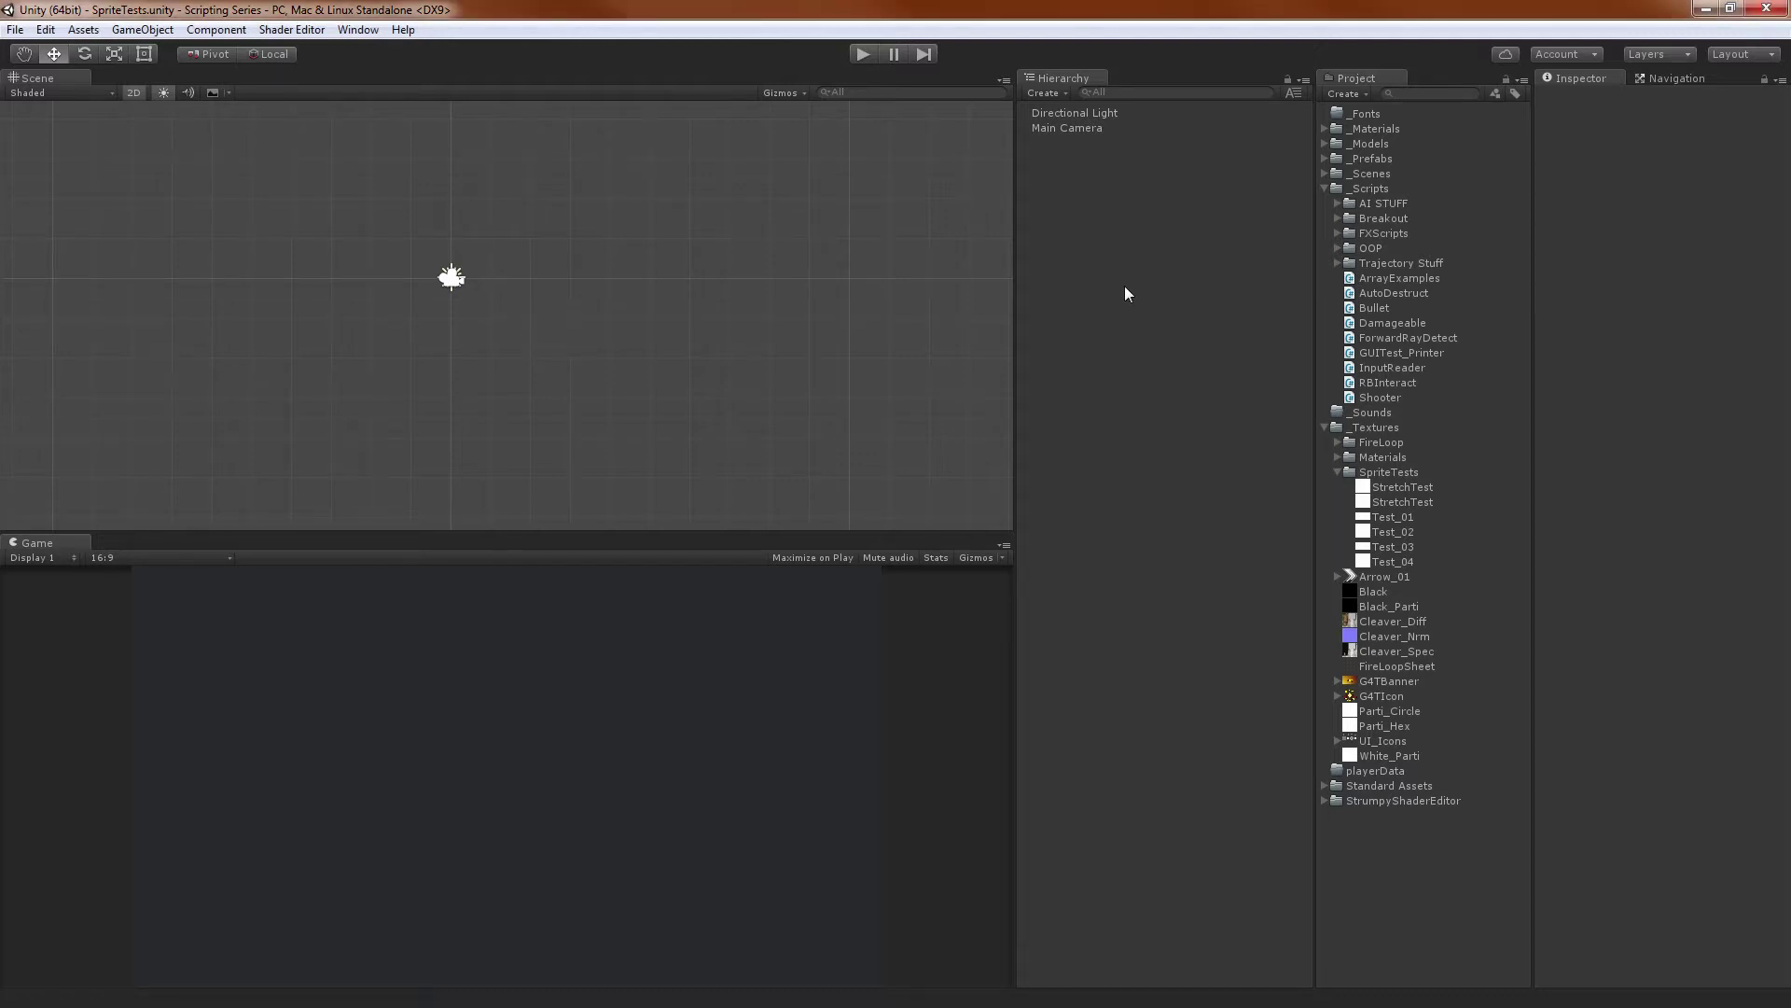
{"action": "right_click", "coordinate": [1083, 238]}
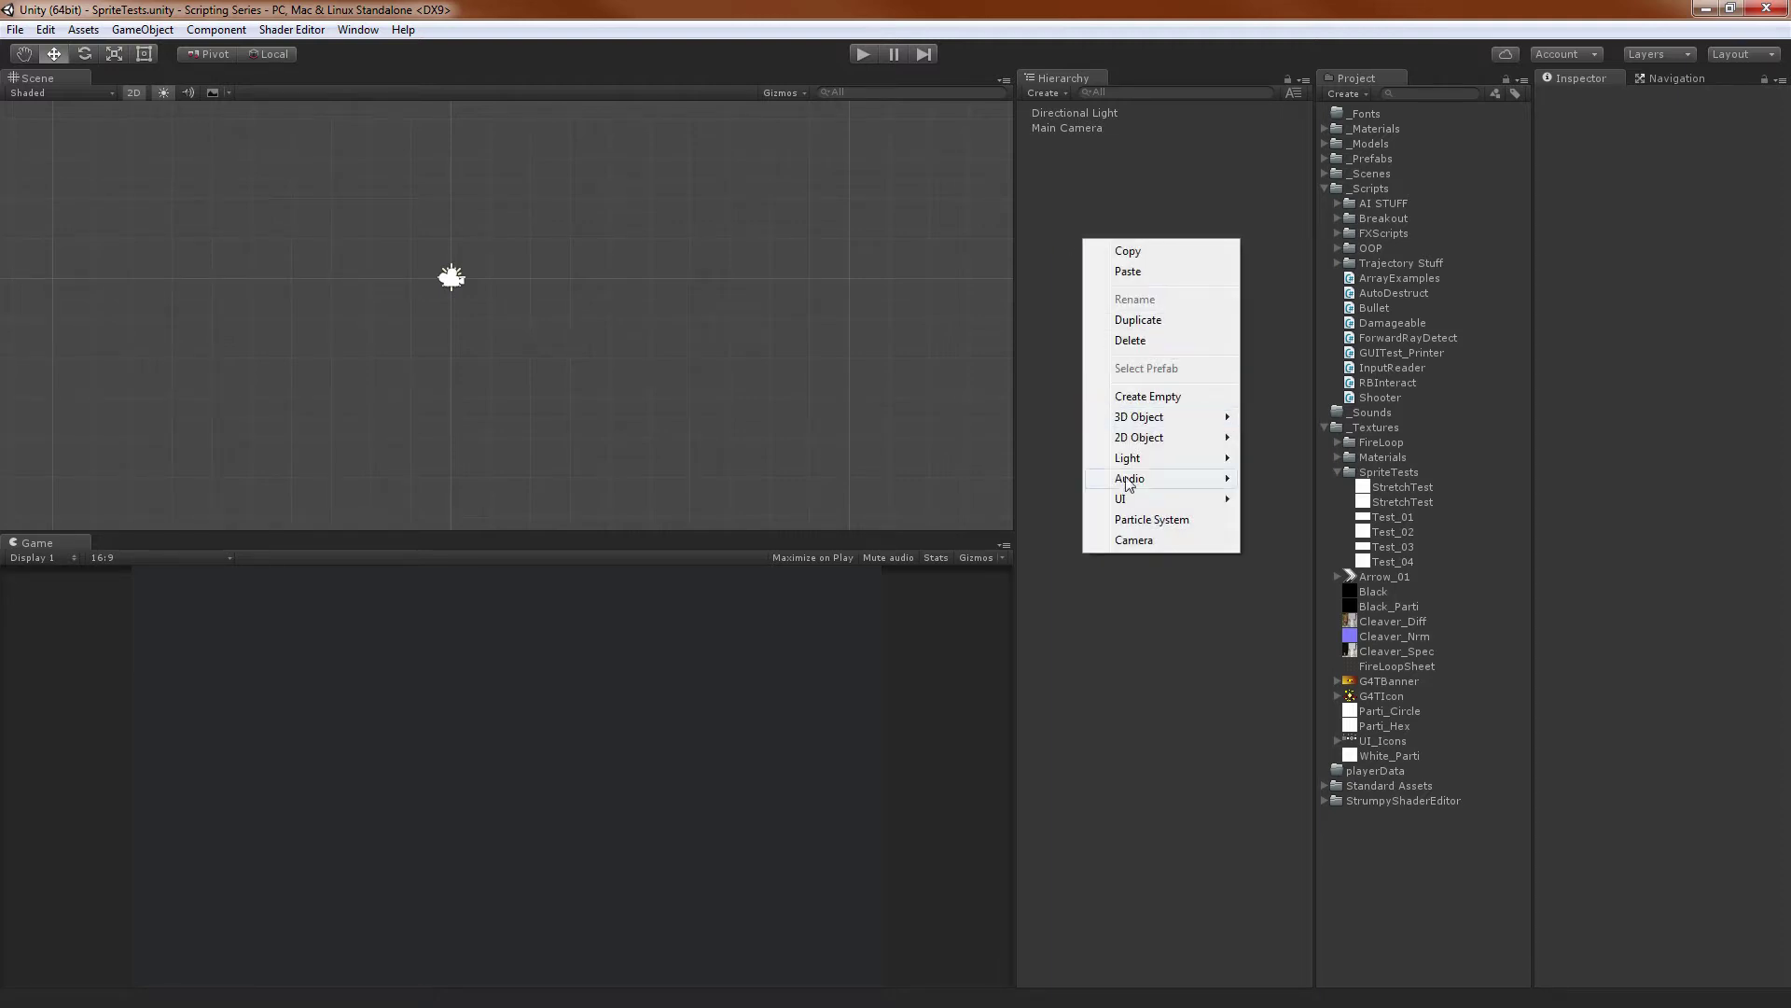
{"action": "left_click", "coordinate": [1043, 252]}
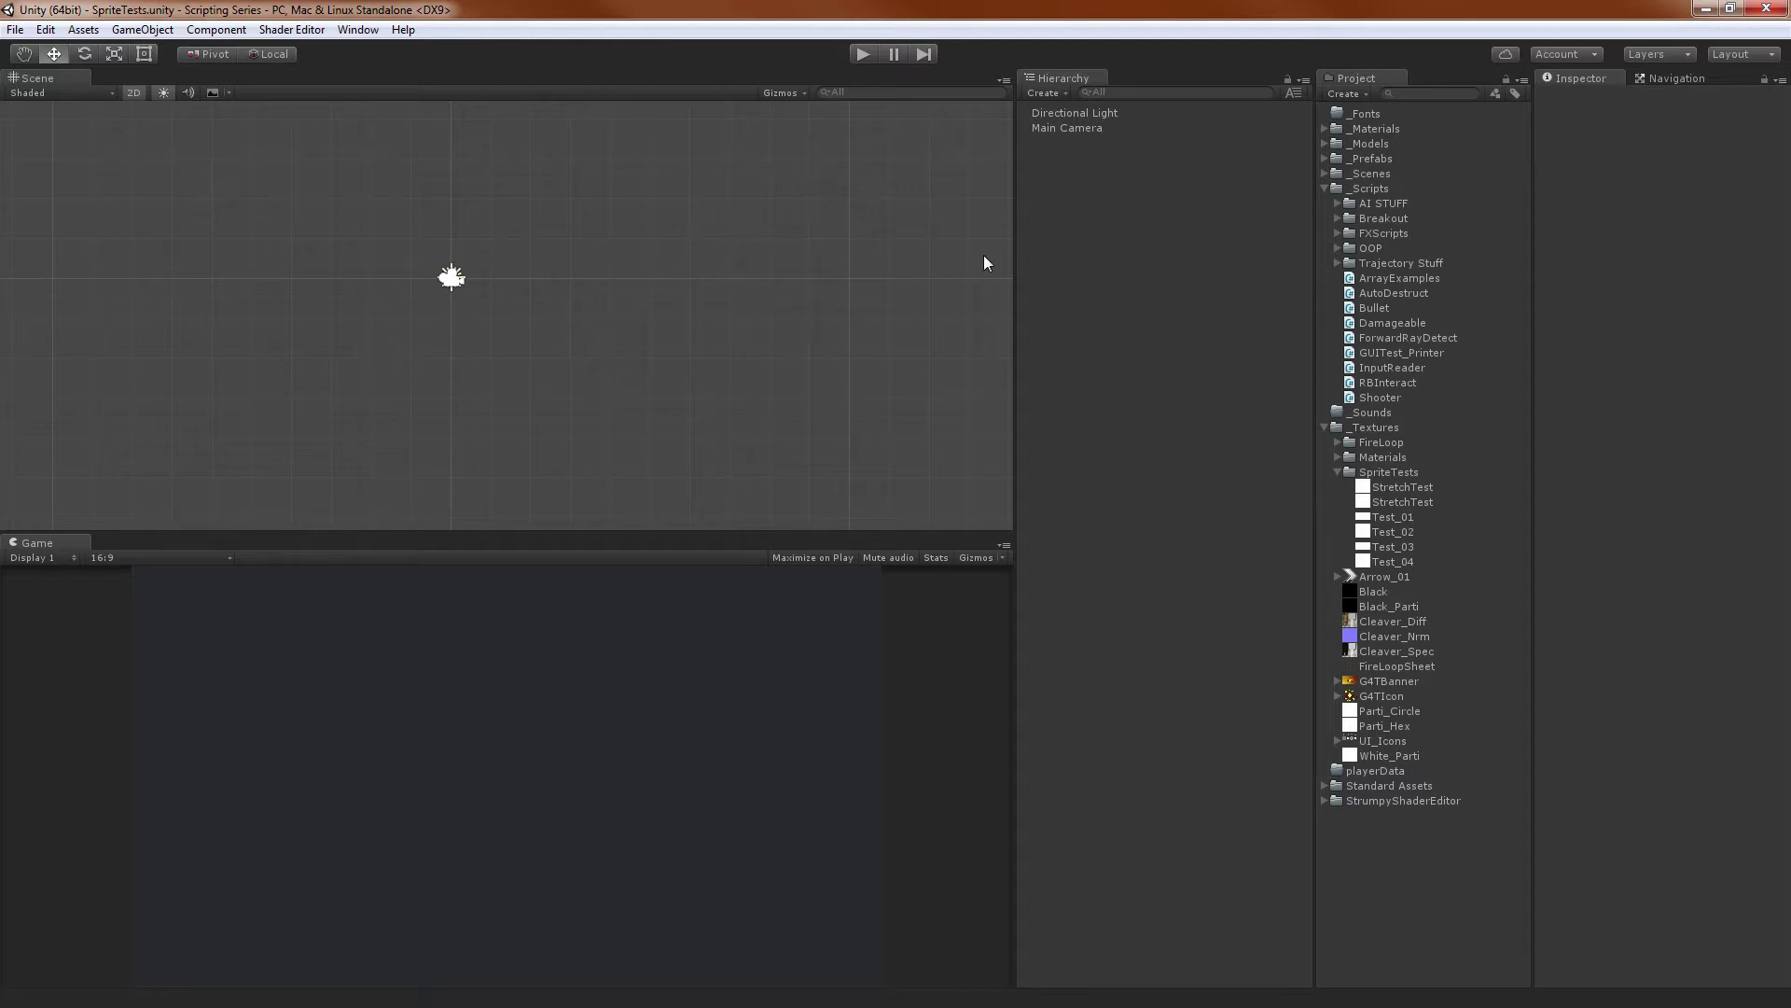
{"action": "right_click", "coordinate": [1112, 335]}
{"action": "mouse_move", "coordinate": [1168, 599]}
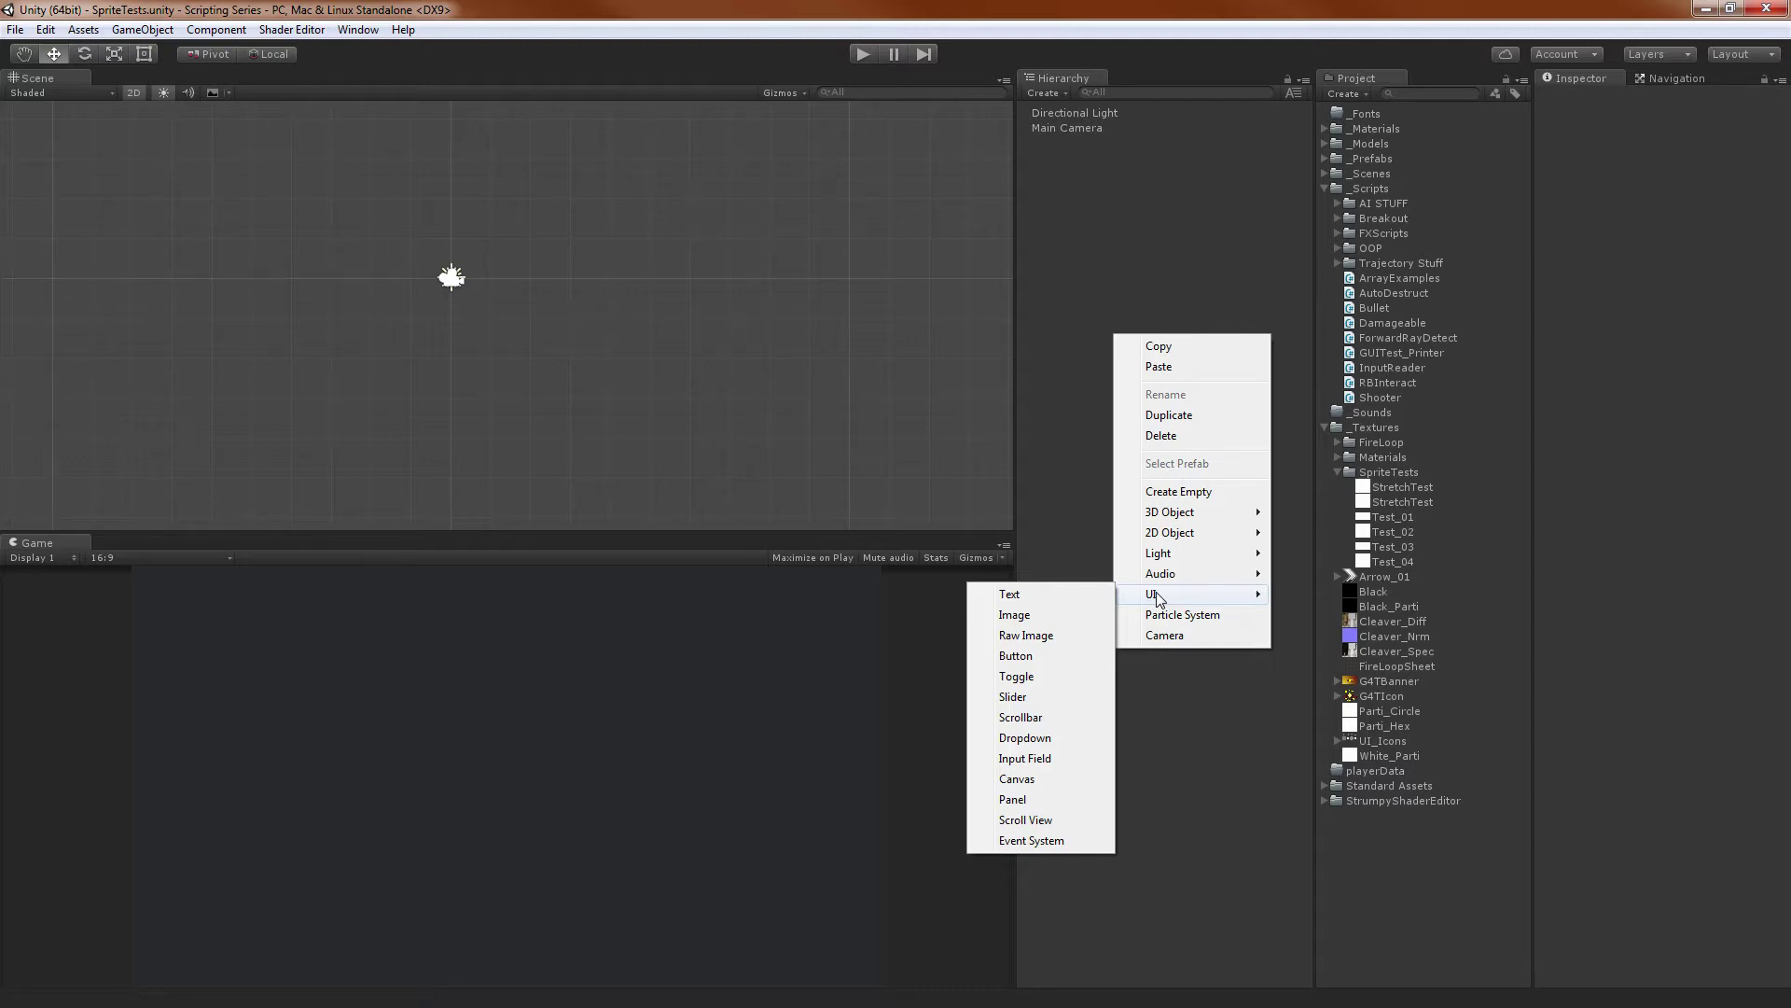
{"action": "left_click", "coordinate": [1020, 314]}
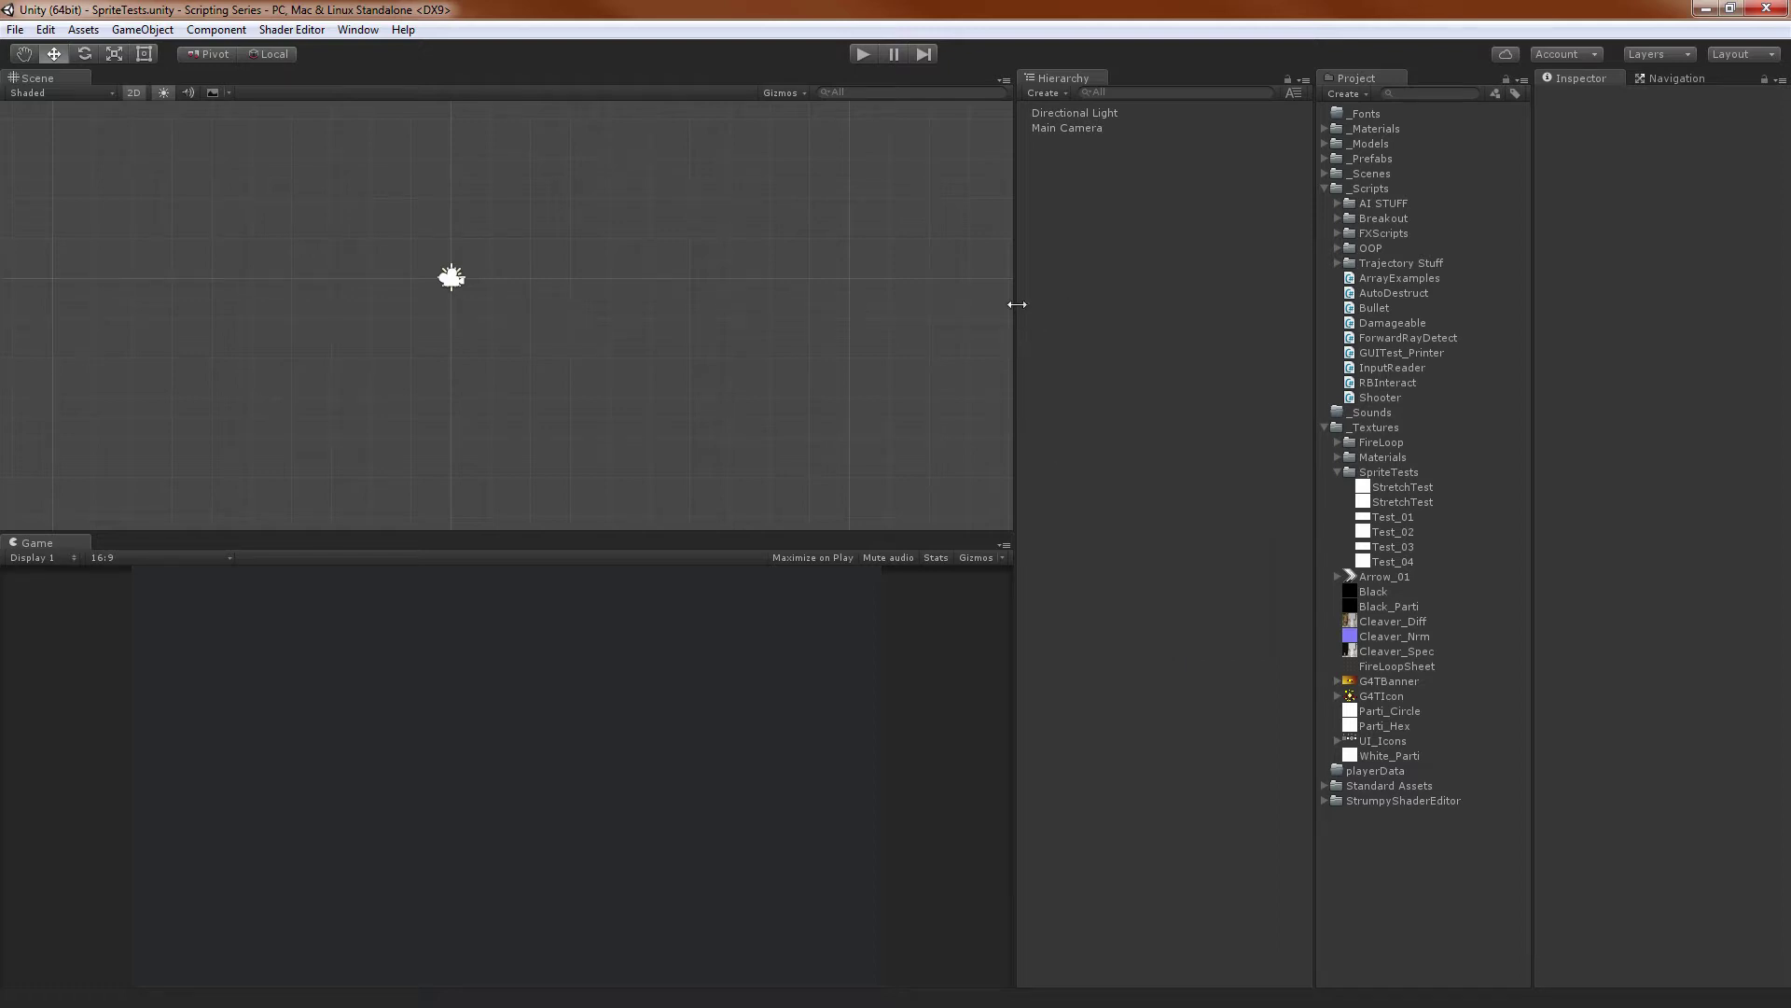
{"action": "right_click", "coordinate": [1122, 304]}
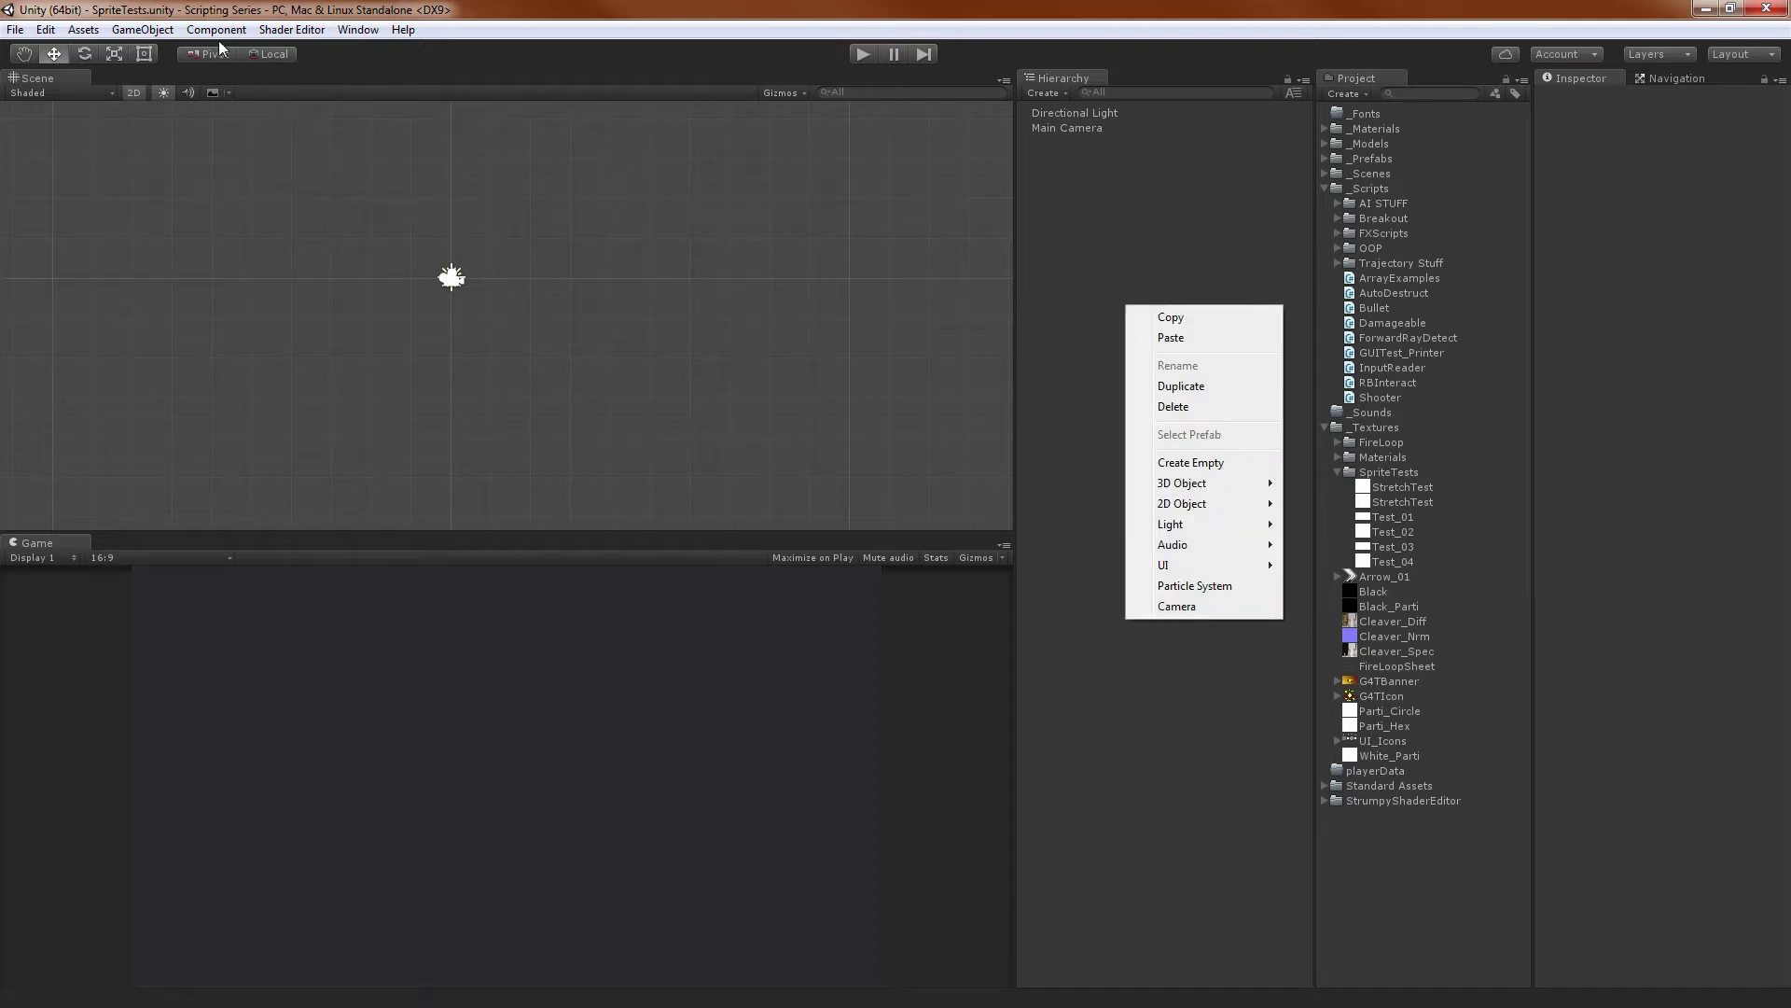
{"action": "left_click", "coordinate": [141, 29]}
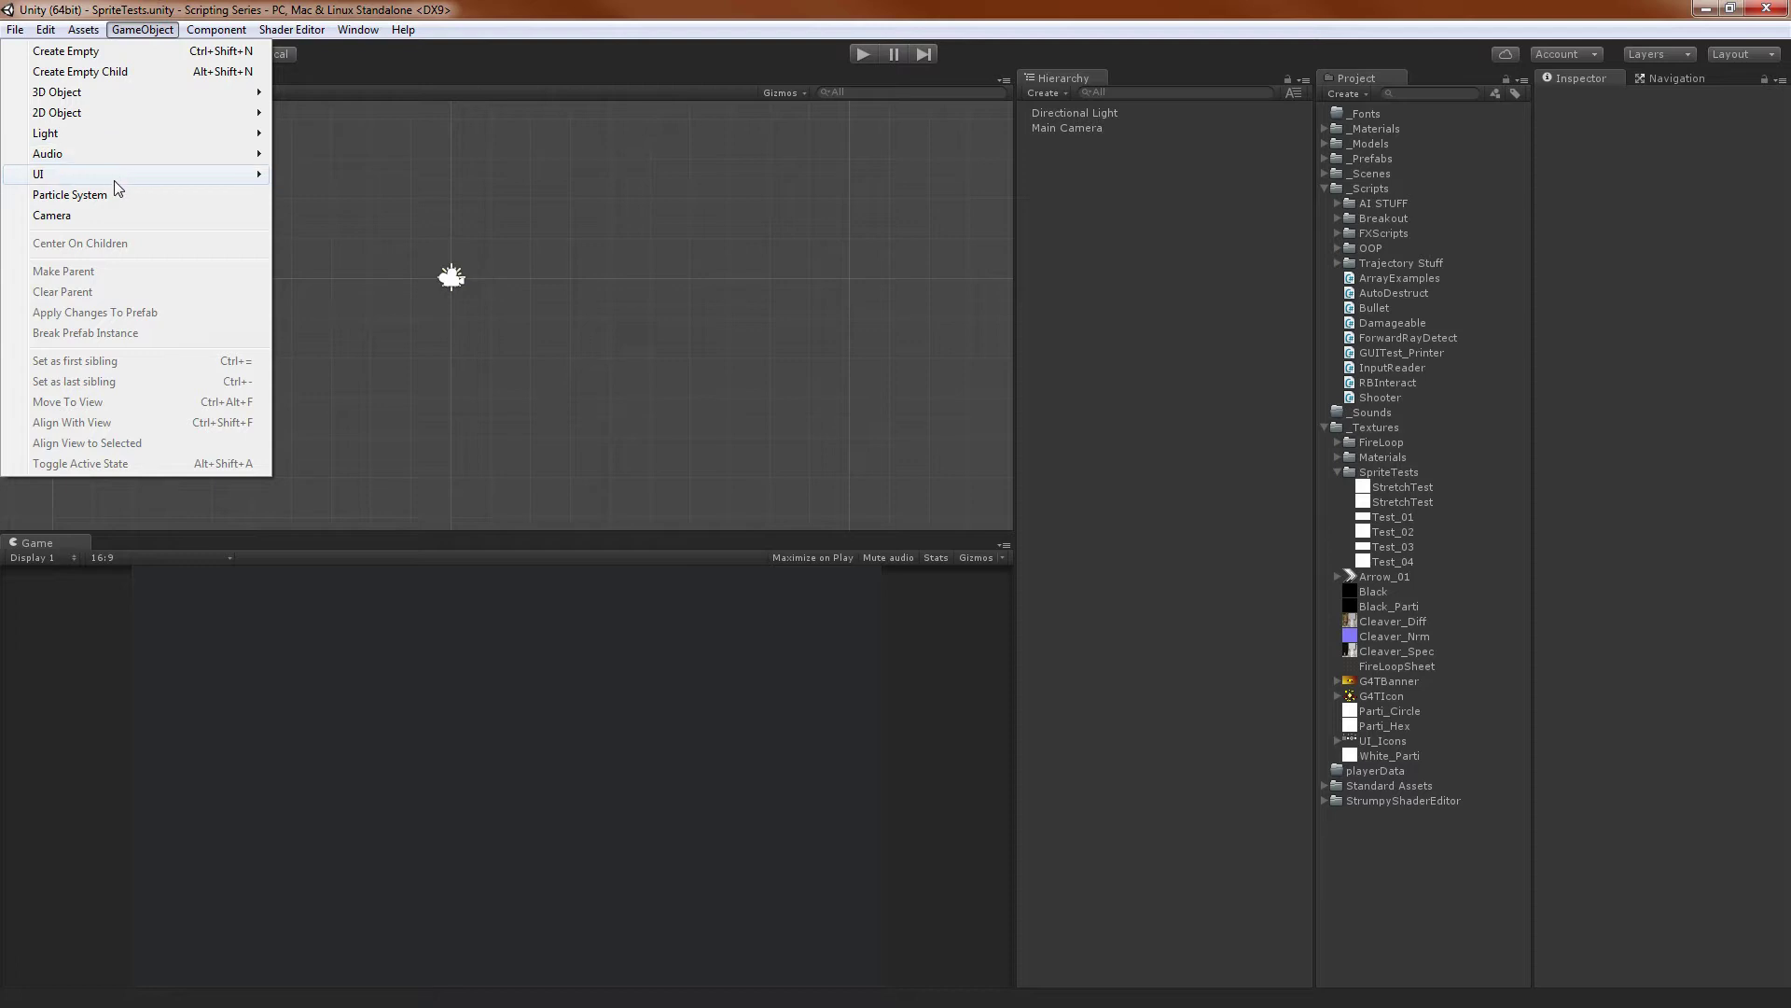
{"action": "mouse_move", "coordinate": [155, 173]}
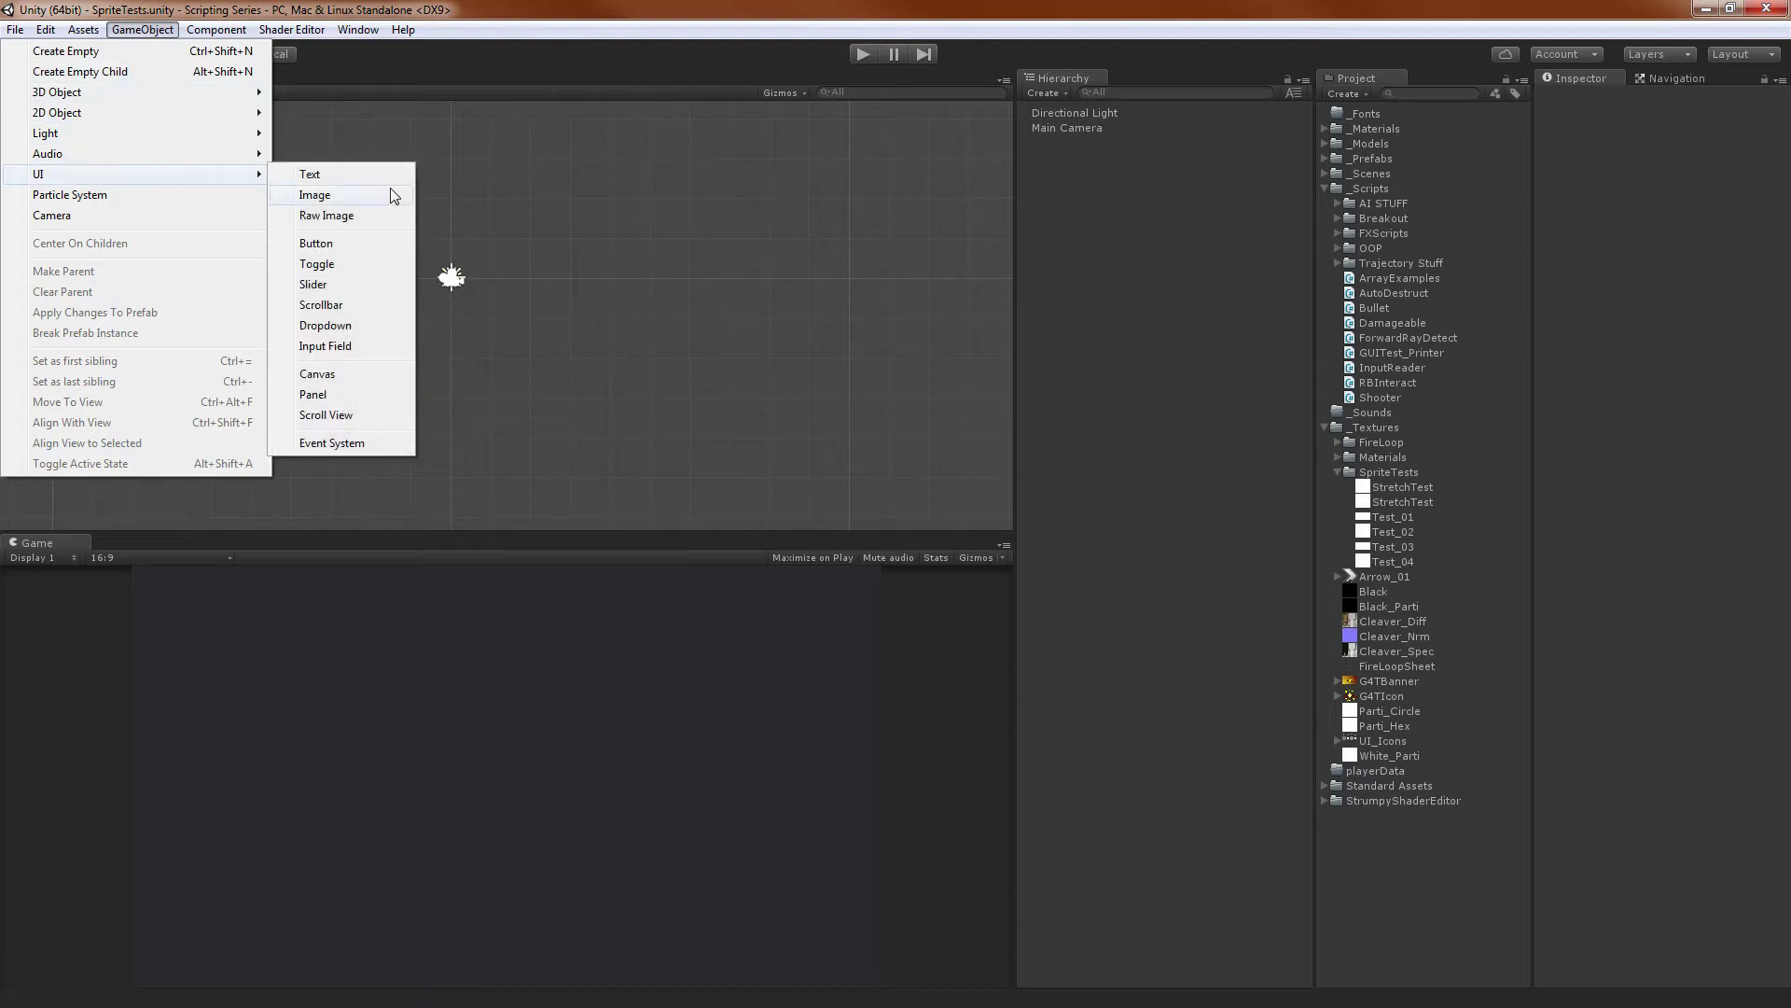
Add a UI Image to the scene
{"action": "right_click", "coordinate": [1195, 309]}
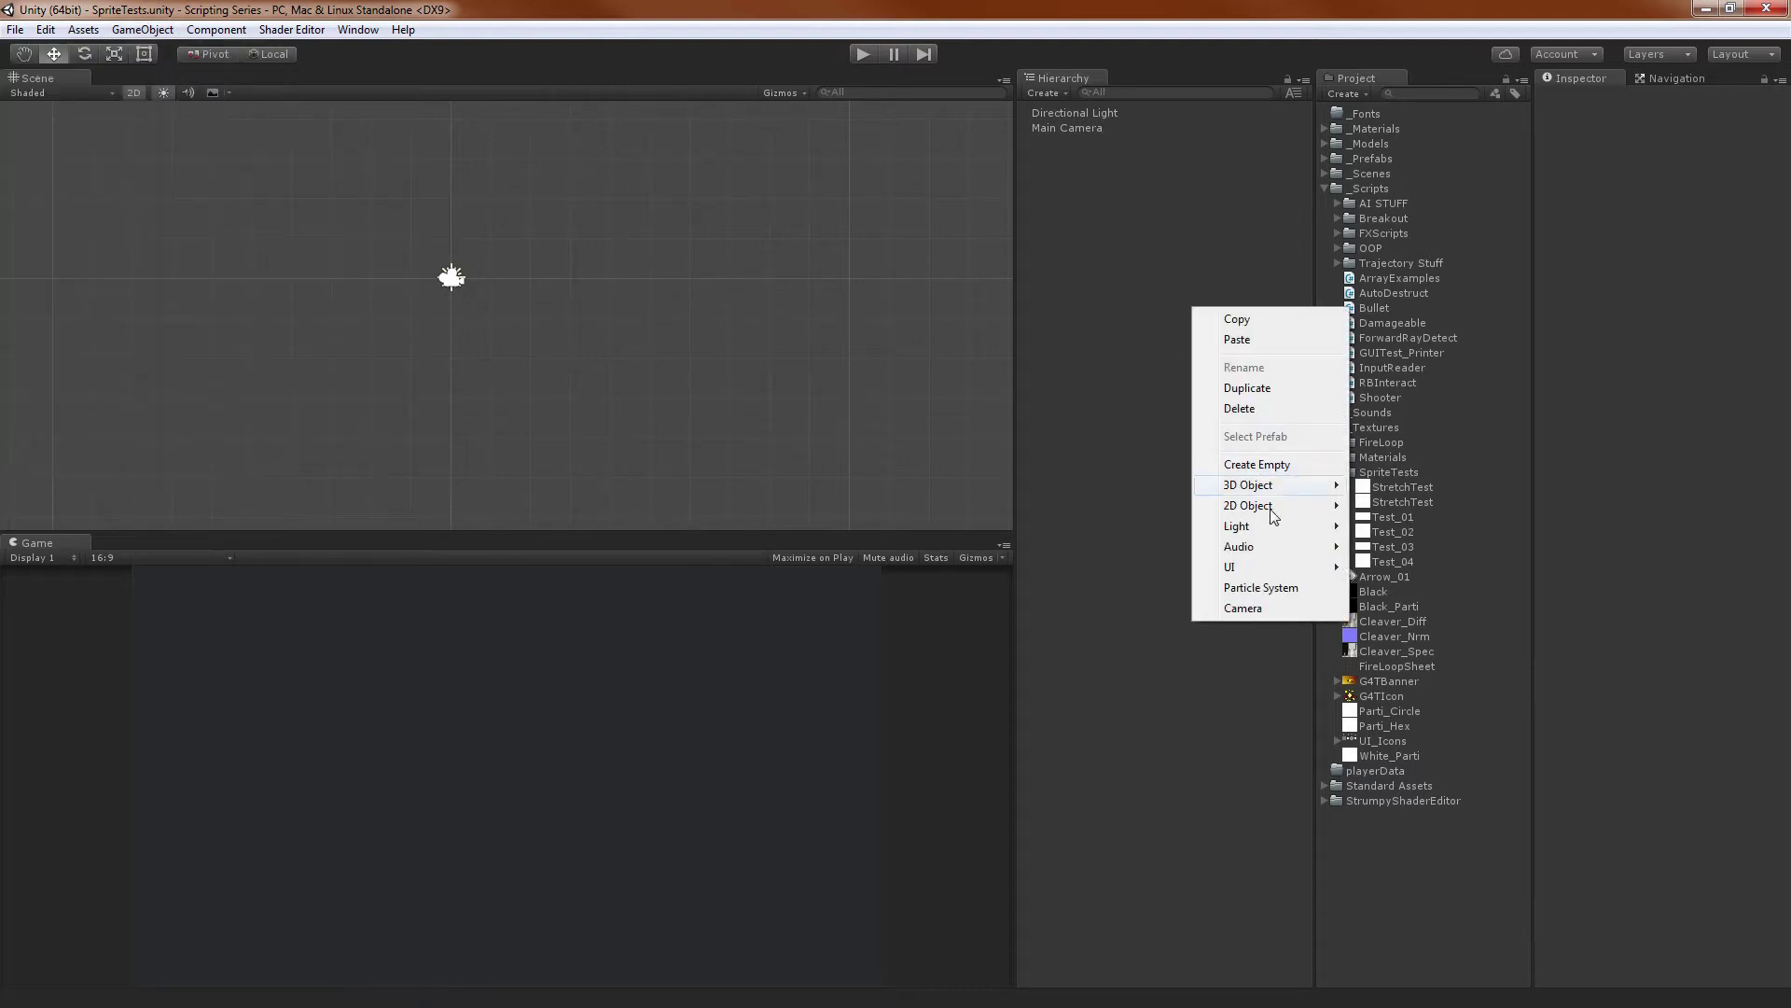
{"action": "mouse_move", "coordinate": [1255, 568]}
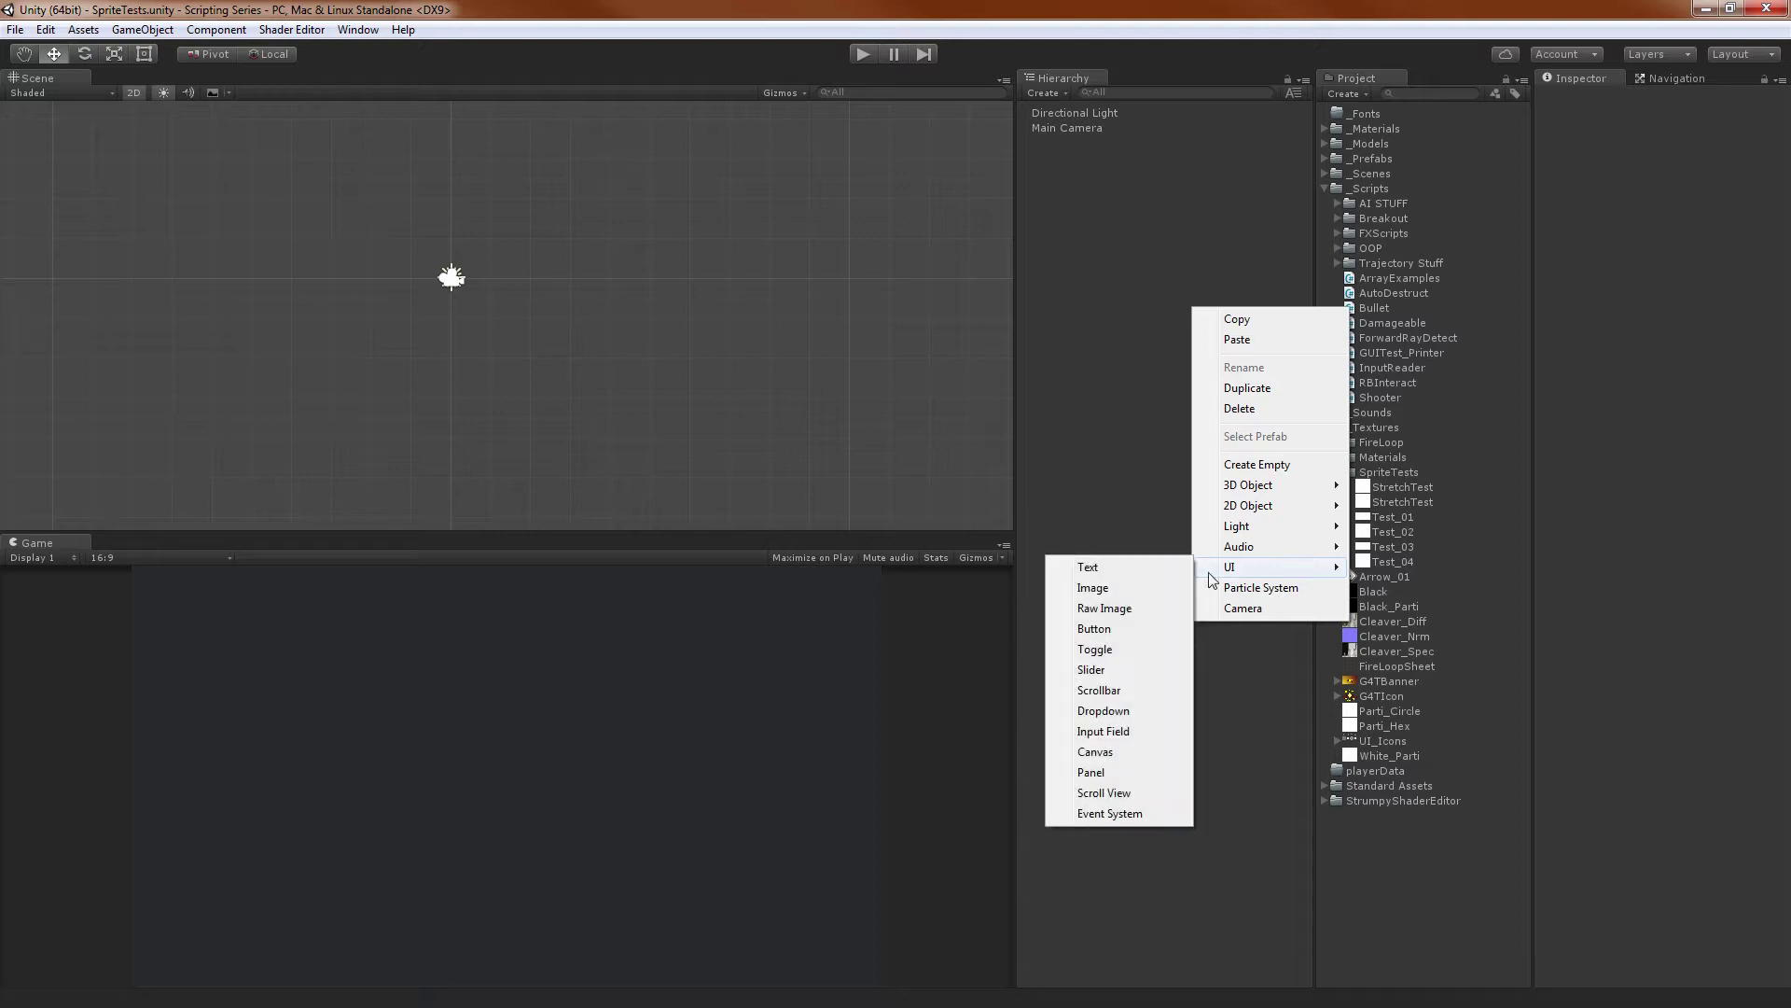
{"action": "left_click", "coordinate": [1157, 593]}
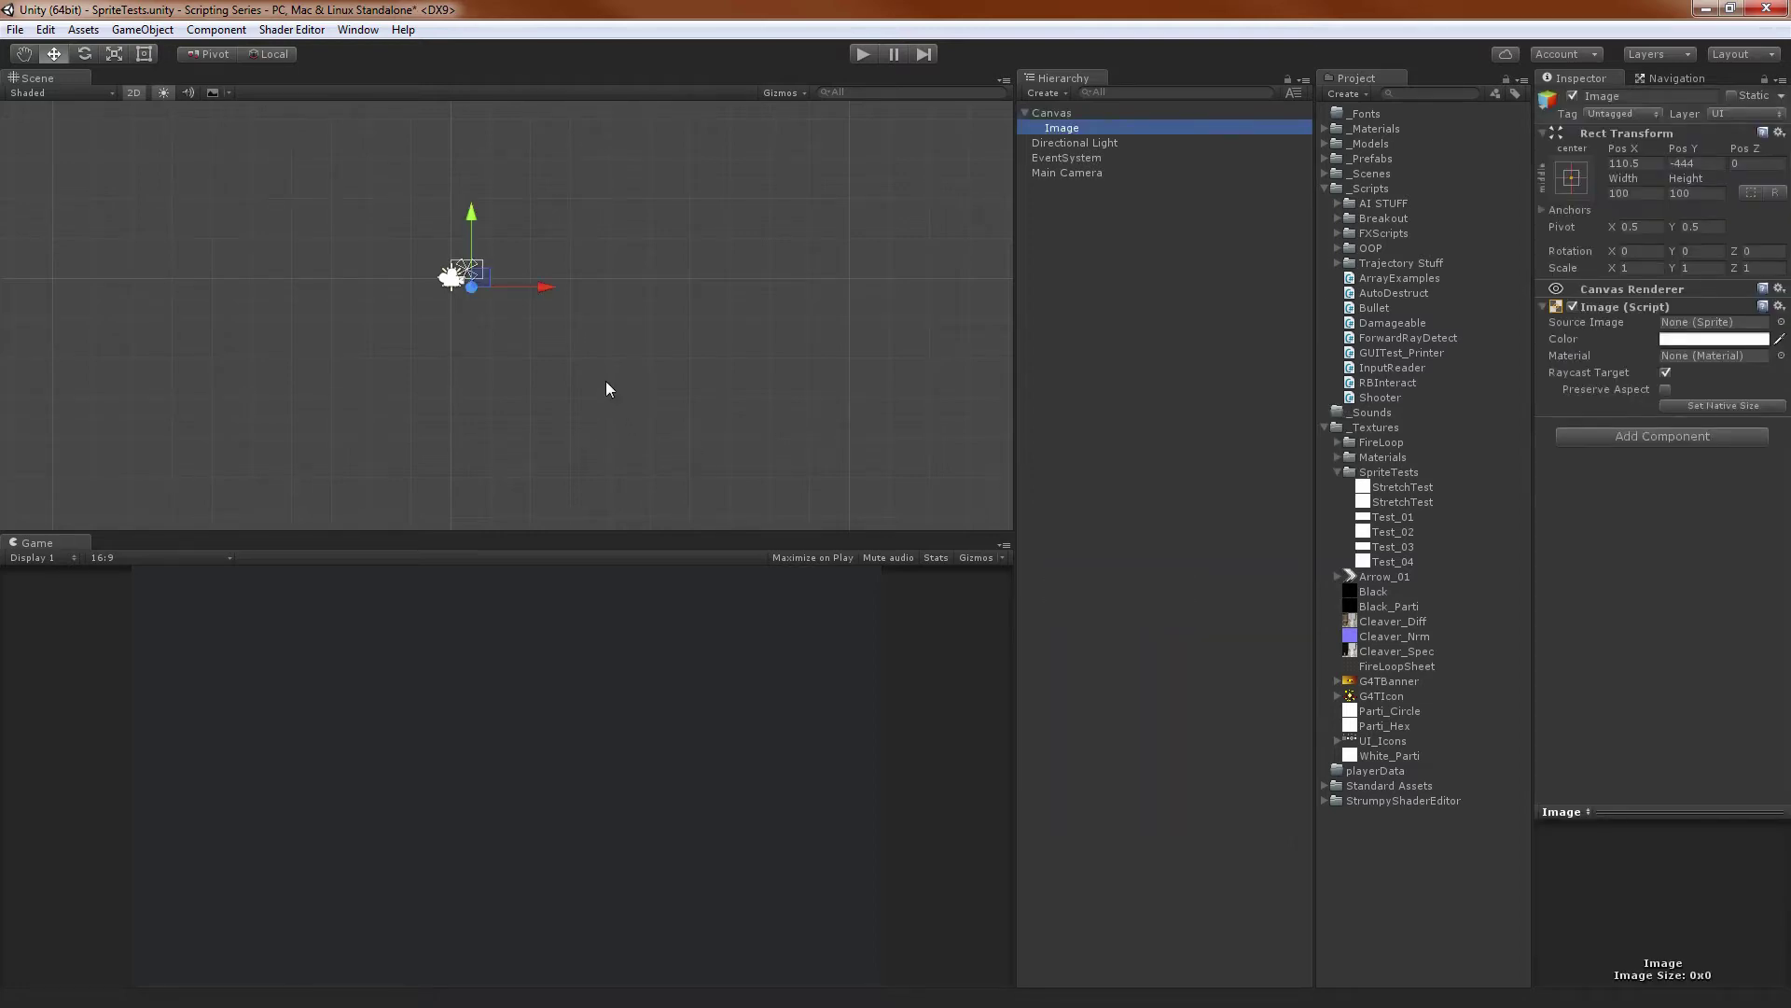
Move the Image to the centre of the canvas, setting its Pos X and Pos Y to 0
{"action": "key", "text": "f"}
{"action": "right_click_drag", "start_coordinate": [603, 375], "coordinate": [75, 107], "text": "alt"}
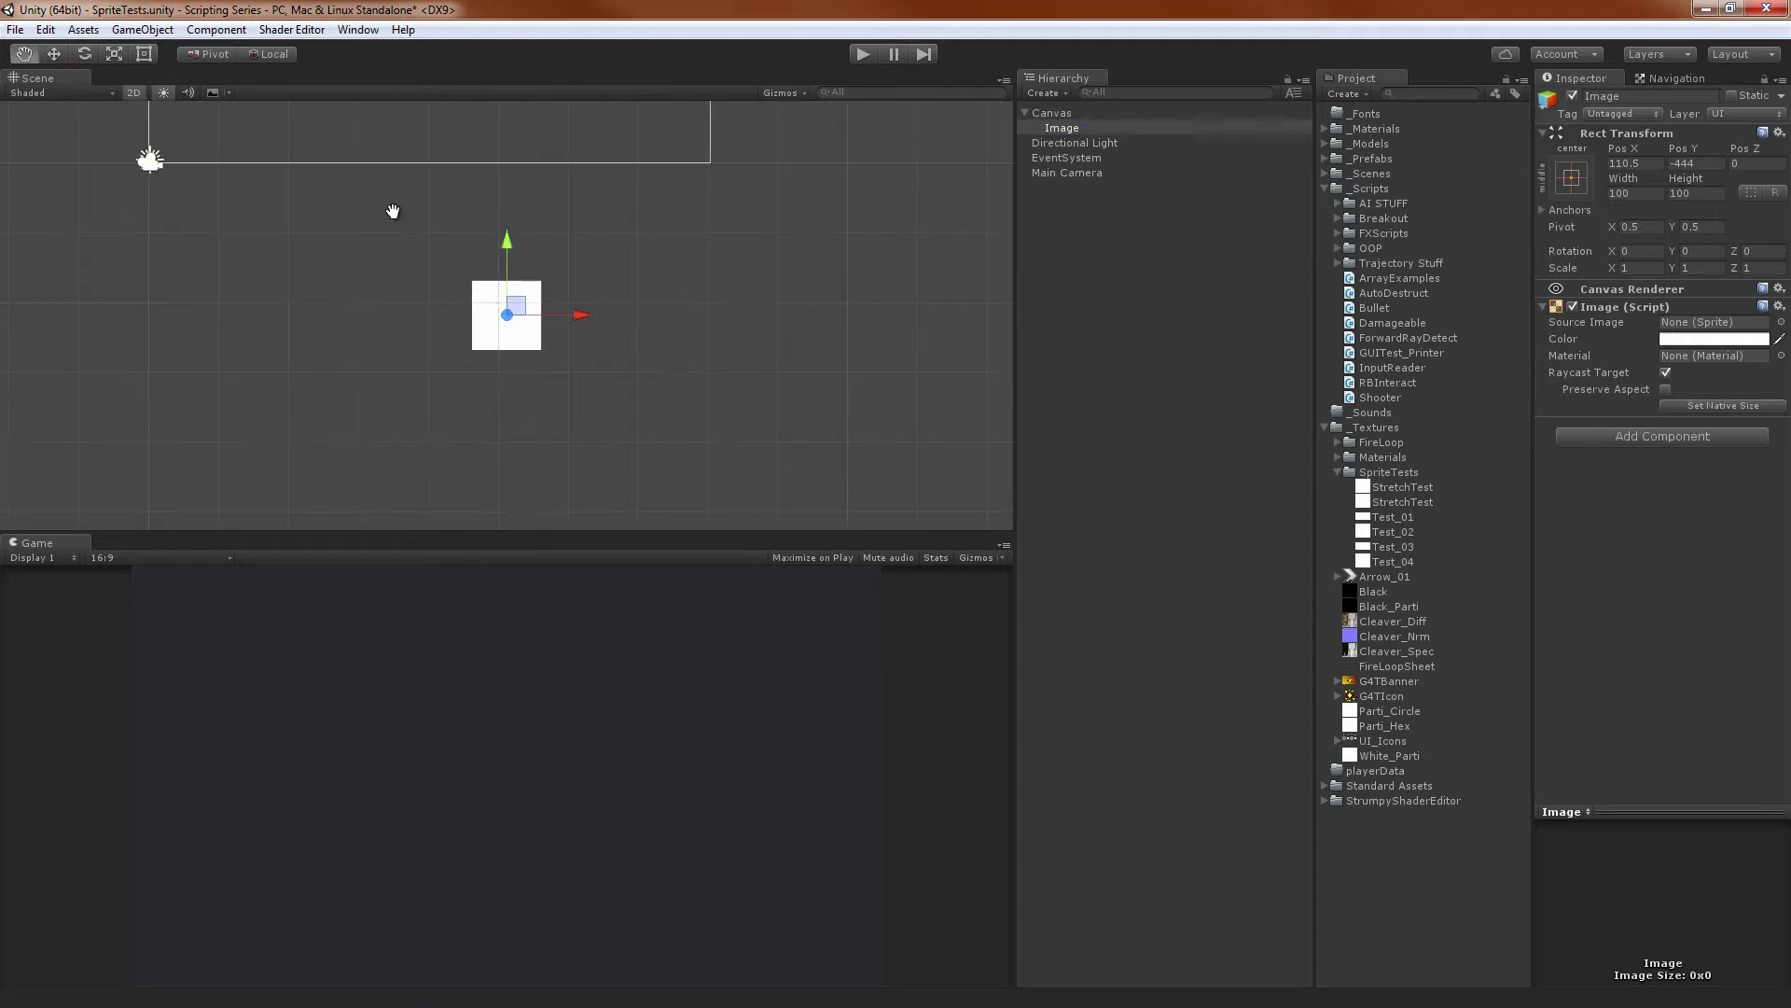
{"action": "middle_click_drag", "start_coordinate": [545, 362], "coordinate": [559, 468], "text": "alt"}
{"action": "right_click_drag", "start_coordinate": [559, 468], "coordinate": [607, 260], "text": "alt"}
{"action": "middle_click_drag", "start_coordinate": [607, 260], "coordinate": [645, 421], "text": "alt"}
{"action": "right_click_drag", "start_coordinate": [645, 421], "coordinate": [639, 288], "text": "alt"}
{"action": "middle_click_drag", "start_coordinate": [639, 289], "coordinate": [622, 177], "text": "alt"}
{"action": "right_click_drag", "start_coordinate": [622, 177], "coordinate": [672, 317], "text": "alt"}
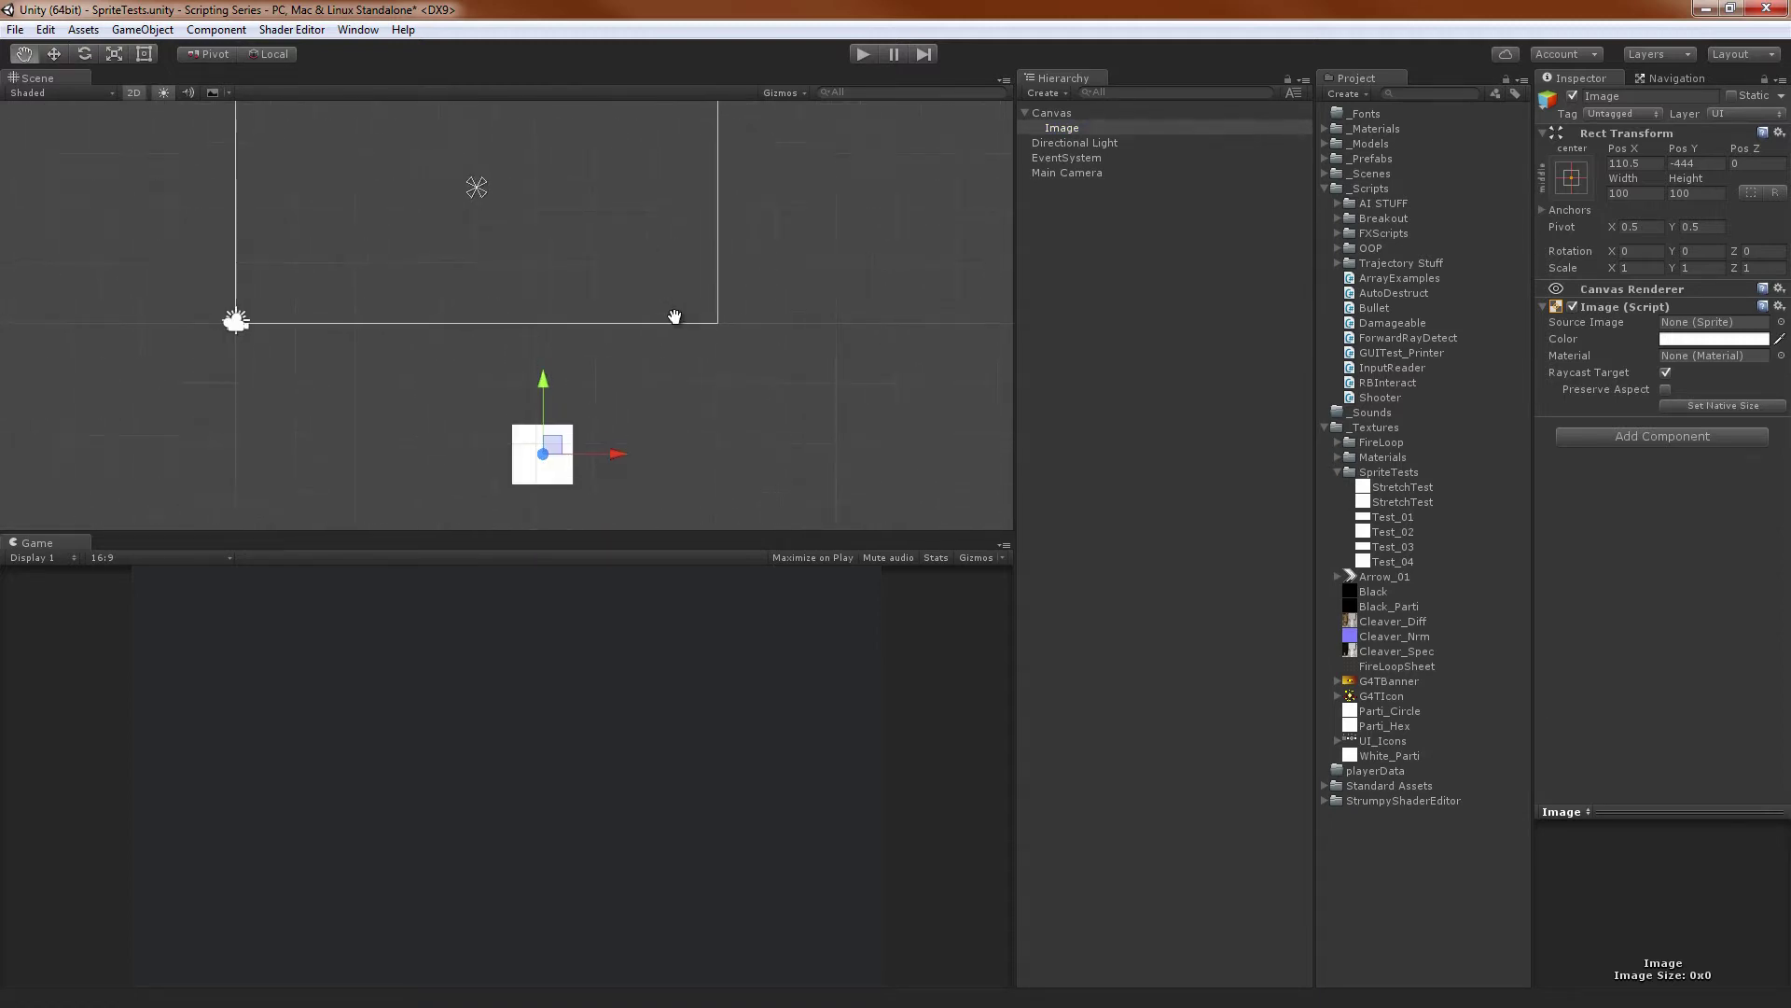
{"action": "middle_click_drag", "start_coordinate": [671, 317], "coordinate": [682, 361], "text": "alt"}
{"action": "right_click_drag", "start_coordinate": [682, 361], "coordinate": [640, 305], "text": "alt"}
{"action": "middle_click_drag", "start_coordinate": [642, 302], "coordinate": [641, 290], "text": "alt"}
{"action": "left_click_drag", "start_coordinate": [559, 459], "coordinate": [486, 202]}
{"action": "left_click", "coordinate": [1647, 166]}
{"action": "type", "text": "0"}
{"action": "key", "text": "Tab"}
{"action": "type", "text": "0"}
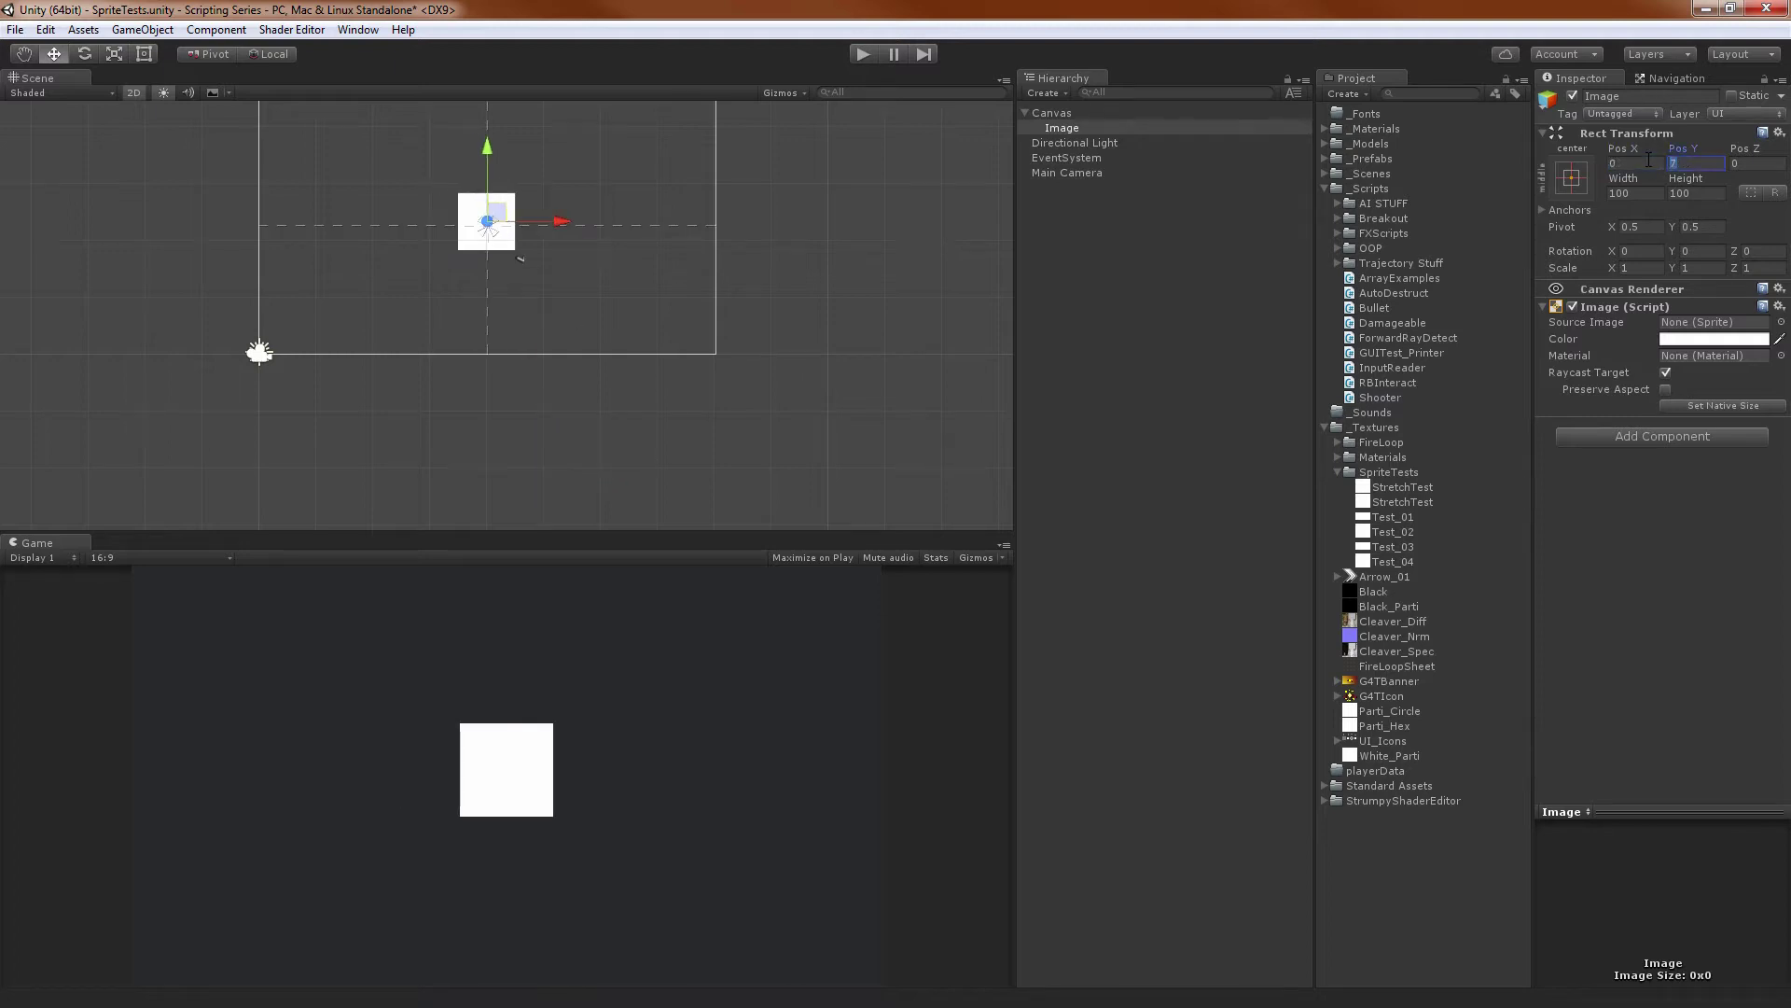
{"action": "key", "text": "Tab"}
{"action": "right_click_drag", "start_coordinate": [907, 306], "coordinate": [808, 327], "text": "alt"}
Inspect the properties of the Image, Canvas, EventSystem and Main Camera objects one after another
{"action": "left_click", "coordinate": [1080, 128]}
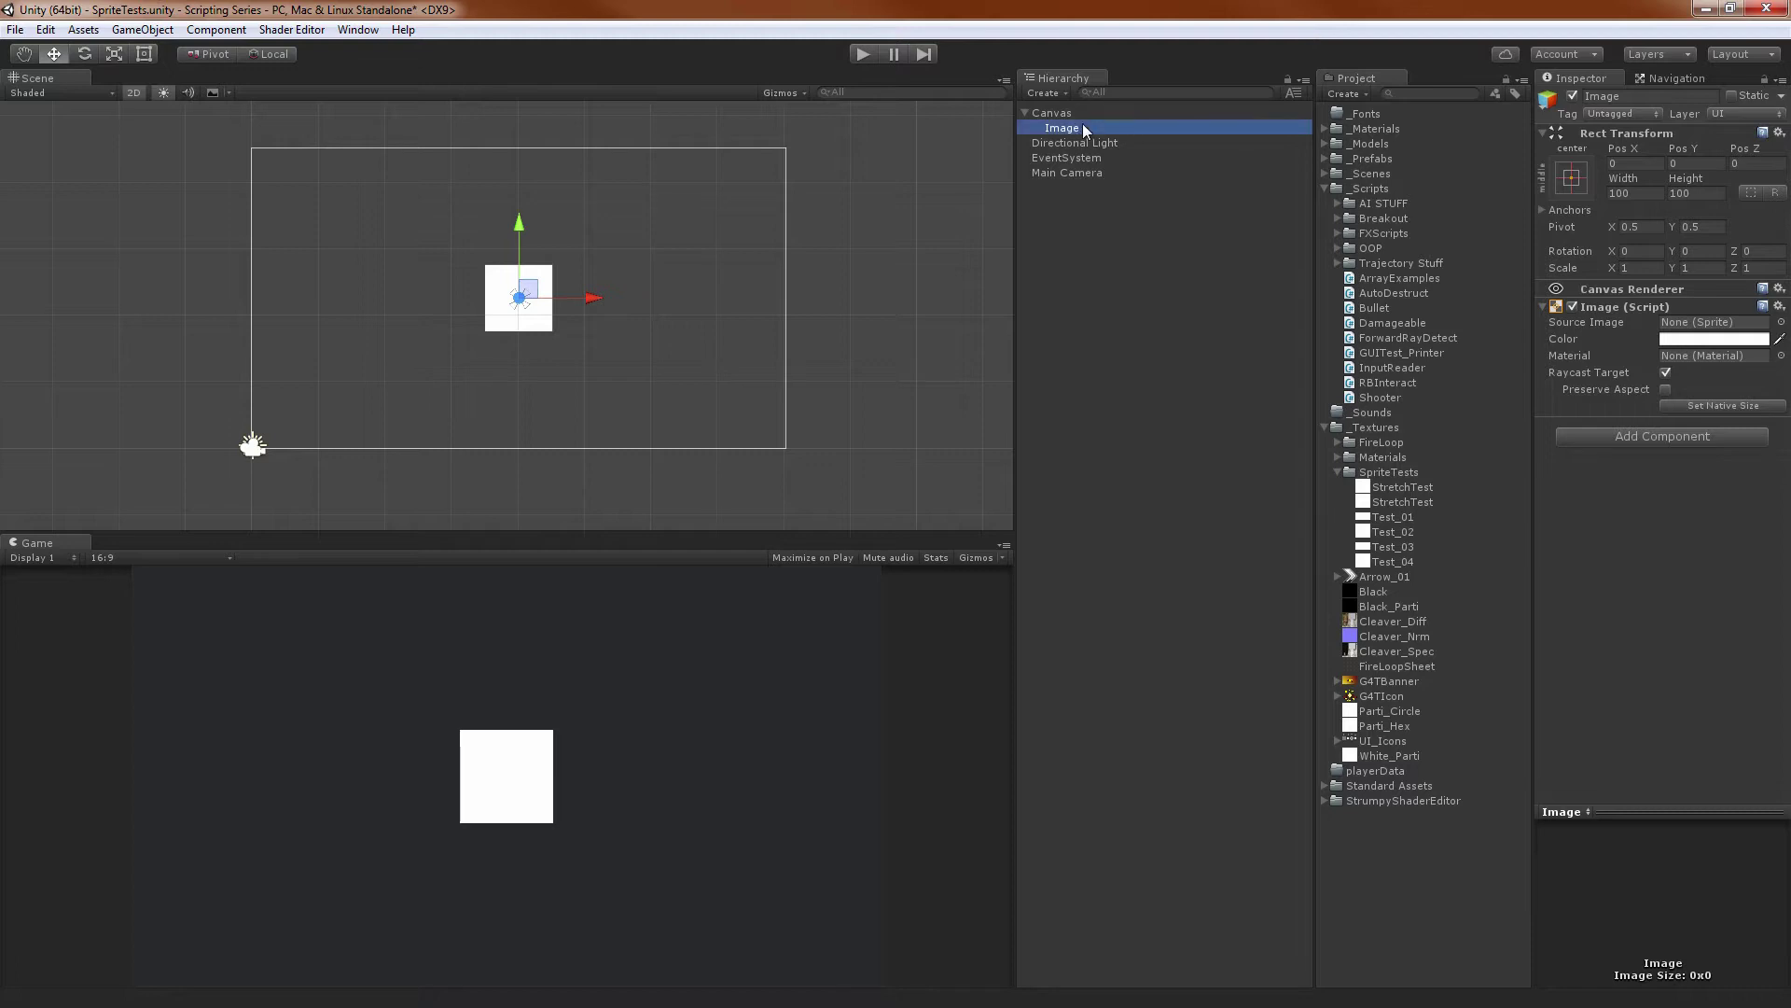
{"action": "left_click", "coordinate": [1082, 116]}
{"action": "left_click", "coordinate": [1086, 129]}
{"action": "left_click", "coordinate": [1085, 159]}
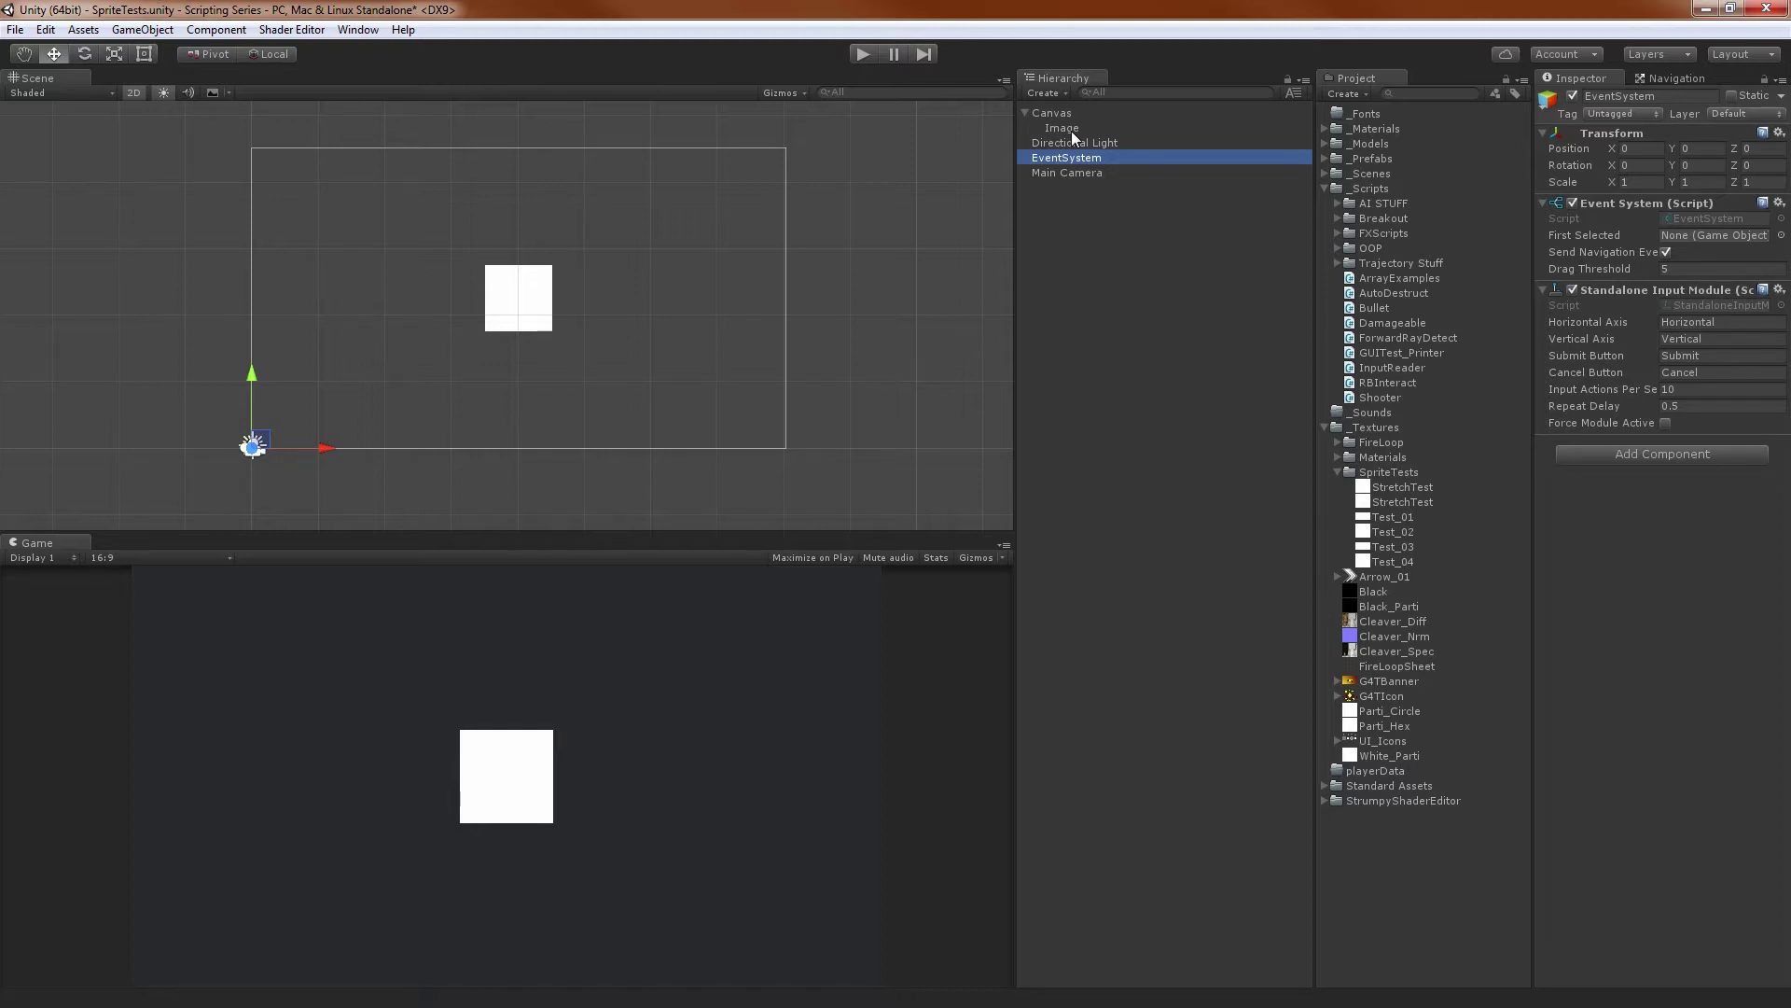
{"action": "left_click", "coordinate": [1100, 174]}
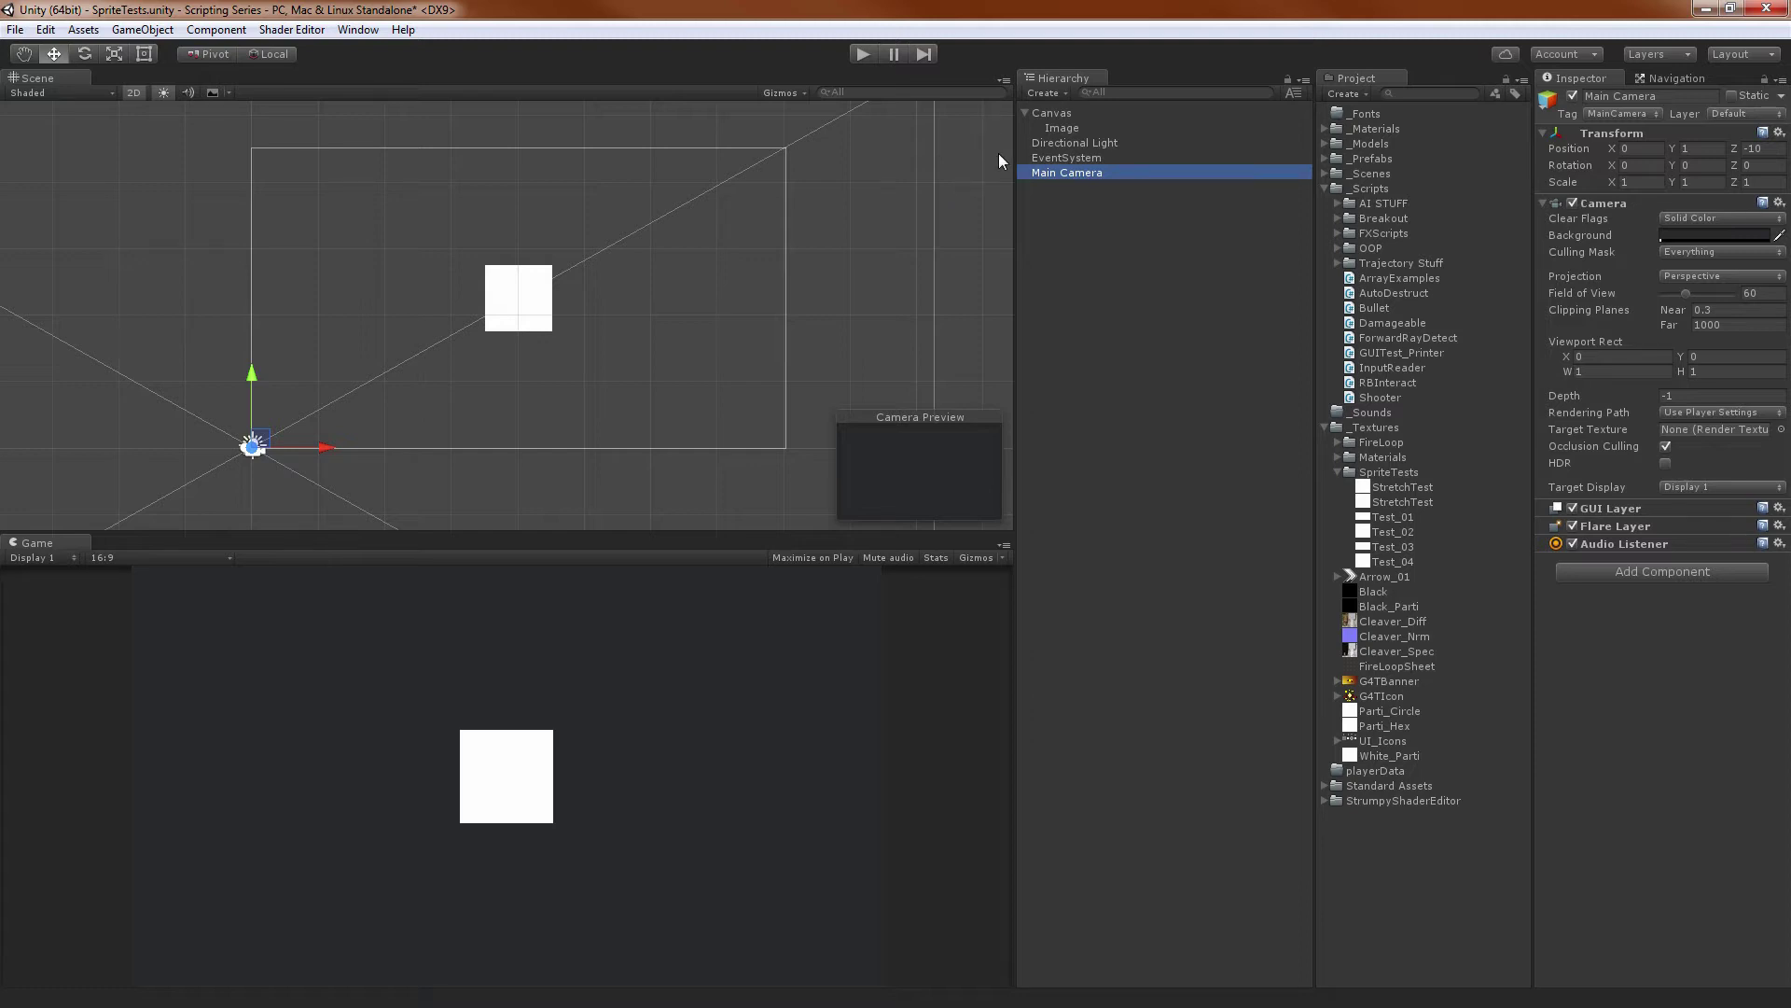
Try enlarging the Image from its upper corner to about 142 by 123 with the Rect tool, and undo the resize
{"action": "left_click", "coordinate": [138, 91]}
{"action": "left_click", "coordinate": [138, 91]}
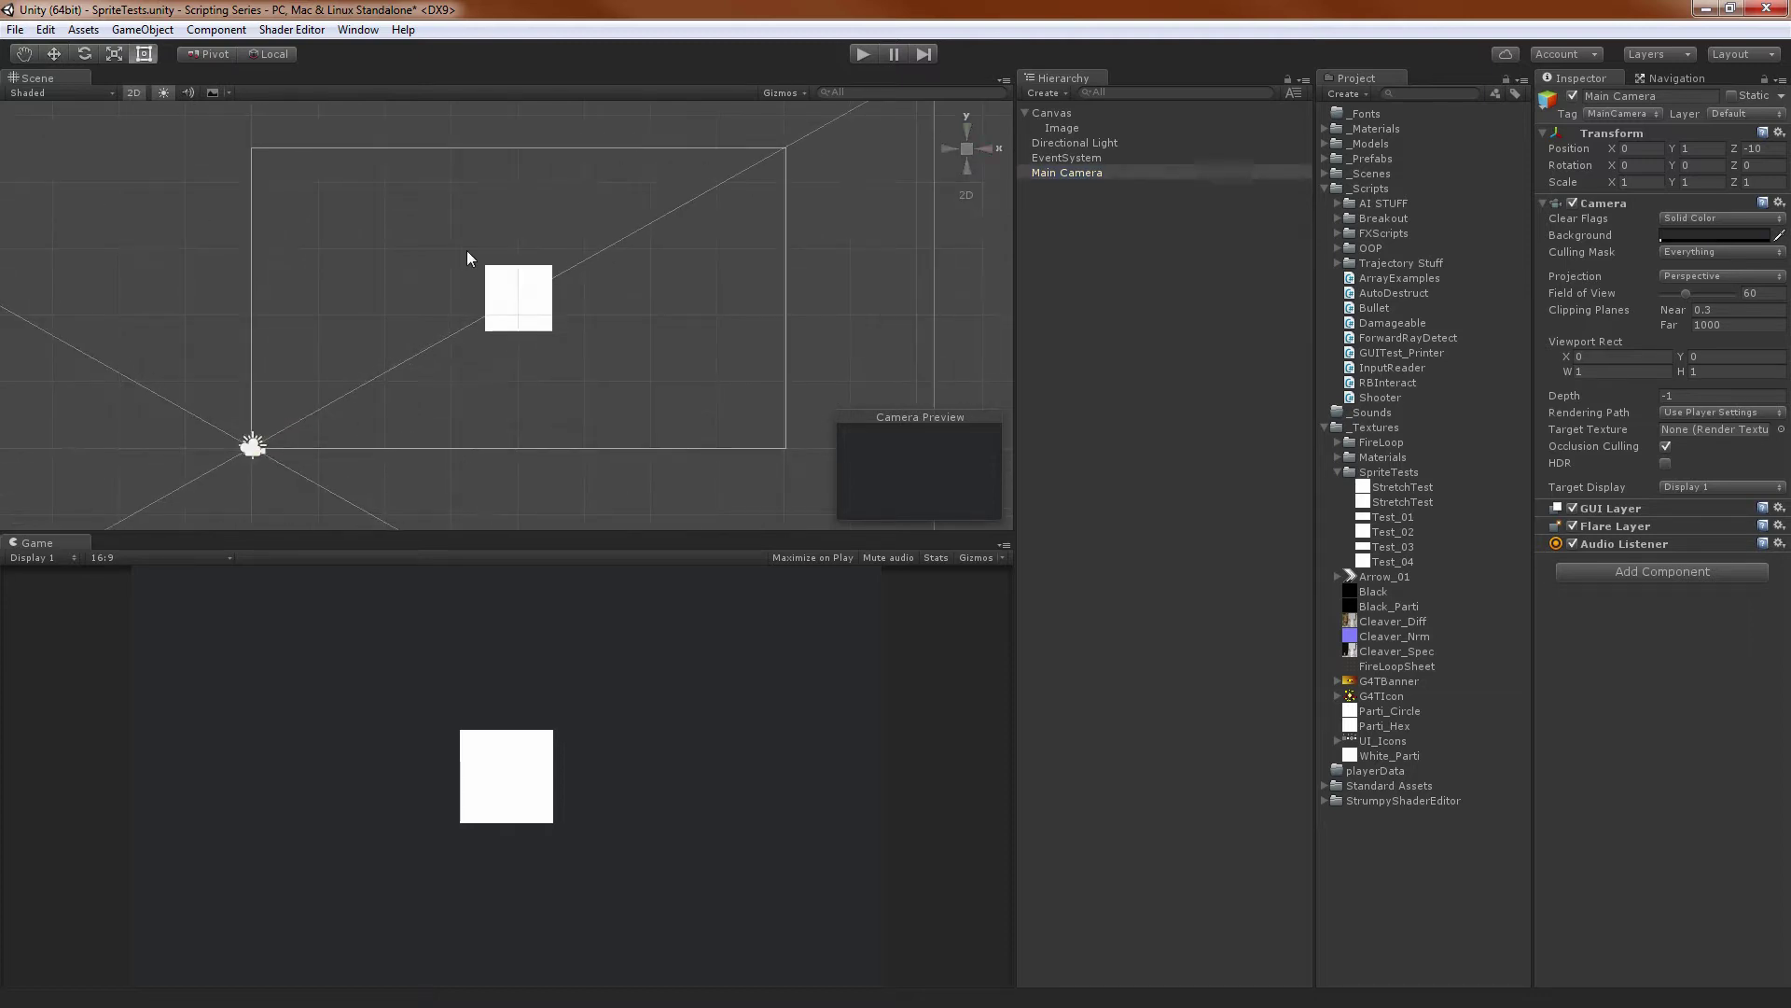
{"action": "left_click_drag", "start_coordinate": [406, 215], "coordinate": [560, 356]}
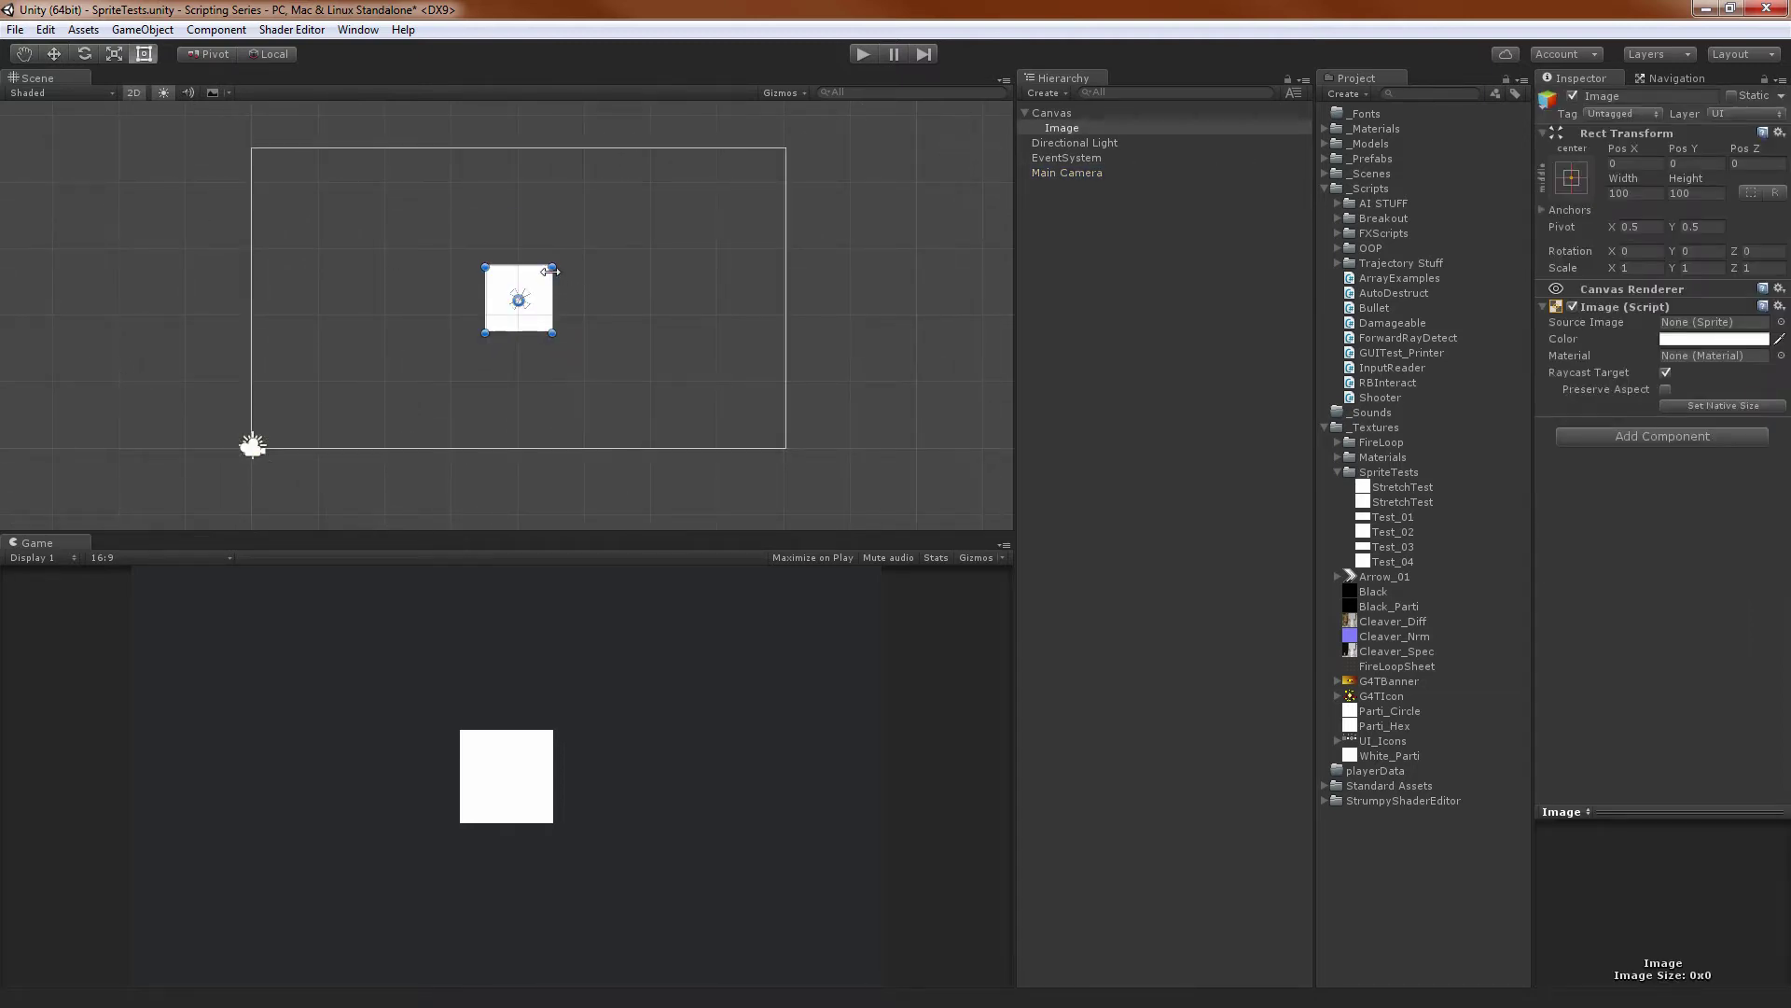
{"action": "mouse_move", "coordinate": [553, 267]}
{"action": "left_mouse_down"}
{"action": "mouse_move", "coordinate": [591, 249]}
{"action": "mouse_move", "coordinate": [575, 259]}
{"action": "left_mouse_up"}
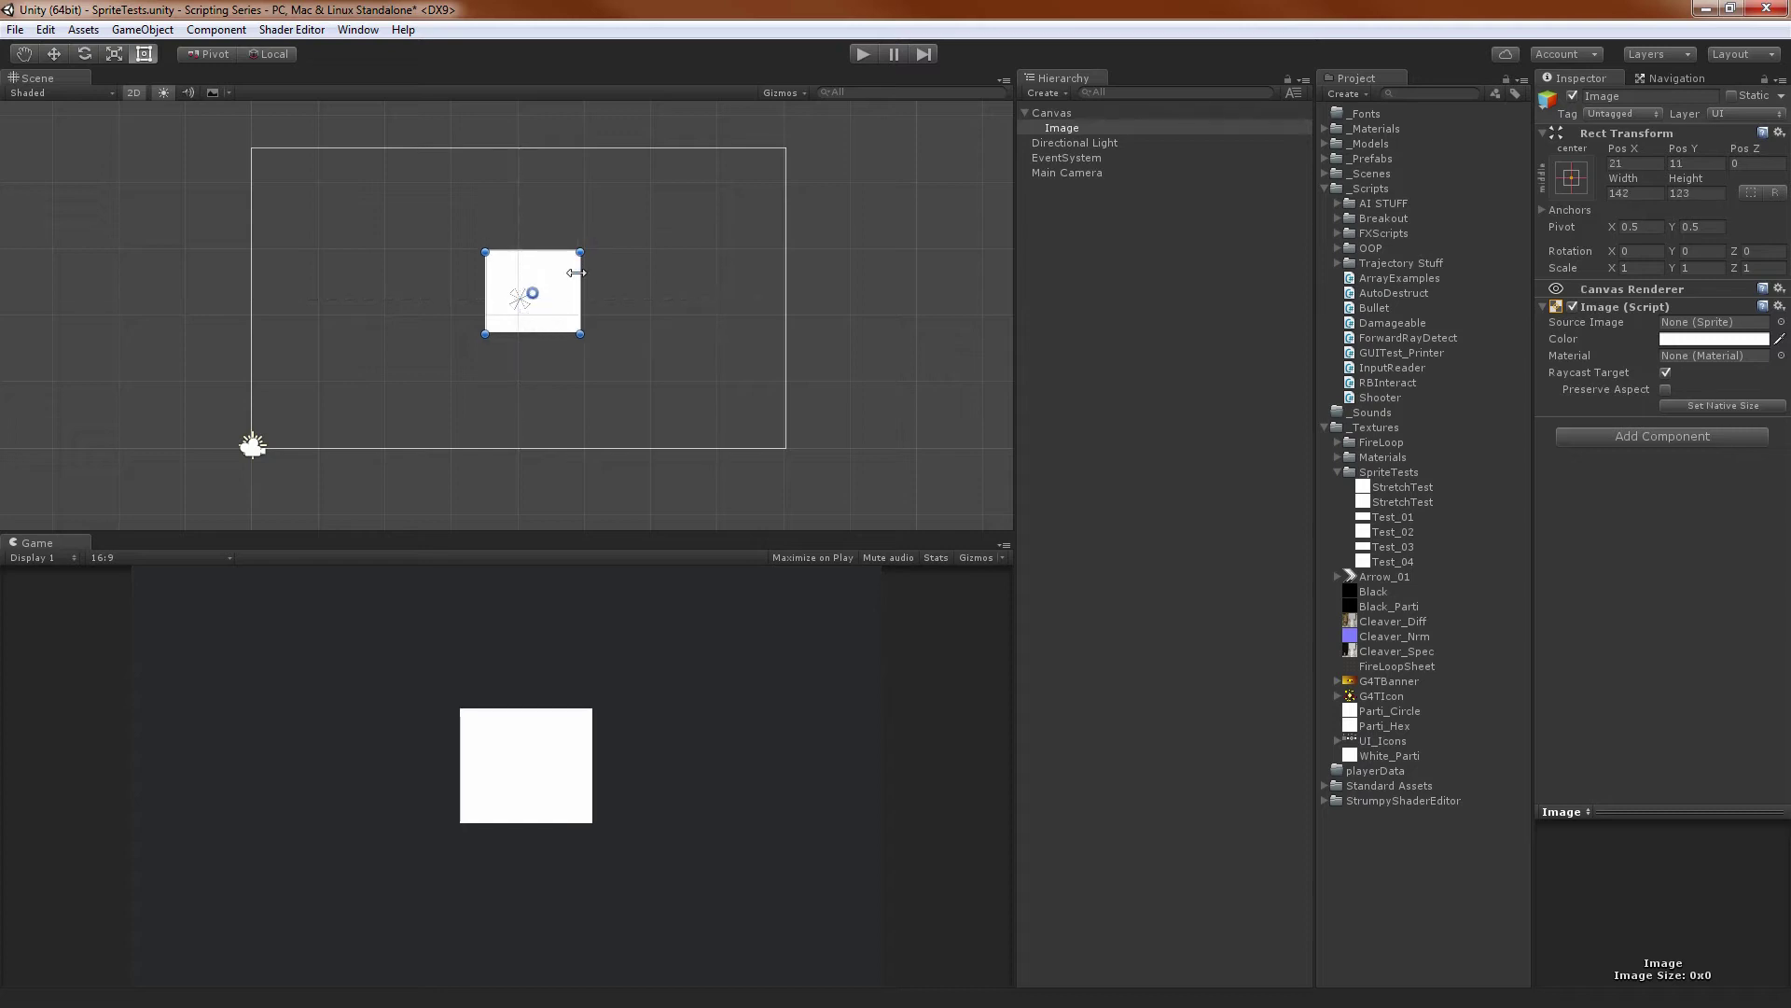
{"action": "key", "text": "ctrl+z"}
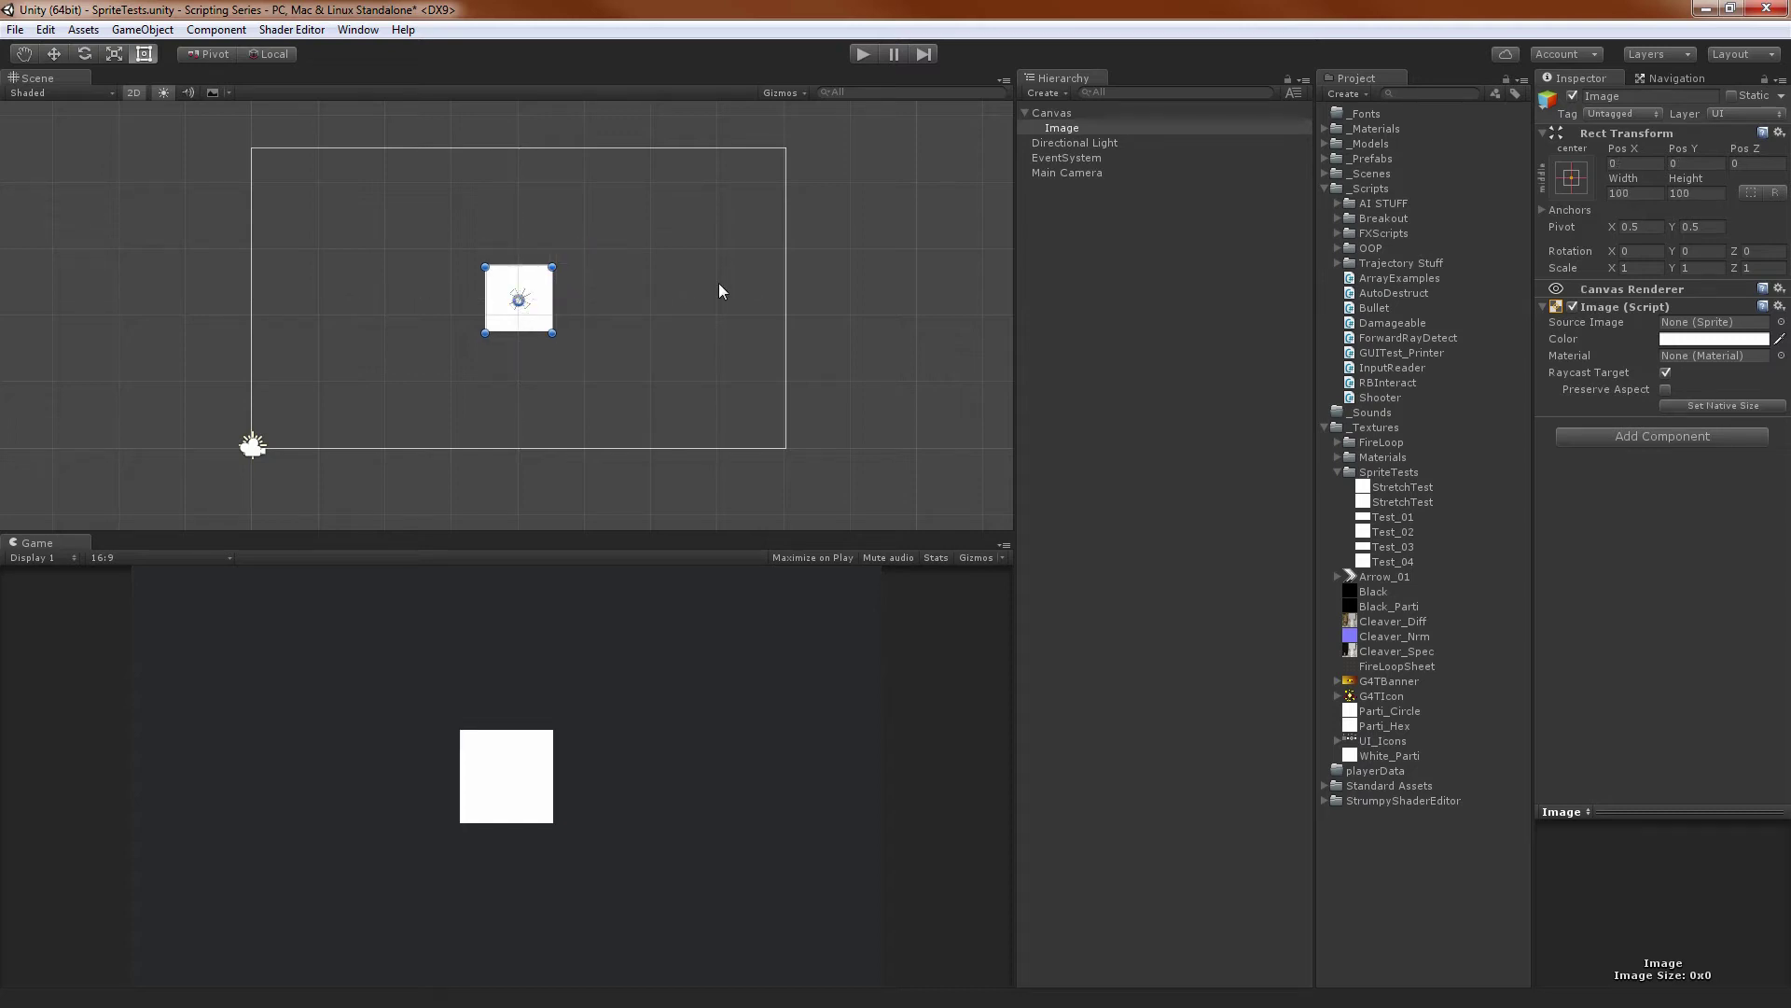
Switch the Scene view to 3D with the Move tool, and return to 2D with the Rect tool
{"action": "left_click", "coordinate": [135, 93]}
{"action": "key", "text": "w"}
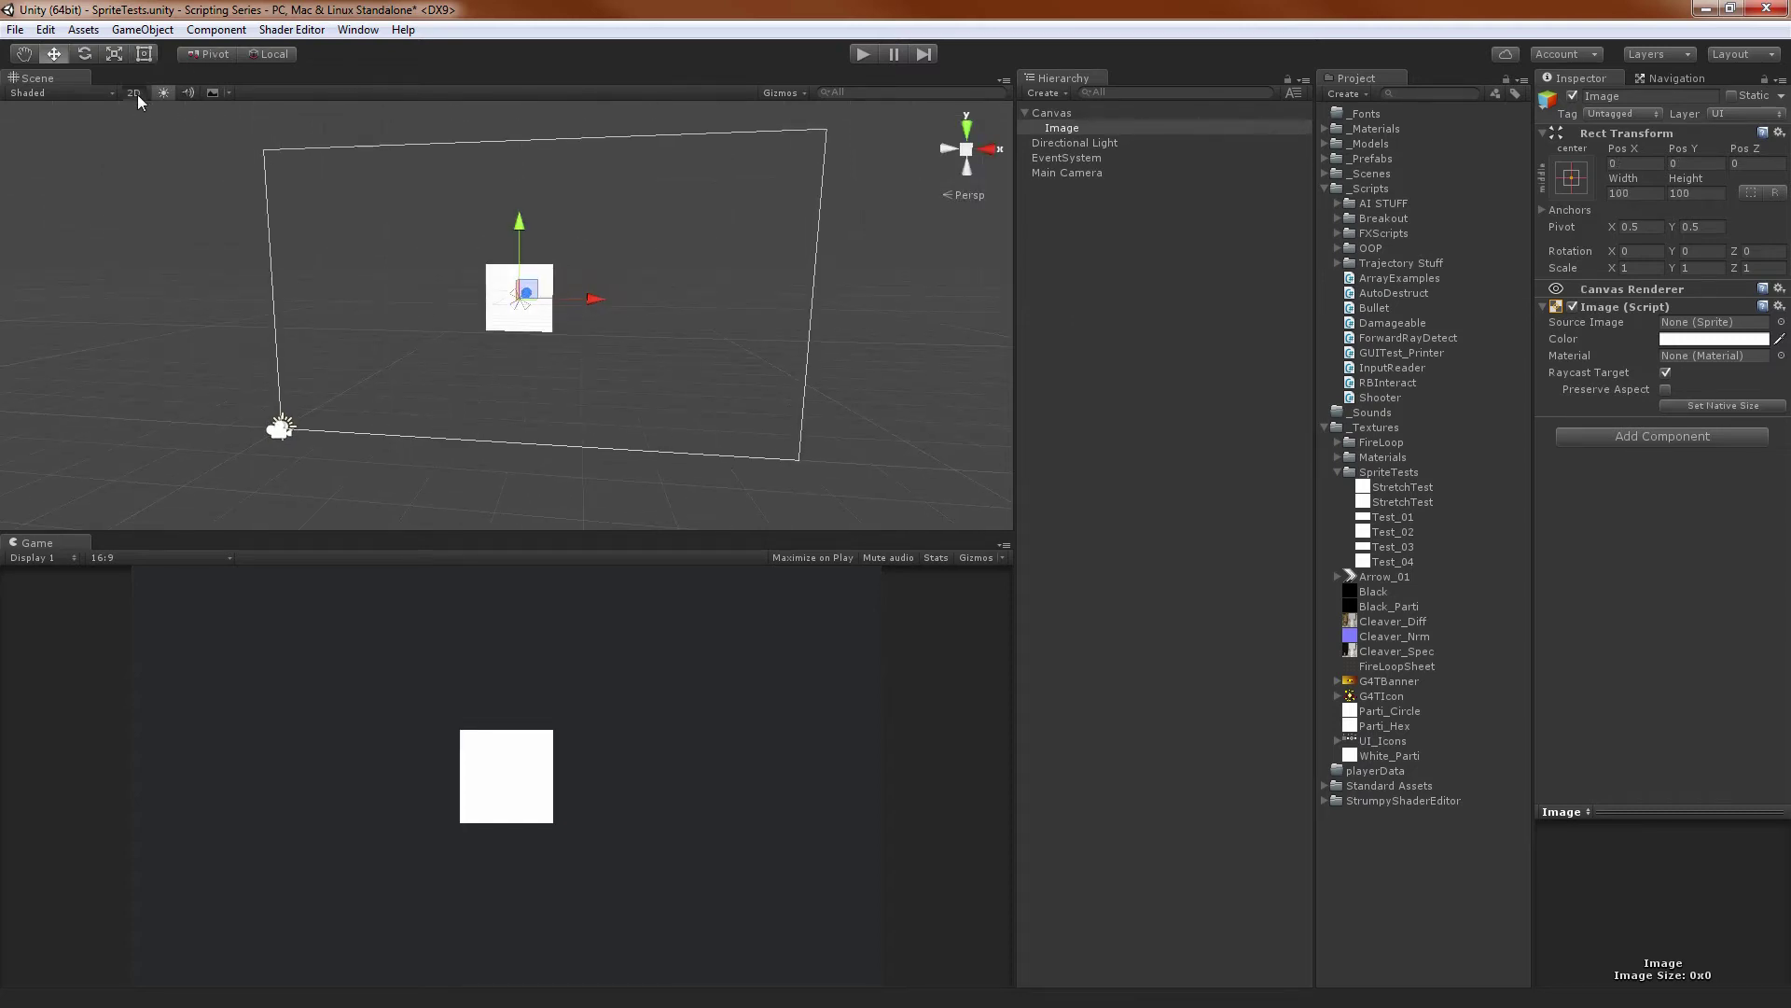
{"action": "left_click", "coordinate": [137, 93]}
{"action": "key", "text": "t"}
{"action": "left_click", "coordinate": [1111, 231]}
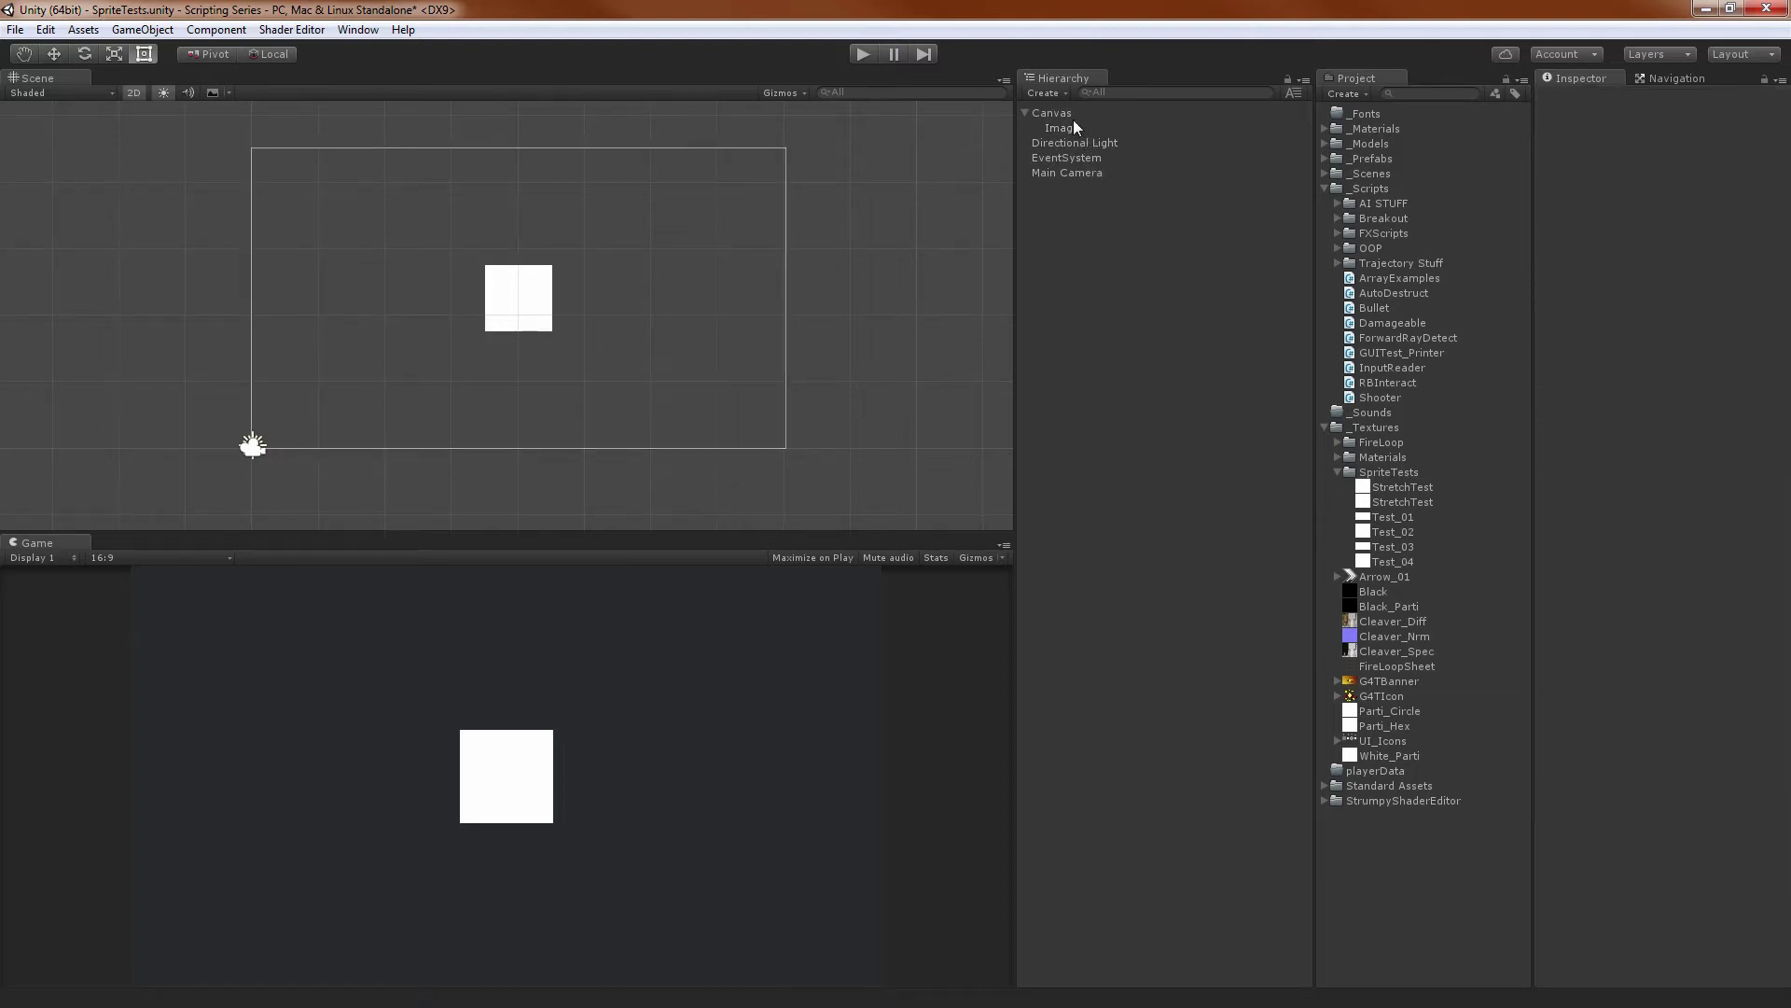
{"action": "right_click", "coordinate": [1093, 204]}
{"action": "mouse_move", "coordinate": [1126, 464]}
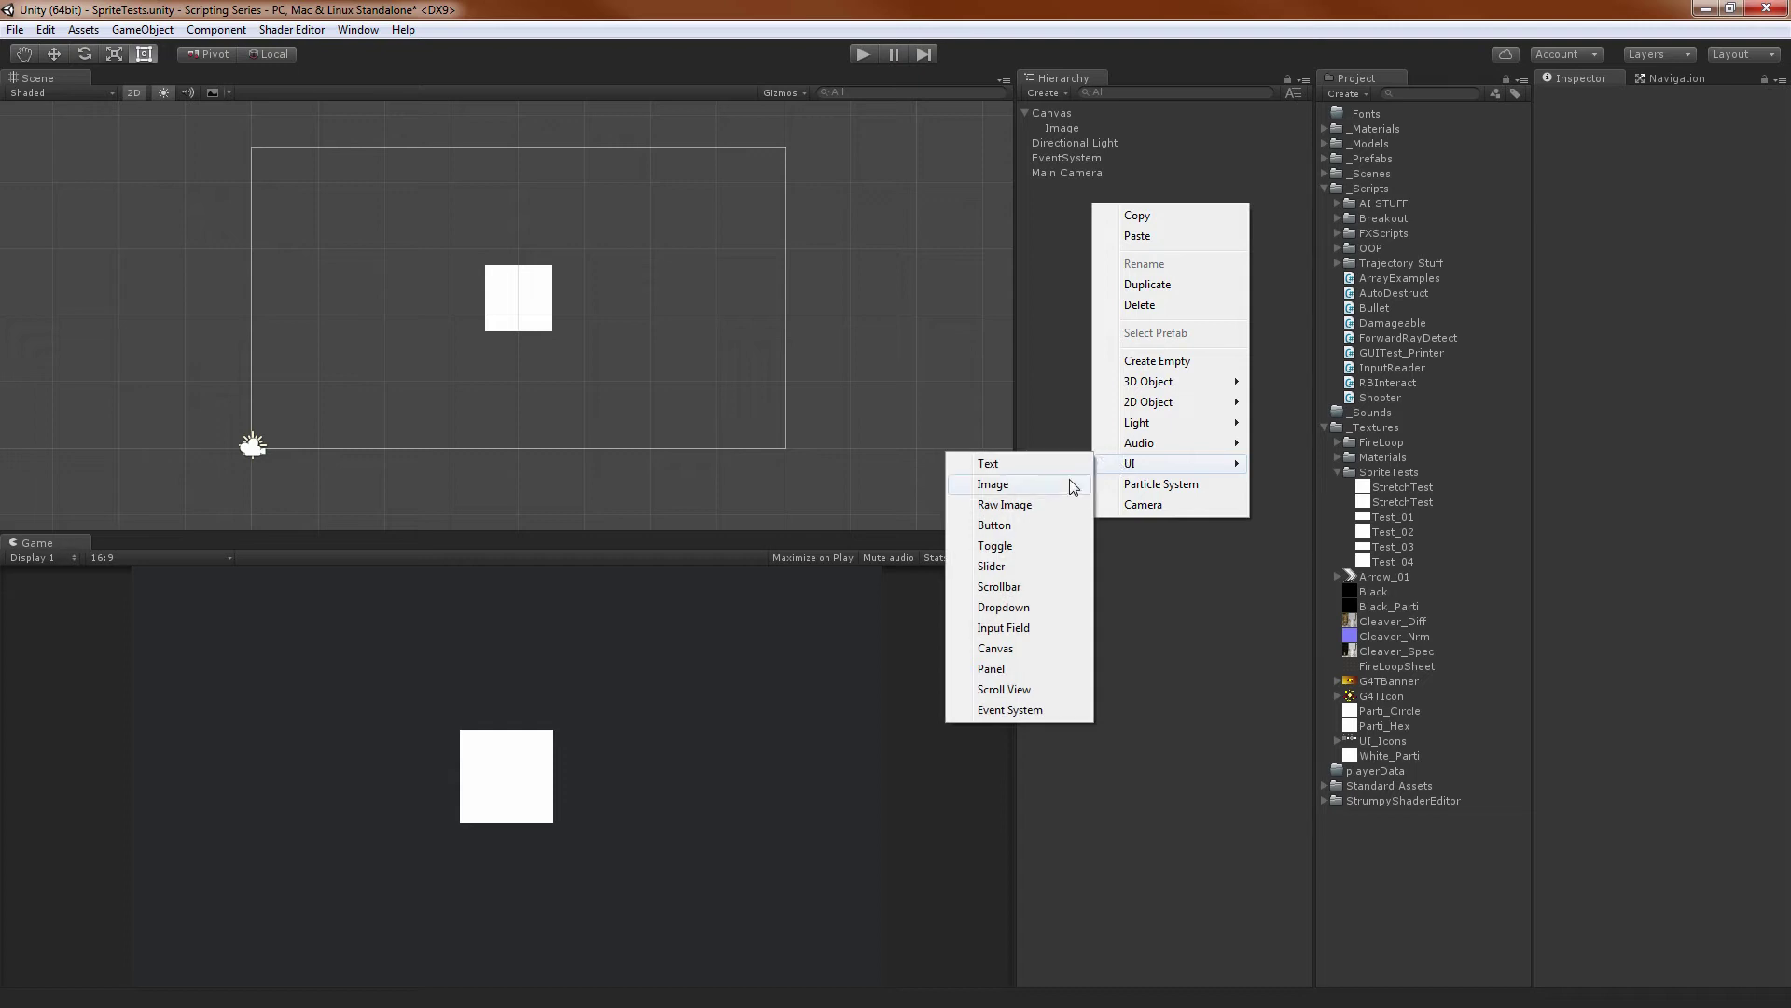
{"action": "left_click", "coordinate": [1033, 269]}
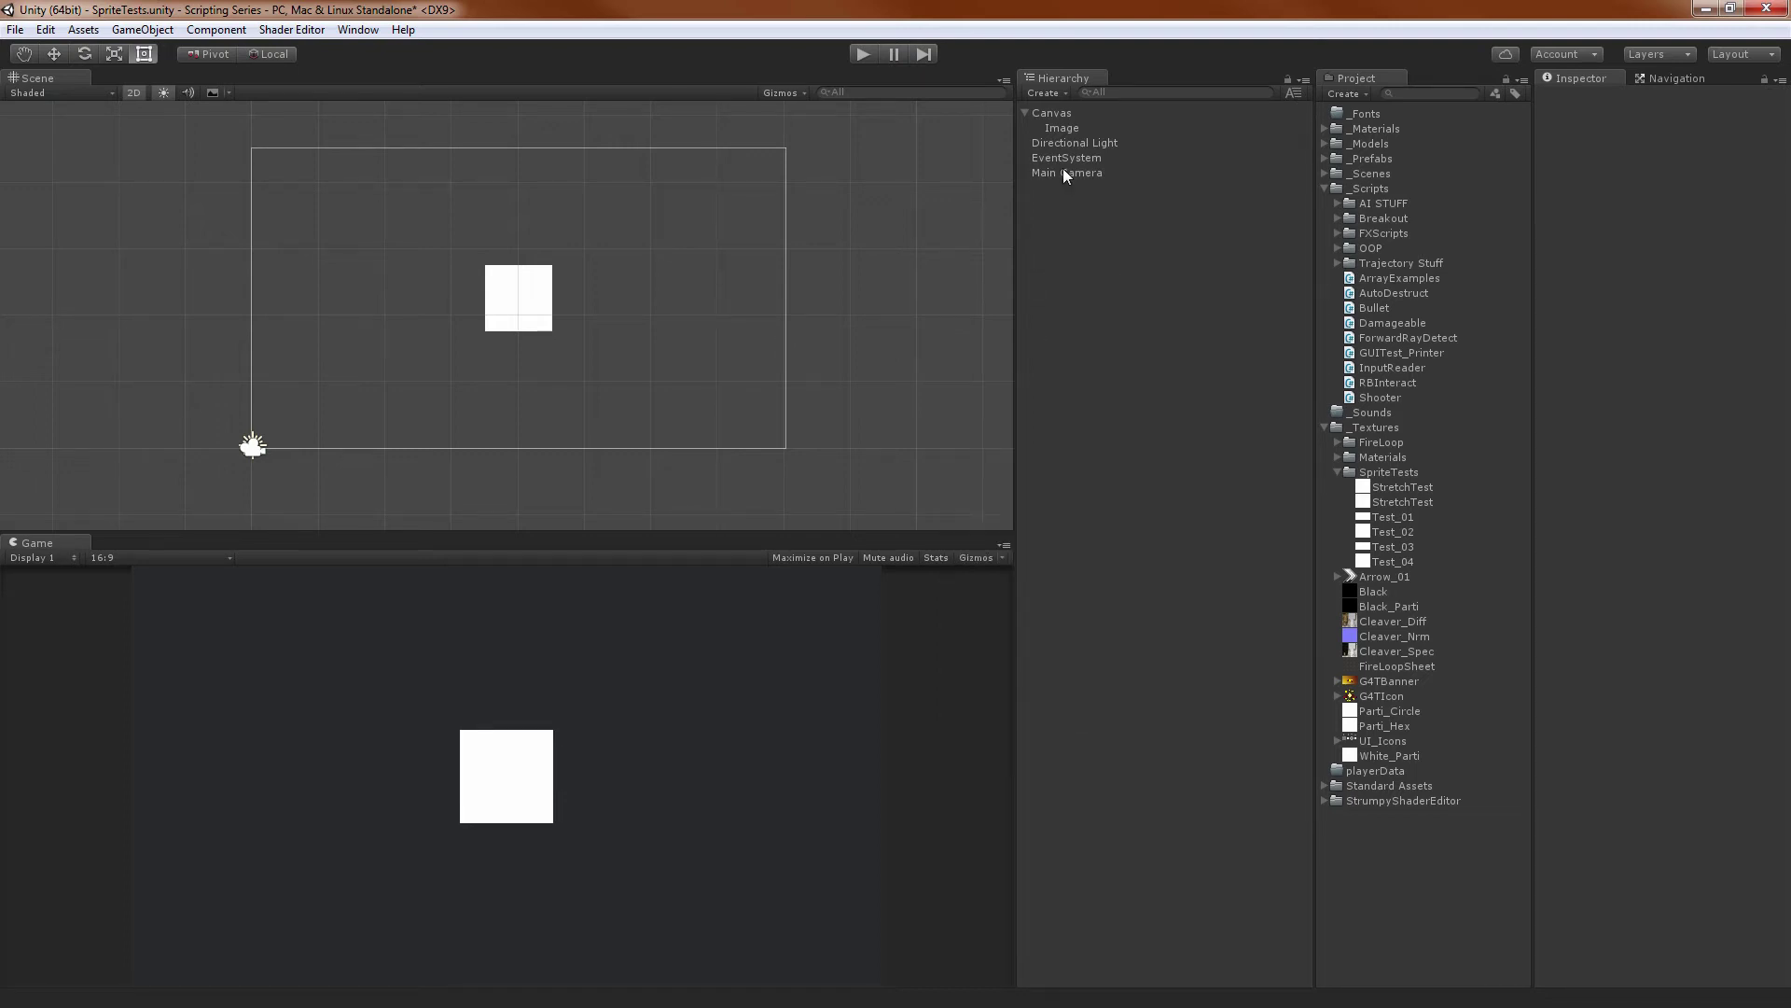
Select the Image object and examine it up close in the Scene view
{"action": "left_click", "coordinate": [1069, 128]}
{"action": "scroll", "coordinate": [658, 272], "scroll_direction": "up", "scroll_amount": 5}
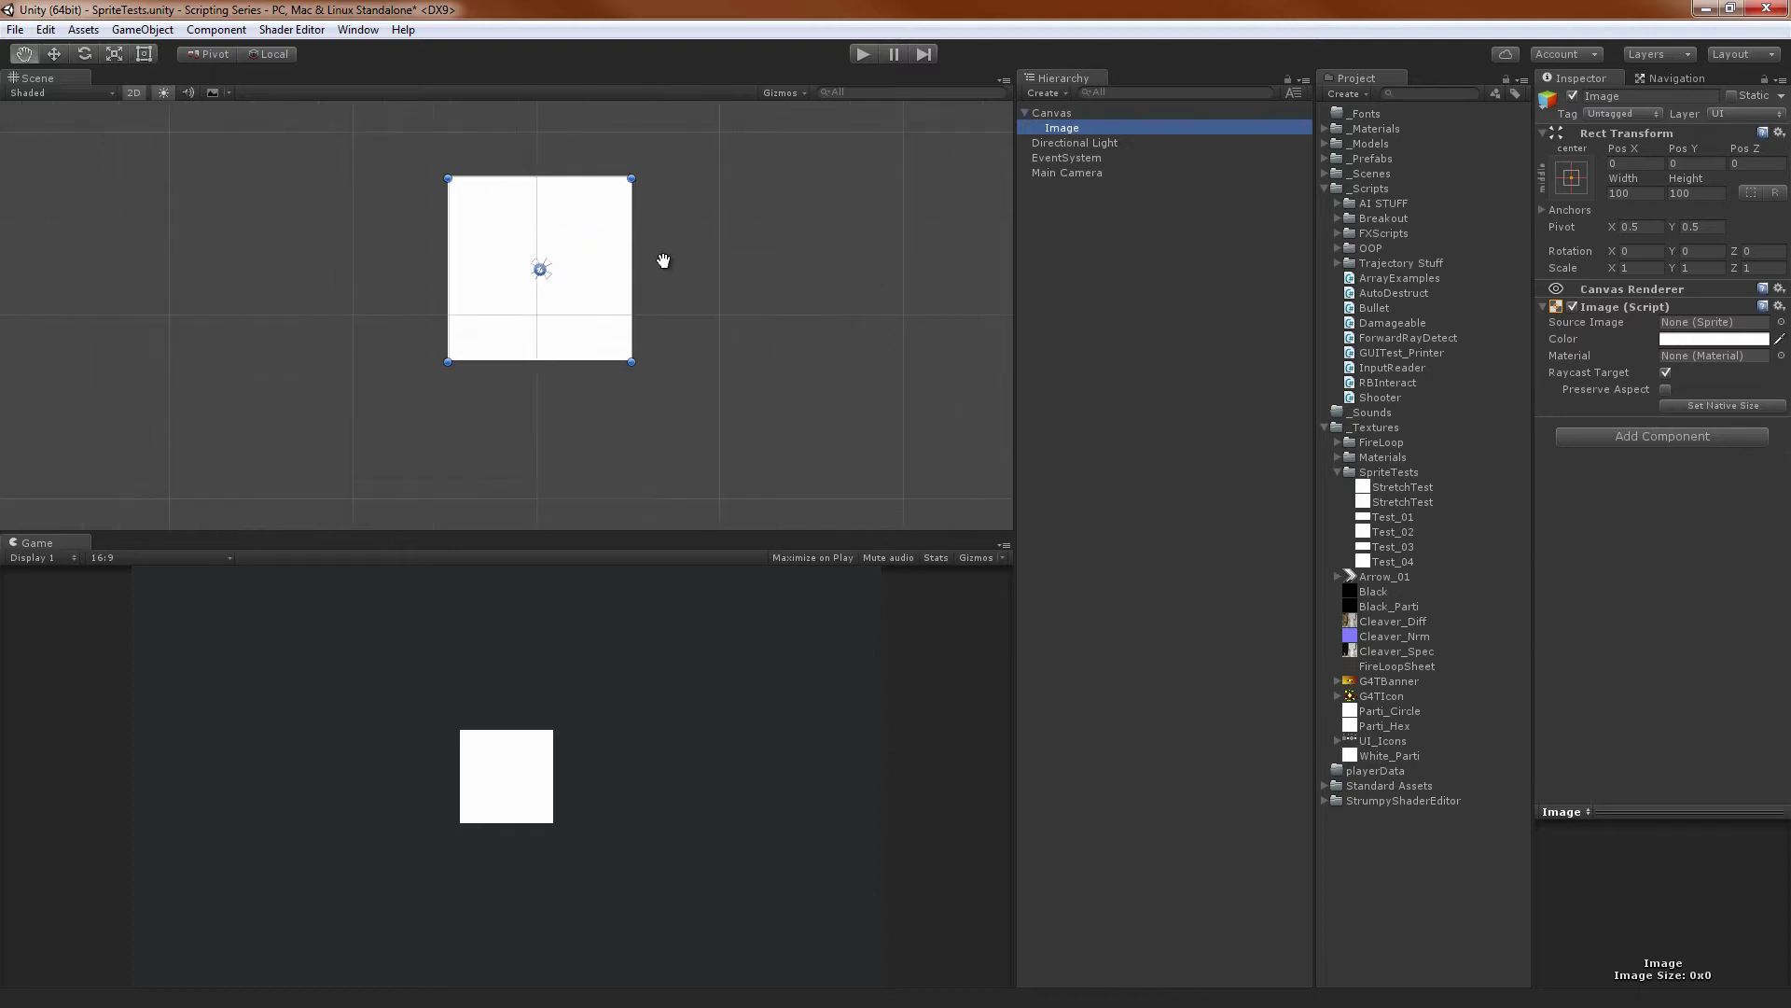
{"action": "scroll", "coordinate": [633, 270], "scroll_direction": "down", "scroll_amount": 2}
{"action": "mouse_move", "coordinate": [663, 261]}
{"action": "middle_mouse_down"}
{"action": "mouse_move", "coordinate": [638, 357]}
{"action": "mouse_move", "coordinate": [636, 246]}
{"action": "middle_mouse_up"}
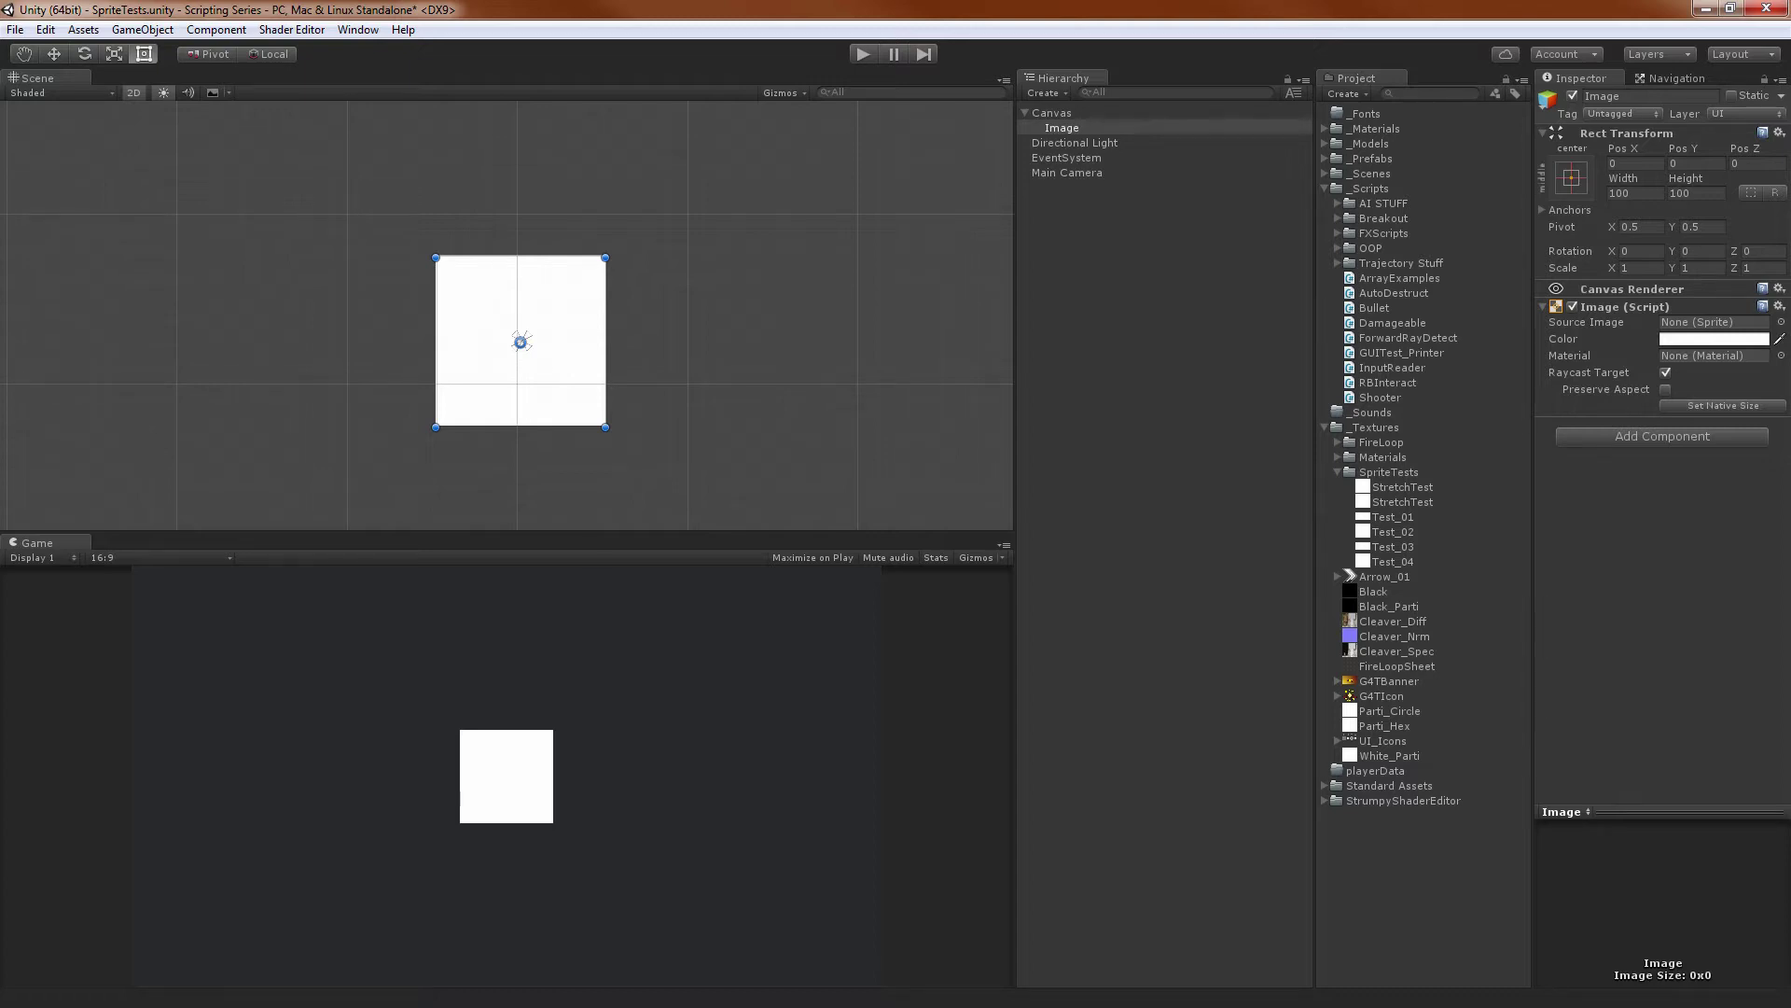
Switch to Photoshop, look through the sprite artwork documents Untitled-1 to Untitled-5, and return to Unity
{"action": "key", "text": "alt+Tab"}
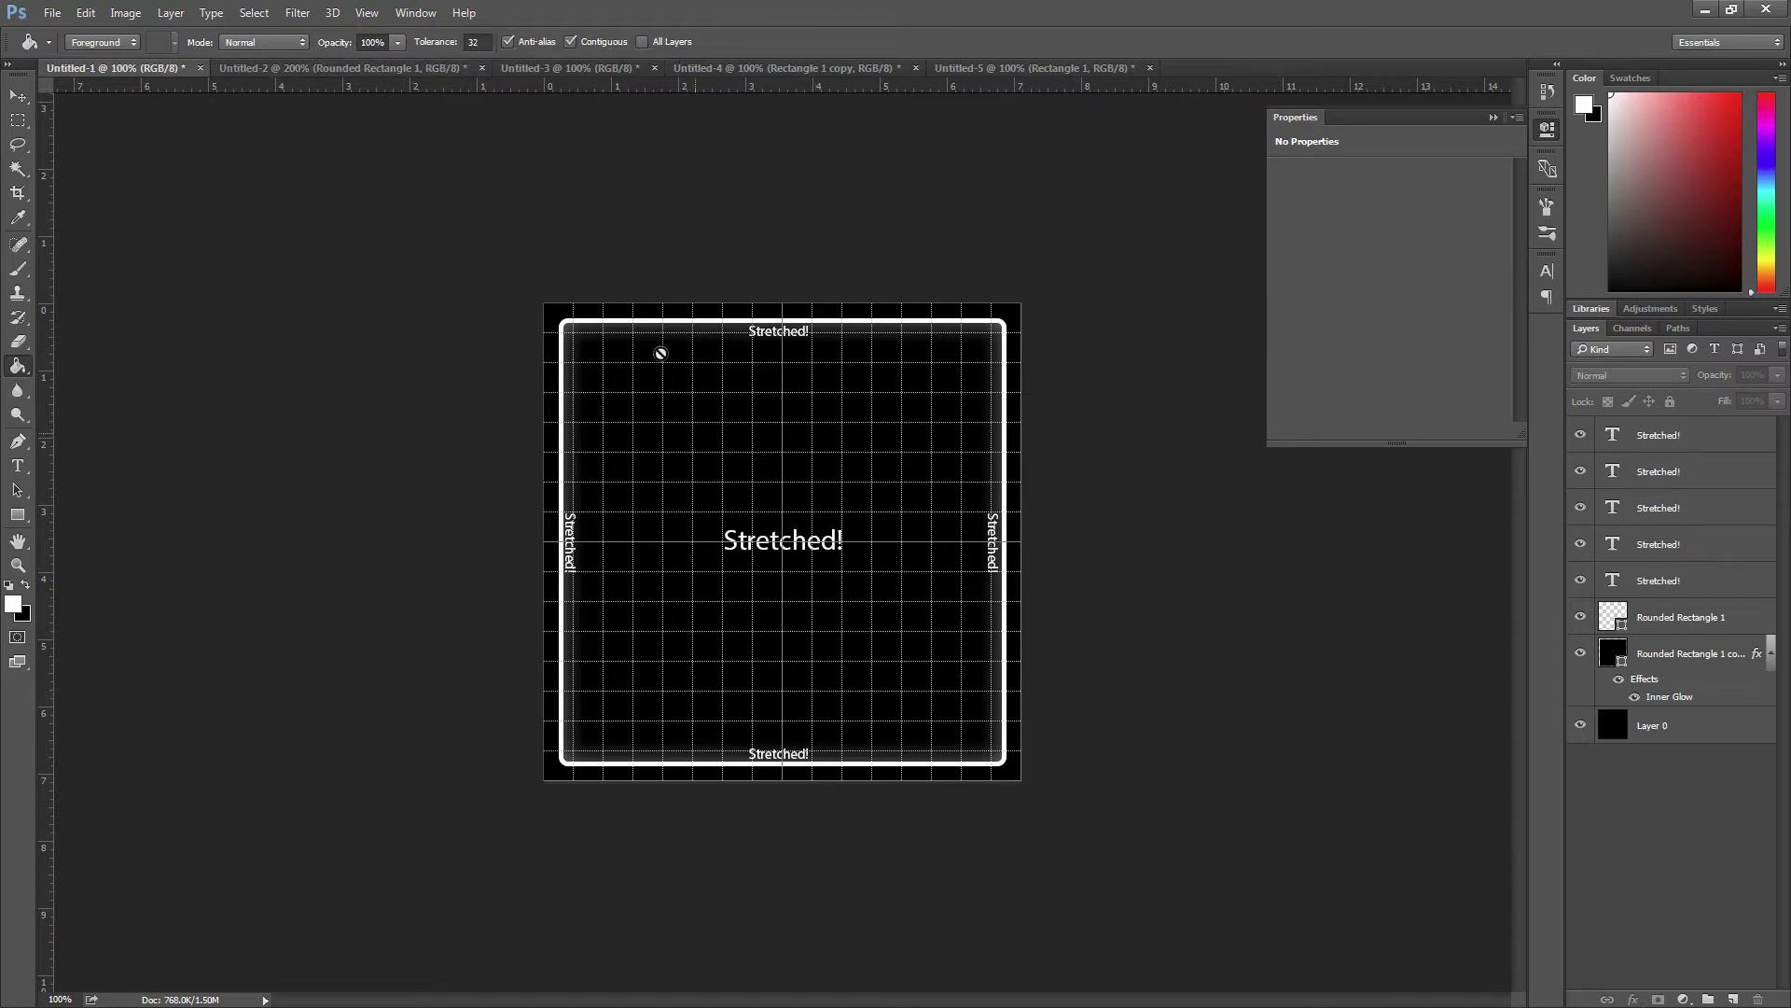
{"action": "left_click", "coordinate": [405, 65]}
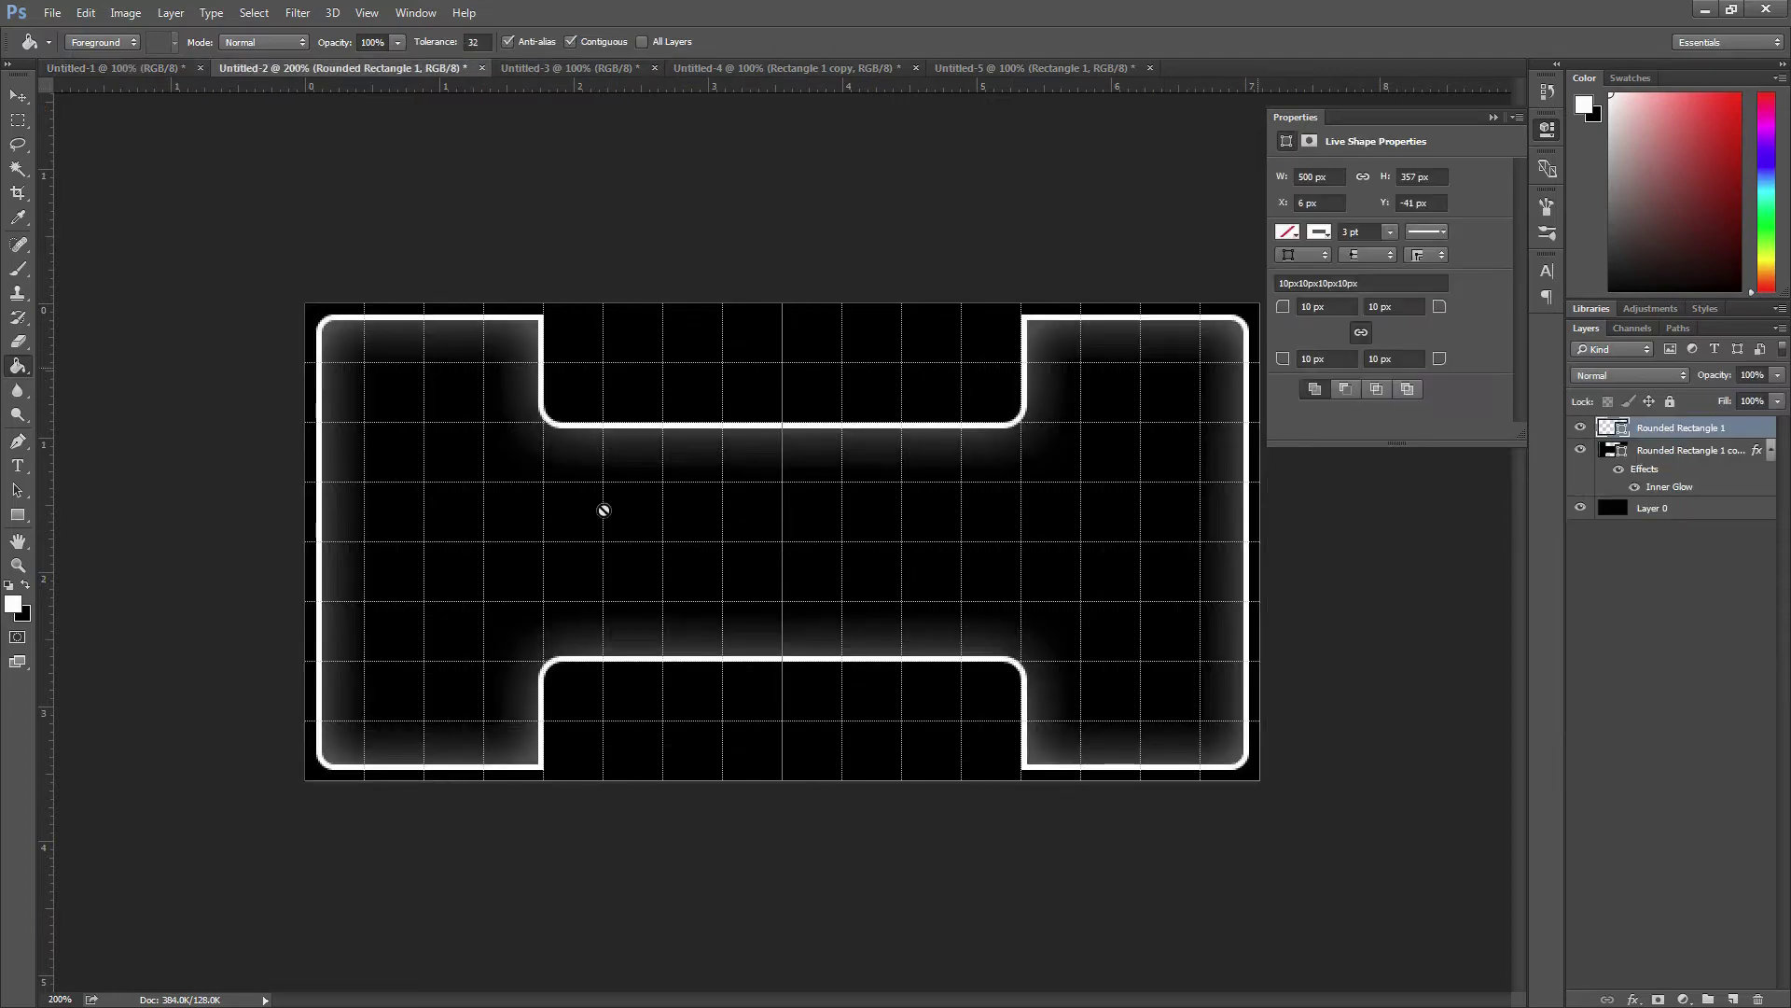
{"action": "left_click", "coordinate": [584, 66]}
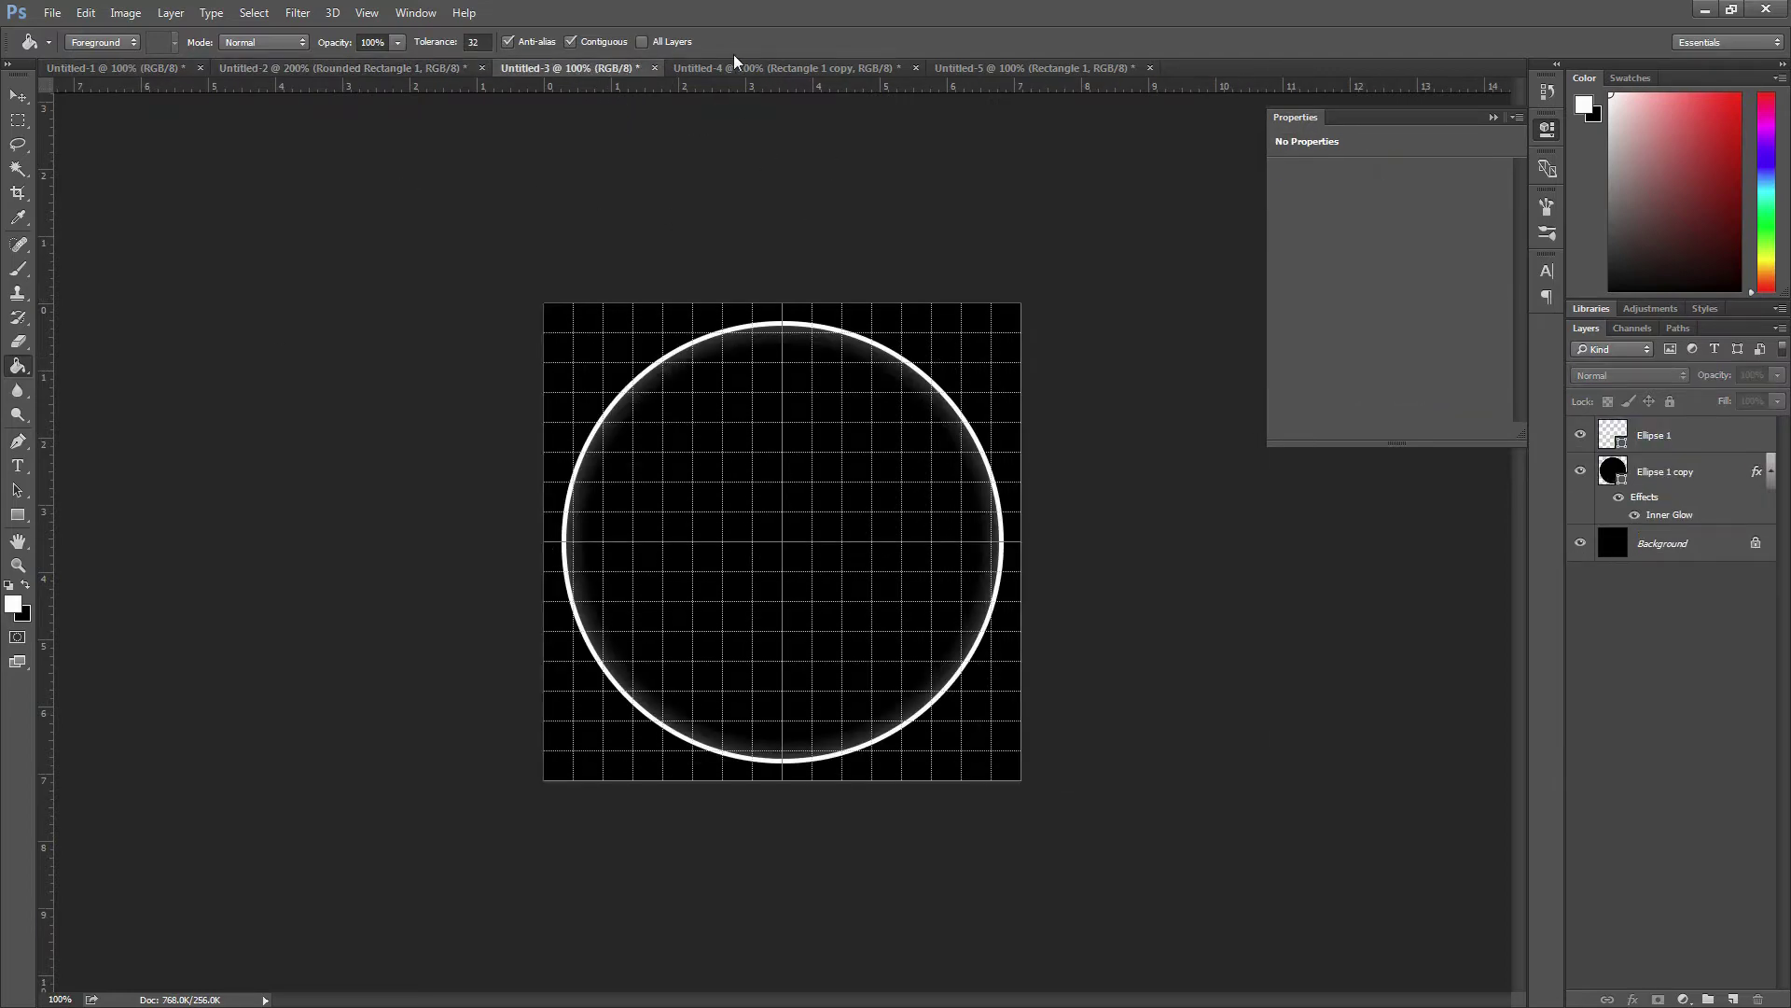
{"action": "left_click", "coordinate": [840, 67]}
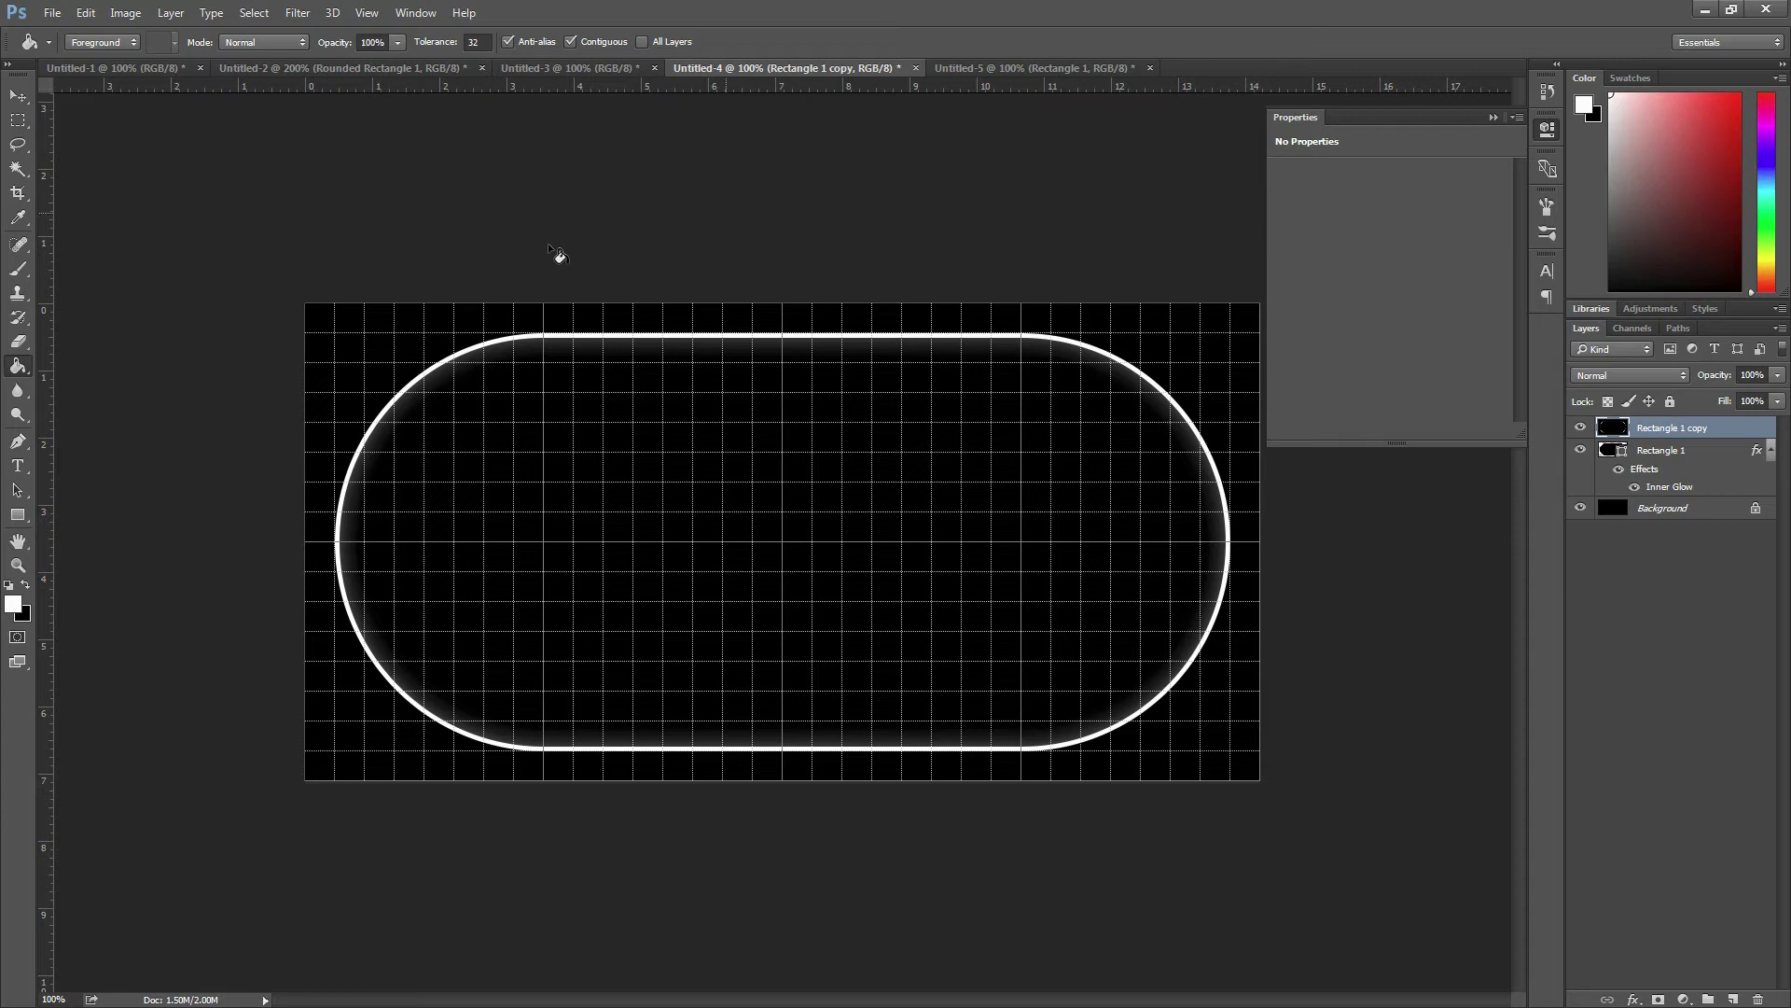
{"action": "left_click", "coordinate": [991, 67]}
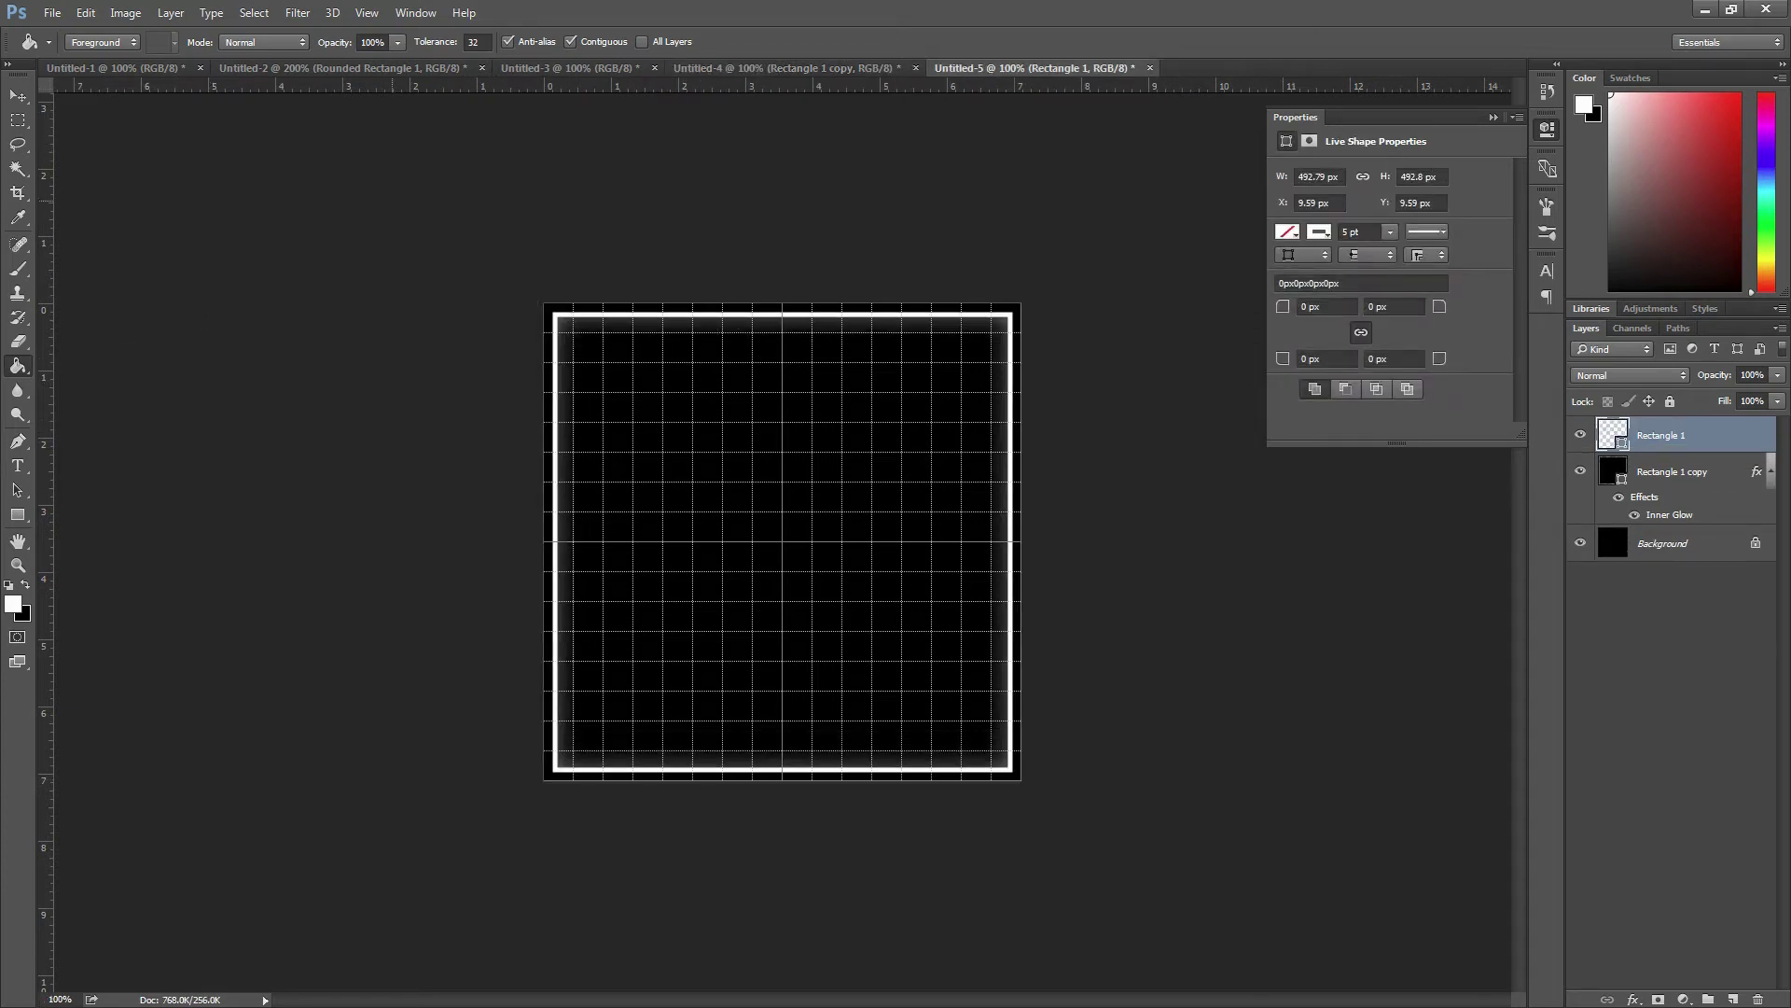
{"action": "key", "text": "alt+Tab"}
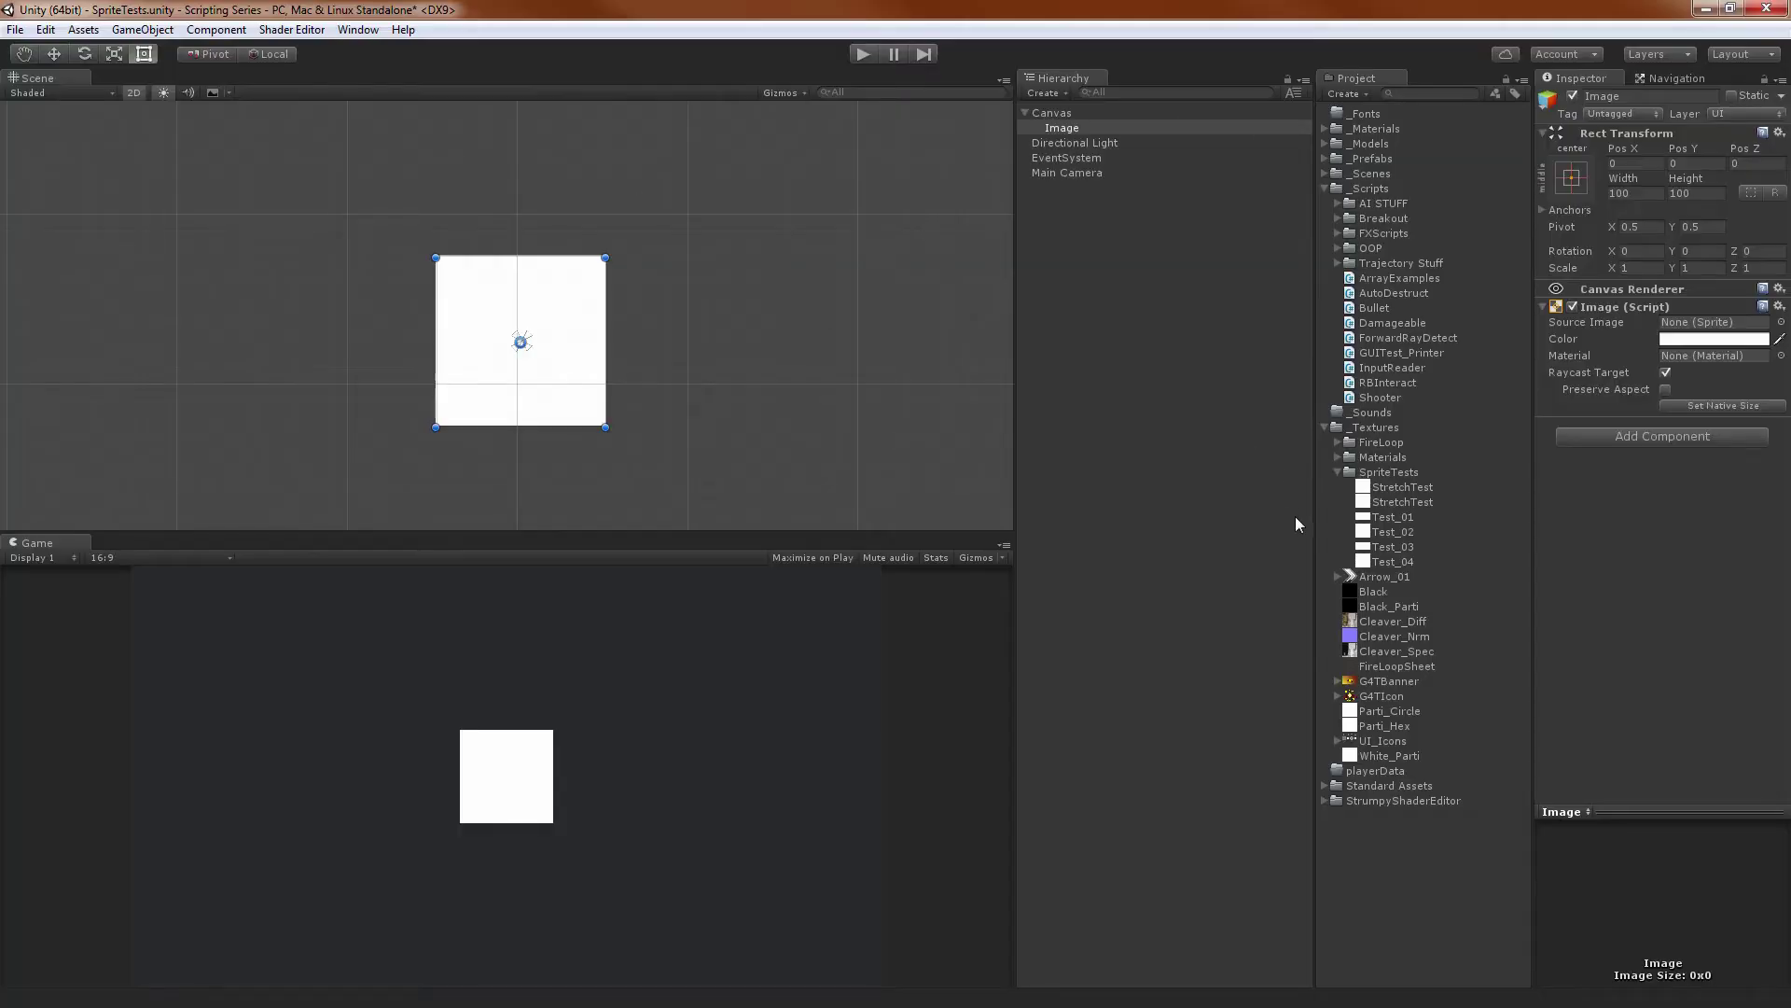
Review the import settings of the textures Test_01 to Test_04 in the SpriteTests folder
{"action": "left_click", "coordinate": [1399, 562]}
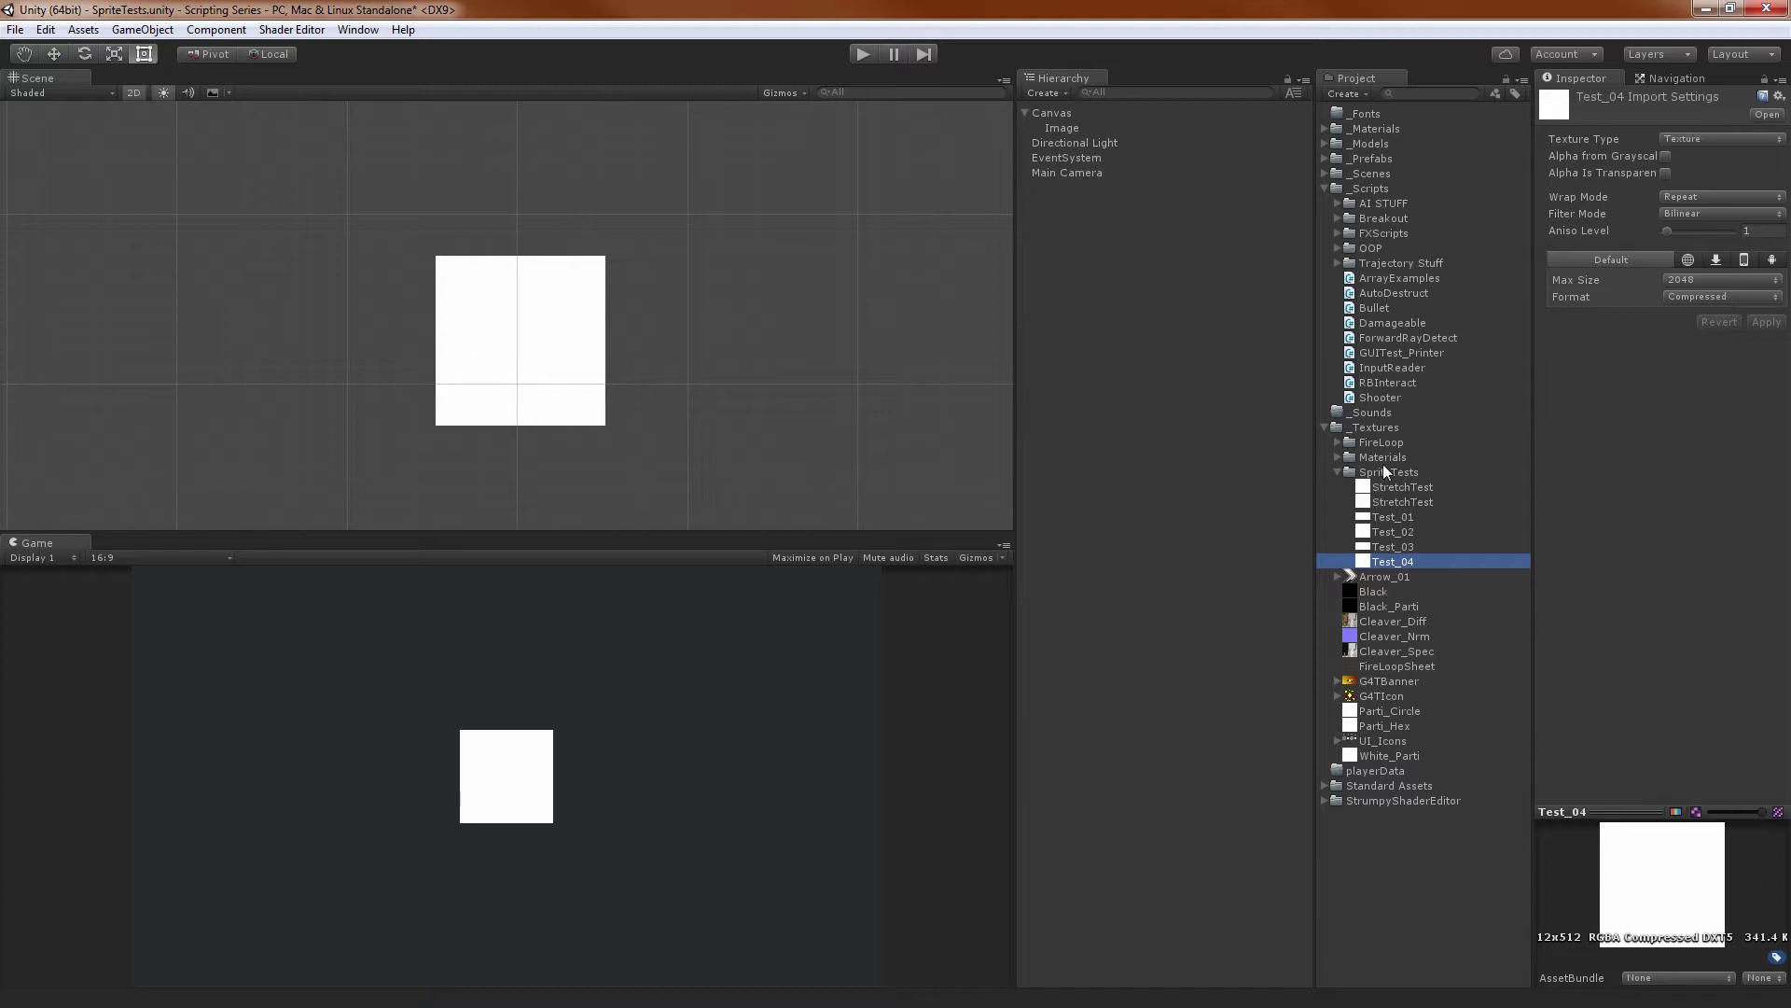
{"action": "left_click", "coordinate": [1390, 519]}
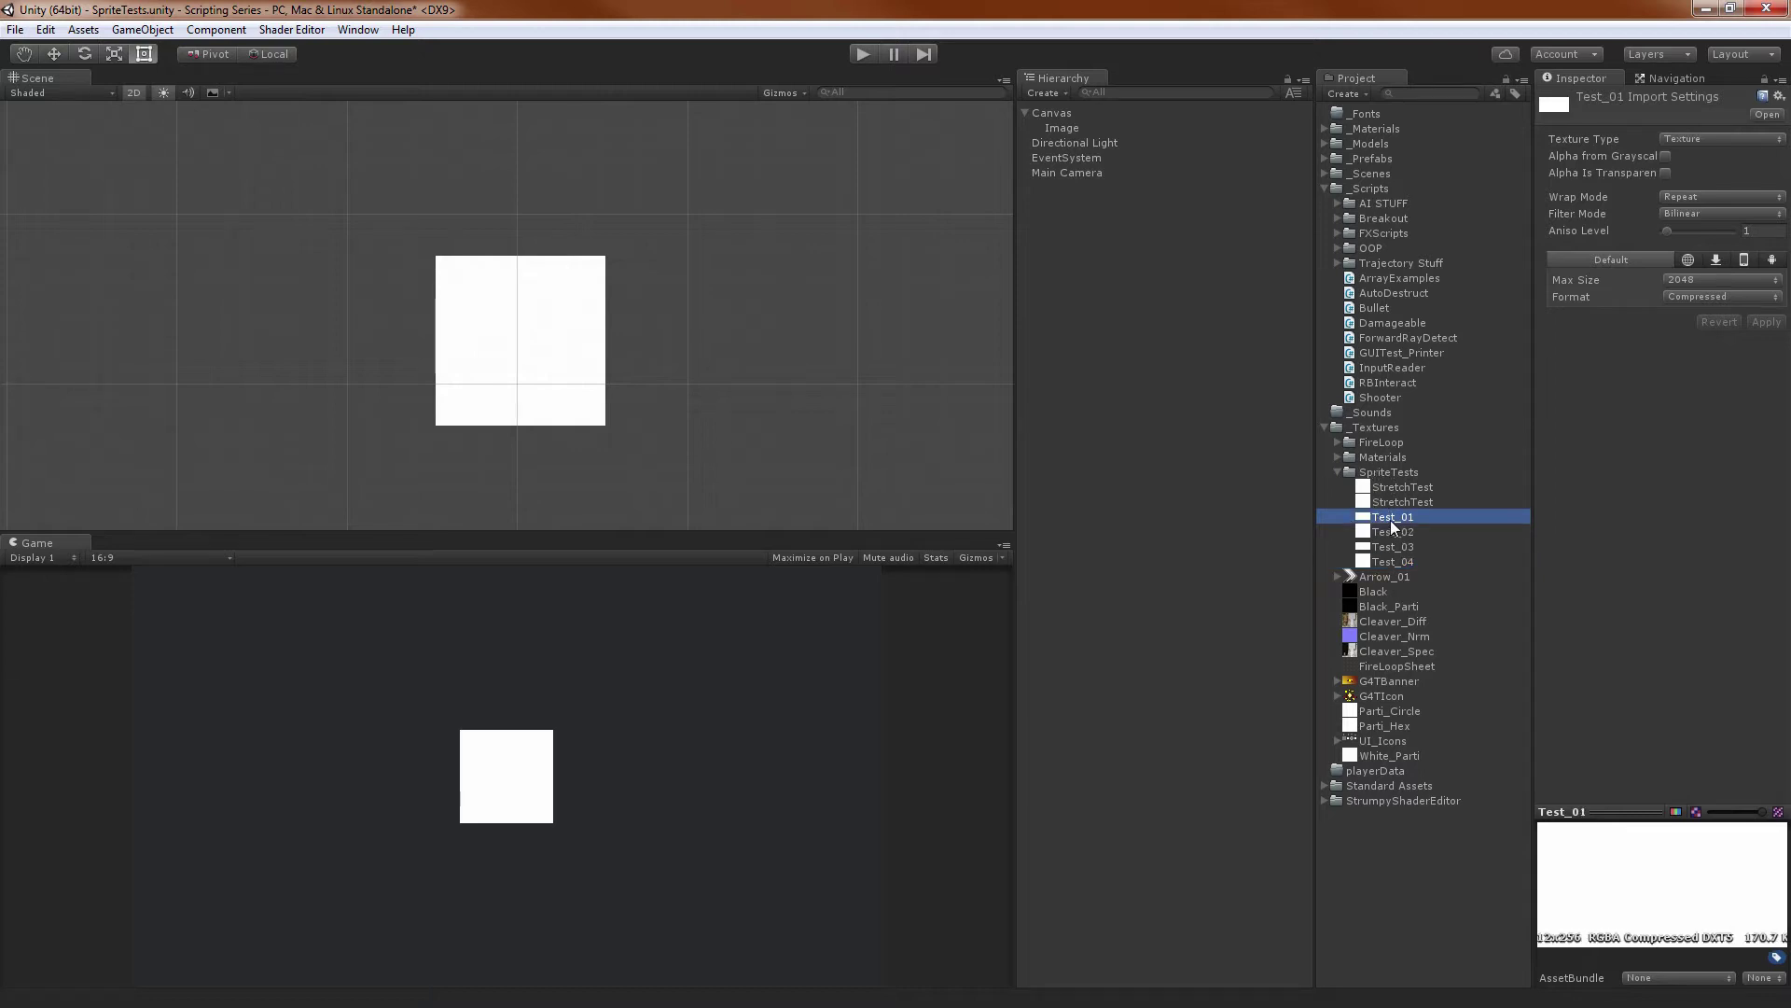
{"action": "key", "text": "Down"}
{"action": "key", "text": "Down"}
{"action": "key", "text": "Down"}
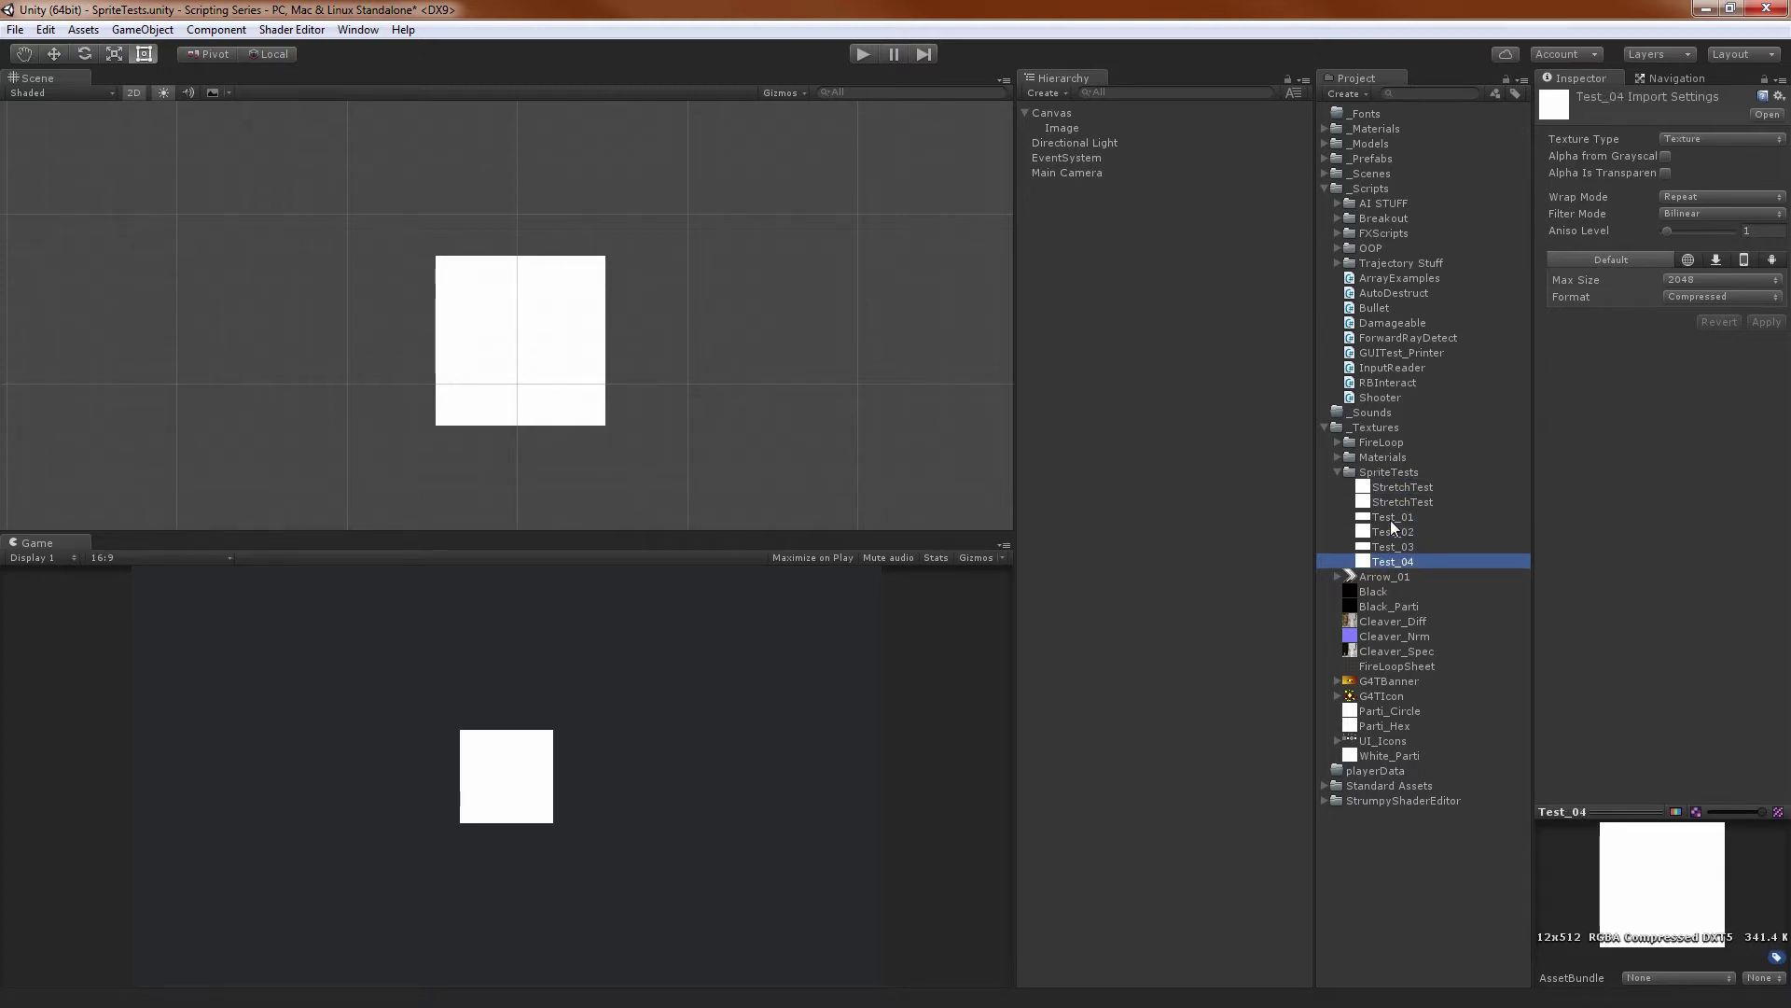
Check the StretchTest texture, and inspect StretchTest.png, StretchTest.tga and Test_01.png in the SpriteTests folder in Windows Explorer
{"action": "key", "text": "Up"}
{"action": "key", "text": "Up"}
{"action": "key", "text": "Up"}
{"action": "key", "text": "Up"}
{"action": "key", "text": "Up"}
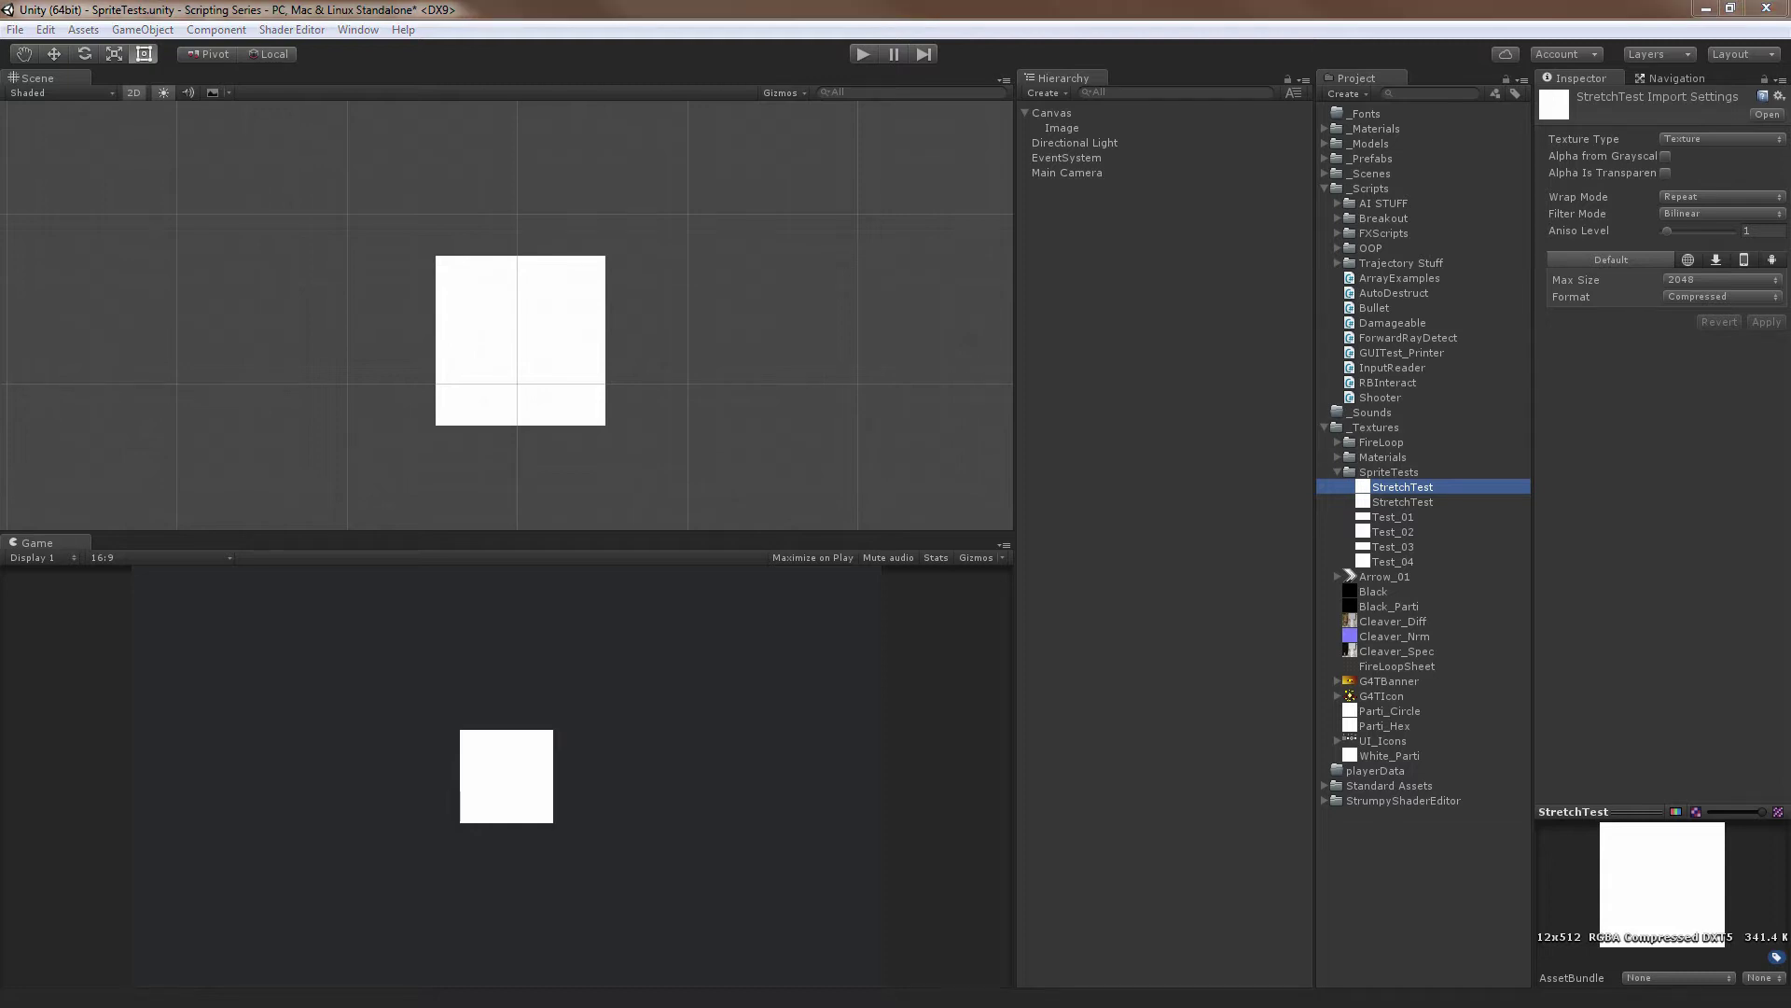
{"action": "left_click_drag", "start_coordinate": [1311, 166], "coordinate": [1036, 227]}
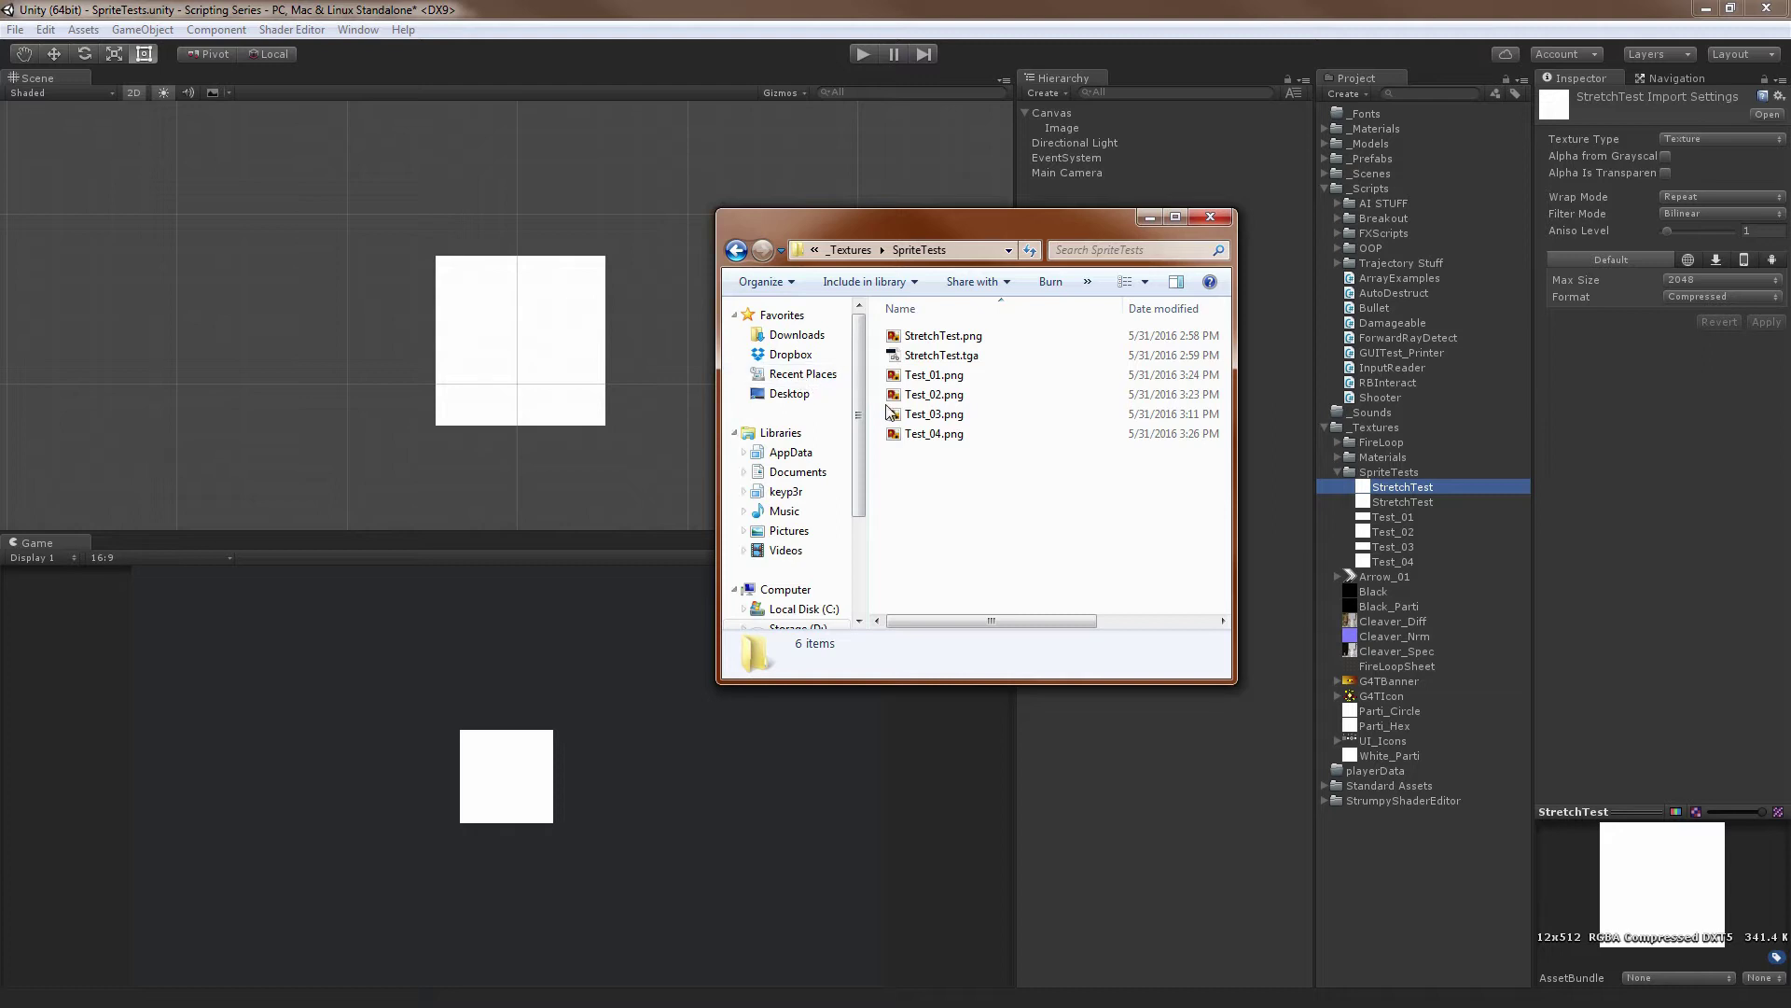
{"action": "left_click", "coordinate": [936, 337]}
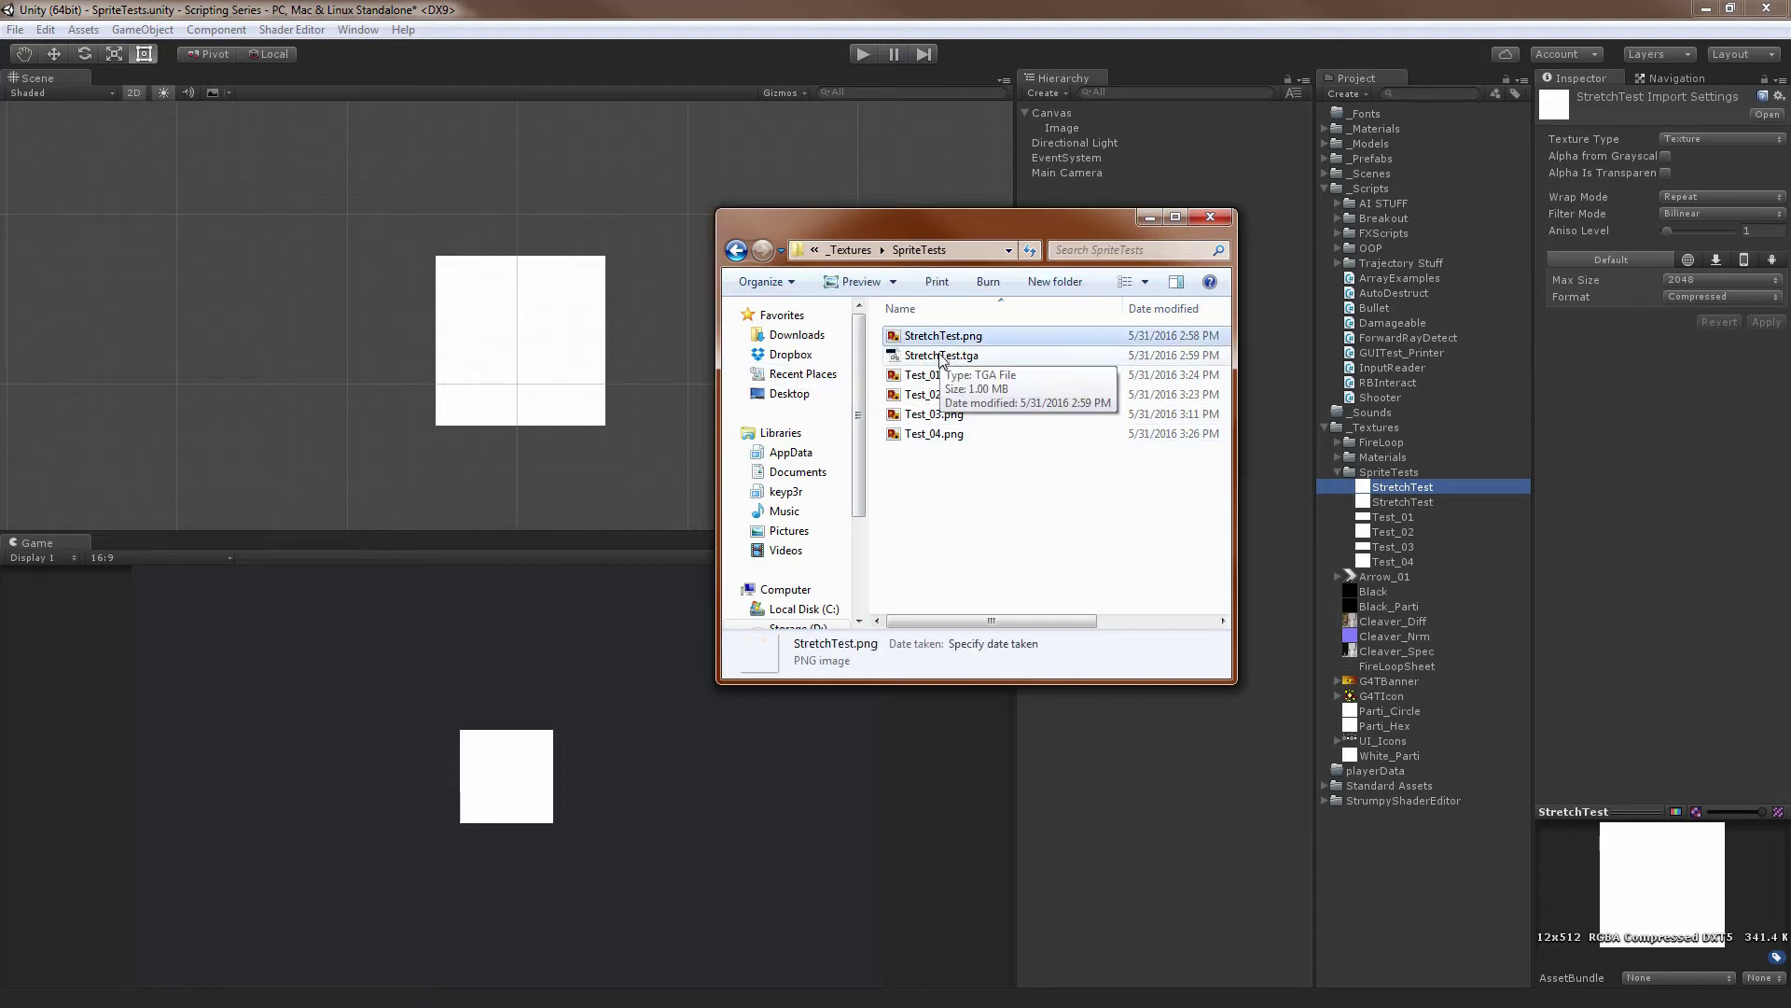
{"action": "left_click", "coordinate": [941, 357]}
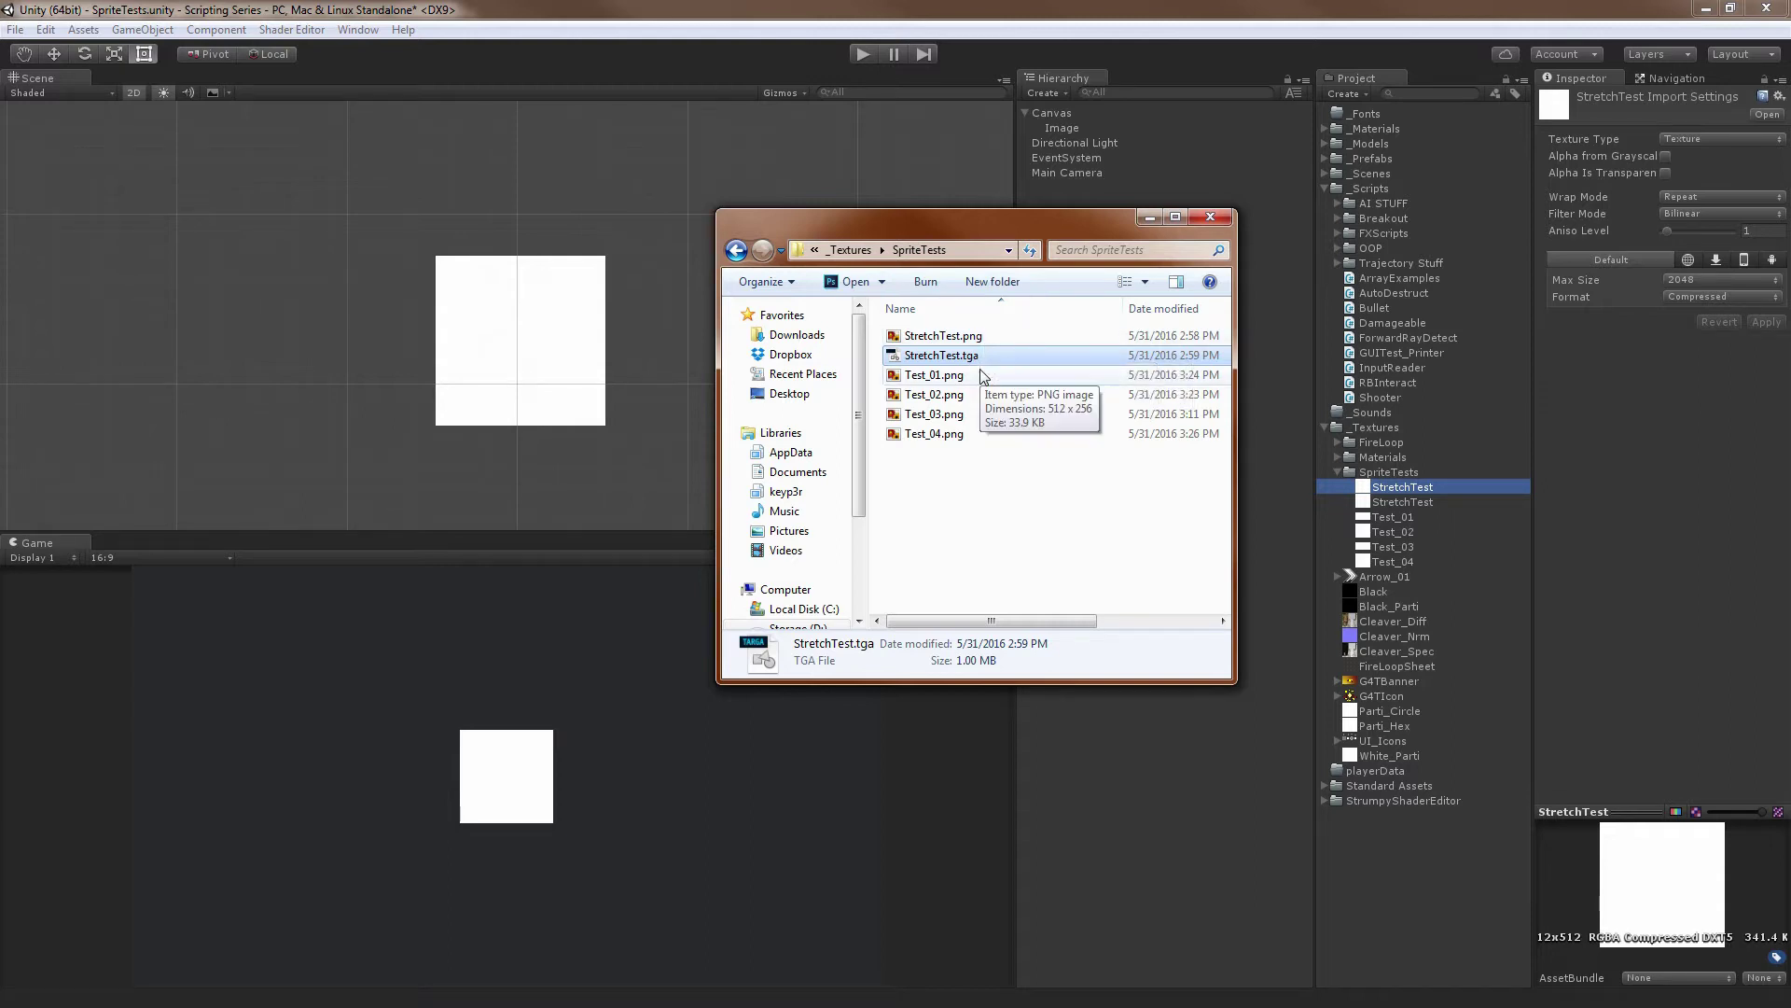
{"action": "left_click", "coordinate": [972, 376]}
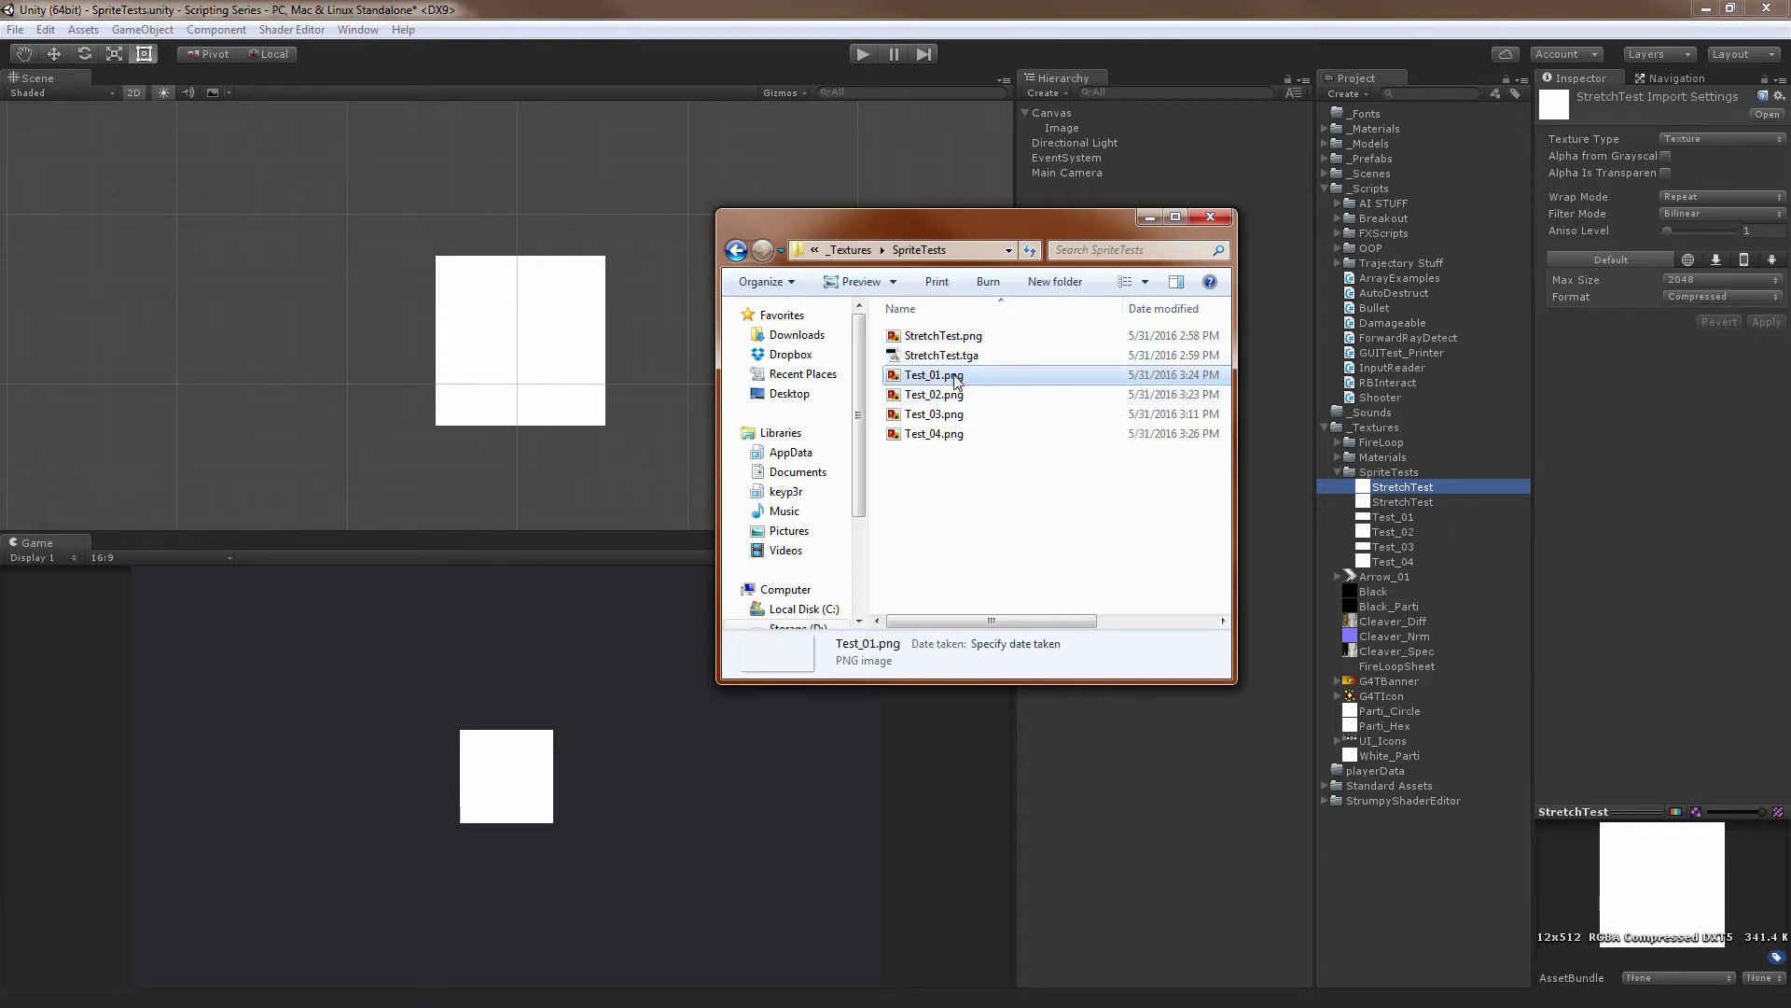
Examine Test_01.png up close in Windows Photo Viewer, and close the viewer and the folder window to return to Unity
{"action": "double_click", "coordinate": [935, 375]}
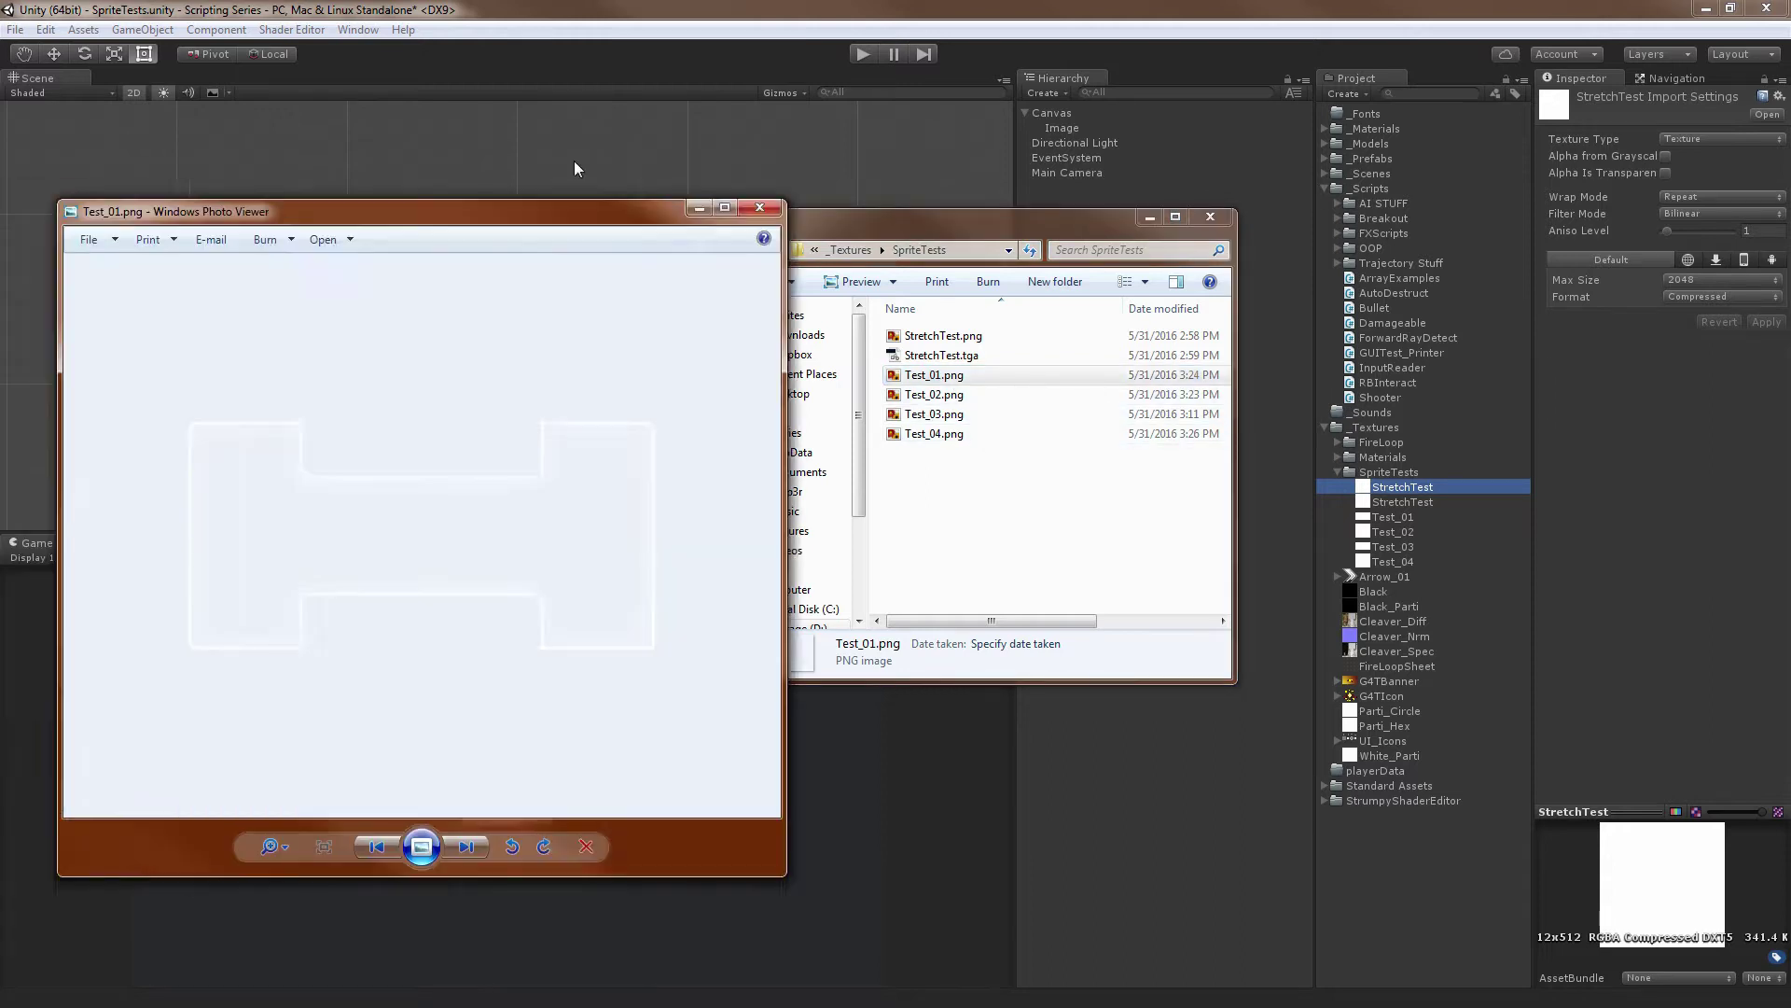
{"action": "left_click_drag", "start_coordinate": [467, 211], "coordinate": [959, 150]}
{"action": "scroll", "coordinate": [878, 431], "scroll_direction": "up", "scroll_amount": 6}
{"action": "scroll", "coordinate": [880, 430], "scroll_direction": "down", "scroll_amount": 3}
{"action": "left_click_drag", "start_coordinate": [880, 431], "coordinate": [978, 432]}
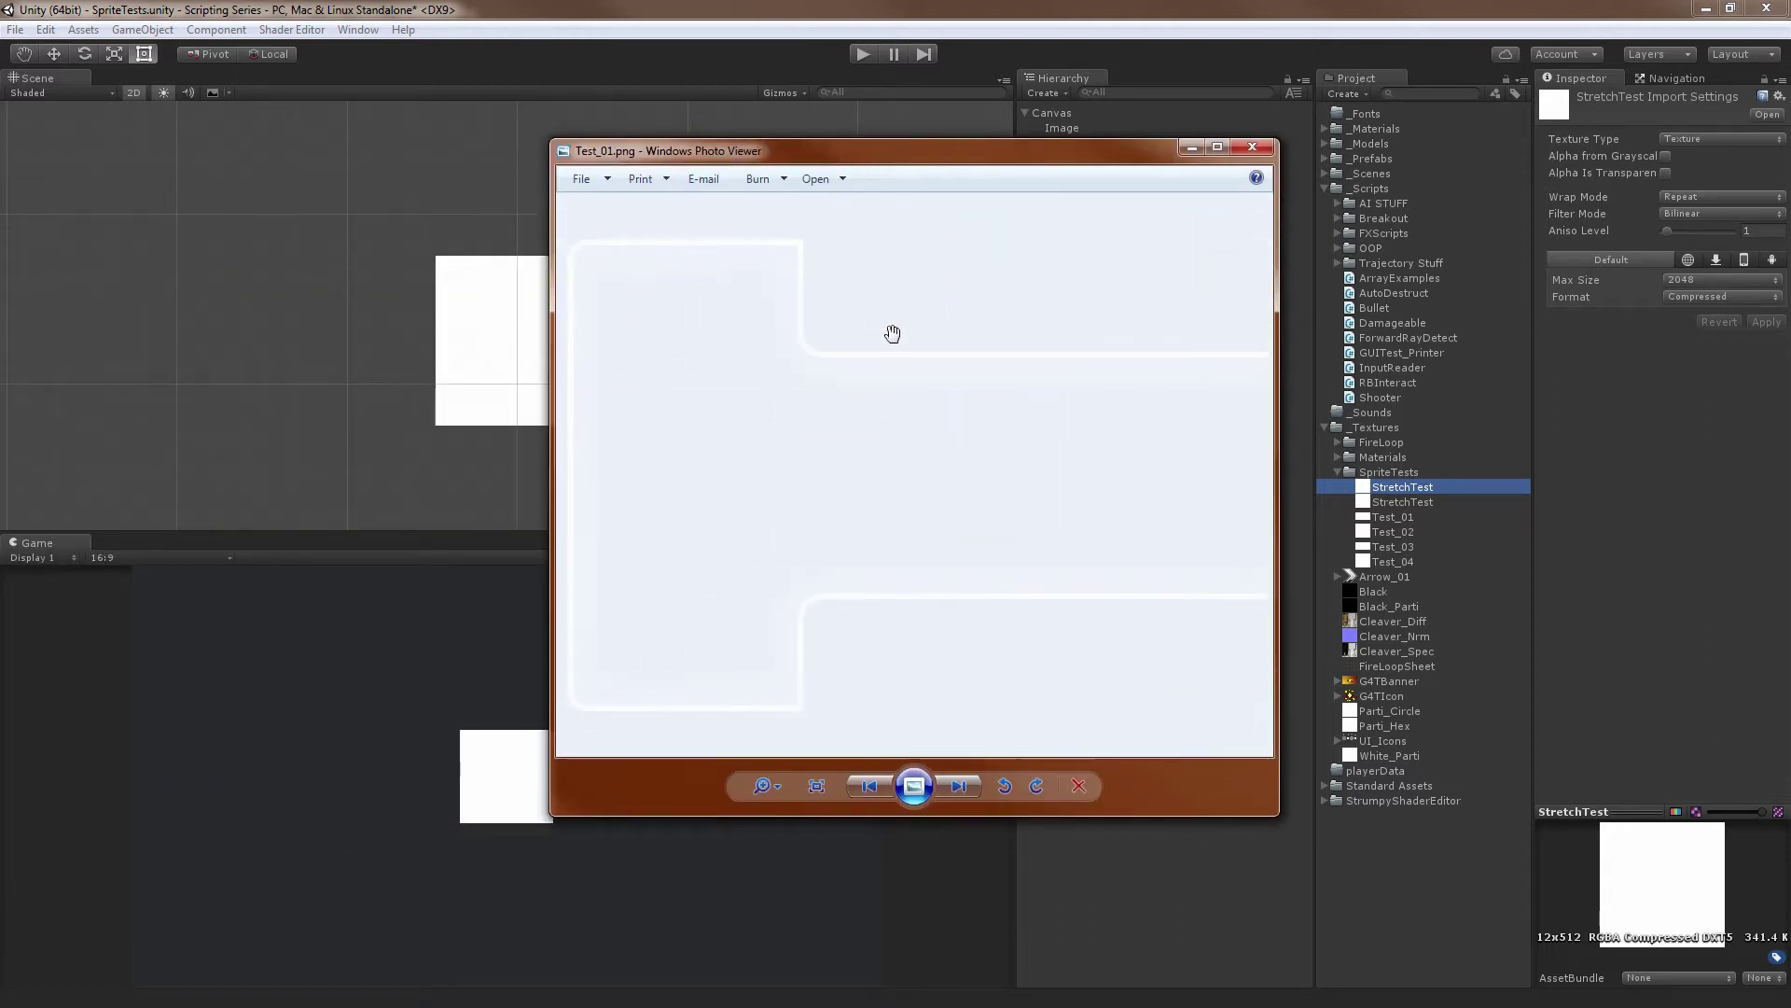
{"action": "scroll", "coordinate": [1026, 410], "scroll_direction": "down", "scroll_amount": 3}
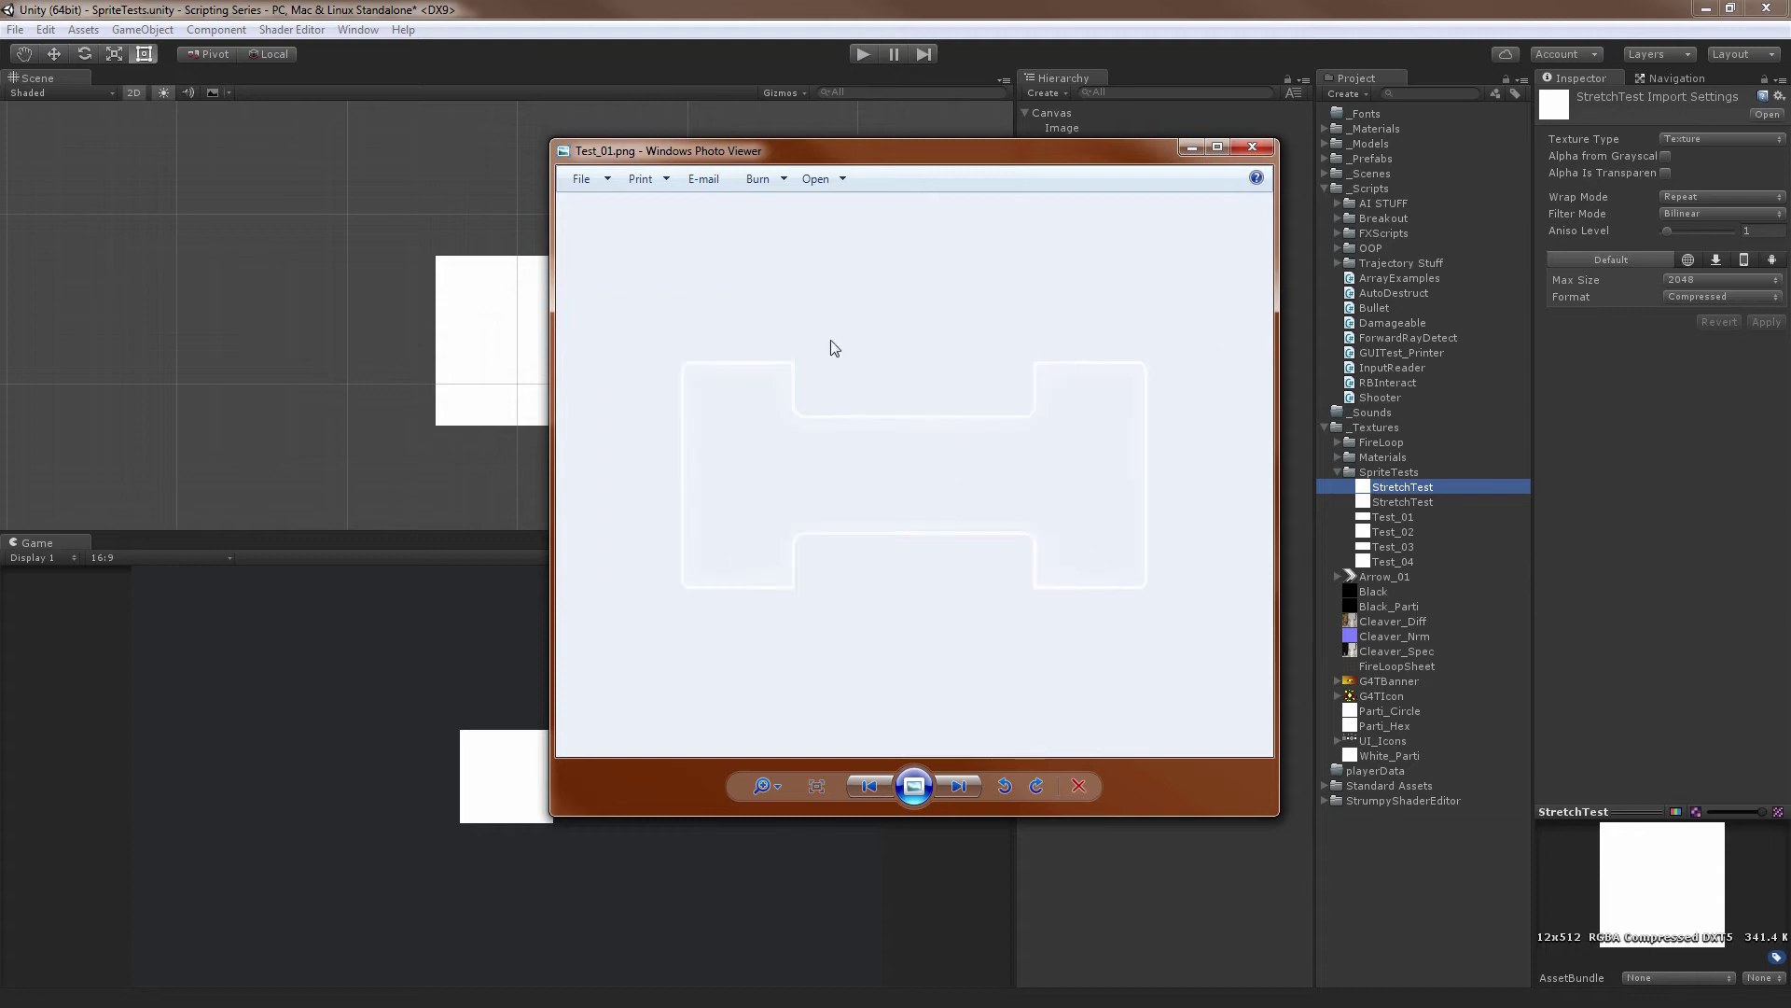
{"action": "scroll", "coordinate": [952, 460], "scroll_direction": "up", "scroll_amount": 2}
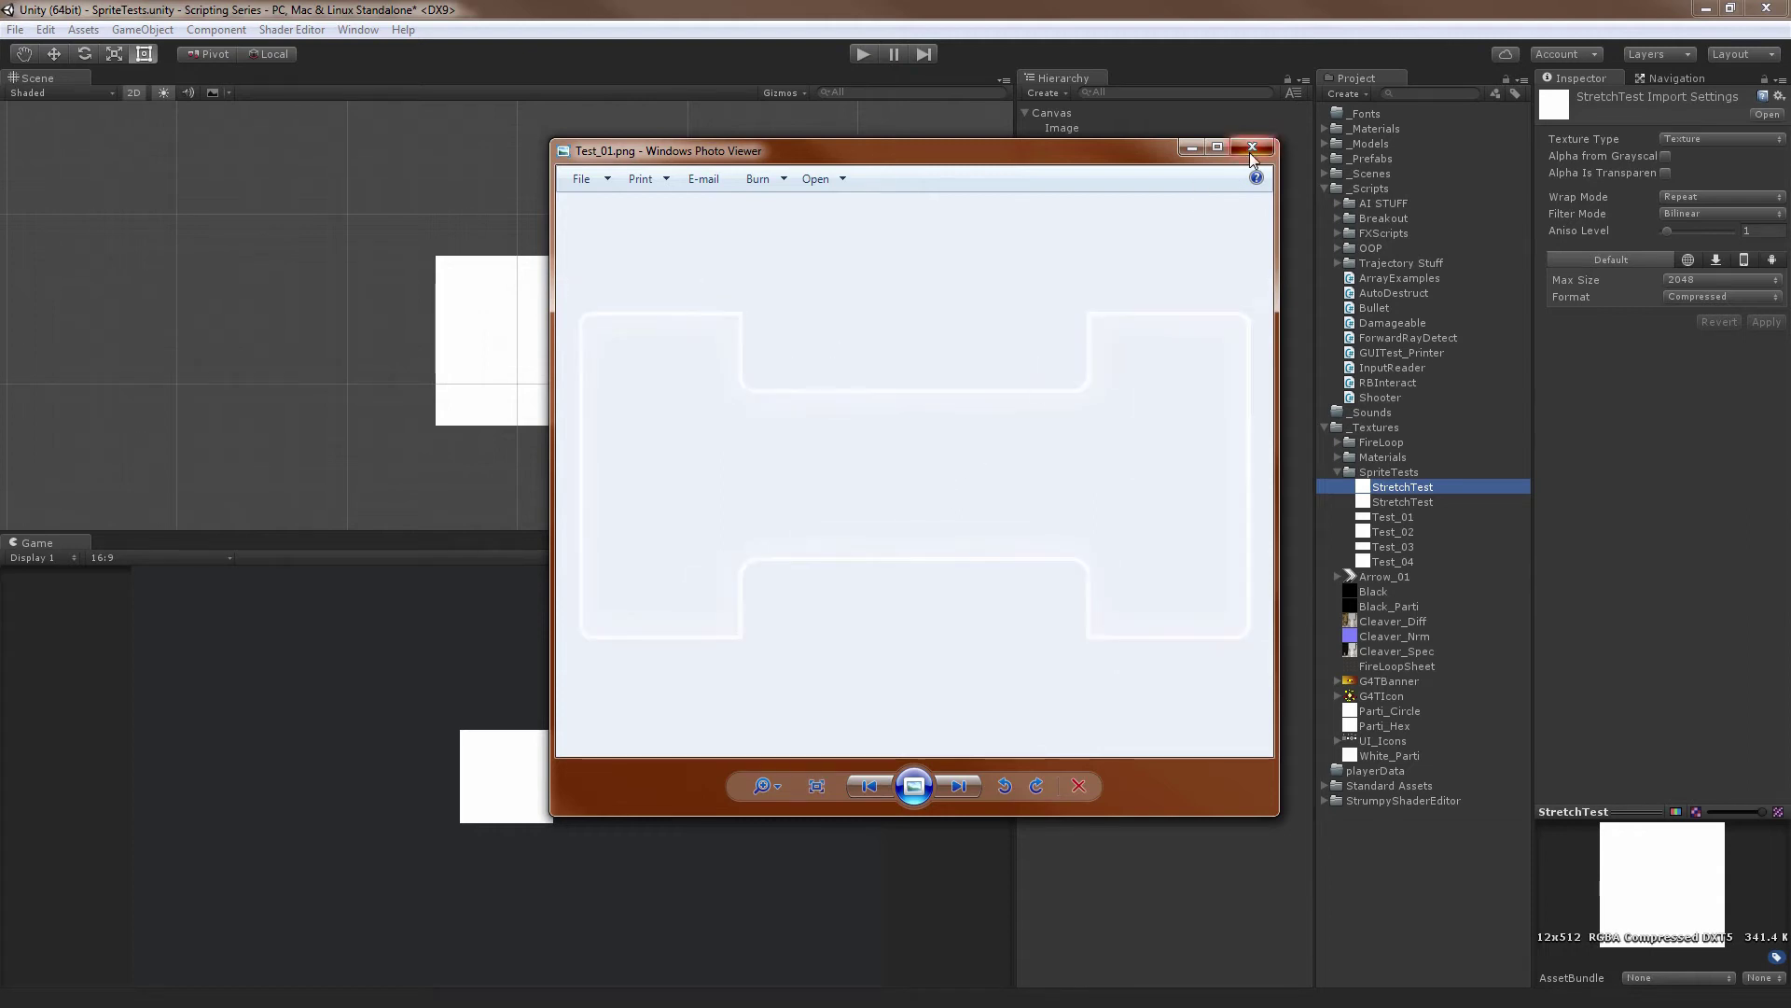
{"action": "left_click", "coordinate": [1251, 147]}
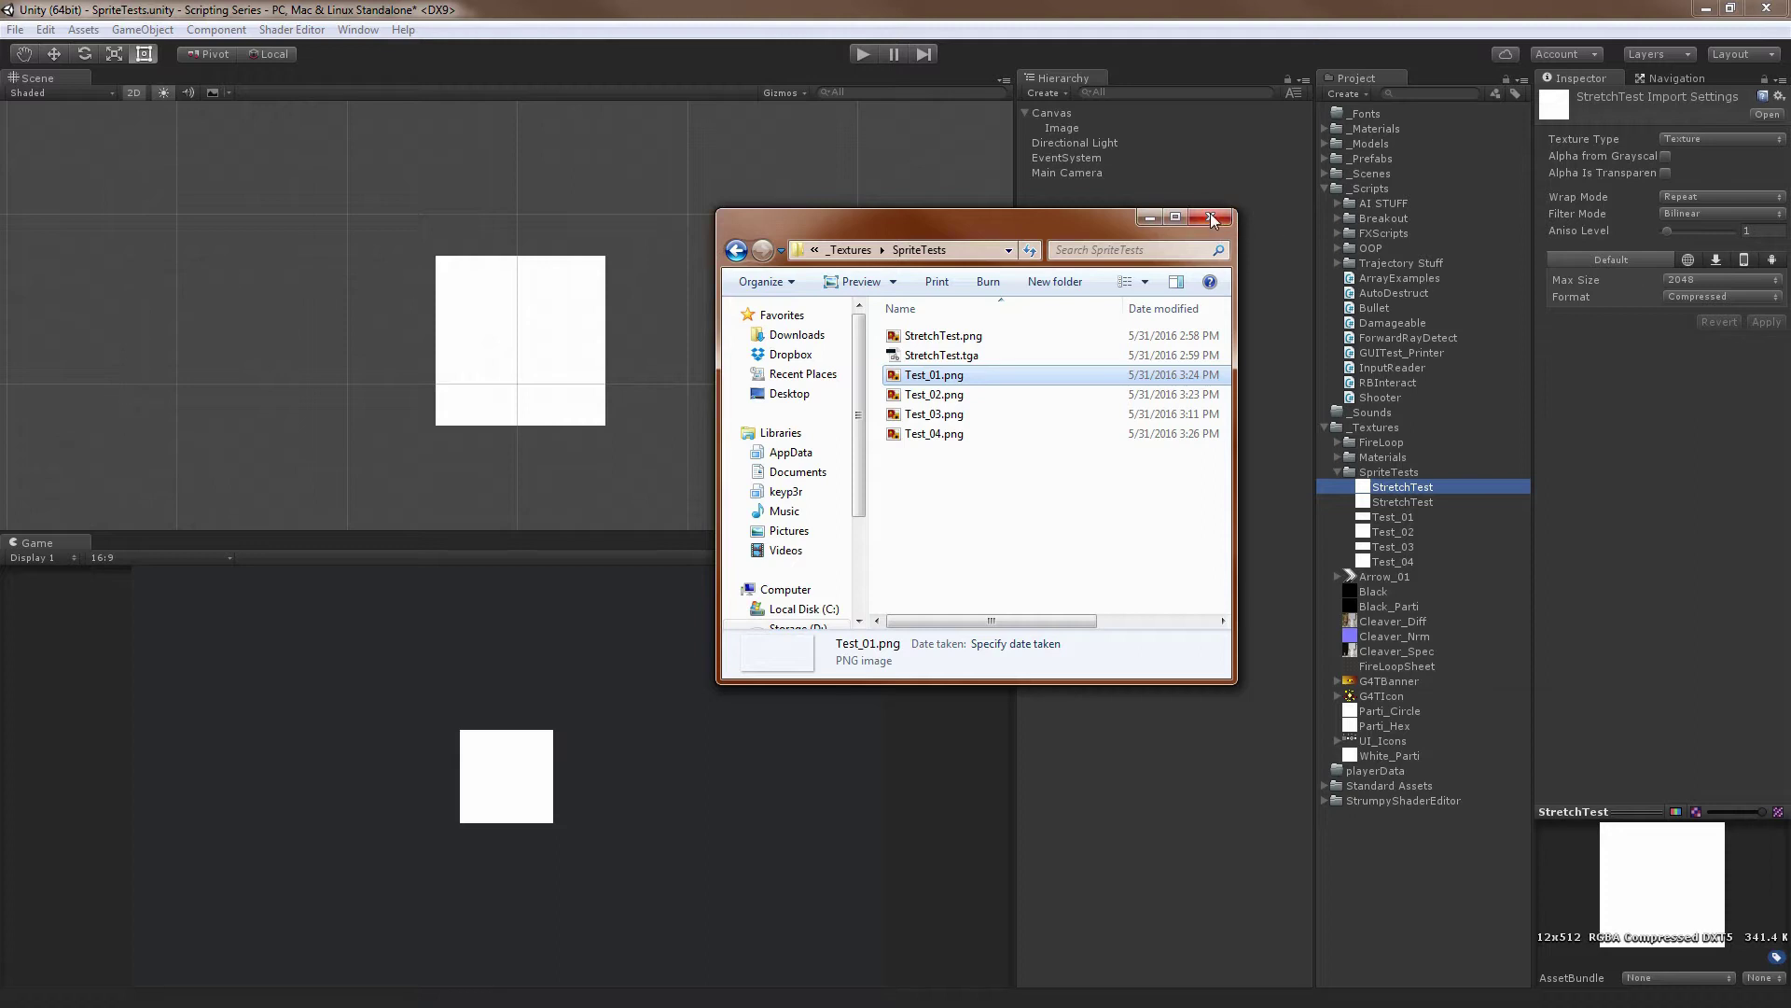
{"action": "left_click", "coordinate": [1209, 215]}
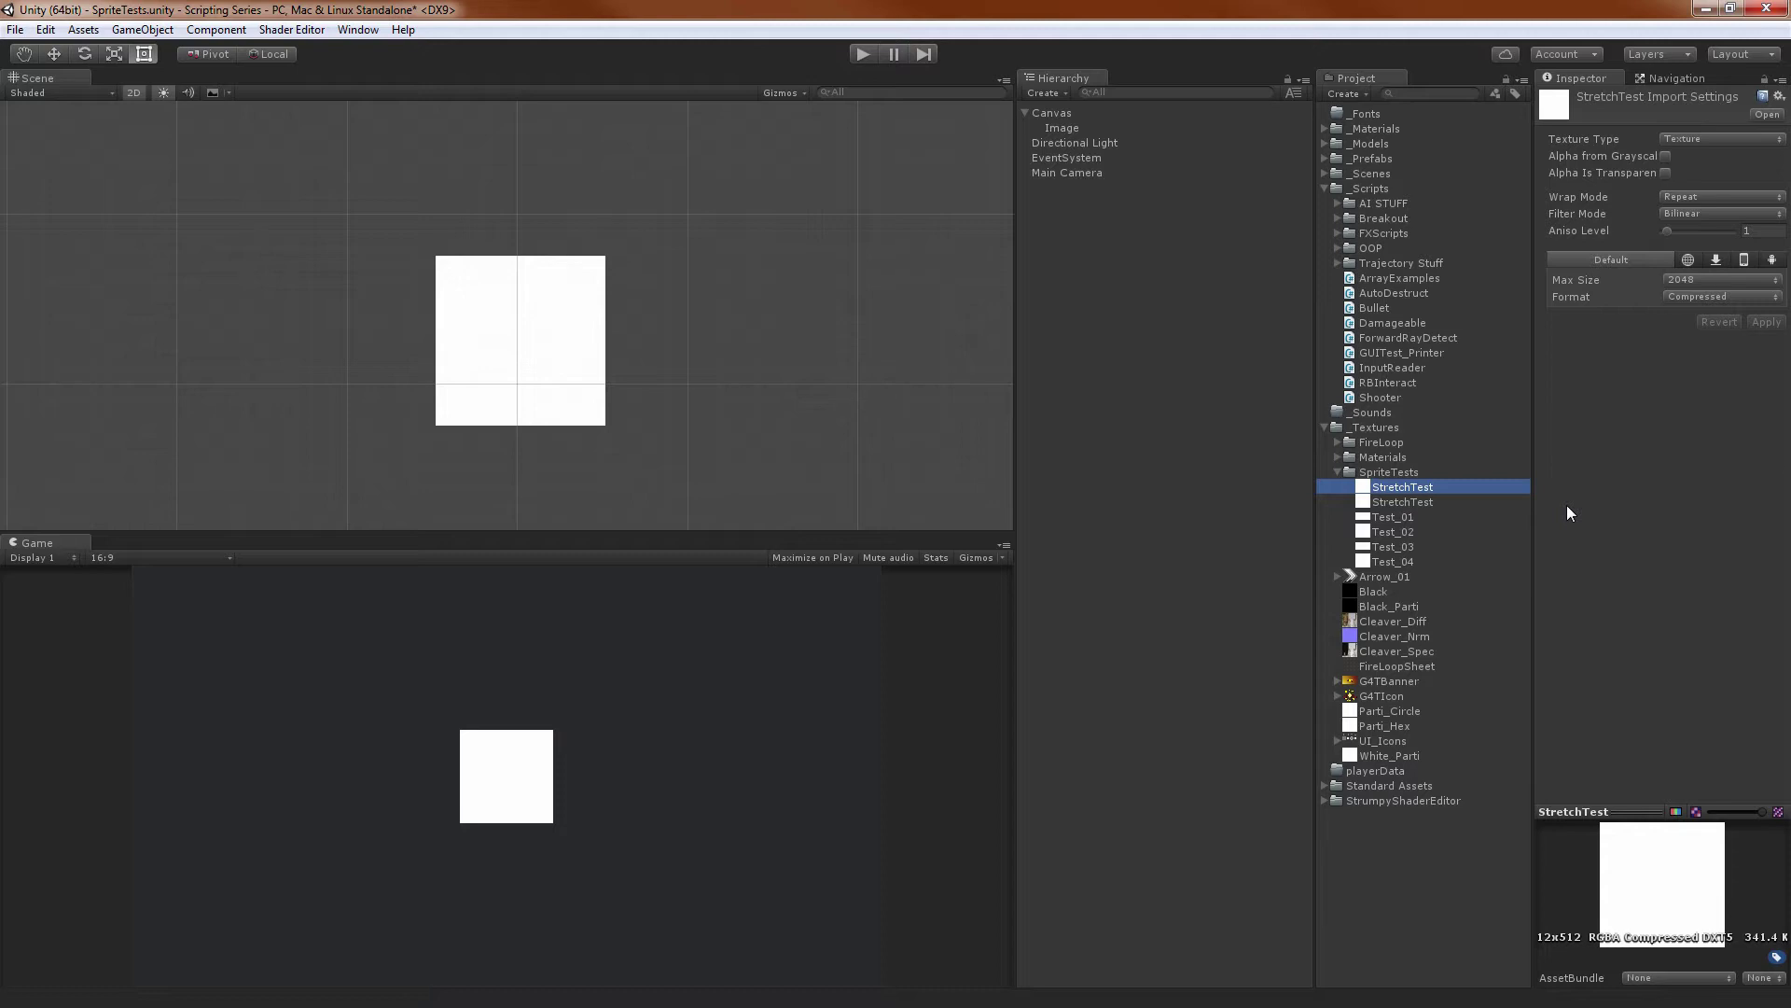
Review the import settings of both StretchTest textures in the SpriteTests folder
{"action": "left_click", "coordinate": [1071, 257]}
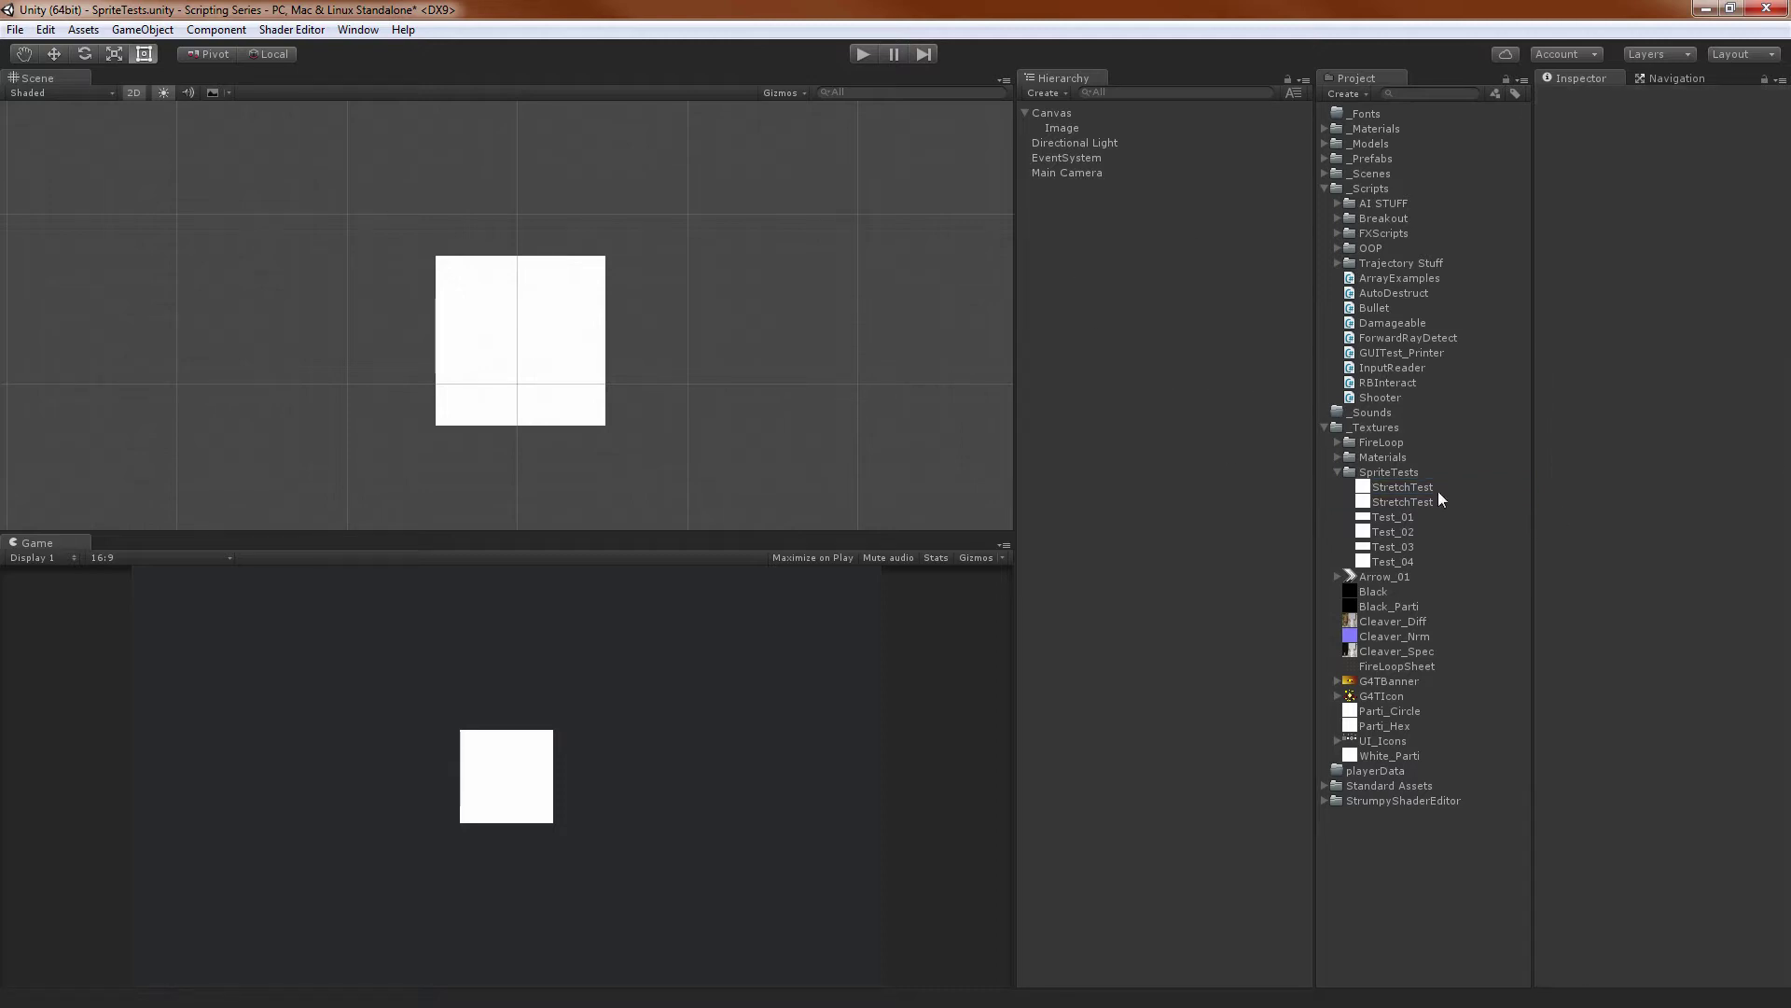
{"action": "left_click", "coordinate": [1414, 497]}
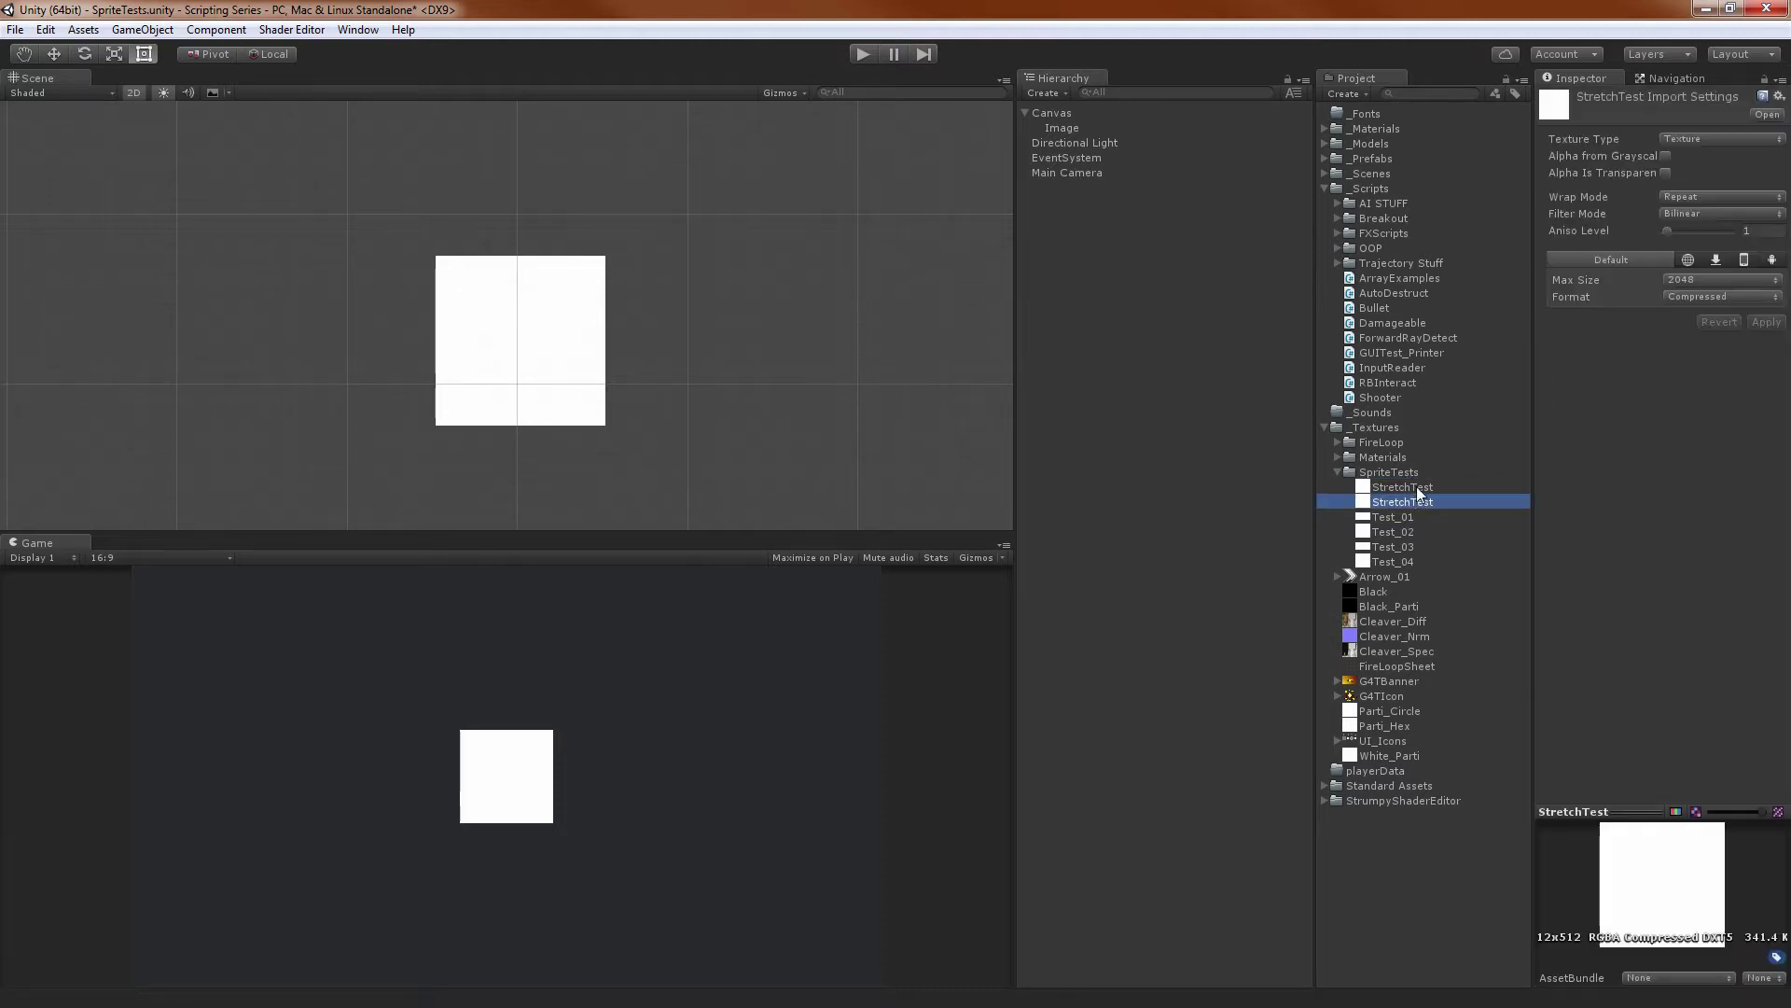
{"action": "left_click", "coordinate": [1418, 487]}
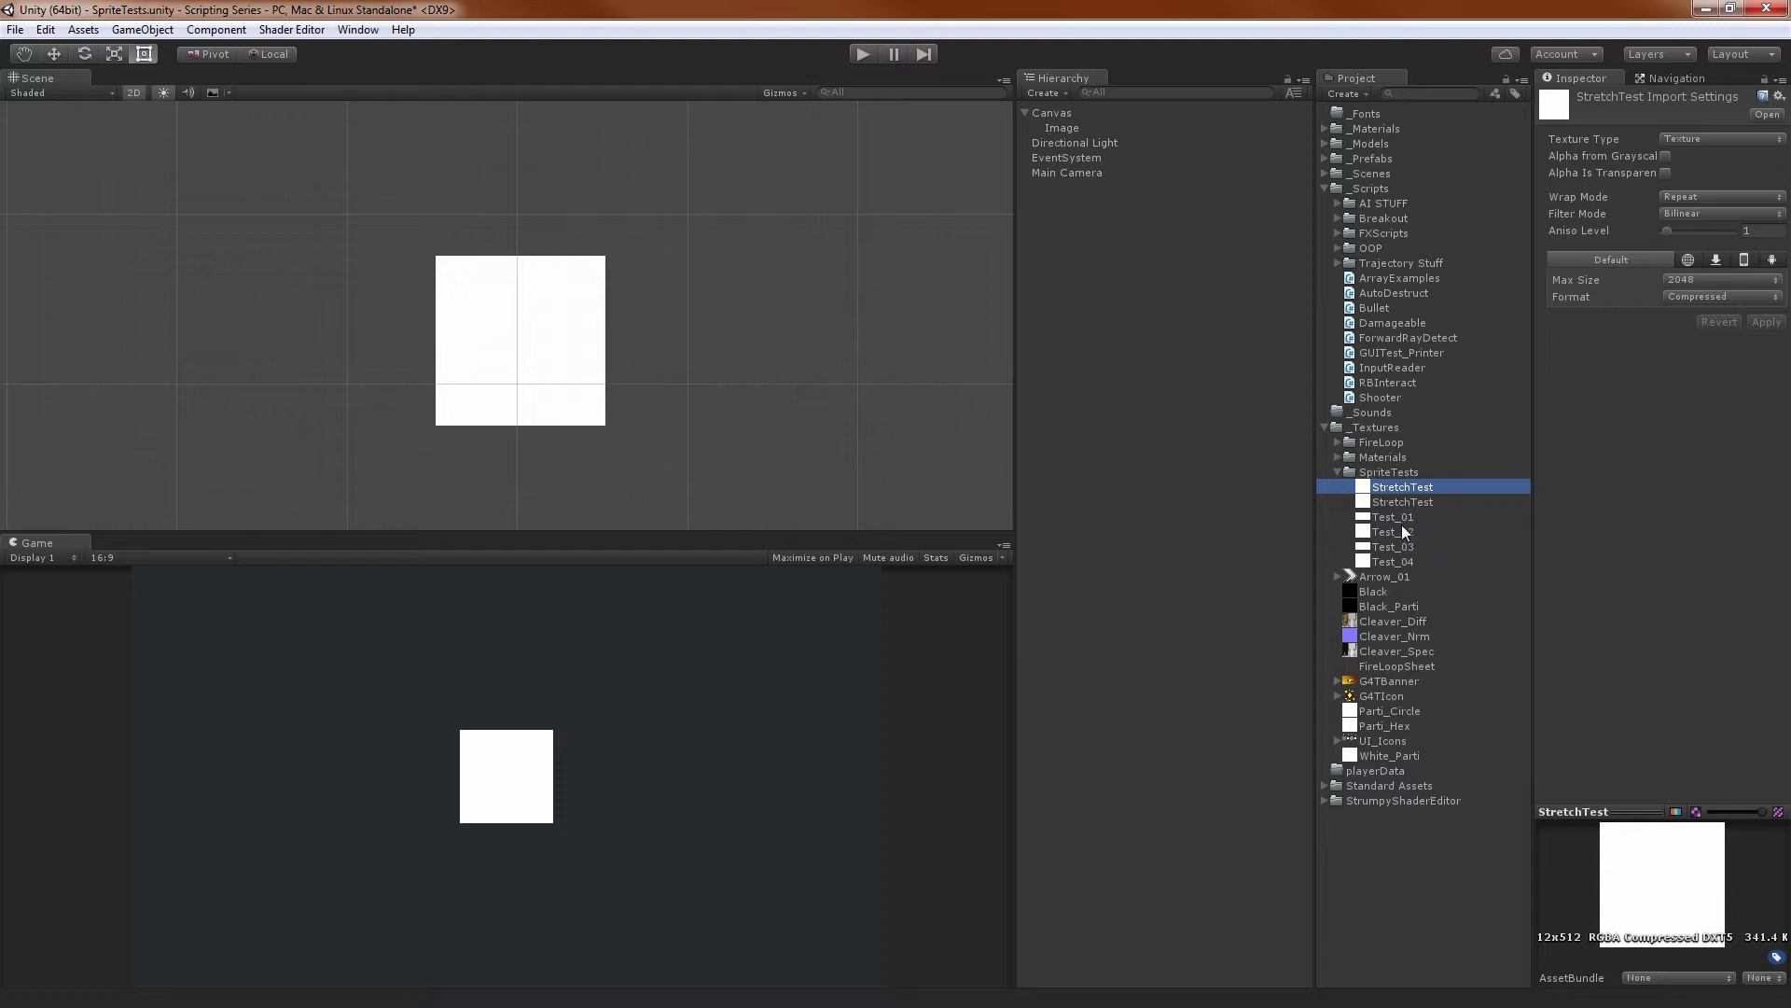
Configure the Test_04 texture as Sprite (2D and UI) without mip maps and with a max size of 512
{"action": "left_click", "coordinate": [1398, 561]}
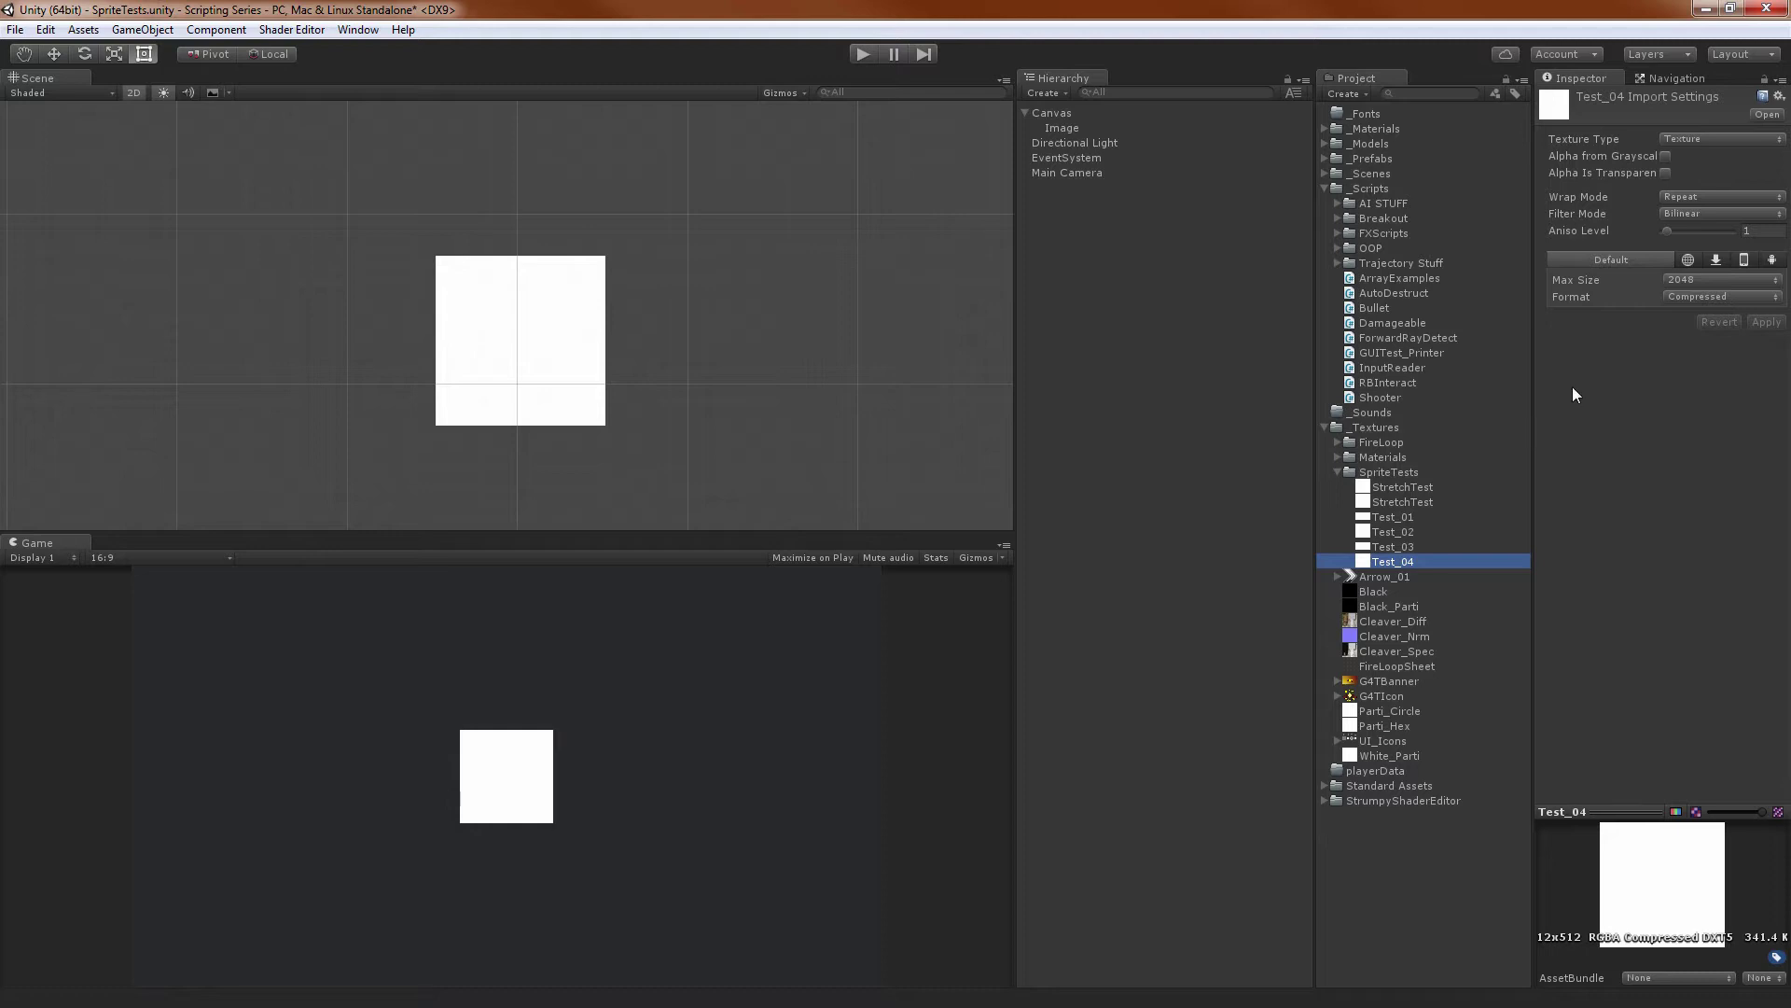
{"action": "left_click", "coordinate": [1684, 139]}
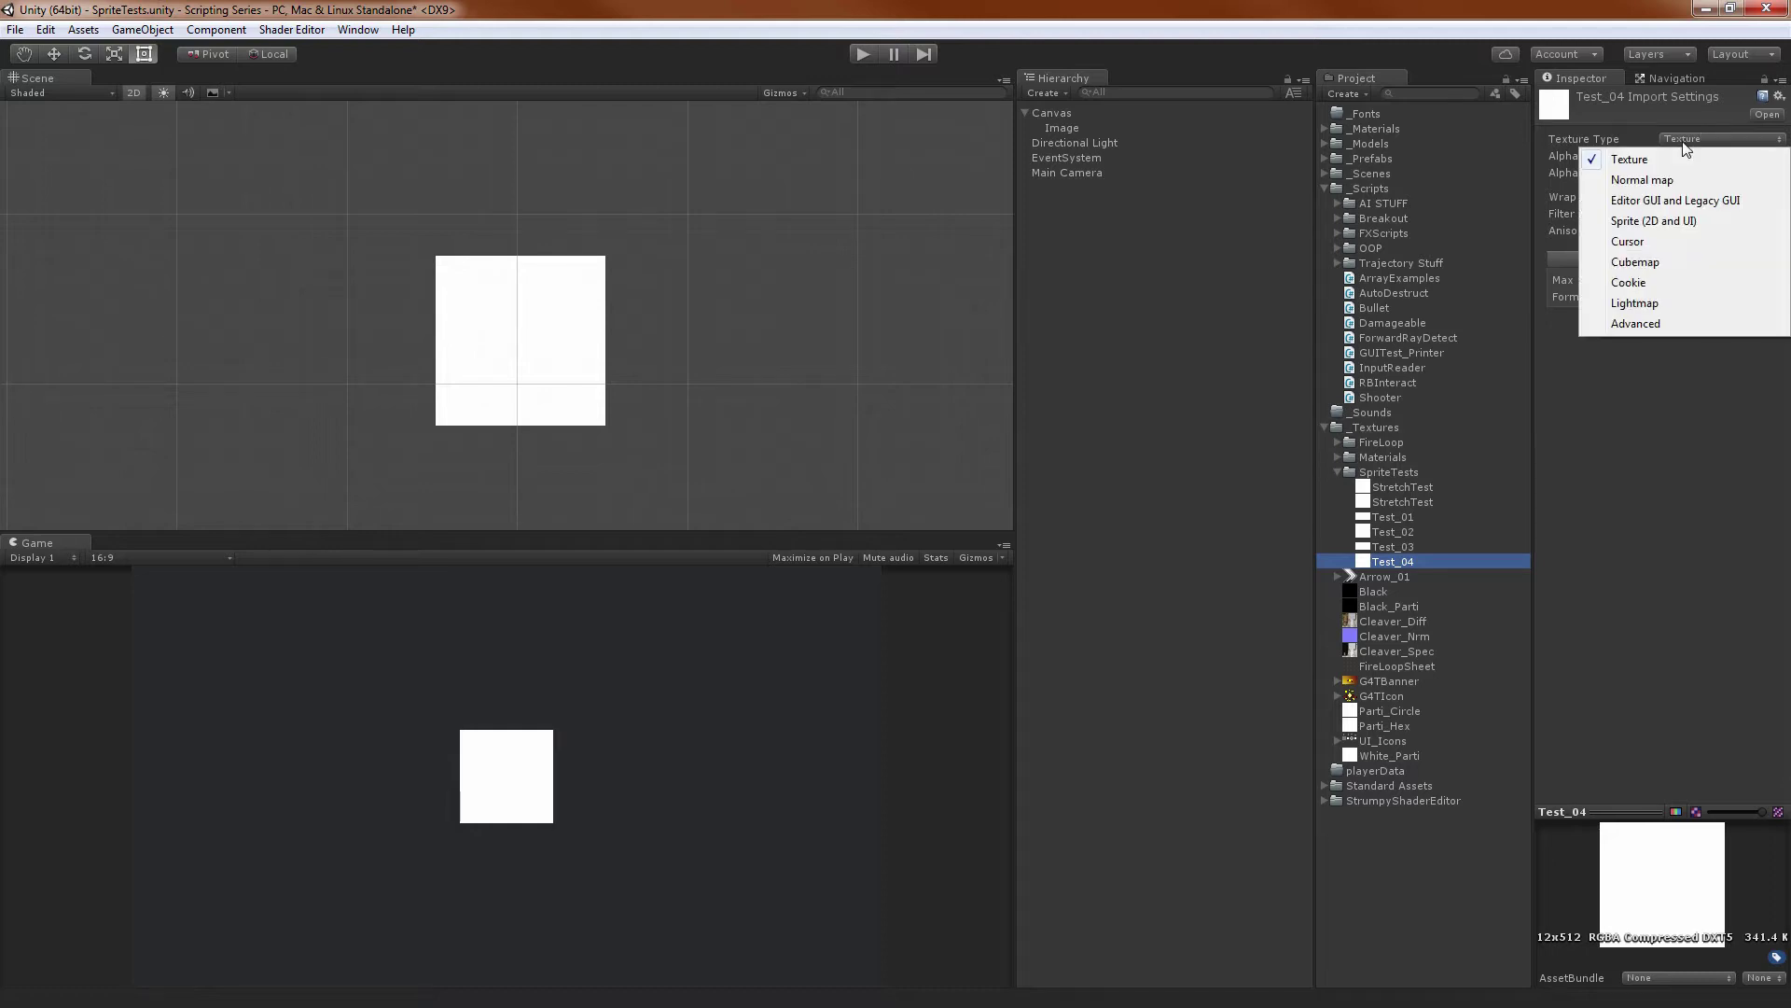
{"action": "left_click", "coordinate": [1669, 222]}
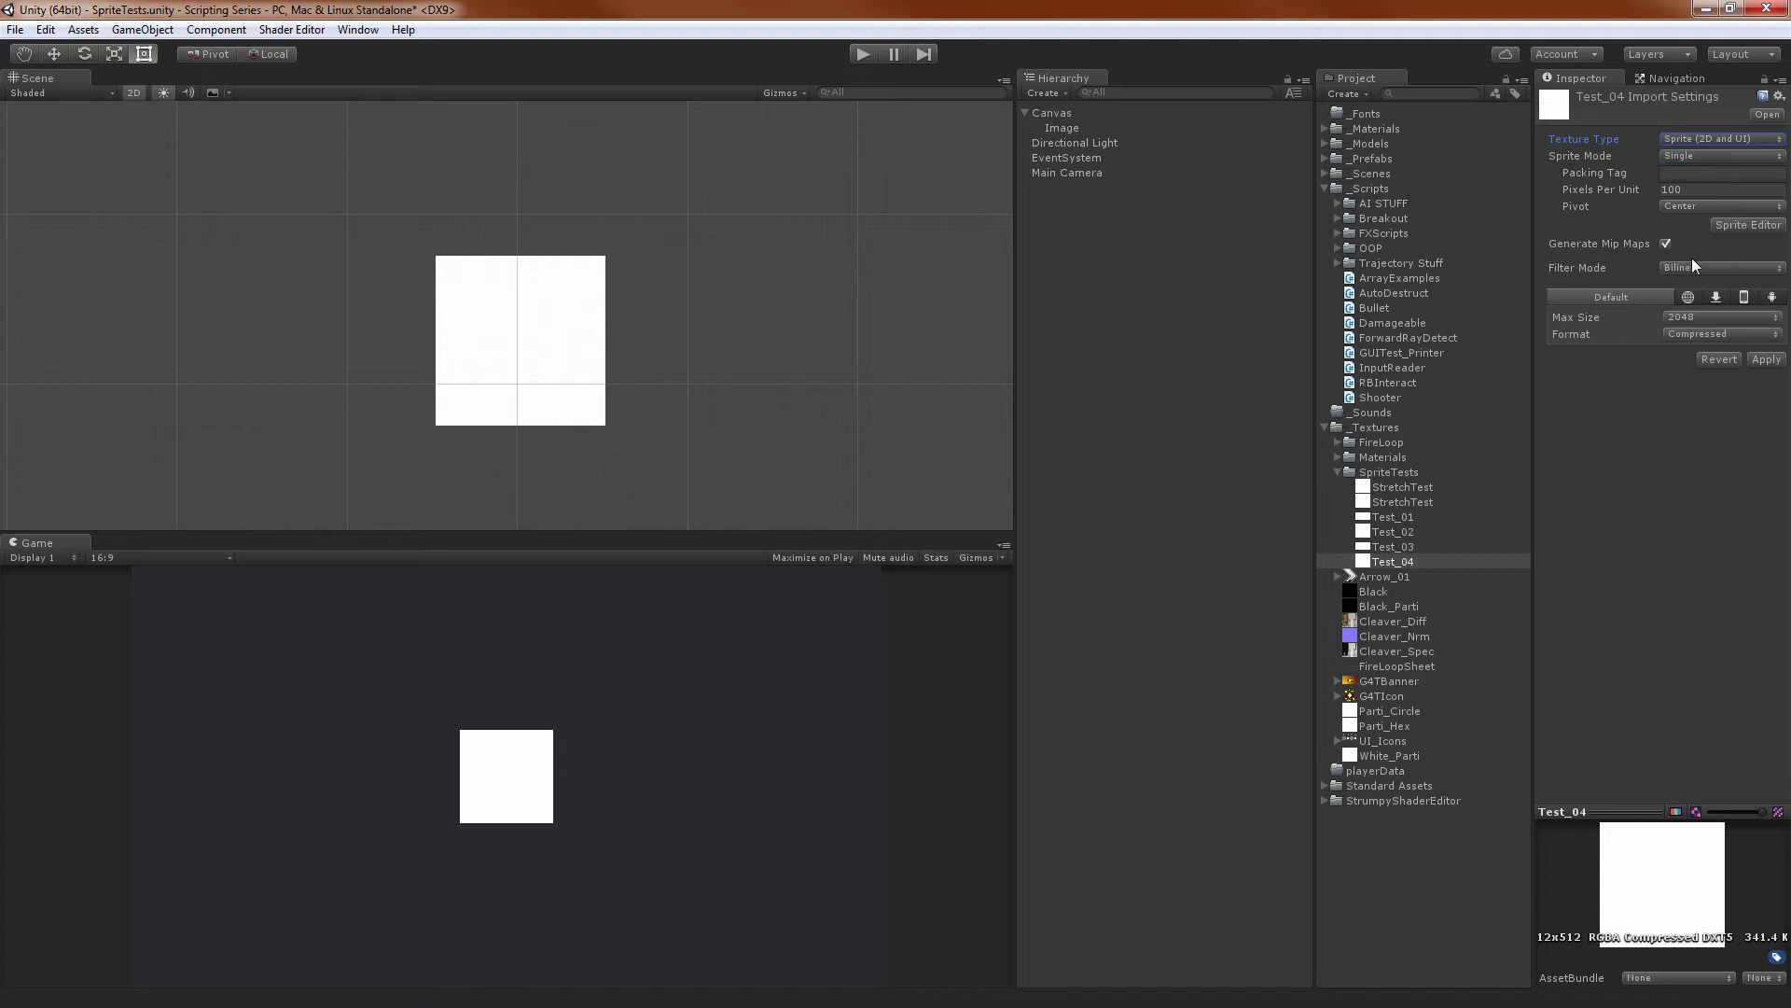
{"action": "left_click", "coordinate": [1666, 245]}
{"action": "left_click", "coordinate": [1727, 318]}
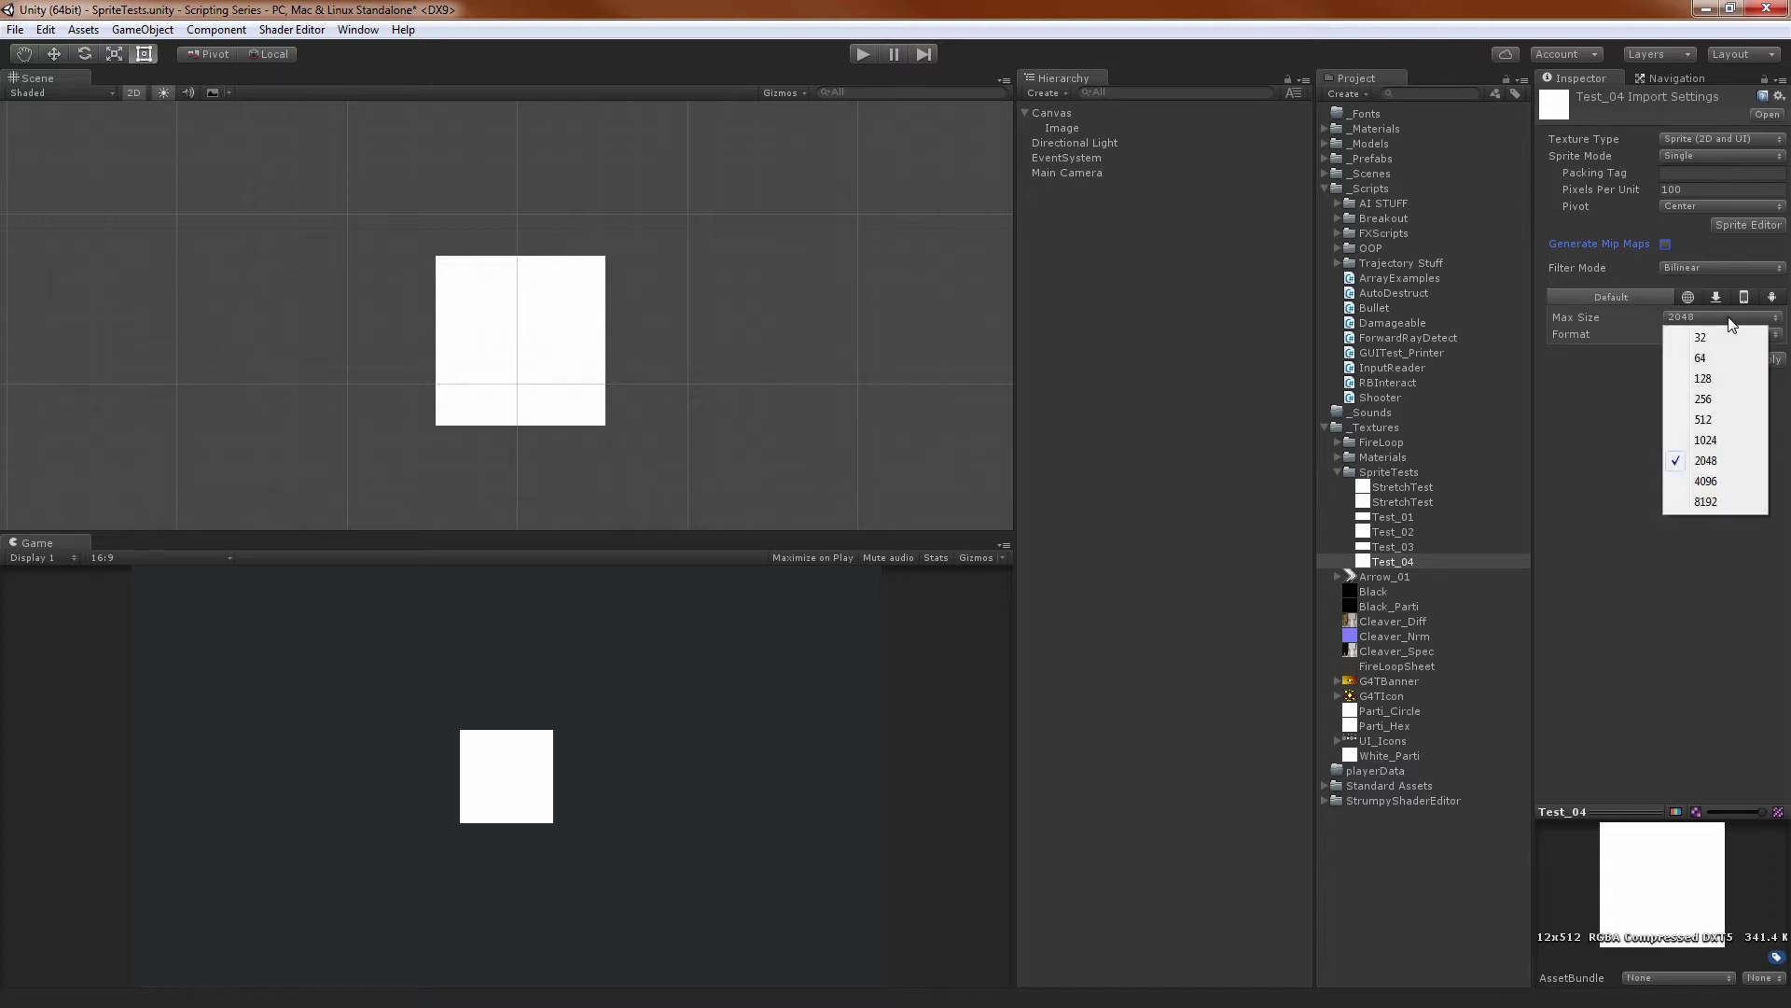
{"action": "left_click", "coordinate": [1709, 419]}
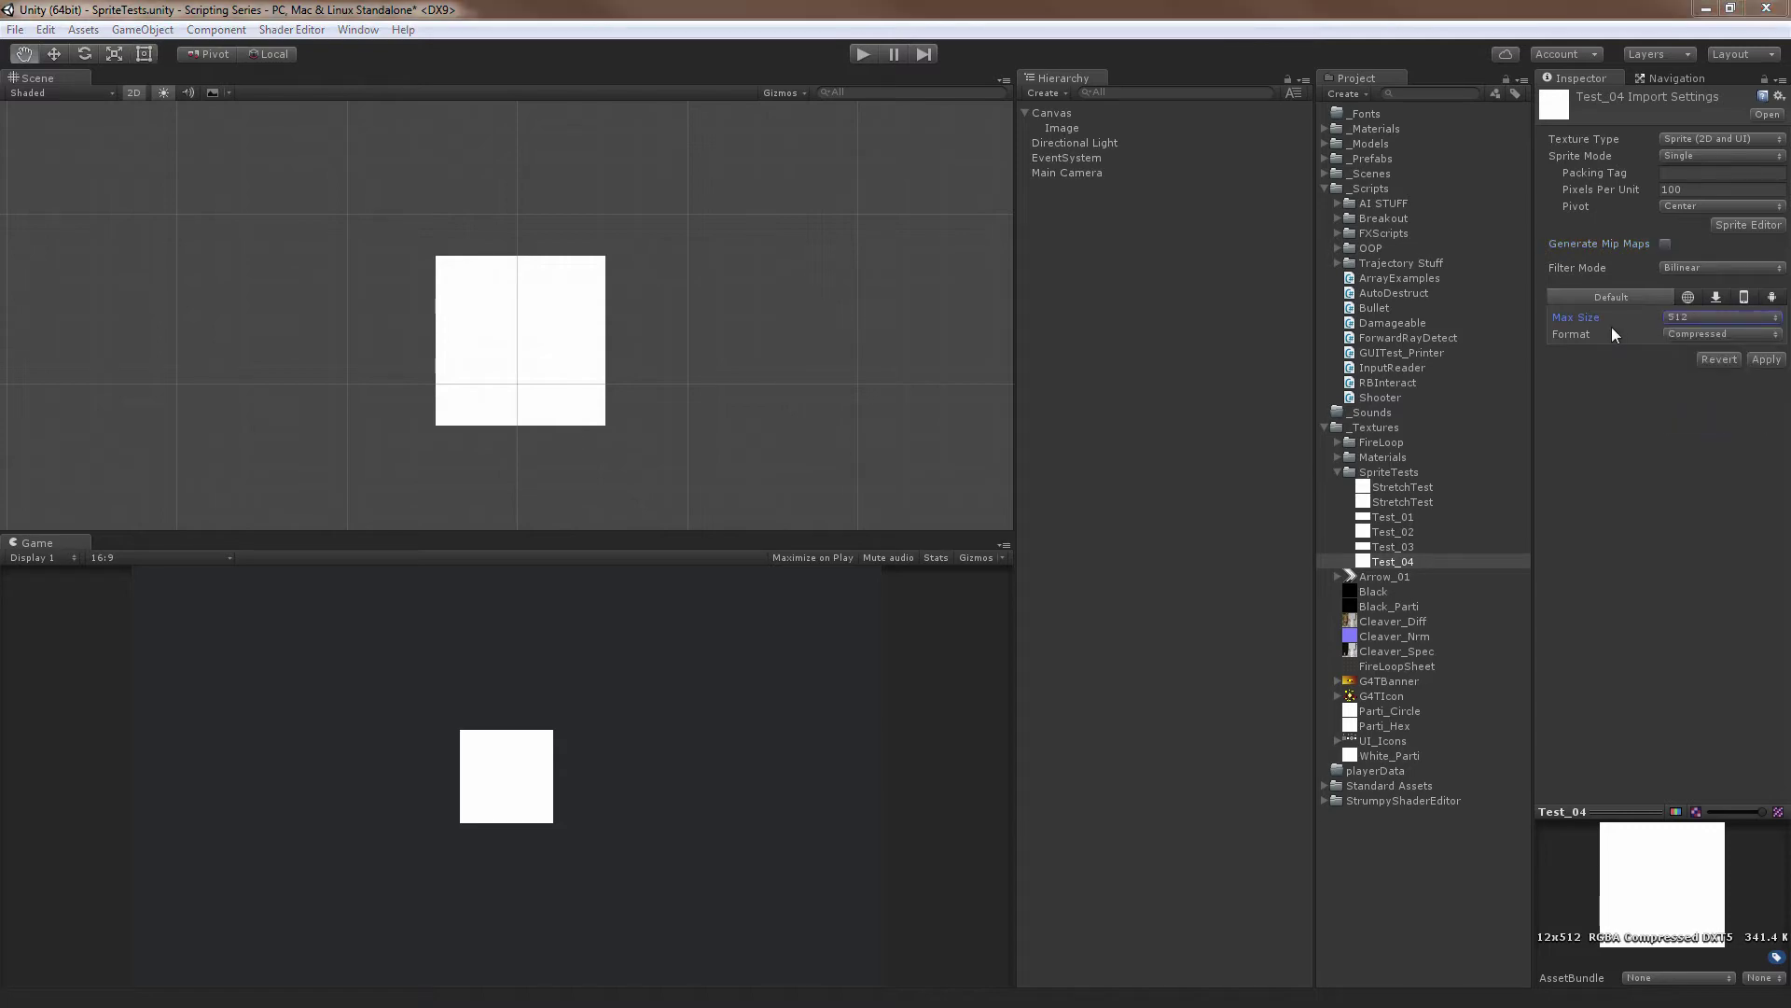
Switch to Photoshop, check the image size of Untitled-5 without changing it, and return to Unity
{"action": "key", "text": "alt+Tab"}
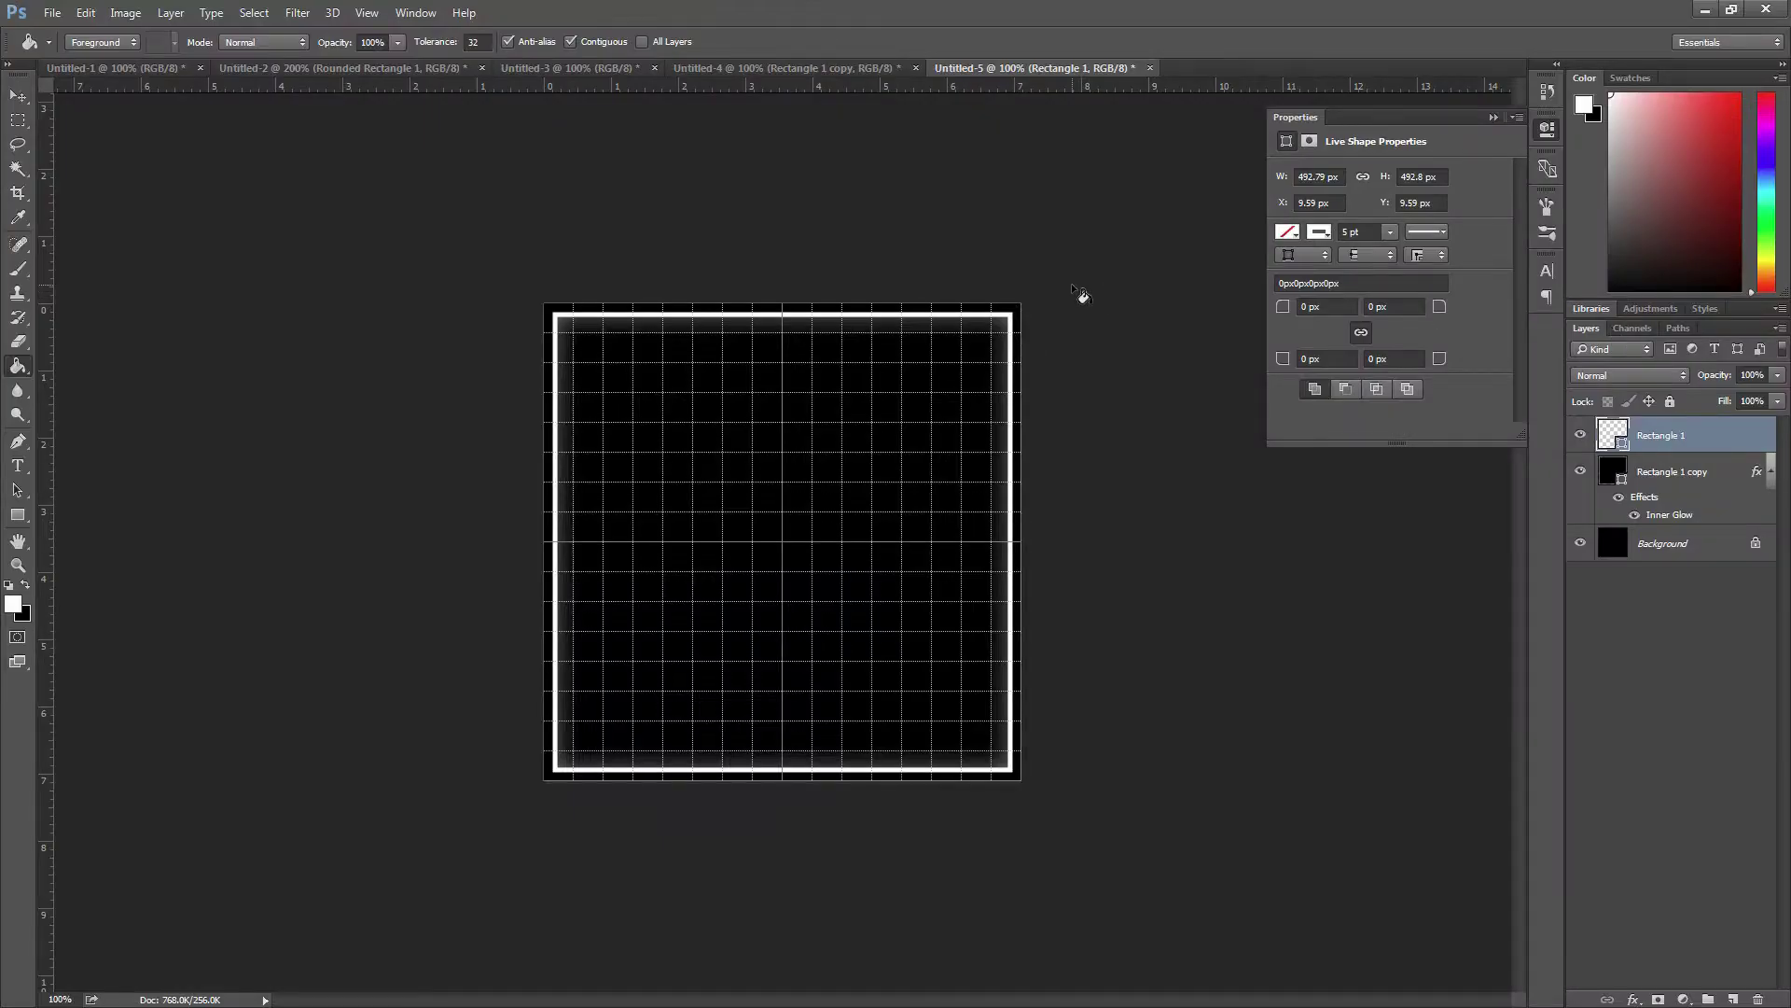
{"action": "key", "text": "ctrl+alt+i"}
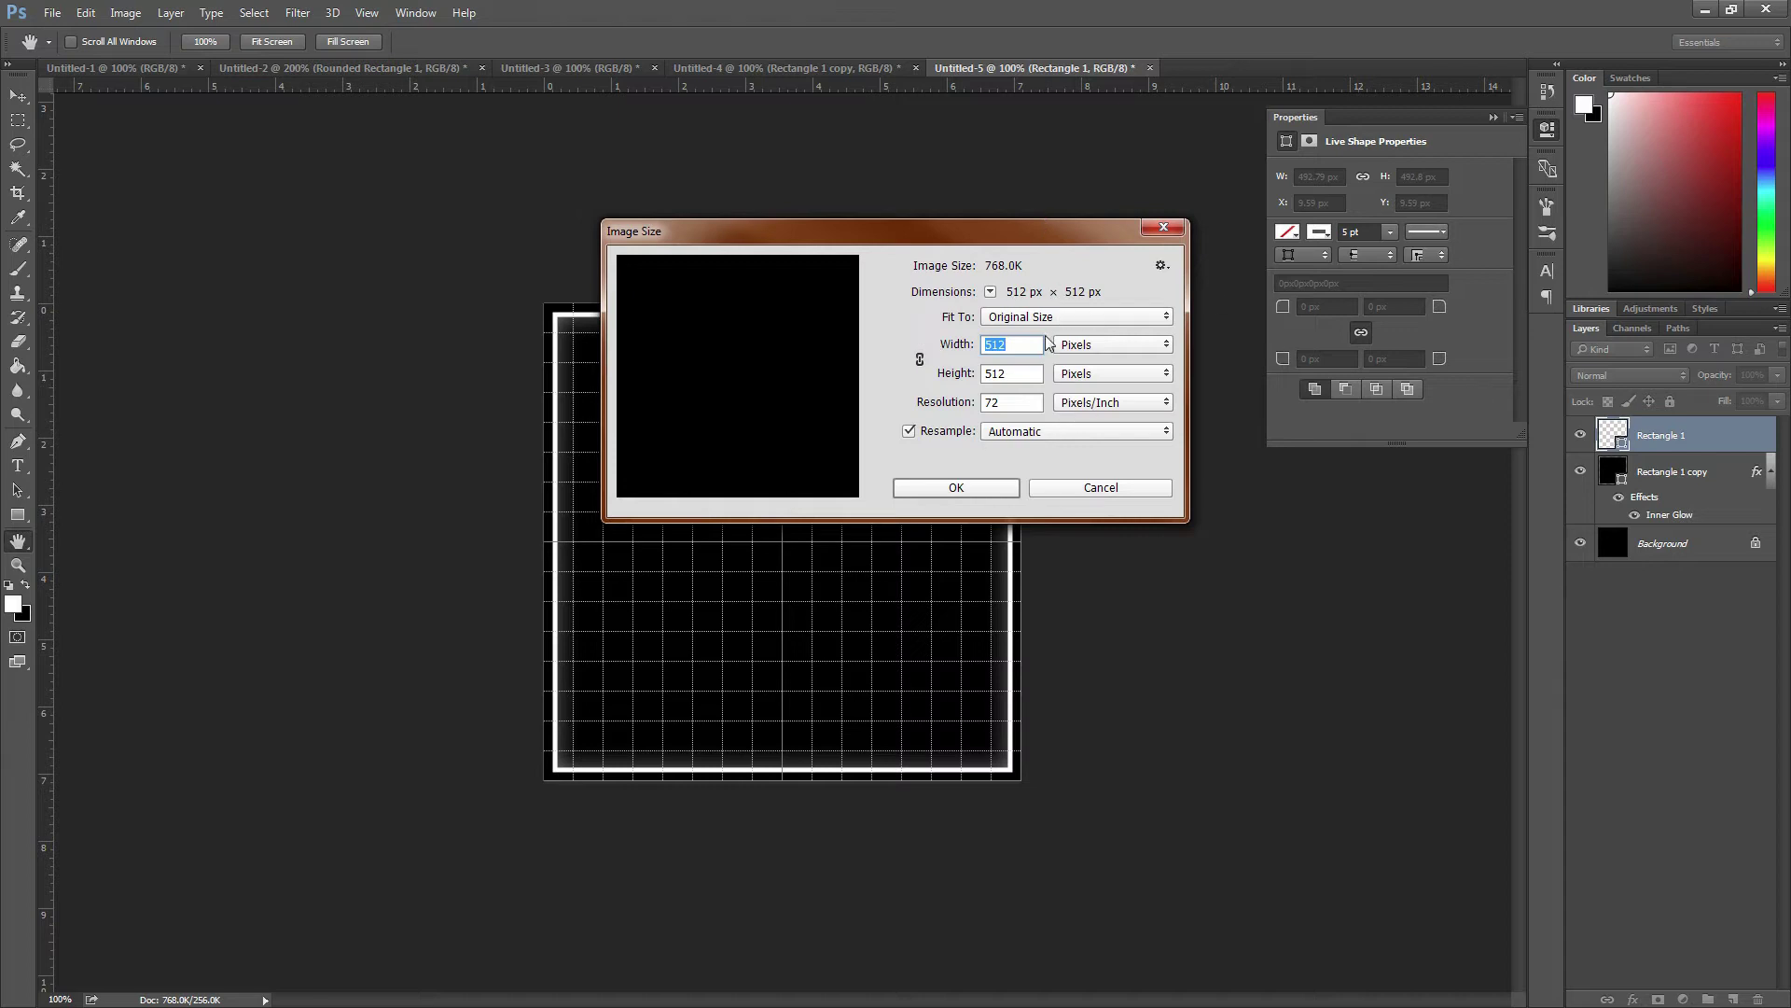
{"action": "key", "text": "Tab"}
{"action": "left_click", "coordinate": [1052, 489]}
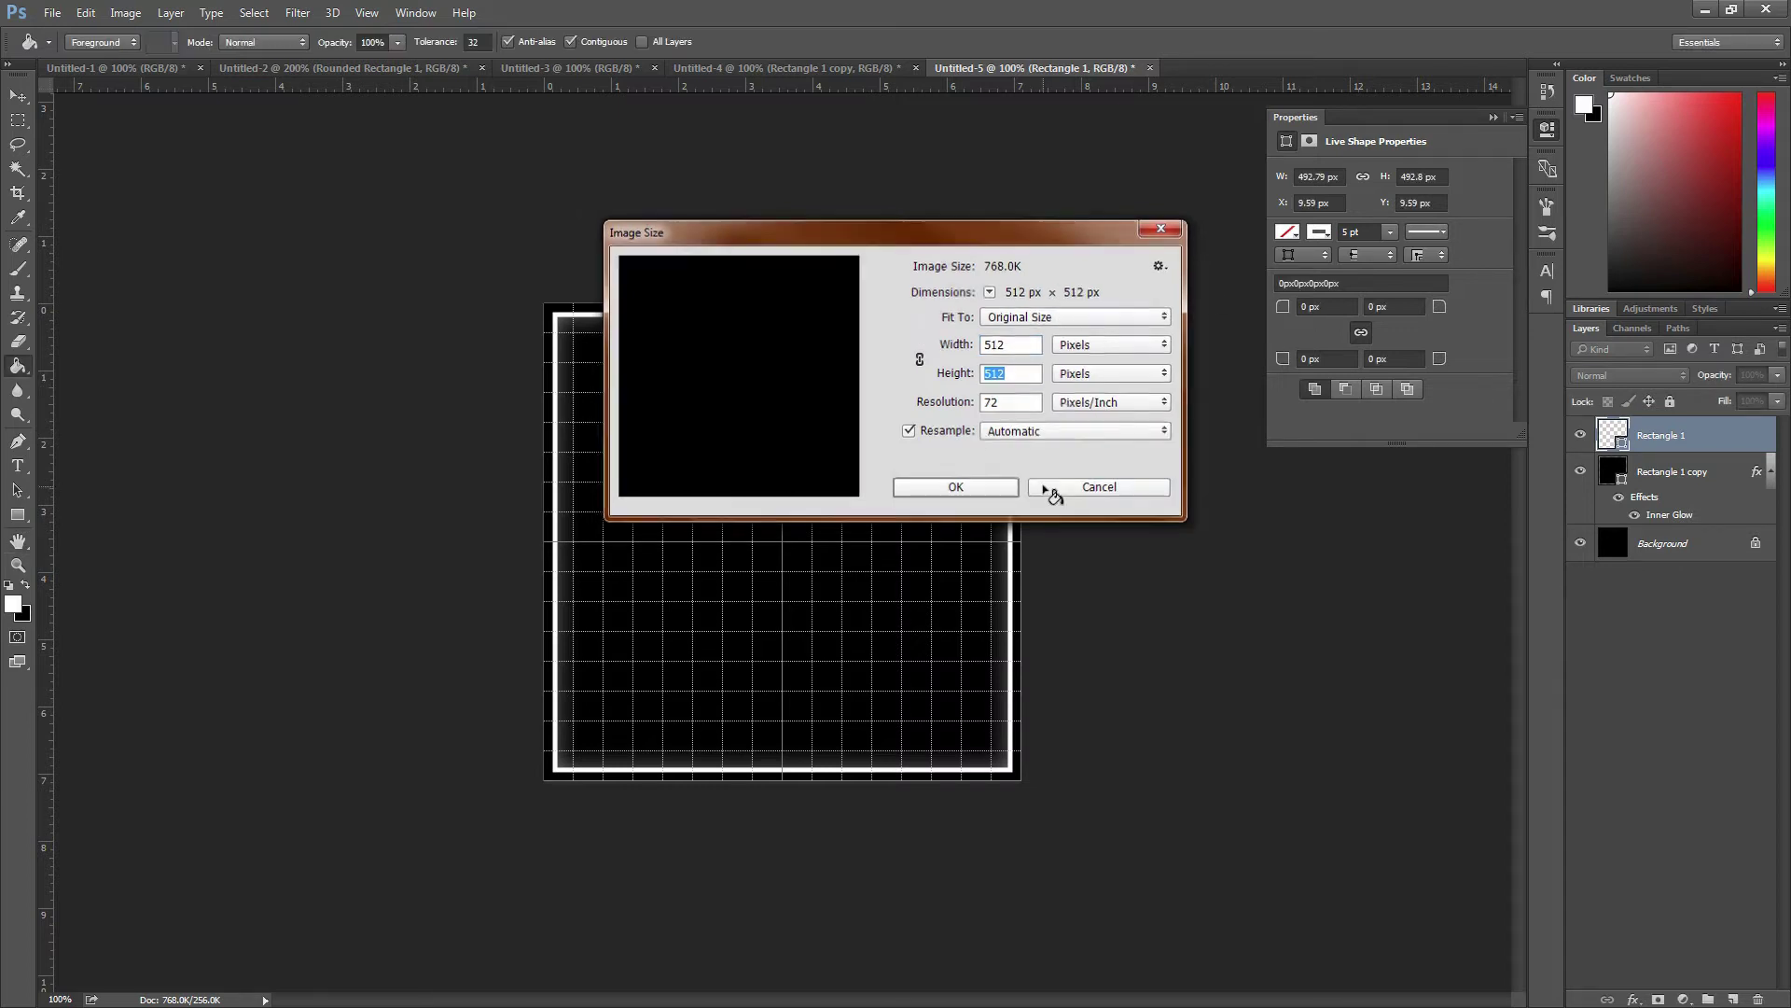
{"action": "key", "text": "alt+Tab"}
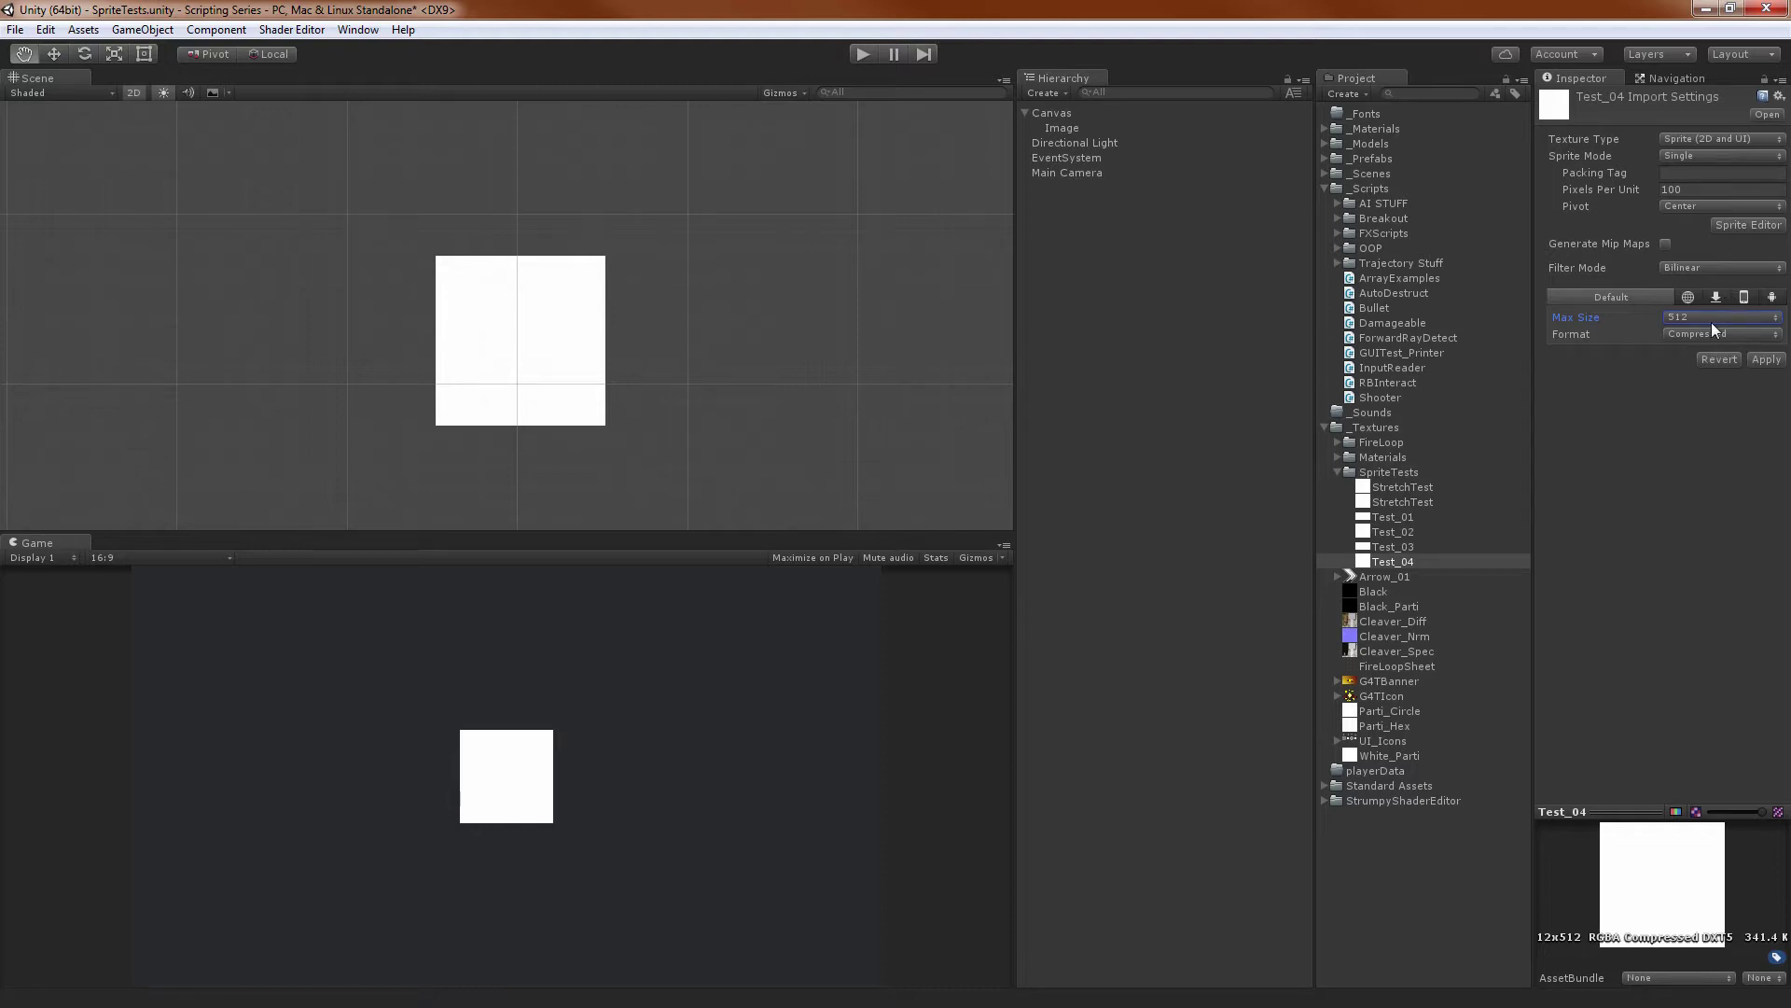
Apply the Test_04 import settings and enlarge the texture preview
{"action": "left_click", "coordinate": [1765, 361]}
{"action": "left_click_drag", "start_coordinate": [1638, 812], "coordinate": [1660, 685]}
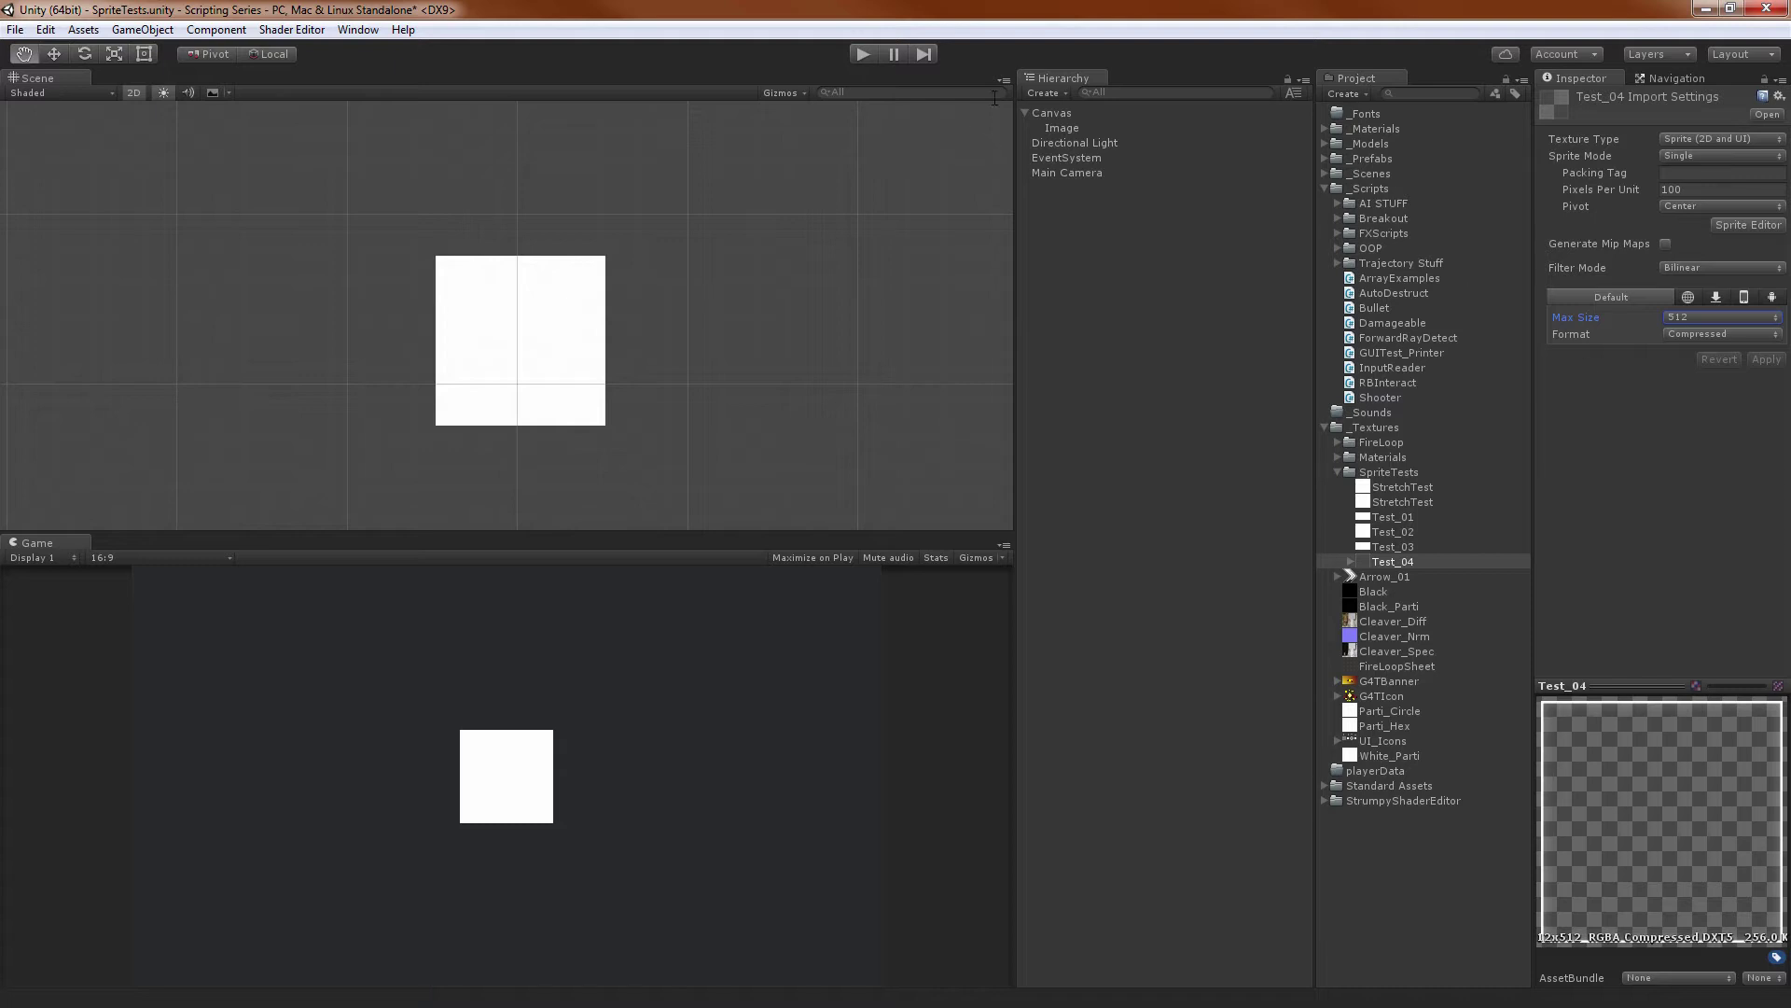
Expand the Test_04 texture and compare its import settings with the properties of its sprite sub-asset
{"action": "left_click", "coordinate": [1347, 548]}
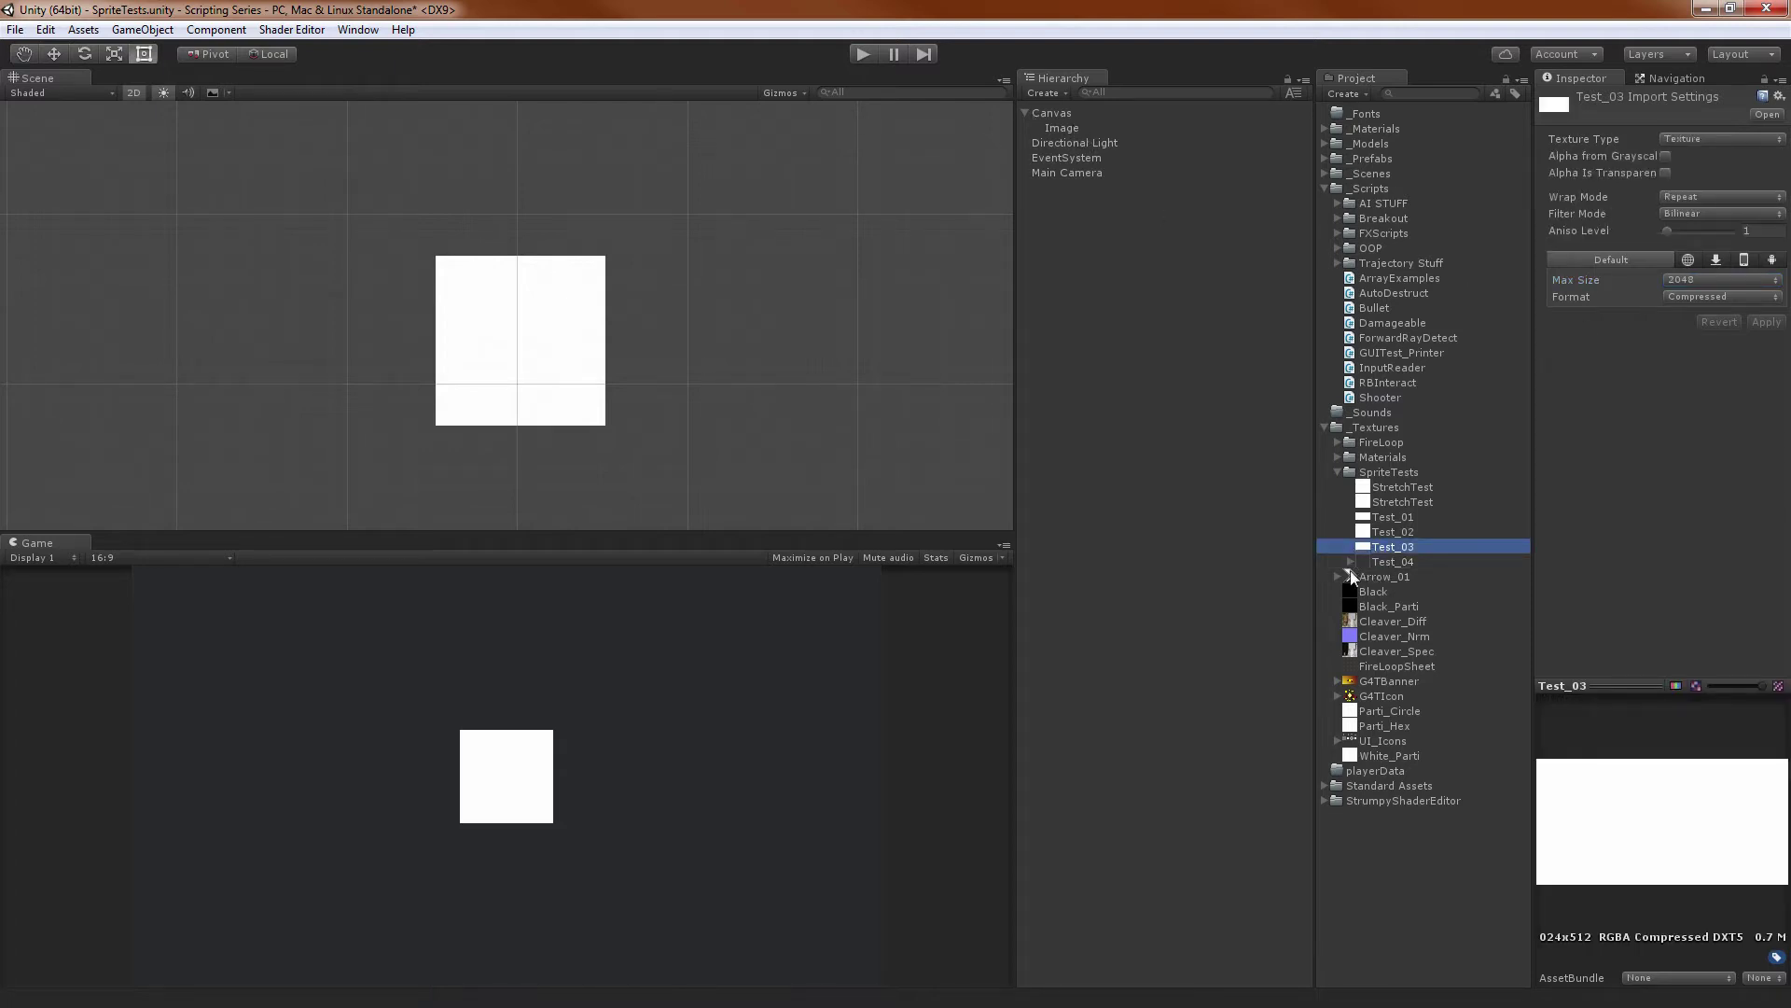
{"action": "left_click", "coordinate": [1350, 561]}
{"action": "left_click", "coordinate": [1383, 576]}
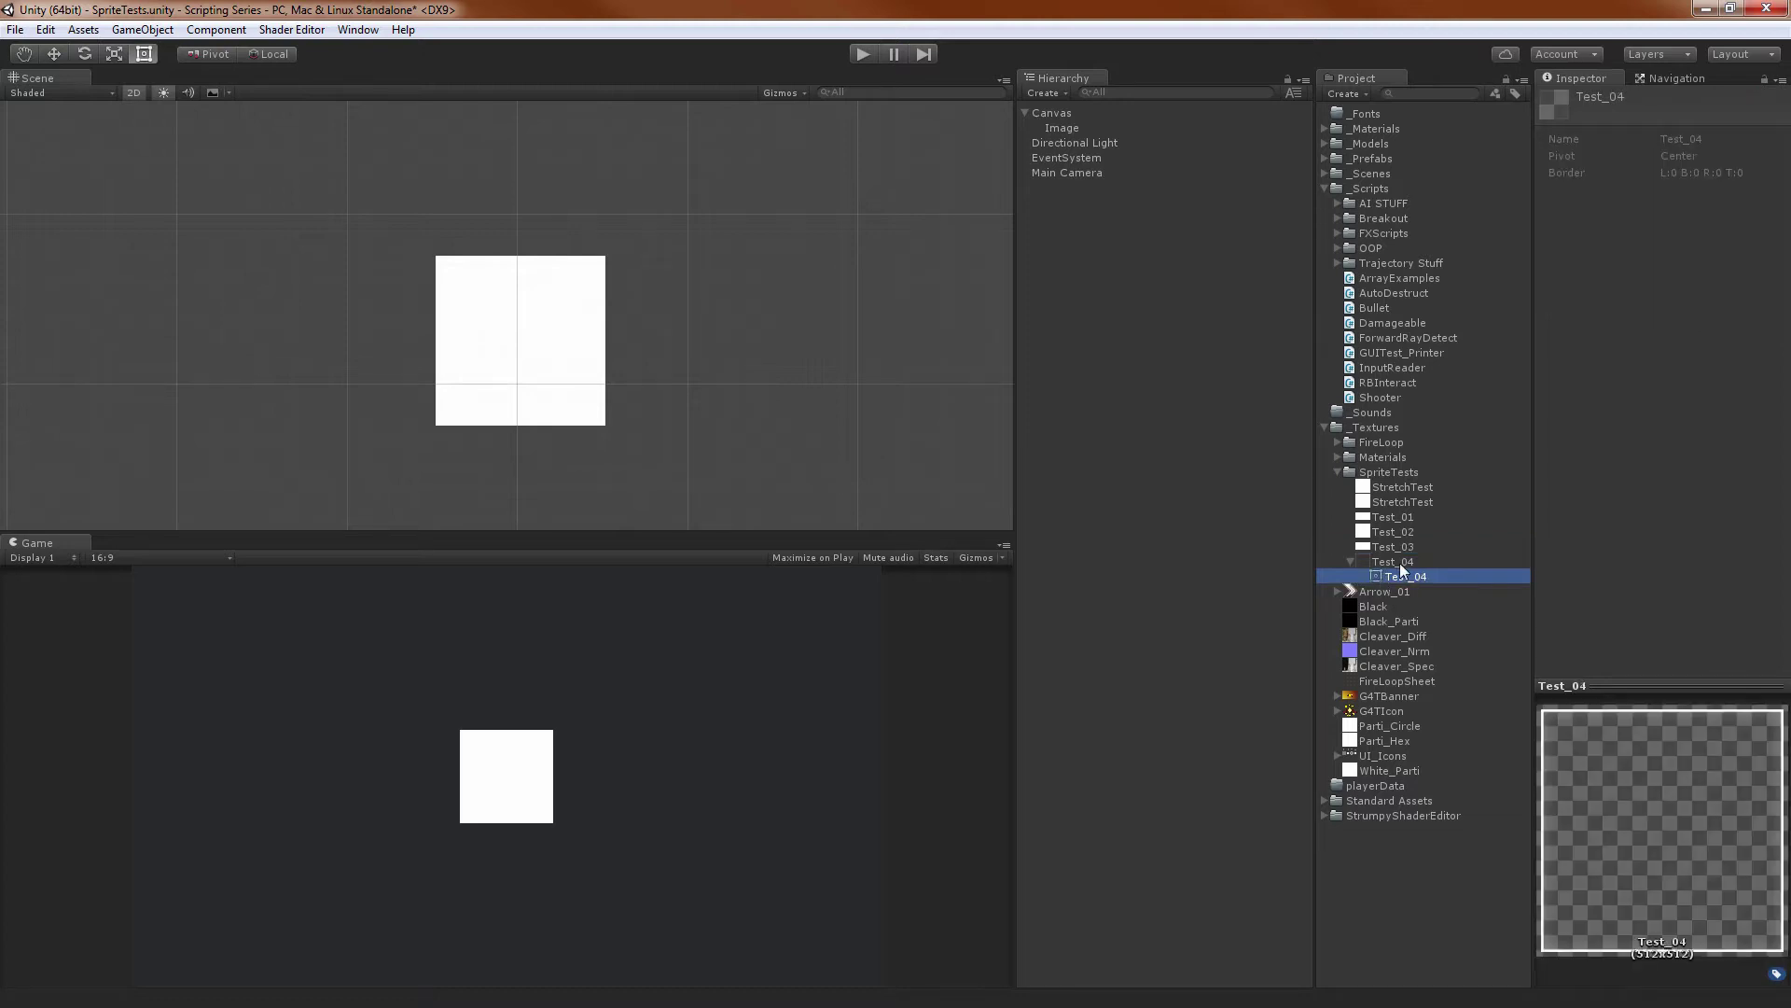
{"action": "left_click", "coordinate": [1402, 562]}
{"action": "left_click", "coordinate": [1408, 574]}
{"action": "left_click", "coordinate": [1403, 564]}
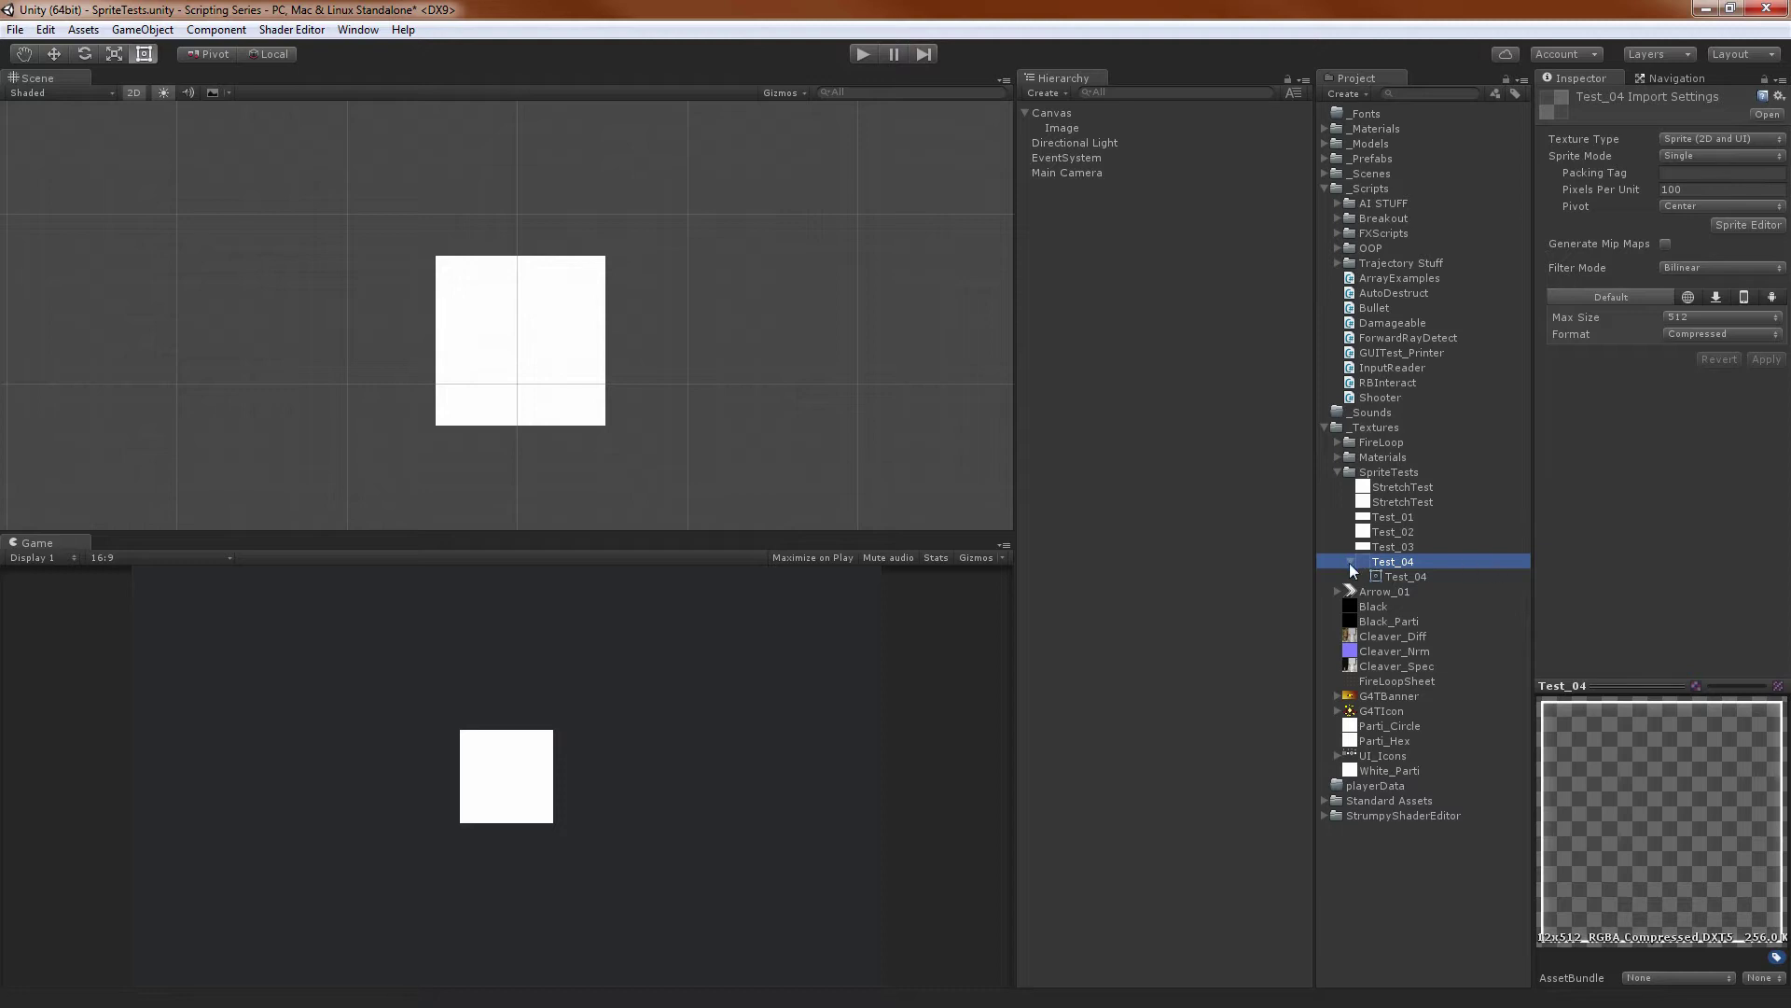
Assign the Test_04 sprite as the Source Image of the Image object on the canvas
{"action": "left_click", "coordinate": [1067, 131]}
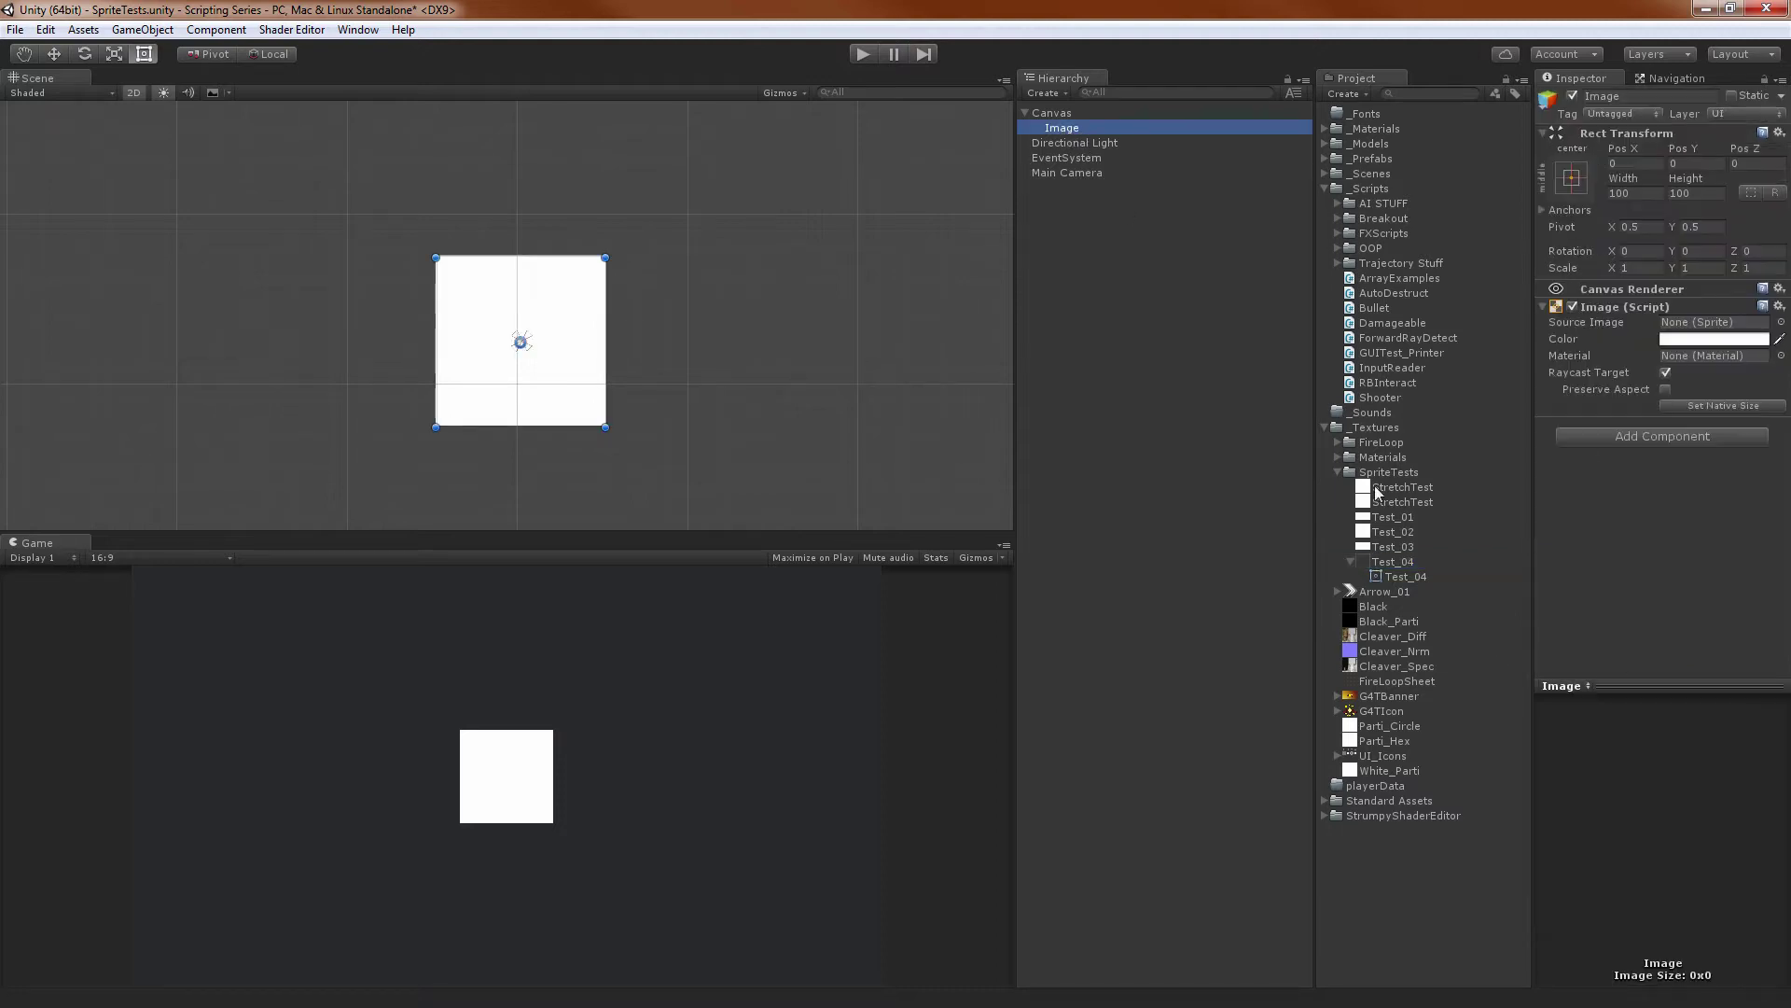
{"action": "left_click_drag", "start_coordinate": [1394, 582], "coordinate": [1737, 333]}
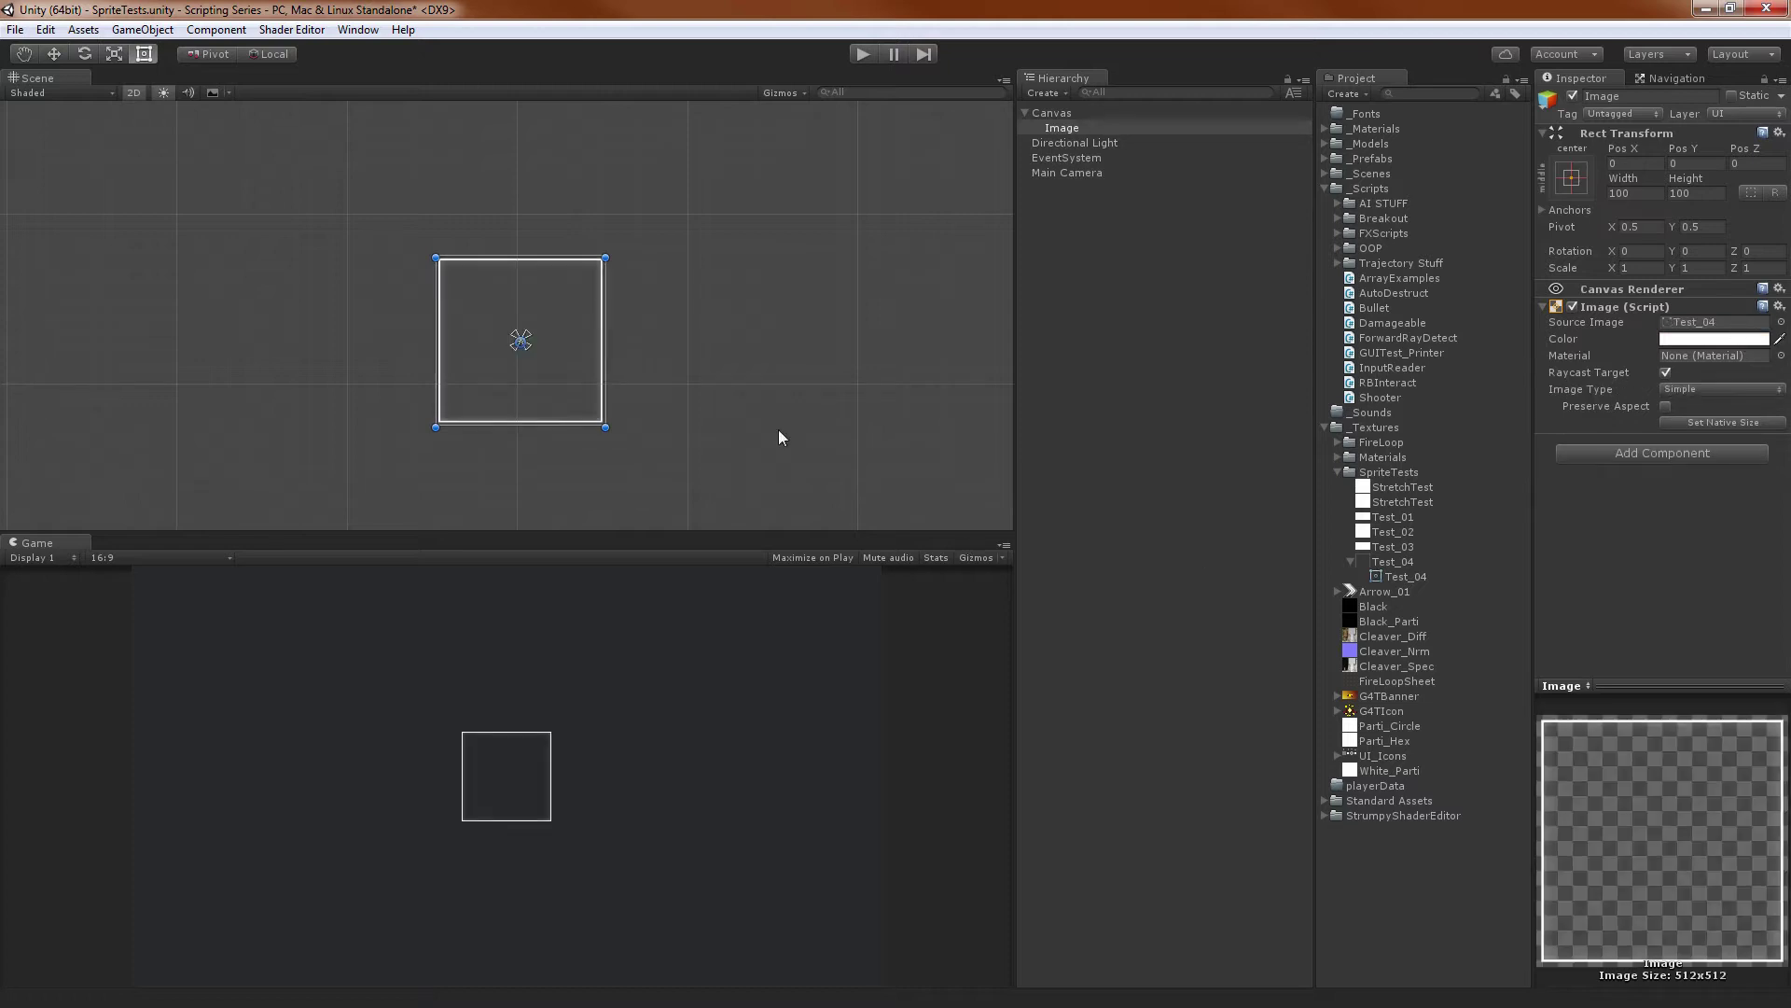
{"action": "scroll", "coordinate": [633, 300], "scroll_direction": "up", "scroll_amount": 3}
{"action": "scroll", "coordinate": [633, 300], "scroll_direction": "up", "scroll_amount": 2}
{"action": "left_click", "coordinate": [771, 326]}
{"action": "scroll", "coordinate": [770, 327], "scroll_direction": "up", "scroll_amount": 6}
{"action": "scroll", "coordinate": [669, 350], "scroll_direction": "down", "scroll_amount": 2}
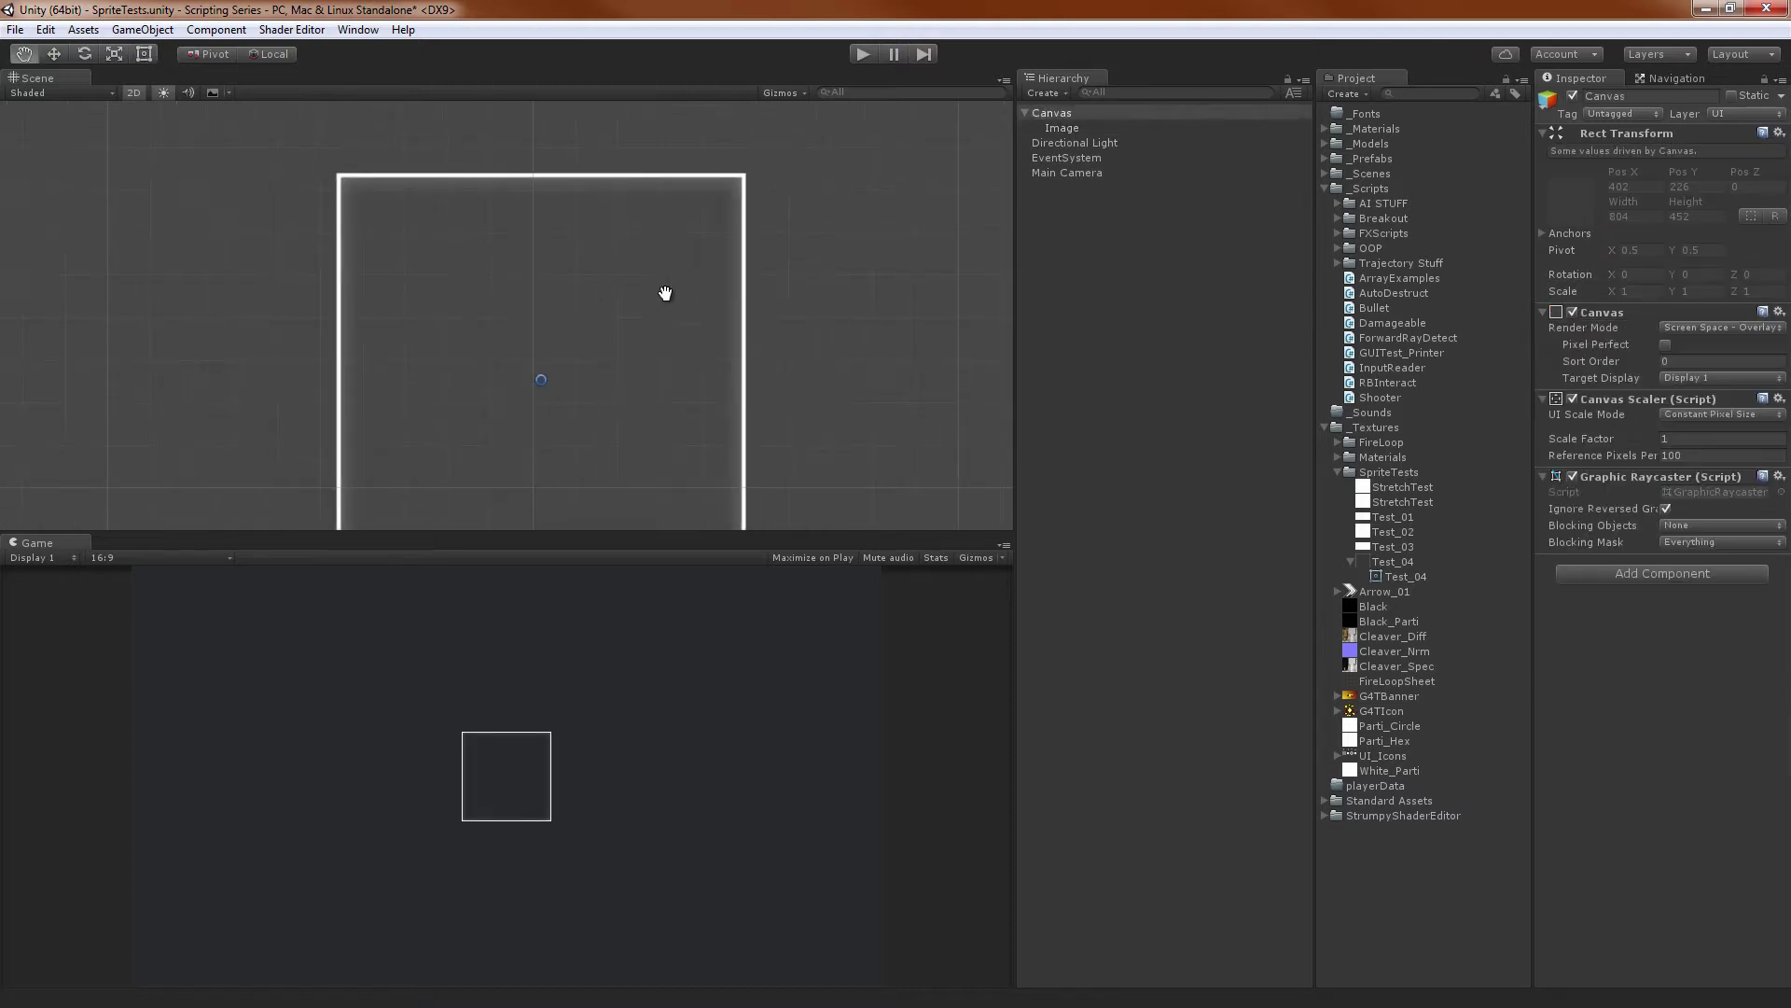
{"action": "middle_click_drag", "start_coordinate": [686, 330], "coordinate": [667, 428]}
{"action": "scroll", "coordinate": [640, 327], "scroll_direction": "down", "scroll_amount": 2}
{"action": "scroll", "coordinate": [667, 403], "scroll_direction": "up", "scroll_amount": 3}
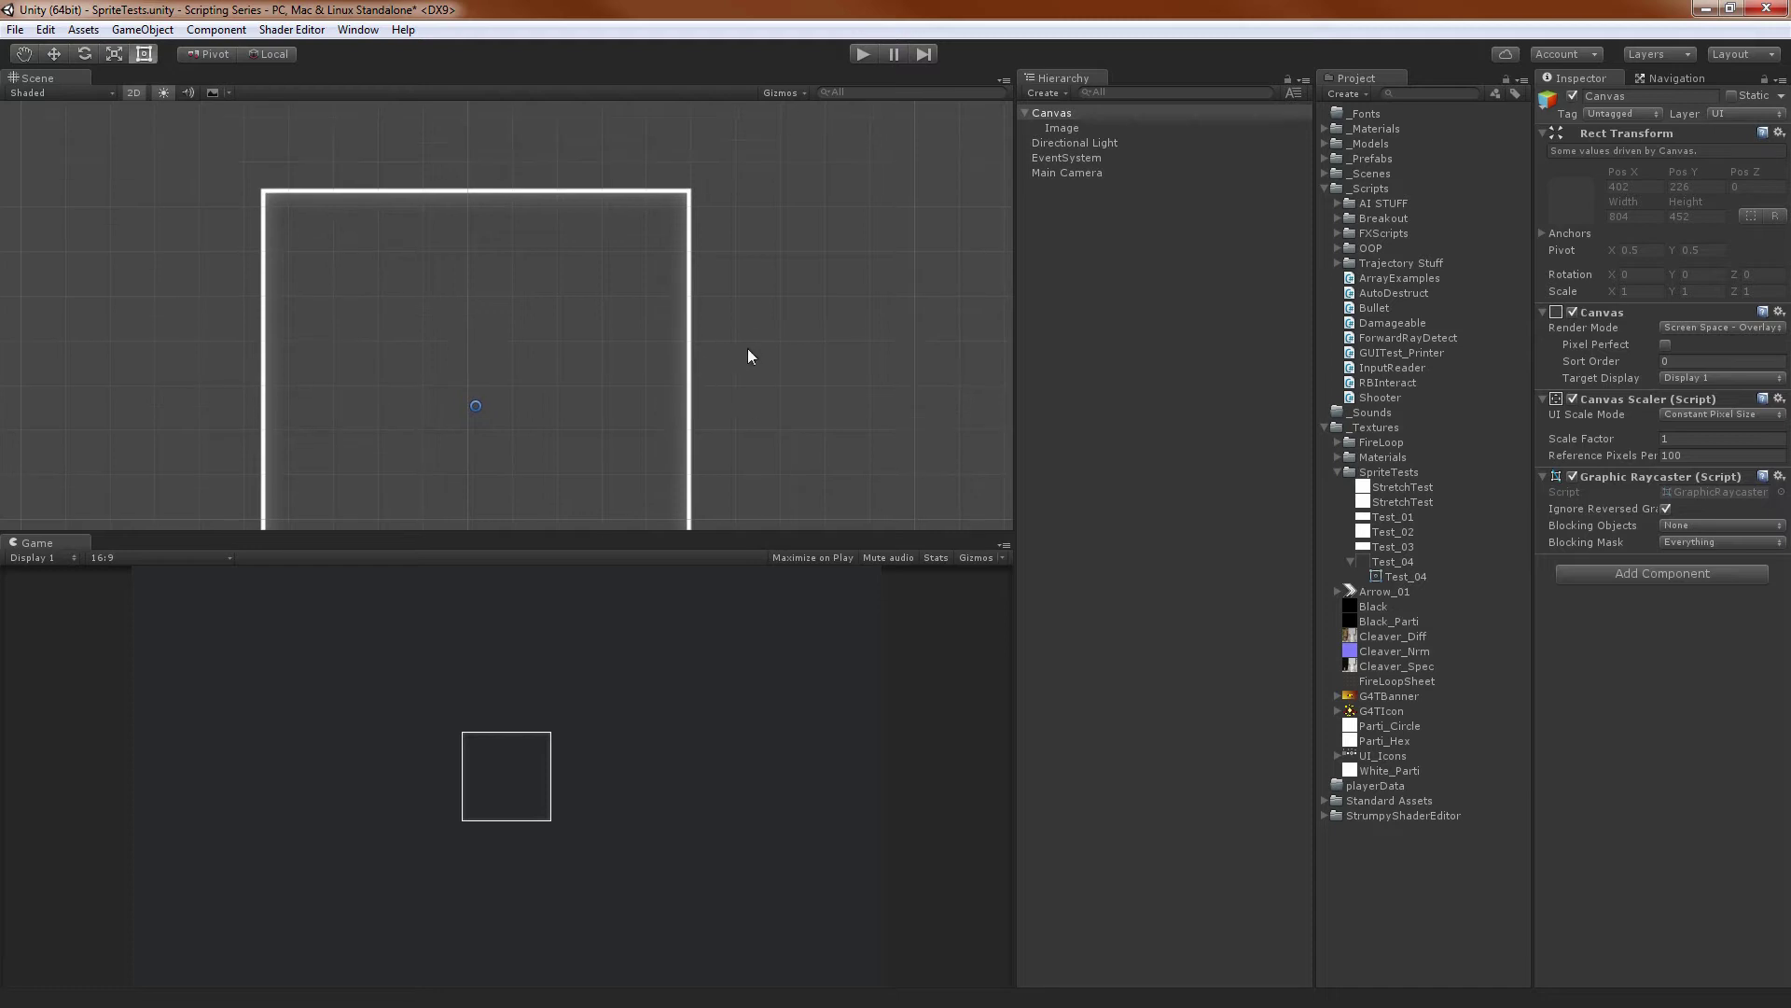
Frame the Image object in the Scene view and examine the Test_04 sprite's border and inner glow
{"action": "left_click", "coordinate": [1087, 127]}
{"action": "left_click", "coordinate": [1095, 114]}
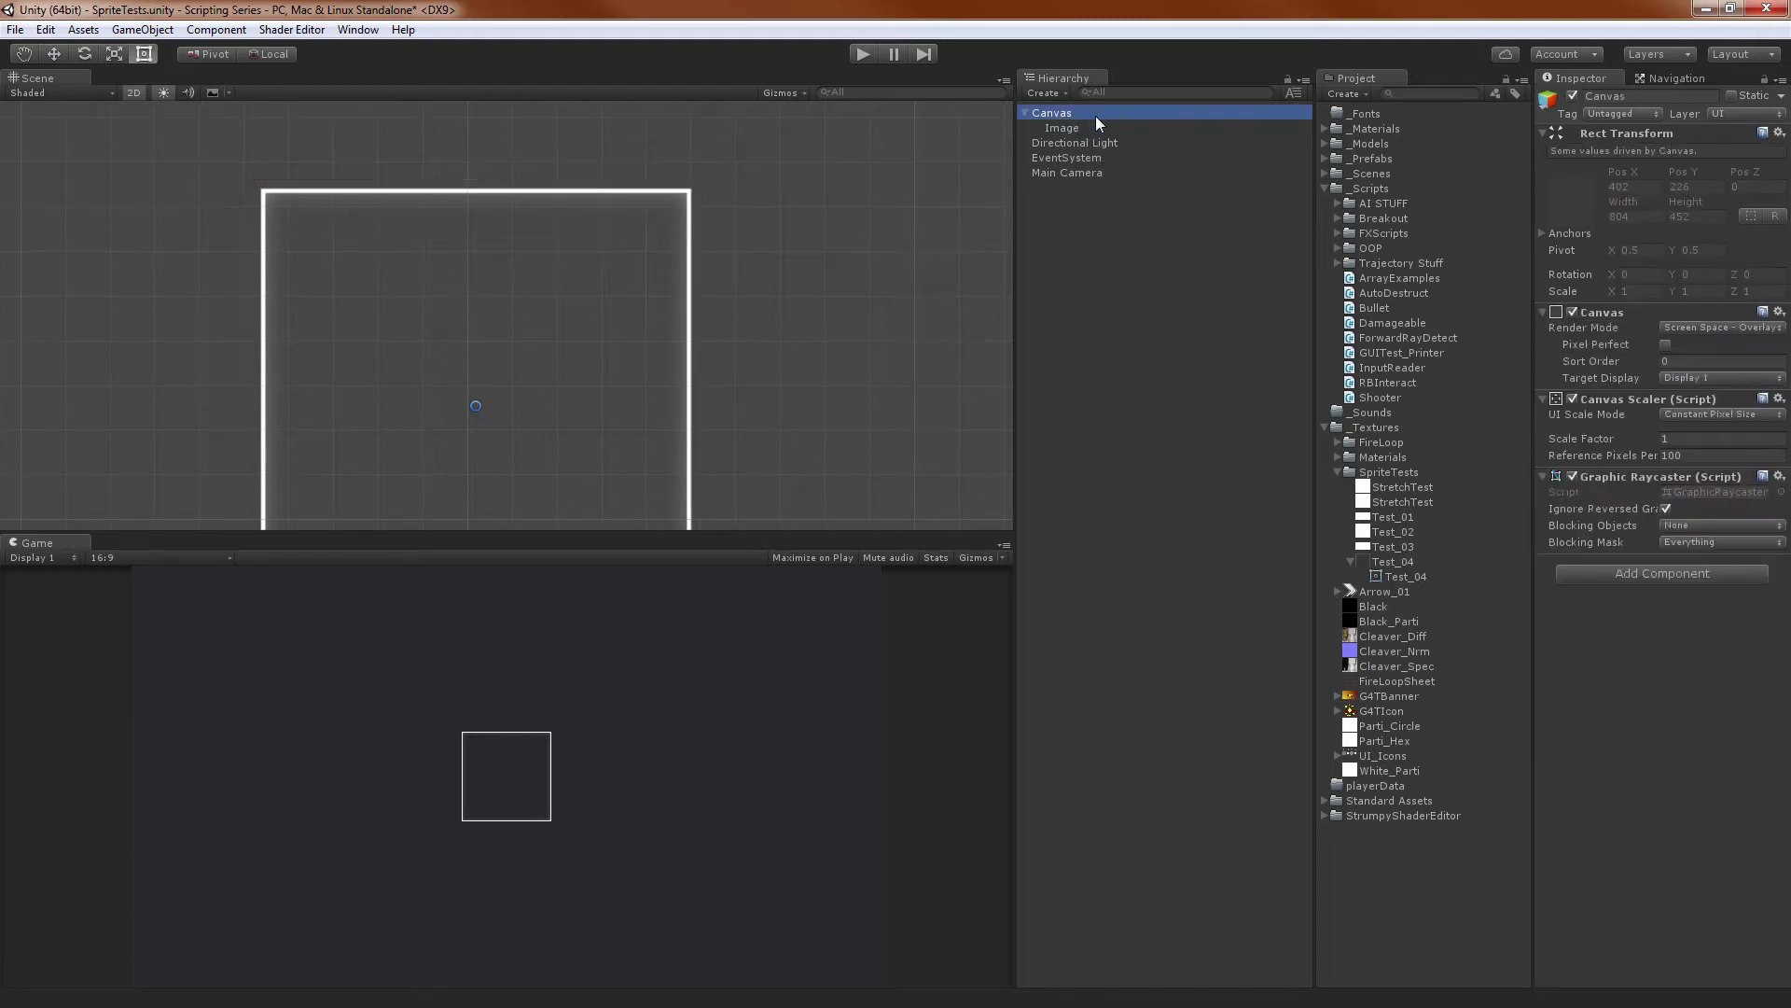
{"action": "left_click", "coordinate": [1088, 128]}
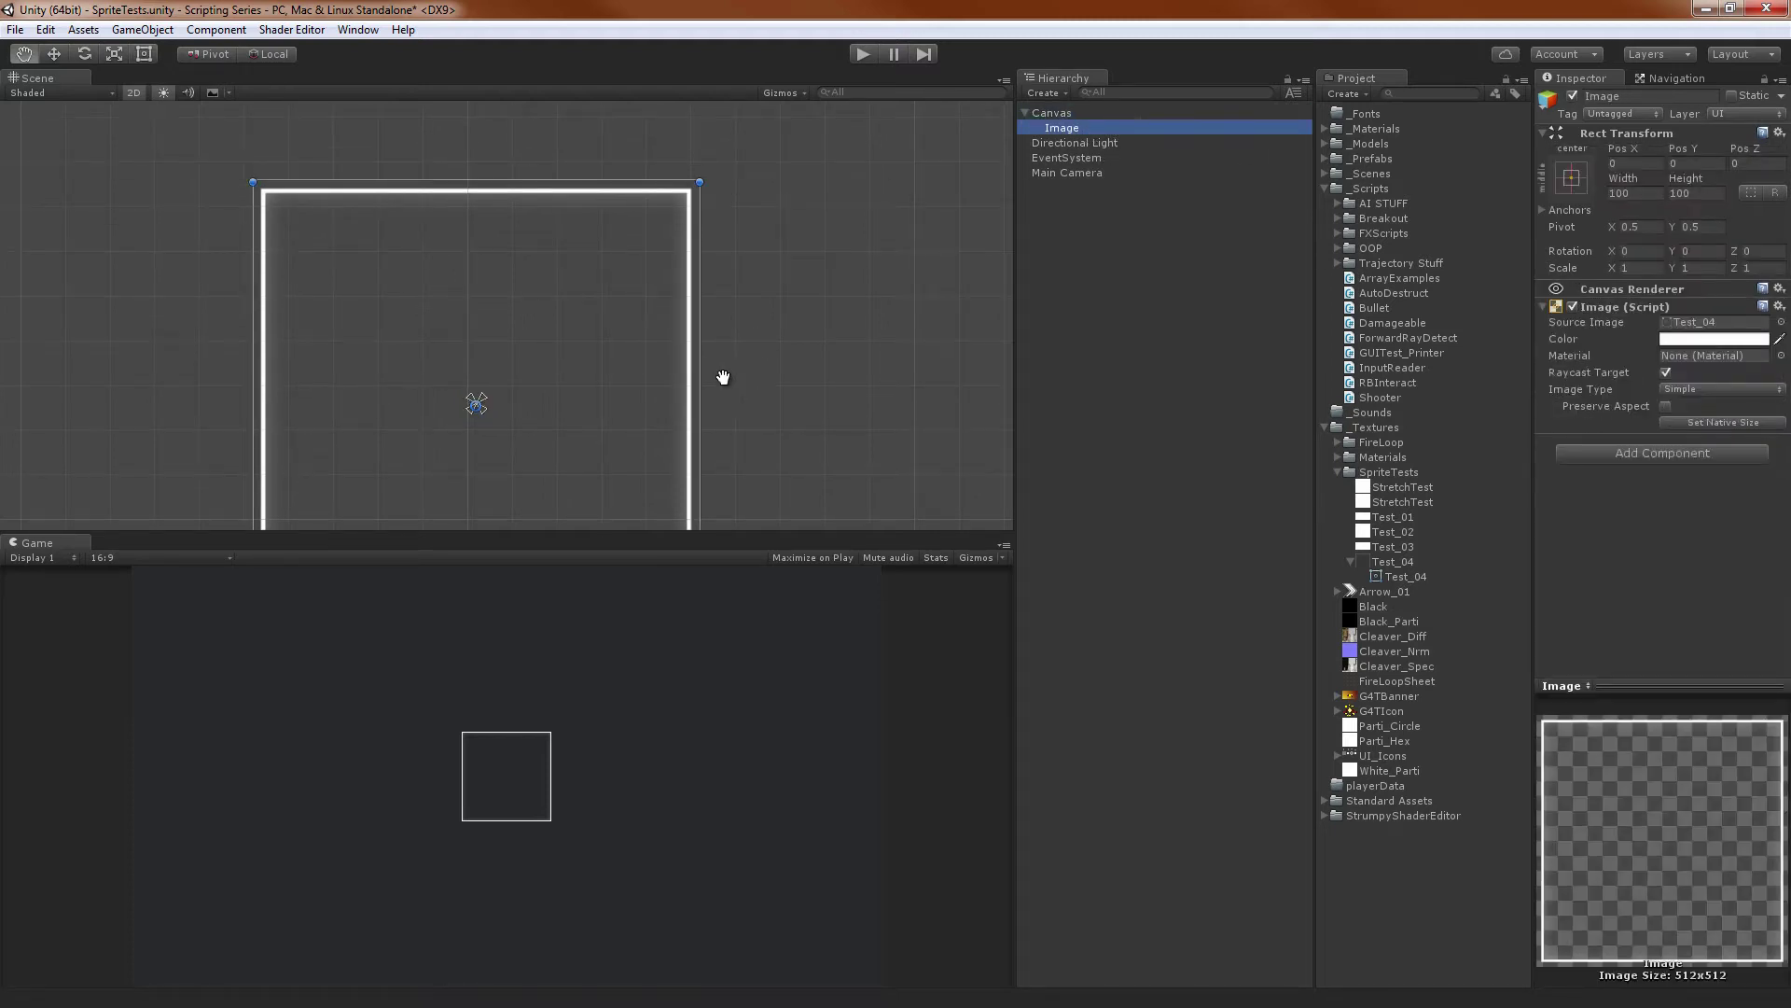
{"action": "key", "text": "f"}
{"action": "scroll", "coordinate": [724, 301], "scroll_direction": "down", "scroll_amount": 2}
{"action": "mouse_move", "coordinate": [722, 292]}
{"action": "middle_mouse_down"}
{"action": "mouse_move", "coordinate": [733, 316]}
{"action": "mouse_move", "coordinate": [721, 261]}
{"action": "middle_mouse_up"}
{"action": "scroll", "coordinate": [719, 259], "scroll_direction": "down", "scroll_amount": 1}
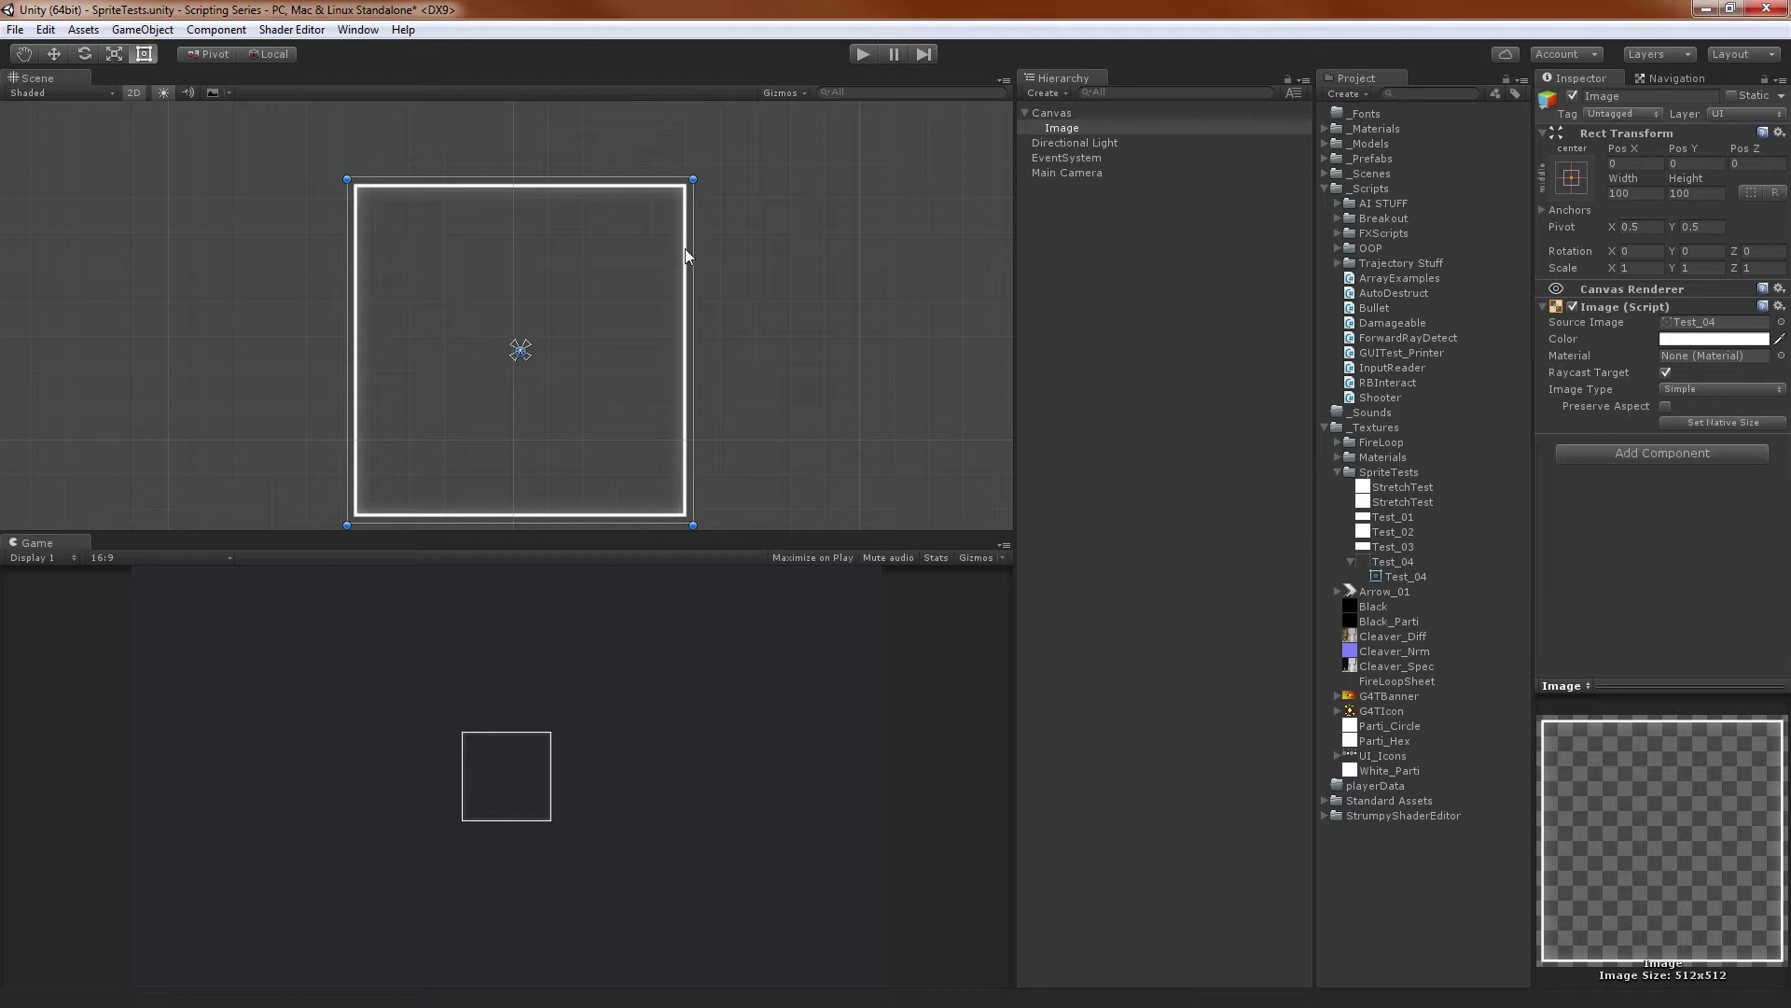
{"action": "scroll", "coordinate": [686, 257], "scroll_direction": "up", "scroll_amount": 7}
{"action": "key", "text": "q"}
{"action": "mouse_move", "coordinate": [780, 331]}
{"action": "left_mouse_down"}
{"action": "mouse_move", "coordinate": [784, 371]}
{"action": "mouse_move", "coordinate": [784, 310]}
{"action": "left_mouse_up"}
{"action": "scroll", "coordinate": [782, 345], "scroll_direction": "down", "scroll_amount": 1}
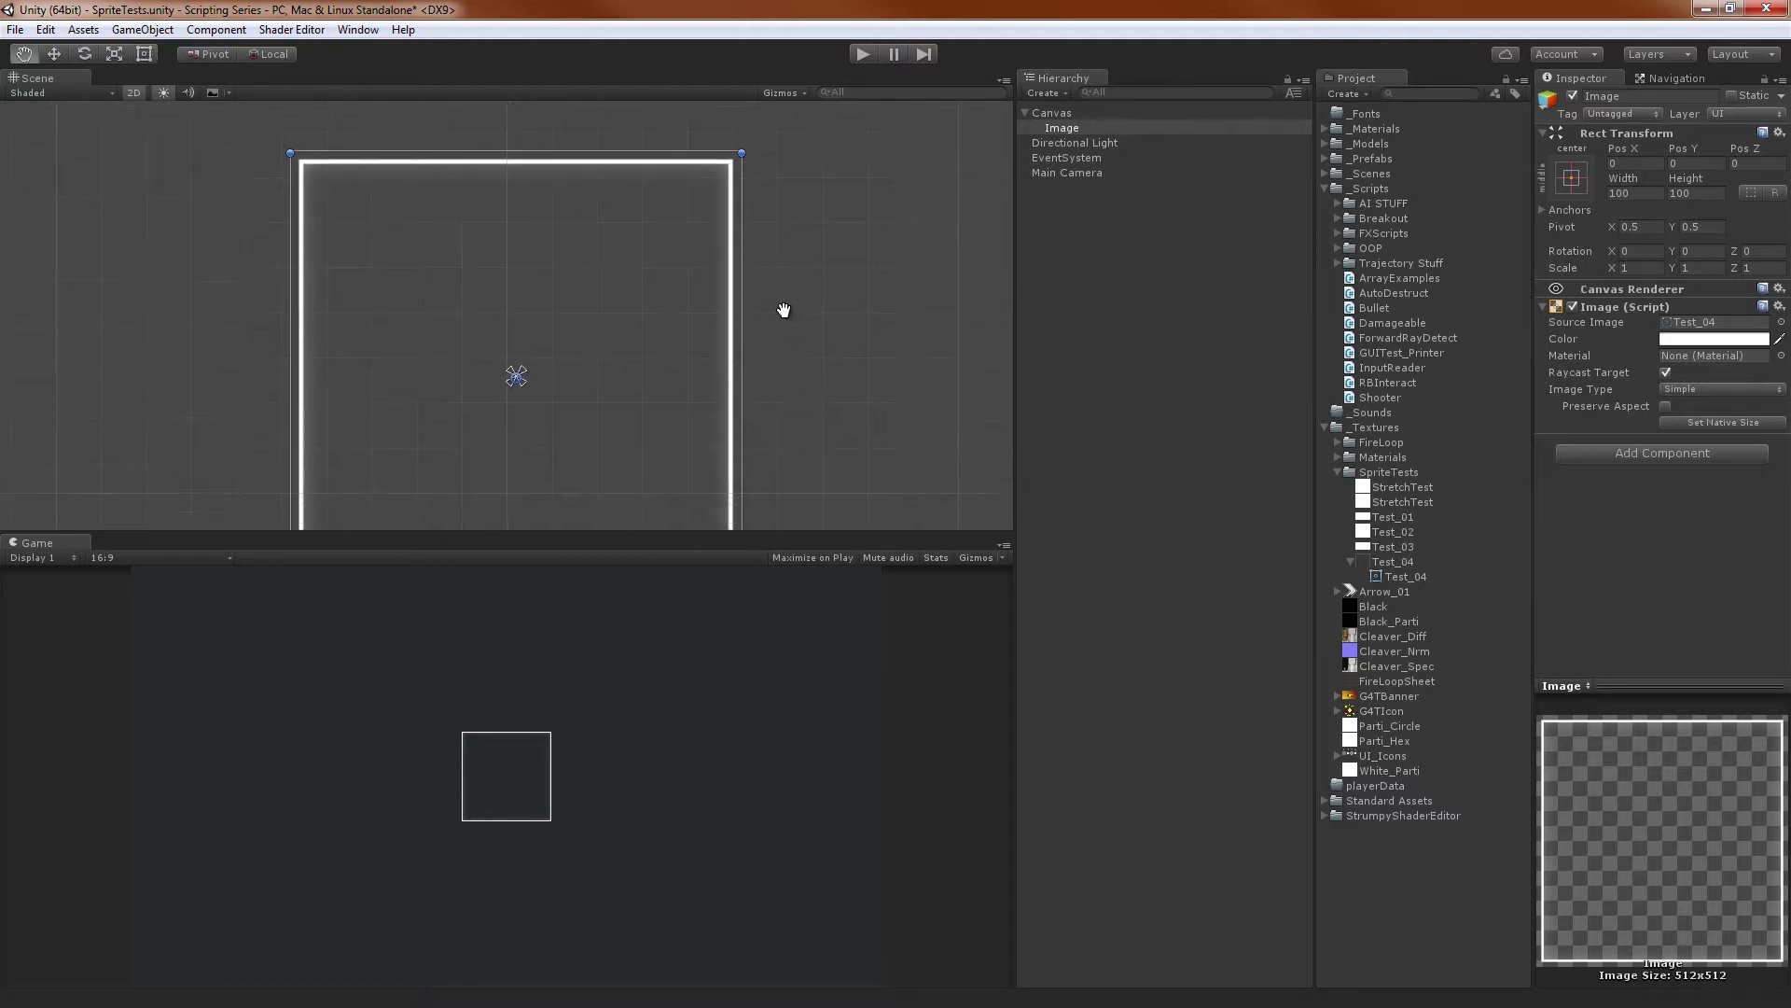
Try stretching the Image horizontally to a width of about 2082, then set its width to 200
{"action": "scroll", "coordinate": [767, 289], "scroll_direction": "down", "scroll_amount": 2}
{"action": "middle_click_drag", "start_coordinate": [800, 430], "coordinate": [775, 296]}
{"action": "scroll", "coordinate": [760, 280], "scroll_direction": "down", "scroll_amount": 1}
{"action": "middle_click_drag", "start_coordinate": [724, 238], "coordinate": [742, 384]}
{"action": "scroll", "coordinate": [732, 284], "scroll_direction": "up", "scroll_amount": 1}
{"action": "scroll", "coordinate": [694, 325], "scroll_direction": "down", "scroll_amount": 2}
{"action": "middle_click_drag", "start_coordinate": [700, 327], "coordinate": [713, 351]}
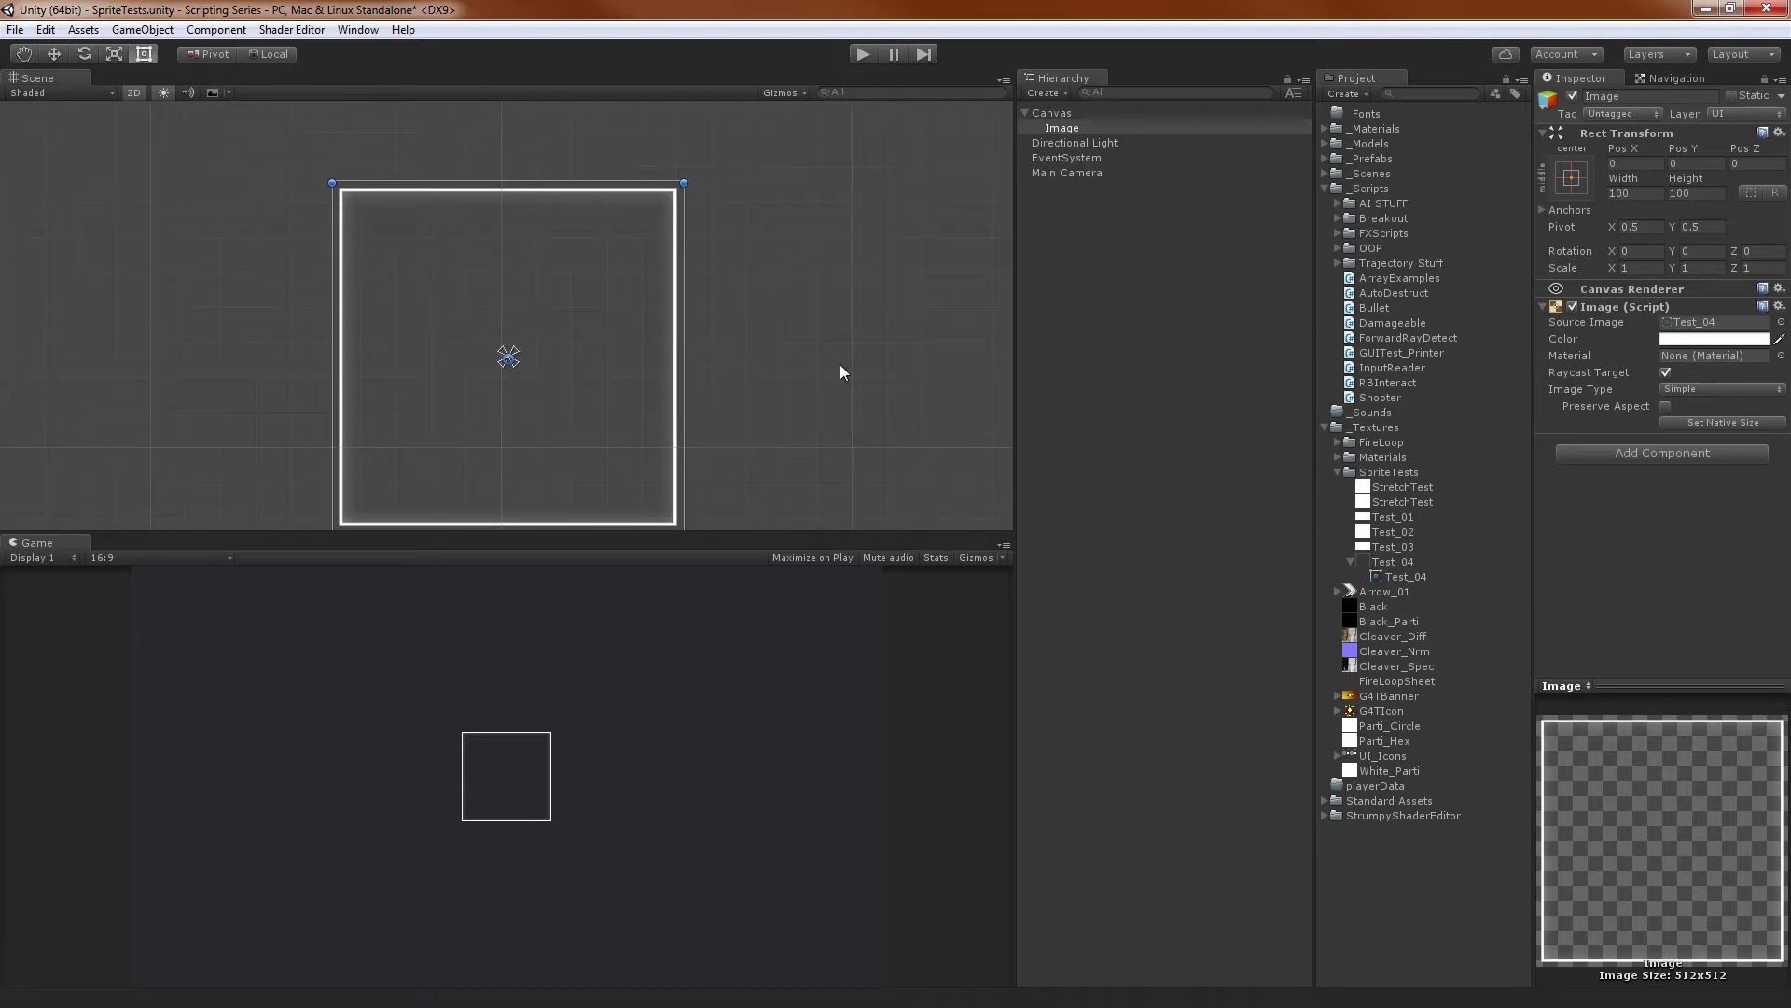
{"action": "left_click_drag", "start_coordinate": [1623, 178], "coordinate": [21, 171]}
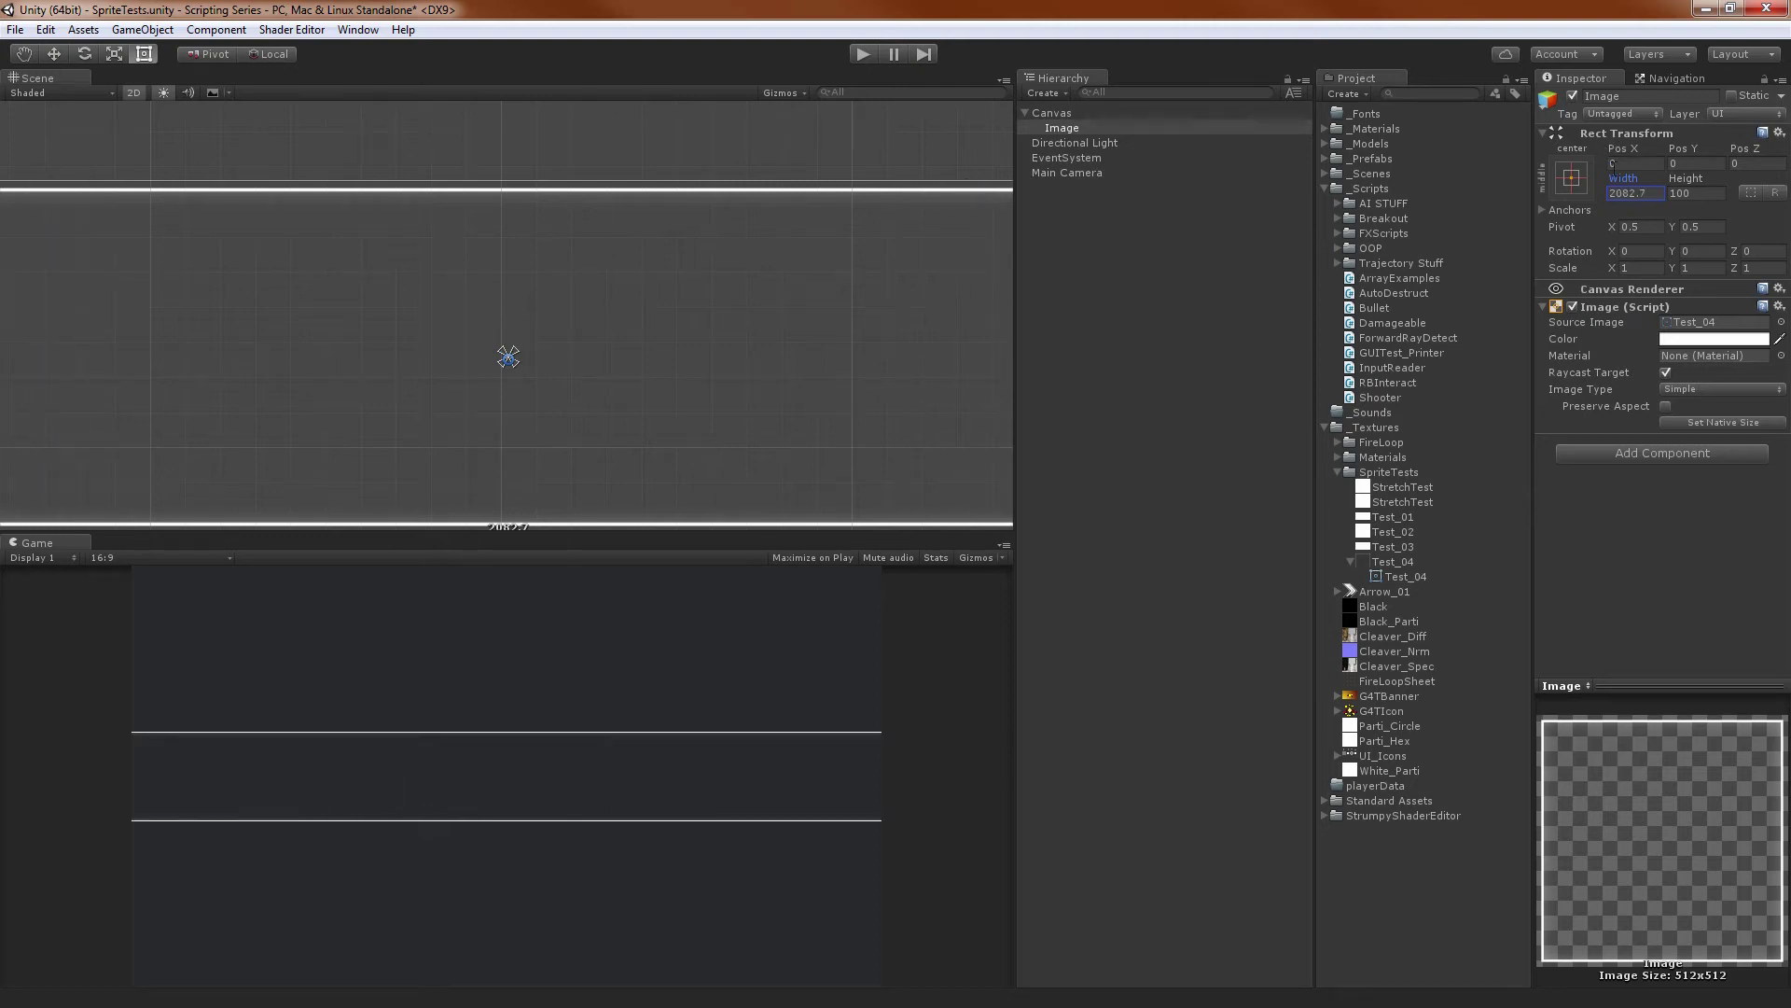
{"action": "left_click_drag", "start_coordinate": [1599, 170], "coordinate": [1485, 166]}
{"action": "left_click_drag", "start_coordinate": [1631, 181], "coordinate": [1481, 205]}
{"action": "type", "text": "200"}
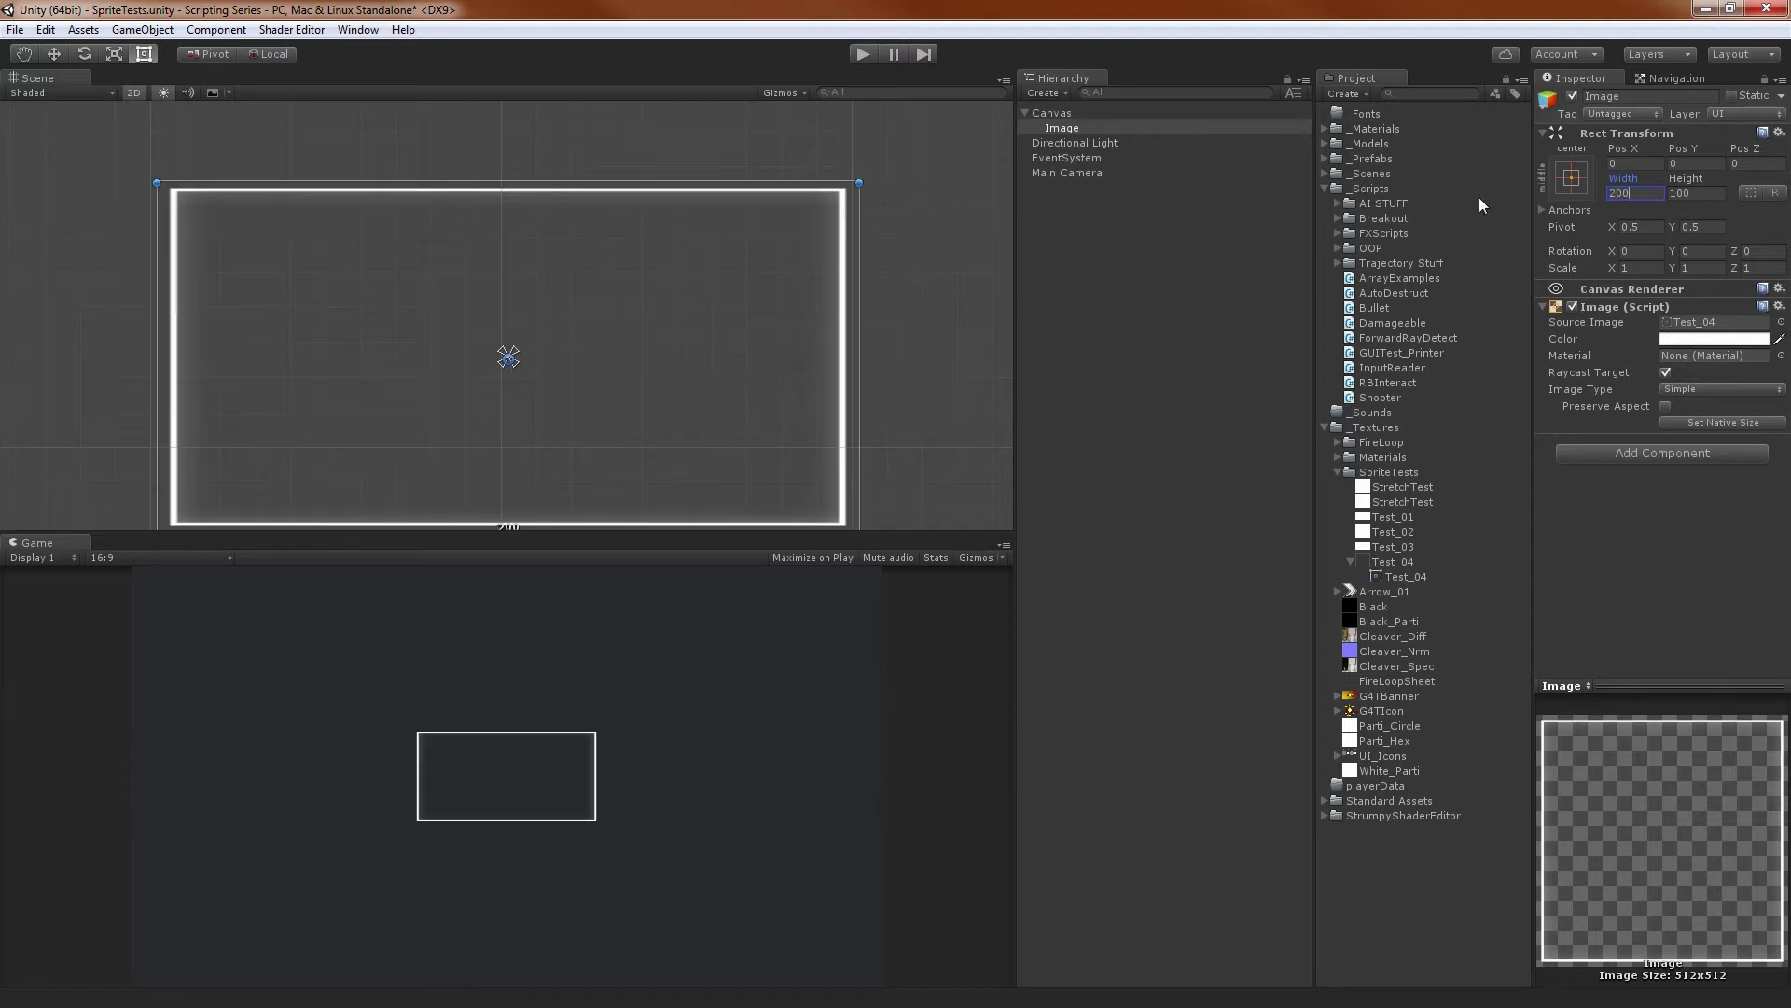
Widen the Image to 759 and move it down on the canvas to a Pos Y of about -161
{"action": "left_click_drag", "start_coordinate": [1614, 175], "coordinate": [237, 182]}
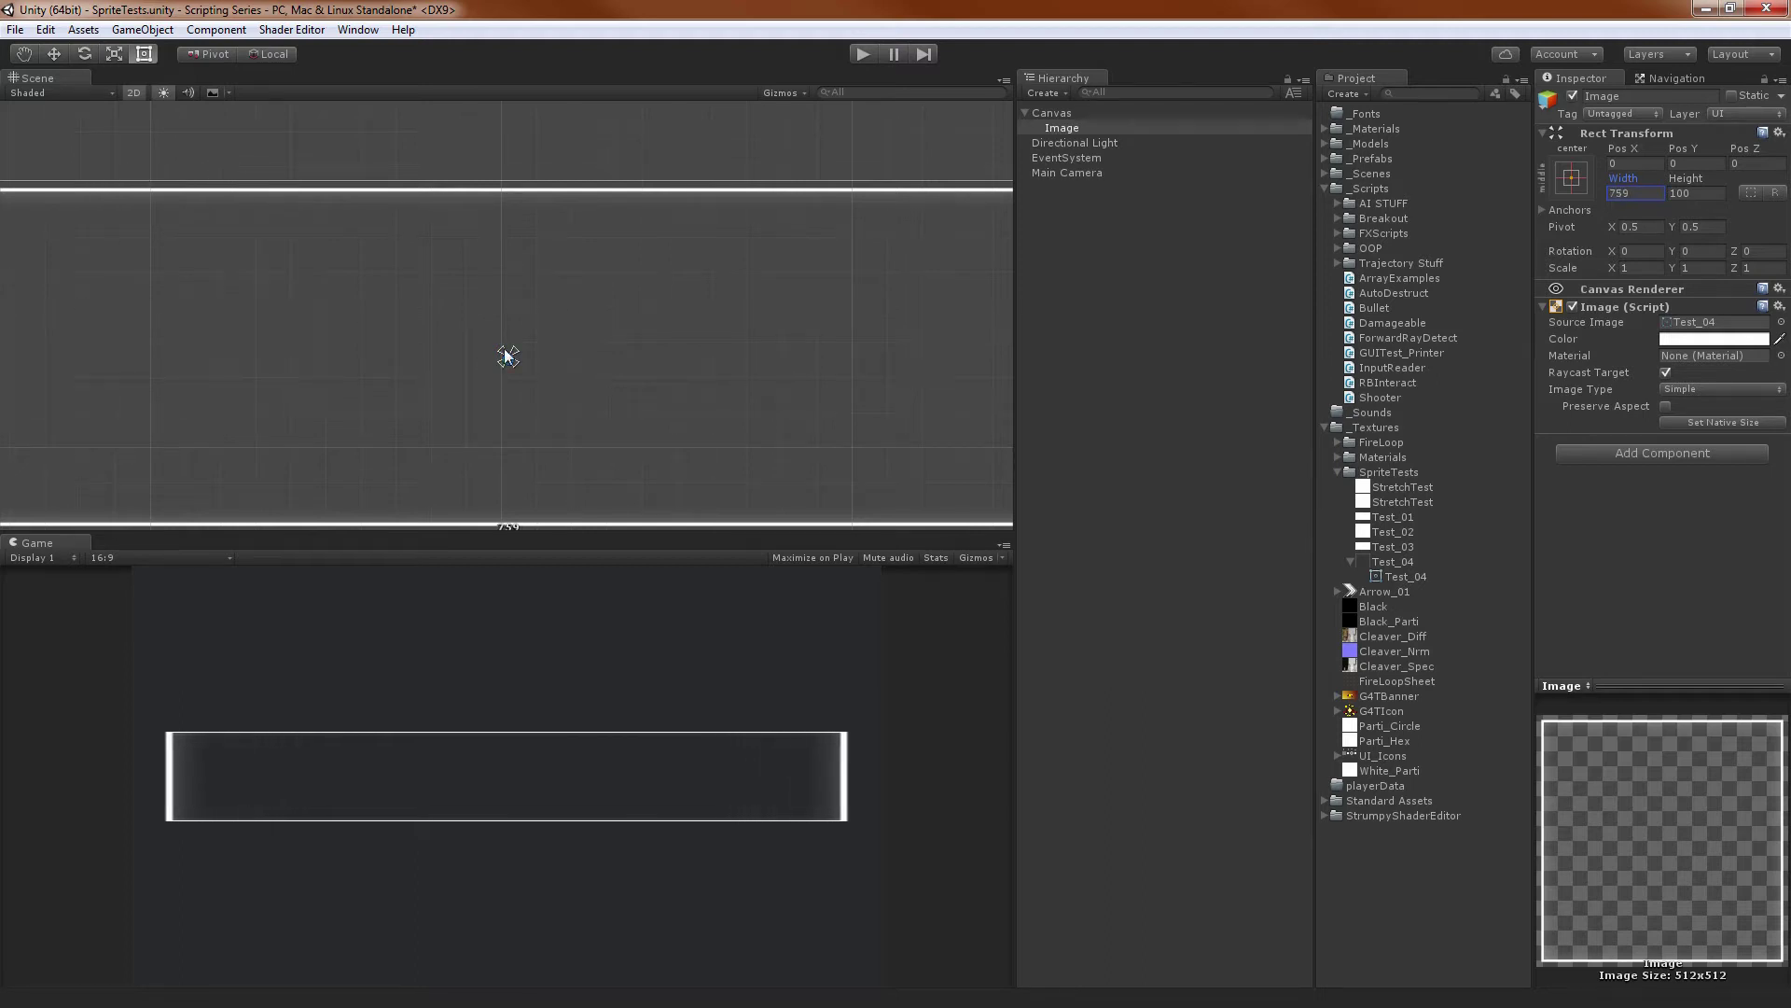
{"action": "scroll", "coordinate": [561, 351], "scroll_direction": "down", "scroll_amount": 5}
{"action": "key", "text": "w"}
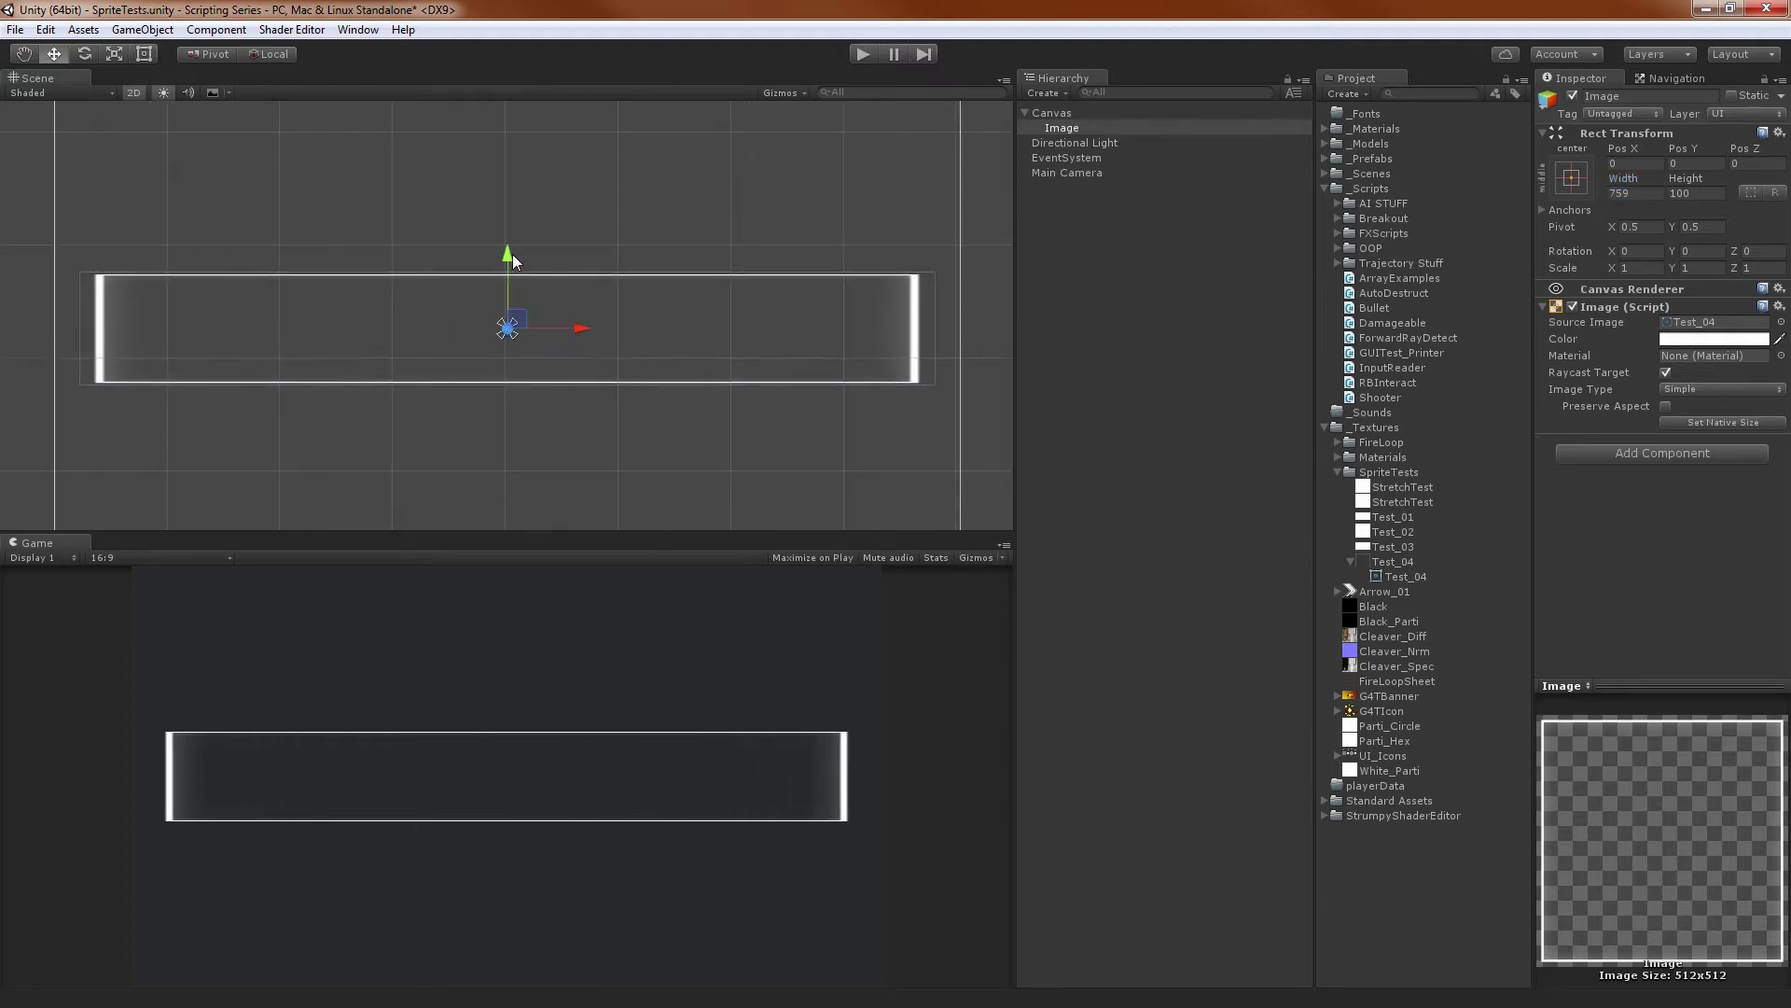
{"action": "left_click_drag", "start_coordinate": [513, 259], "coordinate": [522, 441]}
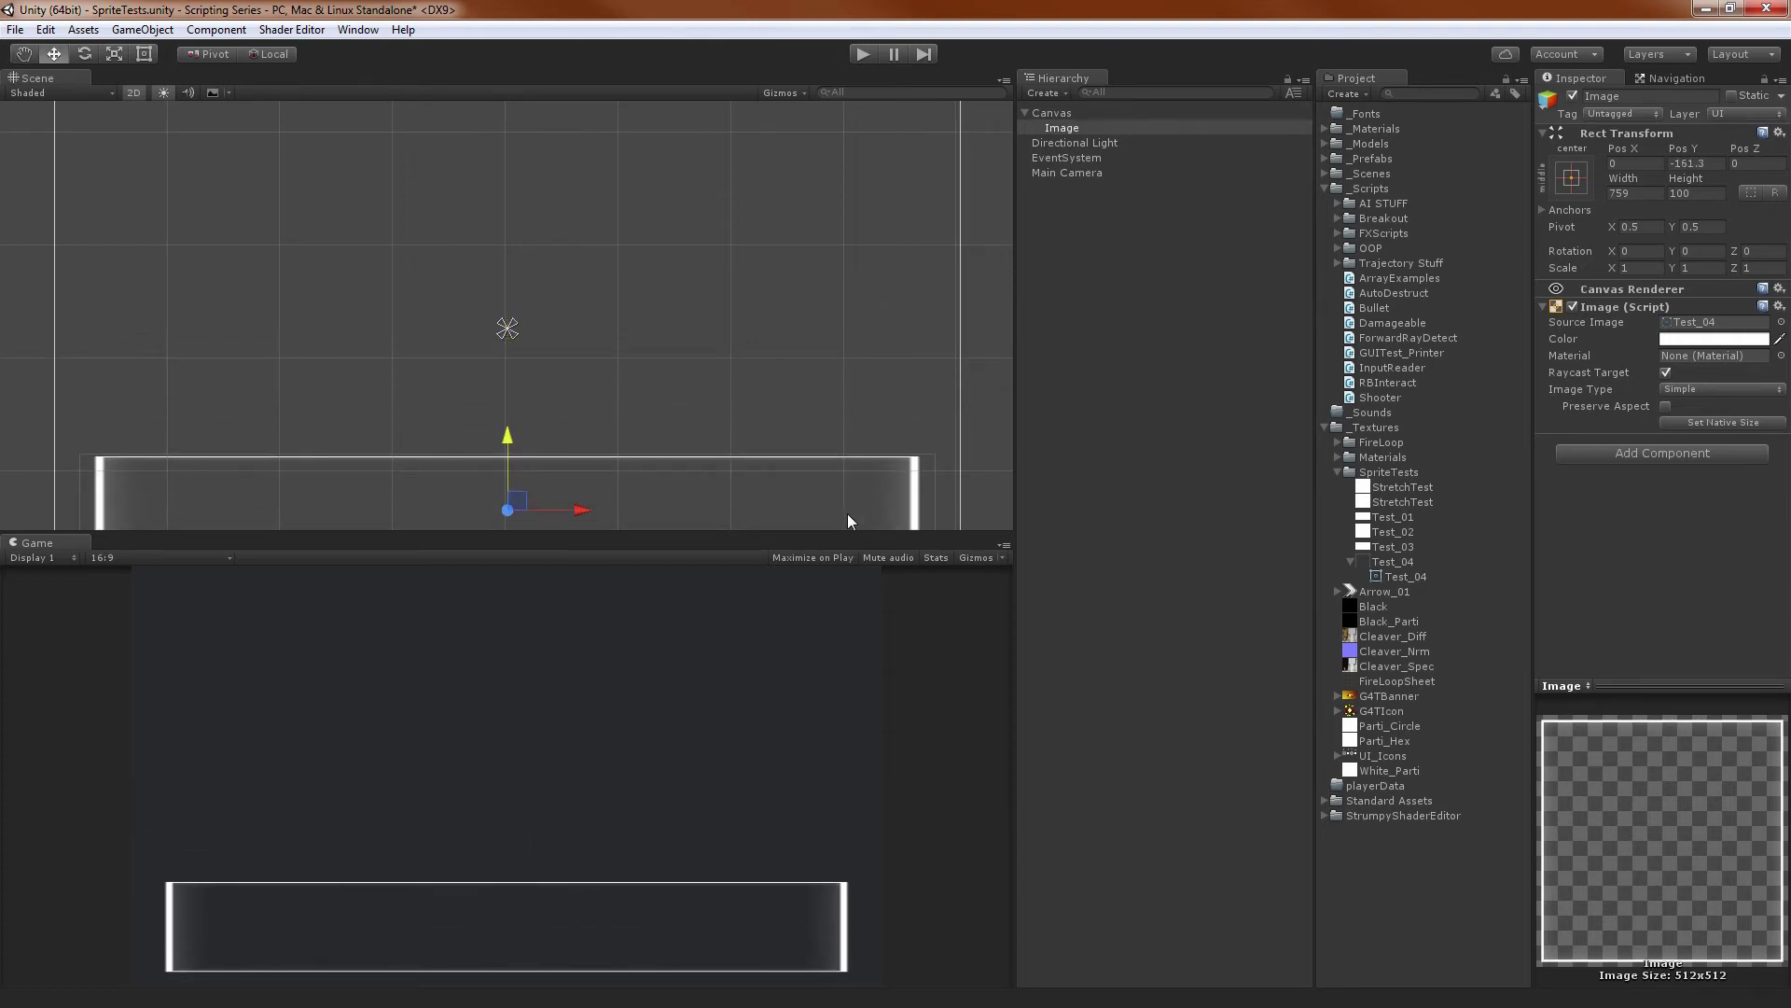
Enlarge the Game view and set the Main Camera's background color to black
{"action": "left_click_drag", "start_coordinate": [851, 534], "coordinate": [851, 463]}
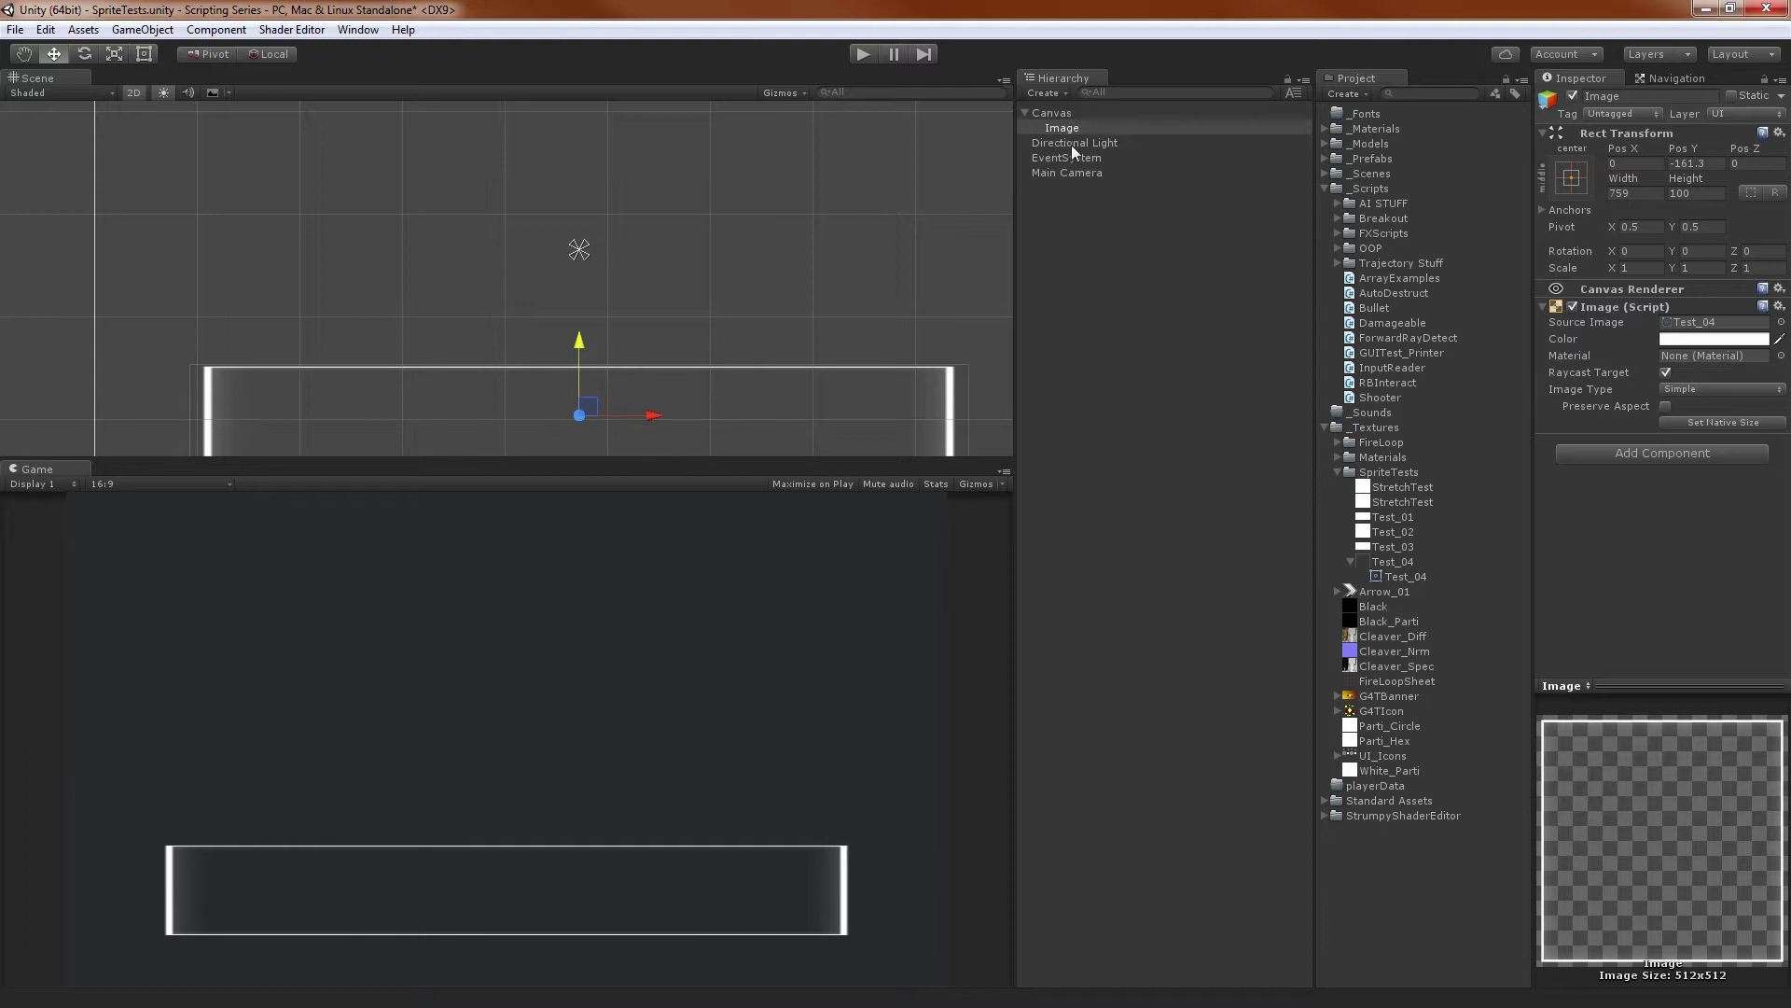
{"action": "left_click", "coordinate": [1082, 174]}
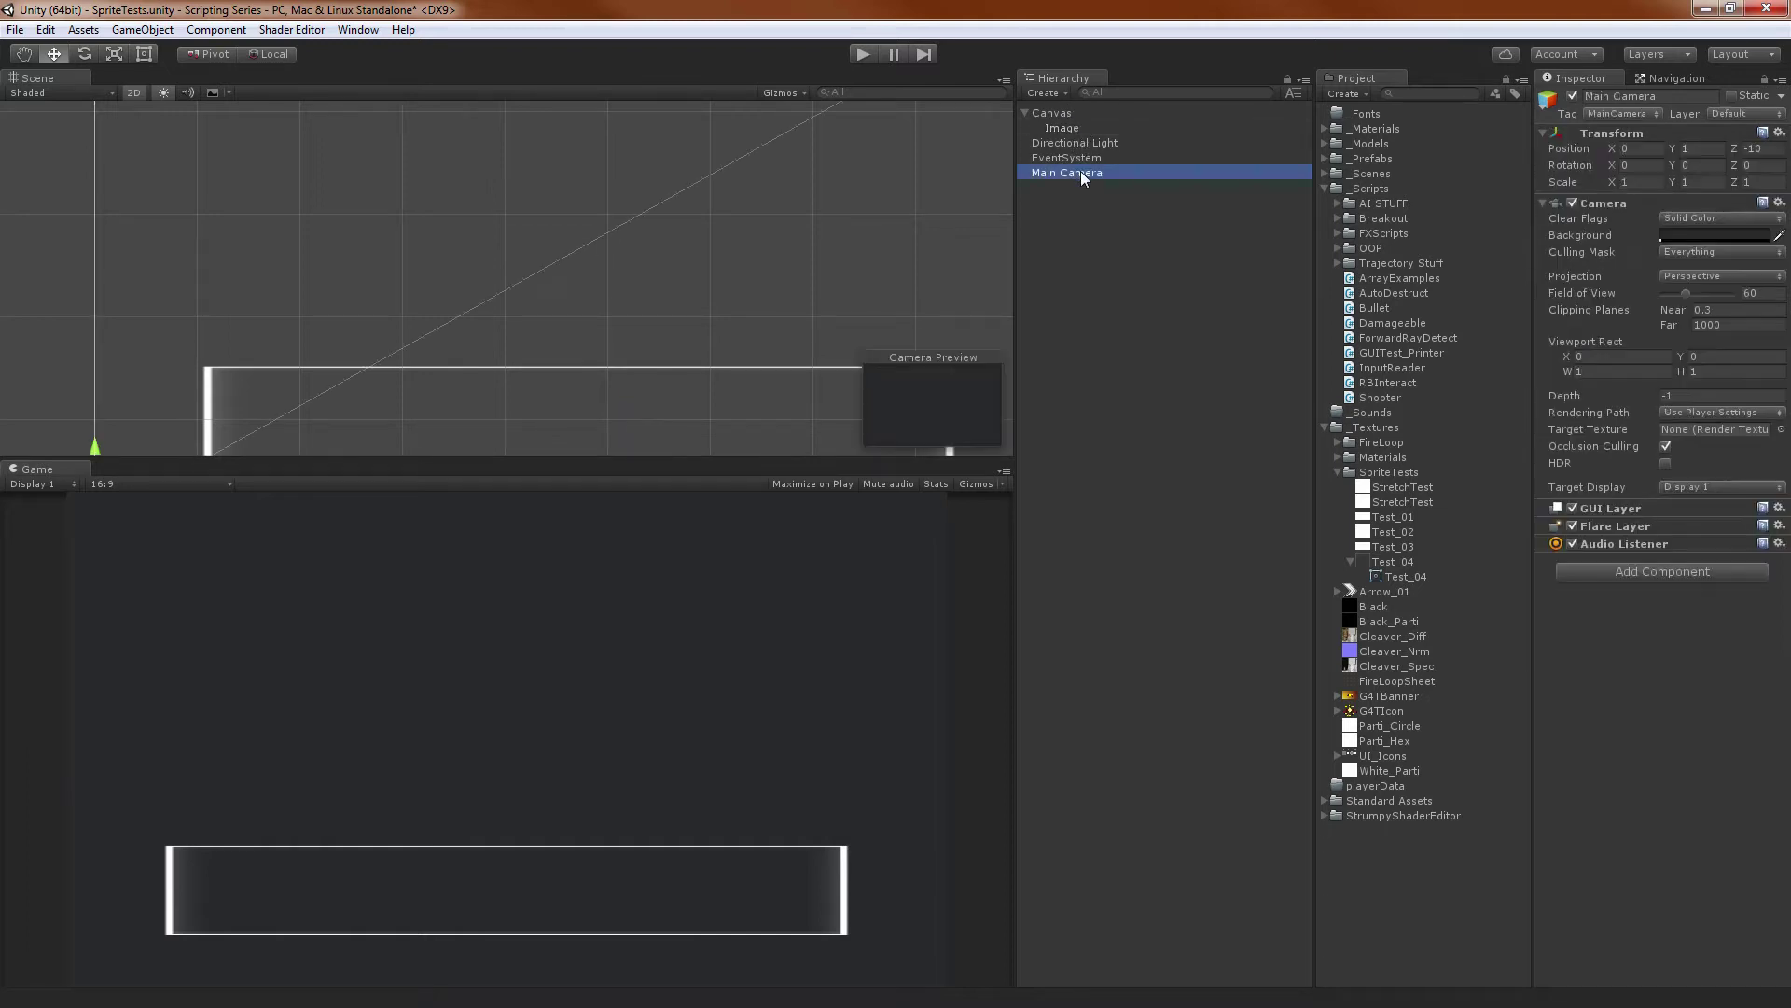
{"action": "left_click", "coordinate": [1713, 234]}
{"action": "left_click_drag", "start_coordinate": [1006, 347], "coordinate": [971, 400]}
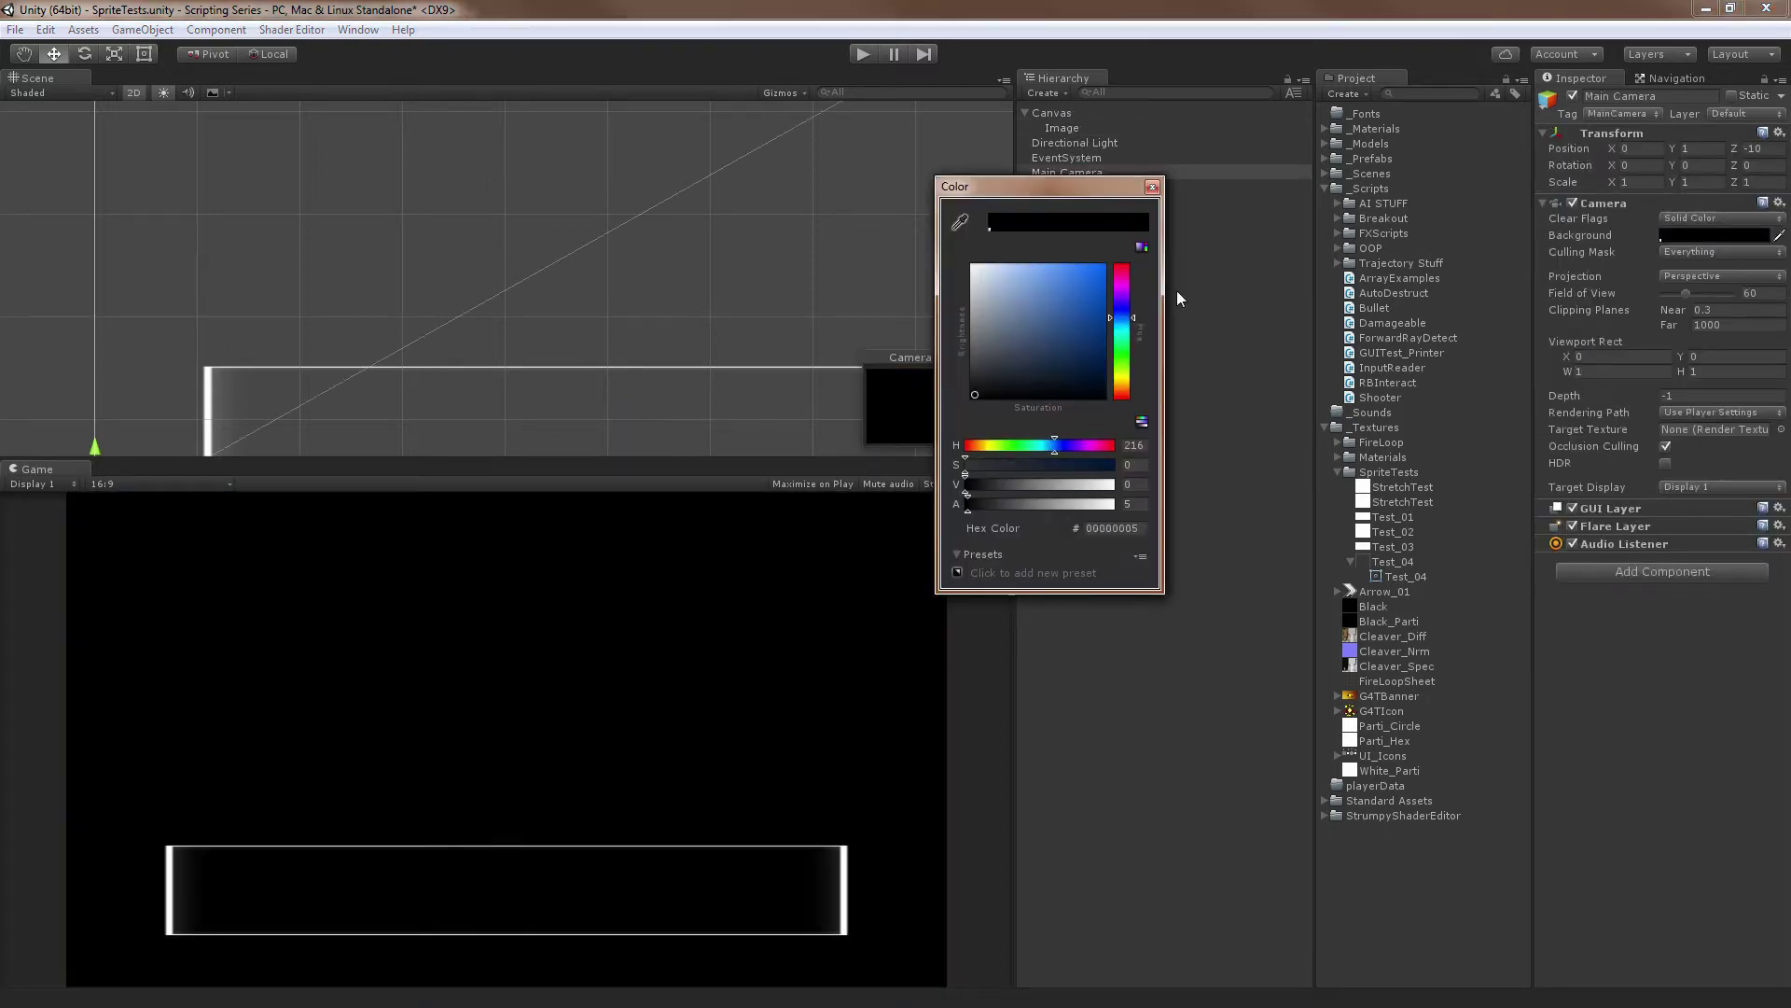
{"action": "left_click", "coordinate": [1153, 188]}
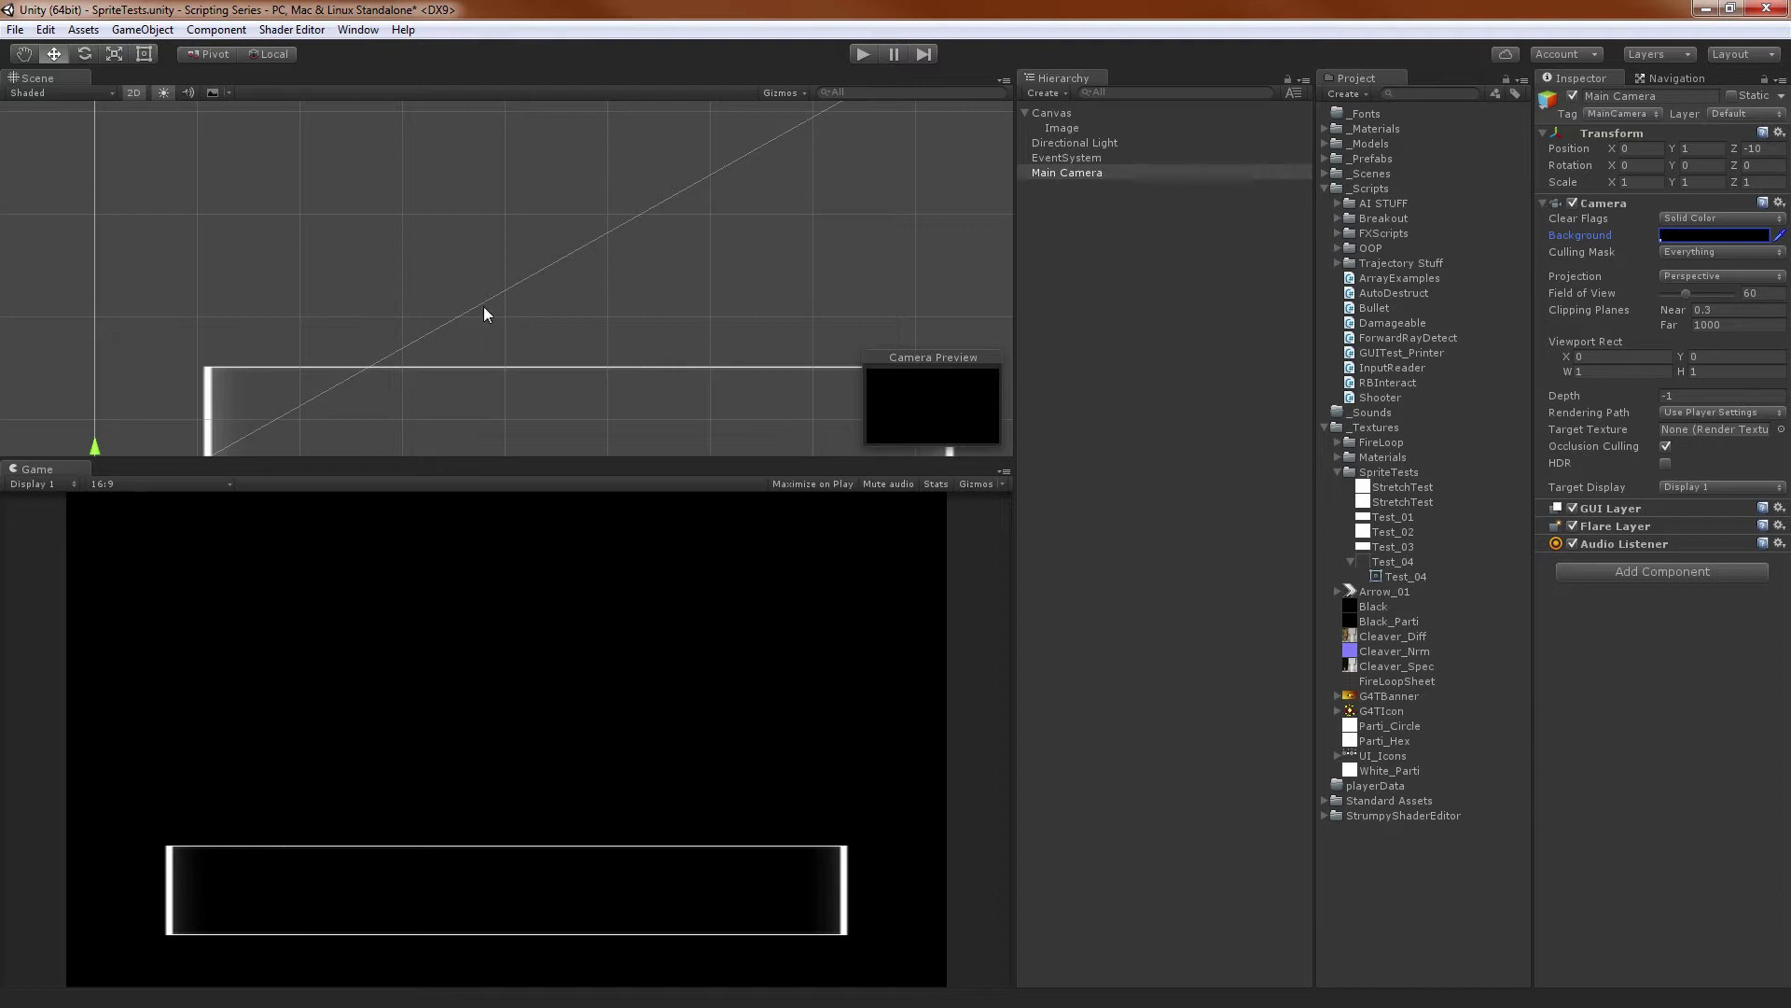
Lower the Image to a Pos Y of -196 and set its width to 900
{"action": "scroll", "coordinate": [483, 307], "scroll_direction": "down", "scroll_amount": 5}
{"action": "middle_click_drag", "start_coordinate": [438, 313], "coordinate": [427, 185]}
{"action": "middle_click_drag", "start_coordinate": [663, 316], "coordinate": [656, 347]}
{"action": "left_click", "coordinate": [1101, 115]}
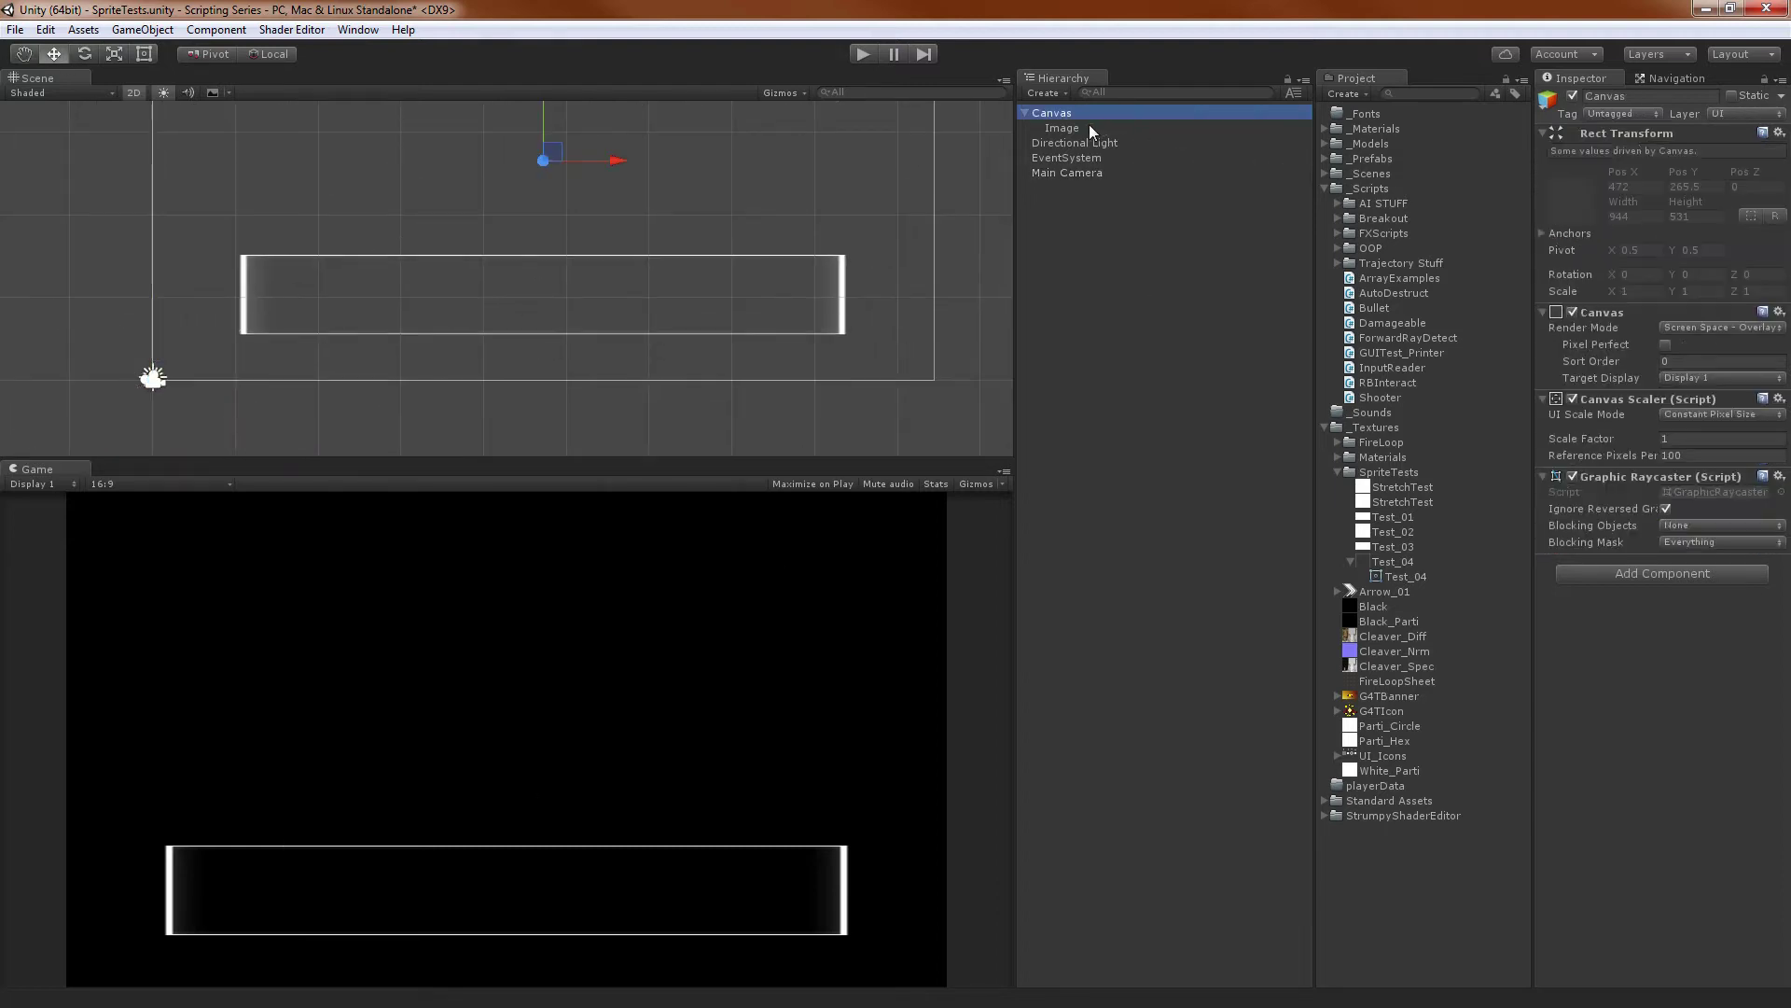
{"action": "left_click", "coordinate": [1089, 128]}
{"action": "left_click_drag", "start_coordinate": [549, 223], "coordinate": [550, 249]}
{"action": "left_click_drag", "start_coordinate": [1629, 173], "coordinate": [932, 231]}
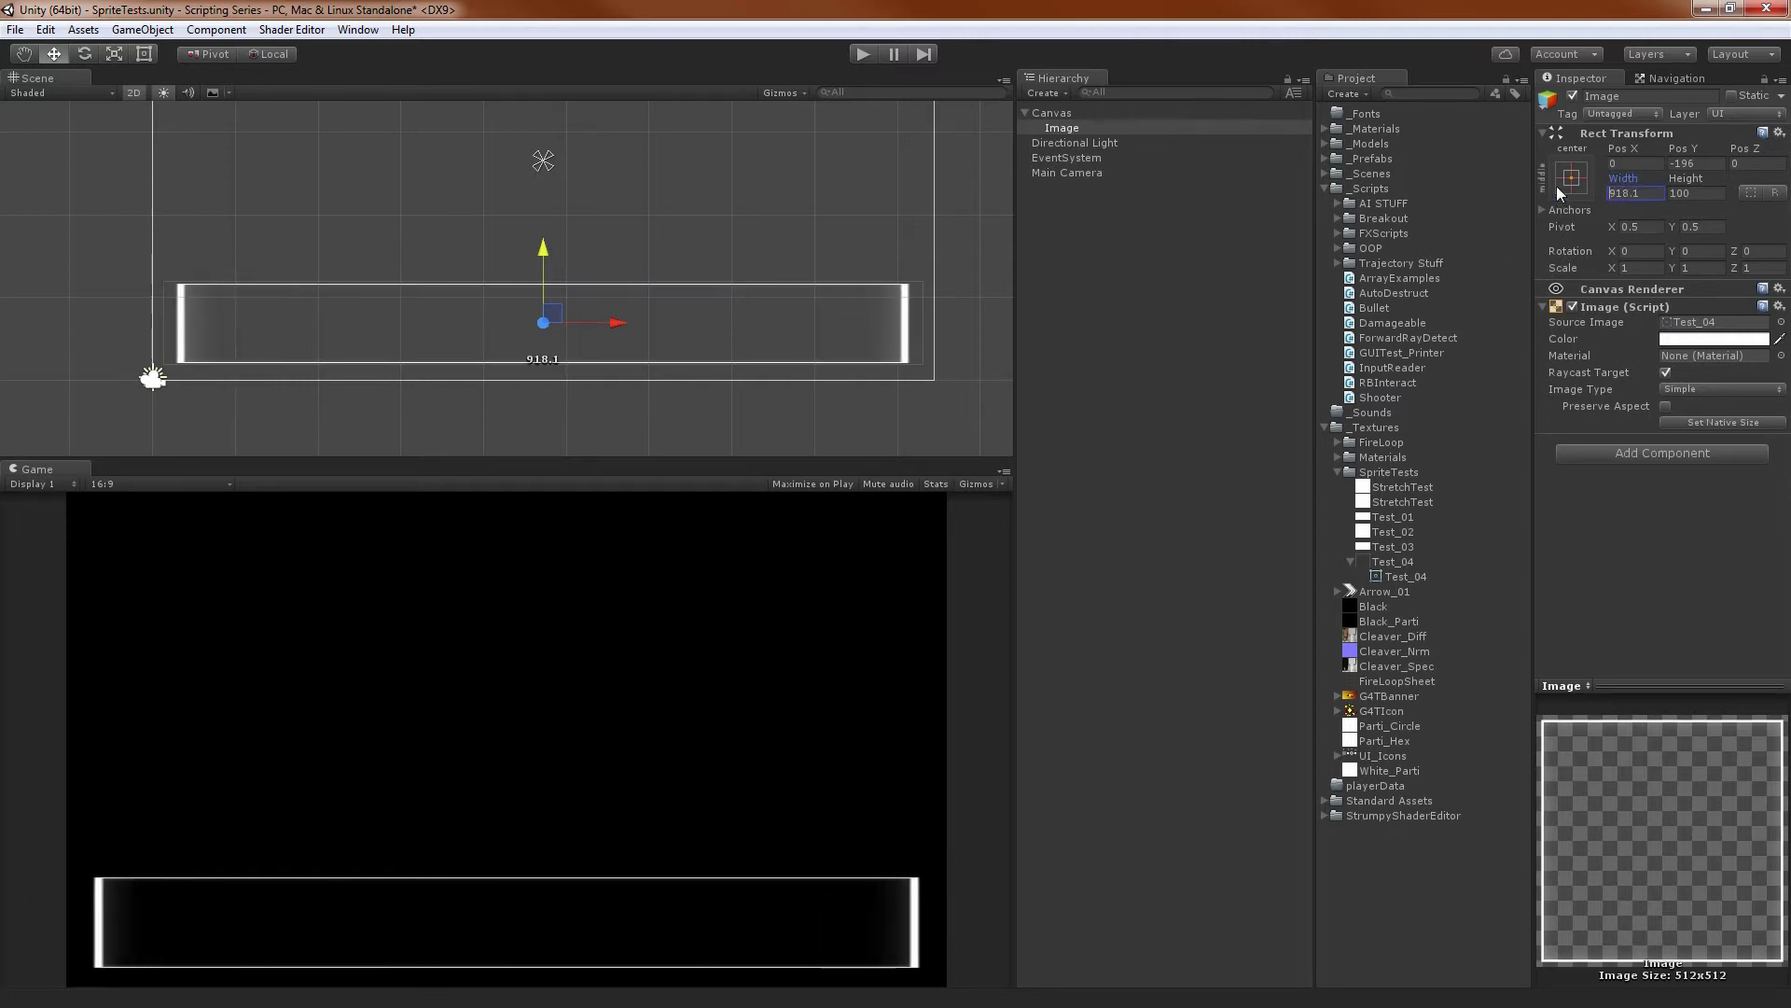
{"action": "key", "text": "ctrl+a"}
{"action": "type", "text": "900"}
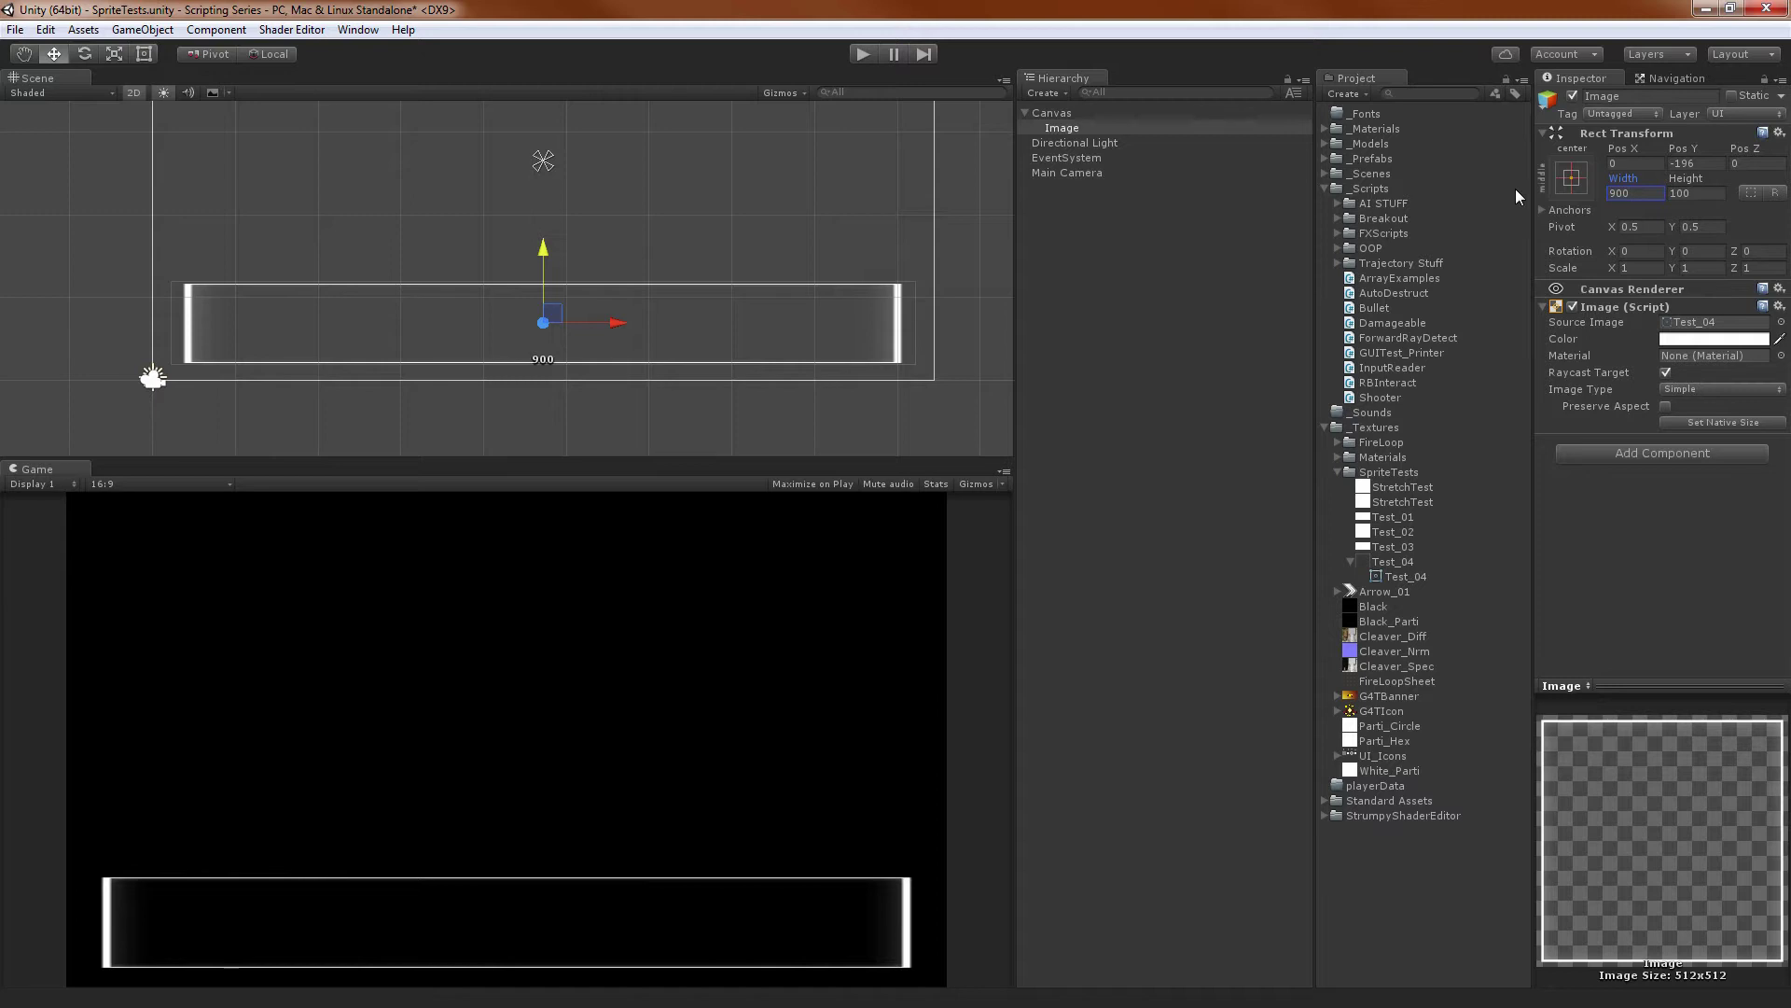
{"action": "left_click", "coordinate": [1224, 338]}
Examine how the border and inner glow are distorted at both ends of the stretched Image in the Scene view
{"action": "middle_click_drag", "start_coordinate": [836, 240], "coordinate": [837, 282]}
{"action": "scroll", "coordinate": [840, 275], "scroll_direction": "up", "scroll_amount": 2}
{"action": "left_click", "coordinate": [931, 278]}
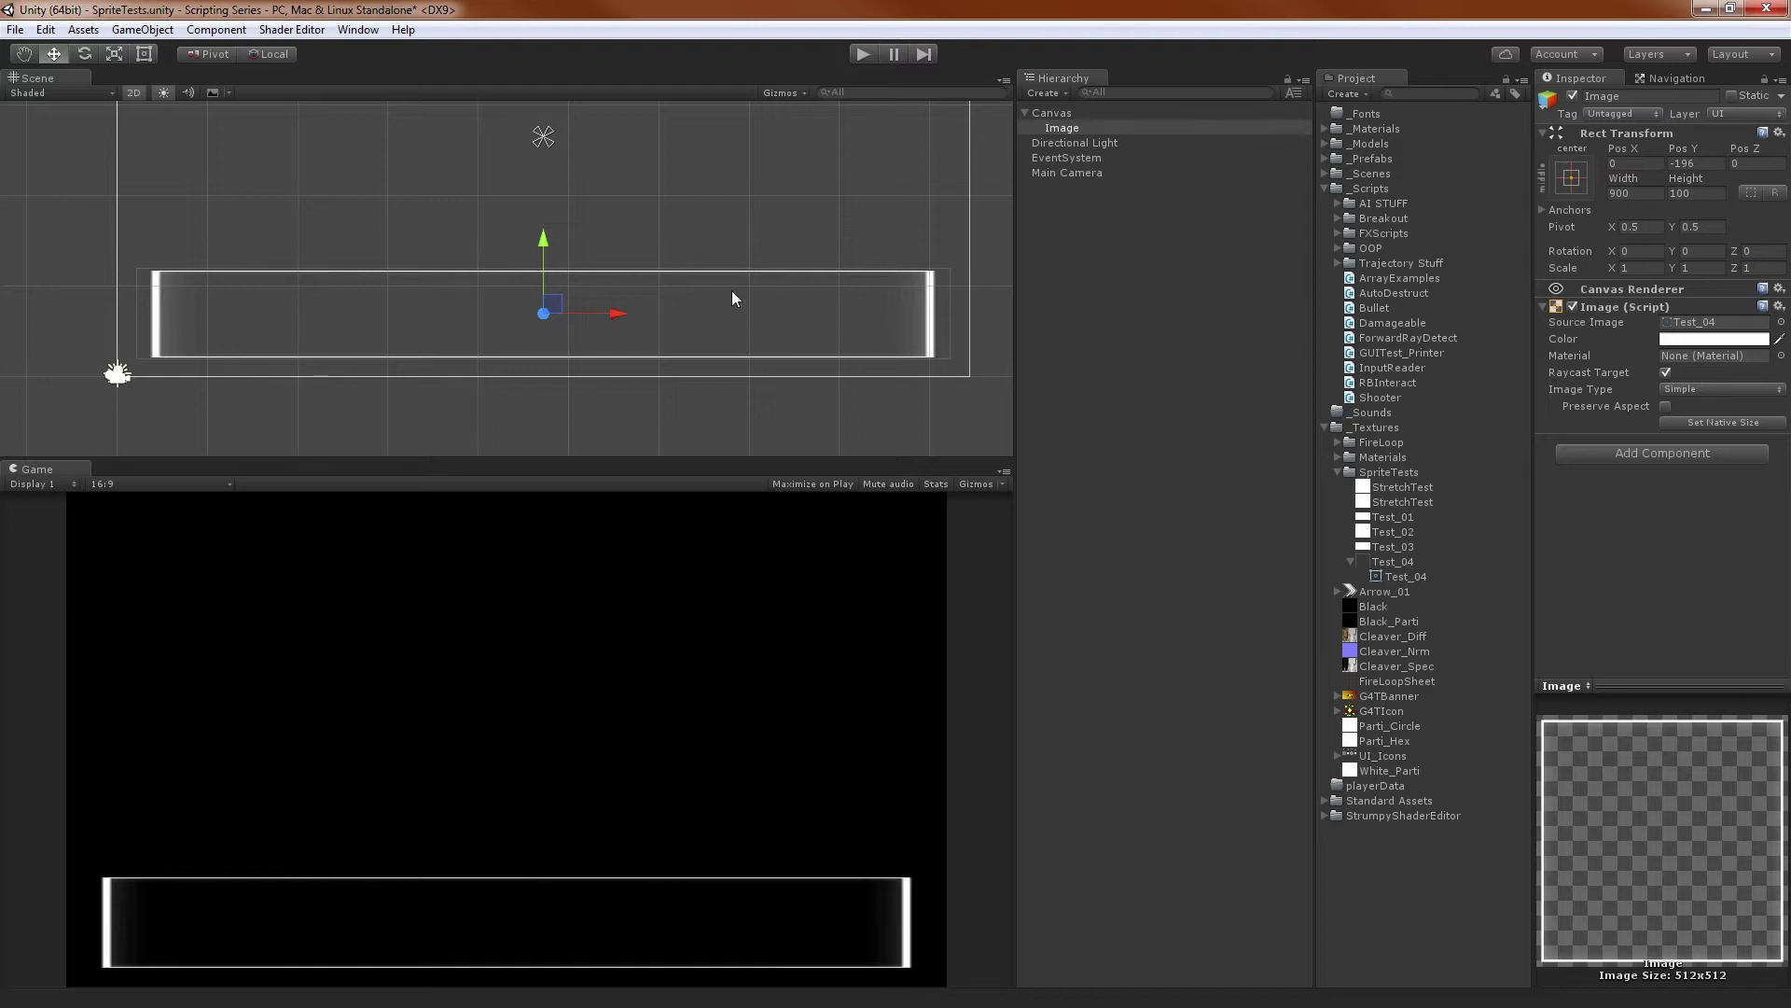
{"action": "scroll", "coordinate": [653, 294], "scroll_direction": "up", "scroll_amount": 10}
{"action": "middle_click_drag", "start_coordinate": [395, 229], "coordinate": [507, 204]}
{"action": "scroll", "coordinate": [467, 233], "scroll_direction": "up", "scroll_amount": 5}
{"action": "middle_click_drag", "start_coordinate": [102, 383], "coordinate": [425, 370]}
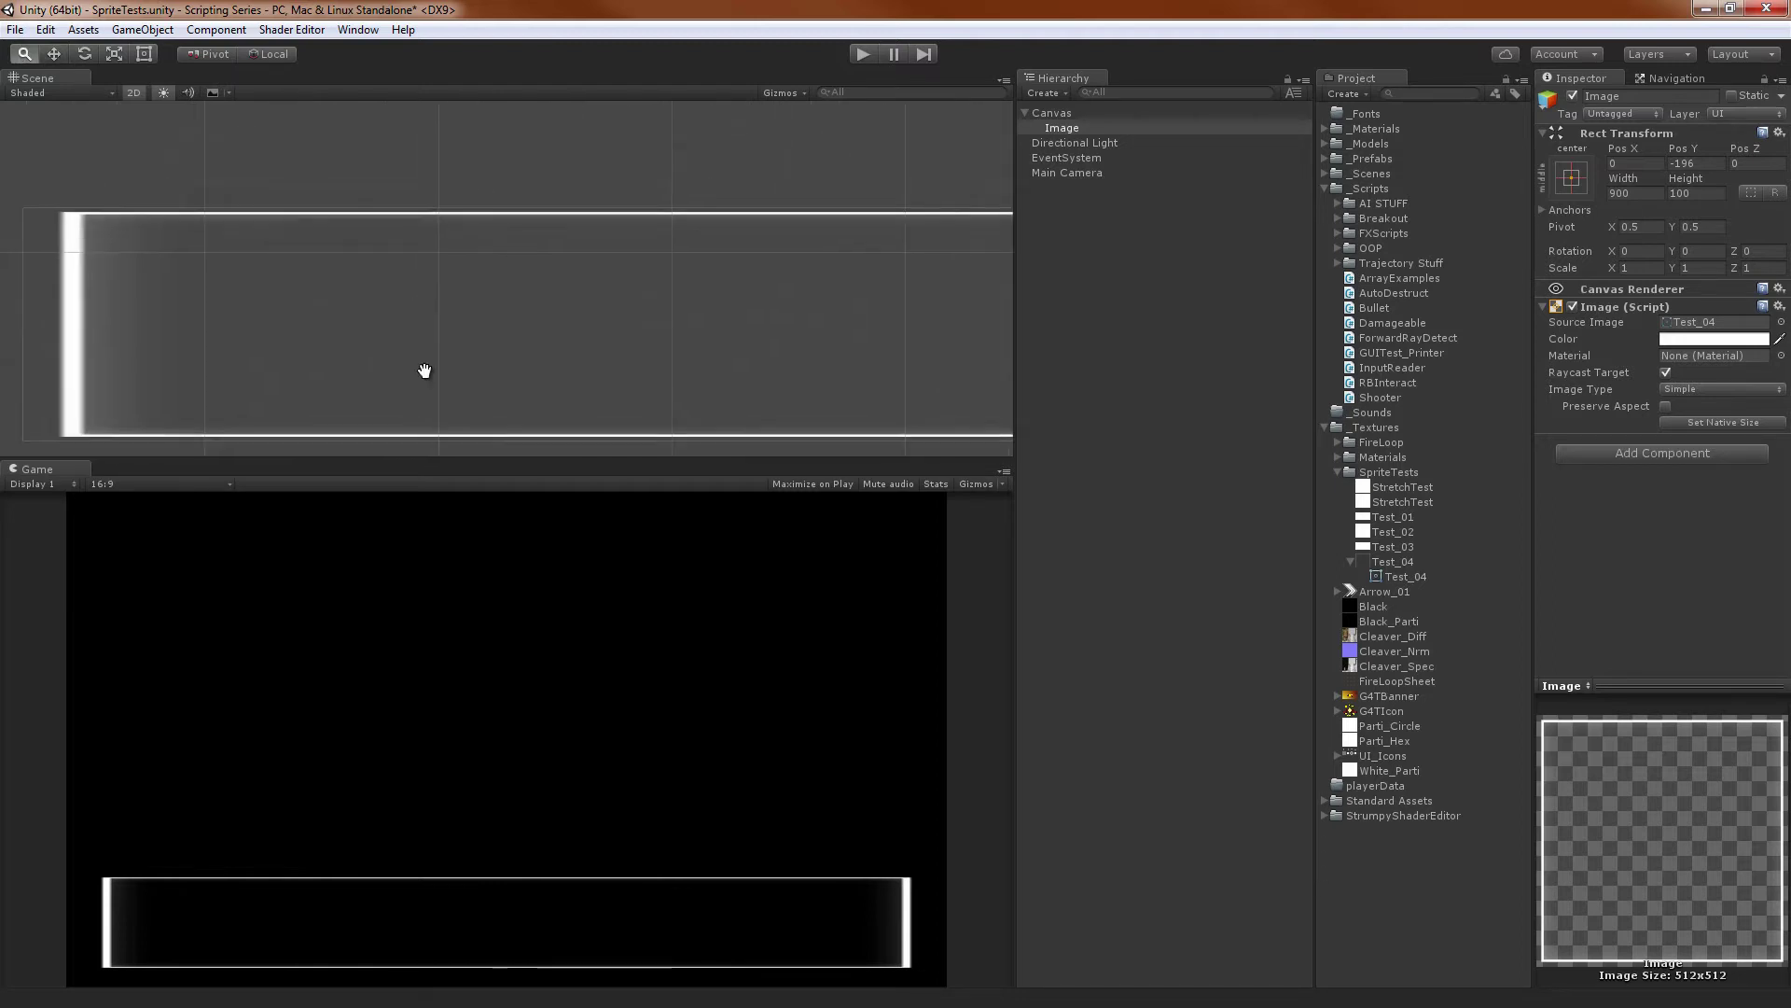
{"action": "scroll", "coordinate": [424, 370], "scroll_direction": "up", "scroll_amount": 5}
{"action": "middle_click_drag", "start_coordinate": [207, 322], "coordinate": [369, 334]}
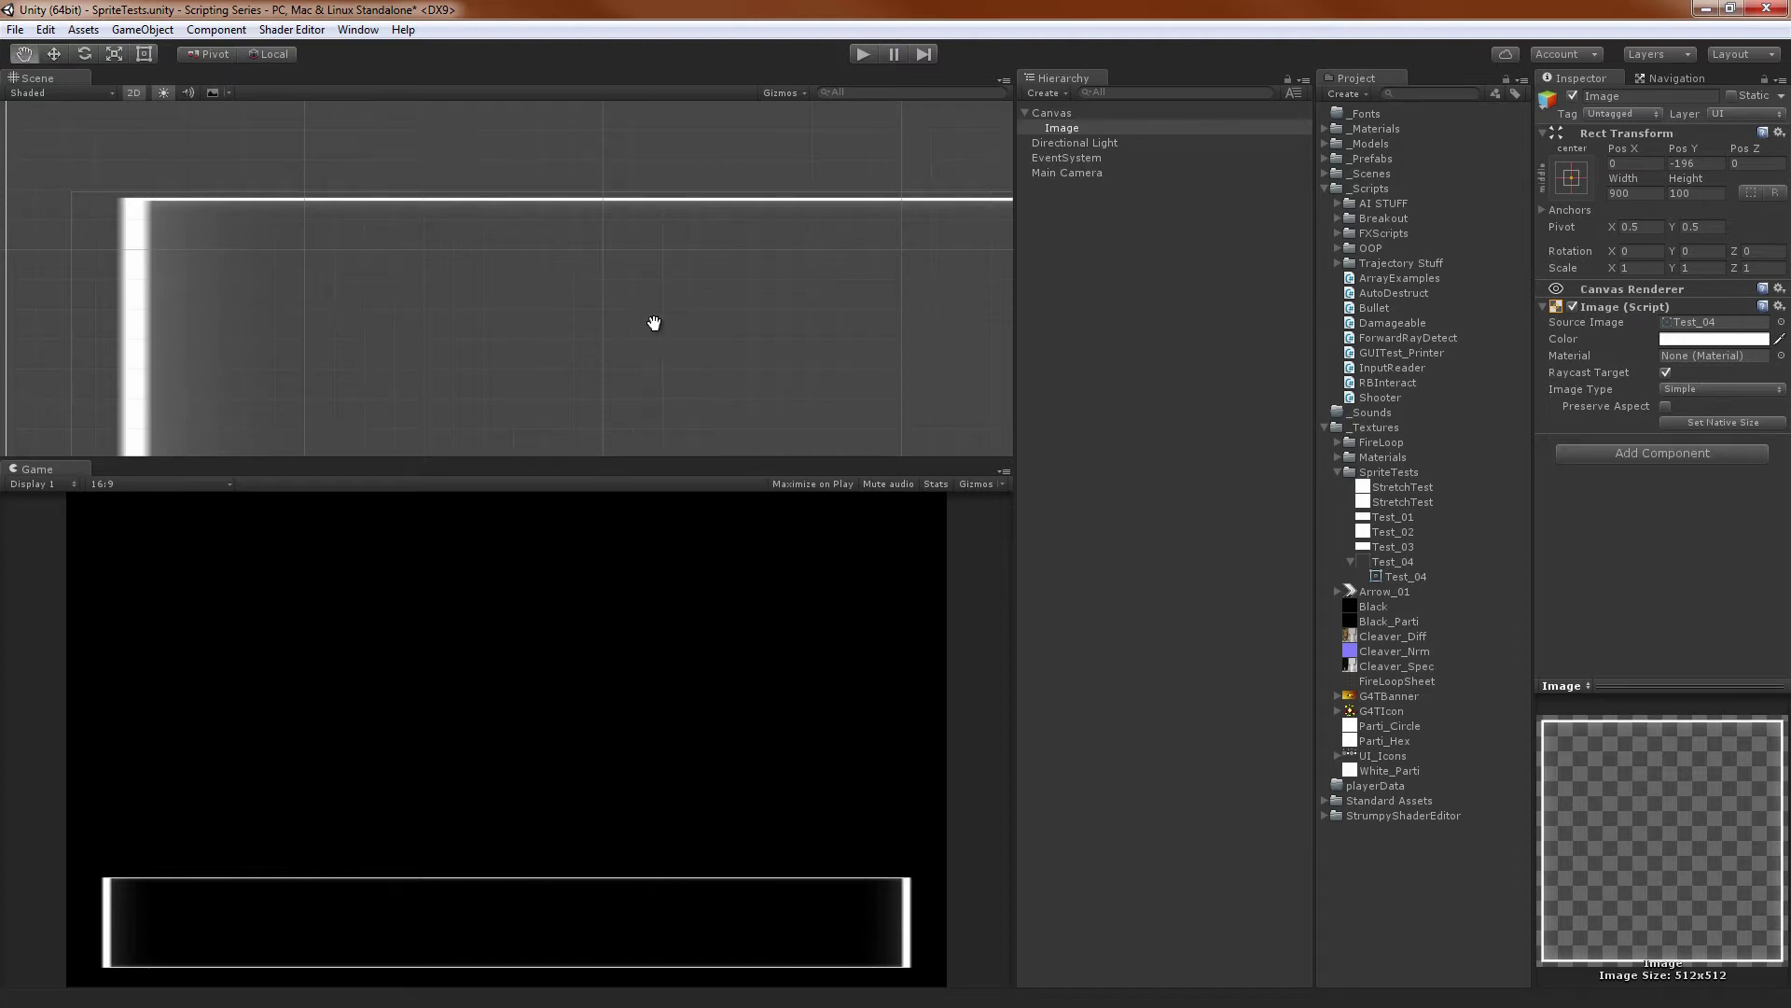
{"action": "middle_click_drag", "start_coordinate": [652, 320], "coordinate": [740, 334]}
{"action": "scroll", "coordinate": [764, 327], "scroll_direction": "down", "scroll_amount": 8}
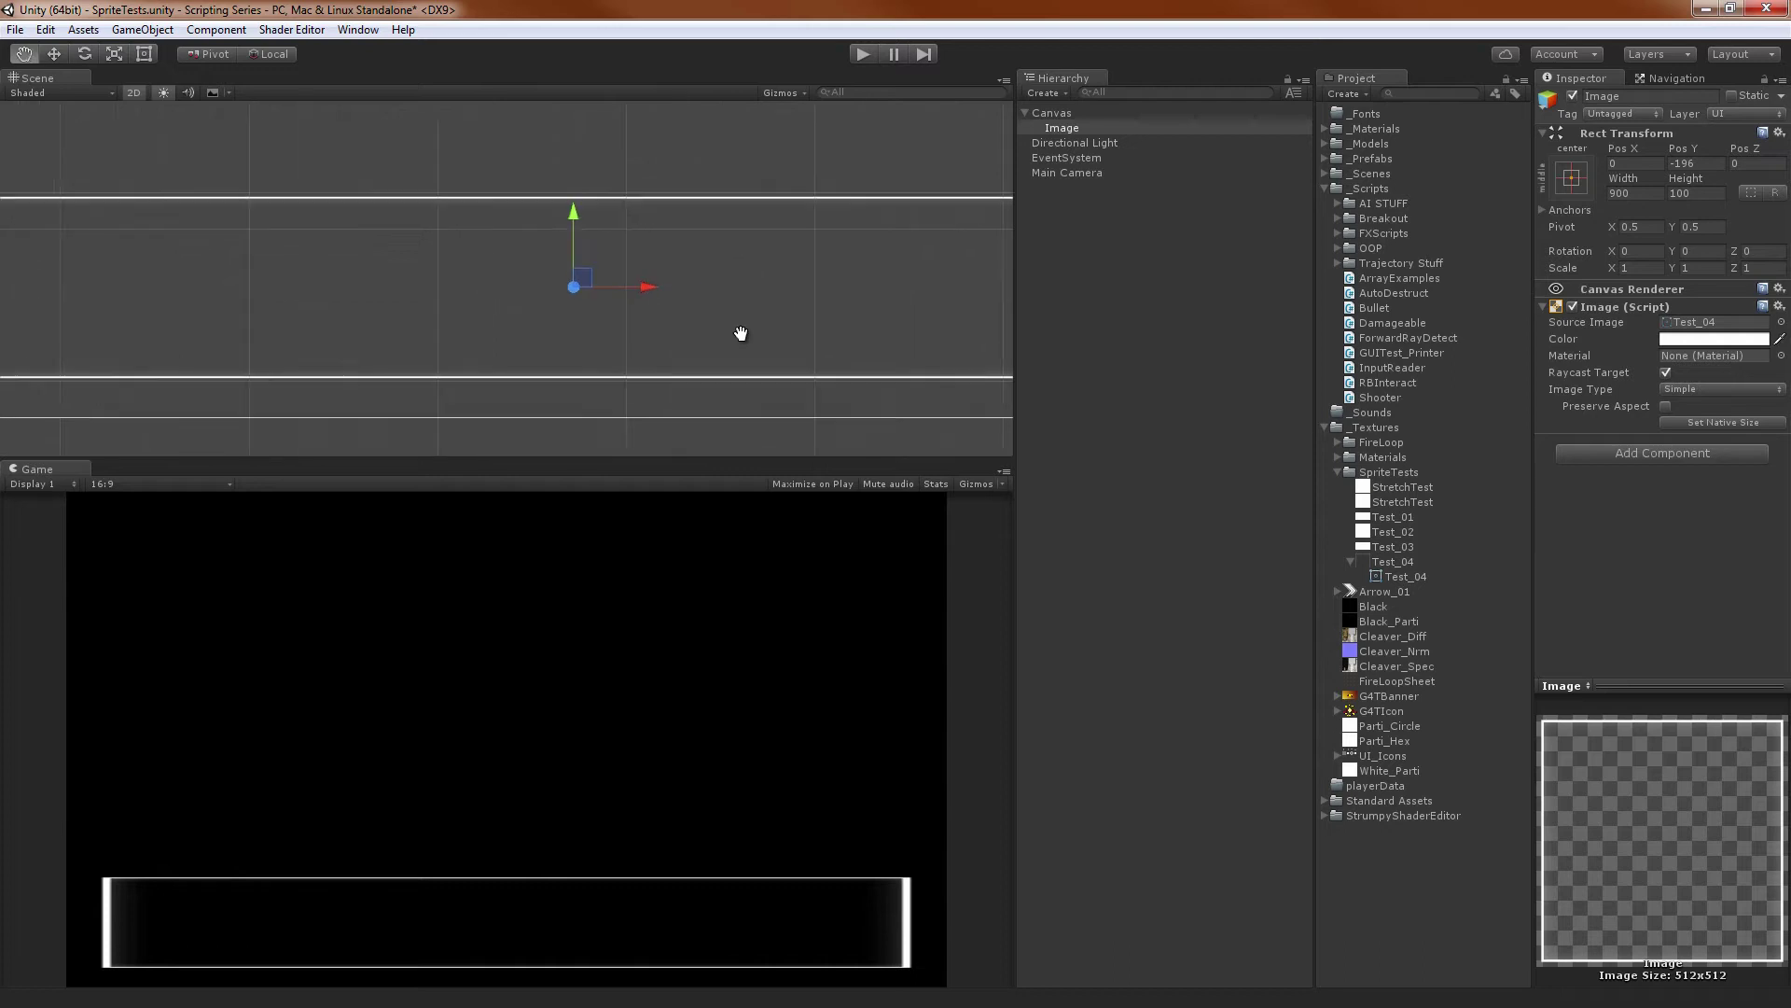
{"action": "middle_click_drag", "start_coordinate": [913, 259], "coordinate": [513, 284]}
{"action": "scroll", "coordinate": [513, 284], "scroll_direction": "down", "scroll_amount": 1}
{"action": "middle_click_drag", "start_coordinate": [761, 219], "coordinate": [628, 216]}
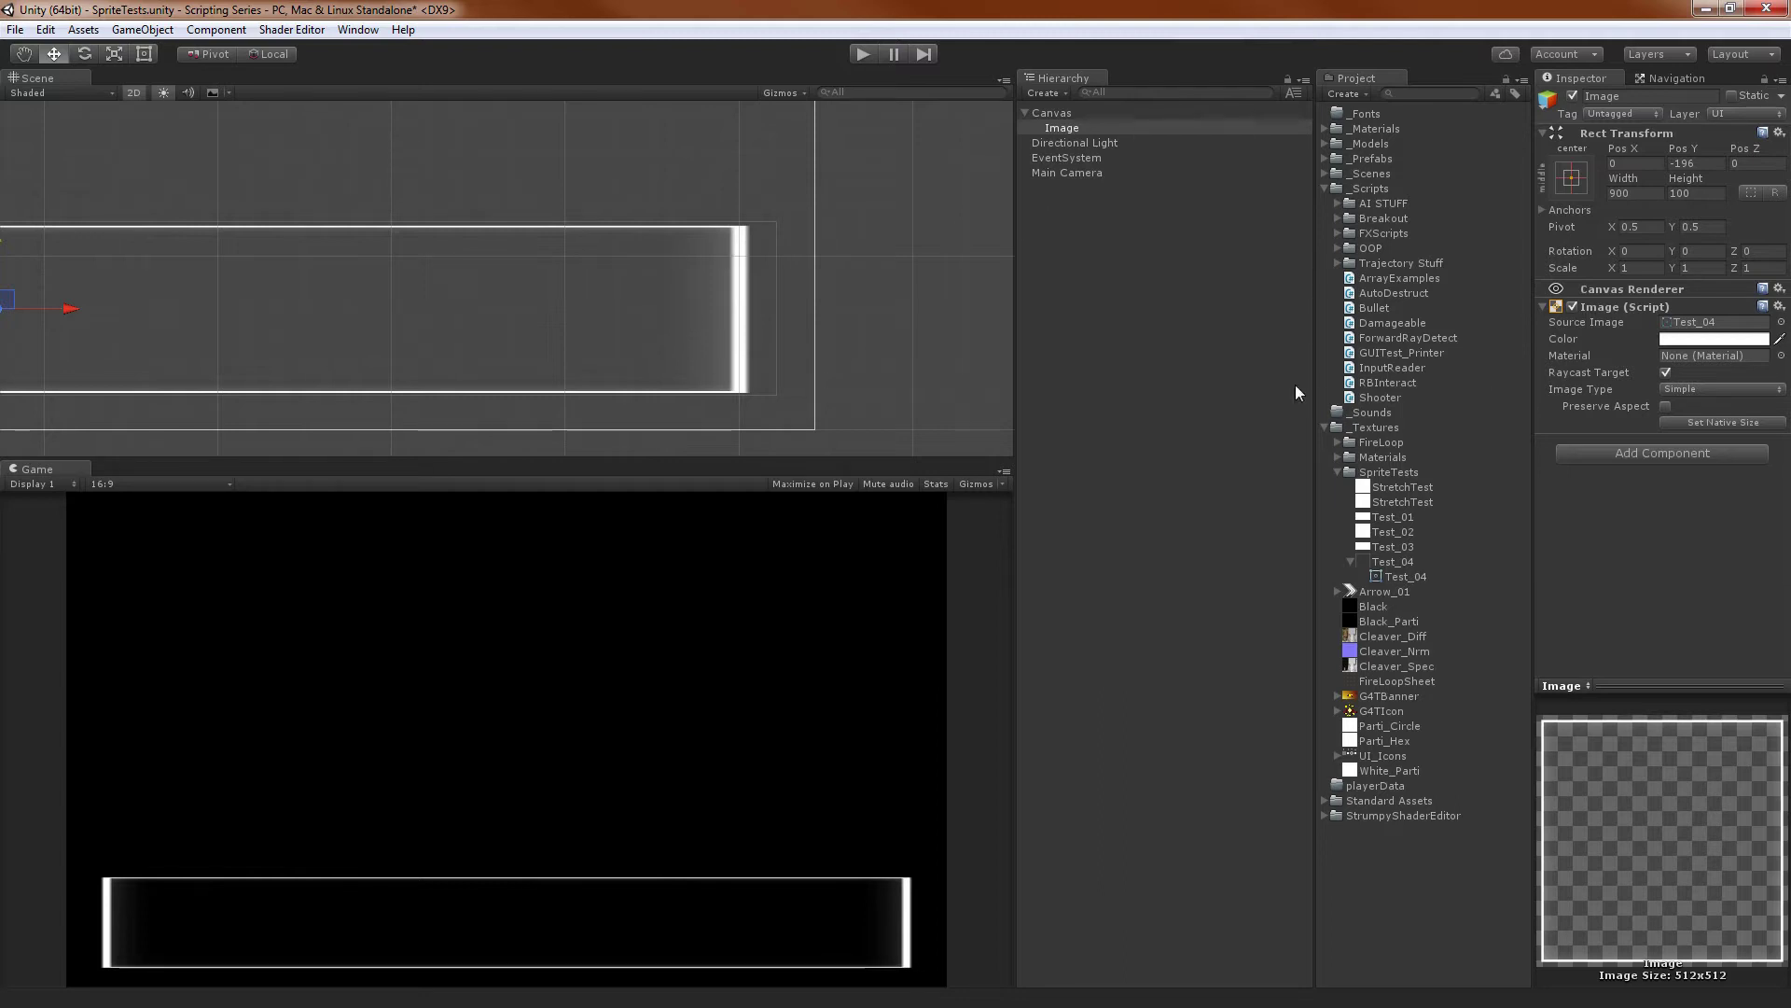
Open the Test_04 texture in the Sprite Editor and reposition the editor window over the Scene and Game views
{"action": "left_click", "coordinate": [1404, 562]}
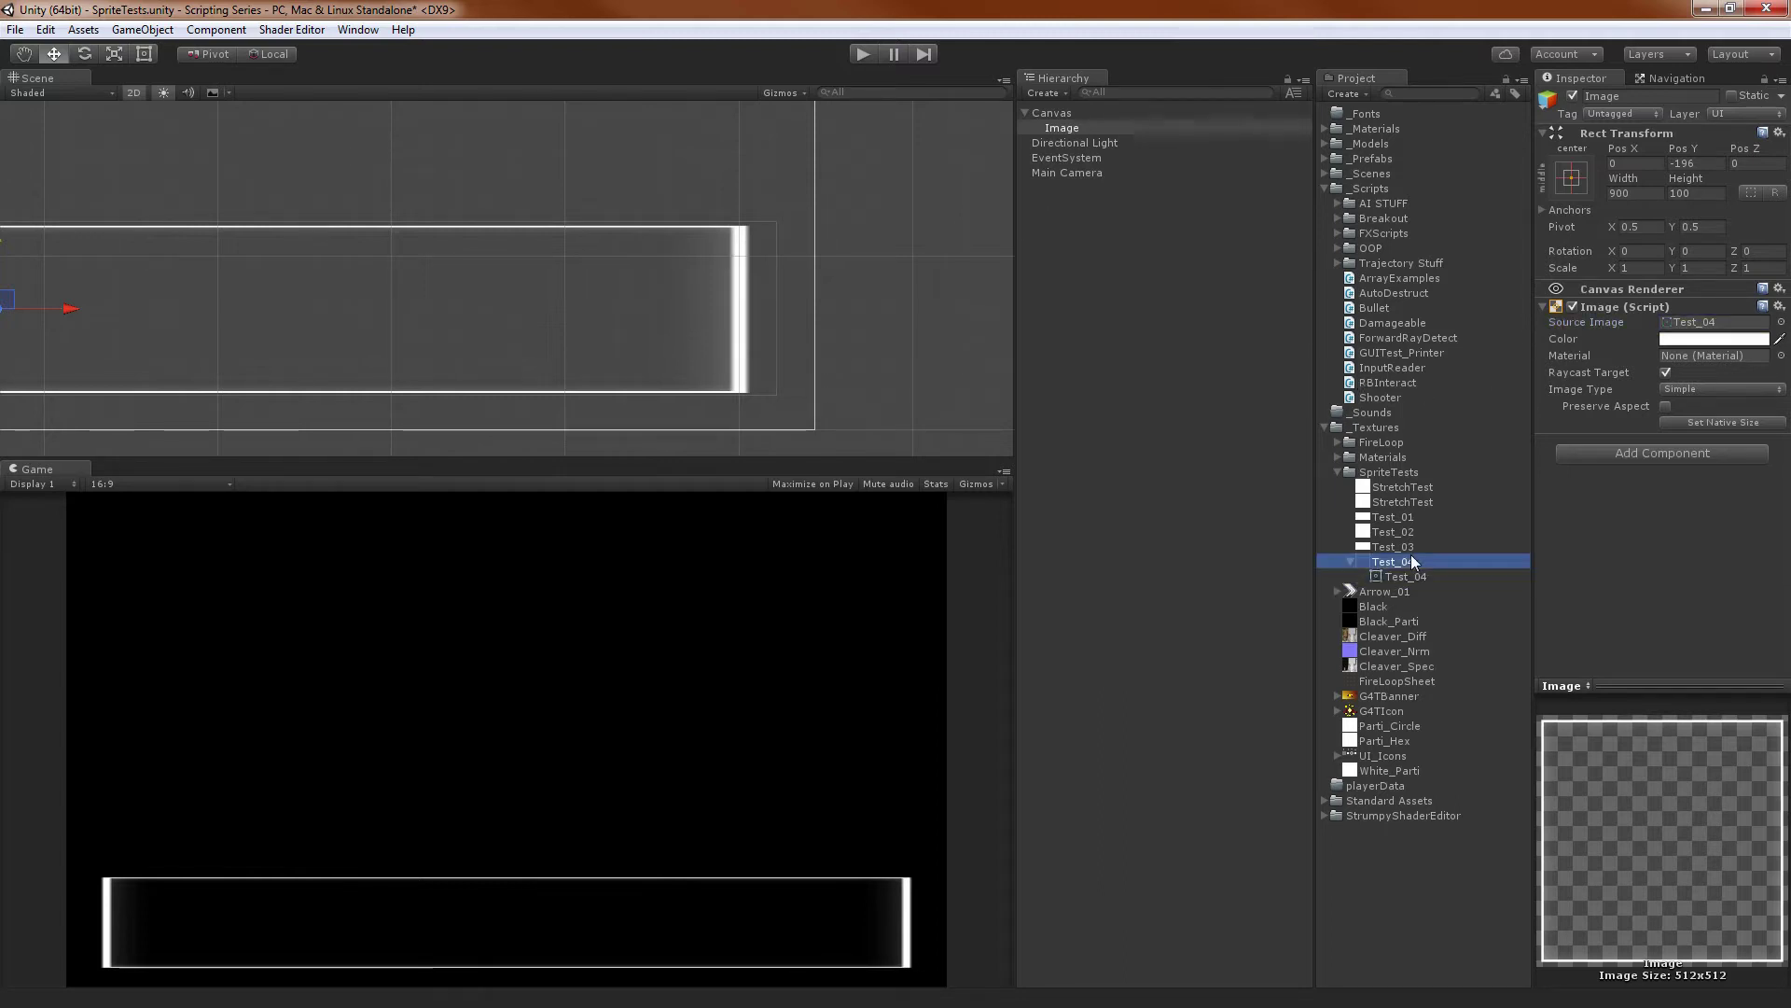
{"action": "left_click", "coordinate": [1392, 575]}
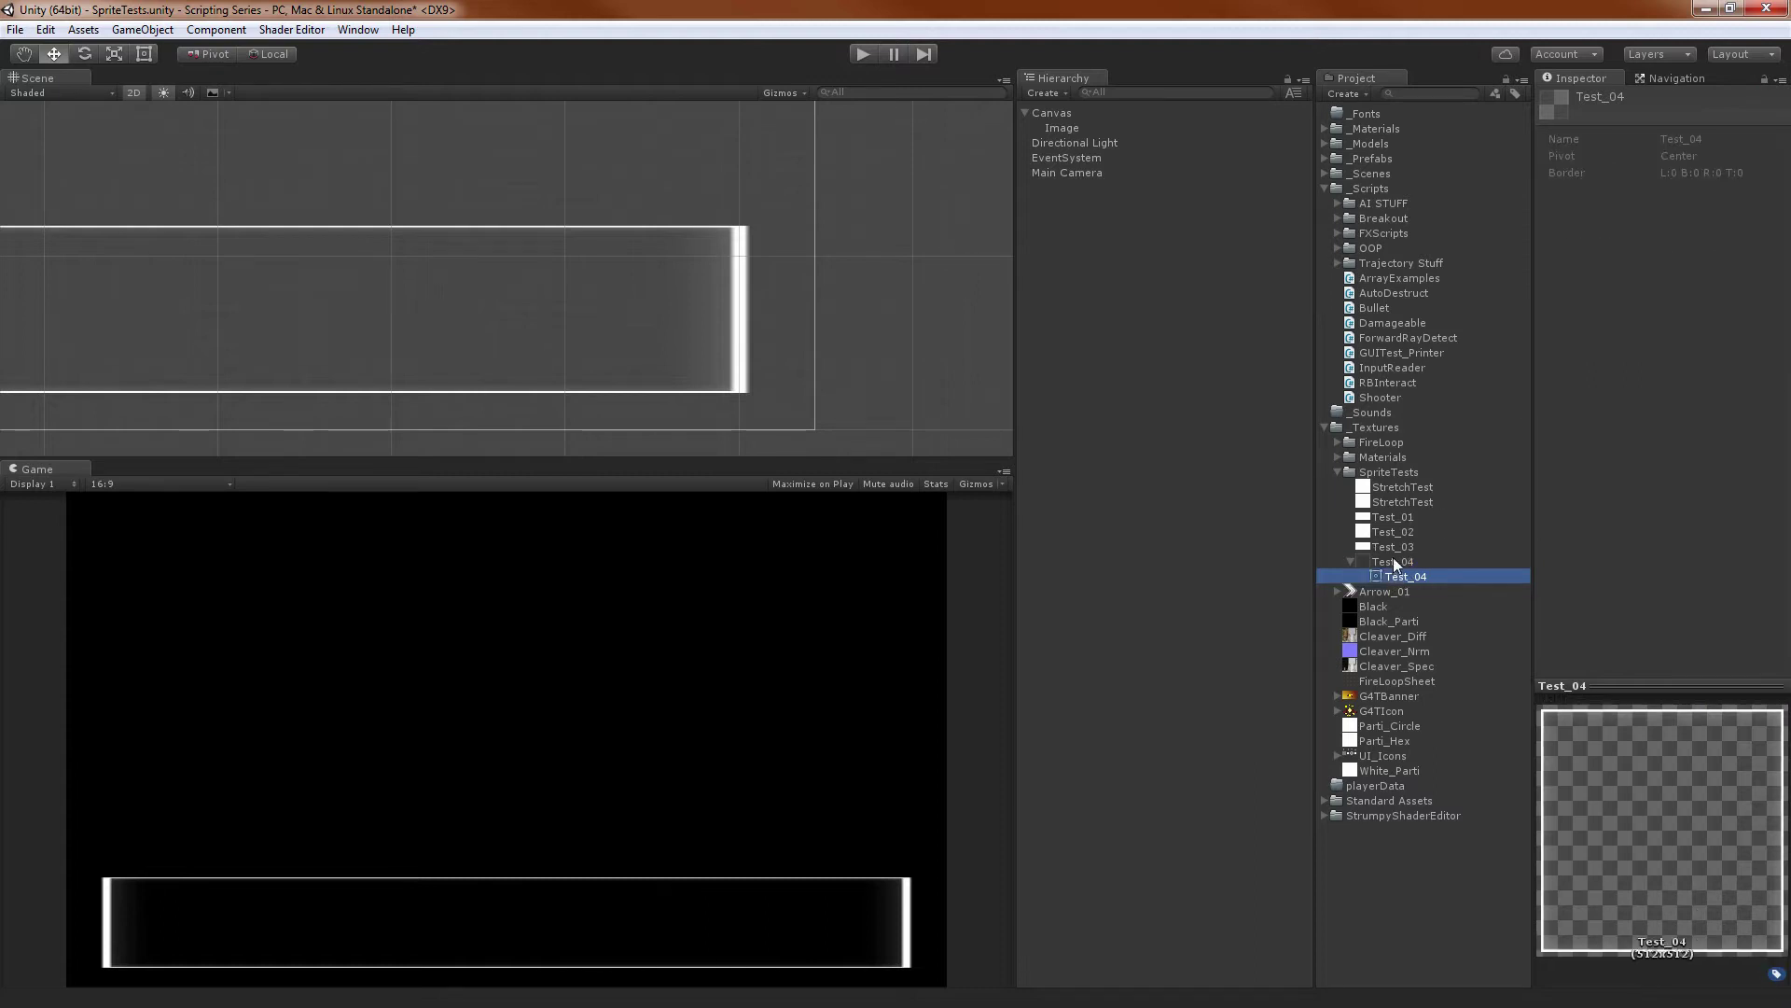
{"action": "left_click", "coordinate": [1387, 560]}
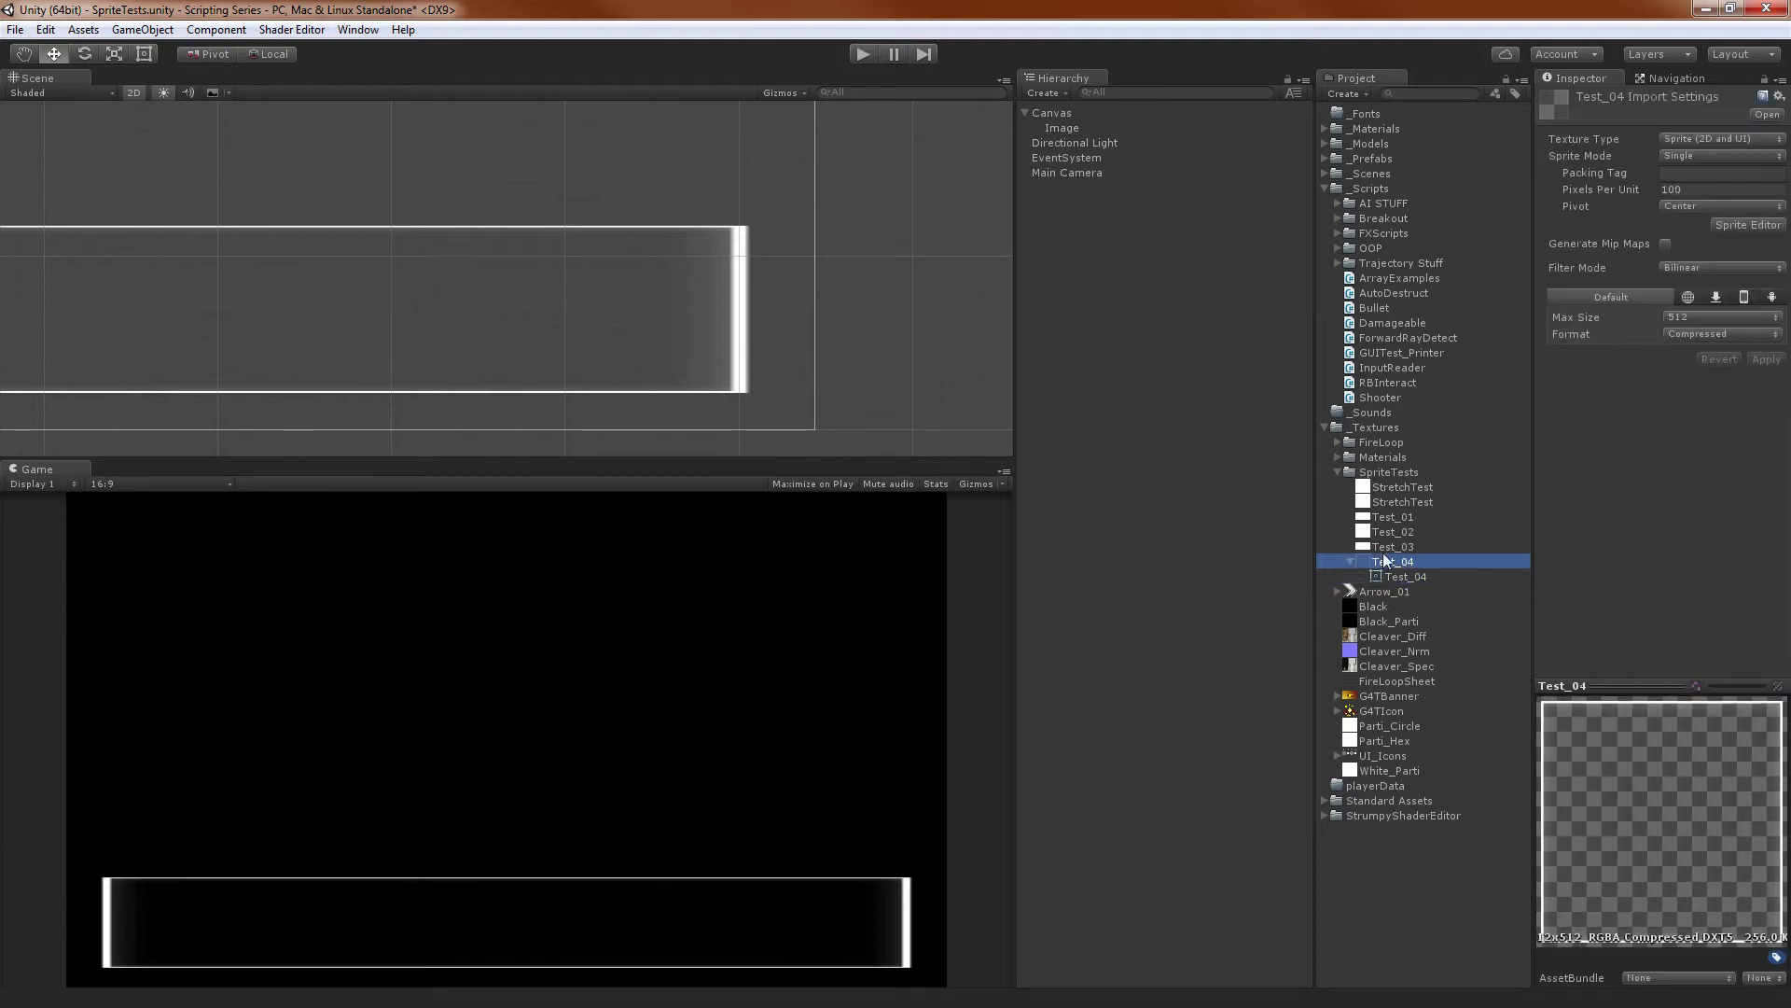
{"action": "left_click", "coordinate": [1737, 226]}
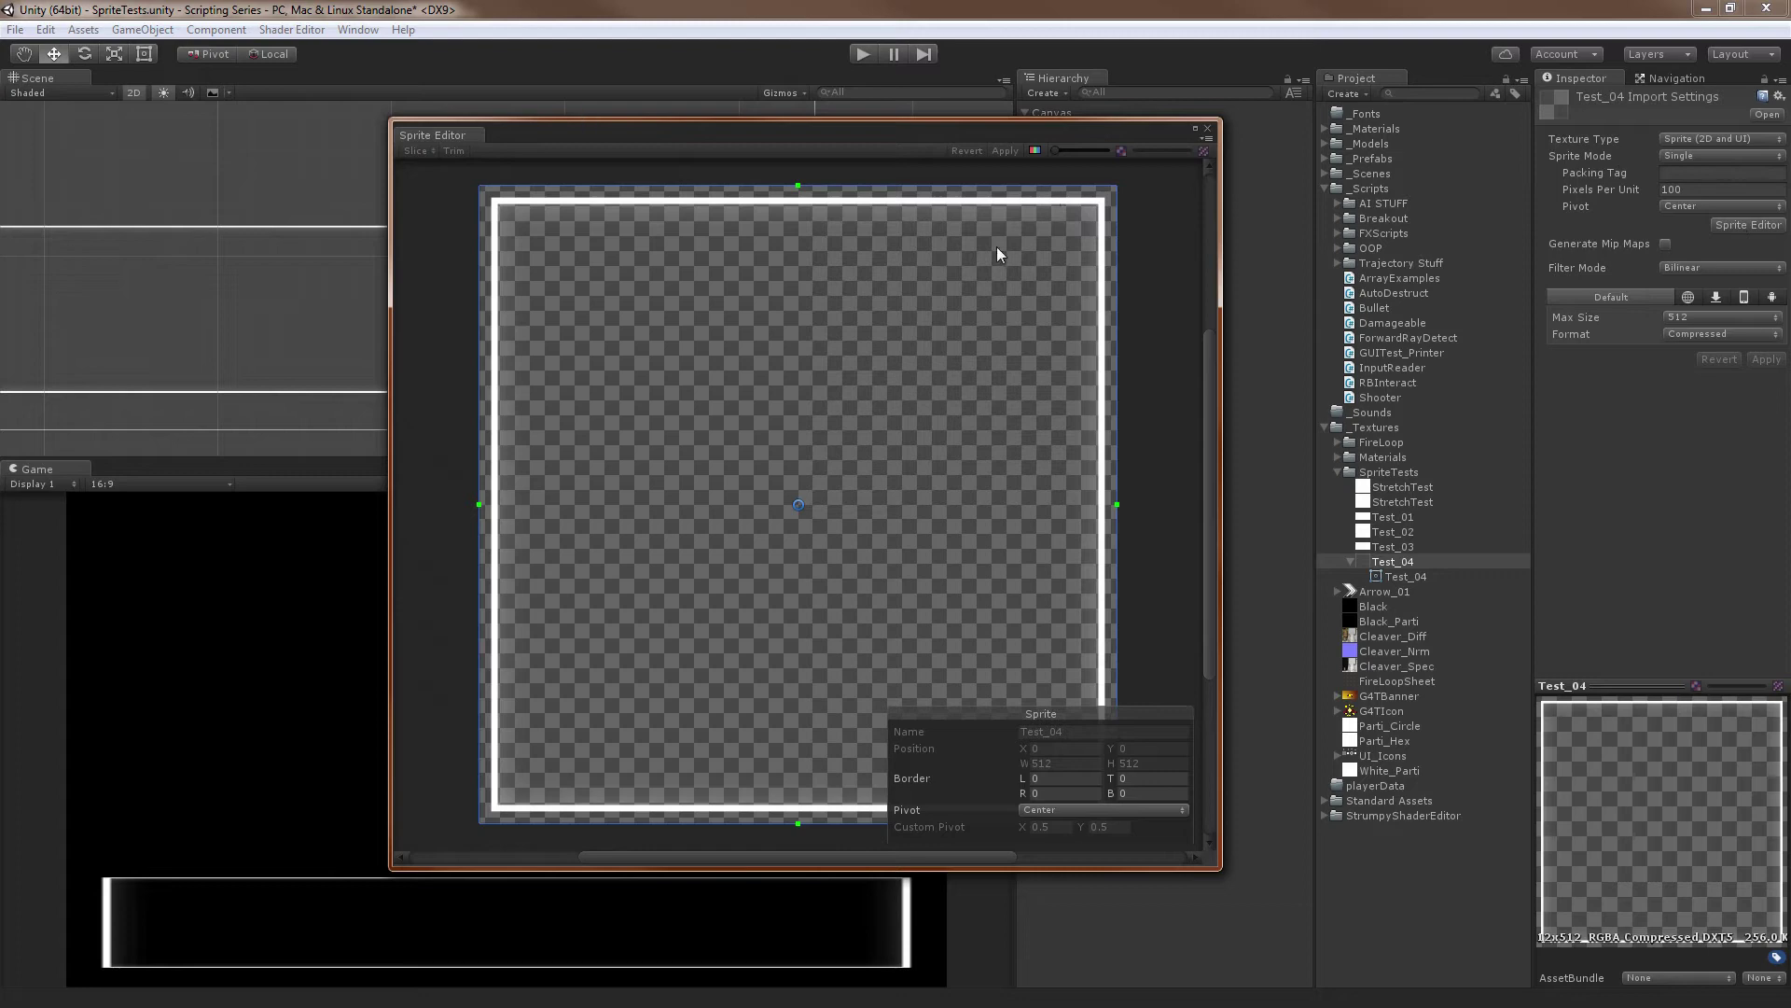
{"action": "left_click_drag", "start_coordinate": [822, 137], "coordinate": [703, 147]}
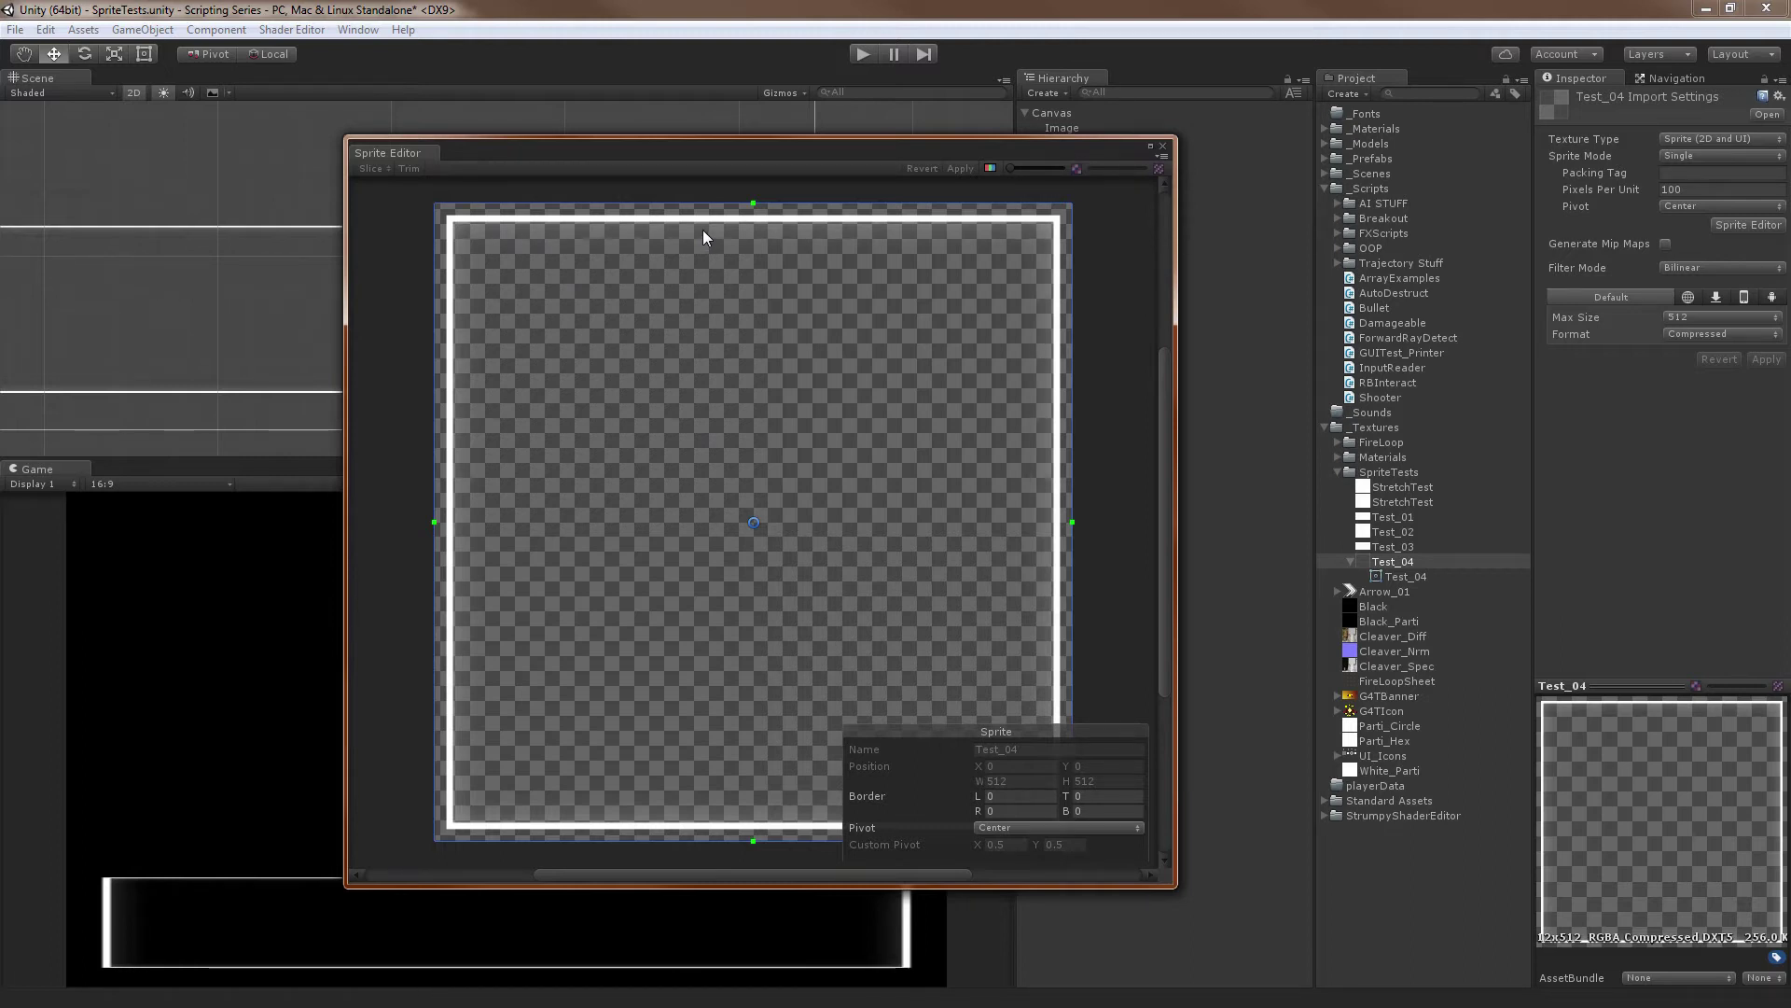
{"action": "left_click_drag", "start_coordinate": [724, 147], "coordinate": [647, 344]}
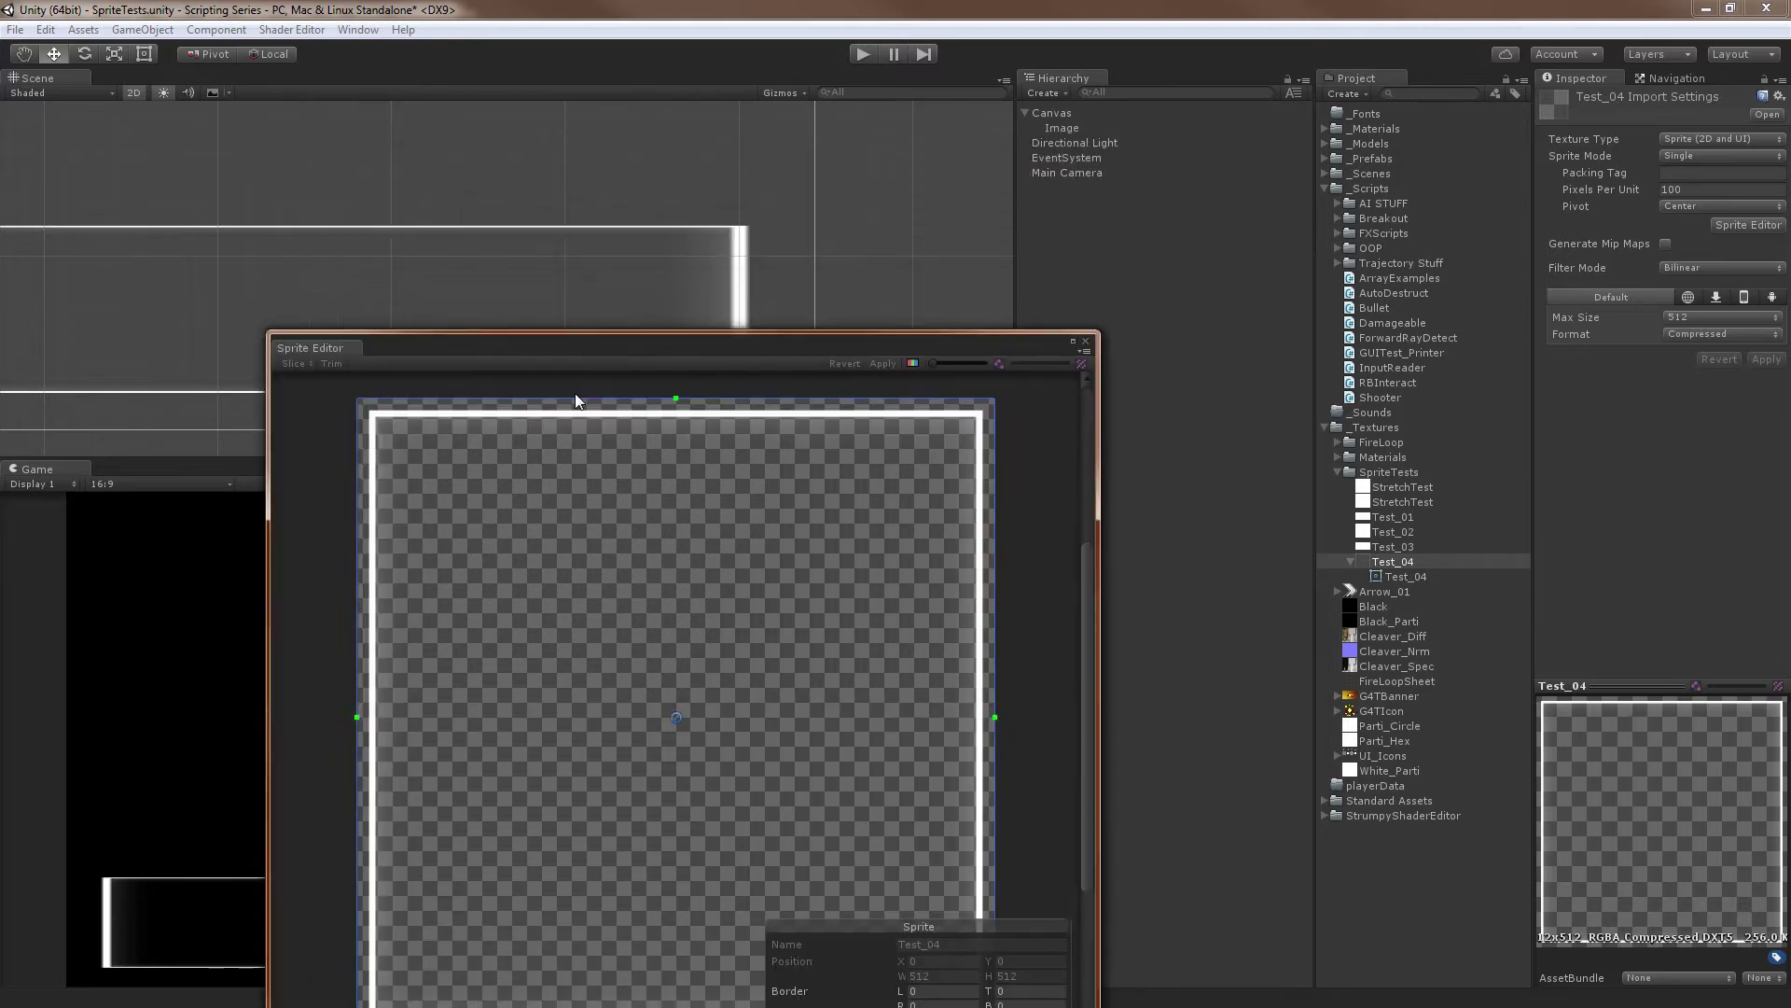
{"action": "left_click_drag", "start_coordinate": [575, 394], "coordinate": [651, 129]}
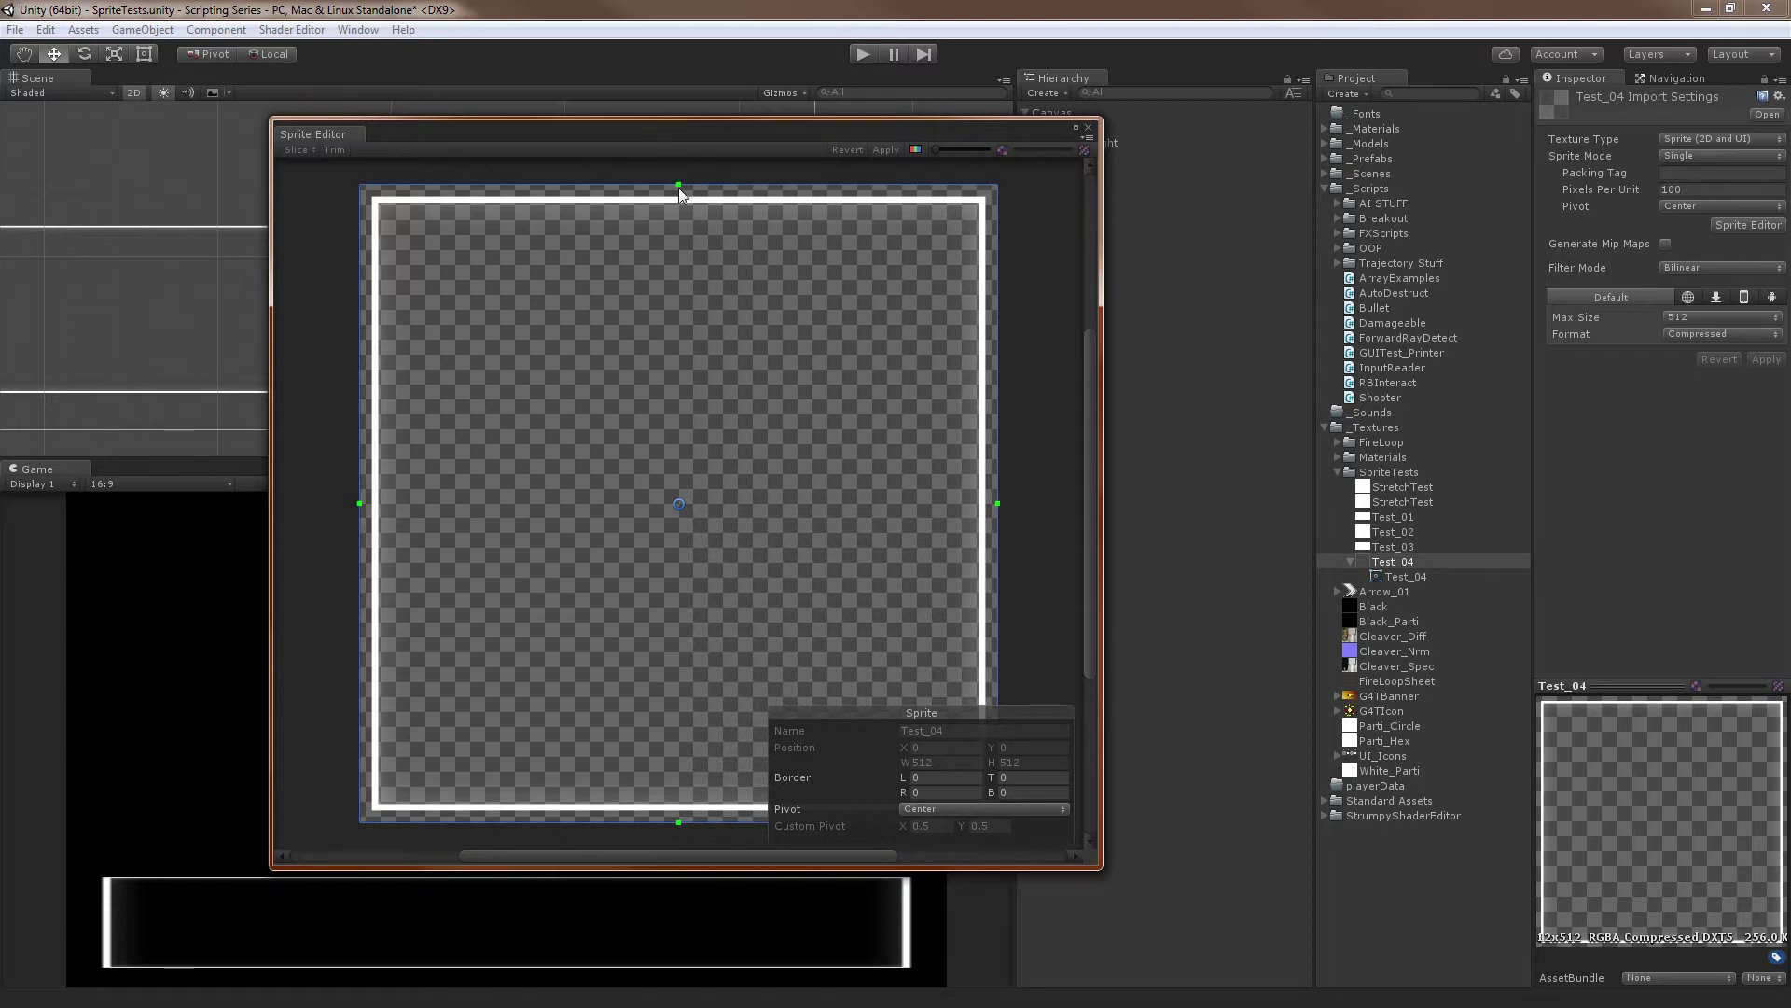
Try several offsets for the Test_04 sprite's top border guide, from about 27 up to about 41 pixels
{"action": "left_click_drag", "start_coordinate": [679, 184], "coordinate": [687, 217]}
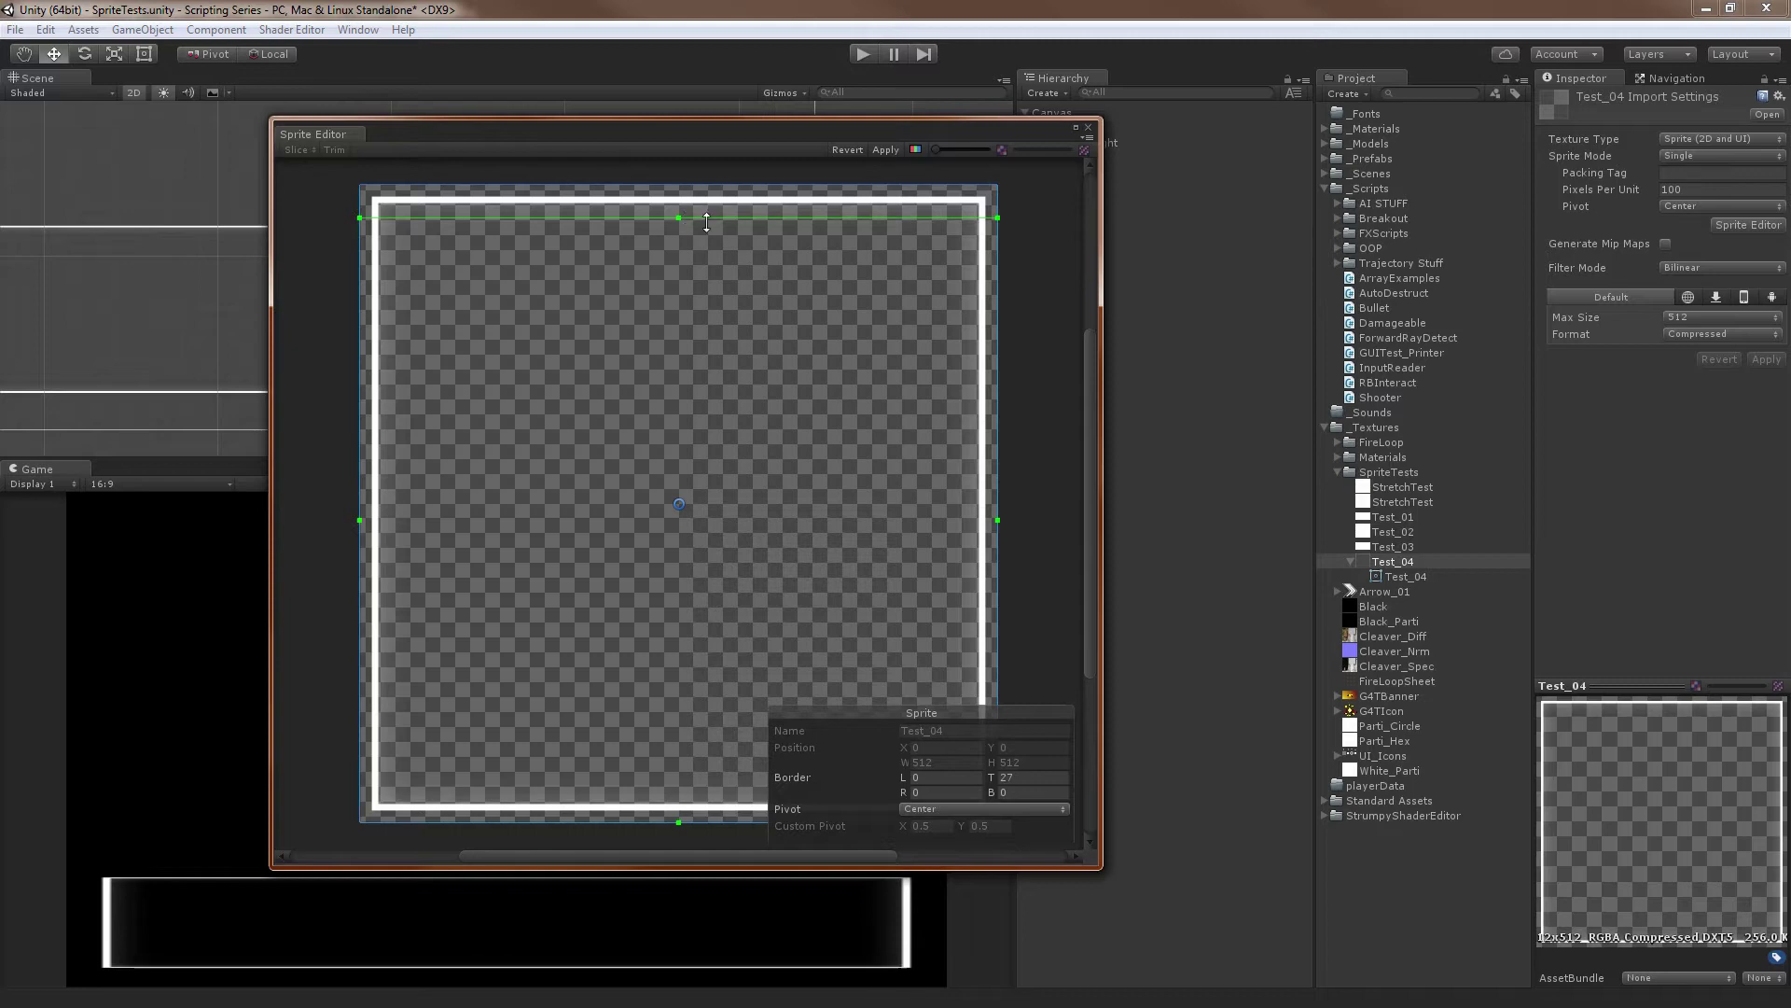
{"action": "left_click_drag", "start_coordinate": [678, 217], "coordinate": [679, 221]}
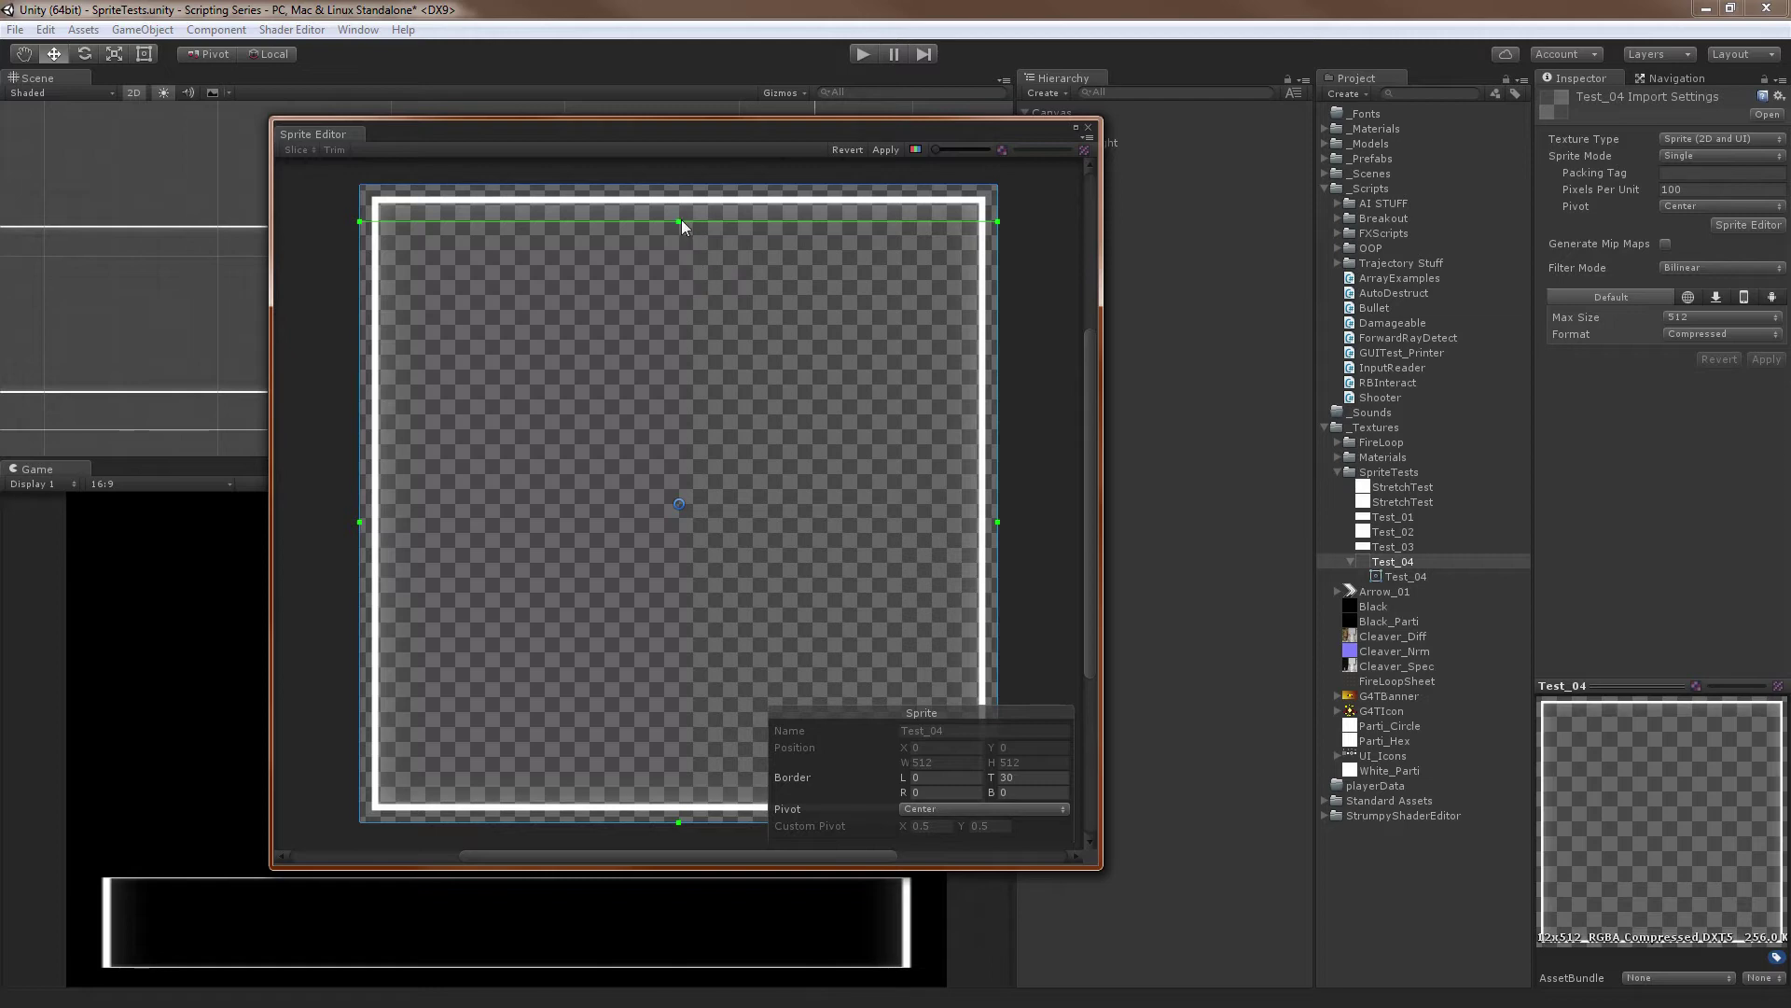
{"action": "left_click_drag", "start_coordinate": [680, 222], "coordinate": [679, 232]}
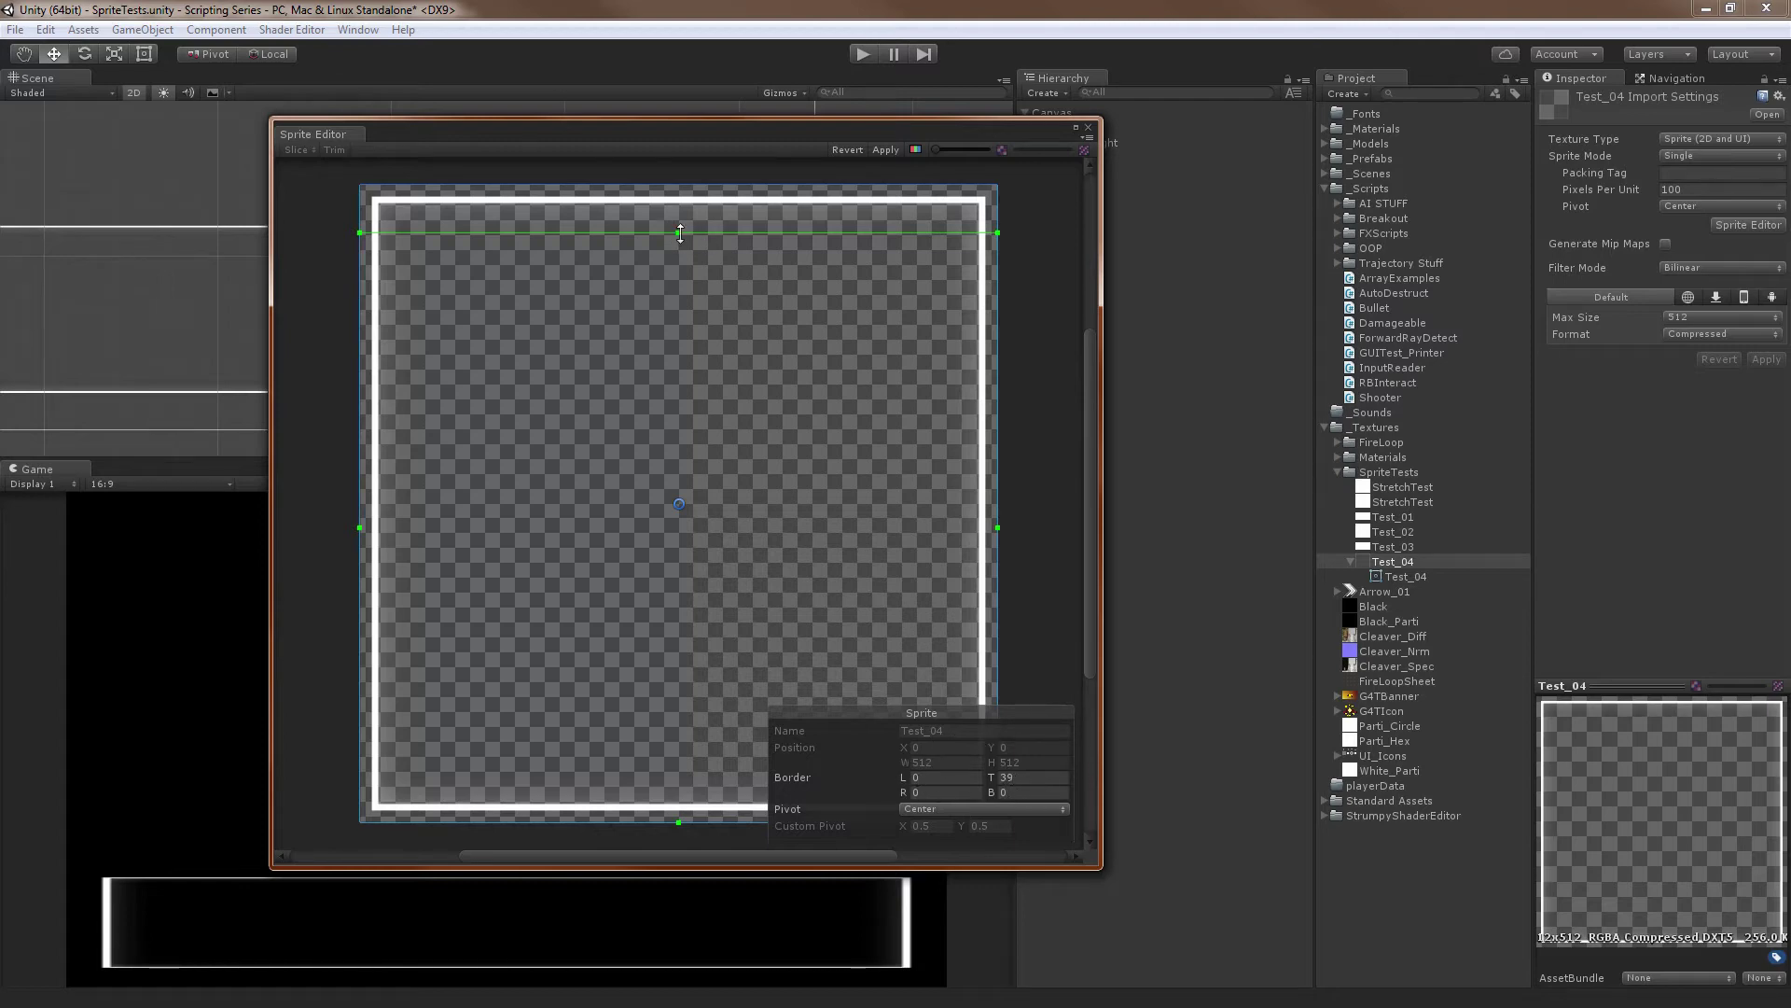
{"action": "left_click_drag", "start_coordinate": [679, 232], "coordinate": [686, 224]}
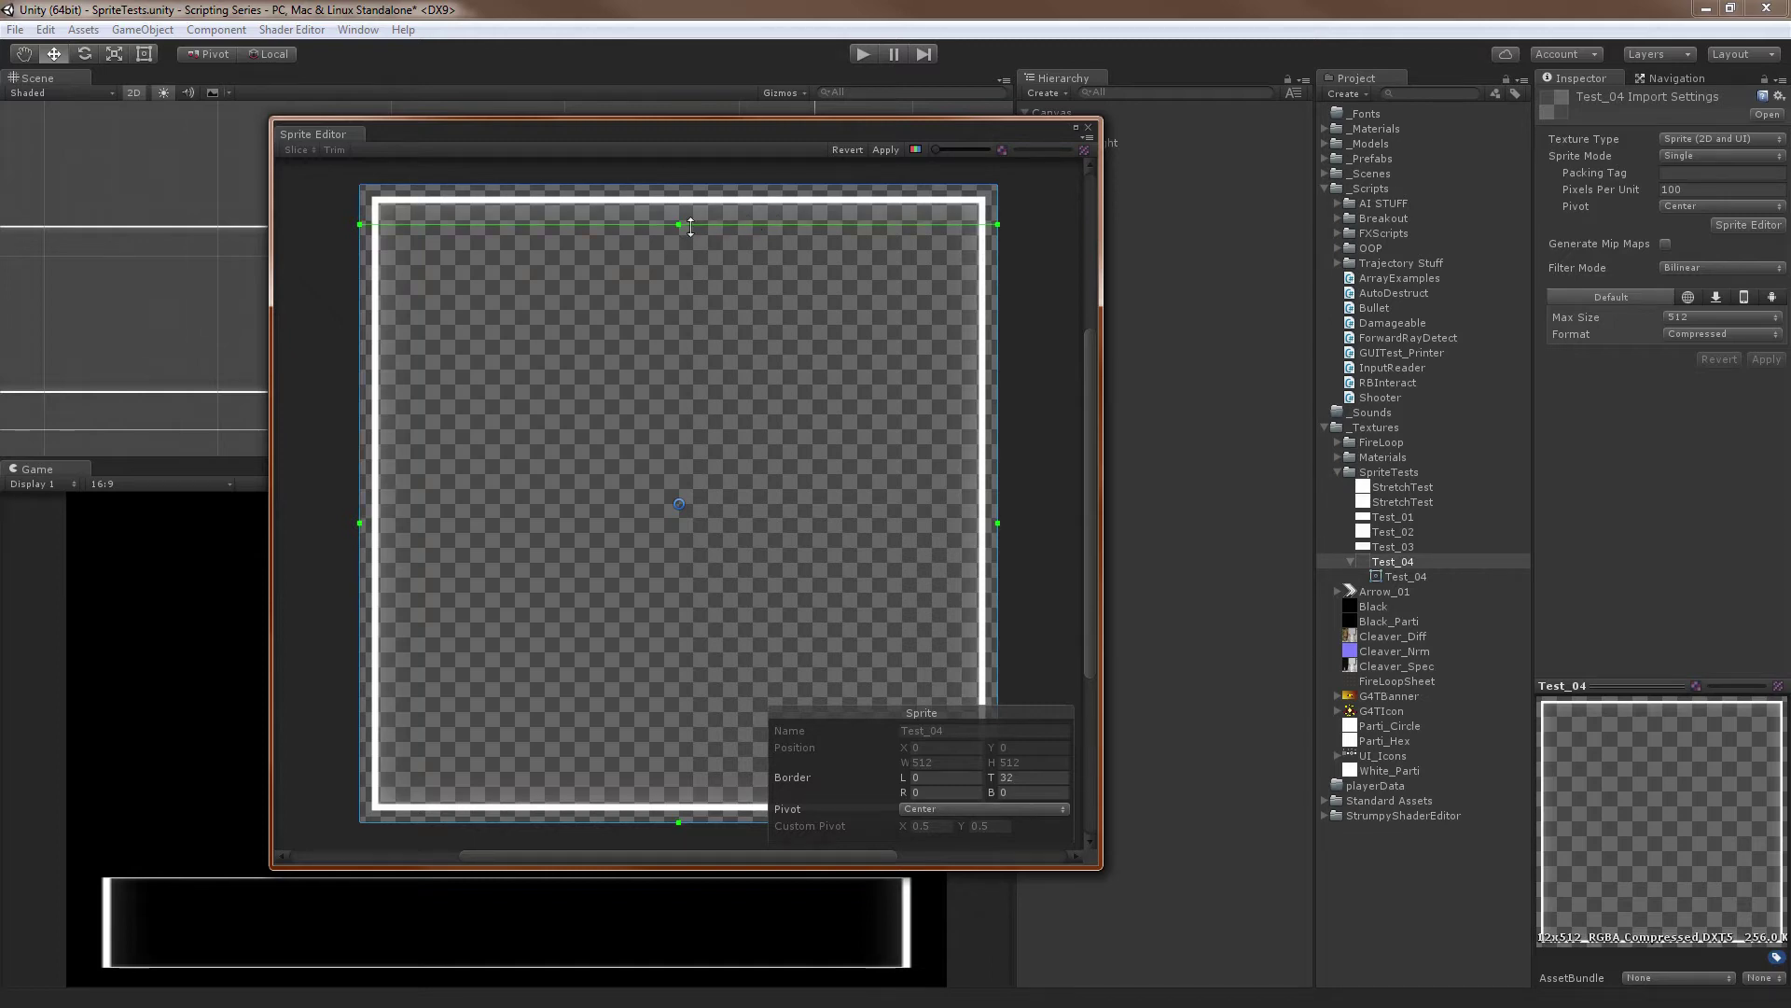
{"action": "left_click_drag", "start_coordinate": [680, 225], "coordinate": [682, 235]}
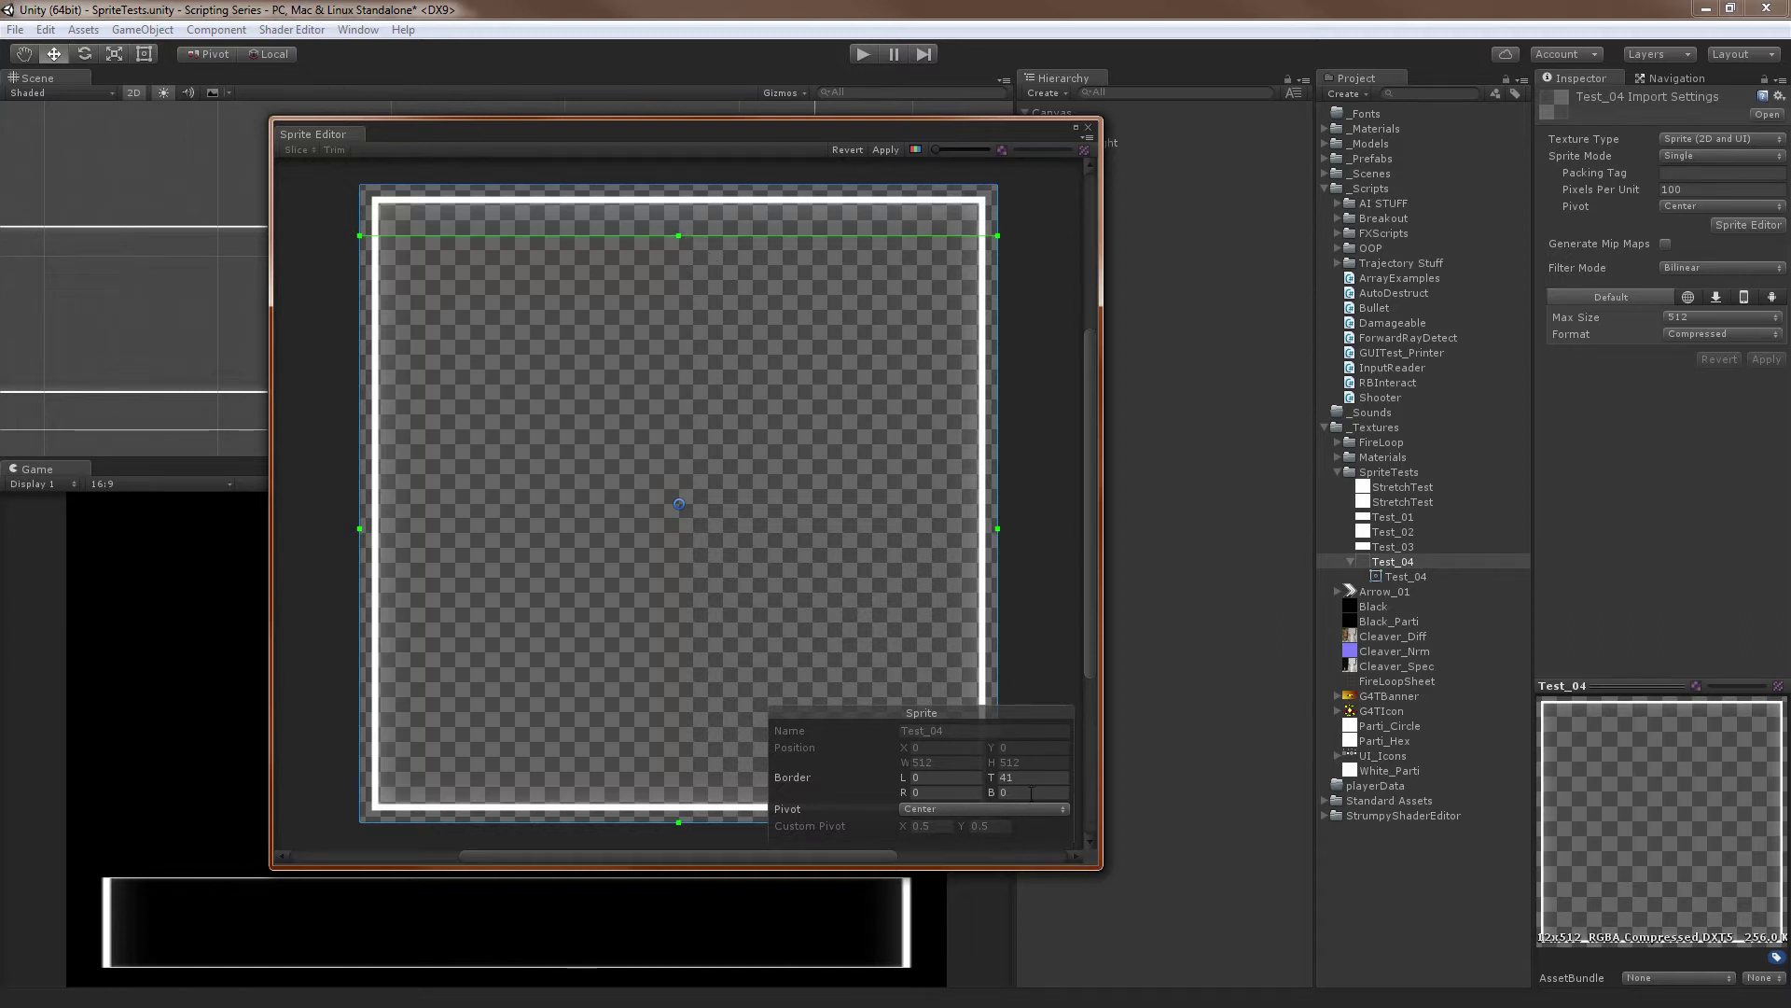
Set the Test_04 sprite's top, left, right and bottom borders to 40 and apply the changes
{"action": "left_click", "coordinate": [1030, 779]}
{"action": "type", "text": "40"}
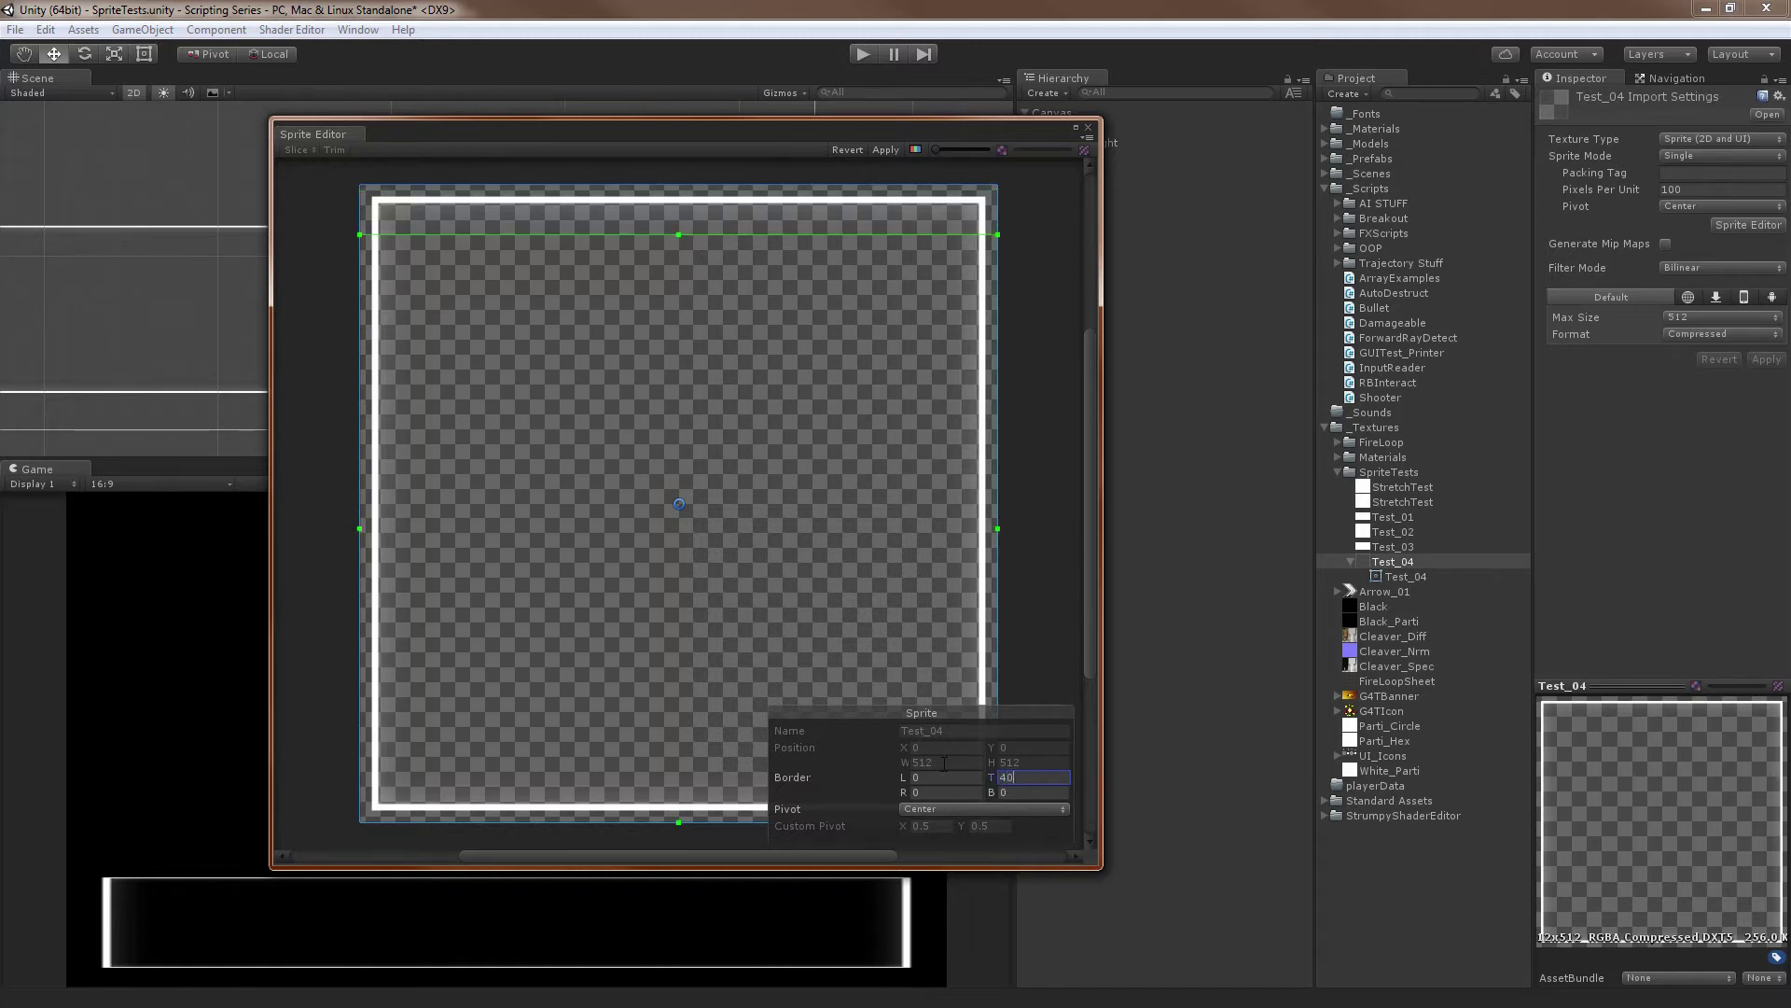
{"action": "left_click", "coordinate": [905, 778]}
{"action": "type", "text": "40"}
{"action": "key", "text": "Tab"}
{"action": "key", "text": "Tab"}
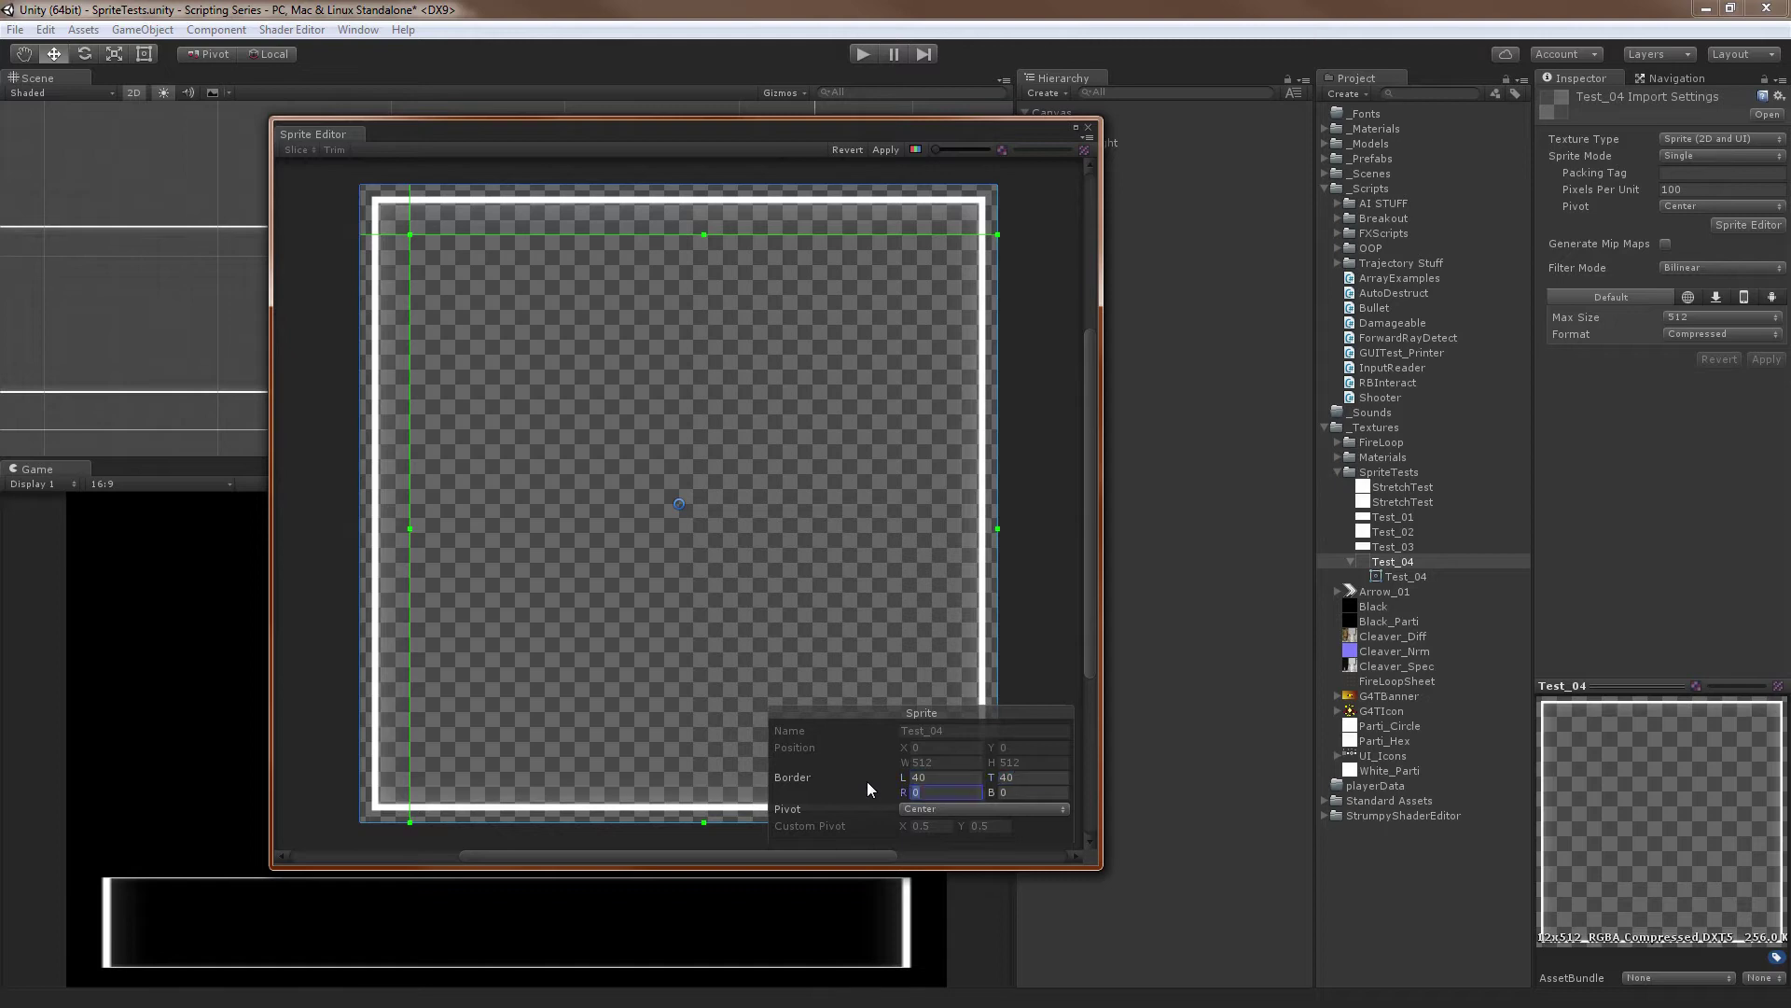
{"action": "type", "text": "40"}
{"action": "key", "text": "Tab"}
{"action": "type", "text": "40"}
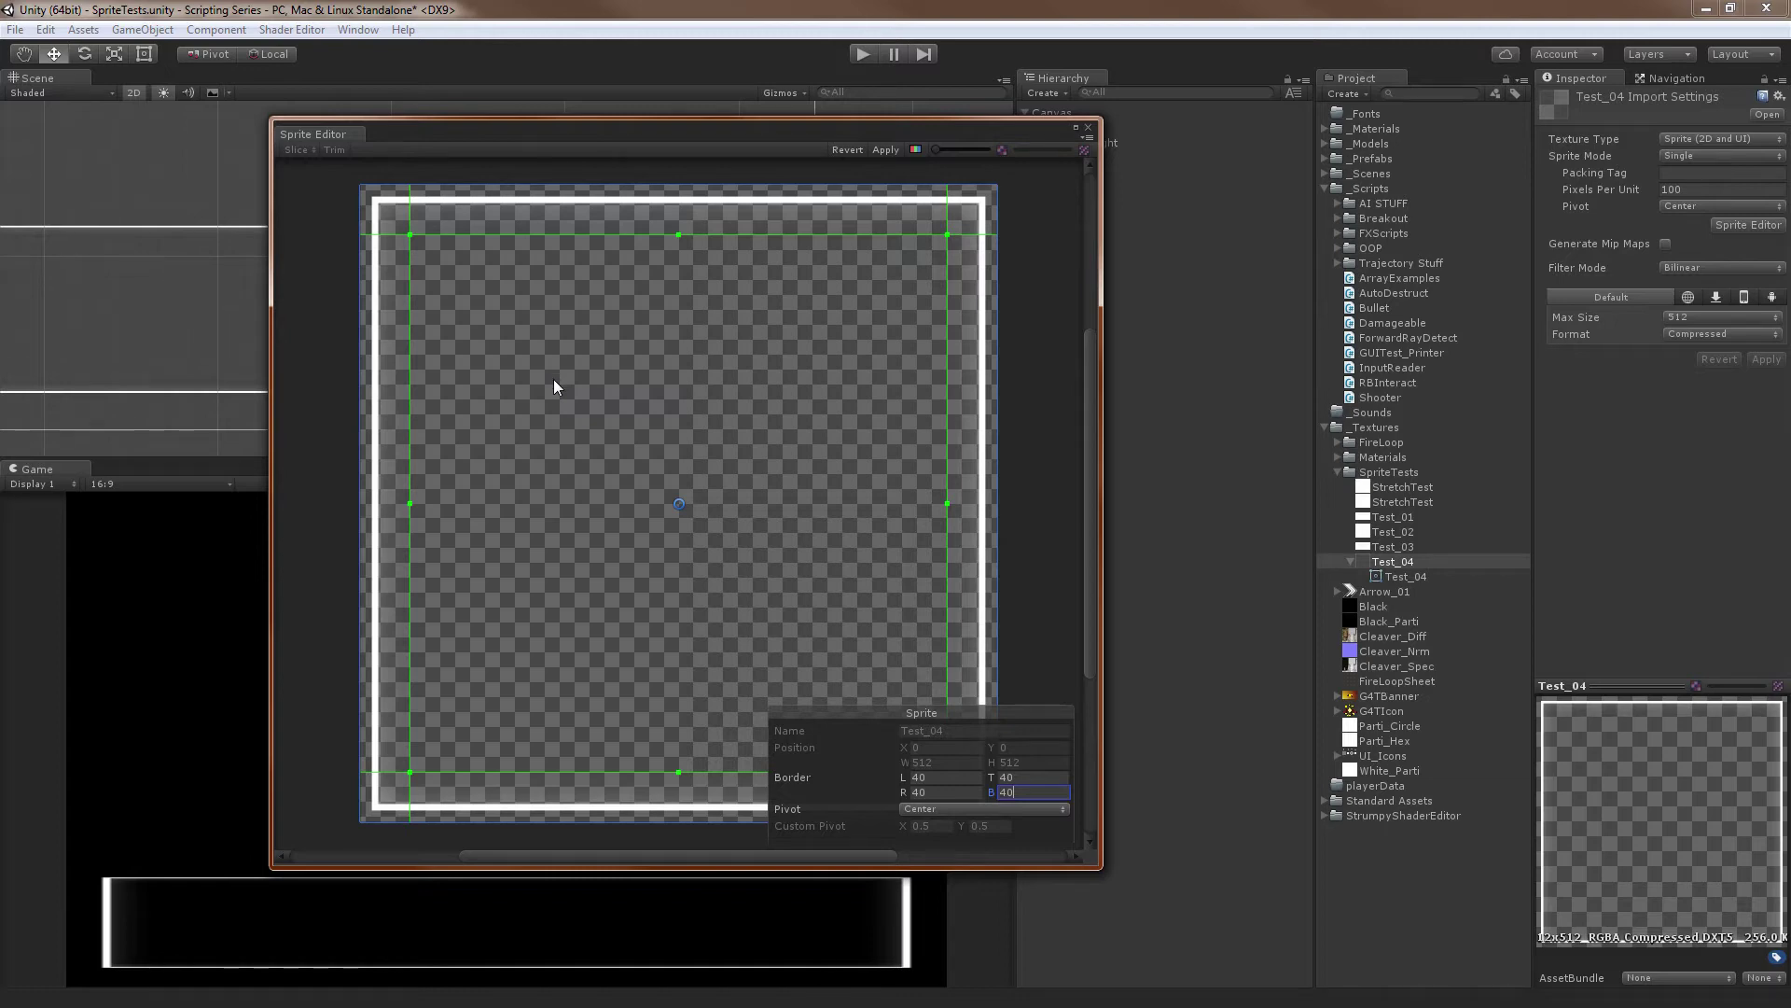
{"action": "left_click", "coordinate": [886, 150]}
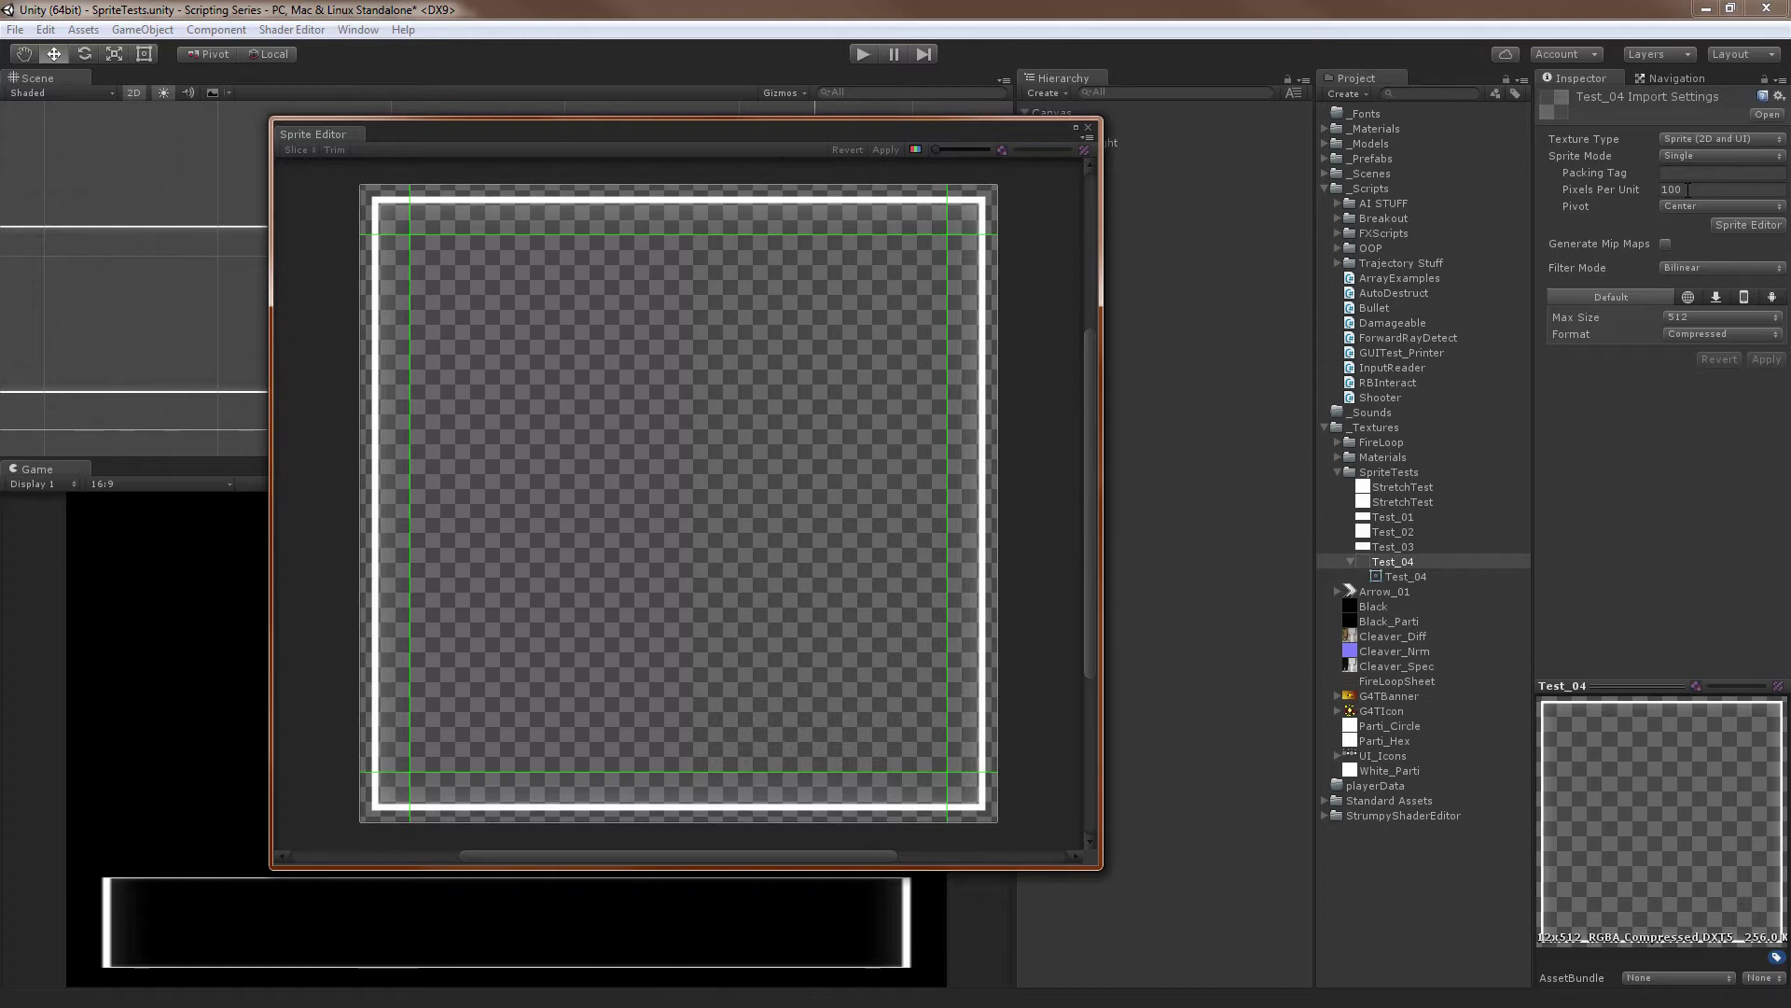
Try Pixels Per Unit values of 512 and 1 in the Test_04 texture's import settings
{"action": "left_click", "coordinate": [1688, 189]}
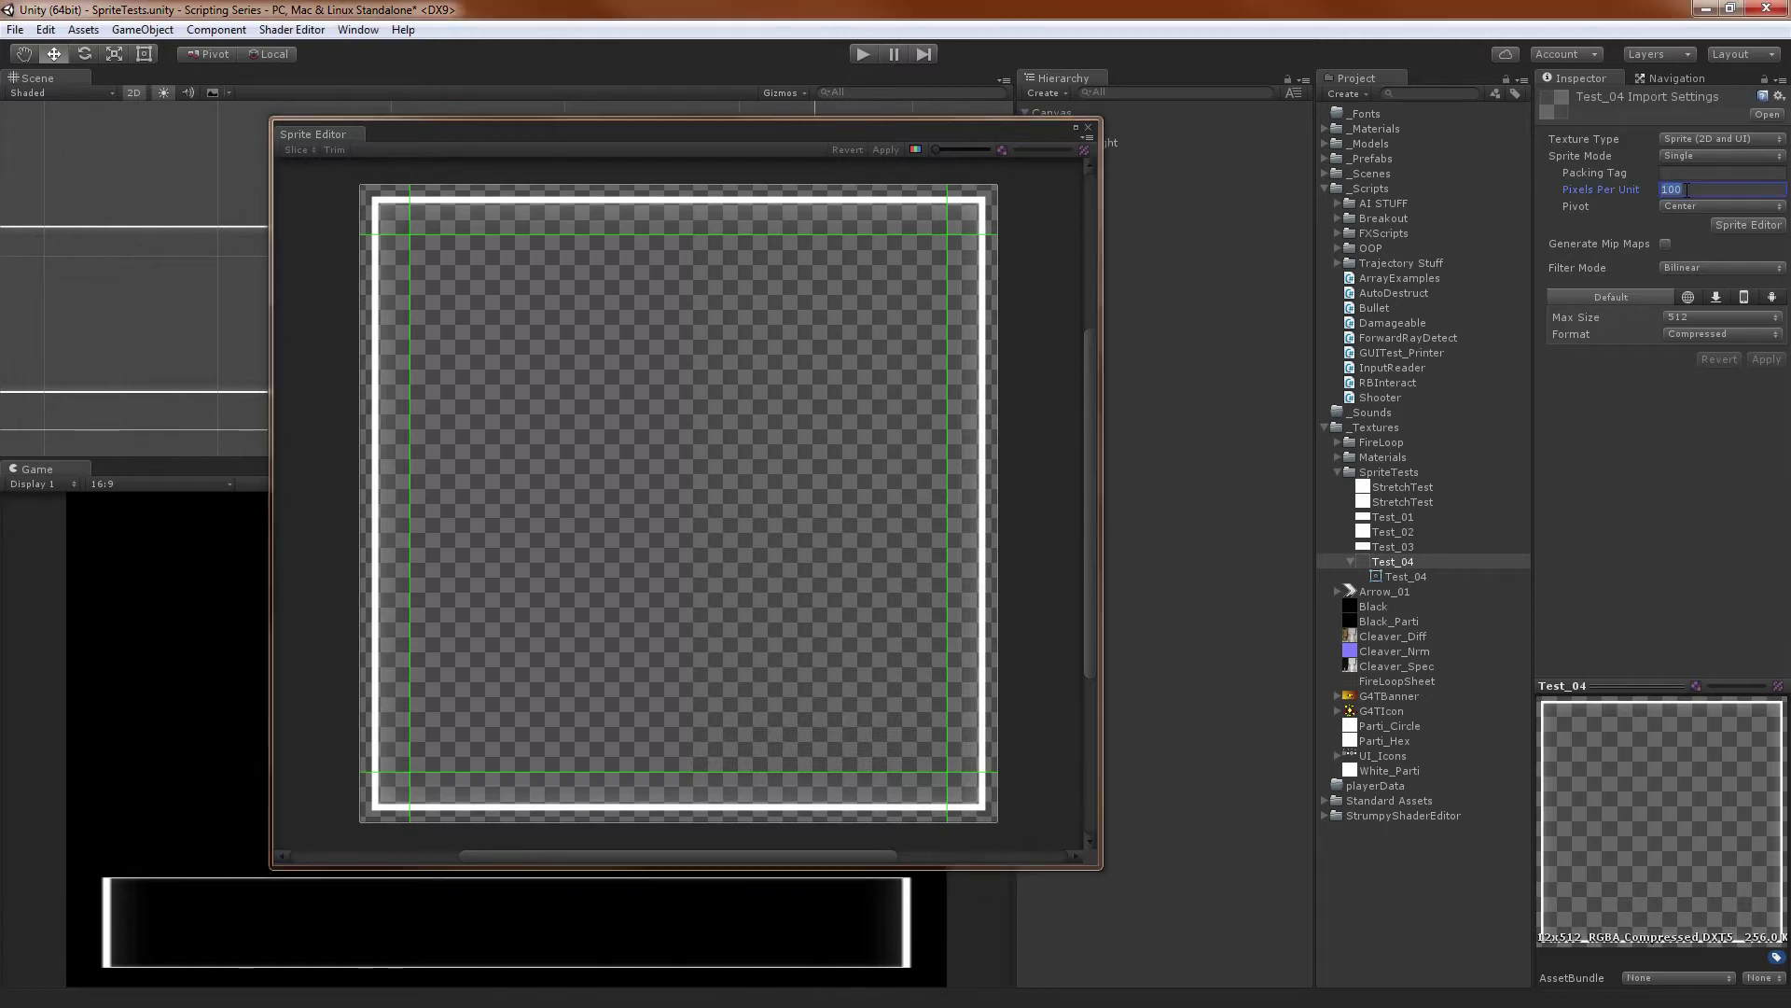
{"action": "type", "text": "512"}
{"action": "type", "text": "0"}
{"action": "key", "text": "BackSpace"}
{"action": "key", "text": "BackSpace"}
{"action": "key", "text": "BackSpace"}
{"action": "key", "text": "BackSpace"}
{"action": "type", "text": "1"}
{"action": "left_click", "coordinate": [1766, 360]}
Try left borders of 512, 500 and 510 on the Test_04 sprite with its top, right and bottom borders at 0
{"action": "left_click", "coordinate": [853, 202]}
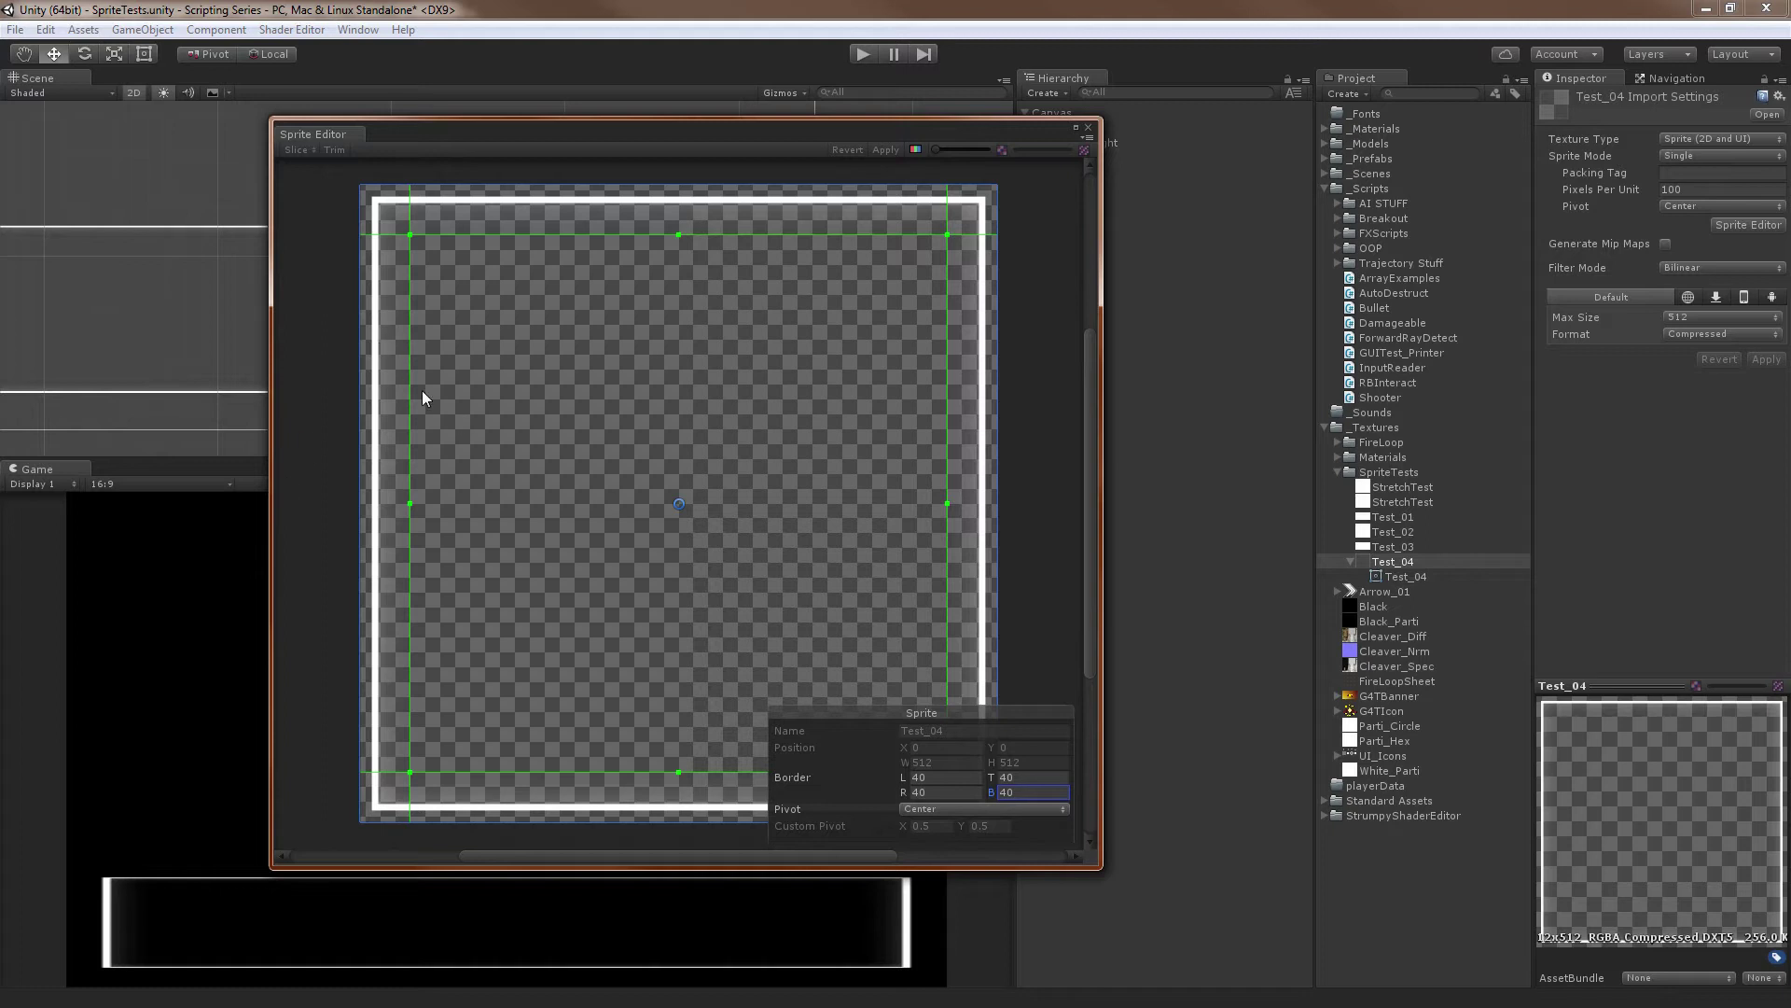
{"action": "left_click", "coordinate": [940, 777]}
{"action": "type", "text": "512"}
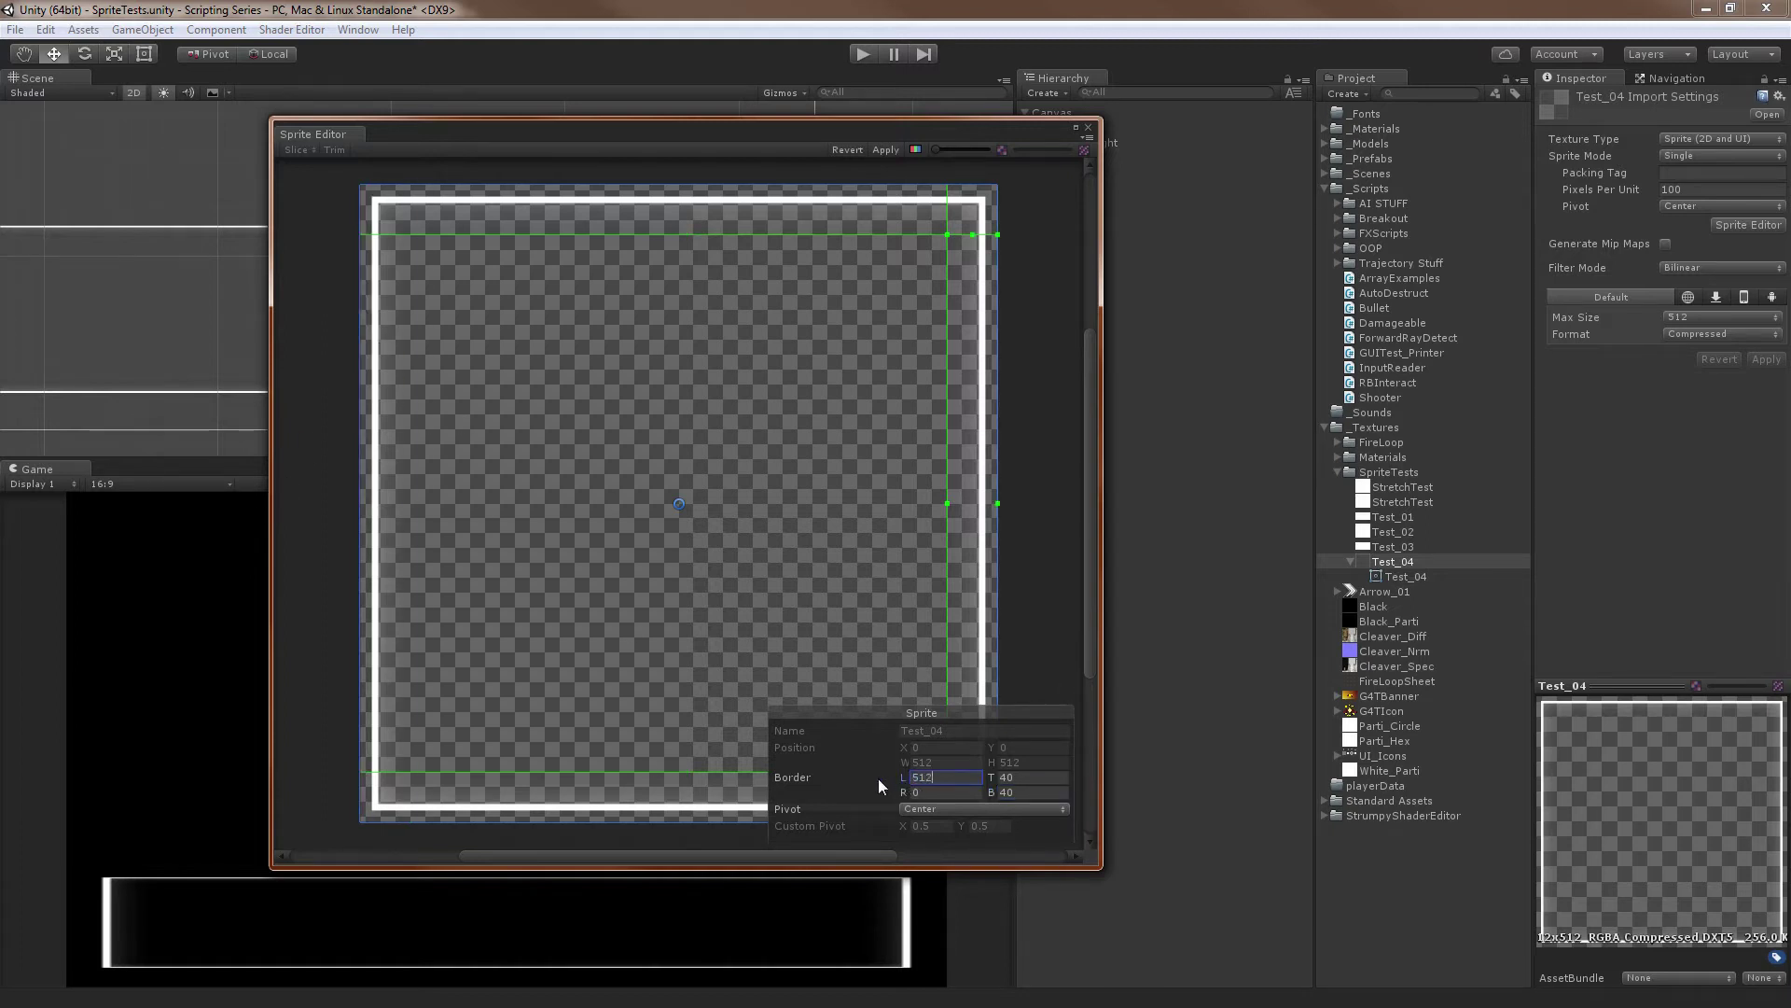
{"action": "key", "text": "Tab"}
{"action": "type", "text": "0"}
{"action": "key", "text": "Tab"}
{"action": "key", "text": "Tab"}
{"action": "type", "text": "0"}
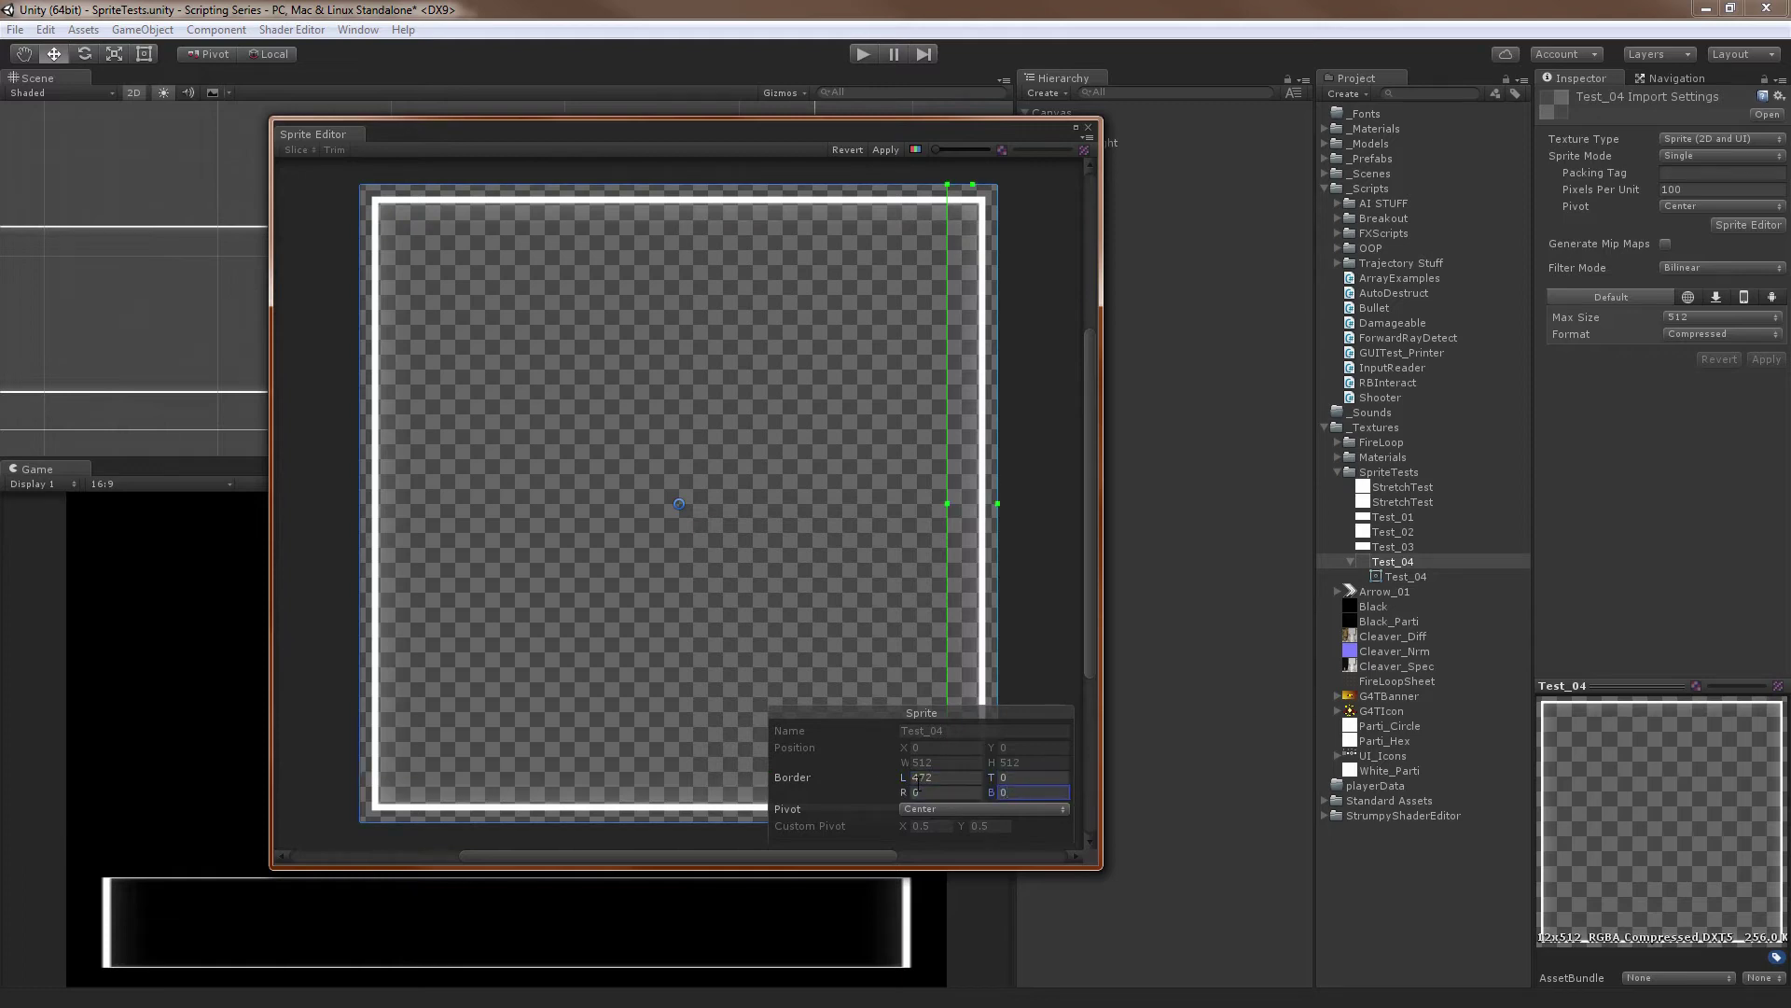
{"action": "left_click", "coordinate": [917, 778]}
{"action": "type", "text": "500"}
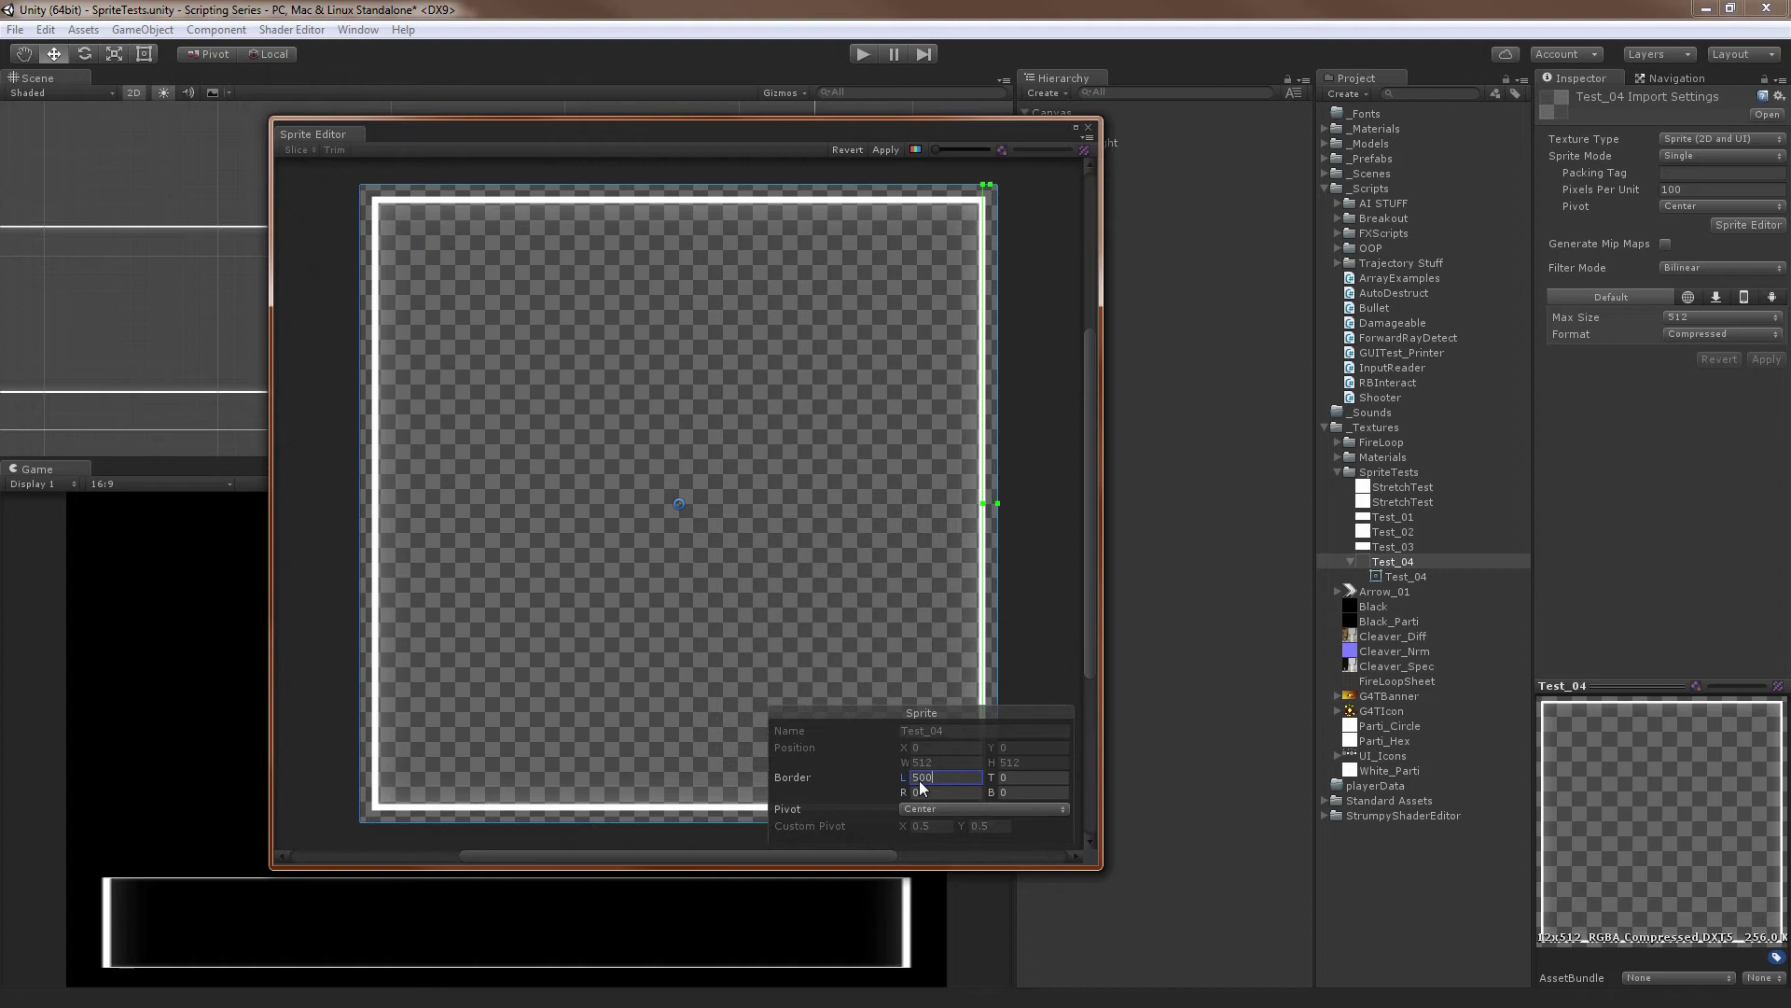
{"action": "type", "text": "510"}
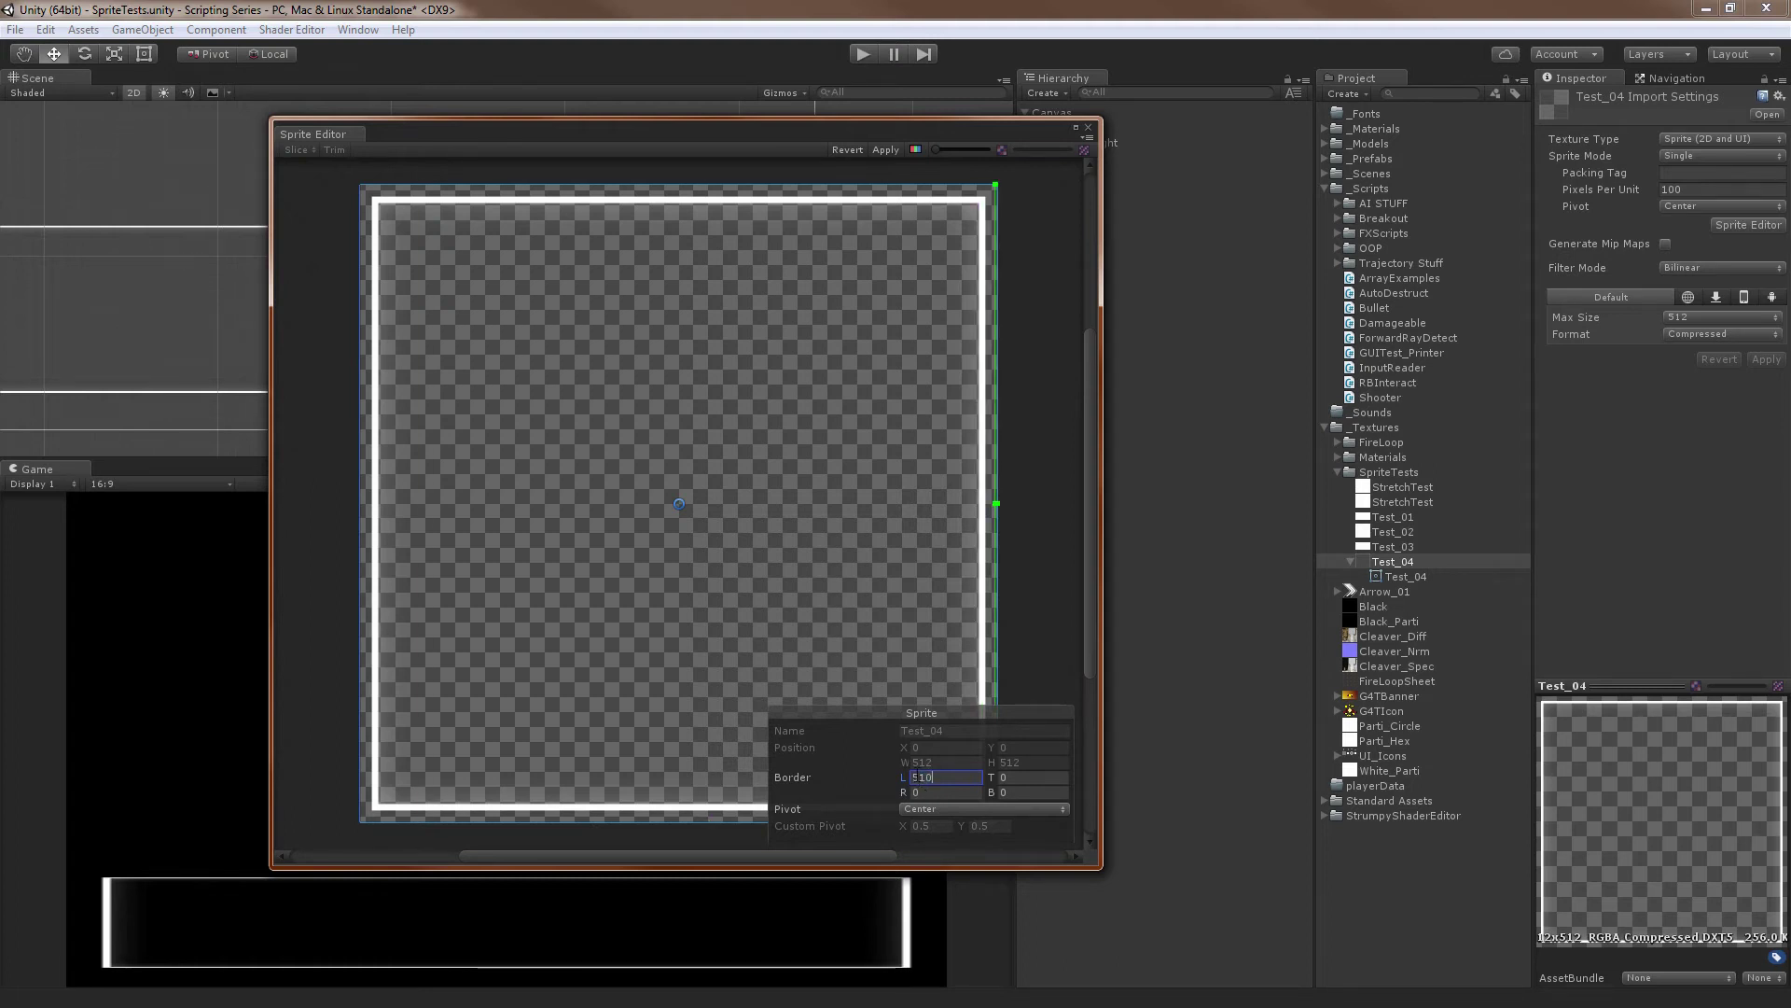
Restore the Test_04 sprite's left, top, right and bottom borders to 40 and apply the changes
{"action": "double_click", "coordinate": [962, 765]}
{"action": "type", "text": "40"}
{"action": "key", "text": "Tab"}
{"action": "type", "text": "40"}
{"action": "key", "text": "Tab"}
{"action": "type", "text": "40"}
{"action": "key", "text": "Tab"}
{"action": "type", "text": "40"}
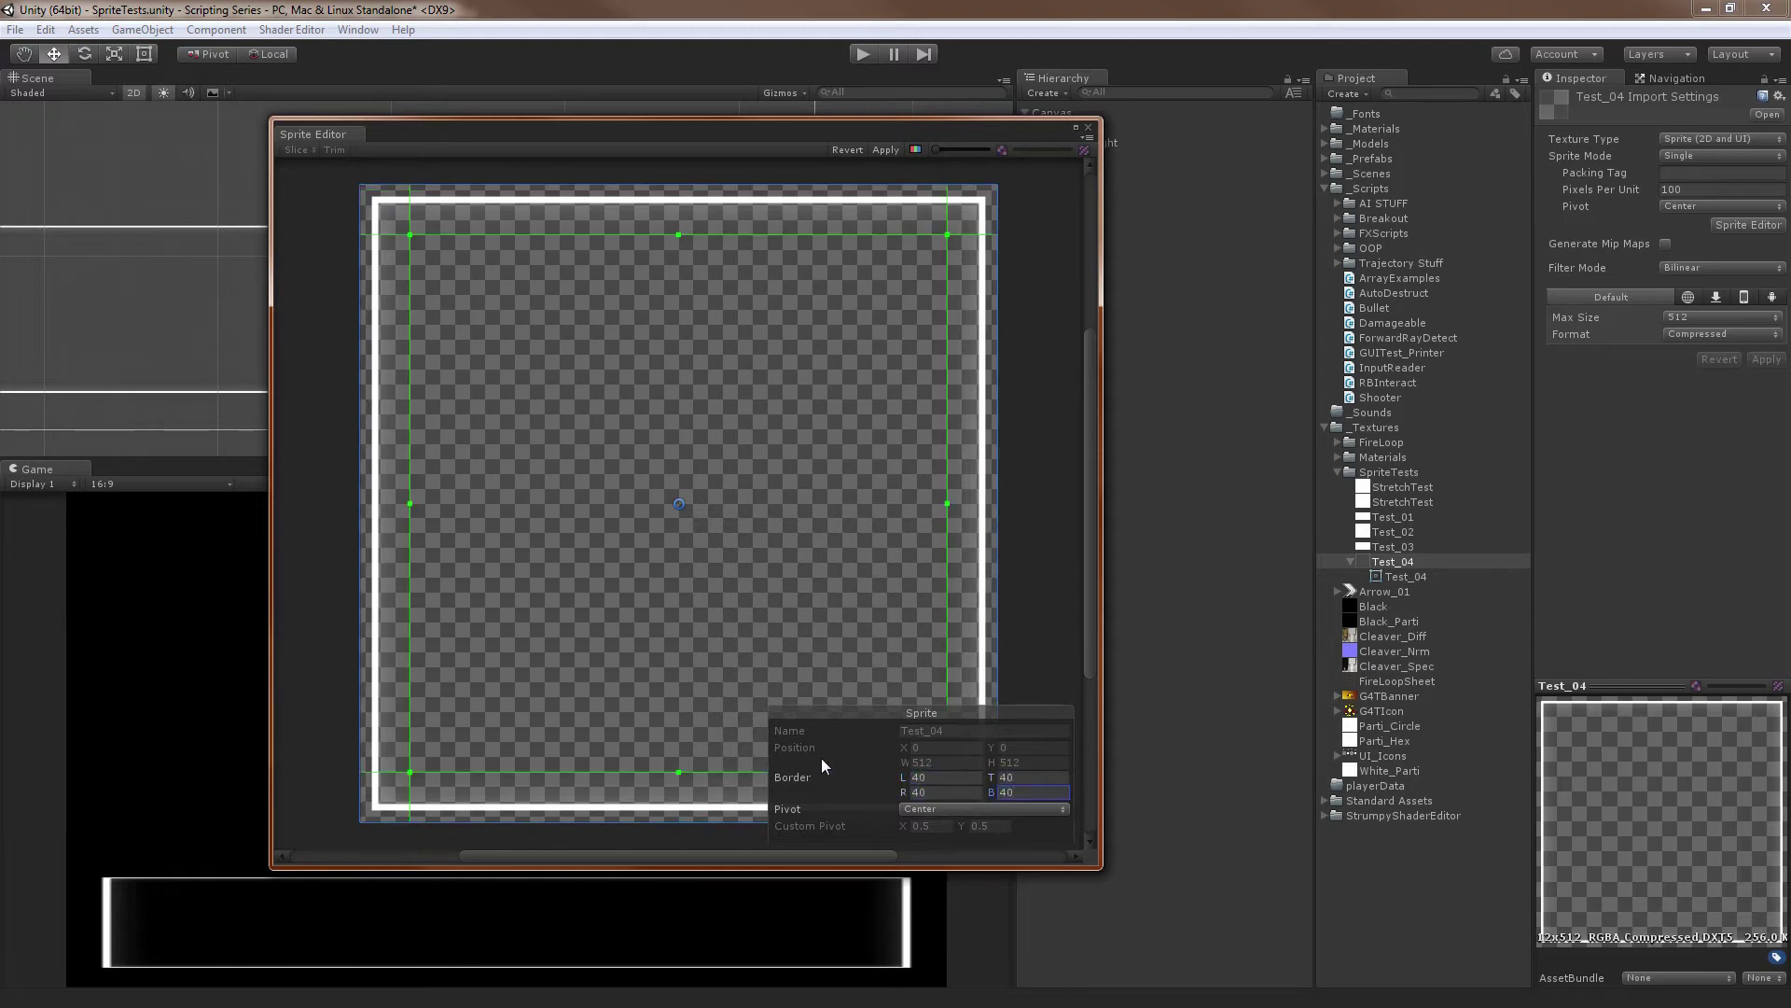
{"action": "left_click", "coordinate": [884, 149]}
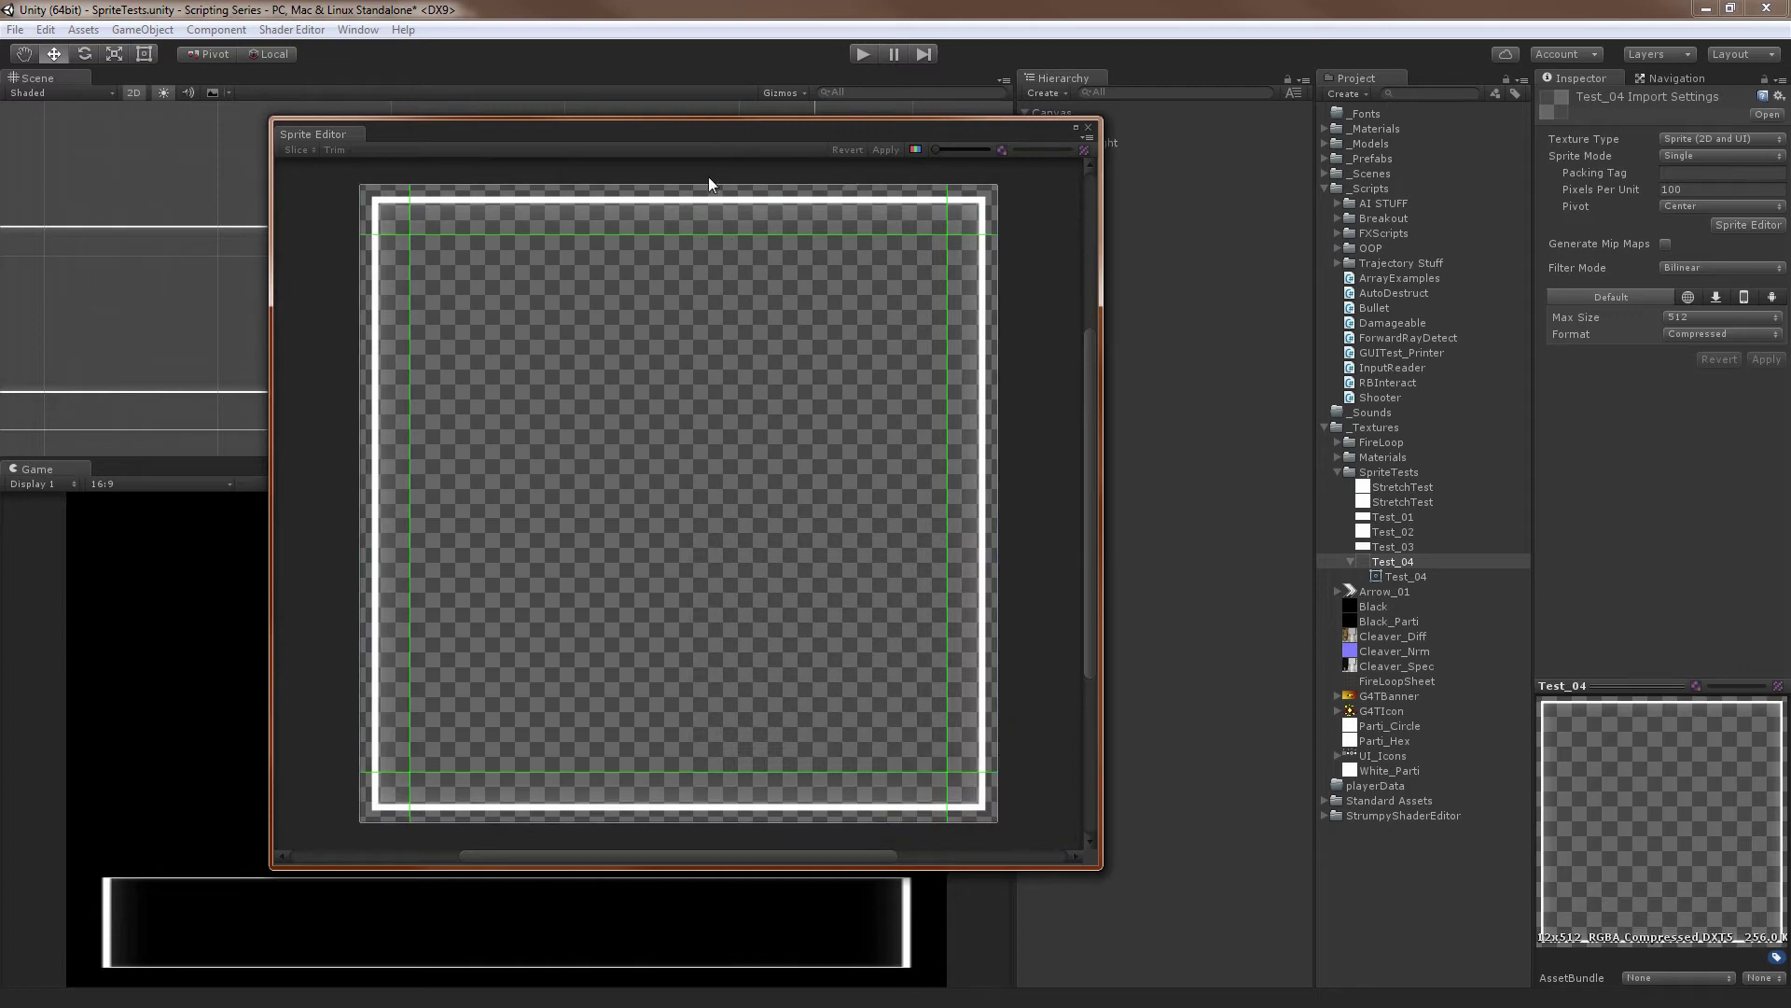
Set the Test_04 sprite's left, top, right and bottom borders to 45 and apply the changes
{"action": "left_click", "coordinate": [778, 232]}
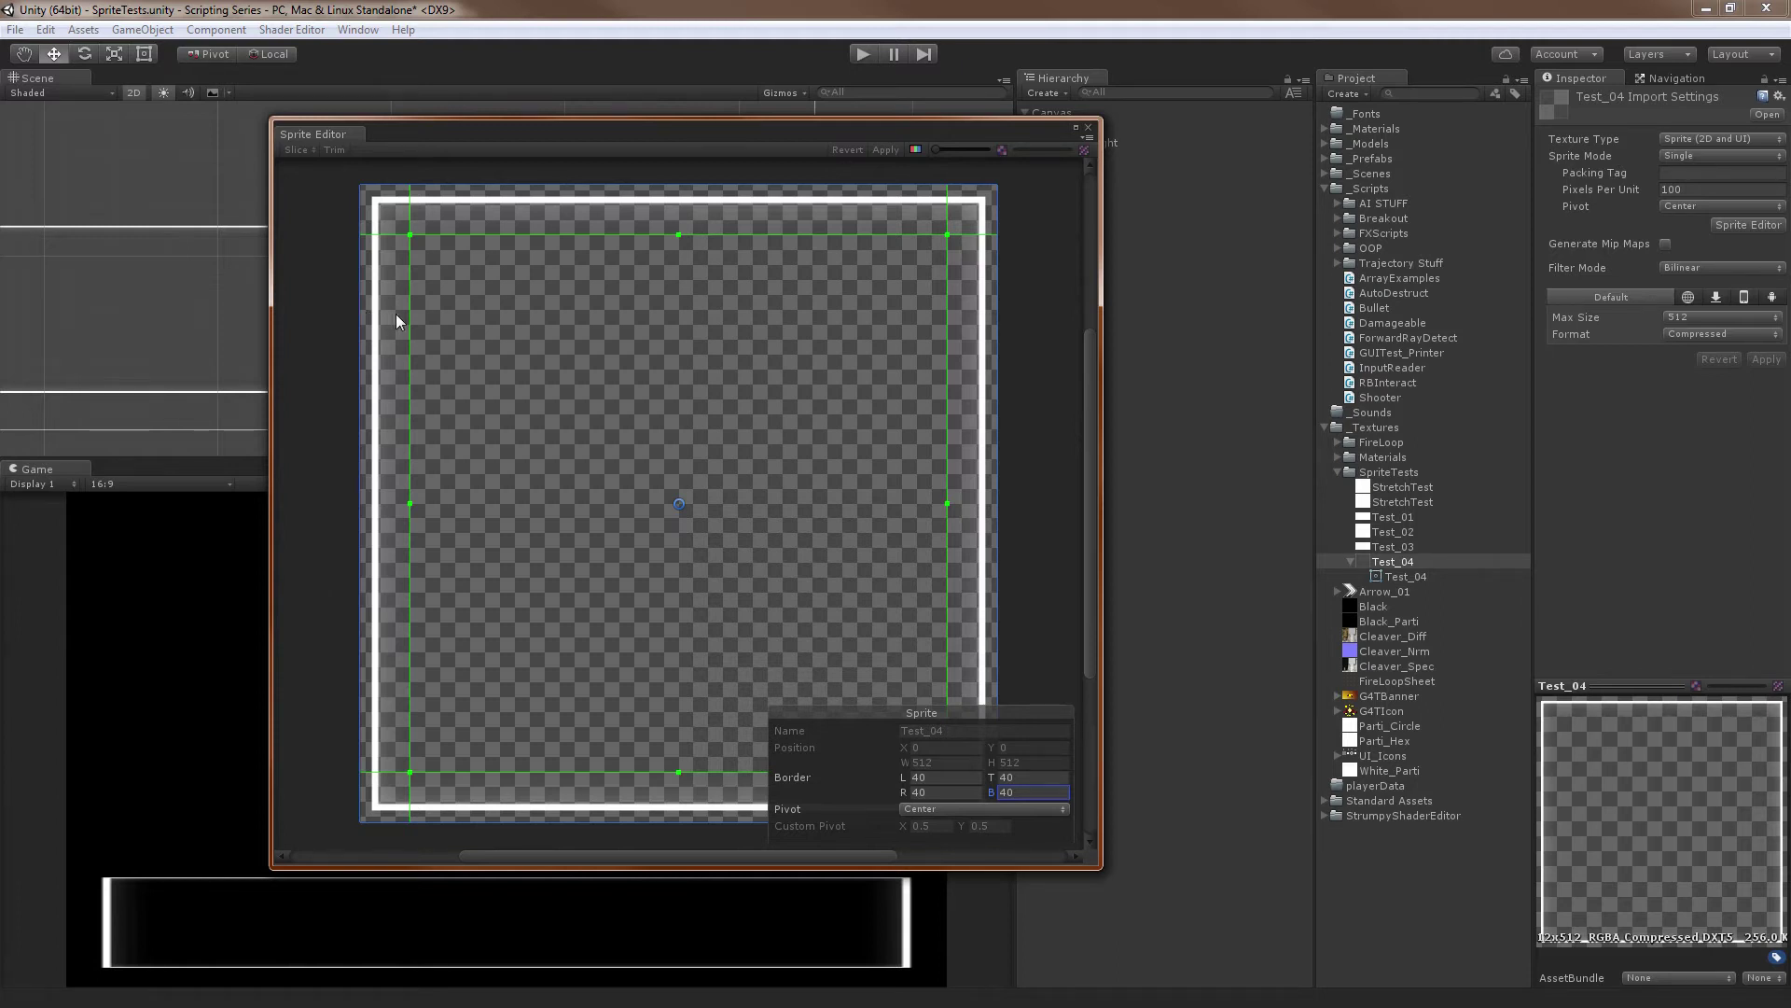
{"action": "left_click", "coordinate": [932, 776]}
{"action": "type", "text": "45"}
{"action": "key", "text": "Tab"}
{"action": "type", "text": "45"}
{"action": "key", "text": "Tab"}
{"action": "type", "text": "45"}
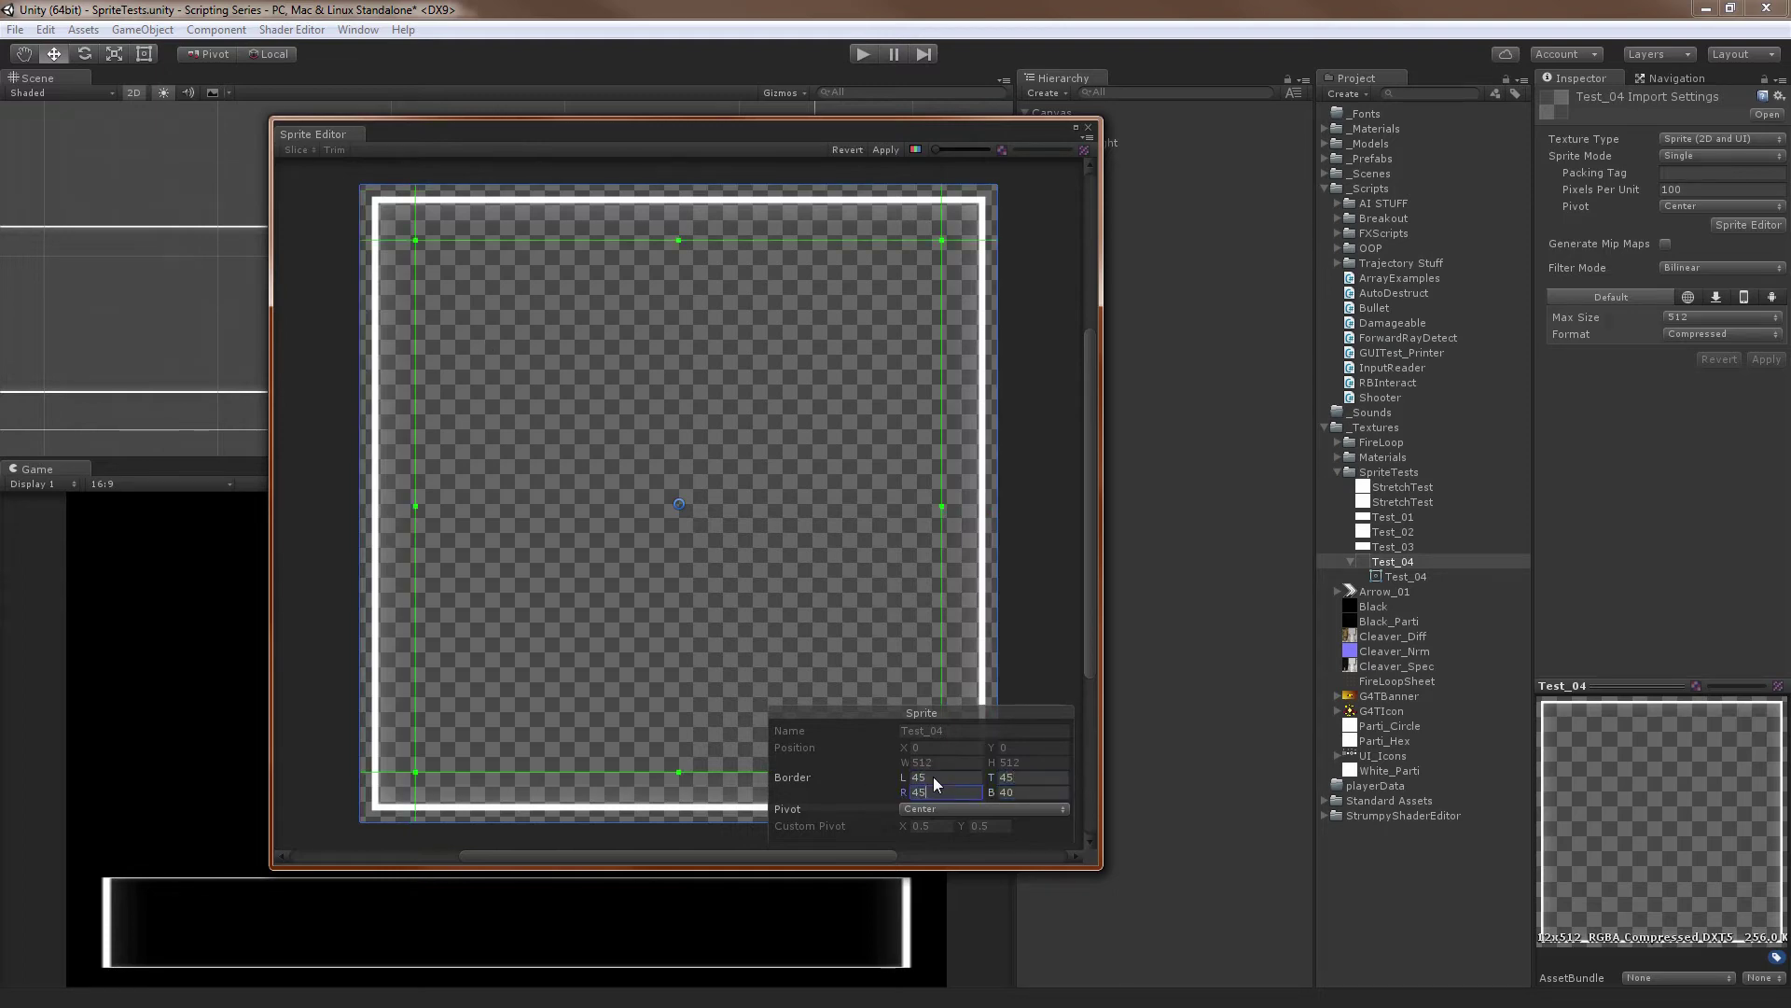
{"action": "key", "text": "Tab"}
{"action": "type", "text": "45"}
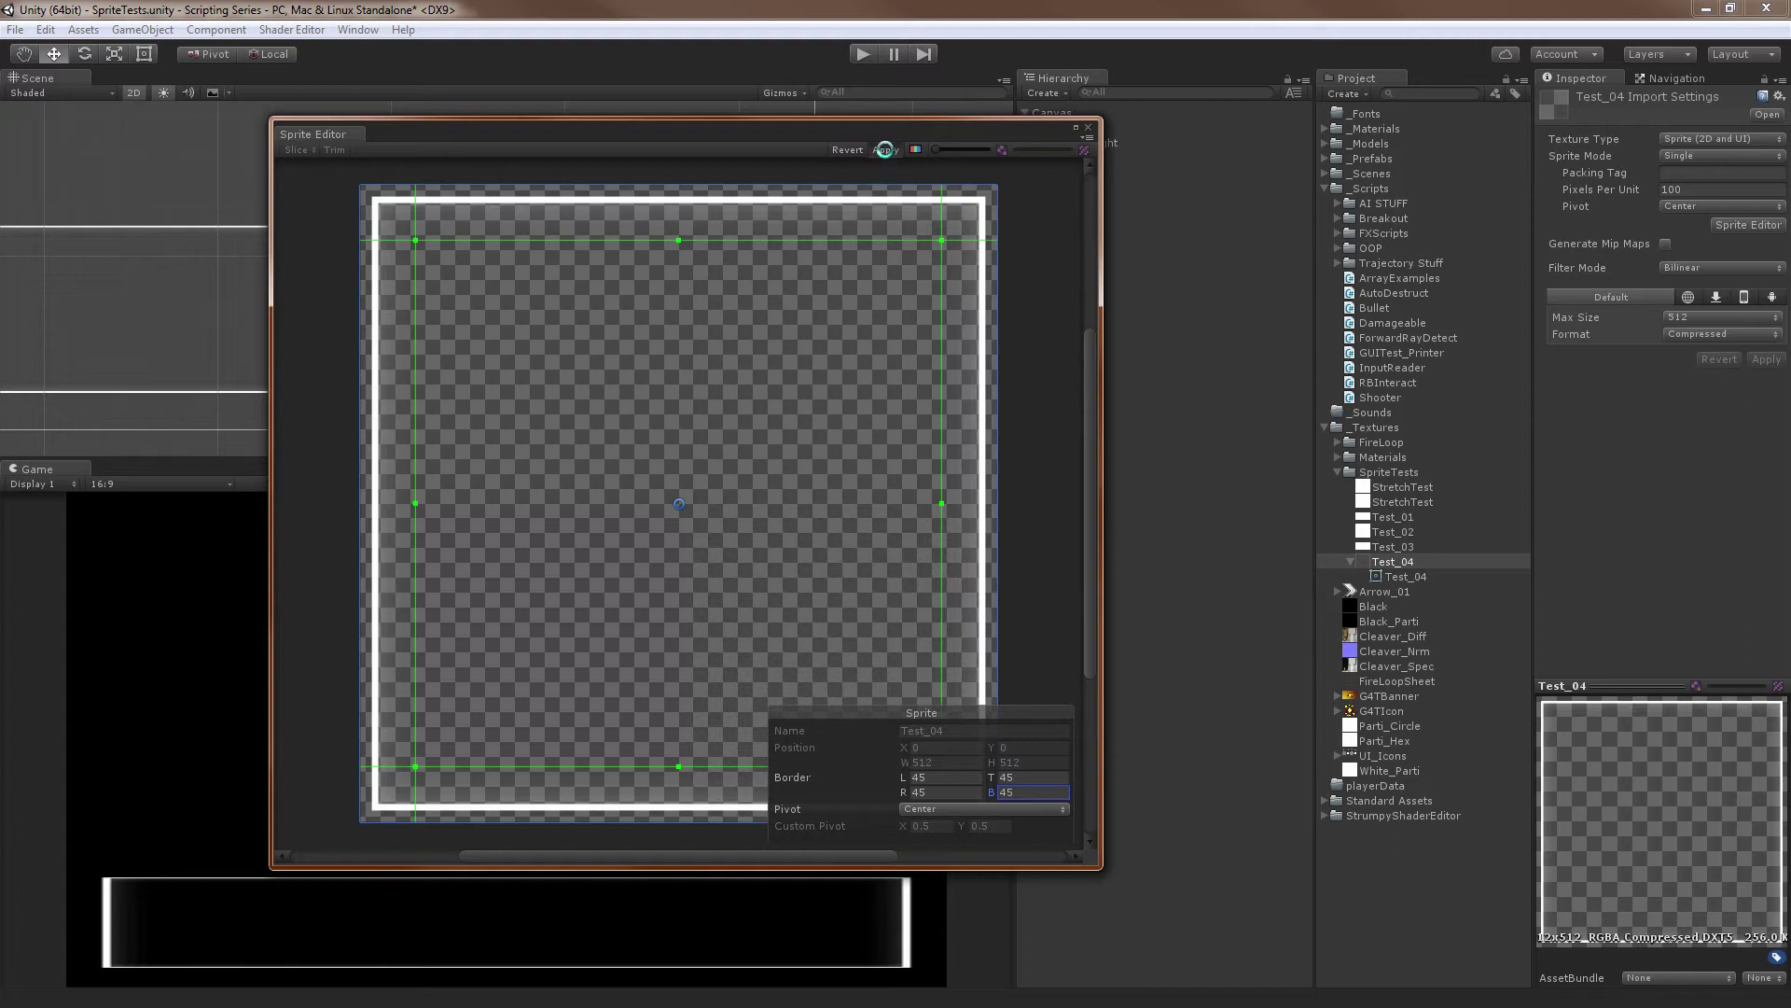
{"action": "left_click", "coordinate": [885, 150]}
Re-enter 45 as the Test_04 sprite's top border, apply it and close the Sprite Editor
{"action": "left_click", "coordinate": [1021, 778]}
{"action": "type", "text": "40"}
{"action": "key", "text": "BackSpace"}
{"action": "type", "text": "5"}
{"action": "left_click", "coordinate": [886, 150]}
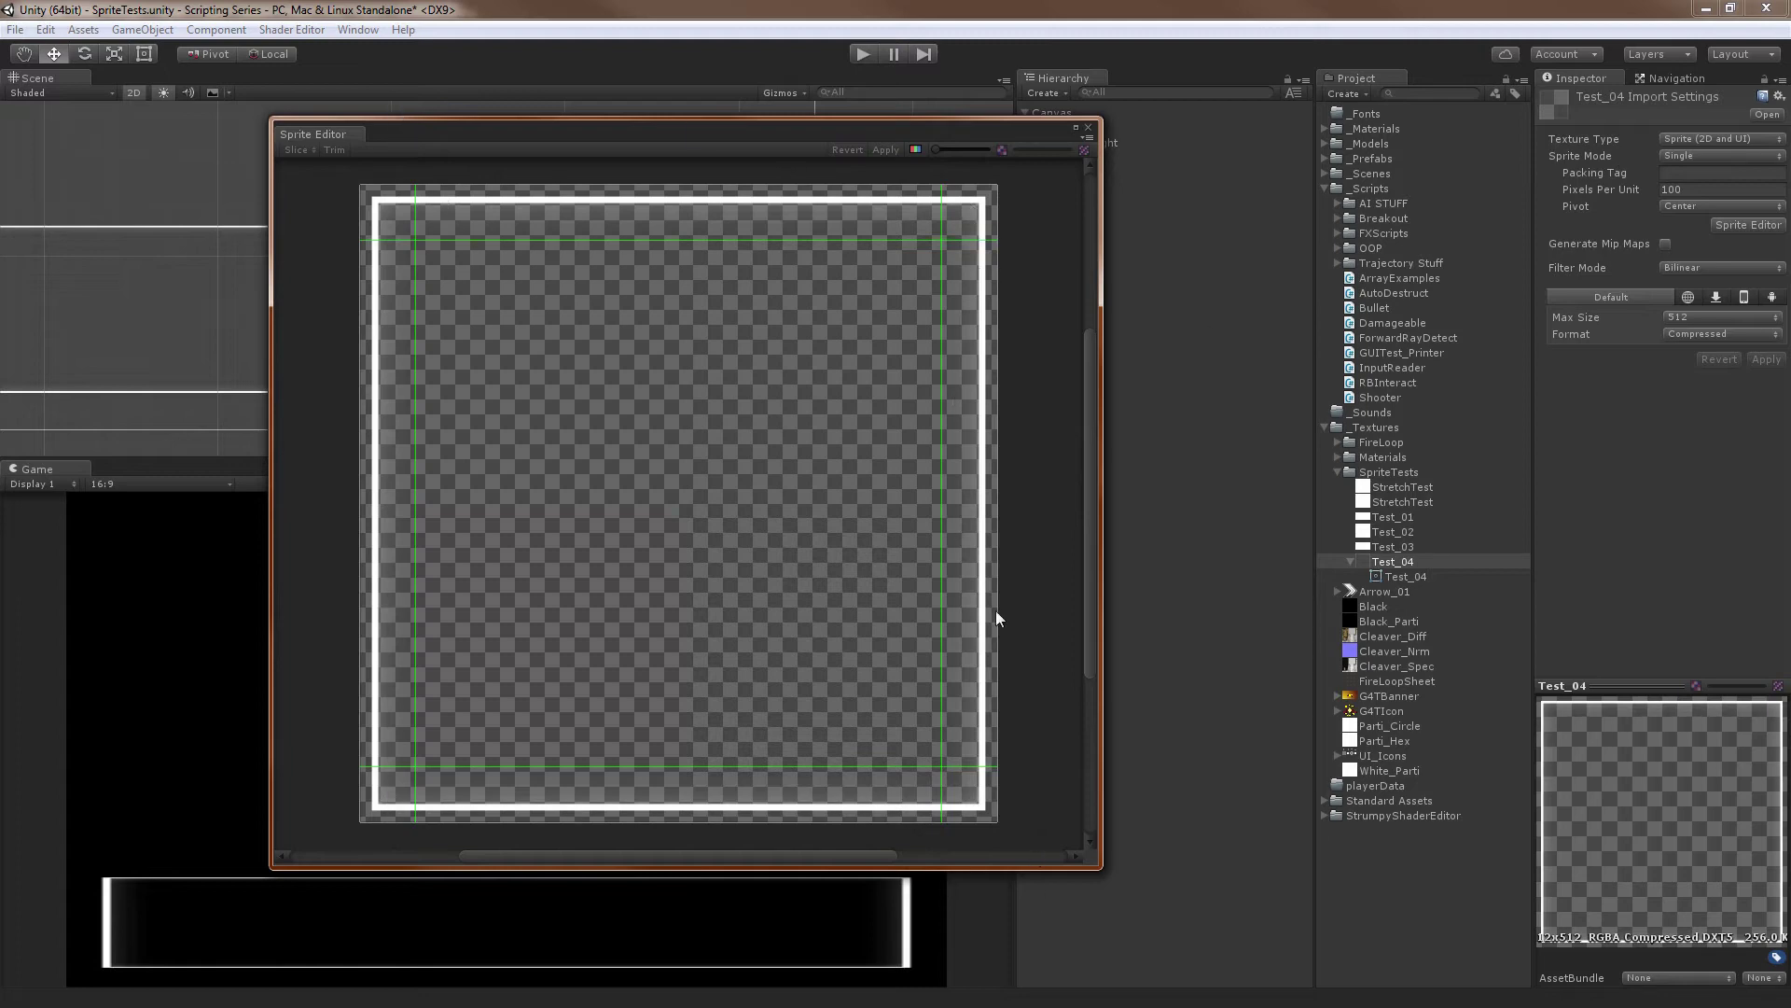
{"action": "left_click", "coordinate": [1088, 129]}
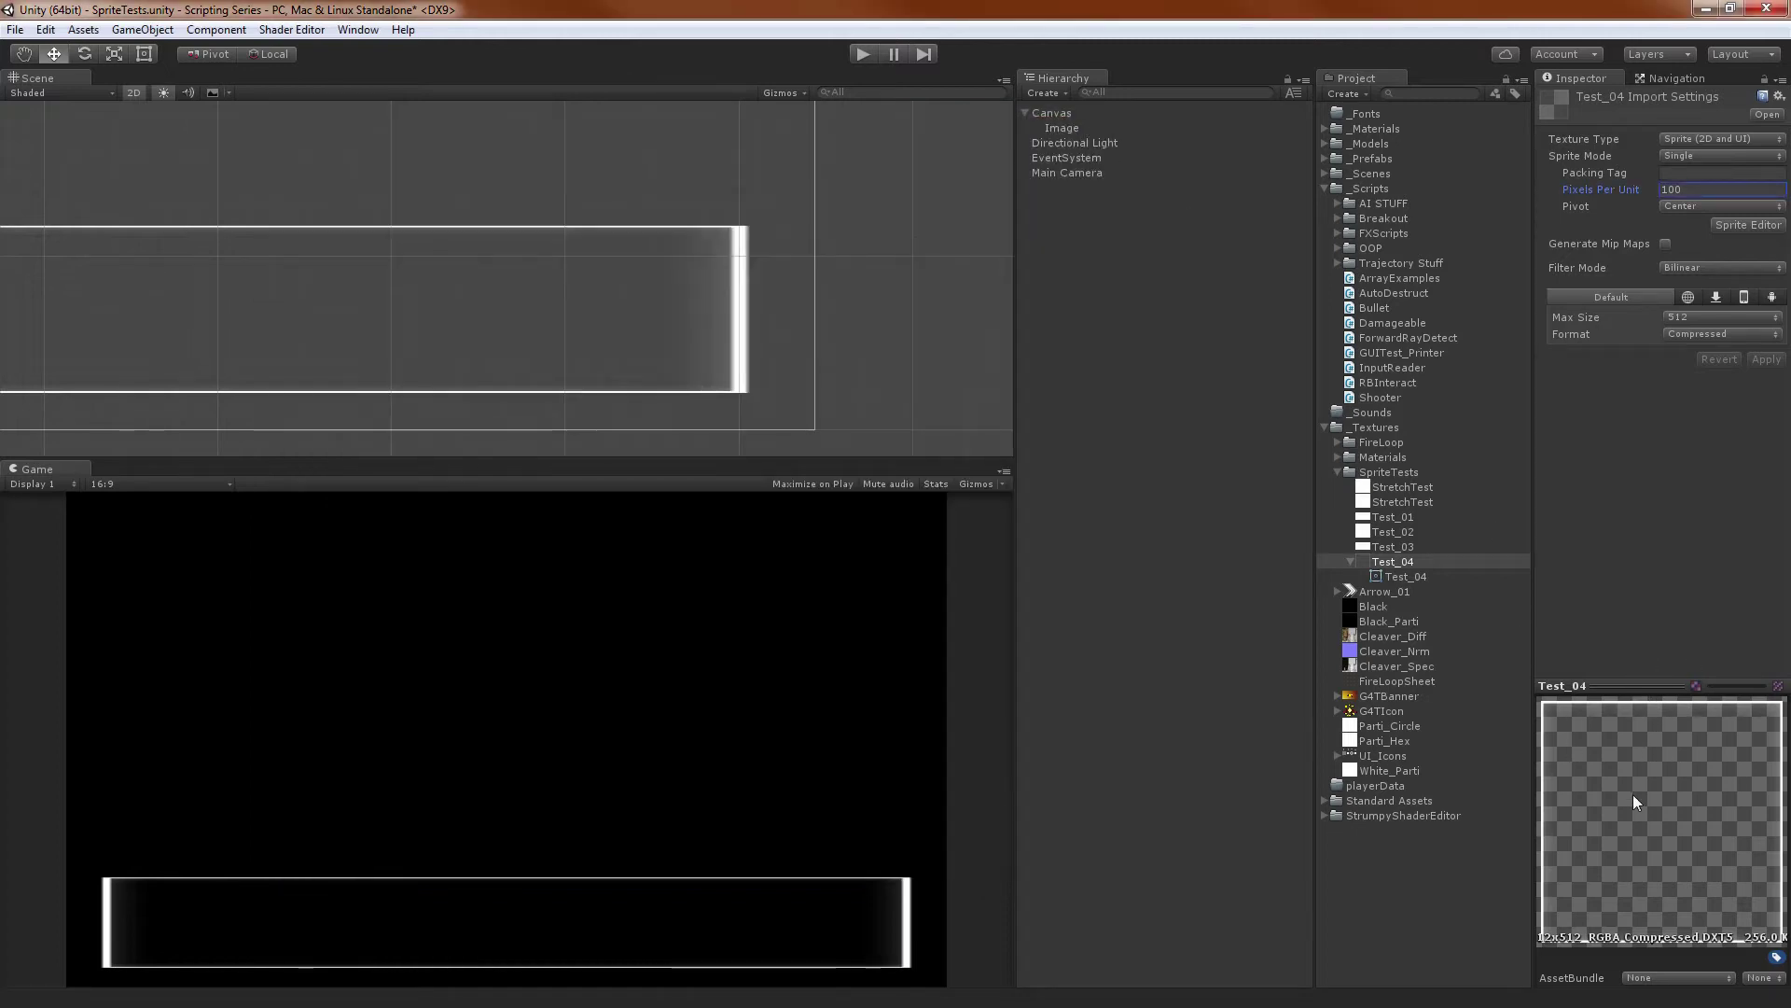
Select the canvas Image and examine how its whole stretched frame looks in the Scene view
{"action": "left_click", "coordinate": [1400, 564]}
{"action": "left_click", "coordinate": [1403, 550]}
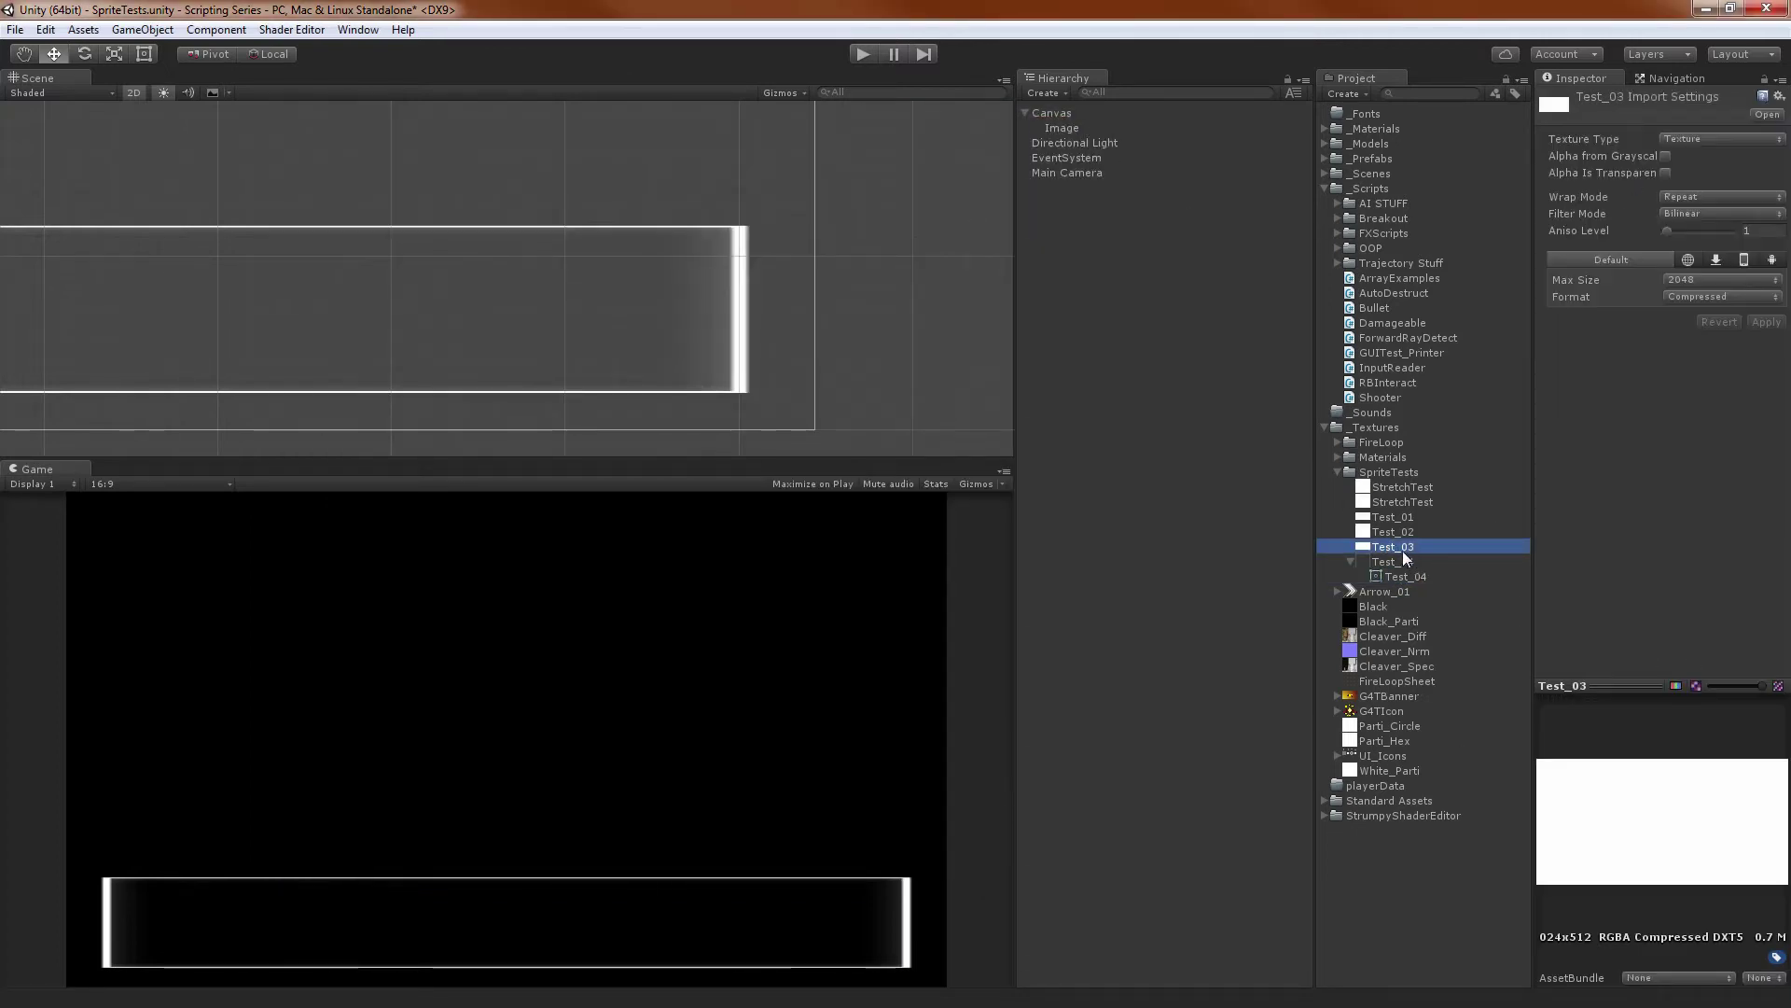
{"action": "left_click", "coordinate": [1402, 560]}
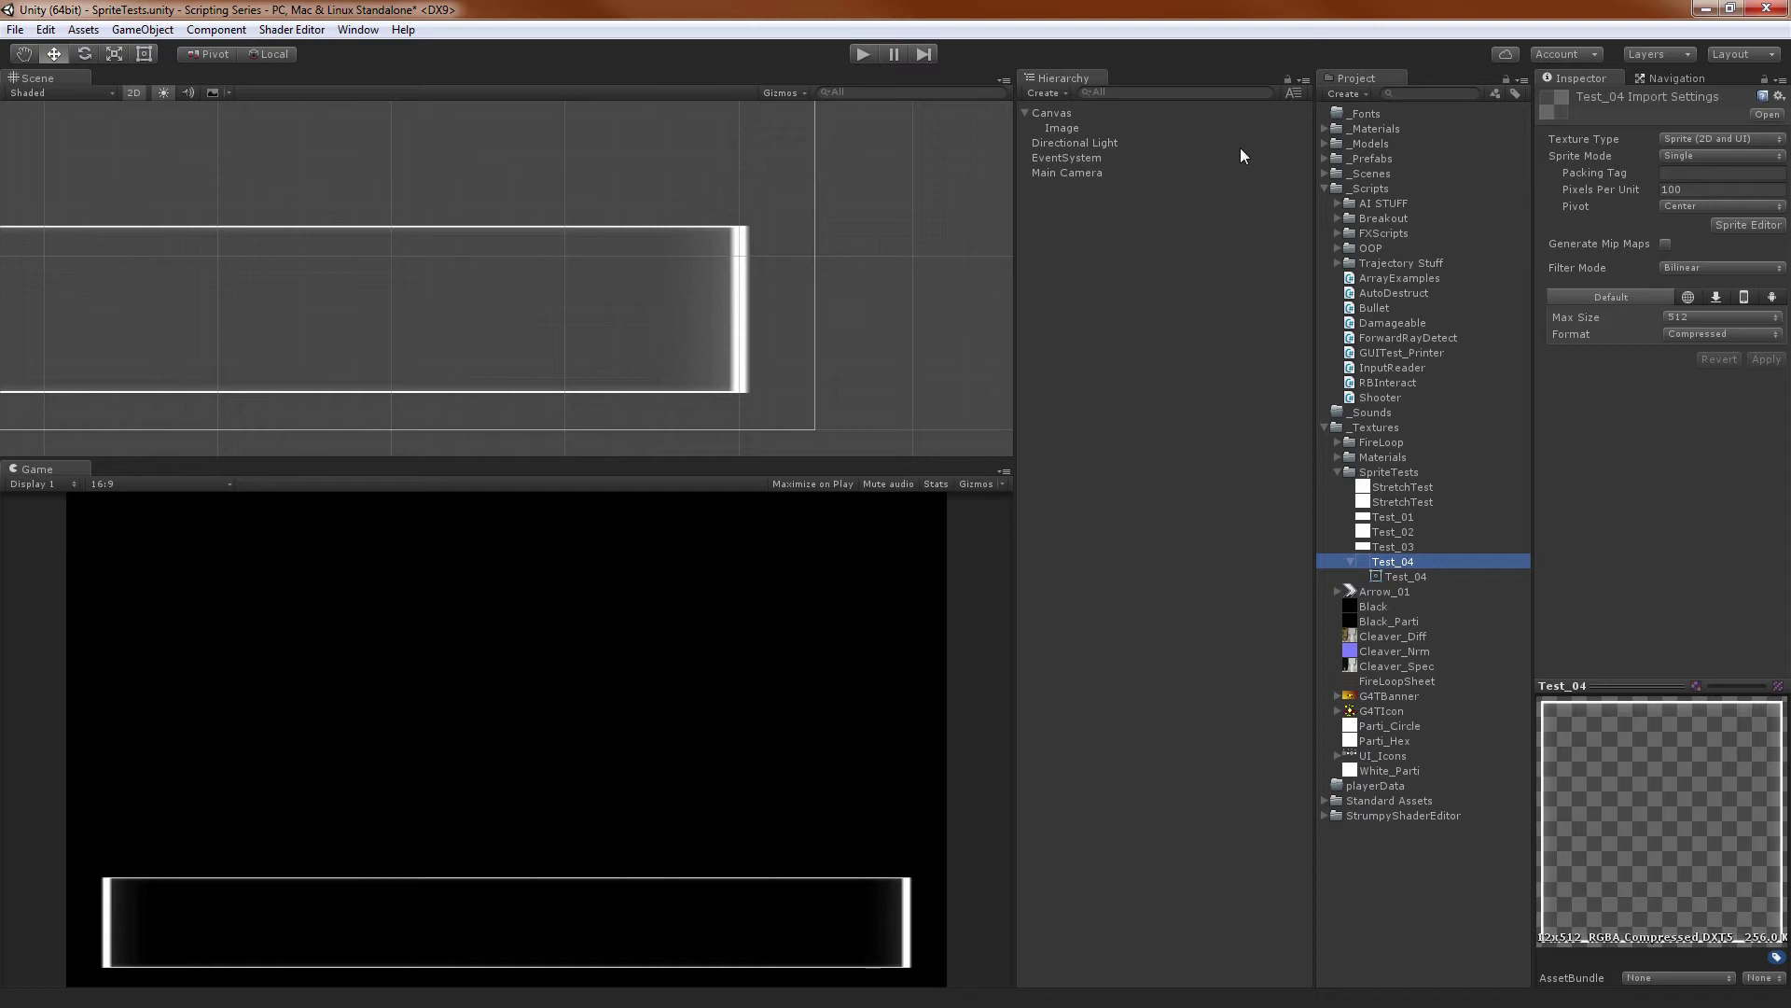
{"action": "left_click", "coordinate": [1073, 128]}
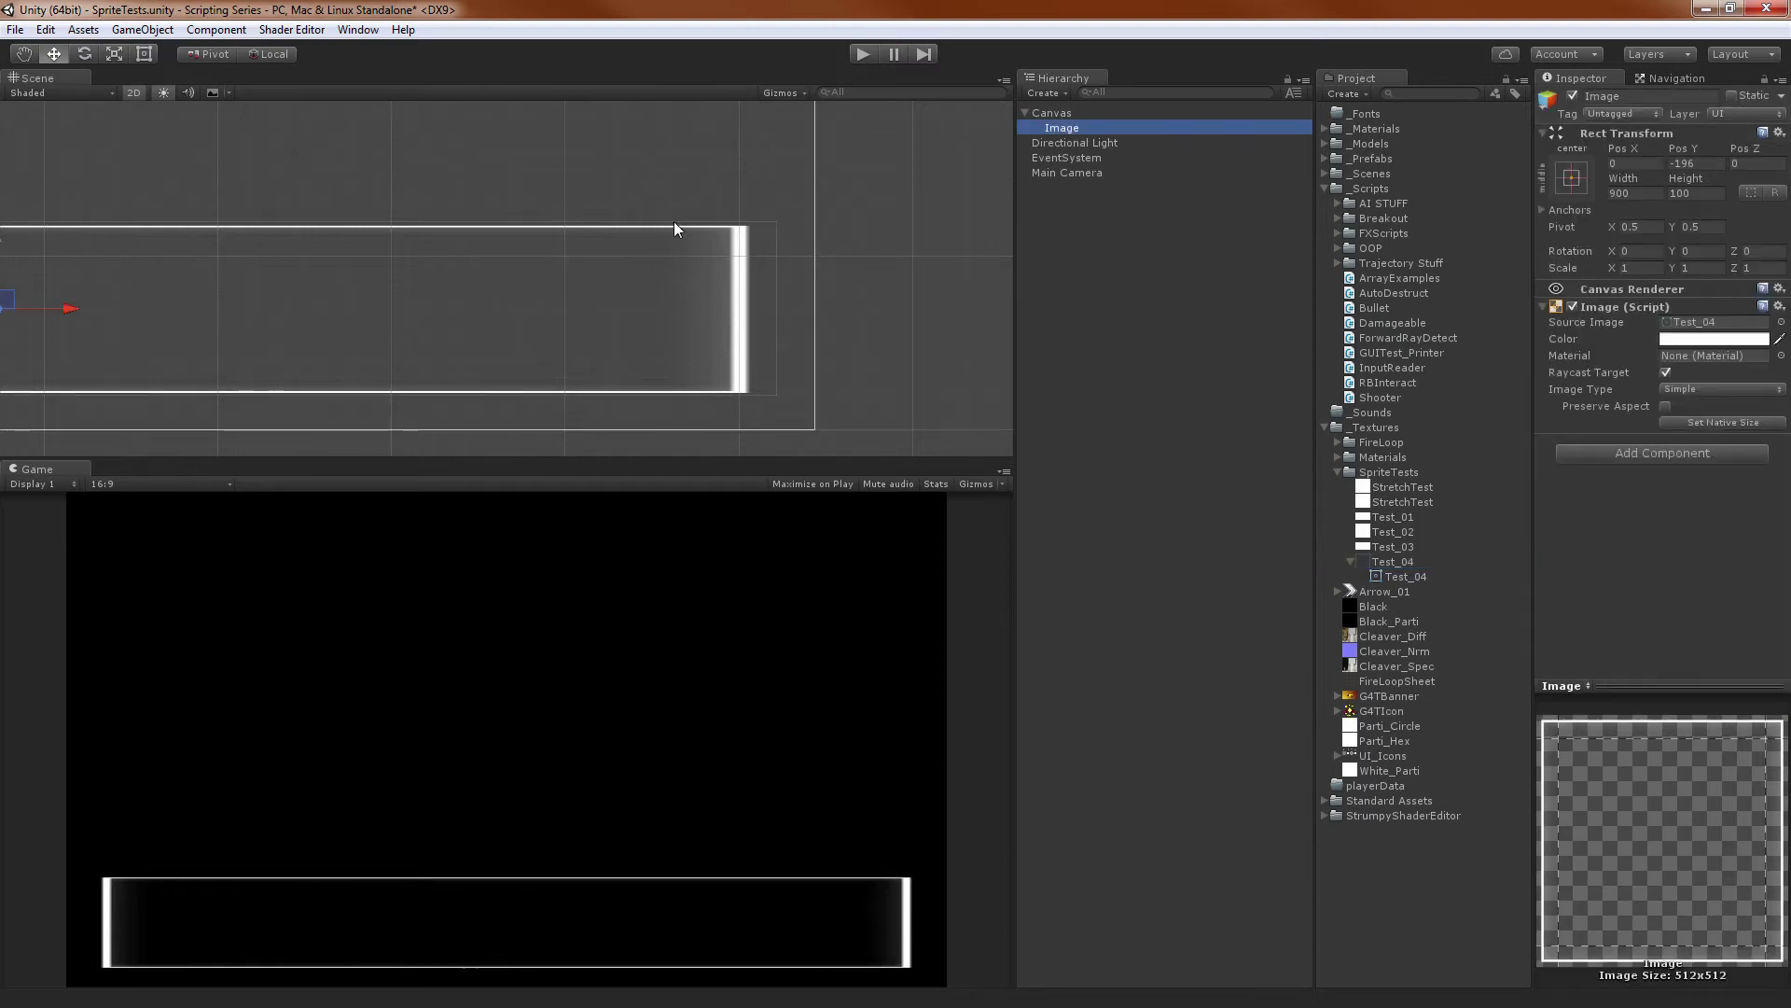
{"action": "scroll", "coordinate": [597, 280], "scroll_direction": "down", "scroll_amount": 4}
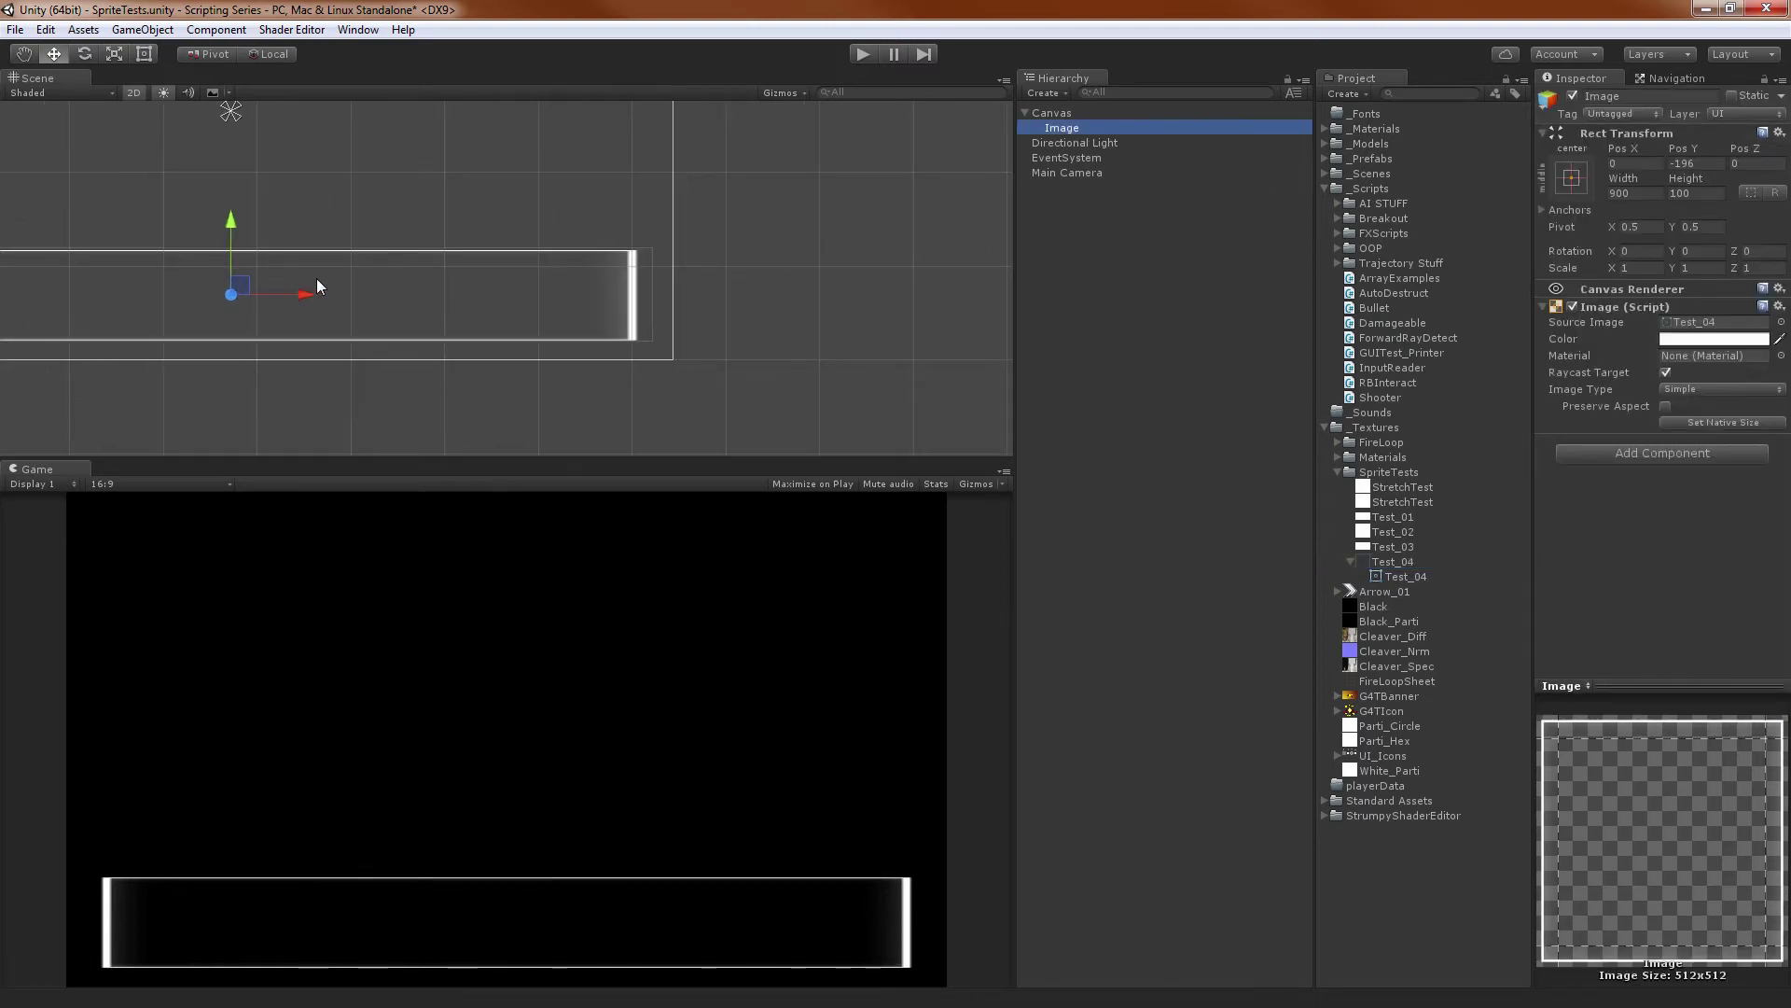
{"action": "middle_click_drag", "start_coordinate": [342, 282], "coordinate": [596, 246], "text": "alt"}
{"action": "right_click_drag", "start_coordinate": [596, 246], "coordinate": [620, 299], "text": "alt"}
{"action": "middle_click_drag", "start_coordinate": [619, 298], "coordinate": [632, 340], "text": "alt"}
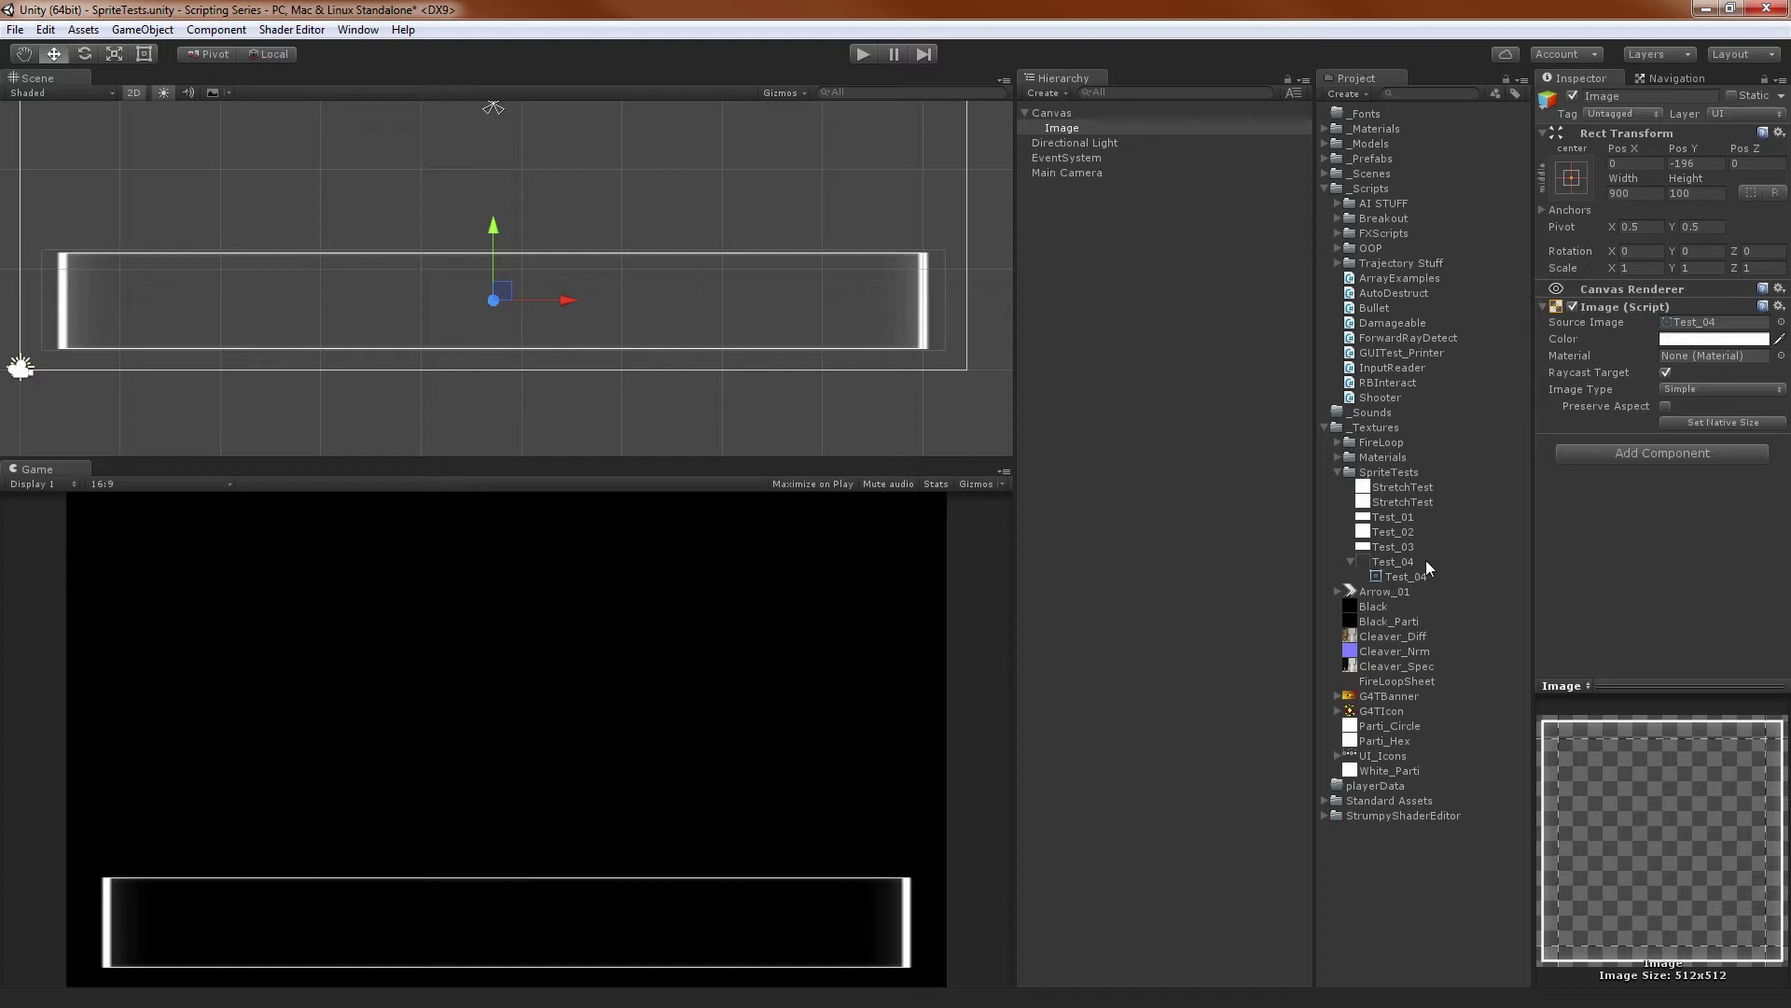
Reopen the SpriteTests scene from the _Scenes folder, saving the modified scene
{"action": "left_click", "coordinate": [1325, 173]}
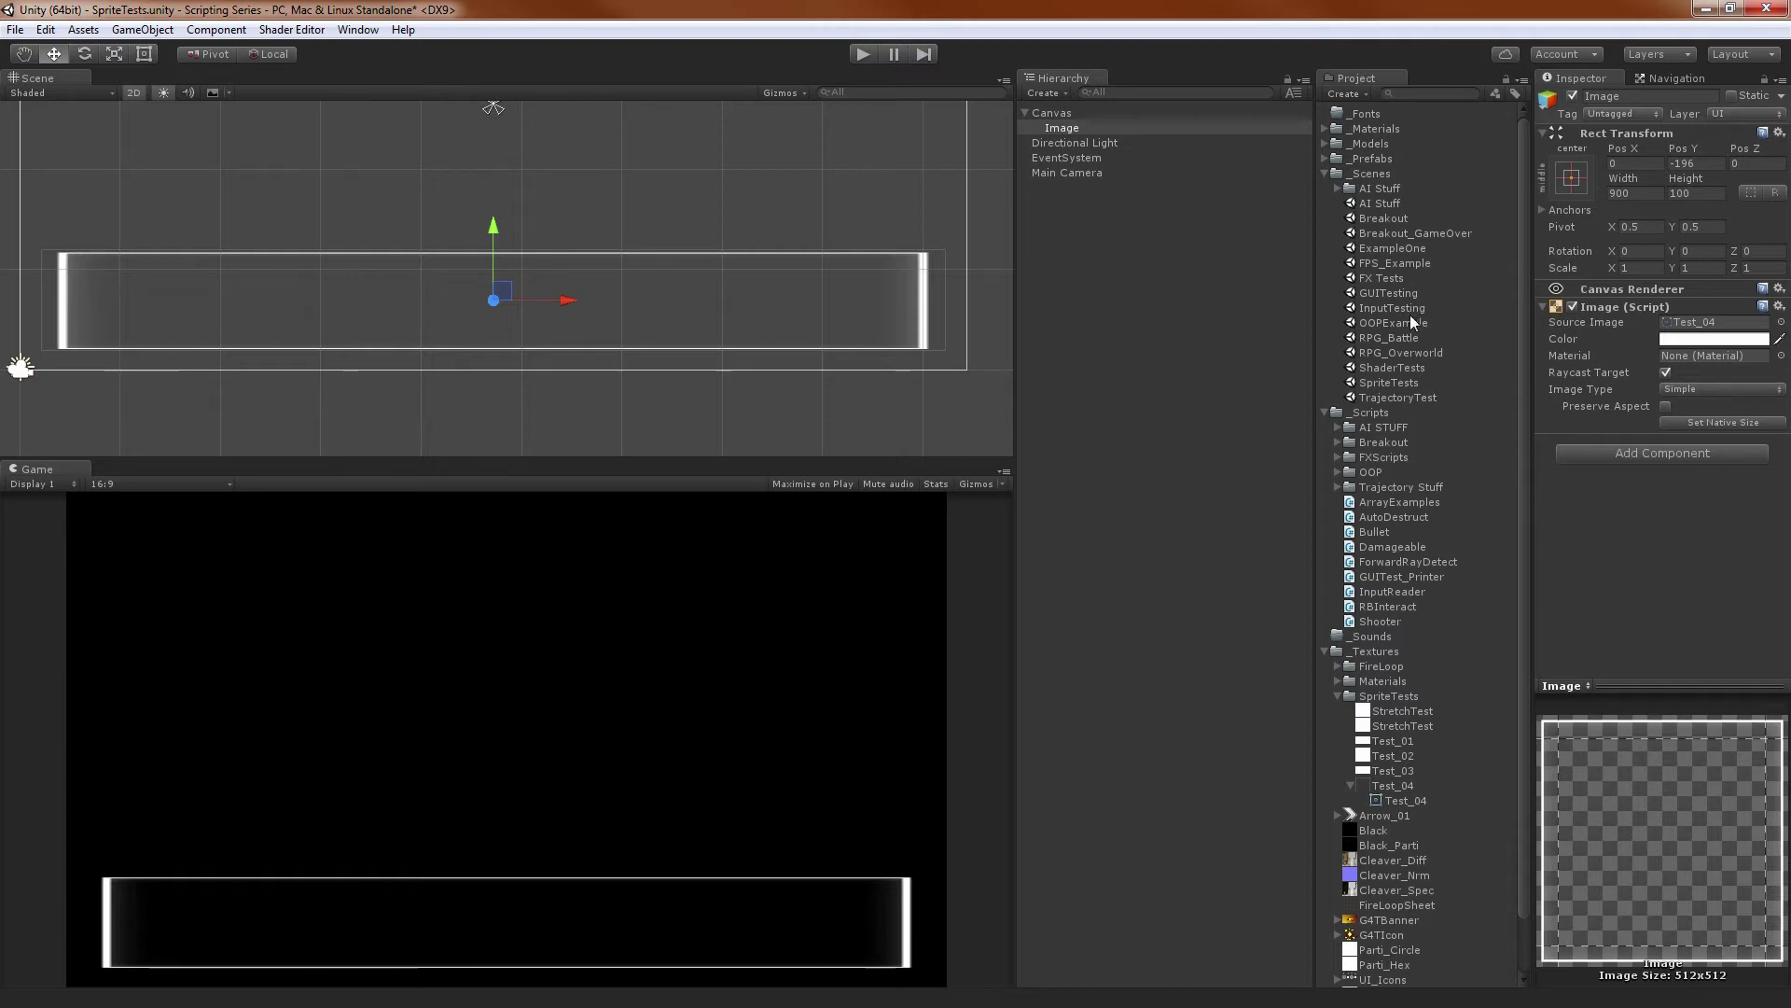
{"action": "left_click", "coordinate": [1389, 384]}
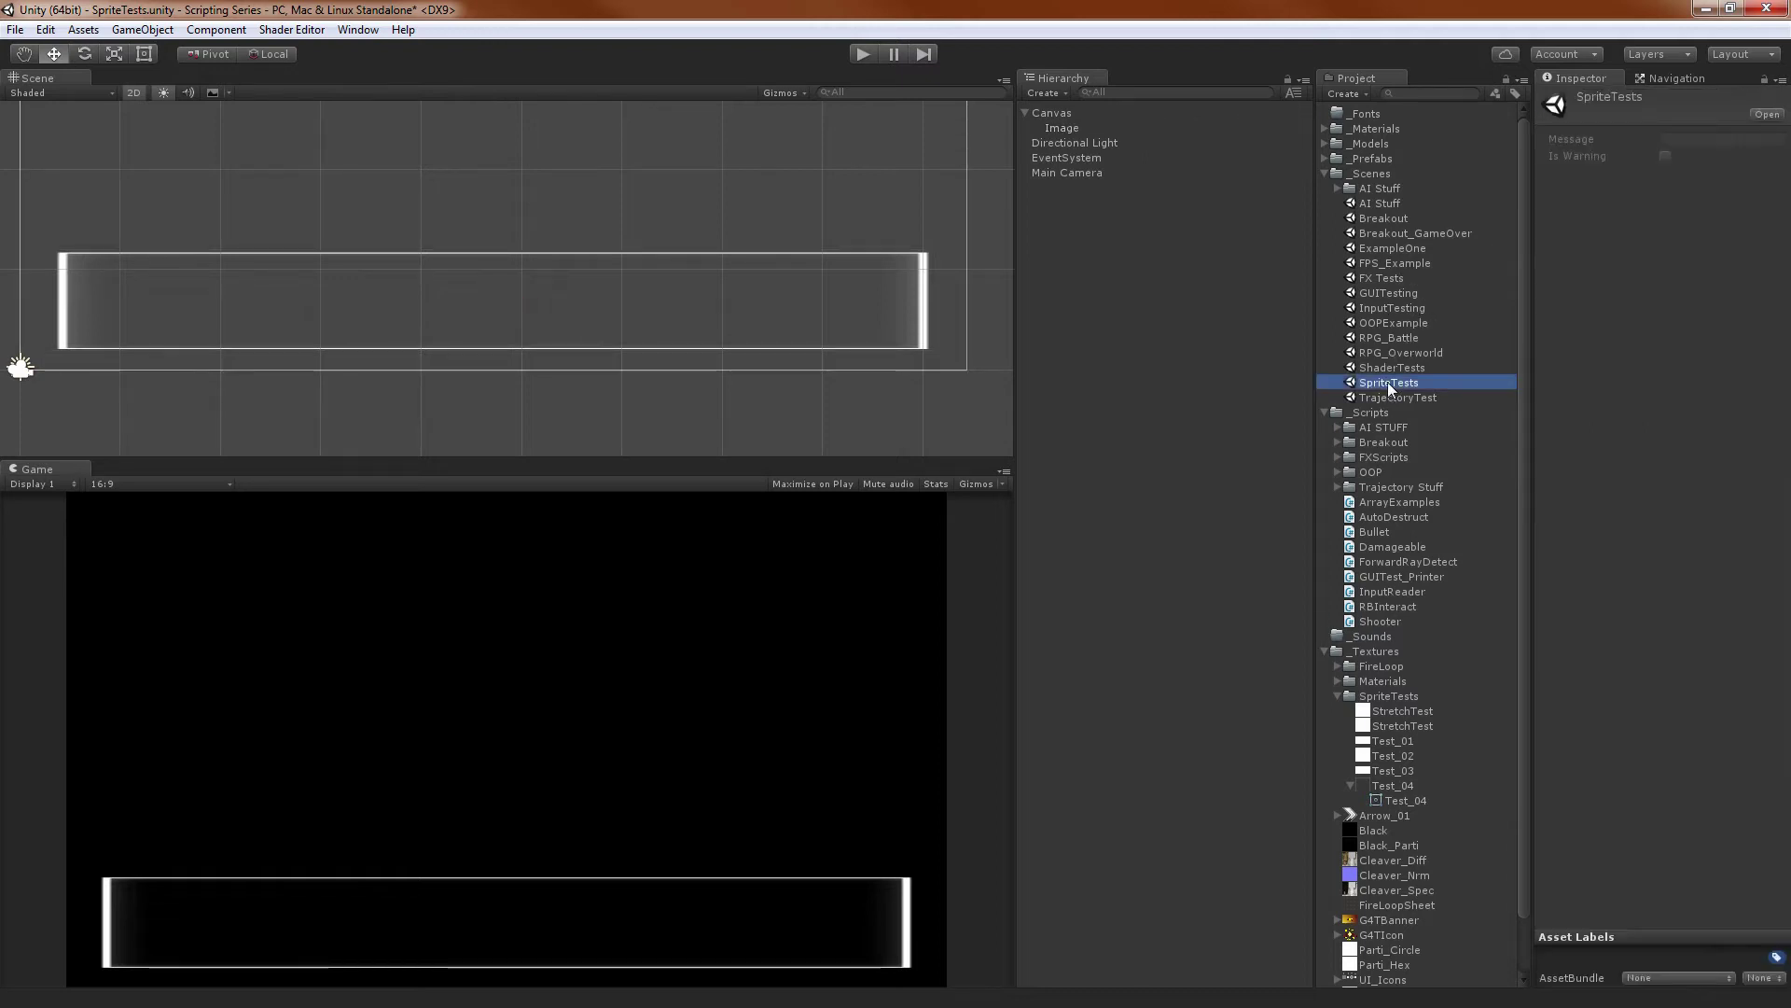
{"action": "double_click", "coordinate": [1386, 382]}
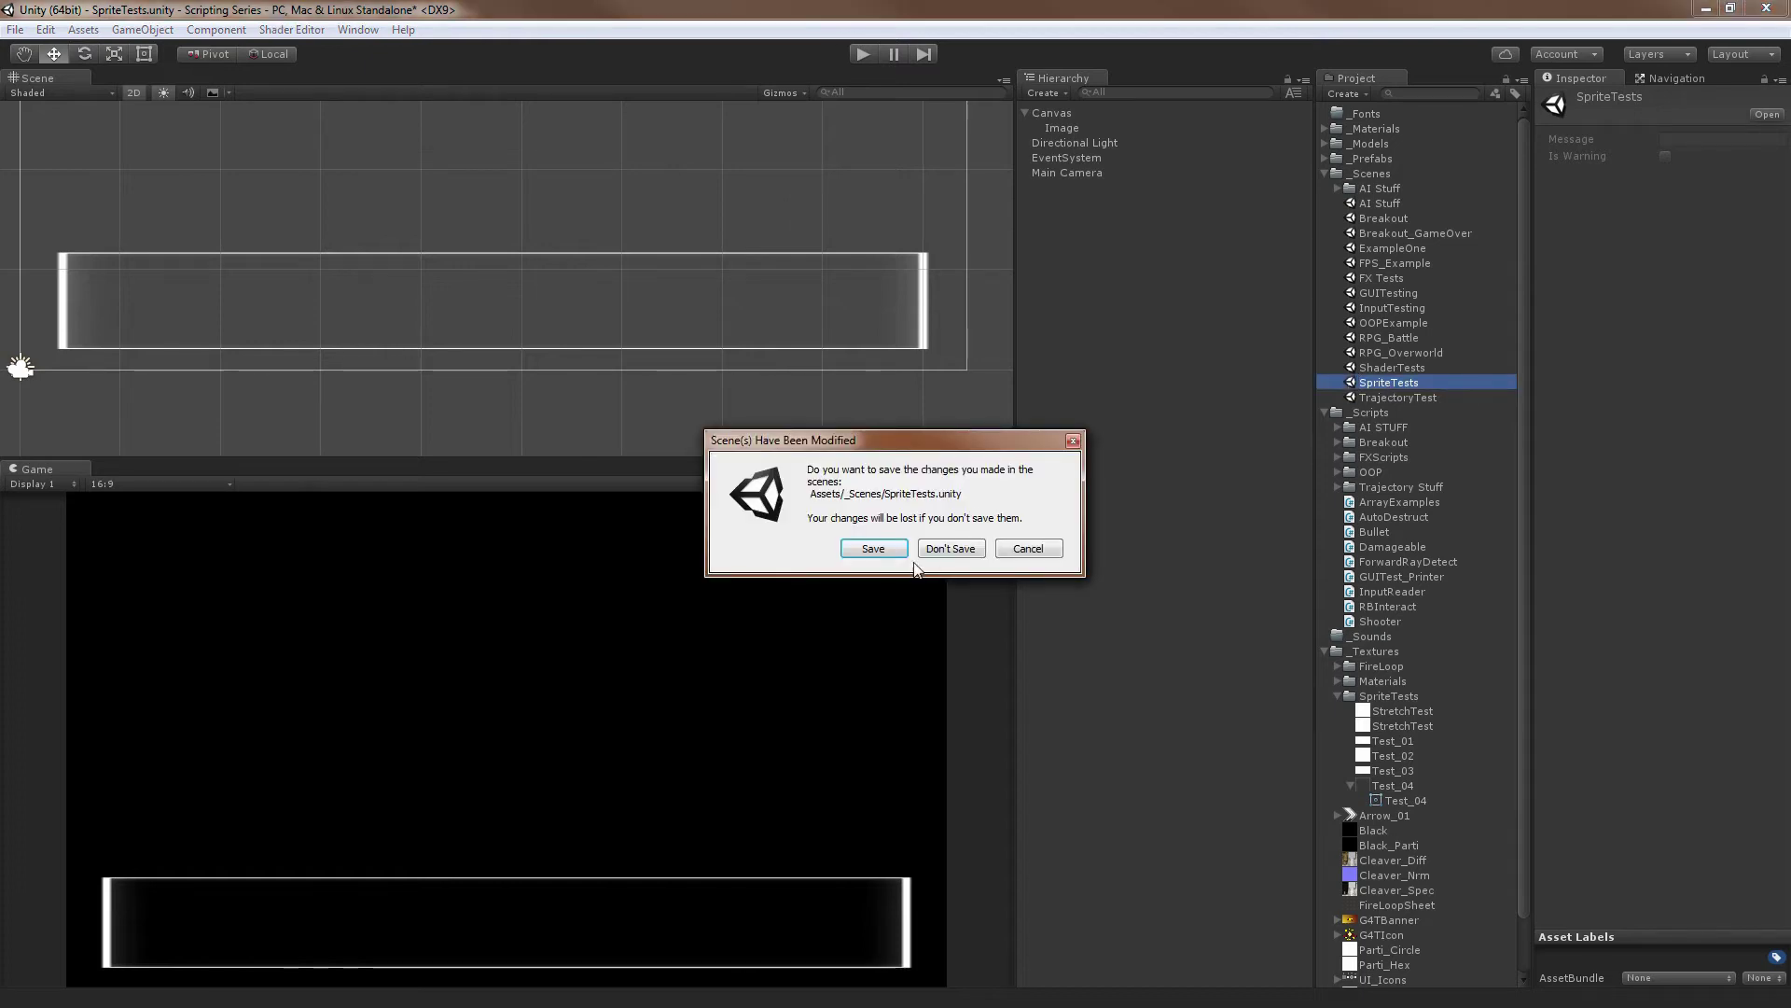
{"action": "left_click", "coordinate": [898, 548]}
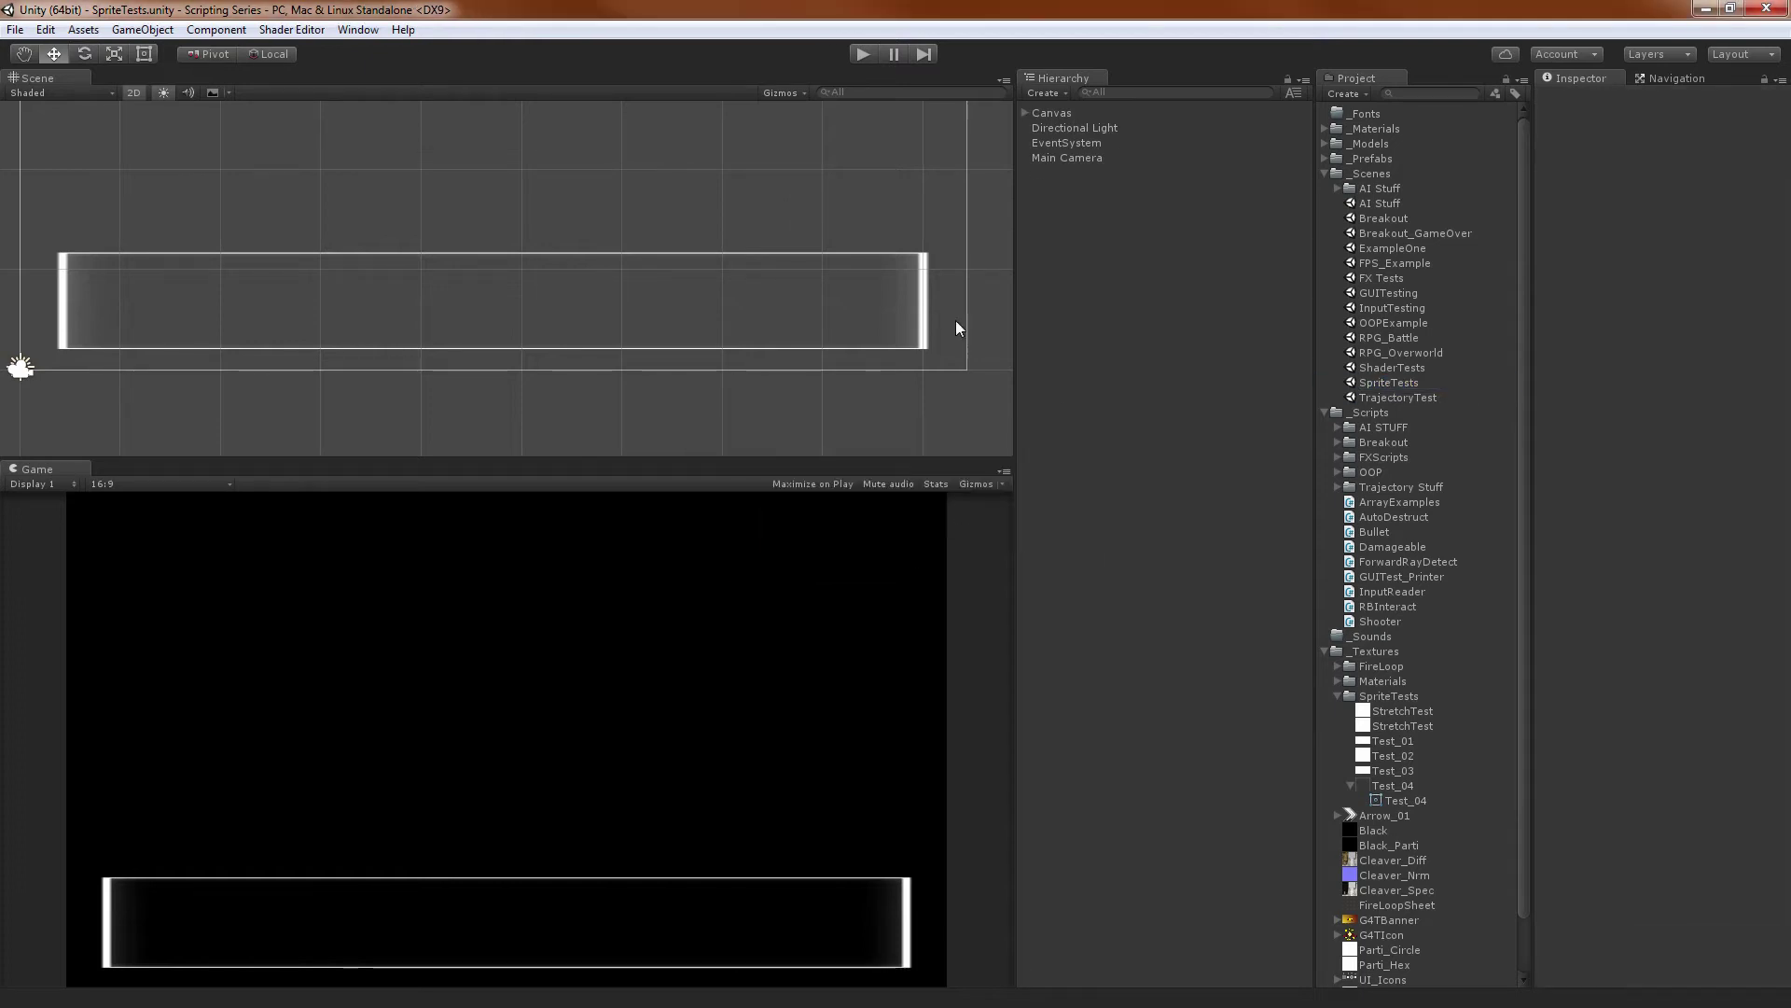
Assign the Test_04 sprite as the canvas Image's Source Image and set its Image Type to Sliced
{"action": "left_click", "coordinate": [1024, 112]}
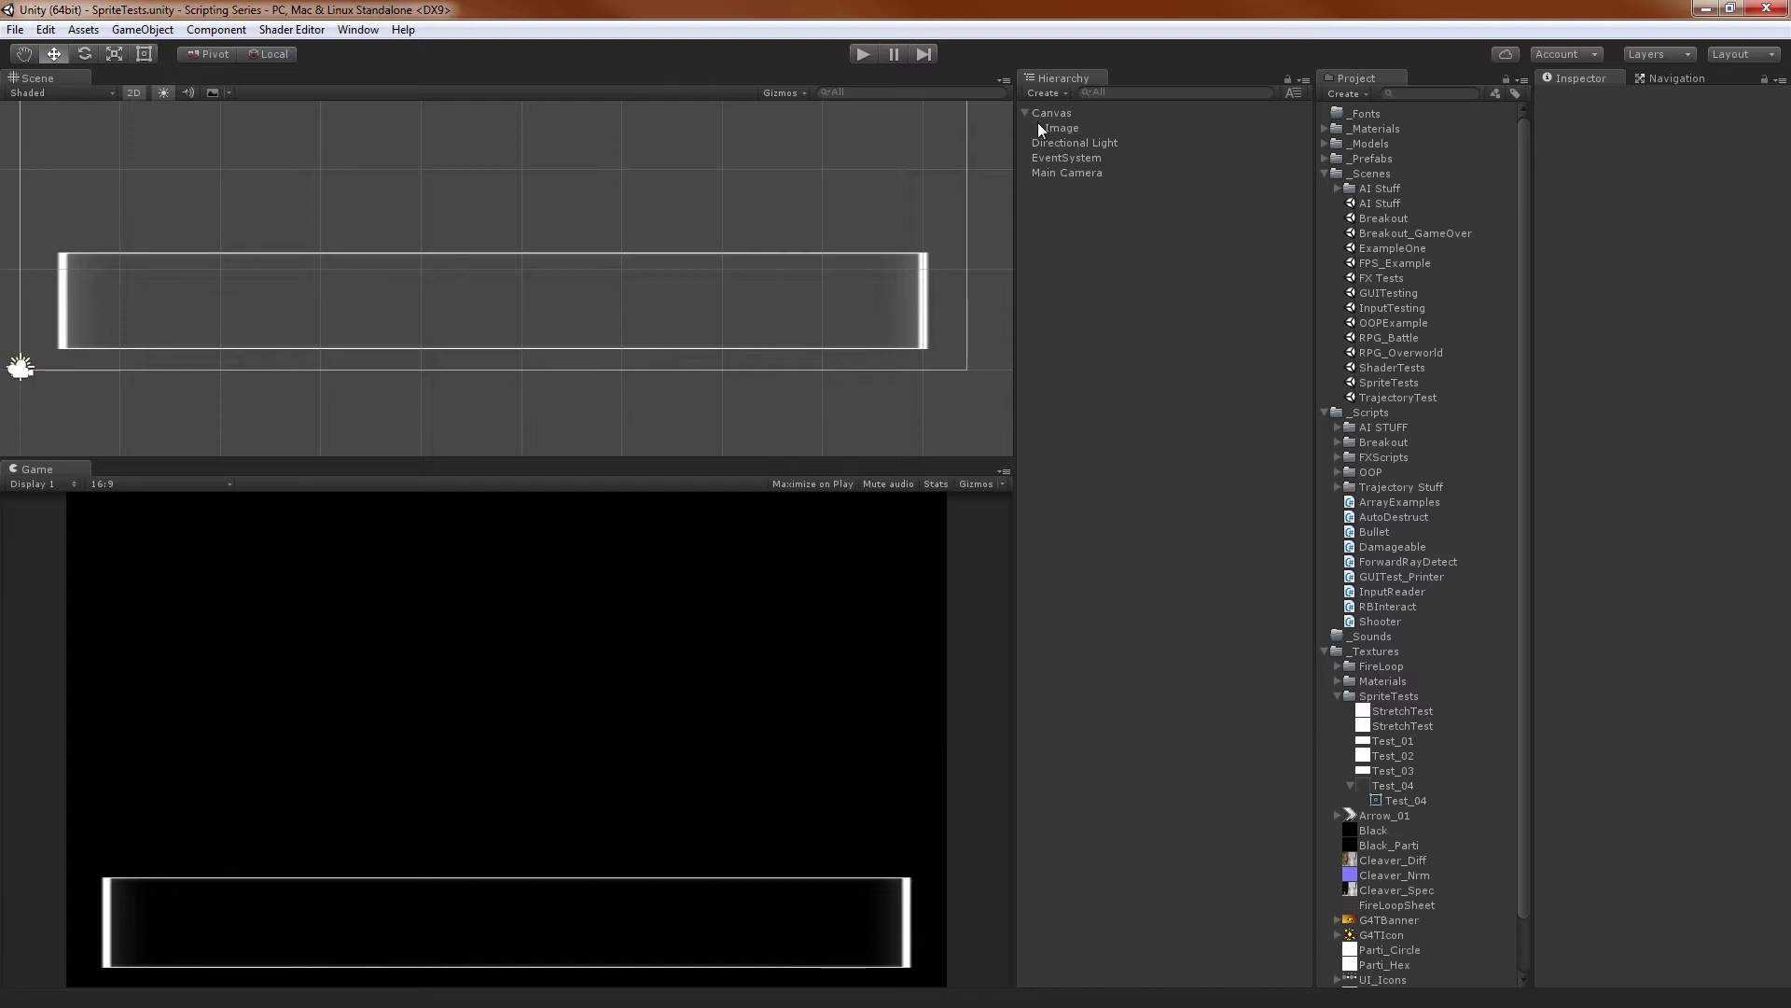
{"action": "left_click", "coordinate": [1050, 128]}
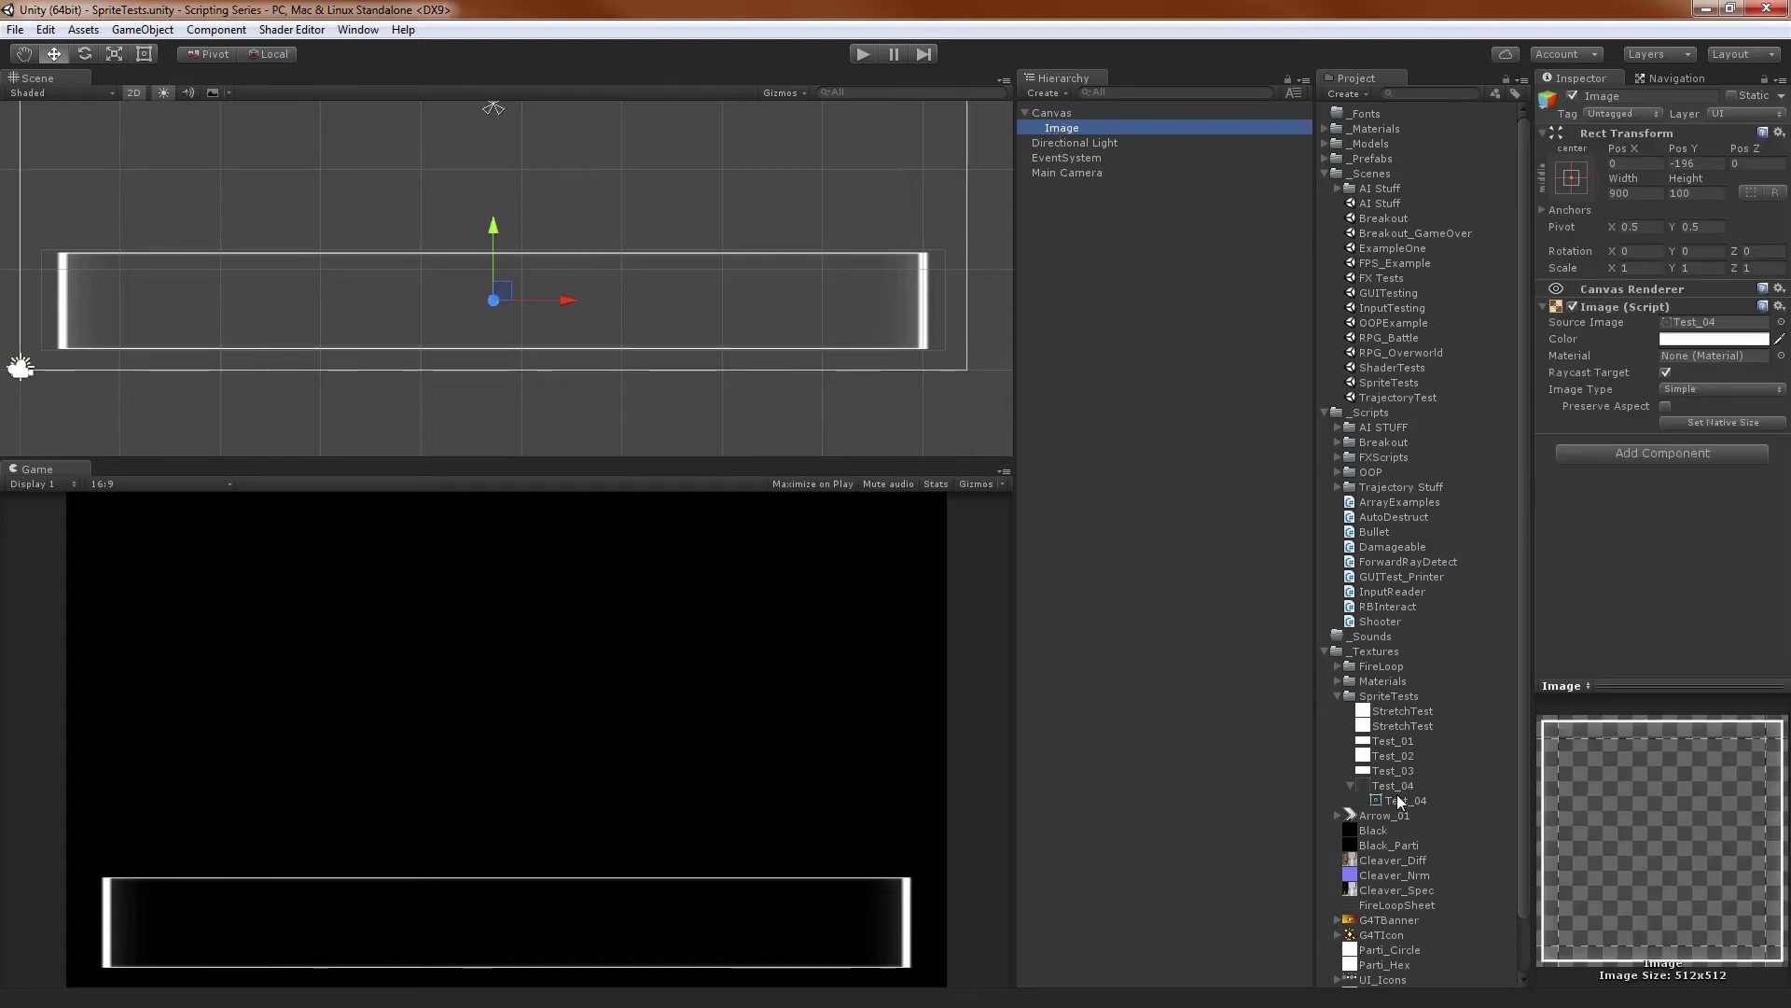
{"action": "left_click_drag", "start_coordinate": [1400, 801], "coordinate": [1699, 323]}
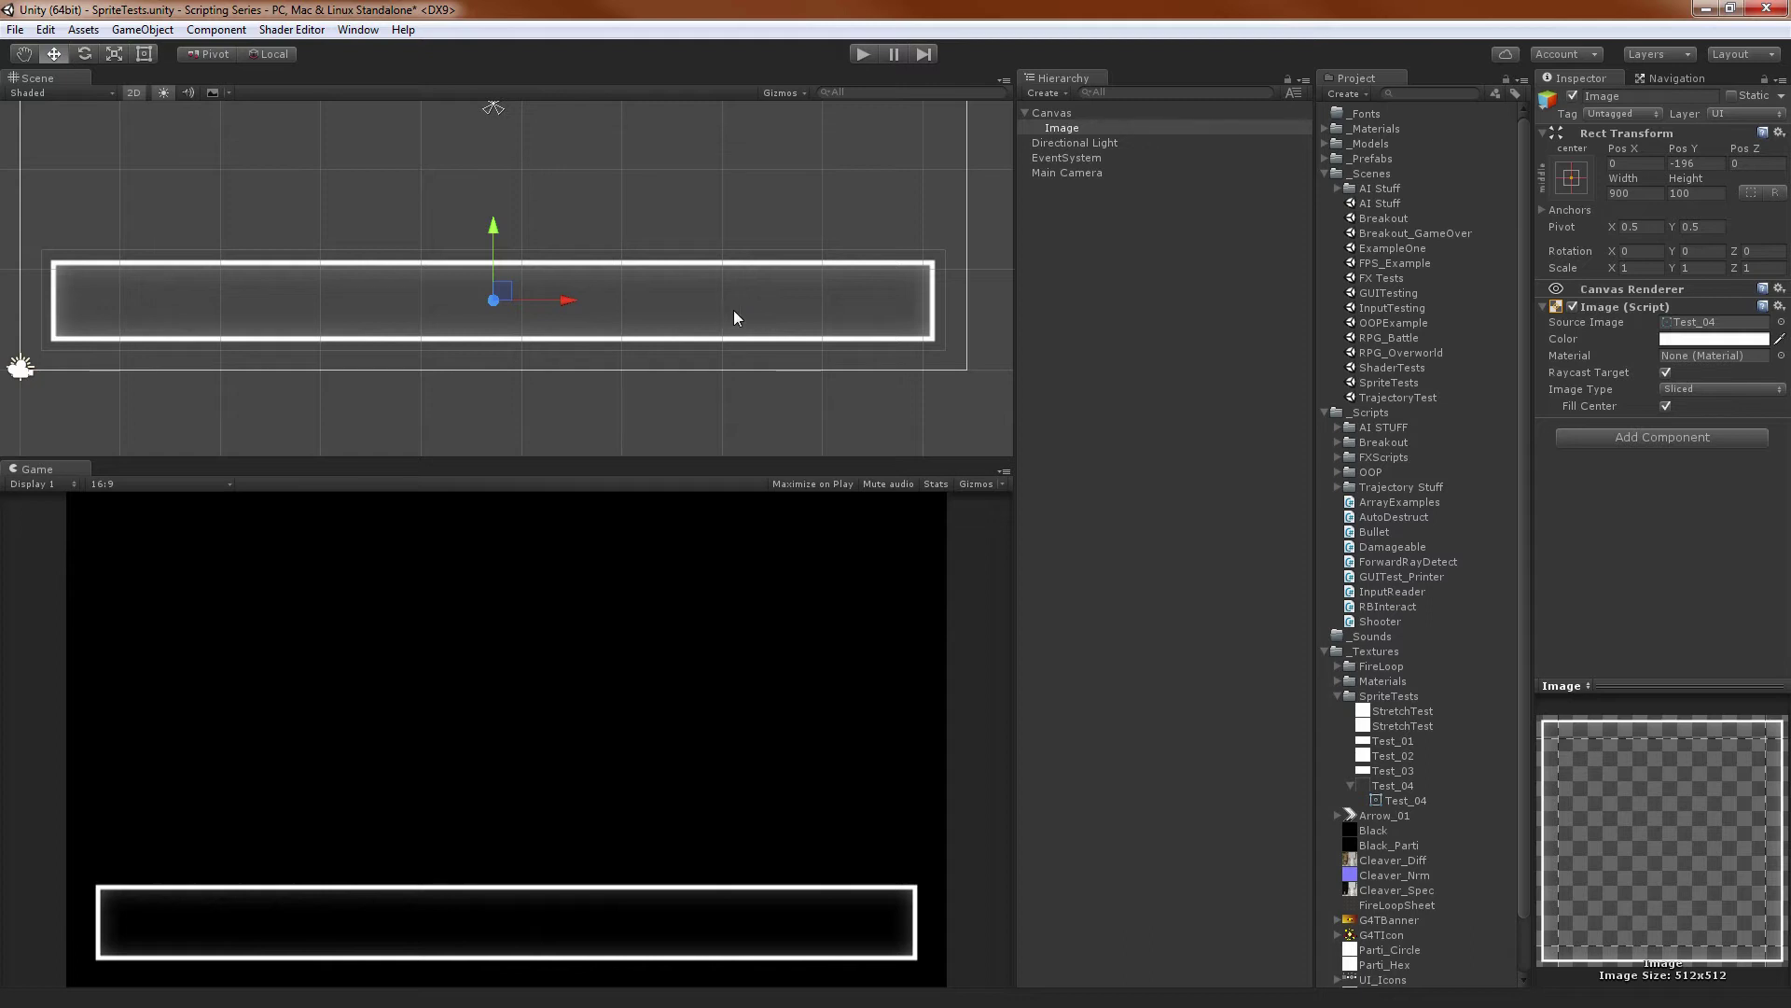
Inspect the sliced frame and try Image widths of about 774 and 805
{"action": "scroll", "coordinate": [758, 295], "scroll_direction": "up", "scroll_amount": 6}
{"action": "scroll", "coordinate": [757, 295], "scroll_direction": "down", "scroll_amount": 5}
{"action": "mouse_move", "coordinate": [808, 285]}
{"action": "middle_mouse_down"}
{"action": "mouse_move", "coordinate": [747, 248]}
{"action": "mouse_move", "coordinate": [789, 294]}
{"action": "middle_mouse_up"}
{"action": "scroll", "coordinate": [789, 294], "scroll_direction": "up", "scroll_amount": 1}
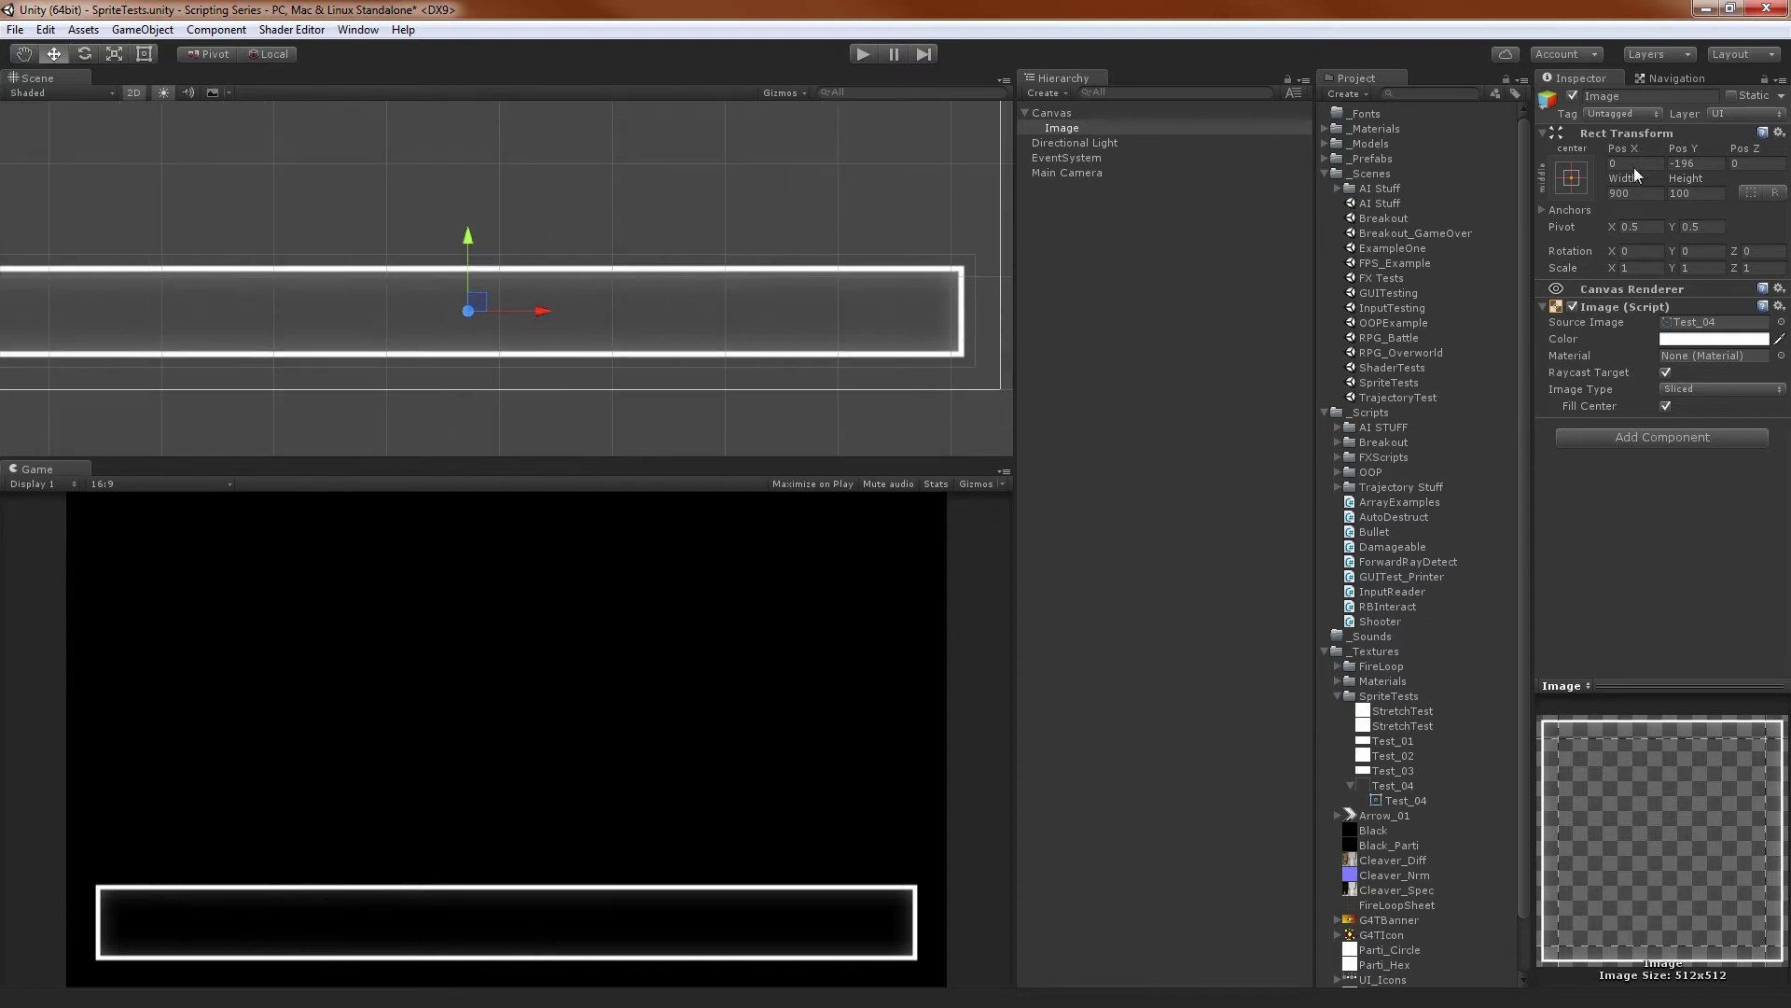
{"action": "left_click_drag", "start_coordinate": [1631, 175], "coordinate": [832, 226]}
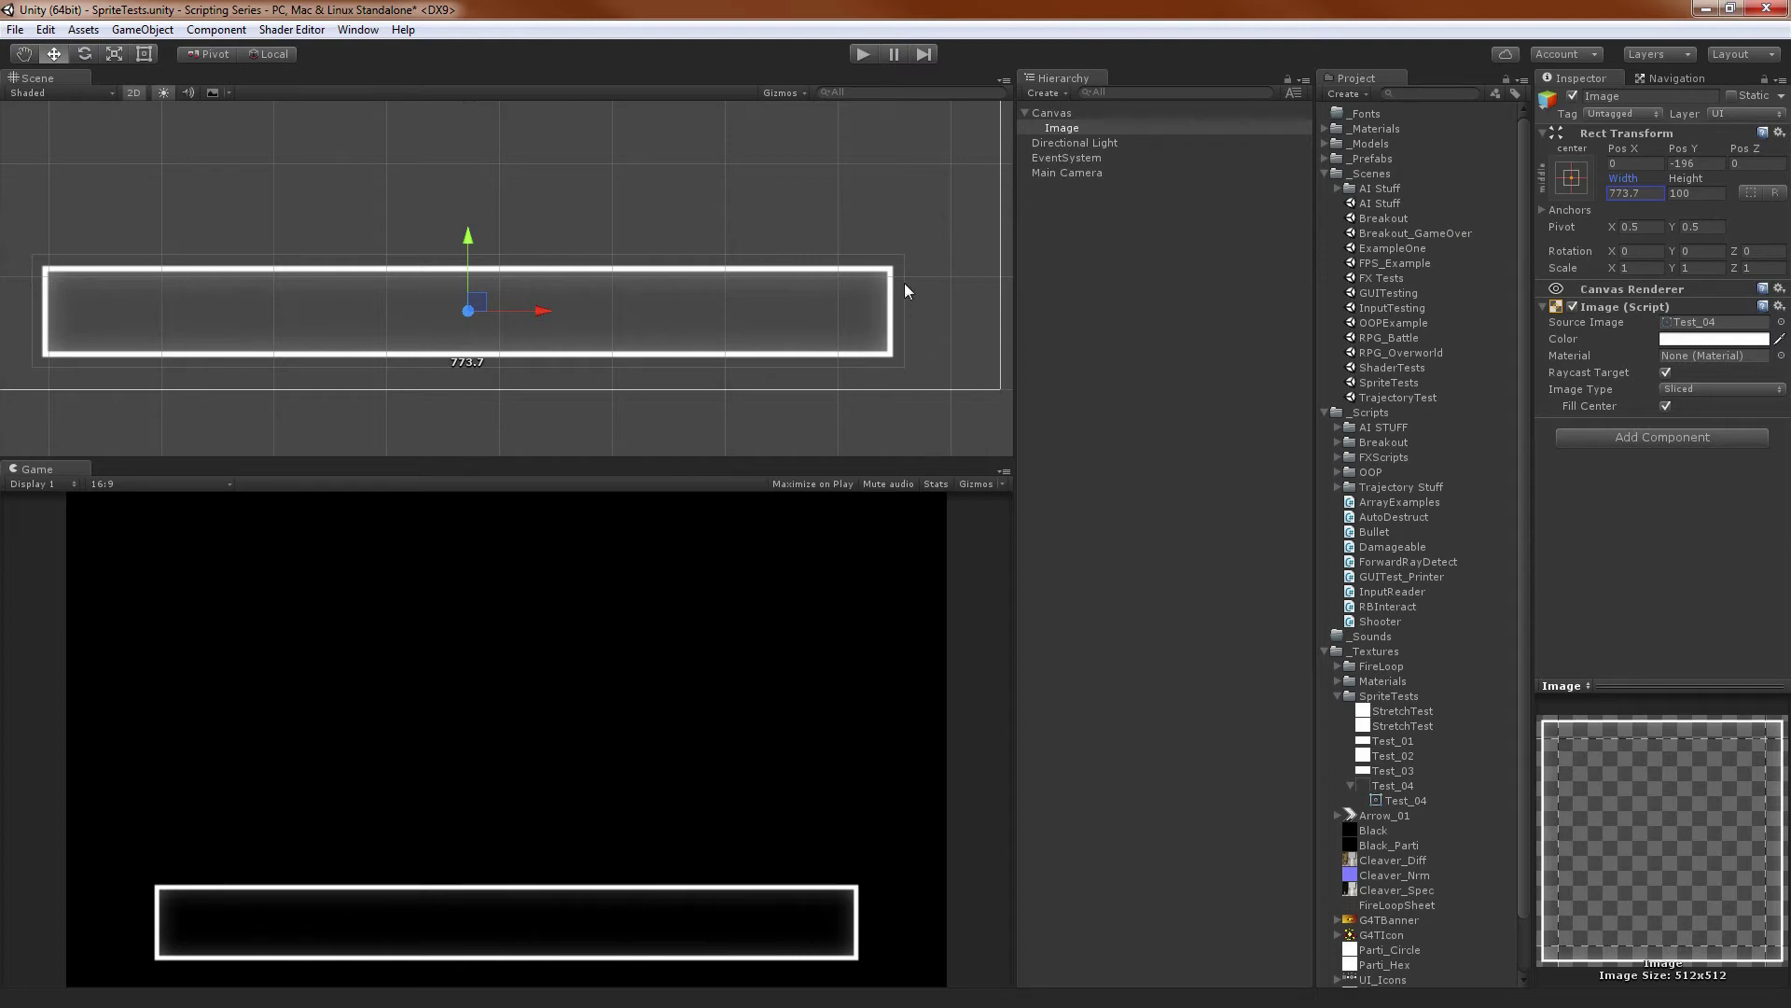
{"action": "left_click_drag", "start_coordinate": [1636, 181], "coordinate": [1679, 198]}
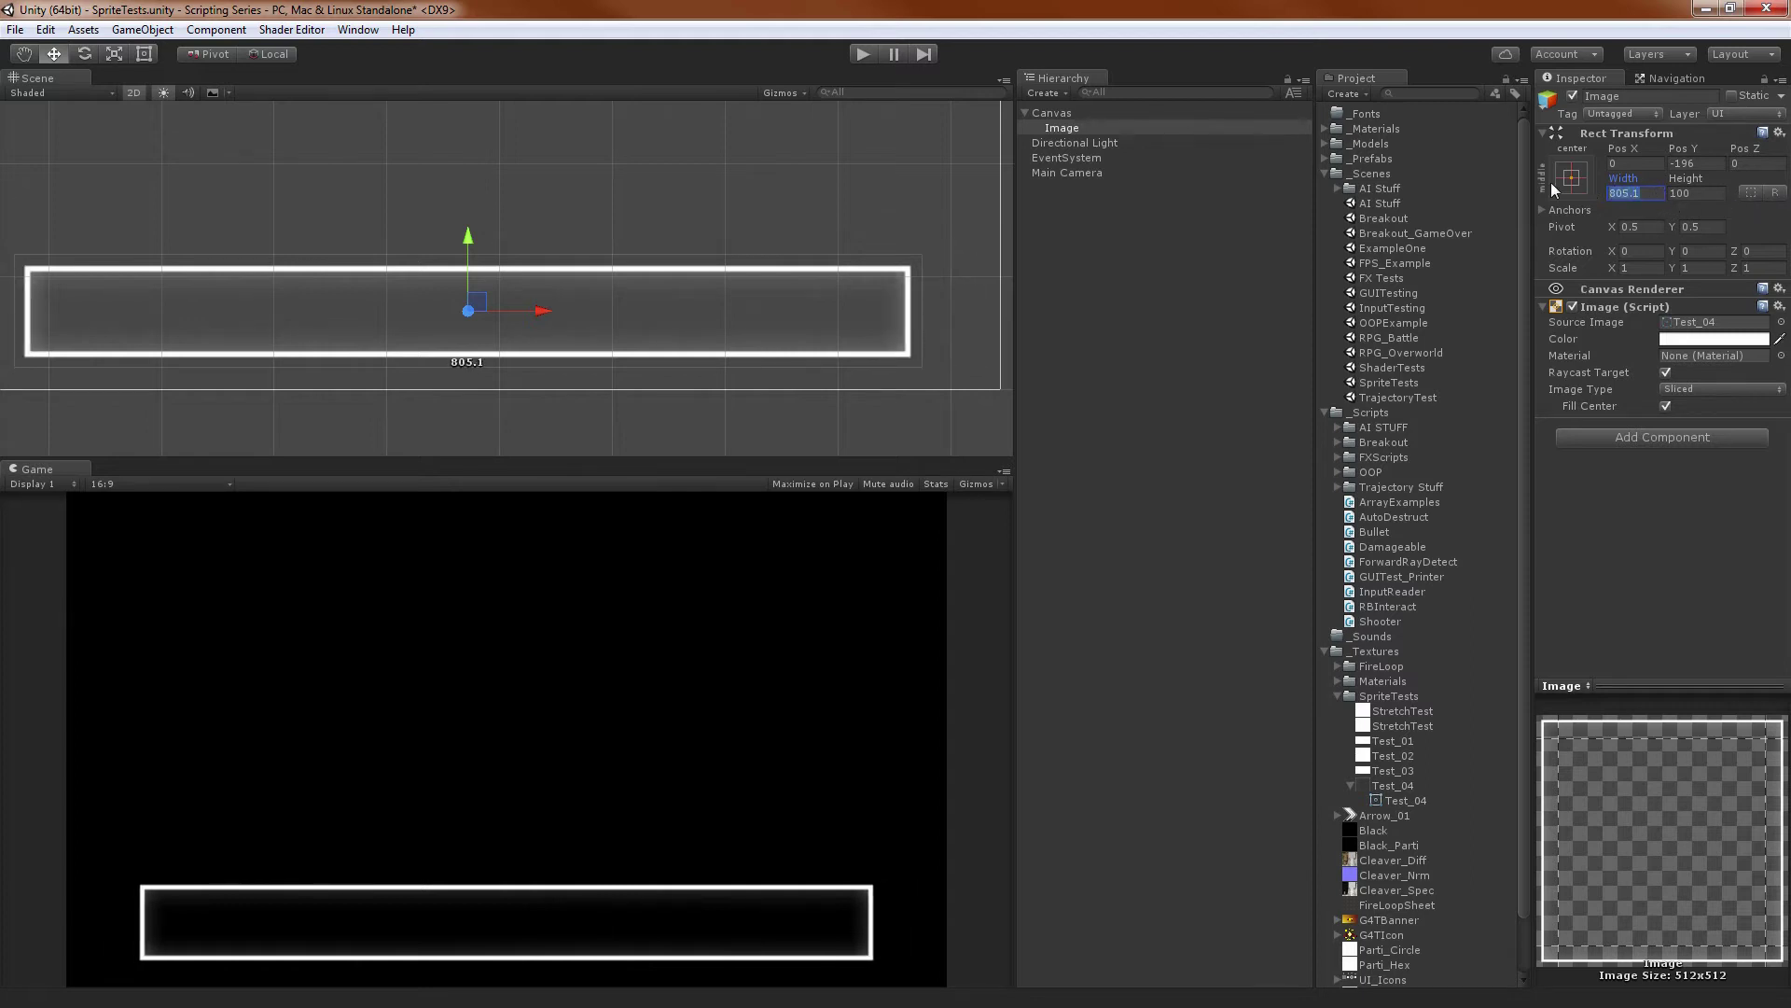
Try Image widths of 100 and 20 and inspect the frame's corners up close
{"action": "type", "text": "100"}
{"action": "scroll", "coordinate": [267, 327], "scroll_direction": "up", "scroll_amount": 3}
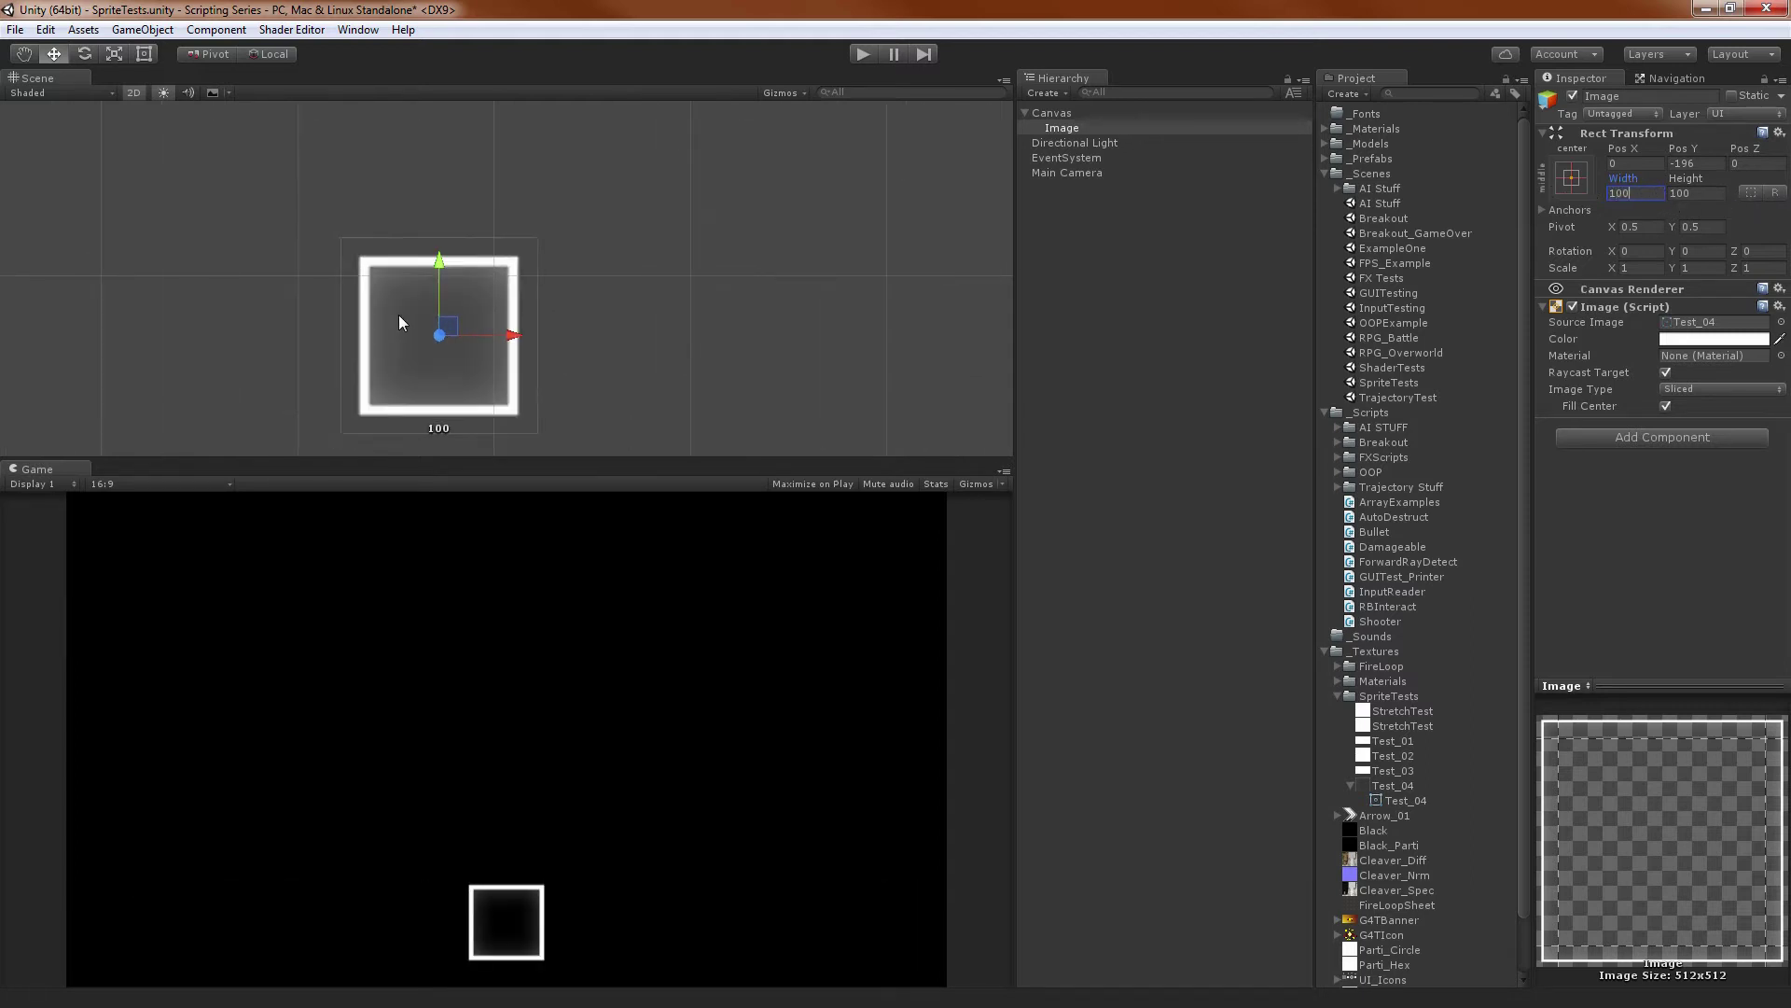
{"action": "key", "text": "f"}
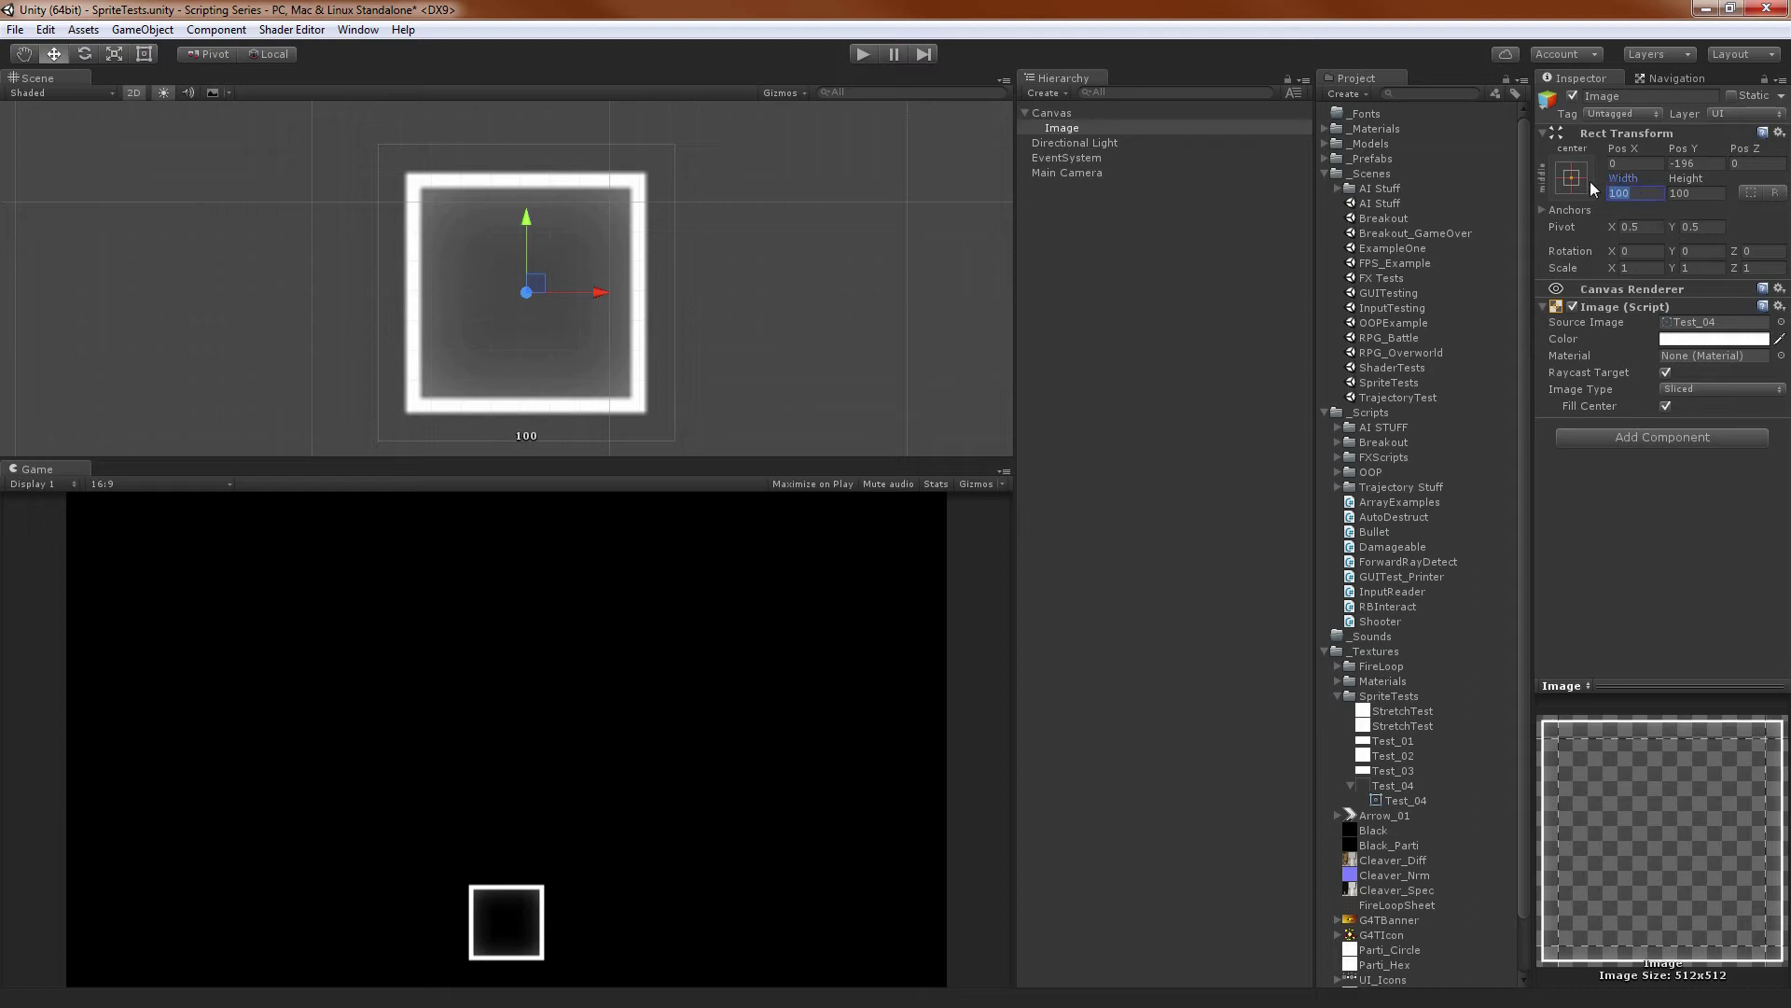
{"action": "type", "text": "20"}
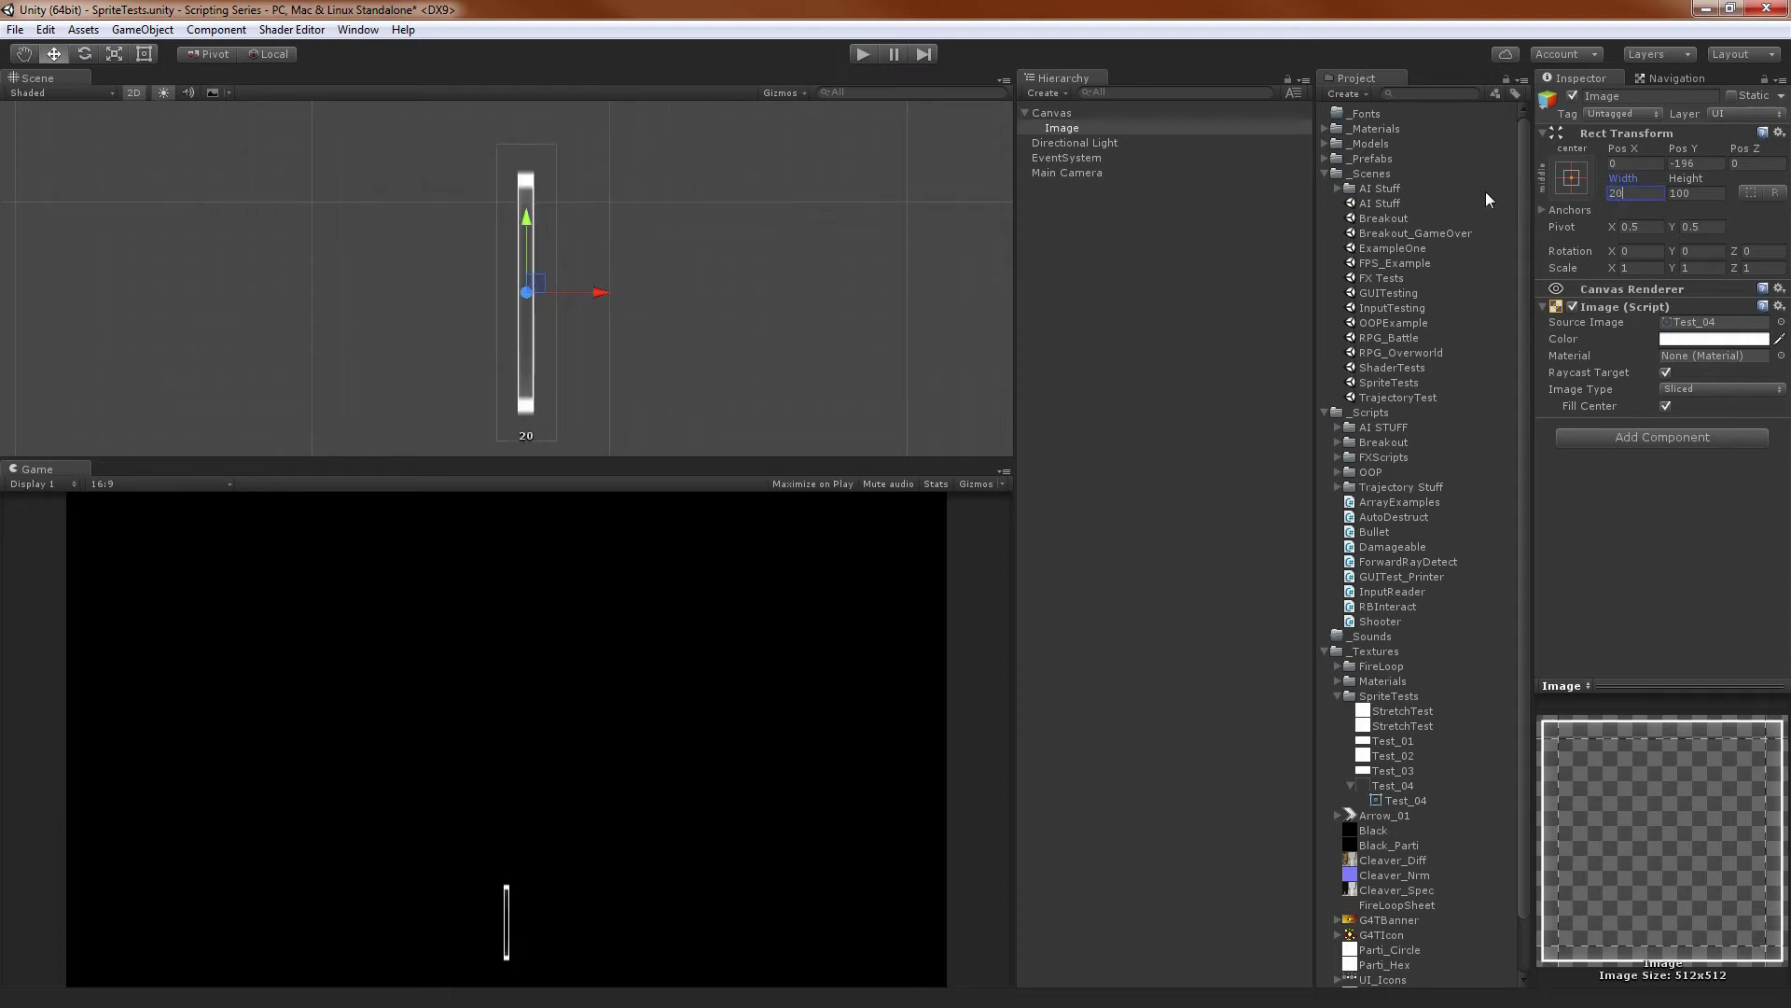
{"action": "scroll", "coordinate": [648, 253], "scroll_direction": "up", "scroll_amount": 6}
{"action": "middle_click_drag", "start_coordinate": [588, 227], "coordinate": [595, 318]}
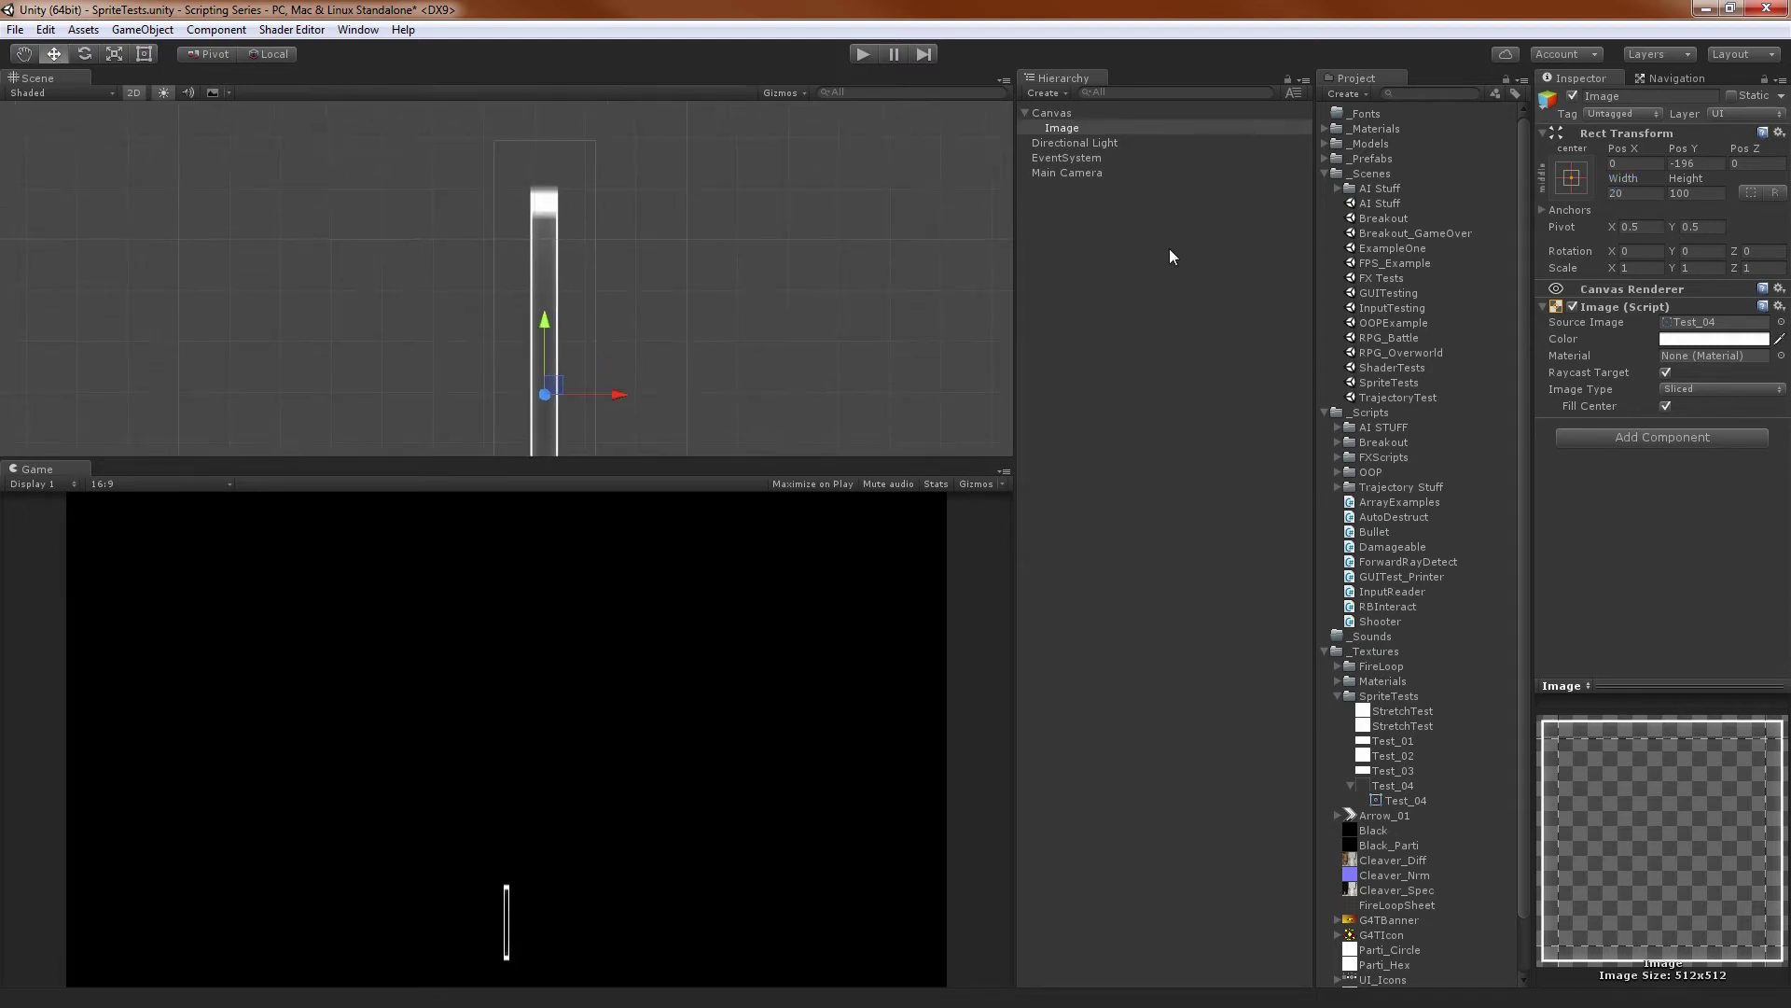
Set both the width and the height of the canvas Image to 90
{"action": "left_click_drag", "start_coordinate": [1616, 179], "coordinate": [1661, 169]}
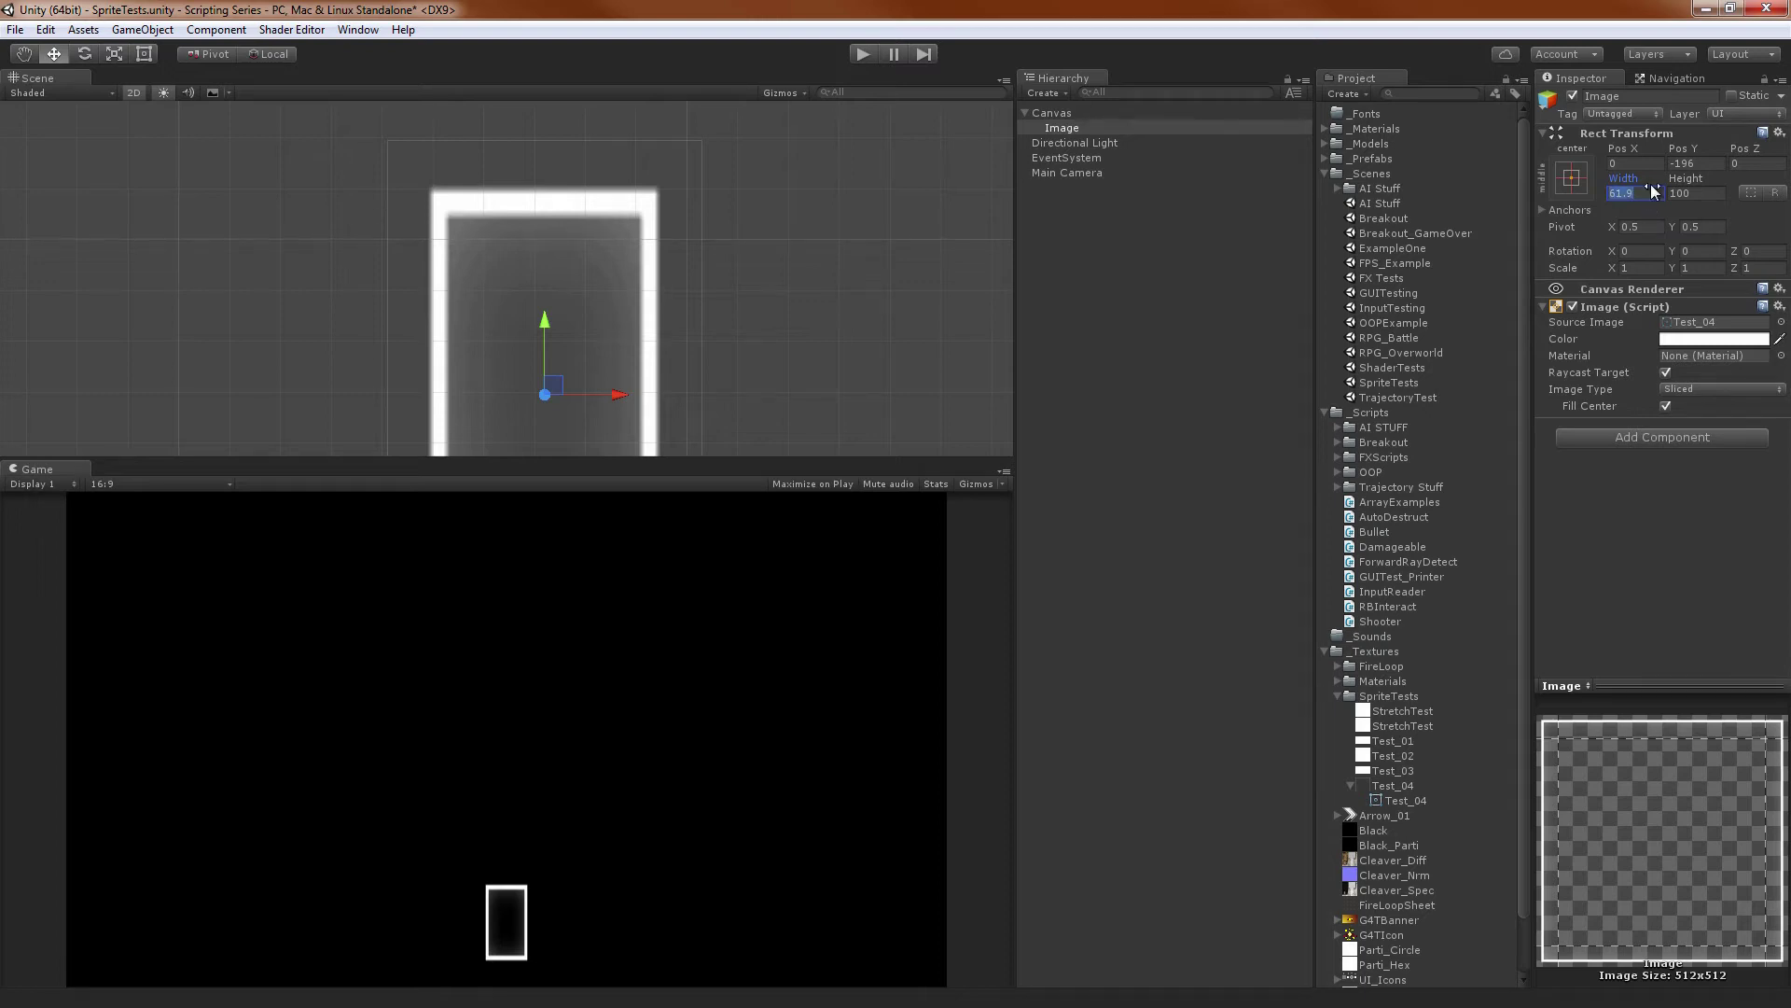
{"action": "type", "text": "90"}
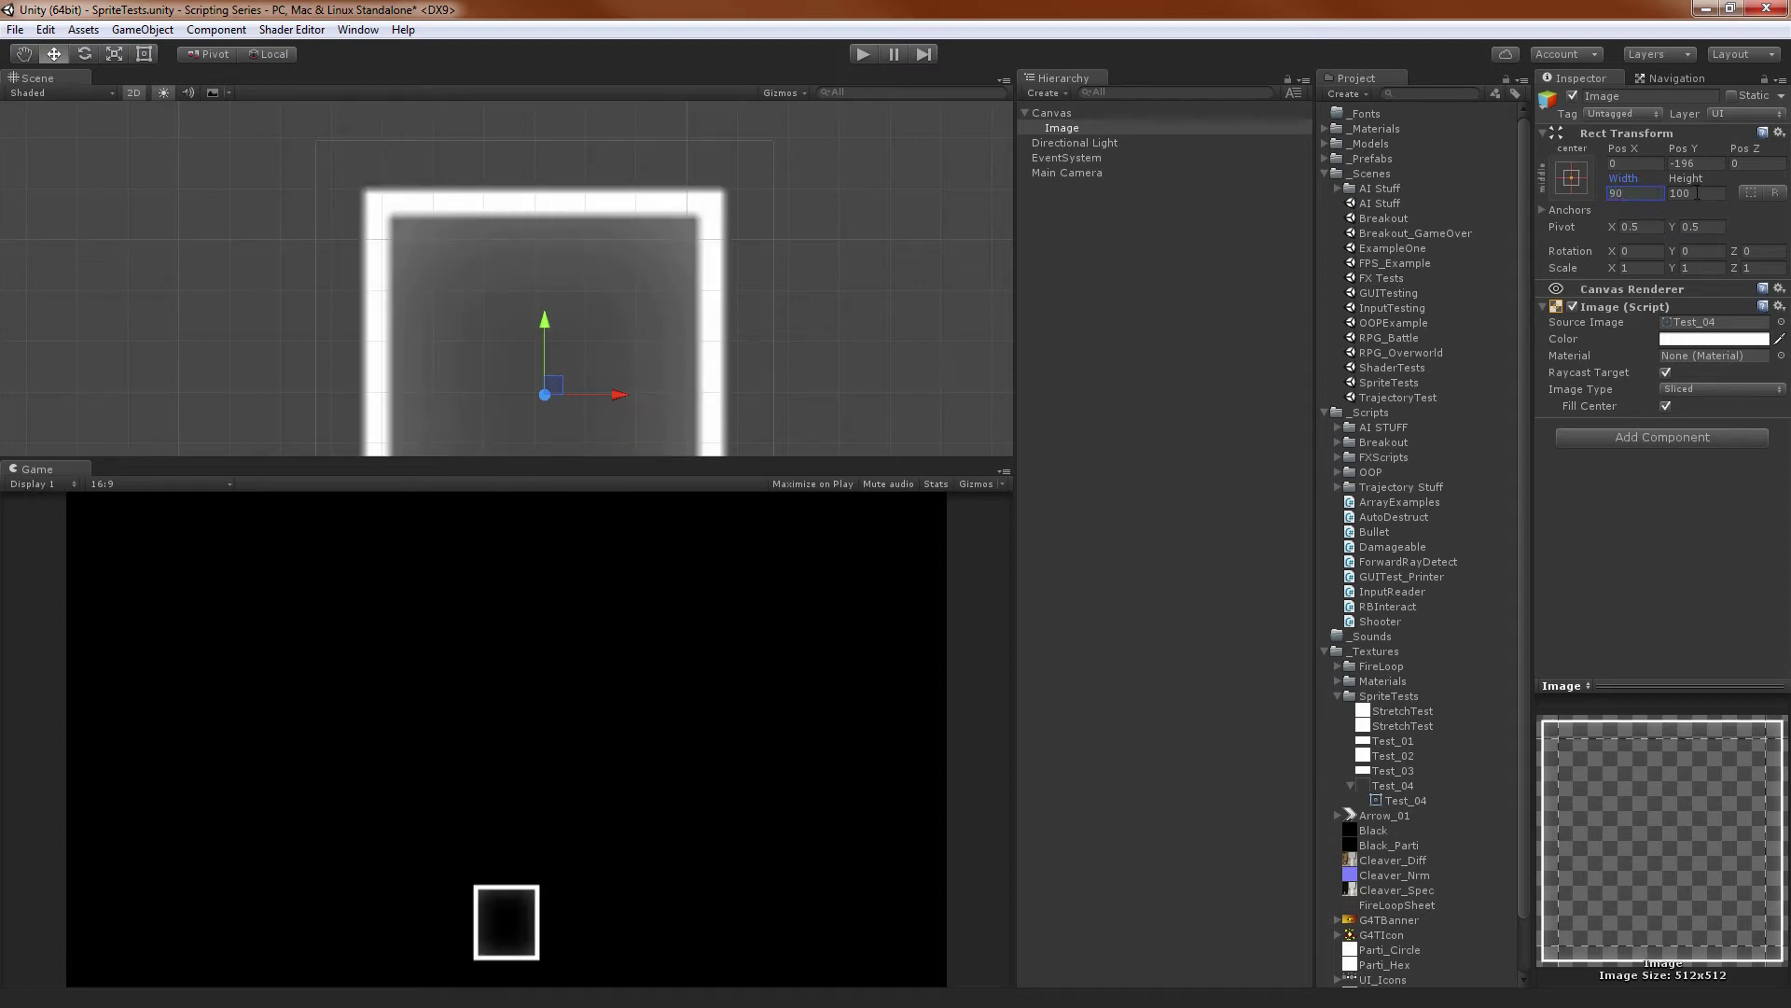
{"action": "left_click", "coordinate": [1694, 192]}
{"action": "type", "text": "90"}
{"action": "scroll", "coordinate": [861, 224], "scroll_direction": "down", "scroll_amount": 7}
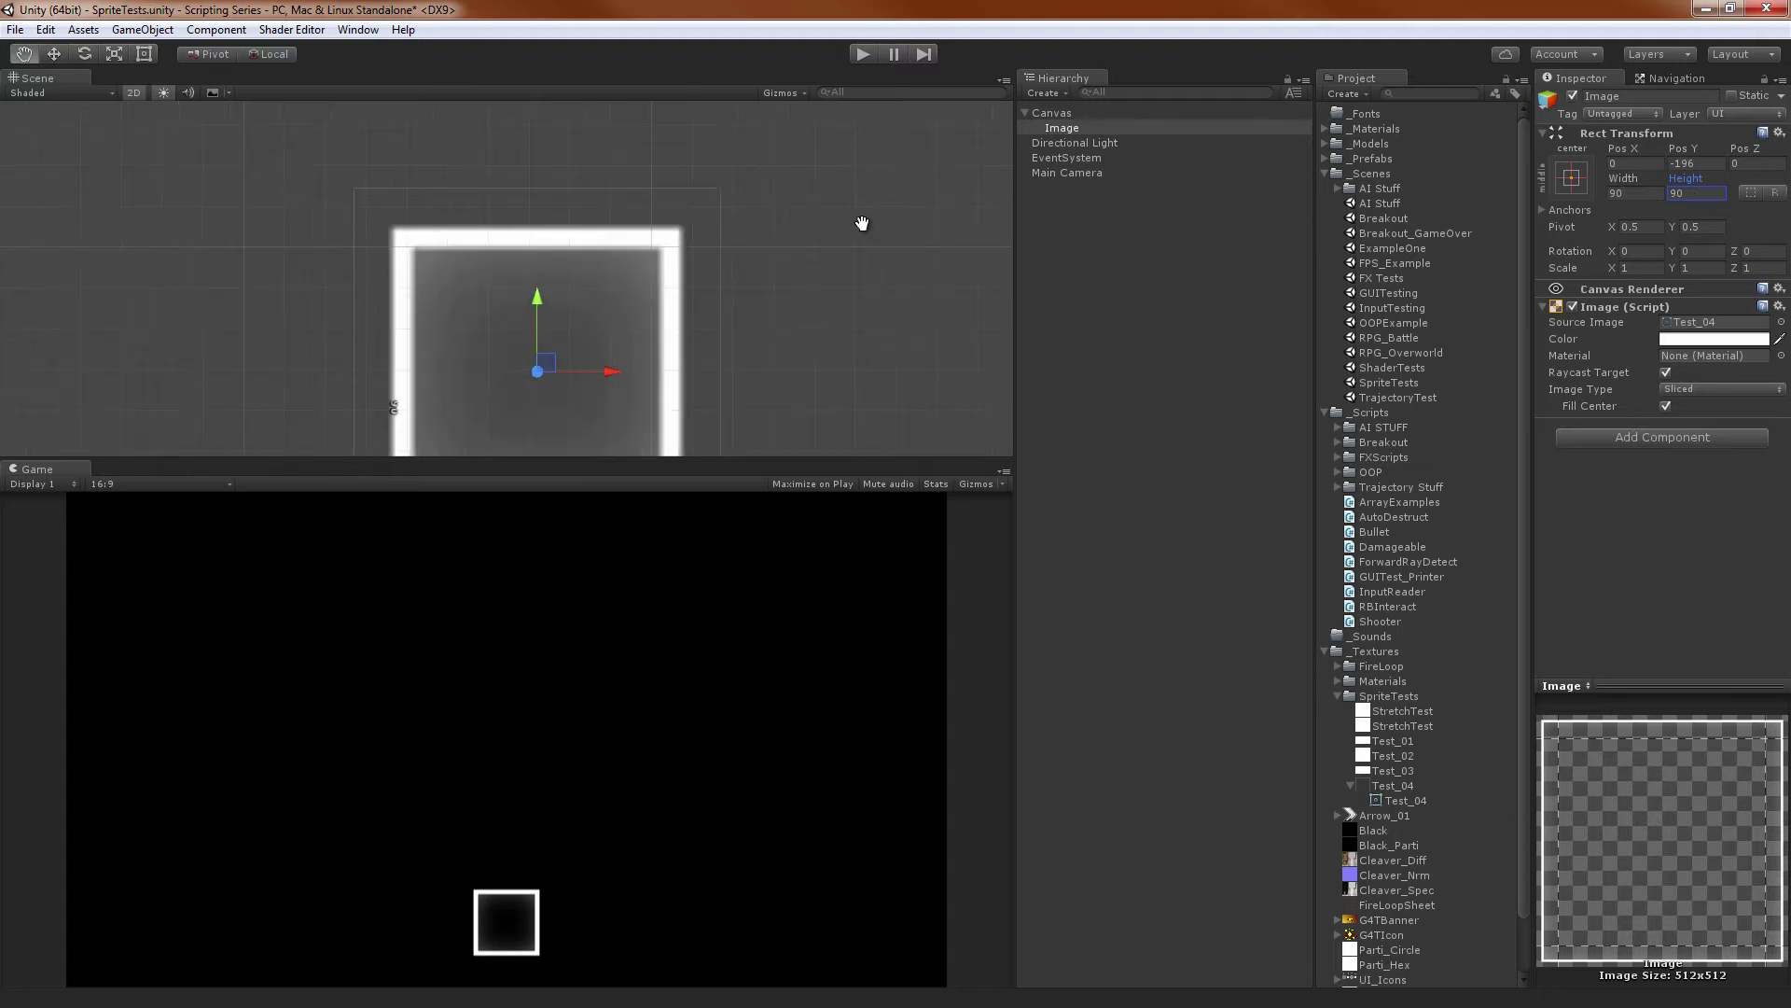
Try a width of 80 on the canvas Image, then stretch it to about 925 wide and 131 high
{"action": "middle_click_drag", "start_coordinate": [860, 224], "coordinate": [753, 190]}
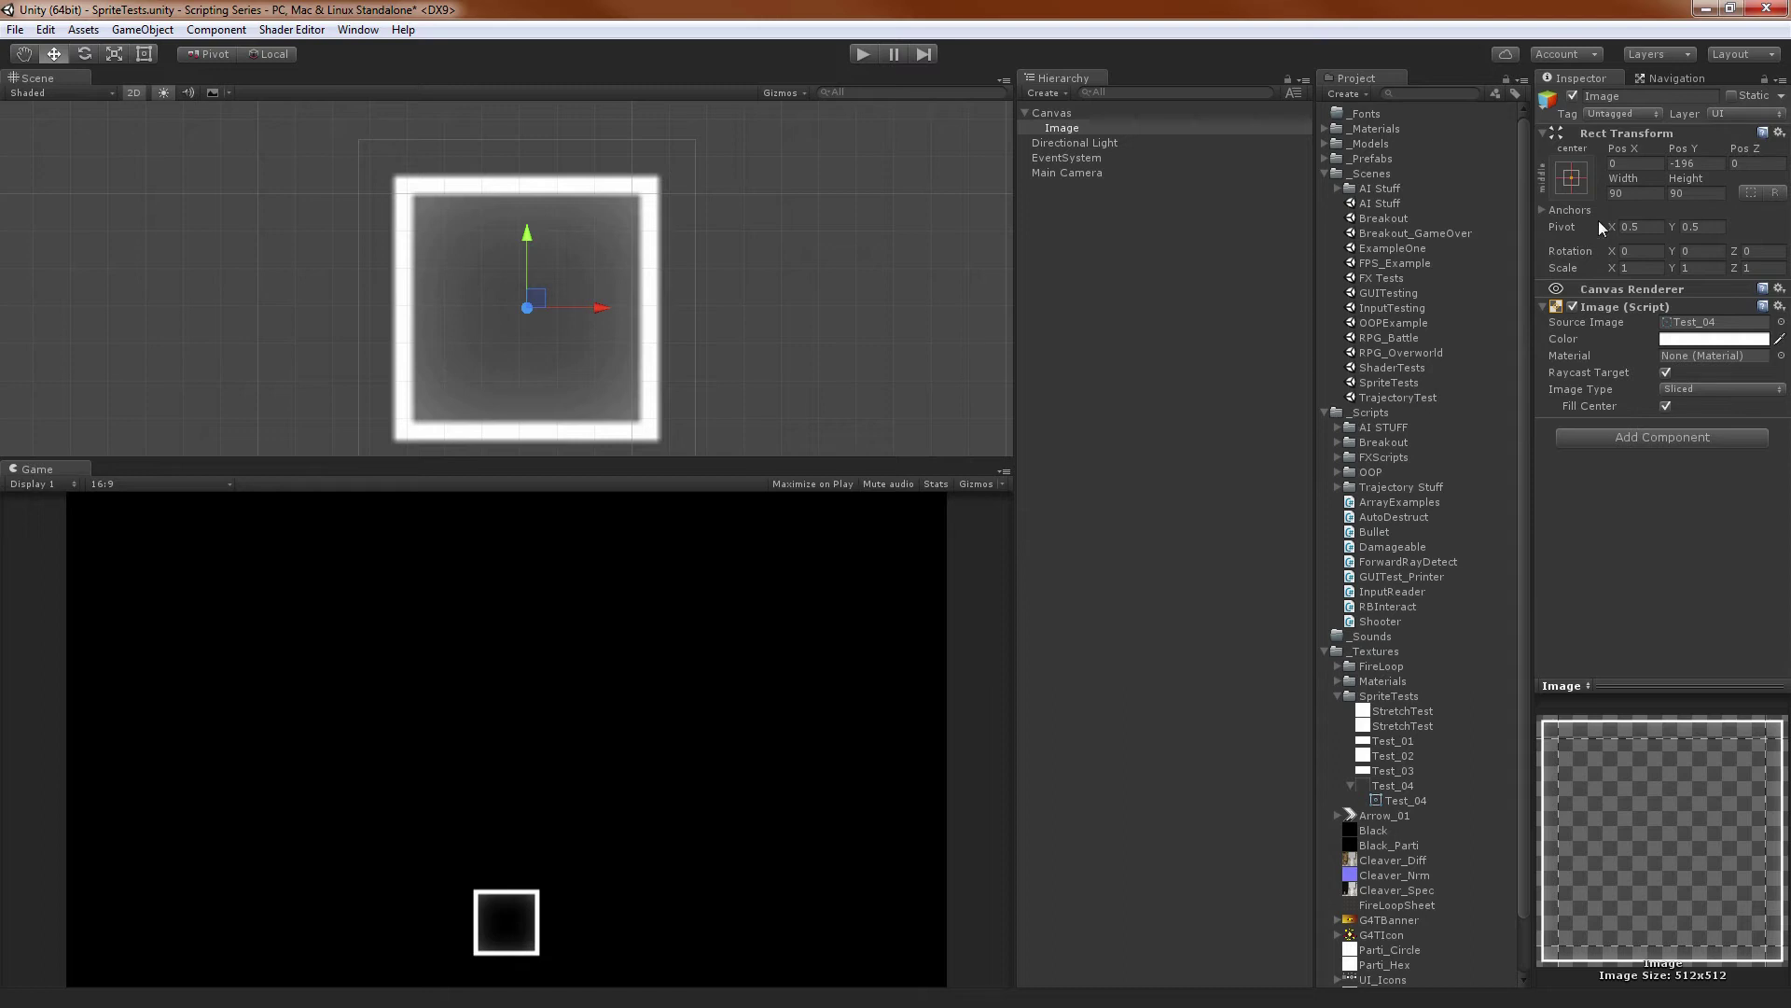
{"action": "type", "text": "80"}
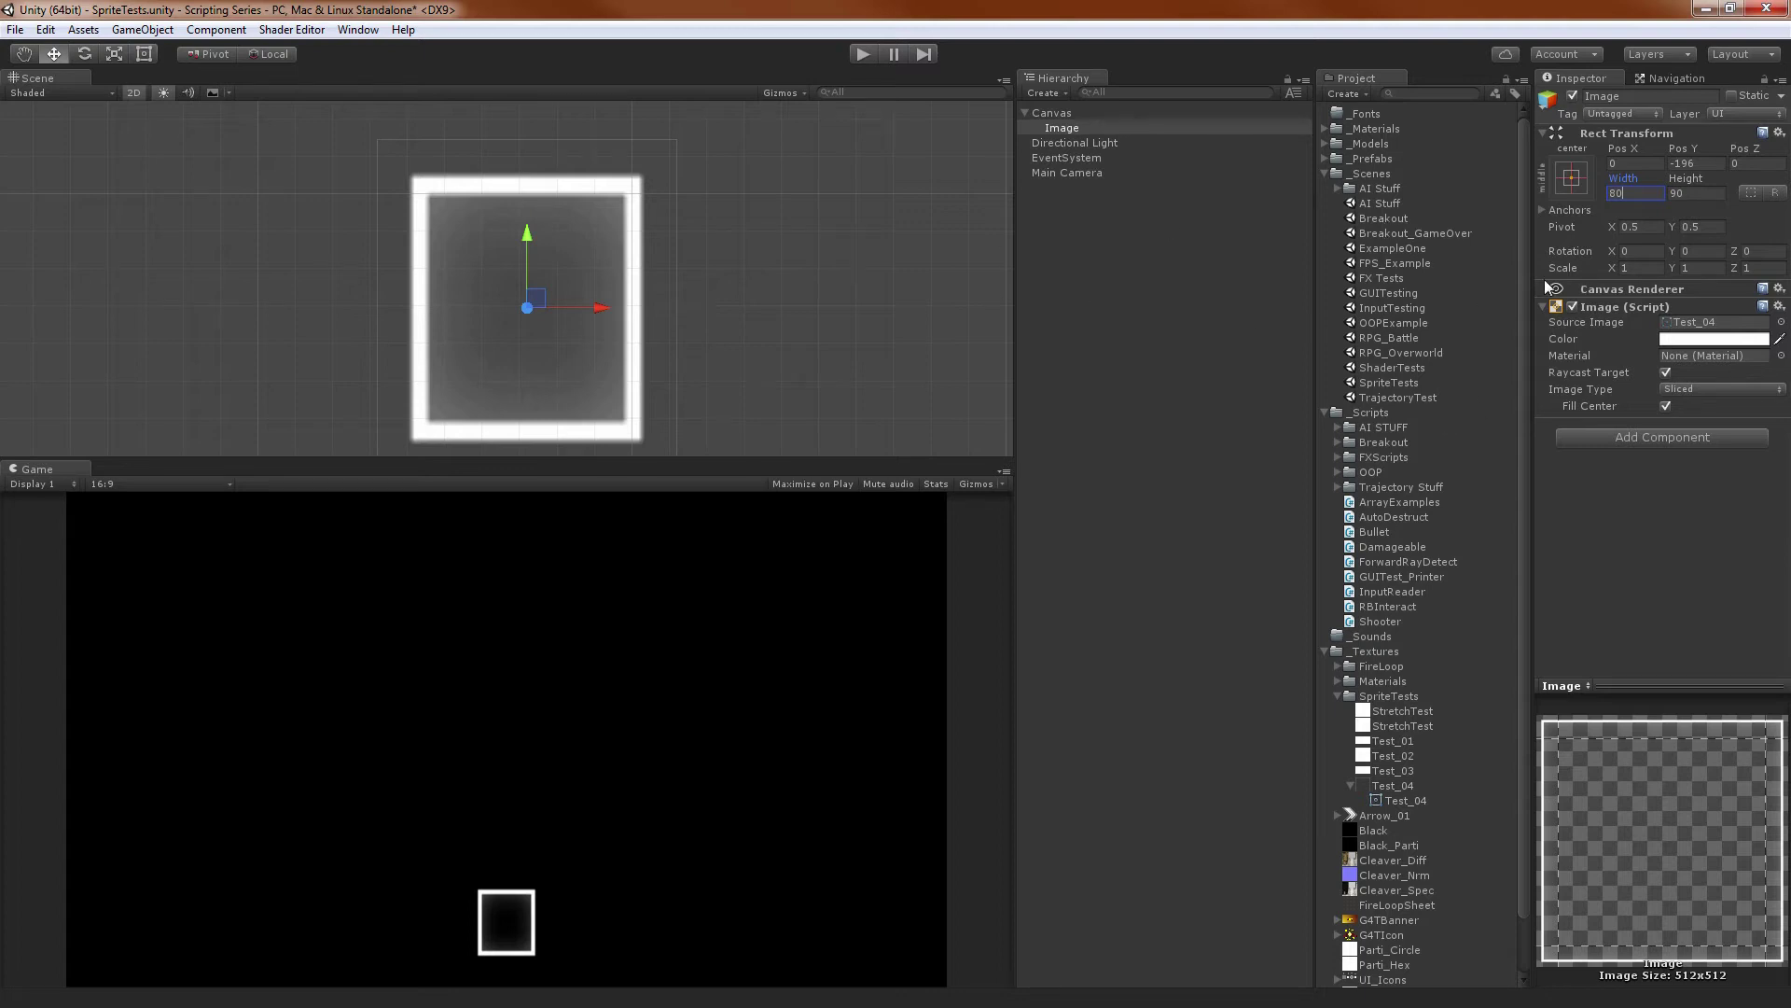
{"action": "left_click_drag", "start_coordinate": [1624, 179], "coordinate": [376, 448]}
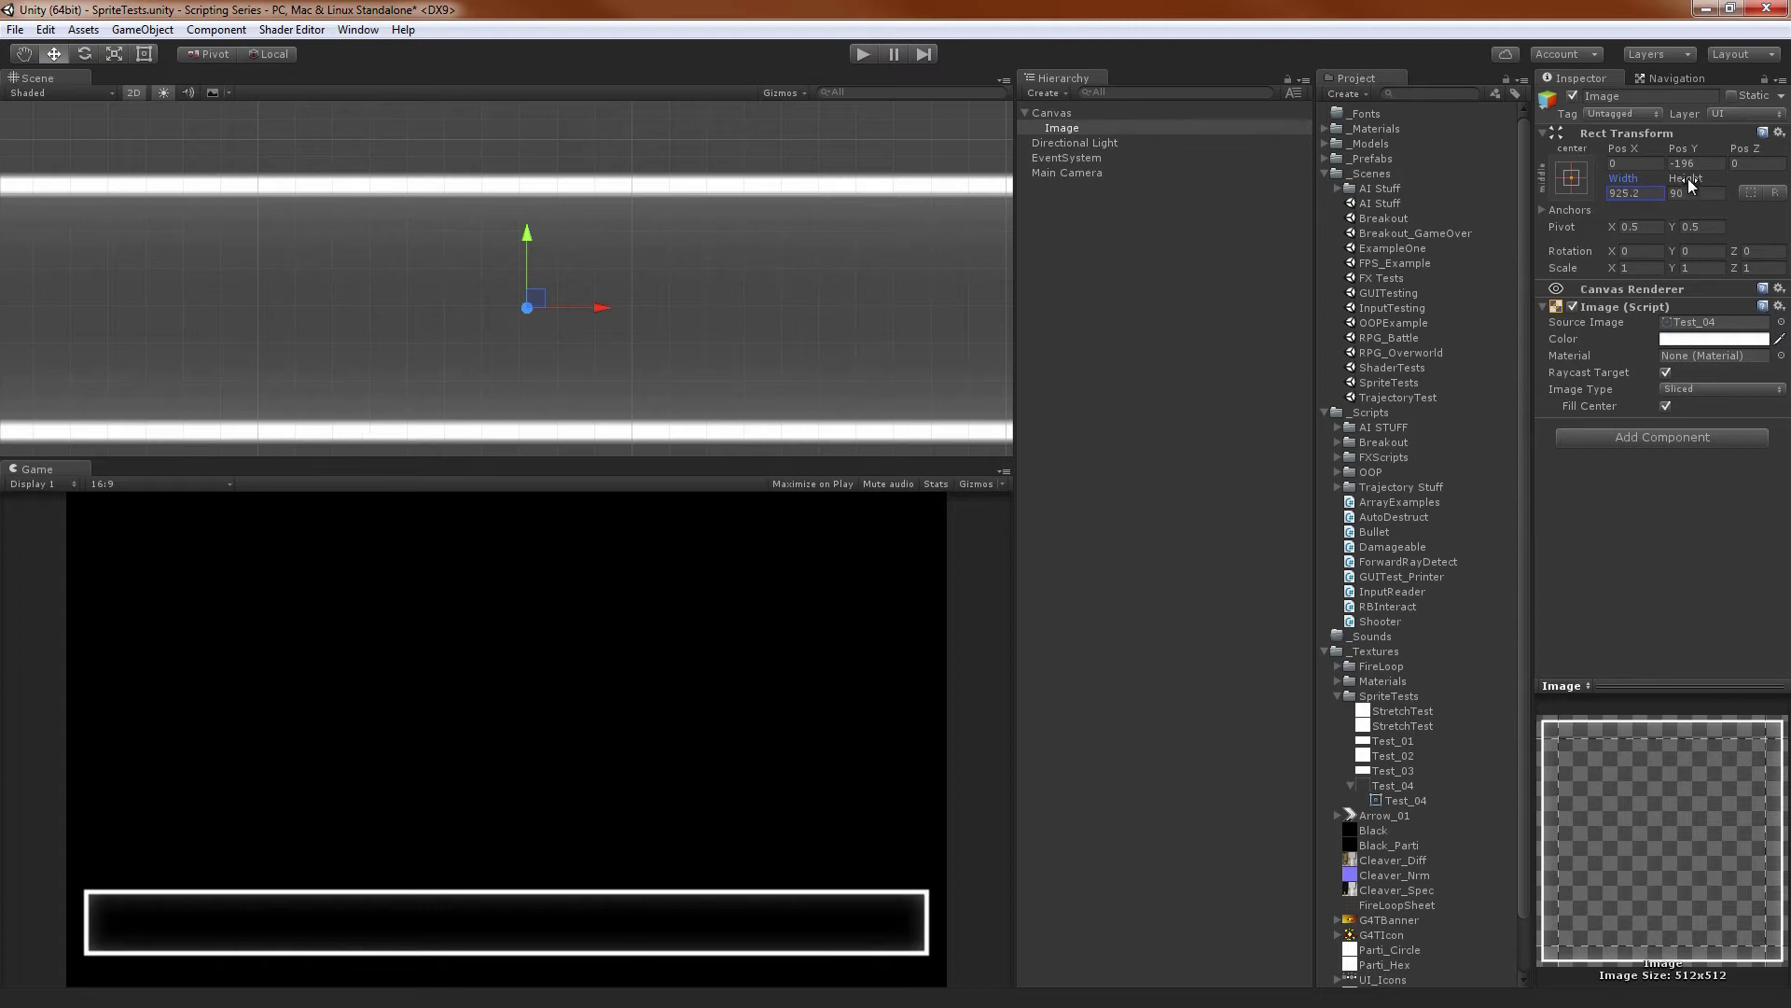
{"action": "left_click_drag", "start_coordinate": [1685, 178], "coordinate": [56, 156]}
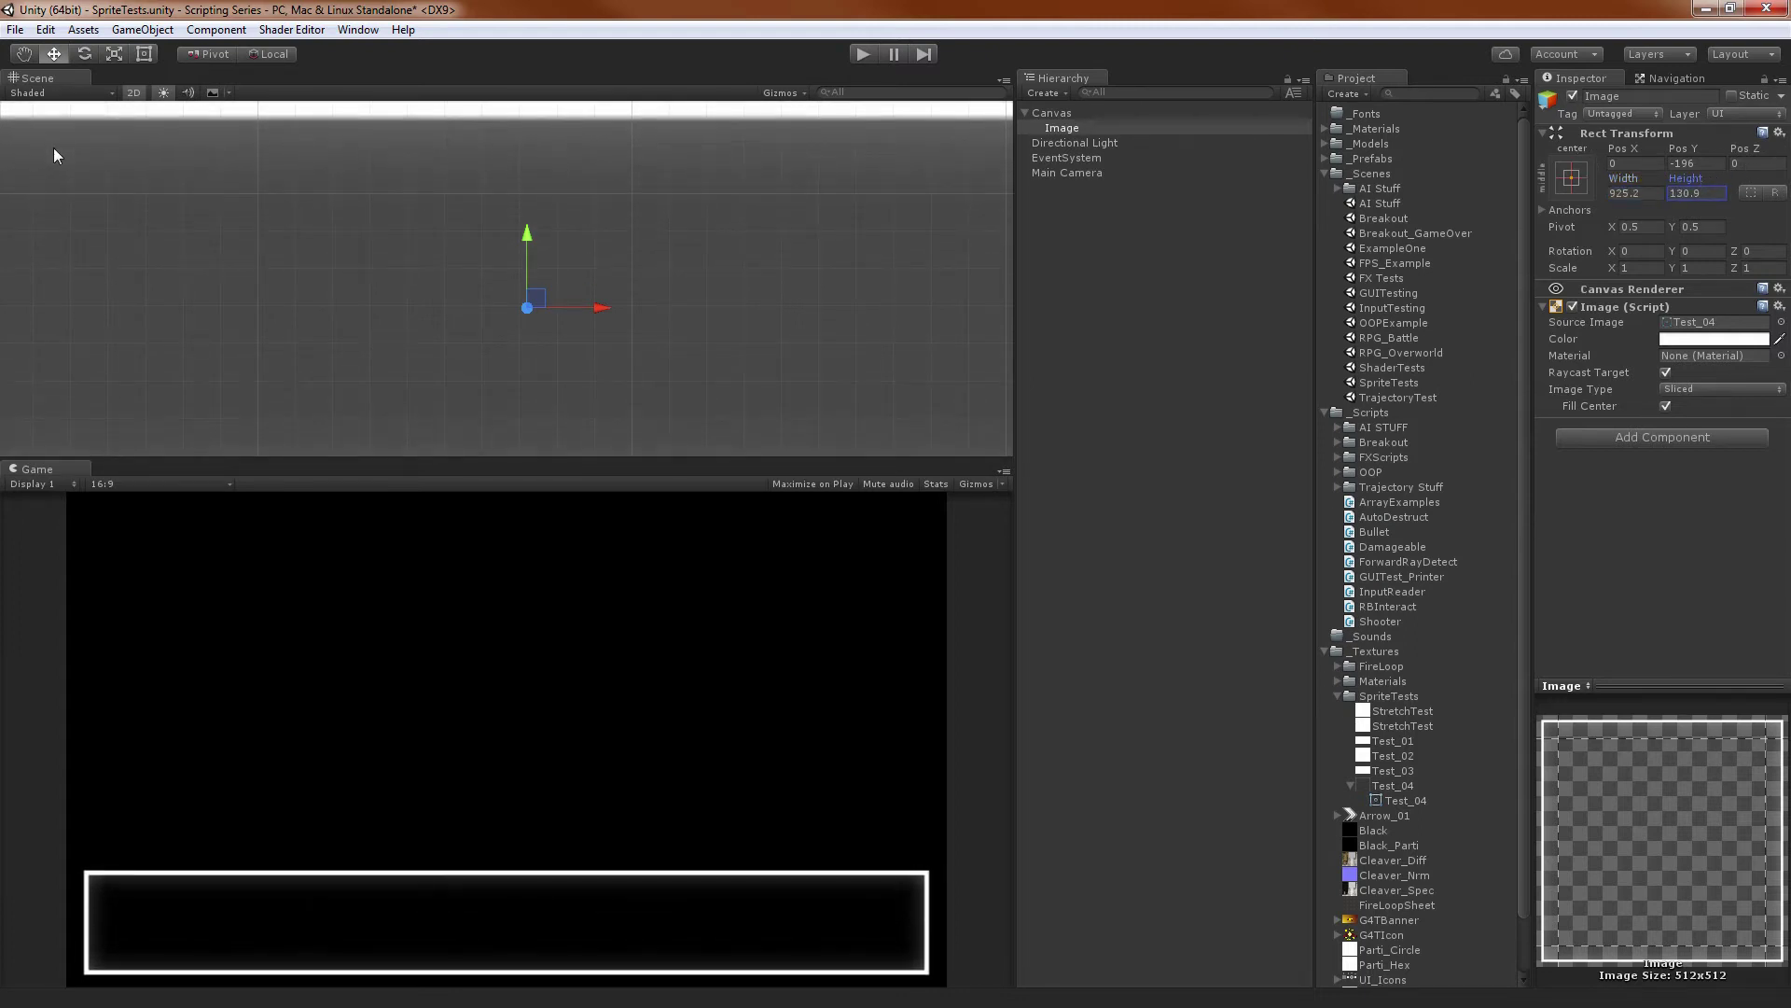
Set the canvas Image's width to 930 and its height to 130
{"action": "left_click_drag", "start_coordinate": [1647, 193], "coordinate": [1536, 176]}
{"action": "type", "text": "930"}
{"action": "key", "text": "Tab"}
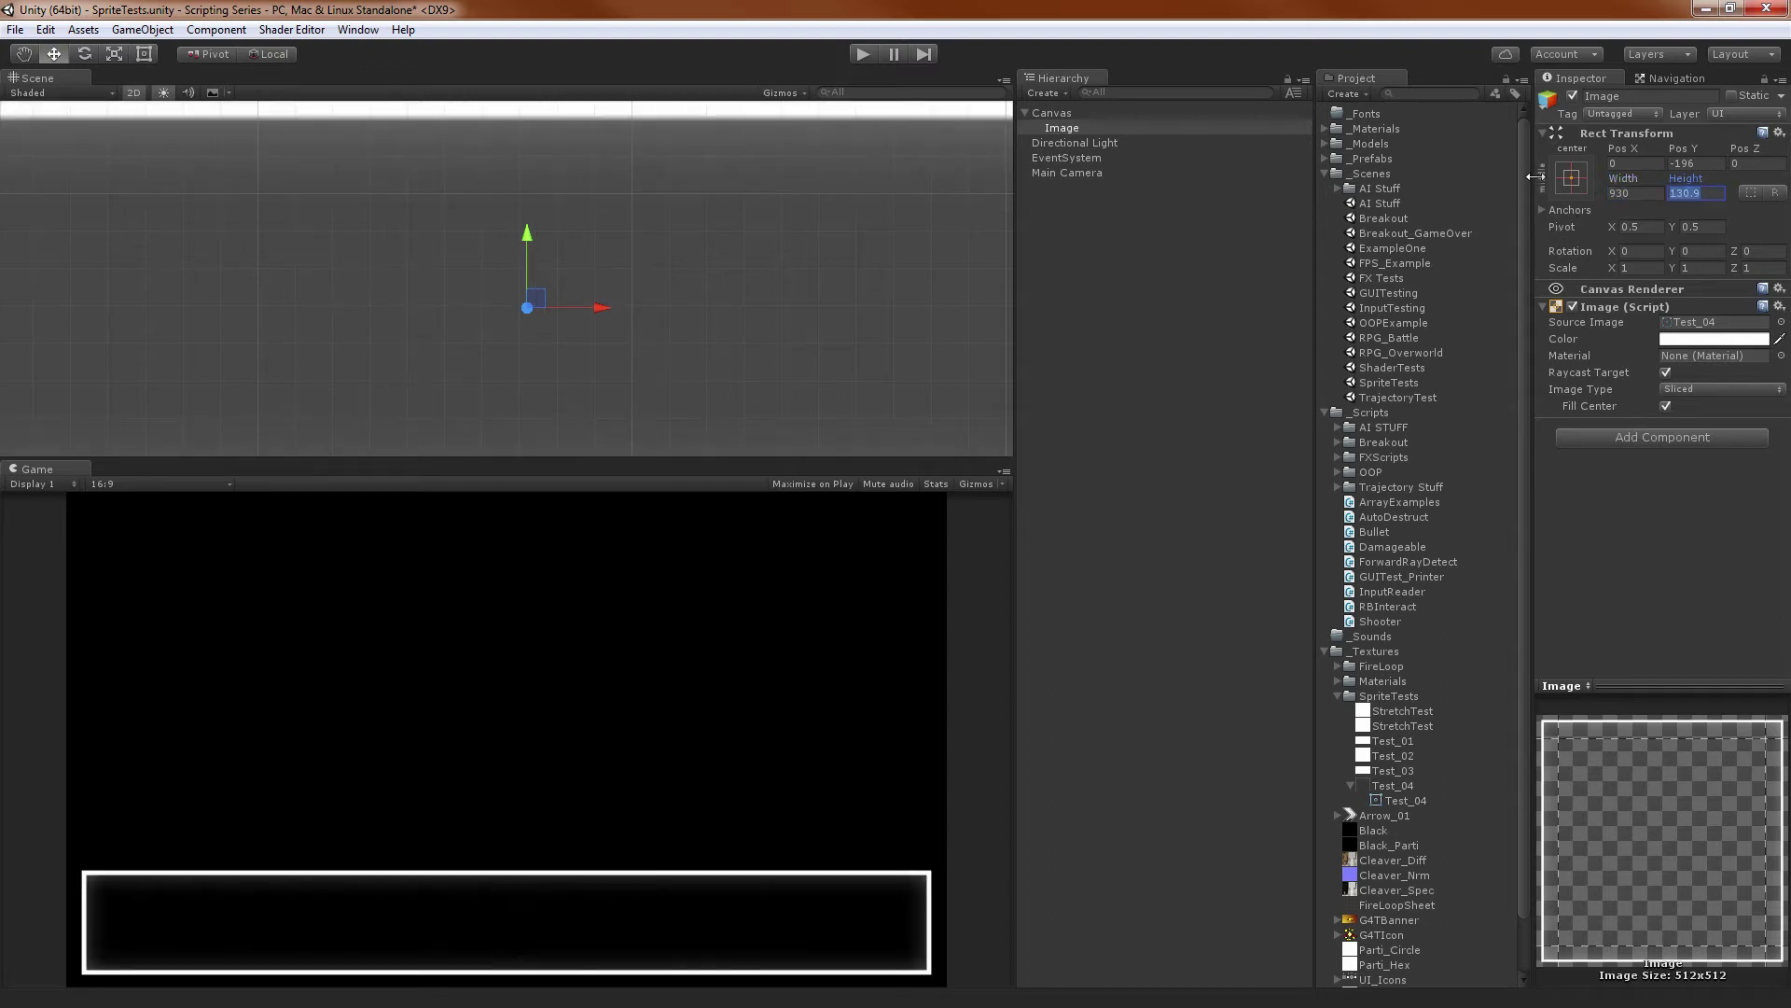
{"action": "type", "text": "130"}
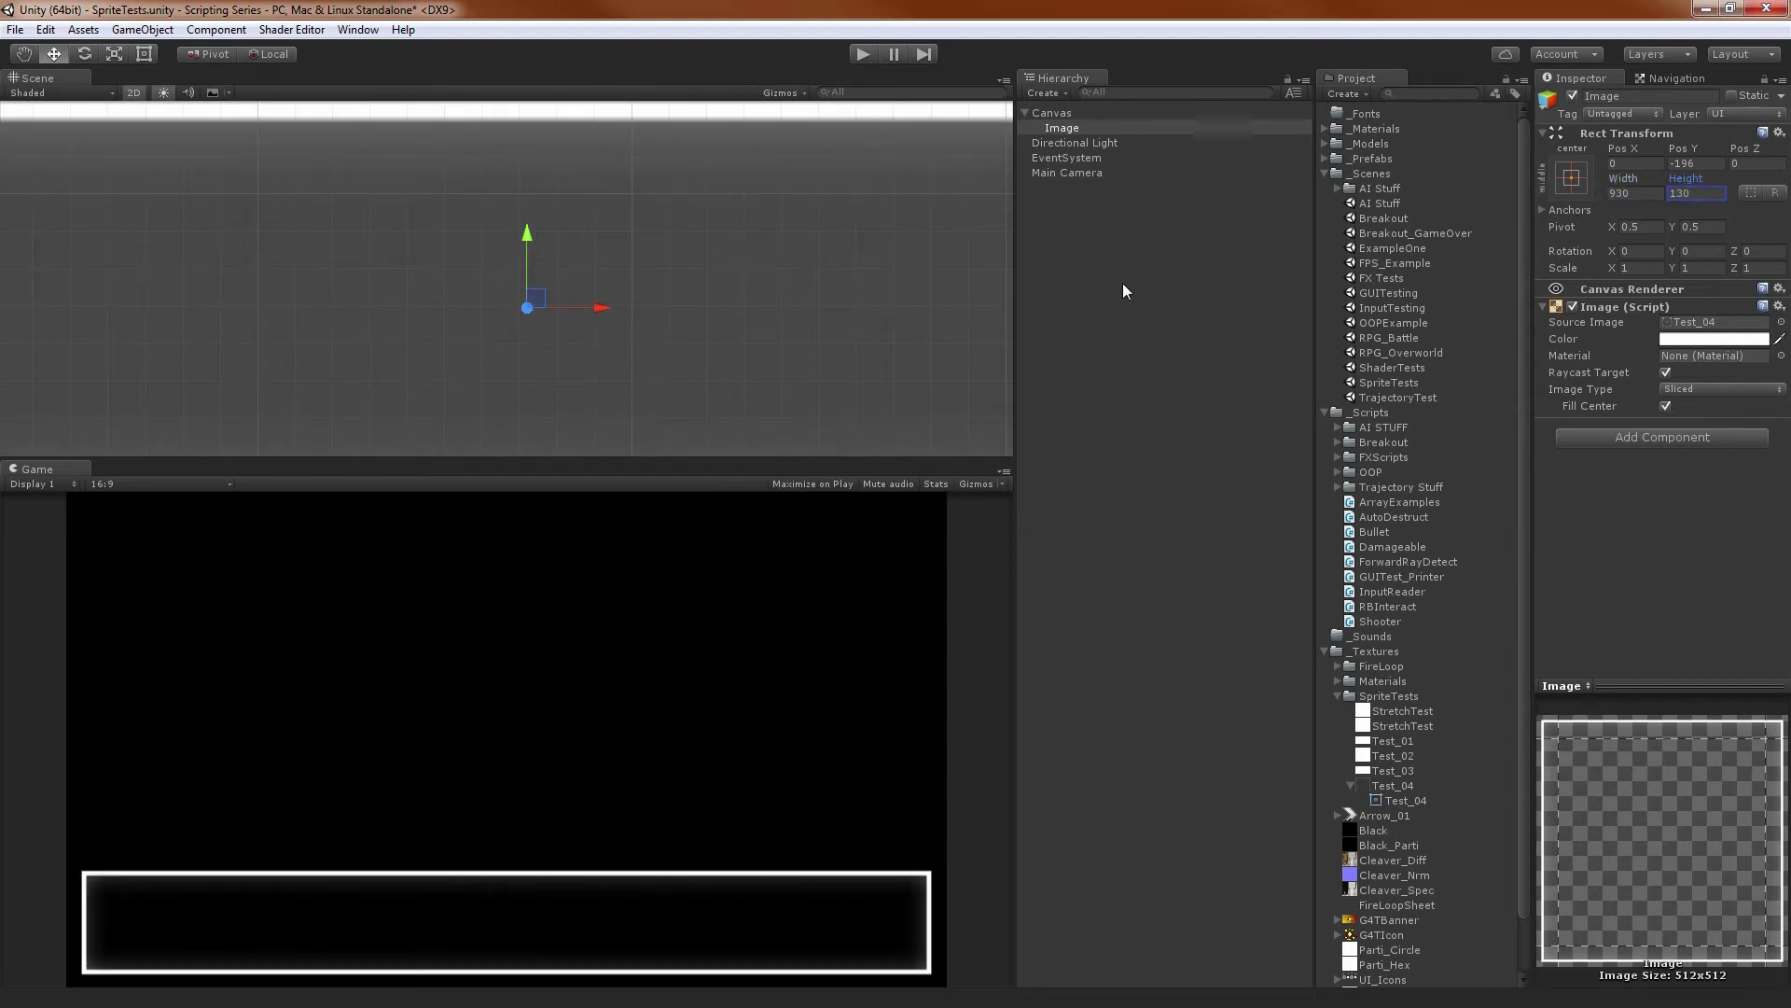
{"action": "left_click", "coordinate": [1122, 282]}
{"action": "scroll", "coordinate": [758, 313], "scroll_direction": "down", "scroll_amount": 20}
{"action": "middle_click_drag", "start_coordinate": [610, 344], "coordinate": [629, 369]}
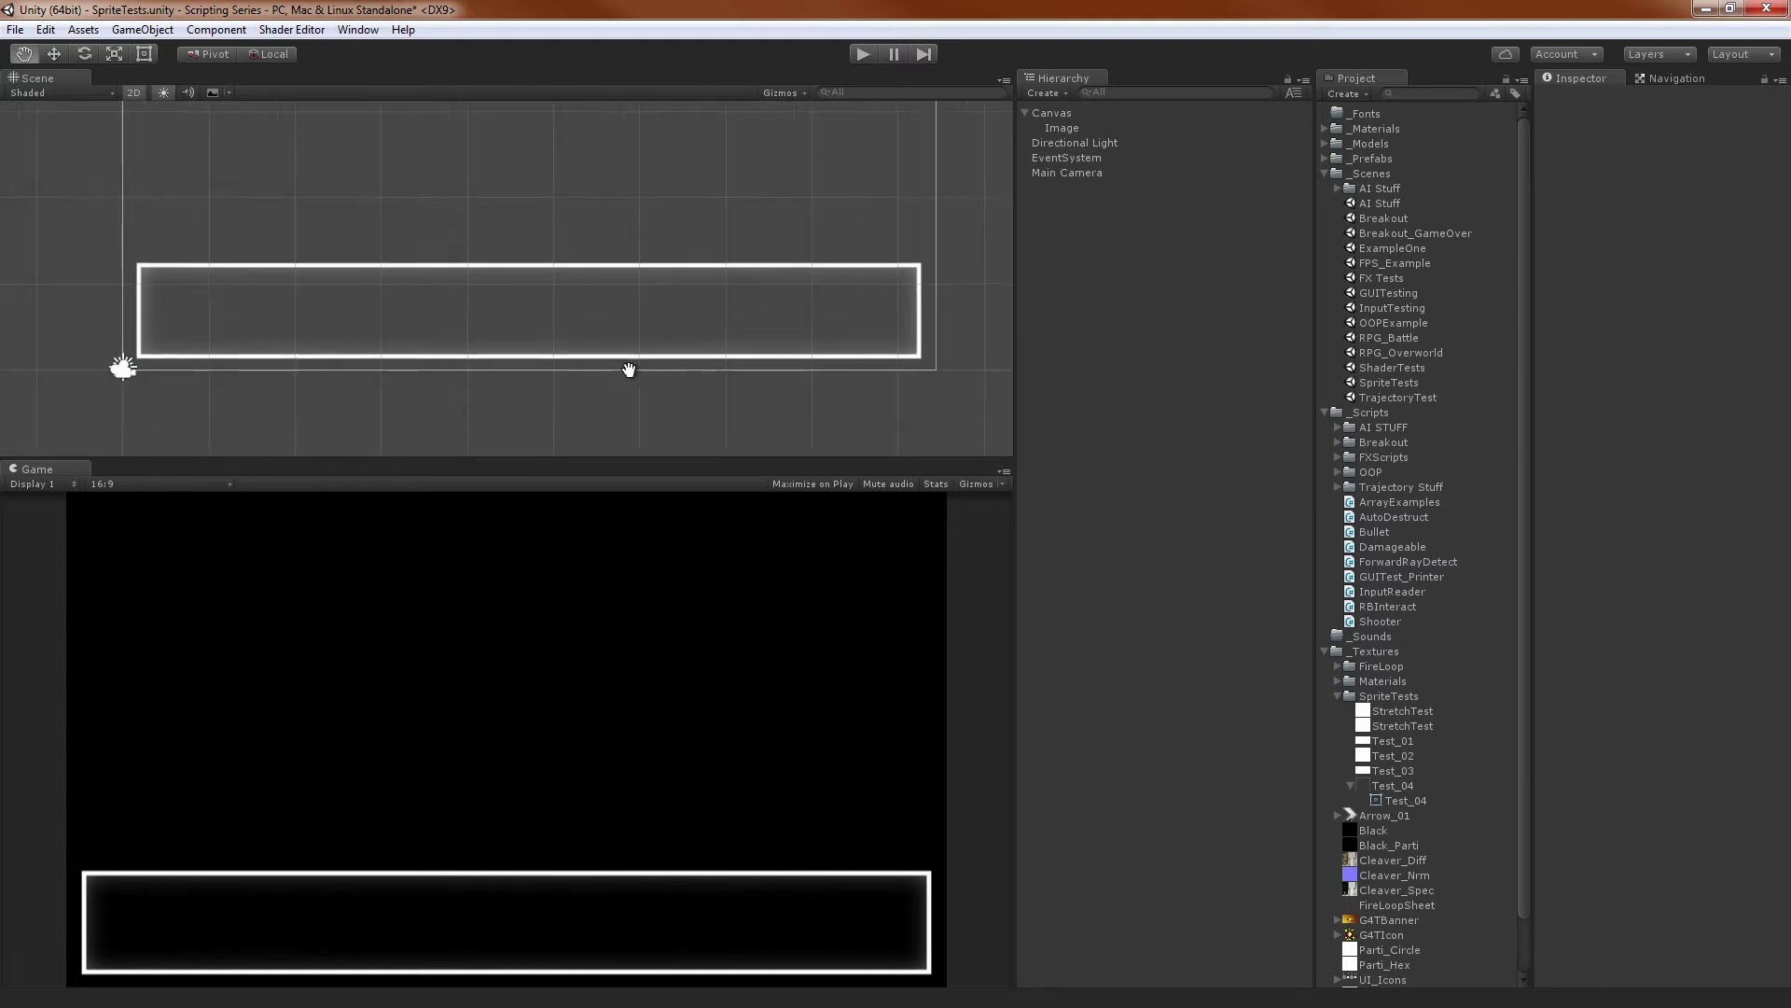
{"action": "scroll", "coordinate": [568, 288], "scroll_direction": "down", "scroll_amount": 1}
{"action": "middle_click_drag", "start_coordinate": [568, 288], "coordinate": [636, 280]}
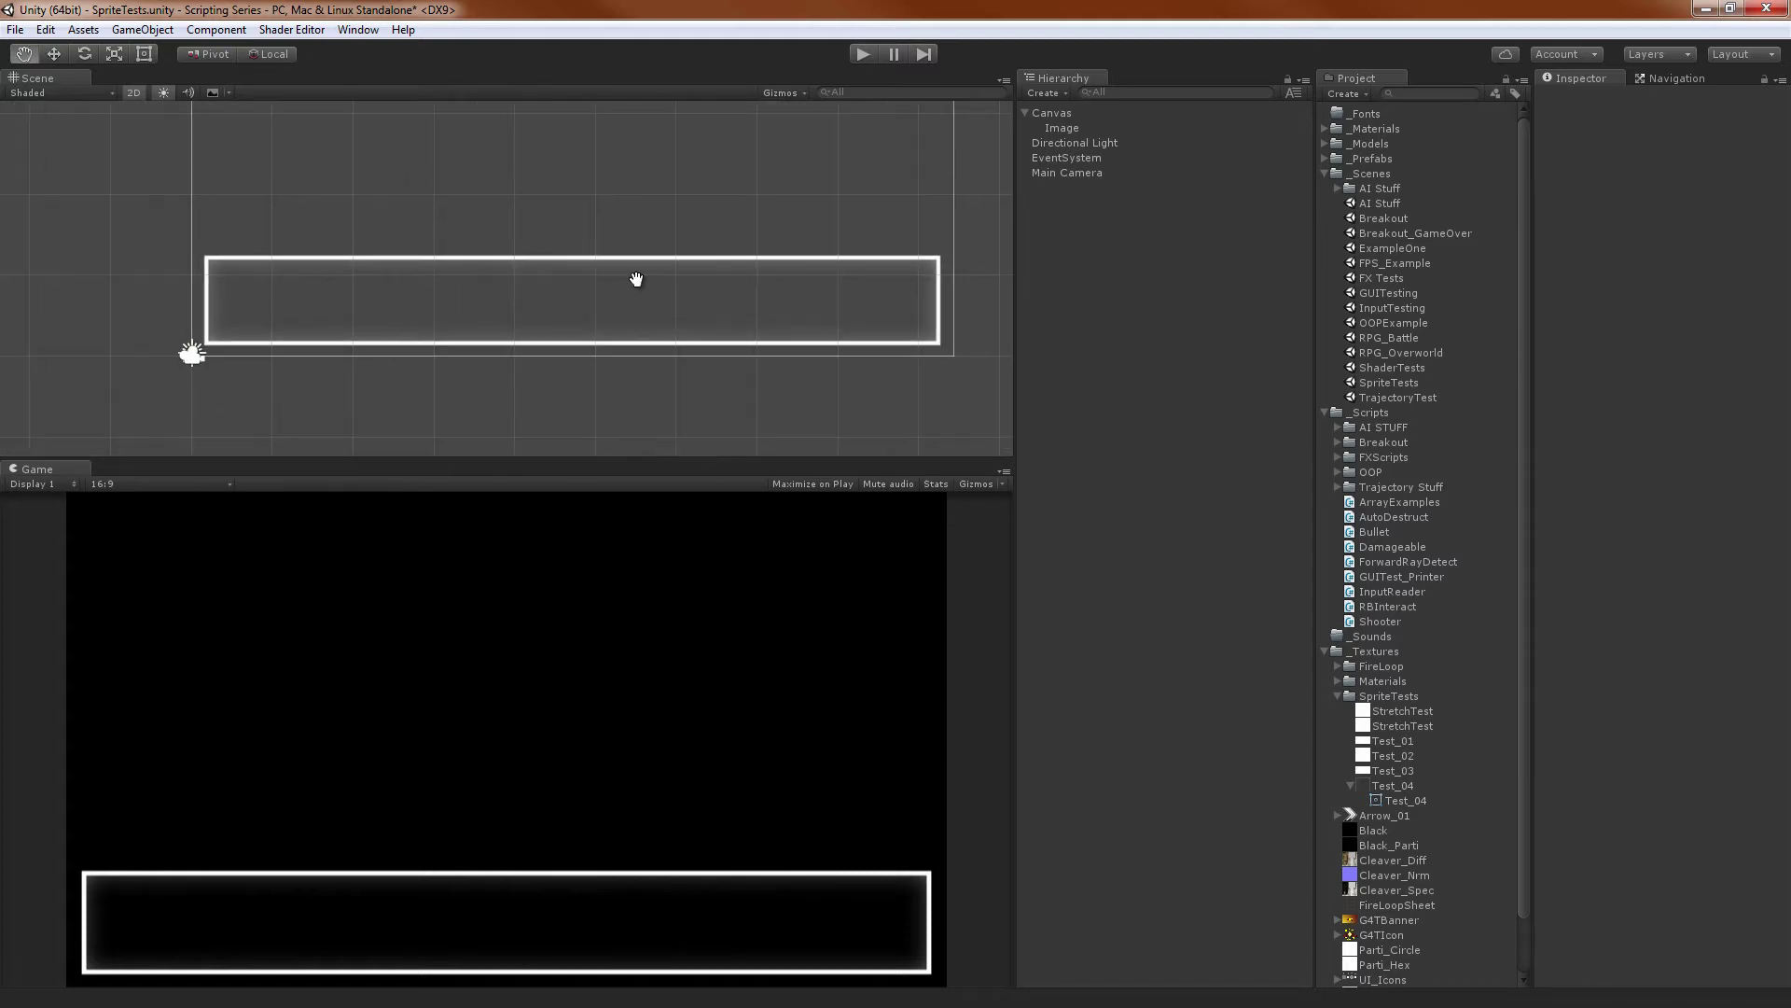
Duplicate the canvas Image and move the copy straight up to a Pos Y of about -90
{"action": "left_click", "coordinate": [1073, 132]}
{"action": "key", "text": "ctrl+d"}
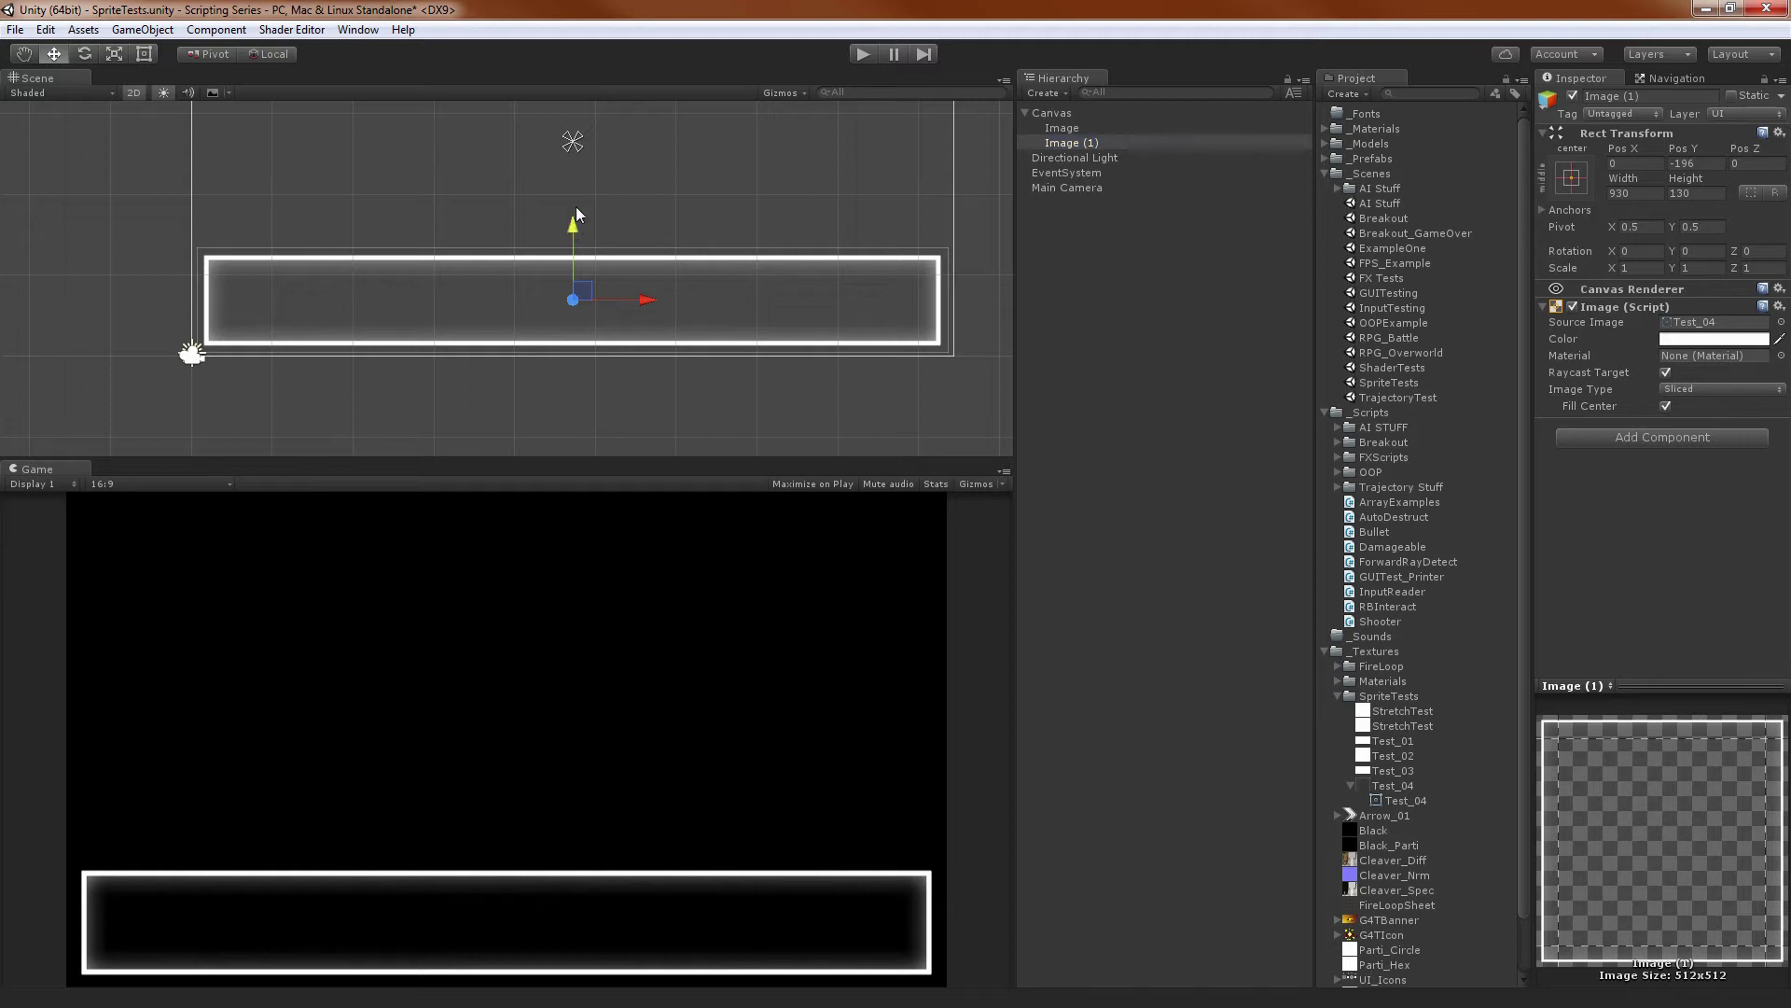
{"action": "left_click_drag", "start_coordinate": [577, 215], "coordinate": [576, 128]}
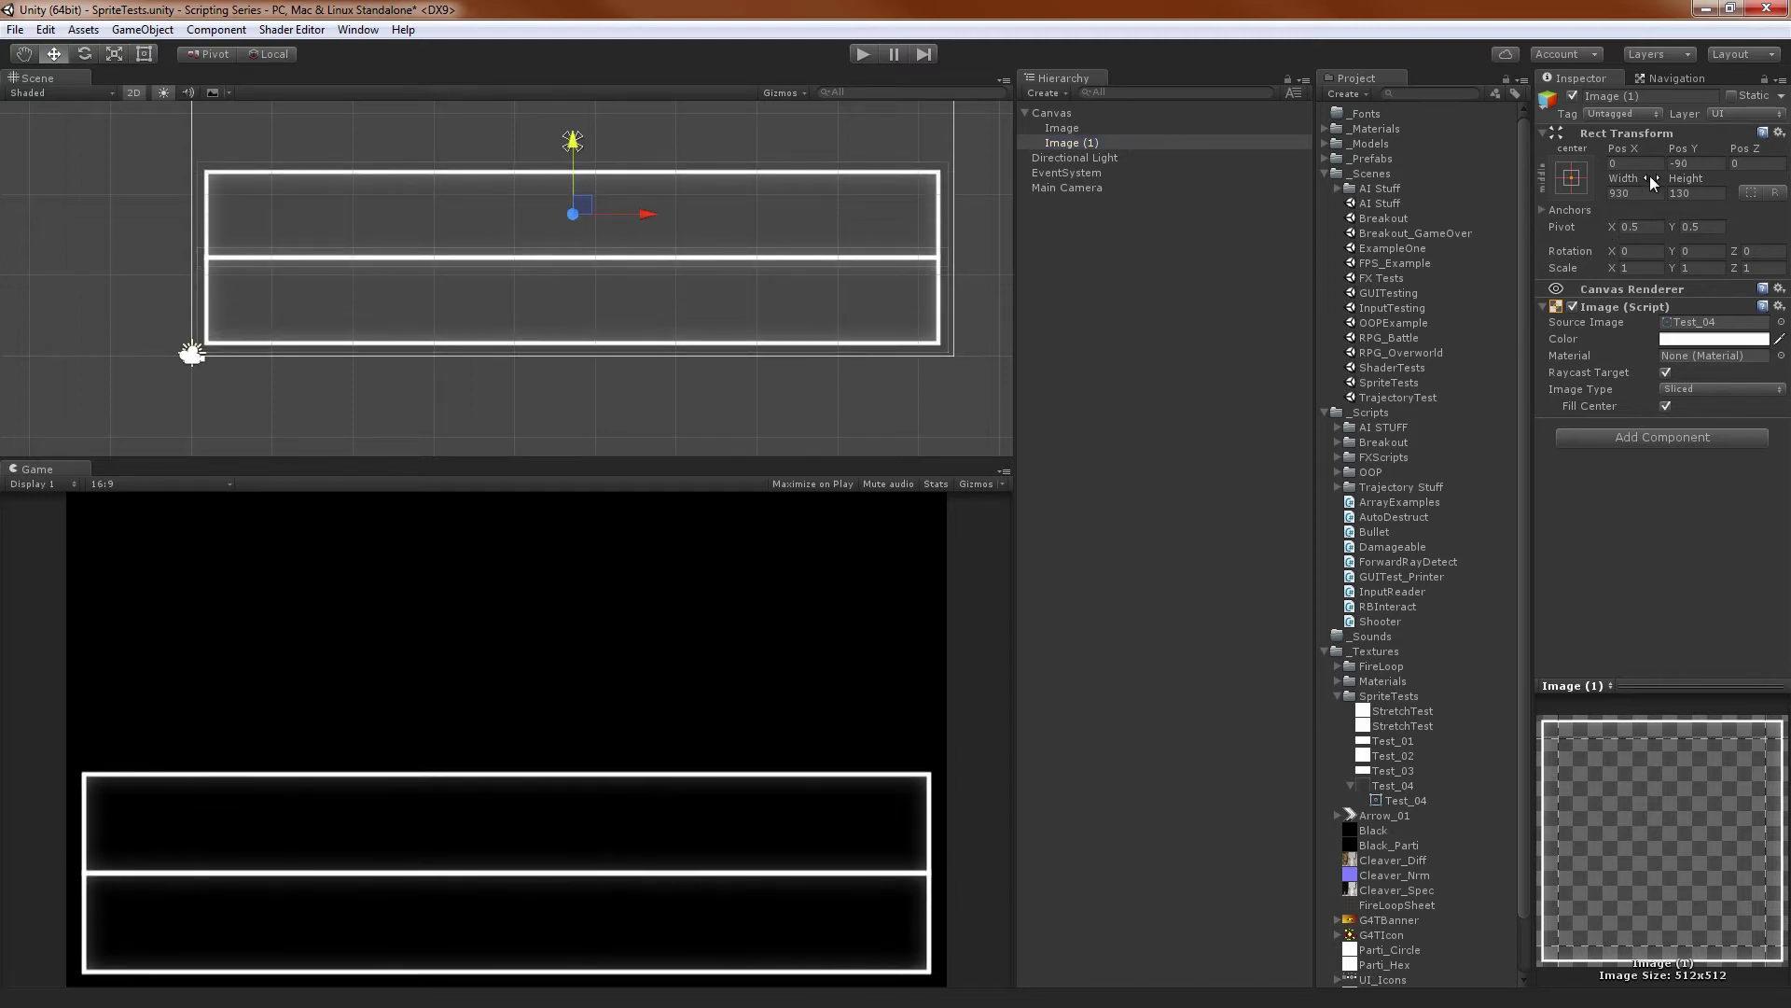
Shrink the duplicated Image to about 412 wide and set its height to 90
{"action": "left_click_drag", "start_coordinate": [1649, 176], "coordinate": [224, 183]}
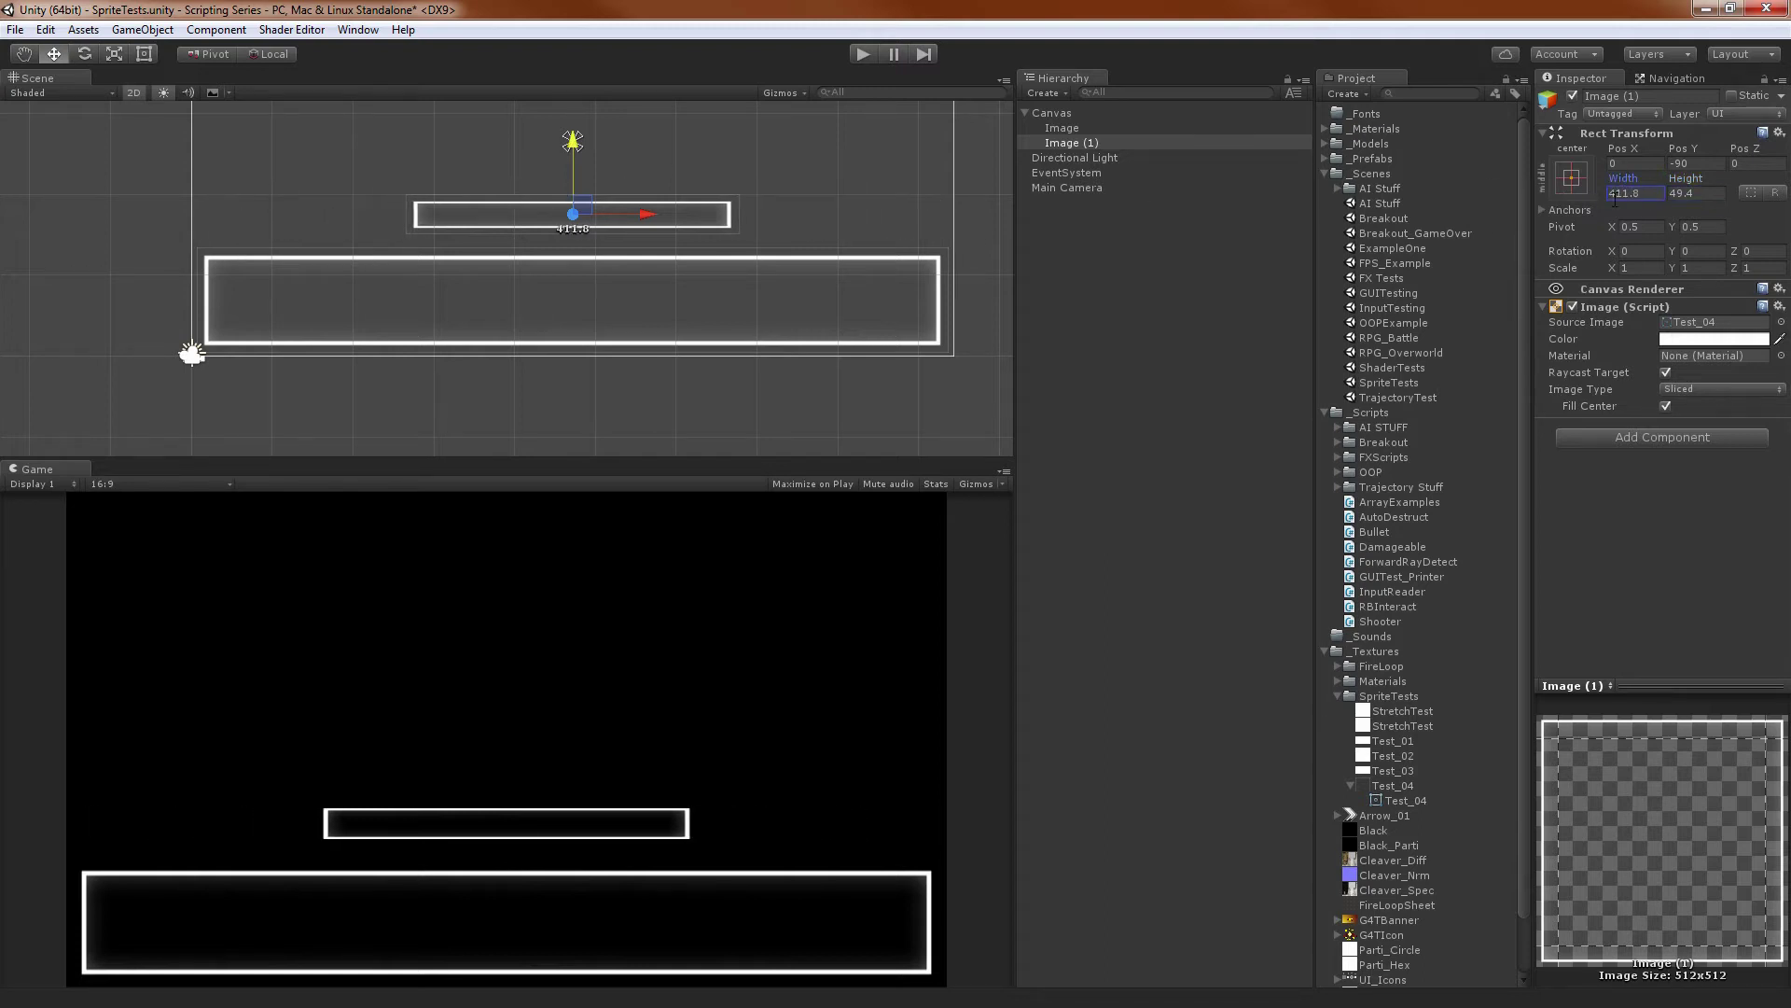
{"action": "left_click", "coordinate": [1717, 193]}
{"action": "type", "text": "90"}
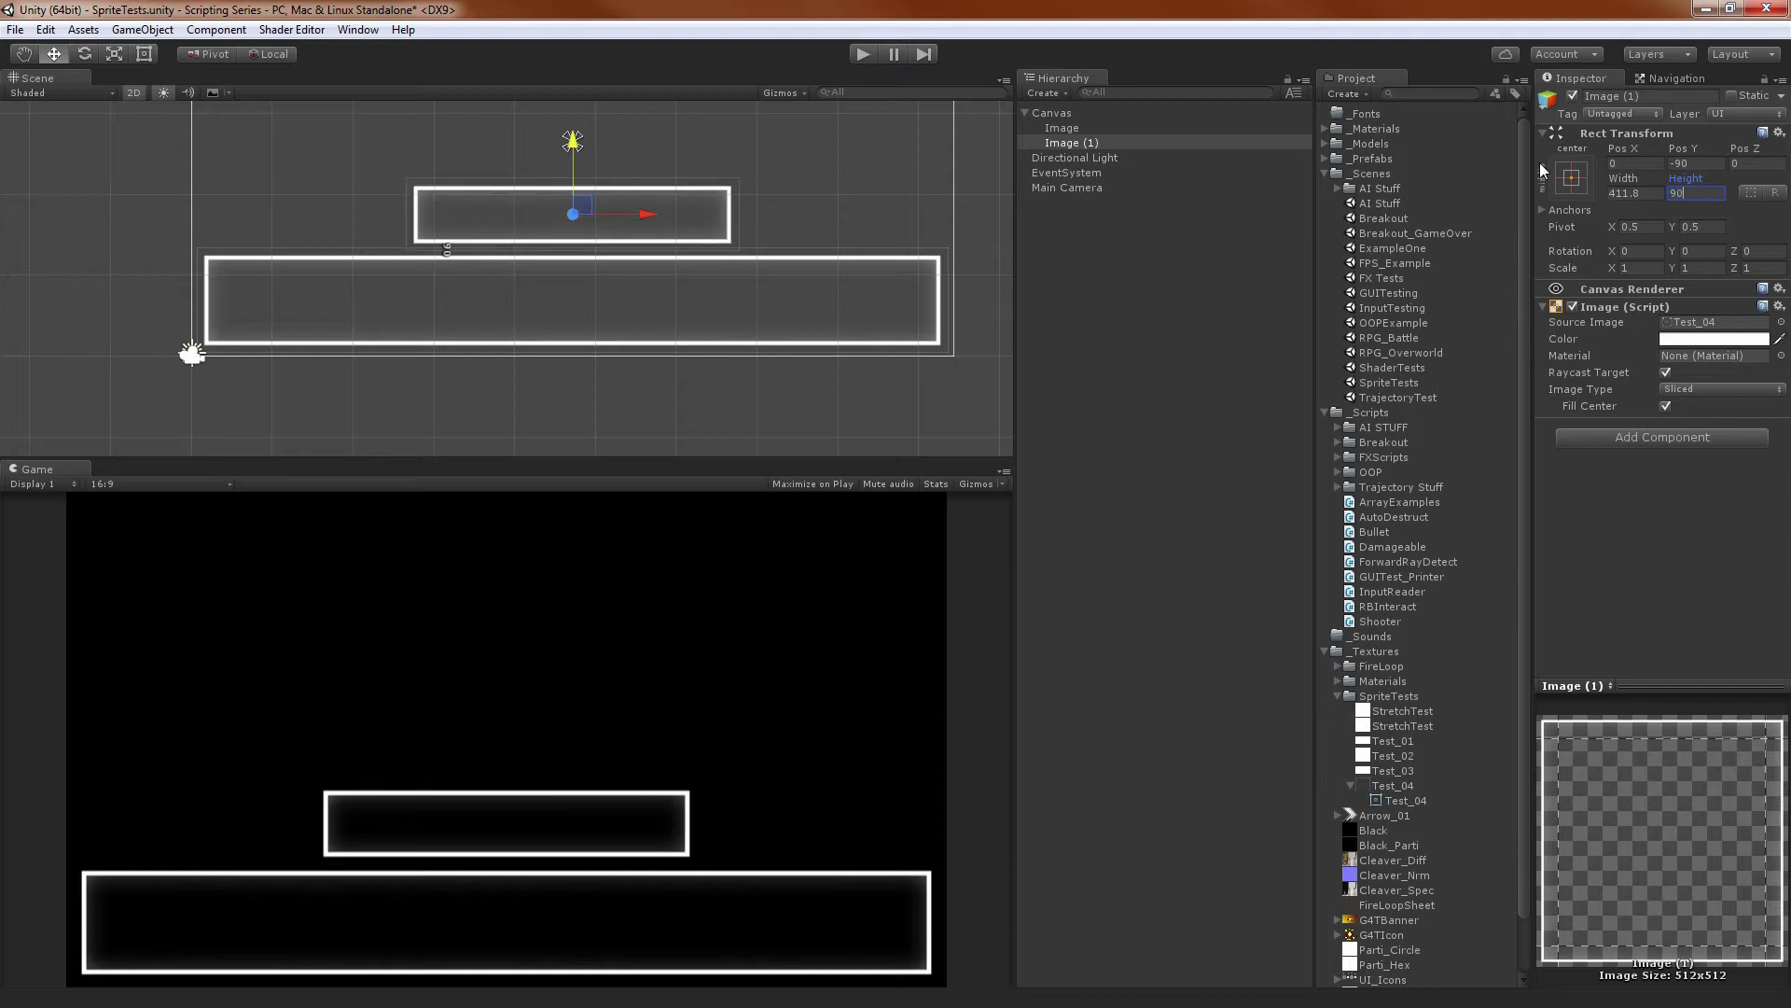
Lower the duplicated Image slightly towards the large frame, to a Pos Y of about -95.3, and set its width to 400
{"action": "scroll", "coordinate": [351, 240], "scroll_direction": "up", "scroll_amount": 5}
{"action": "middle_click_drag", "start_coordinate": [540, 154], "coordinate": [453, 237]}
{"action": "left_click_drag", "start_coordinate": [529, 171], "coordinate": [530, 177]}
{"action": "scroll", "coordinate": [671, 285], "scroll_direction": "down", "scroll_amount": 3}
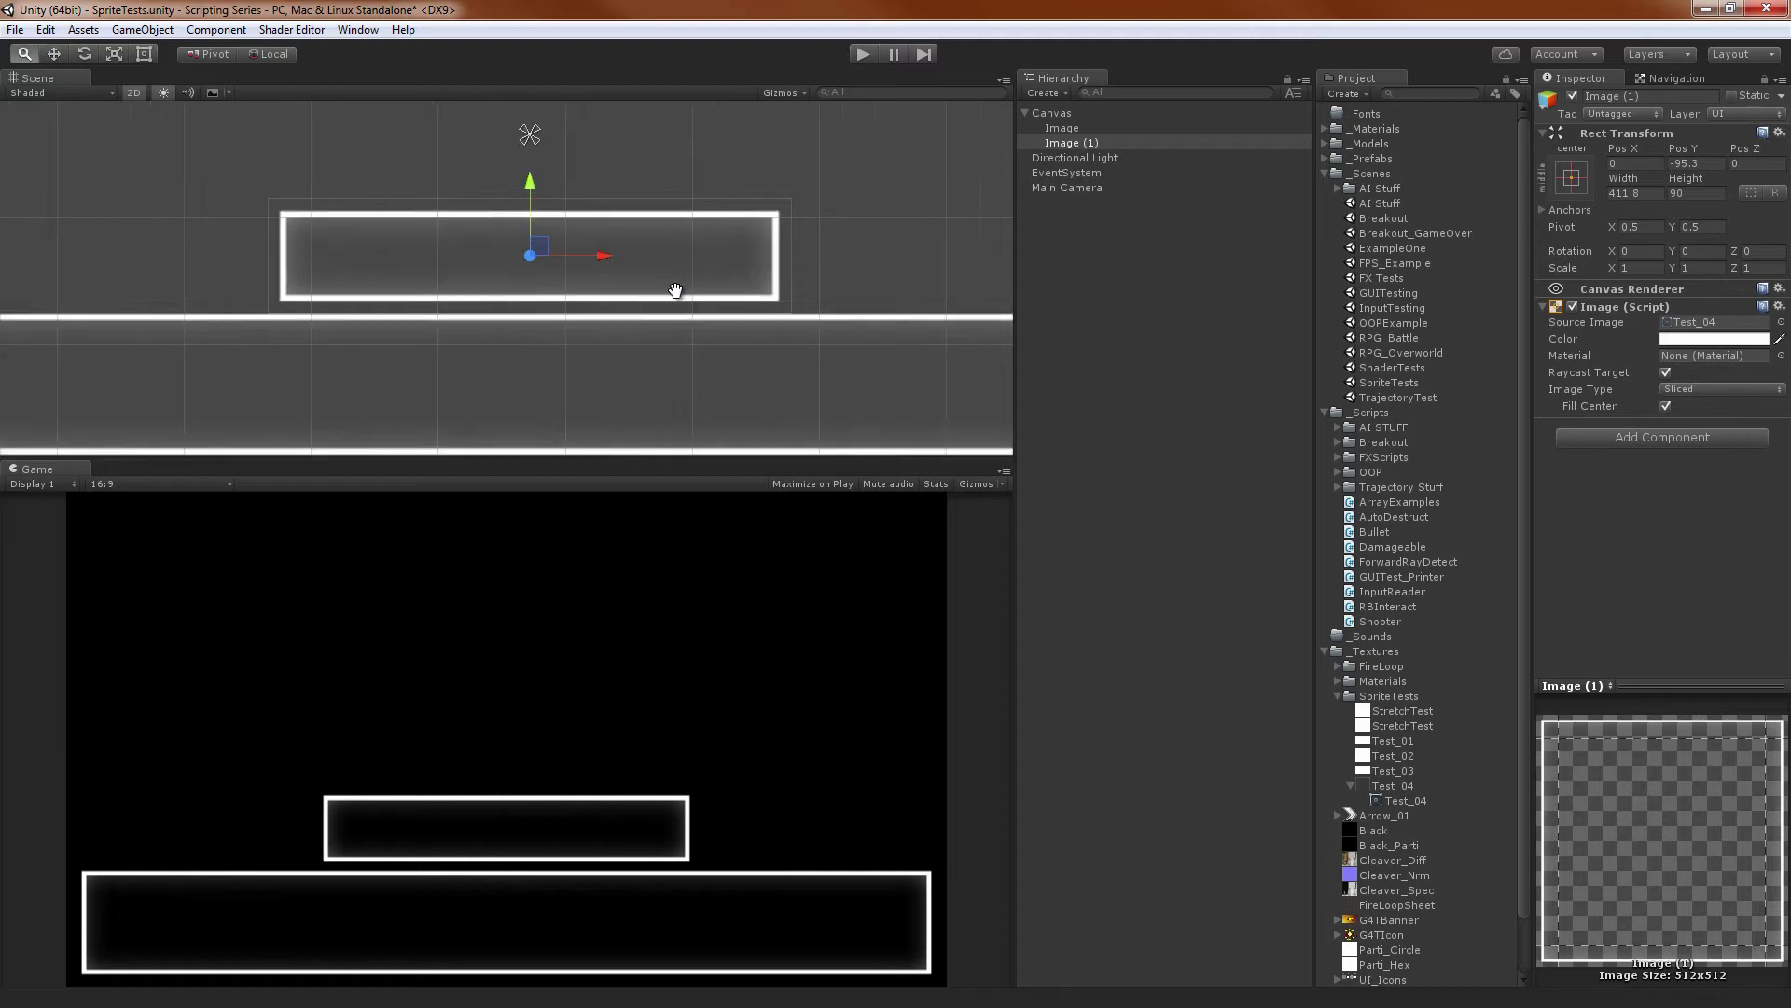
{"action": "middle_click_drag", "start_coordinate": [676, 288], "coordinate": [716, 209]}
{"action": "left_click", "coordinate": [1647, 190]}
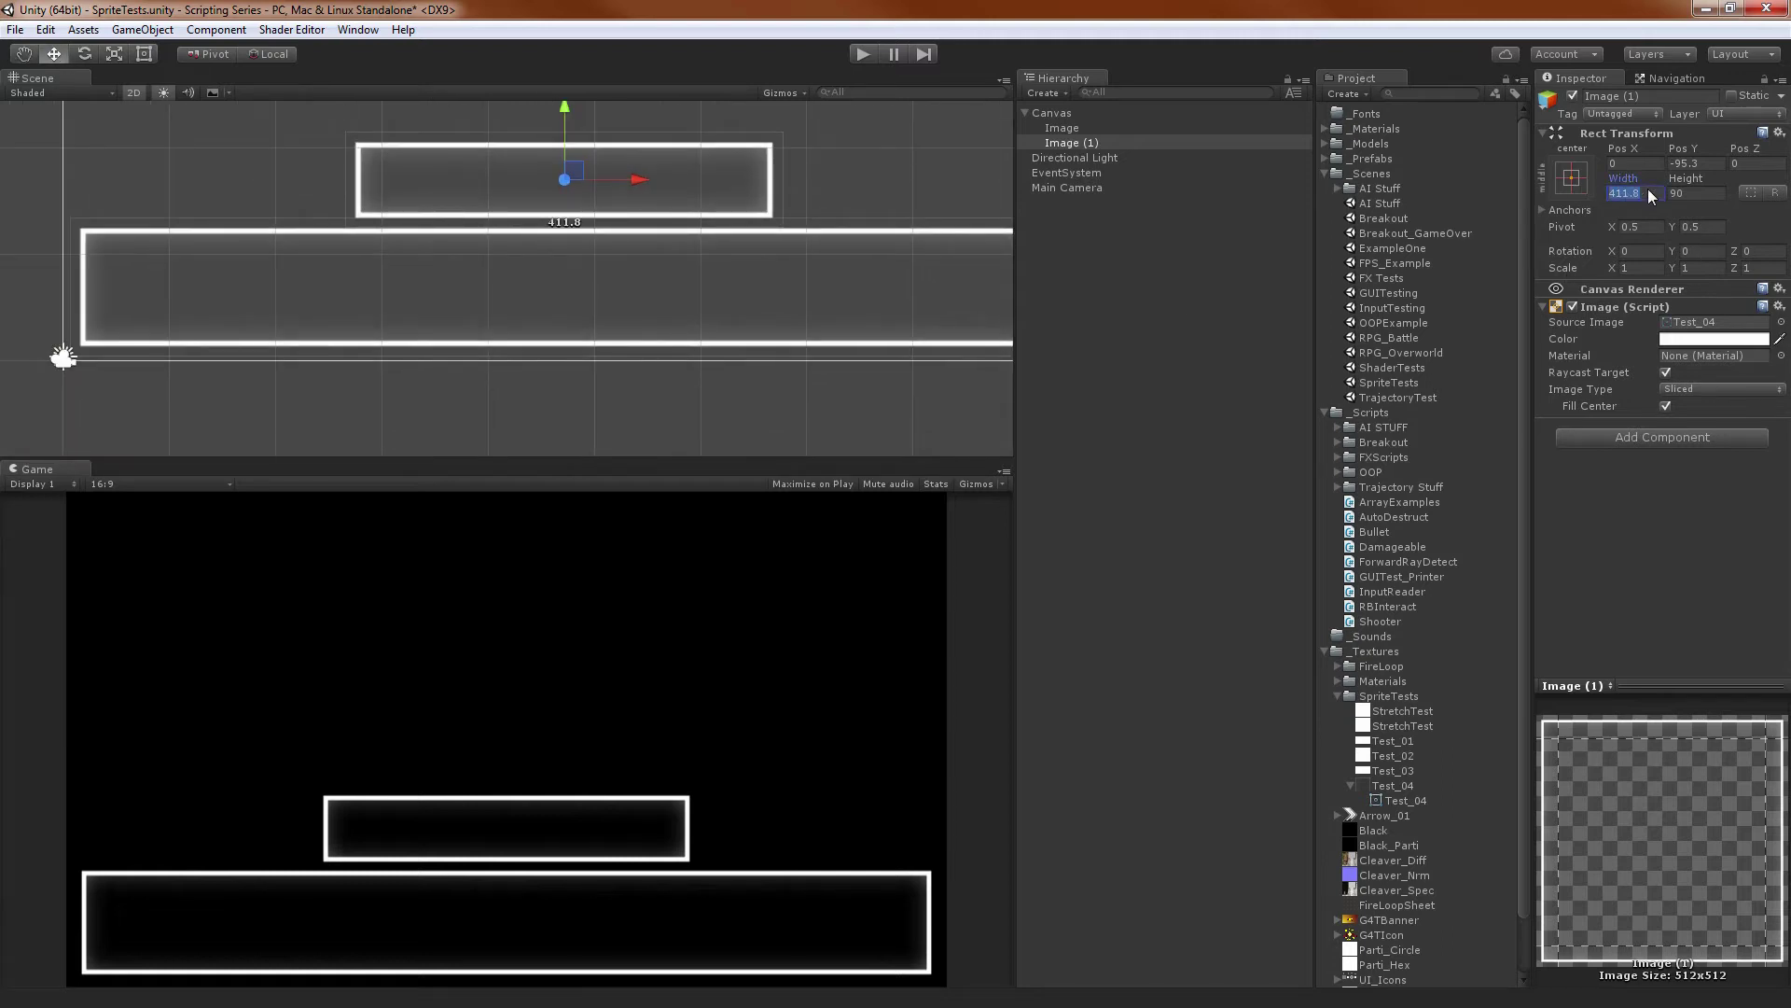
{"action": "type", "text": "40"}
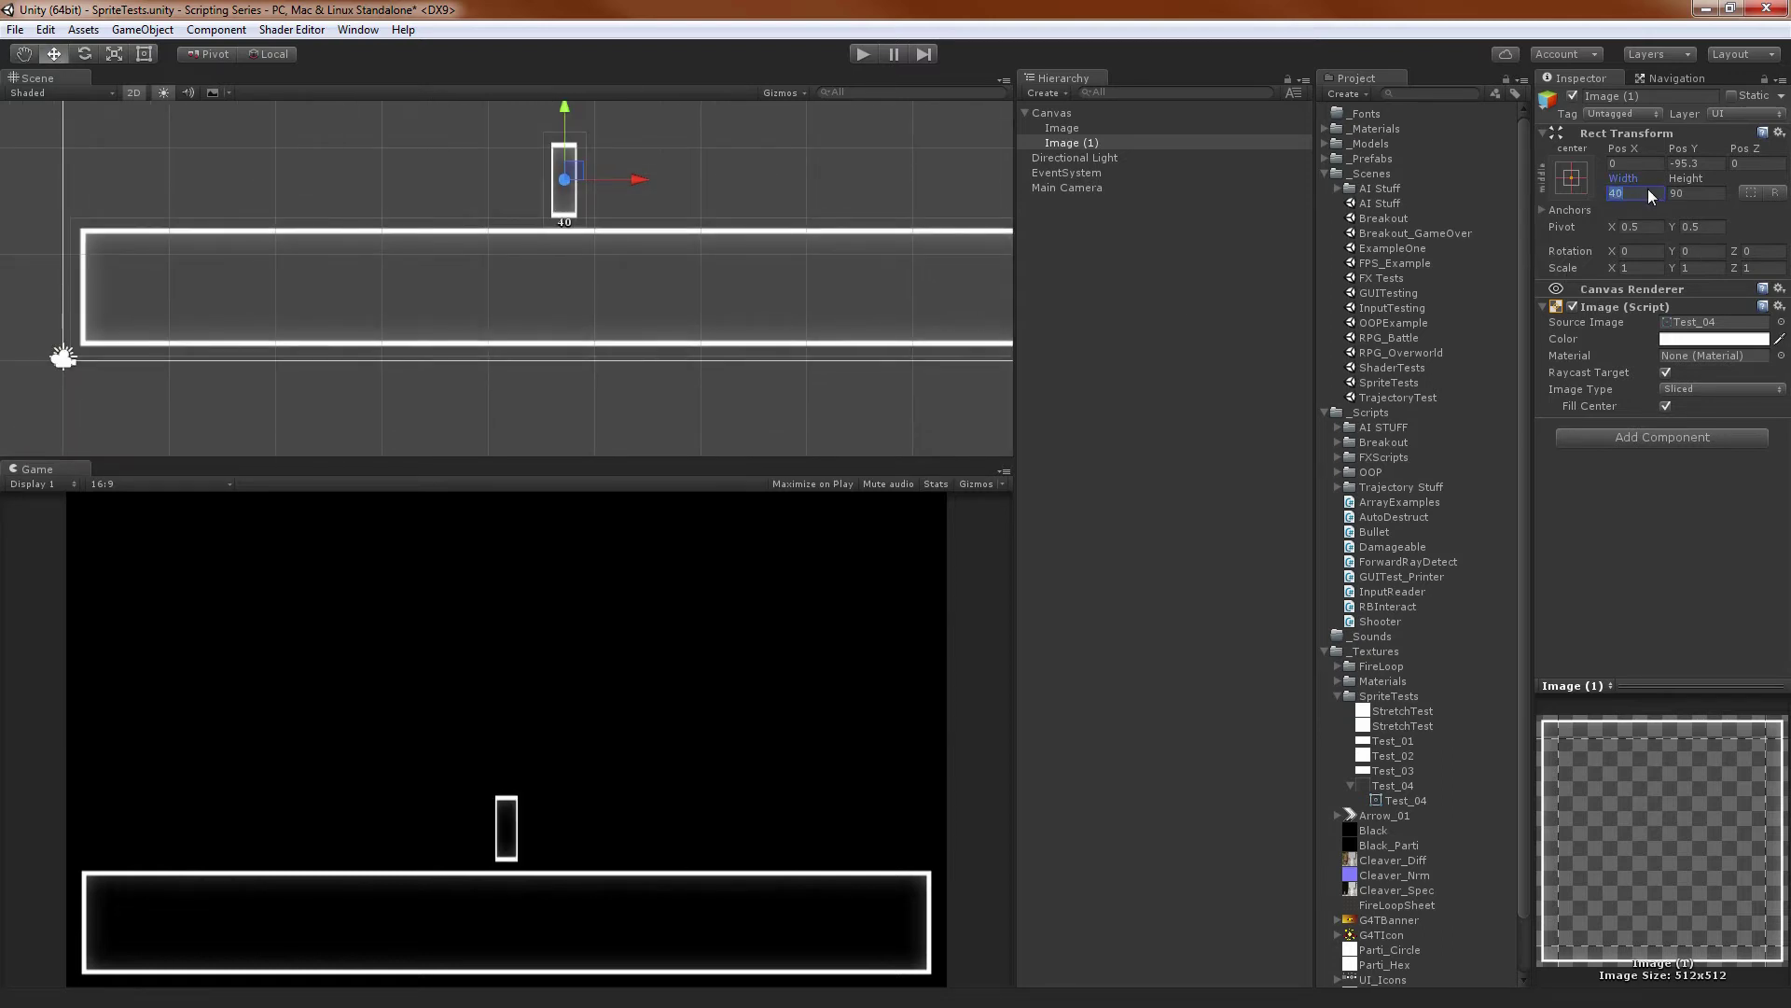
{"action": "type", "text": "0"}
Set the duplicated Image's Pos Y to exactly -95
{"action": "middle_click_drag", "start_coordinate": [806, 171], "coordinate": [761, 267], "text": "alt"}
{"action": "right_click_drag", "start_coordinate": [761, 267], "coordinate": [728, 227], "text": "alt"}
{"action": "middle_click_drag", "start_coordinate": [727, 227], "coordinate": [744, 205], "text": "alt"}
{"action": "right_click_drag", "start_coordinate": [744, 206], "coordinate": [773, 312], "text": "alt"}
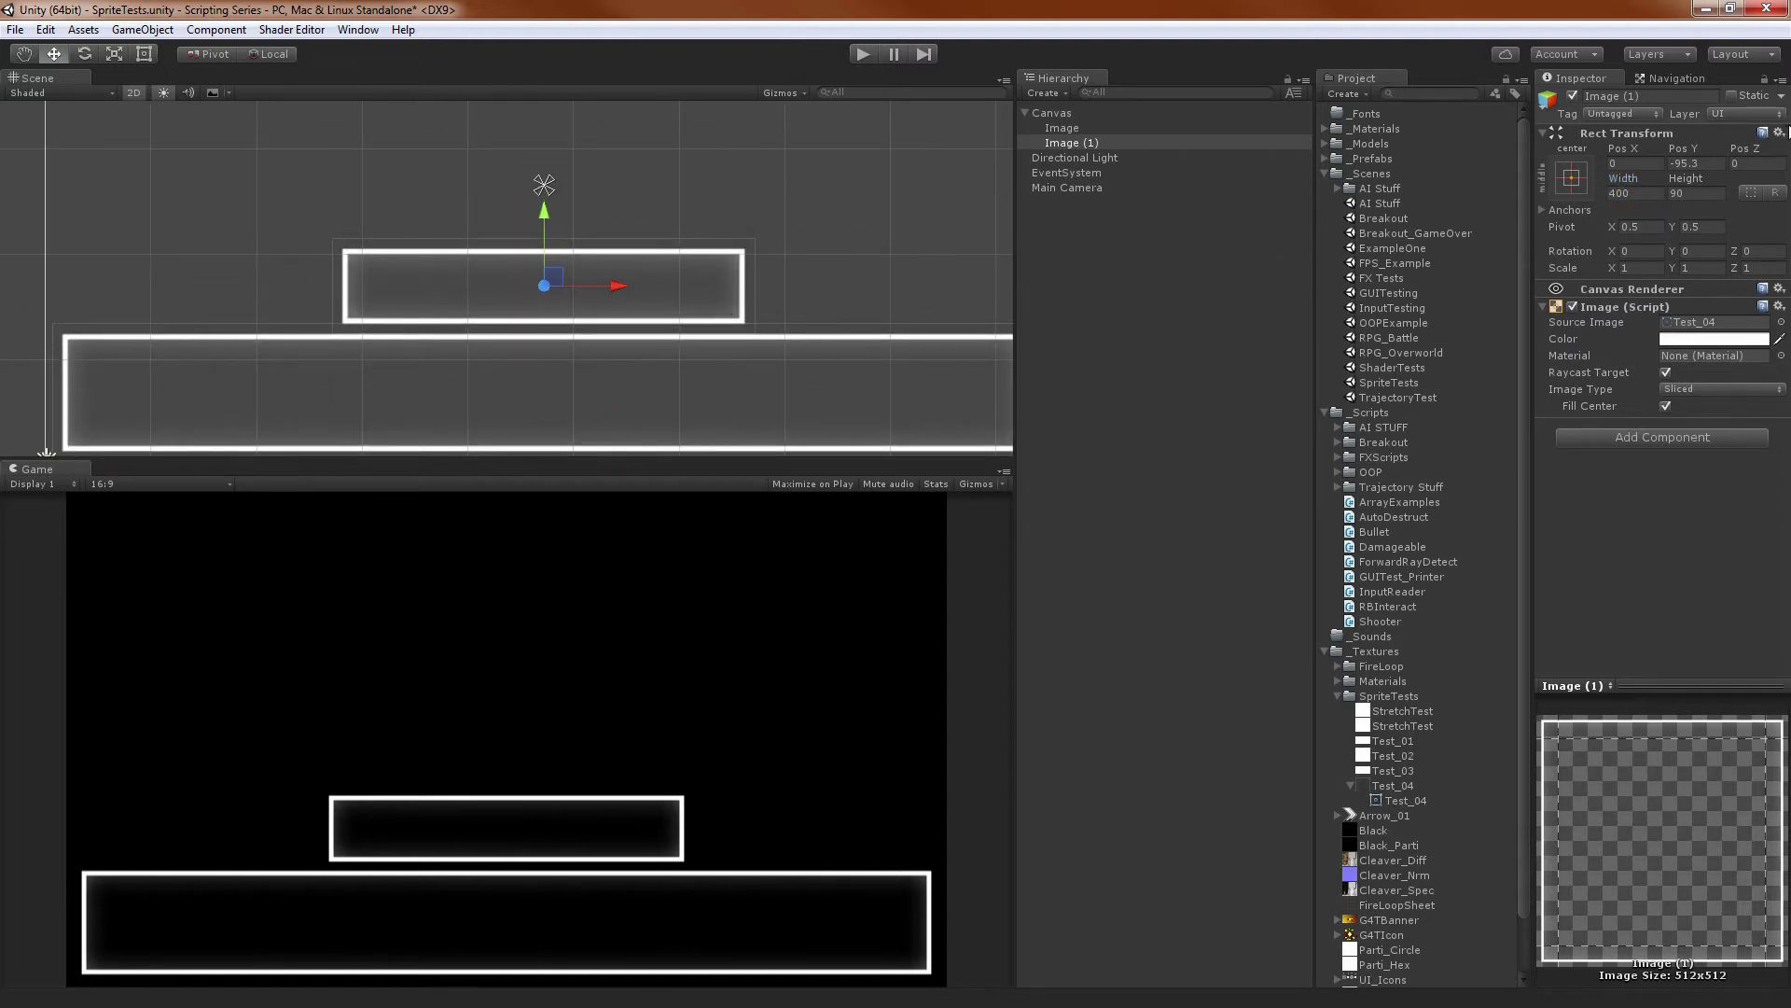
{"action": "left_click", "coordinate": [1711, 167]}
{"action": "type", "text": "-95"}
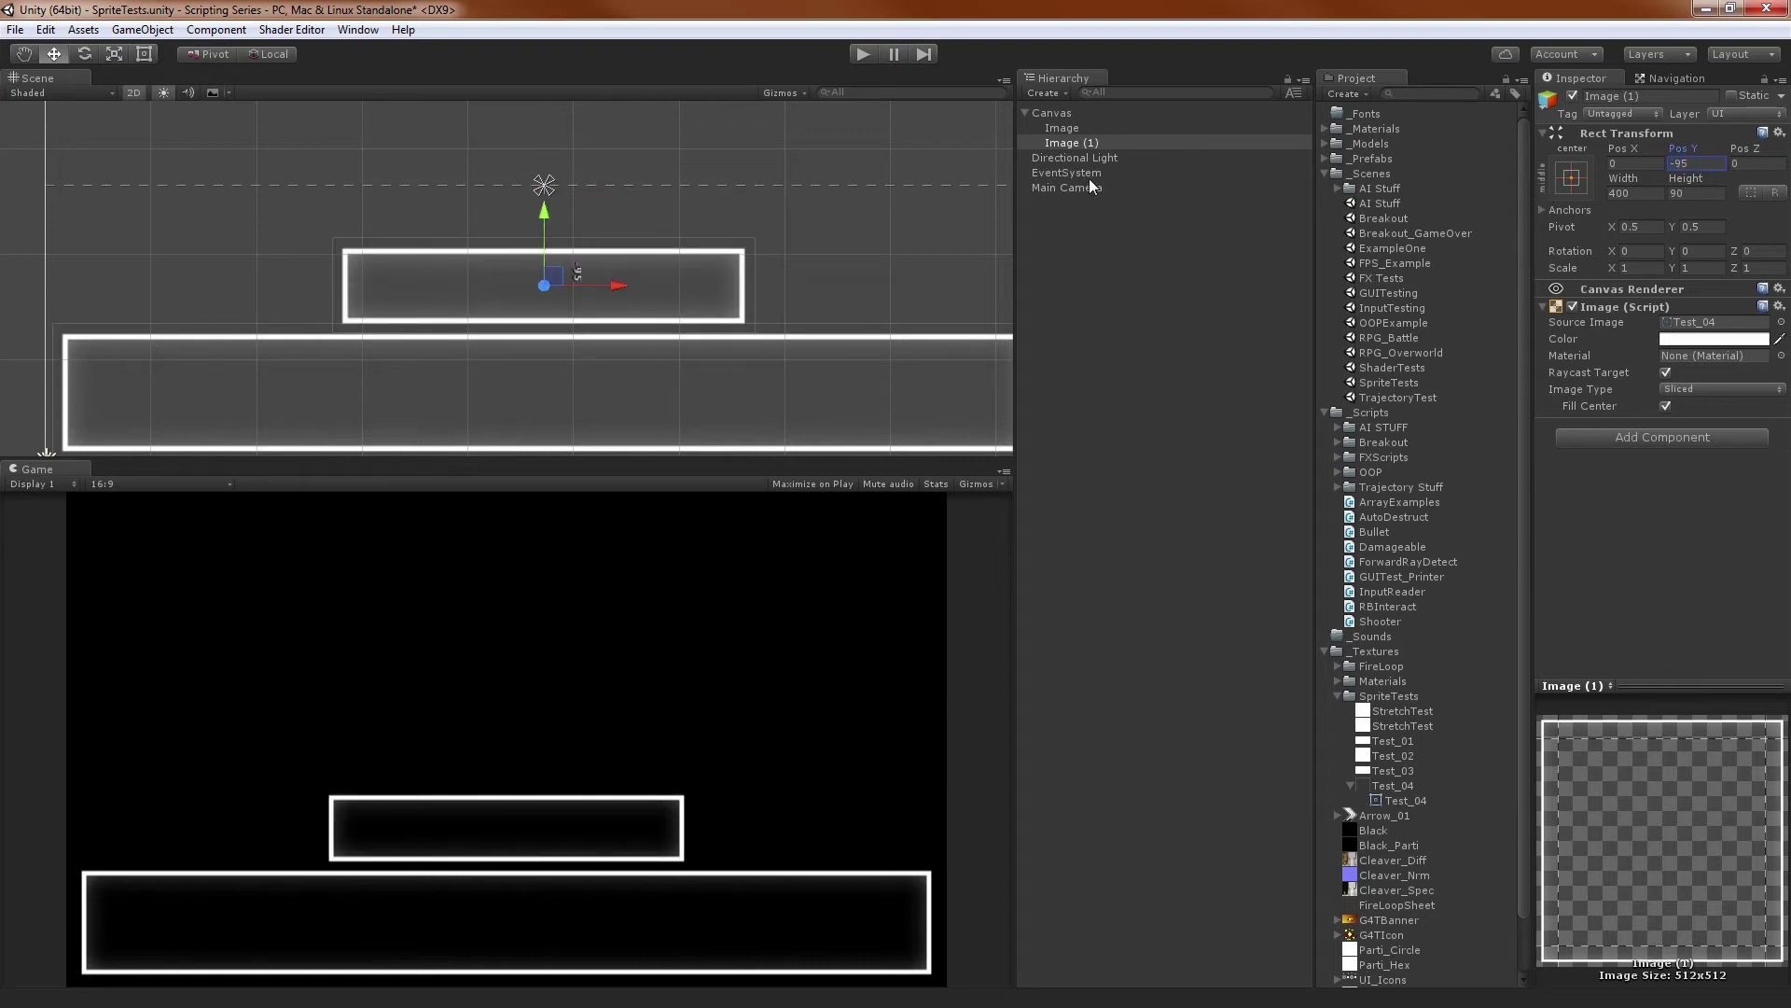
Set the original large Image's Pos Y to -195
{"action": "left_click", "coordinate": [1061, 128]}
{"action": "left_click", "coordinate": [1711, 164]}
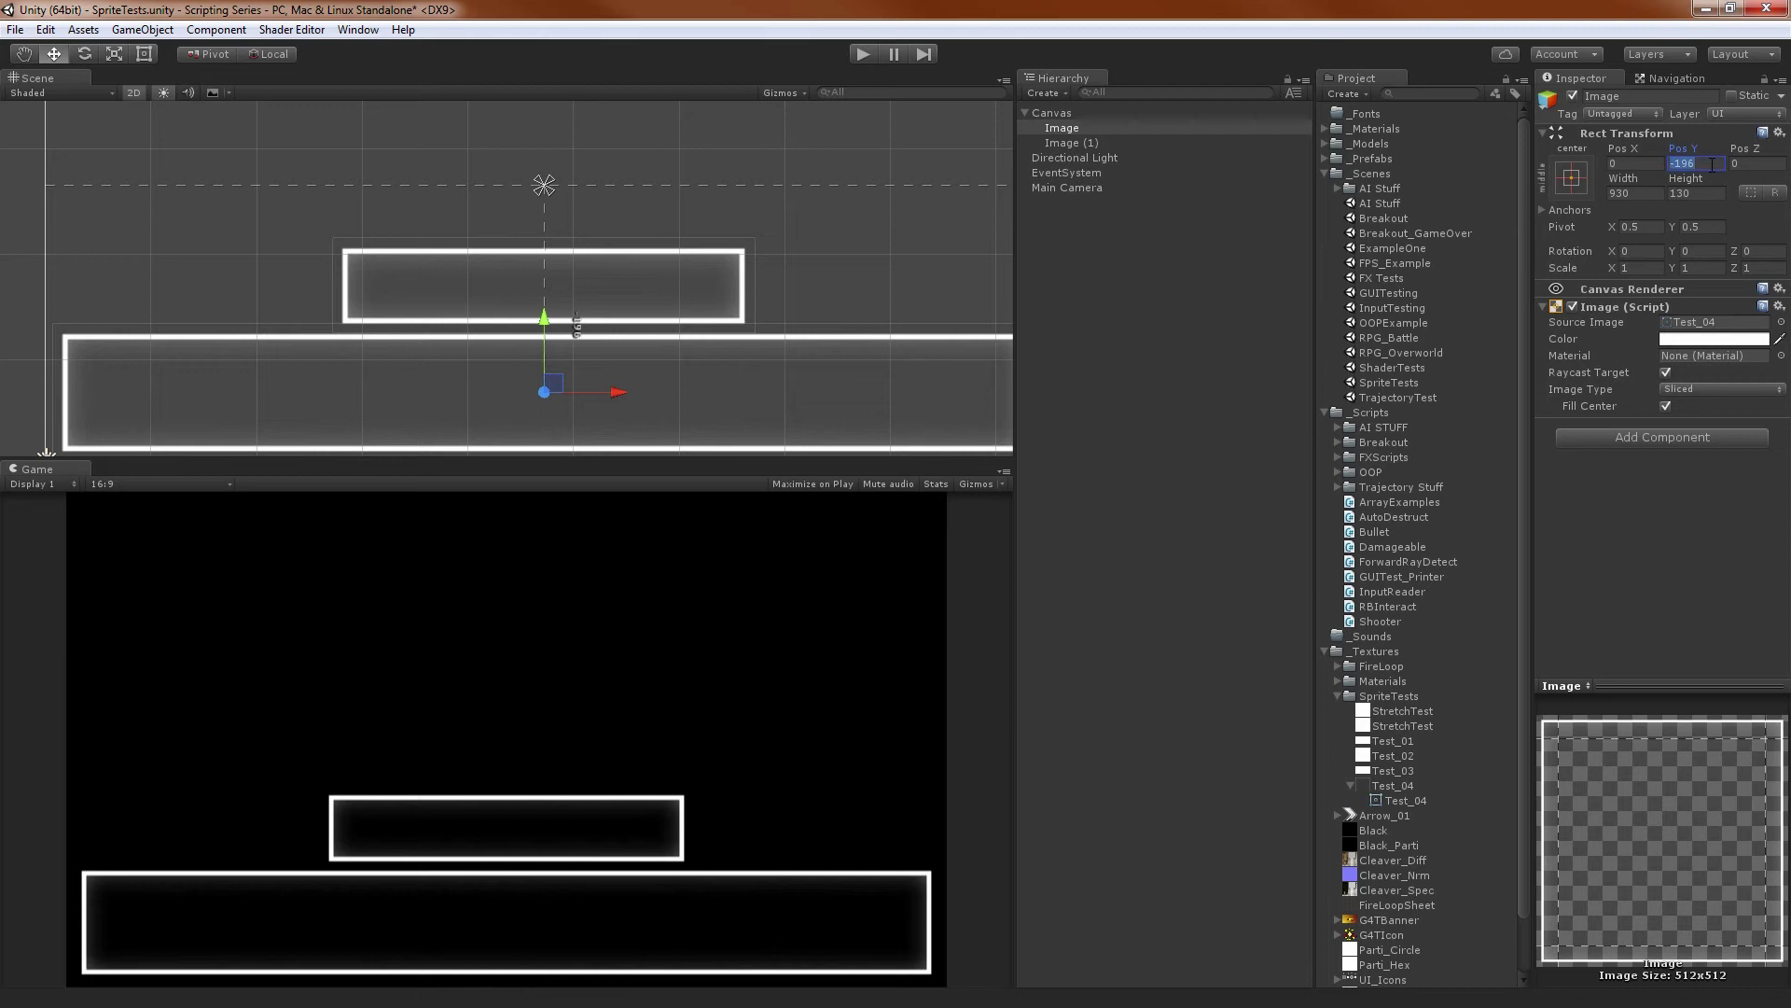
{"action": "type", "text": "-195"}
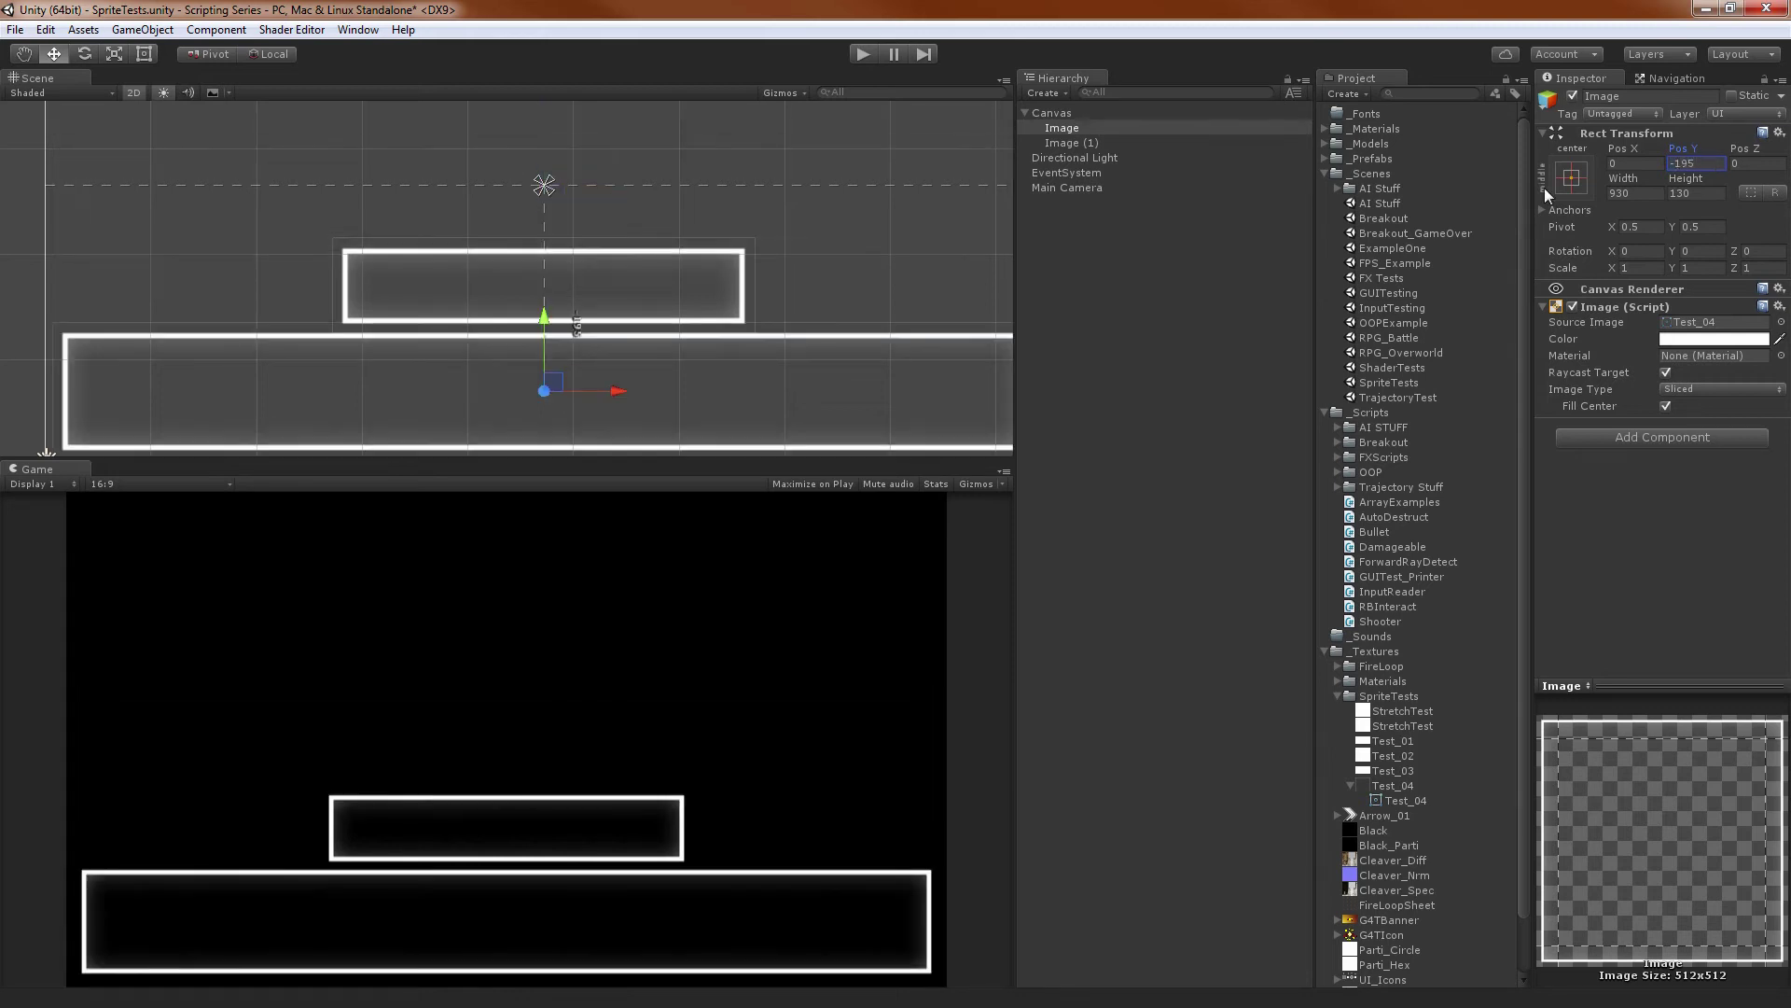
{"action": "left_click", "coordinate": [1146, 269]}
{"action": "scroll", "coordinate": [584, 265], "scroll_direction": "down", "scroll_amount": 5}
{"action": "middle_click_drag", "start_coordinate": [555, 289], "coordinate": [583, 256]}
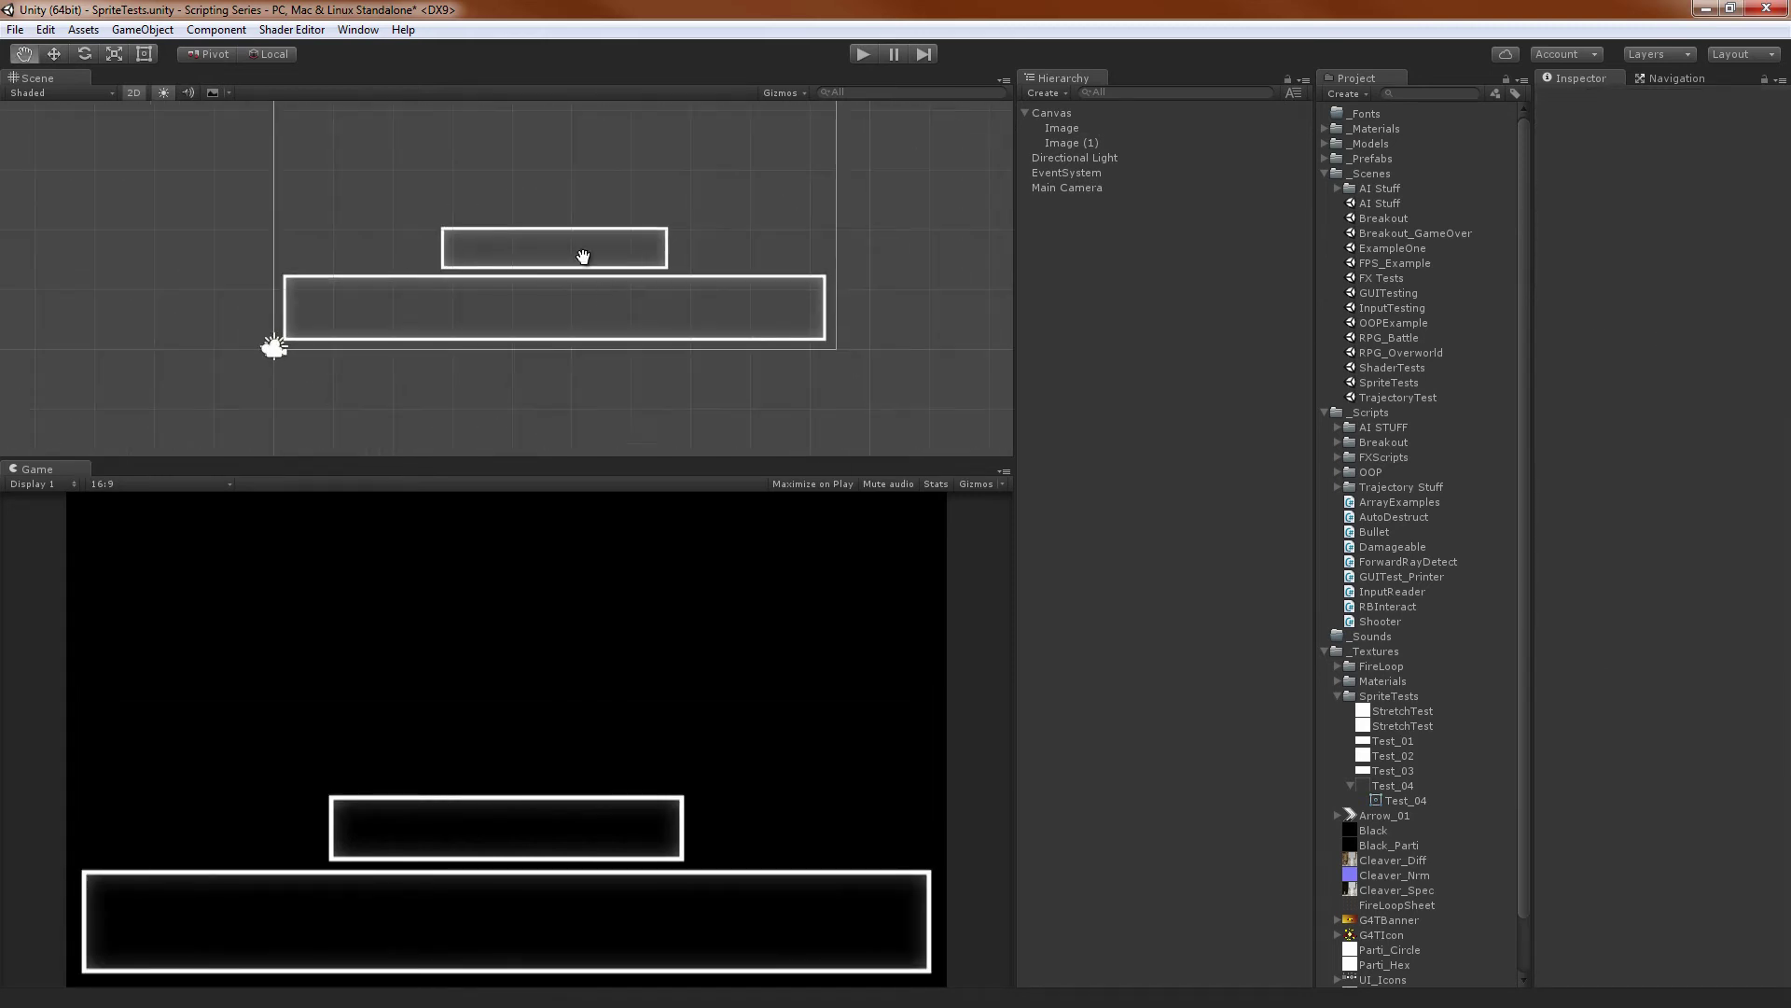
{"action": "scroll", "coordinate": [584, 258], "scroll_direction": "up", "scroll_amount": 2}
{"action": "middle_click_drag", "start_coordinate": [614, 334], "coordinate": [625, 368]}
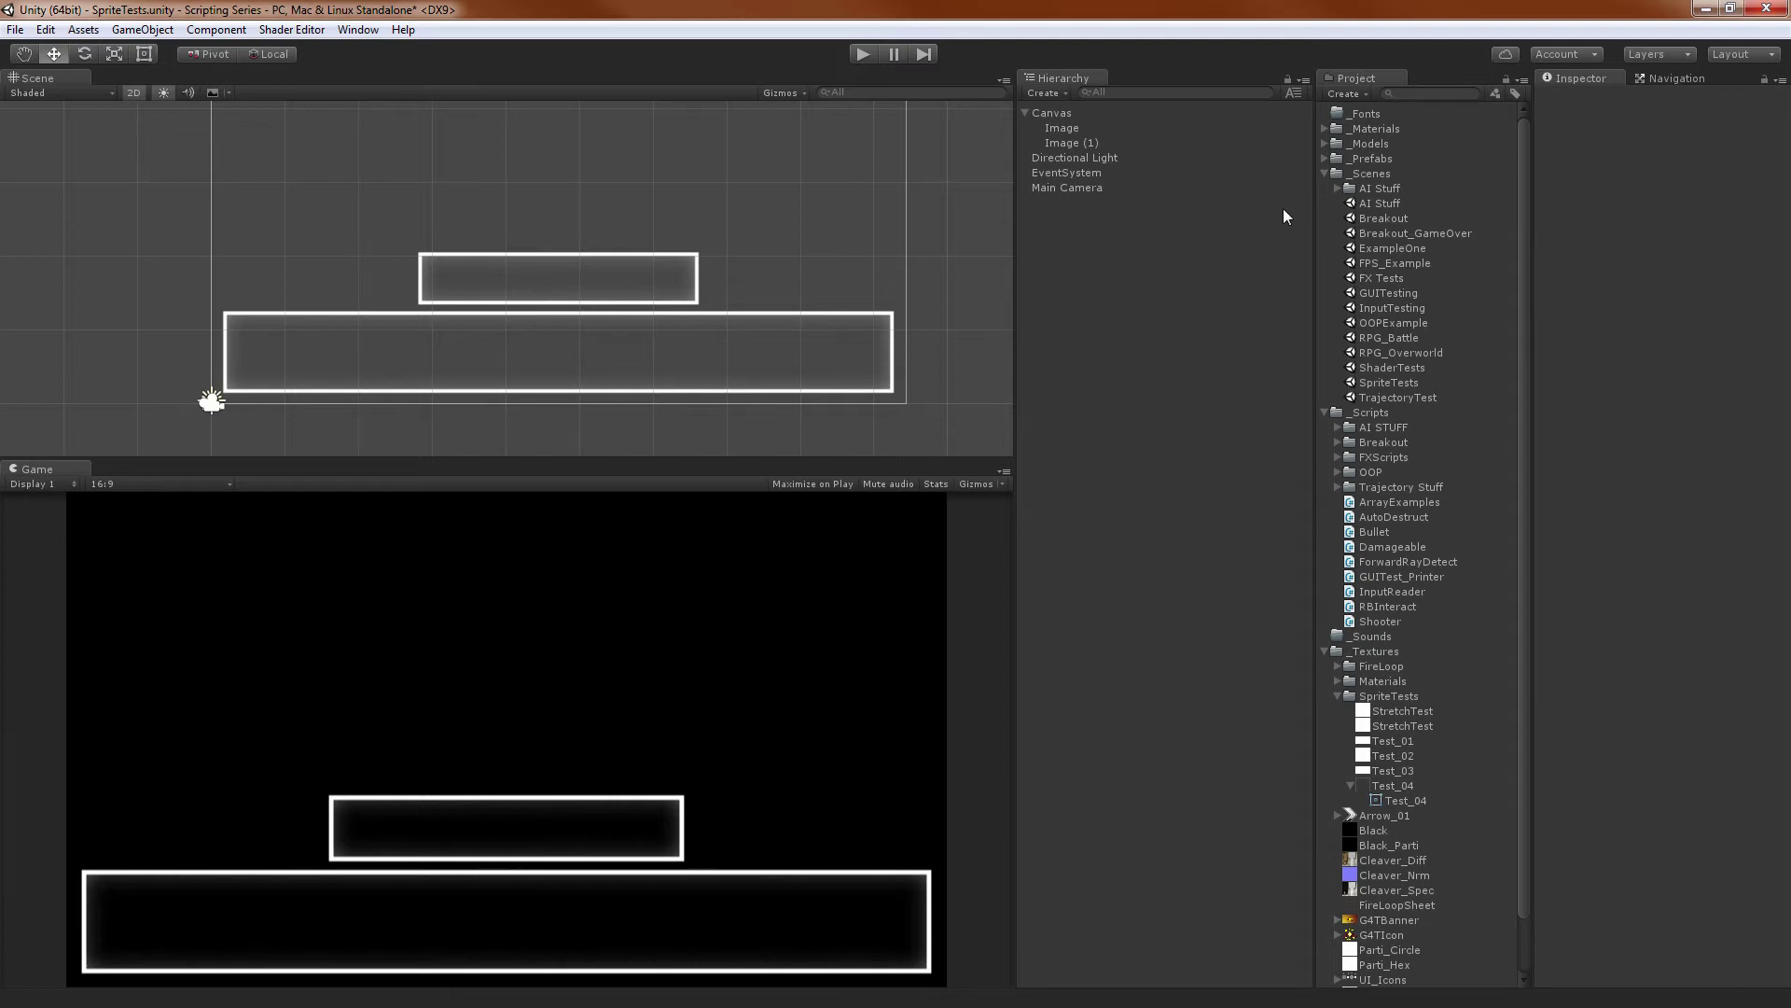
Convert both StretchTest textures and Test_01 to Test_03 to Sprite (2D and UI), without mip maps and with a max size of 512
{"action": "left_click", "coordinate": [1392, 771]}
{"action": "left_click", "coordinate": [1390, 741], "text": "shift"}
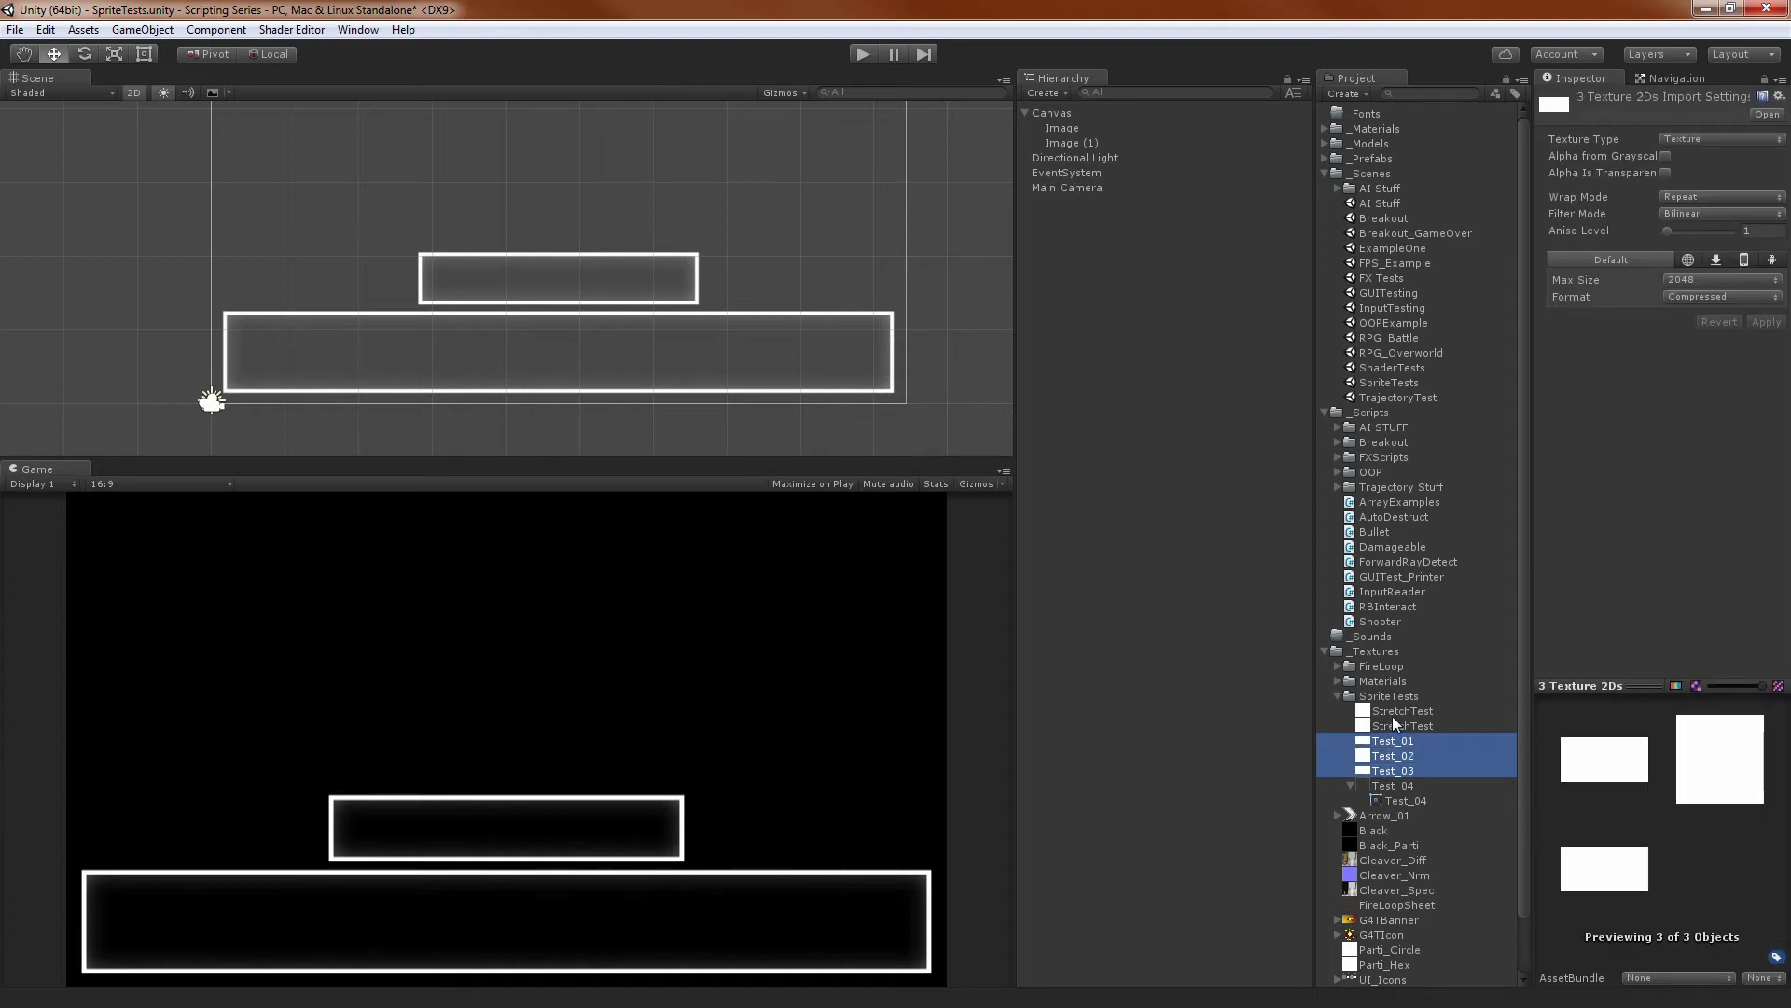
{"action": "left_click", "coordinate": [1392, 711], "text": "shift"}
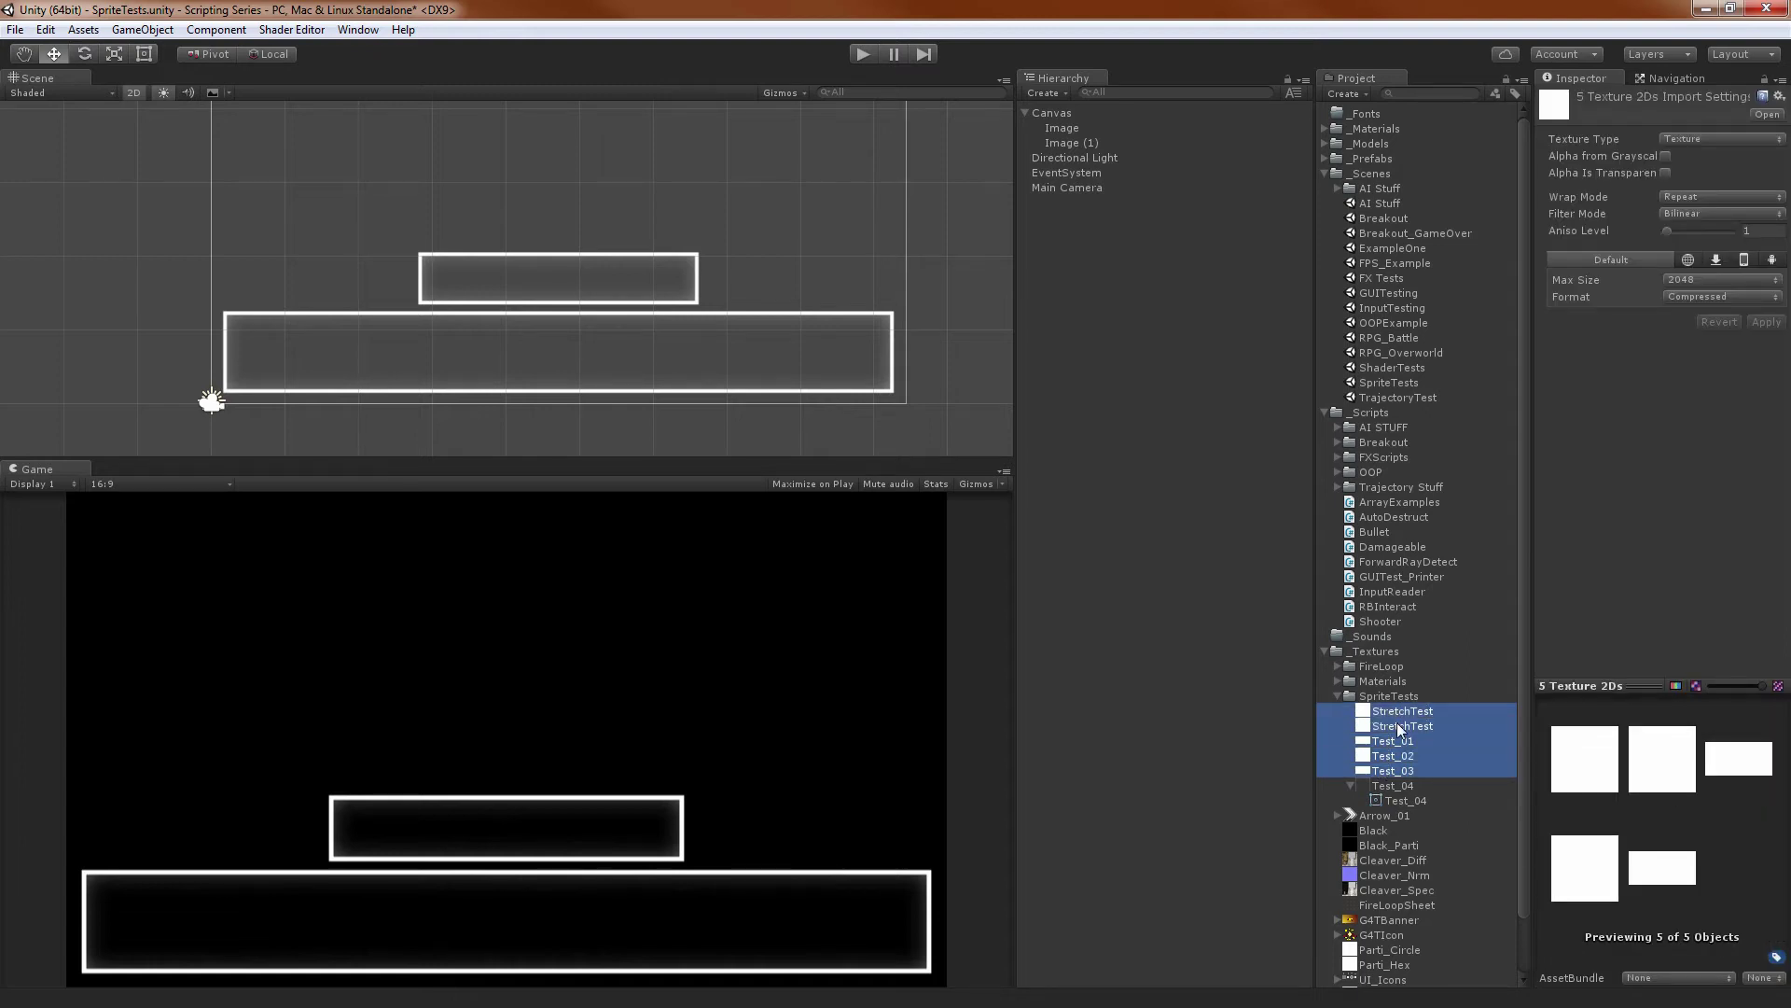
{"action": "left_click", "coordinate": [1675, 137]}
{"action": "left_click", "coordinate": [1653, 222]}
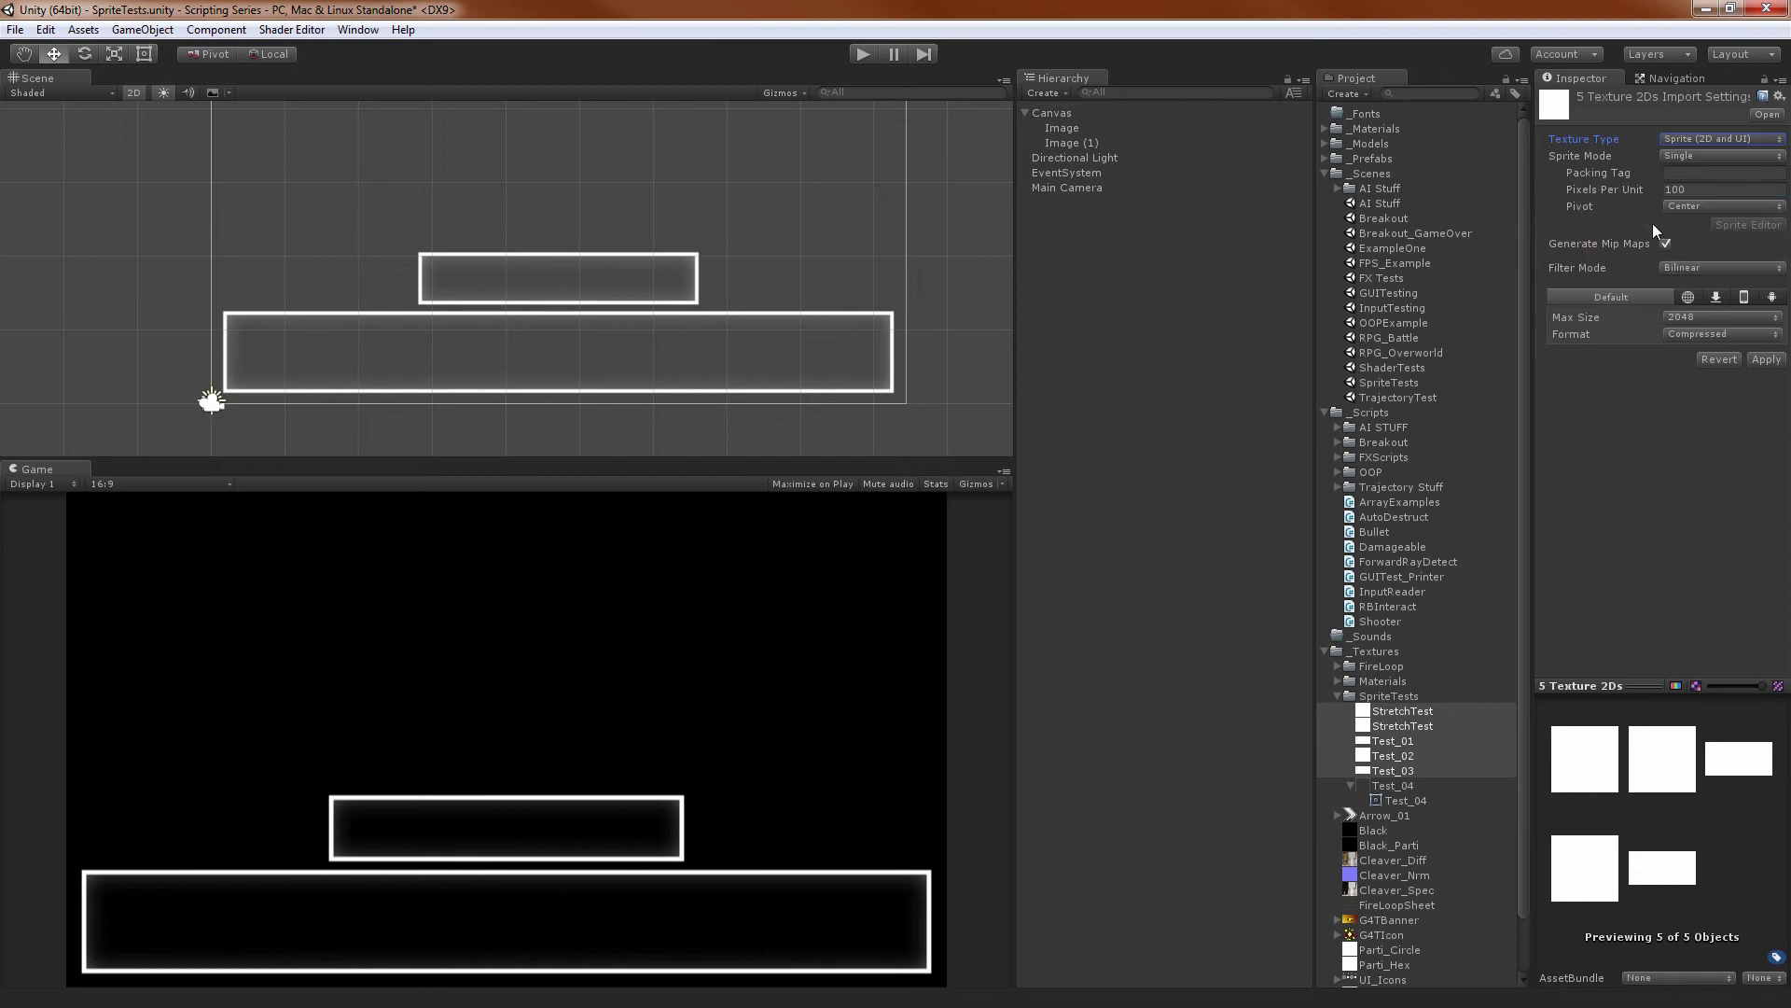
{"action": "left_click", "coordinate": [1669, 246]}
{"action": "left_click", "coordinate": [1693, 316]}
{"action": "left_click", "coordinate": [1717, 425]}
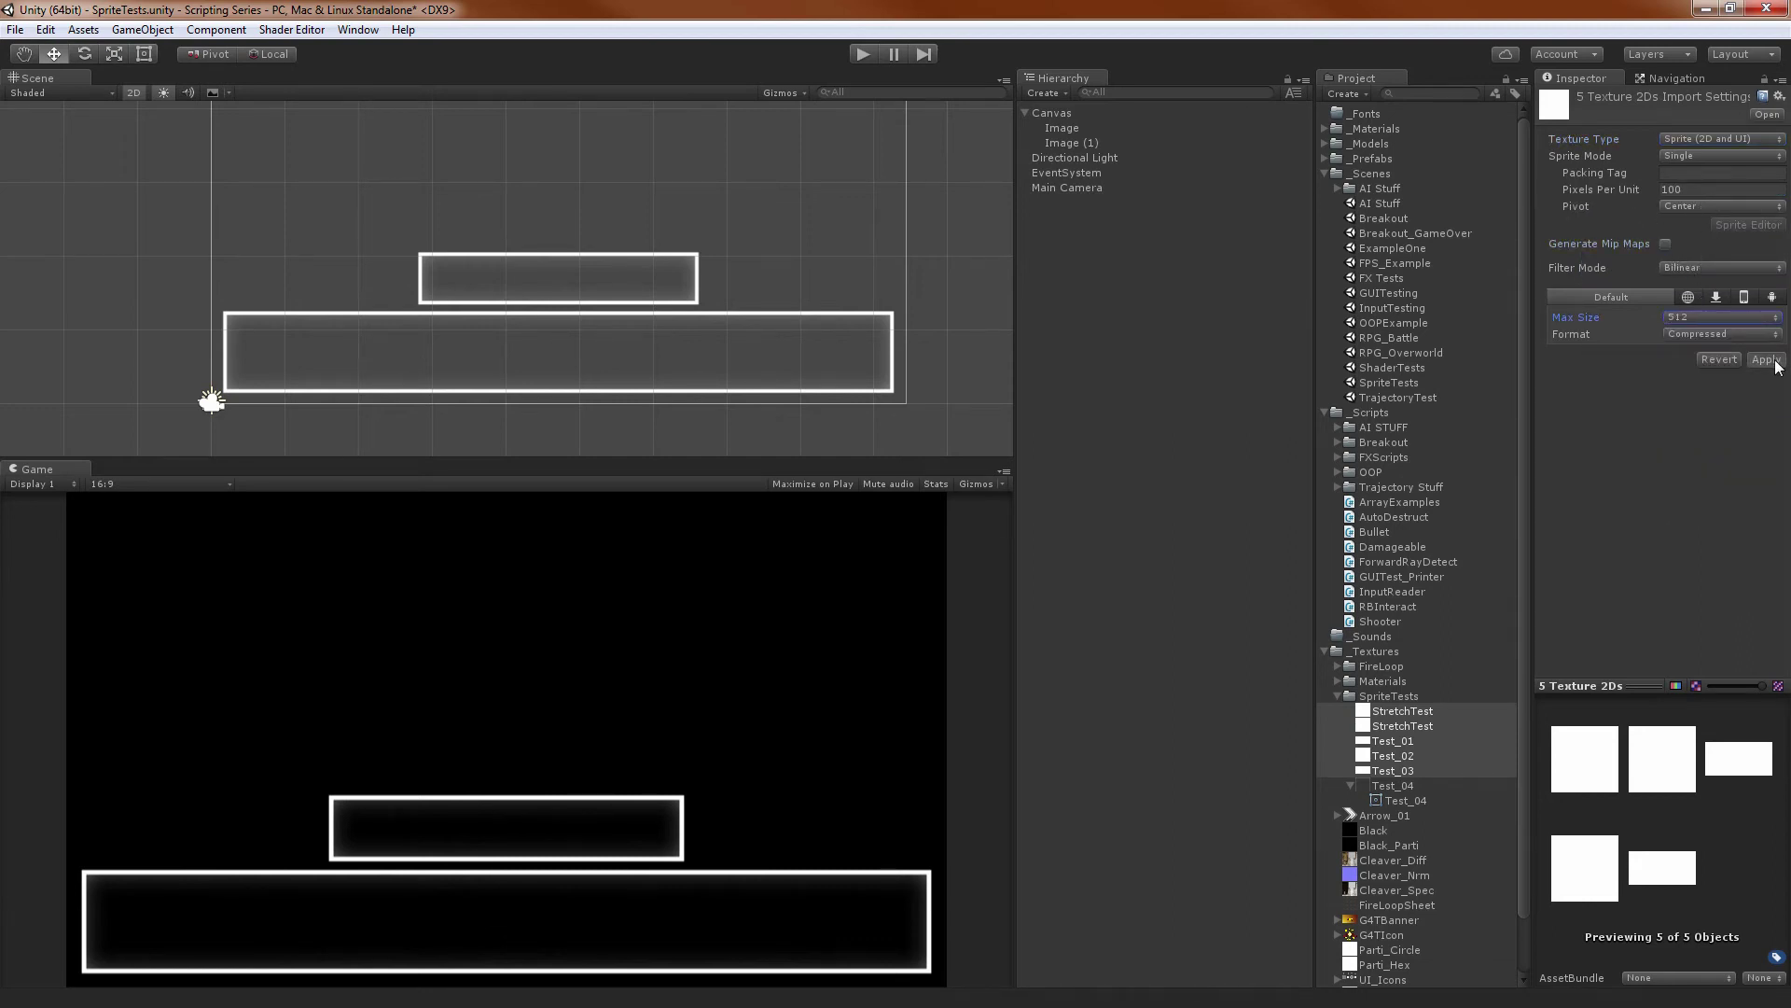
{"action": "left_click", "coordinate": [1766, 360]}
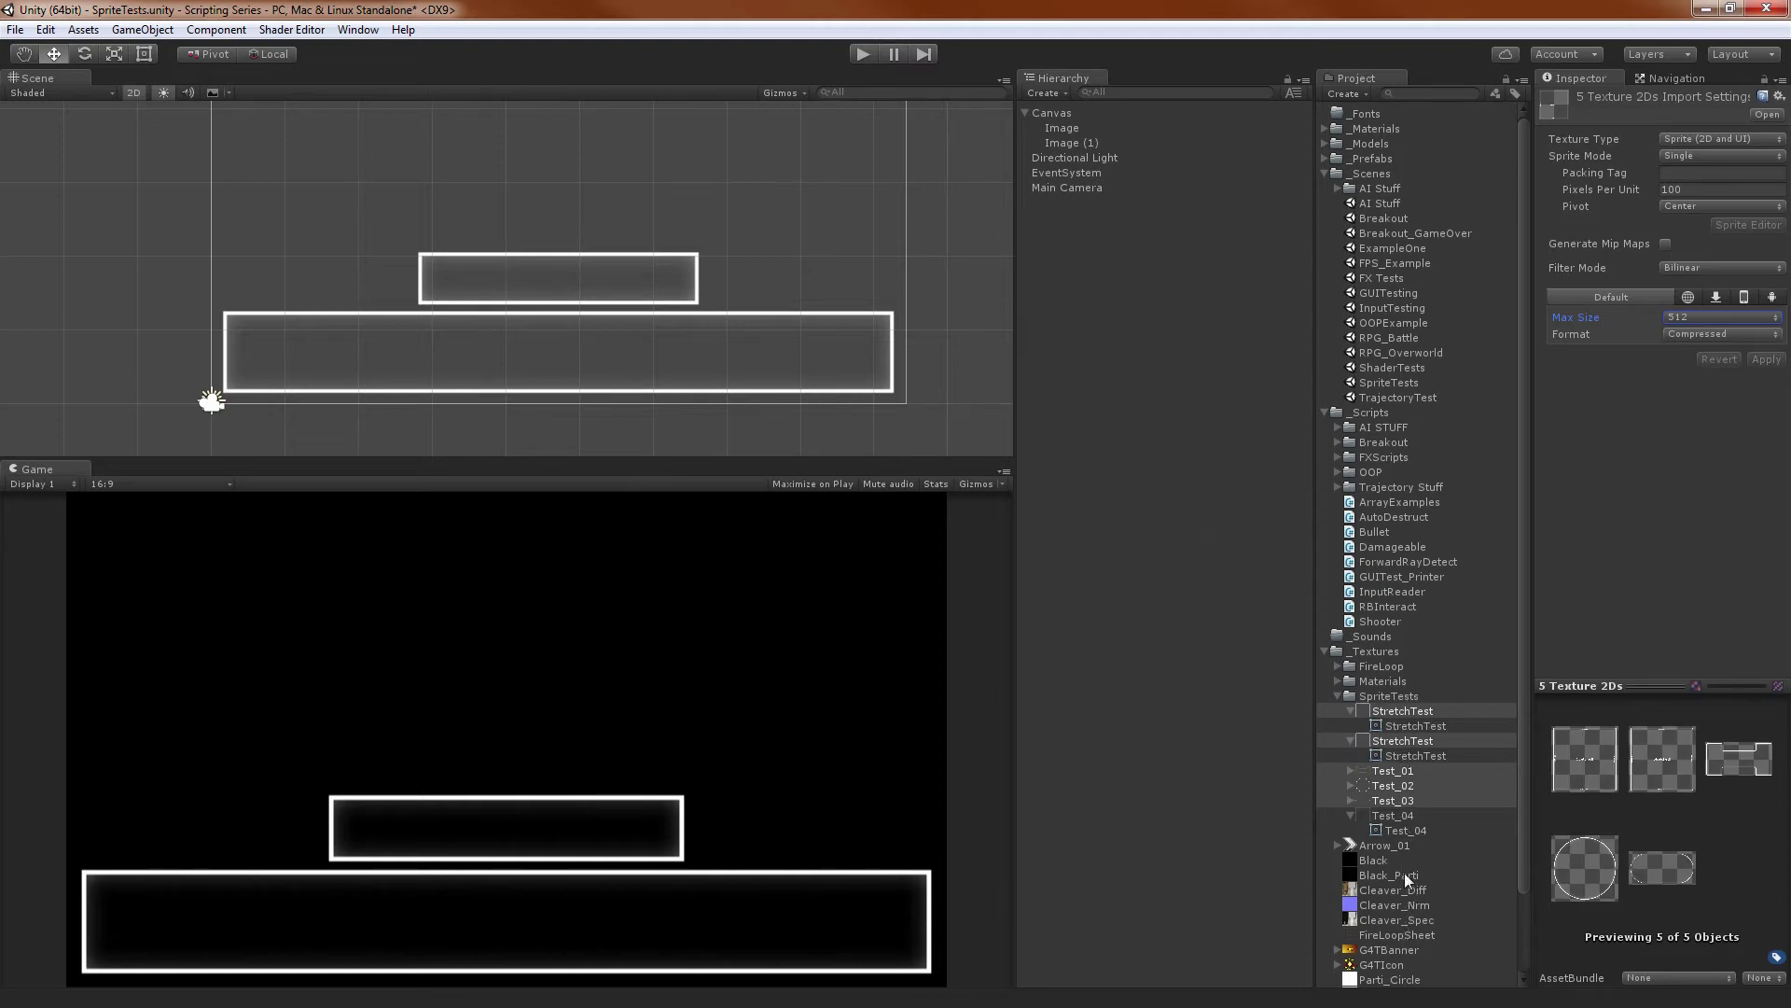
Examine the previews of the textures in the SpriteTests folder, from Test_04 up to the two StretchTest textures
{"action": "left_click", "coordinate": [1433, 815]}
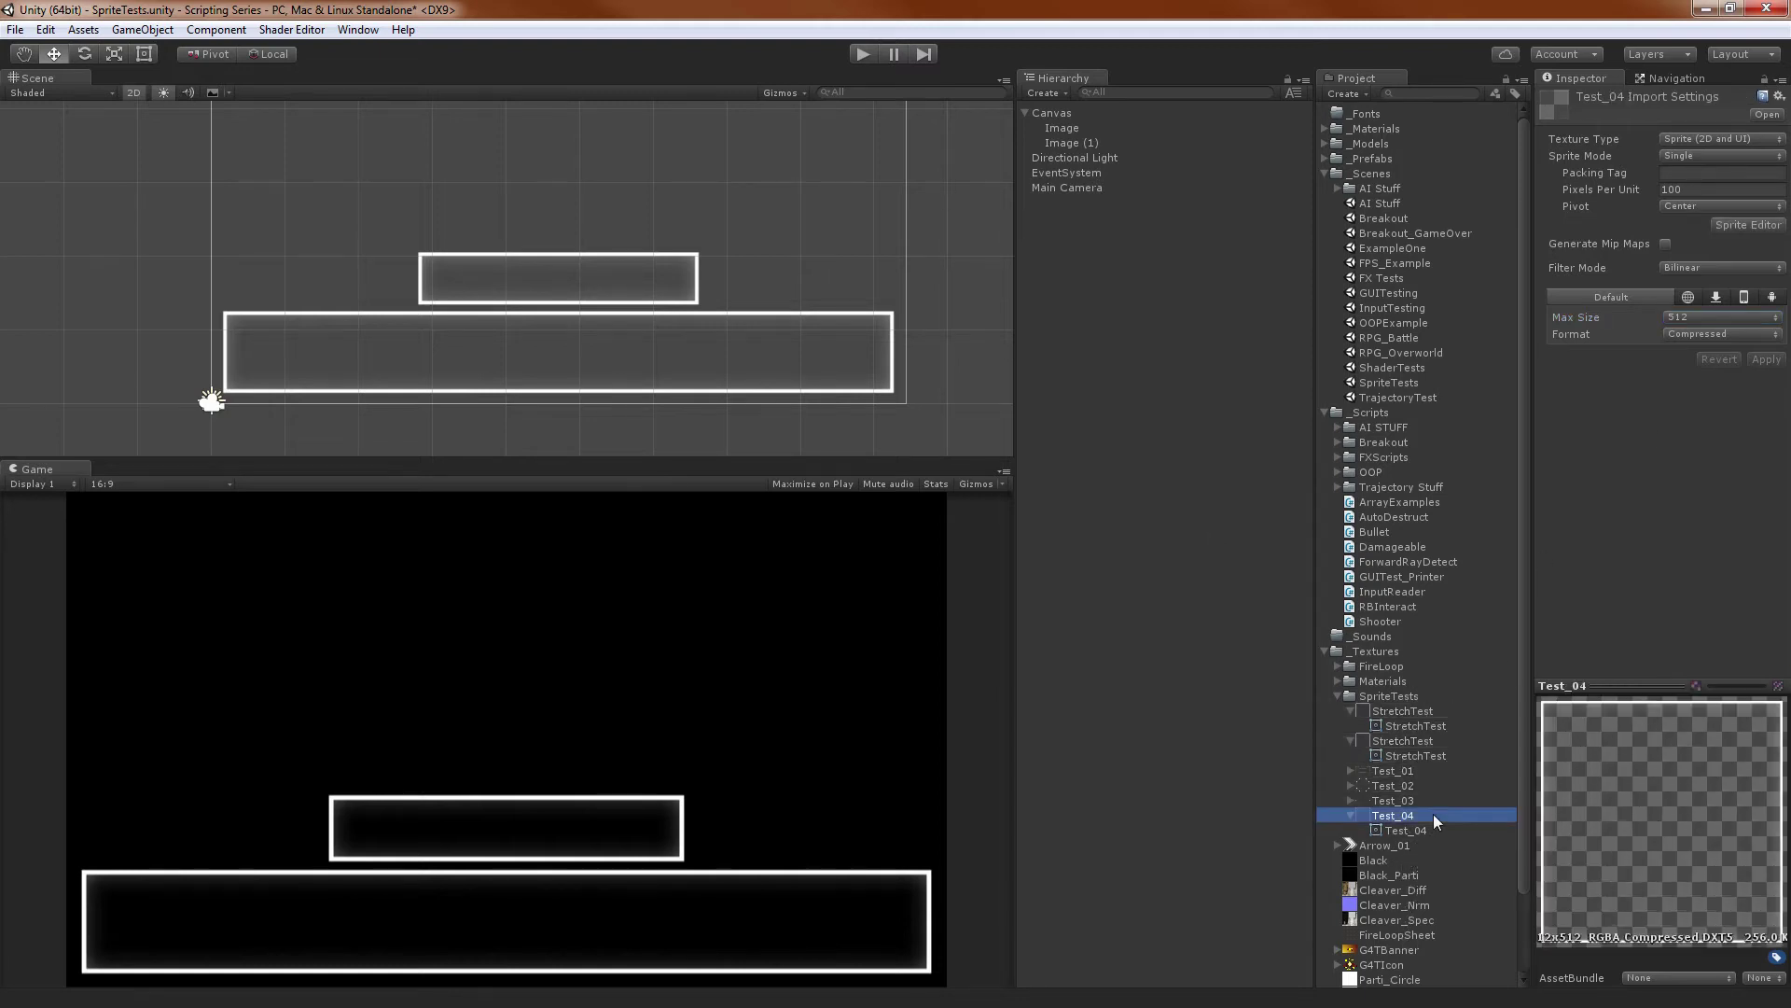
{"action": "left_click", "coordinate": [1385, 799]}
{"action": "left_click", "coordinate": [1387, 783]}
{"action": "left_click", "coordinate": [1388, 770]}
{"action": "left_click", "coordinate": [1386, 740]}
{"action": "left_click", "coordinate": [1397, 709]}
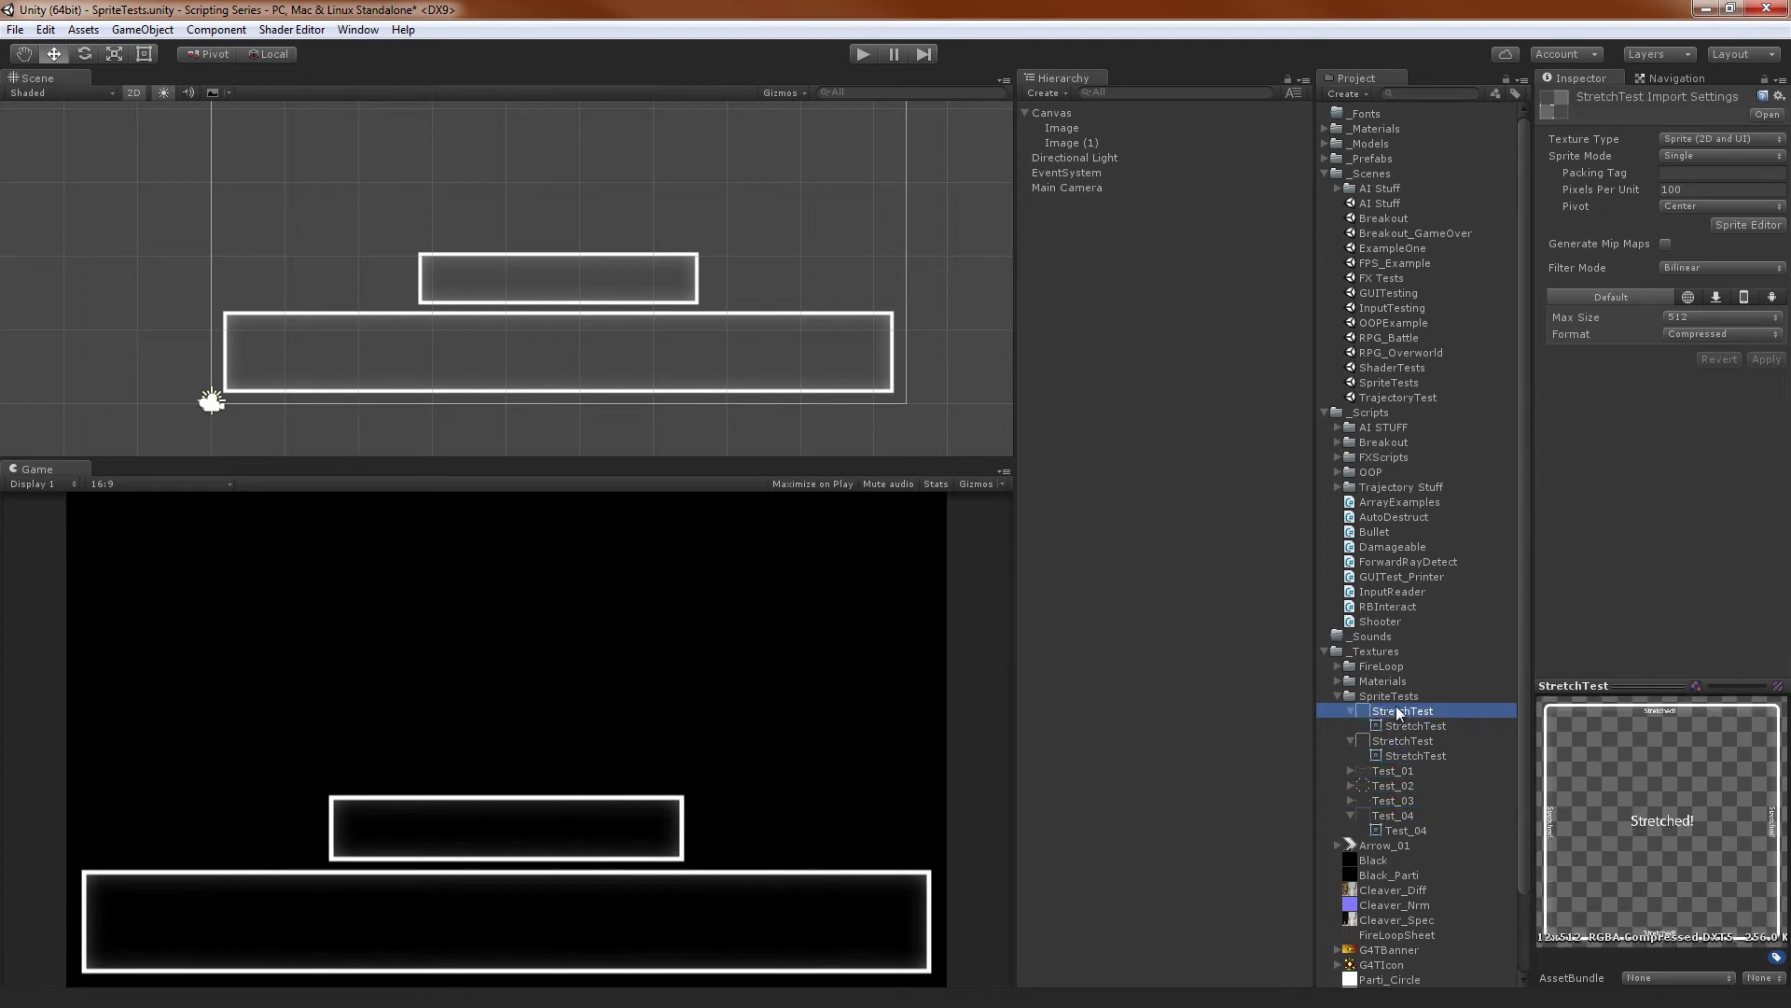
{"action": "left_click", "coordinate": [1390, 739]}
Add a new UI Image to the canvas
{"action": "left_click", "coordinate": [1054, 361]}
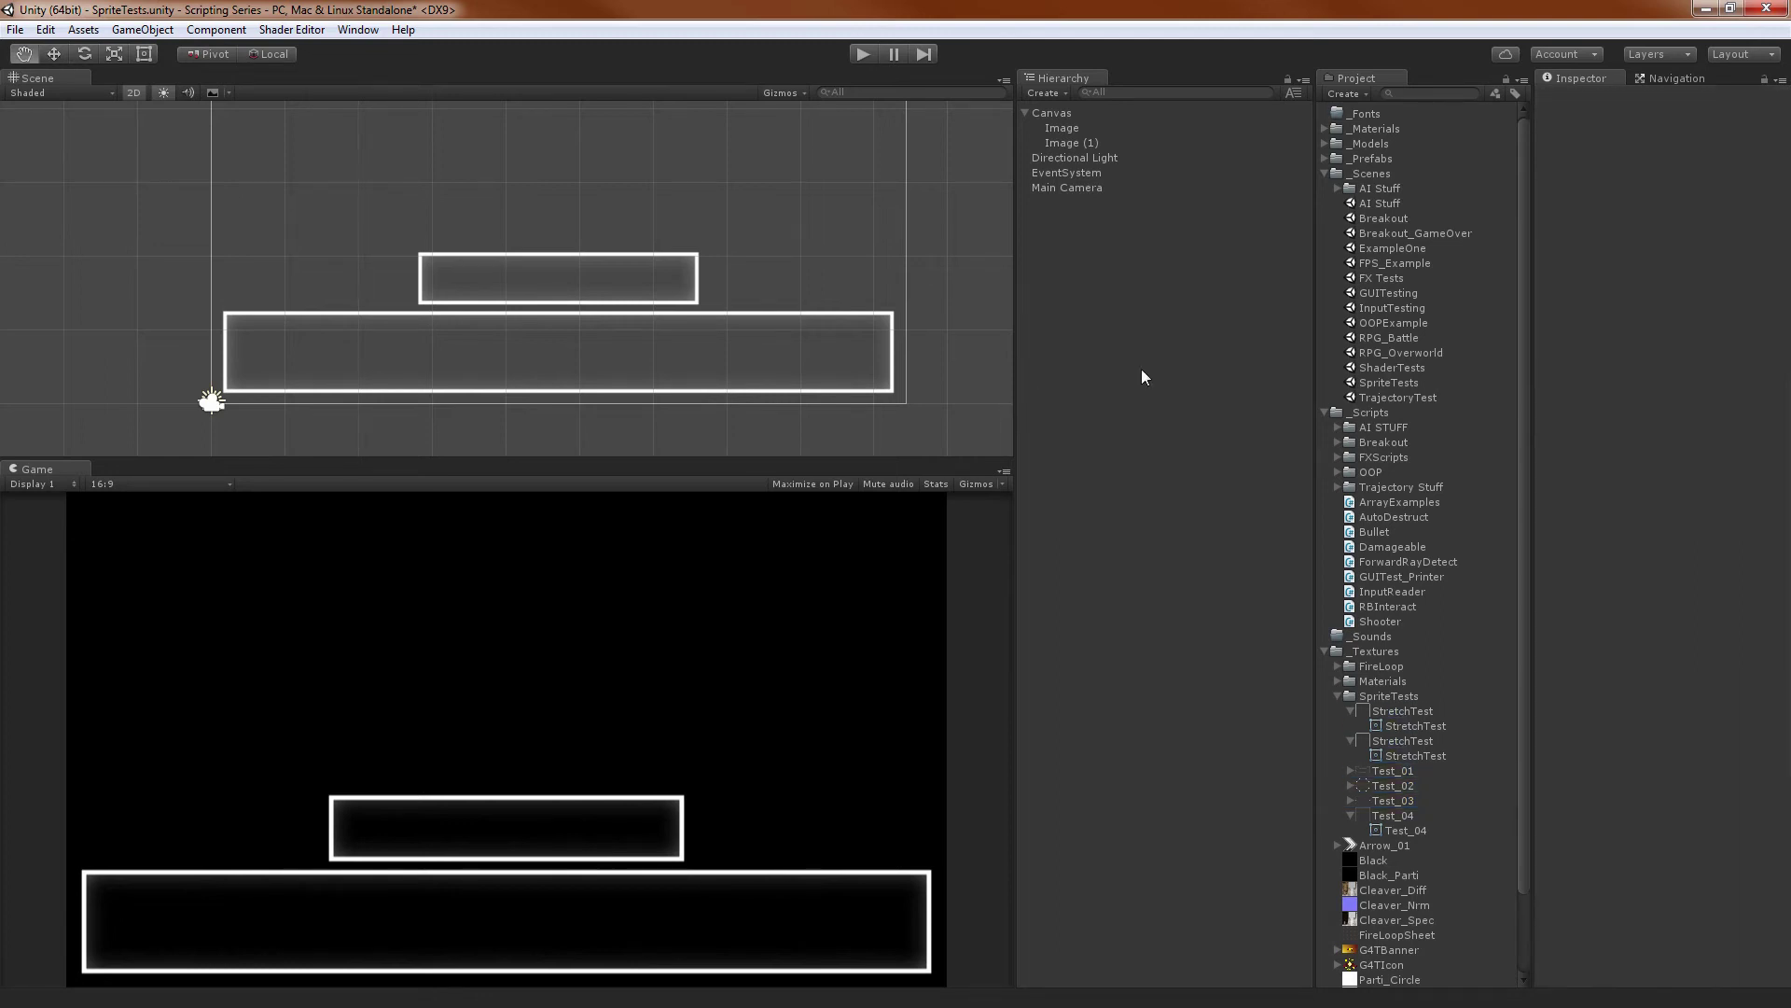
{"action": "right_click", "coordinate": [1112, 345]}
{"action": "mouse_move", "coordinate": [1161, 606]}
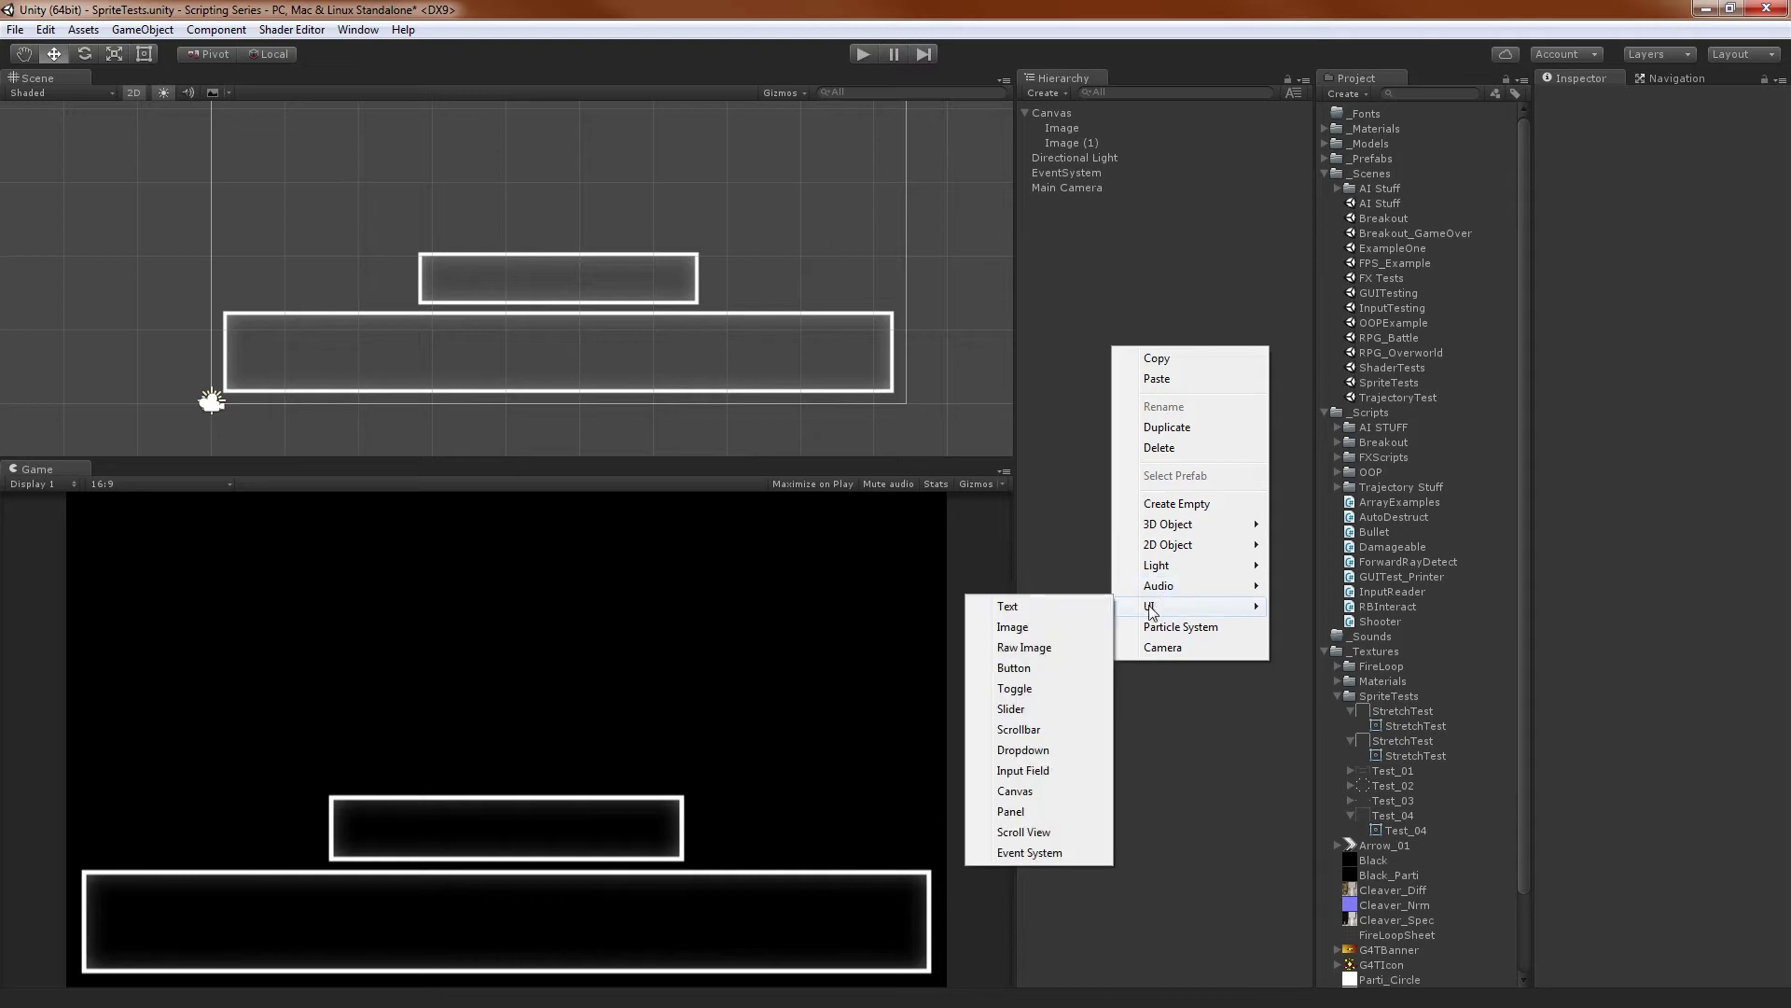
{"action": "left_click", "coordinate": [1073, 631]}
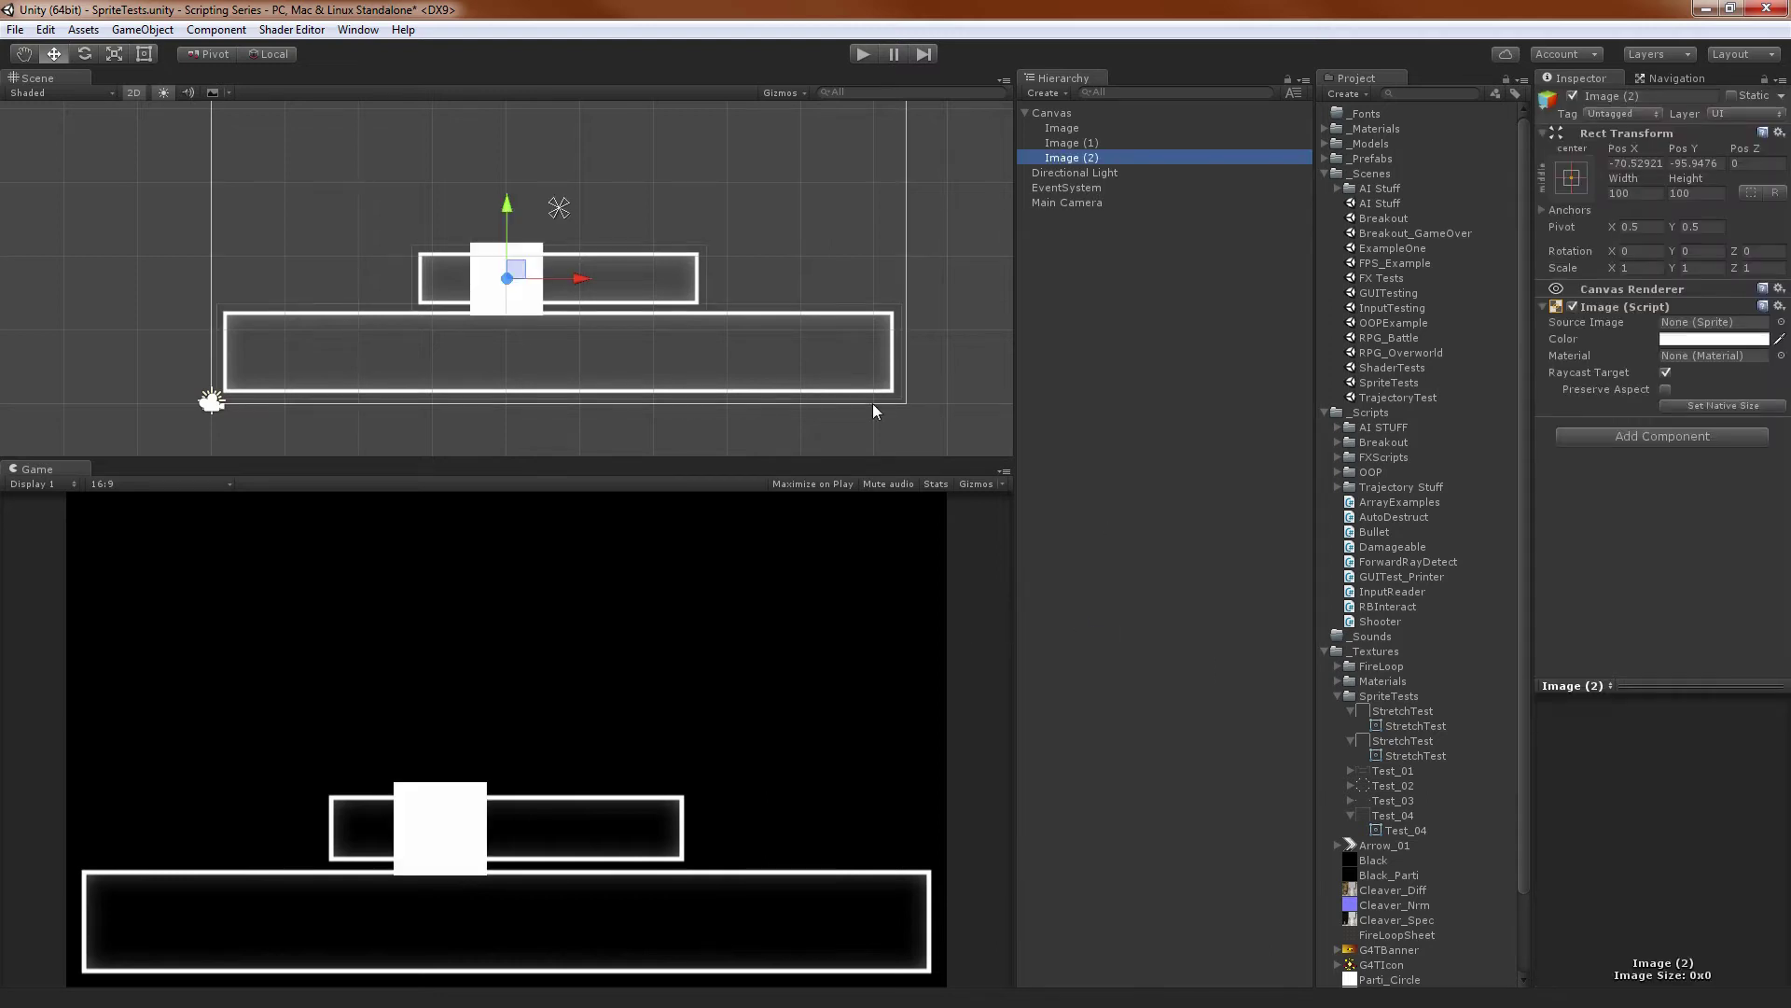
{"action": "middle_click_drag", "start_coordinate": [699, 276], "coordinate": [693, 389]}
{"action": "scroll", "coordinate": [788, 282], "scroll_direction": "down", "scroll_amount": 1}
Move the new Image above the two frames, to about X 152, Y 117 on the canvas
{"action": "left_click", "coordinate": [1095, 158]}
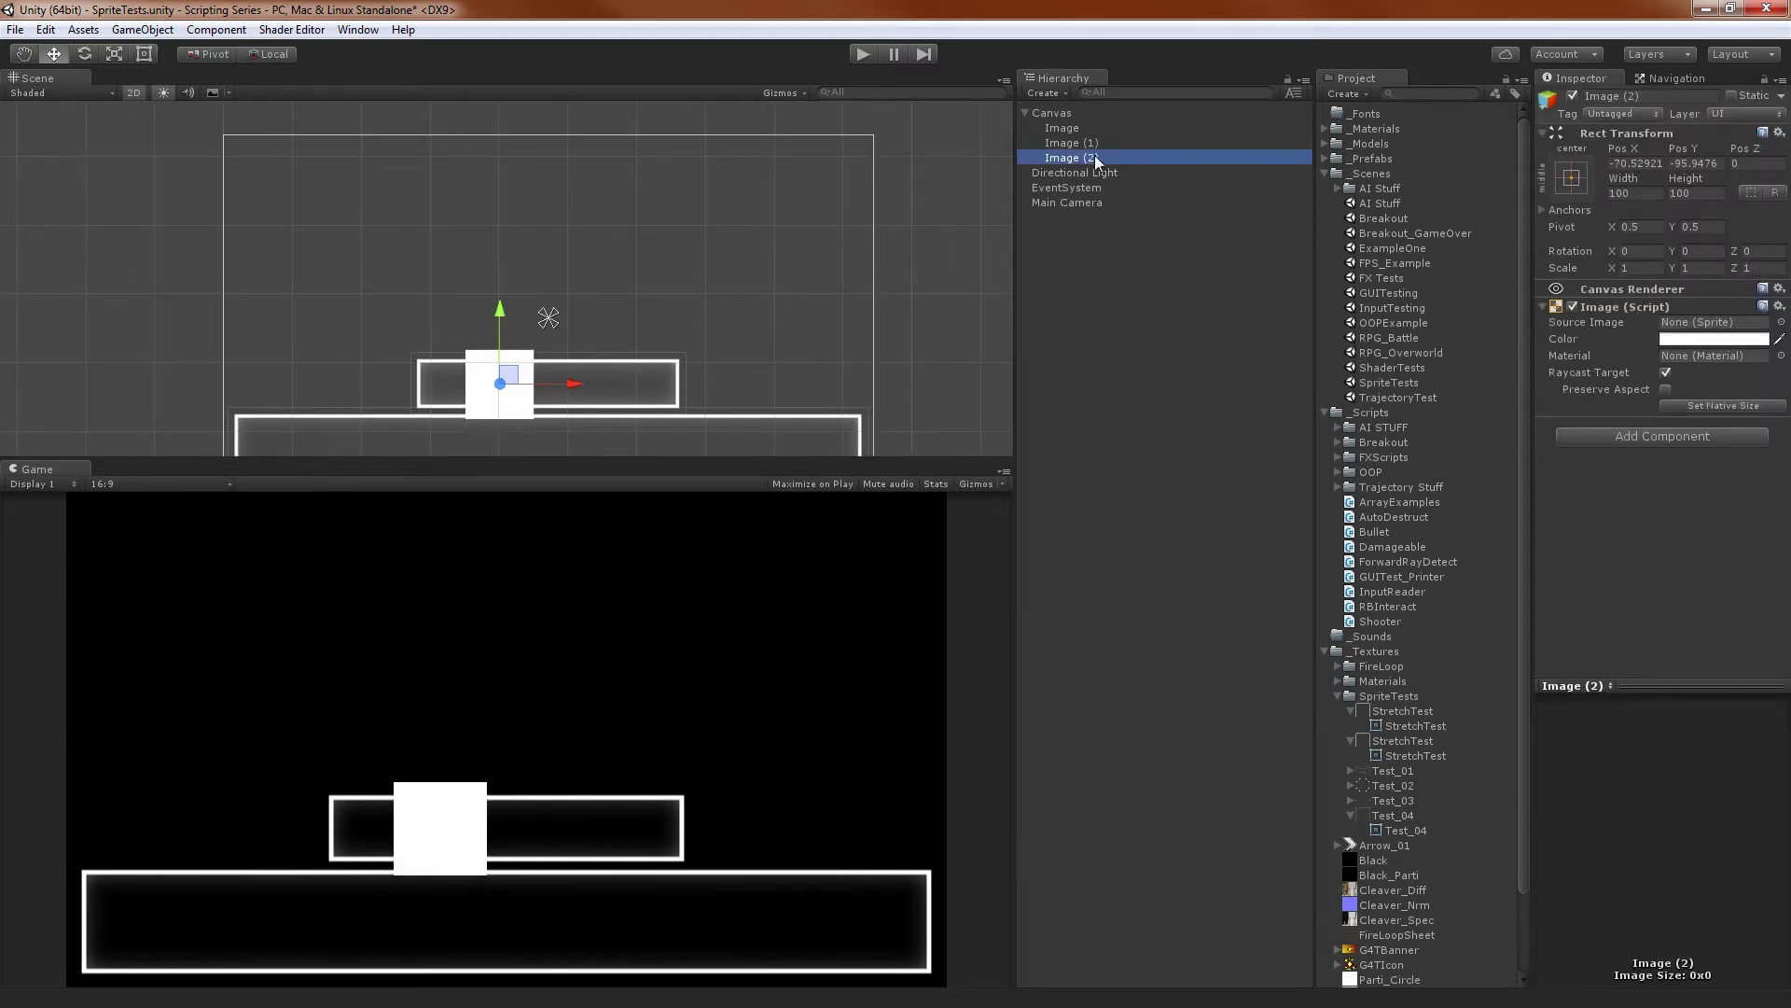
{"action": "left_click", "coordinate": [1071, 109]}
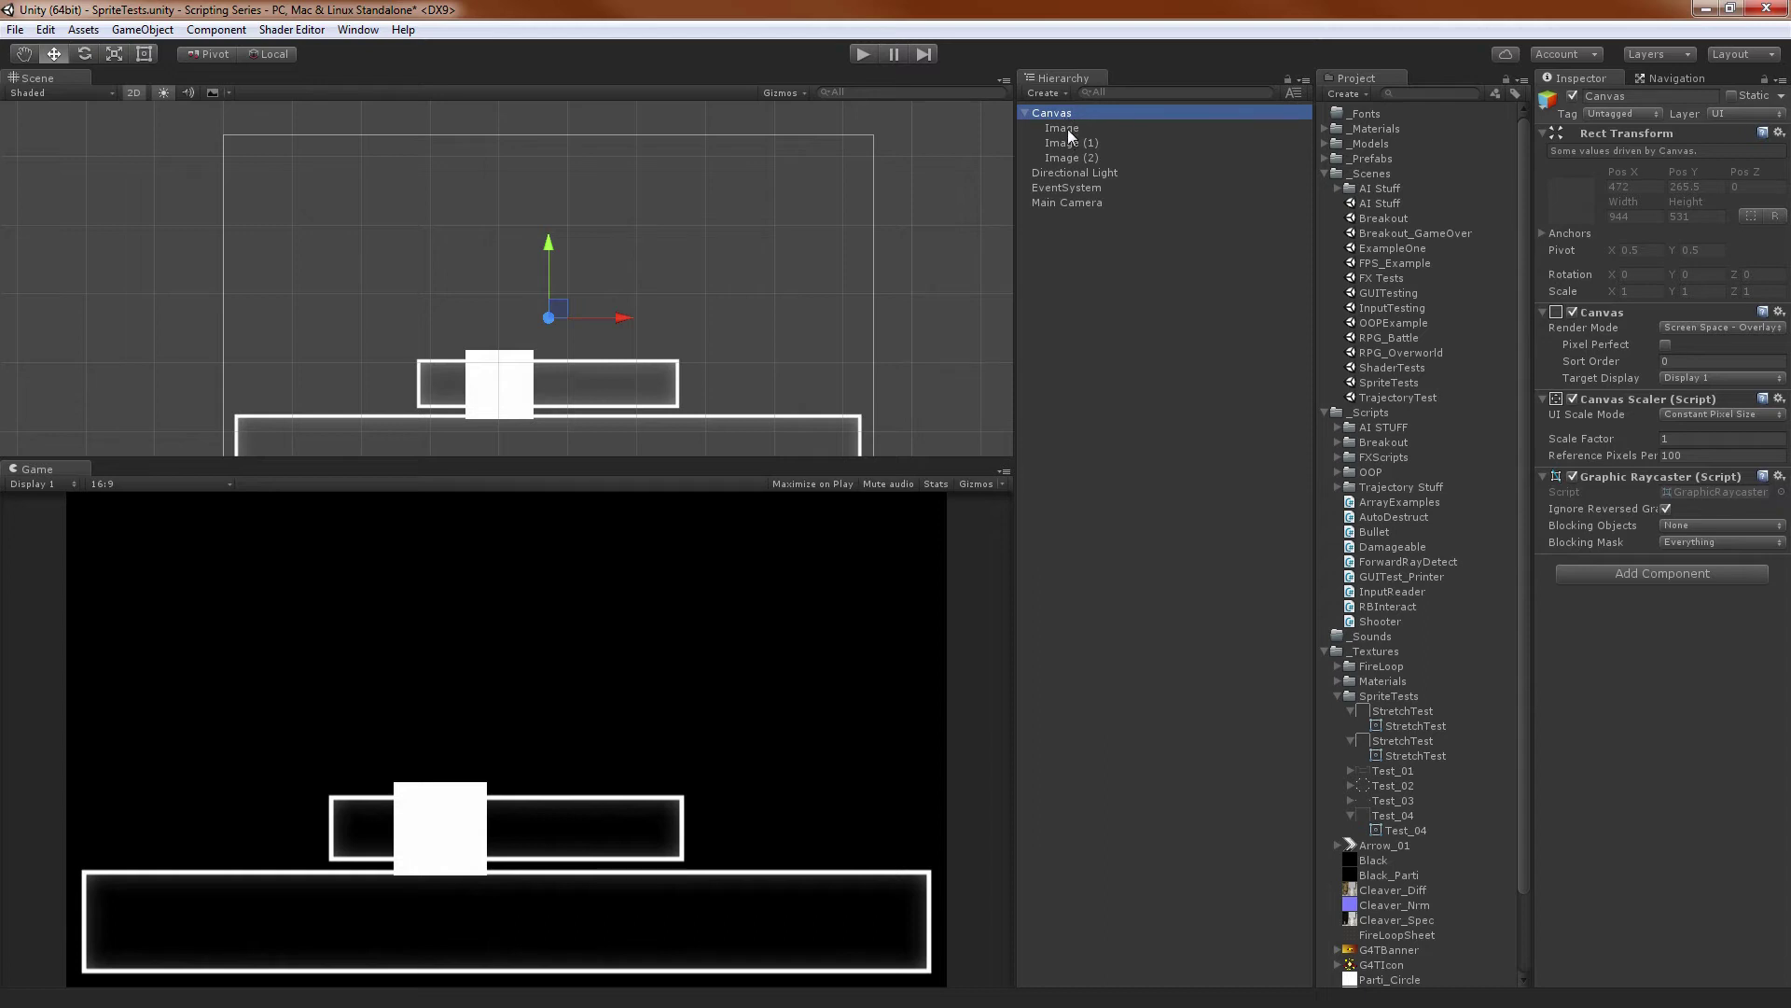
{"action": "left_click", "coordinate": [1066, 160]}
{"action": "left_click_drag", "start_coordinate": [538, 351], "coordinate": [660, 233]}
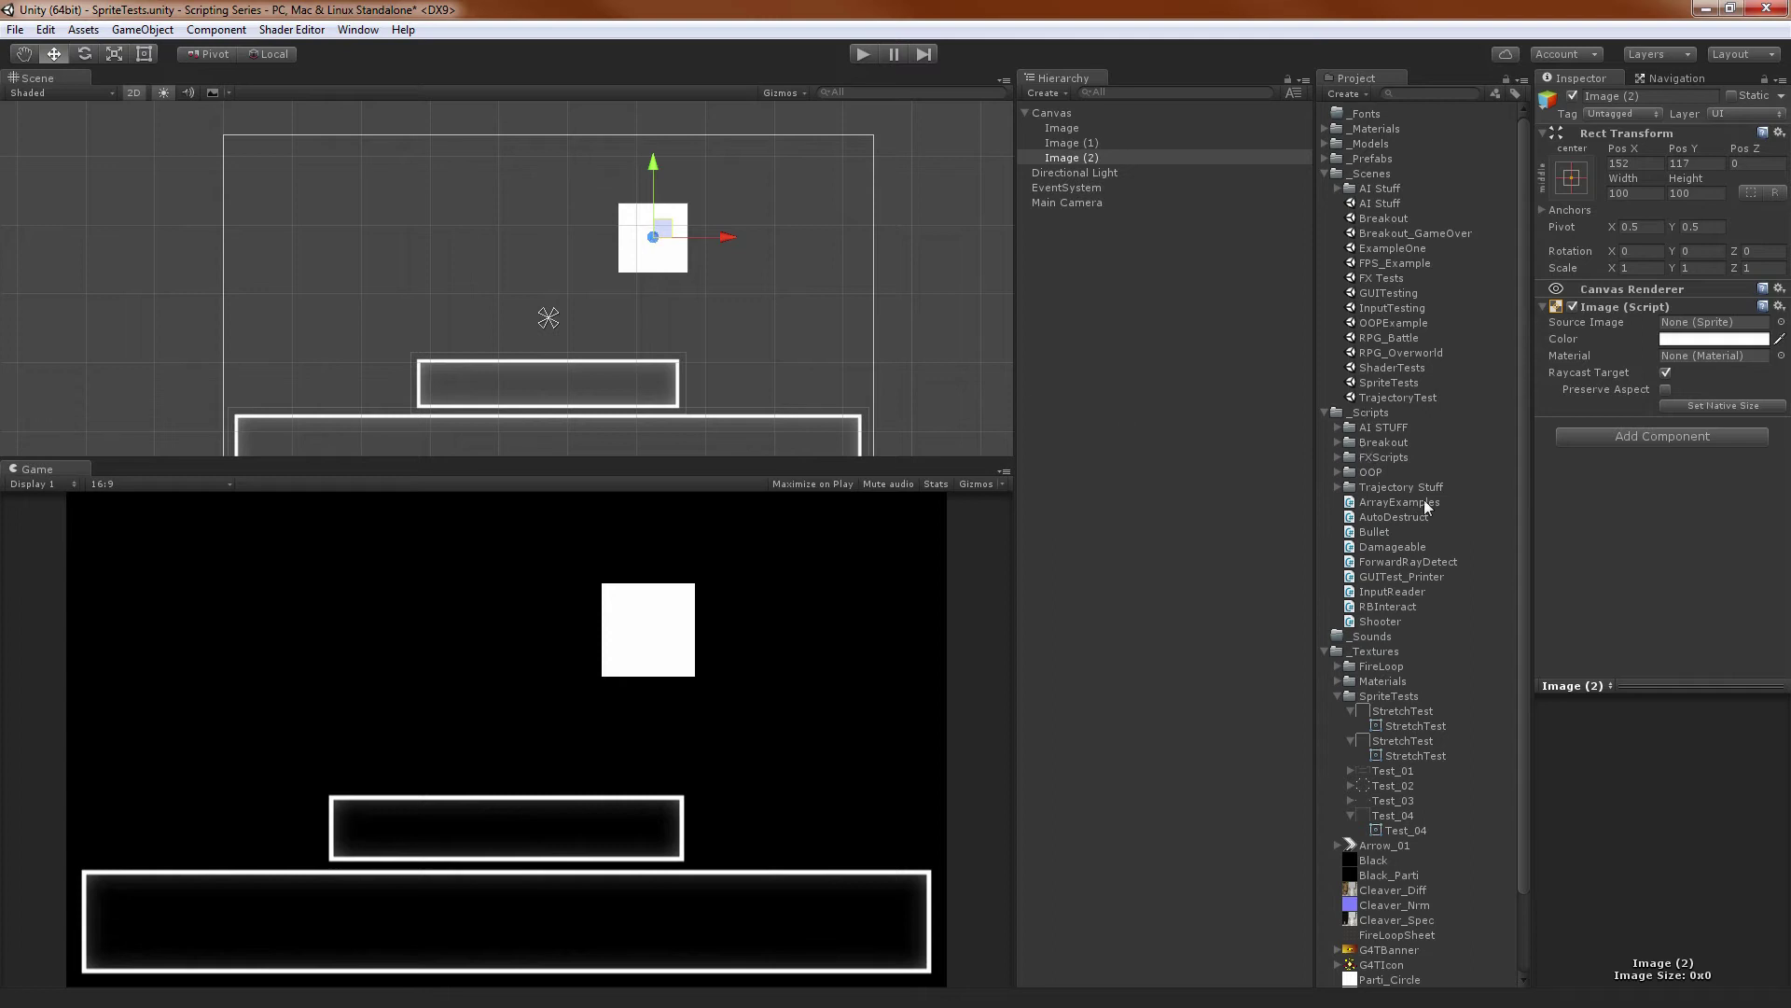
Assign the first StretchTest sprite as the source image of Image (2) and examine it up close in the scene
{"action": "left_click", "coordinate": [1405, 713]}
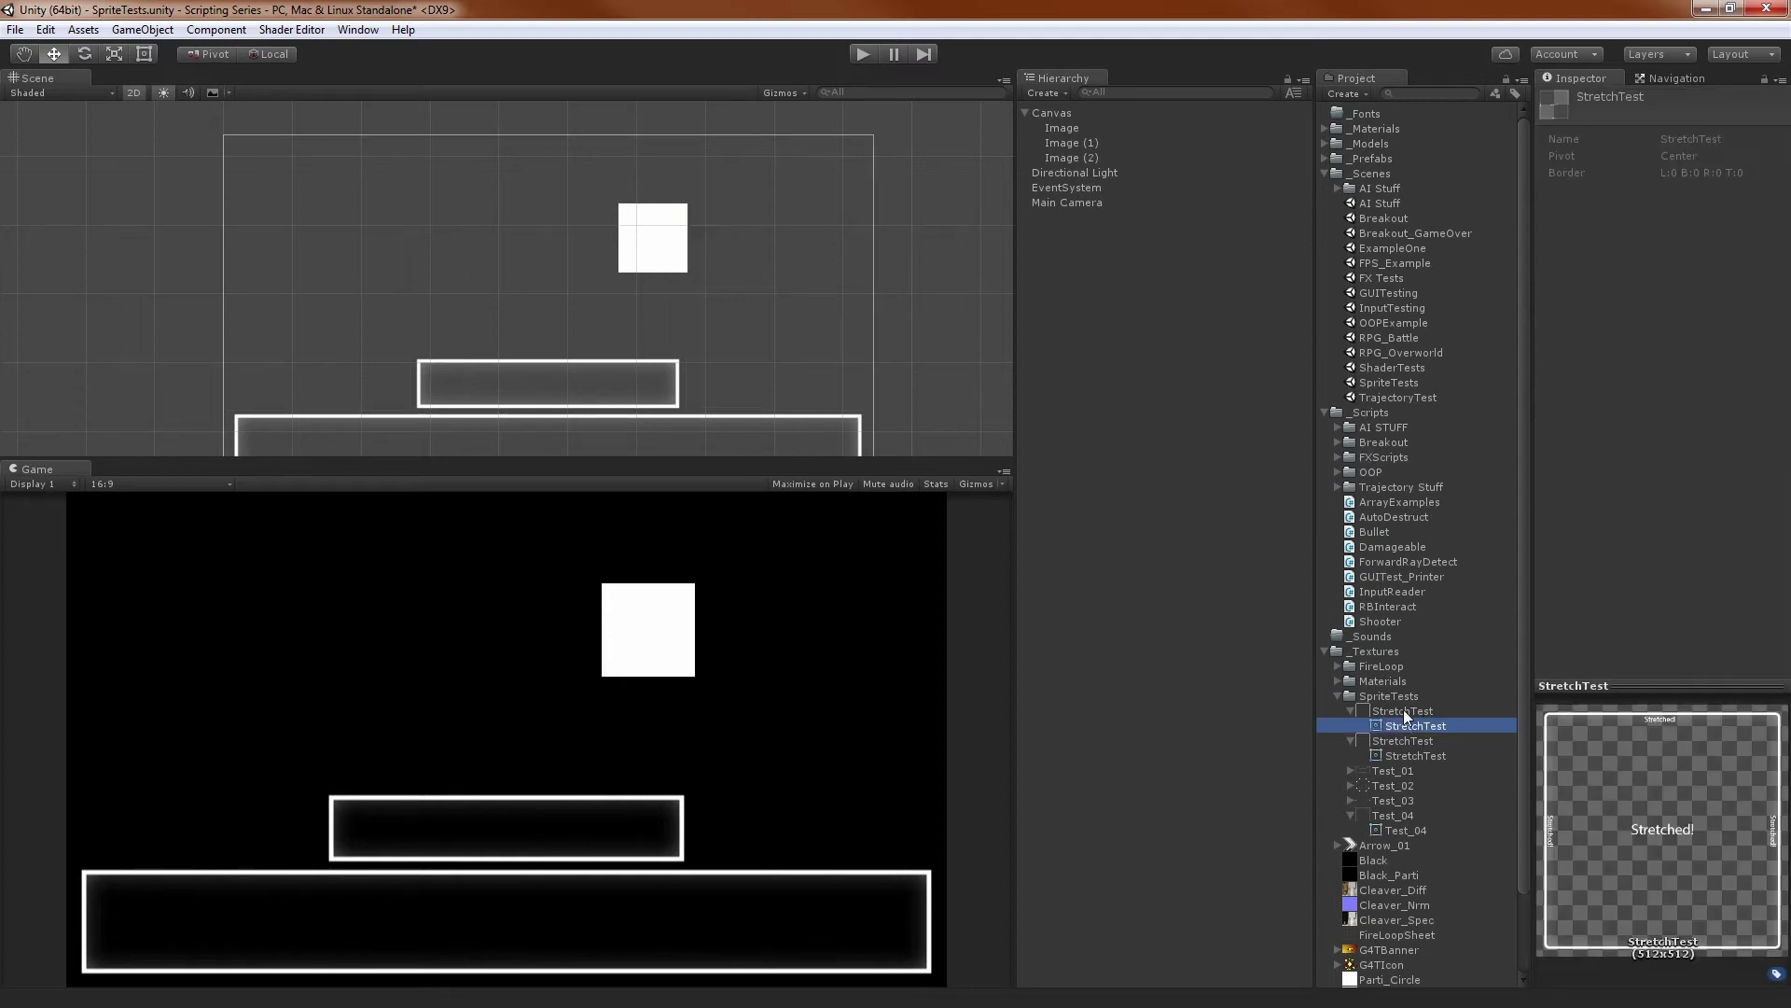
{"action": "left_click", "coordinate": [1082, 158]}
{"action": "left_click_drag", "start_coordinate": [1387, 713], "coordinate": [1714, 323]}
{"action": "key", "text": "f"}
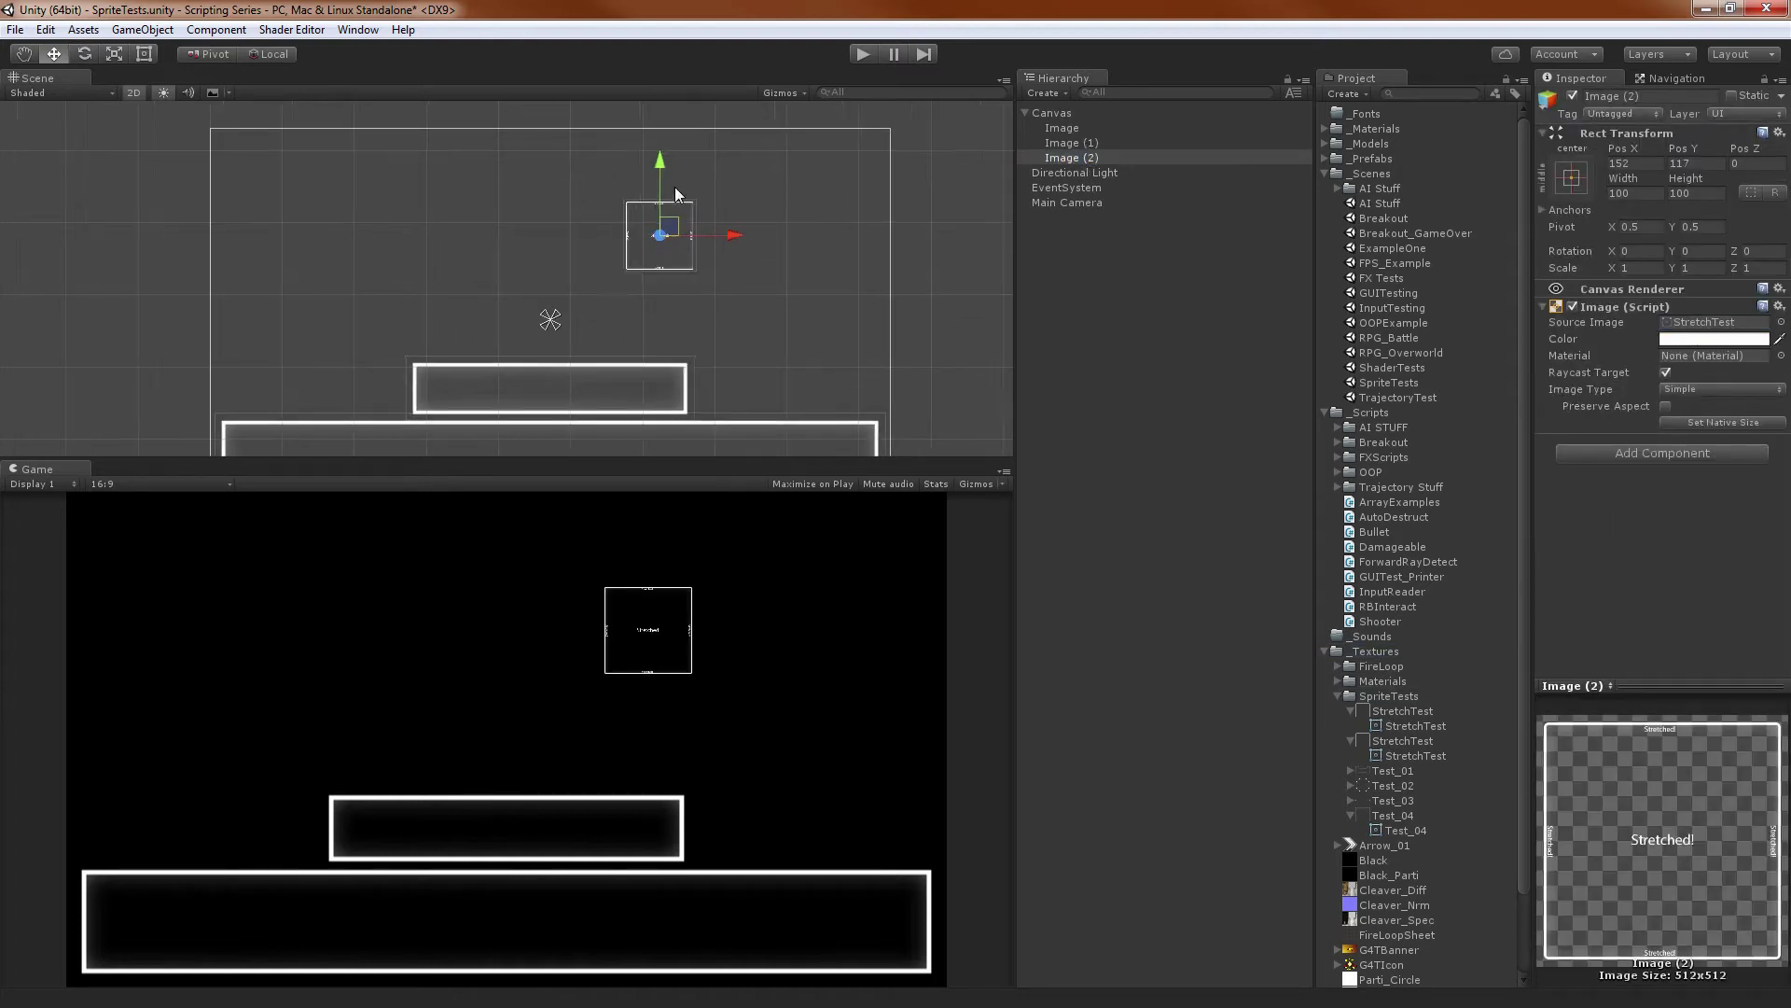
{"action": "scroll", "coordinate": [551, 280], "scroll_direction": "up", "scroll_amount": 6}
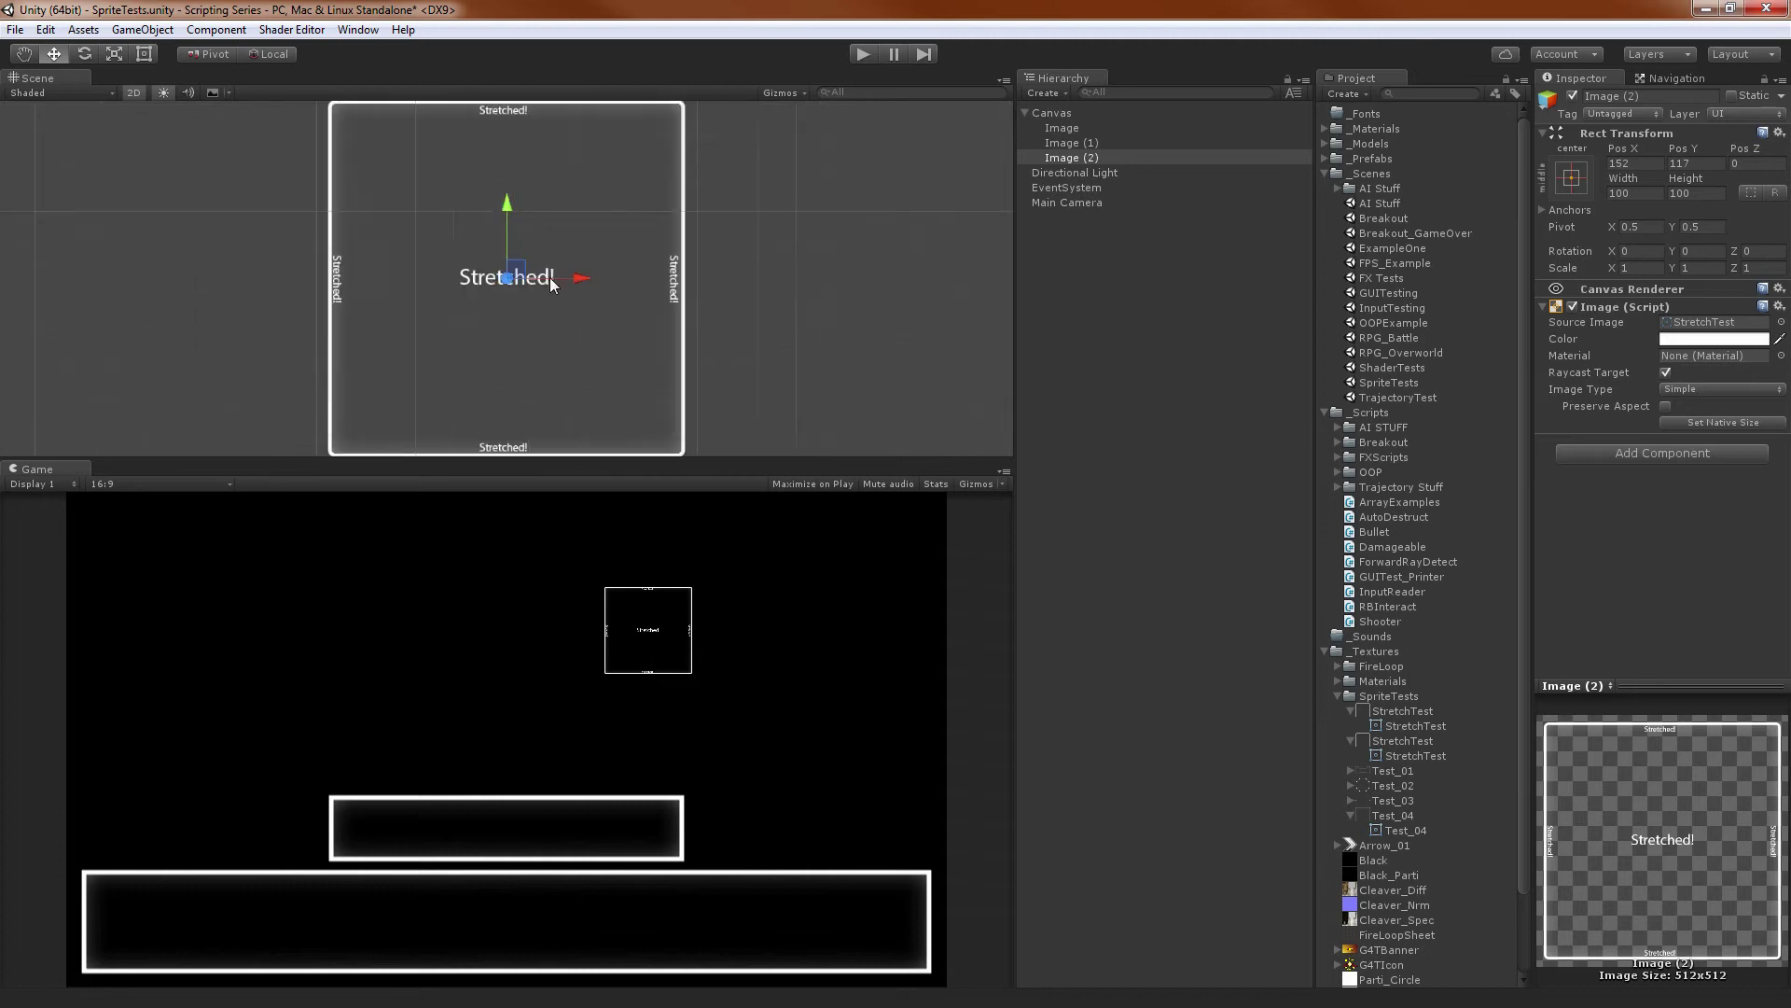
{"action": "scroll", "coordinate": [674, 313], "scroll_direction": "down", "scroll_amount": 1}
{"action": "mouse_move", "coordinate": [673, 312]}
{"action": "middle_mouse_down"}
{"action": "mouse_move", "coordinate": [663, 229]}
{"action": "mouse_move", "coordinate": [674, 295]}
{"action": "middle_mouse_up"}
{"action": "scroll", "coordinate": [674, 295], "scroll_direction": "up", "scroll_amount": 1}
{"action": "scroll", "coordinate": [675, 294], "scroll_direction": "down", "scroll_amount": 4}
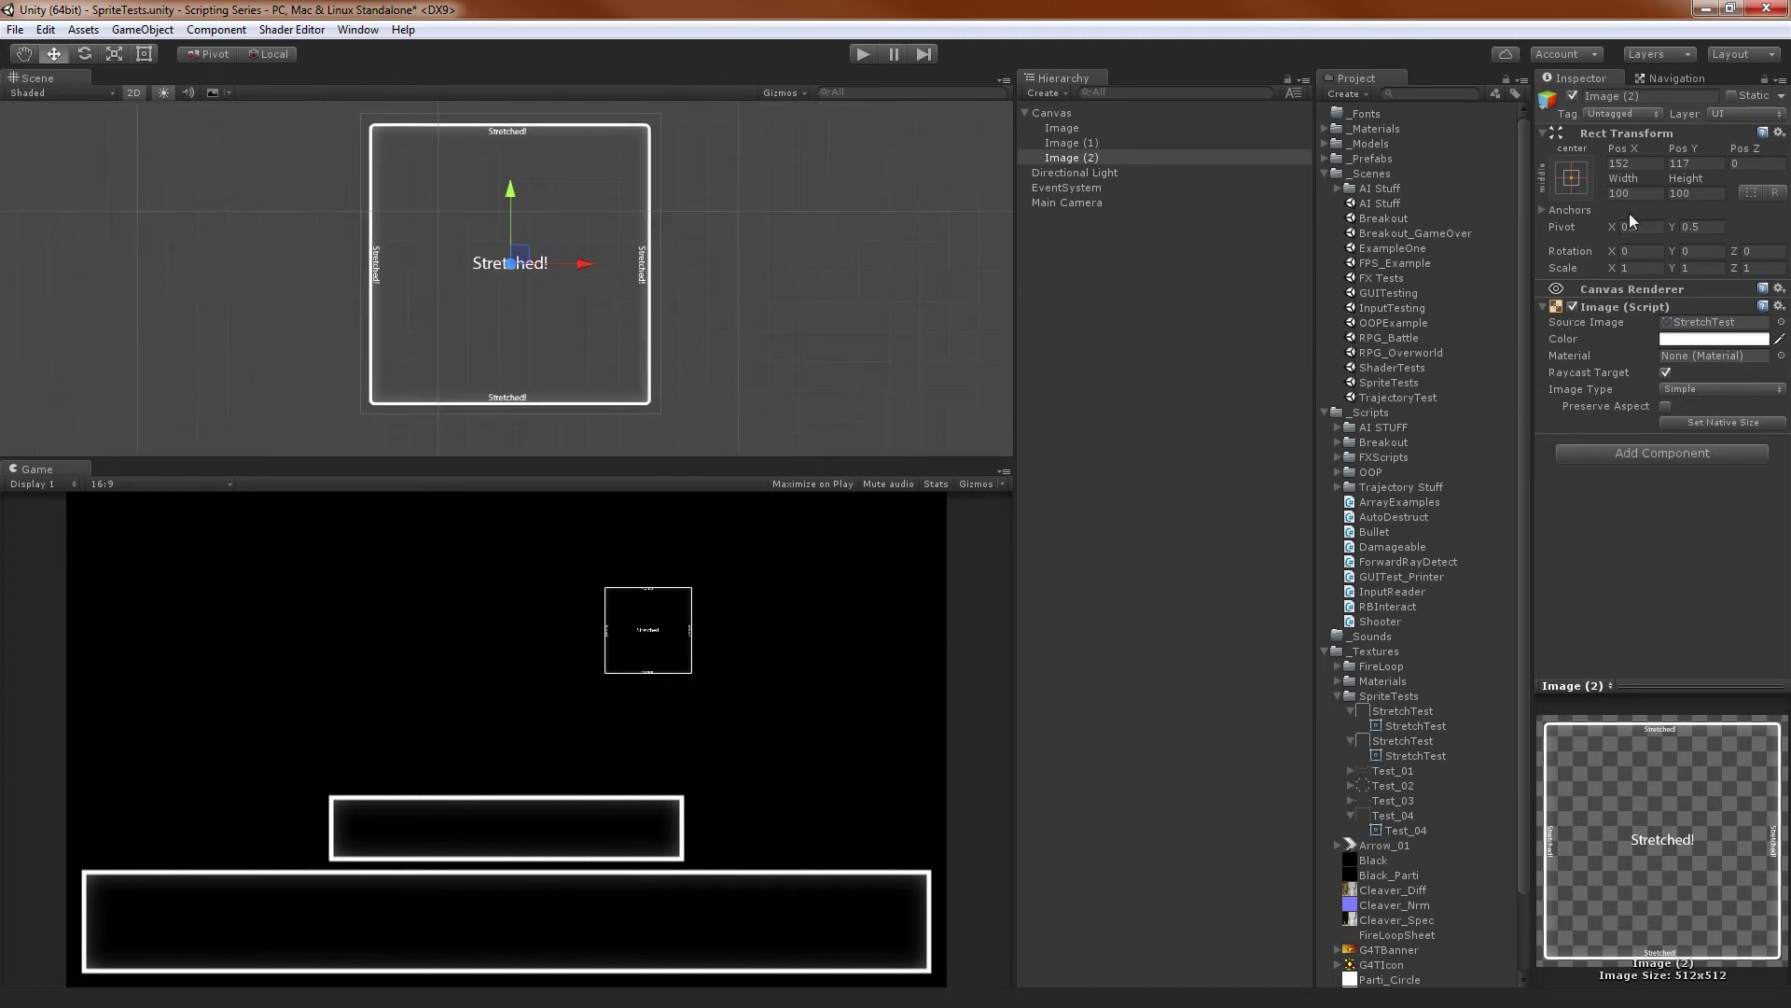
Shrink Image (2) to a width of about 61.2 and a height of about 37 to show the sprite distorting
{"action": "left_click_drag", "start_coordinate": [1621, 182], "coordinate": [1569, 188]}
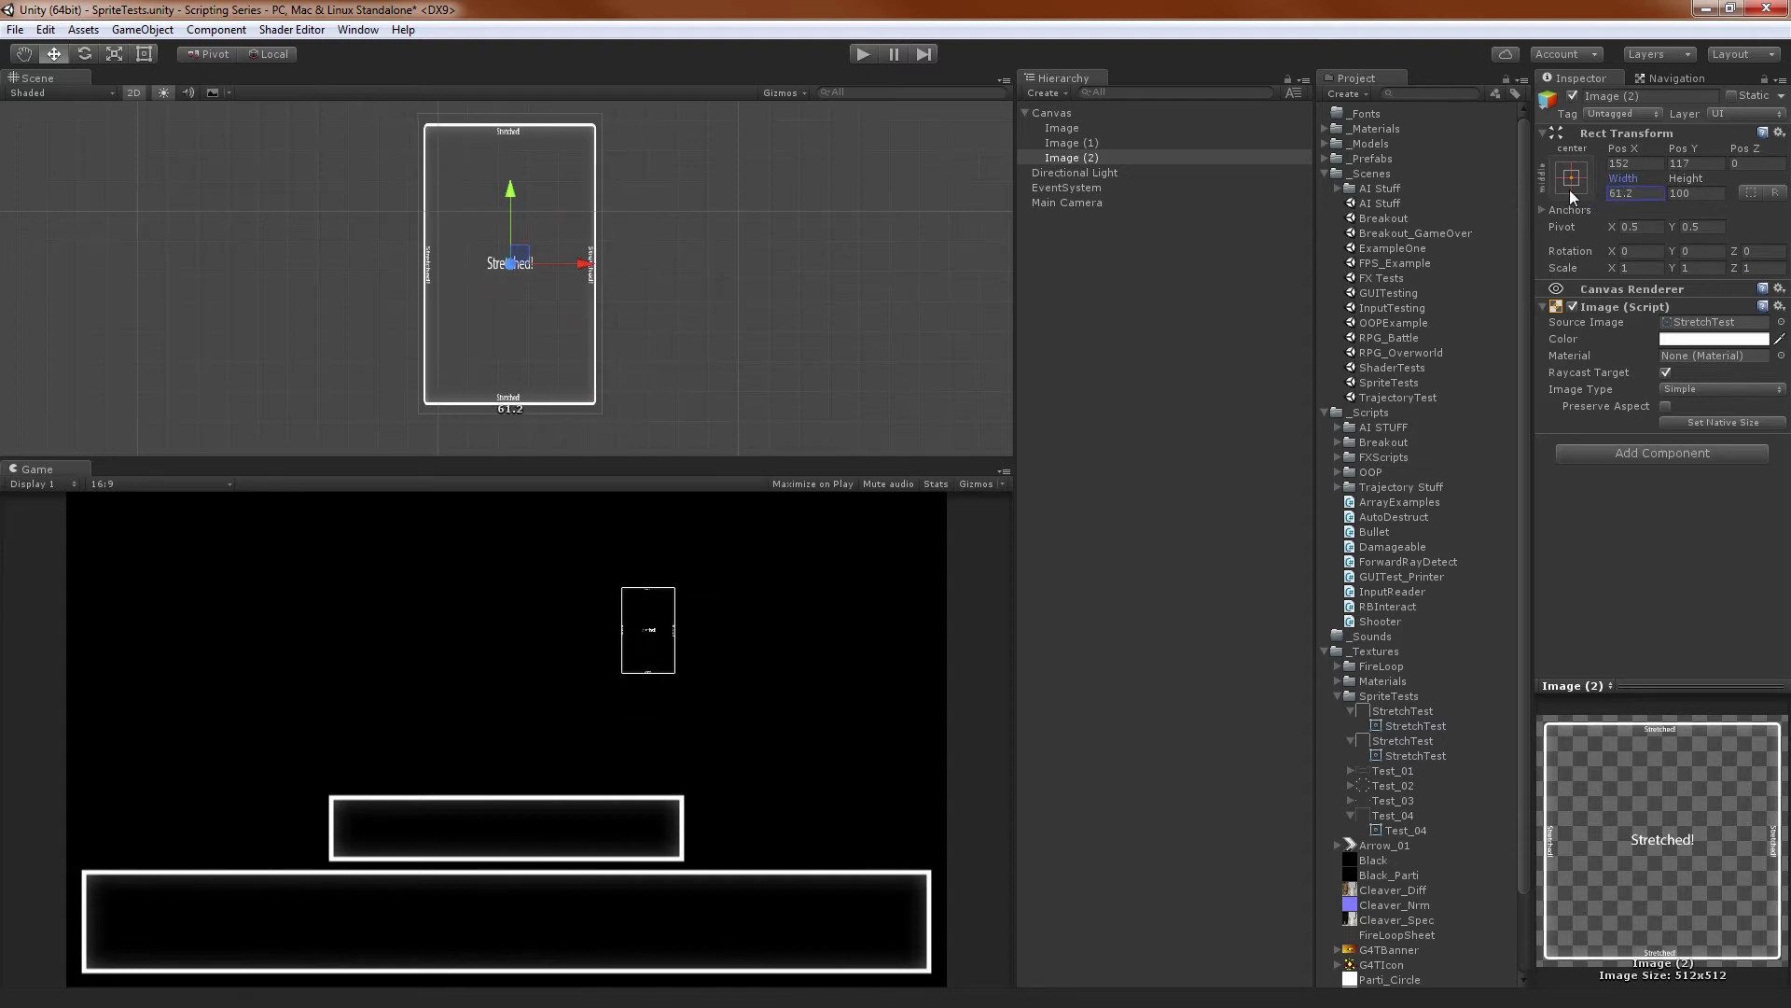
{"action": "left_click_drag", "start_coordinate": [1685, 179], "coordinate": [1483, 173]}
{"action": "scroll", "coordinate": [592, 260], "scroll_direction": "up", "scroll_amount": 5}
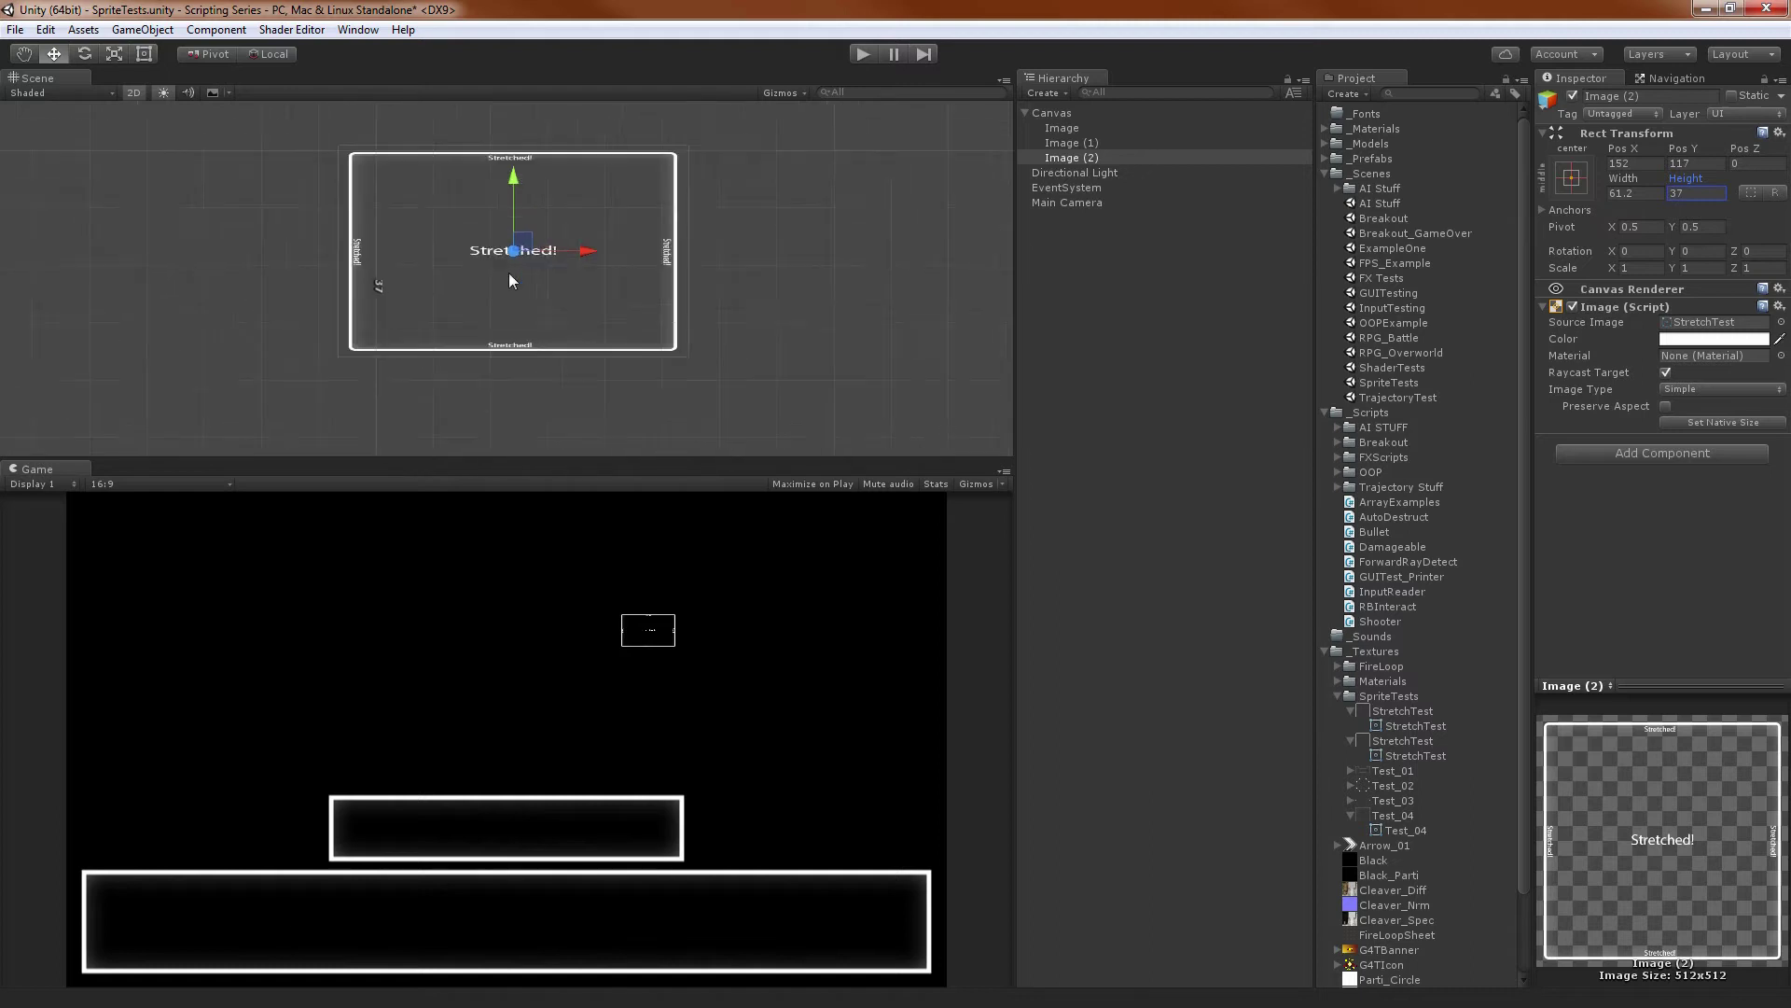
{"action": "mouse_move", "coordinate": [593, 261]}
{"action": "middle_mouse_down"}
{"action": "mouse_move", "coordinate": [580, 292]}
{"action": "mouse_move", "coordinate": [568, 275]}
{"action": "middle_mouse_up"}
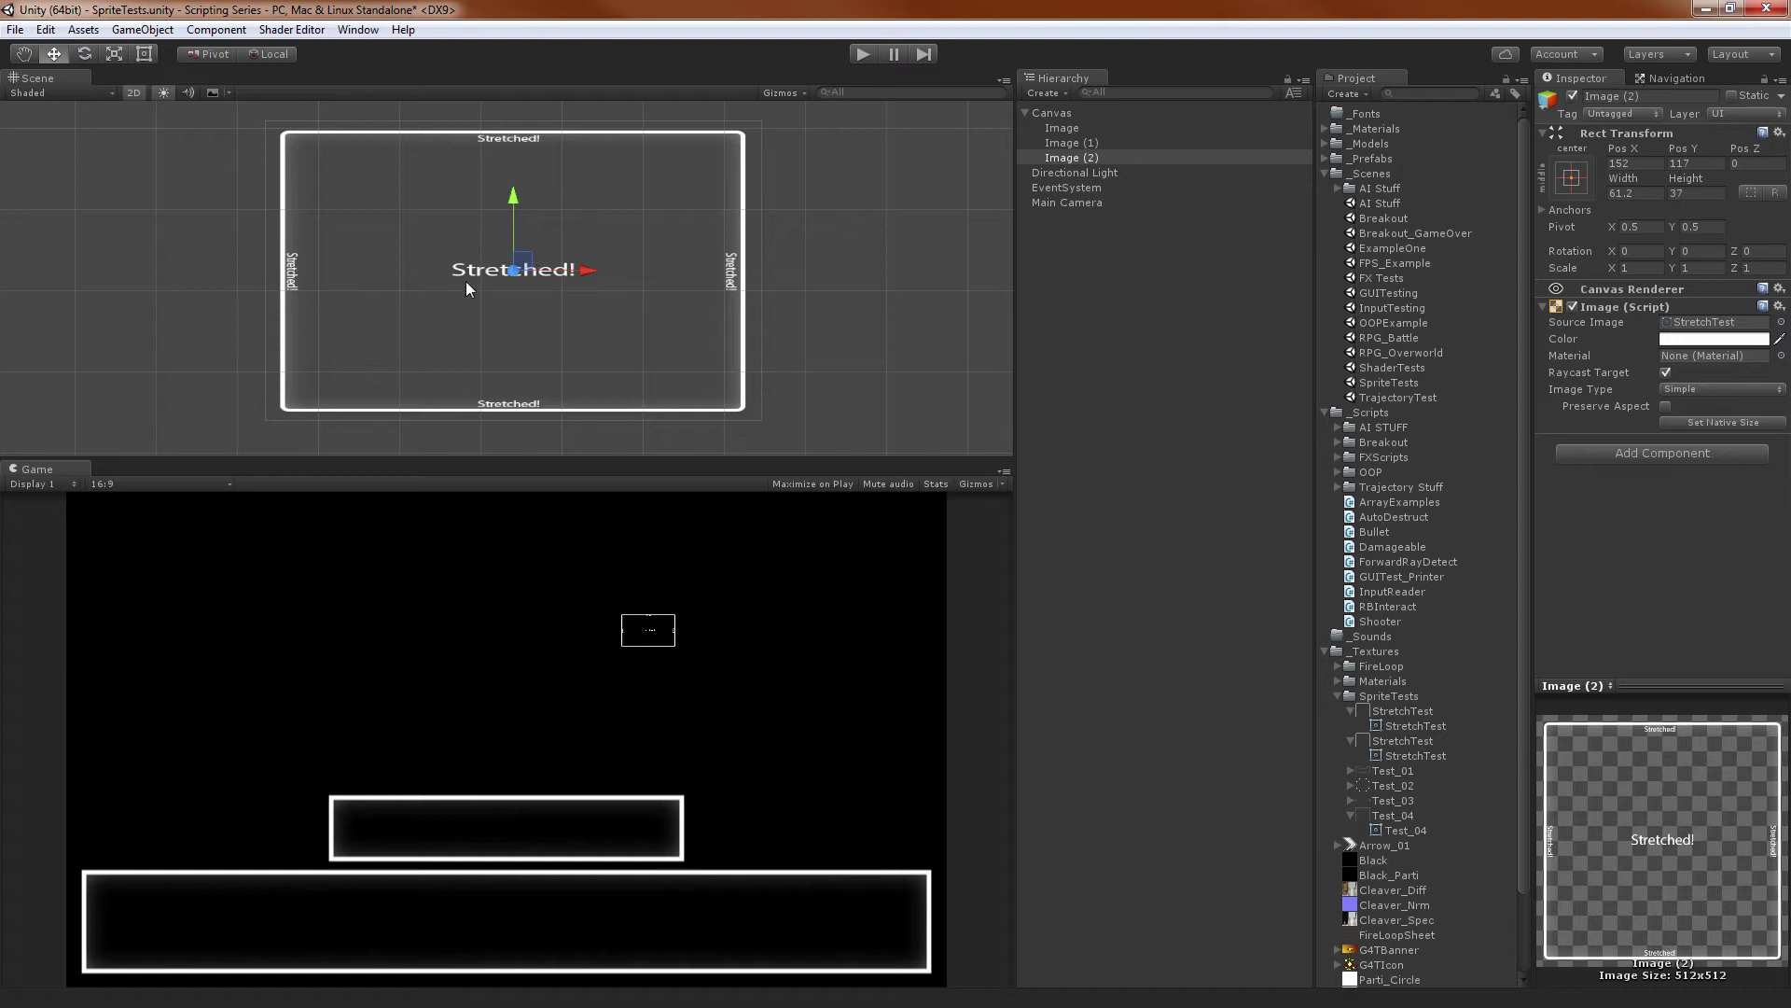
Open the first StretchTest texture in the Sprite Editor and set its top border to 50
{"action": "left_click", "coordinate": [1707, 322]}
{"action": "left_click", "coordinate": [1424, 728]}
{"action": "left_click", "coordinate": [1425, 711]}
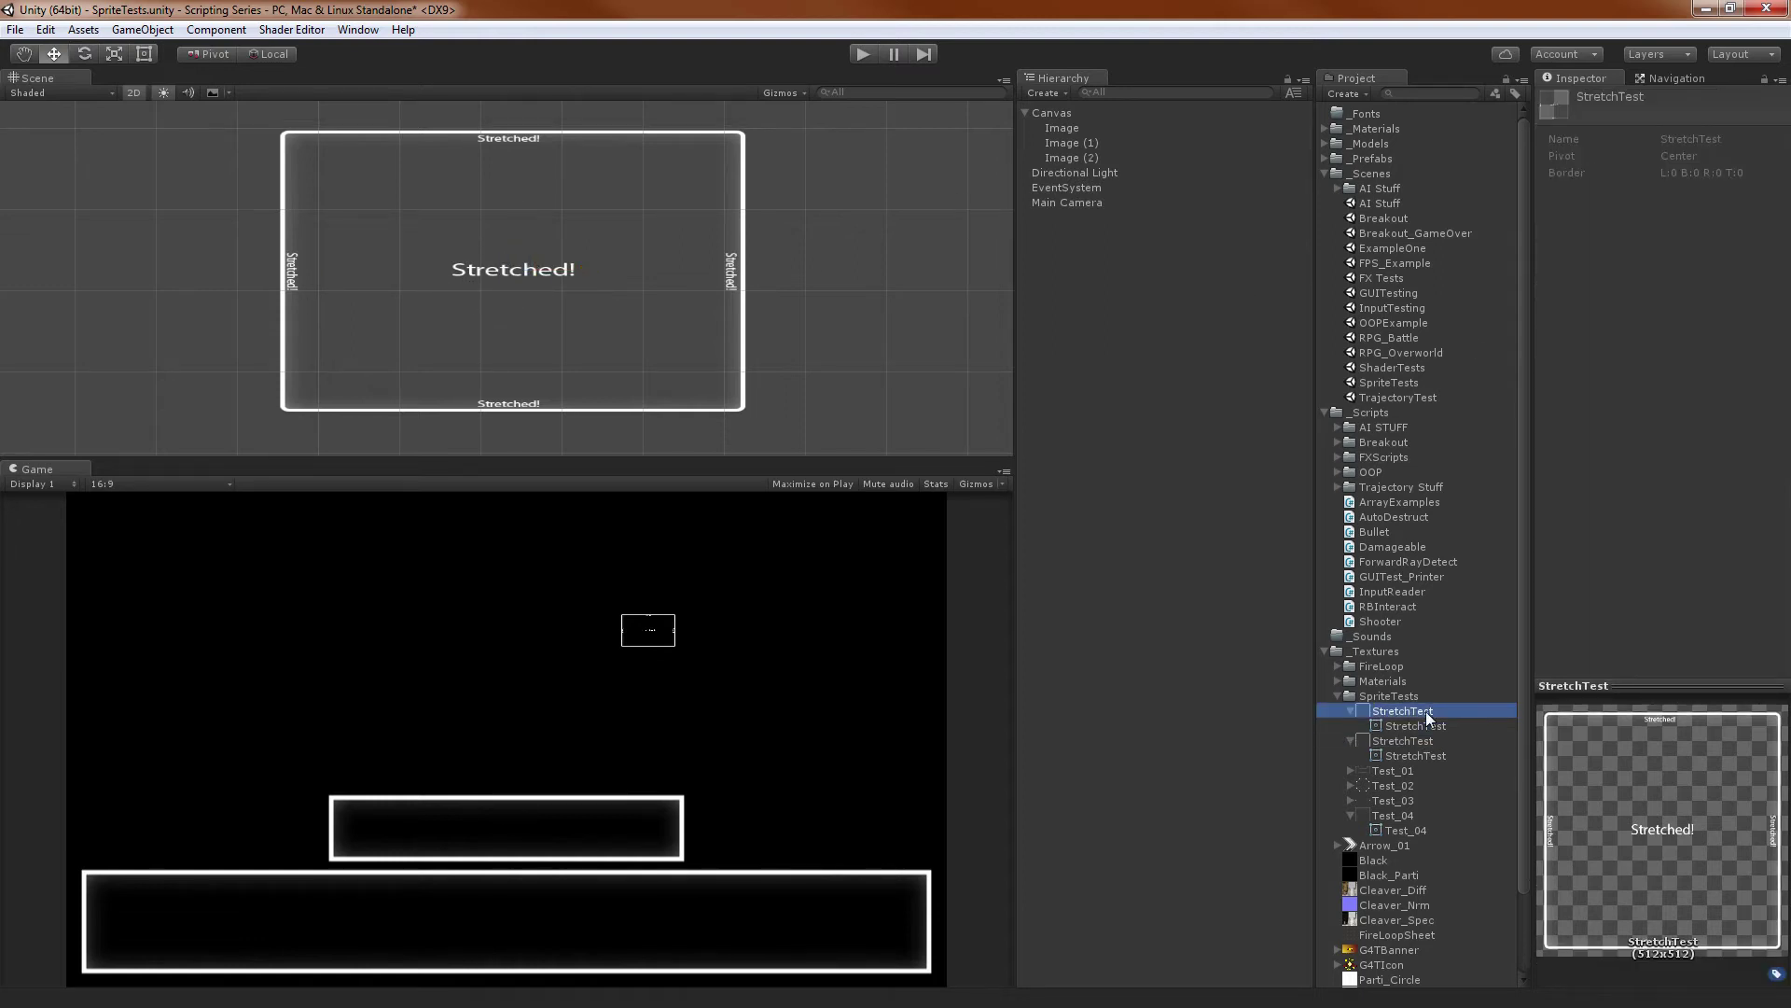
{"action": "left_click", "coordinate": [1759, 226]}
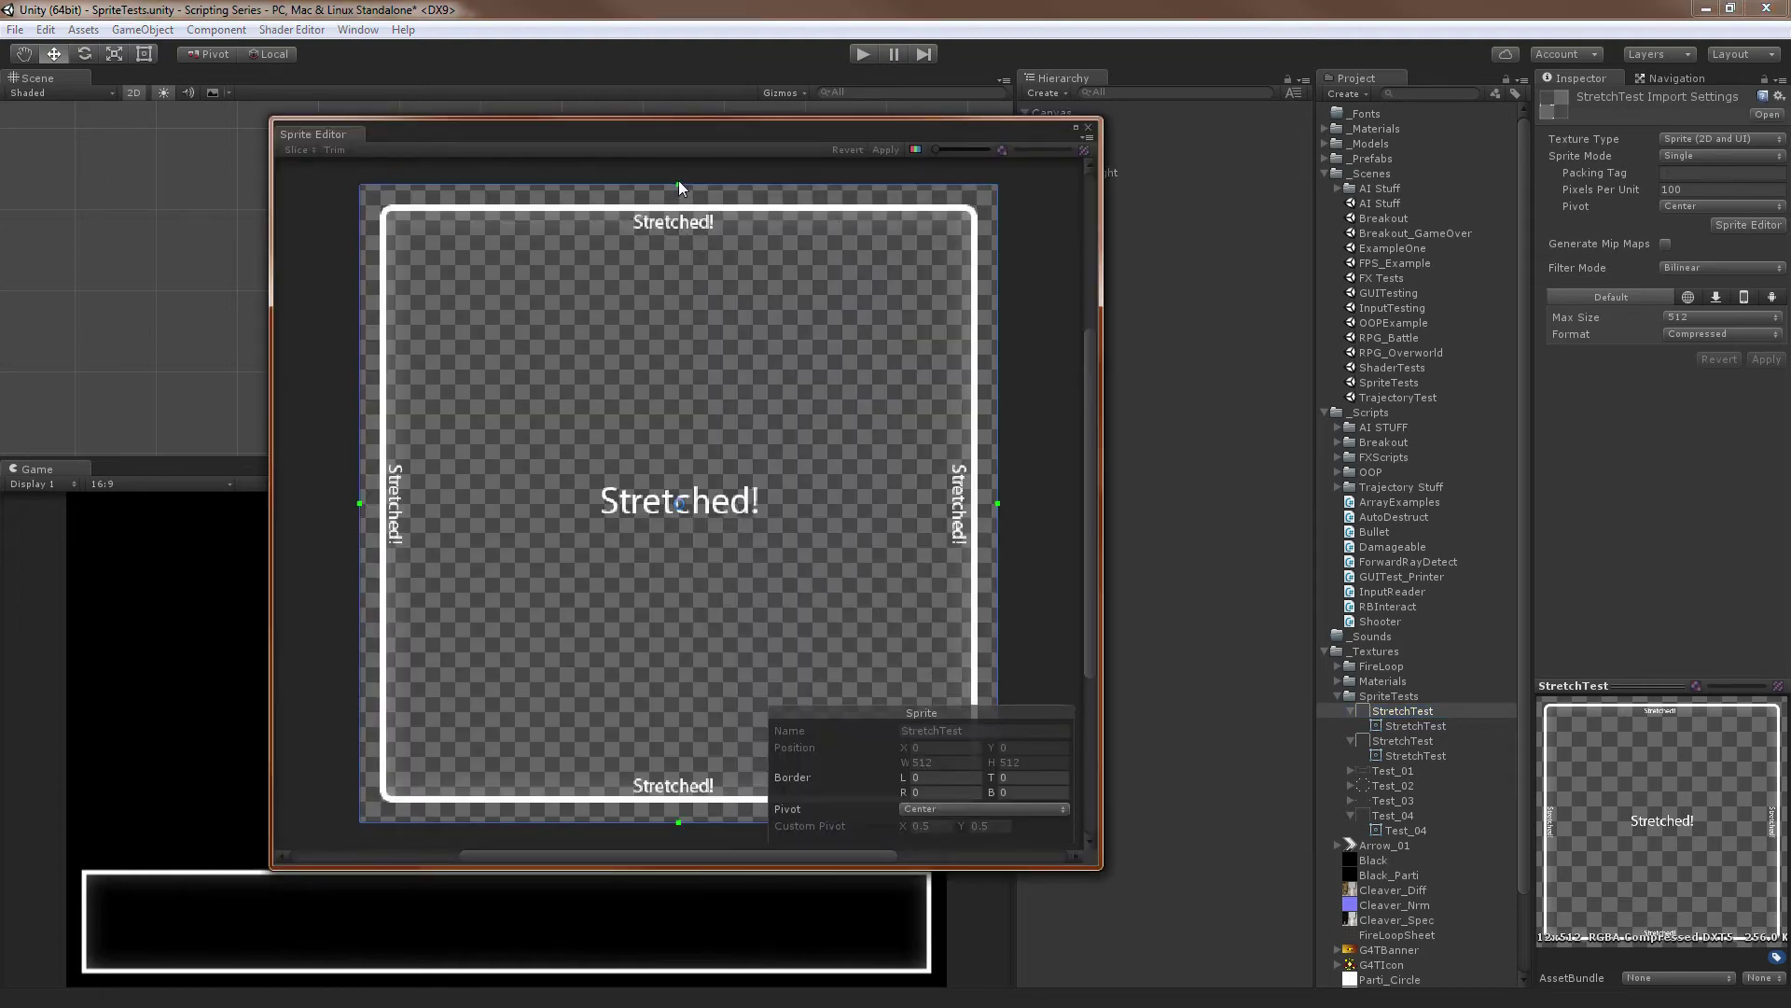
{"action": "left_click_drag", "start_coordinate": [679, 186], "coordinate": [682, 243]}
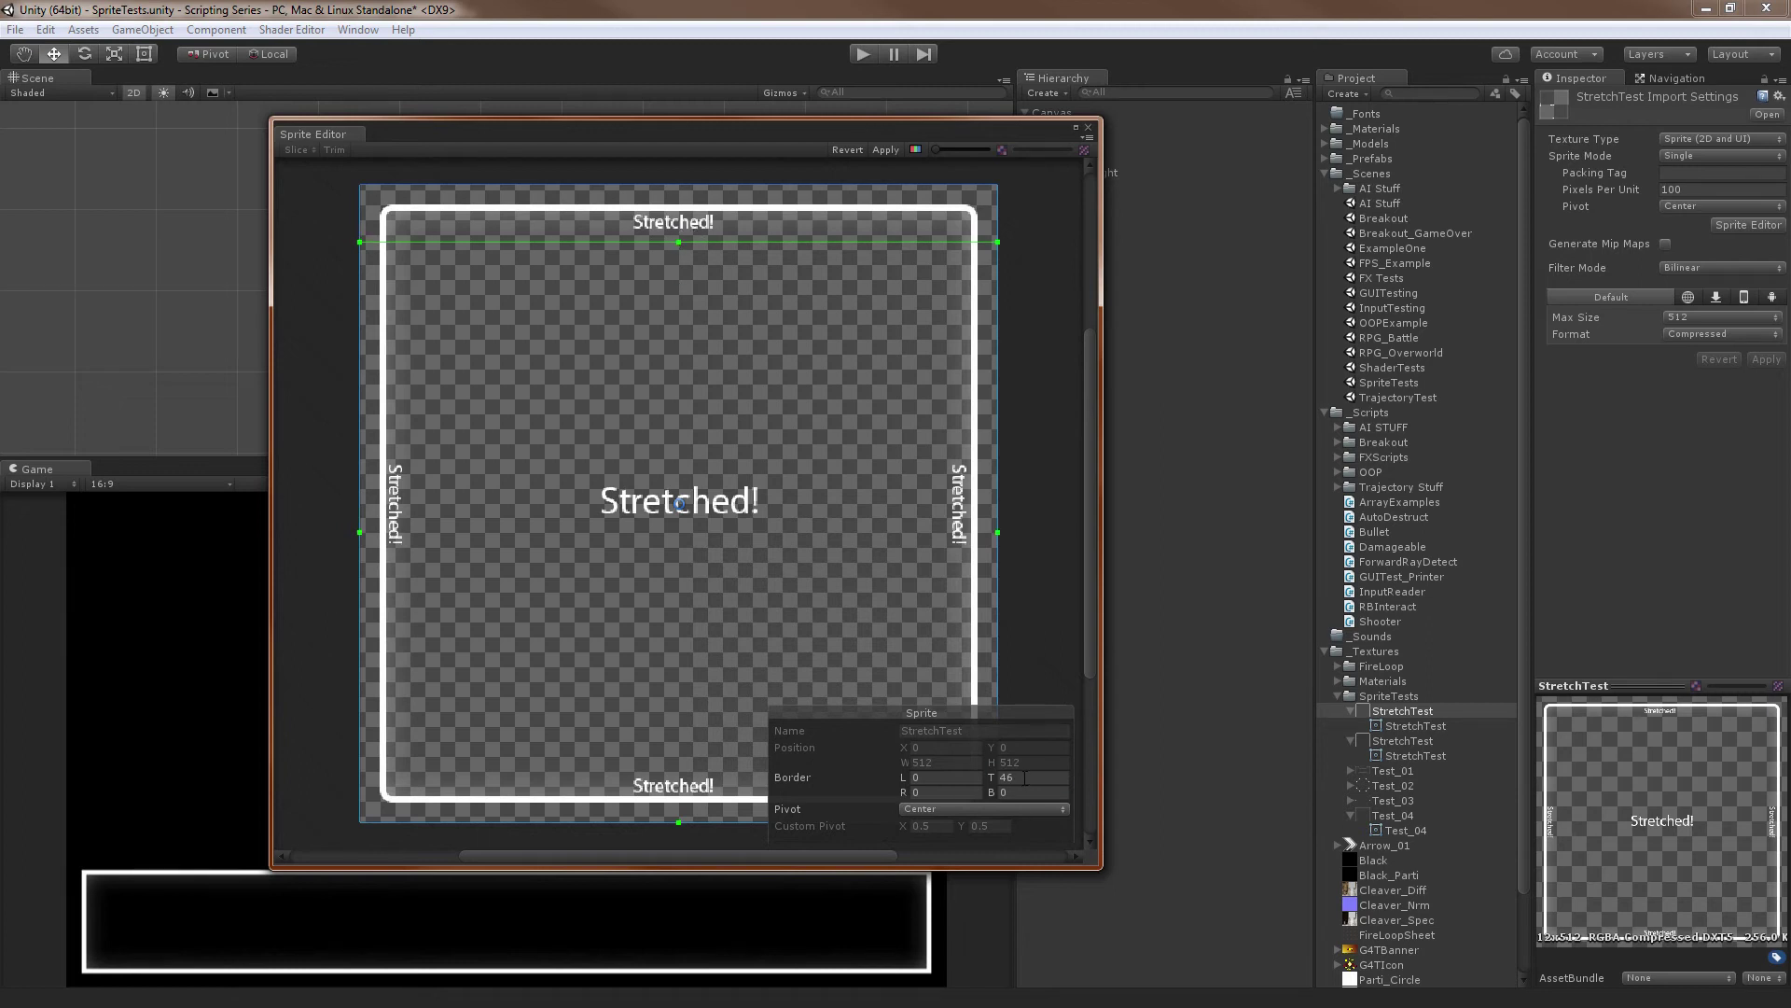
{"action": "left_click", "coordinate": [1025, 777]}
{"action": "type", "text": "50"}
{"action": "key", "text": "Tab"}
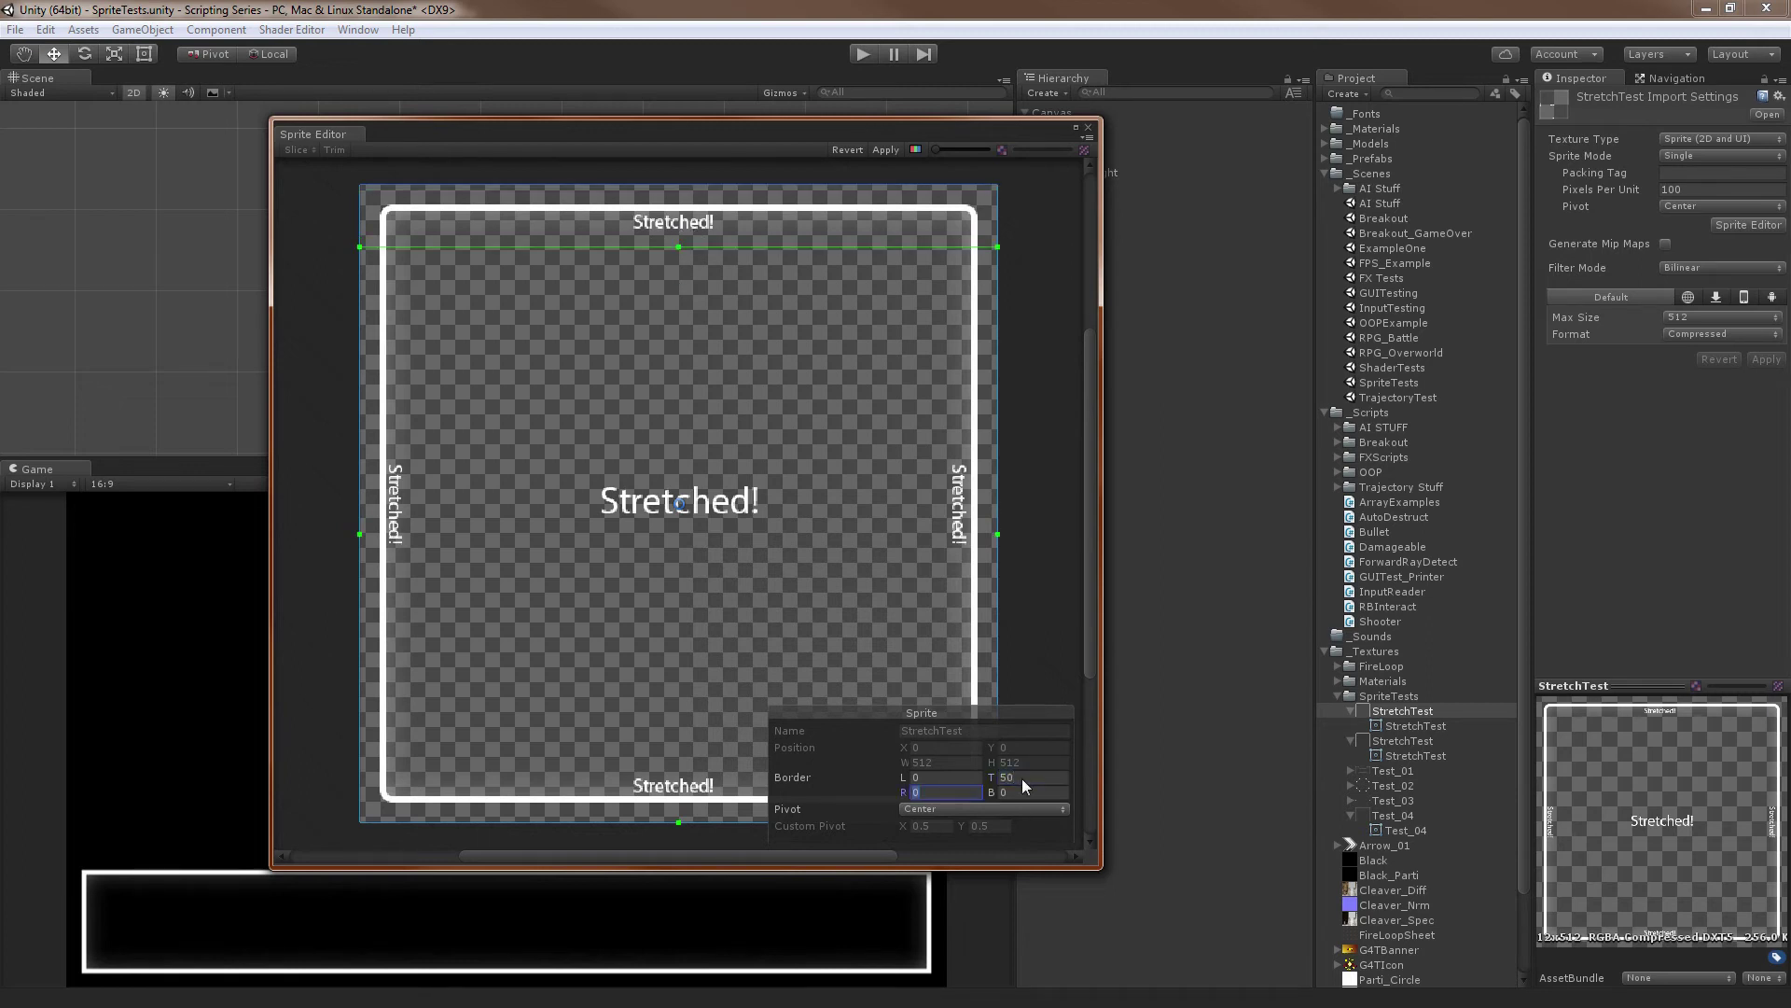
Set the sprite's right, bottom and left borders to 50, apply the changes and close the Sprite Editor
{"action": "type", "text": "50"}
{"action": "key", "text": "Tab"}
{"action": "type", "text": "50"}
{"action": "left_click", "coordinate": [960, 776]}
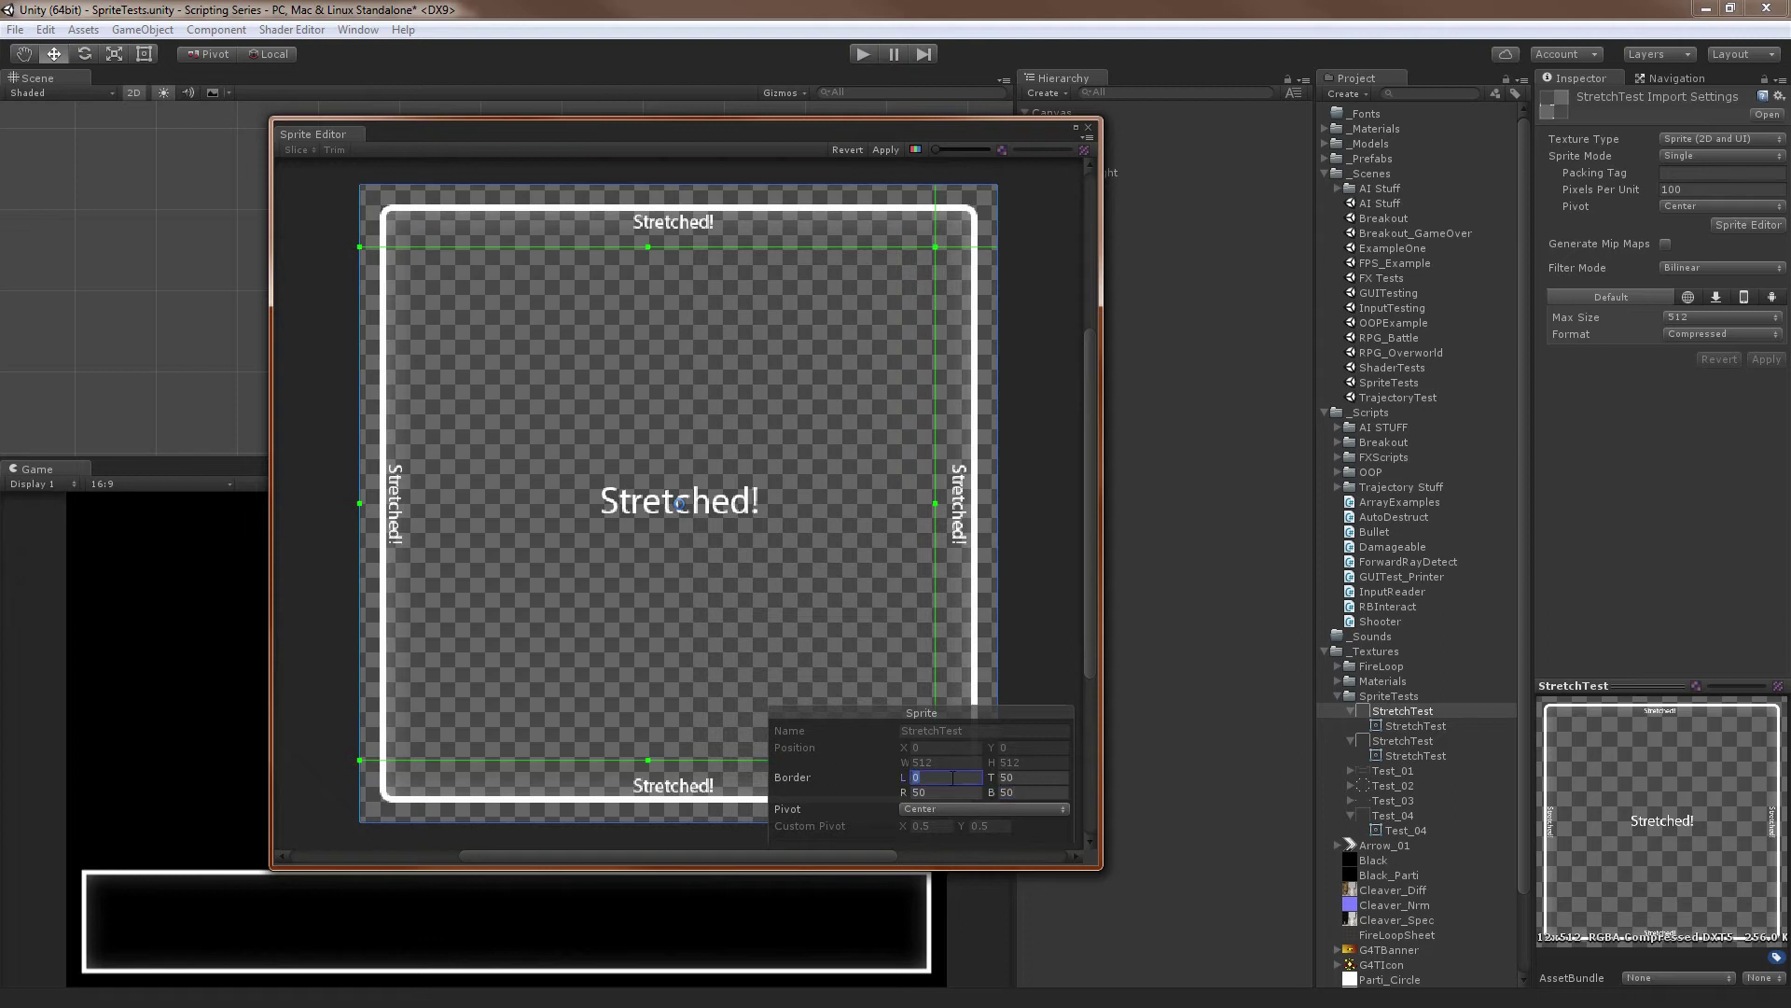
{"action": "type", "text": "50"}
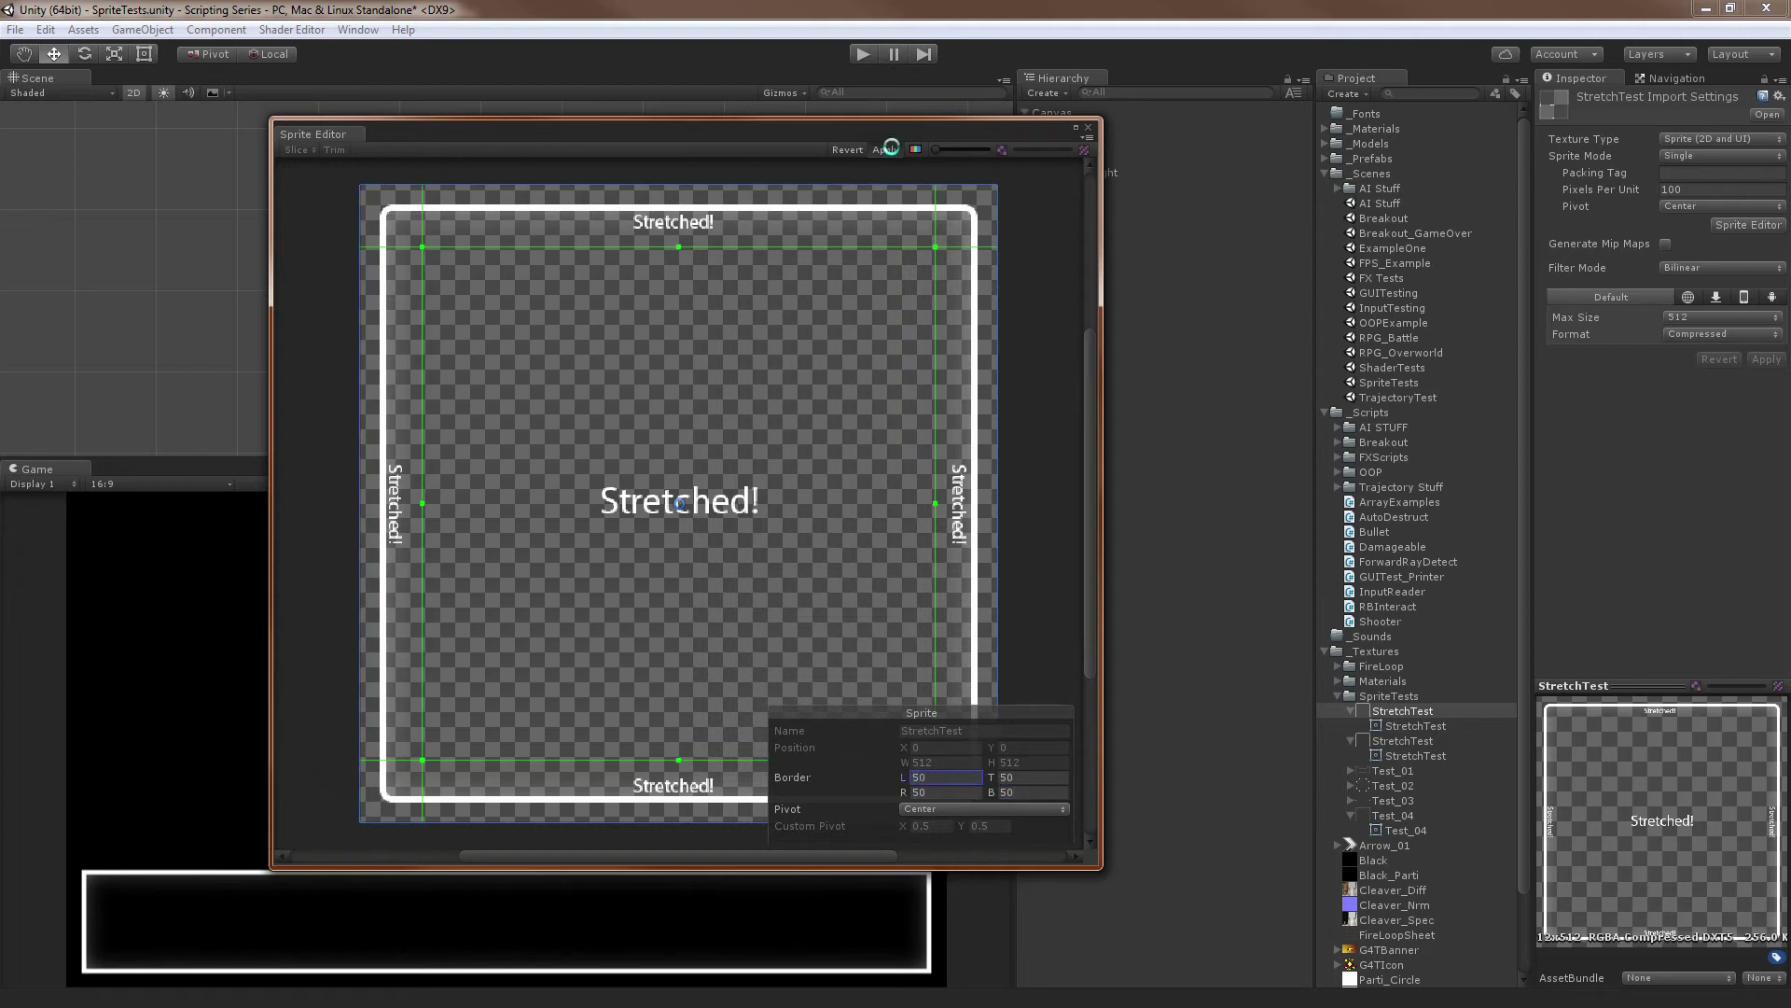
{"action": "left_click", "coordinate": [886, 149]}
{"action": "left_click", "coordinate": [1087, 127]}
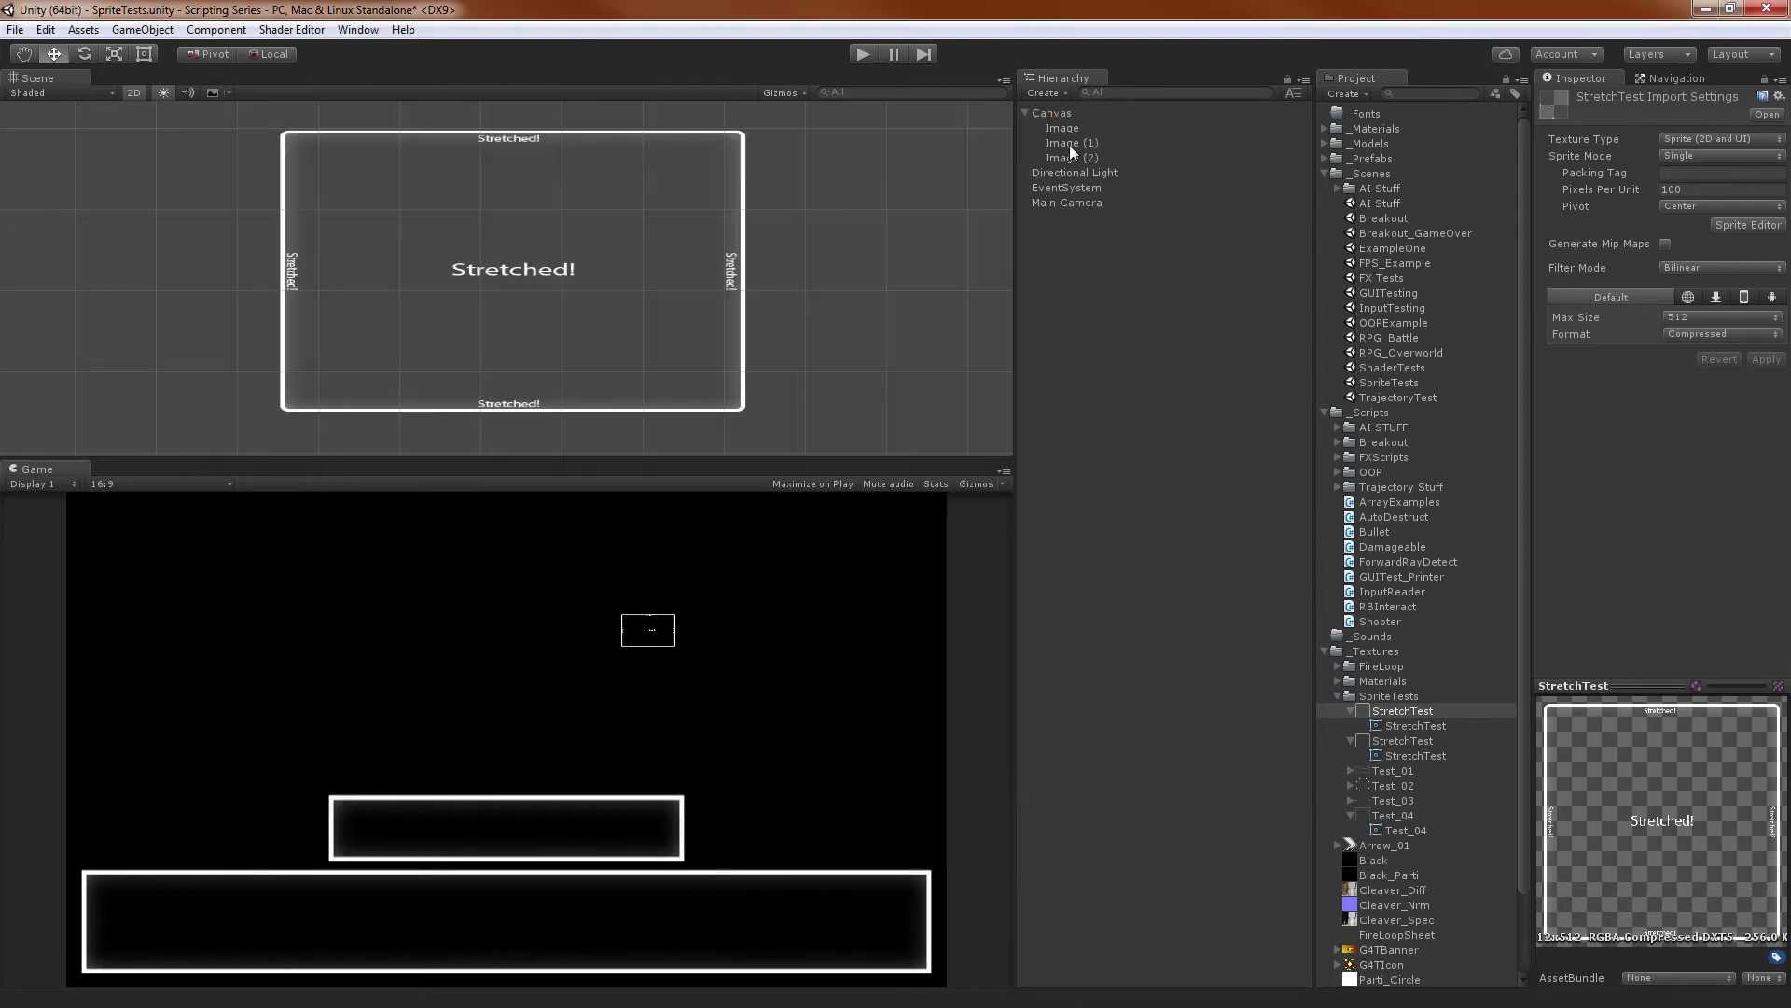
Reassign the bordered StretchTest sprite to Image (2) so that it is drawn as a Sliced image
{"action": "left_click", "coordinate": [1071, 154]}
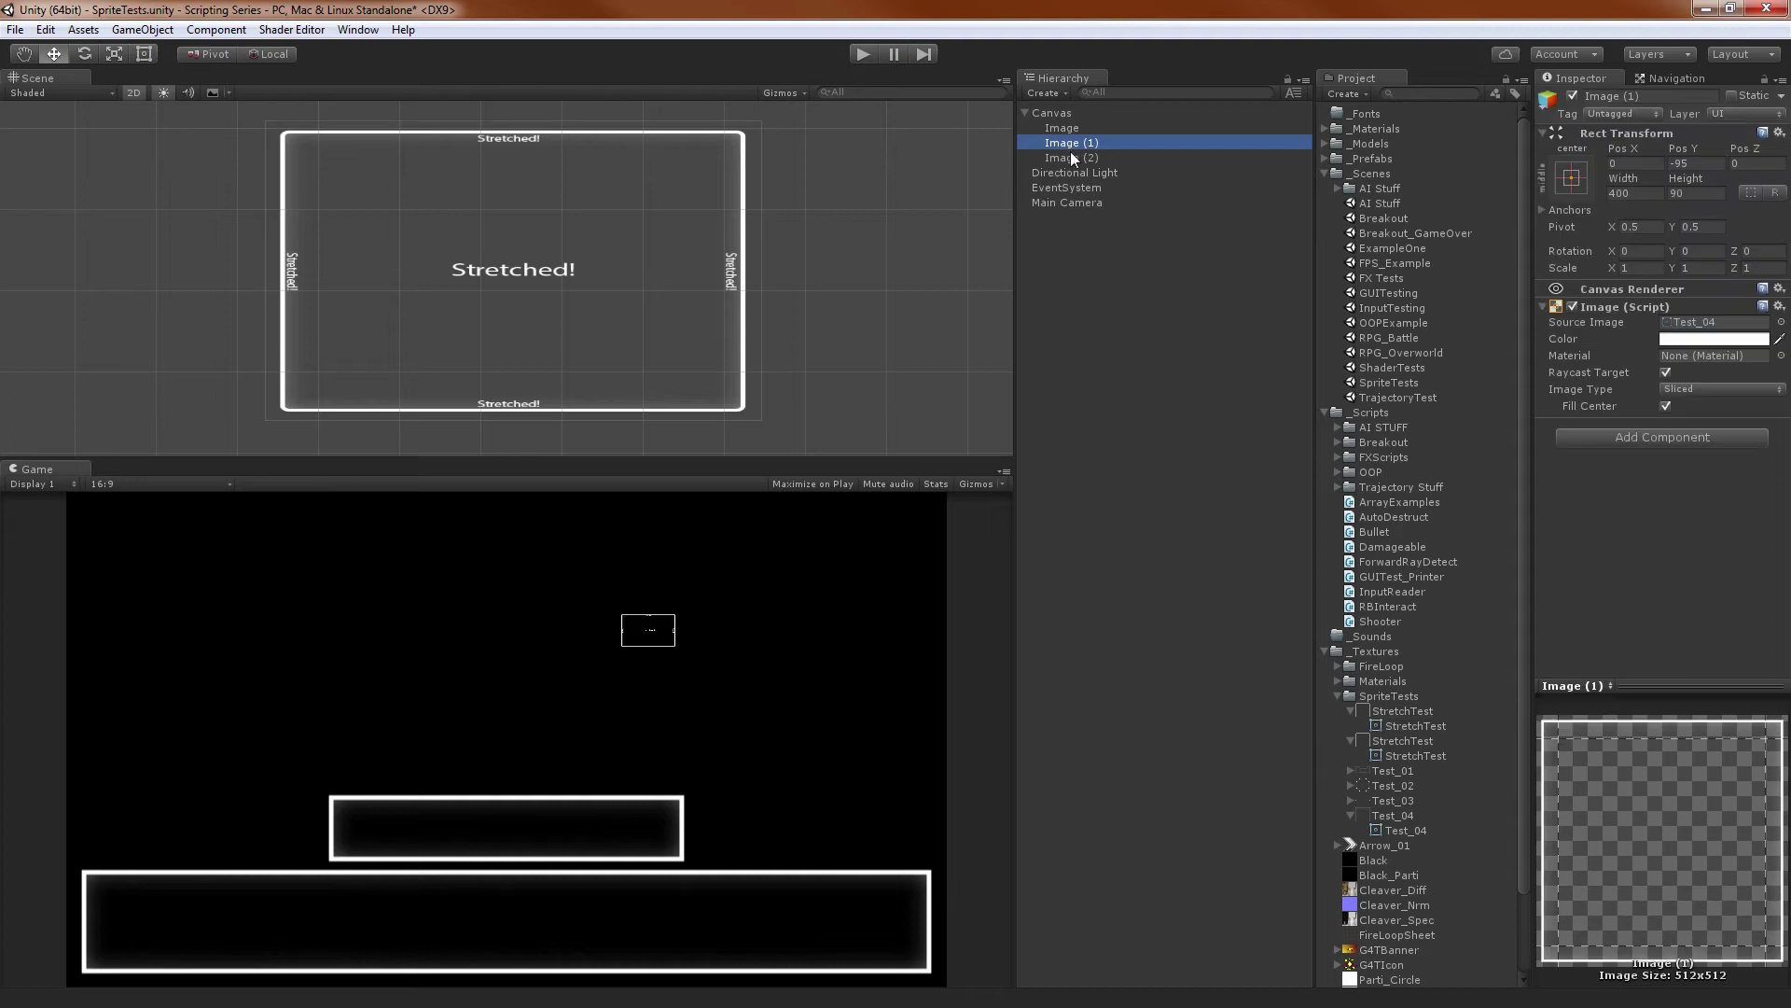
{"action": "left_click", "coordinate": [1689, 322]}
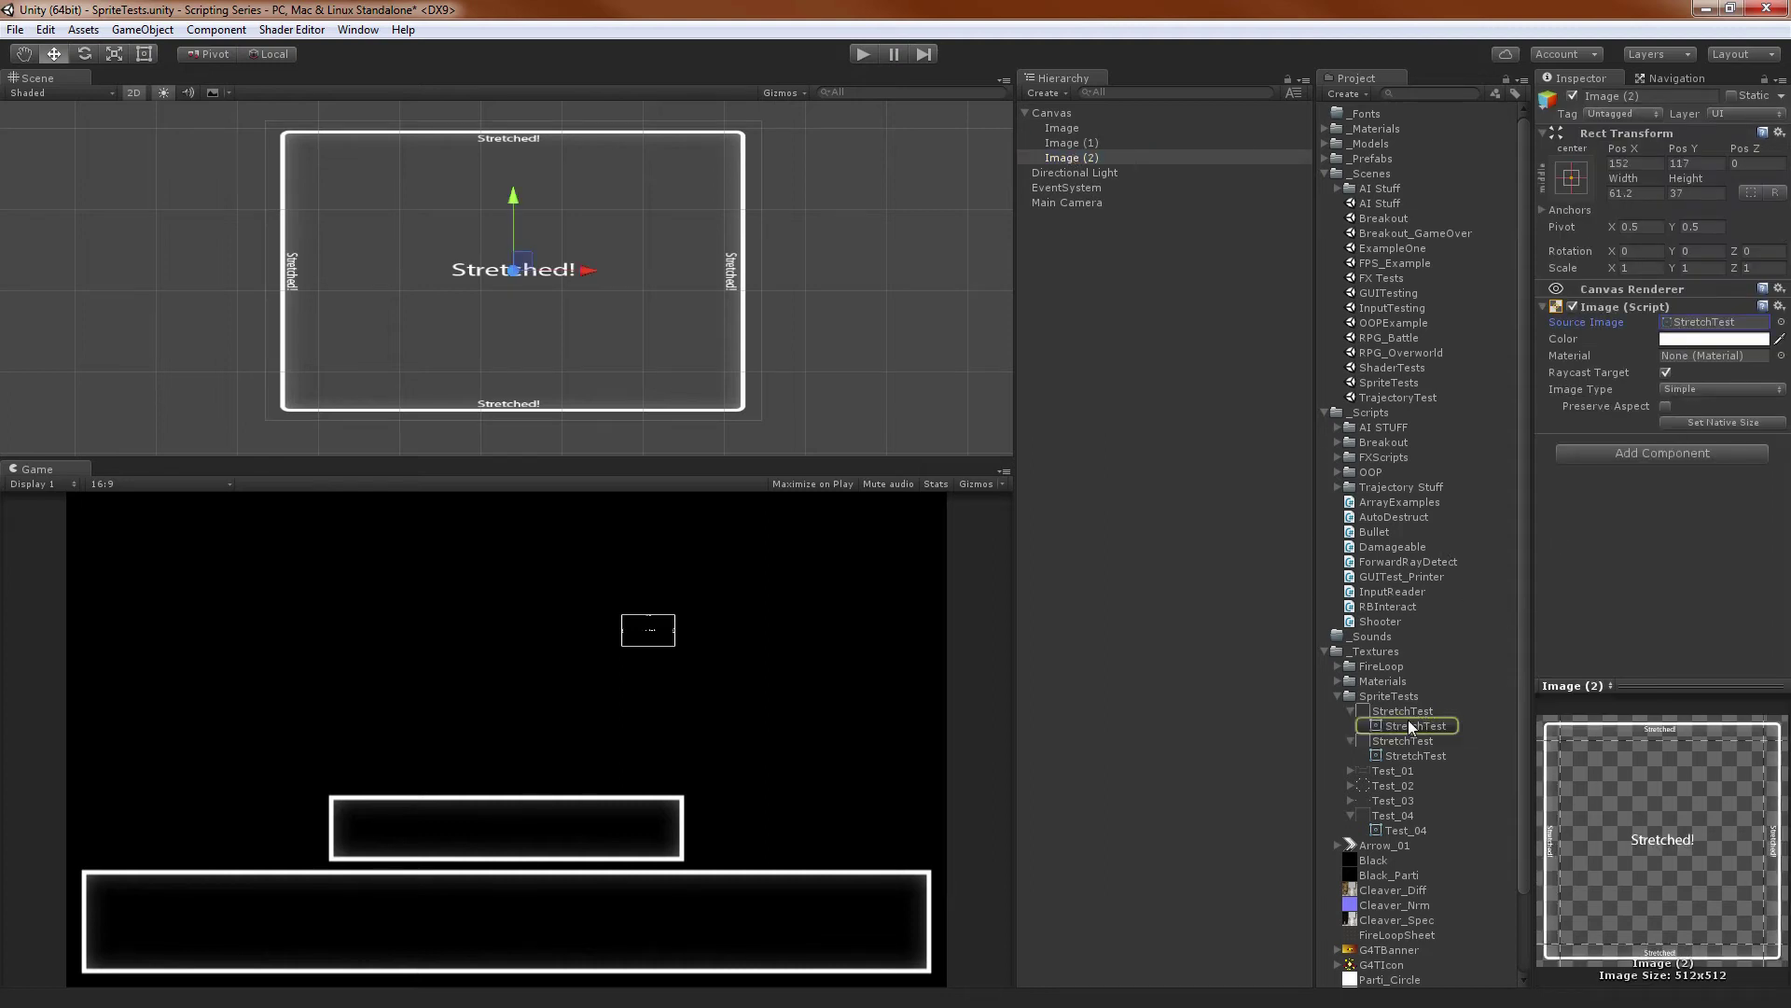
{"action": "left_click_drag", "start_coordinate": [1409, 722], "coordinate": [1694, 328]}
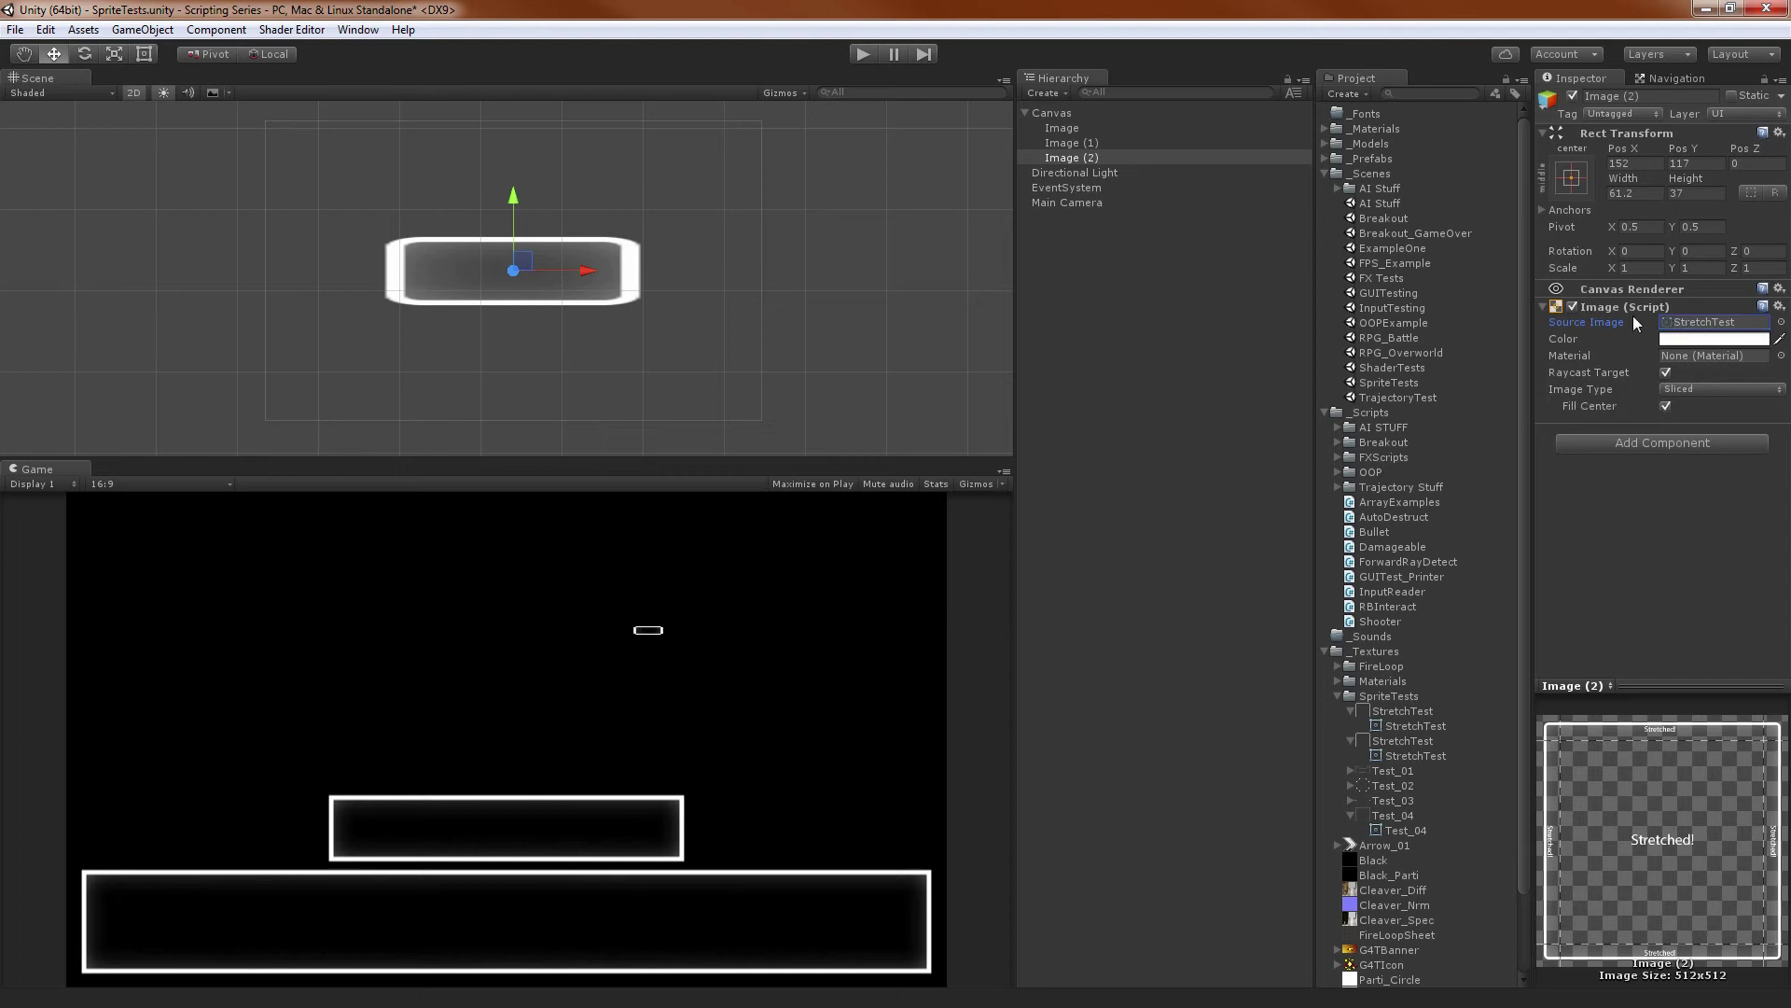
Set the width and height of Image (2) to 100
{"action": "scroll", "coordinate": [630, 290], "scroll_direction": "down", "scroll_amount": 3}
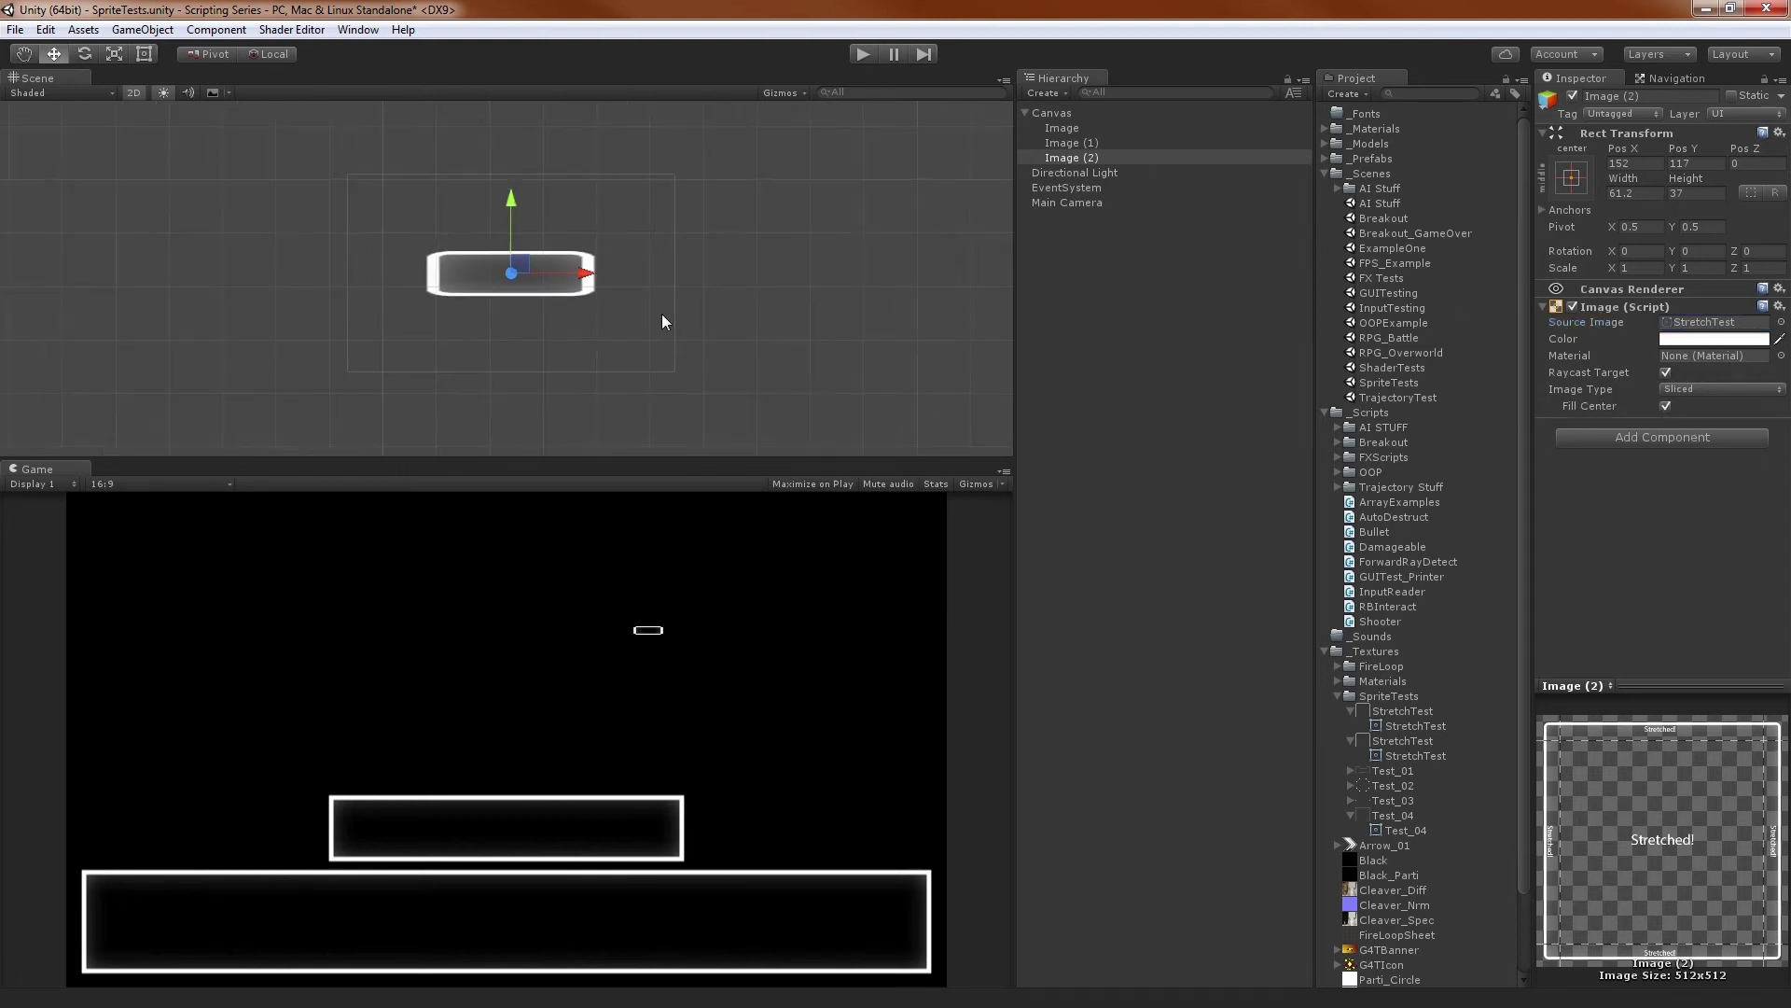
{"action": "left_click", "coordinate": [1635, 192]}
{"action": "type", "text": "100"}
{"action": "key", "text": "Tab"}
{"action": "type", "text": "100"}
{"action": "scroll", "coordinate": [703, 280], "scroll_direction": "down", "scroll_amount": 5}
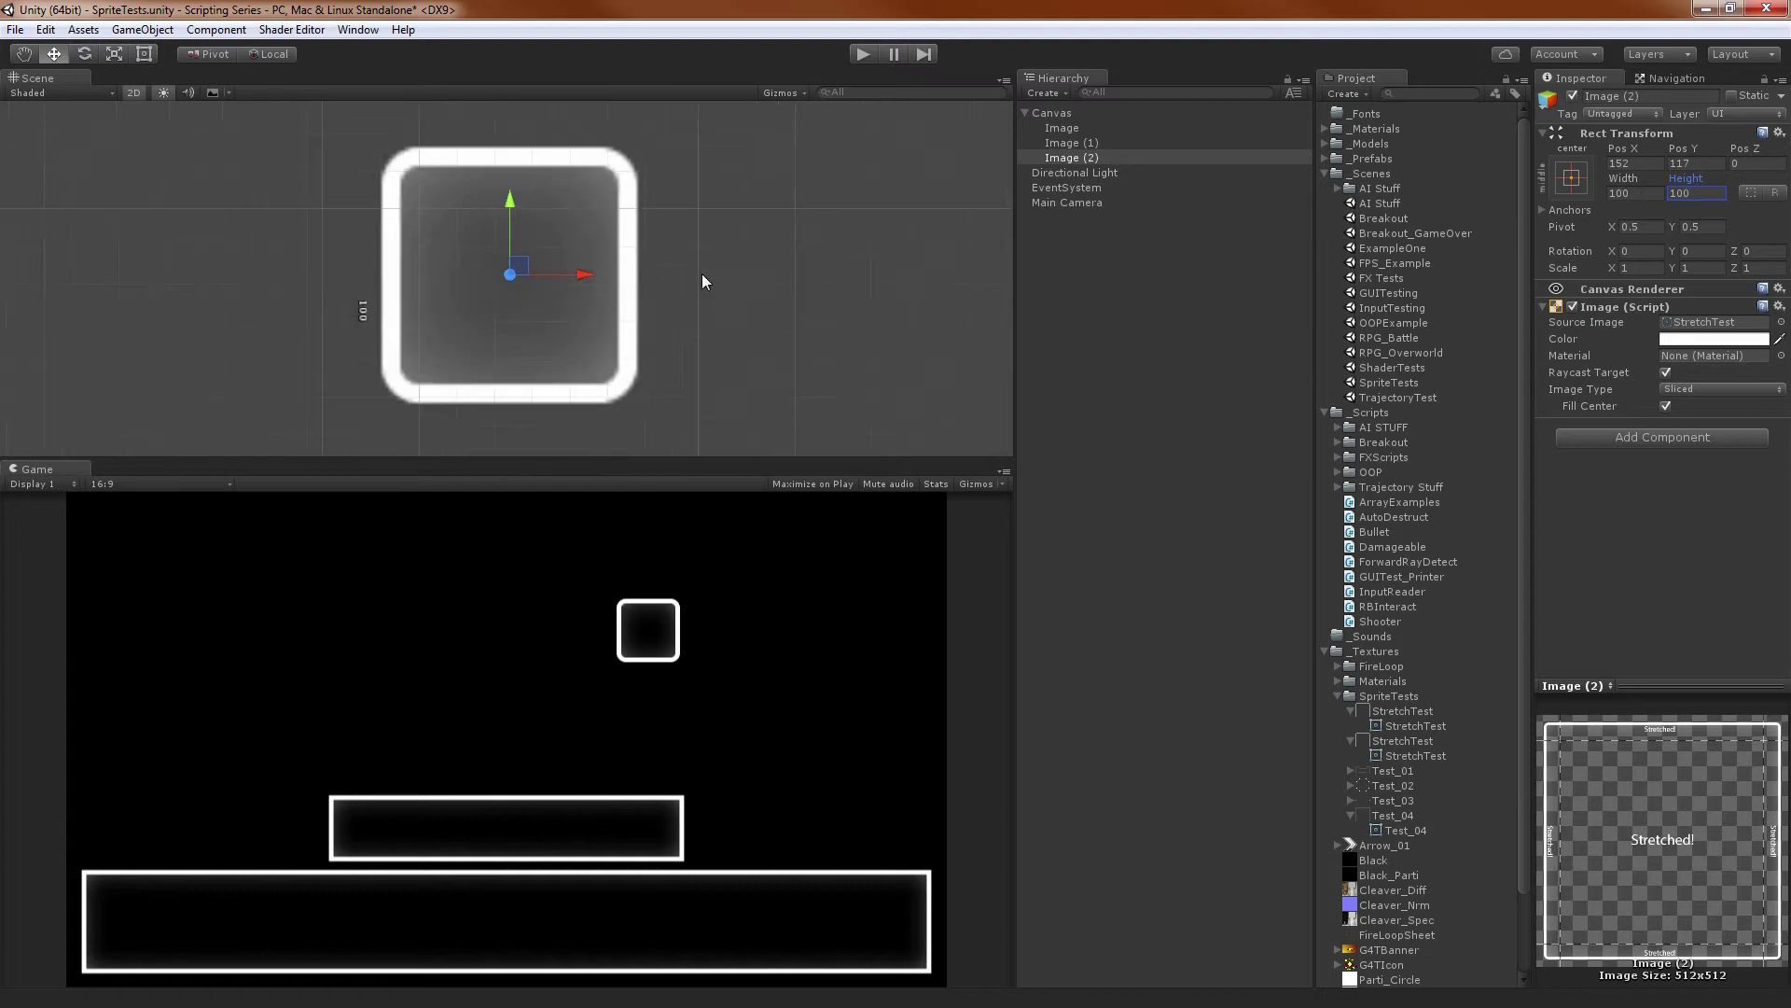
Set the width and height of Image (2) to 512, matching the sprite's native size
{"action": "left_click", "coordinate": [1651, 193]}
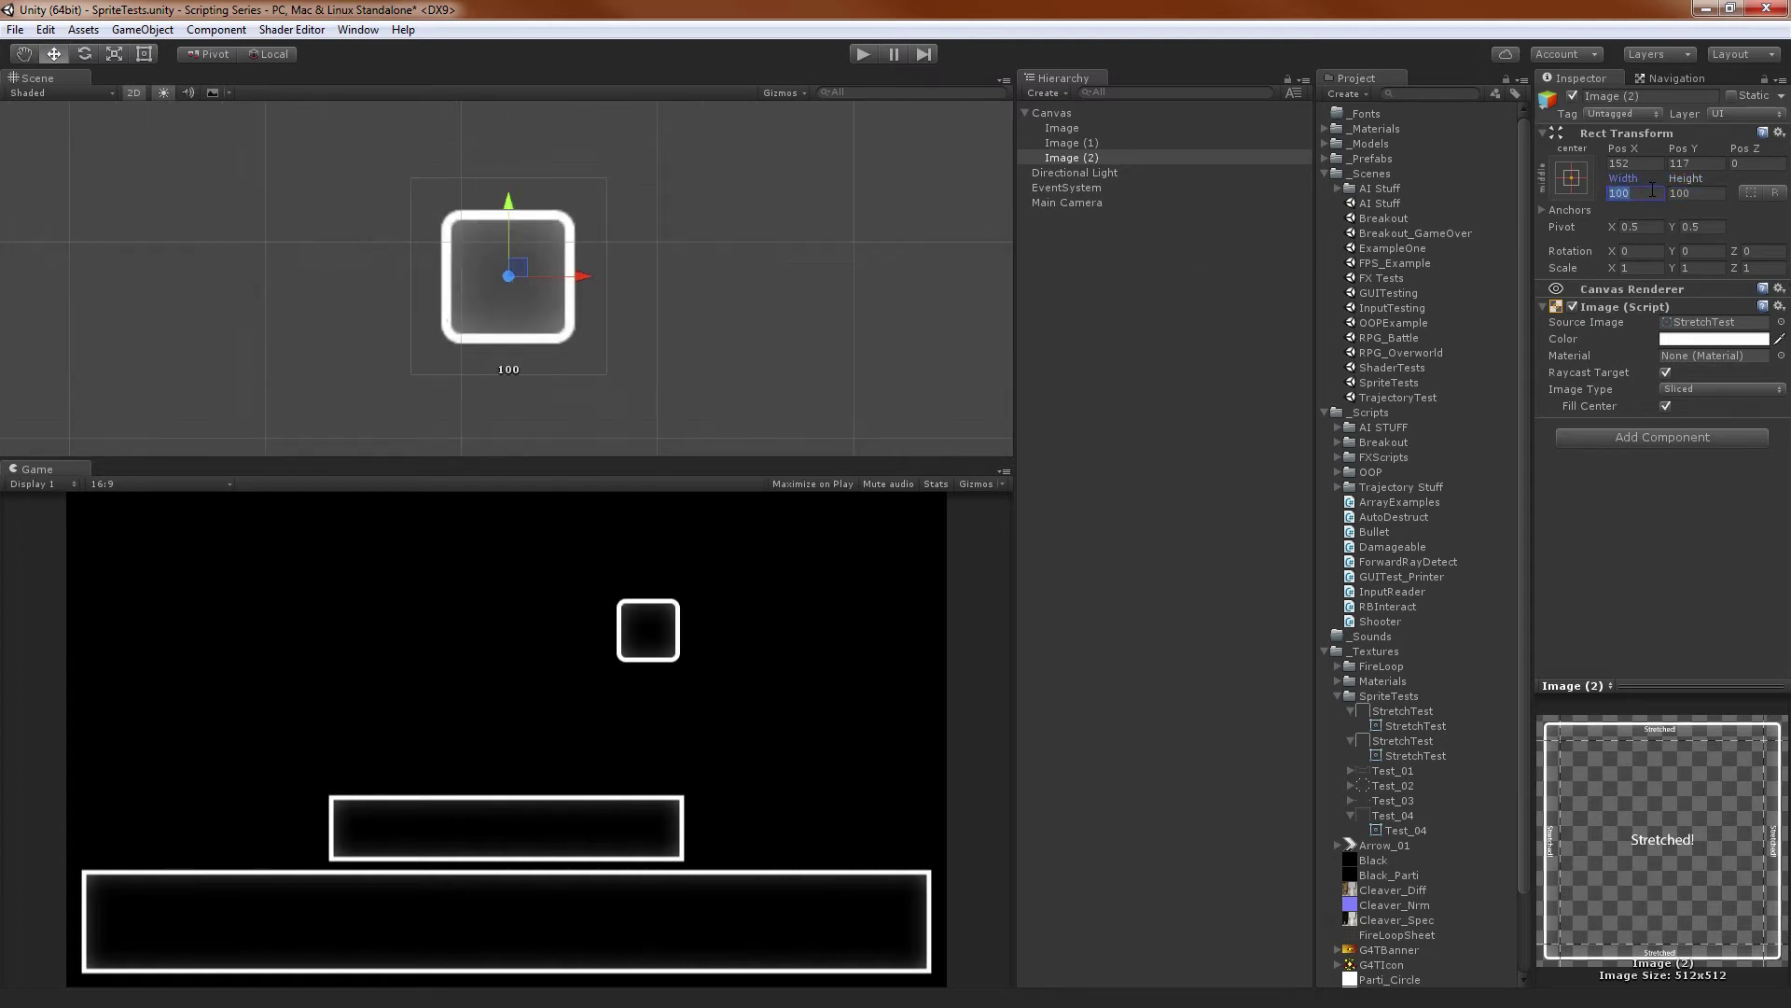
{"action": "type", "text": "512"}
{"action": "key", "text": "Tab"}
{"action": "type", "text": "512"}
{"action": "scroll", "coordinate": [559, 280], "scroll_direction": "down", "scroll_amount": 6}
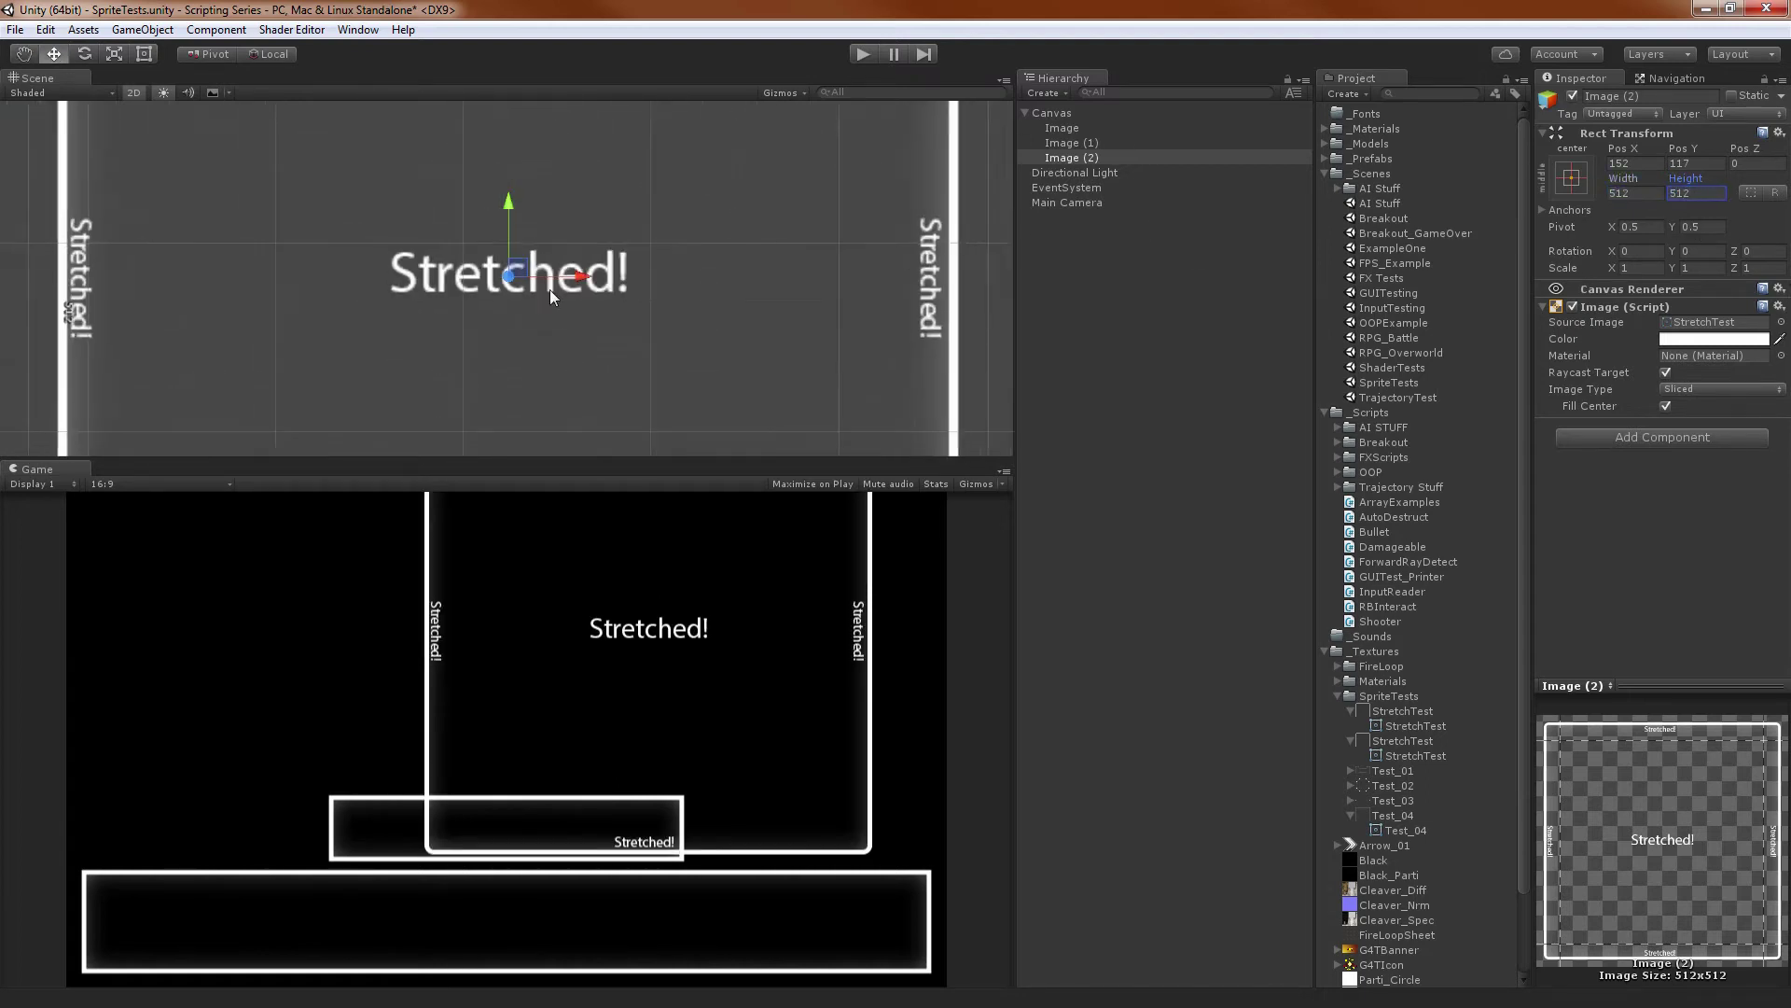
{"action": "middle_click_drag", "start_coordinate": [560, 275], "coordinate": [552, 304]}
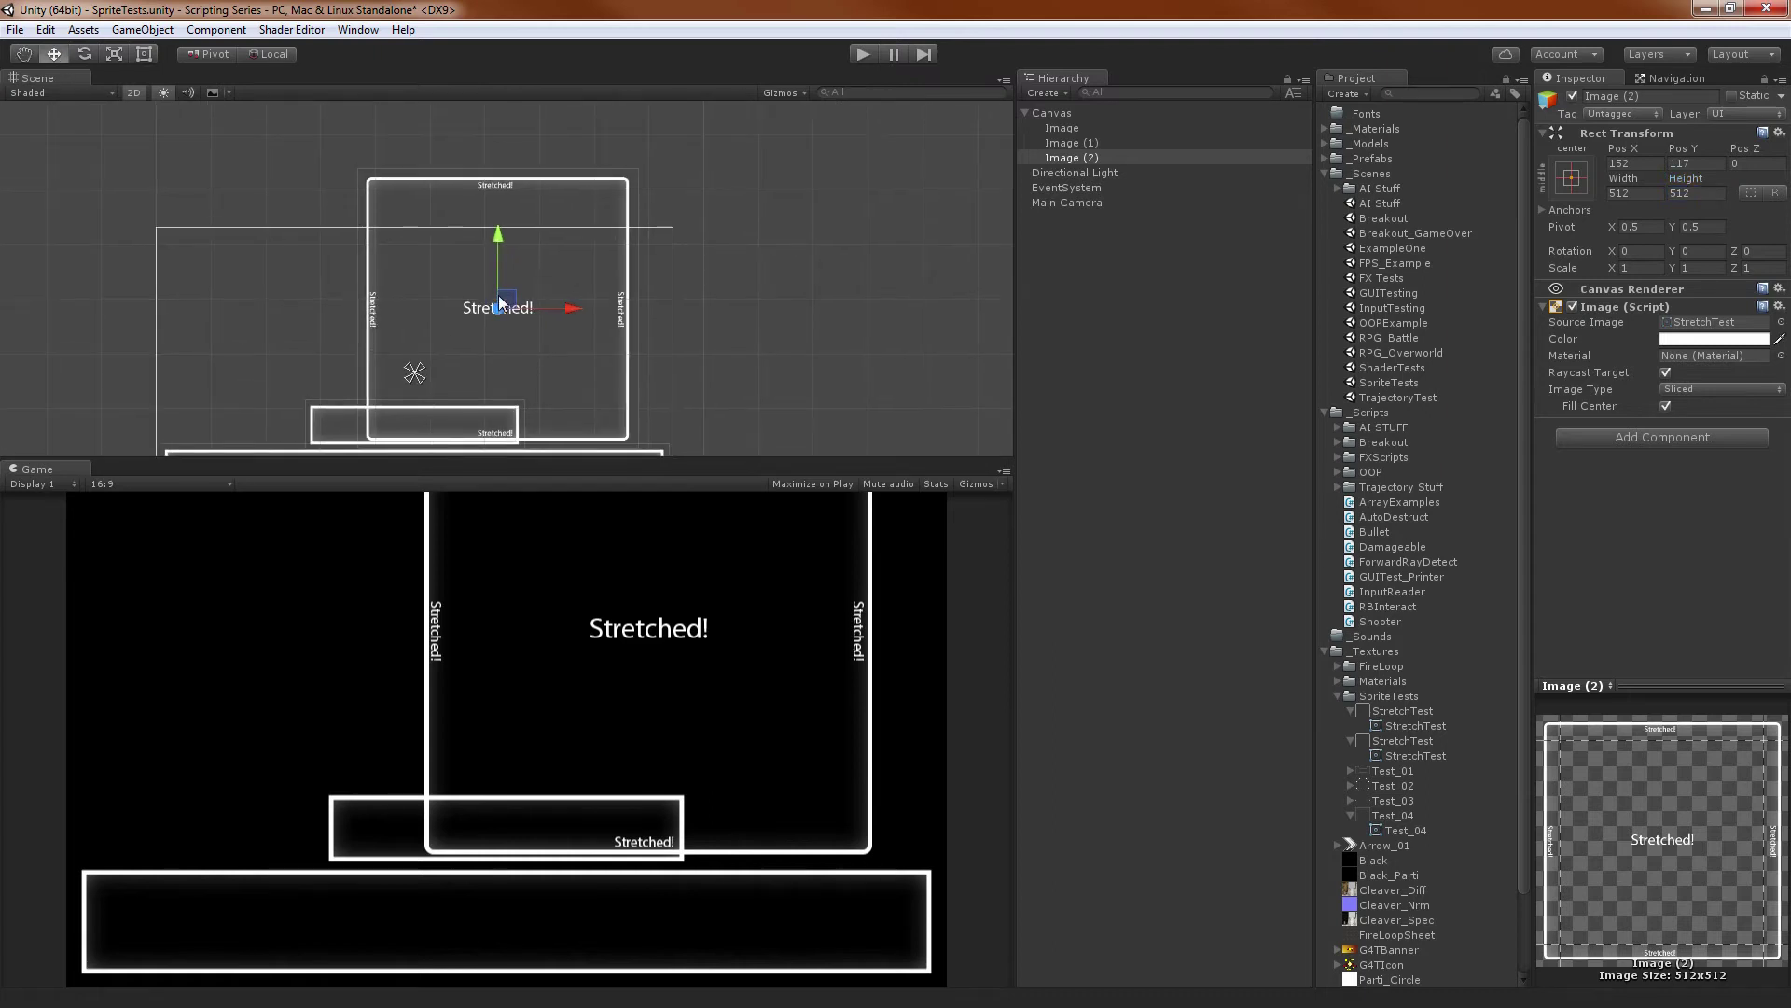
Move Image (2) off the canvas to about X 835, Y 297, and enlarge the Scene view to show it whole
{"action": "left_click_drag", "start_coordinate": [513, 294], "coordinate": [945, 199]}
{"action": "middle_click_drag", "start_coordinate": [752, 227], "coordinate": [327, 315]}
{"action": "scroll", "coordinate": [584, 248], "scroll_direction": "up", "scroll_amount": 3}
{"action": "middle_click_drag", "start_coordinate": [584, 248], "coordinate": [610, 289]}
{"action": "left_click_drag", "start_coordinate": [700, 456], "coordinate": [704, 729]}
{"action": "middle_click_drag", "start_coordinate": [878, 503], "coordinate": [656, 624]}
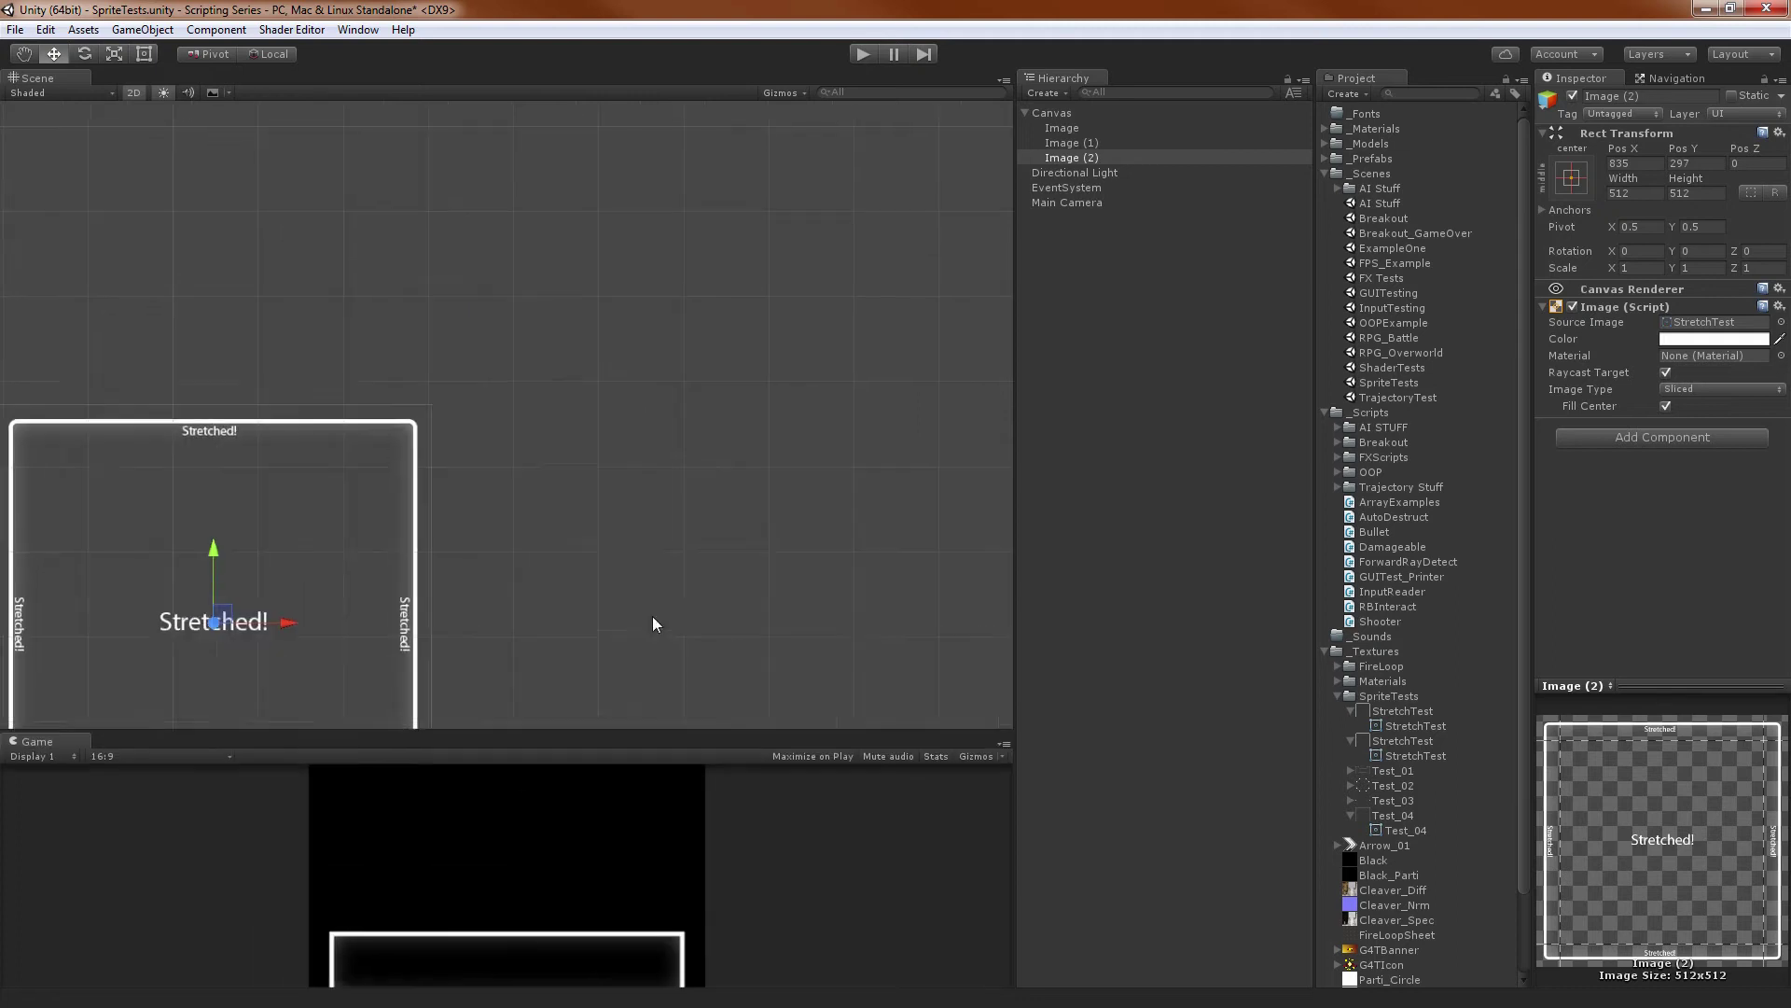
{"action": "scroll", "coordinate": [656, 624], "scroll_direction": "down", "scroll_amount": 1}
{"action": "middle_click_drag", "start_coordinate": [589, 536], "coordinate": [812, 339]}
{"action": "scroll", "coordinate": [810, 341], "scroll_direction": "up", "scroll_amount": 5}
{"action": "scroll", "coordinate": [727, 484], "scroll_direction": "down", "scroll_amount": 1}
{"action": "middle_click_drag", "start_coordinate": [615, 462], "coordinate": [692, 492]}
{"action": "scroll", "coordinate": [693, 470], "scroll_direction": "up", "scroll_amount": 2}
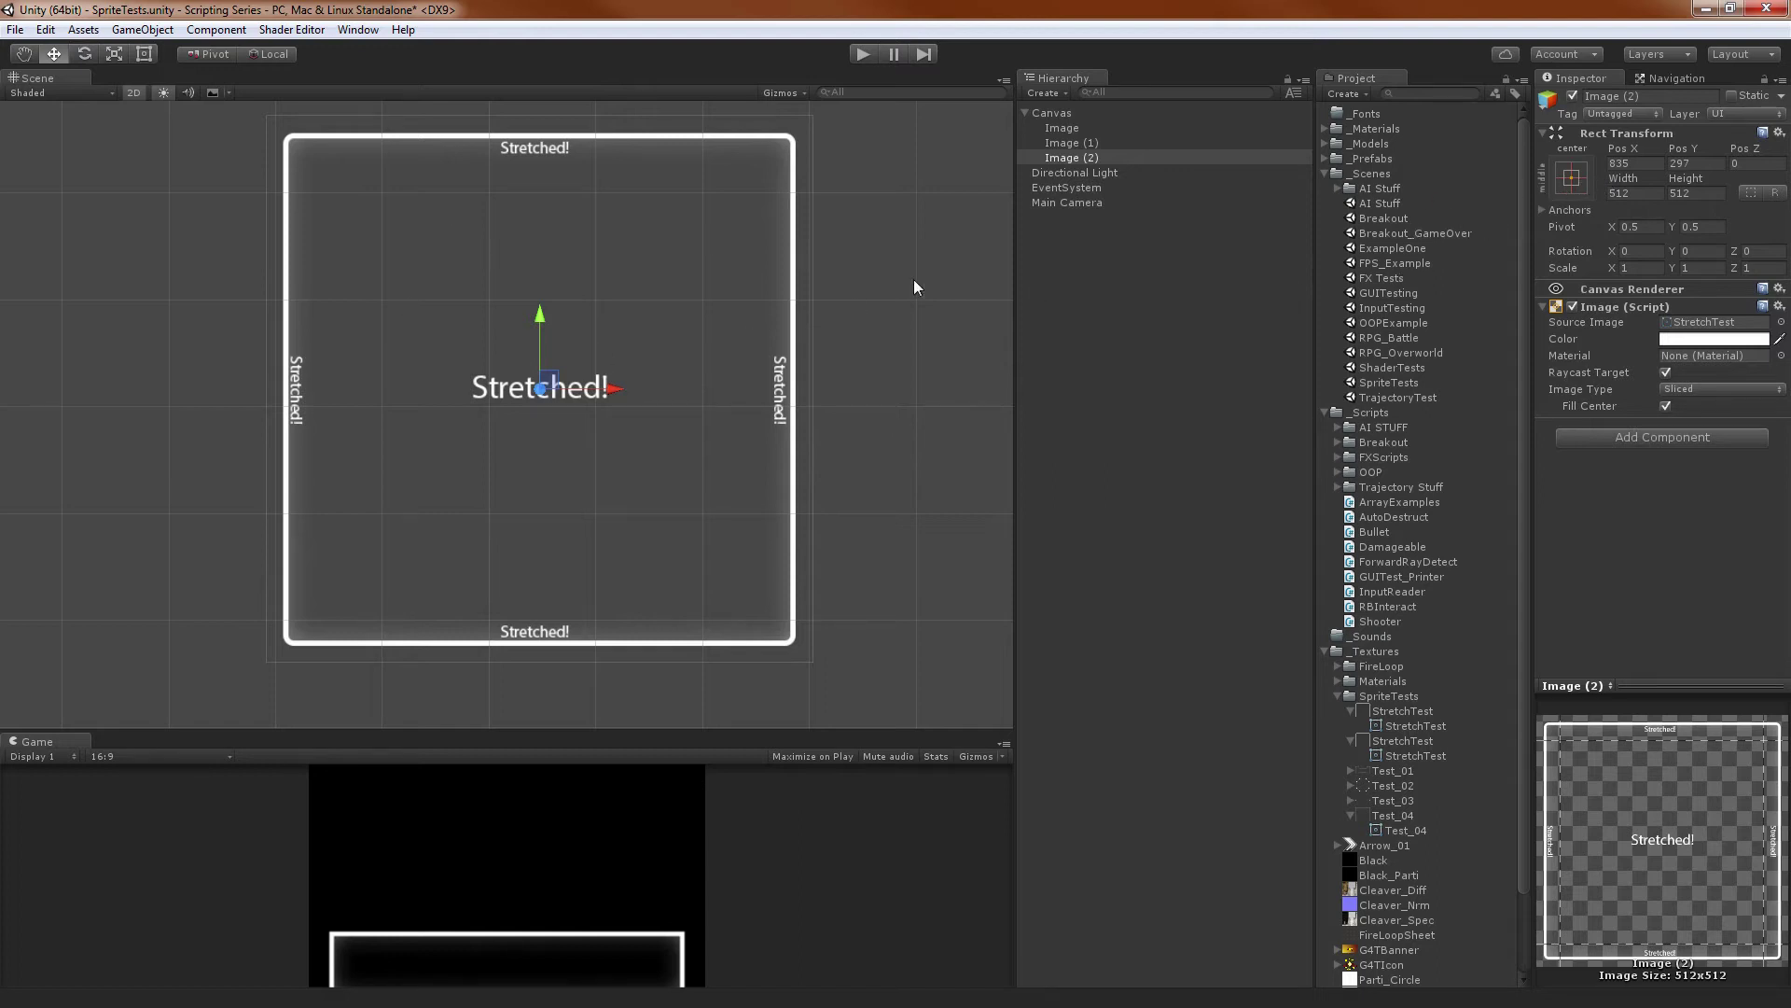
Reduce Image (2) to a width of about 290.5 and a height of about 257.5, and widen the Inspector to enlarge the sprite preview
{"action": "left_click_drag", "start_coordinate": [1625, 192], "coordinate": [955, 196]}
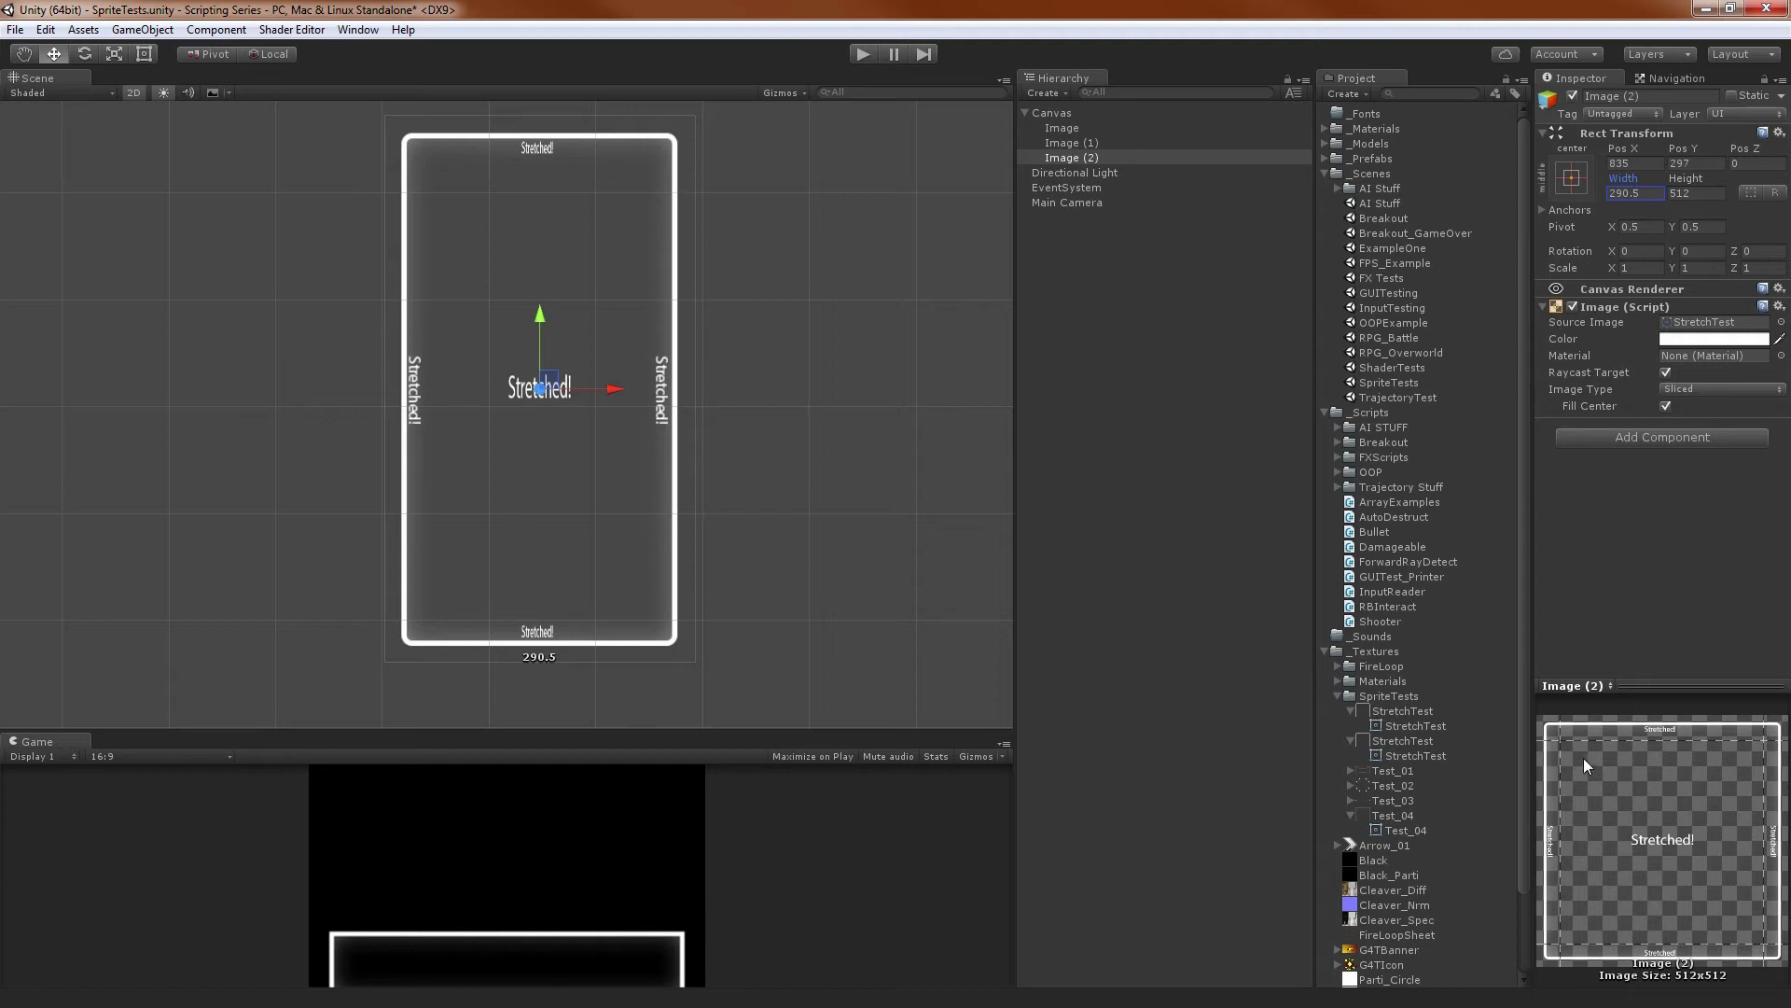
{"action": "left_click_drag", "start_coordinate": [1614, 689], "coordinate": [1292, 611]}
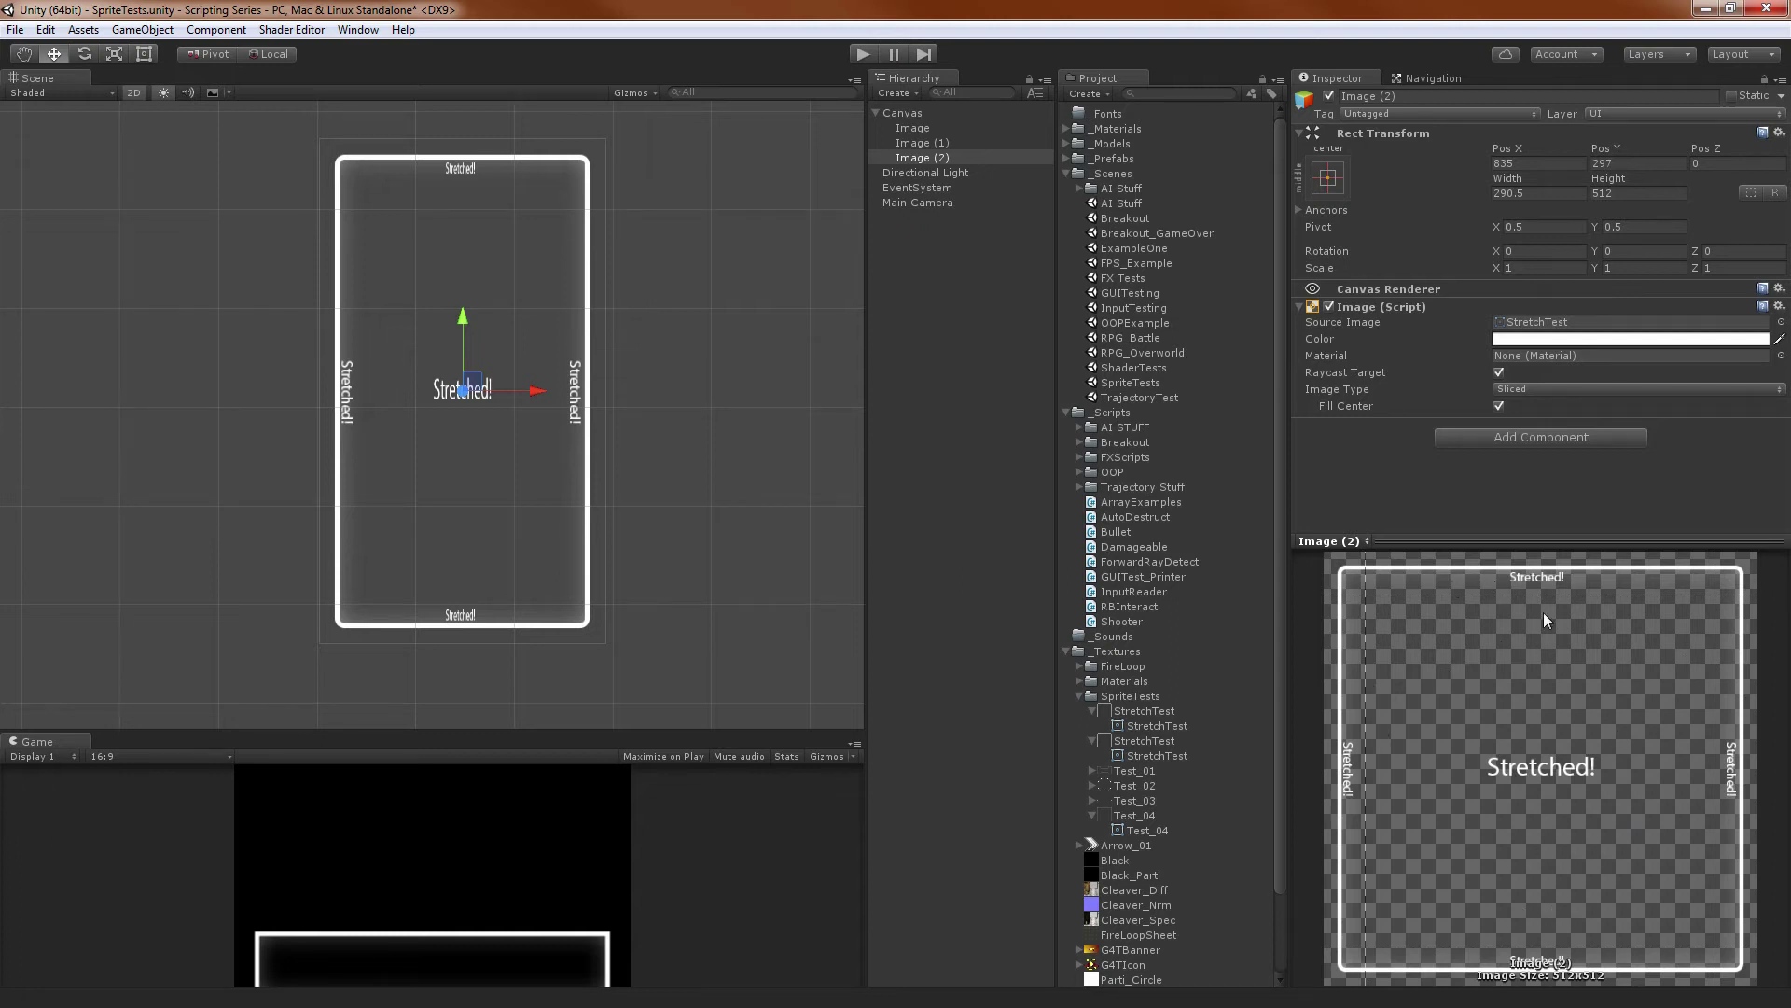
{"action": "left_click_drag", "start_coordinate": [1601, 180], "coordinate": [616, 382]}
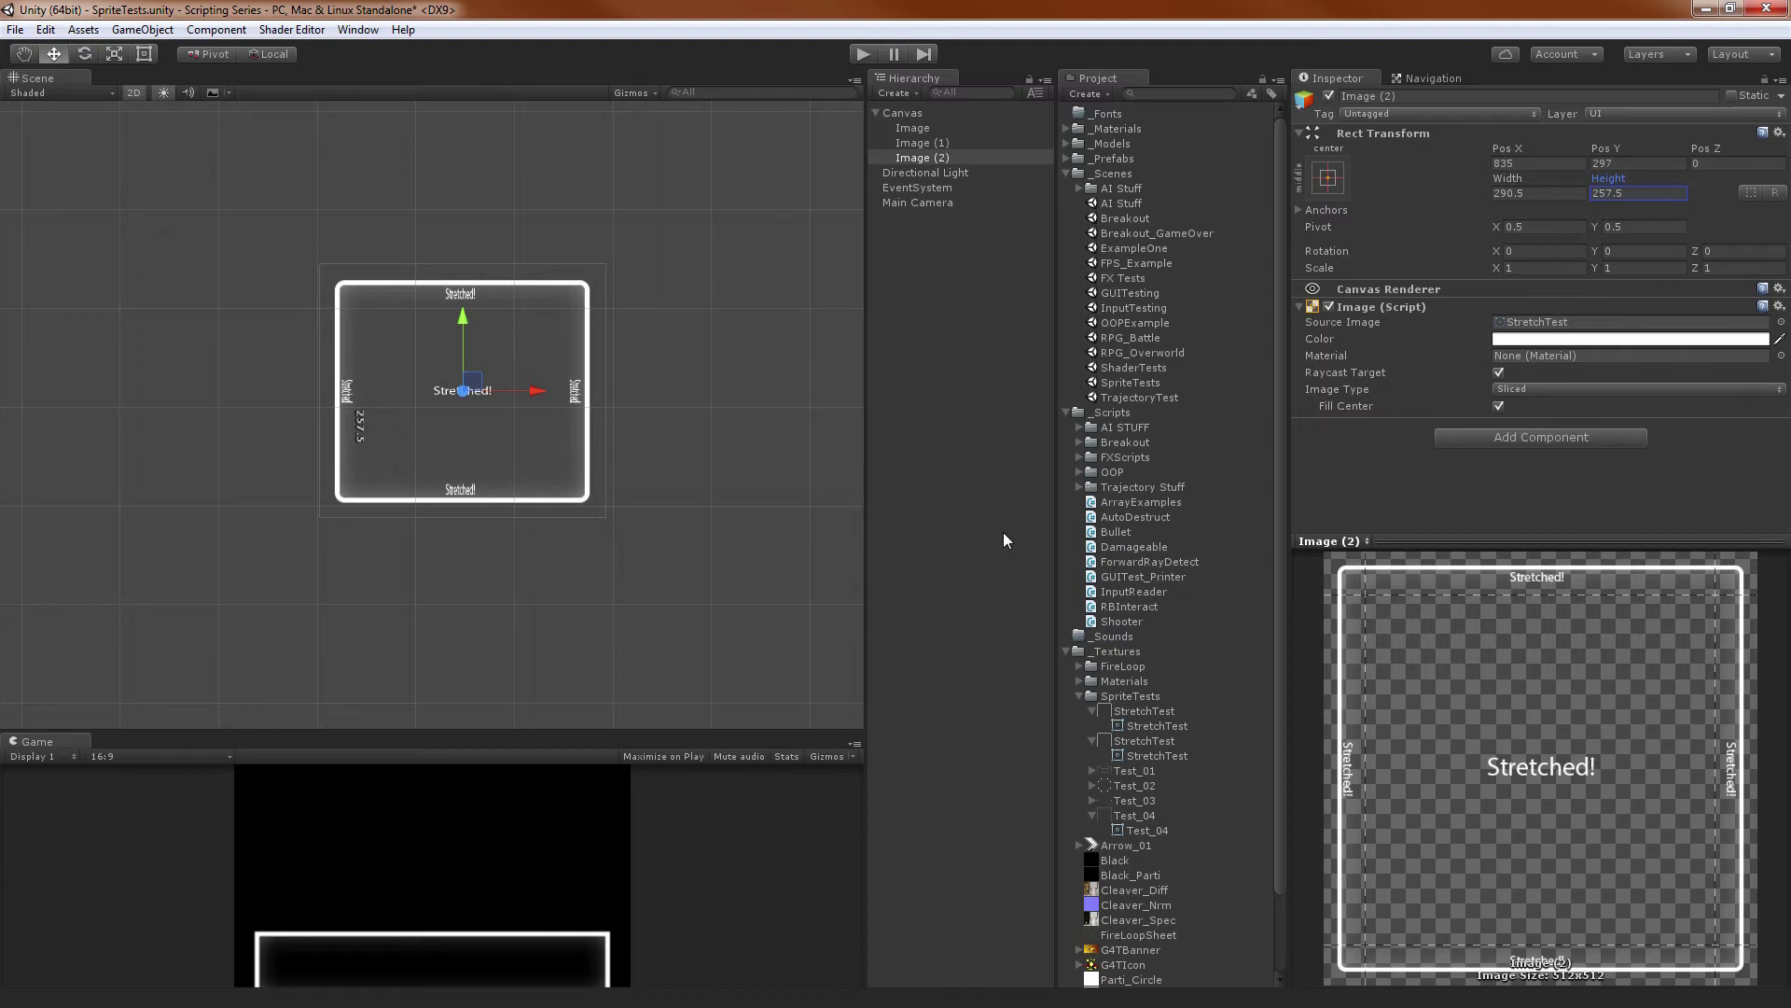
{"action": "scroll", "coordinate": [679, 332], "scroll_direction": "up", "scroll_amount": 5}
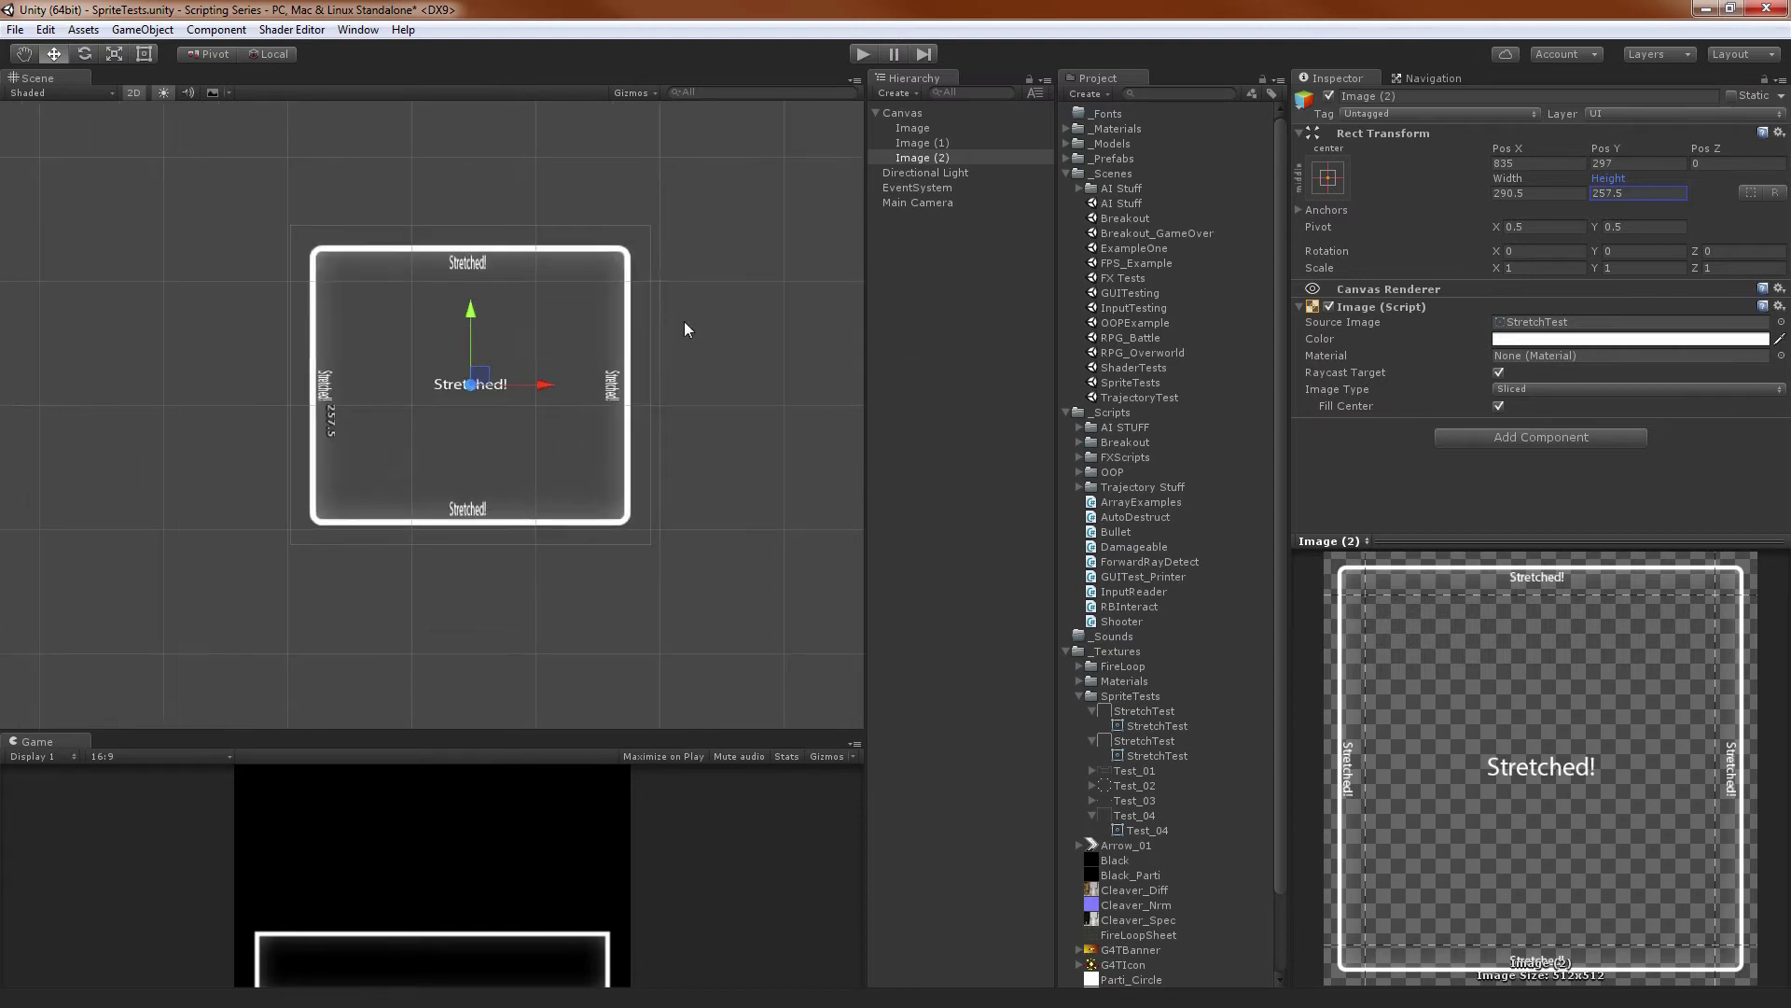
{"action": "middle_click_drag", "start_coordinate": [678, 318], "coordinate": [613, 427]}
{"action": "scroll", "coordinate": [609, 476], "scroll_direction": "up", "scroll_amount": 3}
{"action": "middle_click_drag", "start_coordinate": [601, 541], "coordinate": [632, 451]}
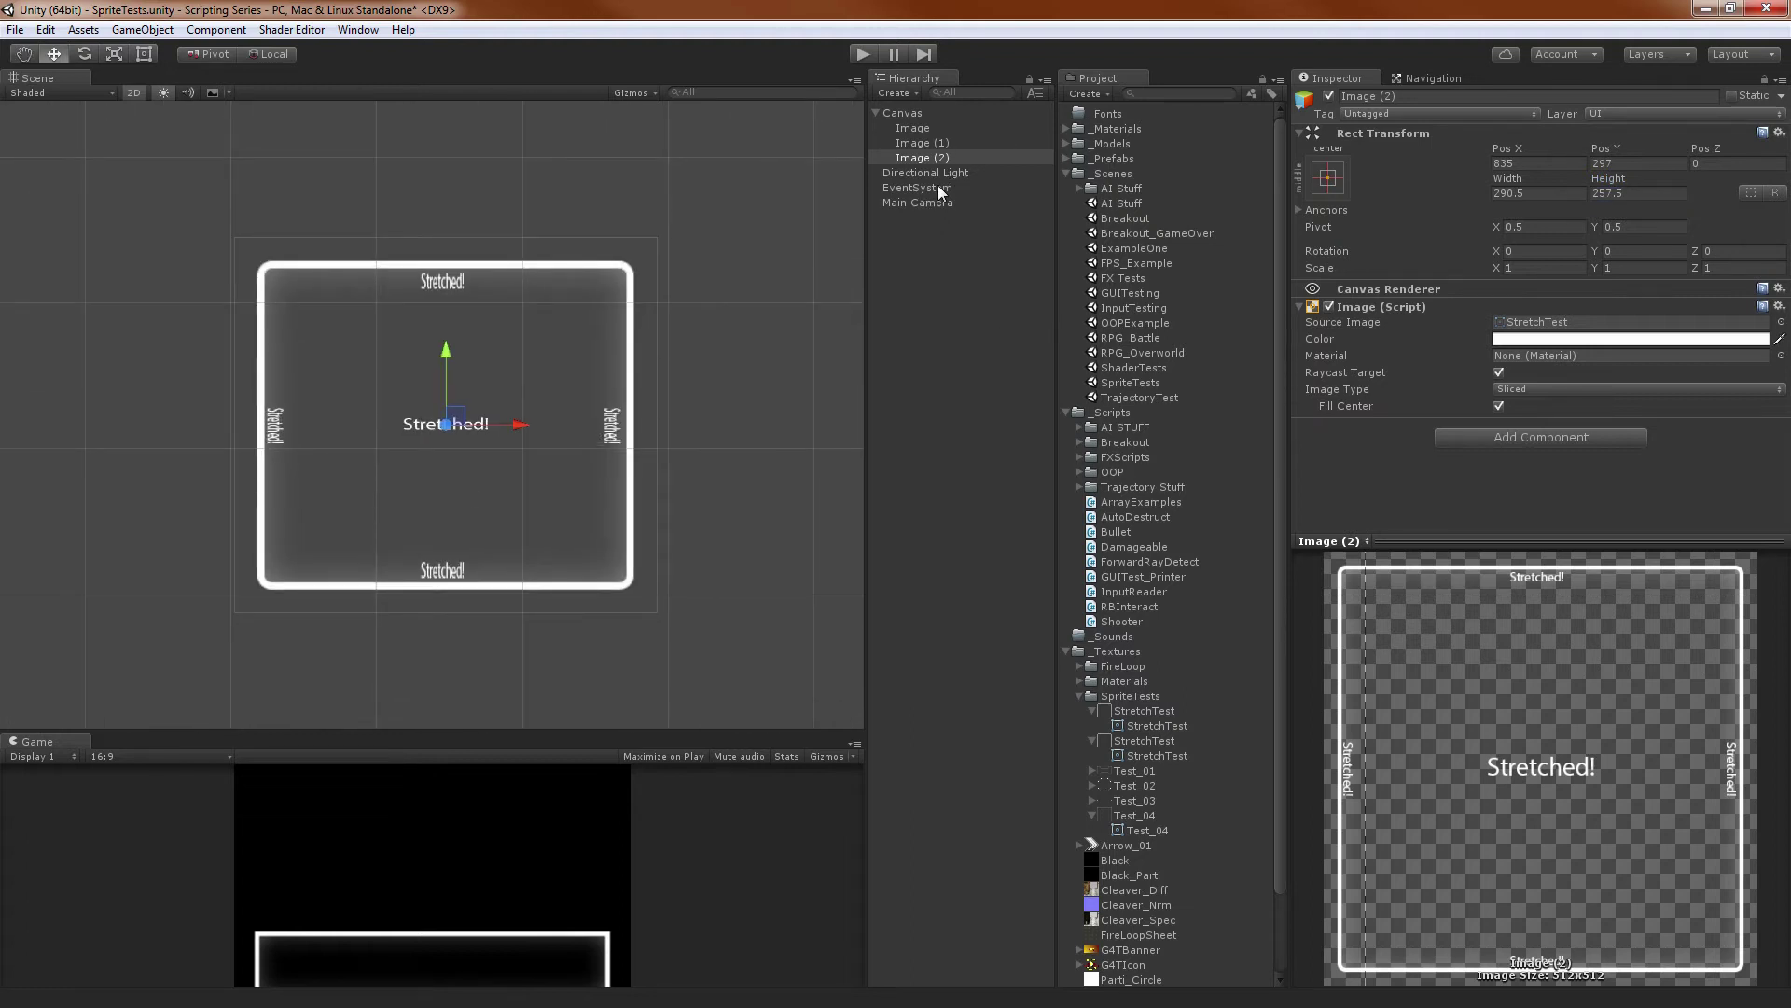
Add a UI Text object as a child of Image (2) and centre its alignment horizontally and vertically
{"action": "right_click", "coordinate": [944, 160]}
{"action": "mouse_move", "coordinate": [1017, 423]}
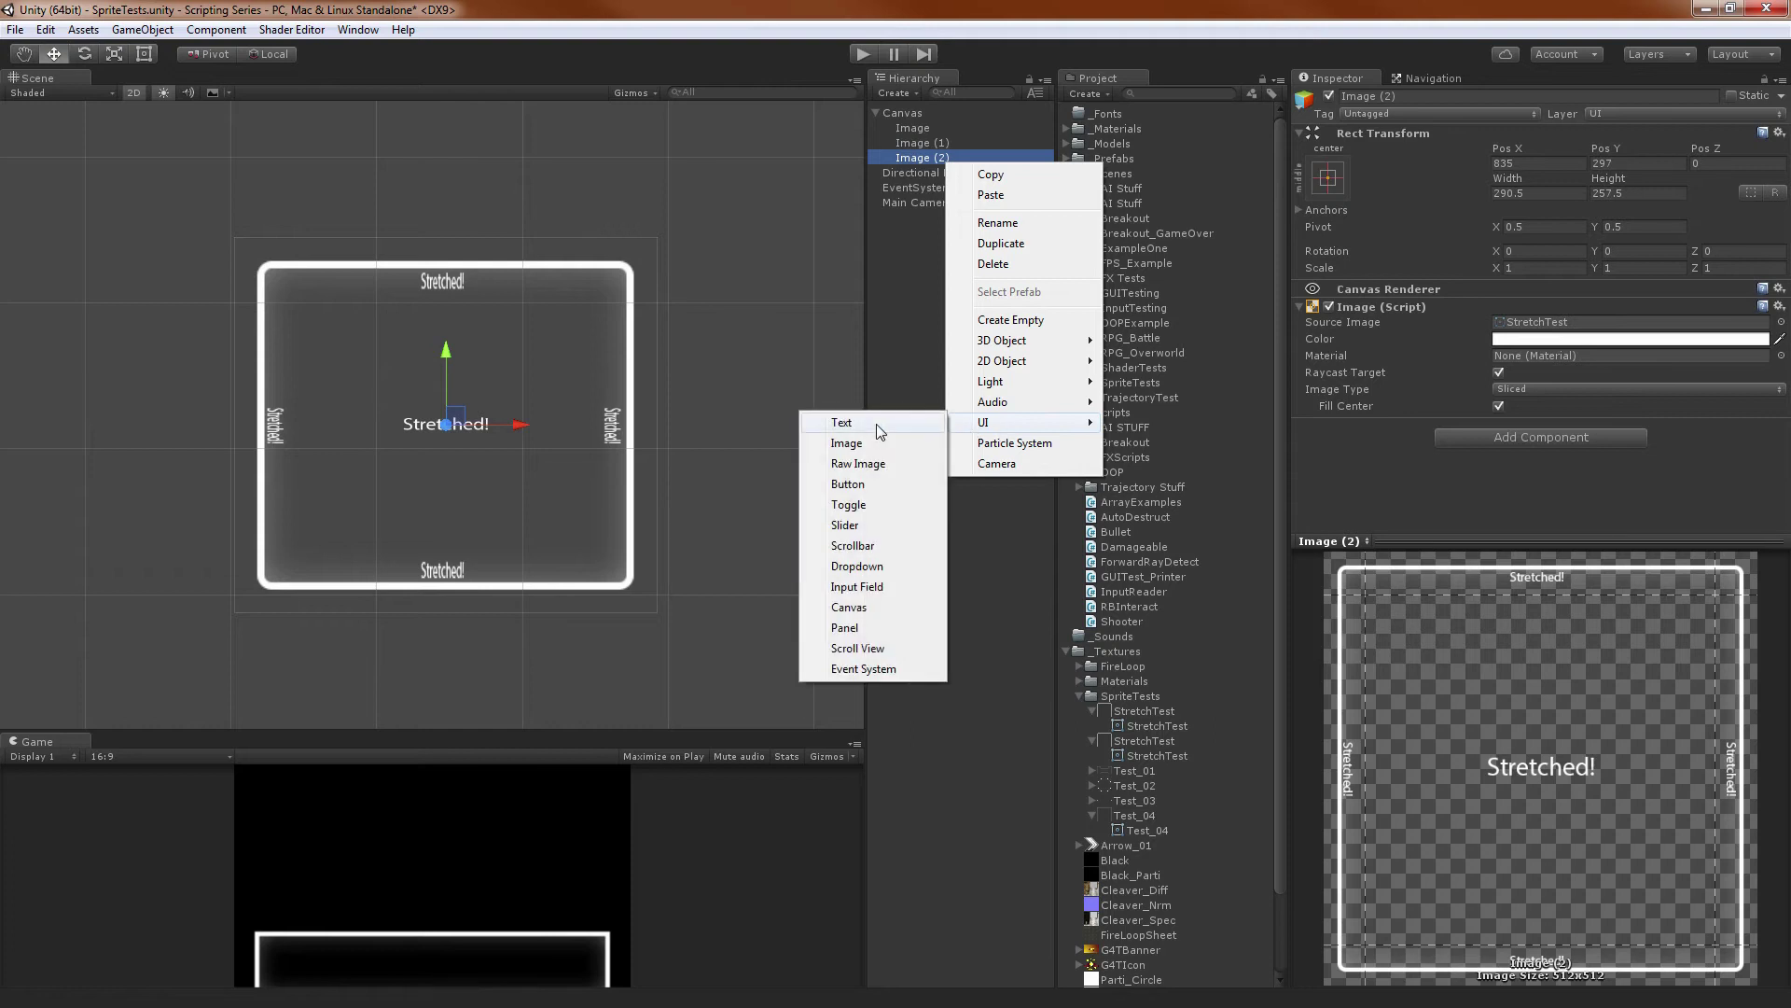
{"action": "left_click", "coordinate": [878, 431]}
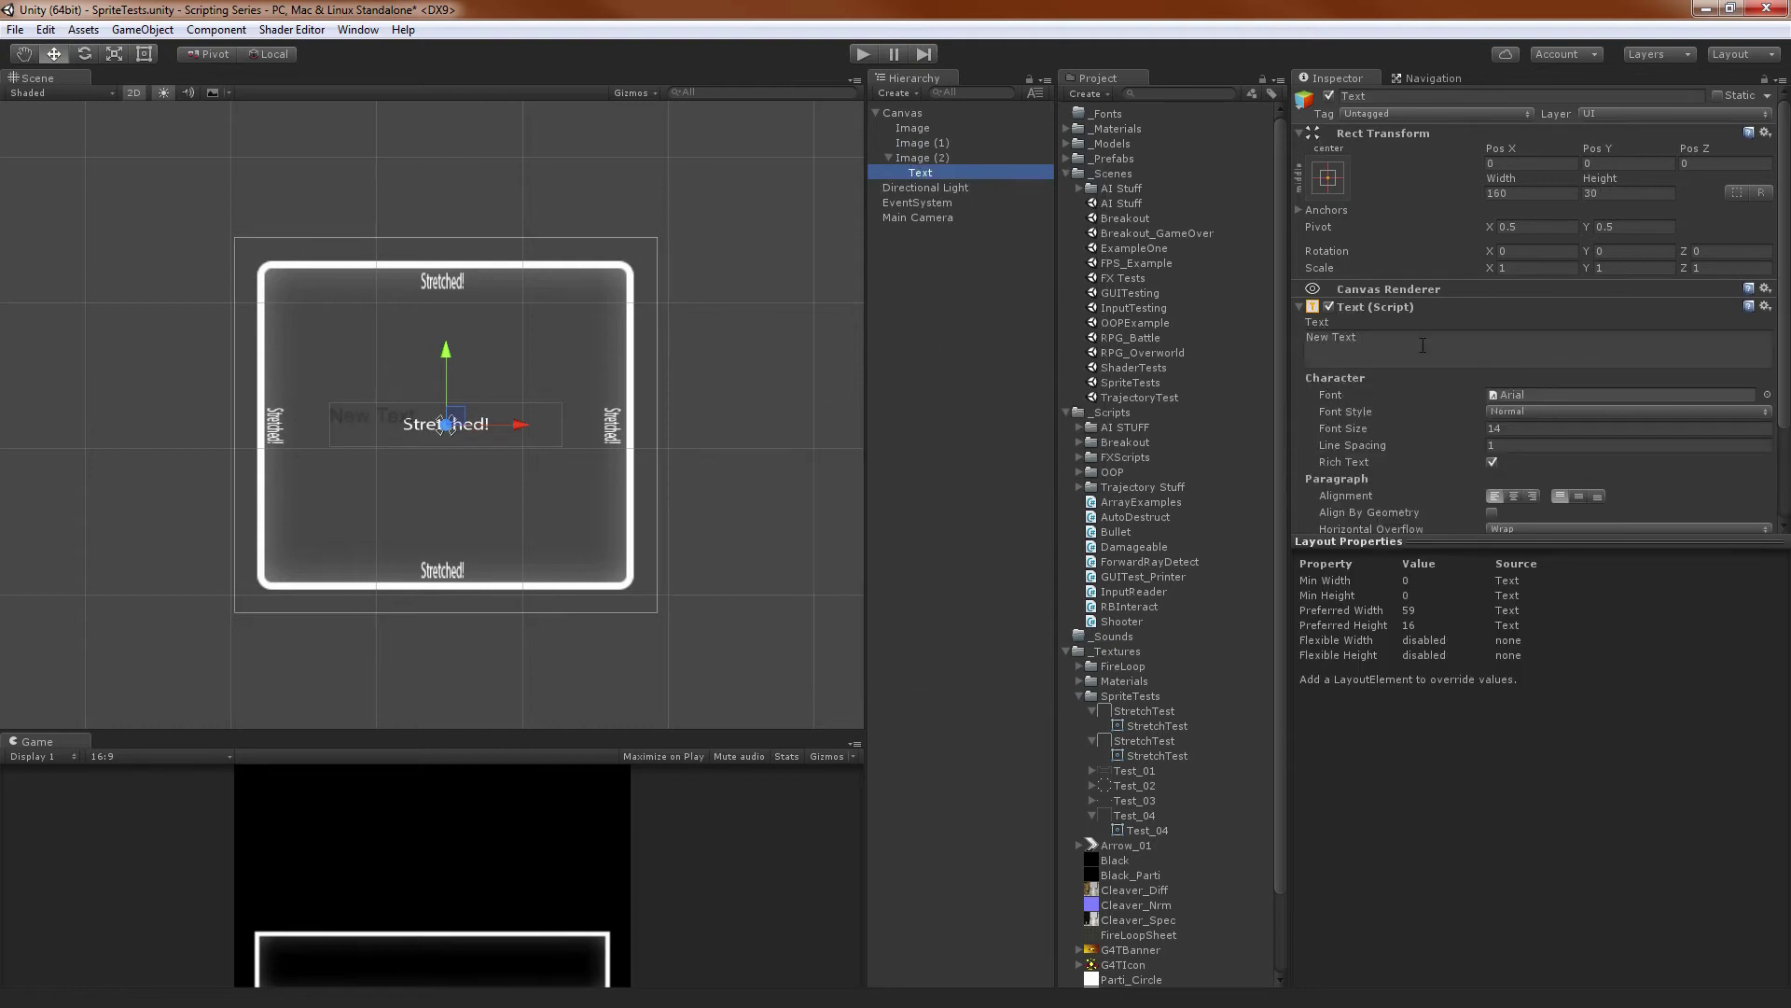
{"action": "left_click", "coordinate": [1514, 499]}
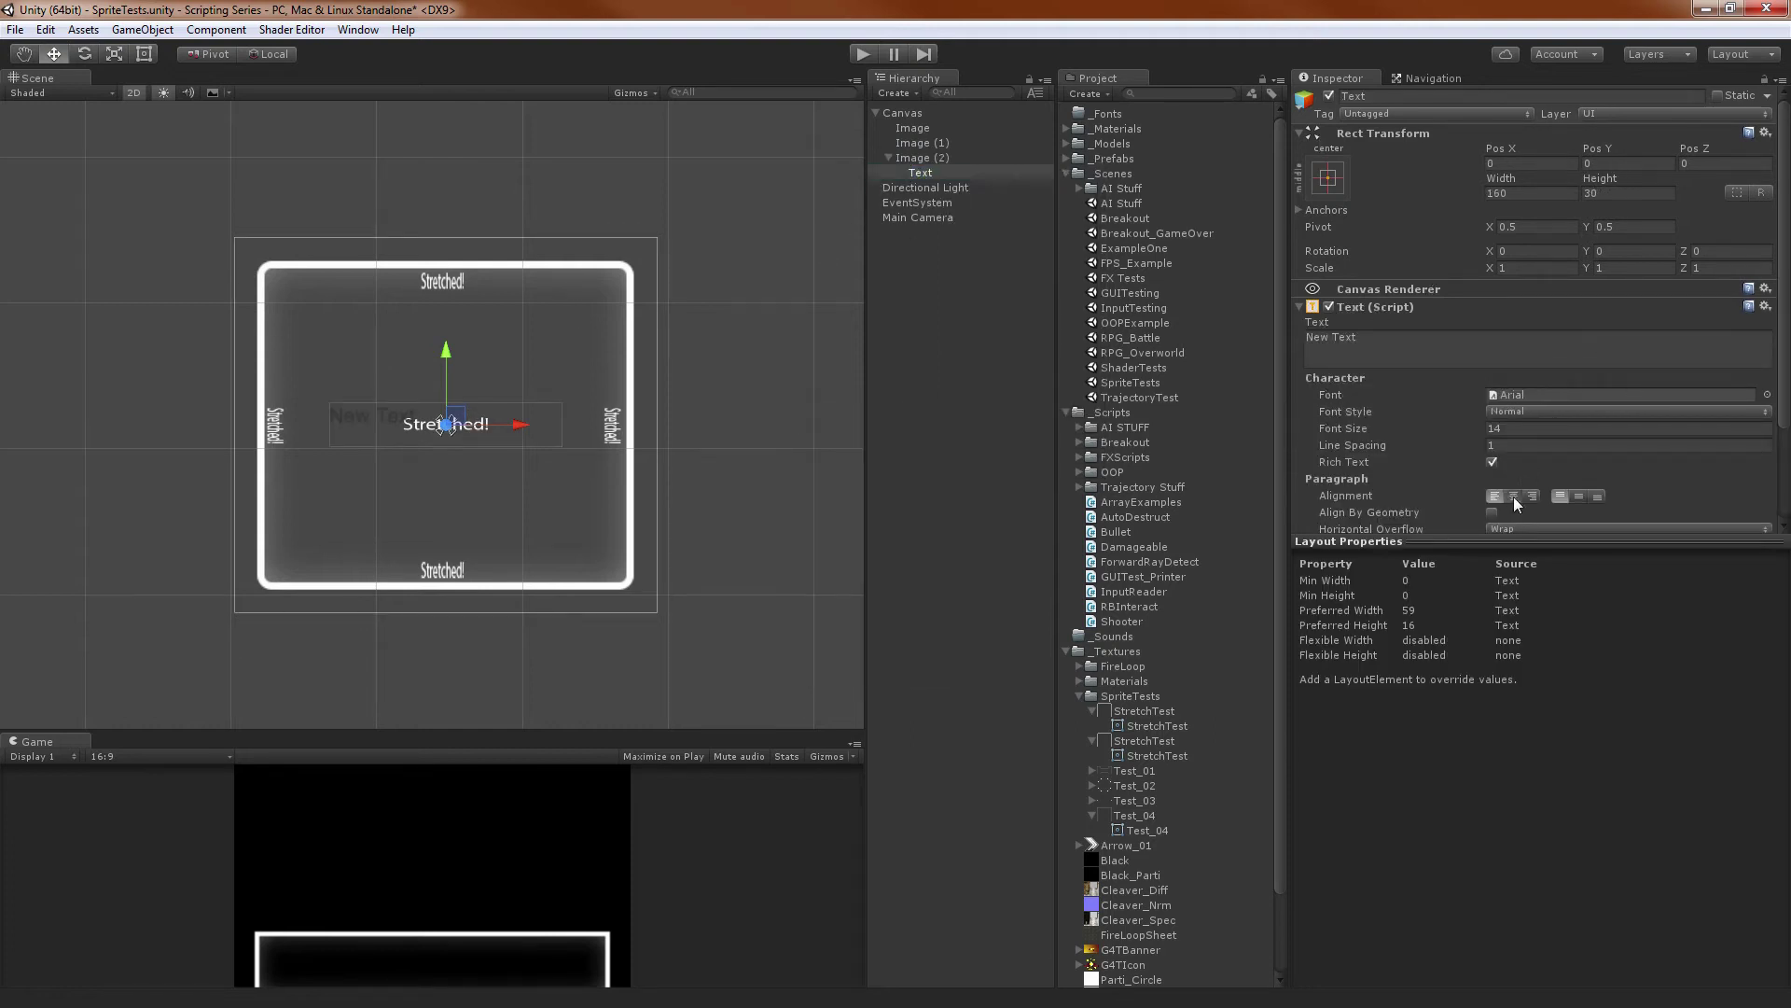
{"action": "left_click", "coordinate": [1579, 496]}
Change the text to "UI TEXT!" and move it just above the central "Stretched!" label
{"action": "left_click_drag", "start_coordinate": [1384, 339], "coordinate": [1210, 323]}
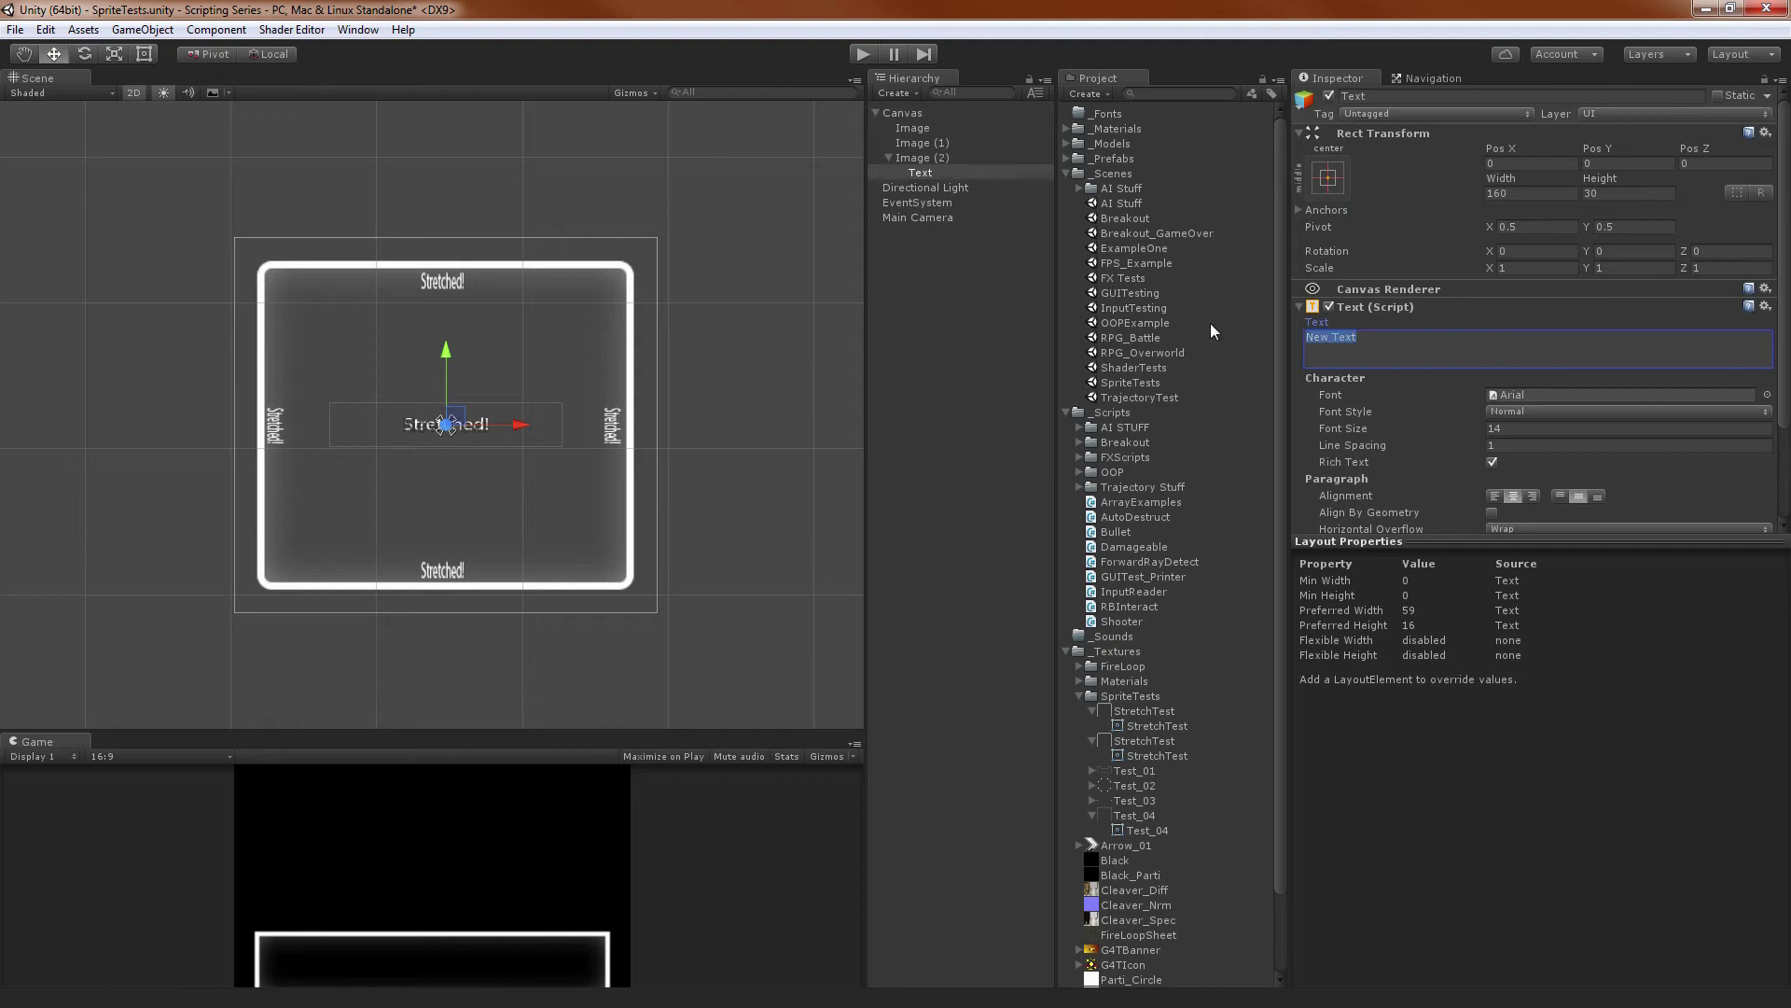
{"action": "type", "text": "UI TEXT!"}
{"action": "left_click_drag", "start_coordinate": [446, 354], "coordinate": [444, 317]}
Set the colour of the UI text to white (FFFFFFFF)
{"action": "scroll", "coordinate": [1495, 405], "scroll_direction": "down", "scroll_amount": 3}
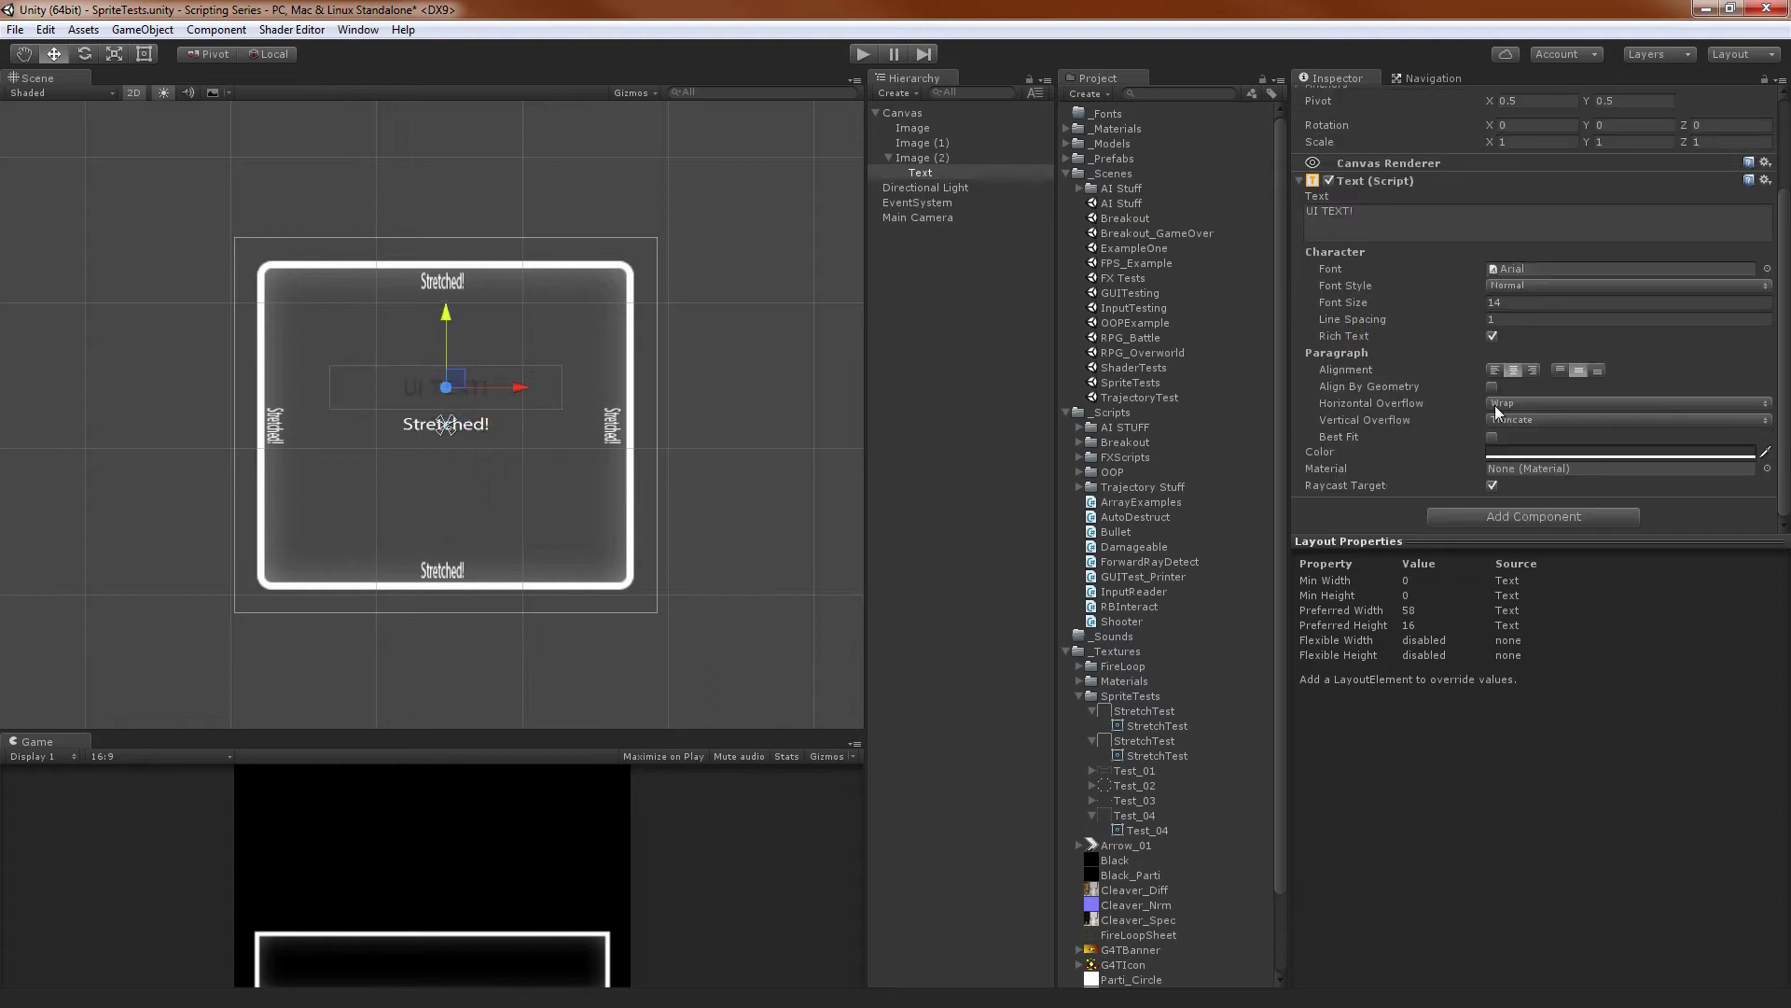
{"action": "left_click", "coordinate": [1518, 447]}
{"action": "left_click_drag", "start_coordinate": [1034, 328], "coordinate": [879, 178]}
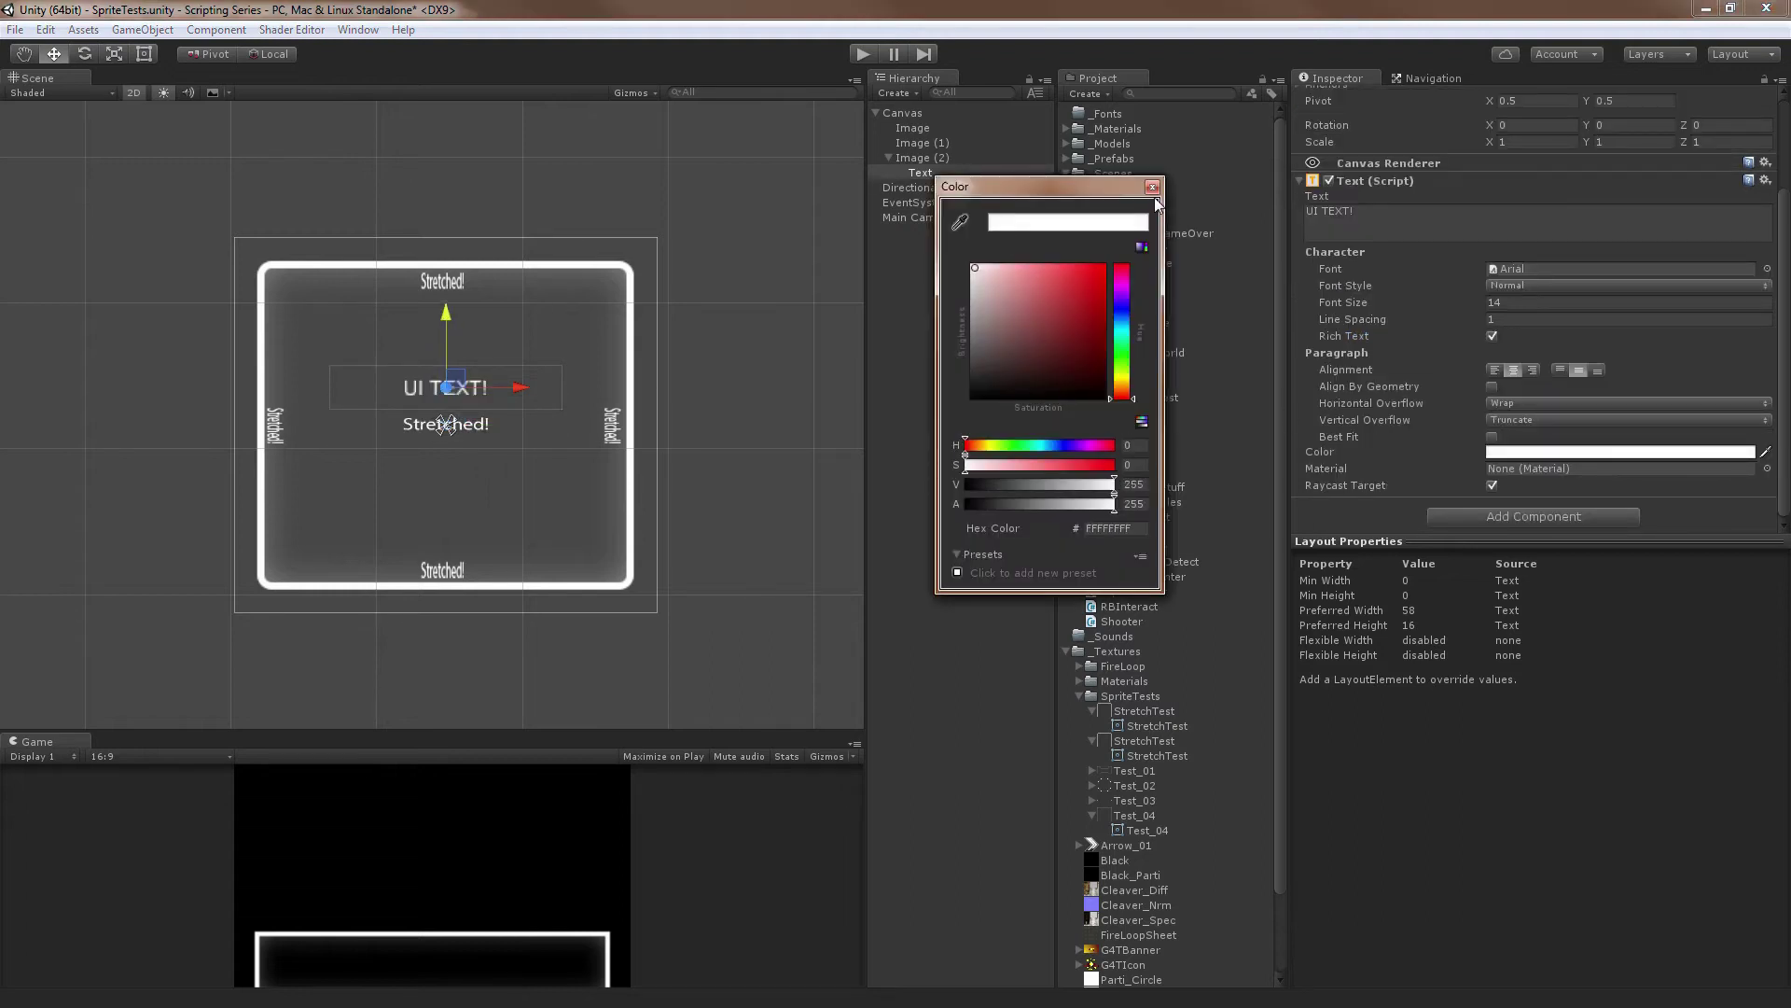
Close the colour picker and resize Image (2) to a width of about 151.9 and a height of about 259.8
{"action": "left_click", "coordinate": [1152, 186]}
{"action": "left_click", "coordinate": [929, 428]}
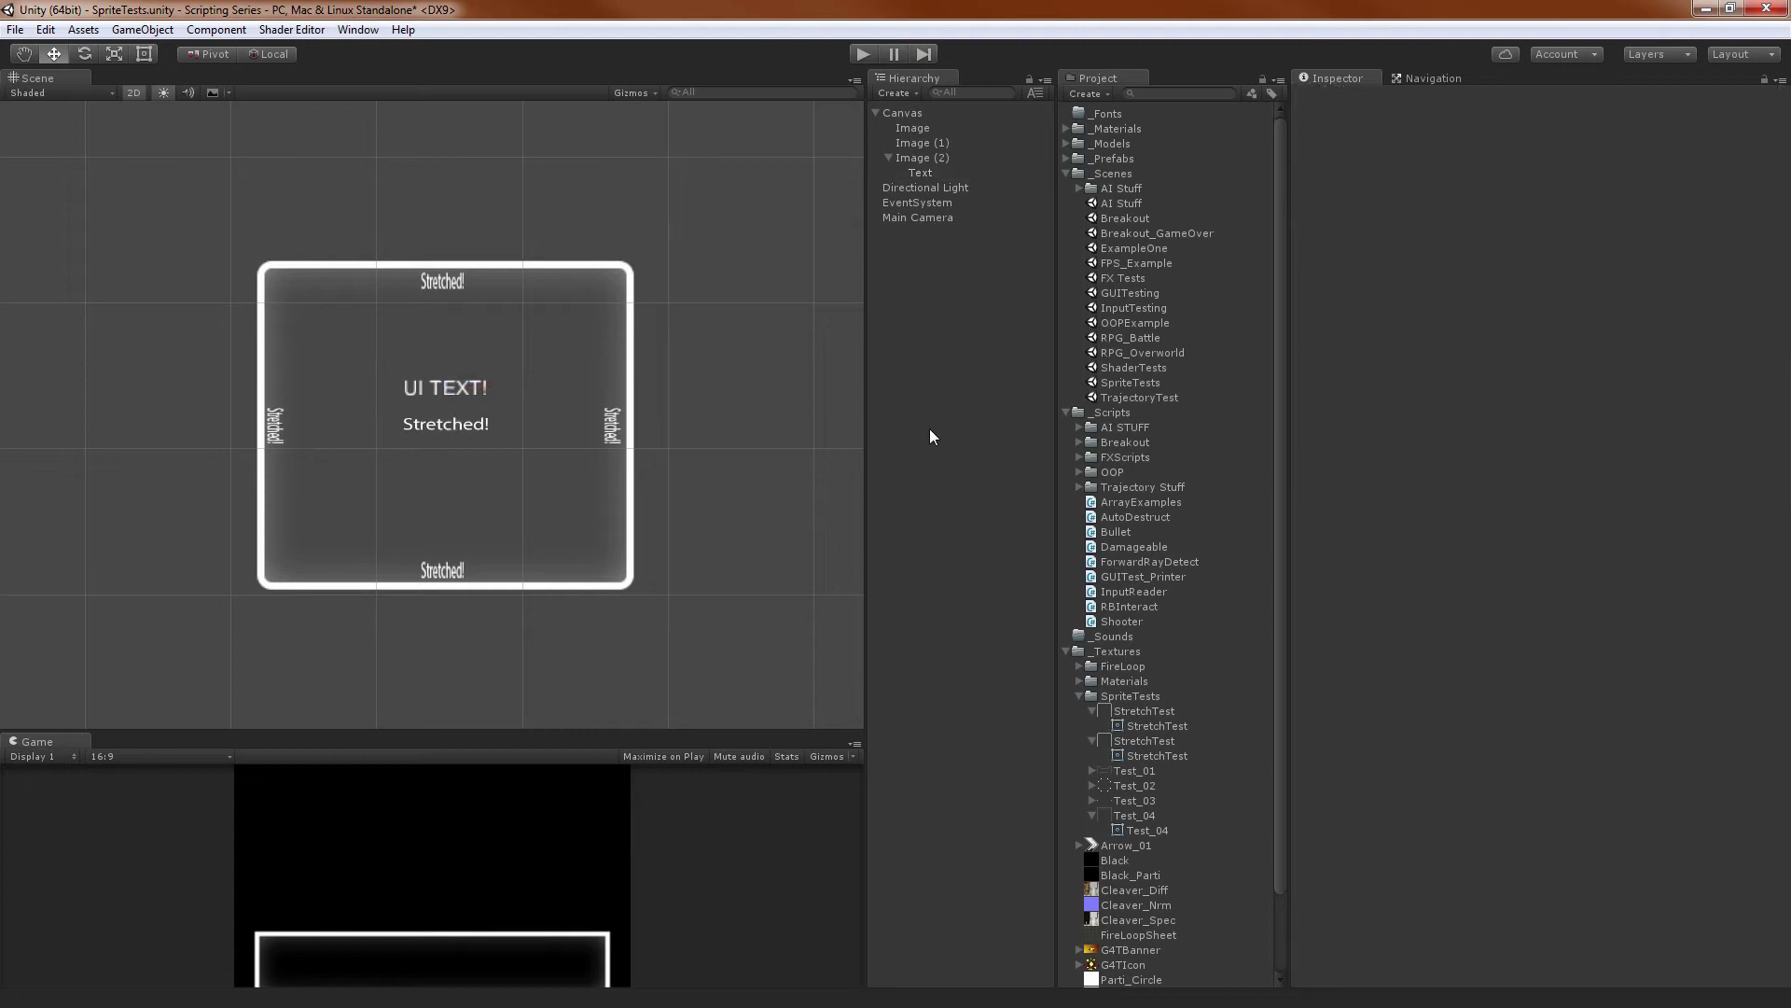
{"action": "key", "text": "q"}
{"action": "scroll", "coordinate": [569, 383], "scroll_direction": "down", "scroll_amount": 1}
{"action": "key", "text": "w"}
{"action": "left_click", "coordinate": [953, 158]}
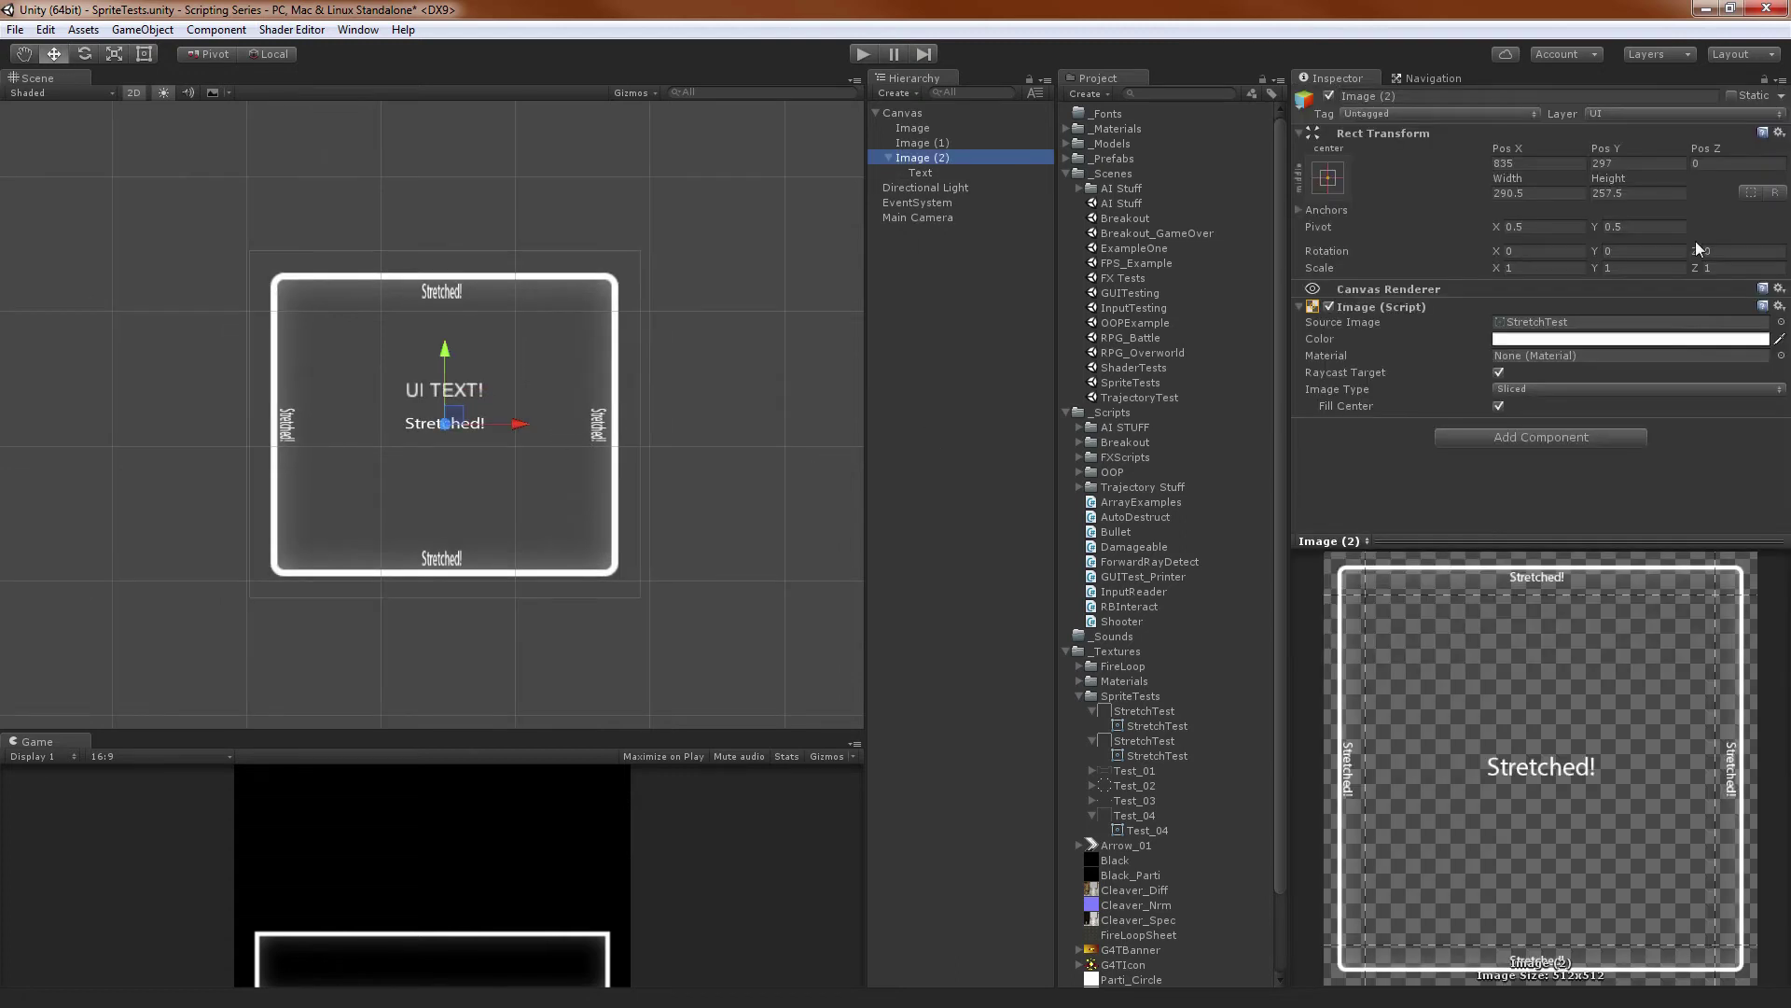
{"action": "left_click_drag", "start_coordinate": [1534, 184], "coordinate": [1339, 193]}
{"action": "mouse_move", "coordinate": [1613, 182]}
{"action": "left_mouse_down"}
{"action": "mouse_move", "coordinate": [1475, 183]}
{"action": "mouse_move", "coordinate": [1617, 184]}
{"action": "left_mouse_up"}
Delete the UI Text object under Image (2) and select Image (2) again
{"action": "left_click", "coordinate": [943, 171]}
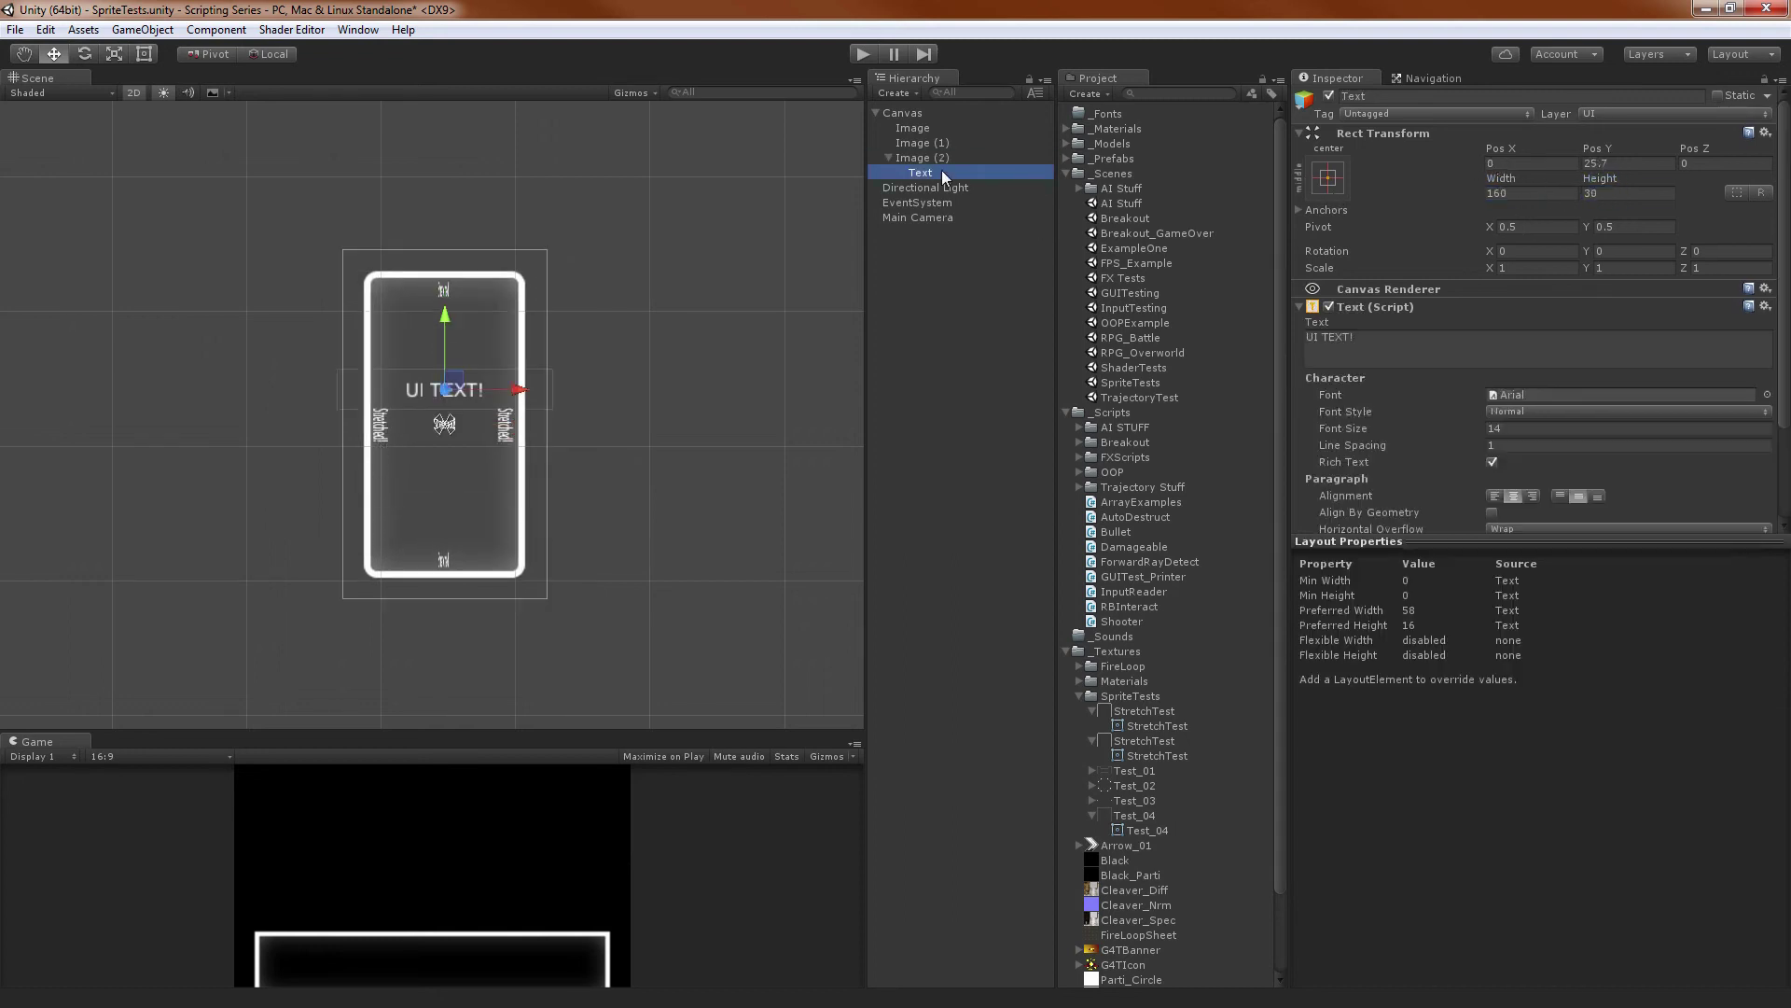
{"action": "key", "text": "Delete"}
{"action": "left_click", "coordinate": [930, 159]}
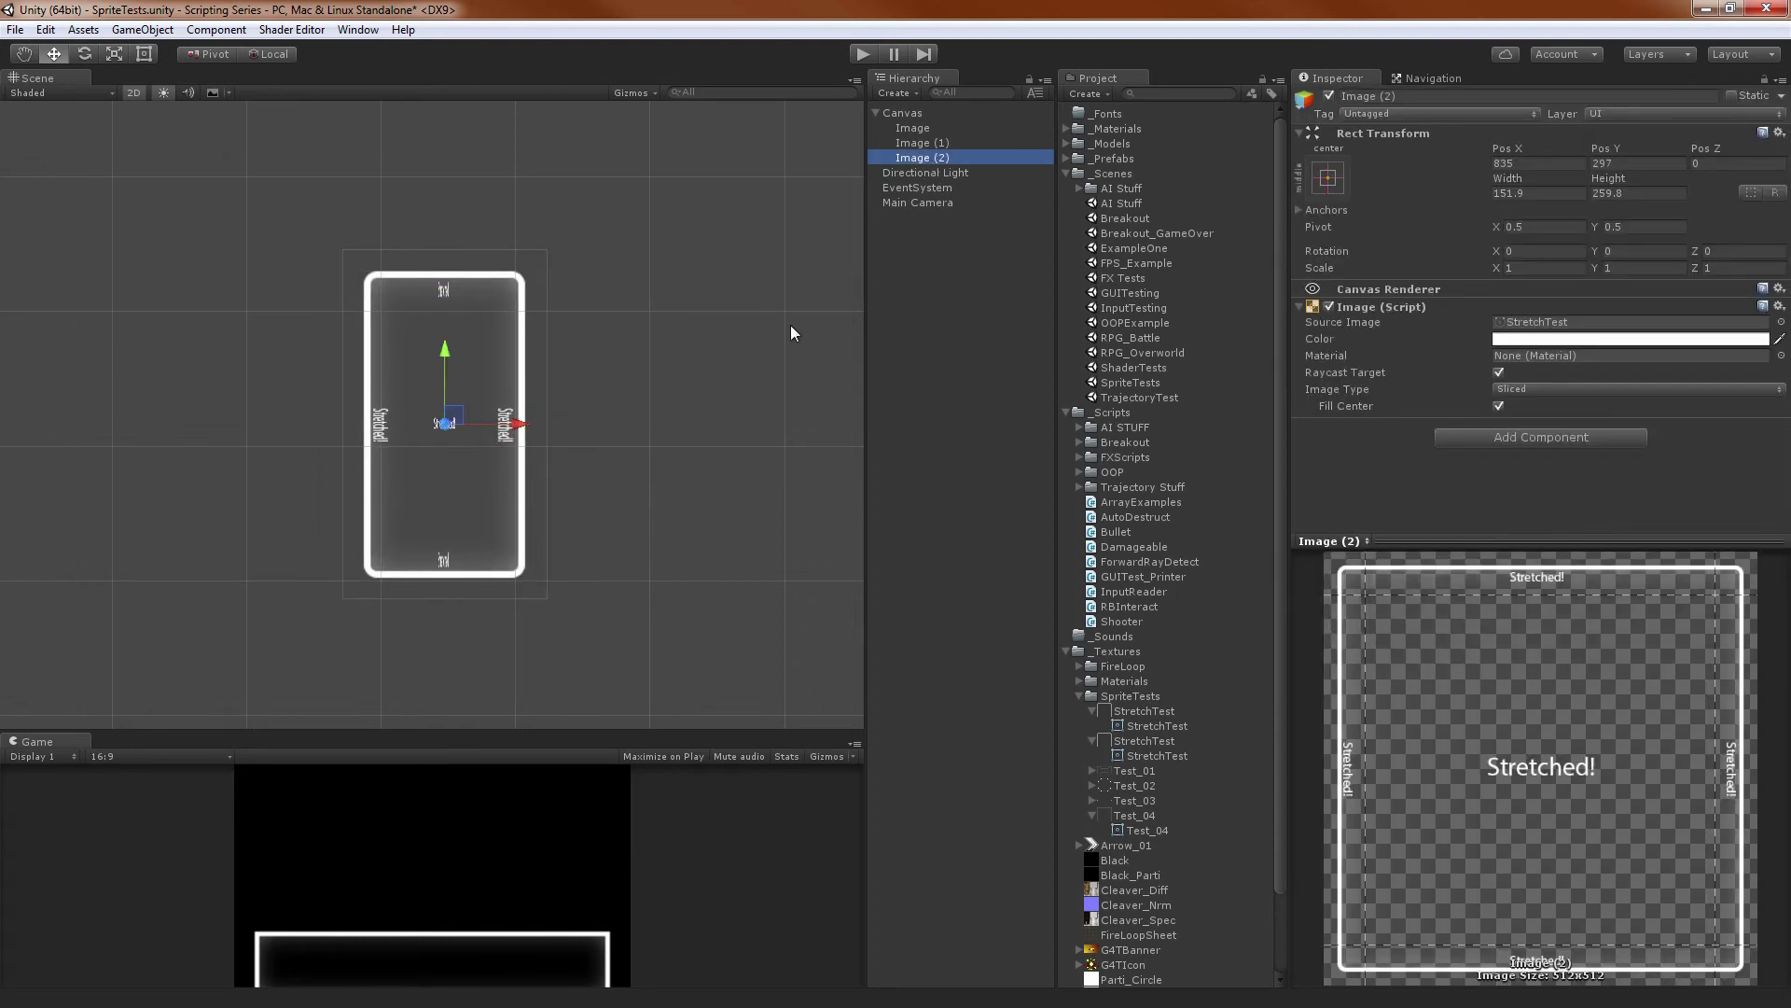
Enlarge Image (2) freely to a width of about 227.9 and a height of about 274.5
{"action": "scroll", "coordinate": [529, 352], "scroll_direction": "down", "scroll_amount": 6, "text": "alt"}
{"action": "scroll", "coordinate": [560, 410], "scroll_direction": "up", "scroll_amount": 6, "text": "alt"}
{"action": "scroll", "coordinate": [534, 431], "scroll_direction": "down", "scroll_amount": 1, "text": "alt"}
{"action": "middle_click_drag", "start_coordinate": [534, 431], "coordinate": [570, 403]}
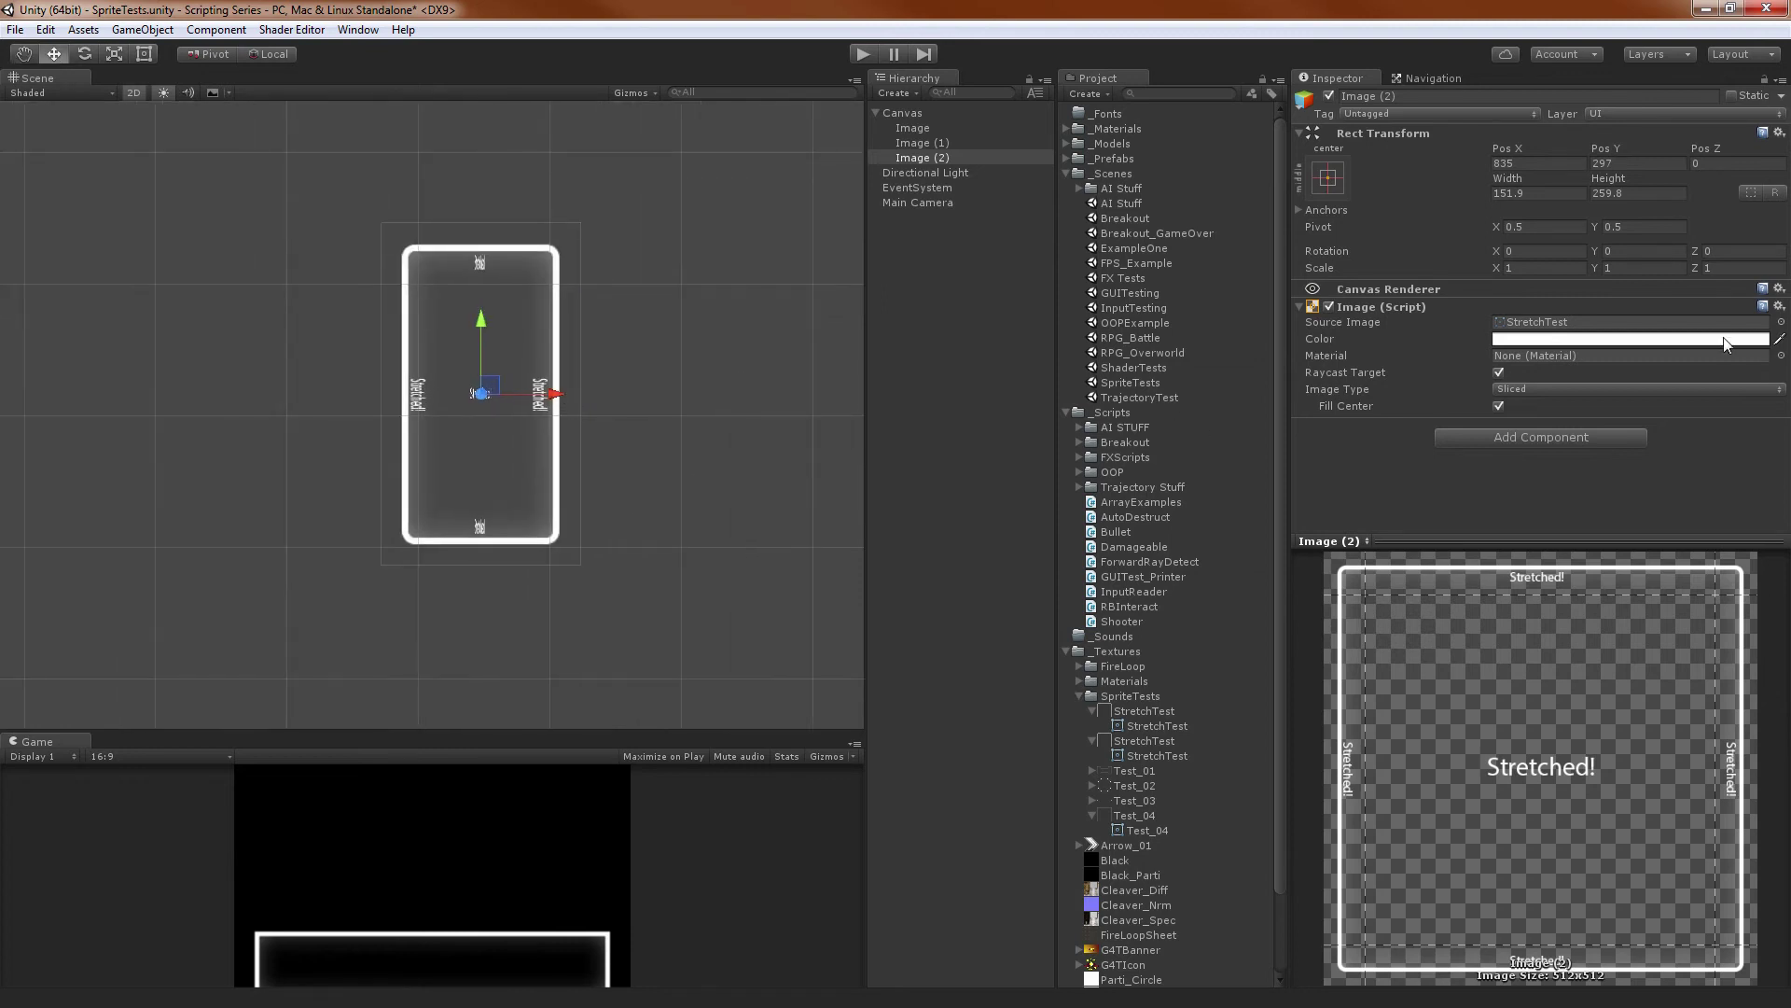
{"action": "left_click_drag", "start_coordinate": [1506, 182], "coordinate": [1704, 200]}
{"action": "left_click_drag", "start_coordinate": [114, 207], "coordinate": [1693, 221]}
Set the width and height of Image (2) to 300 each
{"action": "left_click", "coordinate": [1504, 194]}
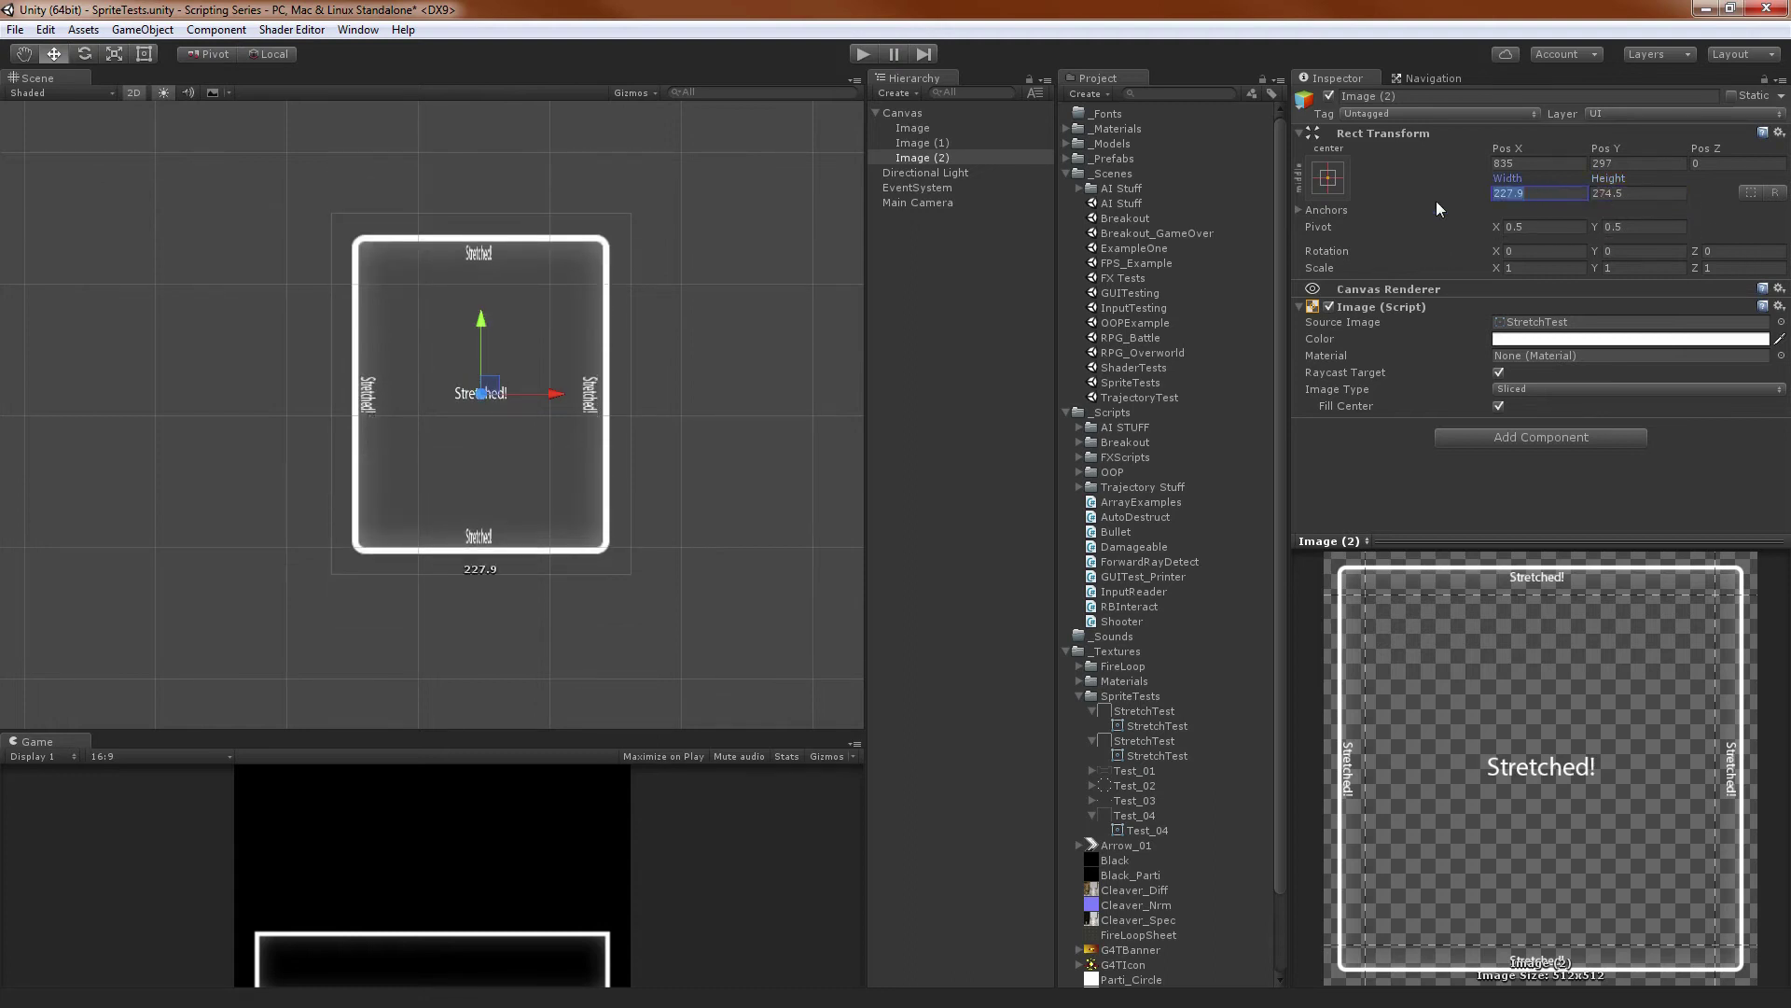
{"action": "type", "text": "300"}
{"action": "key", "text": "Tab"}
{"action": "type", "text": "300"}
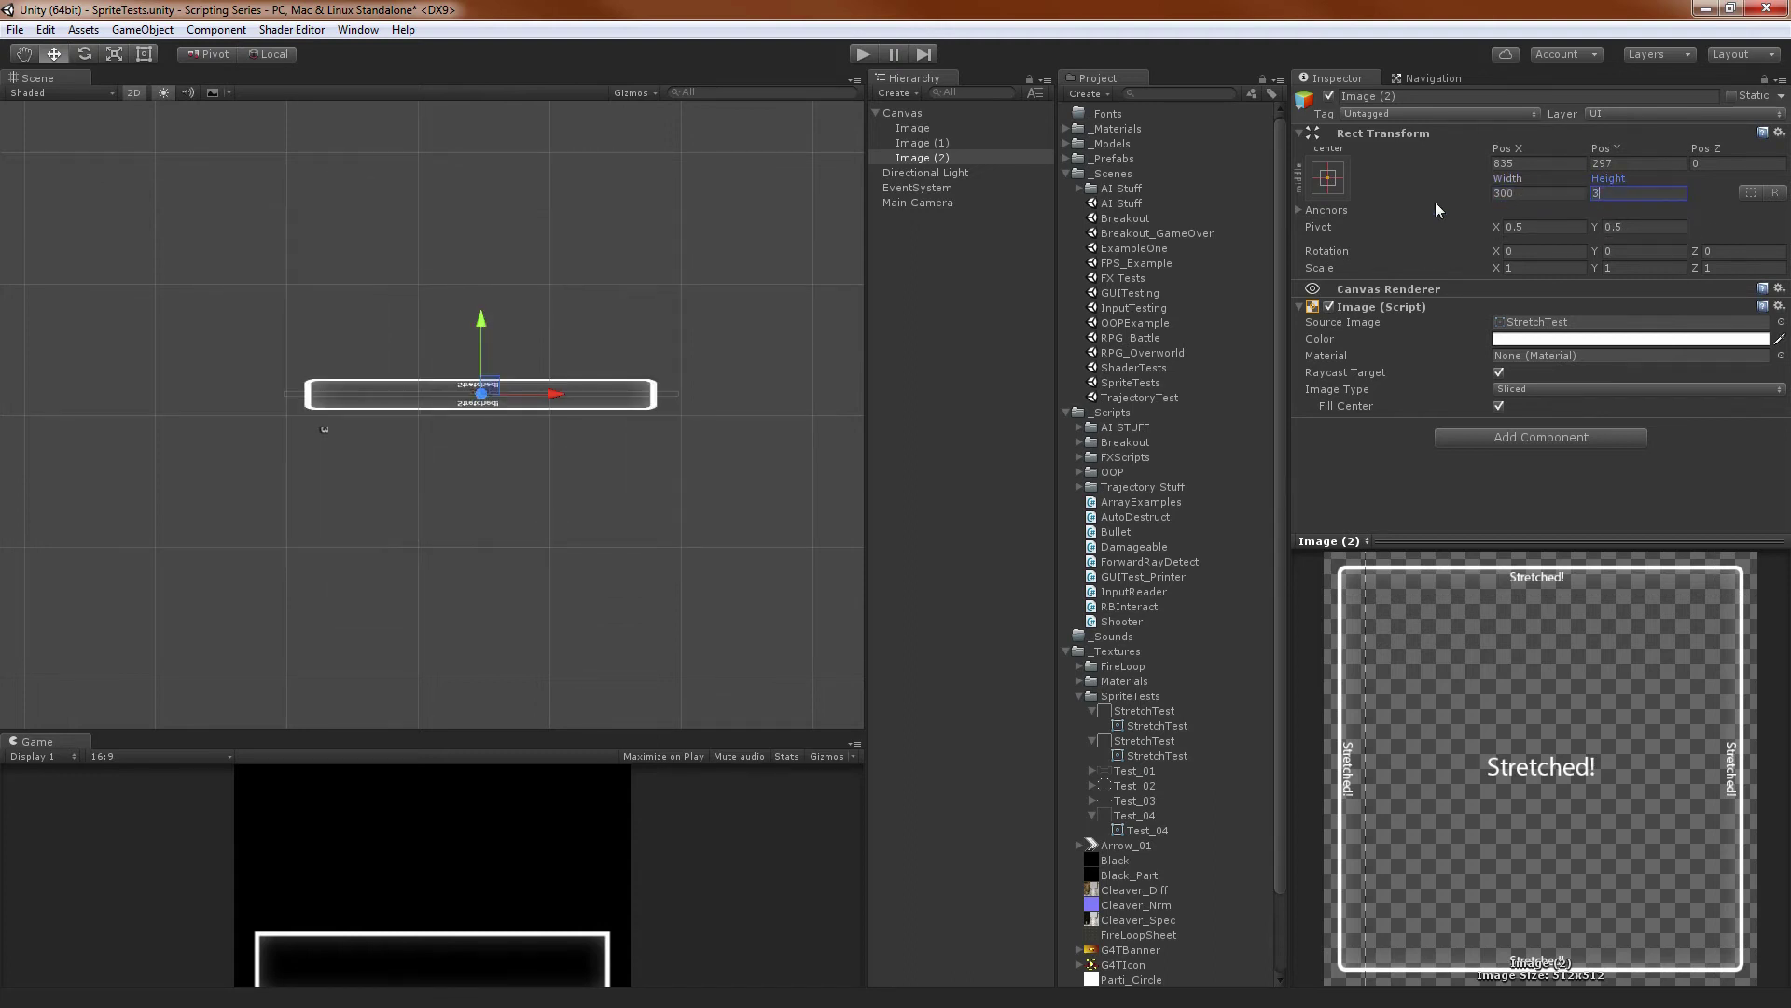
{"action": "scroll", "coordinate": [140, 427], "scroll_direction": "up", "scroll_amount": 2}
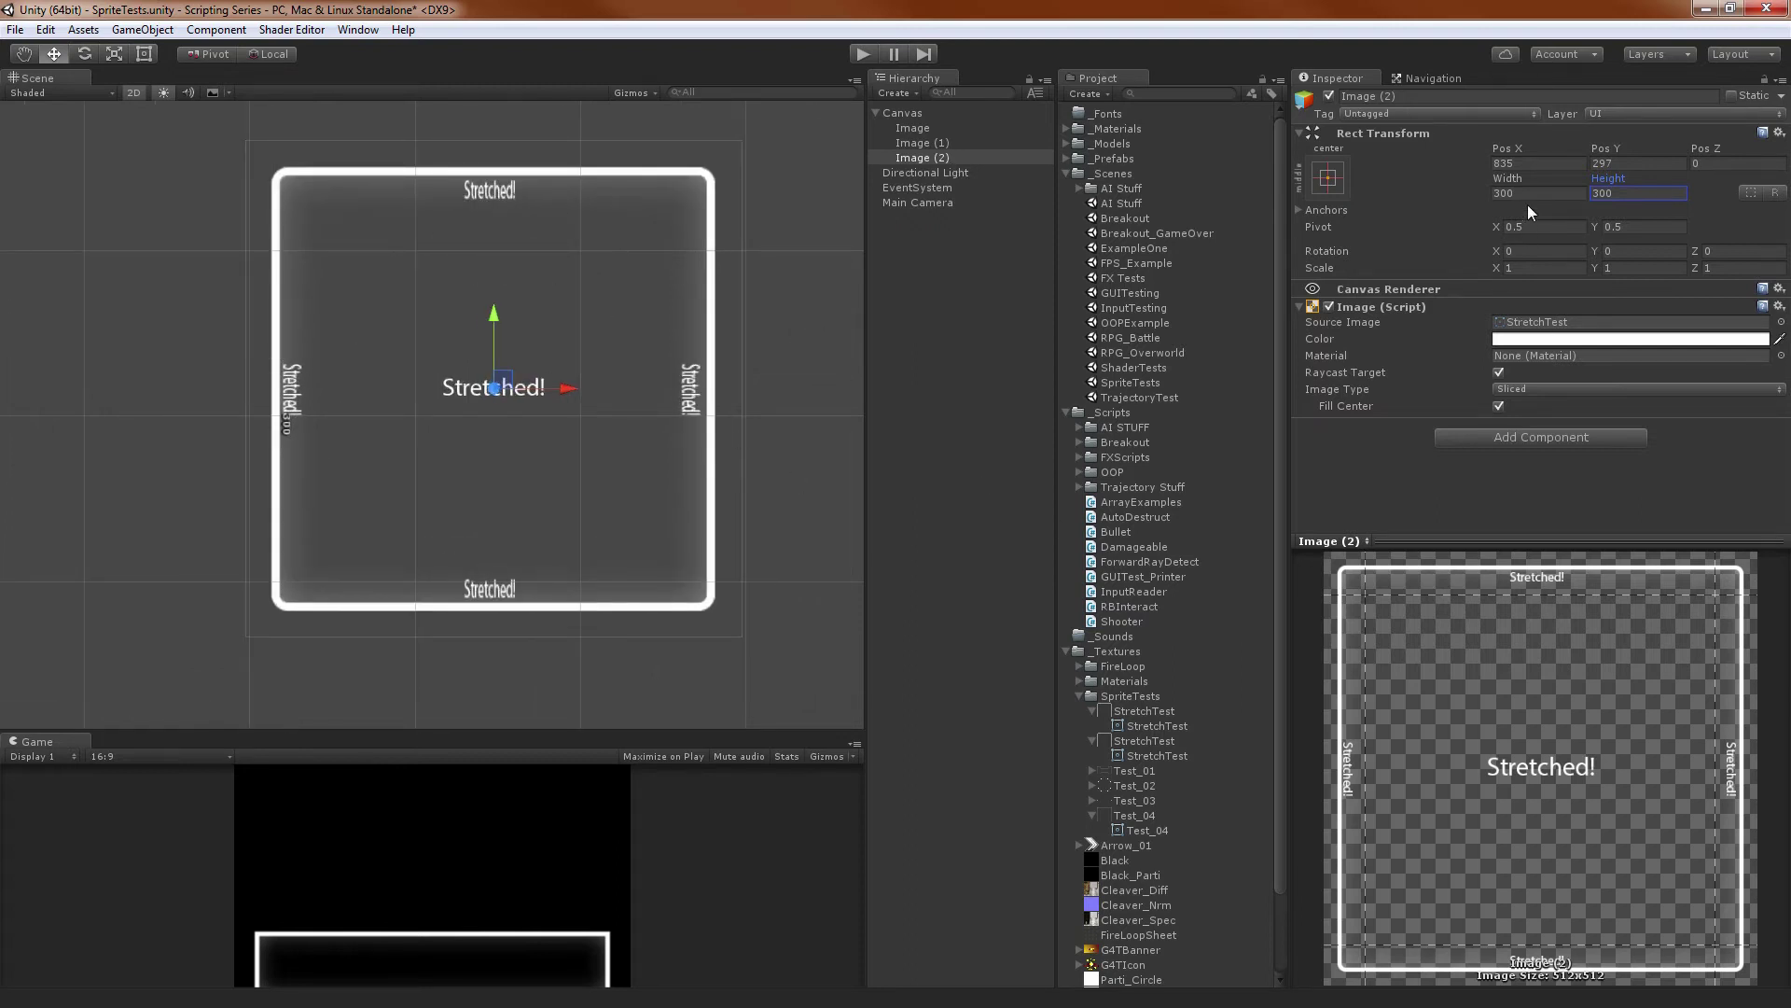
Set the width and height of Image (2) to 512 each
{"action": "left_click_drag", "start_coordinate": [1524, 194], "coordinate": [1357, 165]}
{"action": "type", "text": "512"}
{"action": "key", "text": "Tab"}
{"action": "type", "text": "512"}
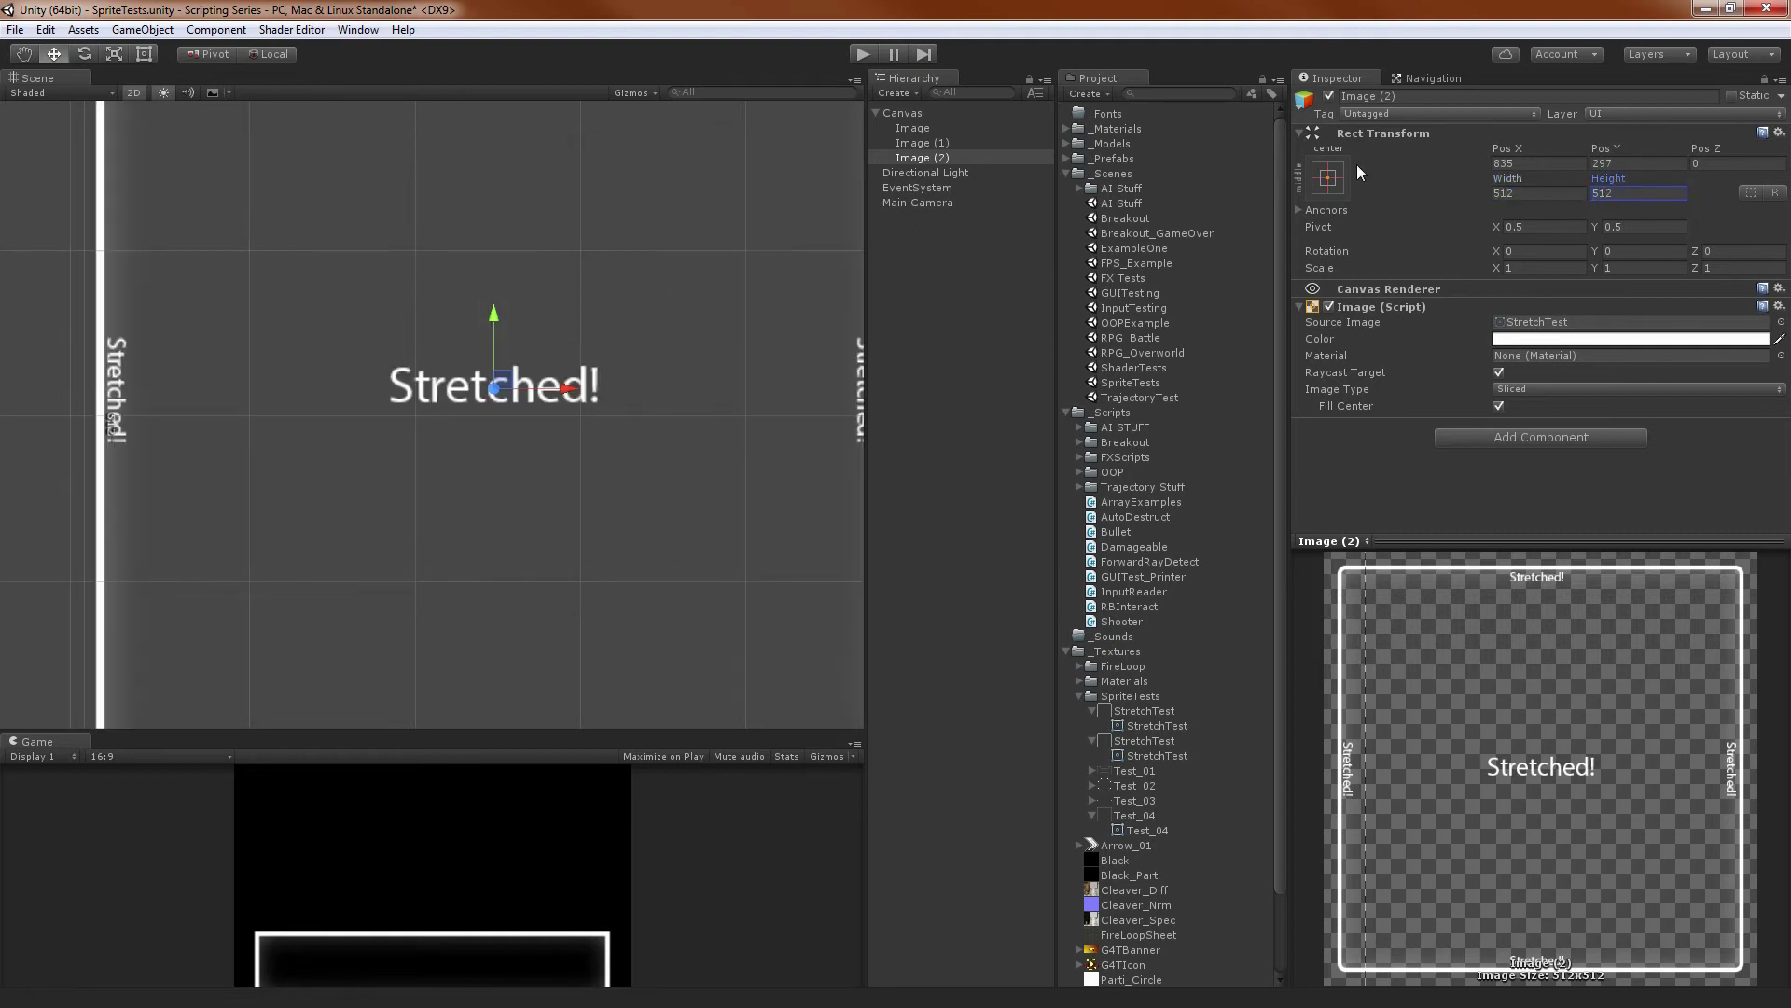
{"action": "scroll", "coordinate": [550, 557], "scroll_direction": "down", "scroll_amount": 20}
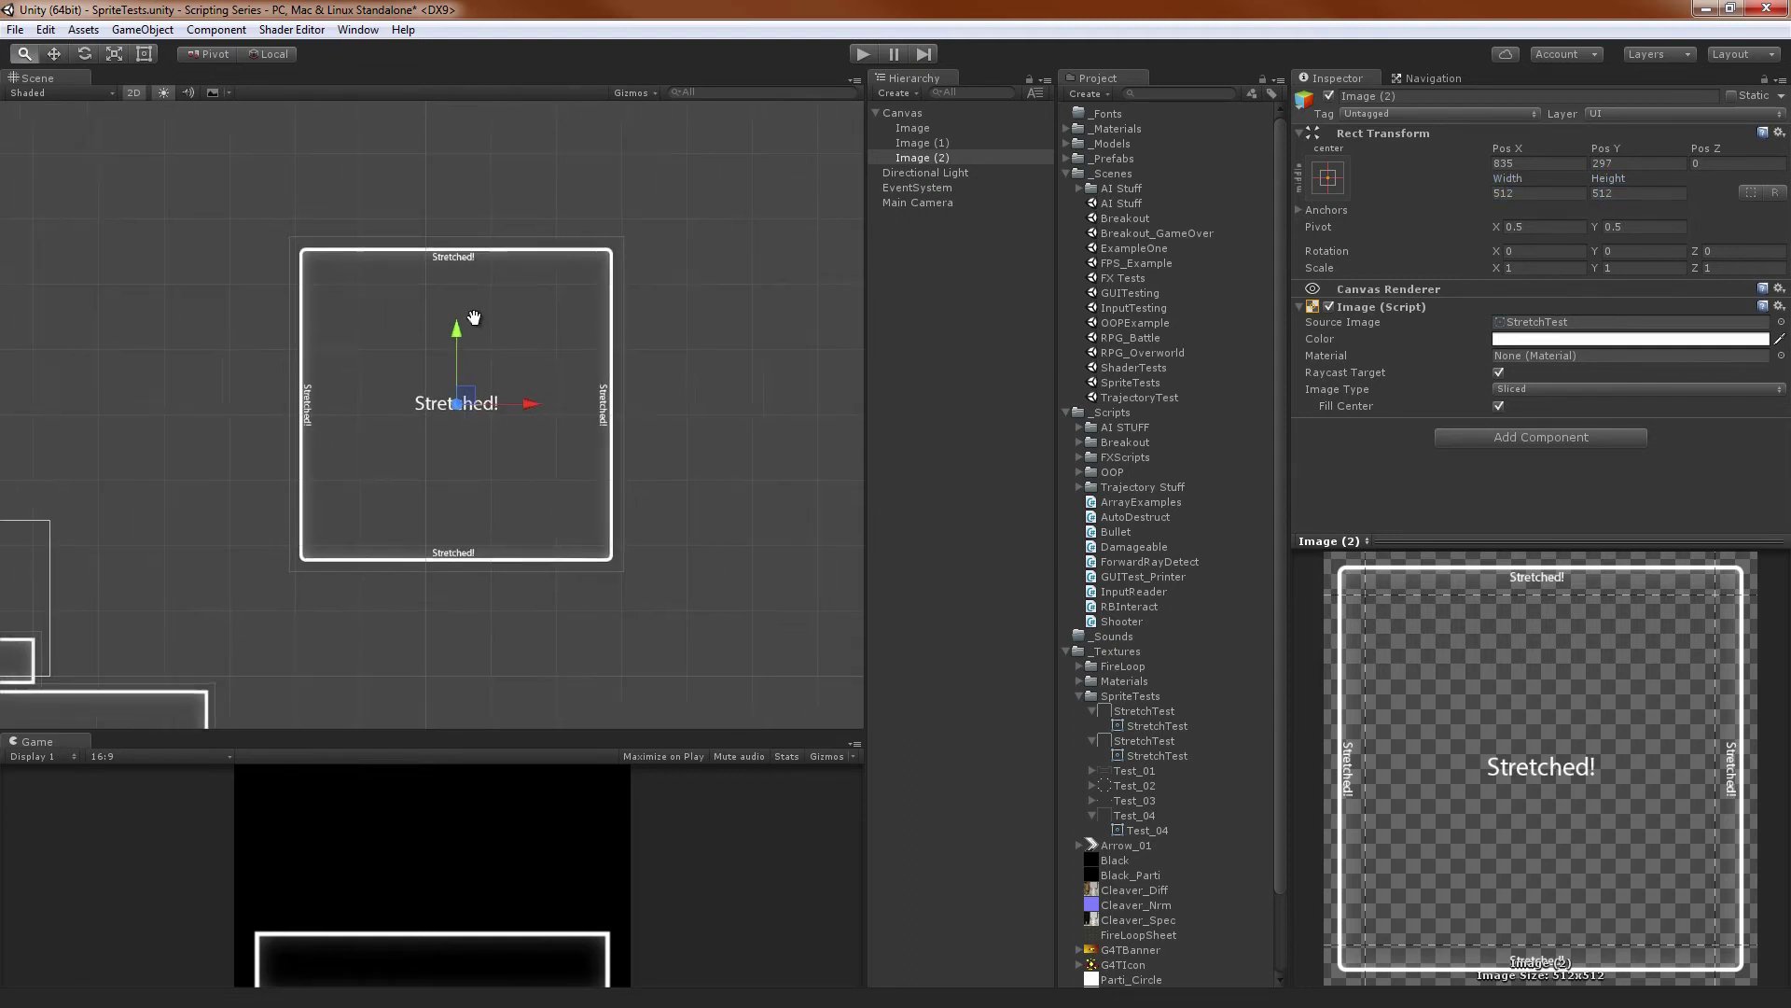
{"action": "middle_click_drag", "start_coordinate": [472, 320], "coordinate": [528, 151]}
Set Pixels Per Unit of the first StretchTest texture in SpriteTests to 1024 and apply the import settings
{"action": "left_click", "coordinate": [1153, 711]}
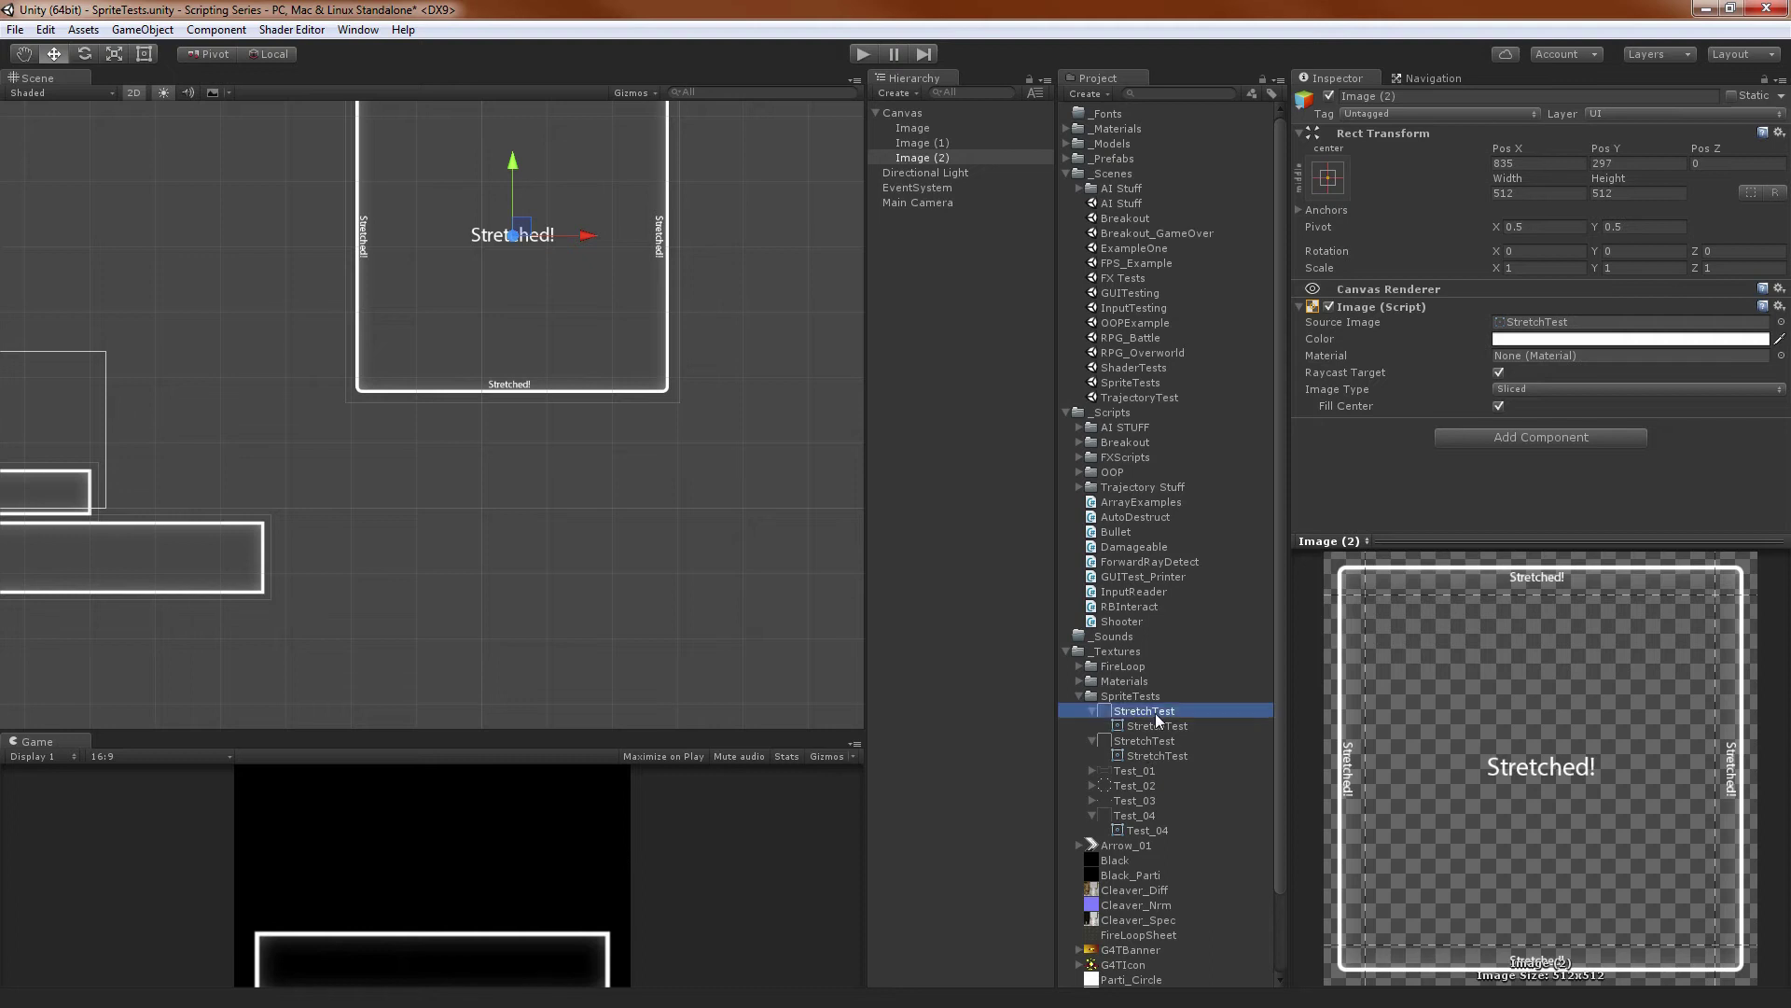
{"action": "left_click", "coordinate": [1566, 188]}
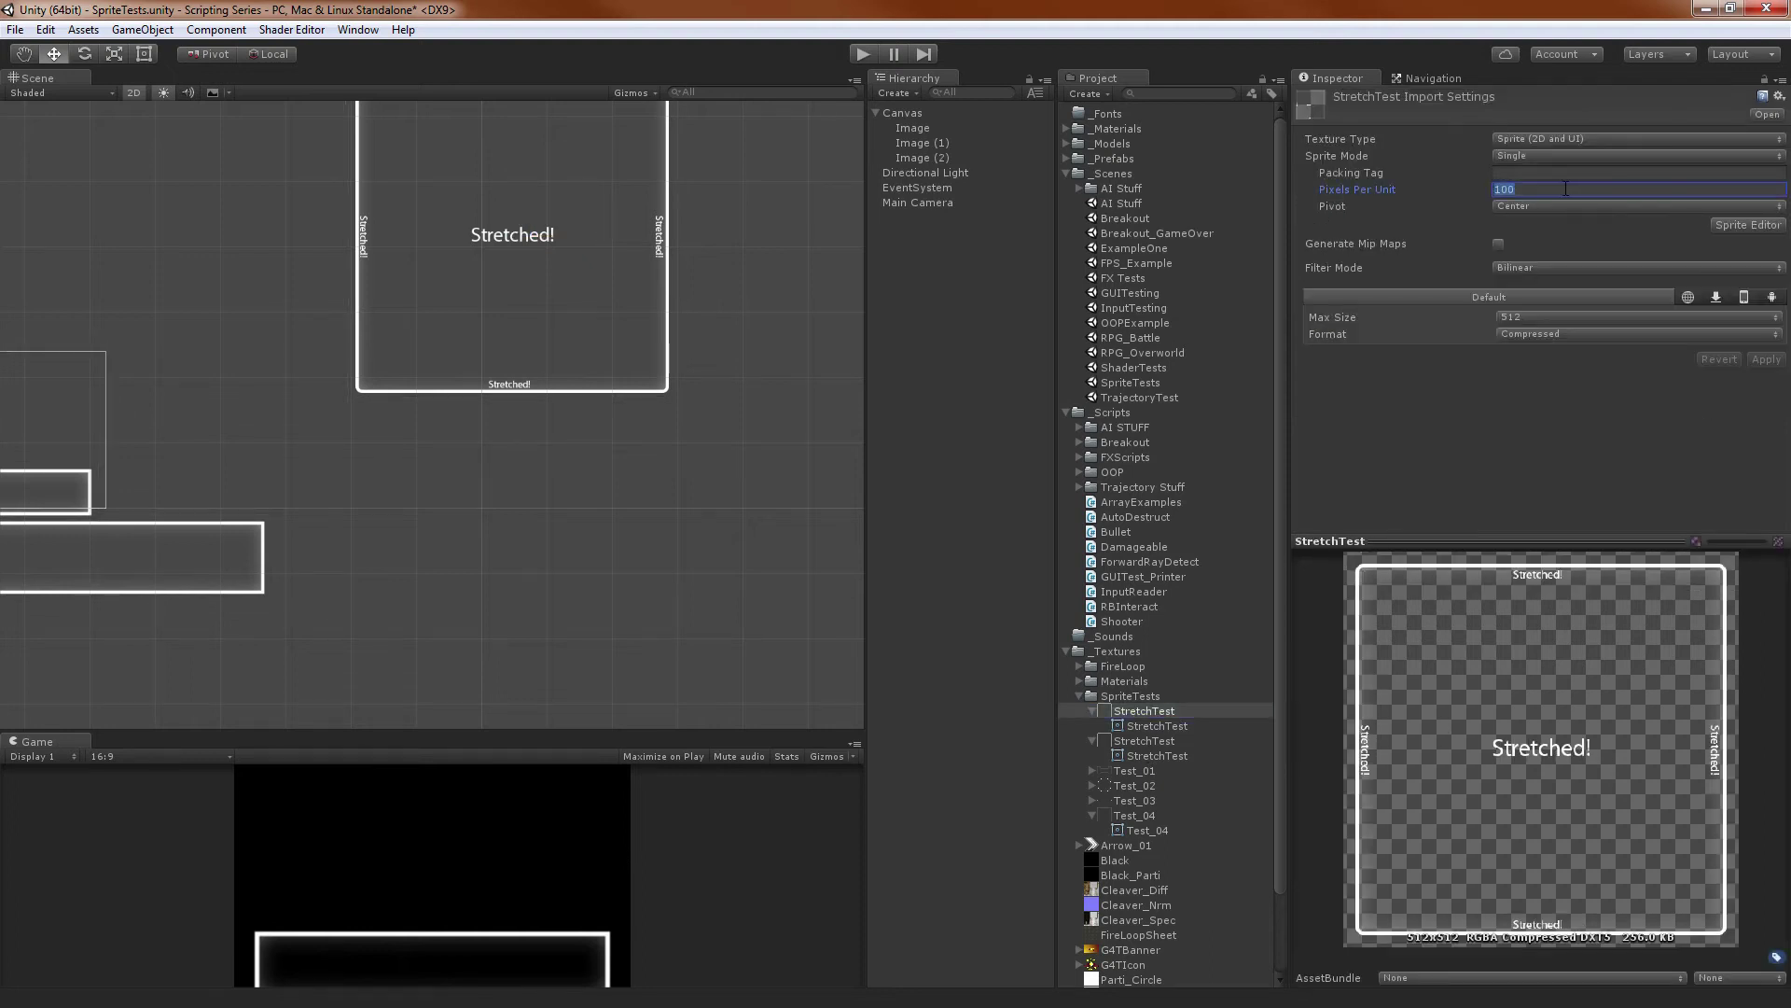
{"action": "middle_click_drag", "start_coordinate": [528, 268], "coordinate": [560, 416]}
{"action": "scroll", "coordinate": [560, 350], "scroll_direction": "down", "scroll_amount": 2}
{"action": "scroll", "coordinate": [611, 466], "scroll_direction": "up", "scroll_amount": 5}
{"action": "middle_click_drag", "start_coordinate": [618, 472], "coordinate": [615, 444]}
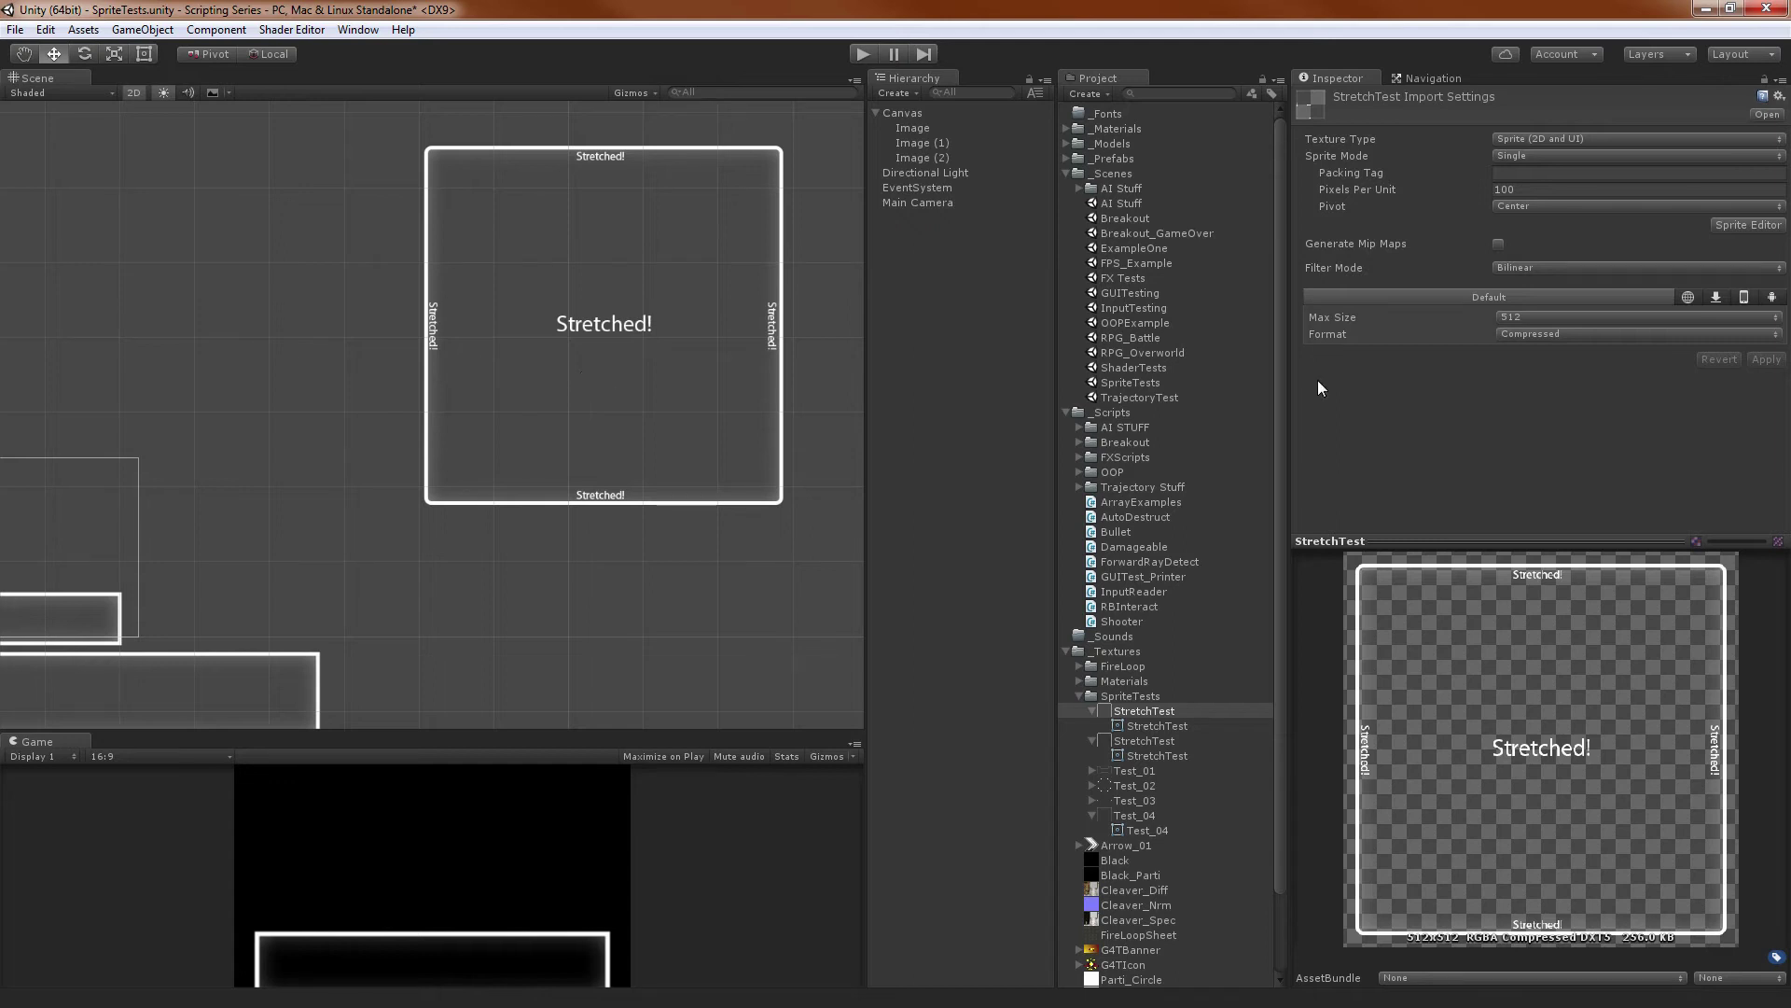
{"action": "left_click", "coordinate": [1506, 186]}
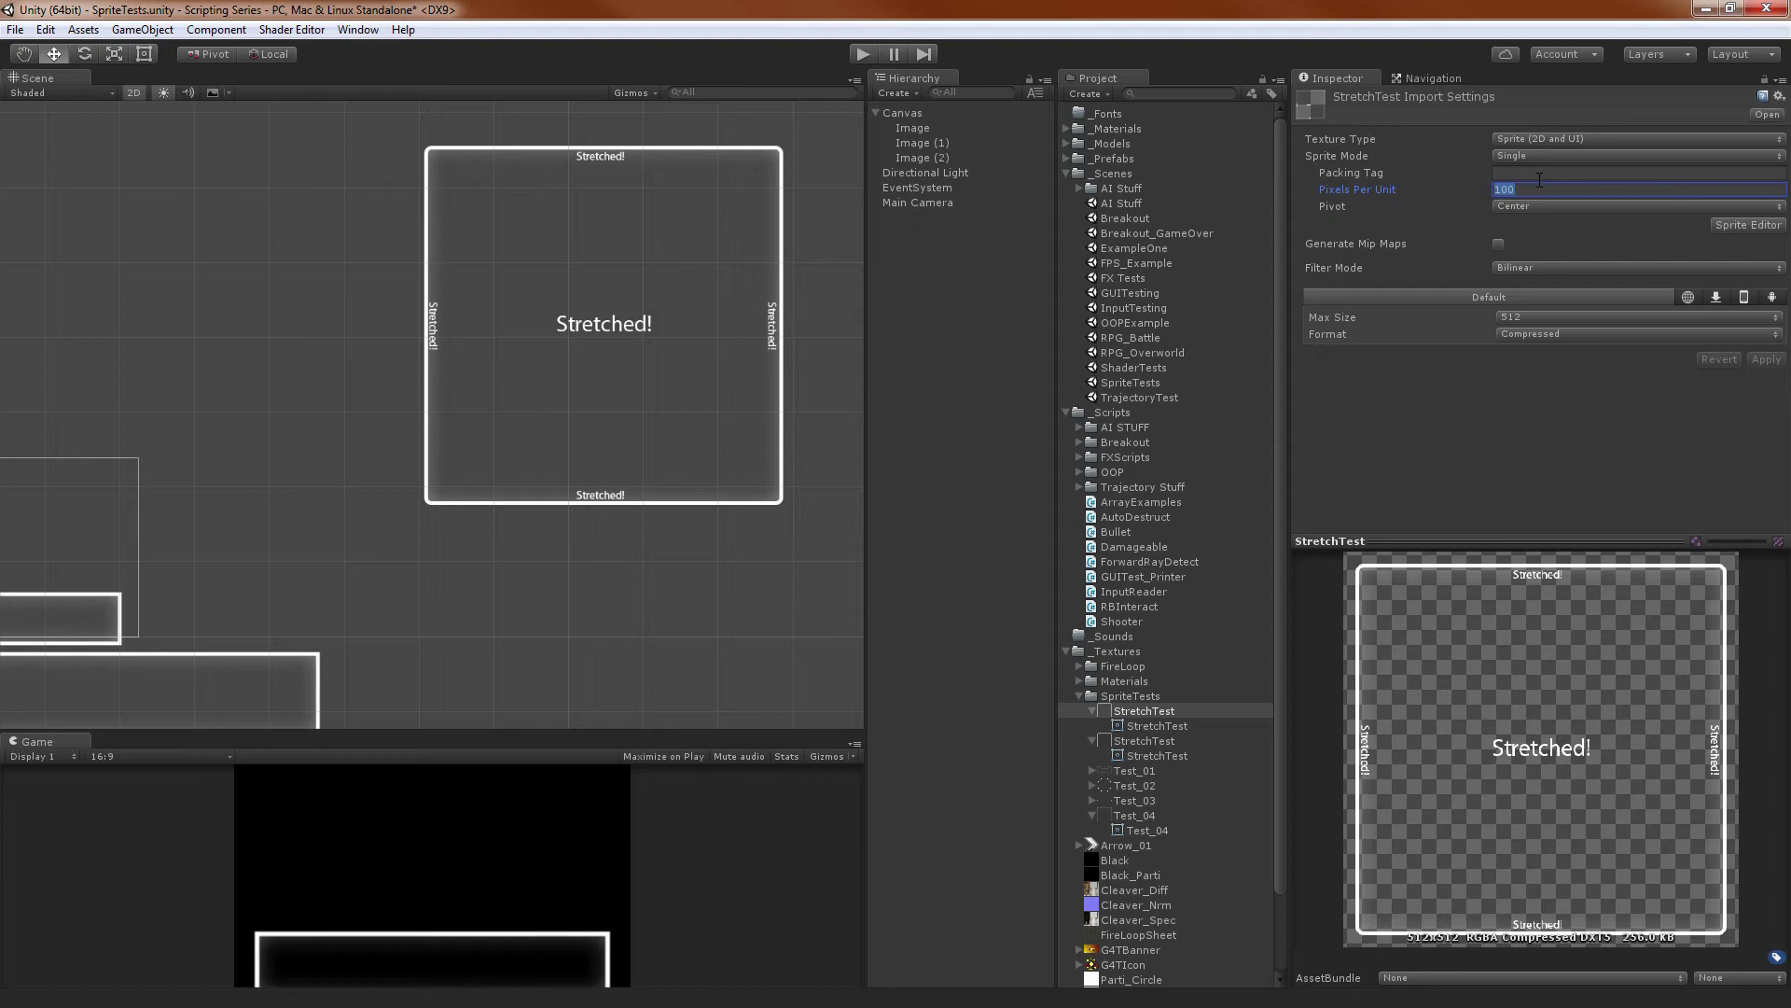
{"action": "type", "text": "1024"}
{"action": "left_click", "coordinate": [1766, 359]}
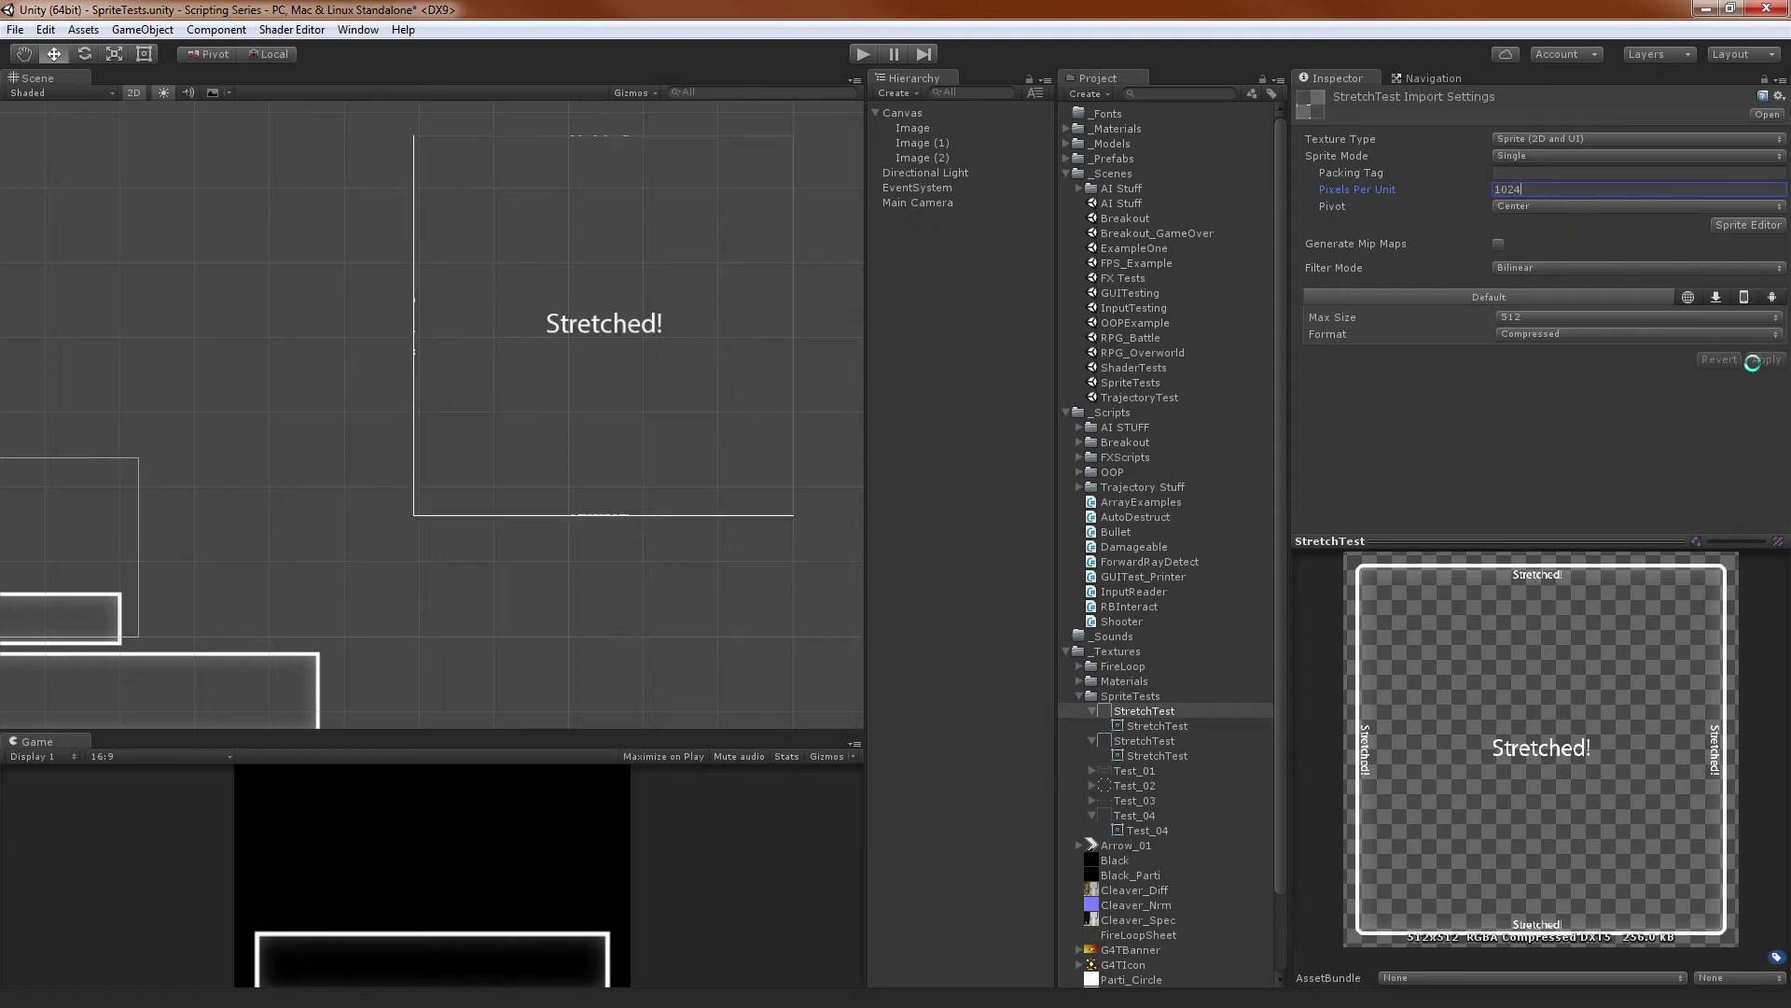
{"action": "scroll", "coordinate": [679, 350], "scroll_direction": "up", "scroll_amount": 2}
{"action": "middle_click_drag", "start_coordinate": [678, 350], "coordinate": [567, 432], "text": "alt"}
{"action": "right_click_drag", "start_coordinate": [566, 432], "coordinate": [681, 404], "text": "alt"}
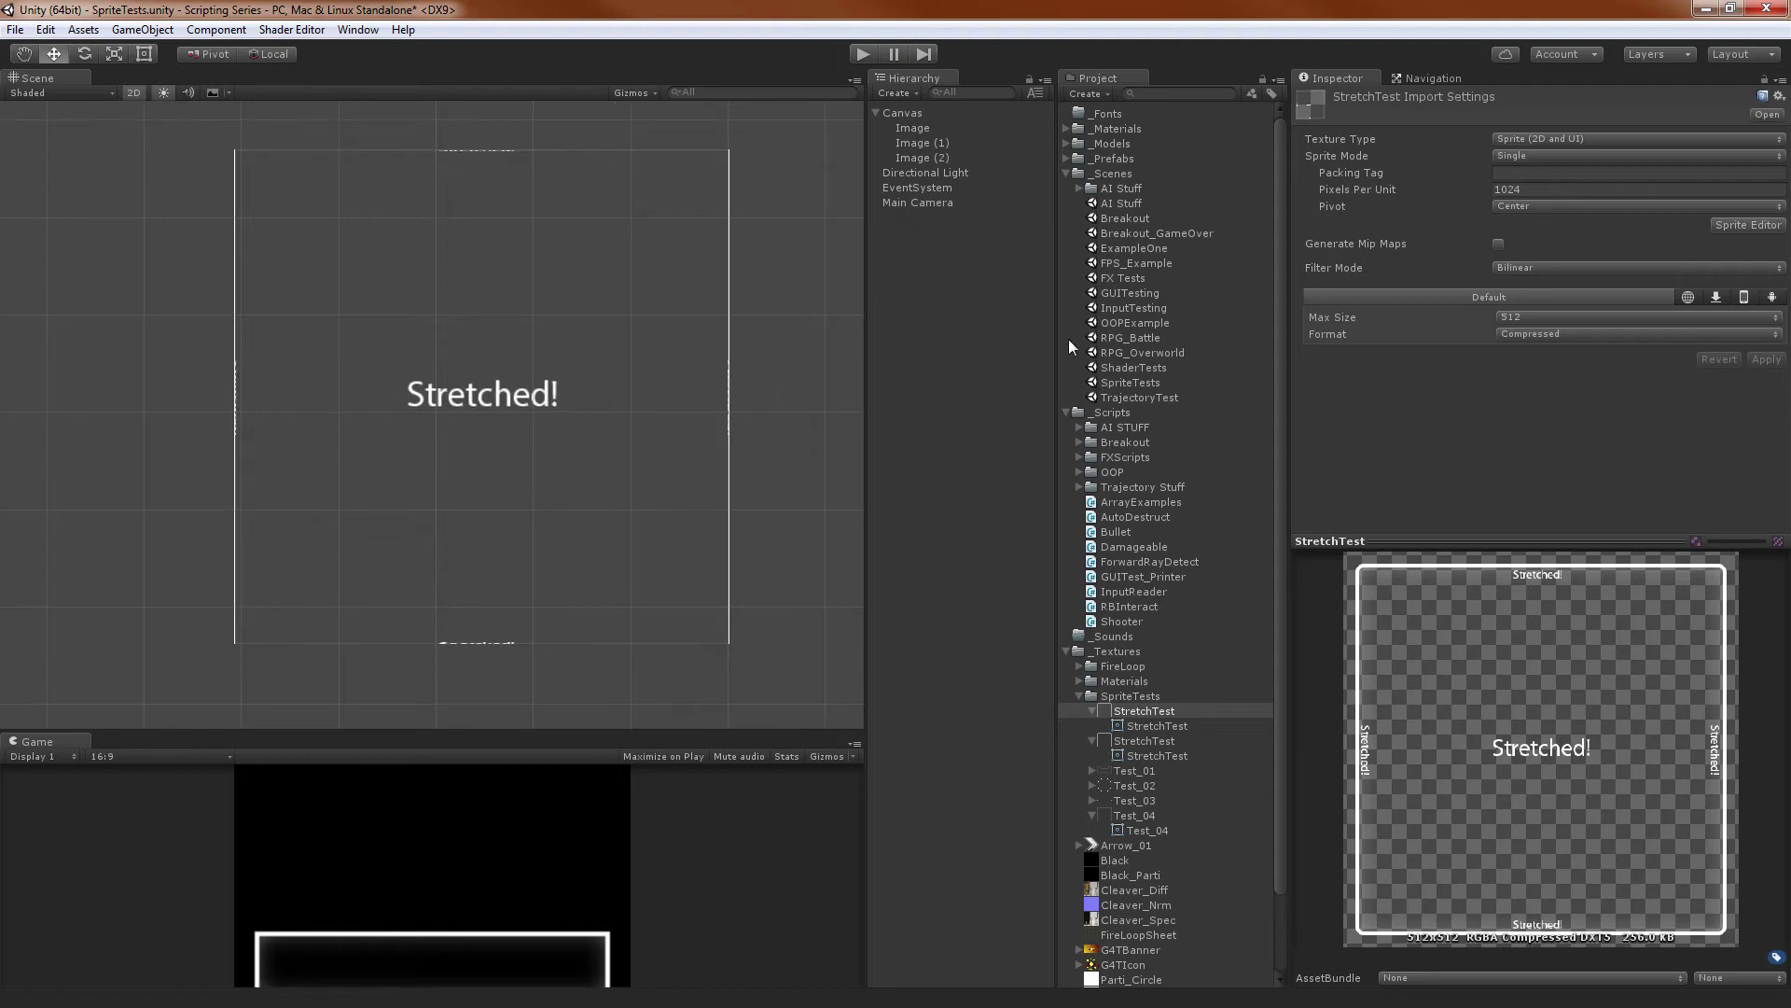
Reassign the StretchTest sprite as the source image of Image (2) and set its width and height to 100 each
{"action": "left_click", "coordinate": [957, 156]}
{"action": "left_click_drag", "start_coordinate": [1138, 728], "coordinate": [1623, 328]}
{"action": "left_click", "coordinate": [928, 157]}
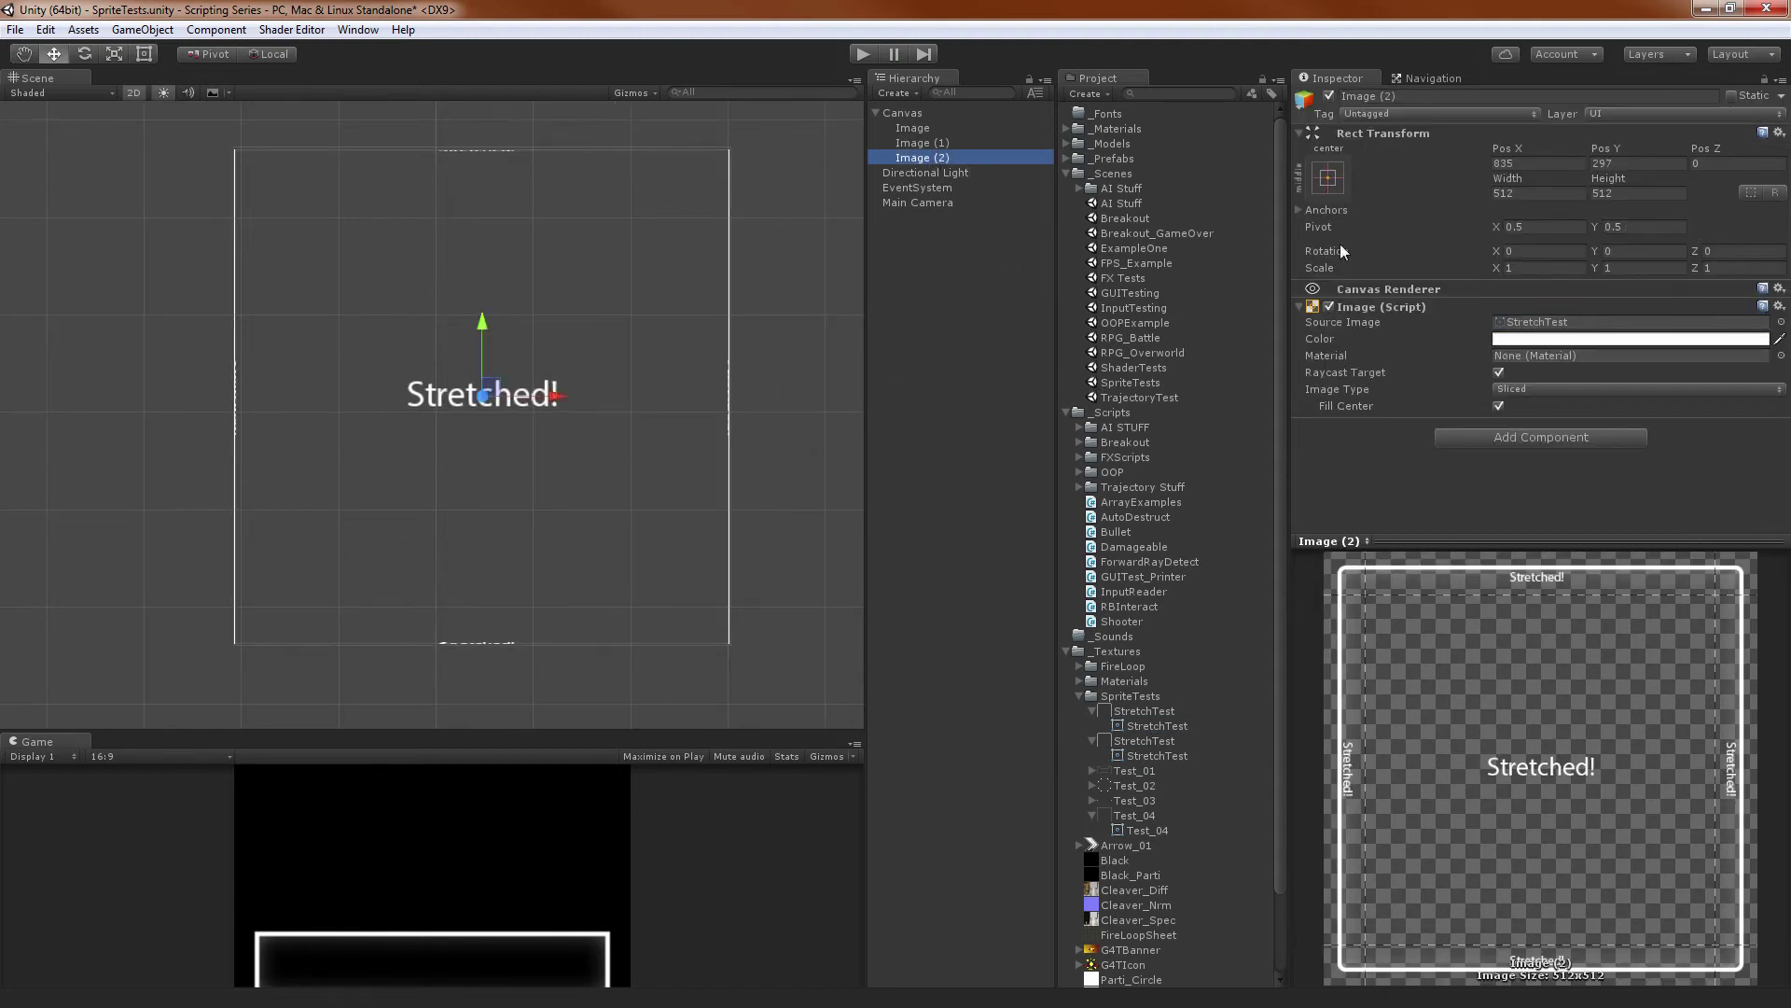
{"action": "left_click", "coordinate": [1531, 196]}
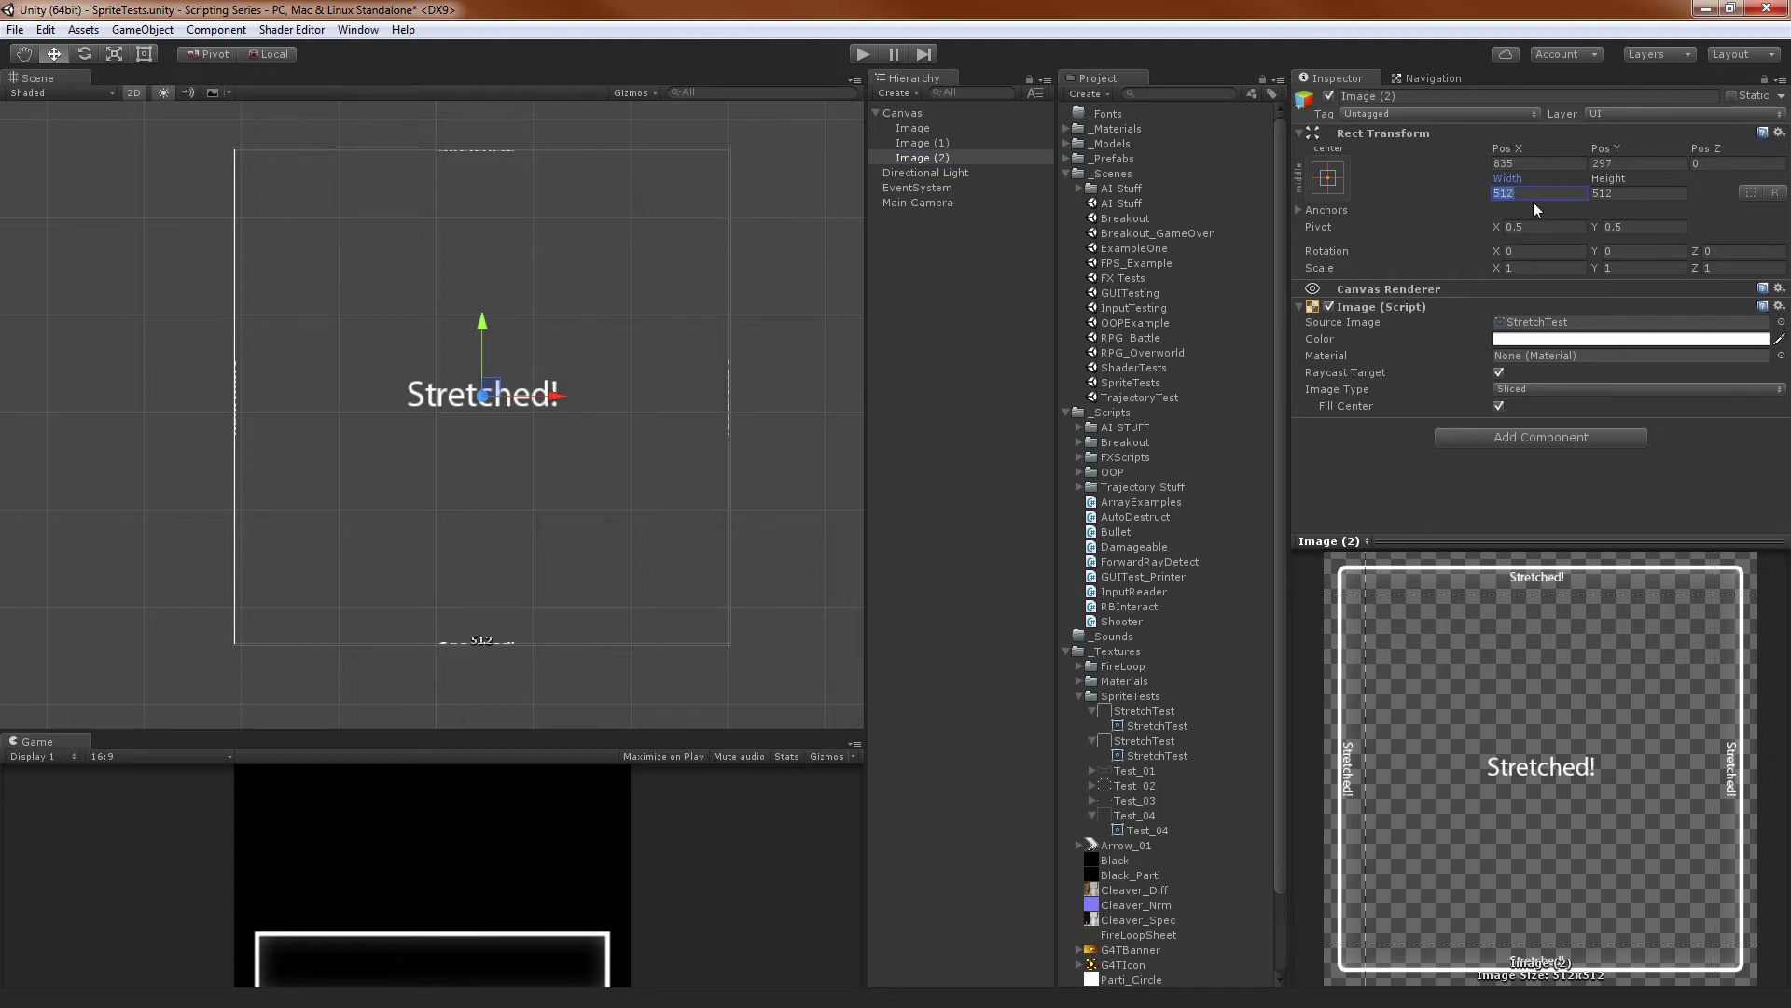
{"action": "type", "text": "100"}
{"action": "key", "text": "Tab"}
{"action": "type", "text": "1000"}
{"action": "key", "text": "BackSpace"}
{"action": "key", "text": "BackSpace"}
{"action": "key", "text": "BackSpace"}
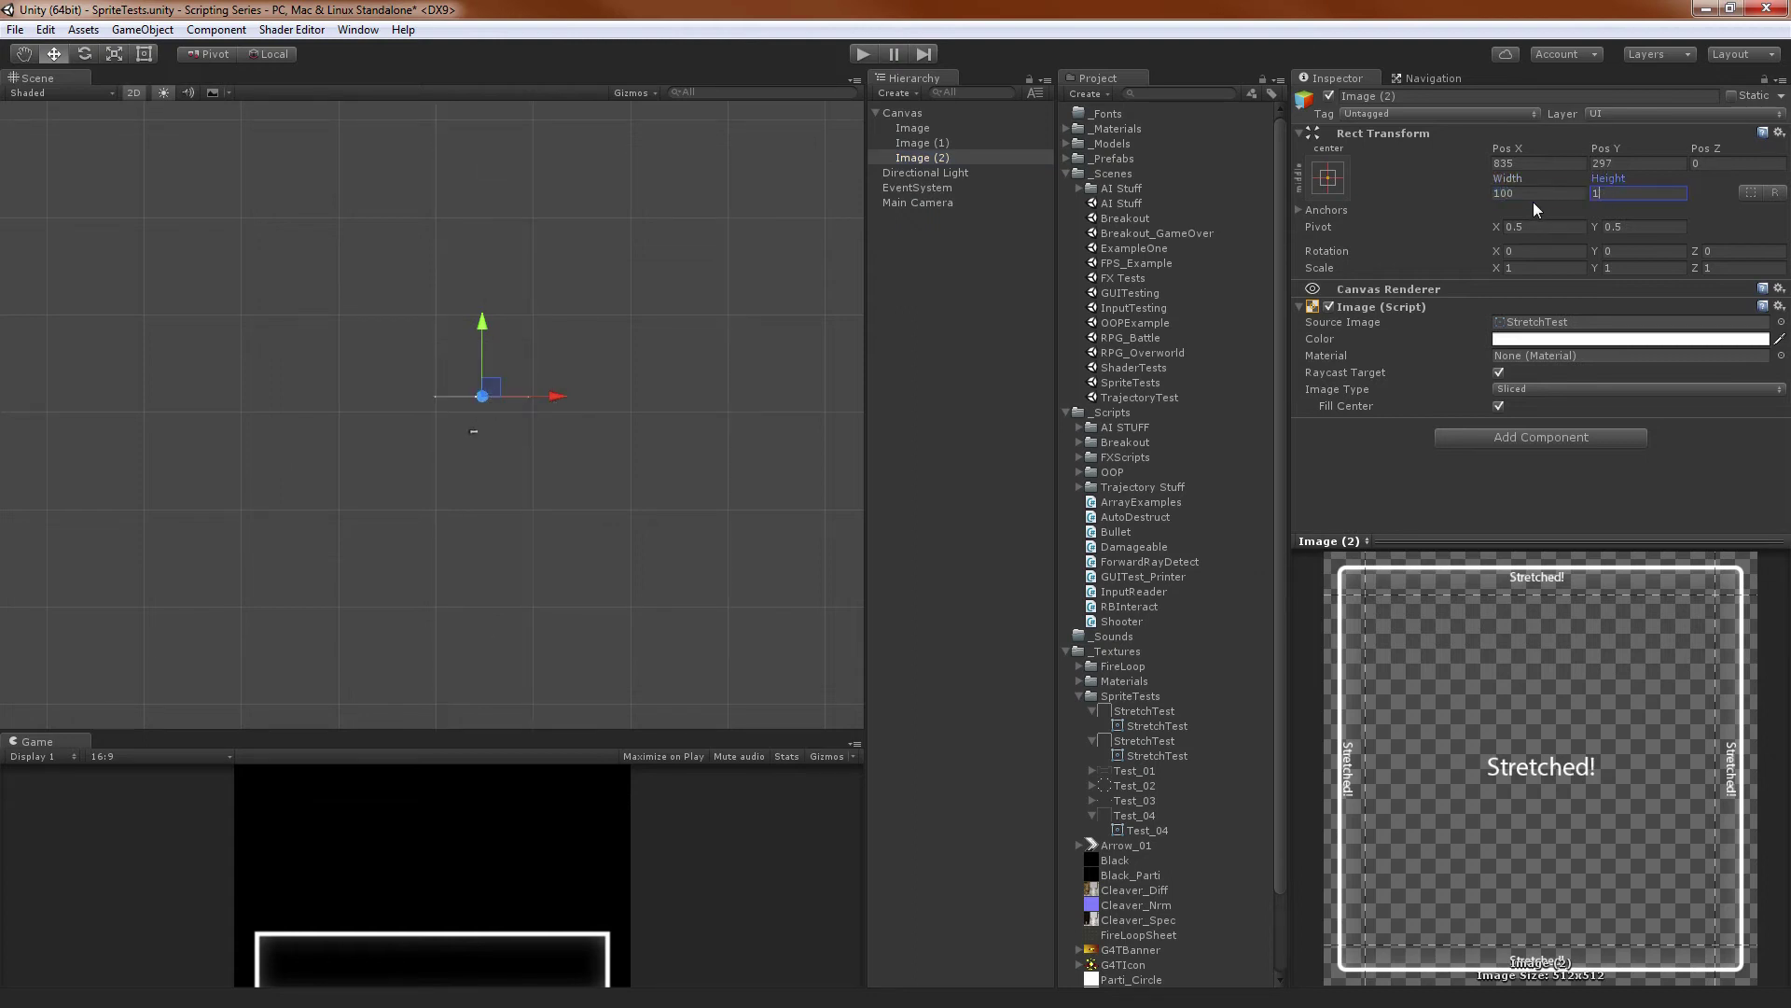
{"action": "type", "text": "00"}
{"action": "scroll", "coordinate": [537, 524], "scroll_direction": "up", "scroll_amount": 8}
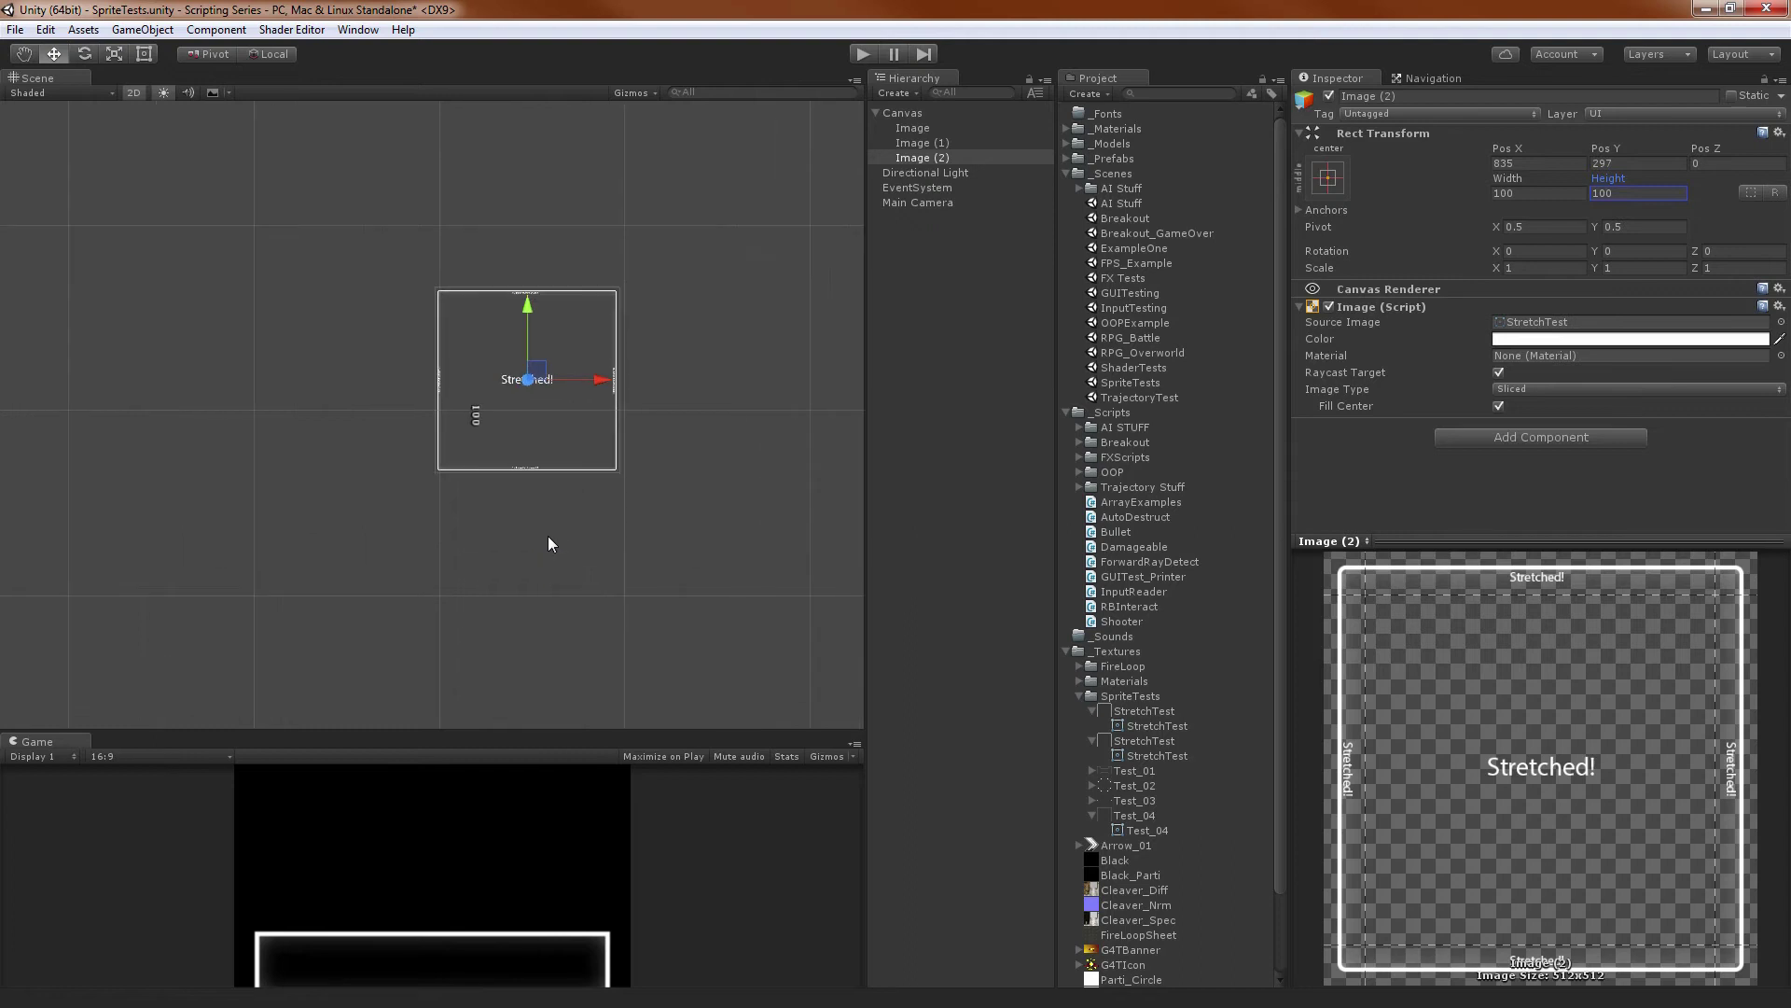
{"action": "scroll", "coordinate": [491, 441], "scroll_direction": "up", "scroll_amount": 2}
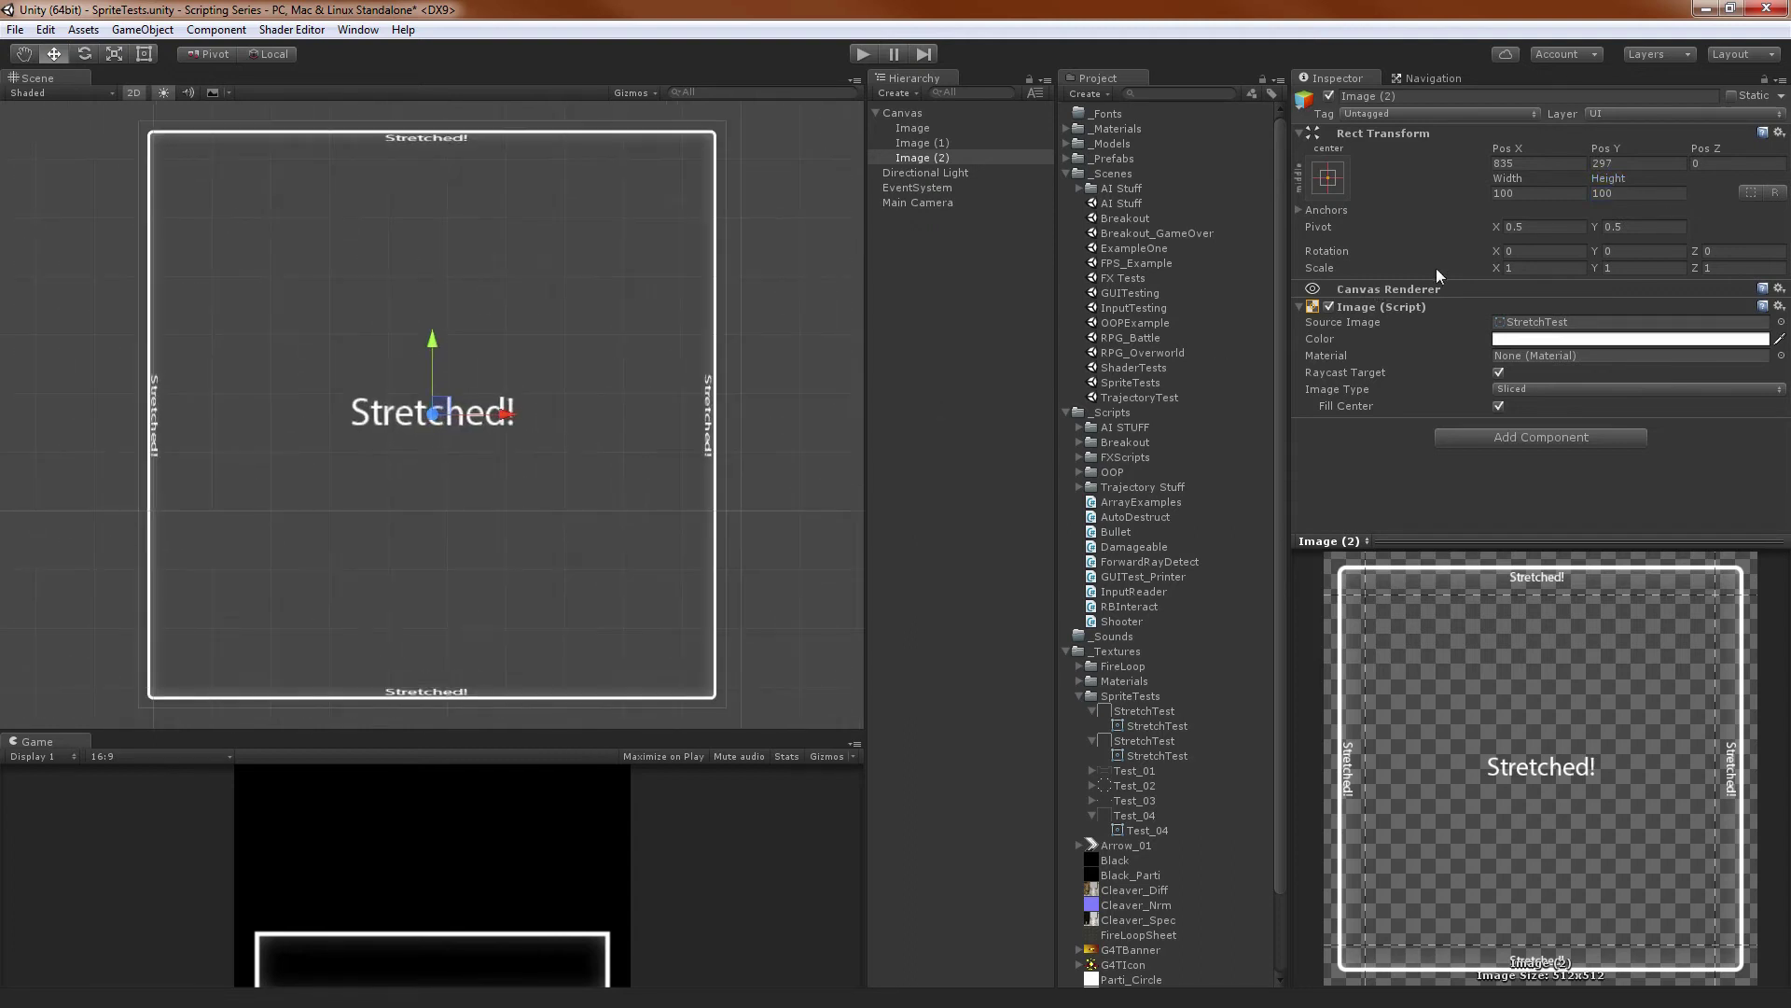
Shrink Image (2) to a width and height of 1 each and frame it in the Scene view
{"action": "left_click", "coordinate": [1544, 193]}
{"action": "type", "text": "1"}
{"action": "key", "text": "Tab"}
{"action": "type", "text": "1"}
{"action": "middle_click", "coordinate": [823, 340]}
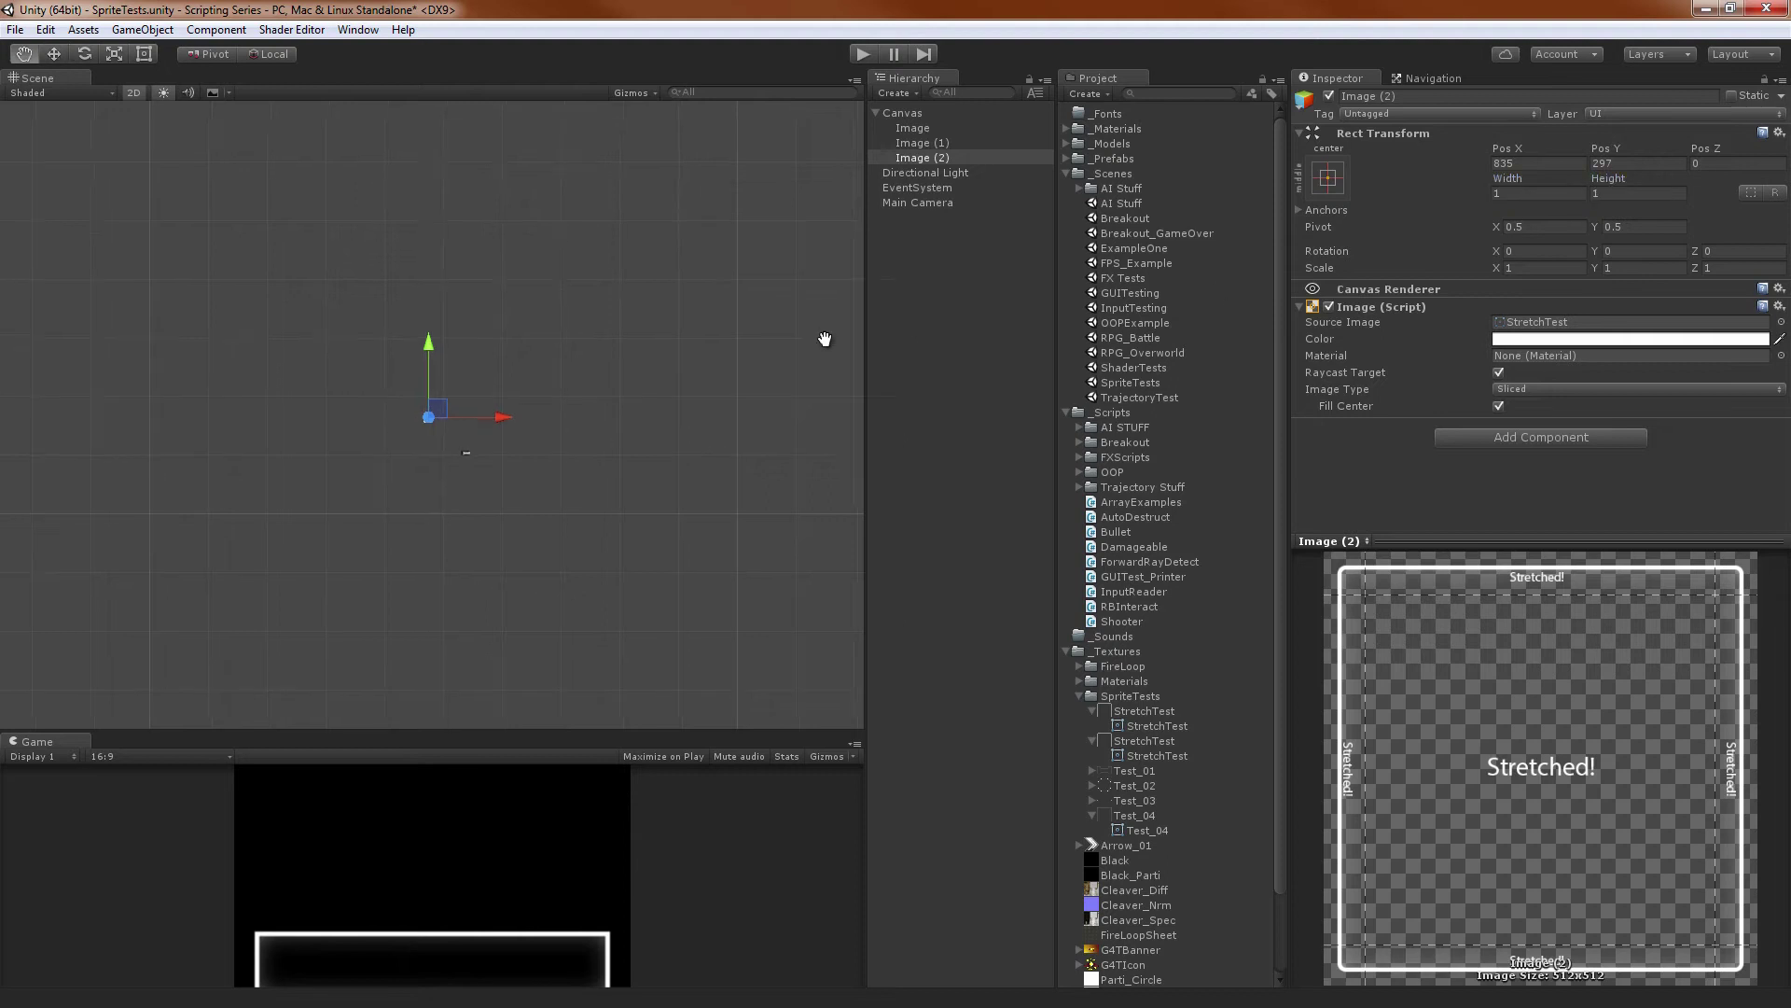
{"action": "key", "text": "f"}
{"action": "scroll", "coordinate": [338, 403], "scroll_direction": "down", "scroll_amount": 4}
Set the width and height of Image (2) to 10 each and frame it in the Scene view
{"action": "left_click", "coordinate": [1525, 192]}
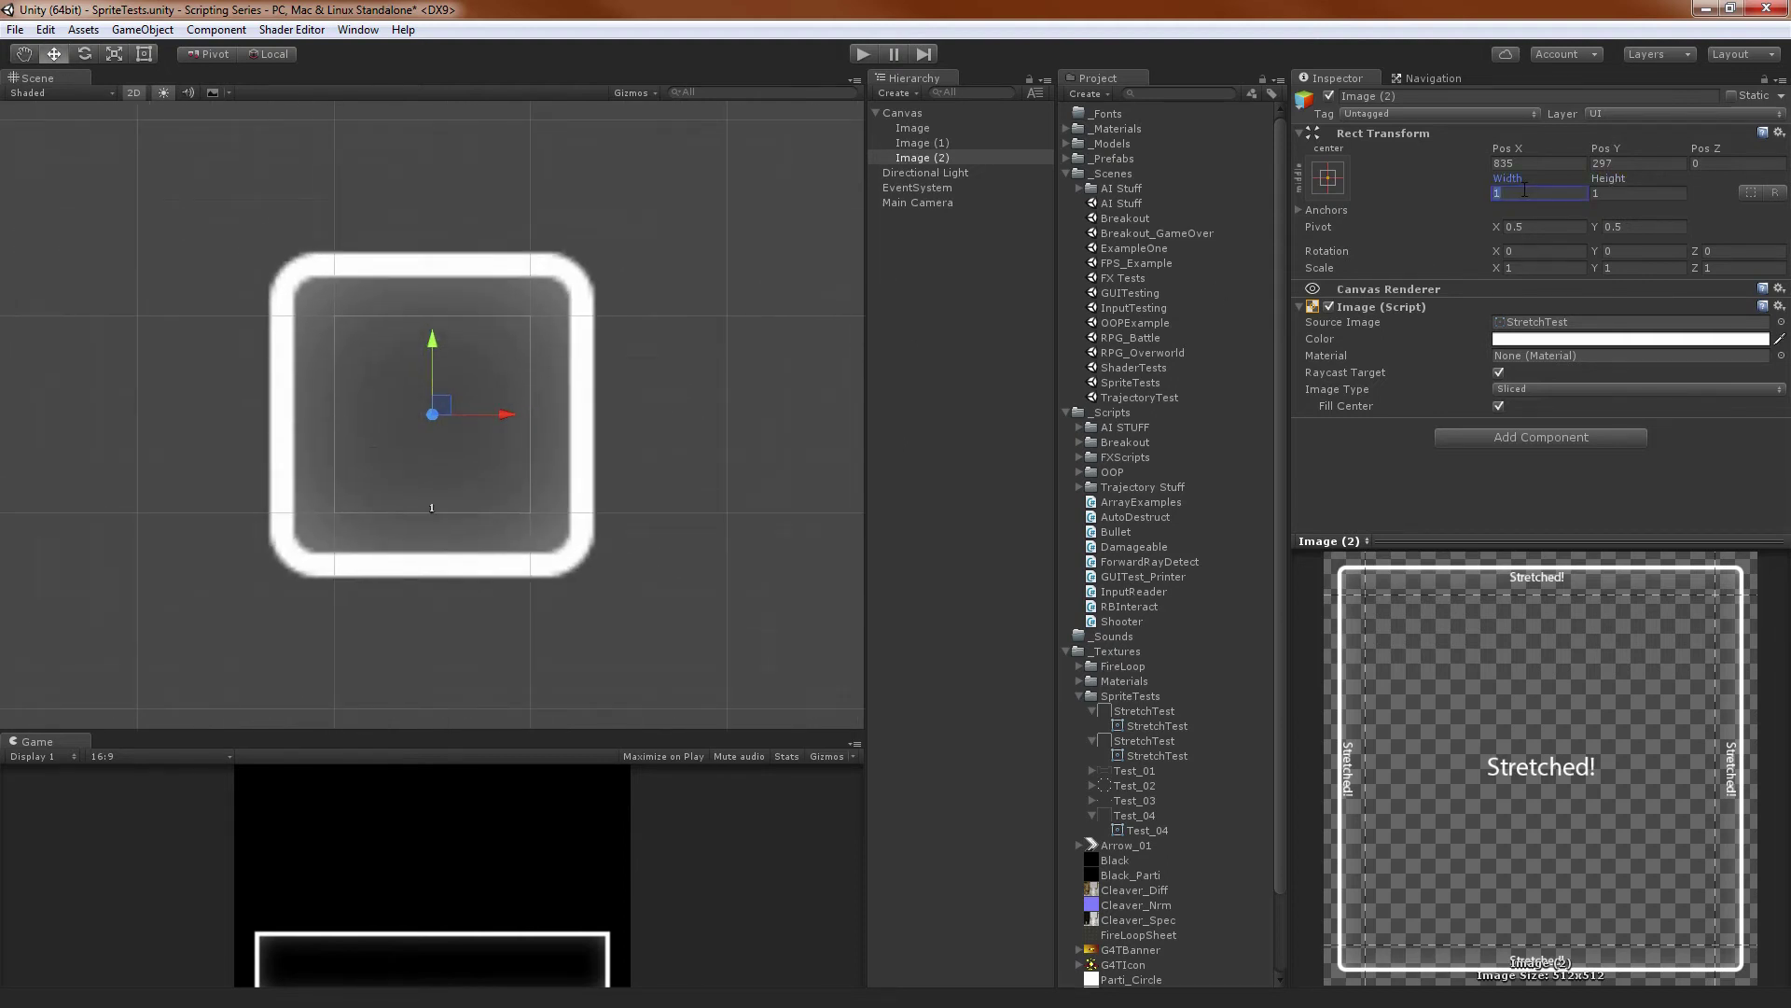
{"action": "type", "text": "10"}
{"action": "key", "text": "Tab"}
{"action": "type", "text": "10"}
{"action": "middle_click_drag", "start_coordinate": [571, 414], "coordinate": [584, 368]}
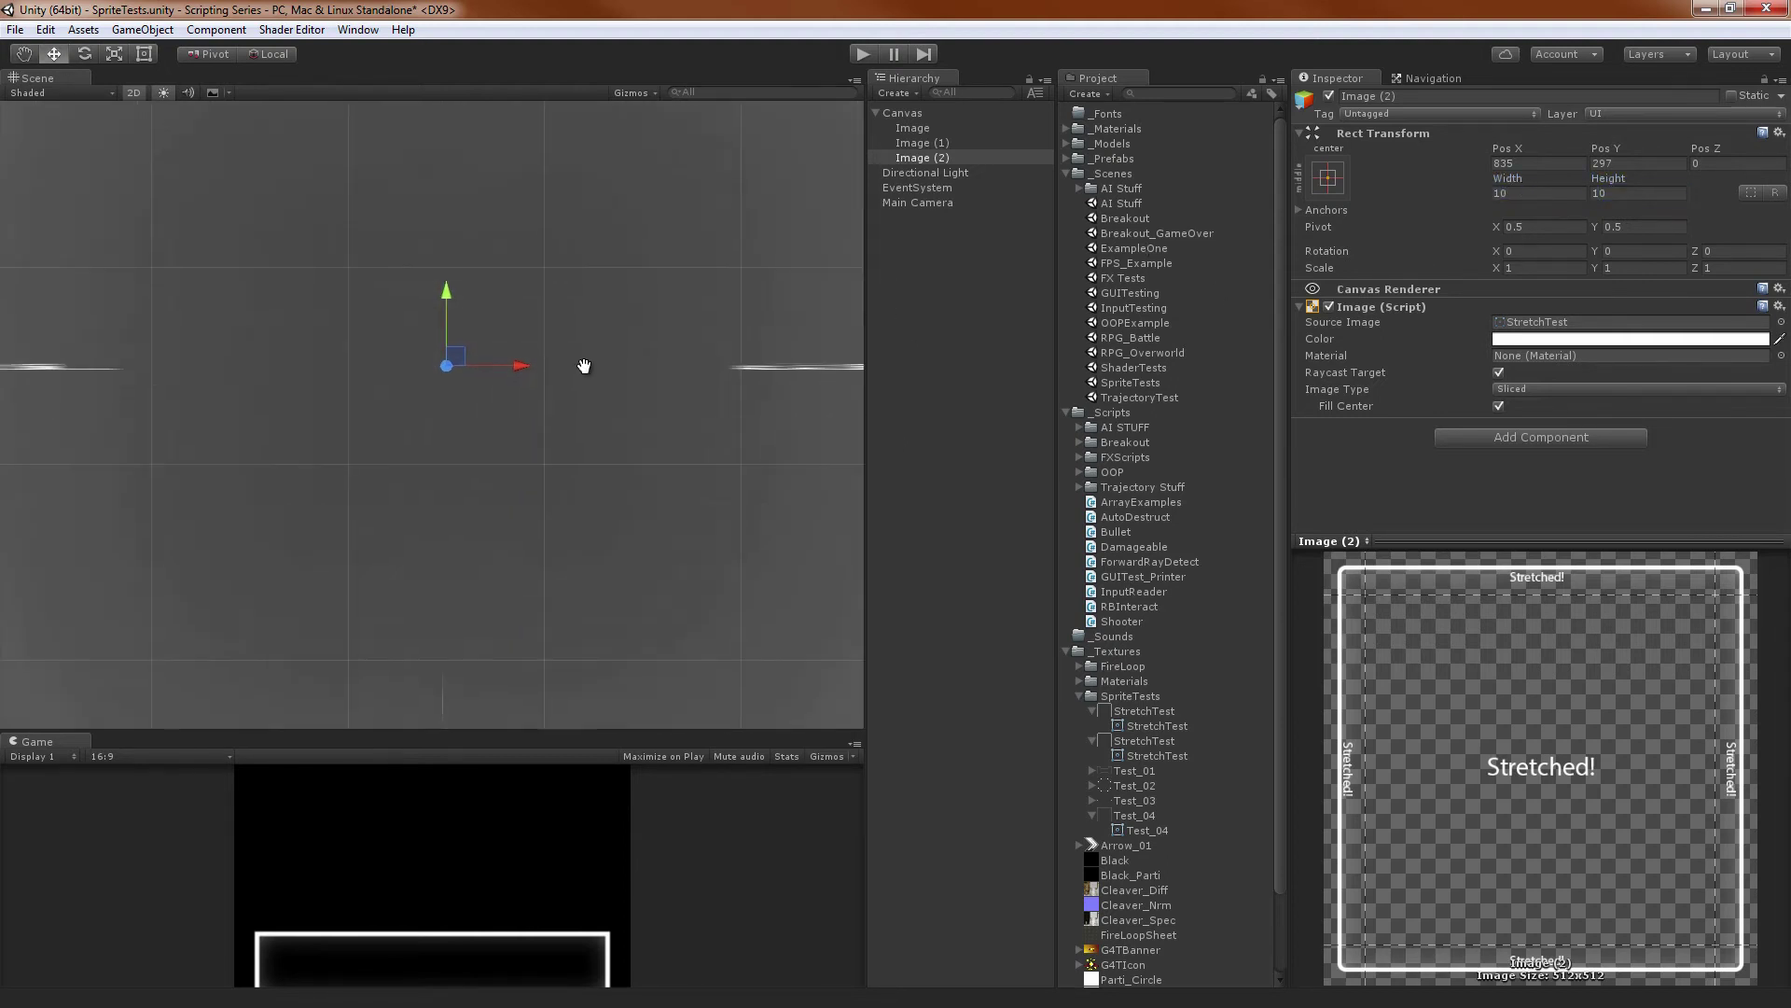
{"action": "key", "text": "f"}
{"action": "right_click_drag", "start_coordinate": [592, 379], "coordinate": [686, 362], "text": "alt"}
Set the width and height of Image (2) to 20 each
{"action": "left_click", "coordinate": [1547, 191]}
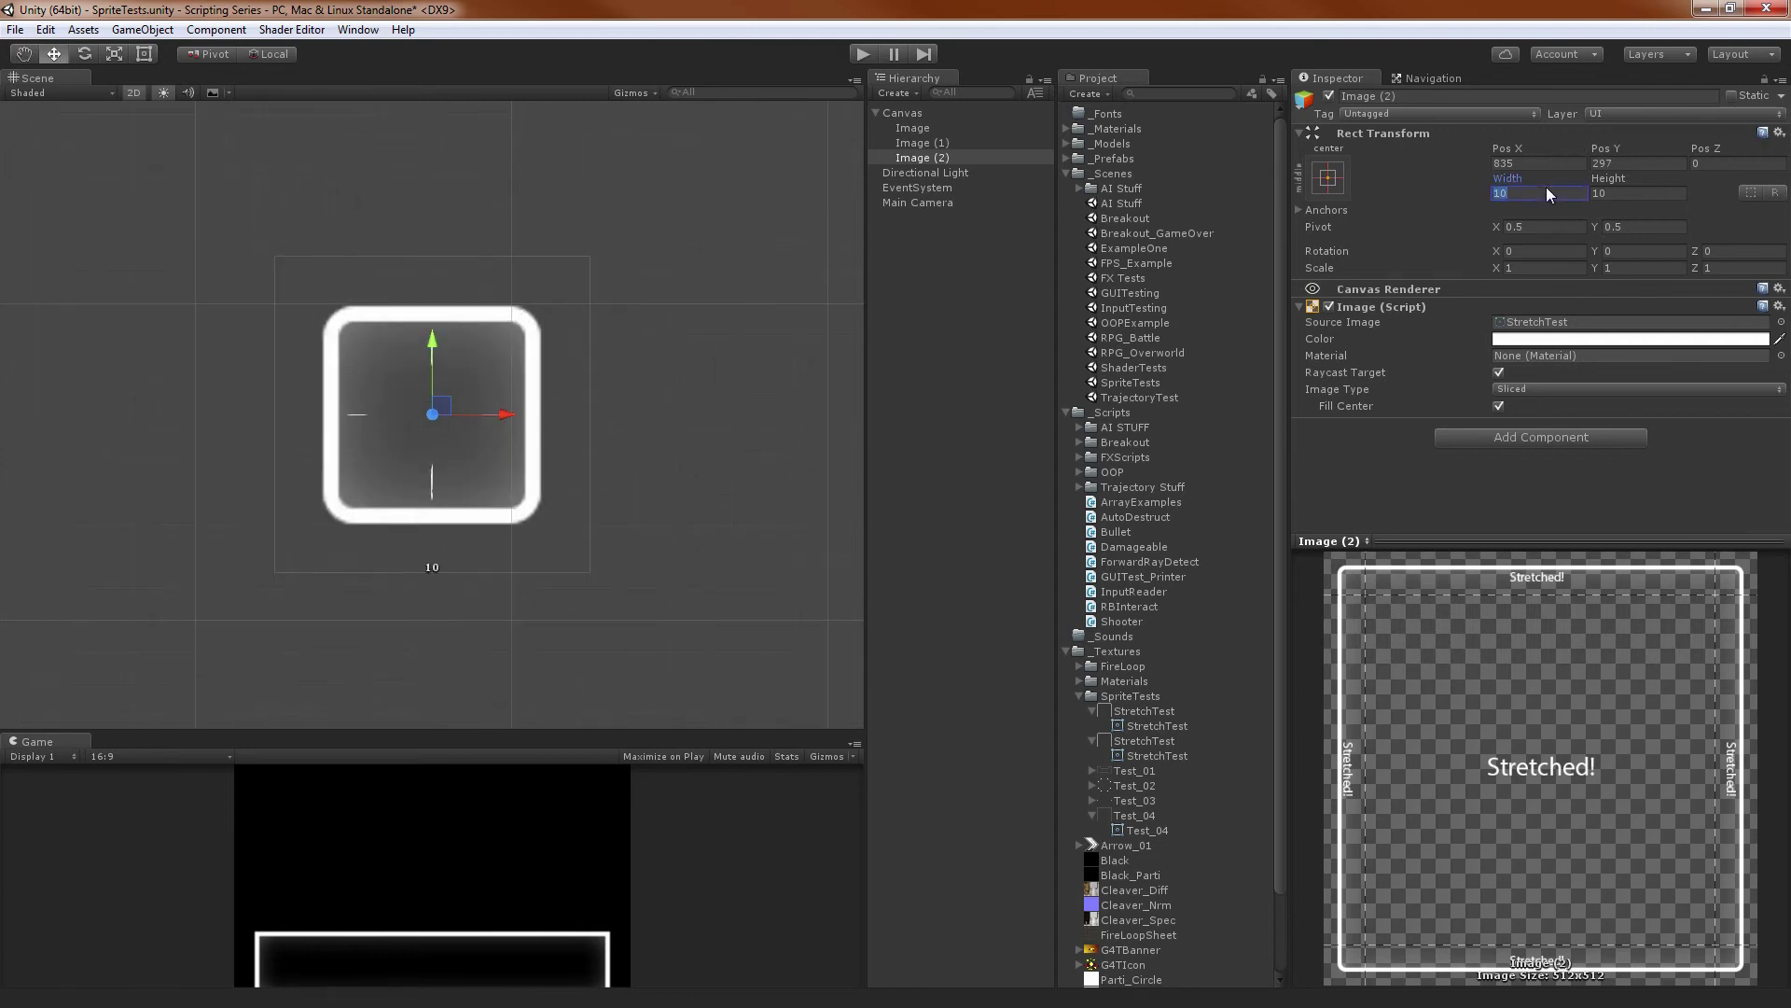
{"action": "type", "text": "20"}
{"action": "key", "text": "Tab"}
{"action": "type", "text": "20"}
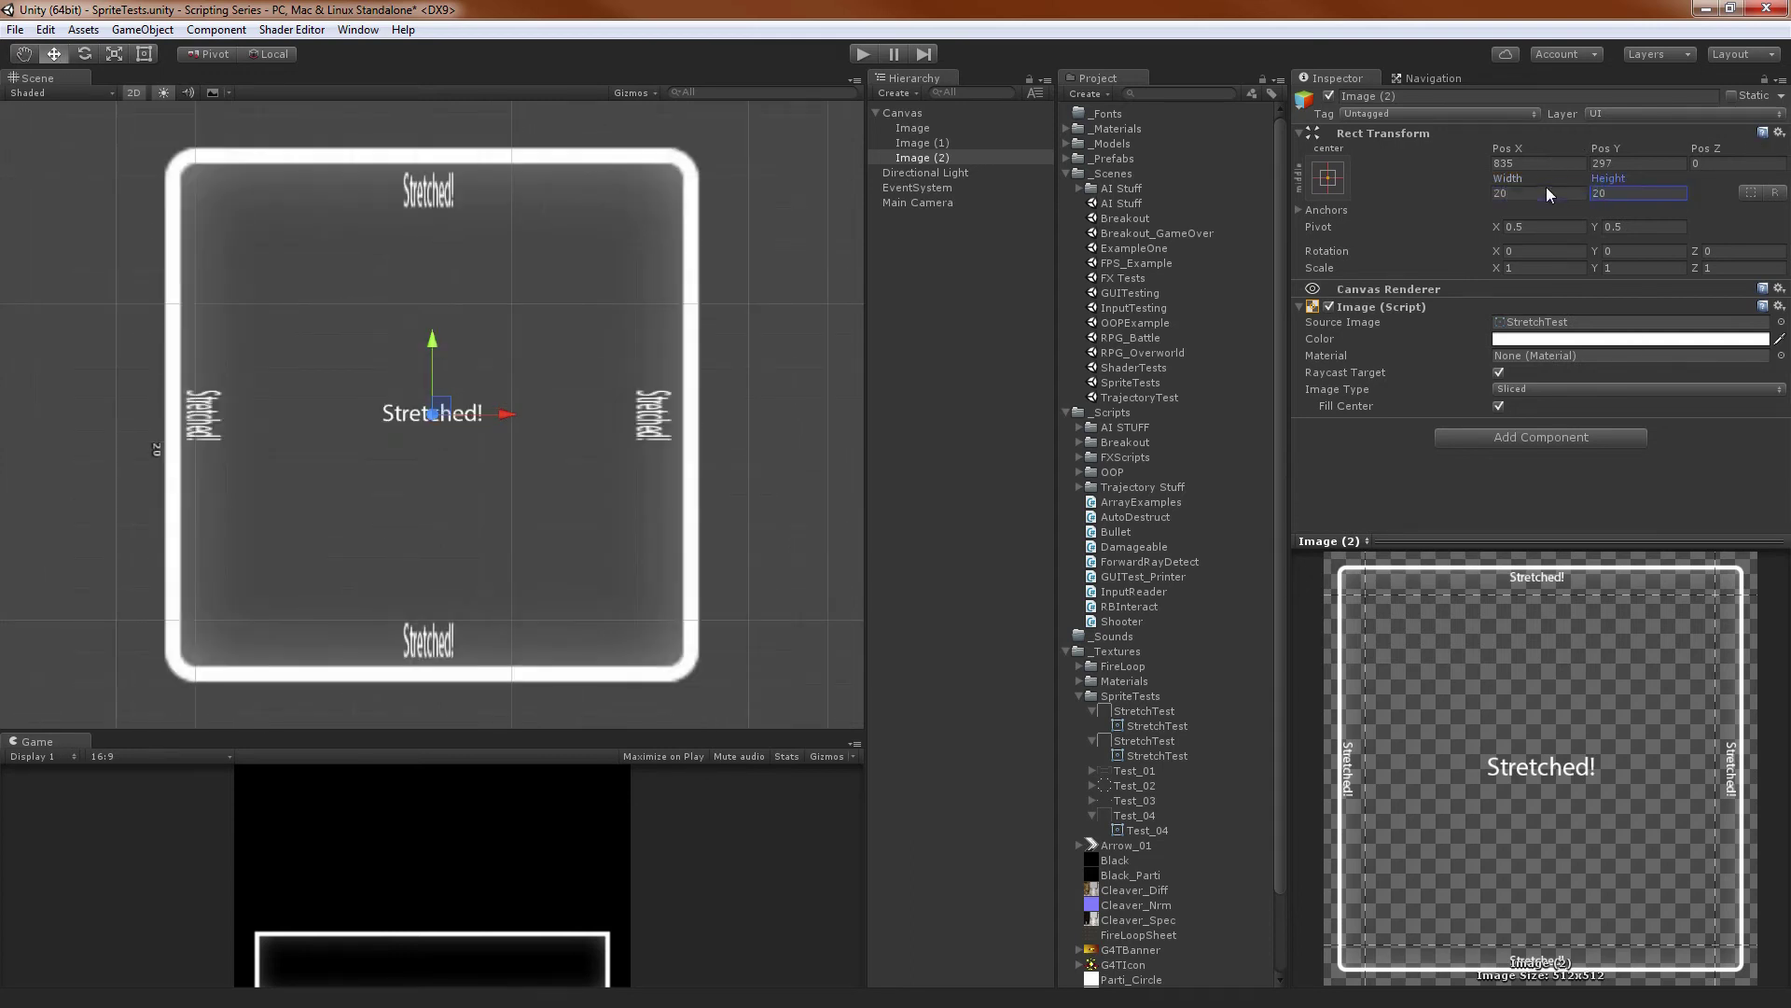
Set the width and height of Image (2) to 50 each and frame it in the Scene view
{"action": "left_click", "coordinate": [1546, 187]}
{"action": "type", "text": "50"}
{"action": "key", "text": "Tab"}
{"action": "type", "text": "50"}
{"action": "scroll", "coordinate": [497, 349], "scroll_direction": "down", "scroll_amount": 6}
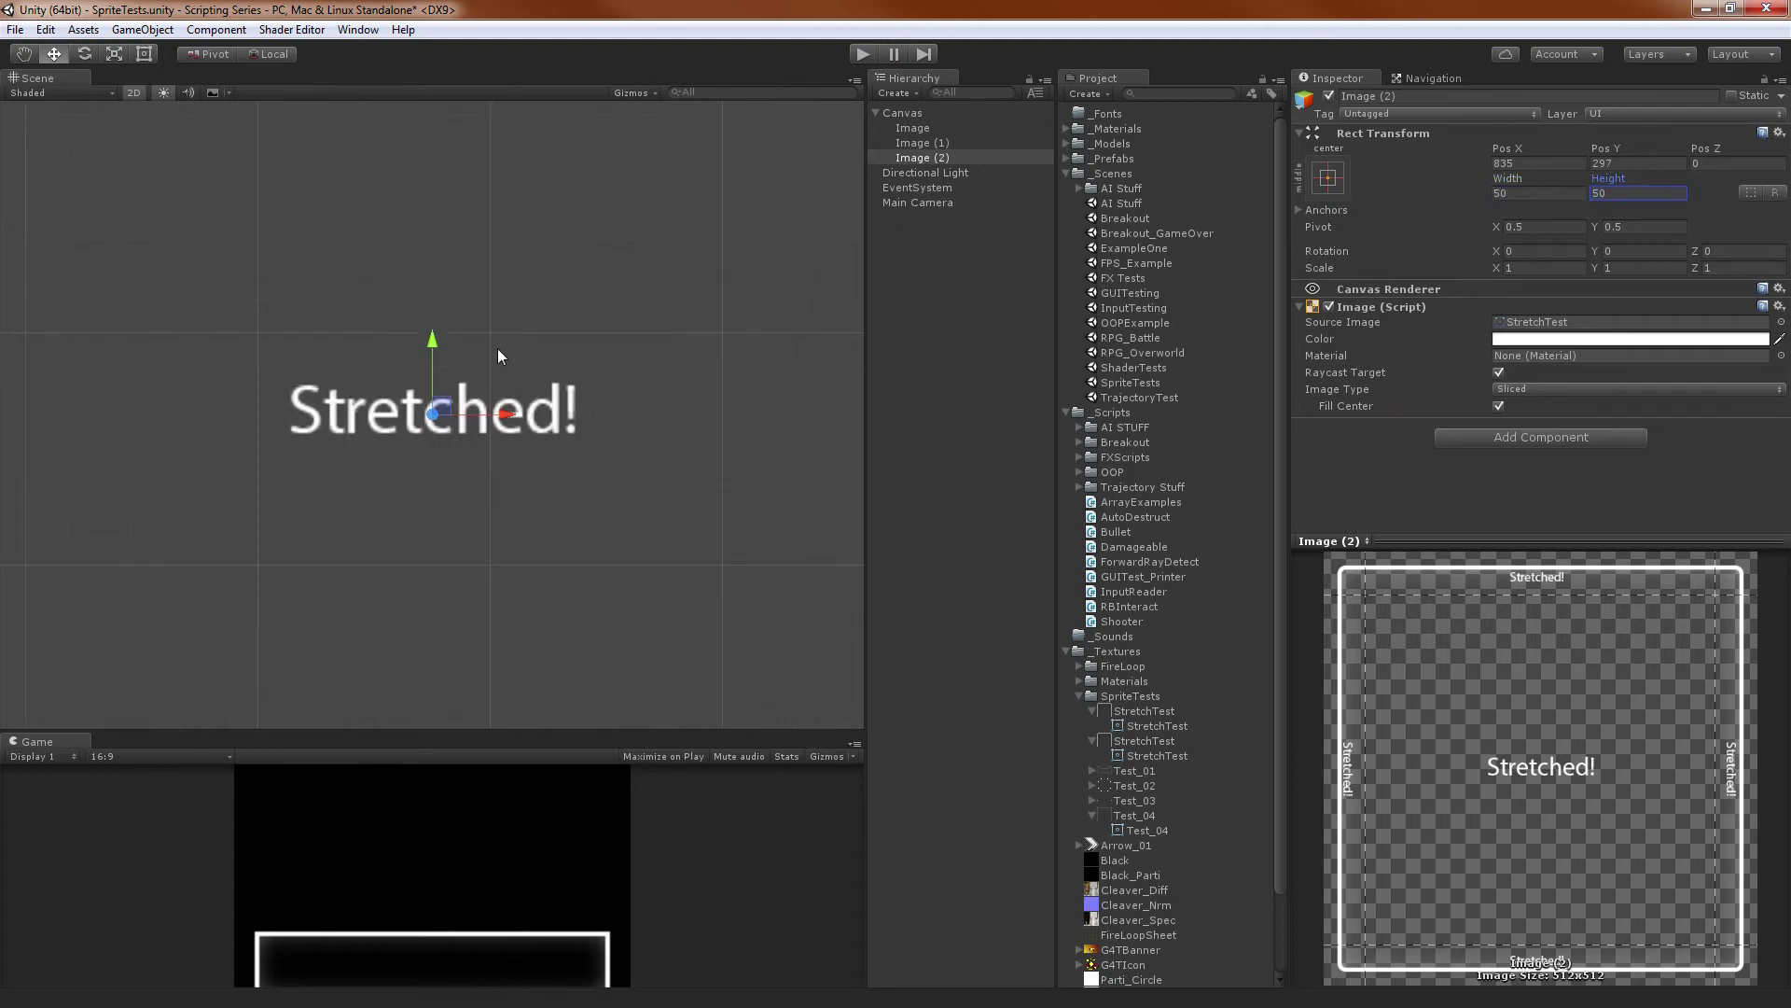
{"action": "left_click", "coordinate": [497, 348]}
{"action": "key", "text": "f"}
{"action": "right_click_drag", "start_coordinate": [496, 348], "coordinate": [710, 142], "text": "alt"}
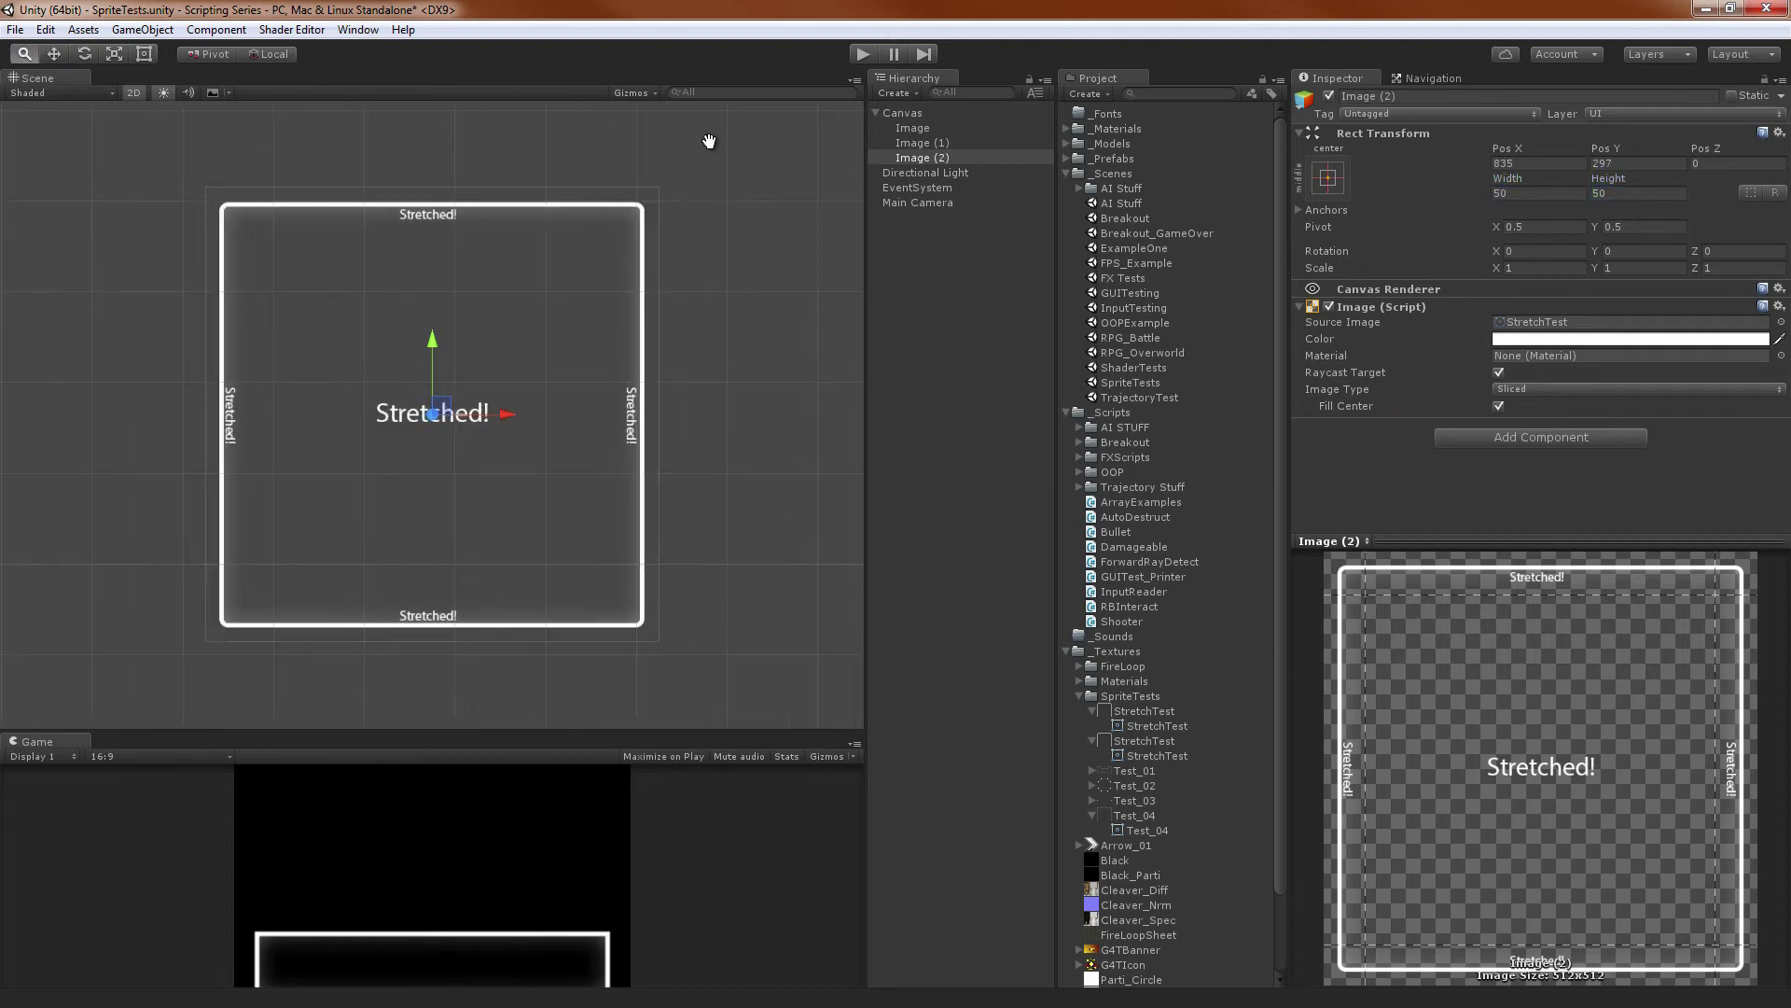
Set the width and height of Image (2) to 16 each
{"action": "left_click", "coordinate": [1504, 193]}
{"action": "type", "text": "16"}
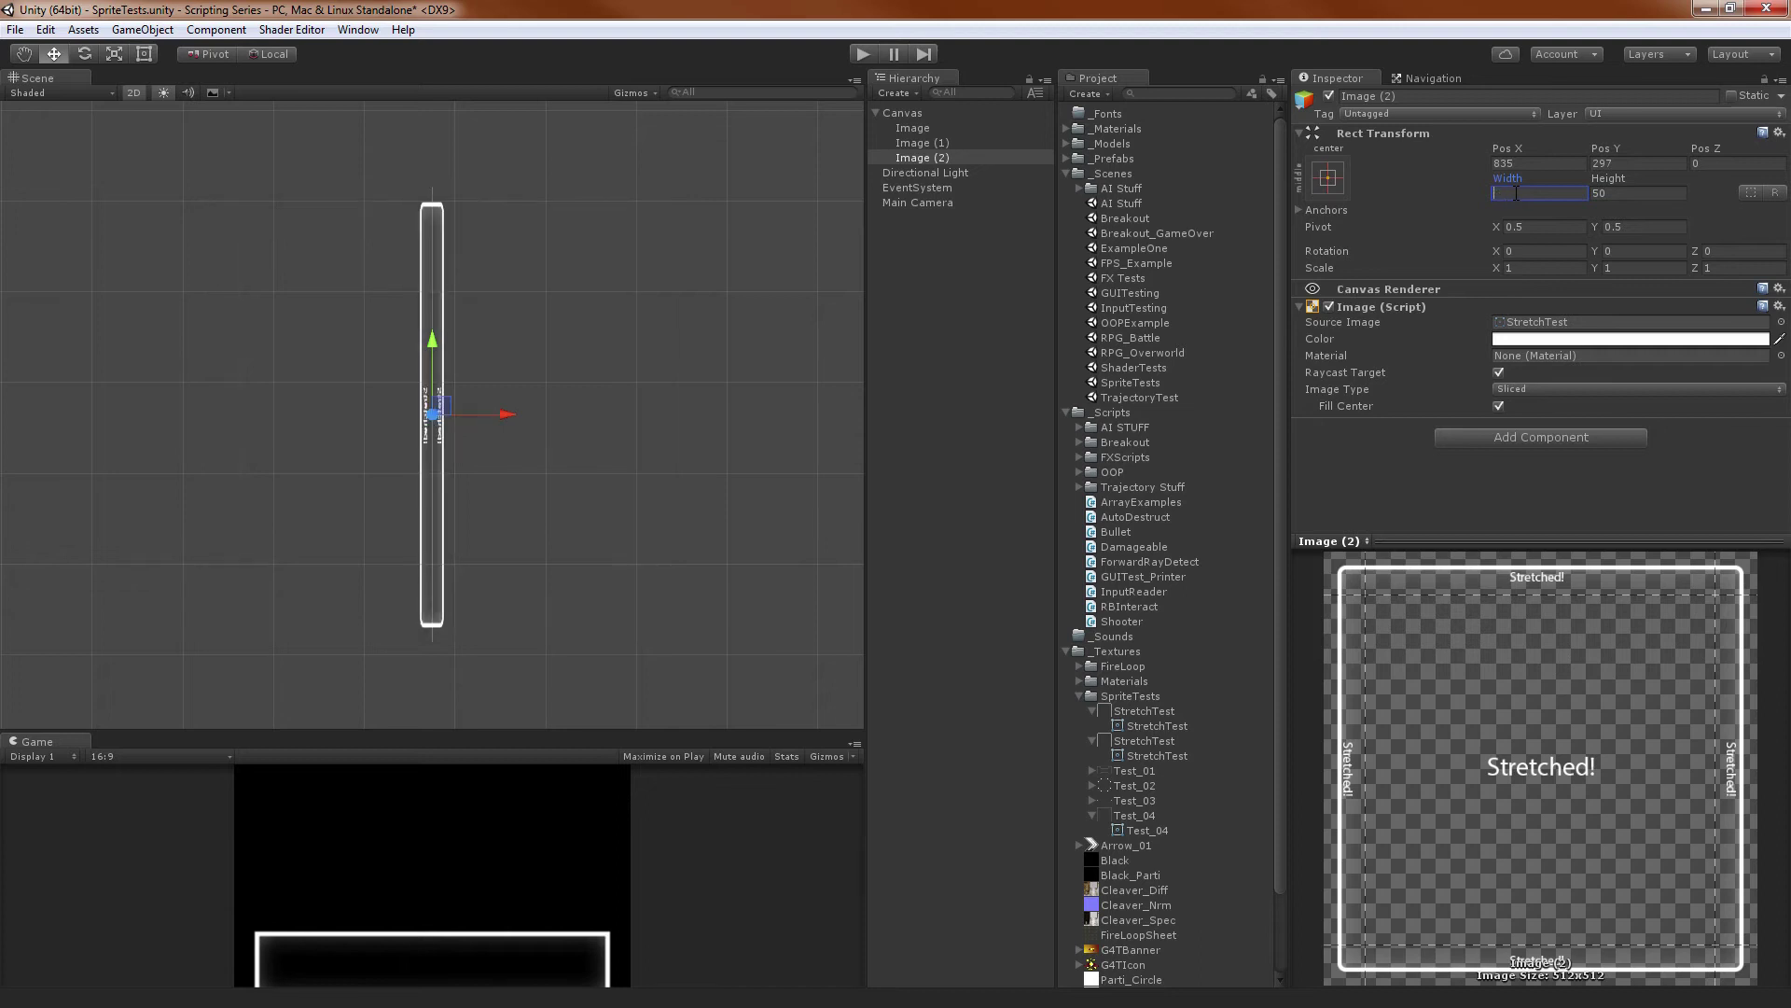
{"action": "key", "text": "Tab"}
{"action": "type", "text": "16"}
{"action": "scroll", "coordinate": [681, 362], "scroll_direction": "up", "scroll_amount": 2}
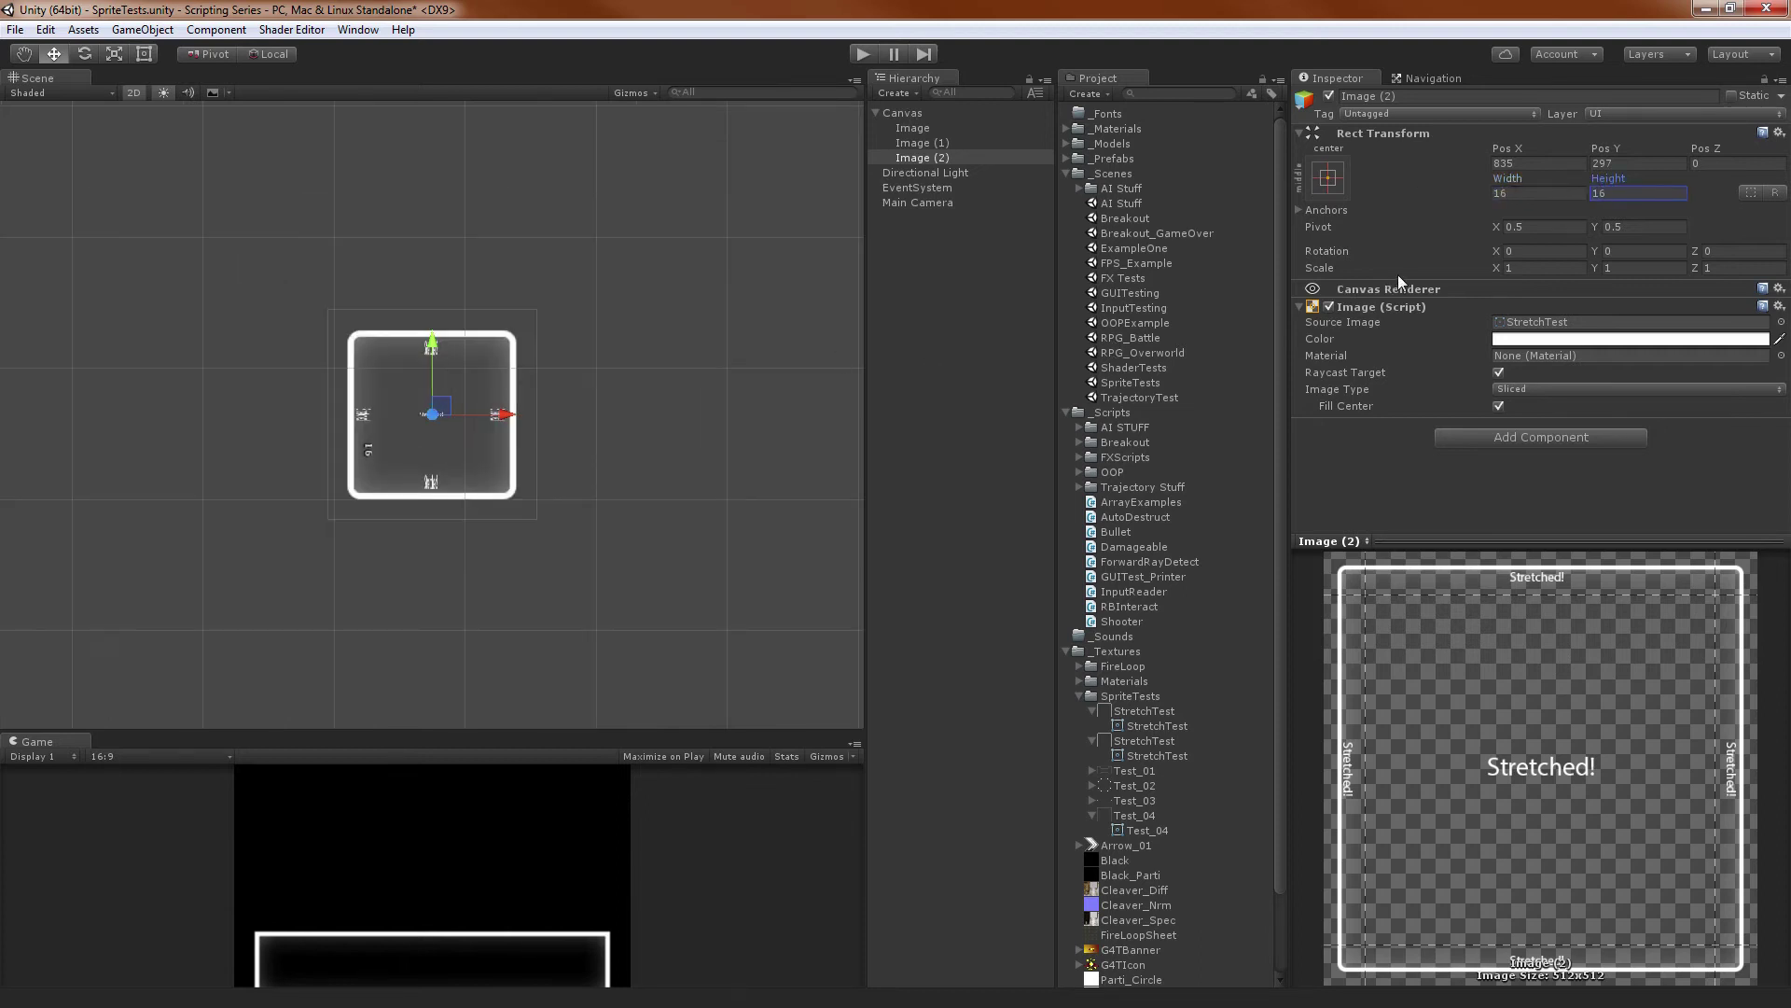
Set the width and height of Image (2) to 32 each
{"action": "left_click", "coordinate": [1524, 197]}
{"action": "type", "text": "32"}
{"action": "key", "text": "Tab"}
{"action": "type", "text": "32"}
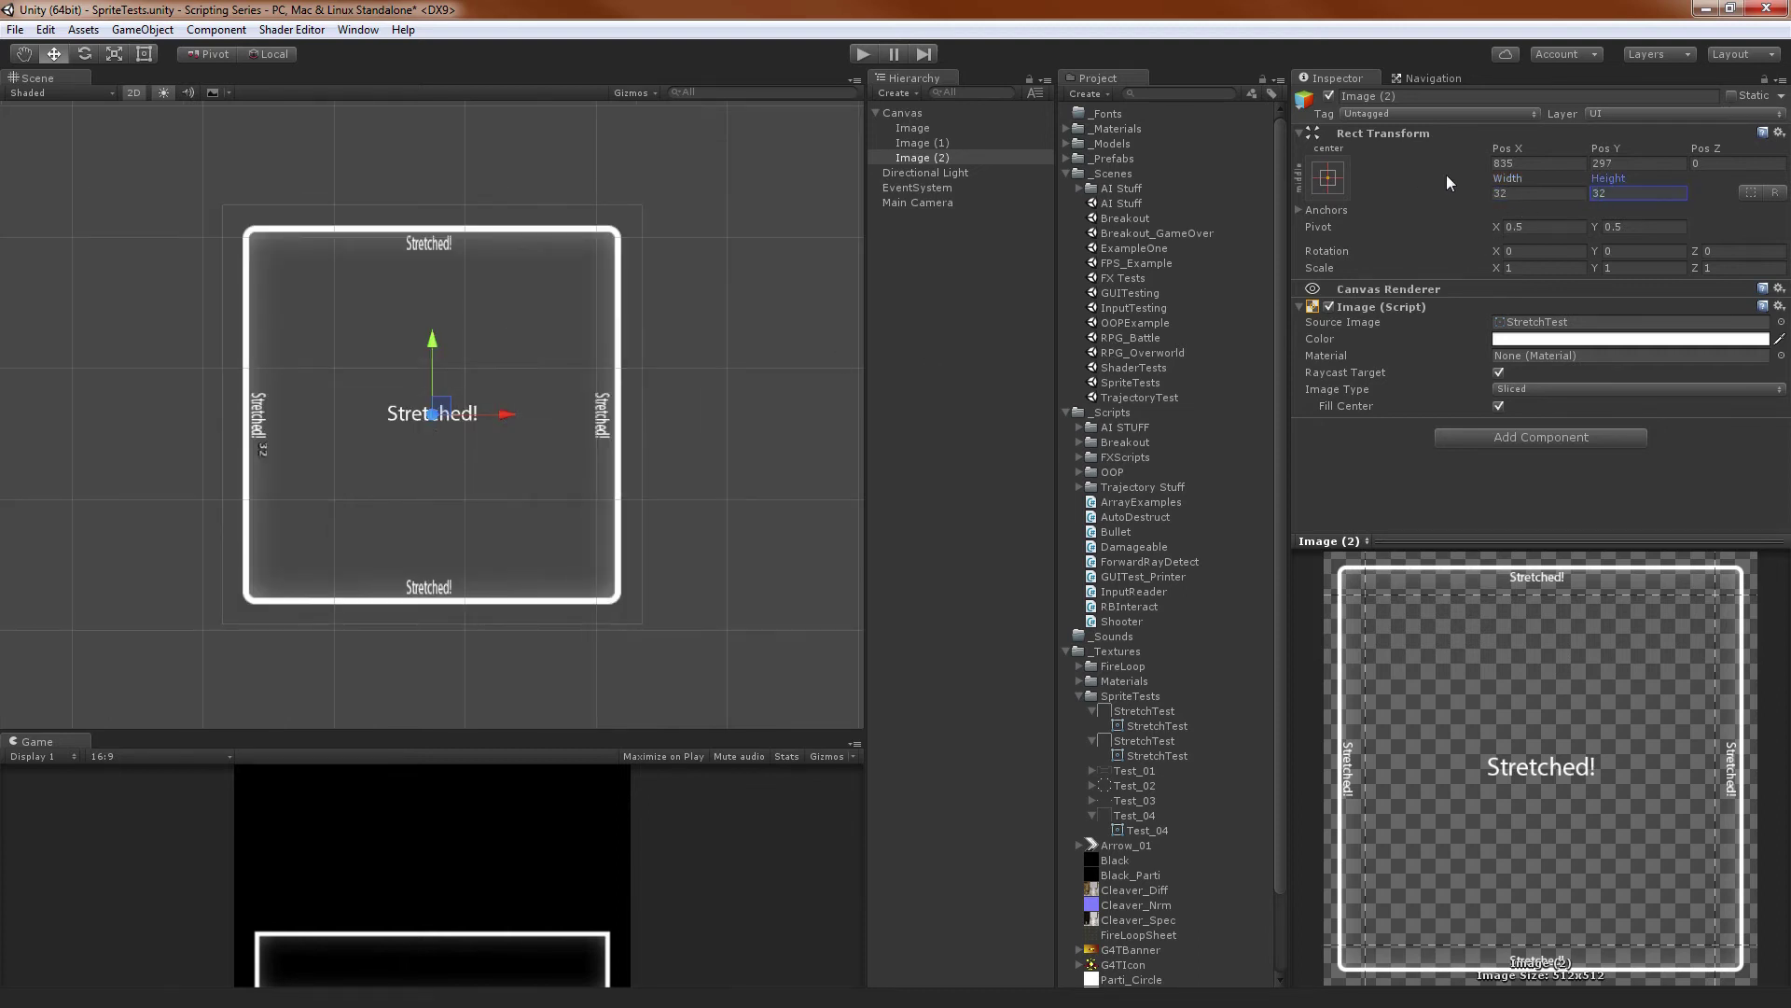
{"action": "scroll", "coordinate": [717, 131], "scroll_direction": "up", "scroll_amount": 5}
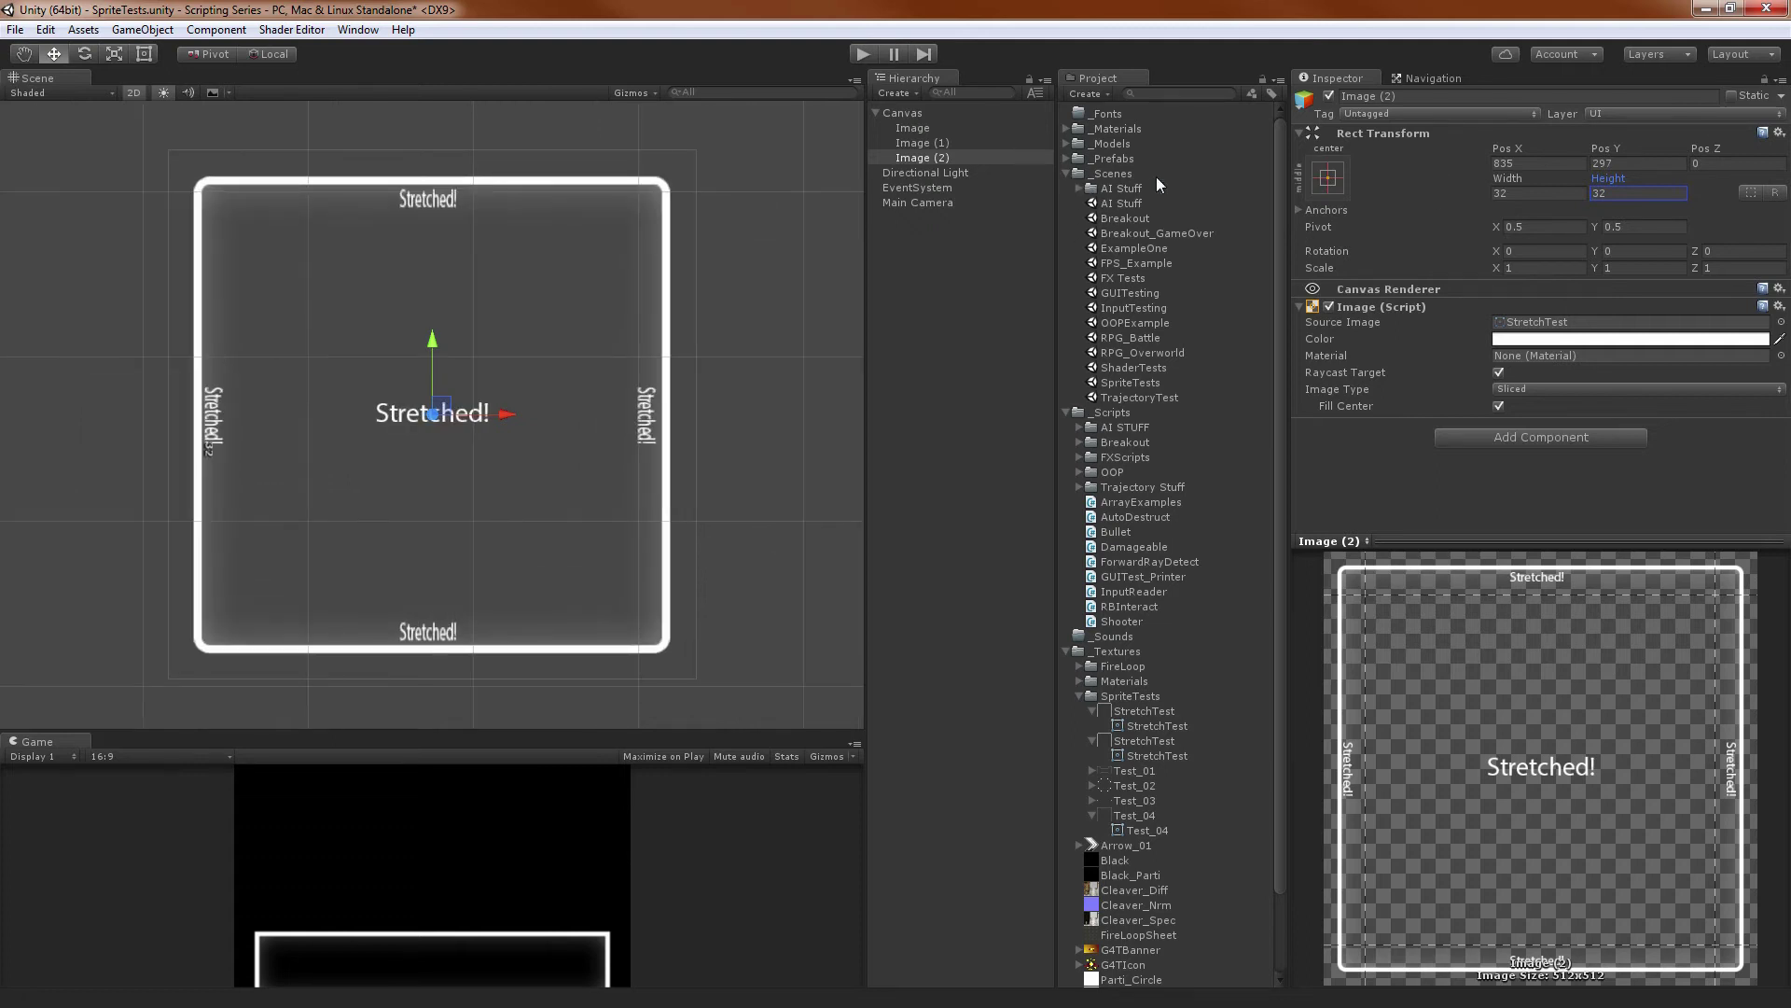
Set the StretchTest texture's Pixels Per Unit back to 100, apply the import settings, and select Image (2)
{"action": "left_click", "coordinate": [1144, 711]}
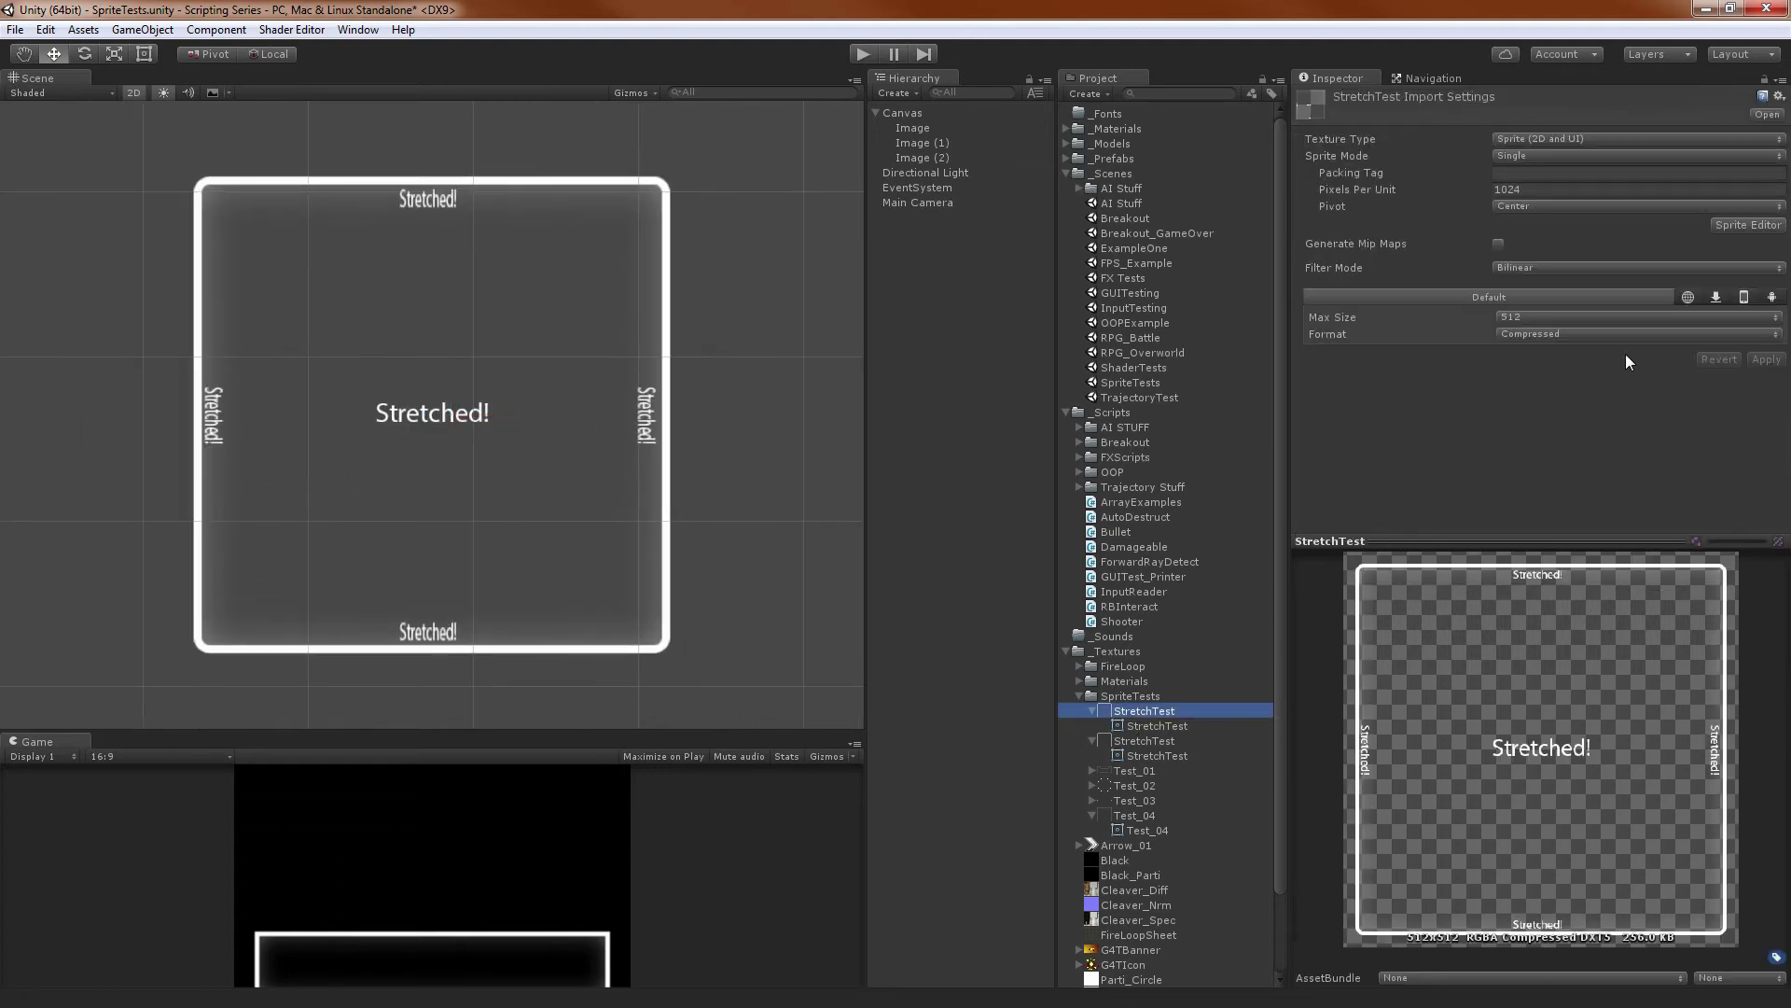
{"action": "left_click", "coordinate": [1542, 188]}
{"action": "type", "text": "100"}
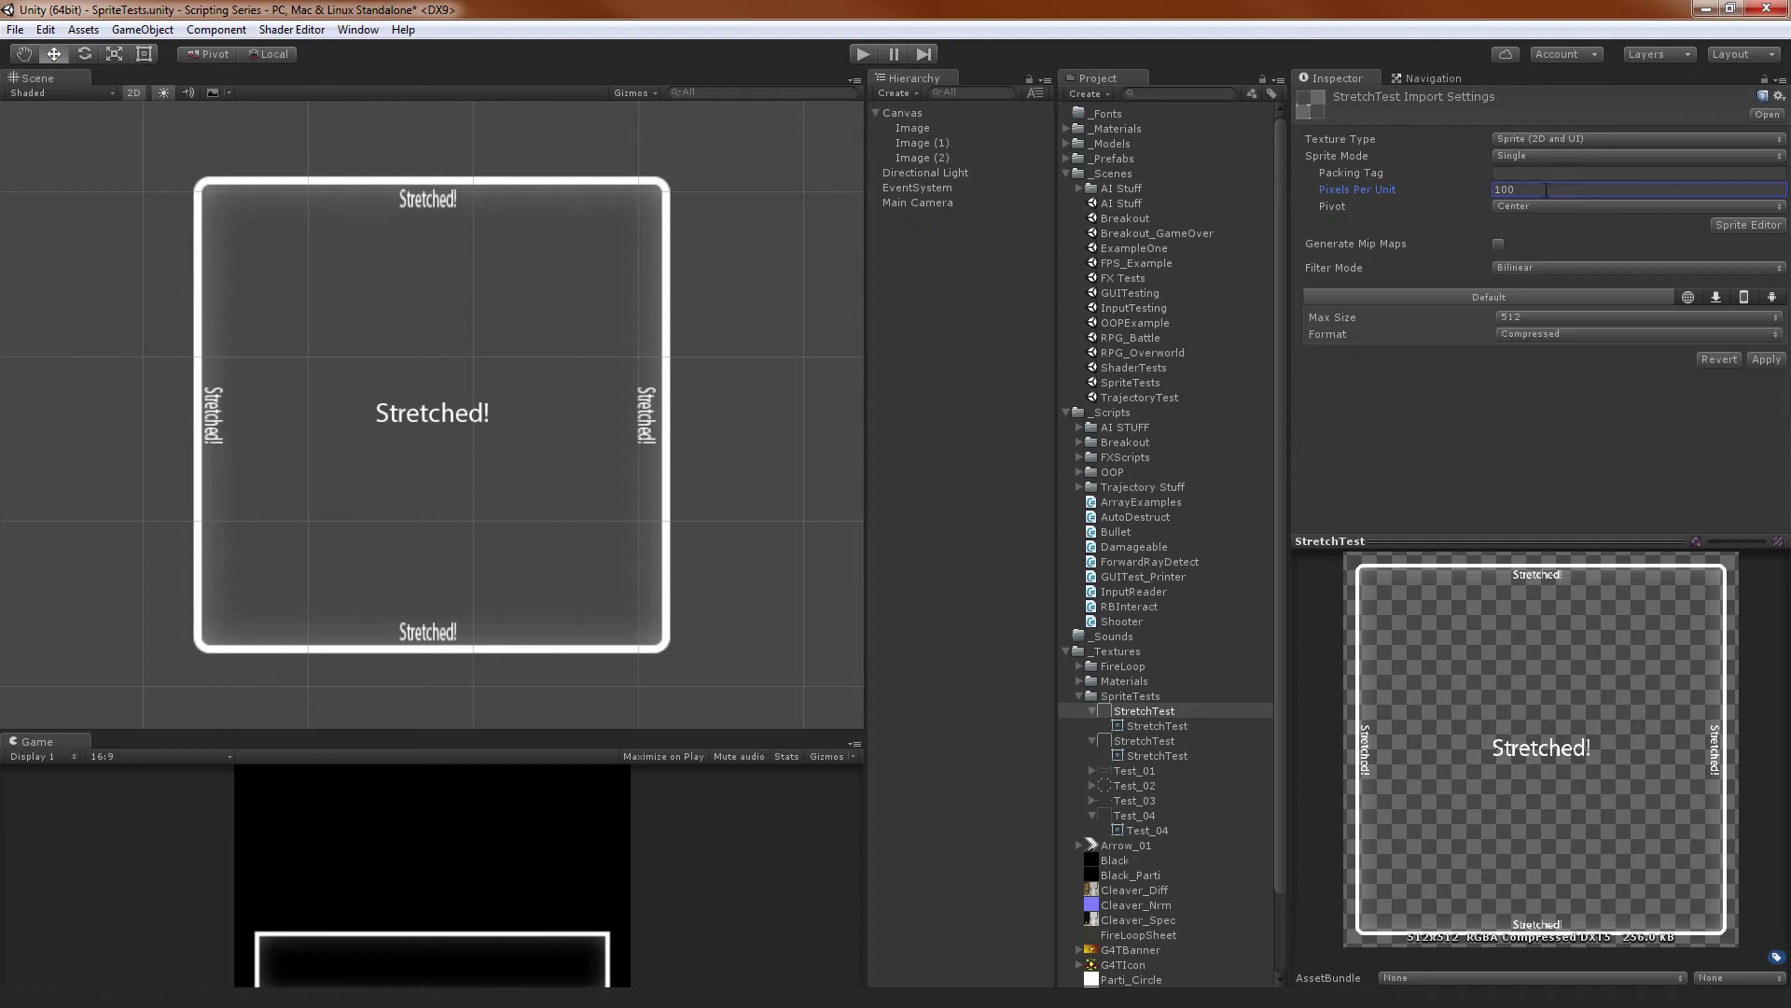
{"action": "left_click", "coordinate": [1766, 359]}
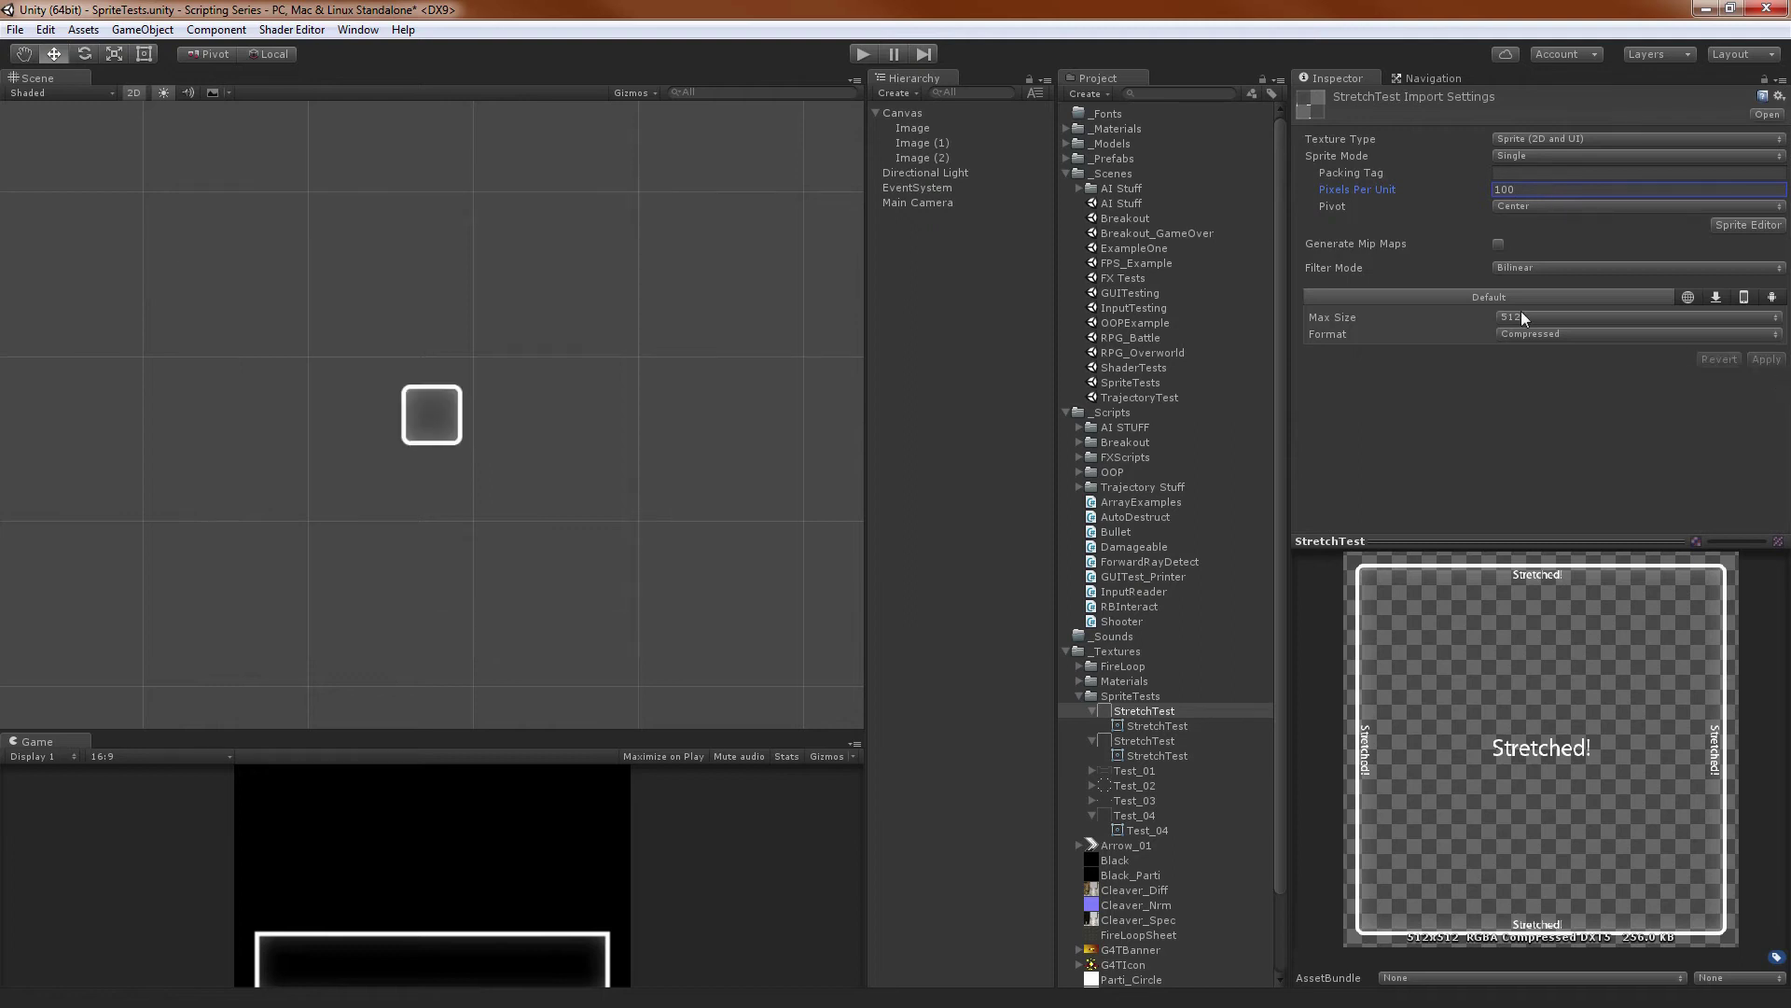
{"action": "left_click", "coordinate": [919, 157]}
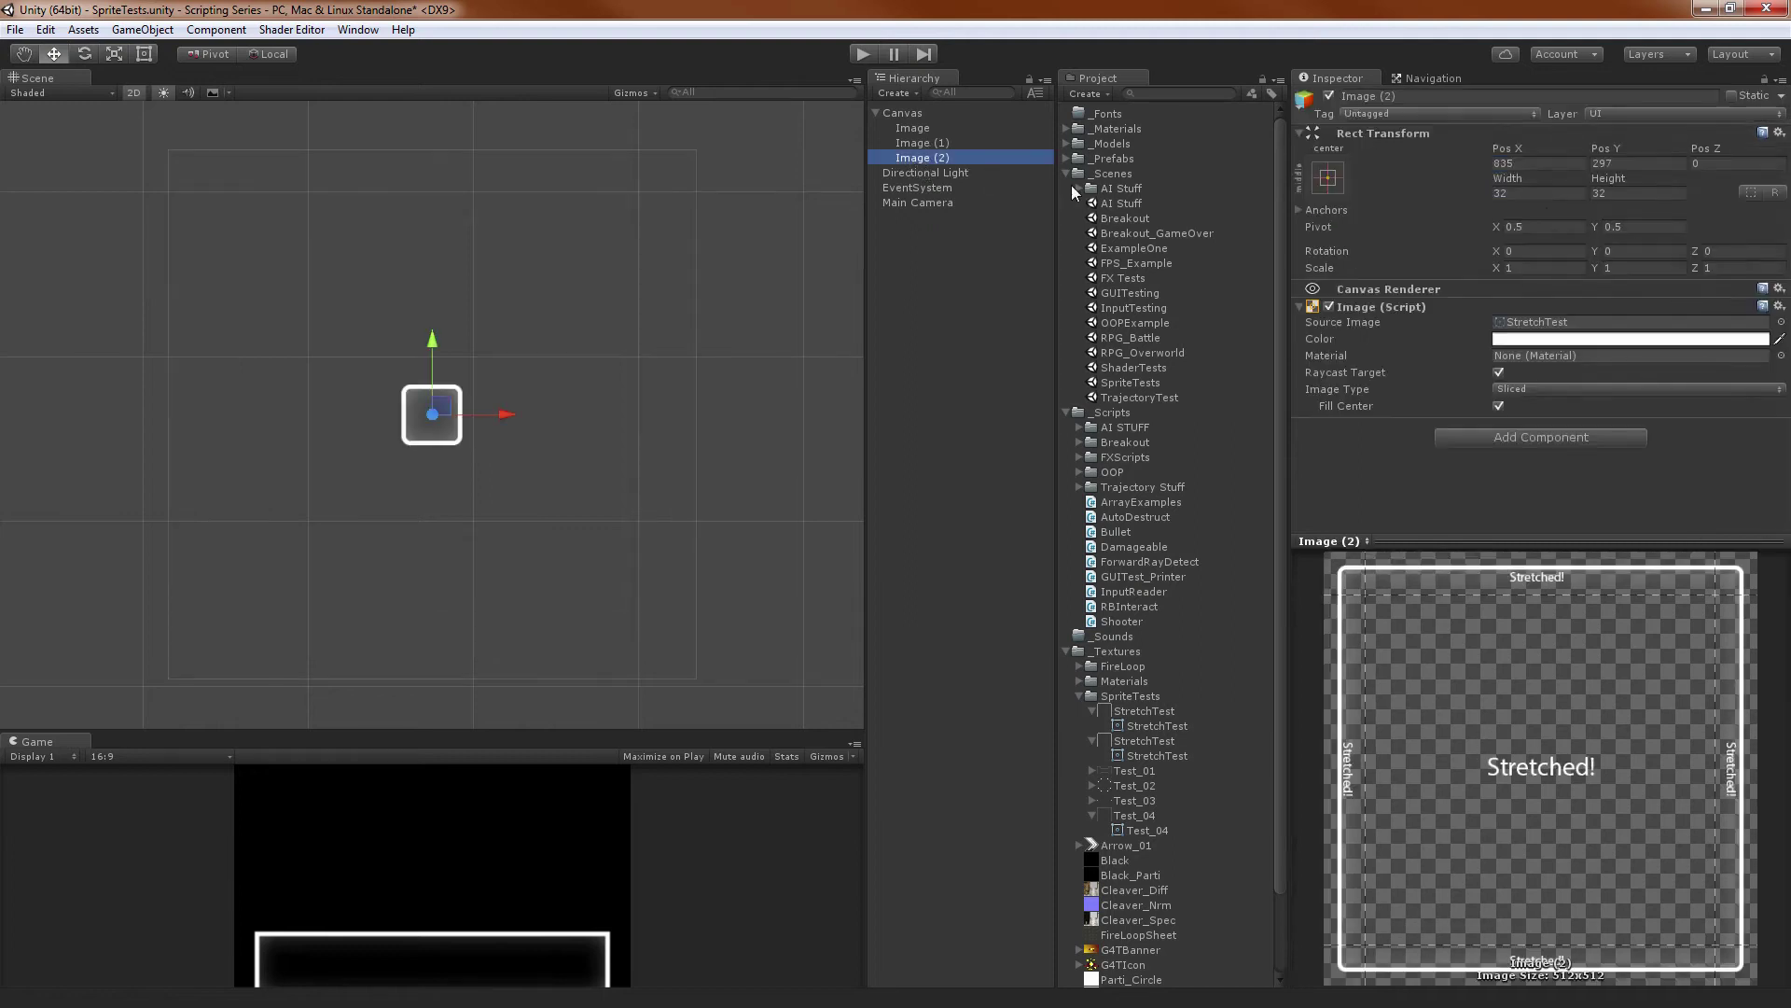
Set the width and height of Image (2) to 512
{"action": "left_click", "coordinate": [1546, 196]}
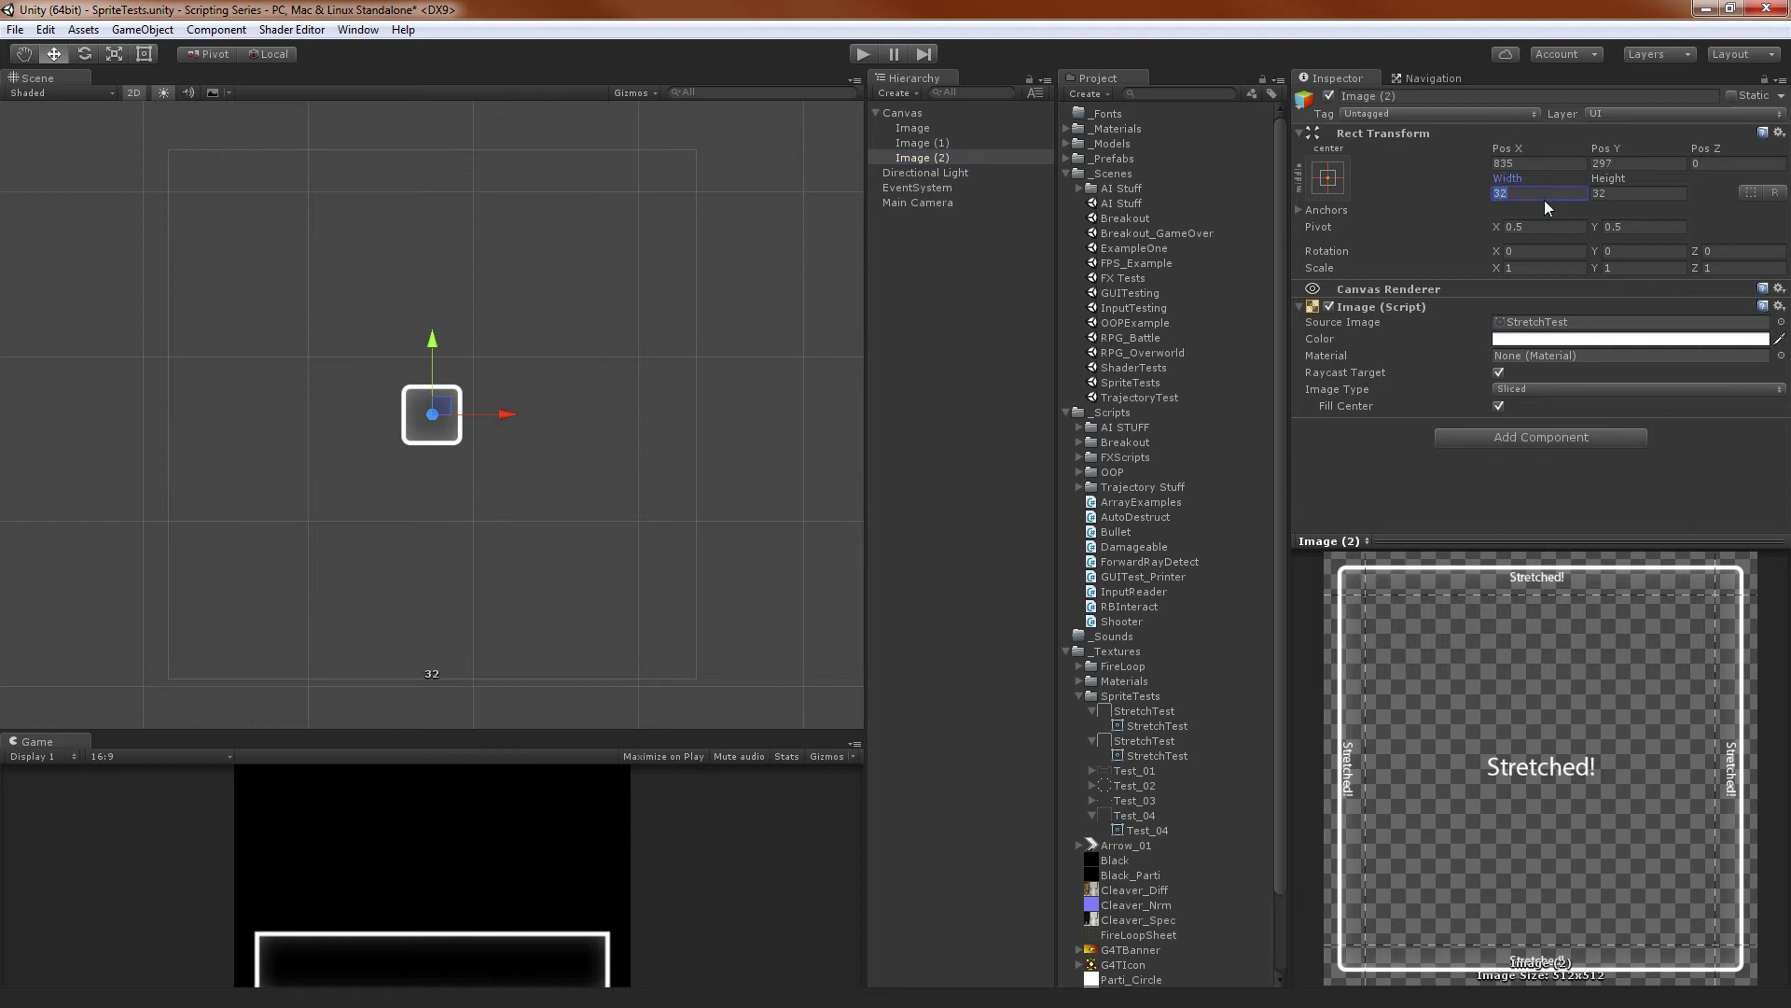
{"action": "type", "text": "512"}
{"action": "key", "text": "Tab"}
{"action": "type", "text": "512"}
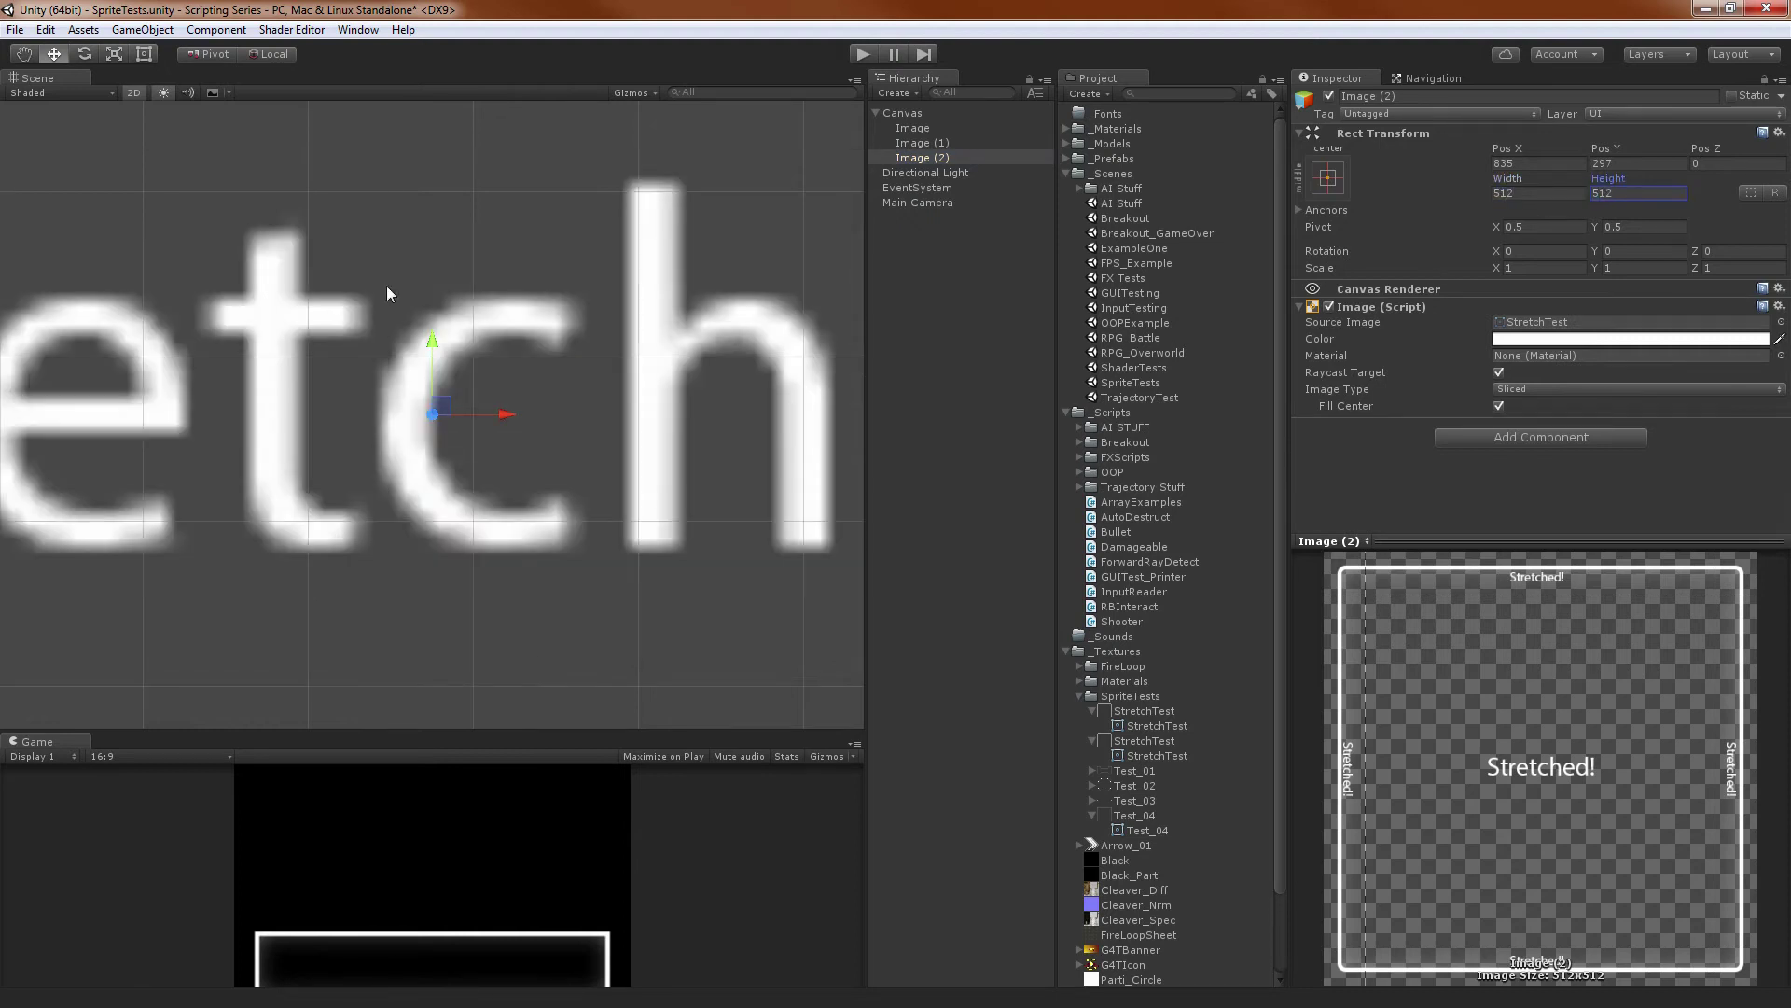
{"action": "scroll", "coordinate": [441, 365], "scroll_direction": "down", "scroll_amount": 6}
{"action": "scroll", "coordinate": [479, 384], "scroll_direction": "up", "scroll_amount": 2}
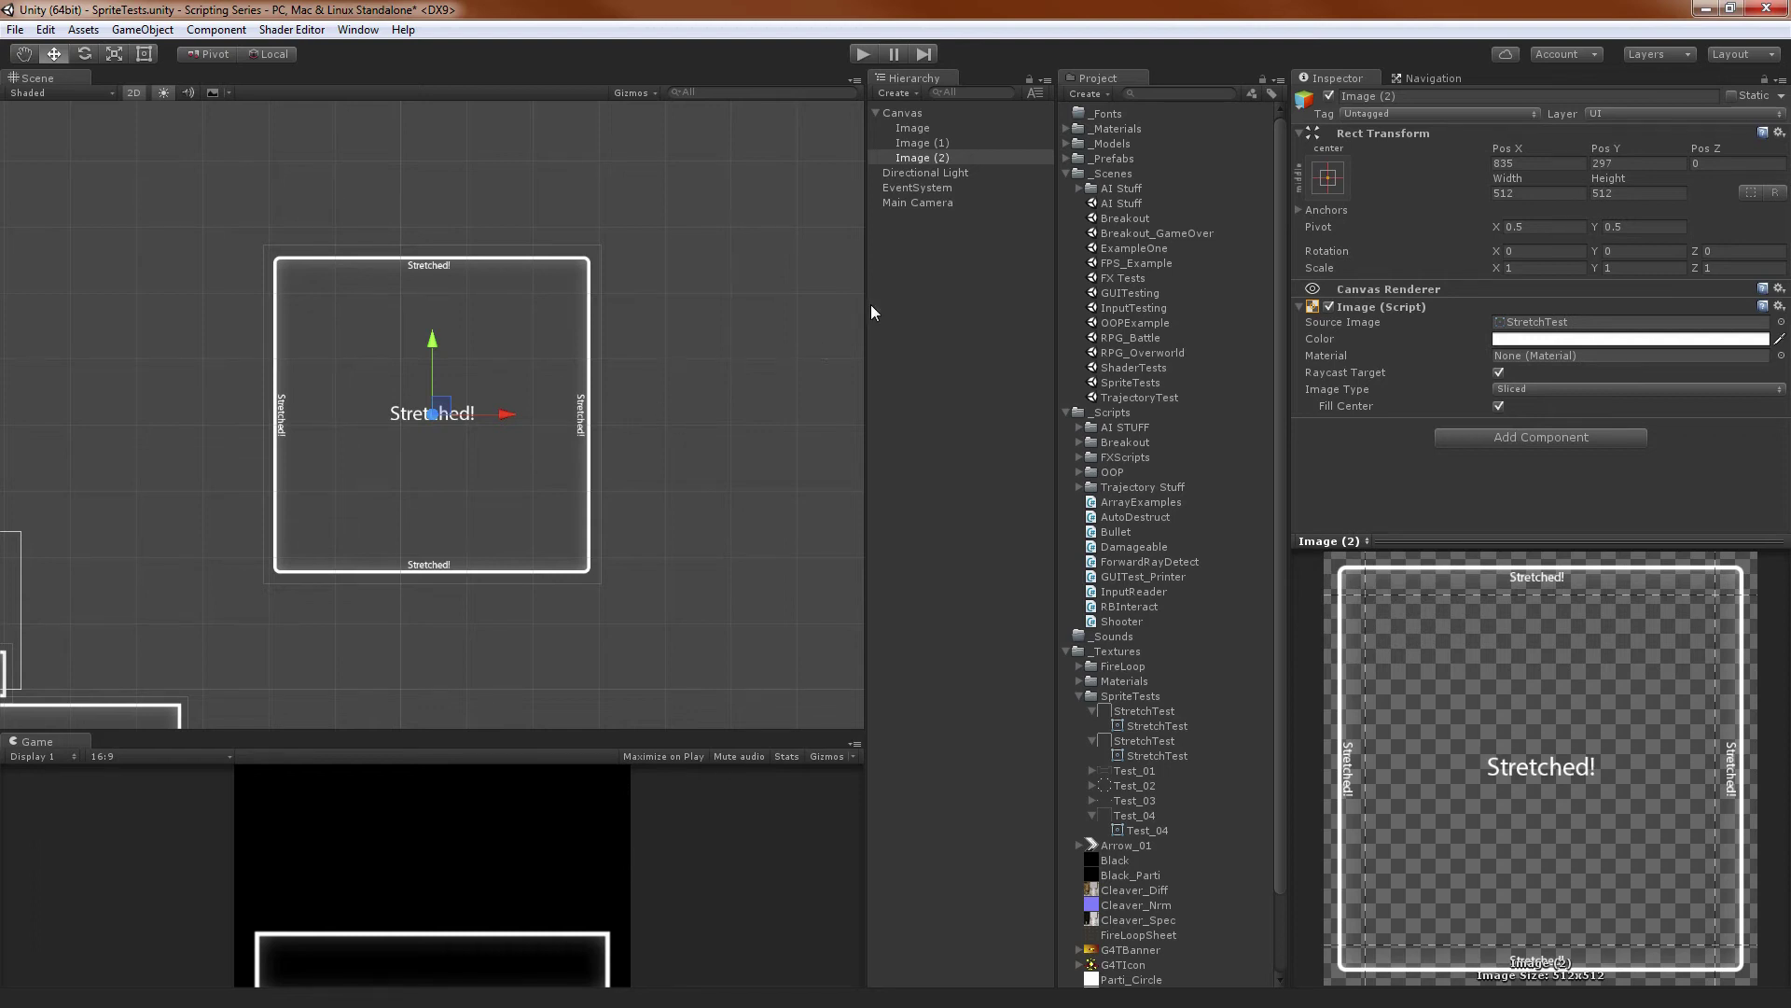
Delete Image (2), Image (1) and Image from the Canvas
{"action": "left_click", "coordinate": [820, 306]}
{"action": "left_click", "coordinate": [939, 161]}
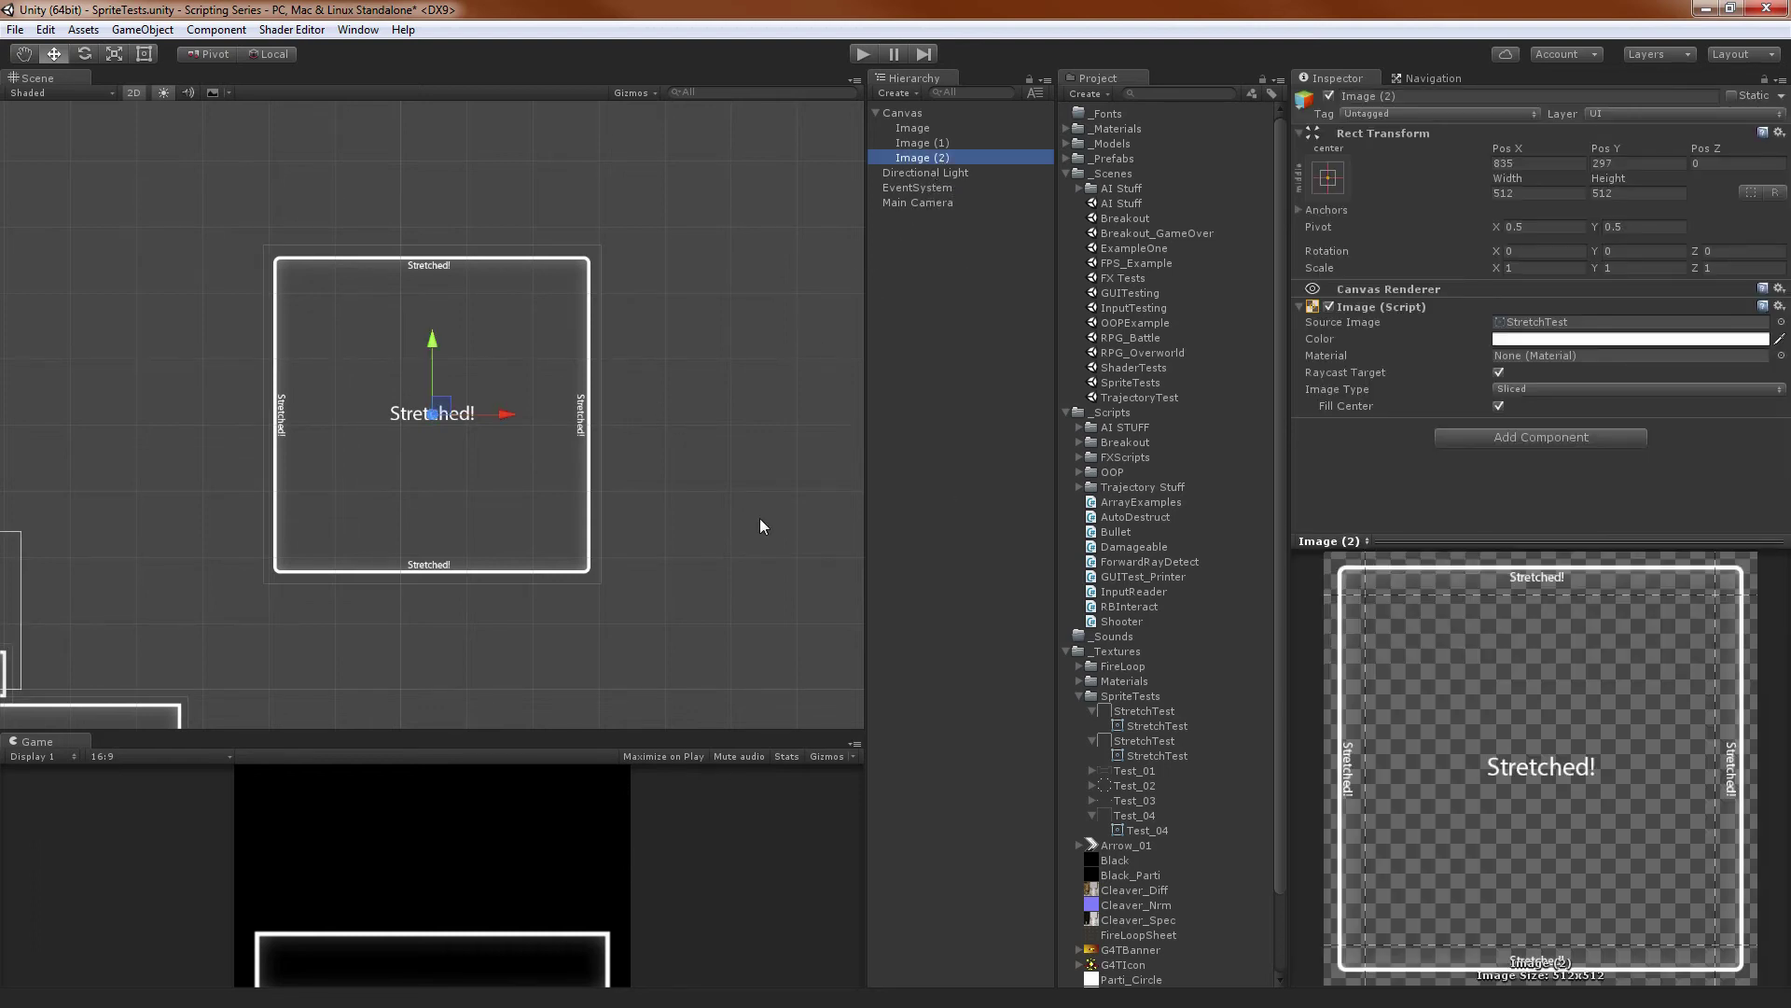
{"action": "key", "text": "Delete"}
{"action": "left_click", "coordinate": [934, 154]}
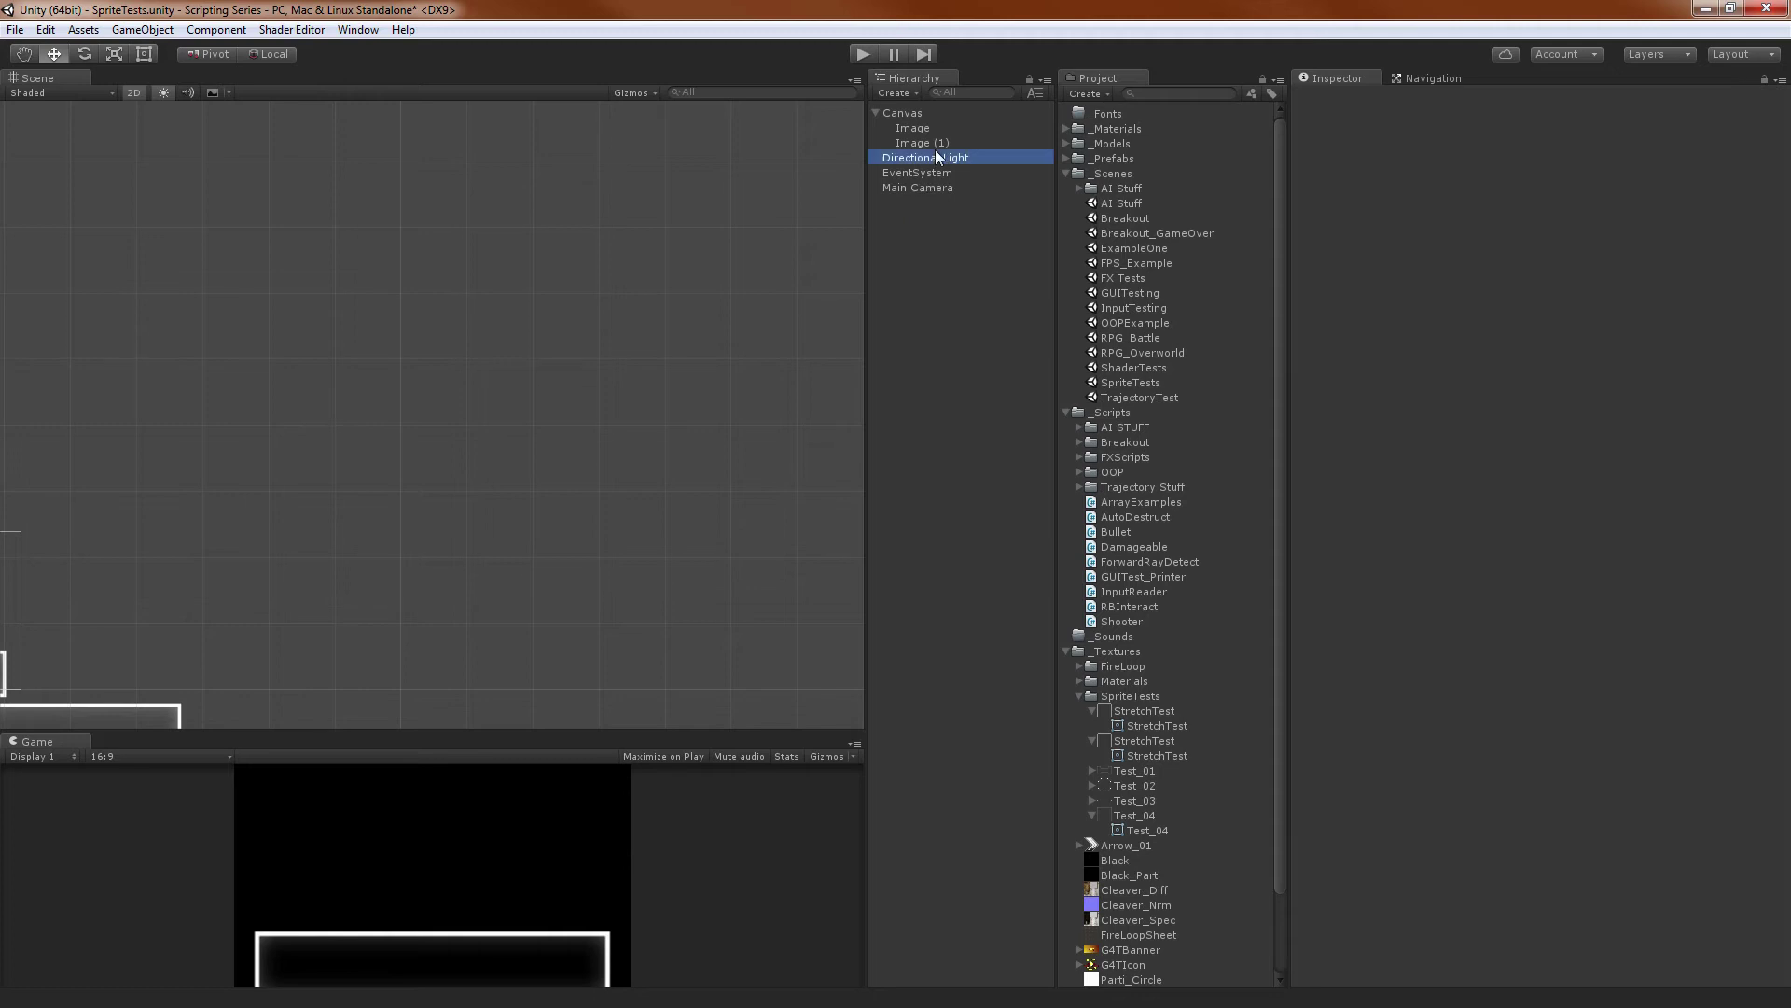
{"action": "left_click", "coordinate": [931, 140]}
{"action": "key", "text": "Delete"}
{"action": "left_click", "coordinate": [929, 131]}
{"action": "key", "text": "f"}
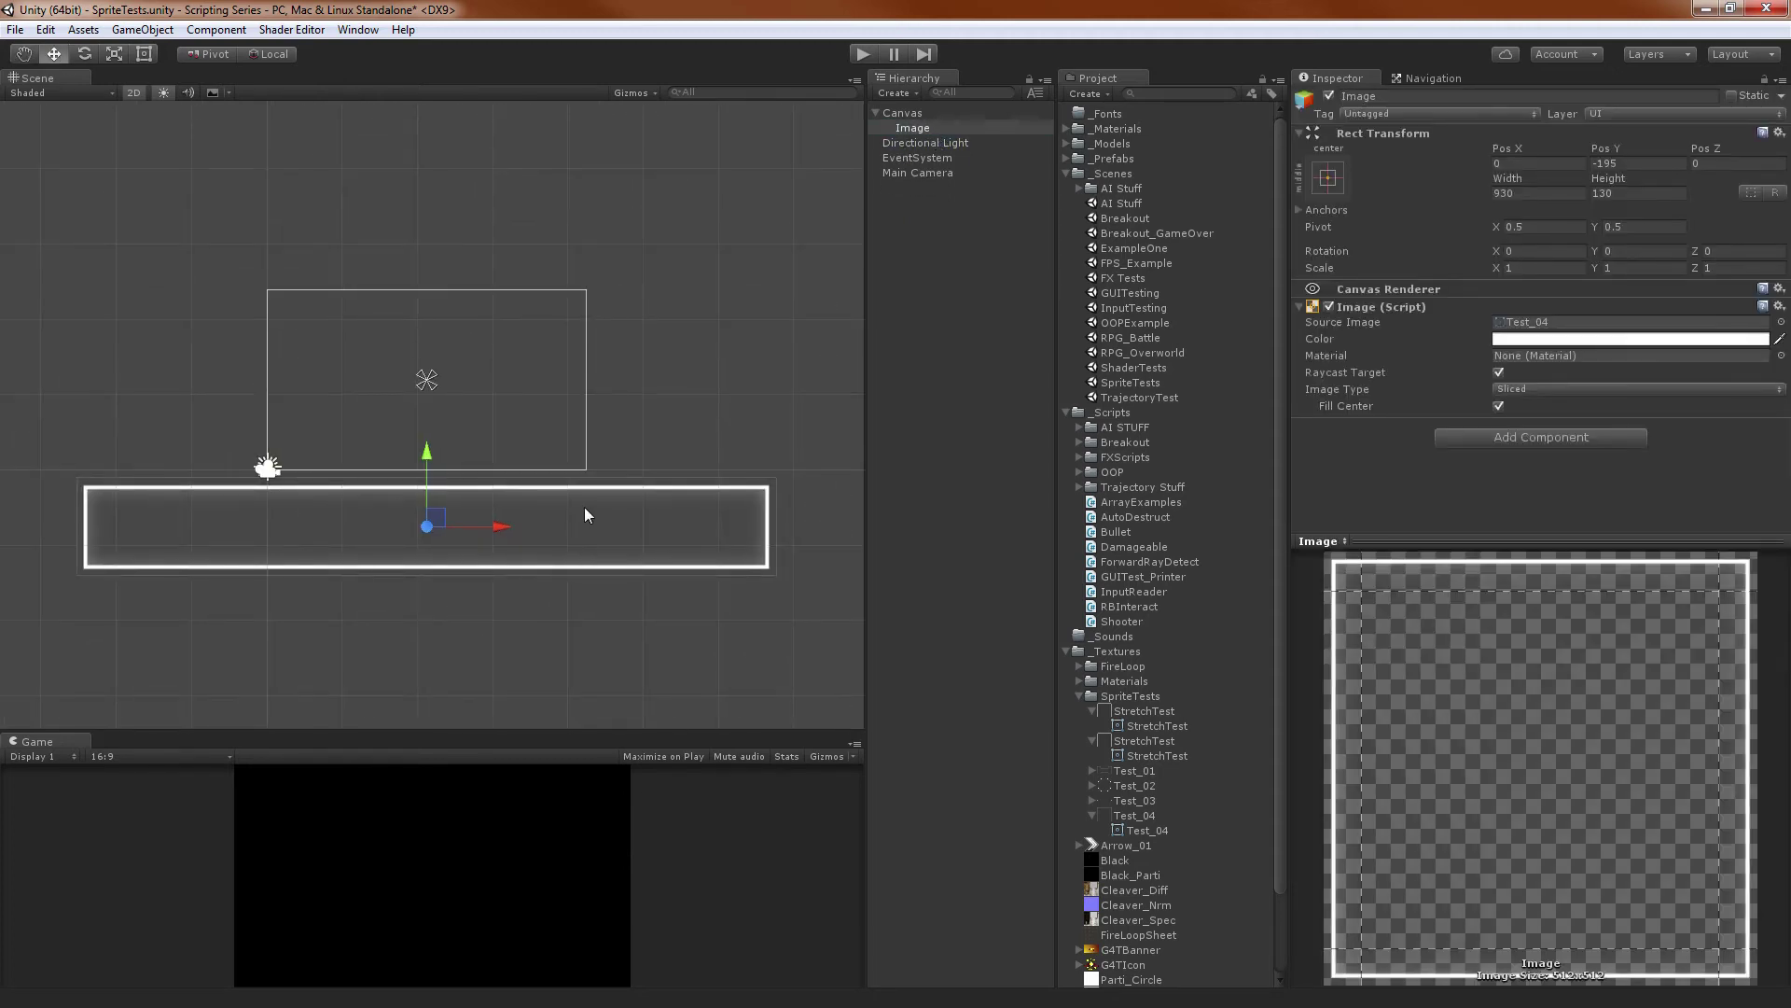
{"action": "key", "text": "Delete"}
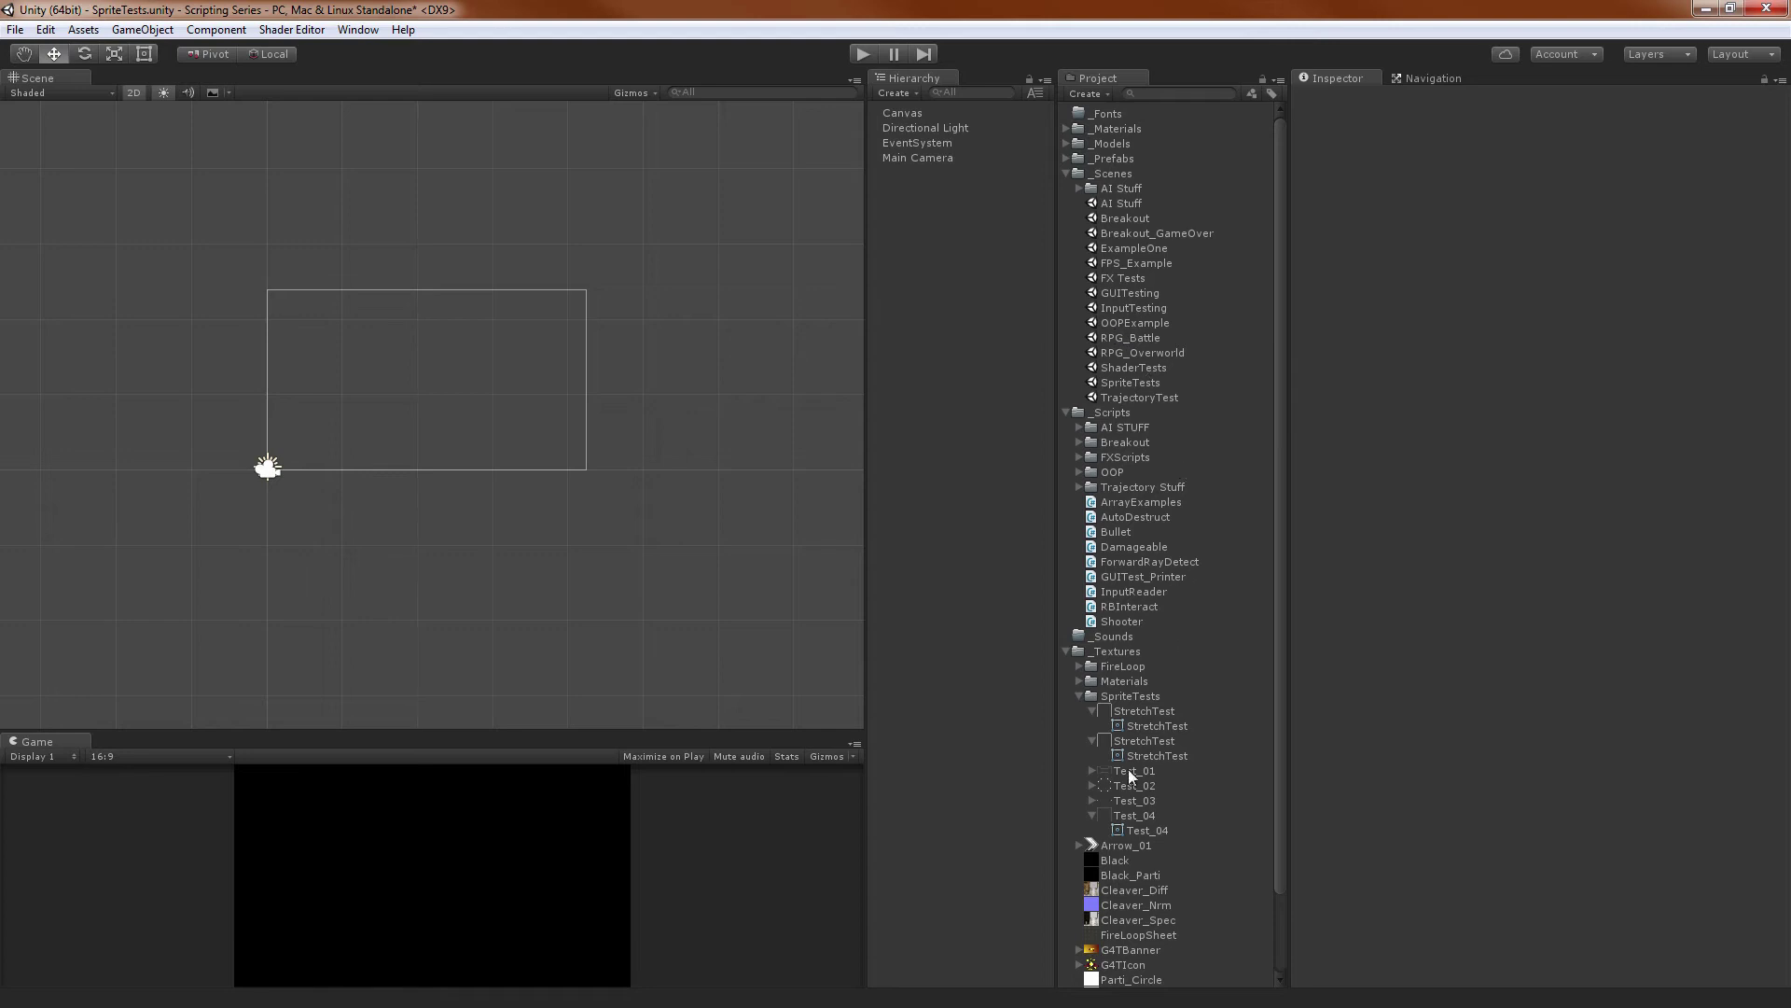
Try placing the Test_01 texture directly under the Canvas at about X 32, Y -8, and delete it
{"action": "left_click_drag", "start_coordinate": [1128, 774], "coordinate": [903, 114]}
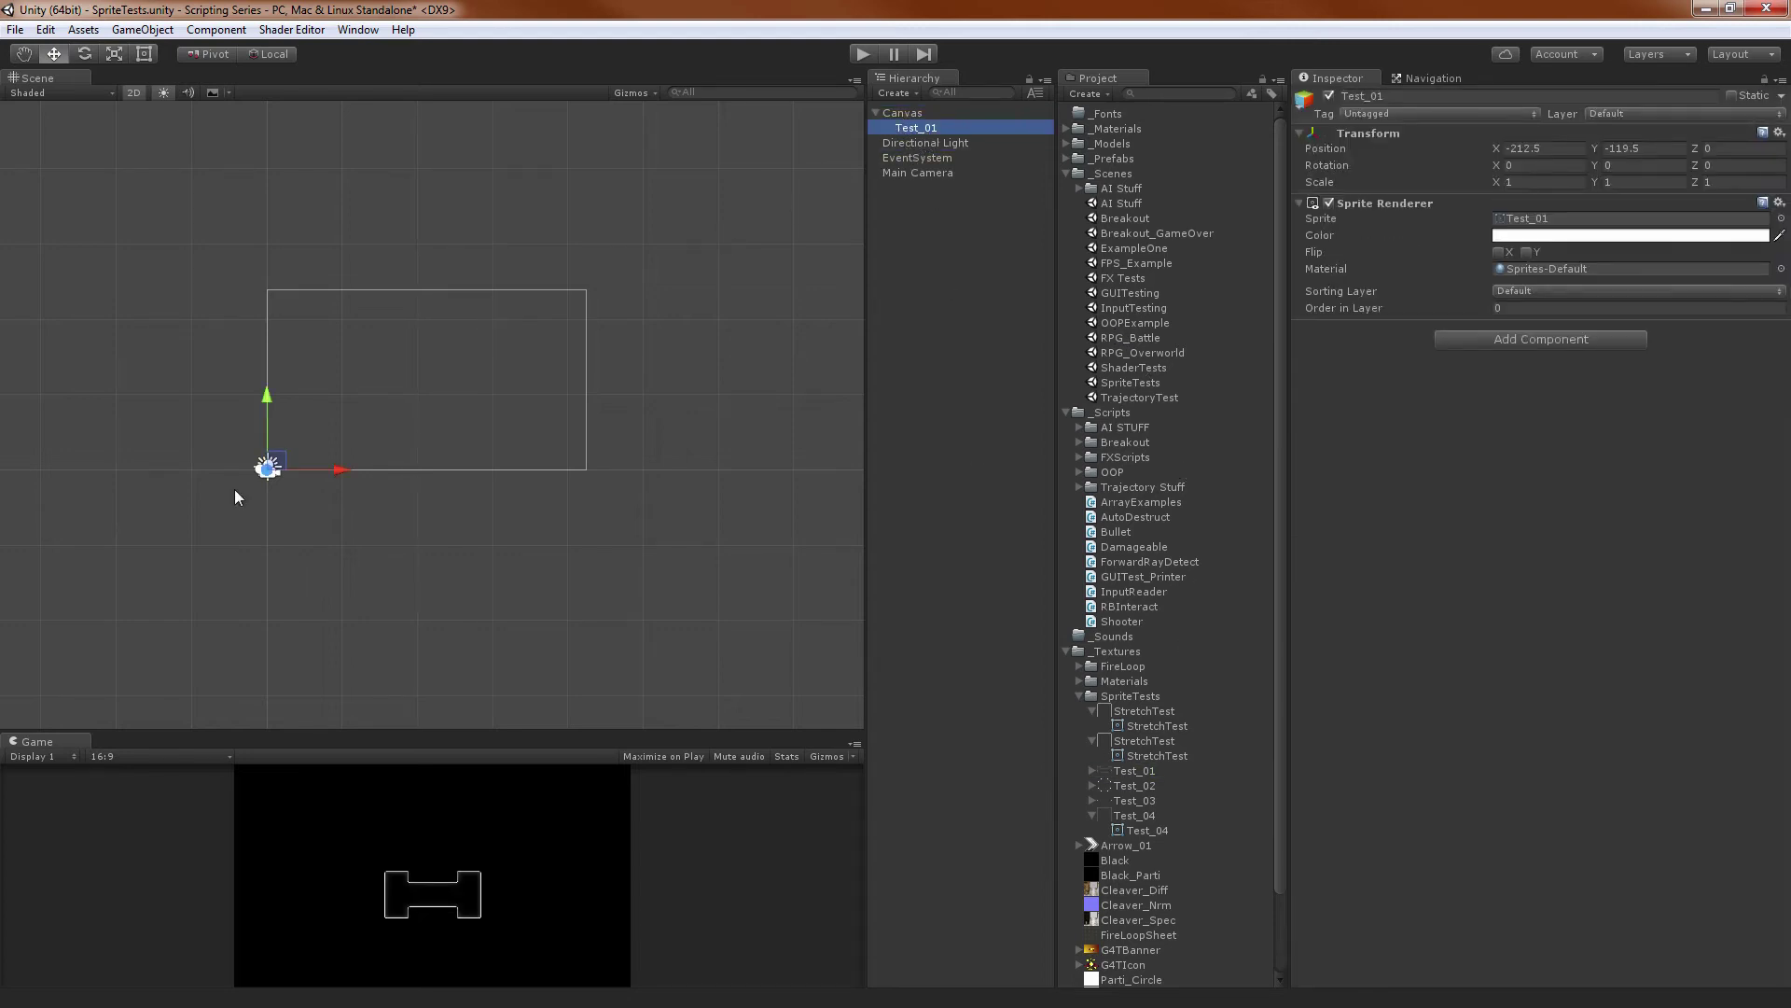
{"action": "left_click_drag", "start_coordinate": [257, 471], "coordinate": [467, 366]}
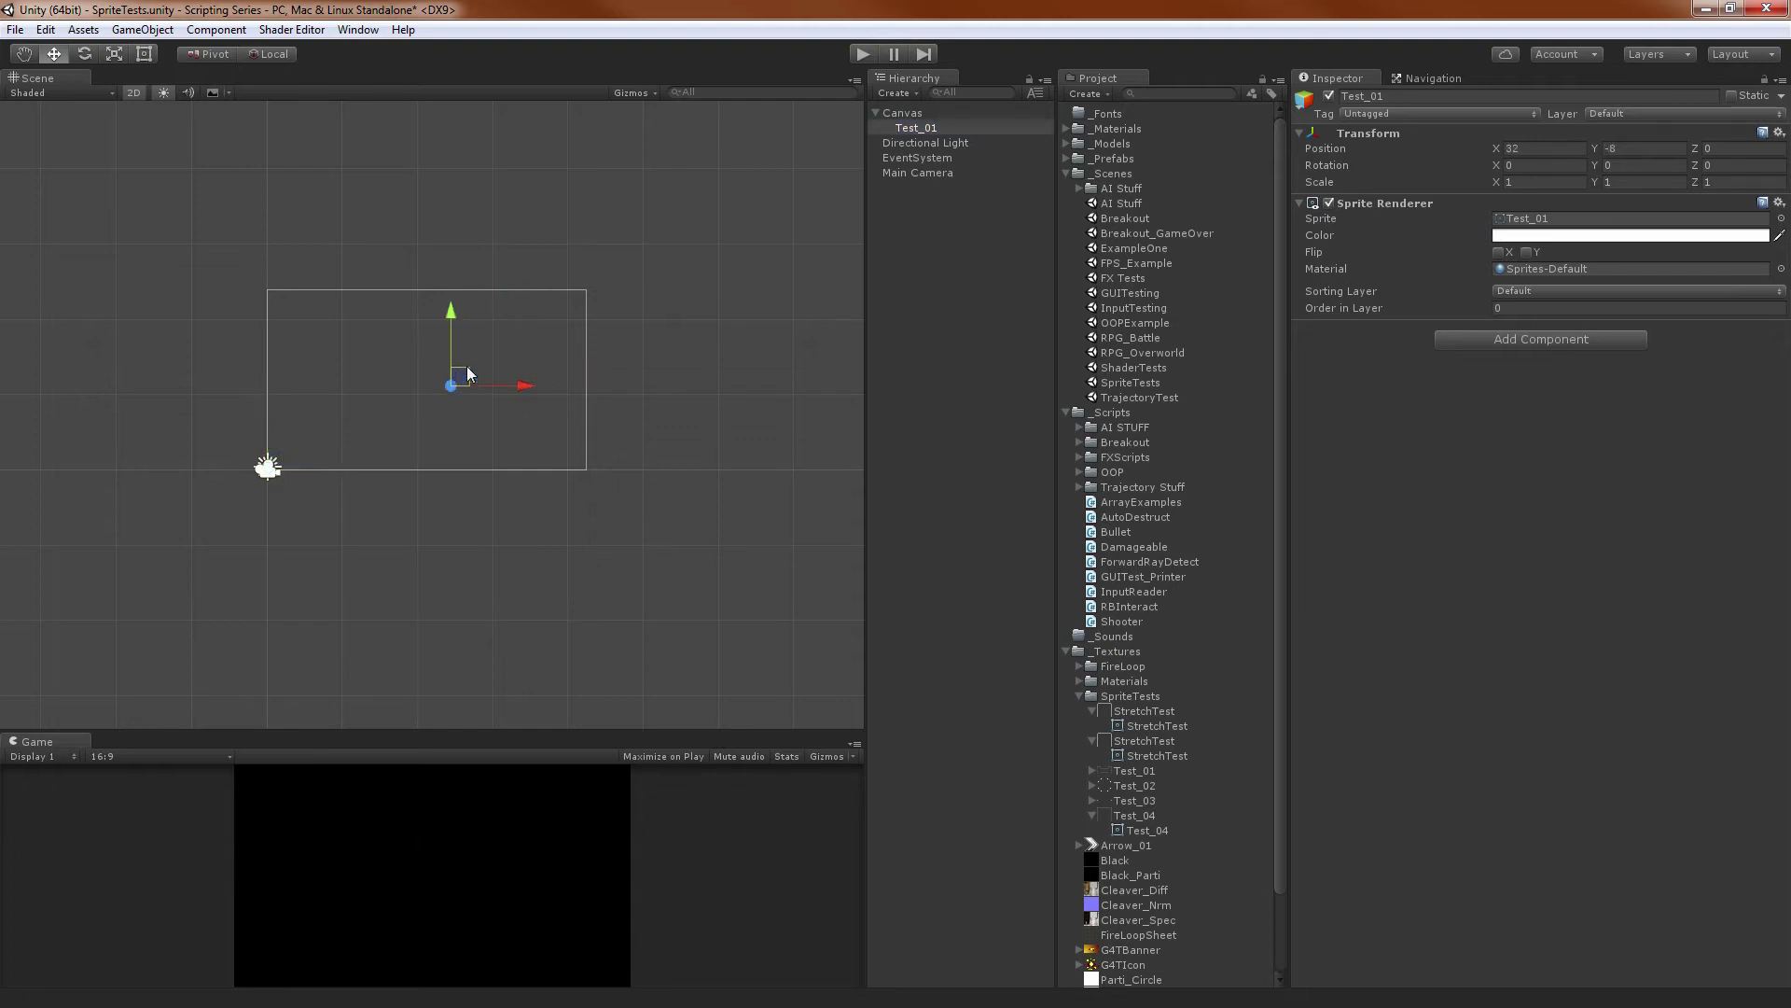
{"action": "scroll", "coordinate": [466, 369], "scroll_direction": "down", "scroll_amount": 4}
{"action": "scroll", "coordinate": [466, 374], "scroll_direction": "up", "scroll_amount": 3}
{"action": "scroll", "coordinate": [483, 490], "scroll_direction": "down", "scroll_amount": 5}
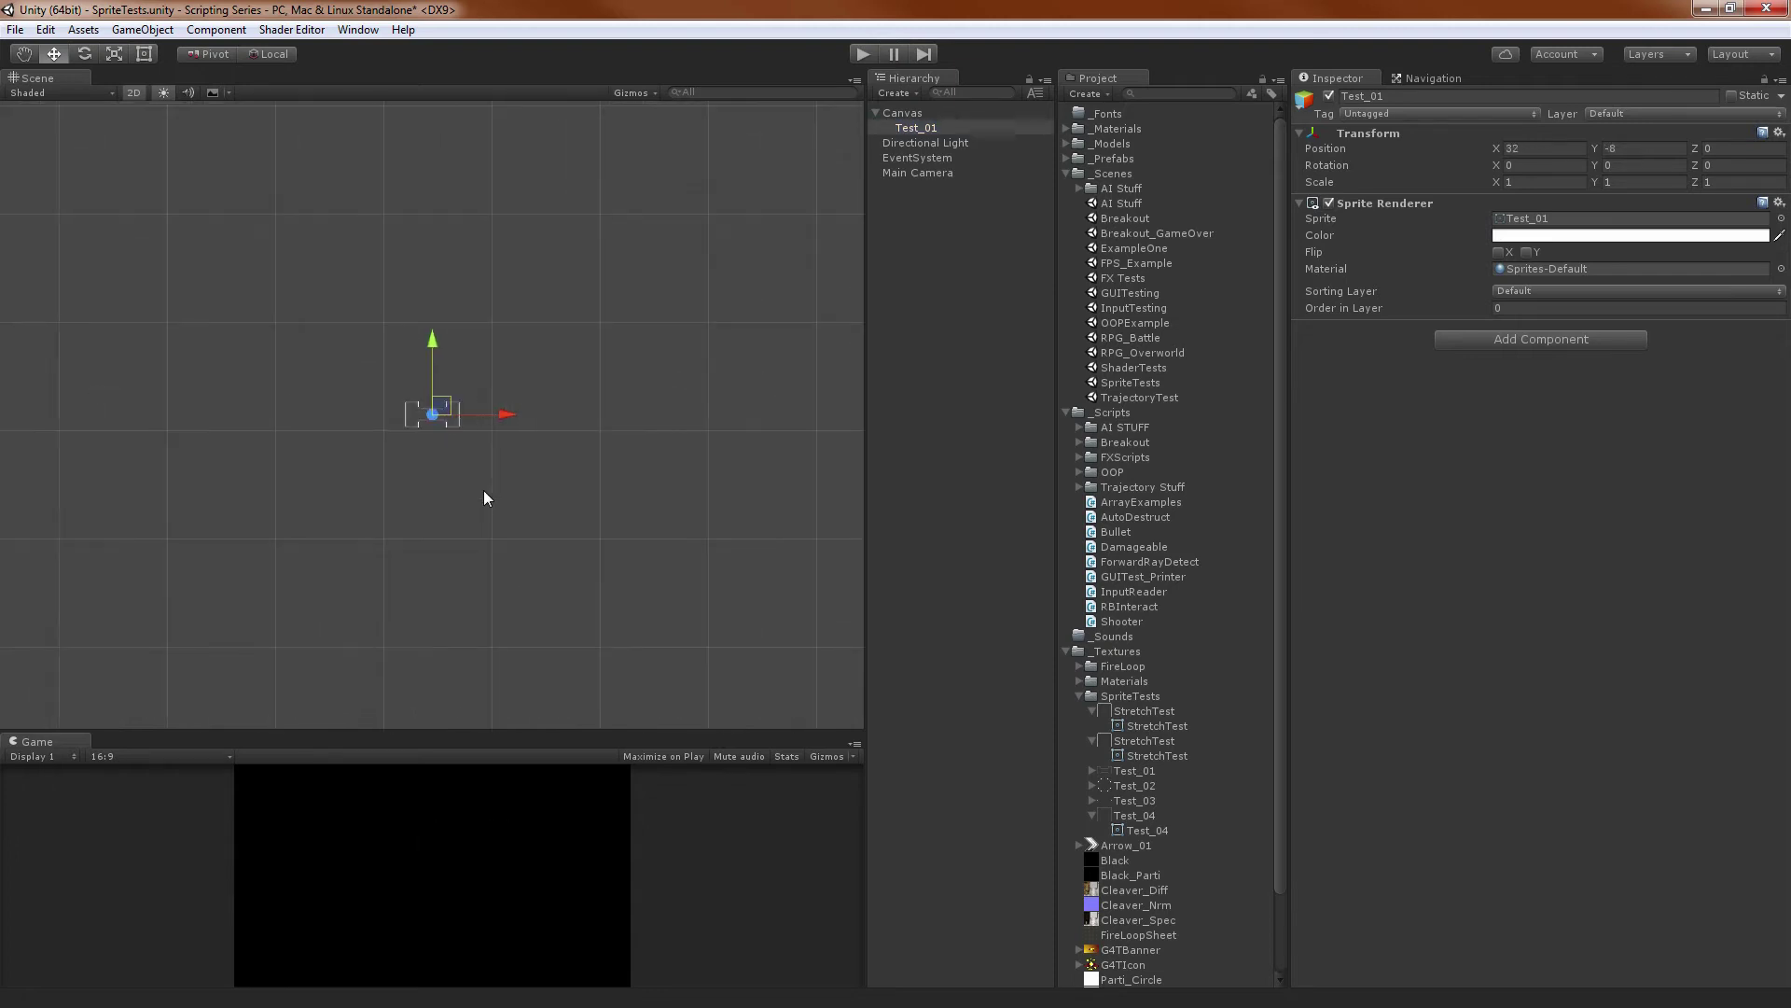
{"action": "scroll", "coordinate": [504, 493], "scroll_direction": "down", "scroll_amount": 3}
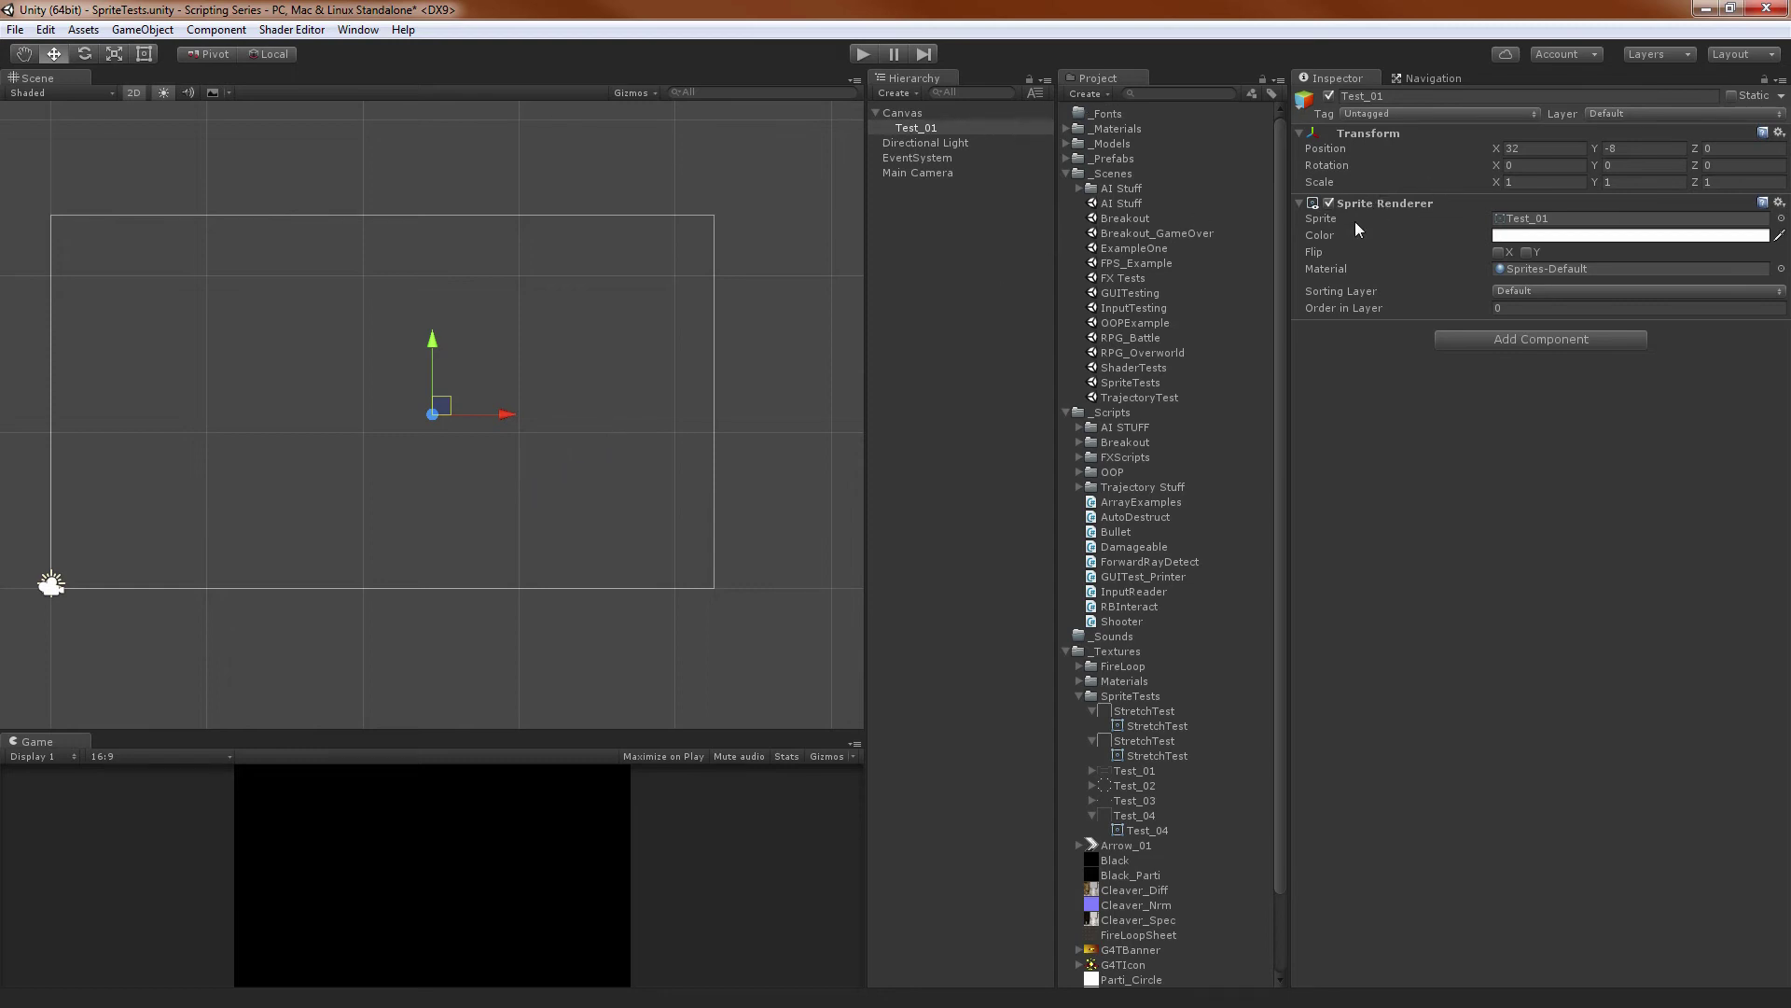
{"action": "key", "text": "Delete"}
Add a UI Image to the Canvas and assign Test_01 as its source image
{"action": "right_click", "coordinate": [937, 114]}
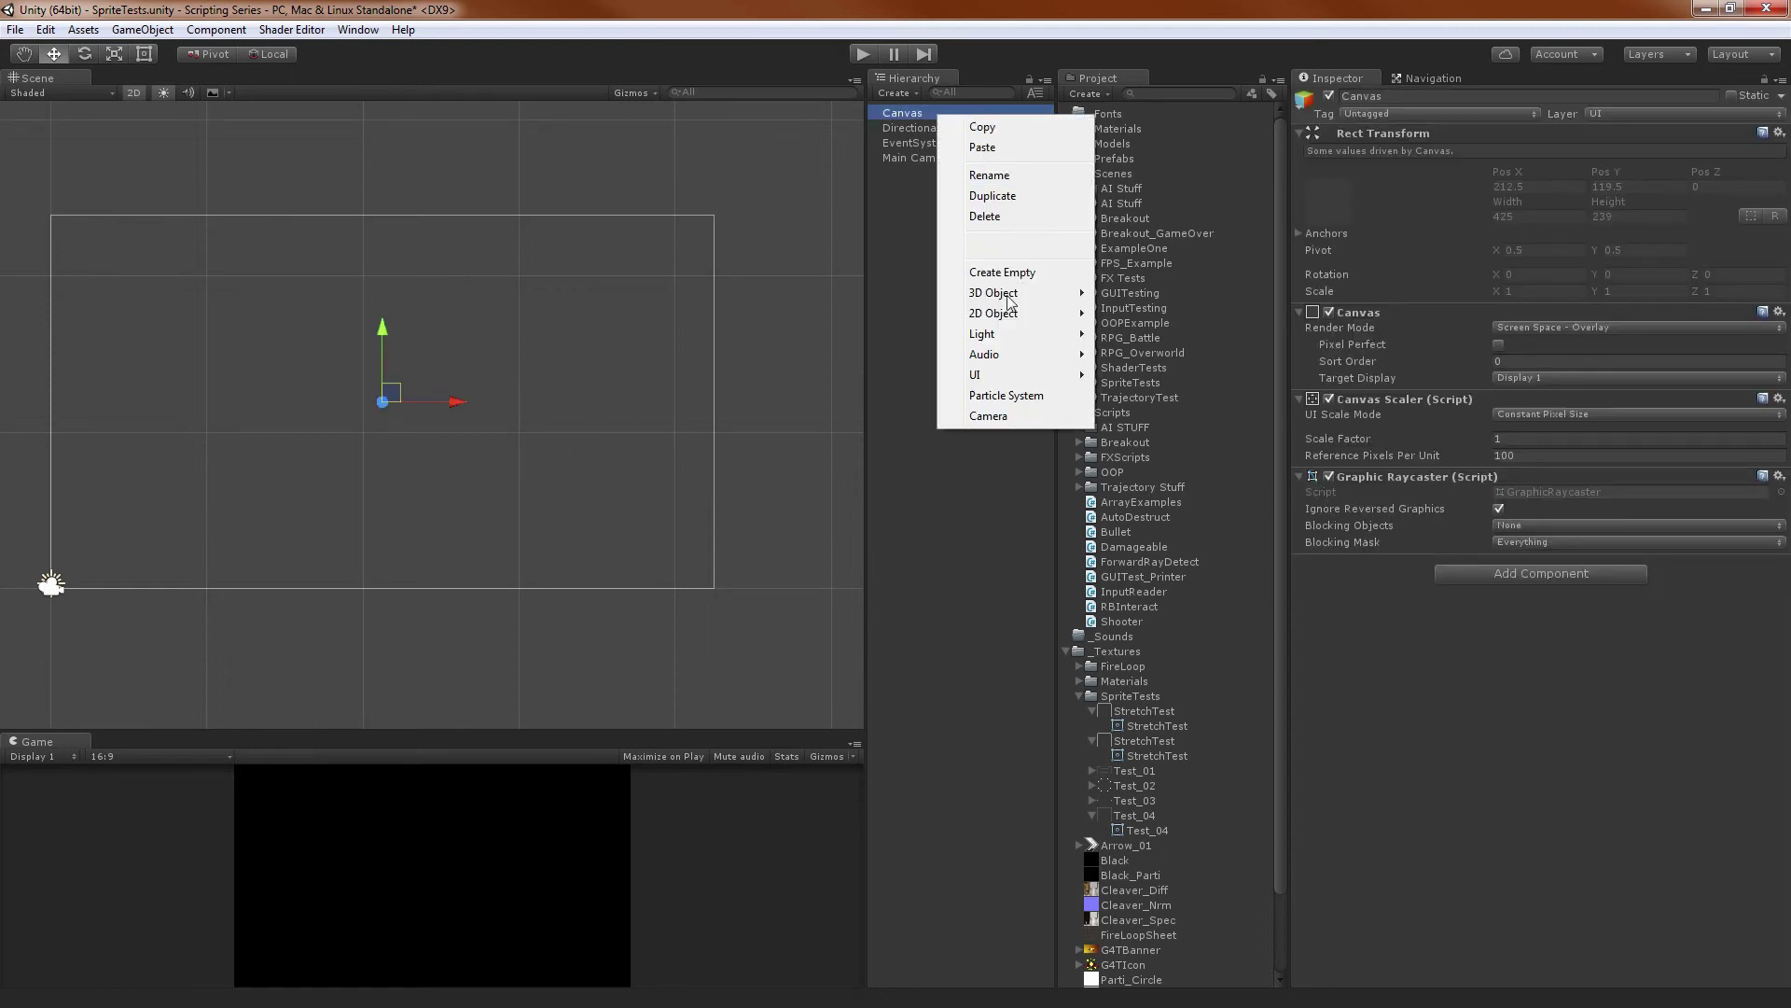
{"action": "mouse_move", "coordinate": [975, 374]}
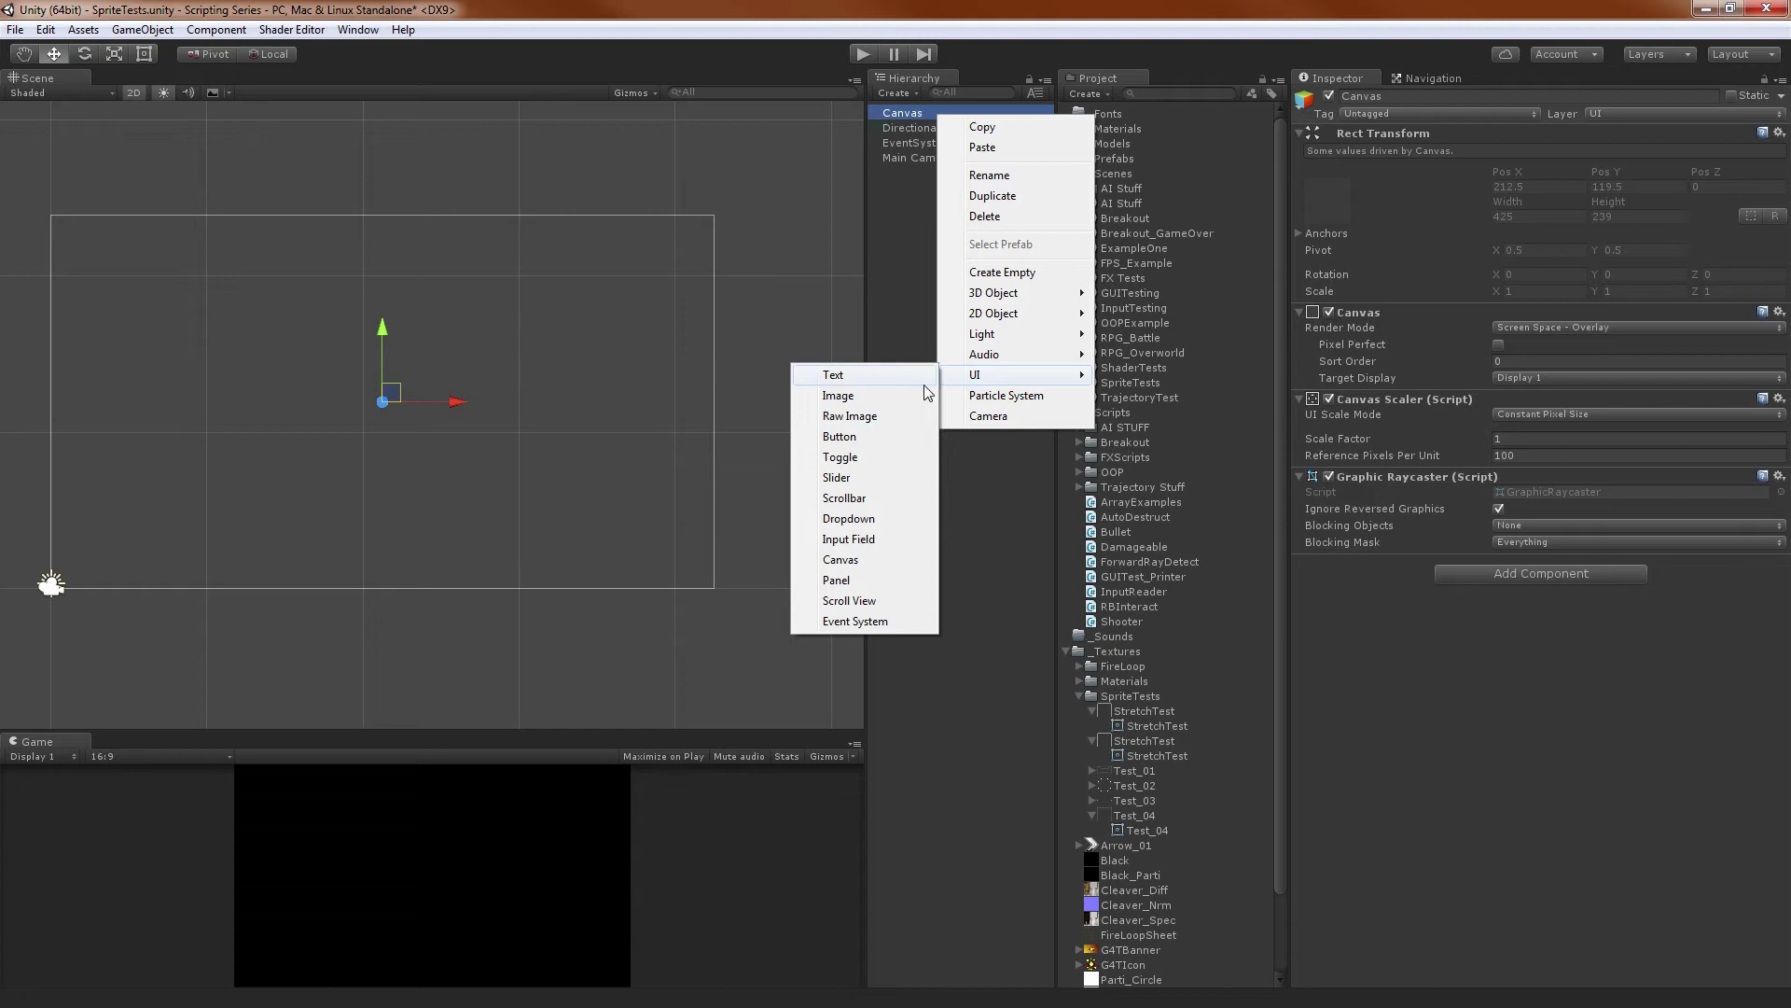
{"action": "left_click", "coordinate": [871, 395]}
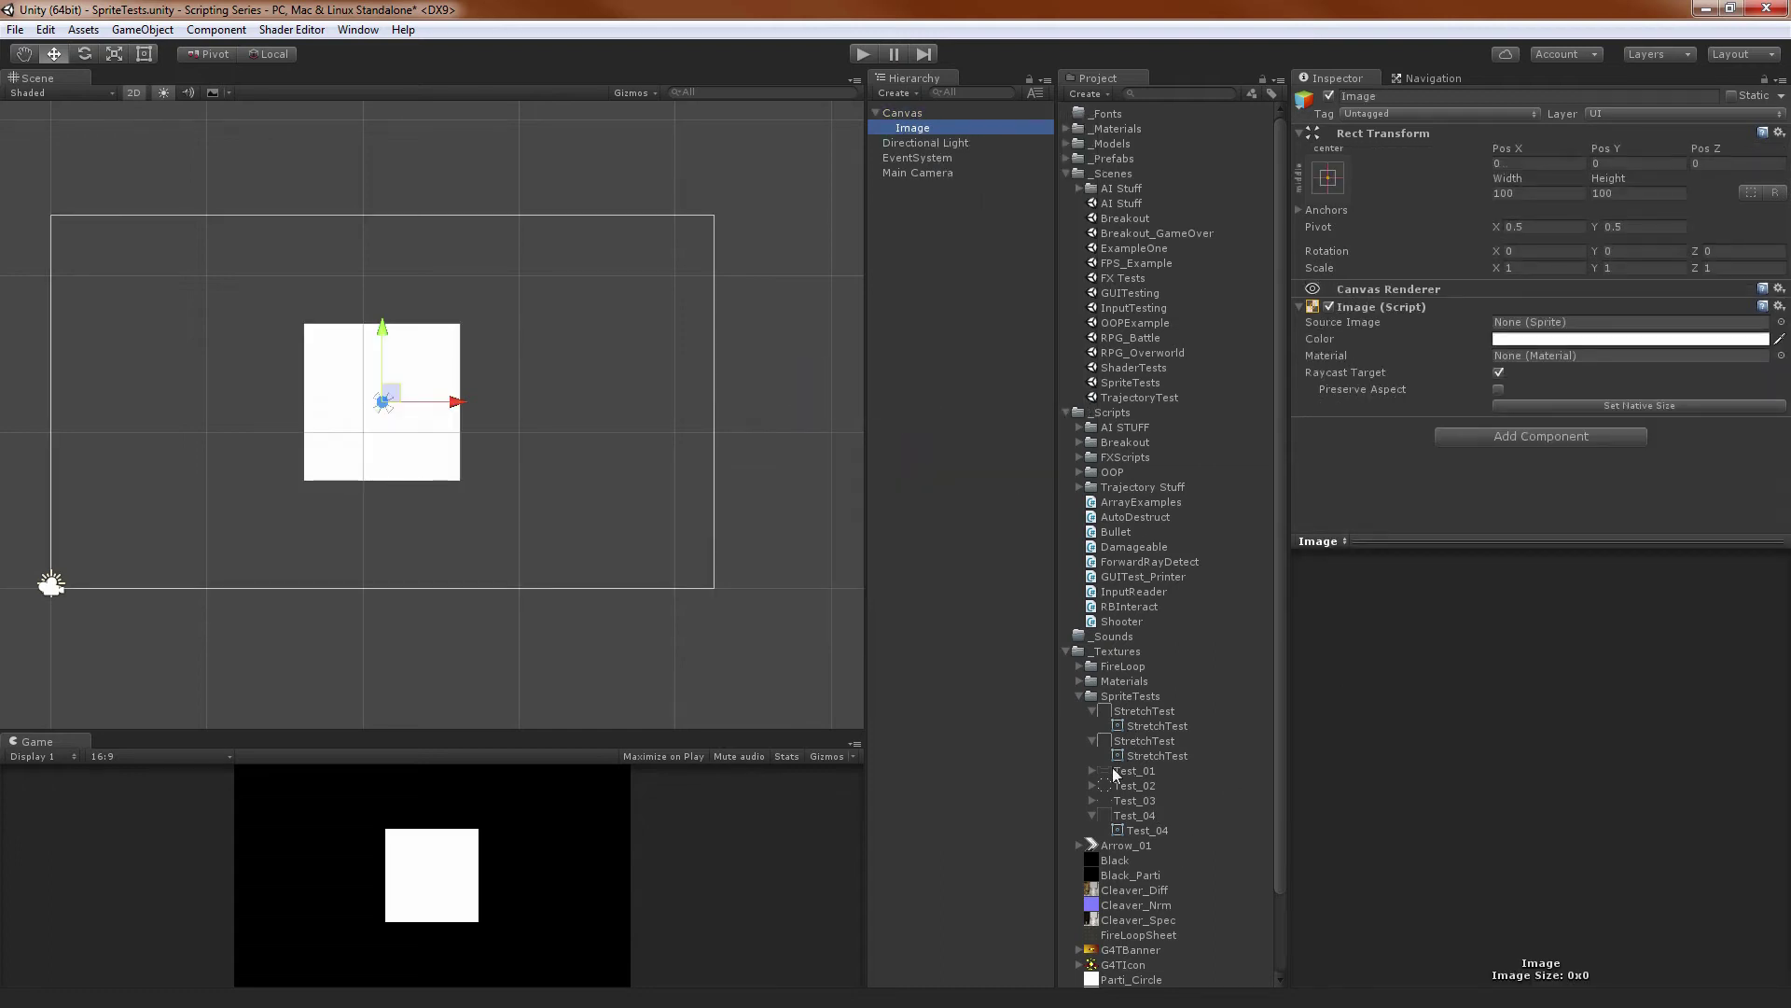
{"action": "left_click_drag", "start_coordinate": [1117, 772], "coordinate": [1604, 324]}
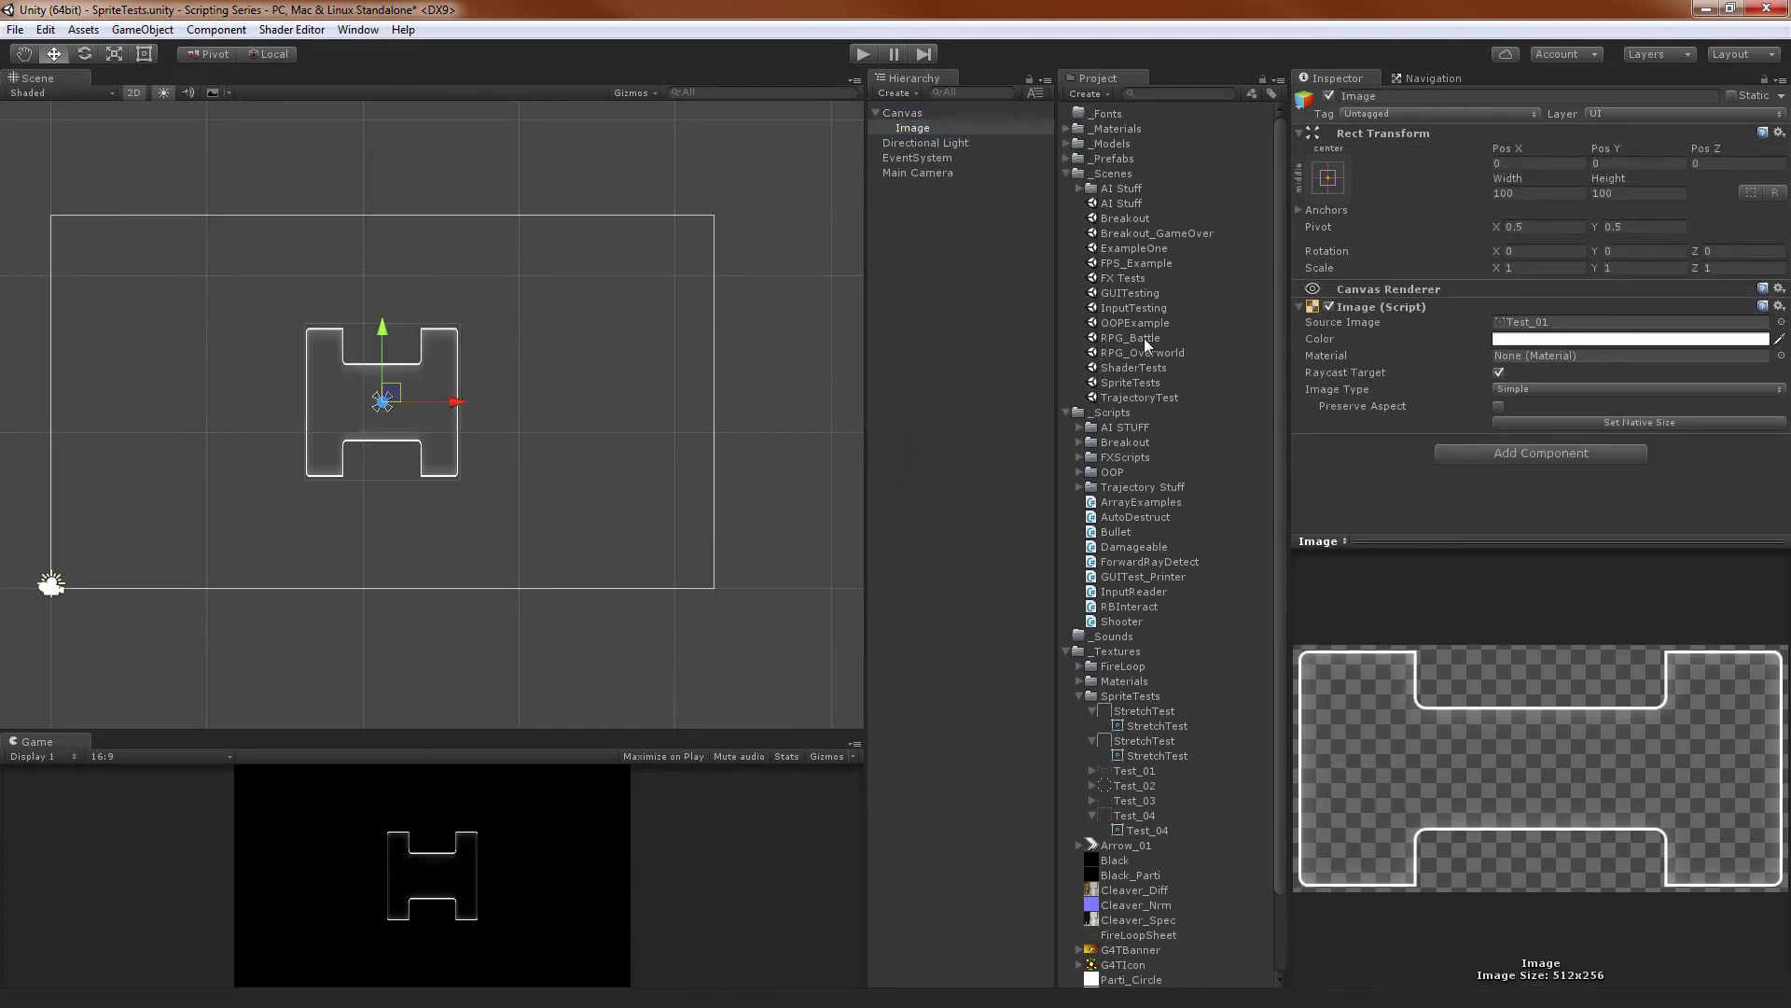
{"action": "scroll", "coordinate": [694, 502], "scroll_direction": "up", "scroll_amount": 3}
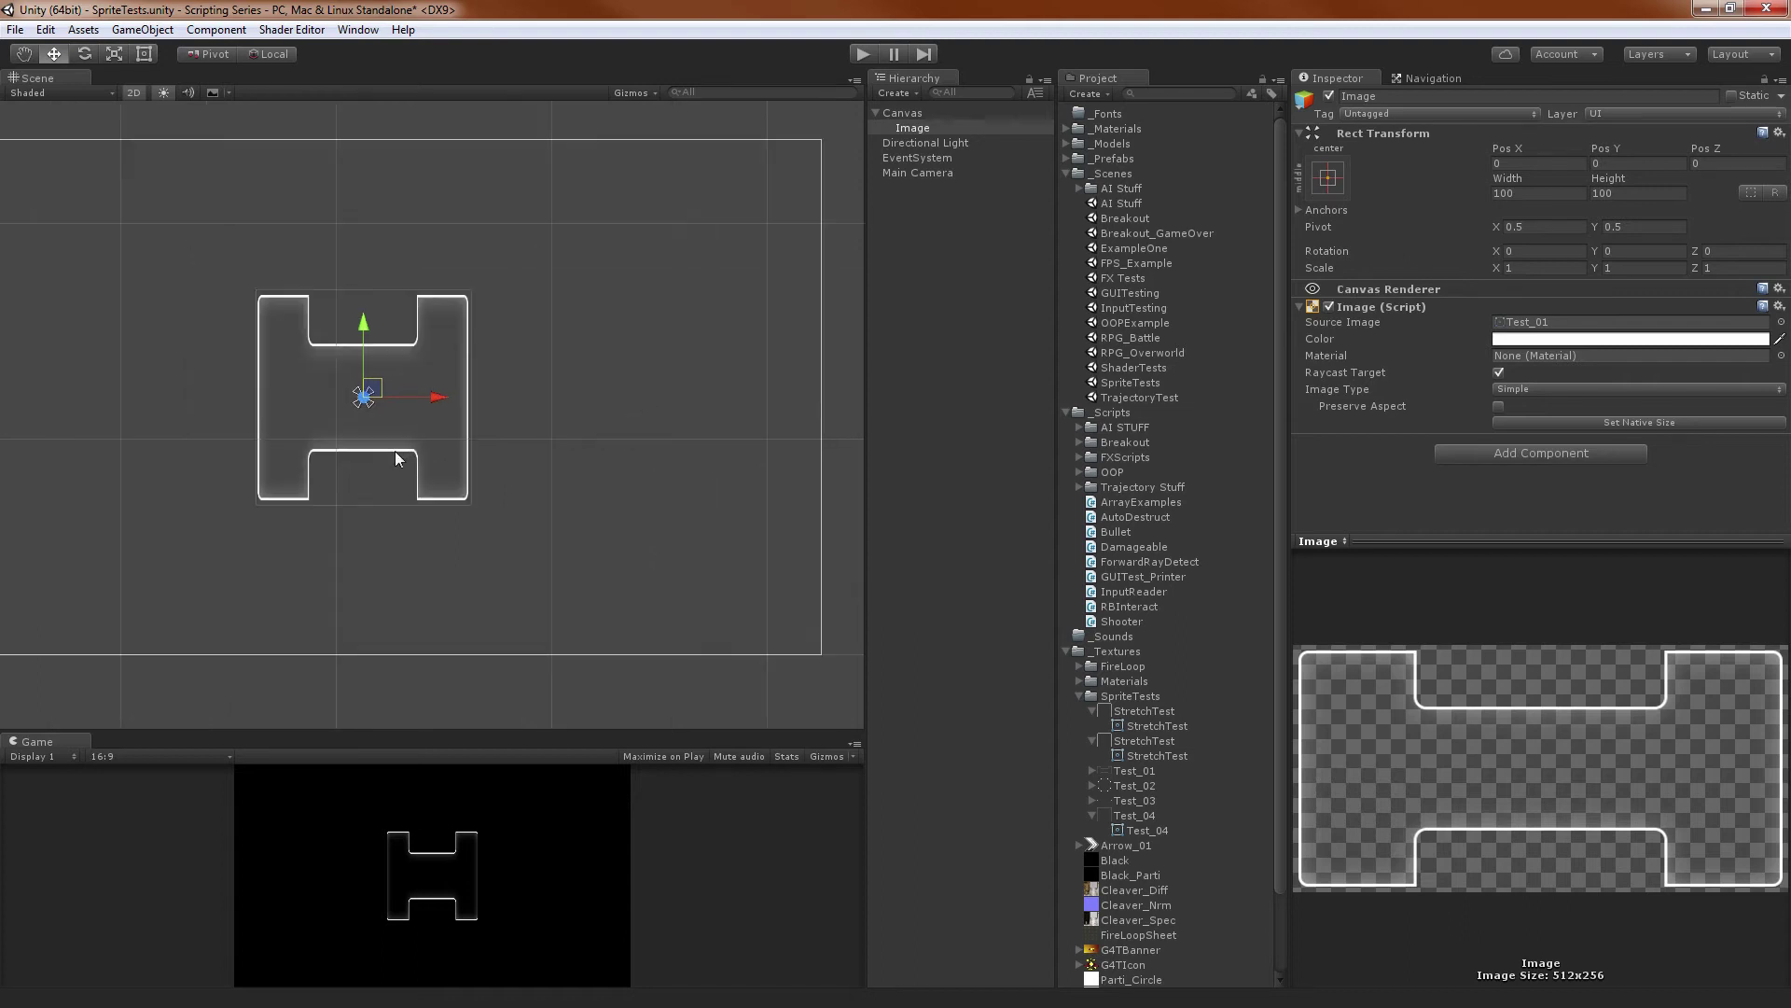
Expand the Test_01 texture to show its sprite and set the Image's width to 200
{"action": "left_click", "coordinate": [1105, 771]}
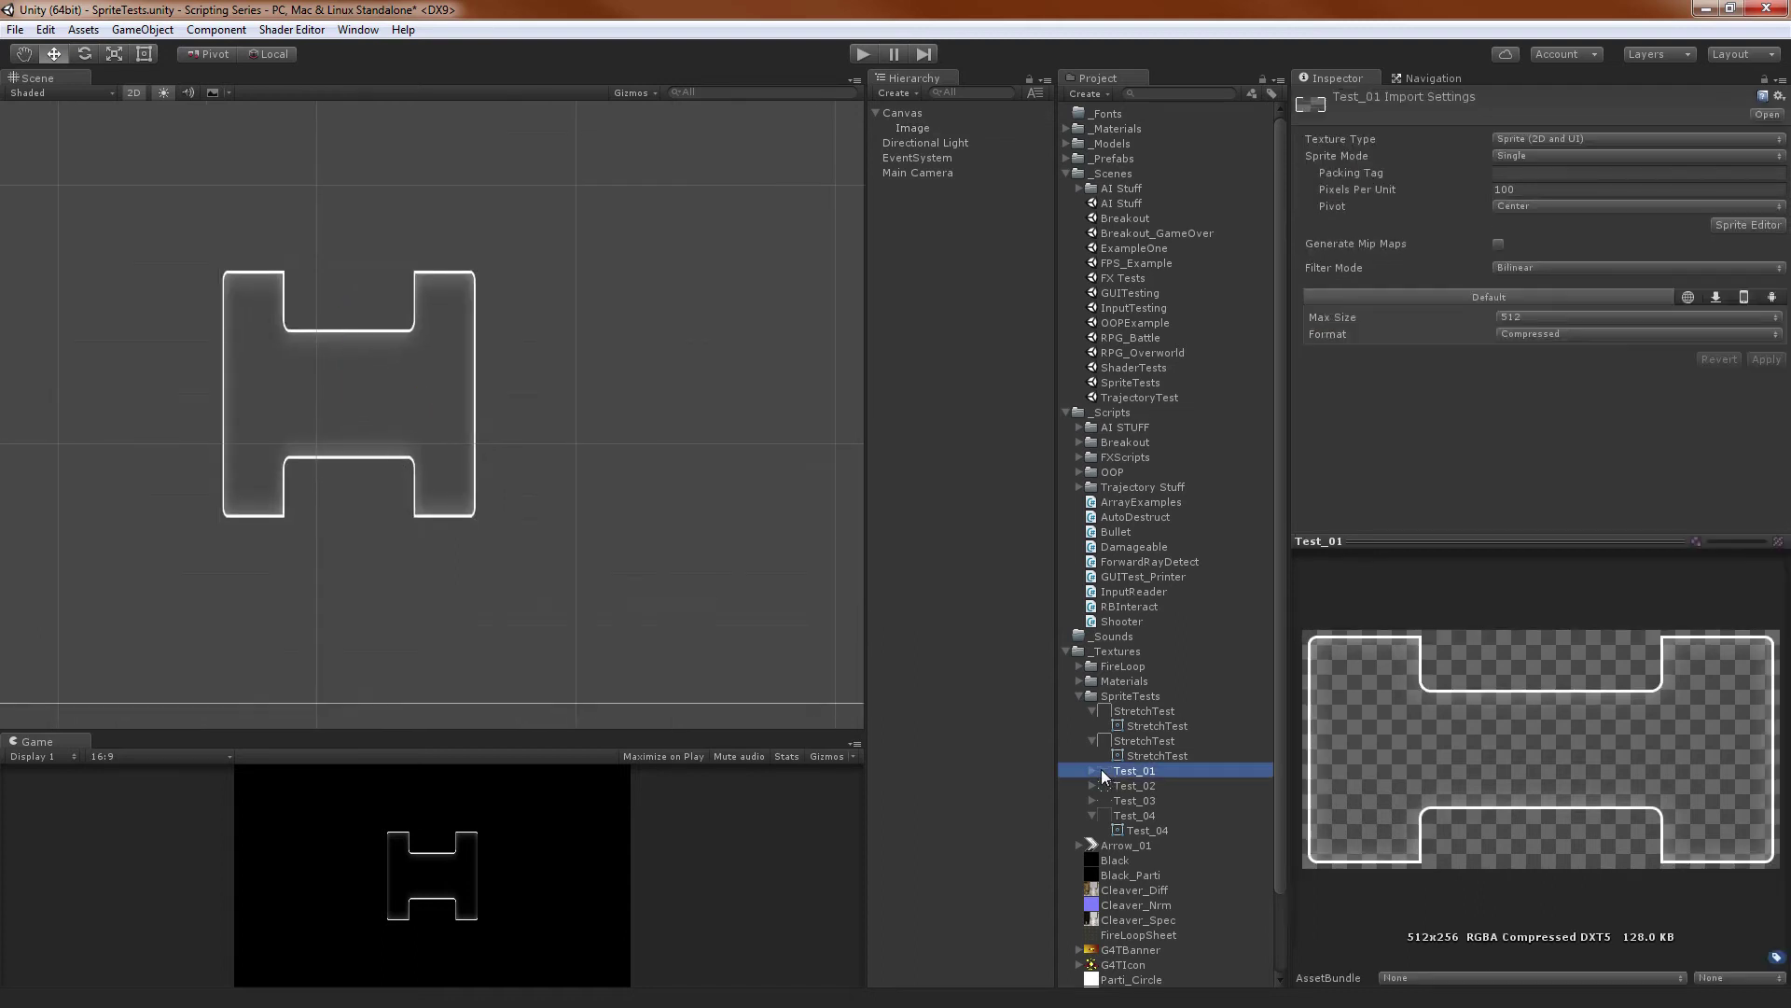
{"action": "left_click", "coordinate": [1092, 771]}
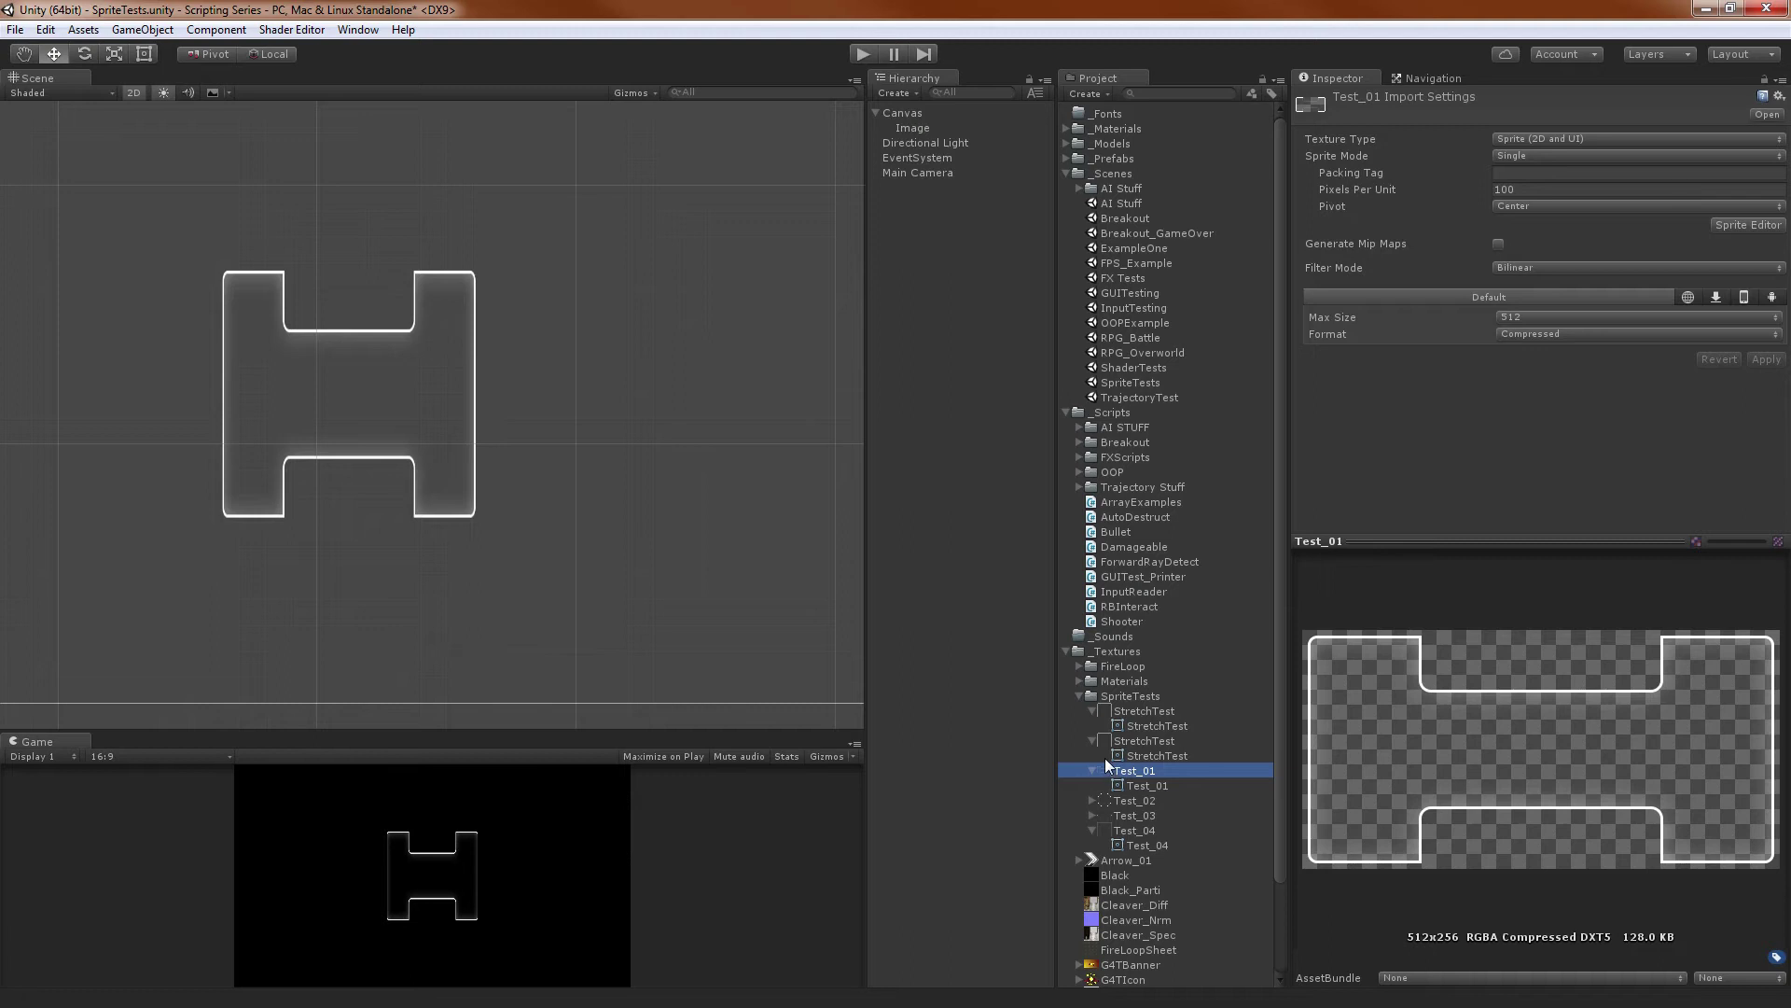
{"action": "left_click", "coordinate": [914, 127]}
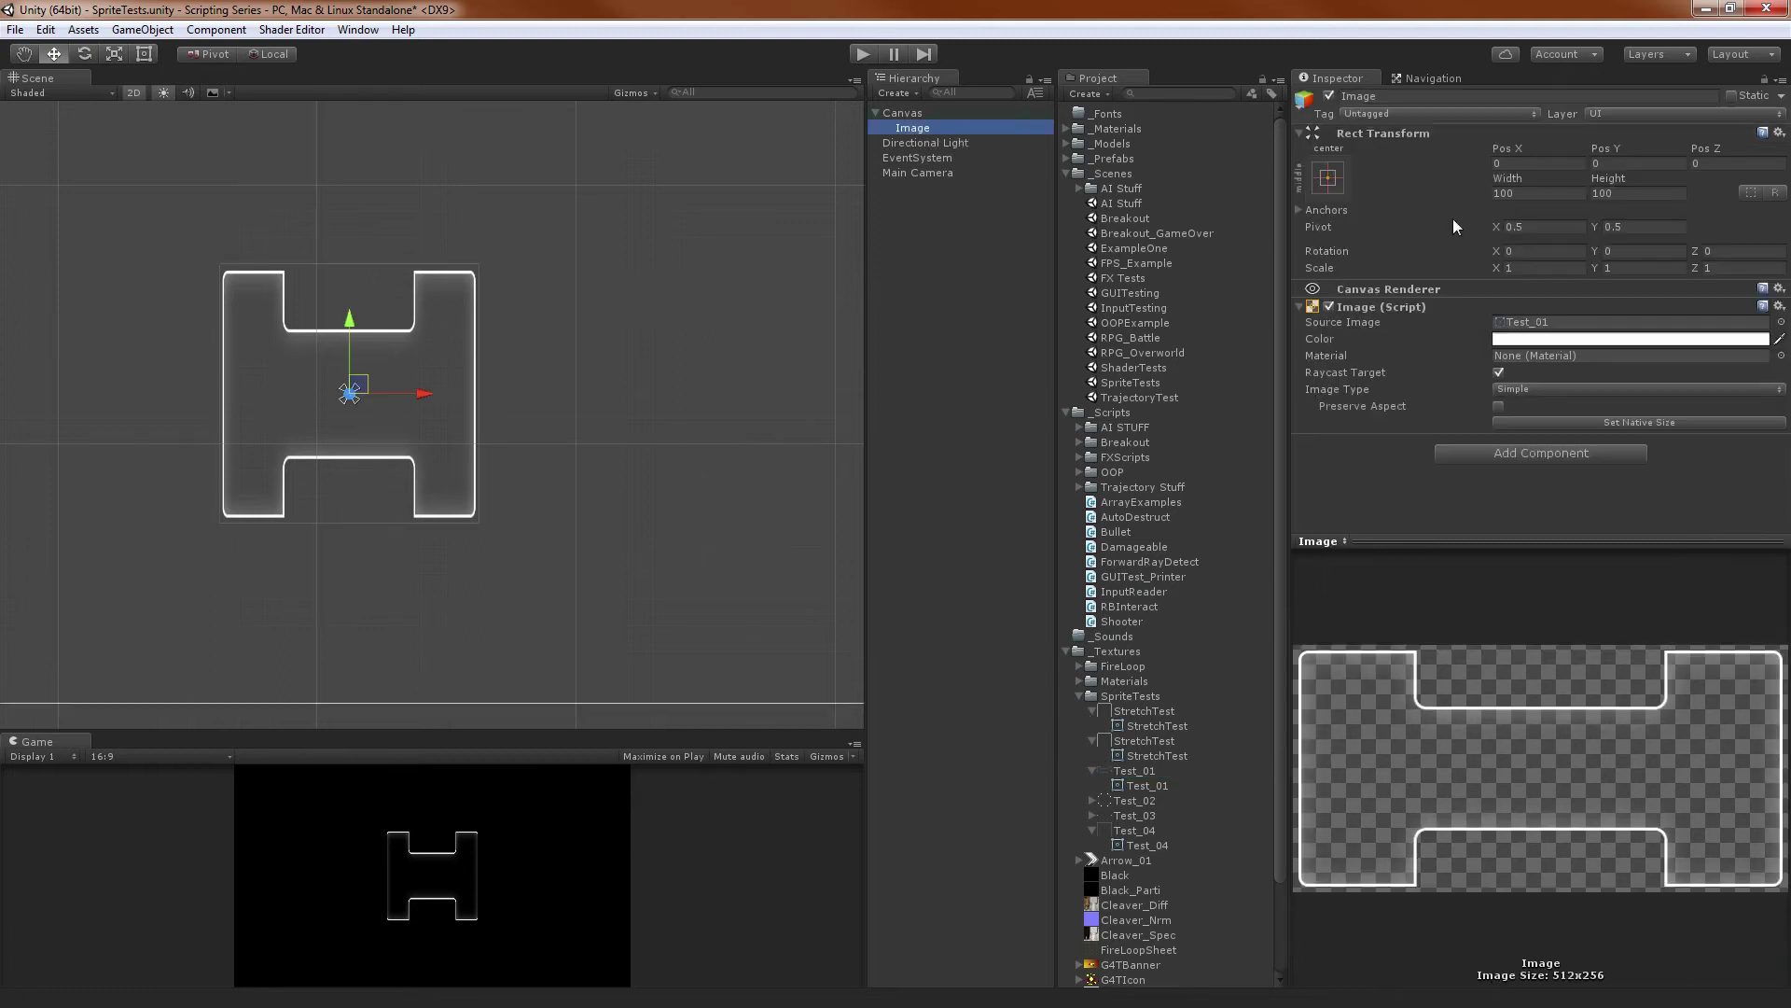
{"action": "left_click", "coordinate": [1549, 193]}
{"action": "type", "text": "200"}
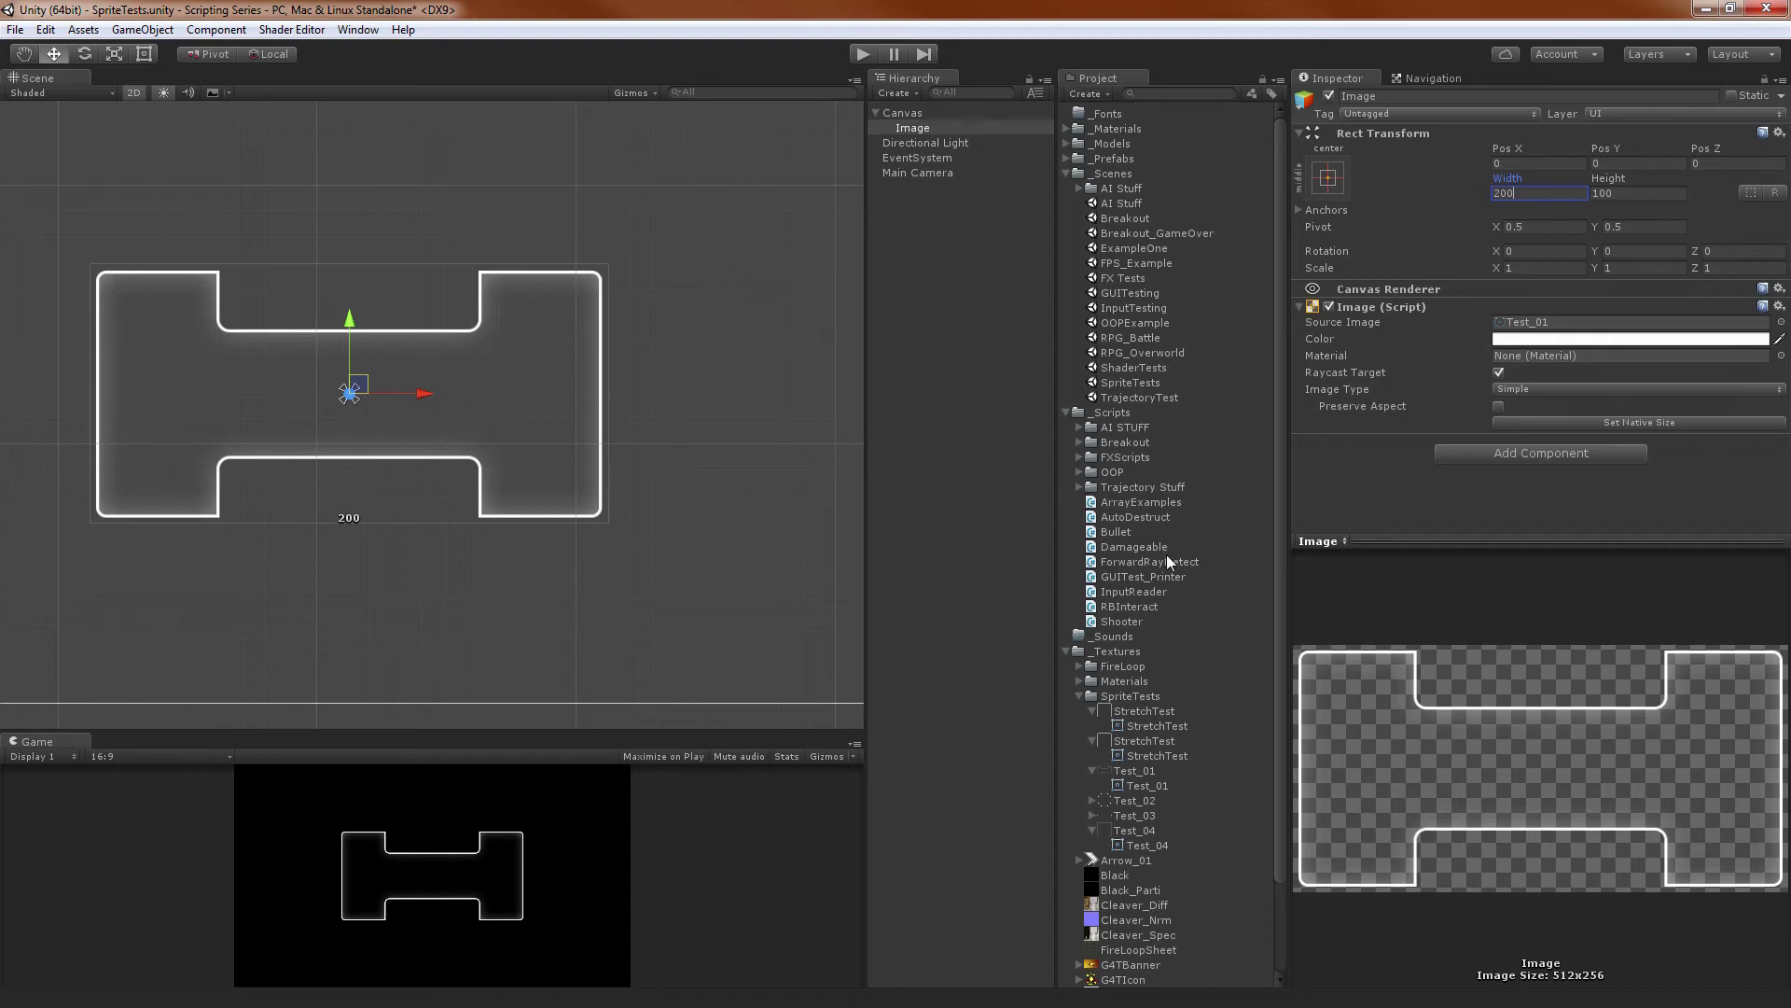
Set the left and right borders of Test_01 to 30 in the Sprite Editor and apply them
{"action": "left_click", "coordinate": [1147, 784]}
{"action": "left_click", "coordinate": [1150, 770]}
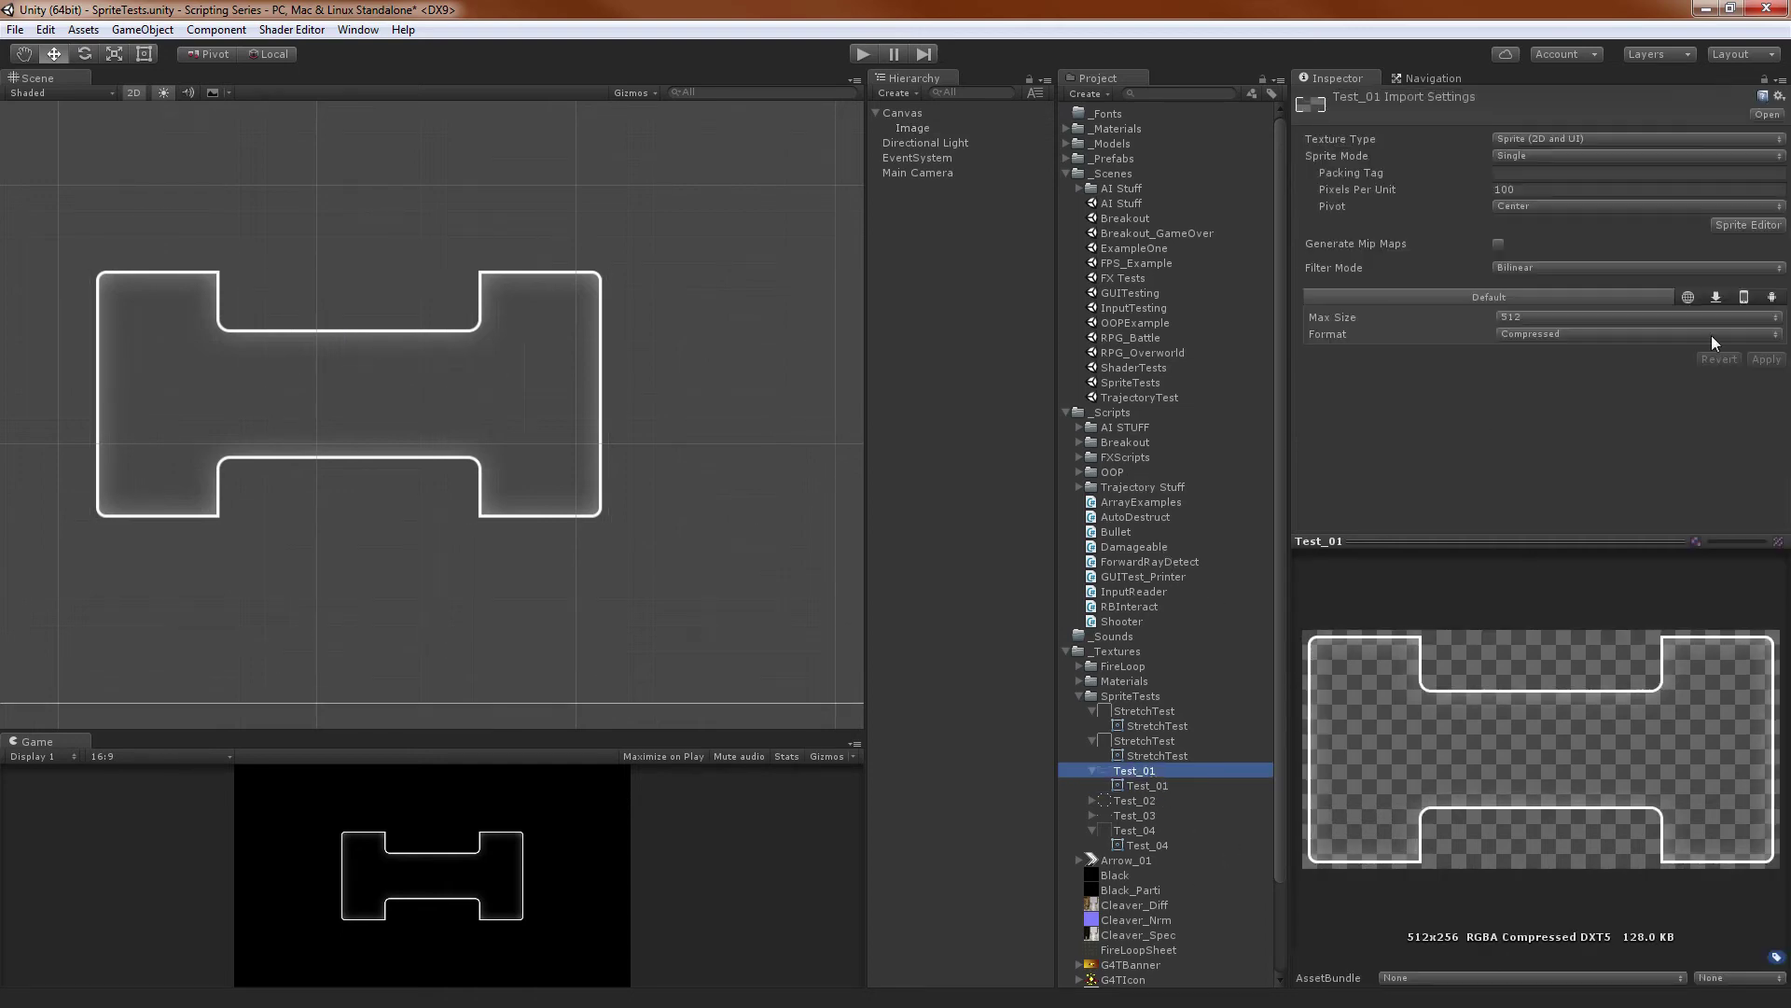
{"action": "left_click", "coordinate": [1748, 226]}
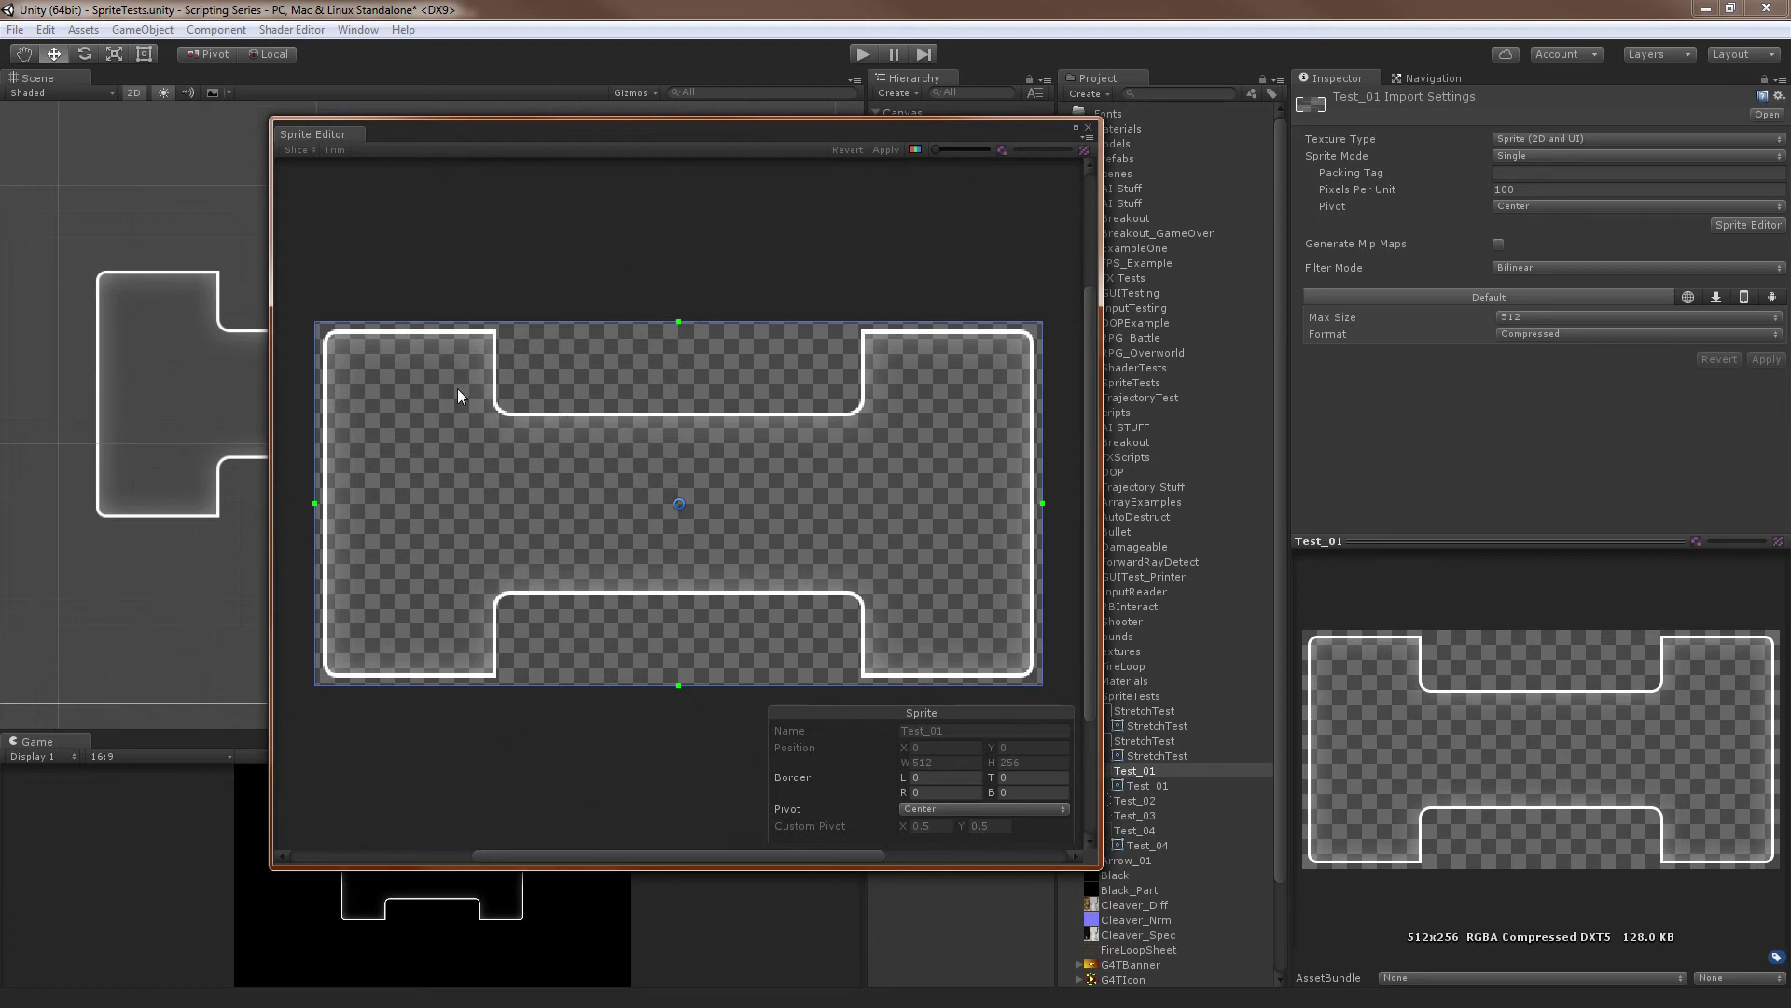
{"action": "left_click_drag", "start_coordinate": [315, 504], "coordinate": [521, 498]}
{"action": "left_click_drag", "start_coordinate": [521, 507], "coordinate": [356, 505]}
{"action": "left_click", "coordinate": [943, 778]}
{"action": "type", "text": "30"}
{"action": "key", "text": "Tab"}
{"action": "key", "text": "Tab"}
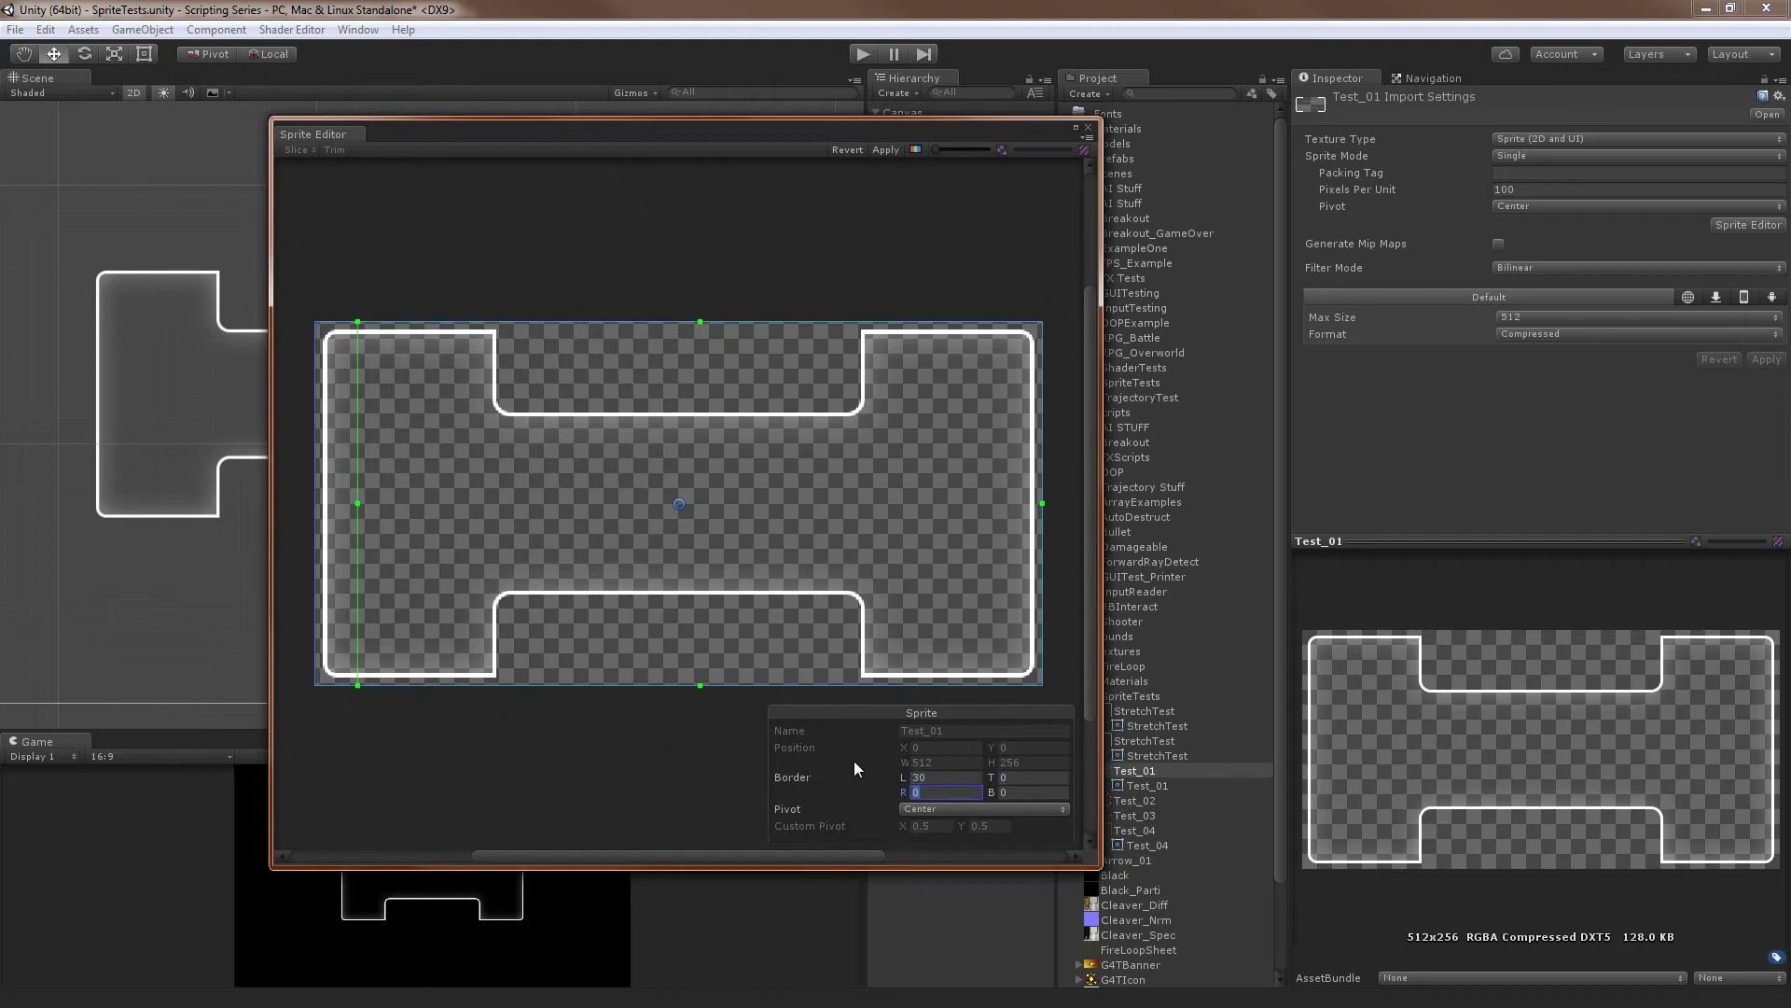
{"action": "type", "text": "30"}
{"action": "left_click", "coordinate": [889, 152]}
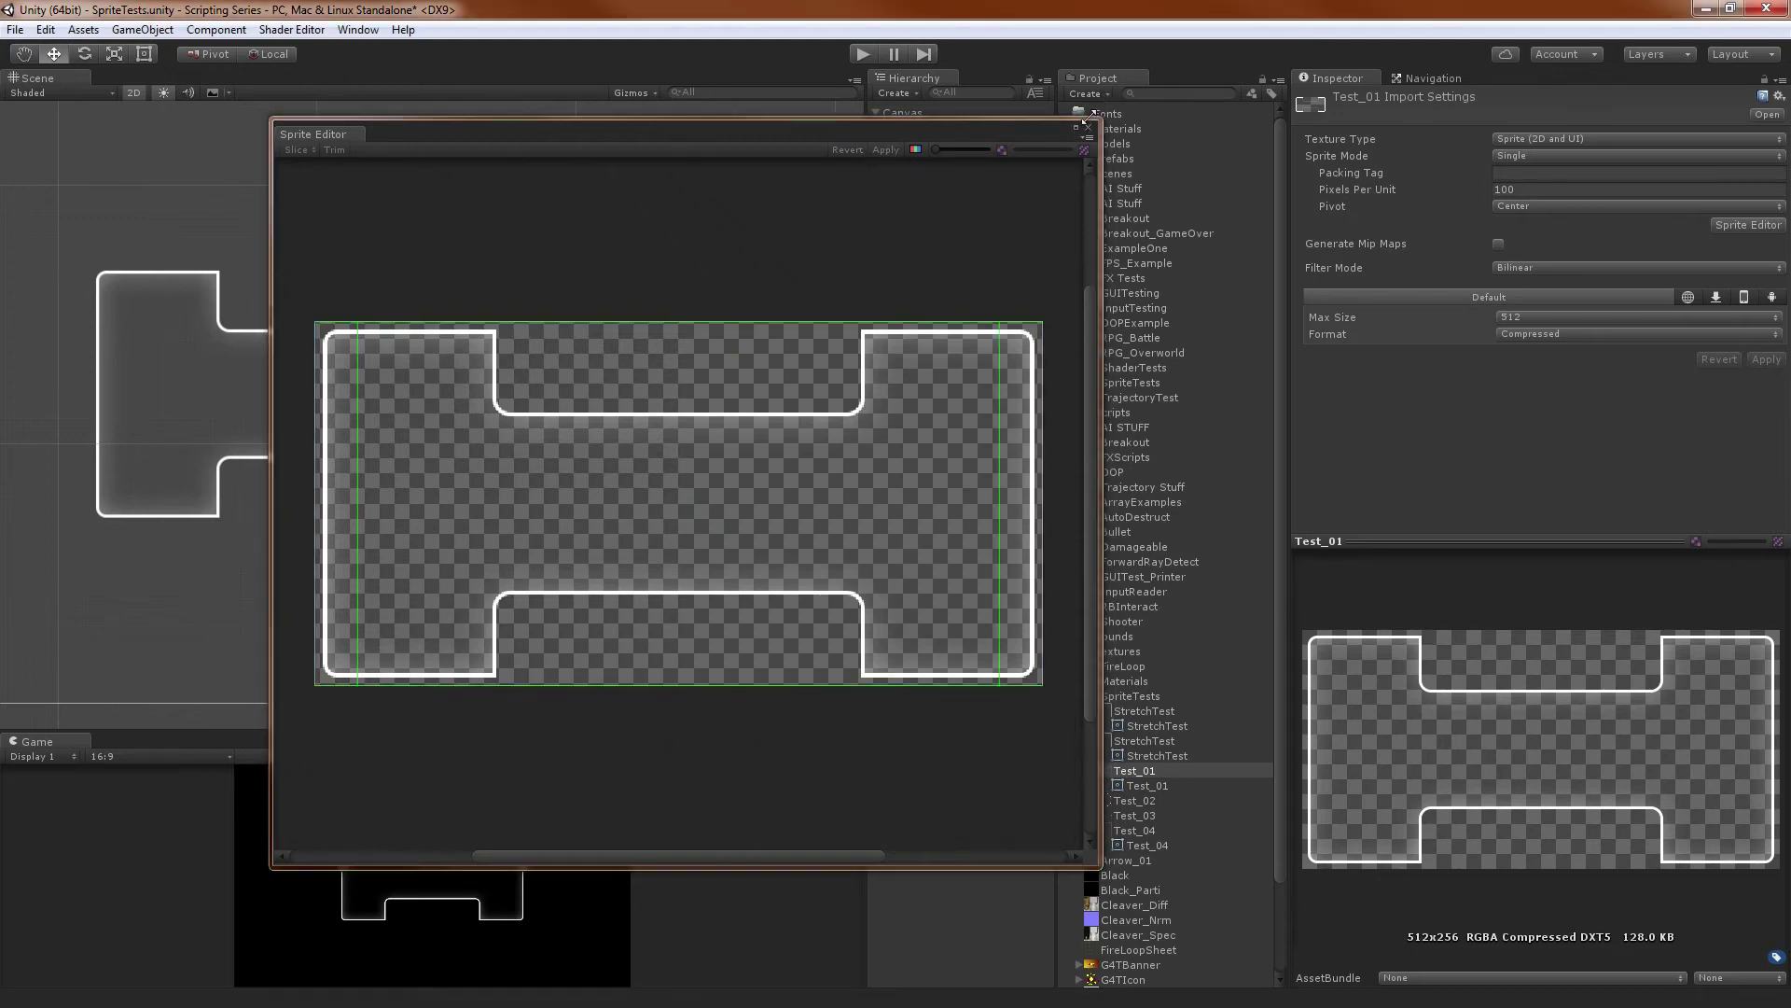
{"action": "left_click", "coordinate": [1085, 123]}
Reassign the Test_01 sprite as the Image's source image so it uses the new borders
{"action": "left_click", "coordinate": [919, 128]}
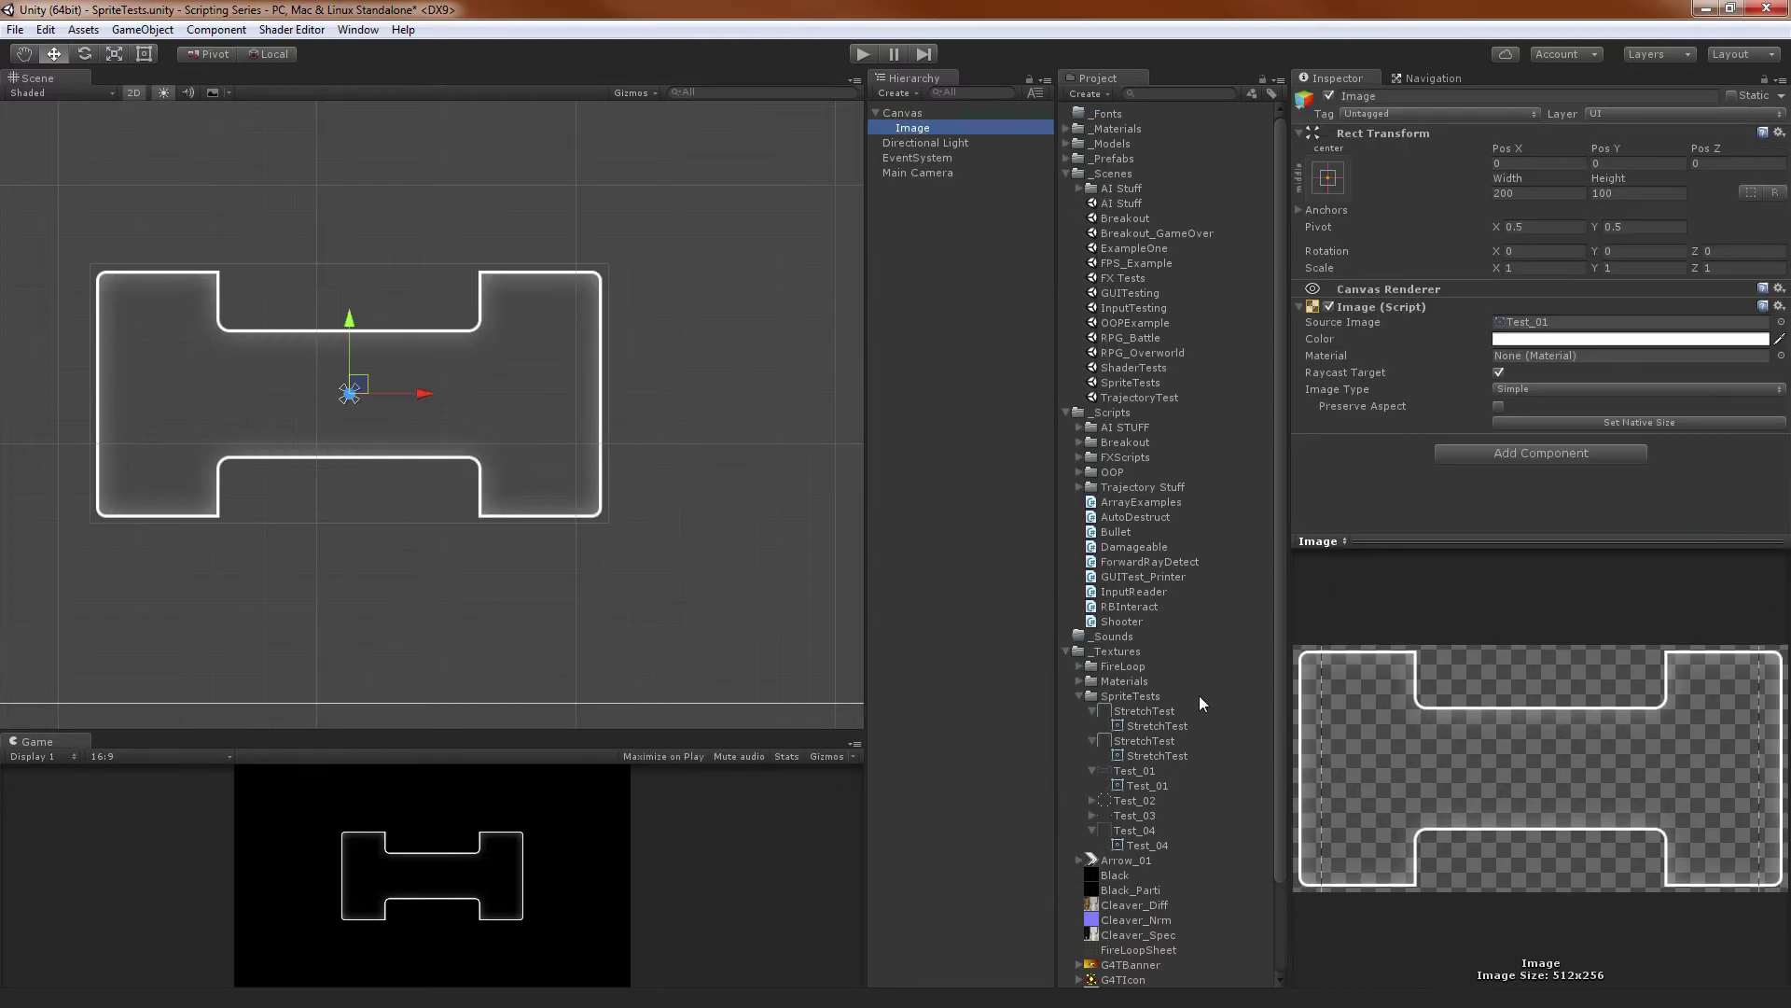
{"action": "left_click_drag", "start_coordinate": [1156, 784], "coordinate": [1588, 323]}
{"action": "middle_click_drag", "start_coordinate": [715, 361], "coordinate": [747, 379]}
{"action": "scroll", "coordinate": [747, 379], "scroll_direction": "down", "scroll_amount": 1}
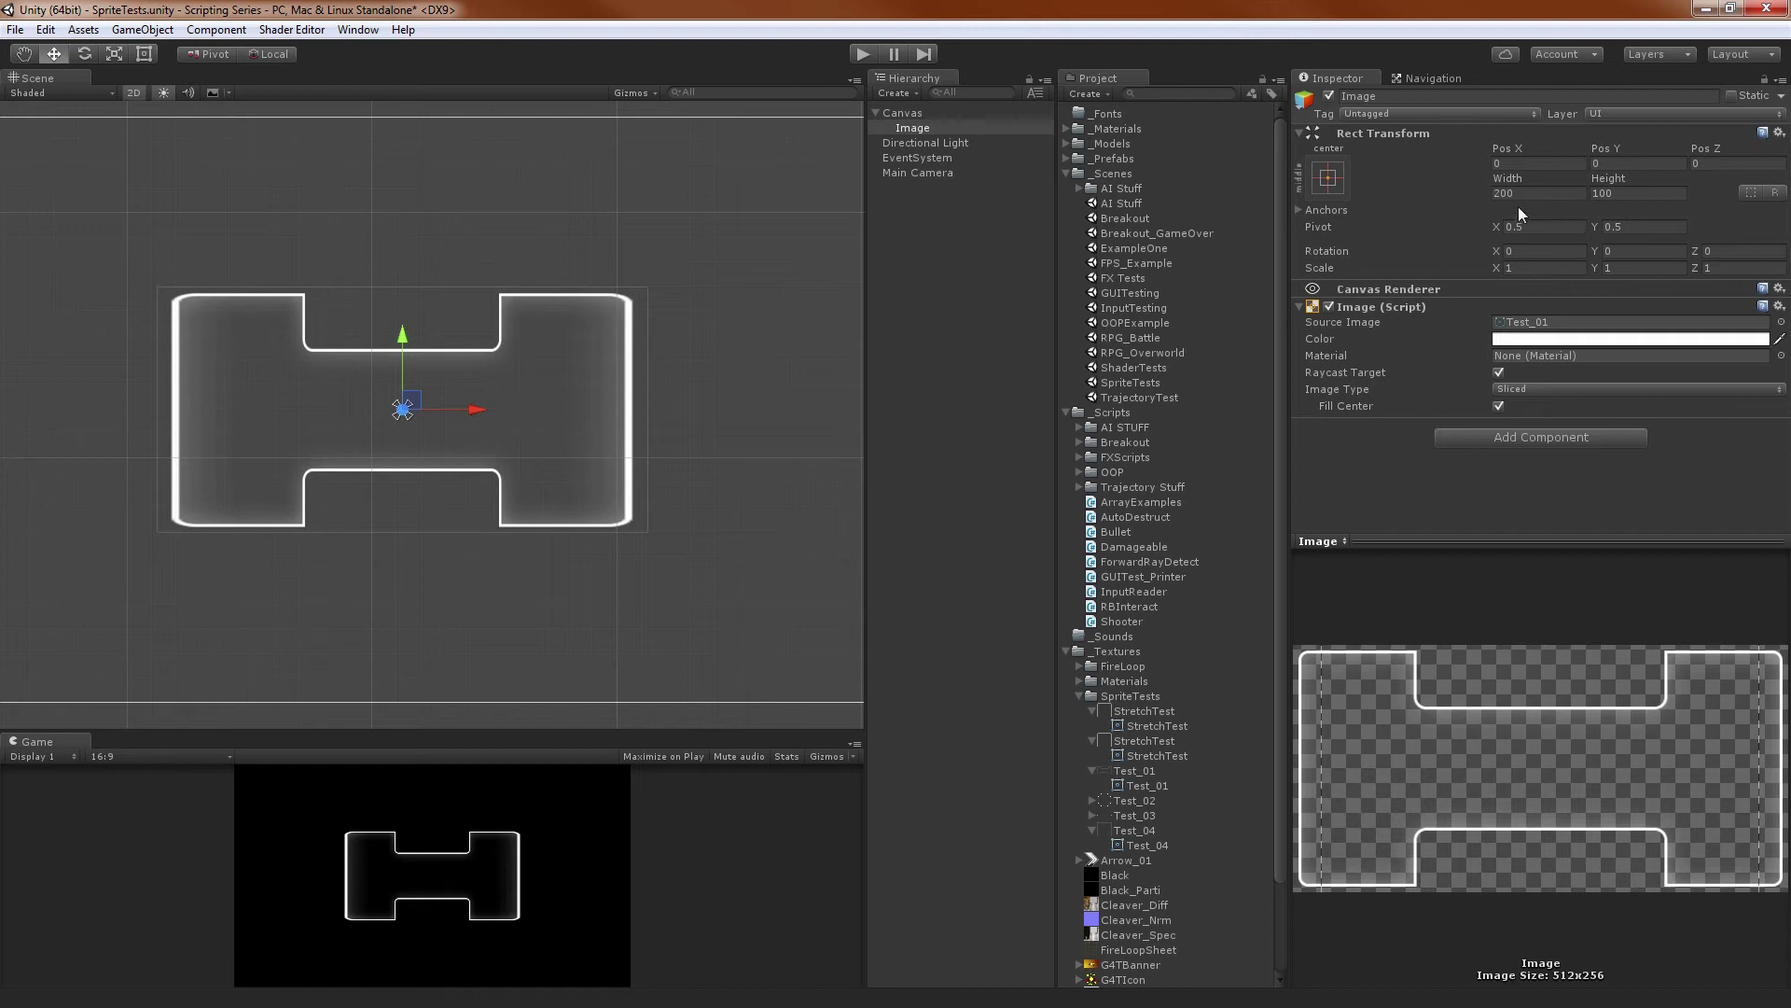
Stretch the Image to a width of about 507.9
{"action": "left_click", "coordinate": [1505, 177]}
{"action": "left_click_drag", "start_coordinate": [1504, 175], "coordinate": [629, 297]}
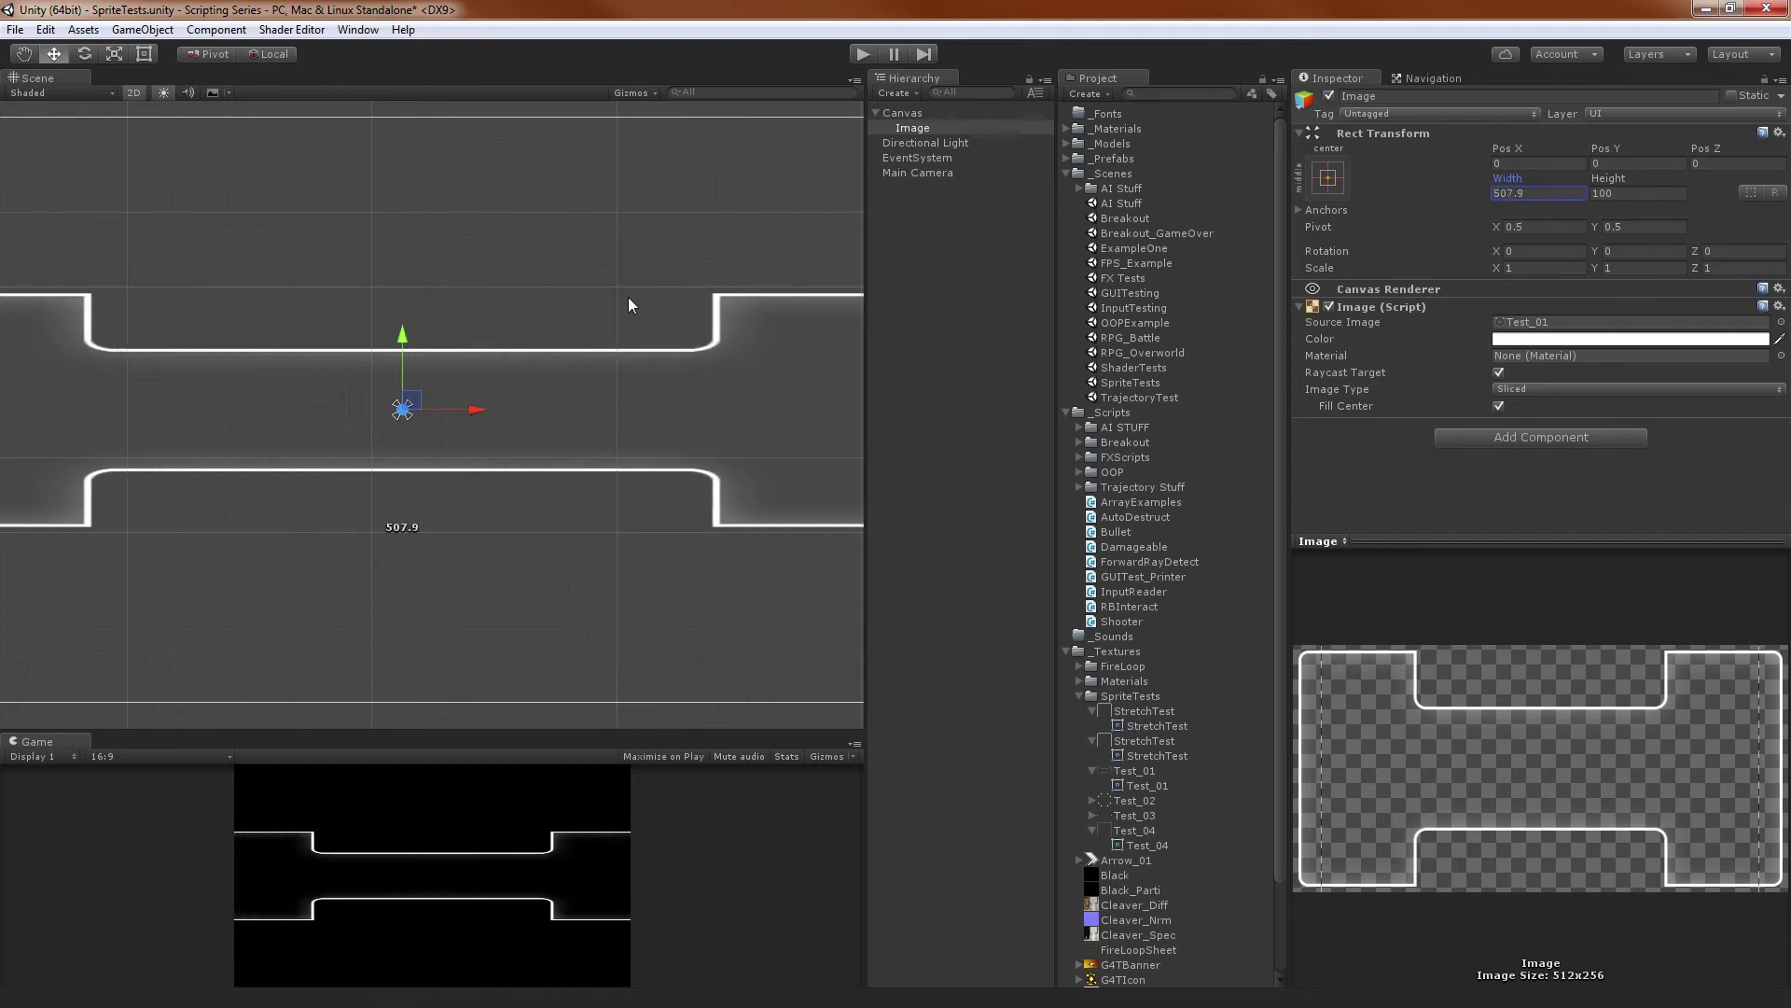
{"action": "scroll", "coordinate": [533, 392], "scroll_direction": "down", "scroll_amount": 2}
{"action": "scroll", "coordinate": [539, 387], "scroll_direction": "up", "scroll_amount": 1}
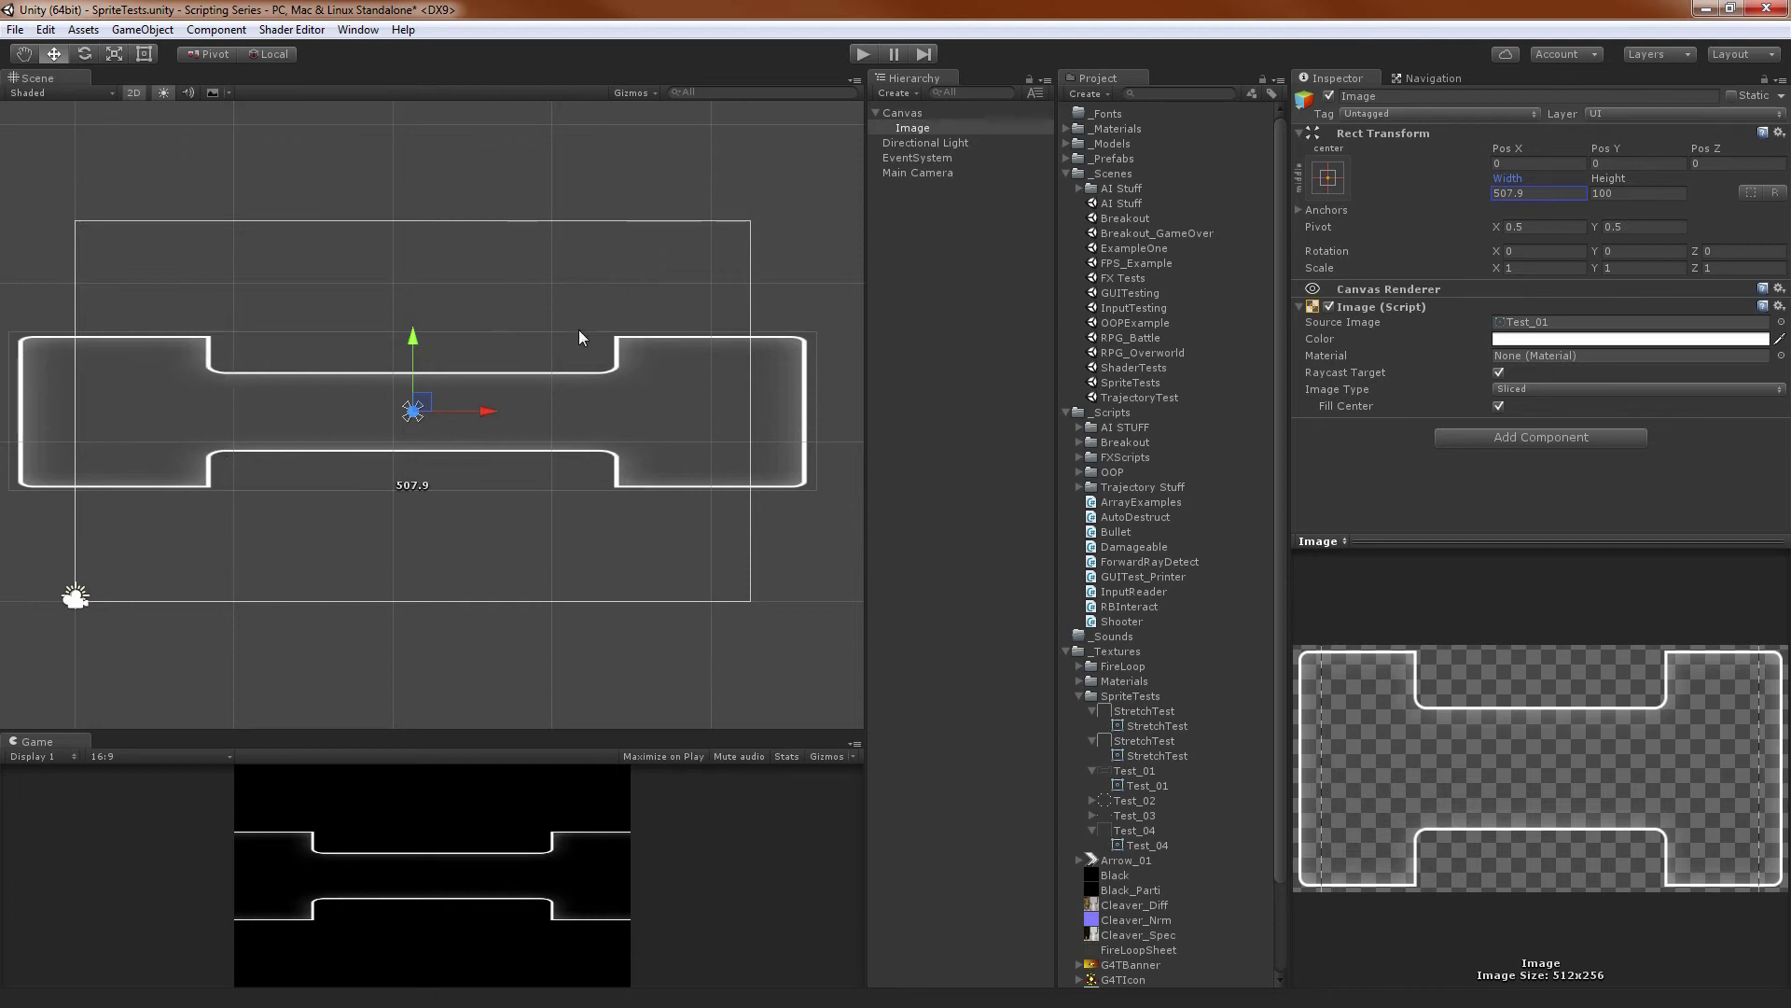
{"action": "key", "text": "alt+Tab"}
Set the left and right borders of Test_01 to 150 in the Sprite Editor and apply them
{"action": "left_click", "coordinate": [1125, 774]}
{"action": "left_click", "coordinate": [1750, 226]}
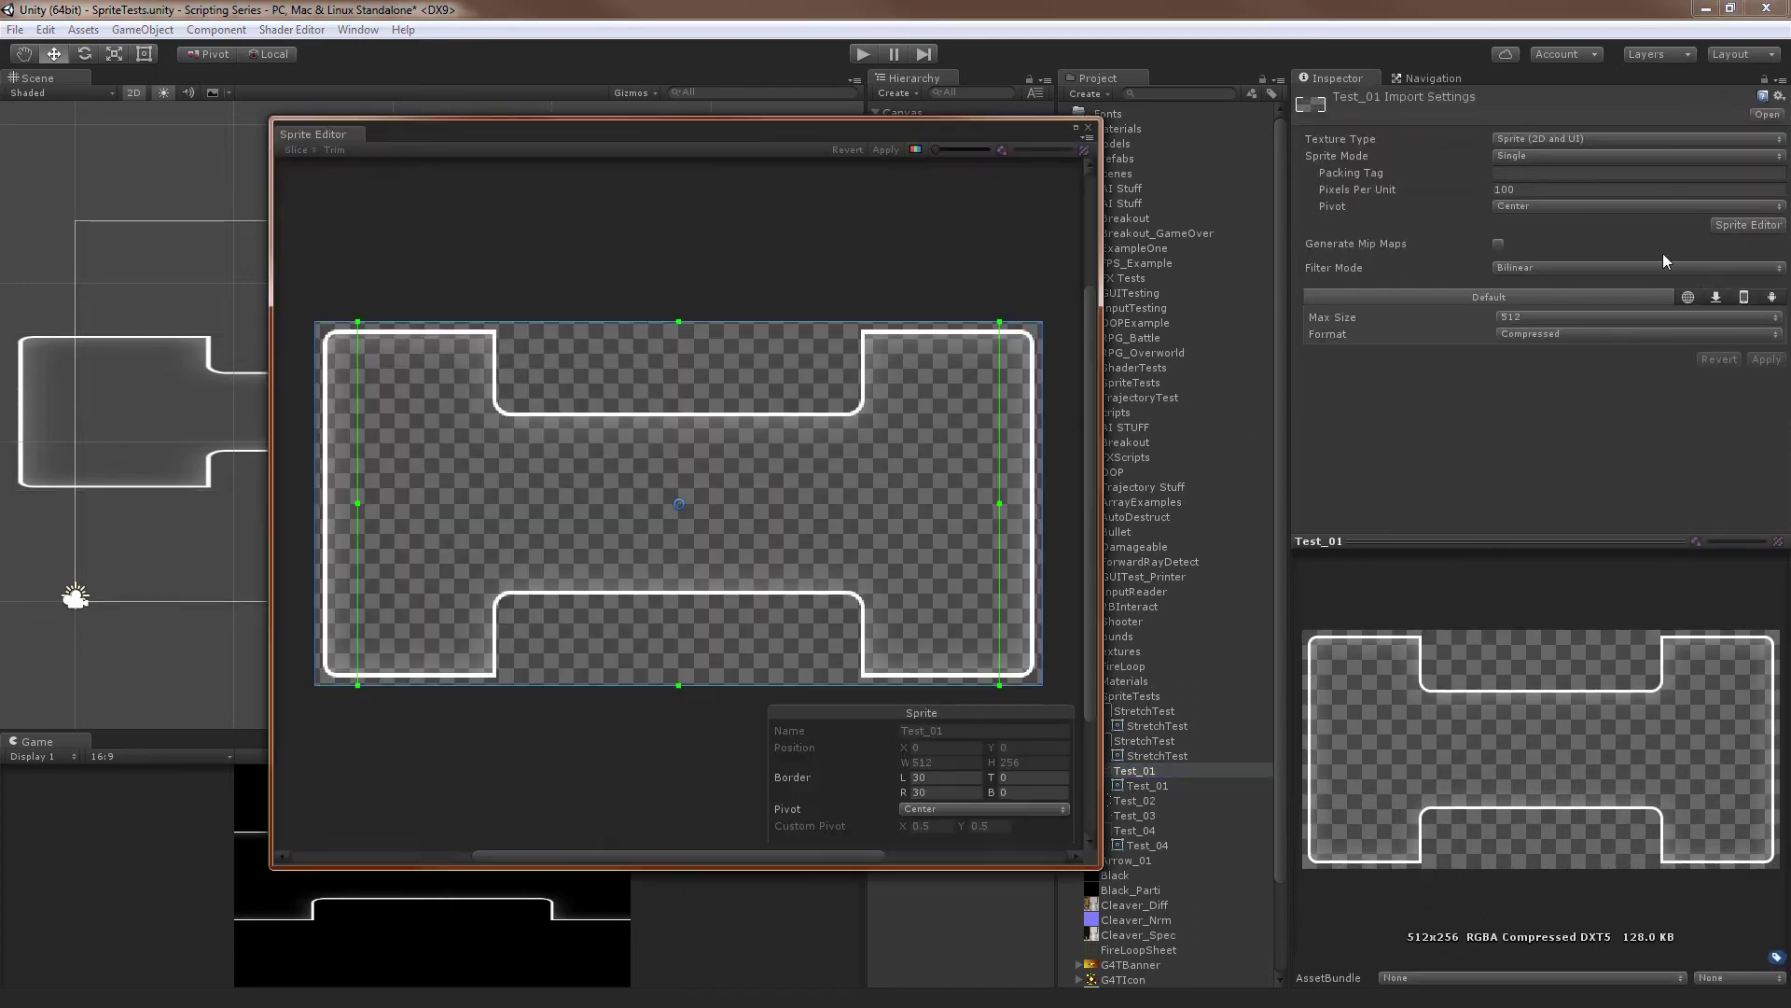
{"action": "left_click_drag", "start_coordinate": [358, 504], "coordinate": [528, 485]}
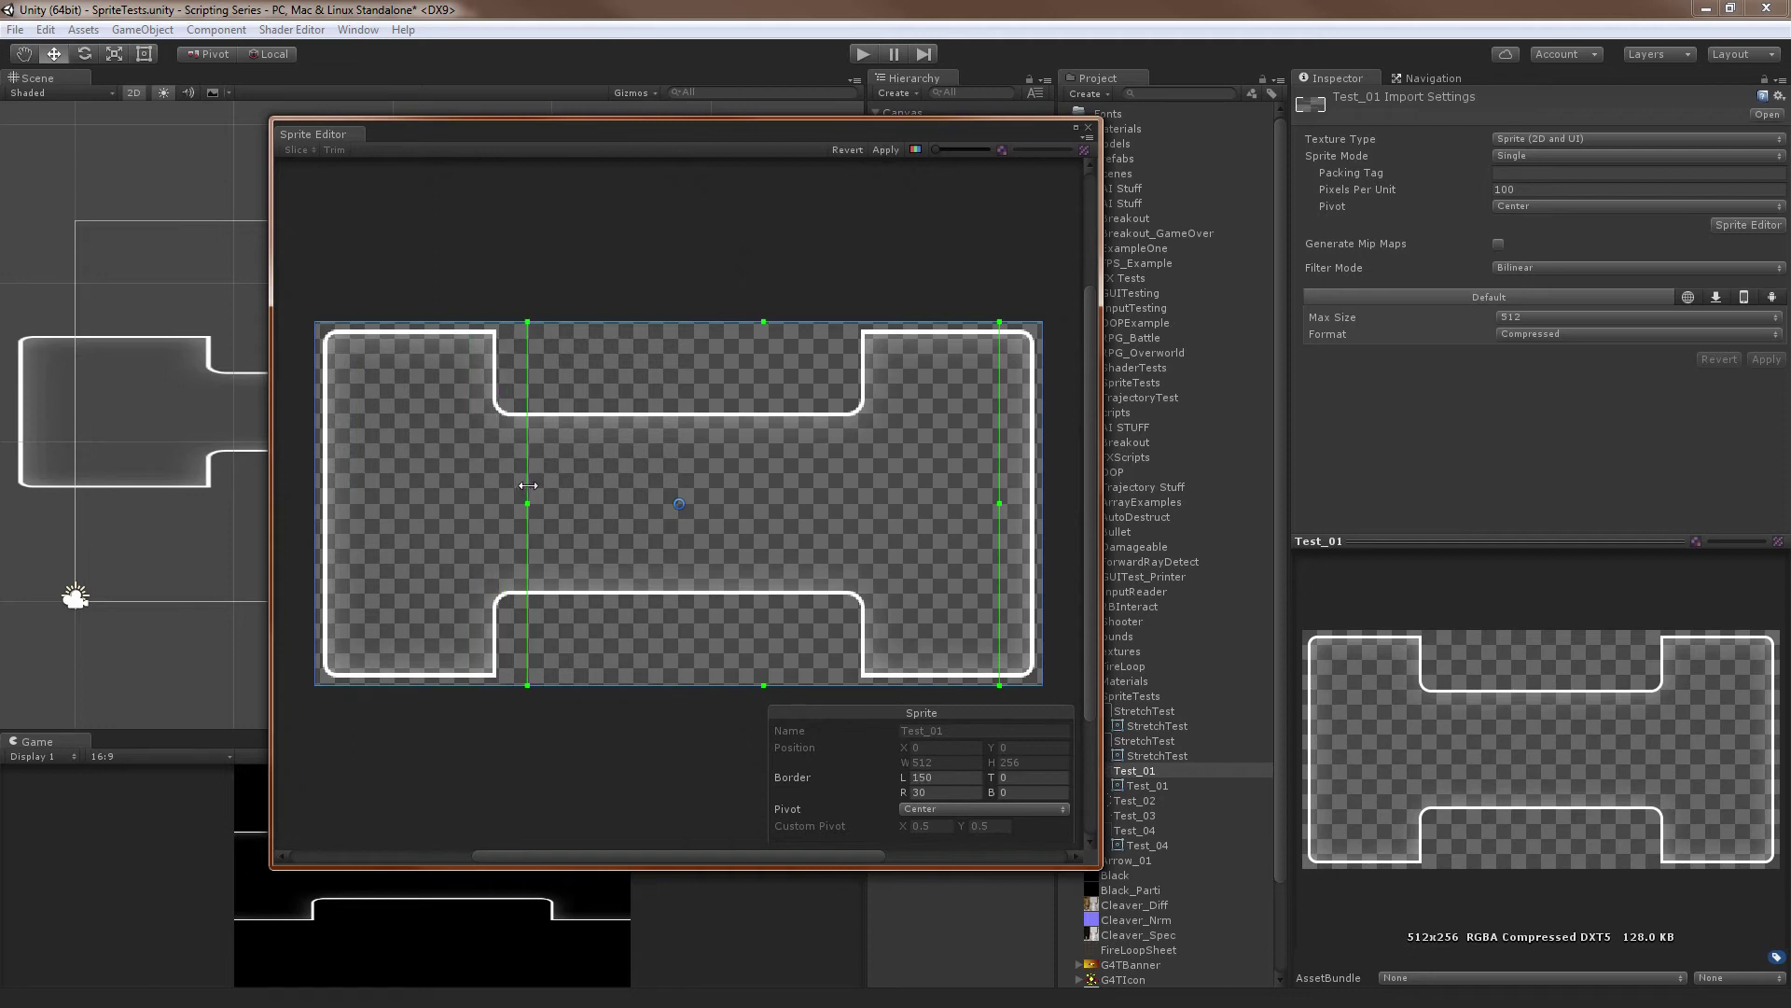
{"action": "left_click", "coordinate": [952, 780]}
{"action": "type", "text": "150"}
{"action": "key", "text": "Tab"}
{"action": "key", "text": "Tab"}
{"action": "type", "text": "150"}
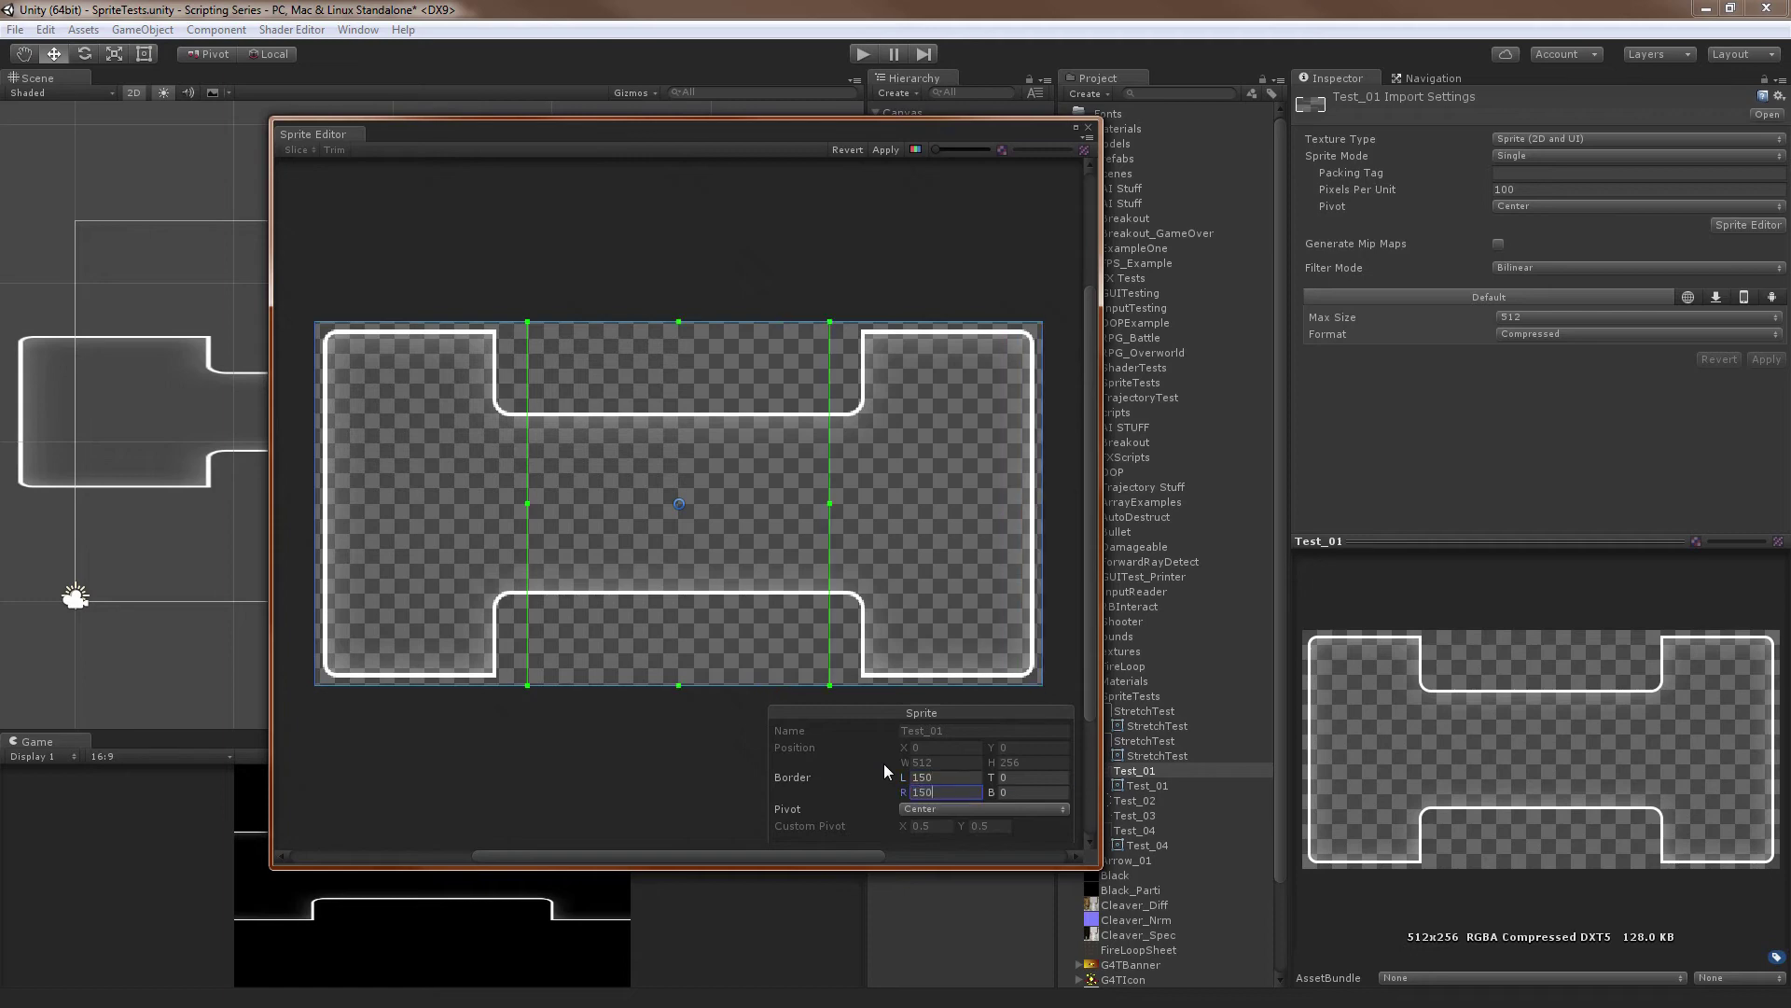
{"action": "left_click", "coordinate": [882, 150]}
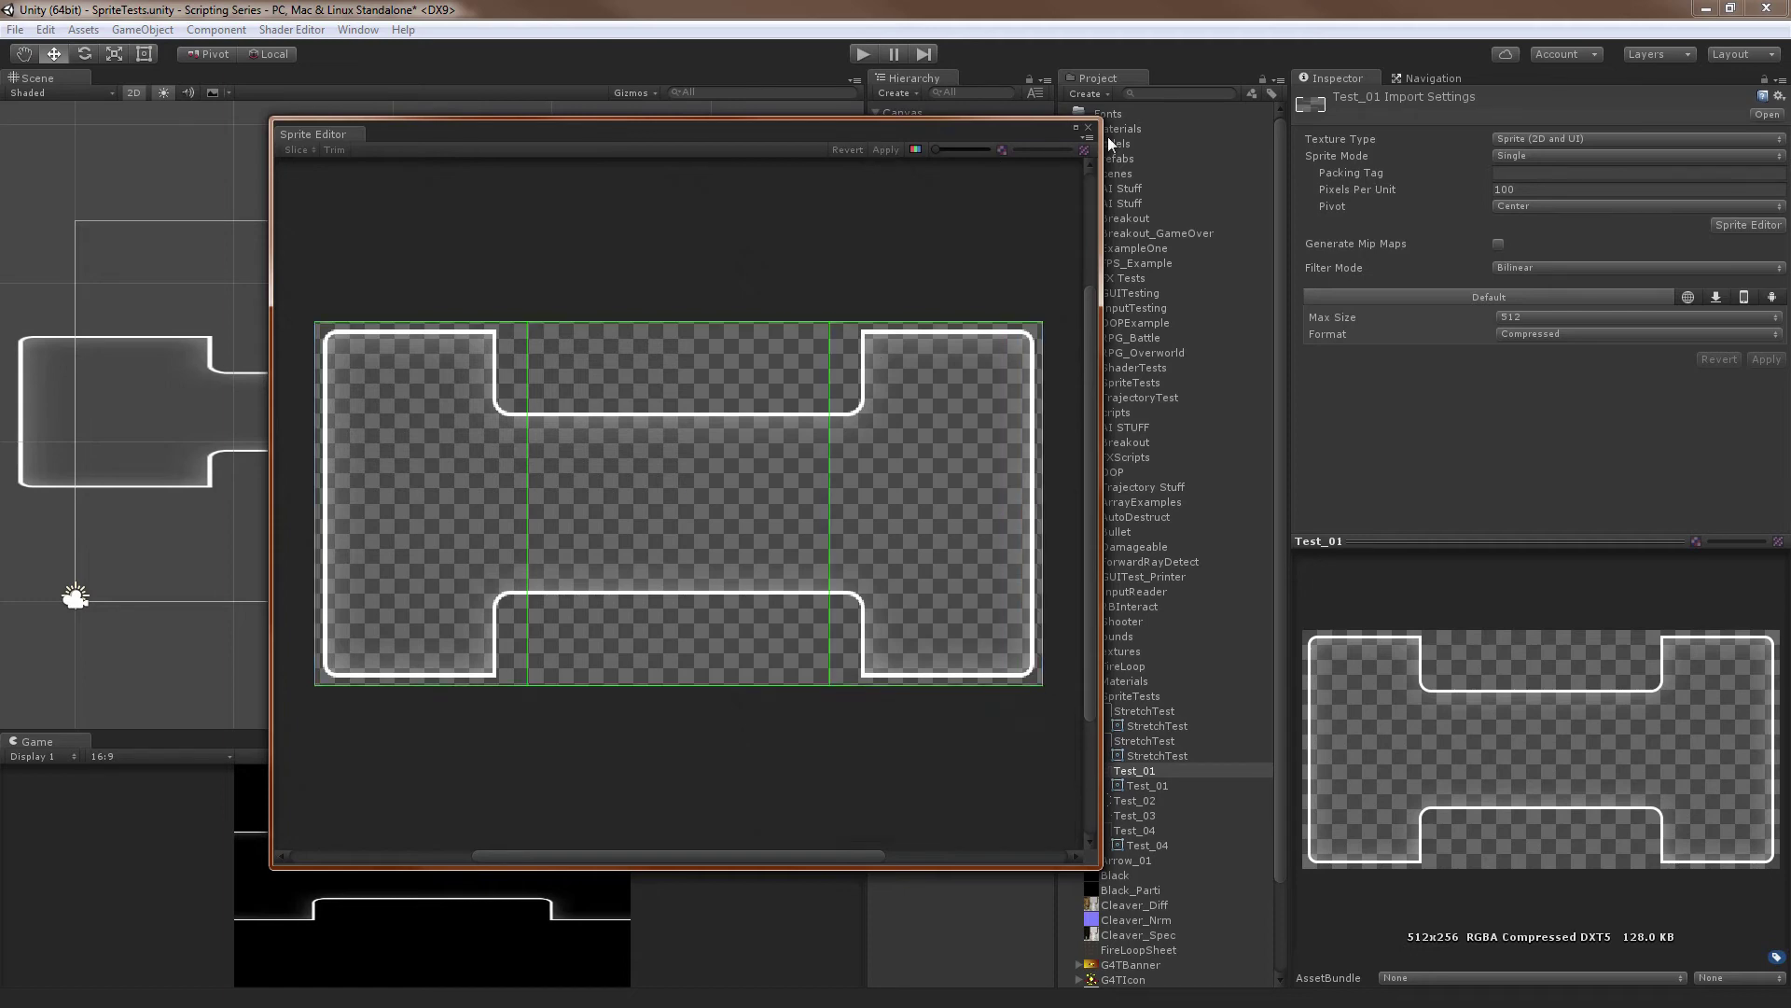
{"action": "left_click", "coordinate": [1088, 128]}
Reselect the Image and examine its source sprite and the shape of its stretched ends
{"action": "left_click", "coordinate": [914, 128]}
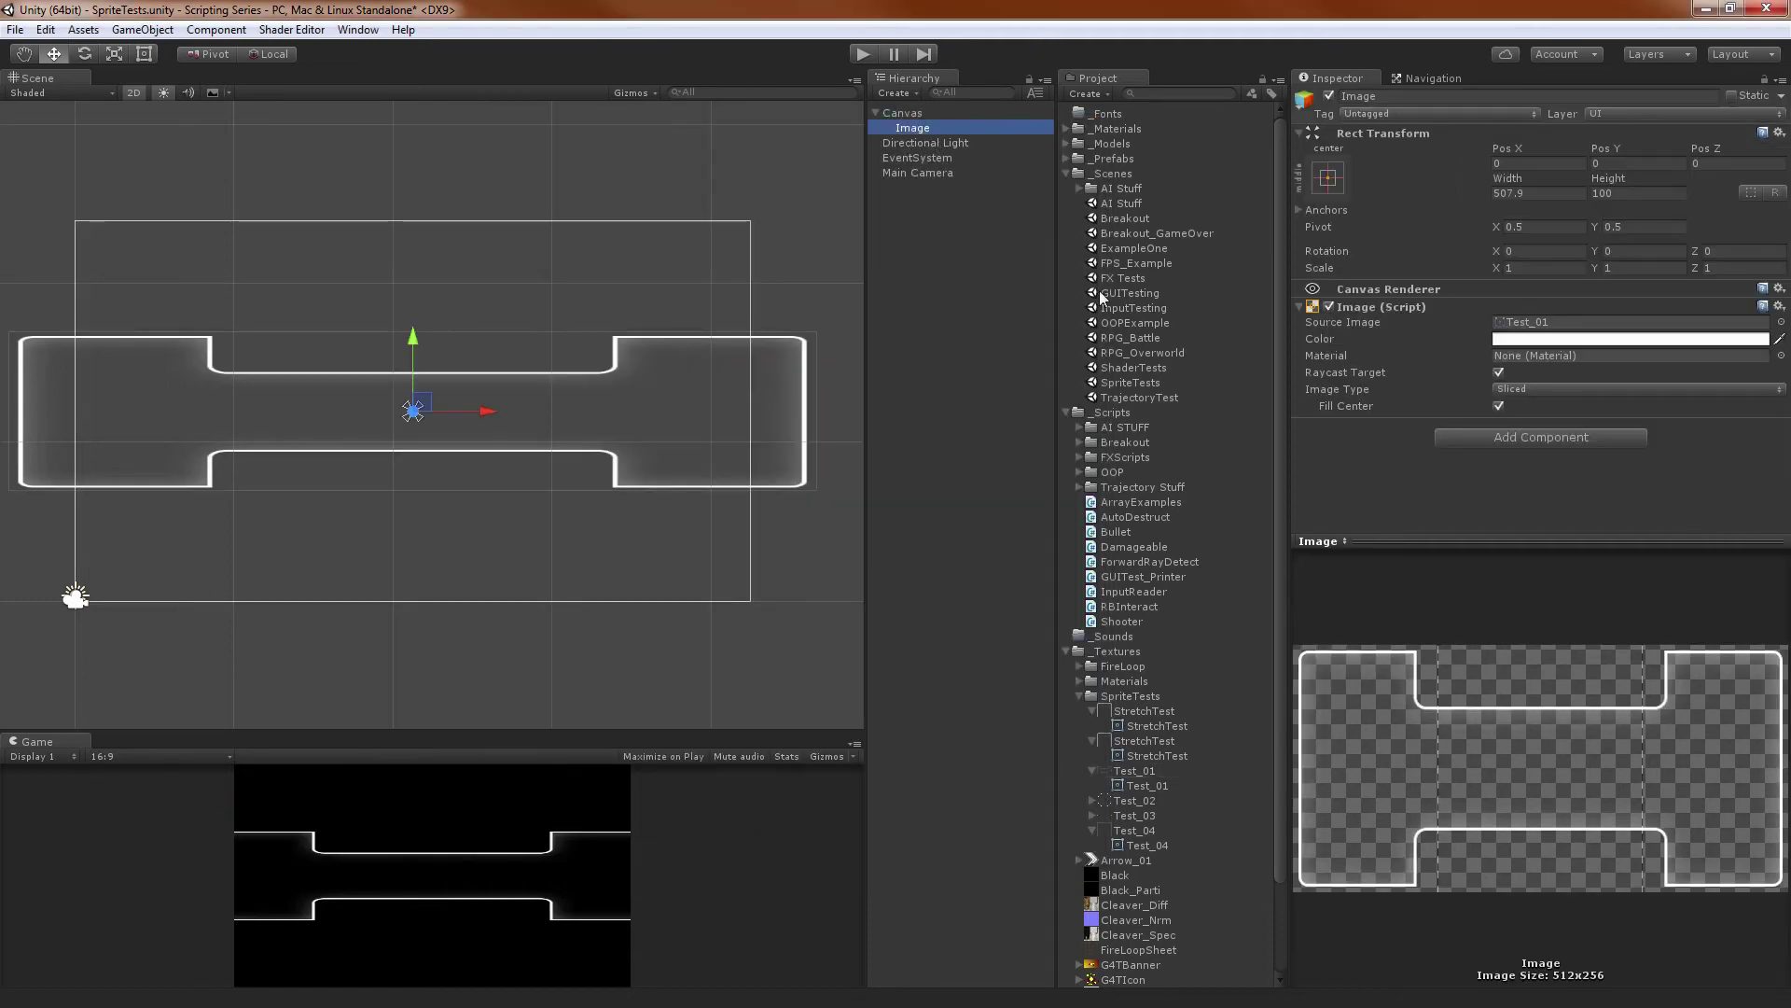
{"action": "left_click", "coordinate": [1539, 322]}
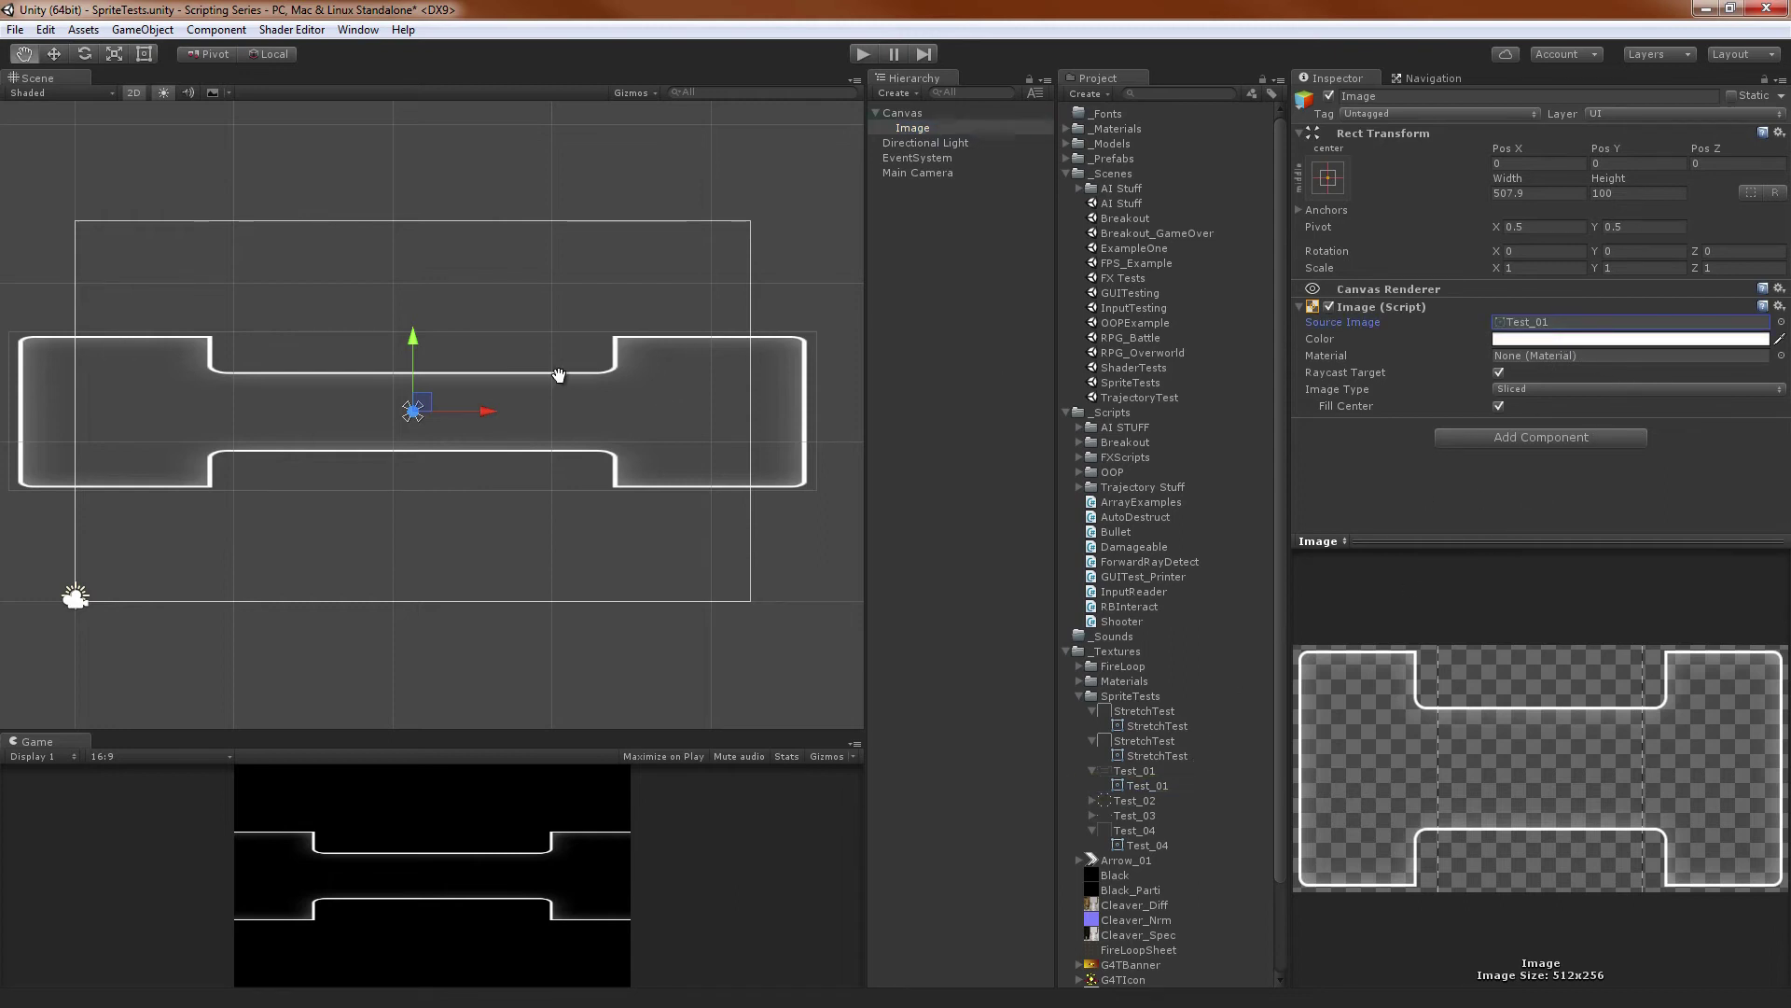
{"action": "scroll", "coordinate": [561, 376], "scroll_direction": "up", "scroll_amount": 1}
{"action": "middle_click_drag", "start_coordinate": [561, 376], "coordinate": [636, 384]}
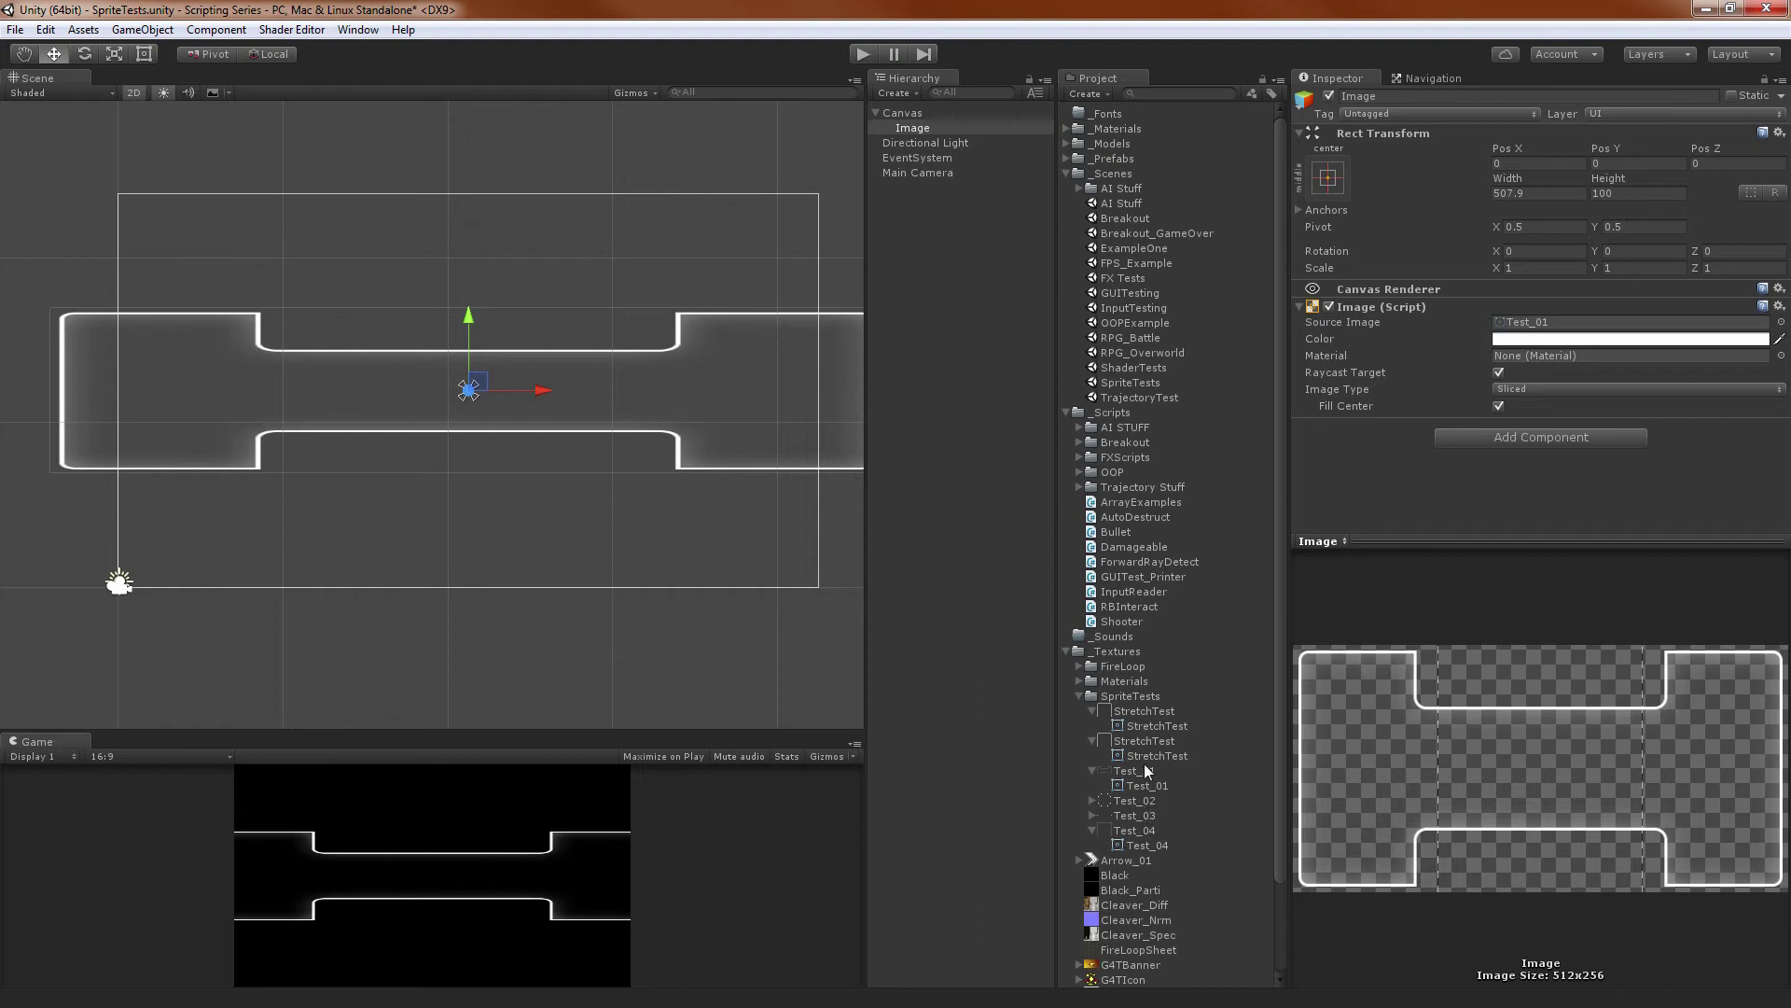
Reassign the Test_01 sprite as the Image's source image and stretch the Image to a width of about 651.2
{"action": "left_click_drag", "start_coordinate": [1134, 786], "coordinate": [1526, 325]}
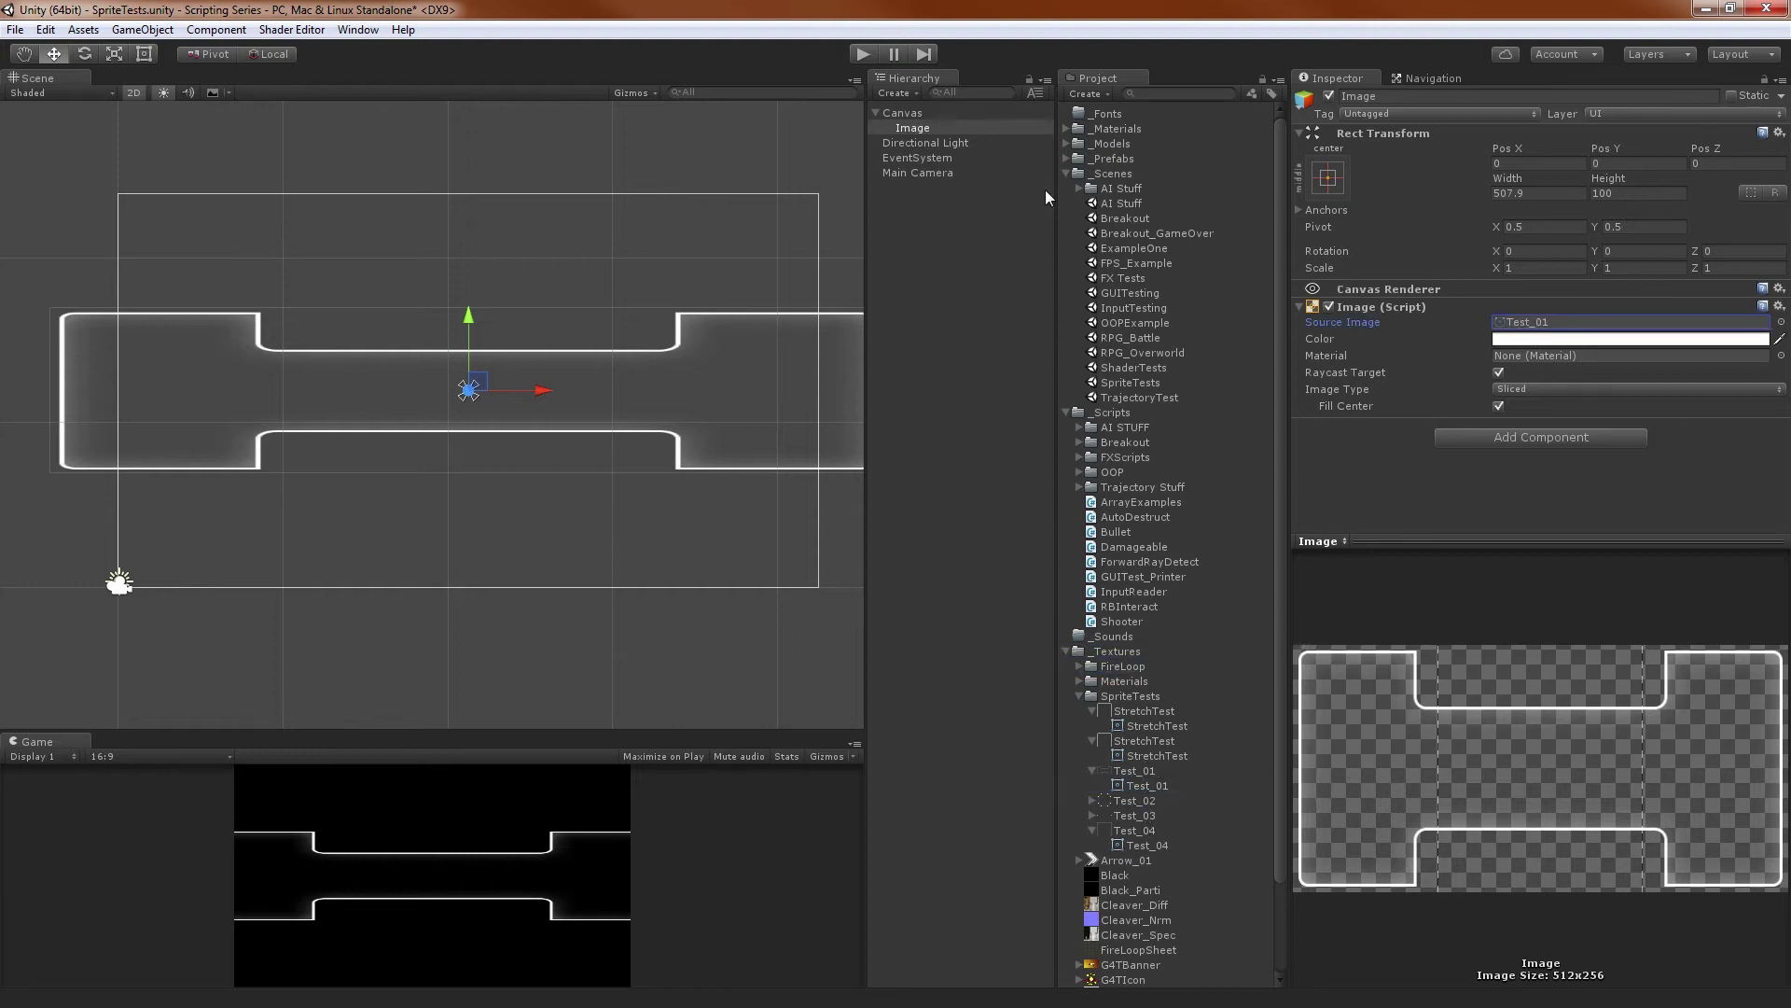
{"action": "left_click", "coordinate": [989, 203]}
{"action": "left_click", "coordinate": [912, 138]}
{"action": "left_click", "coordinate": [912, 130]}
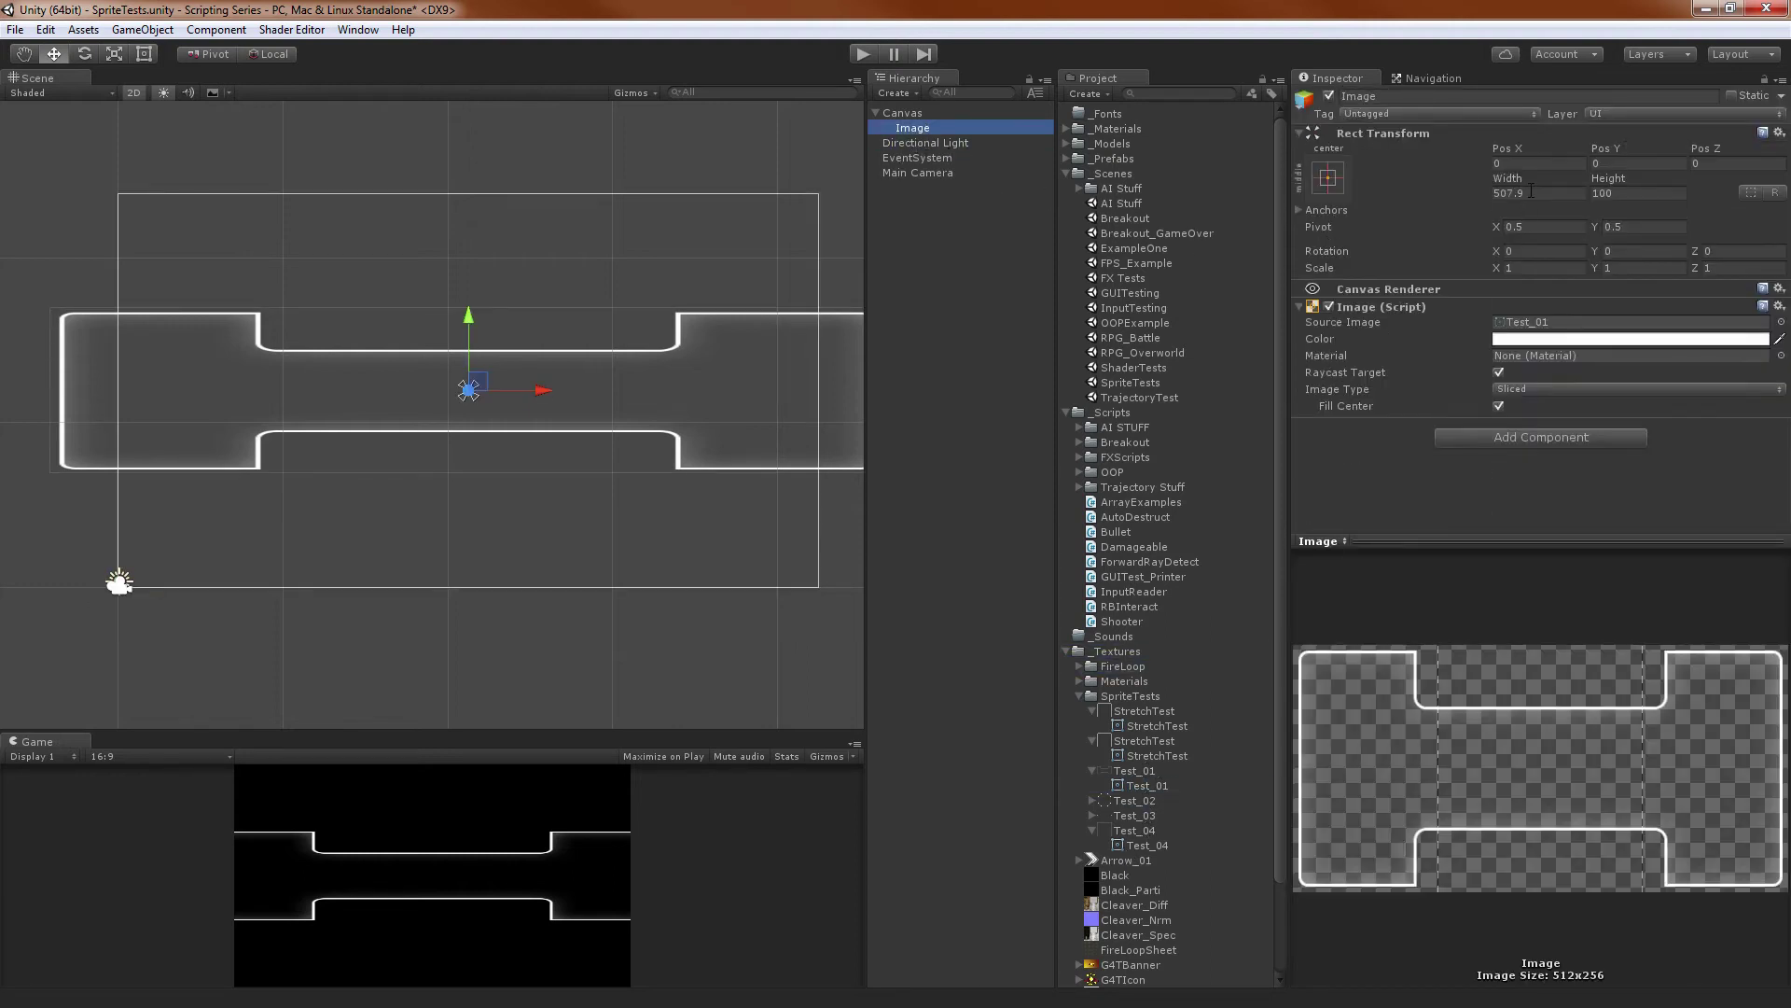
{"action": "left_click_drag", "start_coordinate": [1508, 178], "coordinate": [110, 294]}
{"action": "scroll", "coordinate": [468, 387], "scroll_direction": "down", "scroll_amount": 3}
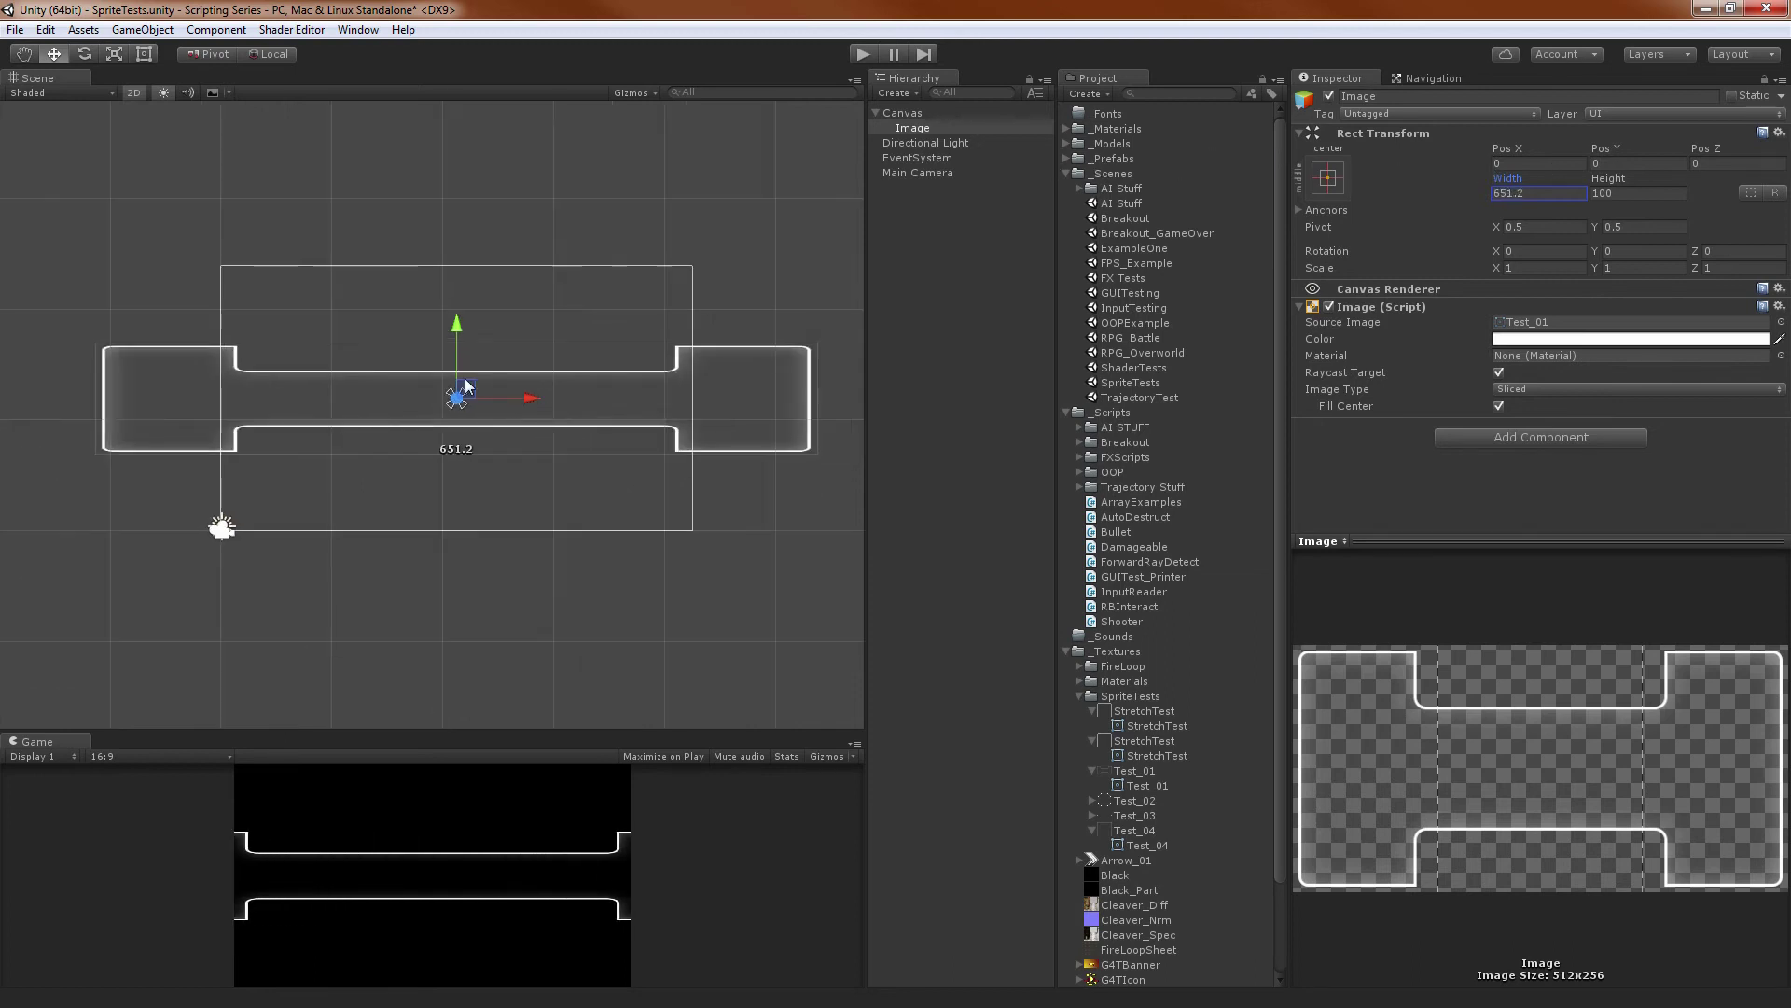
Set the Image's height to 512 and its width to 1024
{"action": "left_click", "coordinate": [1658, 193]}
{"action": "type", "text": "512"}
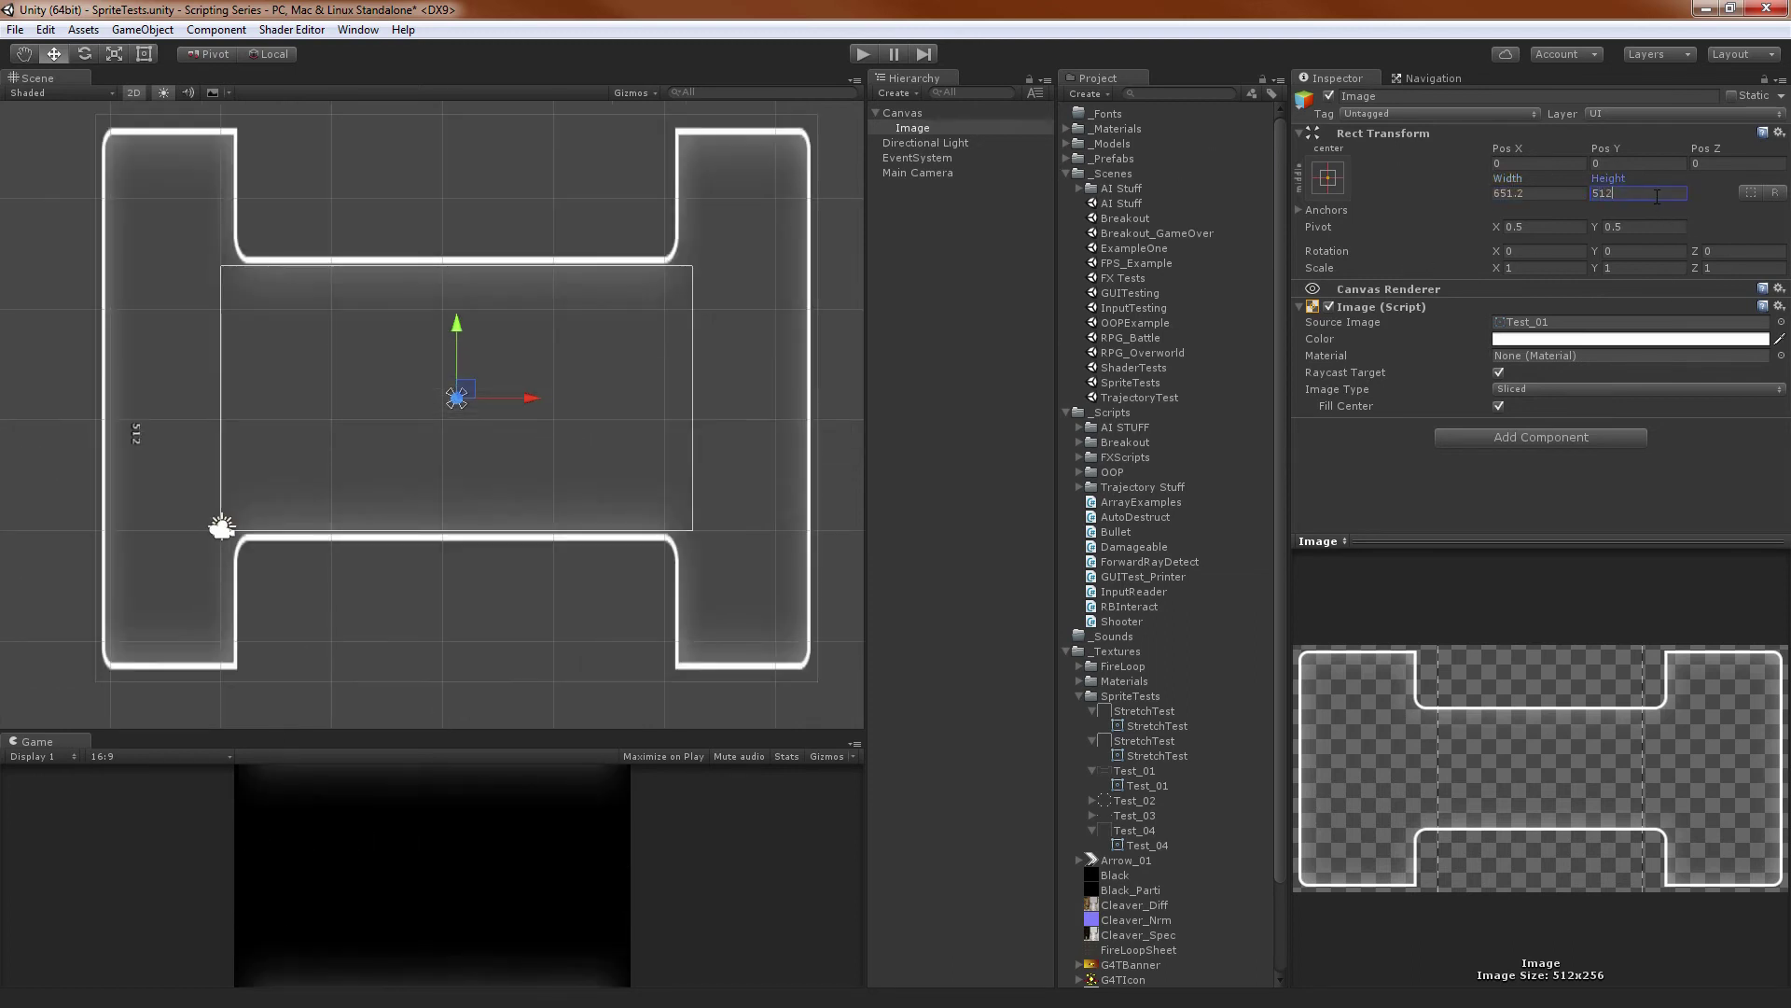
{"action": "left_click", "coordinate": [1536, 196]}
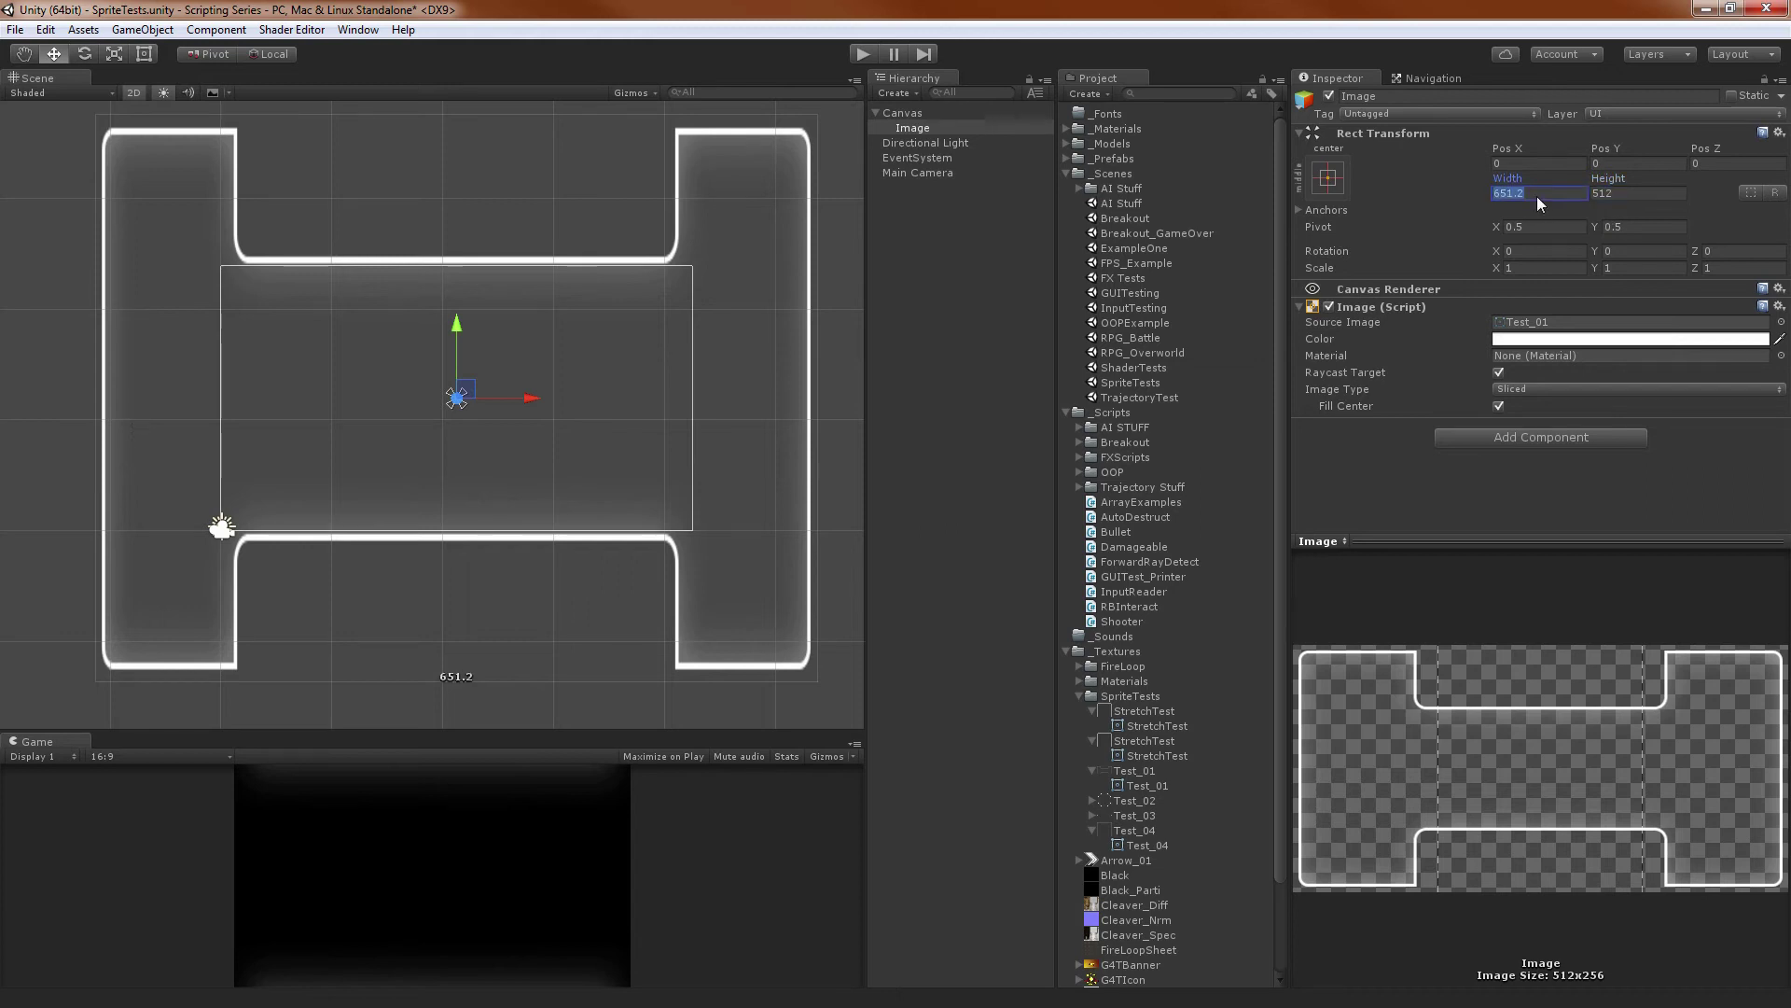
{"action": "type", "text": "1024"}
{"action": "key", "text": "Return"}
{"action": "scroll", "coordinate": [567, 311], "scroll_direction": "down", "scroll_amount": 5}
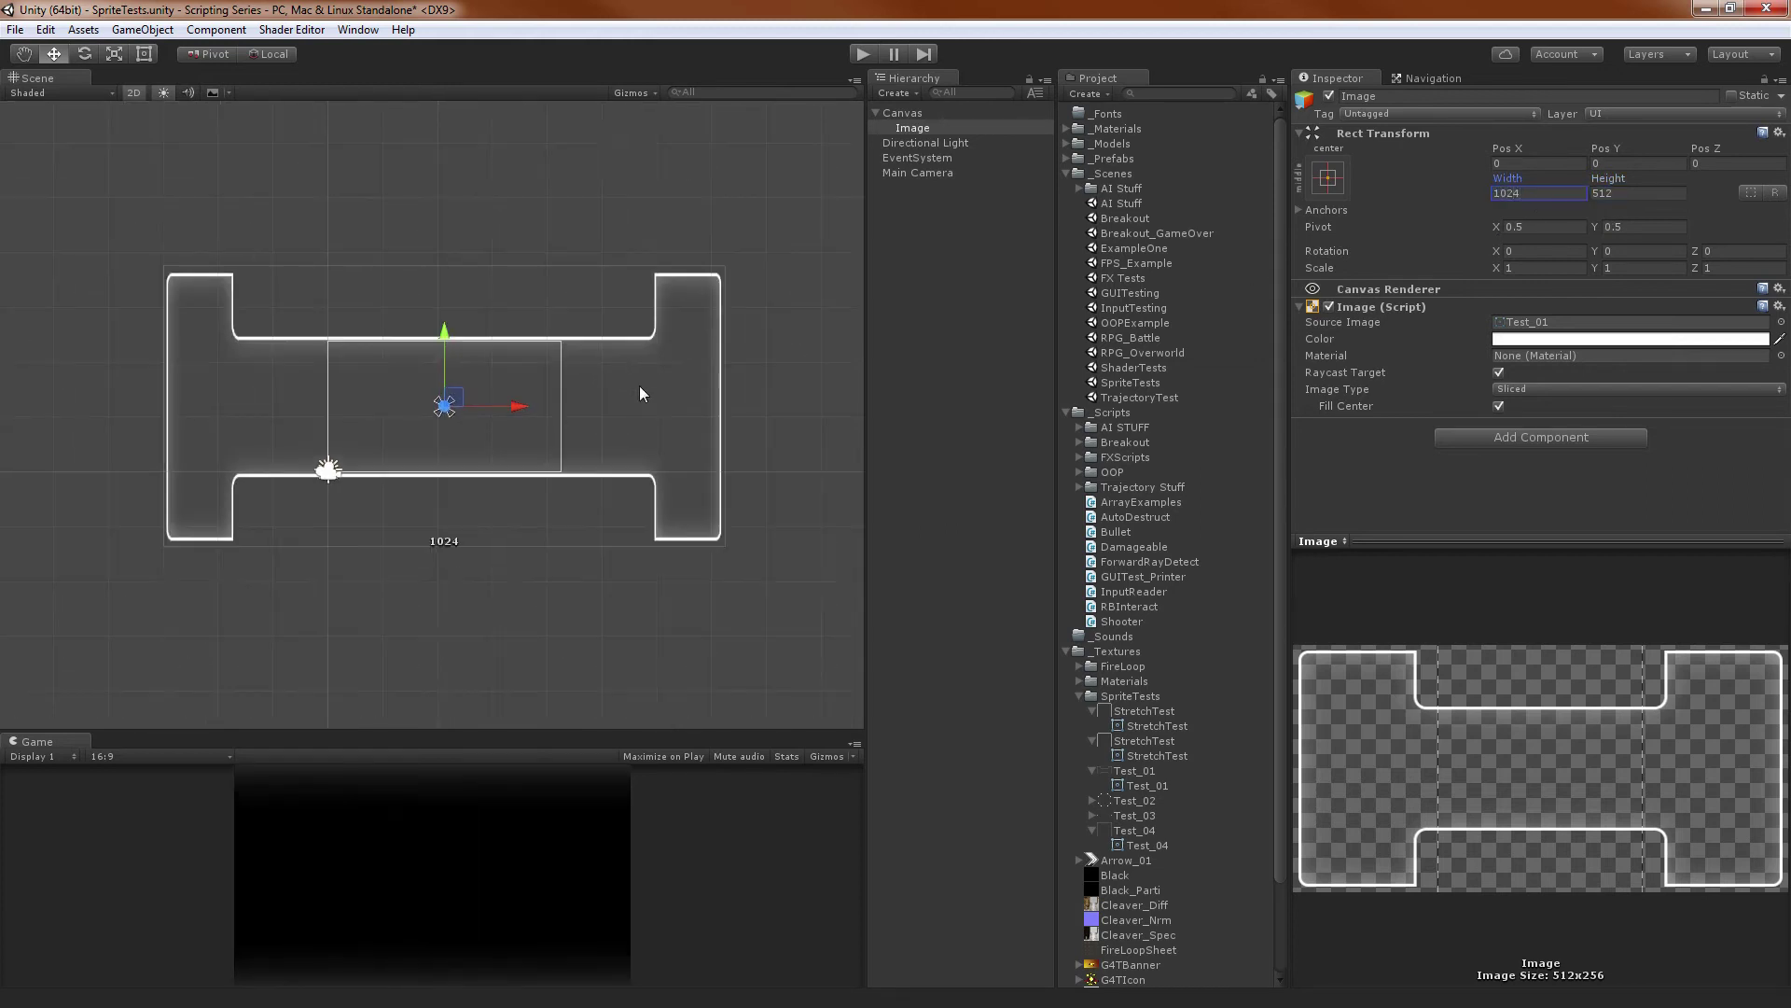
Stretch the Image to a width of about 1853.3, shrink it back to about 1045.7 and deselect it
{"action": "left_click_drag", "start_coordinate": [1509, 179], "coordinate": [556, 192]}
{"action": "scroll", "coordinate": [554, 370], "scroll_direction": "down", "scroll_amount": 7}
{"action": "scroll", "coordinate": [455, 417], "scroll_direction": "down", "scroll_amount": 2}
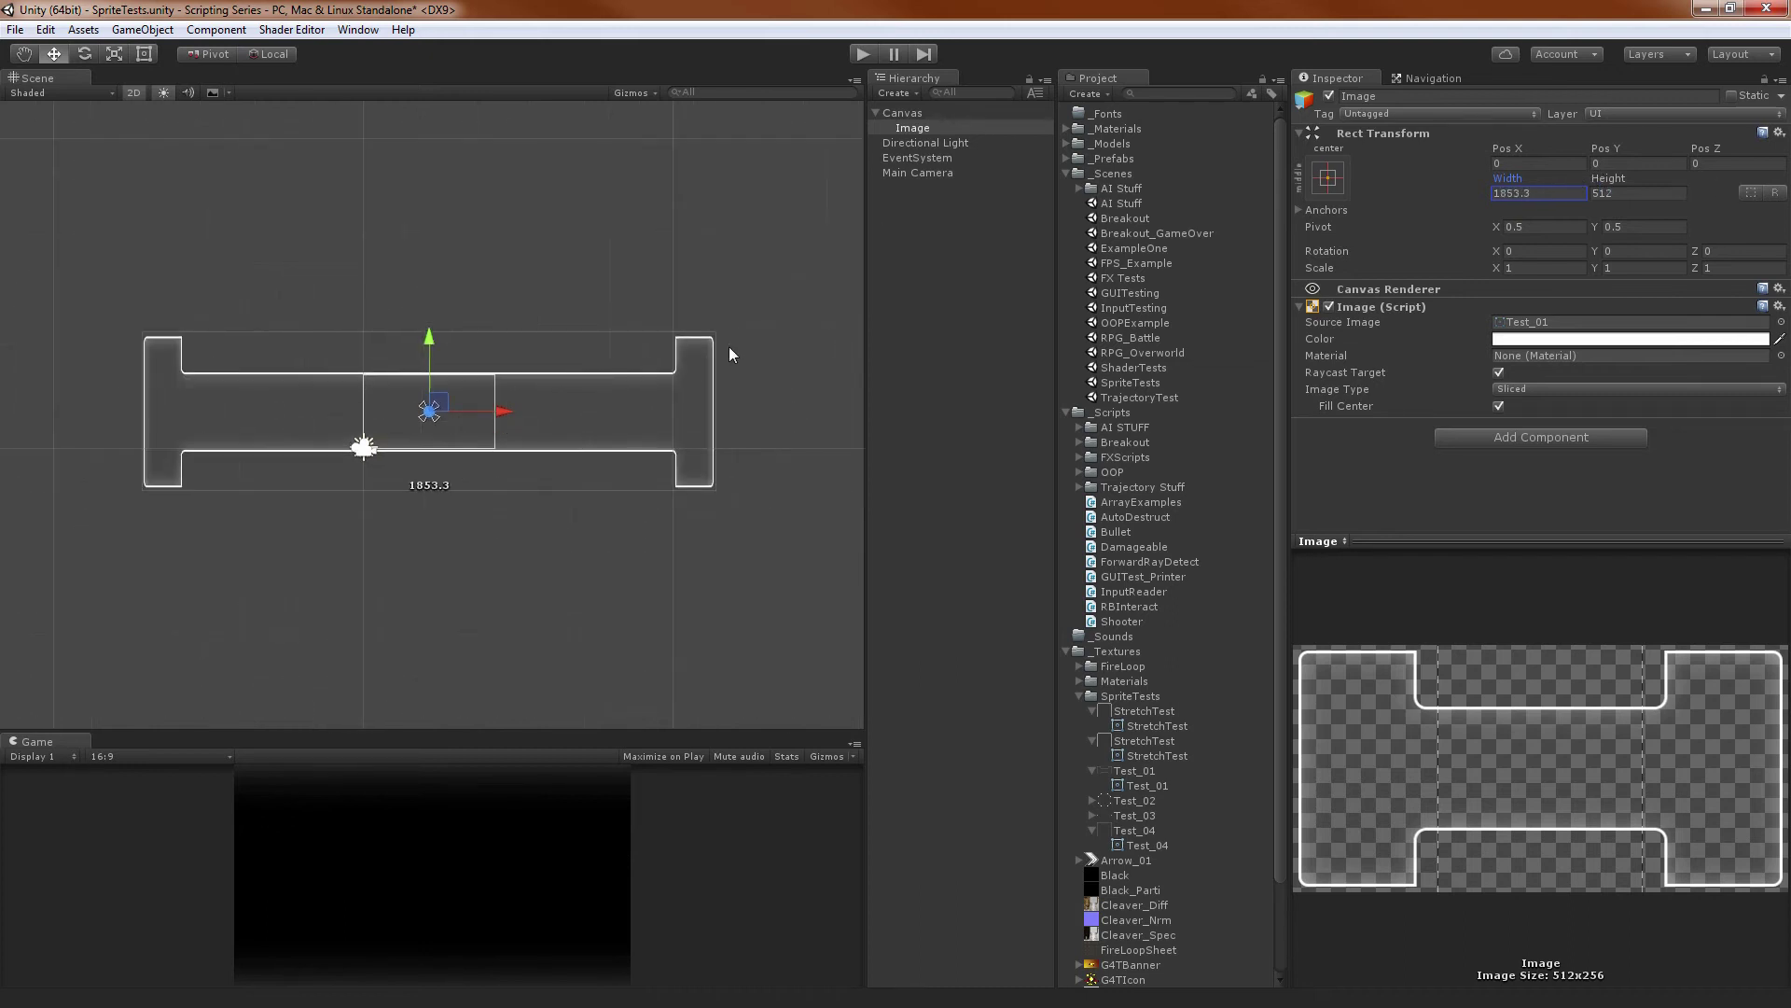
{"action": "left_click_drag", "start_coordinate": [1520, 181], "coordinate": [730, 290]}
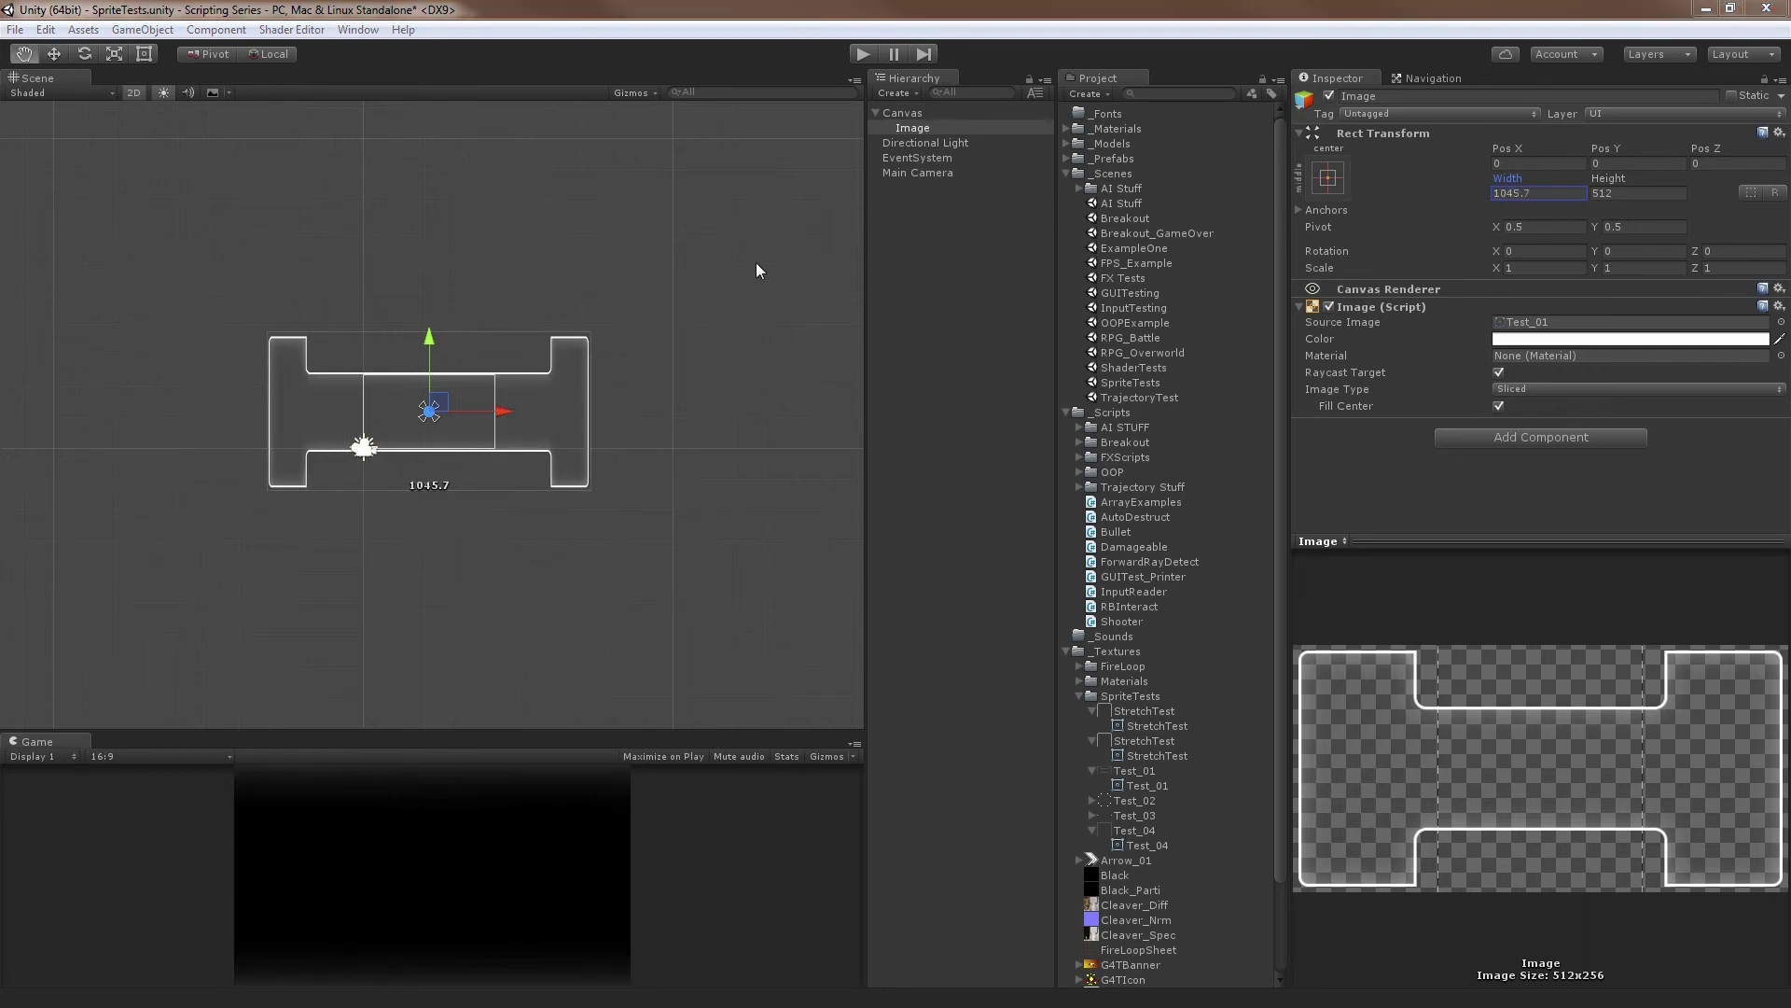
{"action": "left_click", "coordinate": [756, 264]}
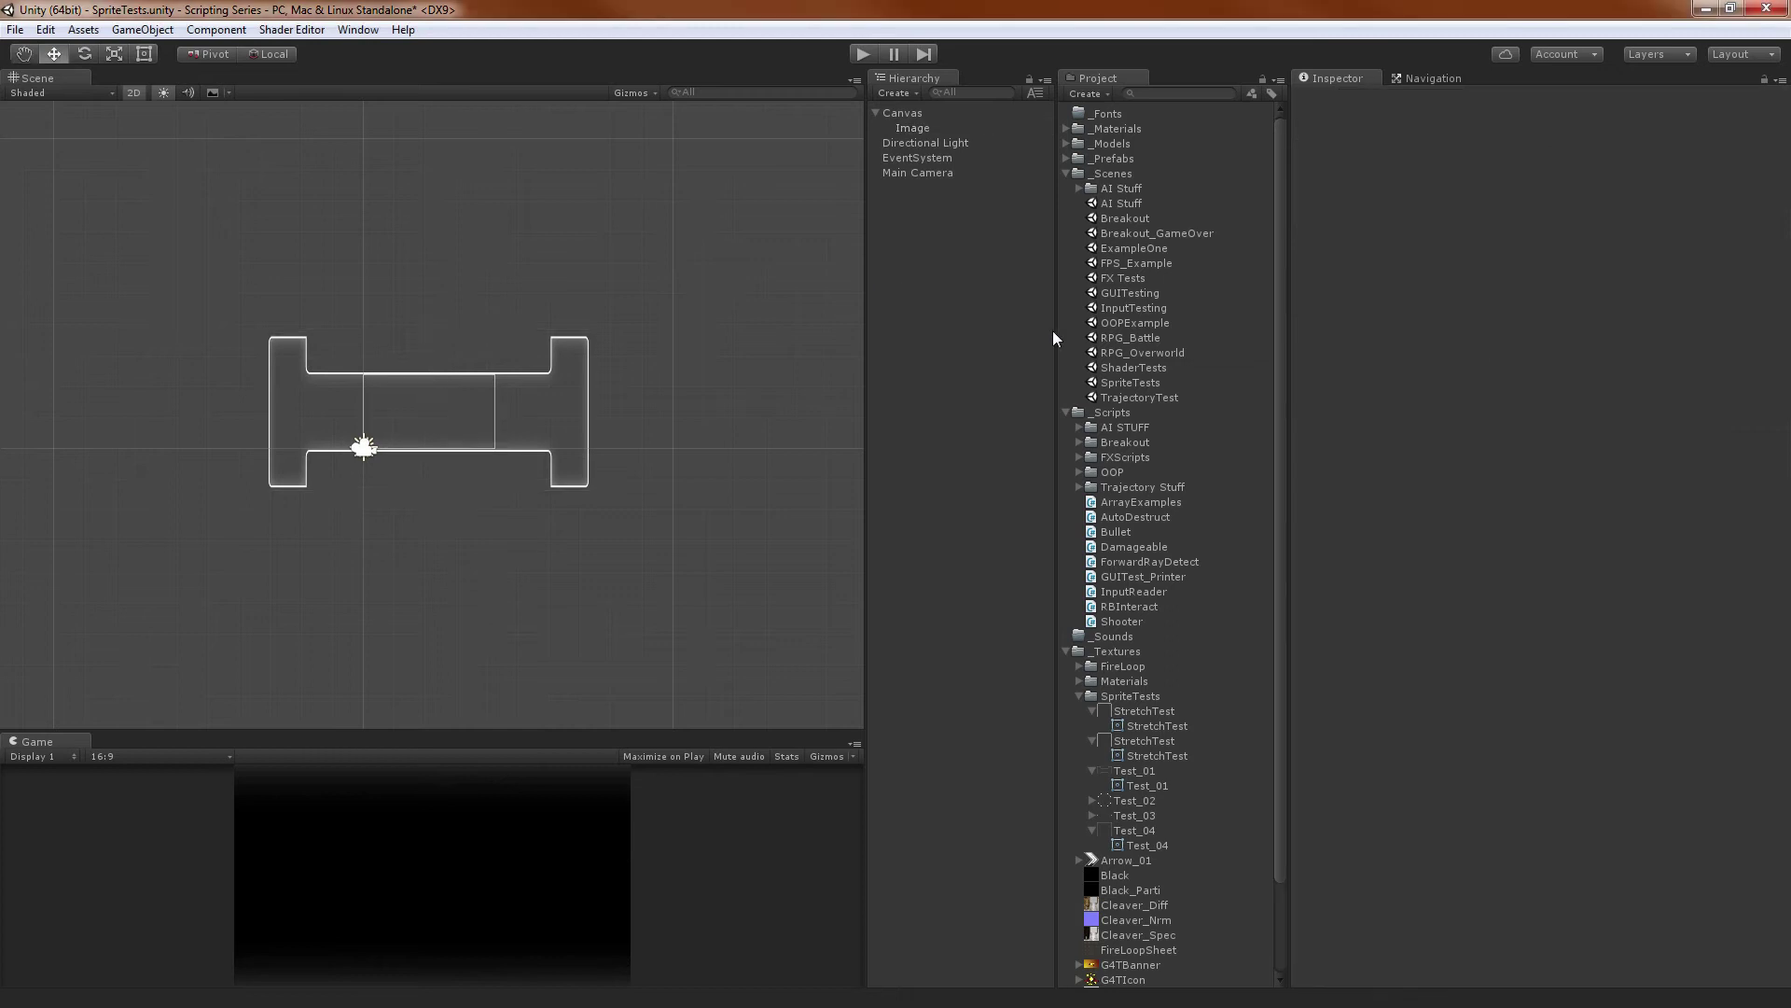
Set the top and bottom borders of the Test_01 texture to 90 in the Sprite Editor, apply them and close the editor
{"action": "left_click", "coordinate": [1133, 772]}
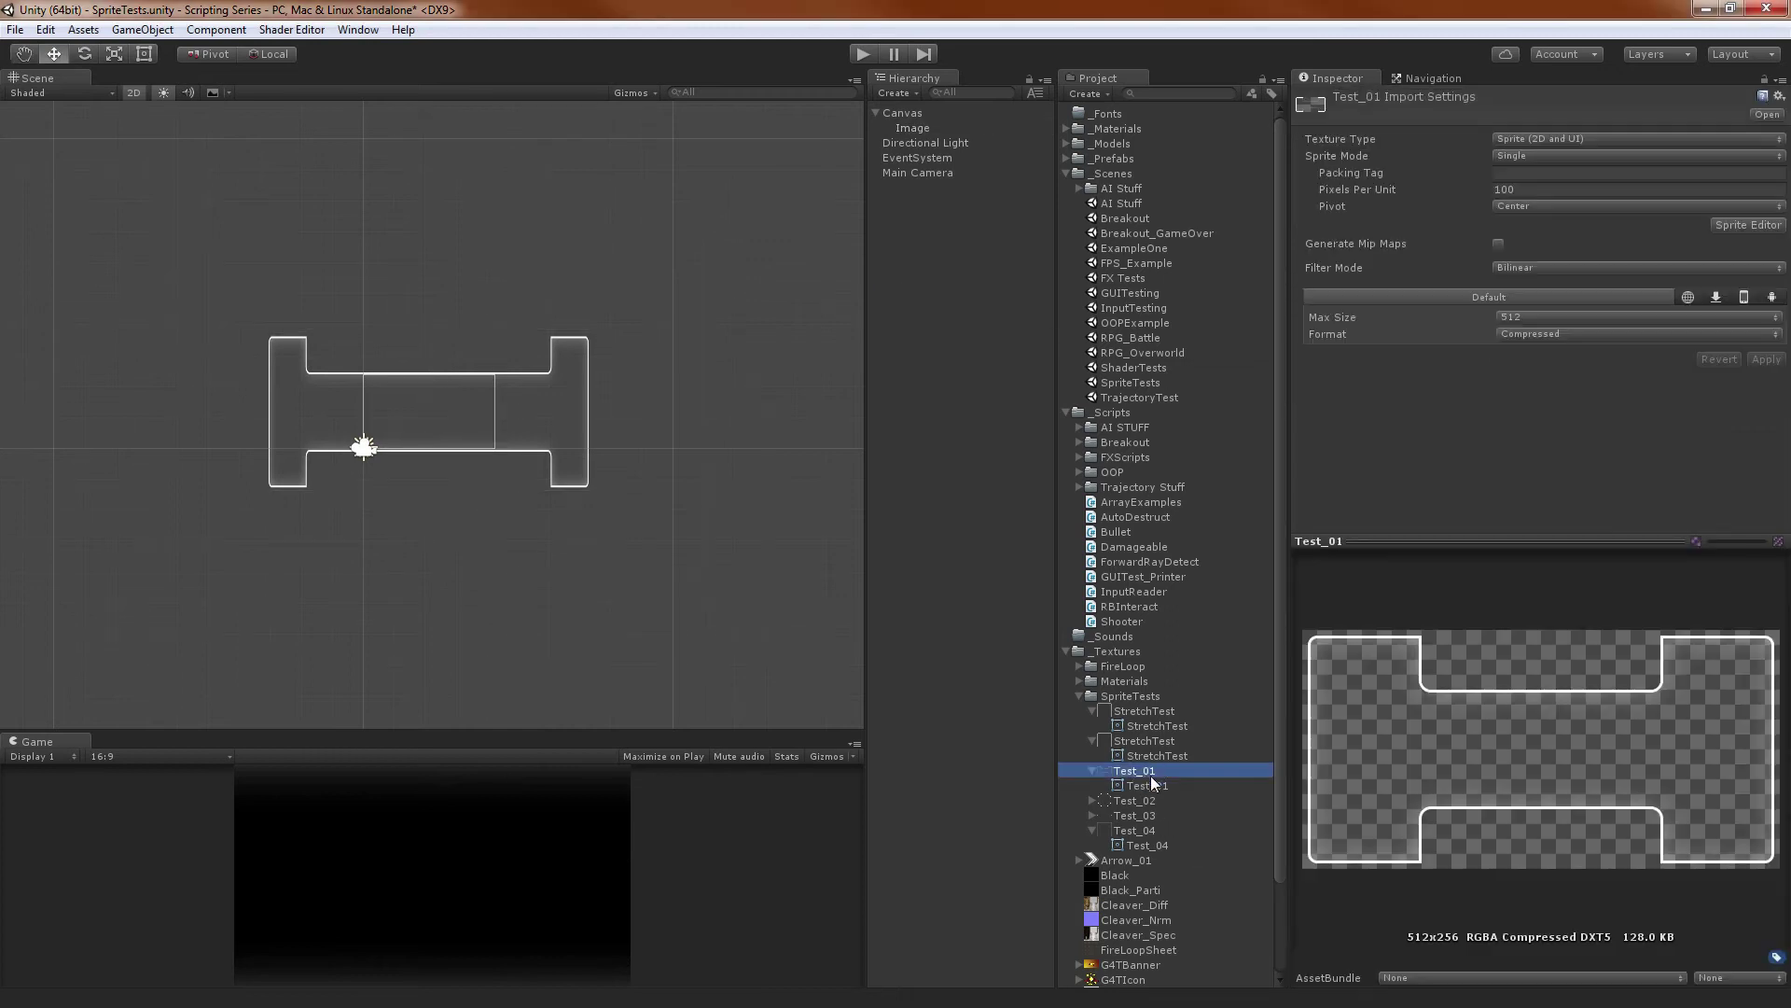
{"action": "left_click", "coordinate": [1747, 225]}
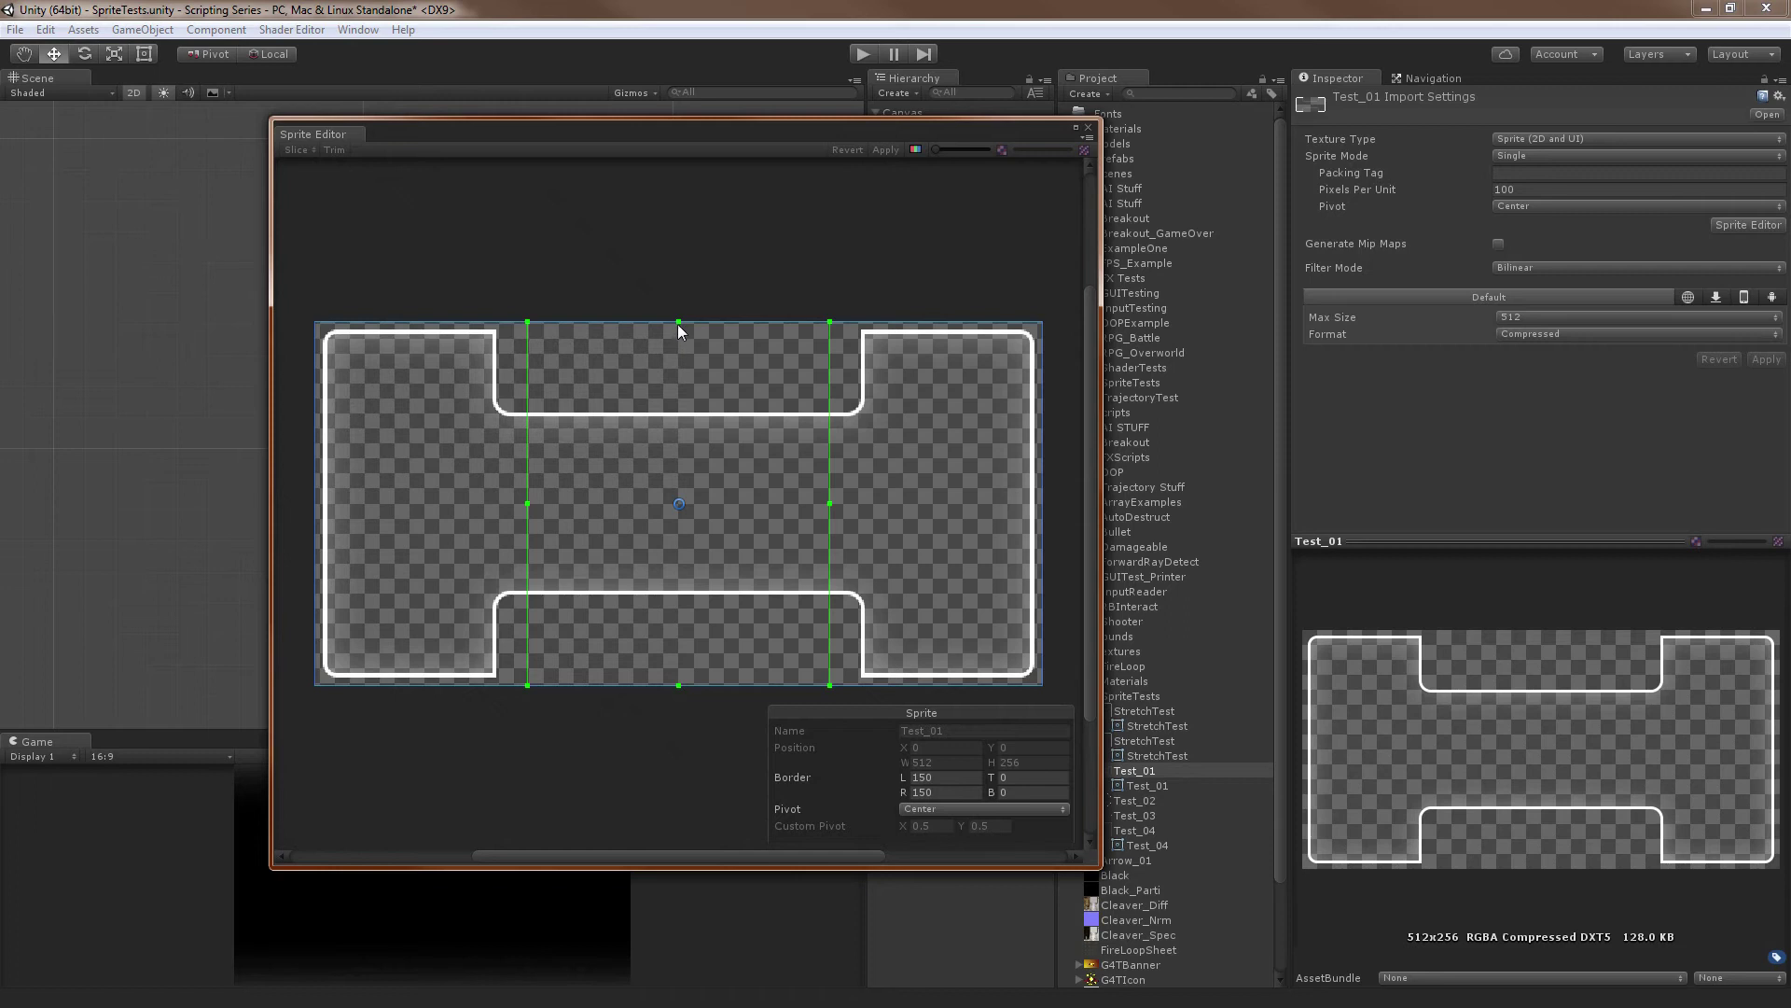
{"action": "left_click_drag", "start_coordinate": [678, 323], "coordinate": [682, 447]}
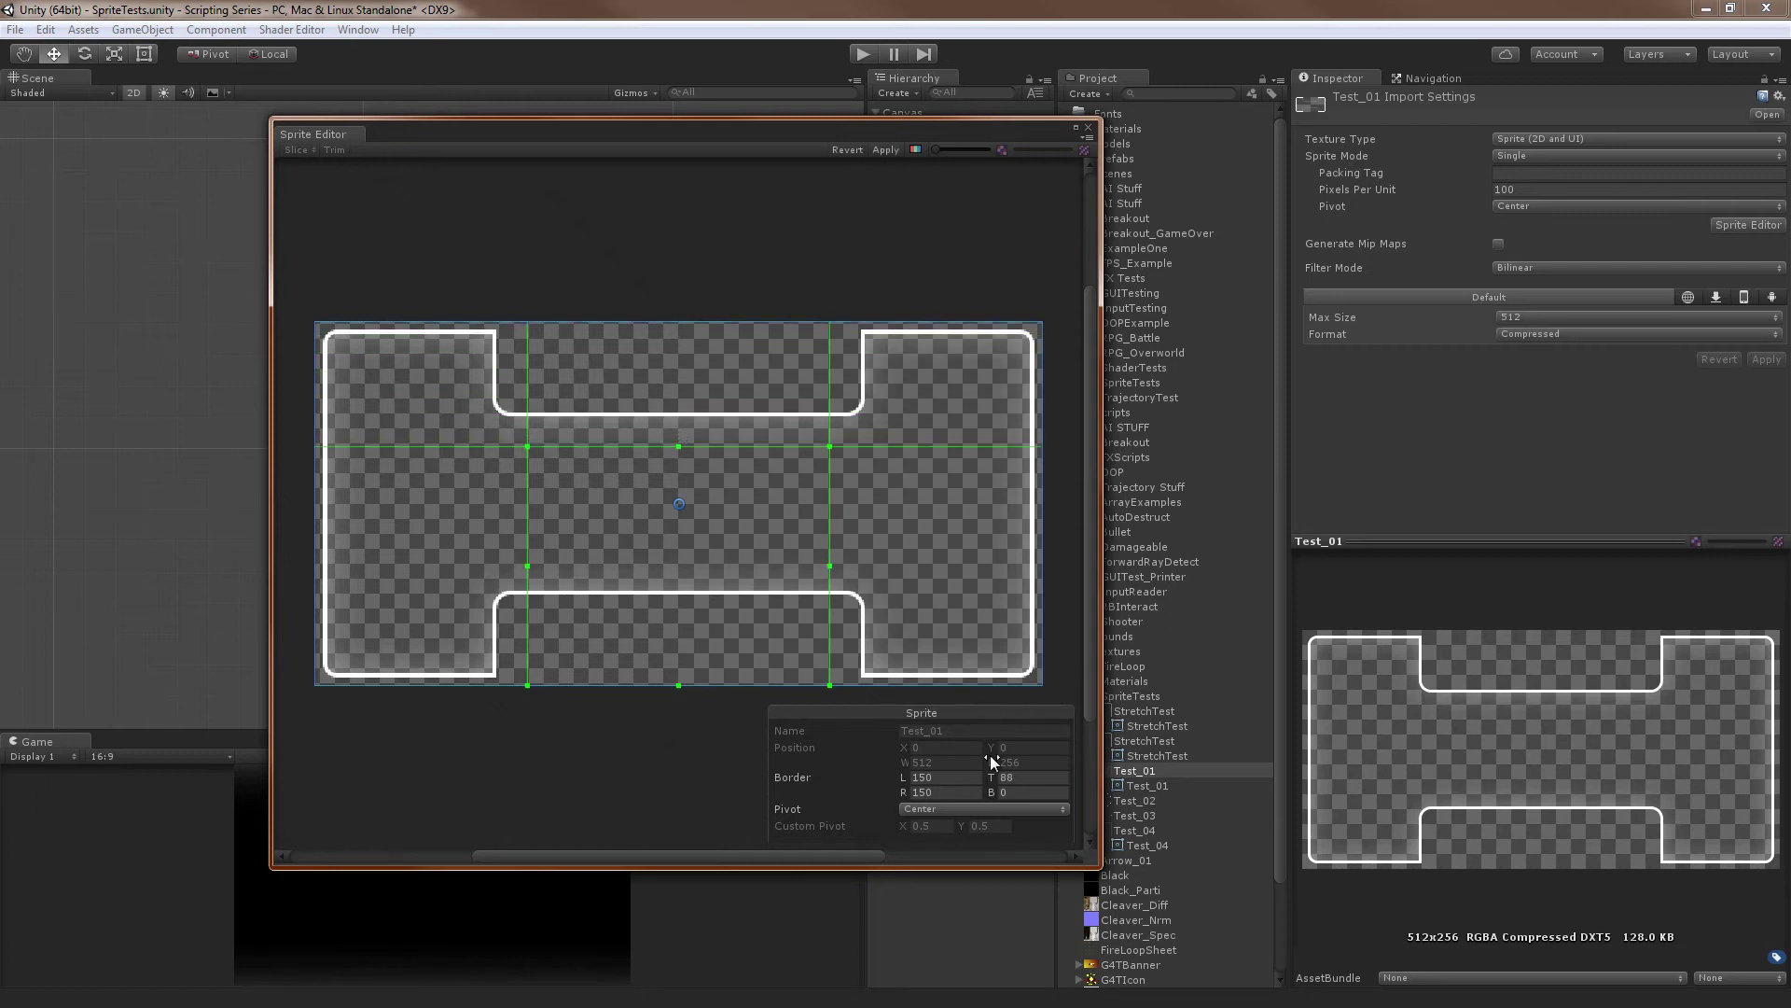
{"action": "left_click", "coordinate": [1015, 778]}
{"action": "type", "text": "90"}
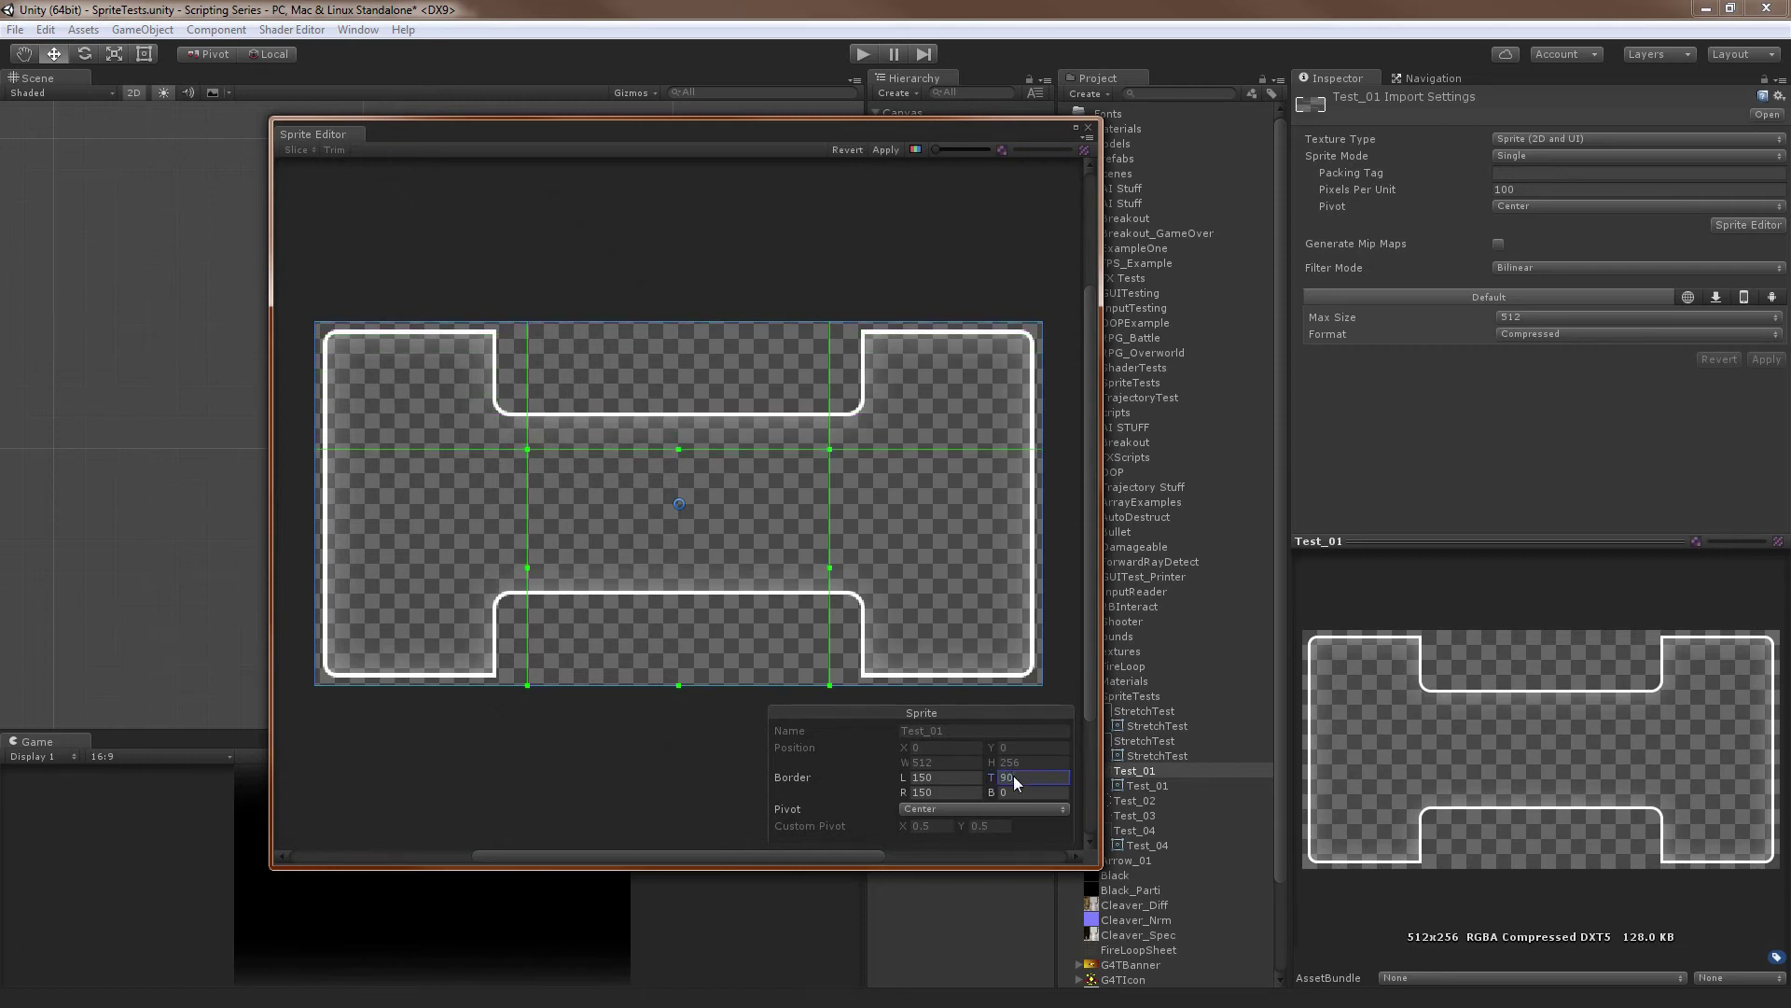
{"action": "left_click", "coordinate": [1027, 806]}
{"action": "left_click", "coordinate": [1055, 795]}
{"action": "type", "text": "90"}
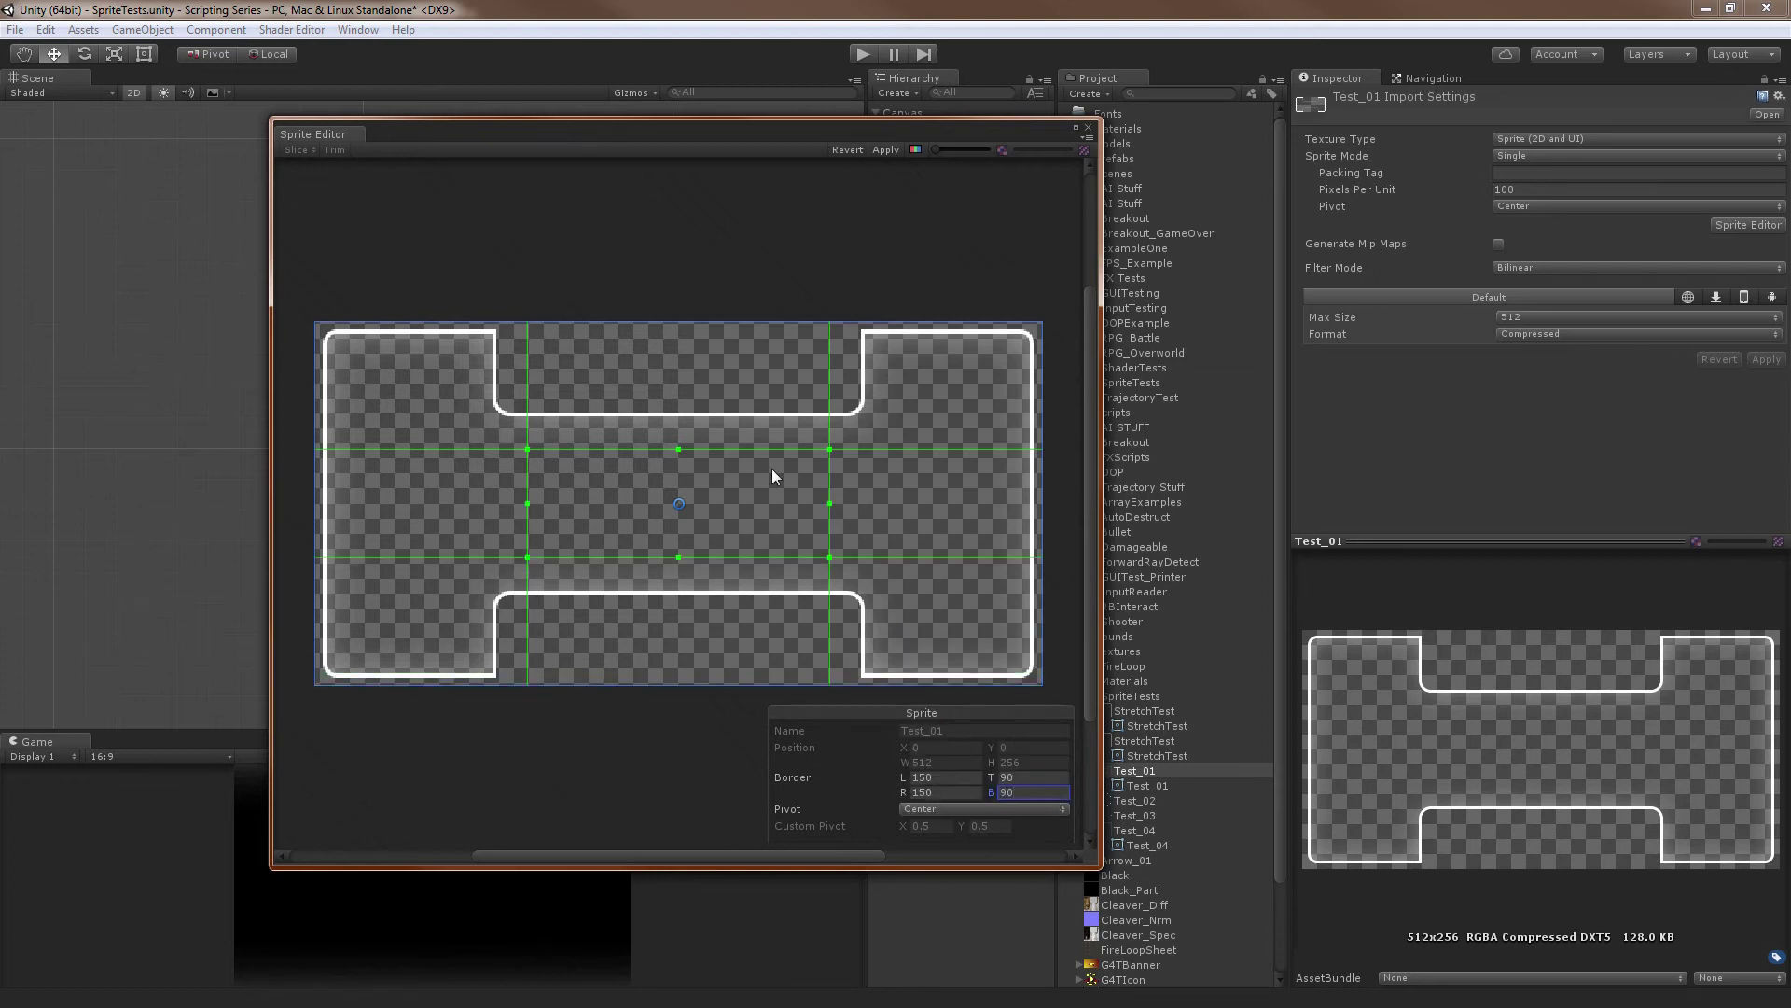
{"action": "left_click", "coordinate": [886, 150]}
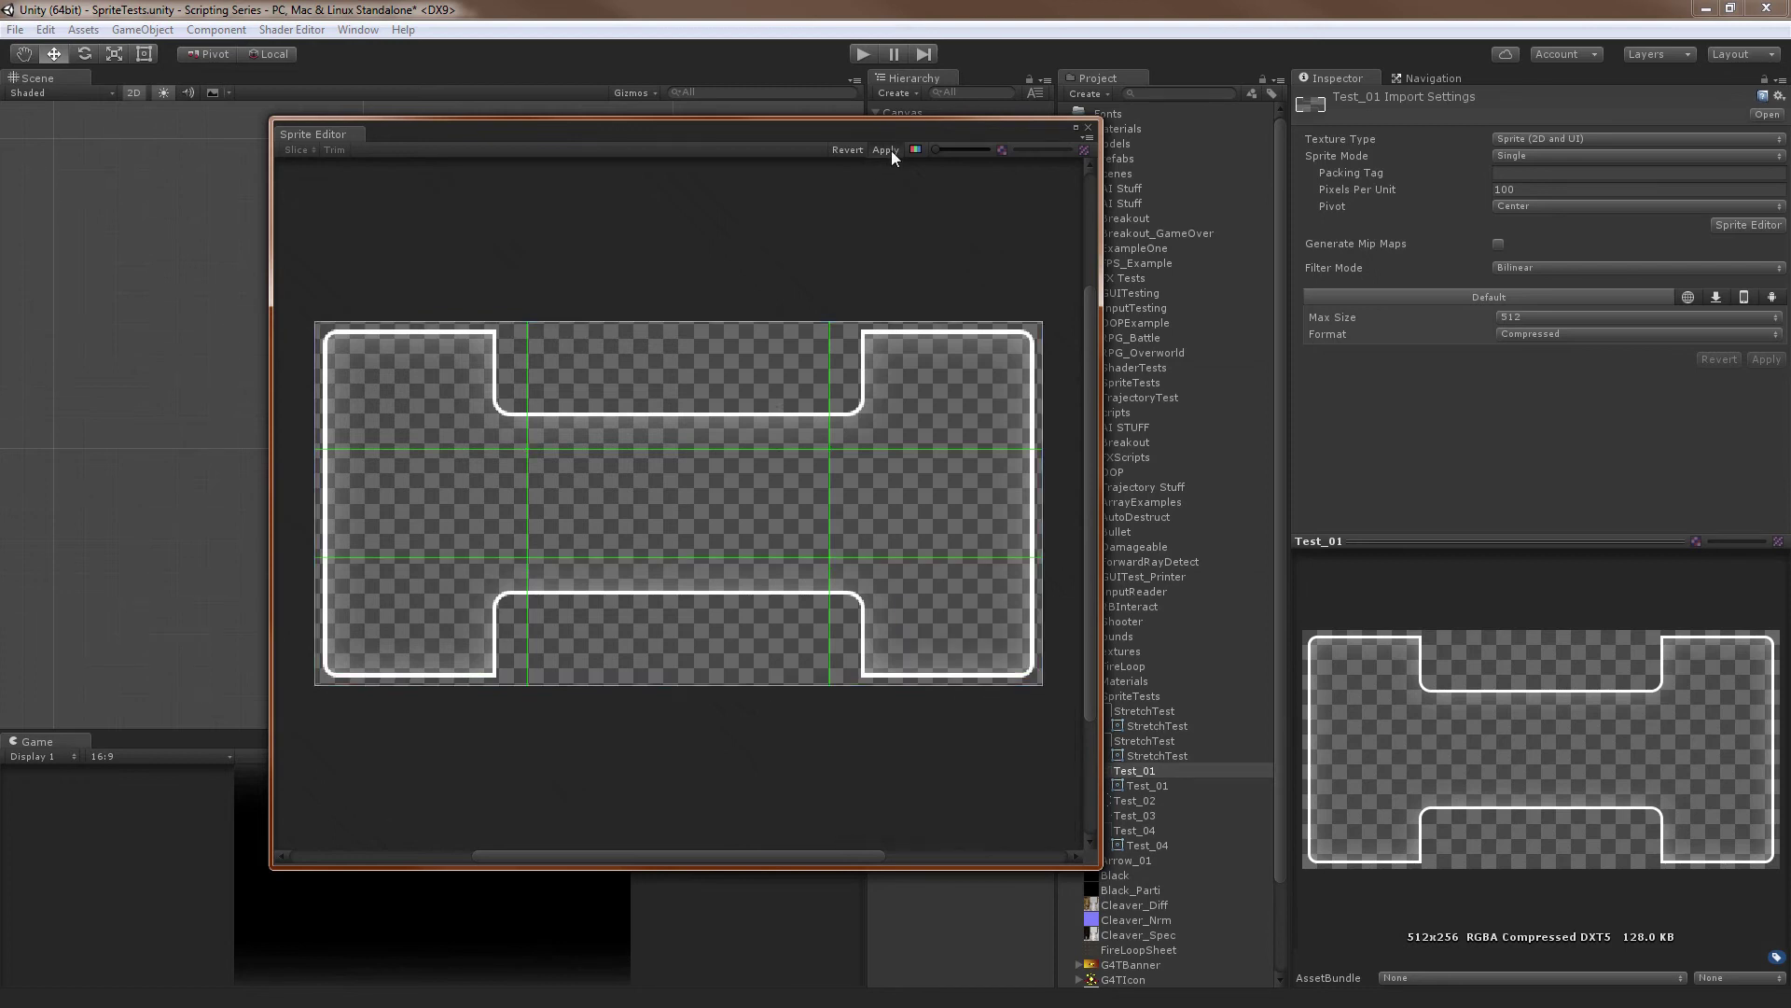
{"action": "left_click", "coordinate": [1088, 129]}
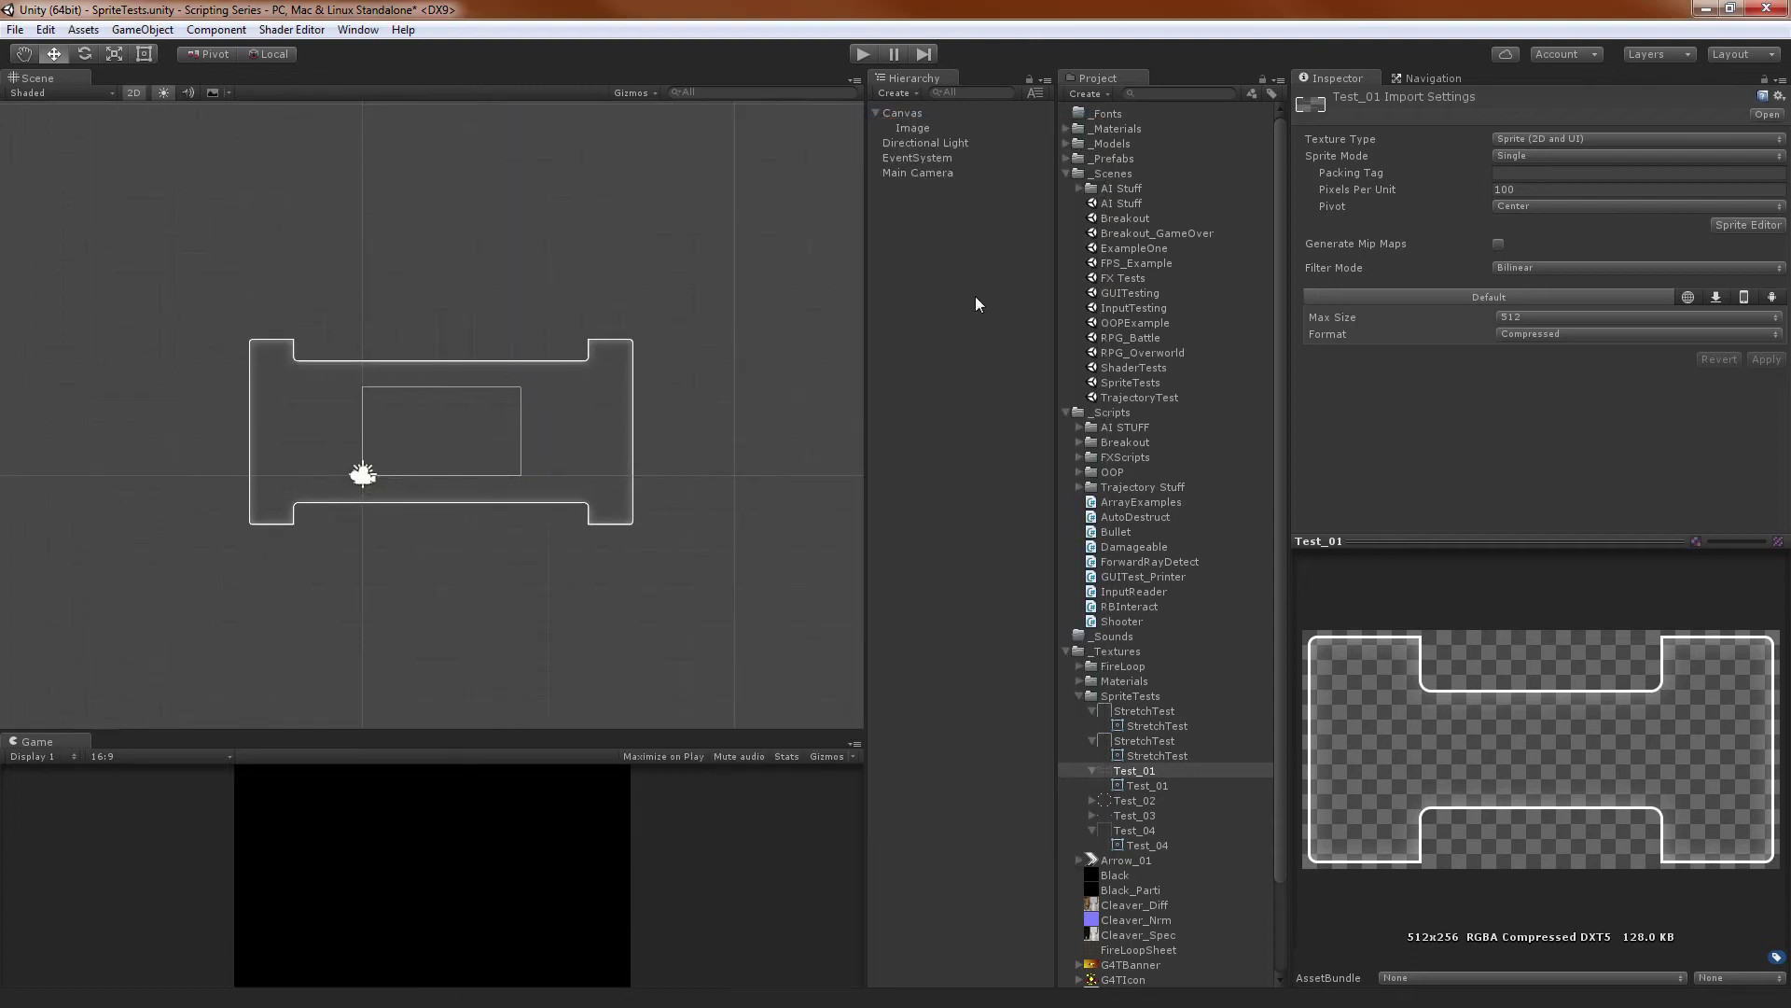
Reselect the Image and reassign Test_01 as its source image so it uses the new top and bottom borders
{"action": "left_click", "coordinate": [924, 128]}
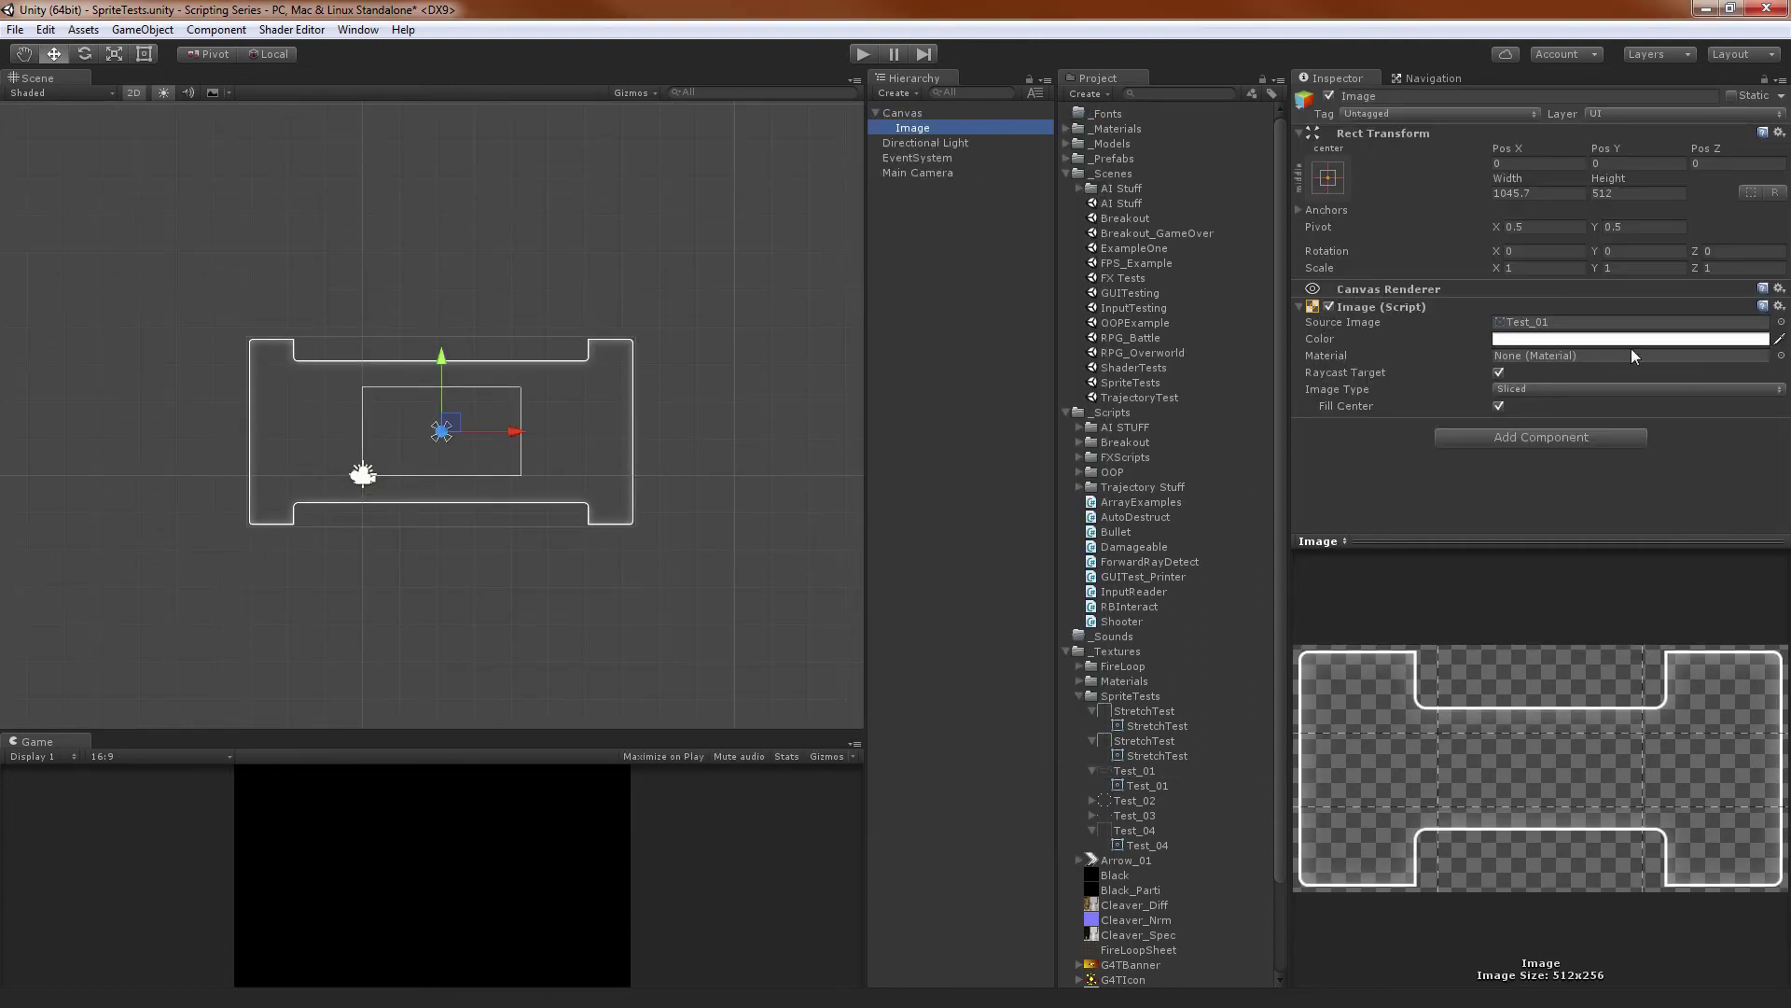
{"action": "left_click", "coordinate": [1548, 322]}
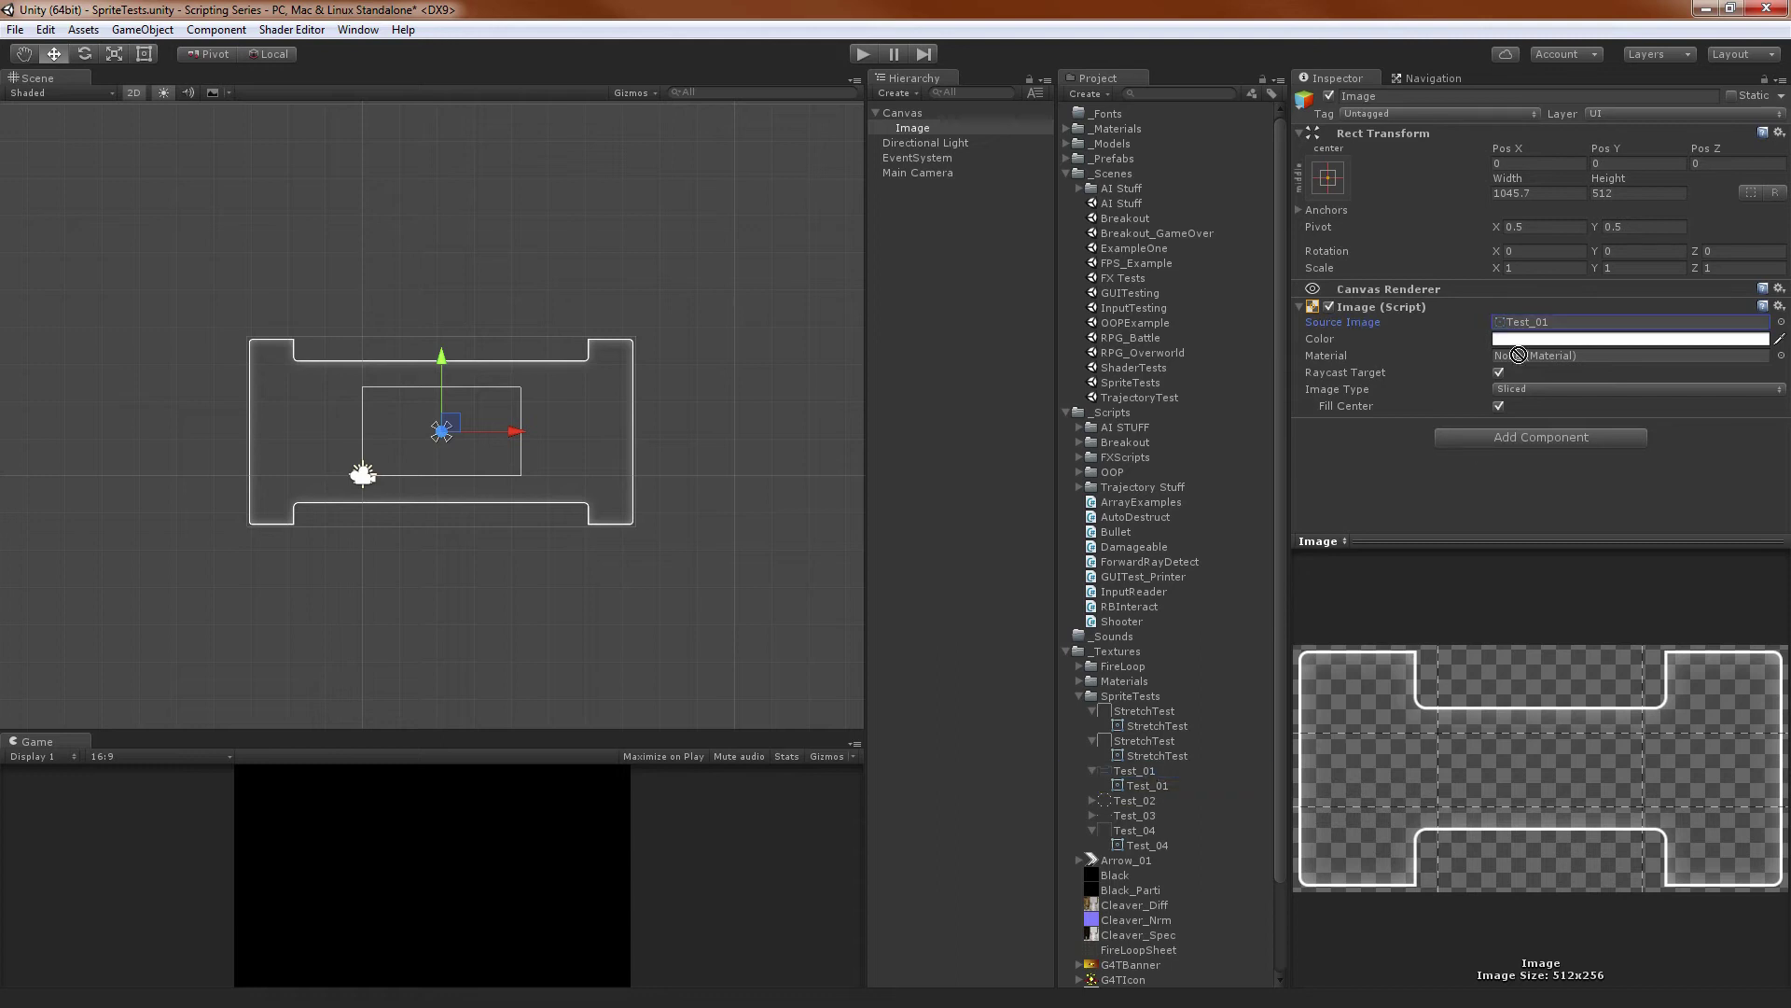
{"action": "scroll", "coordinate": [632, 400], "scroll_direction": "up", "scroll_amount": 4}
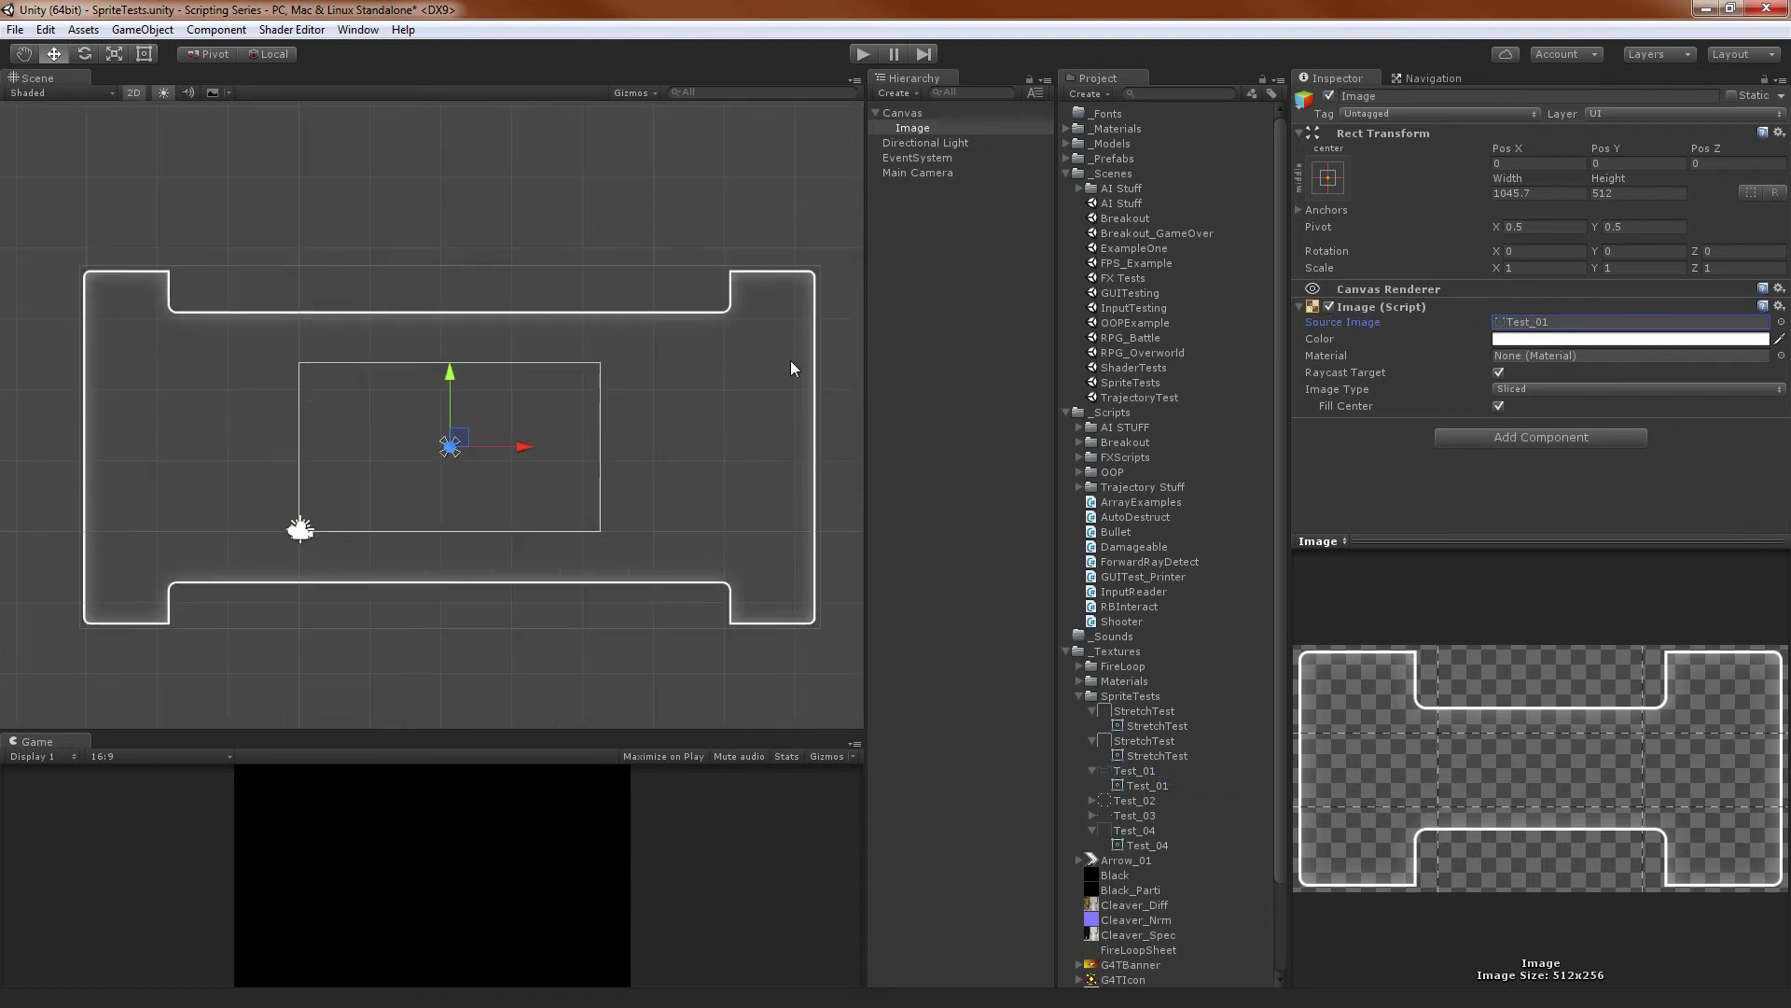
Shrink the Image to a width of about 725.9 and a height of about 353
{"action": "left_click", "coordinate": [932, 126]}
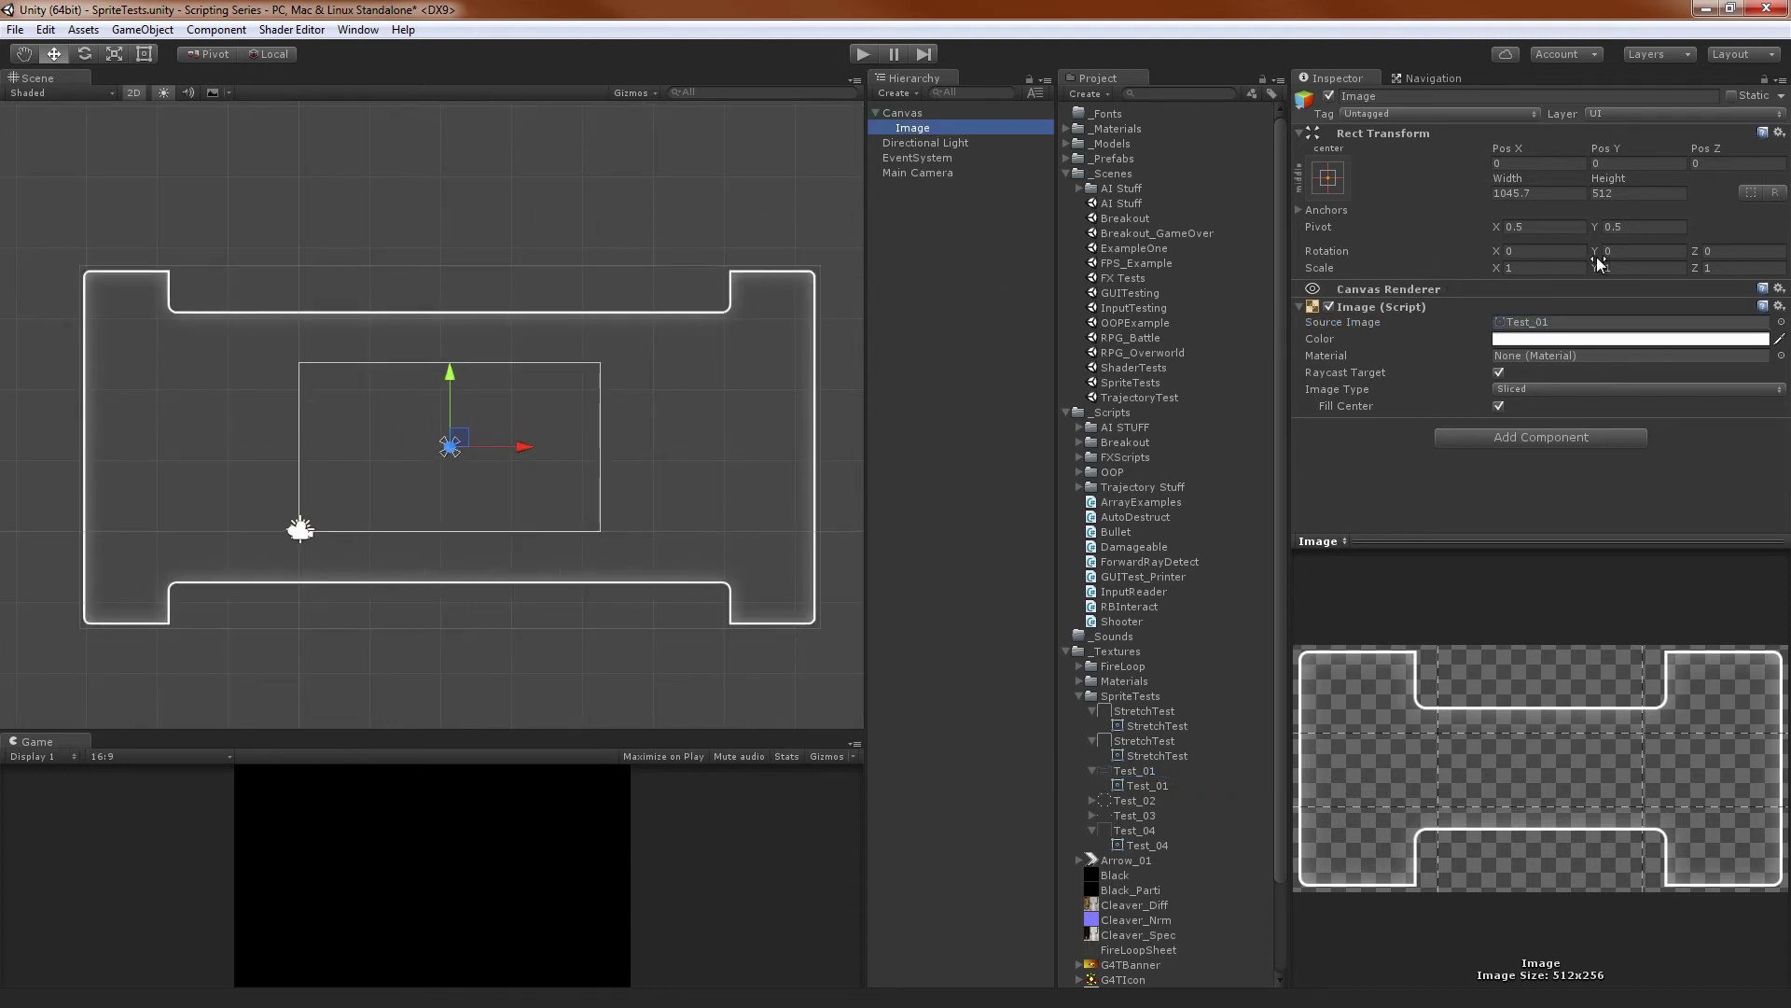
{"action": "left_click_drag", "start_coordinate": [1604, 173], "coordinate": [1059, 187]}
{"action": "key", "text": "alt+Tab"}
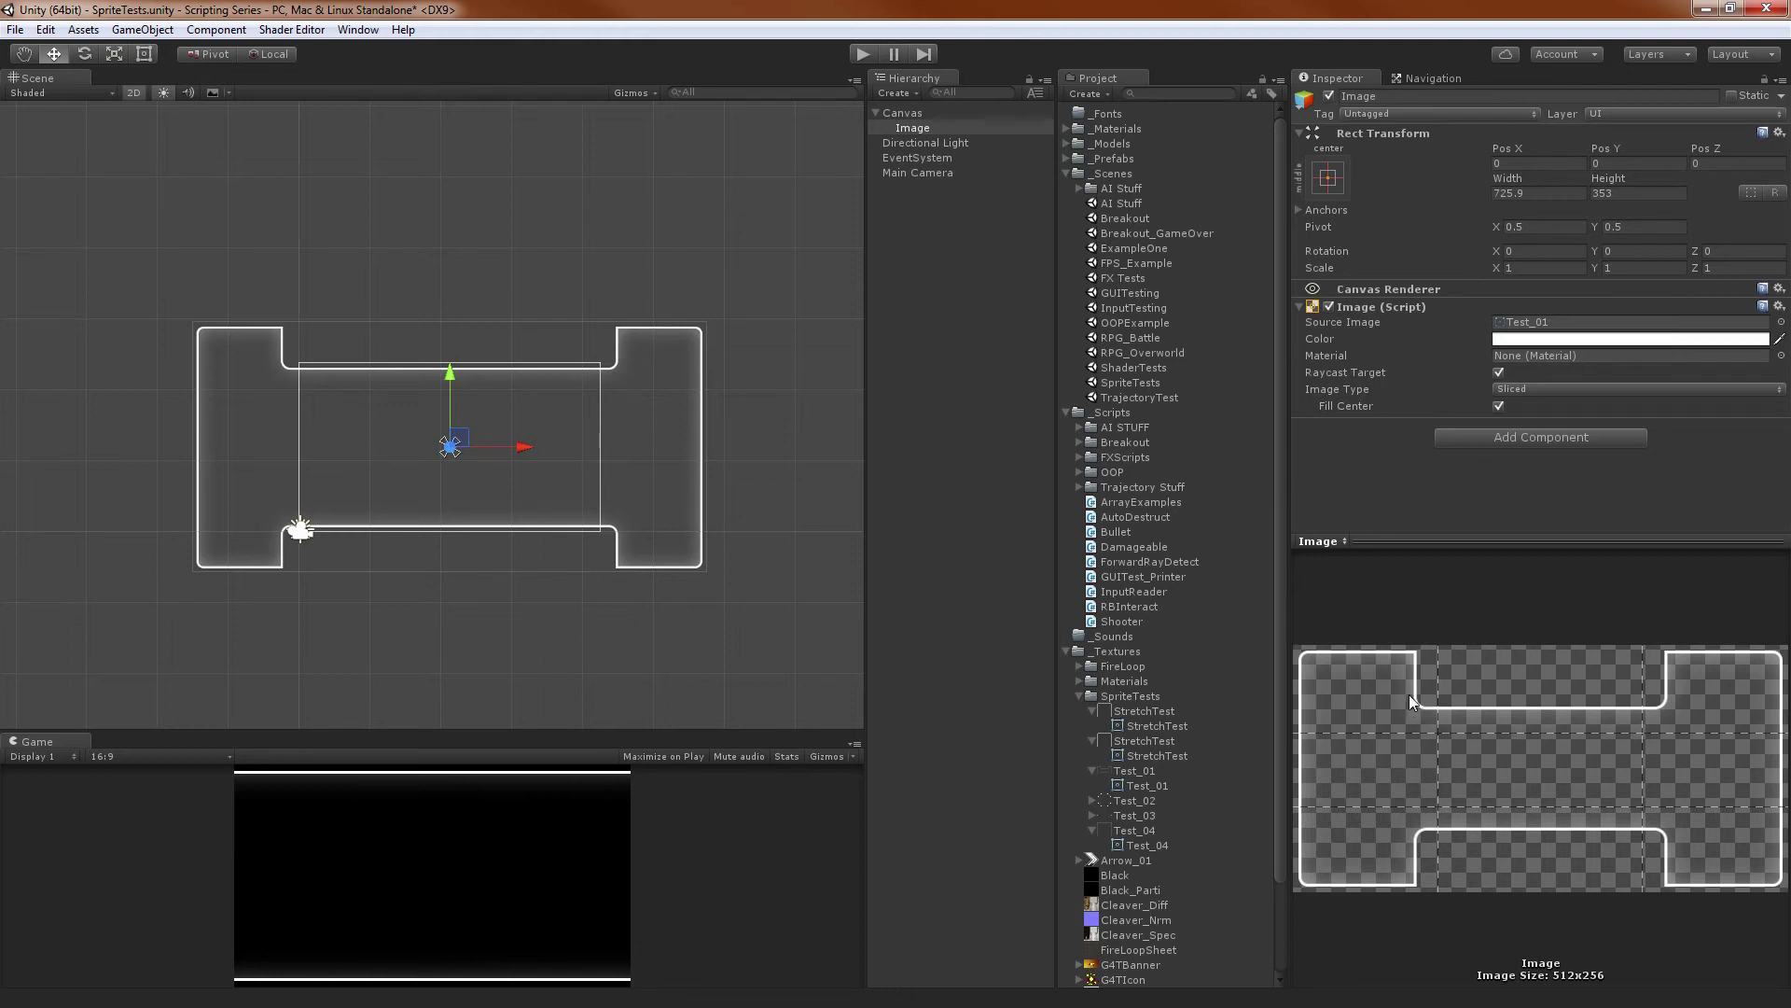
Examine the Image's corners and stretch its width to about 1838.9
{"action": "scroll", "coordinate": [495, 354], "scroll_direction": "up", "scroll_amount": 2}
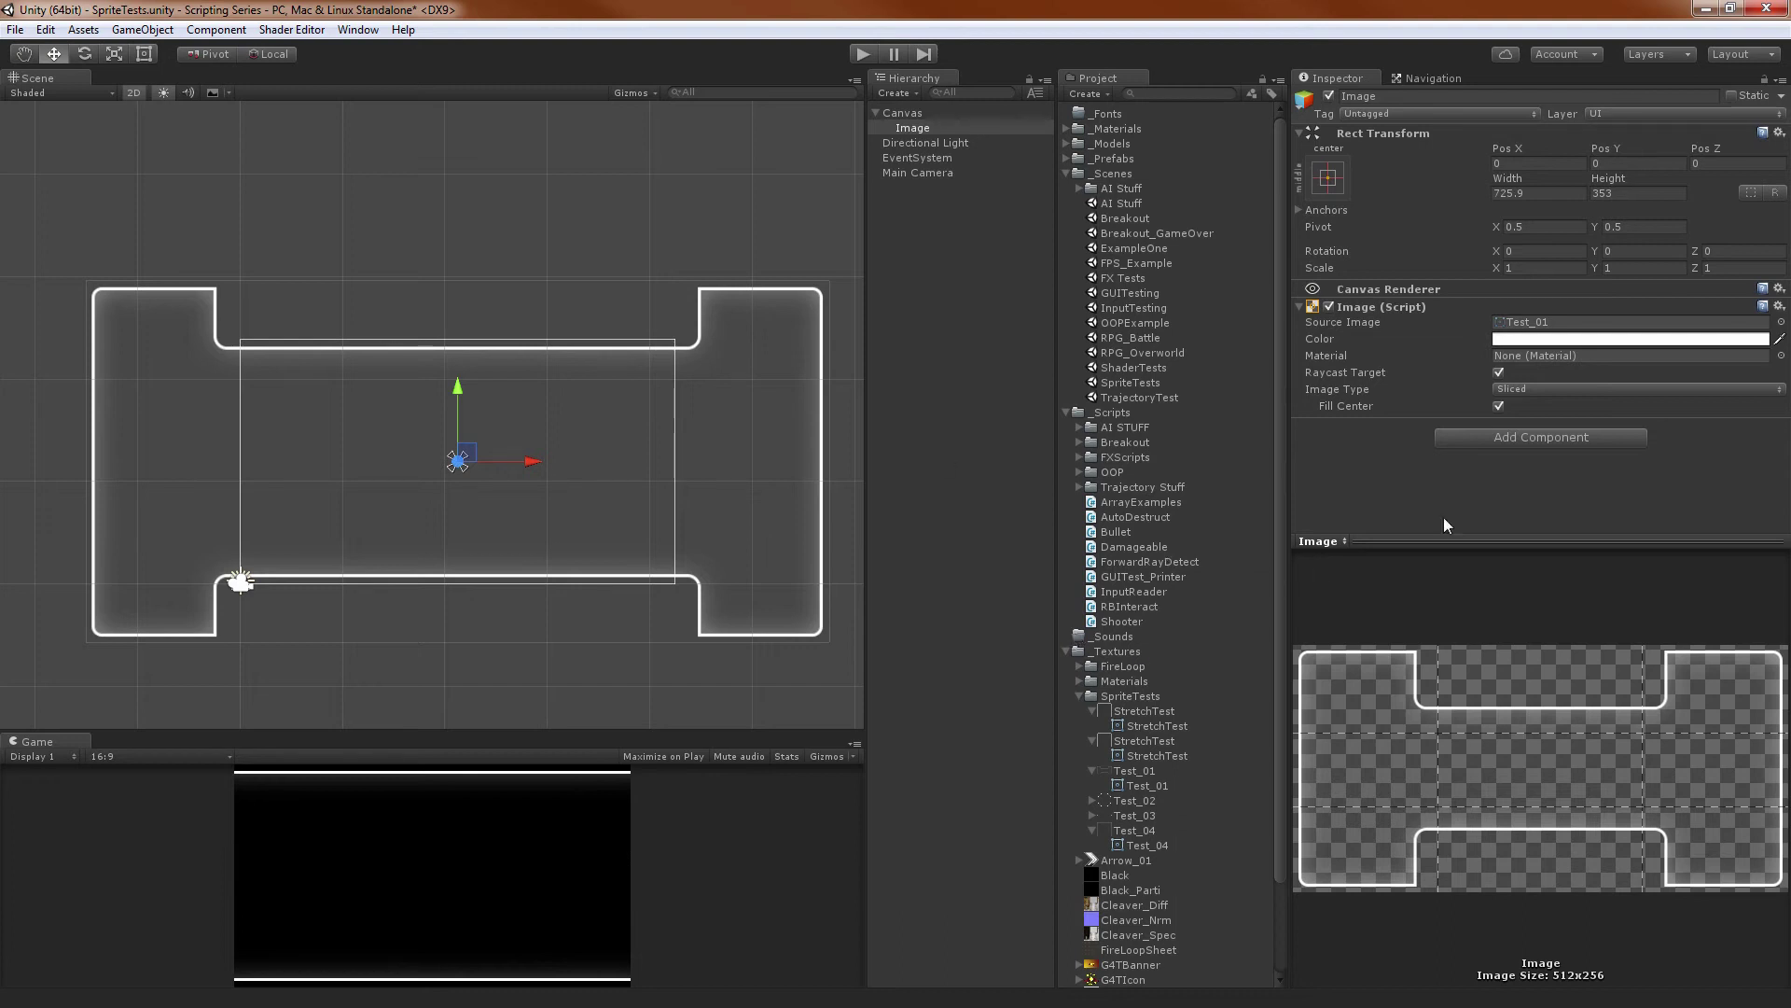
{"action": "scroll", "coordinate": [634, 364], "scroll_direction": "down", "scroll_amount": 2}
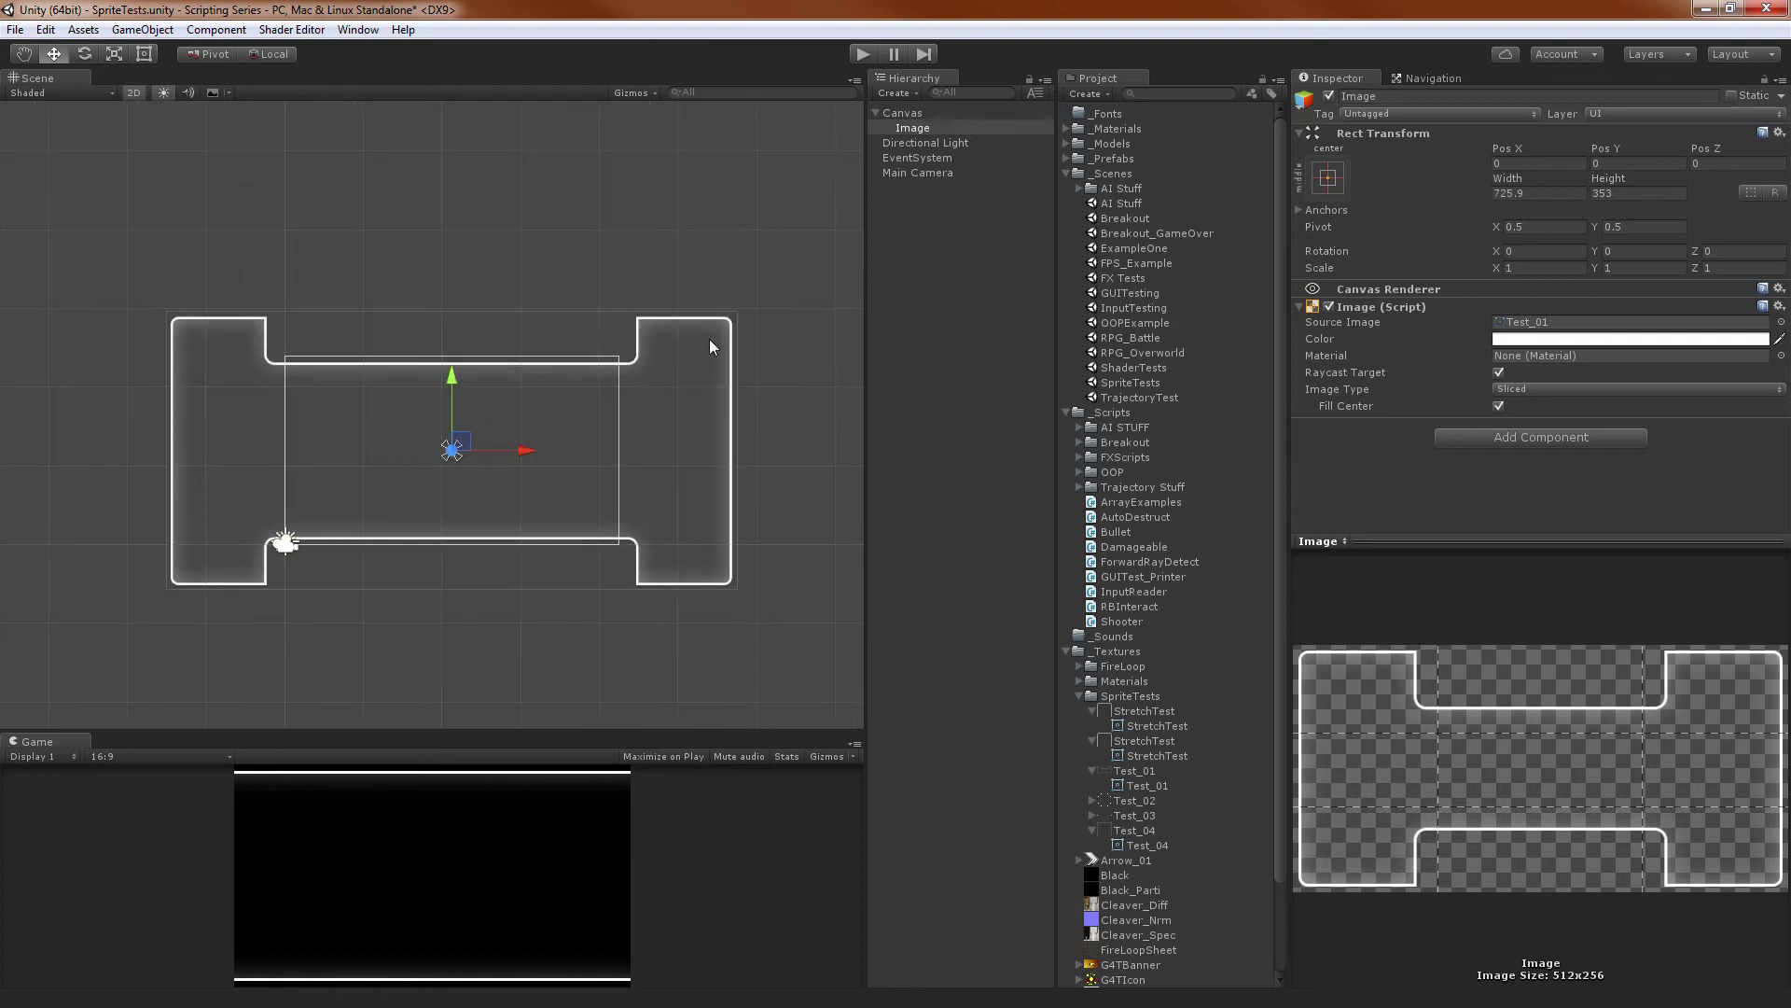
{"action": "left_click_drag", "start_coordinate": [1487, 183], "coordinate": [775, 225]}
{"action": "scroll", "coordinate": [722, 275], "scroll_direction": "down", "scroll_amount": 3}
{"action": "scroll", "coordinate": [699, 280], "scroll_direction": "down", "scroll_amount": 2}
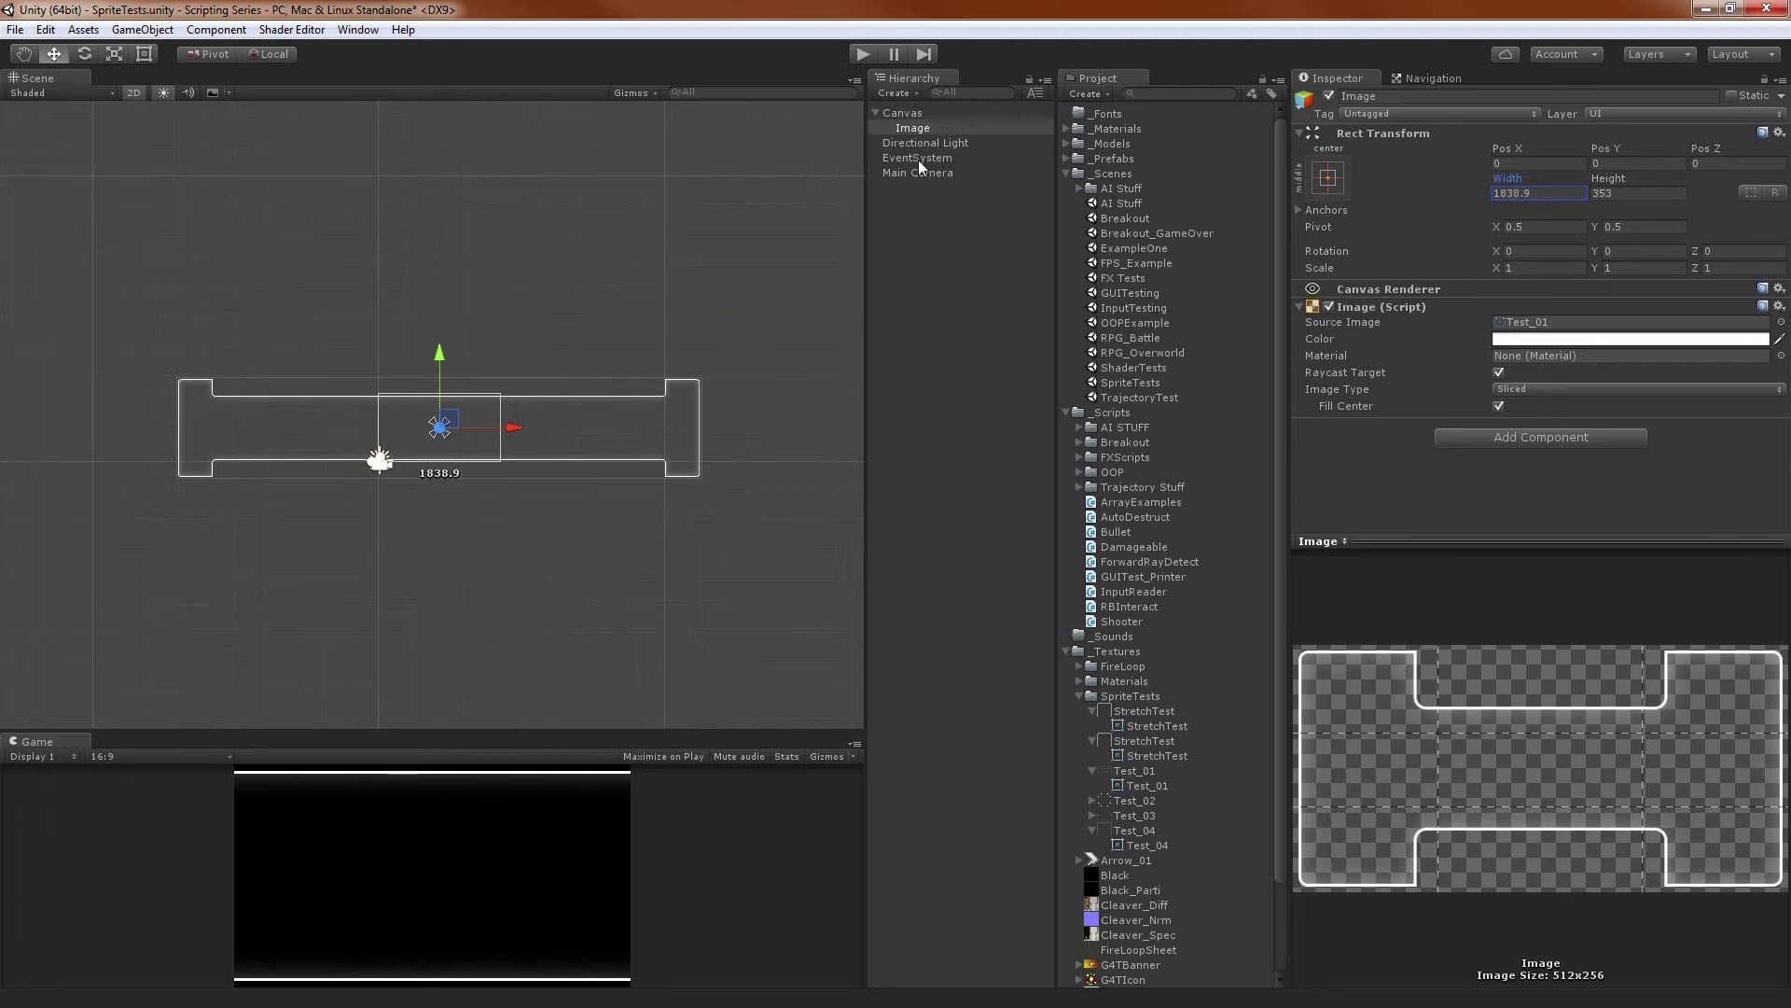
Delete the stretched Image and add a new UI Image to the Canvas
{"action": "left_click", "coordinate": [920, 132]}
{"action": "key", "text": "Delete"}
{"action": "right_click", "coordinate": [909, 206]}
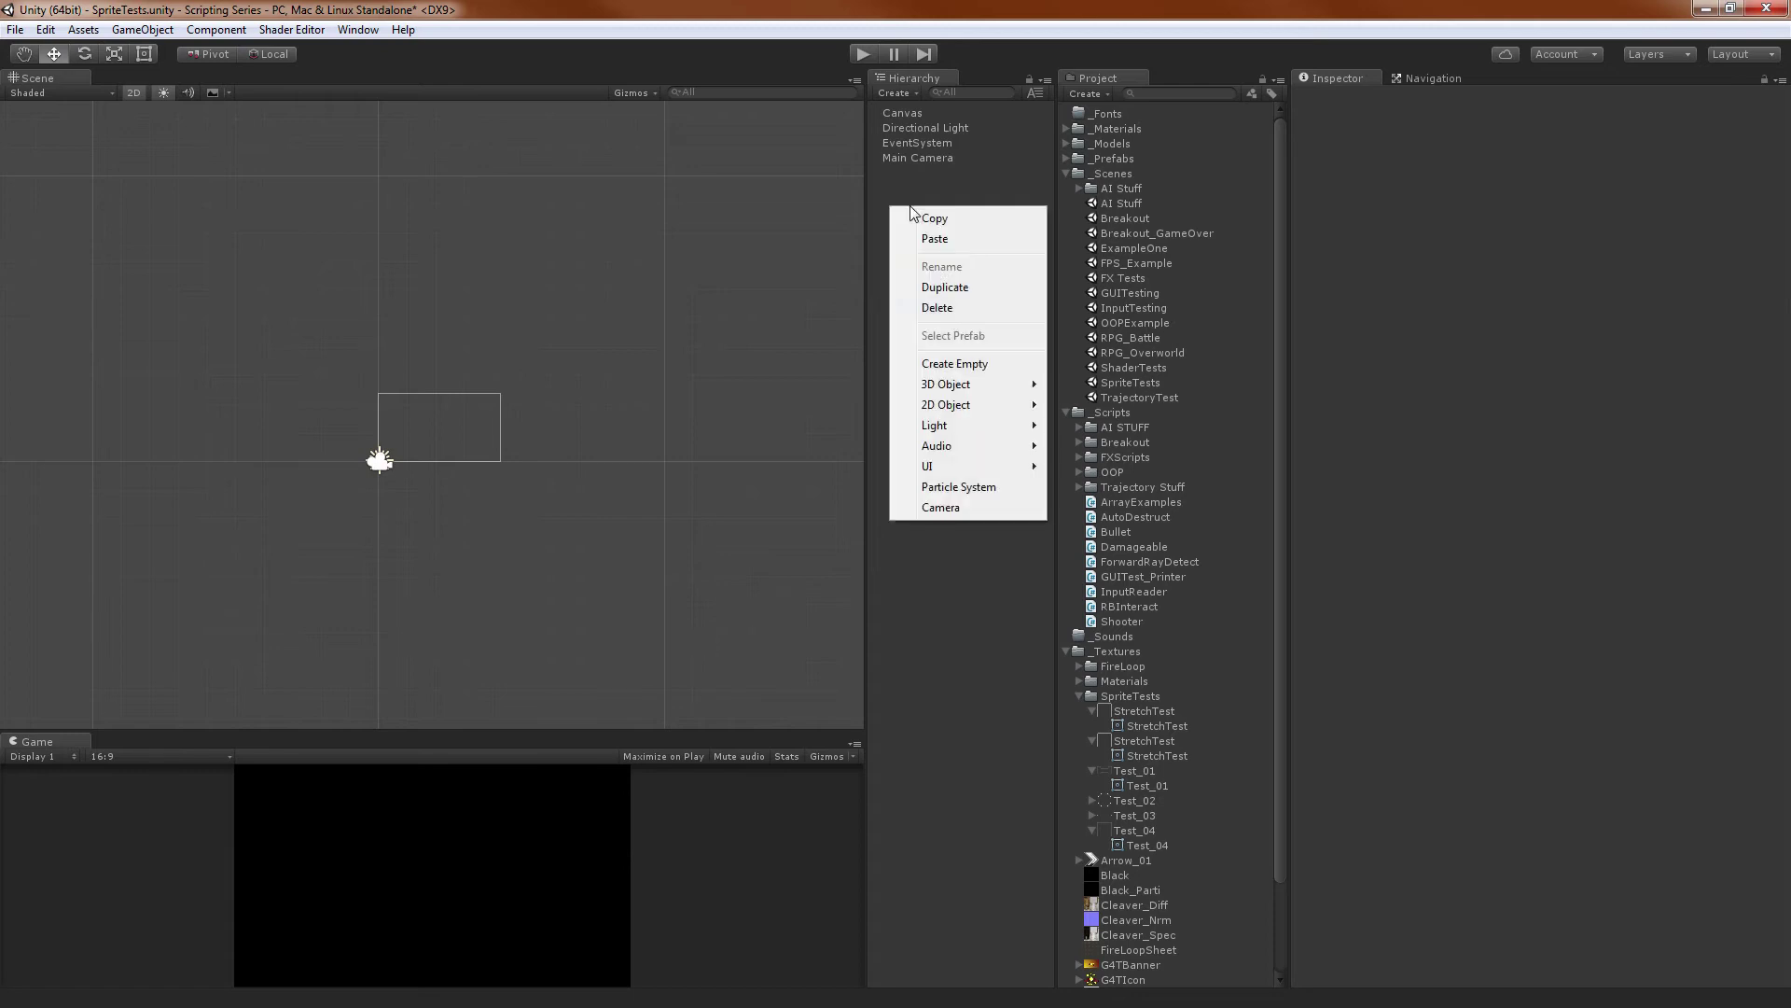
{"action": "mouse_move", "coordinate": [923, 471]}
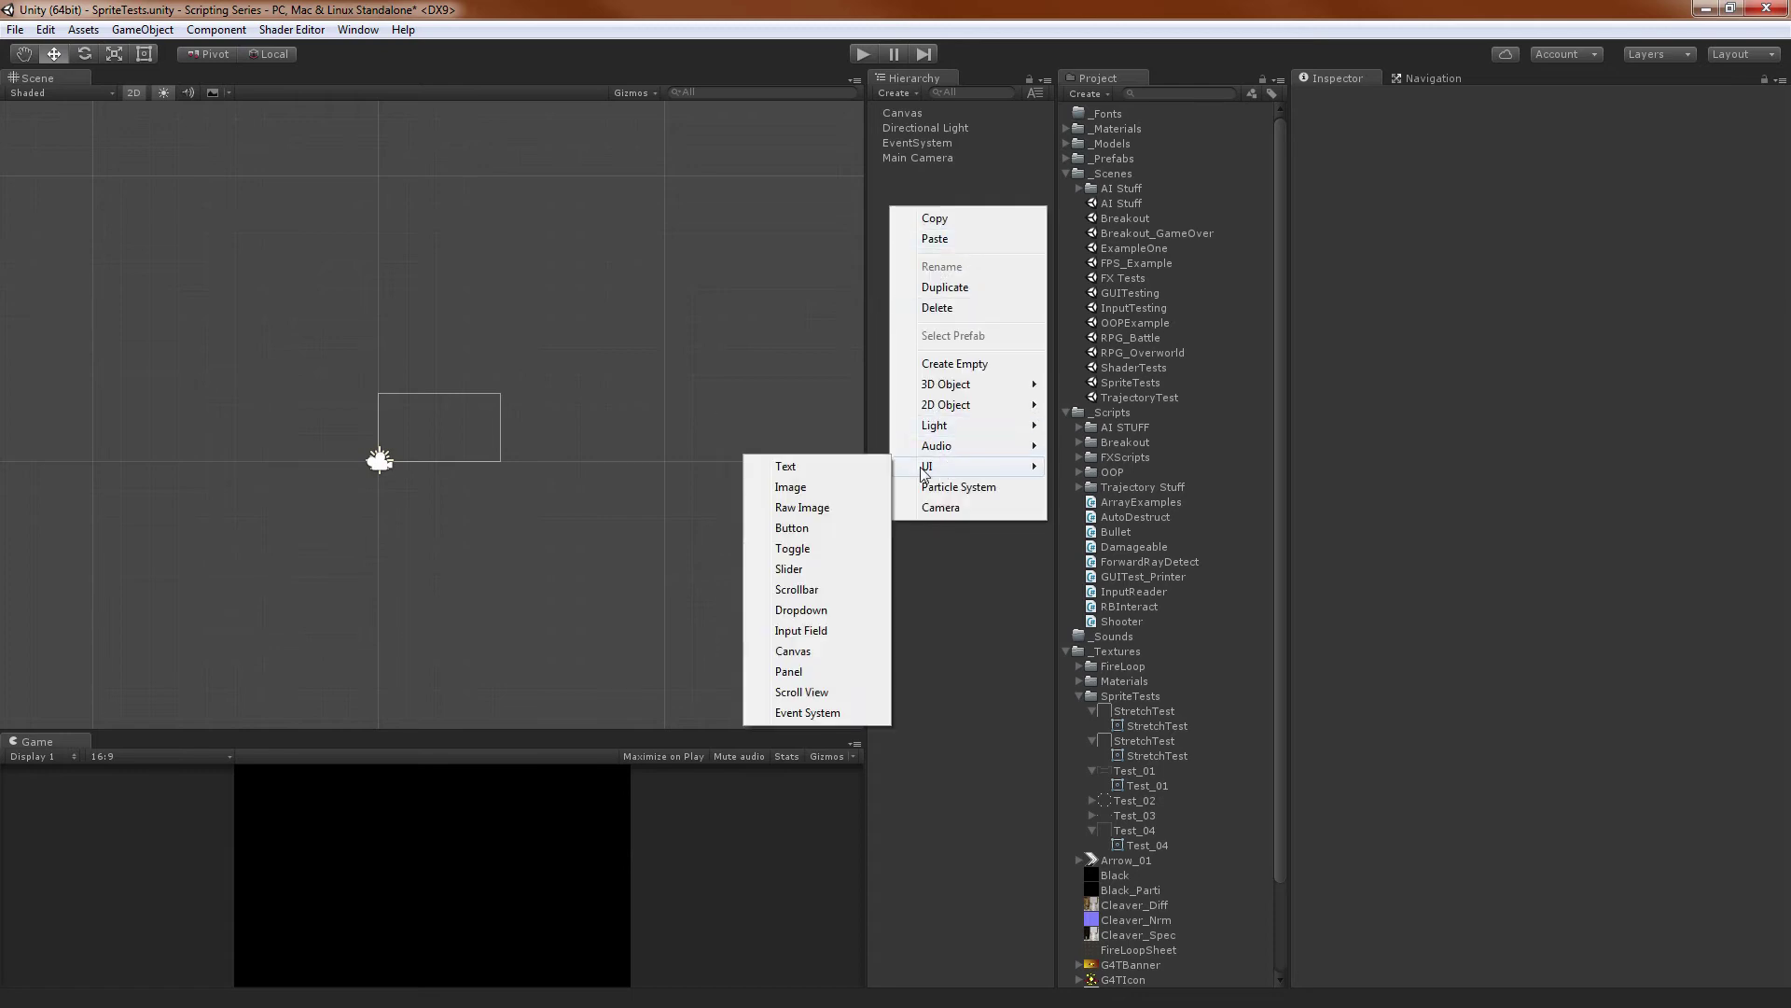
{"action": "left_click", "coordinate": [831, 486]}
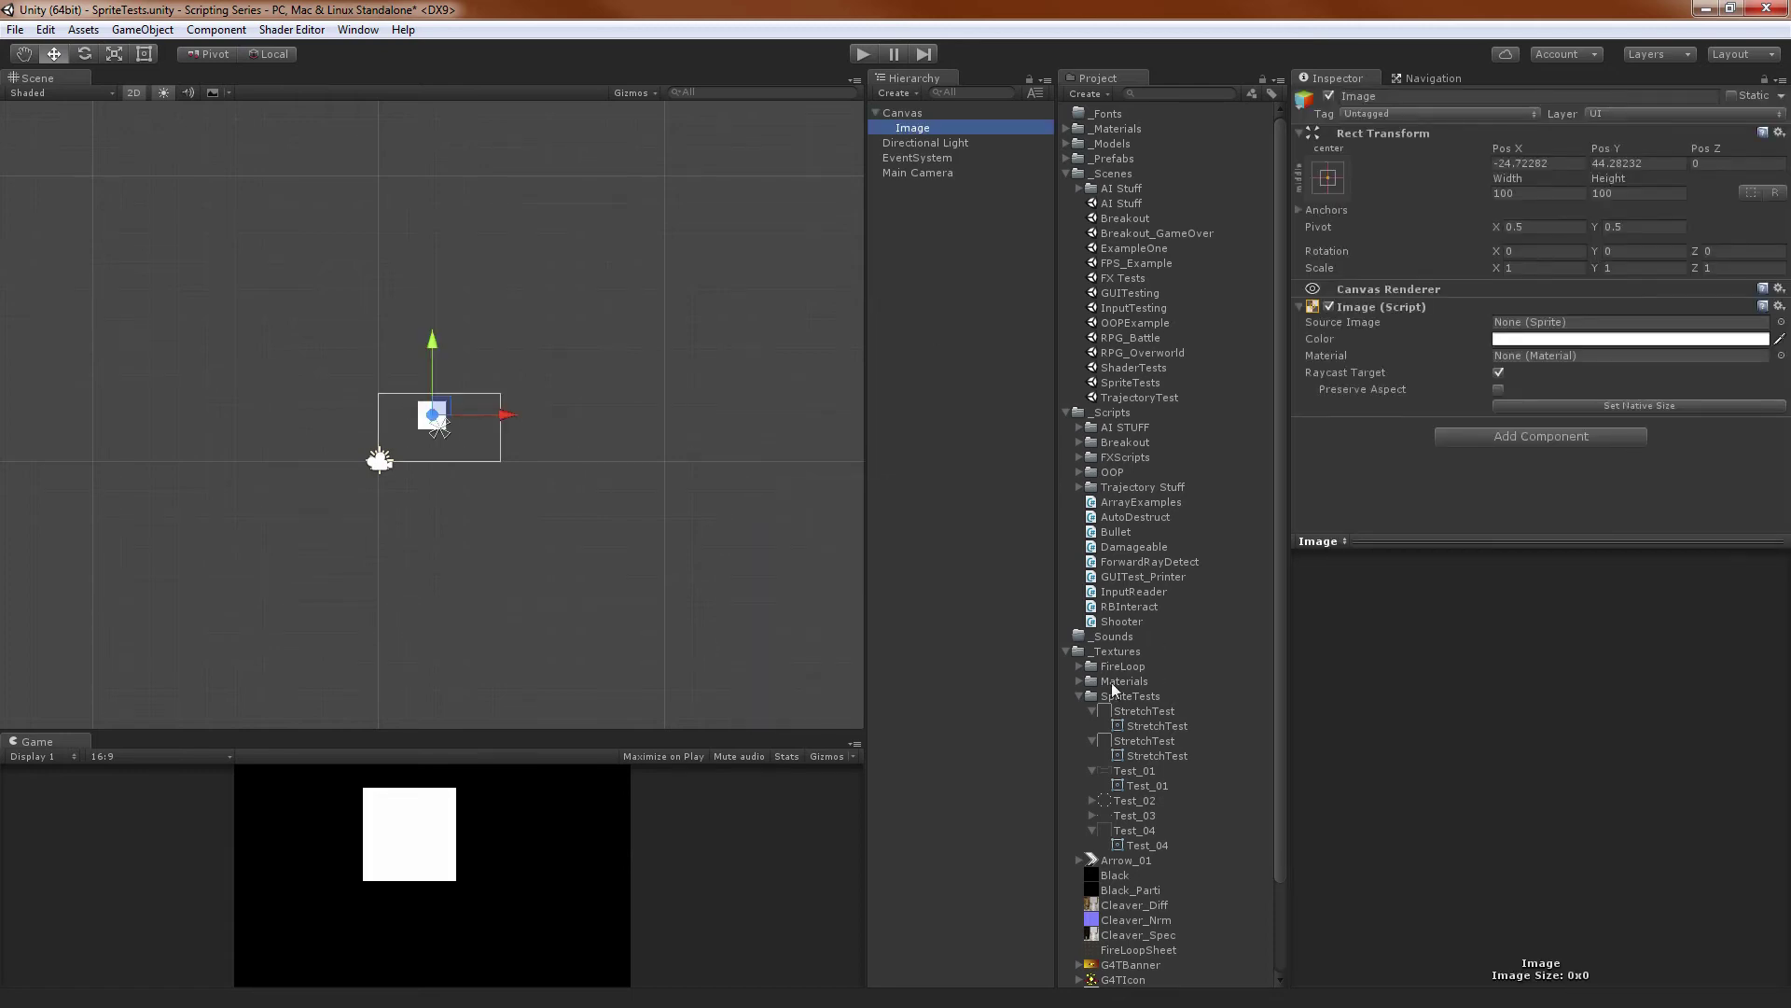
Assign the circular Test_02 sprite as the new Image's source image and stretch the Image to a width of about 330.6
{"action": "left_click_drag", "start_coordinate": [1117, 805], "coordinate": [1534, 322]}
{"action": "scroll", "coordinate": [561, 374], "scroll_direction": "up", "scroll_amount": 10}
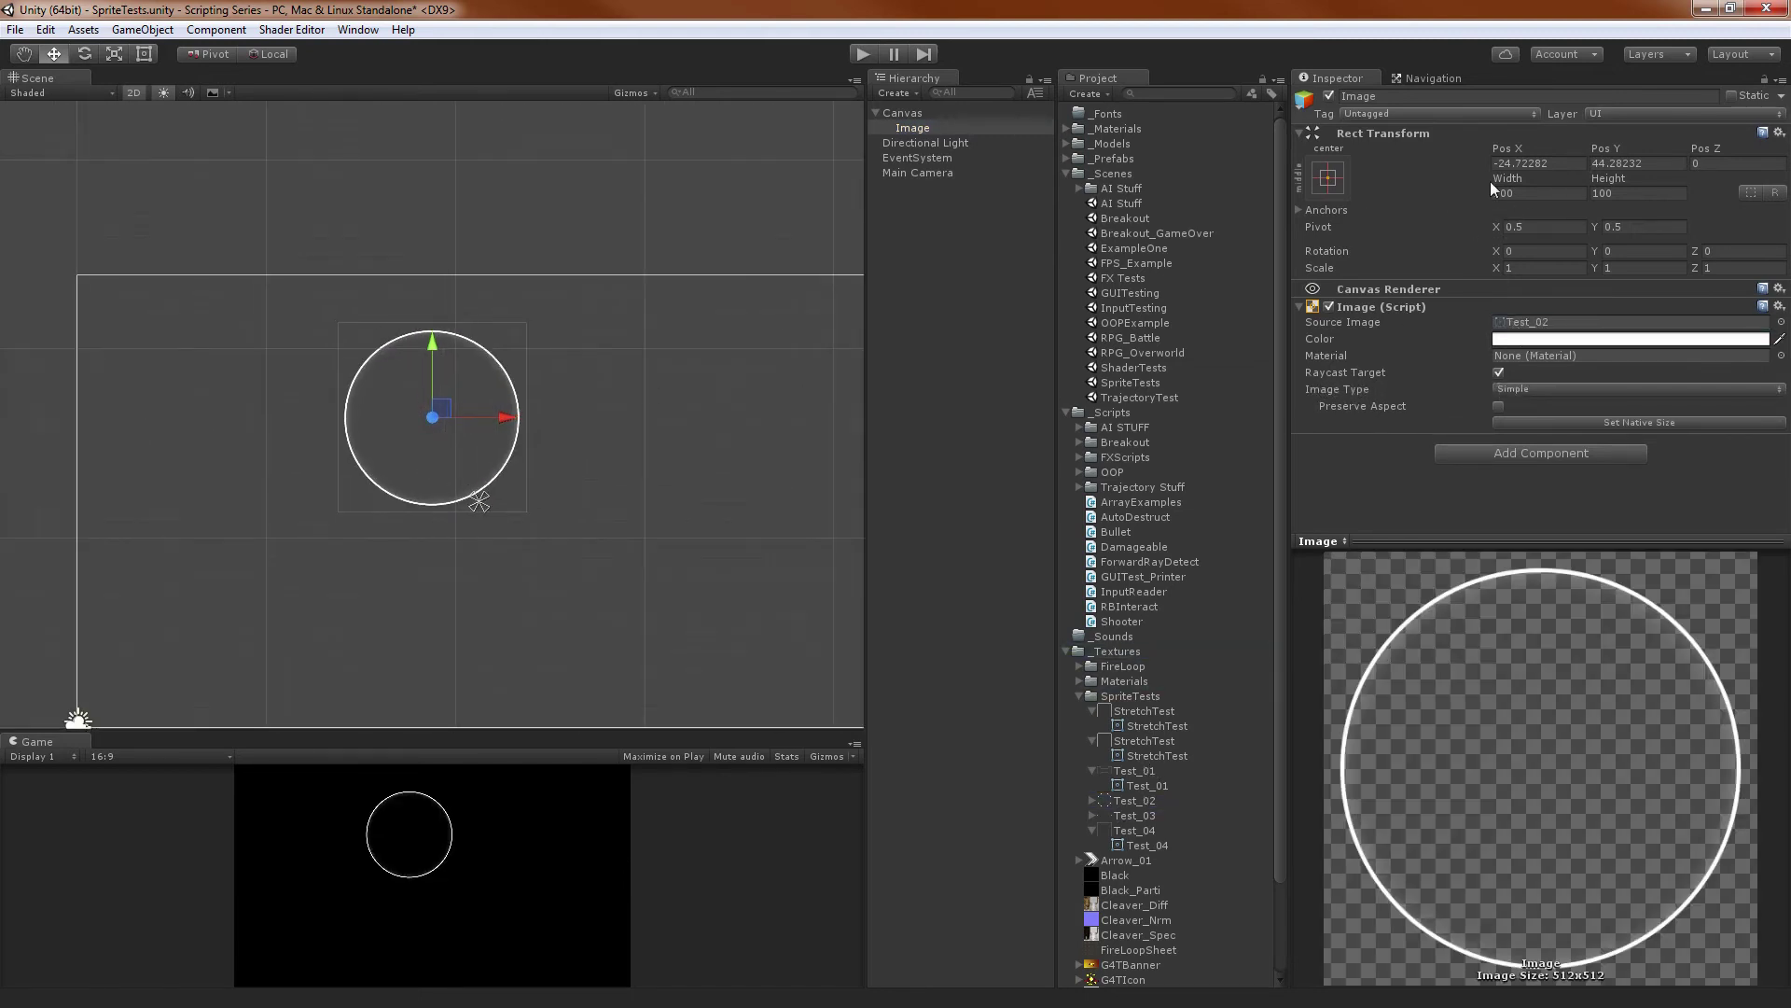
{"action": "left_click_drag", "start_coordinate": [1490, 181], "coordinate": [1778, 187]}
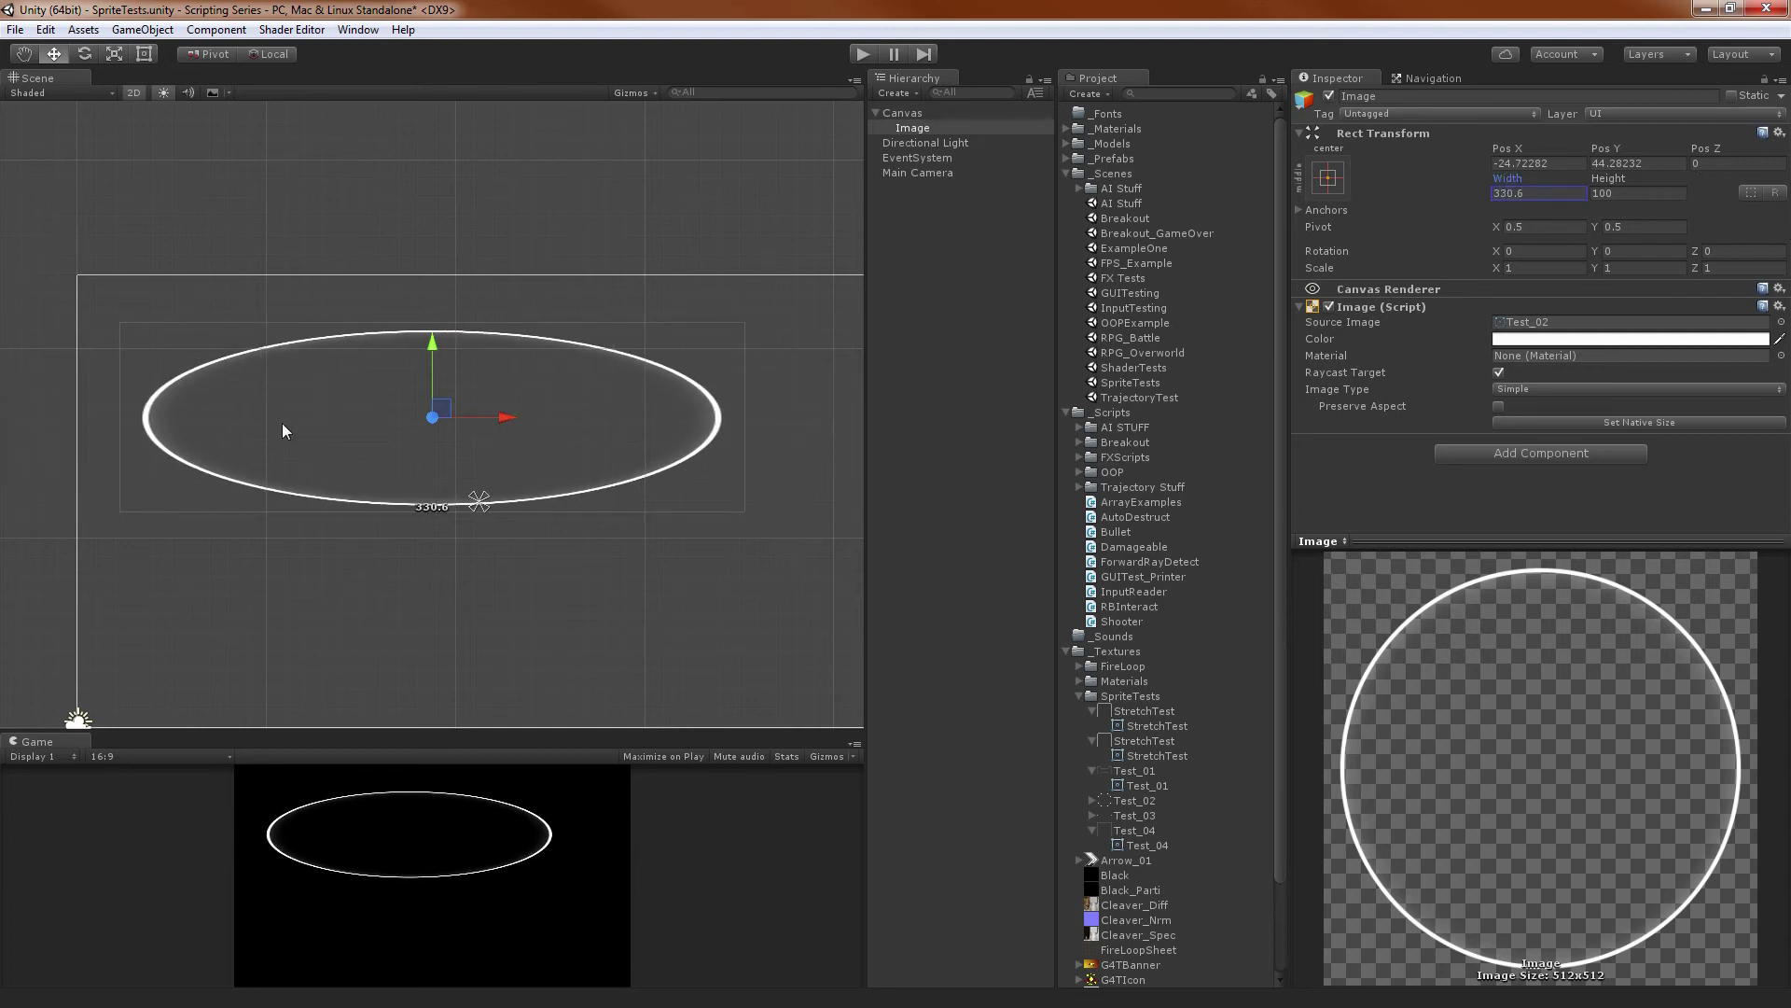
Locate the Test_02 texture used by the Image and open it in the Sprite Editor
{"action": "left_click", "coordinate": [1519, 322]}
{"action": "left_click", "coordinate": [1153, 817]}
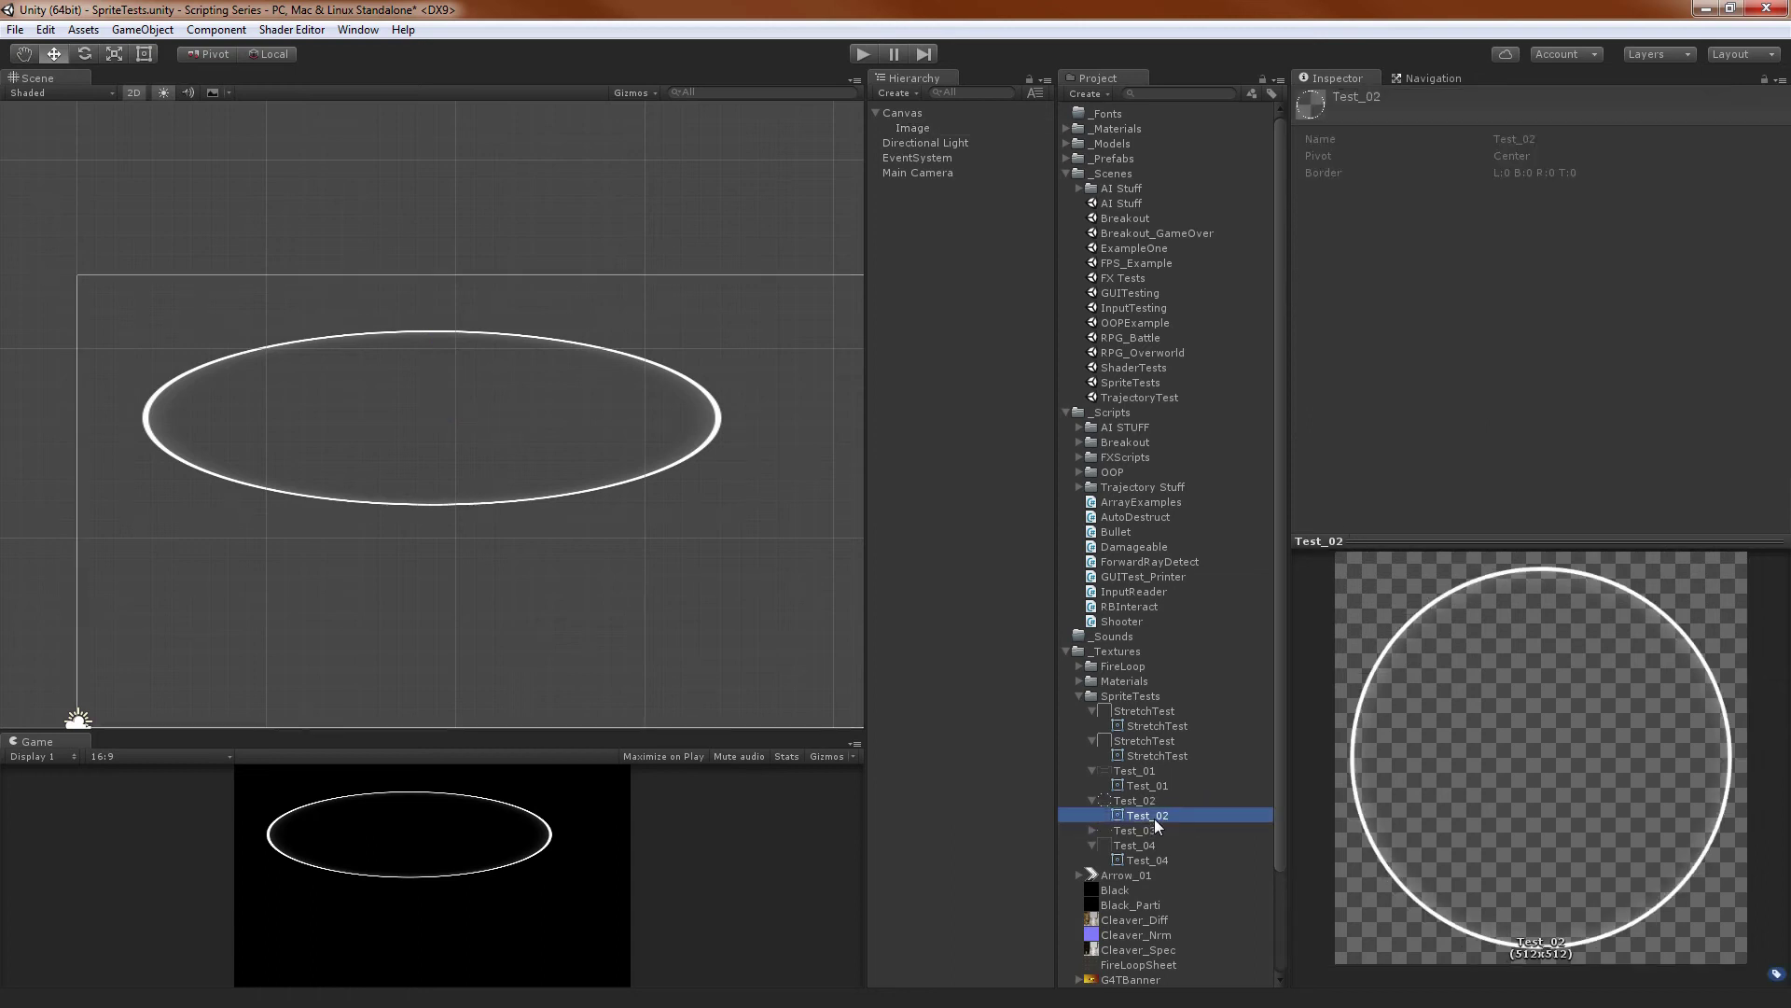
{"action": "left_click", "coordinate": [1116, 803]}
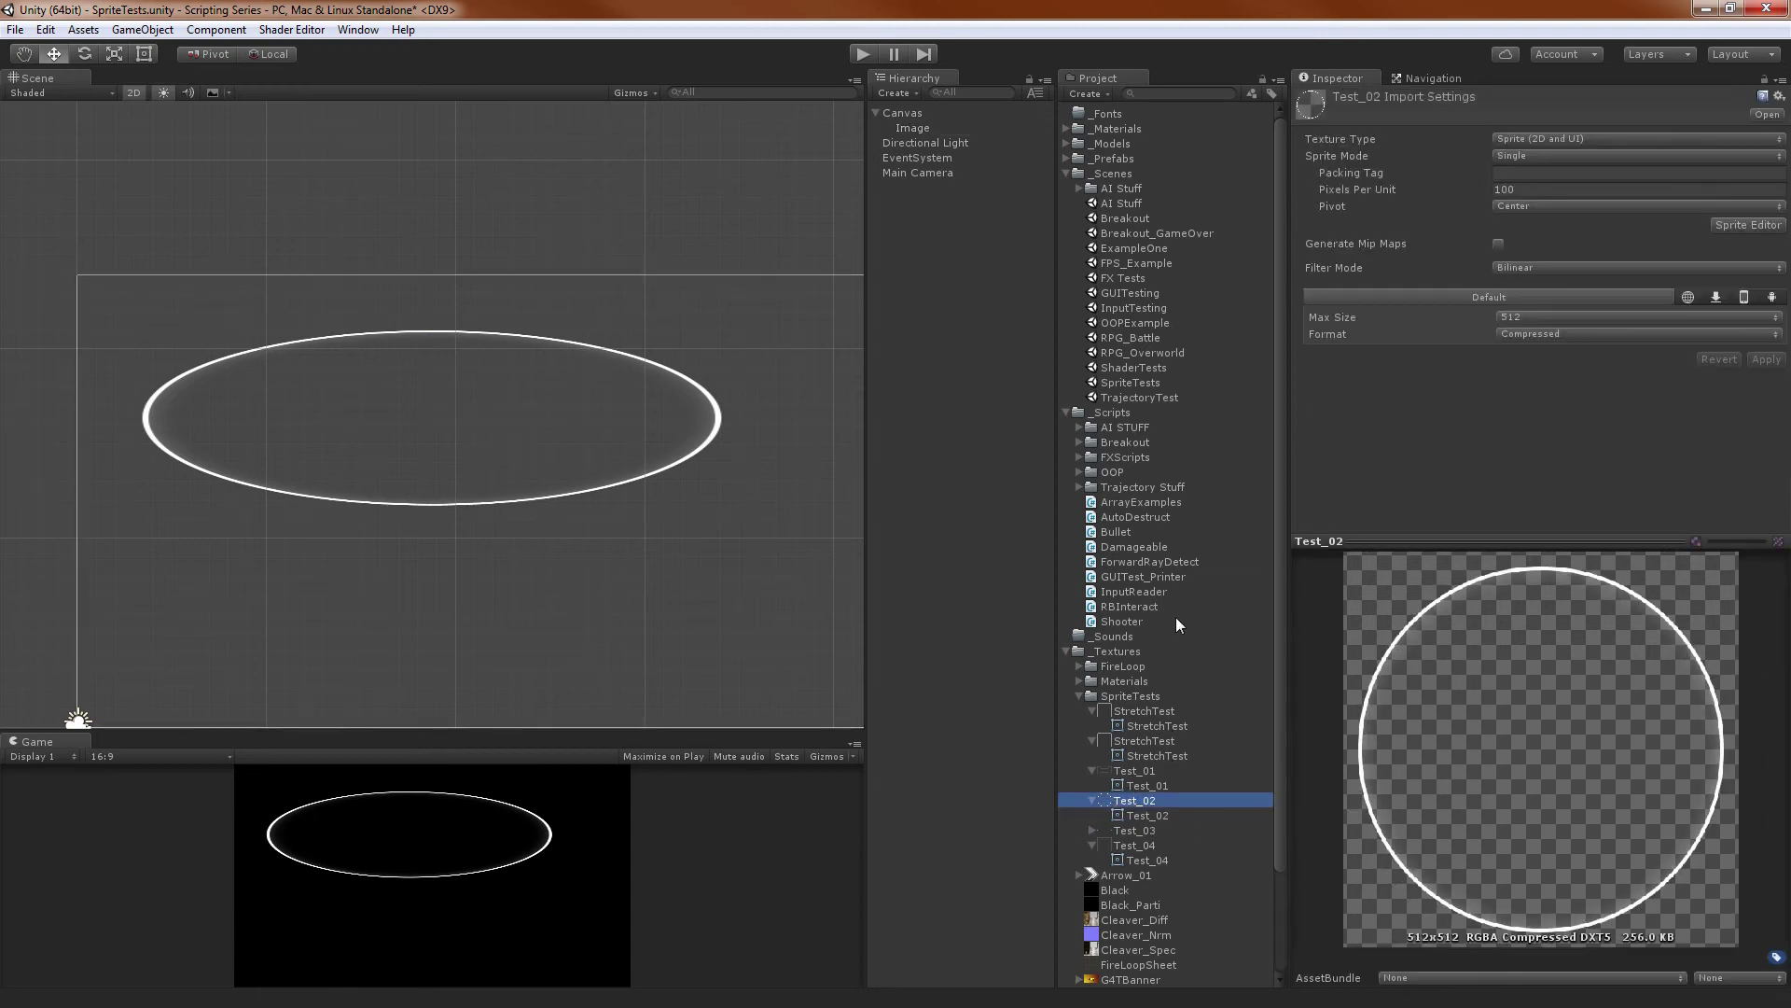
{"action": "left_click", "coordinate": [1722, 217]}
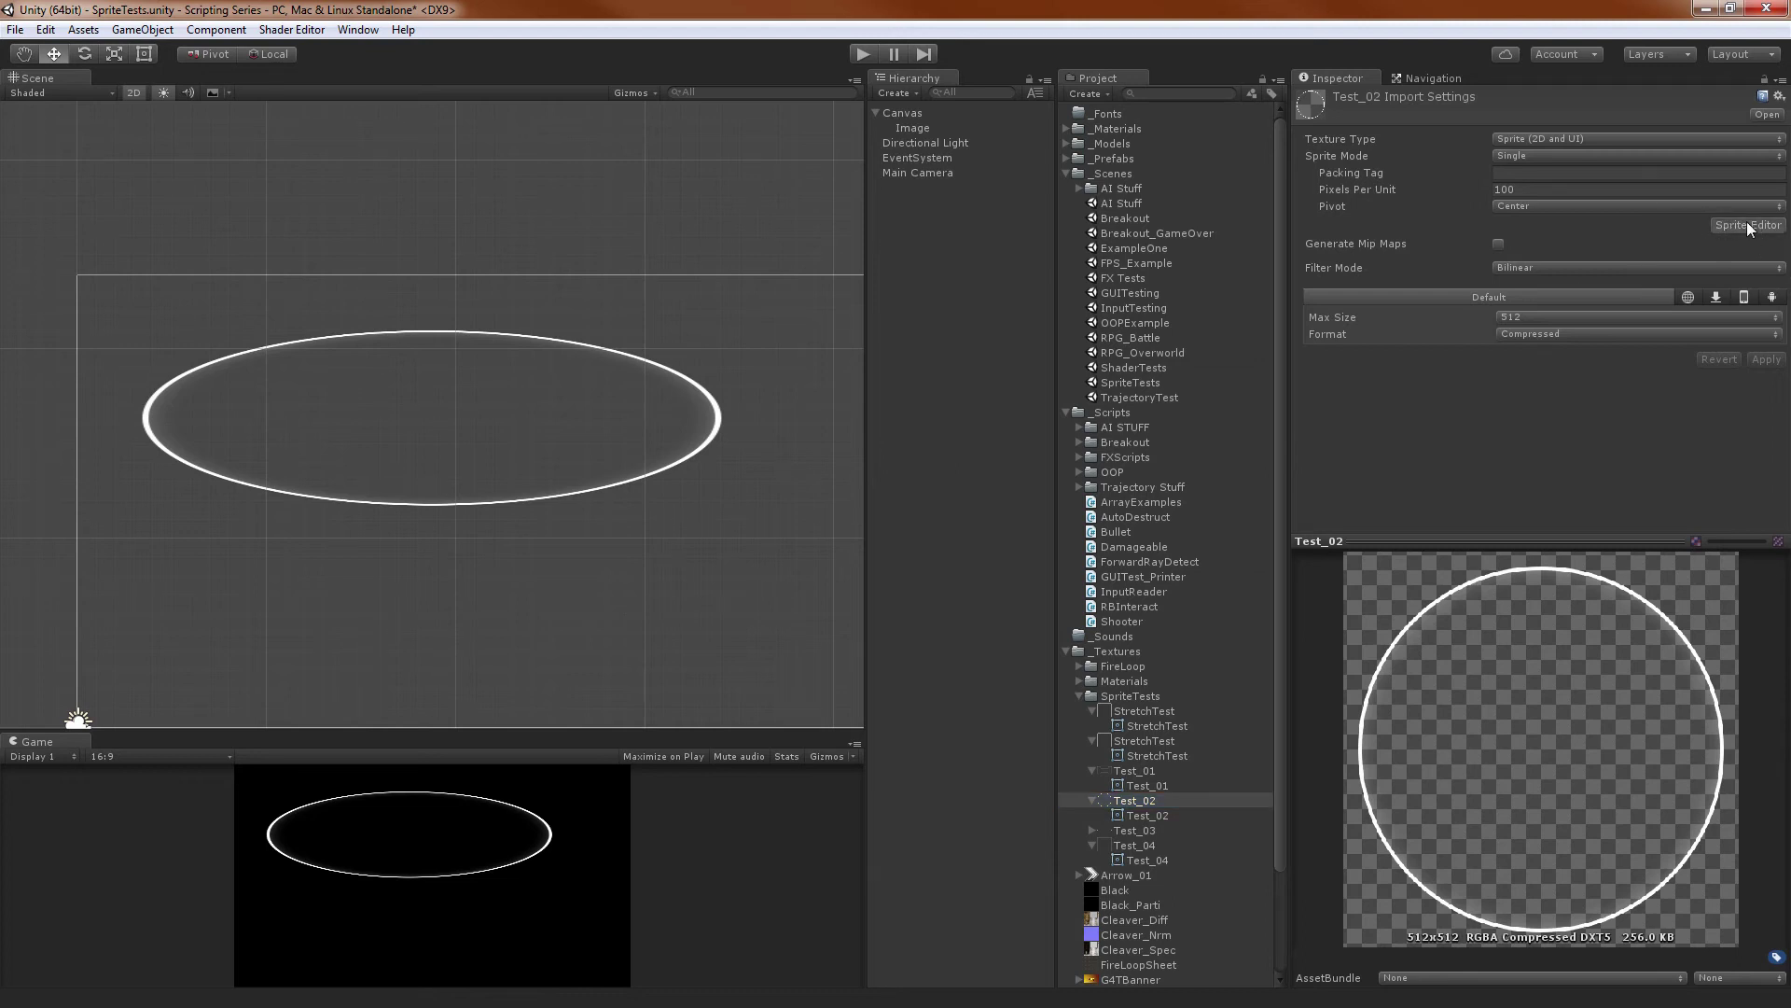
{"action": "left_click", "coordinate": [1746, 224]}
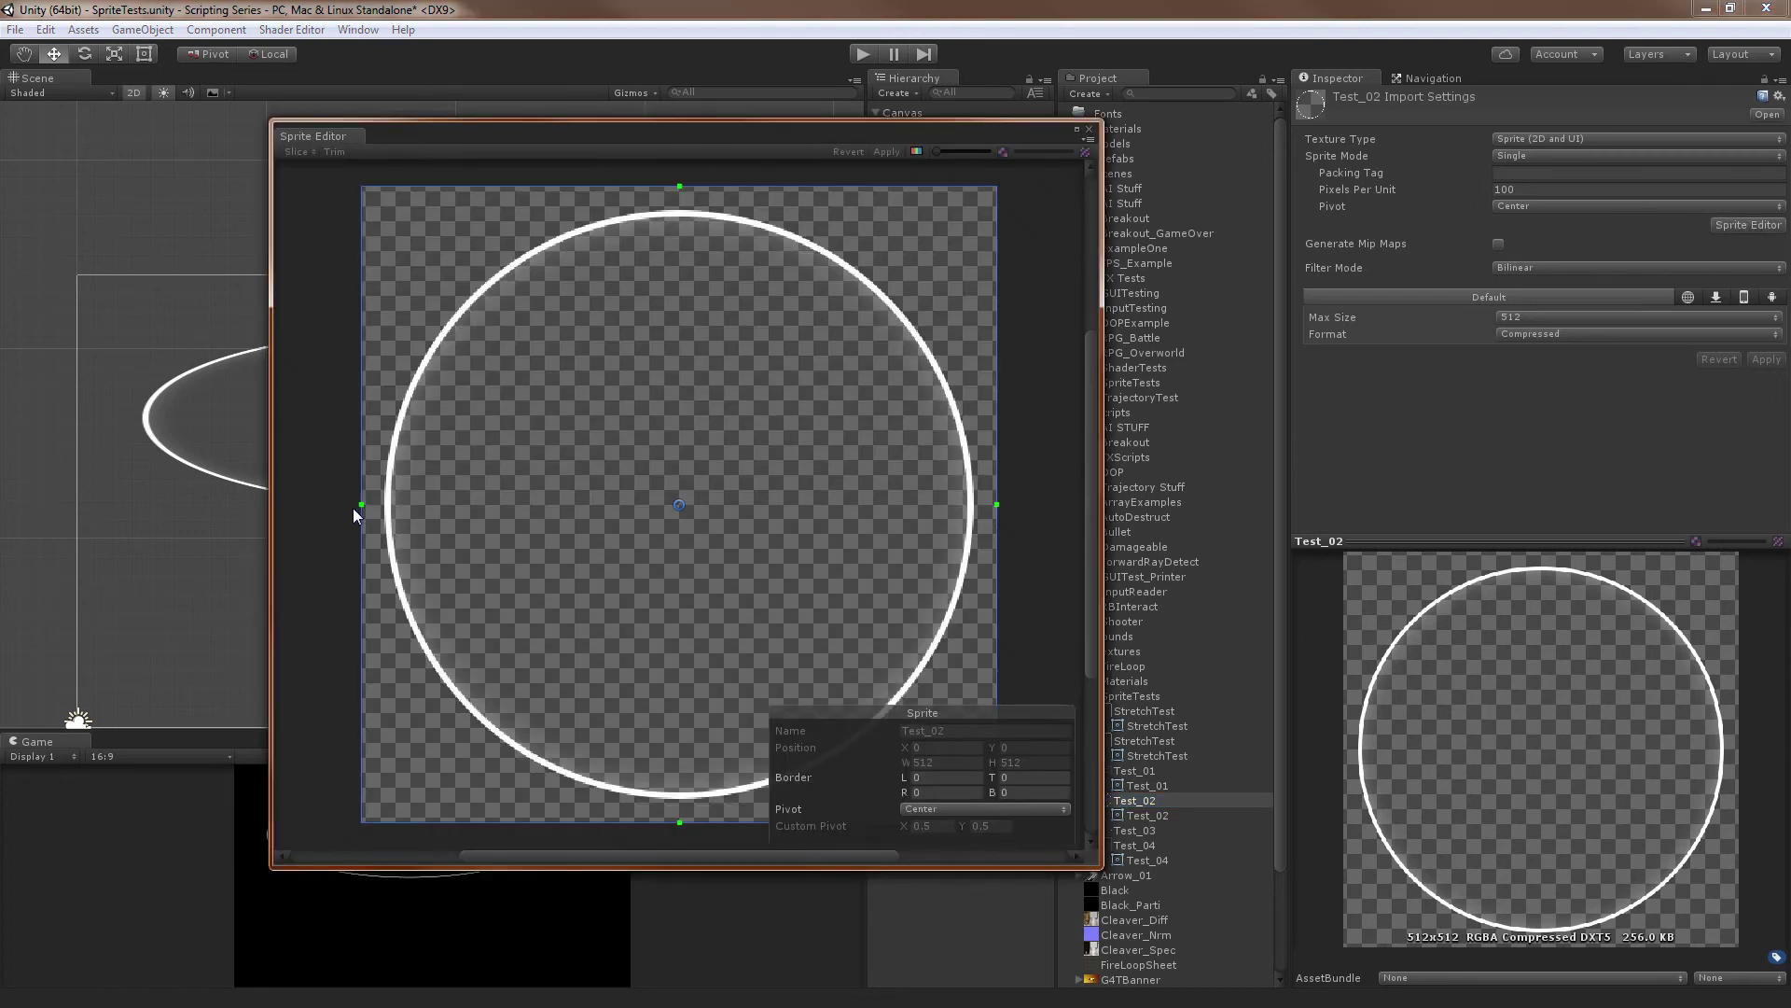
Set the left, right, top and bottom borders of Test_02 to 256
{"action": "left_click_drag", "start_coordinate": [361, 505], "coordinate": [678, 508]}
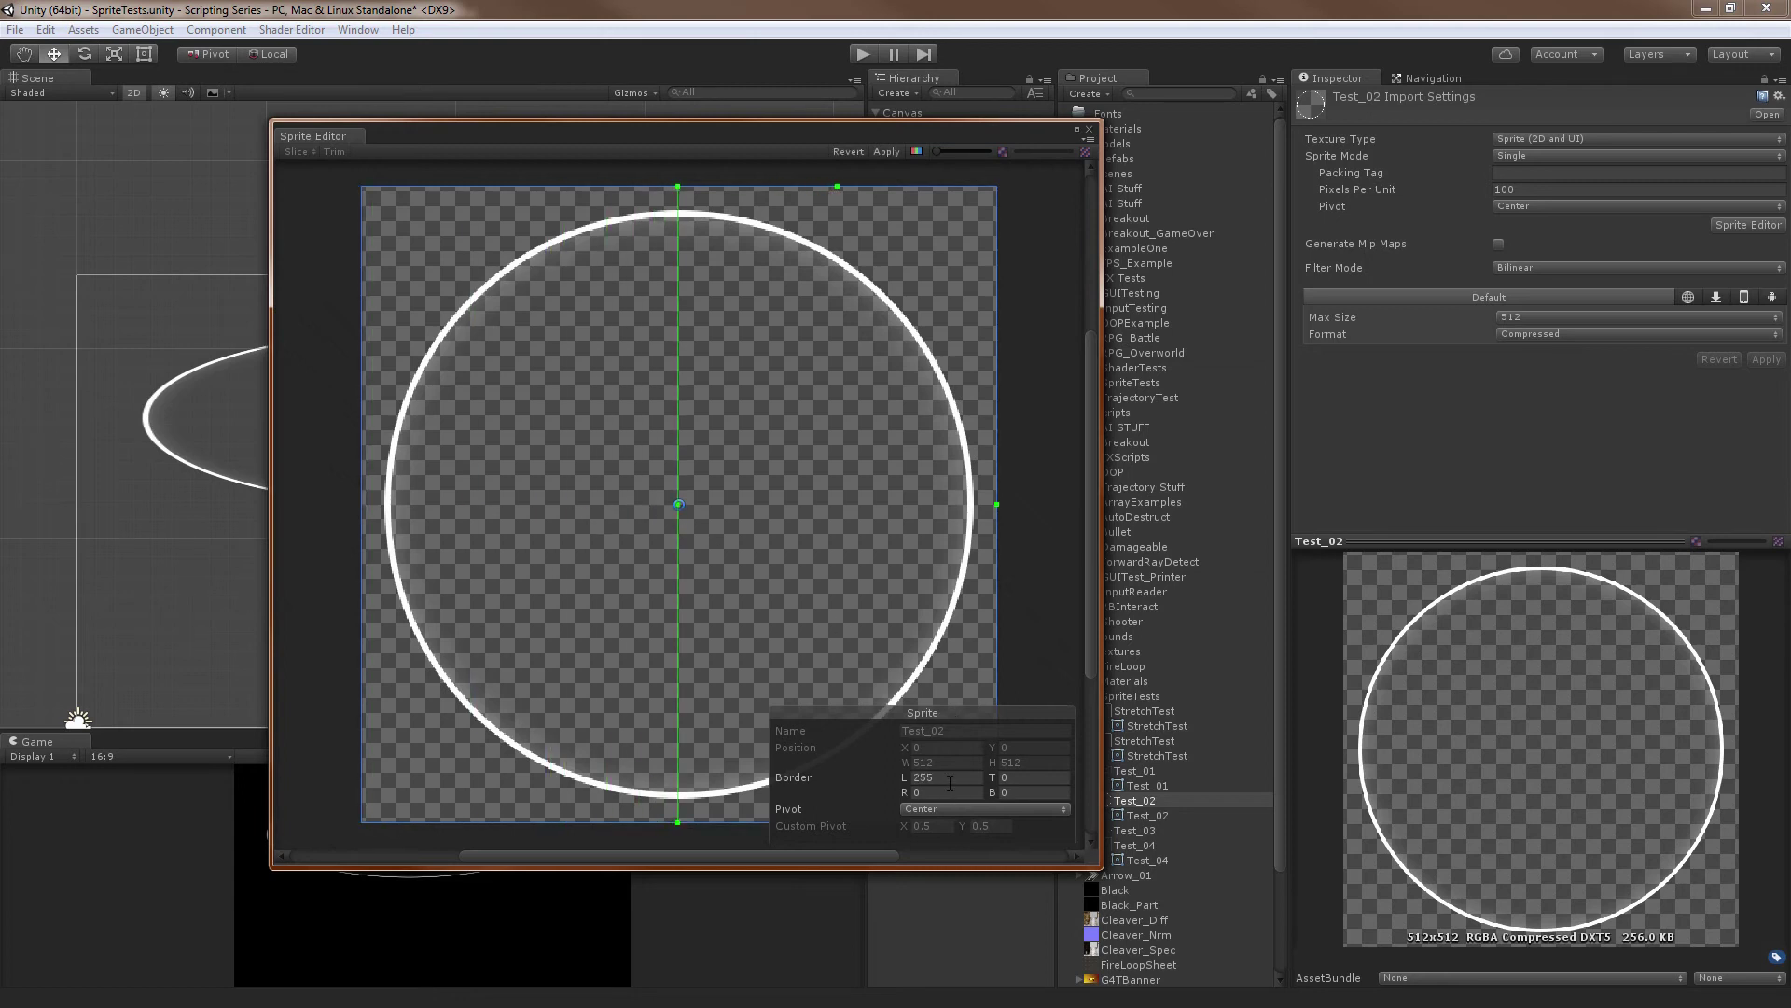
{"action": "left_click", "coordinate": [950, 781]}
{"action": "type", "text": "256"}
{"action": "key", "text": "Tab"}
{"action": "key", "text": "Tab"}
{"action": "type", "text": "256"}
{"action": "left_click", "coordinate": [1031, 778]}
{"action": "type", "text": "256"}
{"action": "key", "text": "Tab"}
{"action": "key", "text": "Tab"}
{"action": "type", "text": "256"}
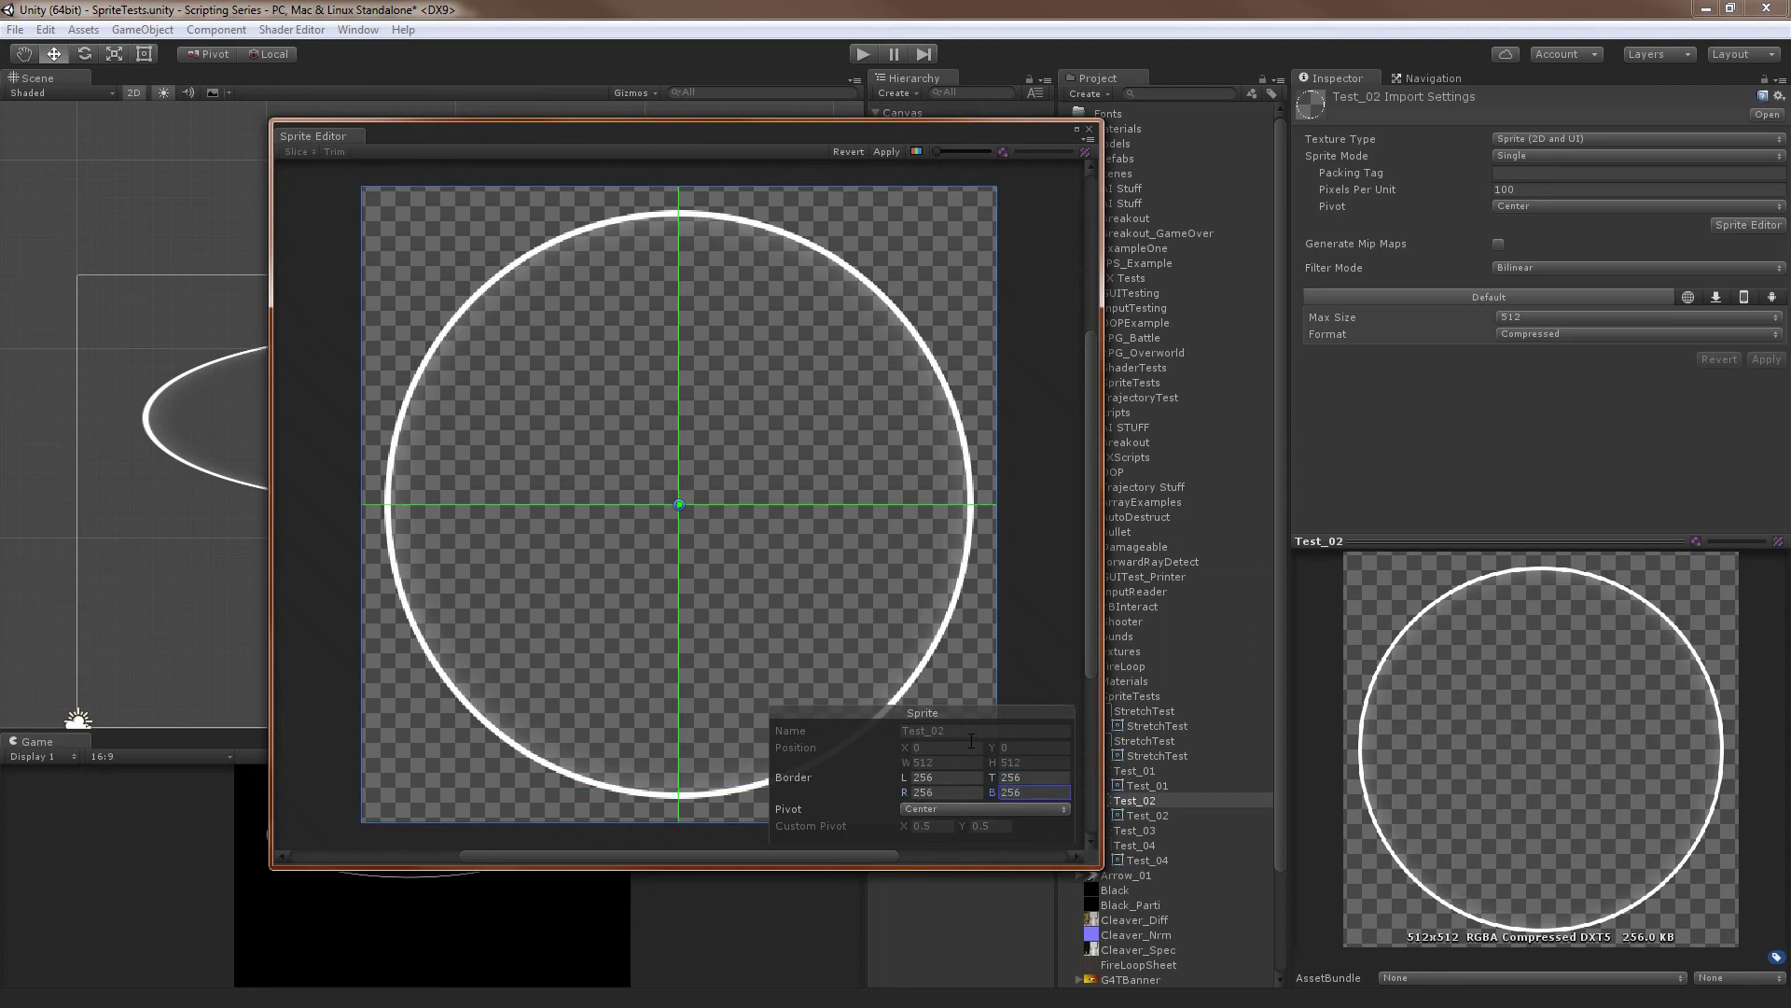
Apply the Test_02 border changes, close the Sprite Editor and reassign the Test_02 sprite as the Image's source image
{"action": "left_click", "coordinate": [880, 153]}
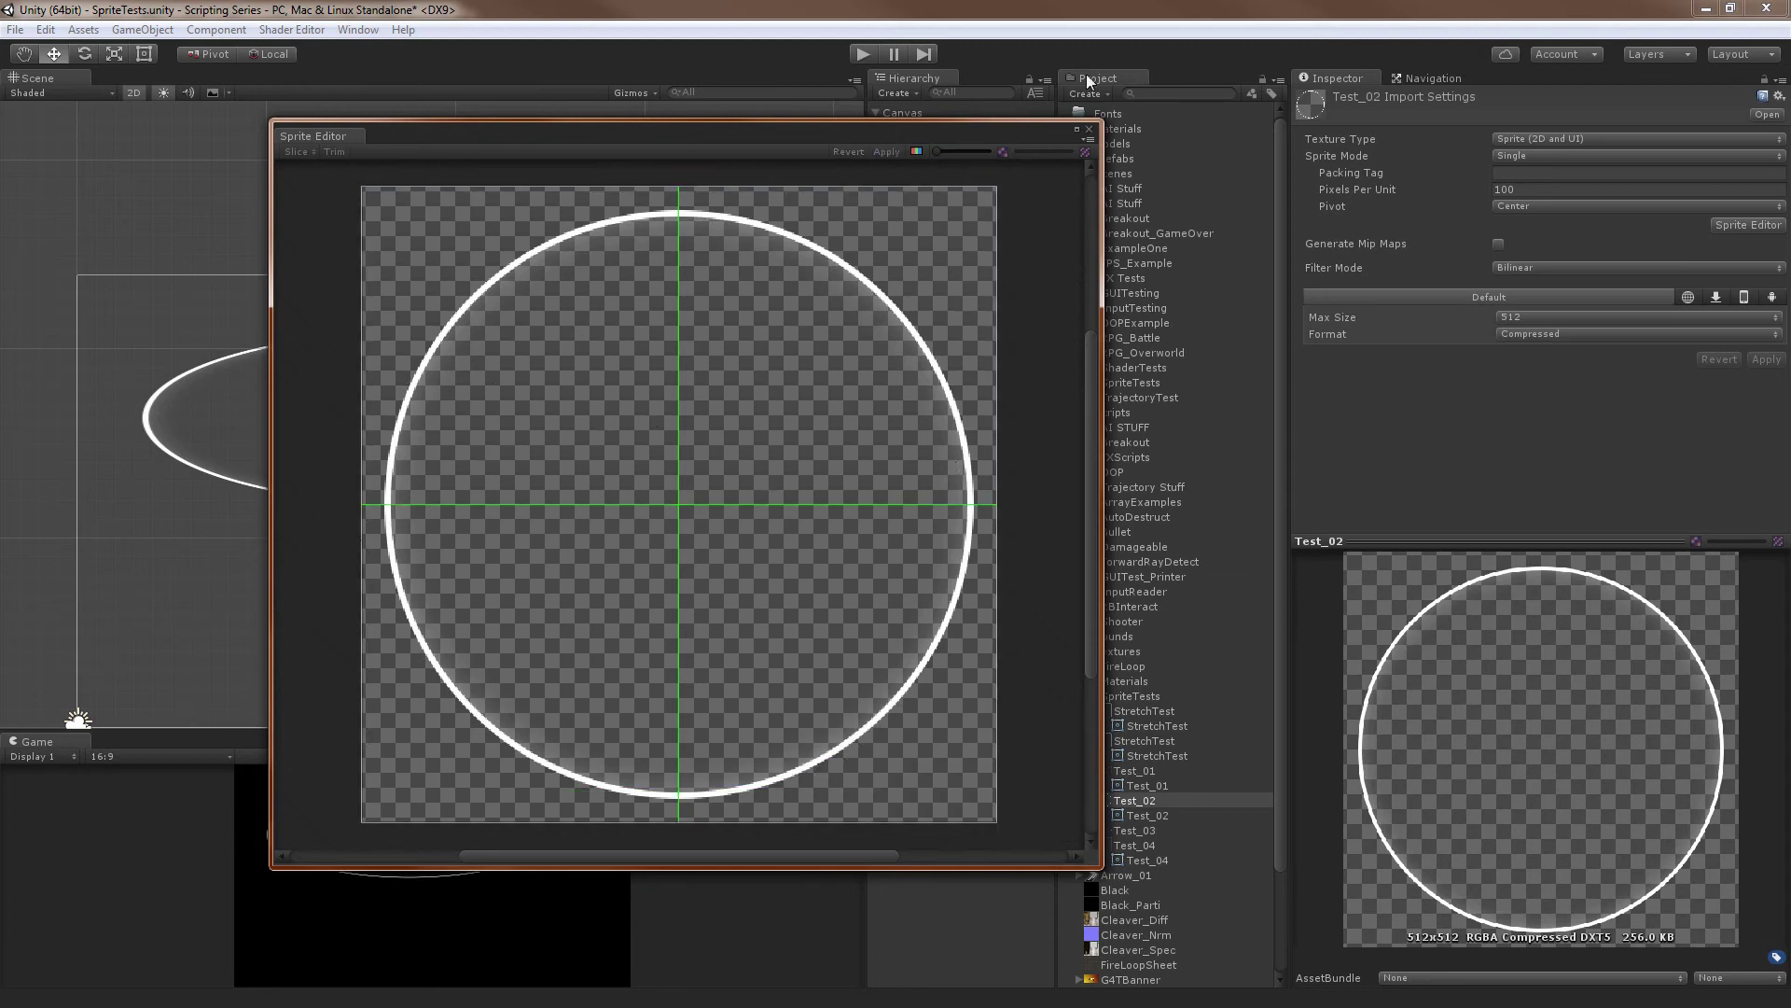
{"action": "left_click", "coordinate": [1091, 129]}
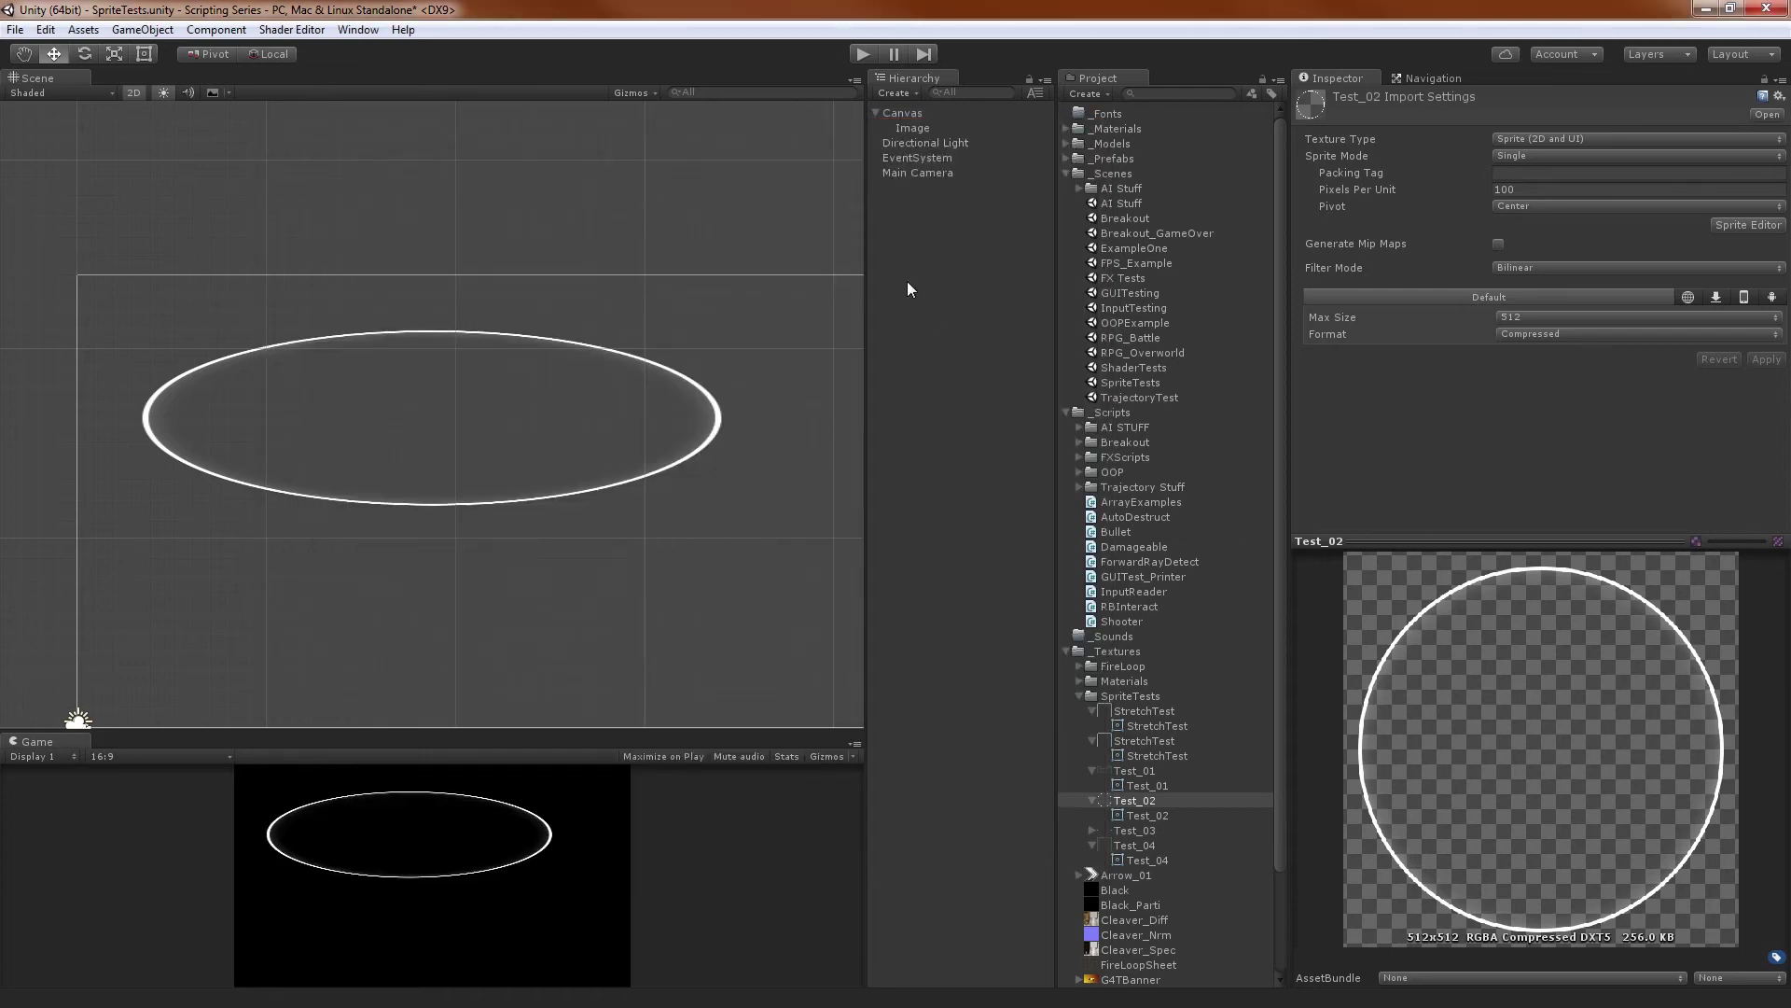
{"action": "left_click", "coordinate": [911, 131]}
{"action": "left_click_drag", "start_coordinate": [1140, 814], "coordinate": [1551, 326]}
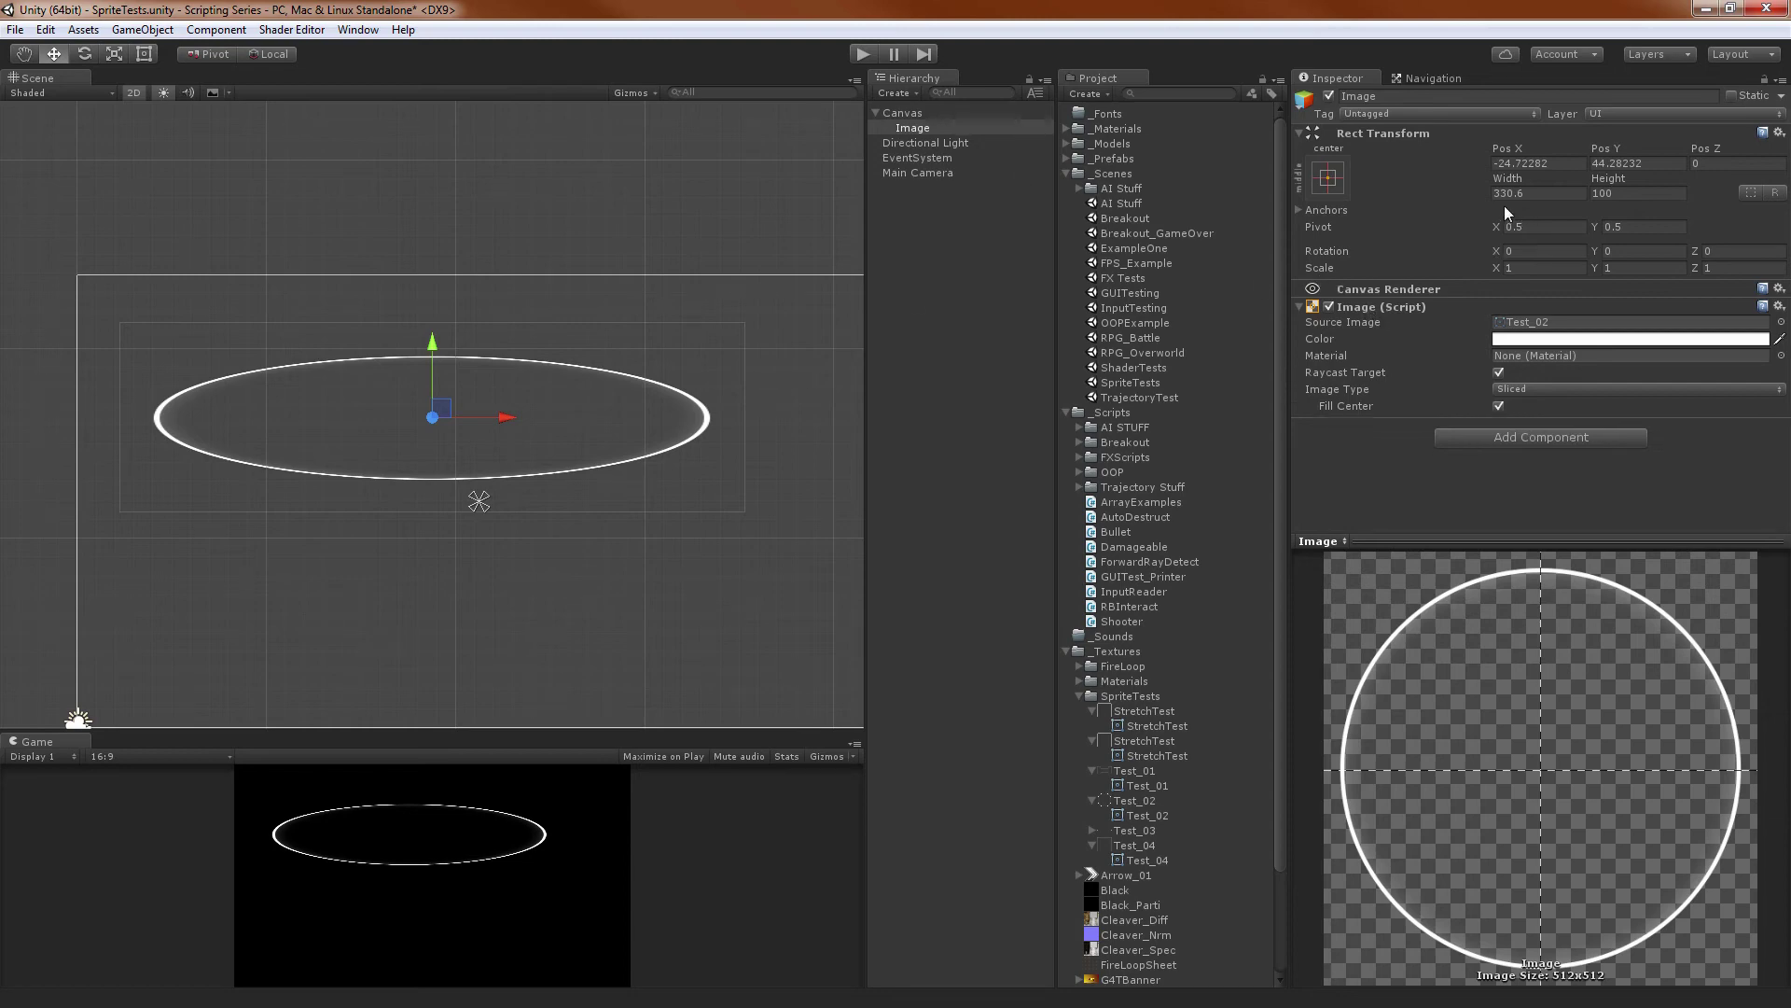
Set the Image's width to about 262.5 and stretch its height to about 477.3
{"action": "left_click_drag", "start_coordinate": [1508, 179], "coordinate": [1245, 215]}
{"action": "left_click_drag", "start_coordinate": [1605, 180], "coordinate": [1409, 245]}
{"action": "key", "text": "ctrl+z"}
{"action": "middle_click_drag", "start_coordinate": [505, 418], "coordinate": [524, 411]}
{"action": "scroll", "coordinate": [411, 403], "scroll_direction": "down", "scroll_amount": 10}
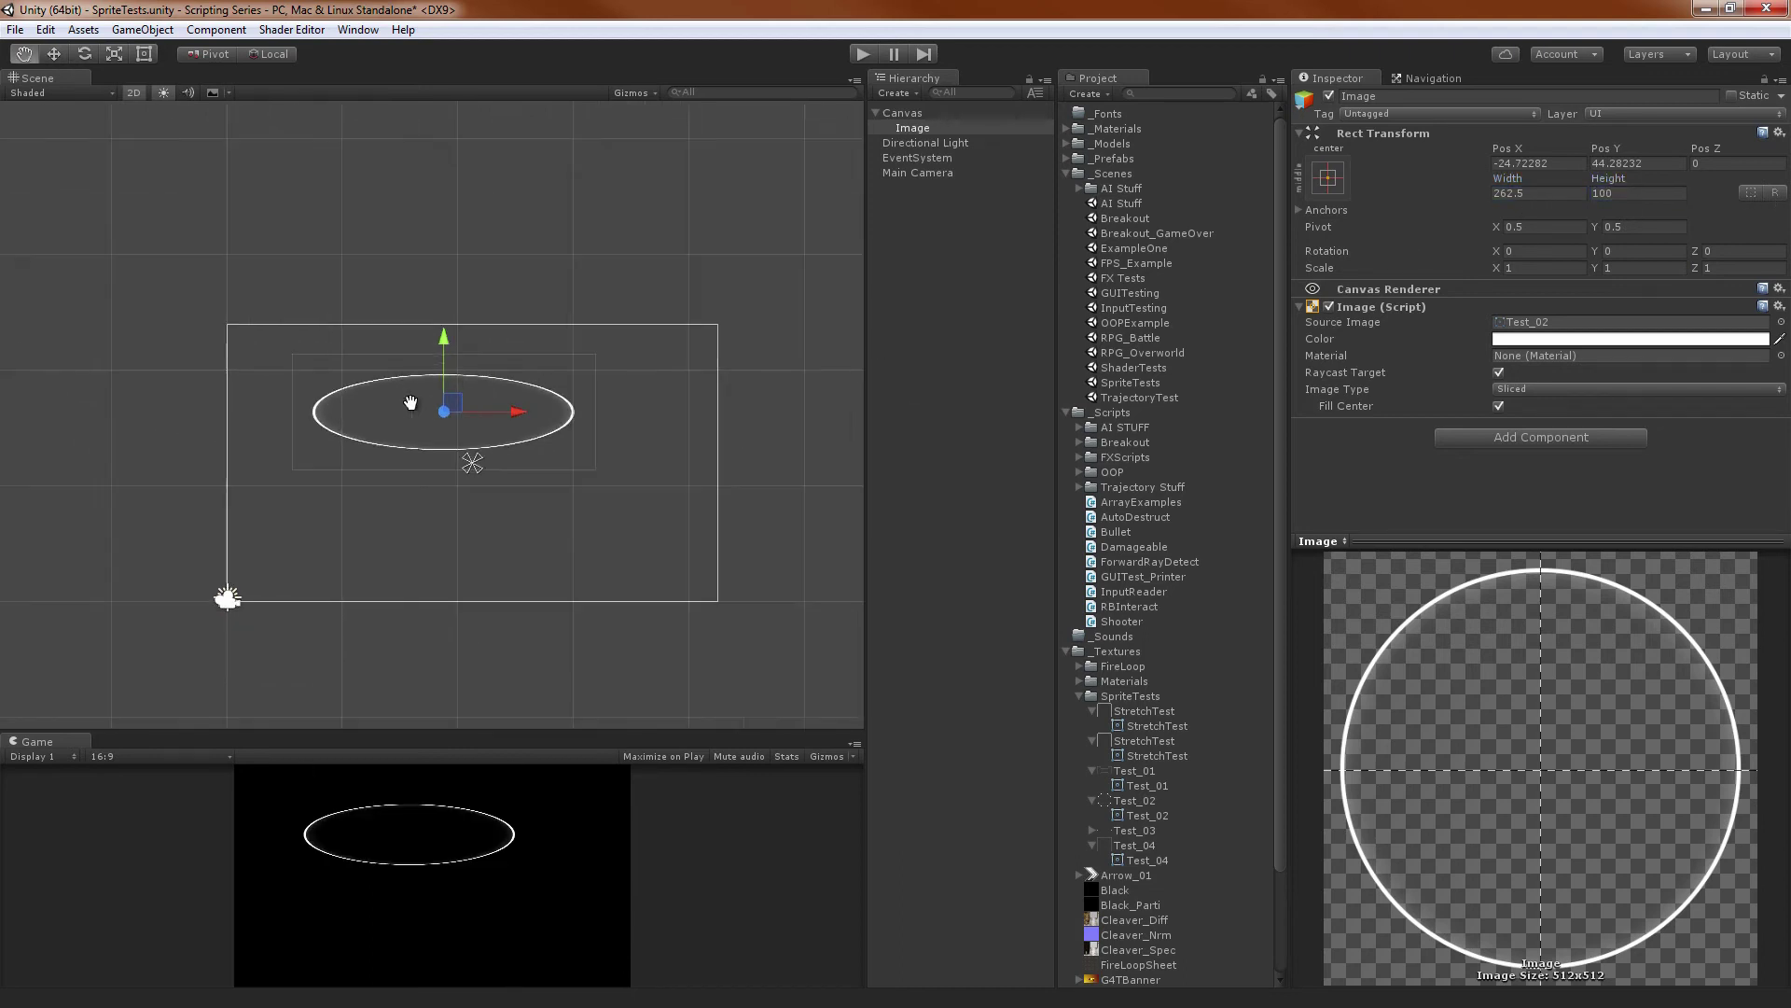
{"action": "middle_click_drag", "start_coordinate": [411, 403], "coordinate": [423, 385]}
{"action": "left_click_drag", "start_coordinate": [1625, 181], "coordinate": [1035, 336]}
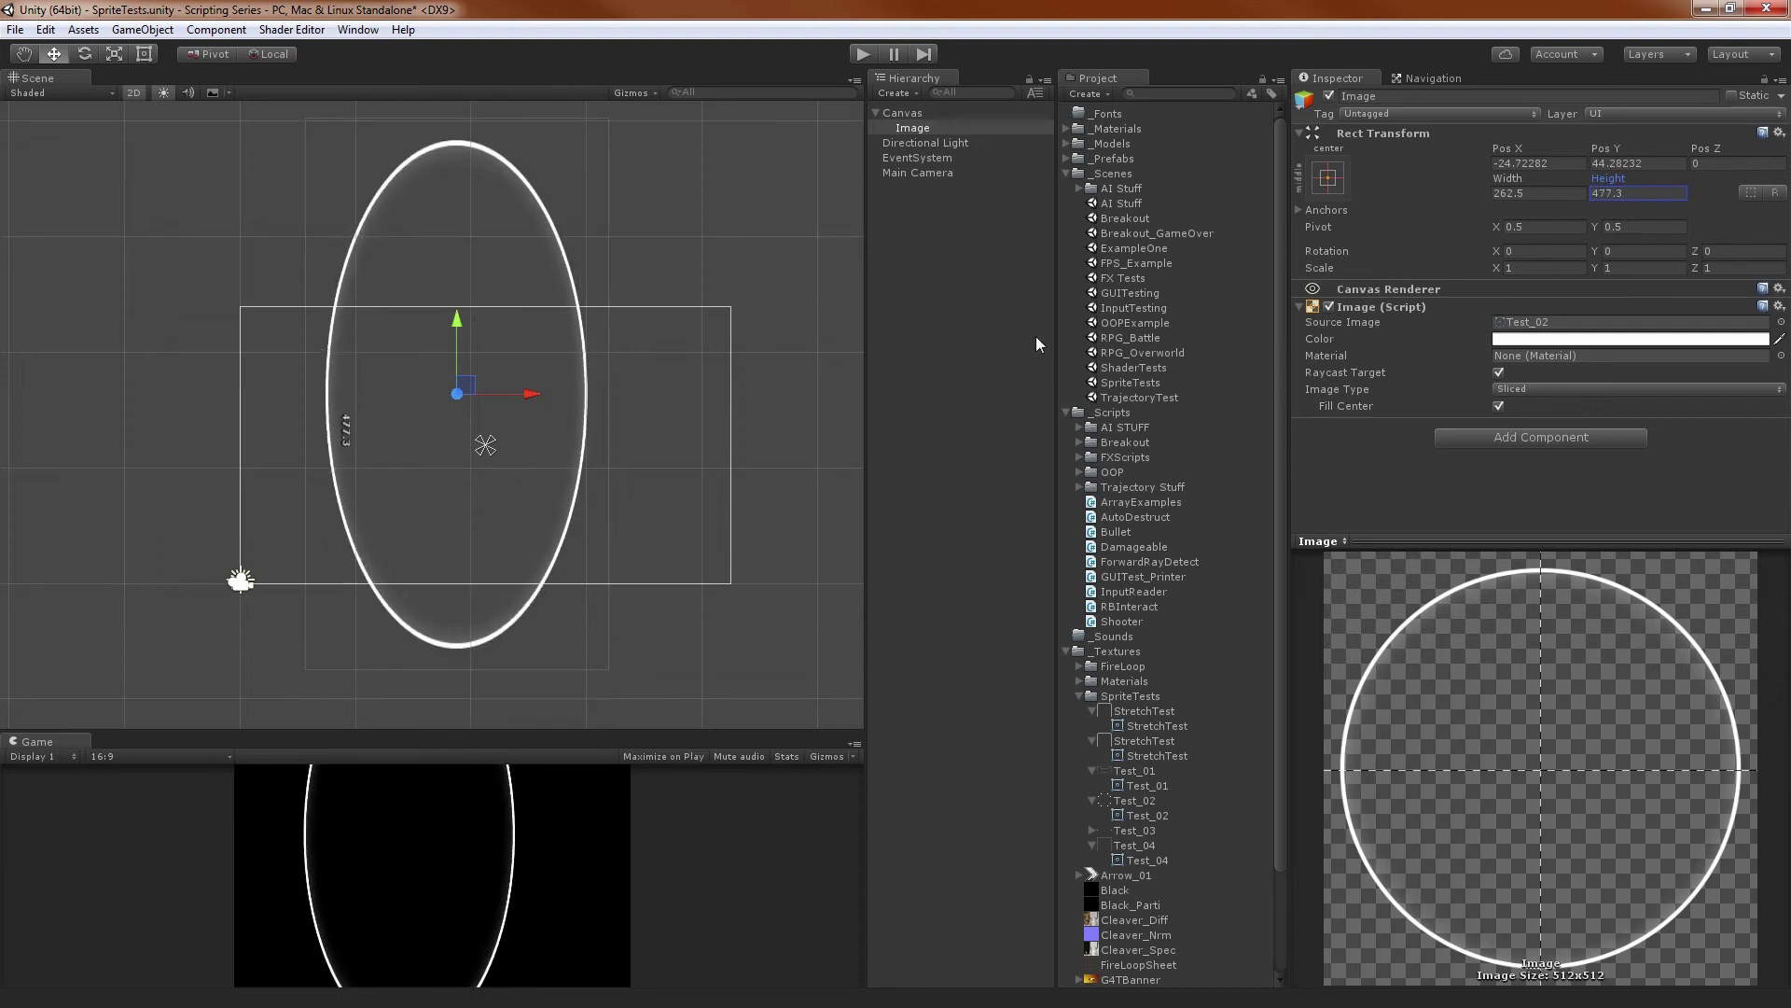
{"action": "scroll", "coordinate": [547, 336], "scroll_direction": "up", "scroll_amount": 2}
{"action": "scroll", "coordinate": [548, 336], "scroll_direction": "down", "scroll_amount": 1}
{"action": "key", "text": "w"}
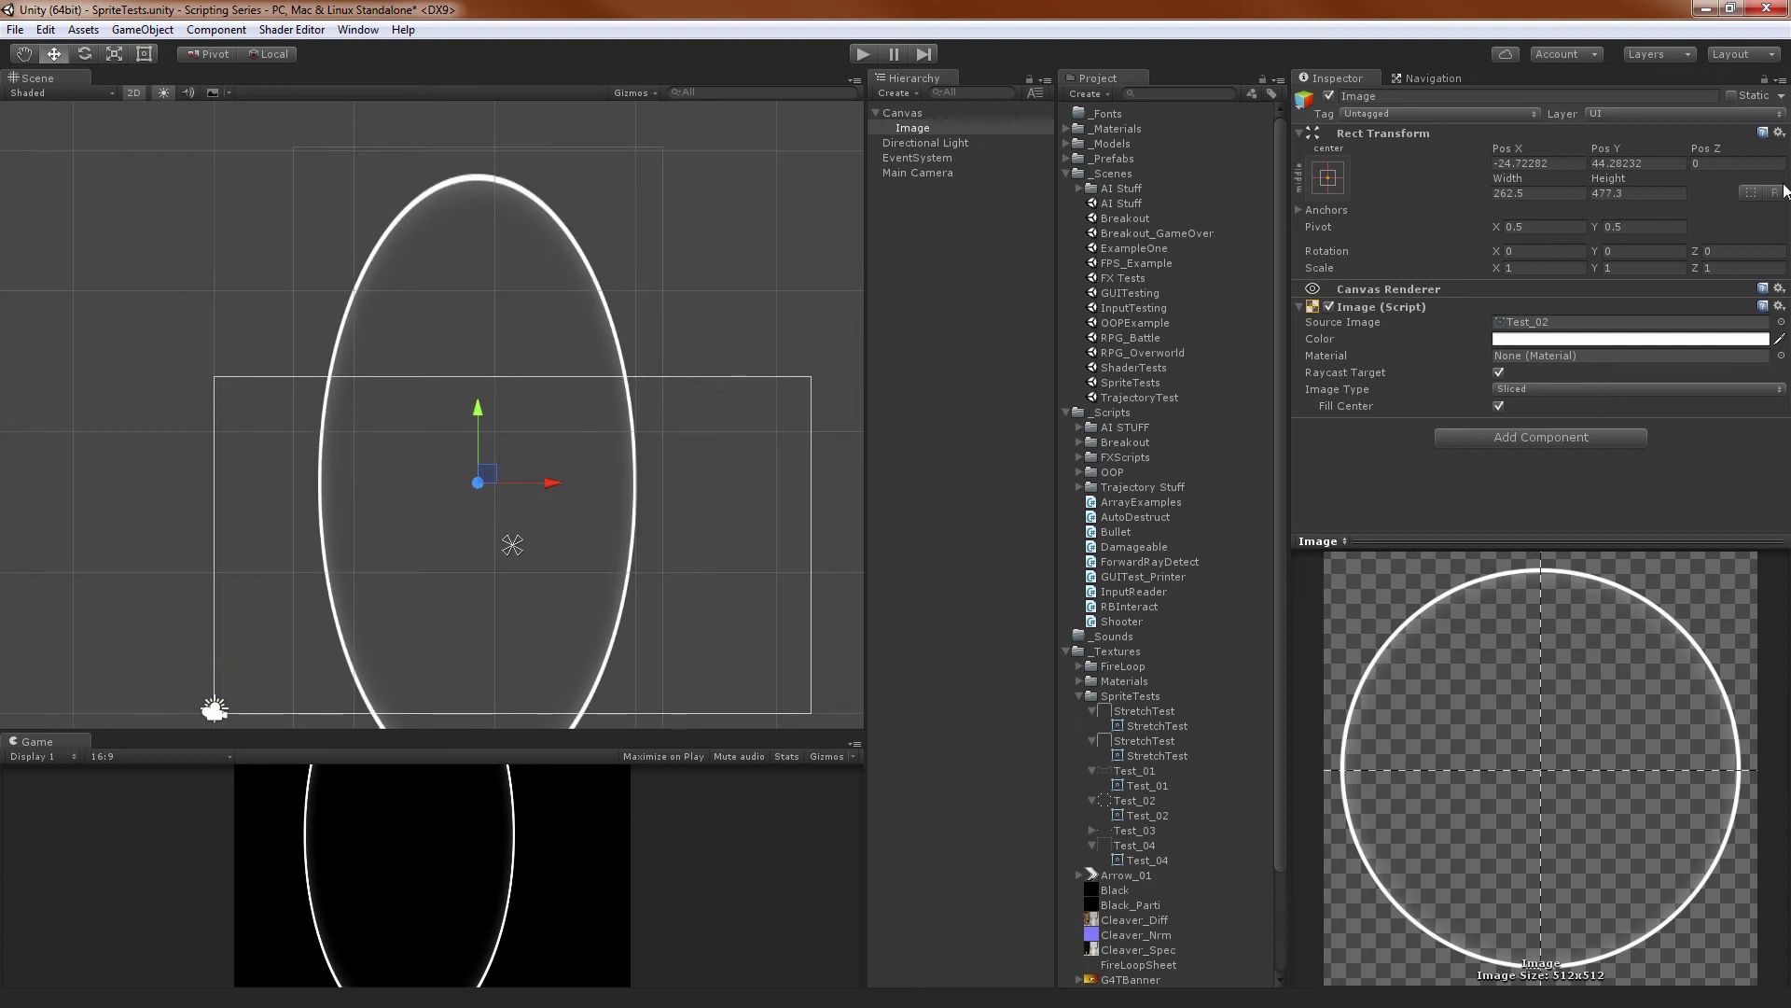
Reduce the Image's height to about 180.4
{"action": "left_click_drag", "start_coordinate": [1609, 178], "coordinate": [649, 280]}
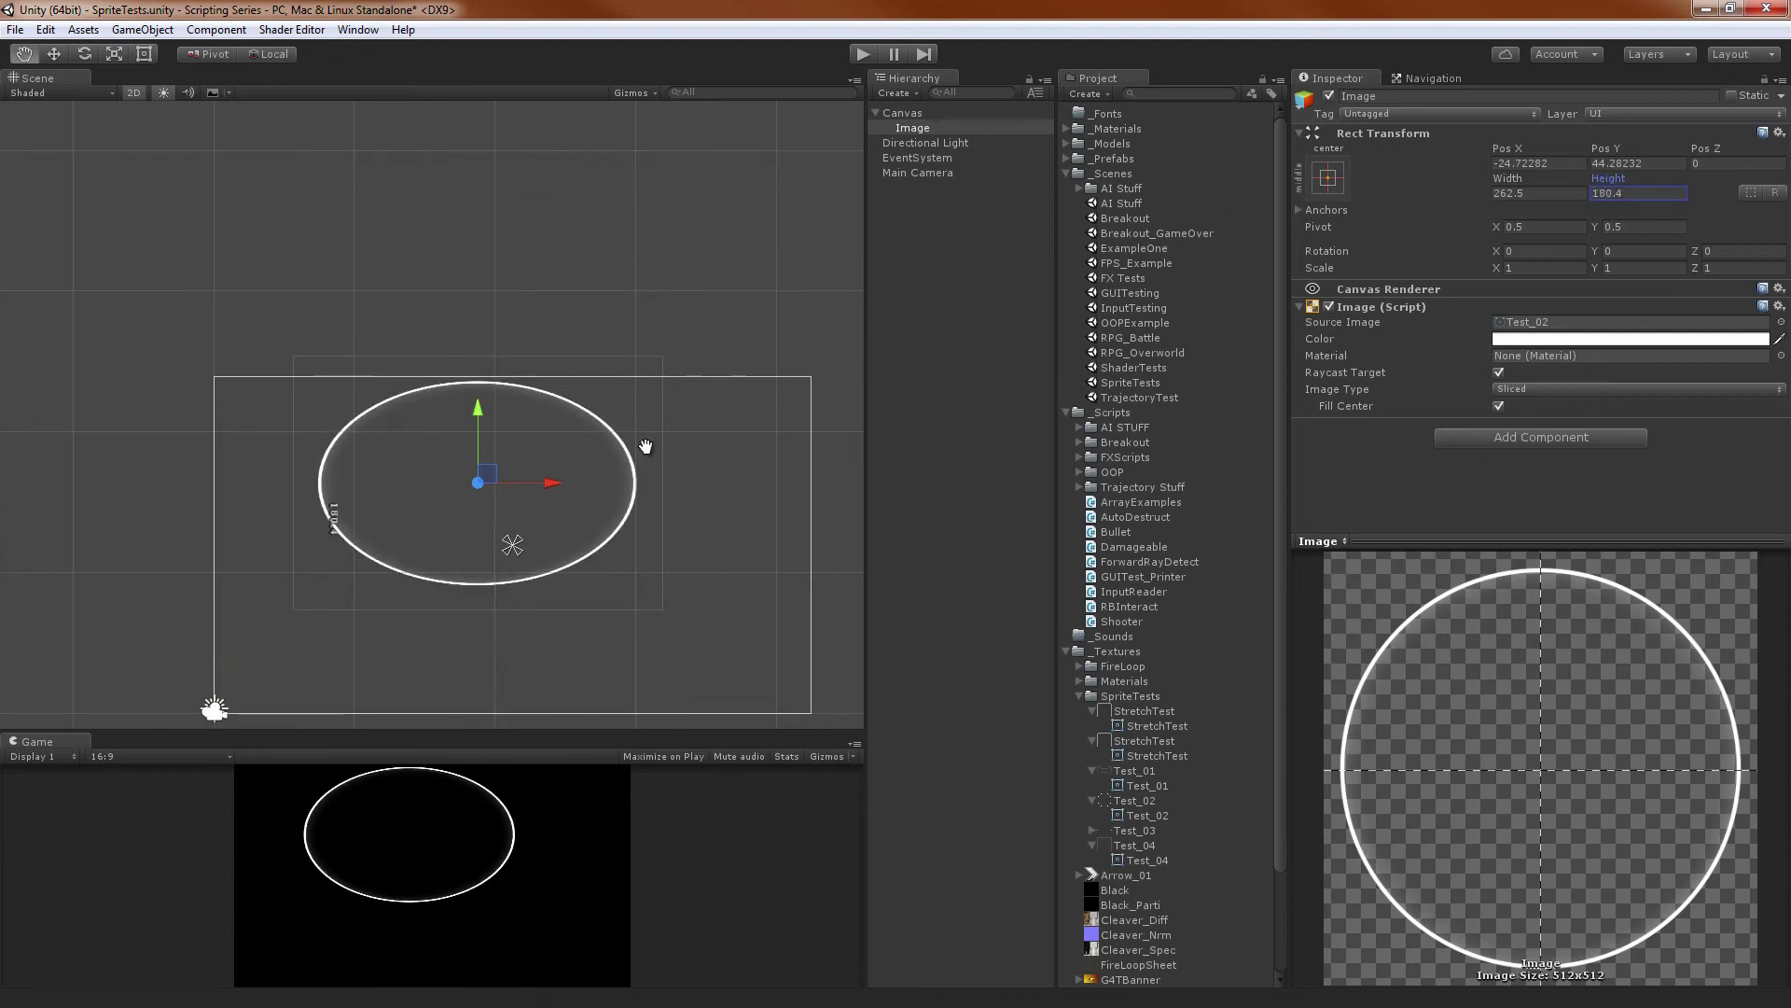
{"action": "middle_click_drag", "start_coordinate": [644, 446], "coordinate": [645, 375]}
{"action": "scroll", "coordinate": [643, 375], "scroll_direction": "up", "scroll_amount": 5}
{"action": "middle_click_drag", "start_coordinate": [615, 512], "coordinate": [609, 543]}
Delete the Image that uses Test_02 and add a new UI Image to the Canvas
{"action": "key", "text": "Delete"}
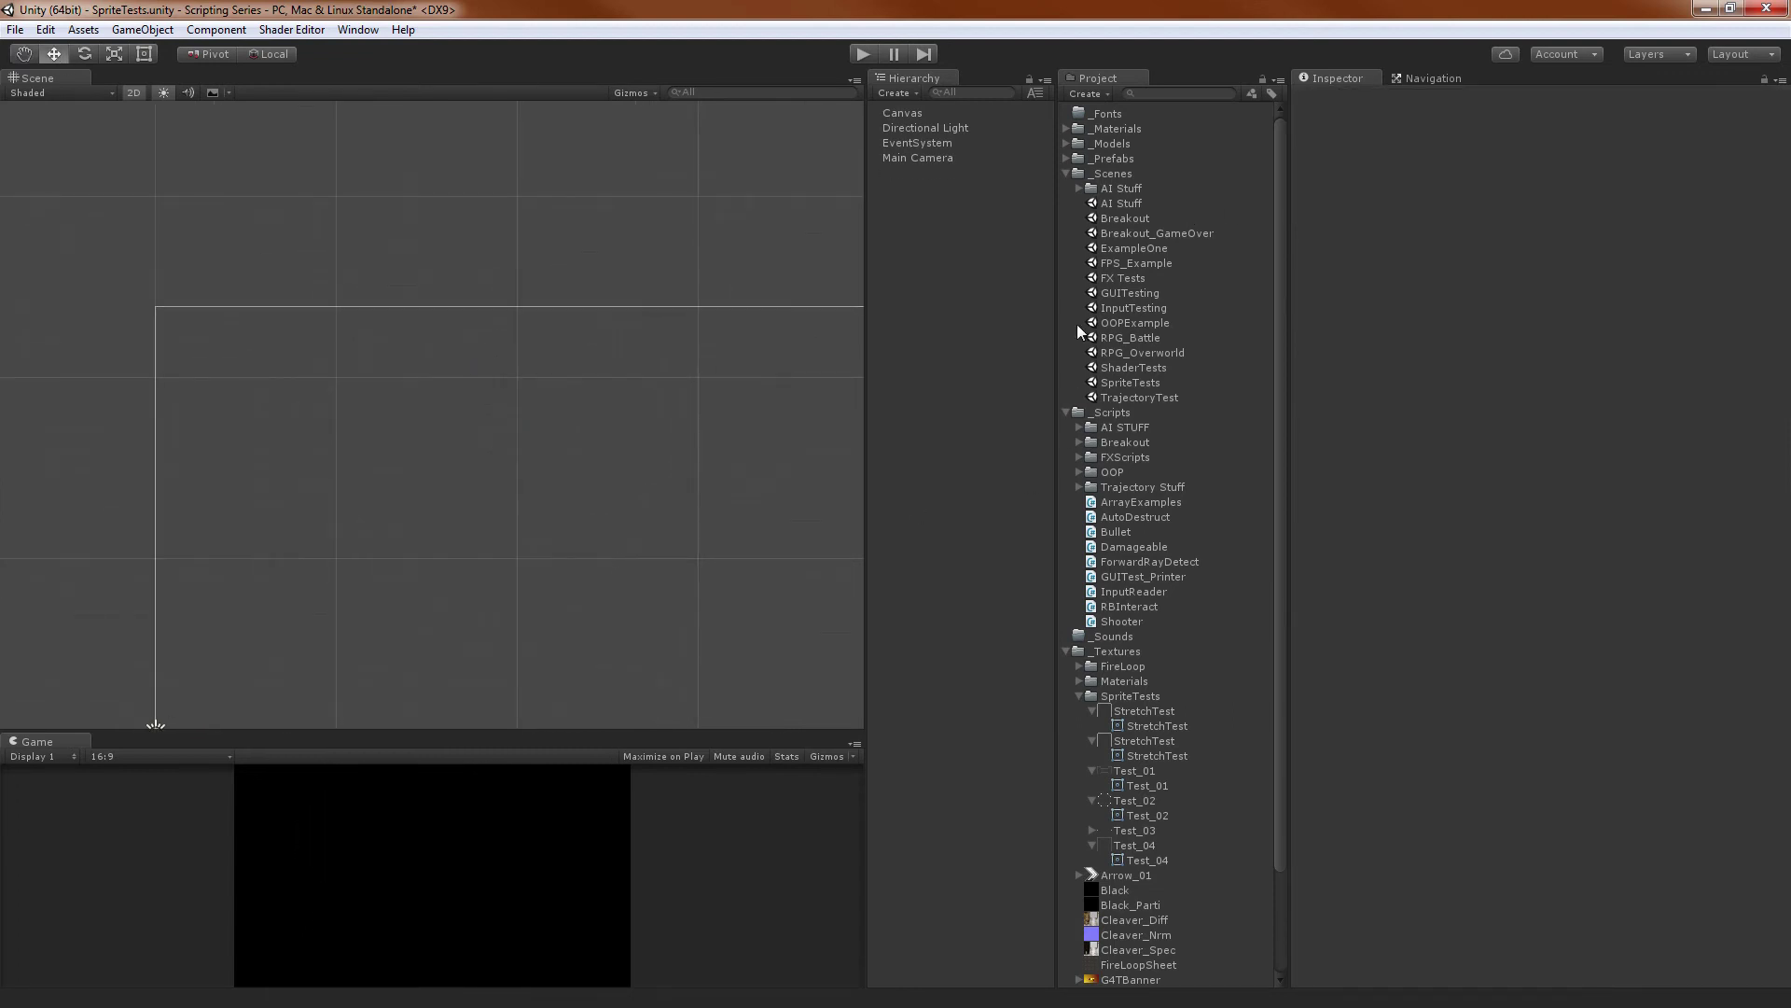
{"action": "right_click", "coordinate": [971, 189]}
{"action": "mouse_move", "coordinate": [1012, 449]}
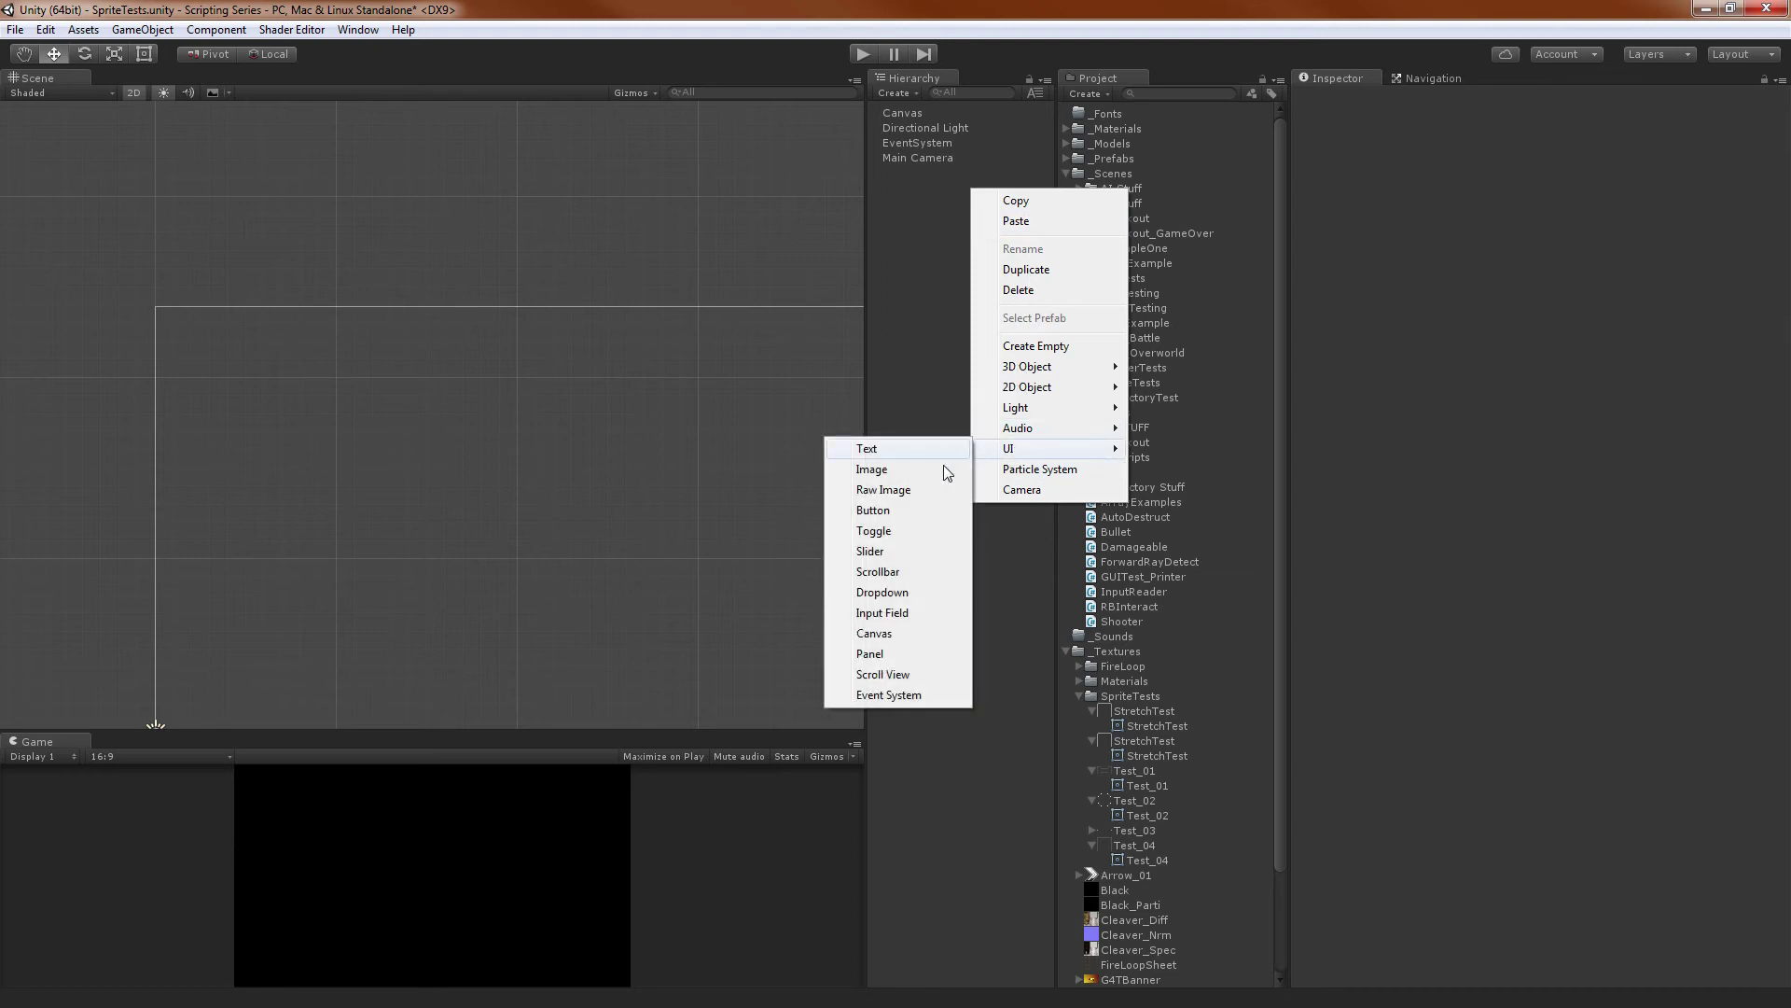
{"action": "left_click", "coordinate": [884, 470]}
{"action": "scroll", "coordinate": [1167, 603], "scroll_direction": "down", "scroll_amount": 3}
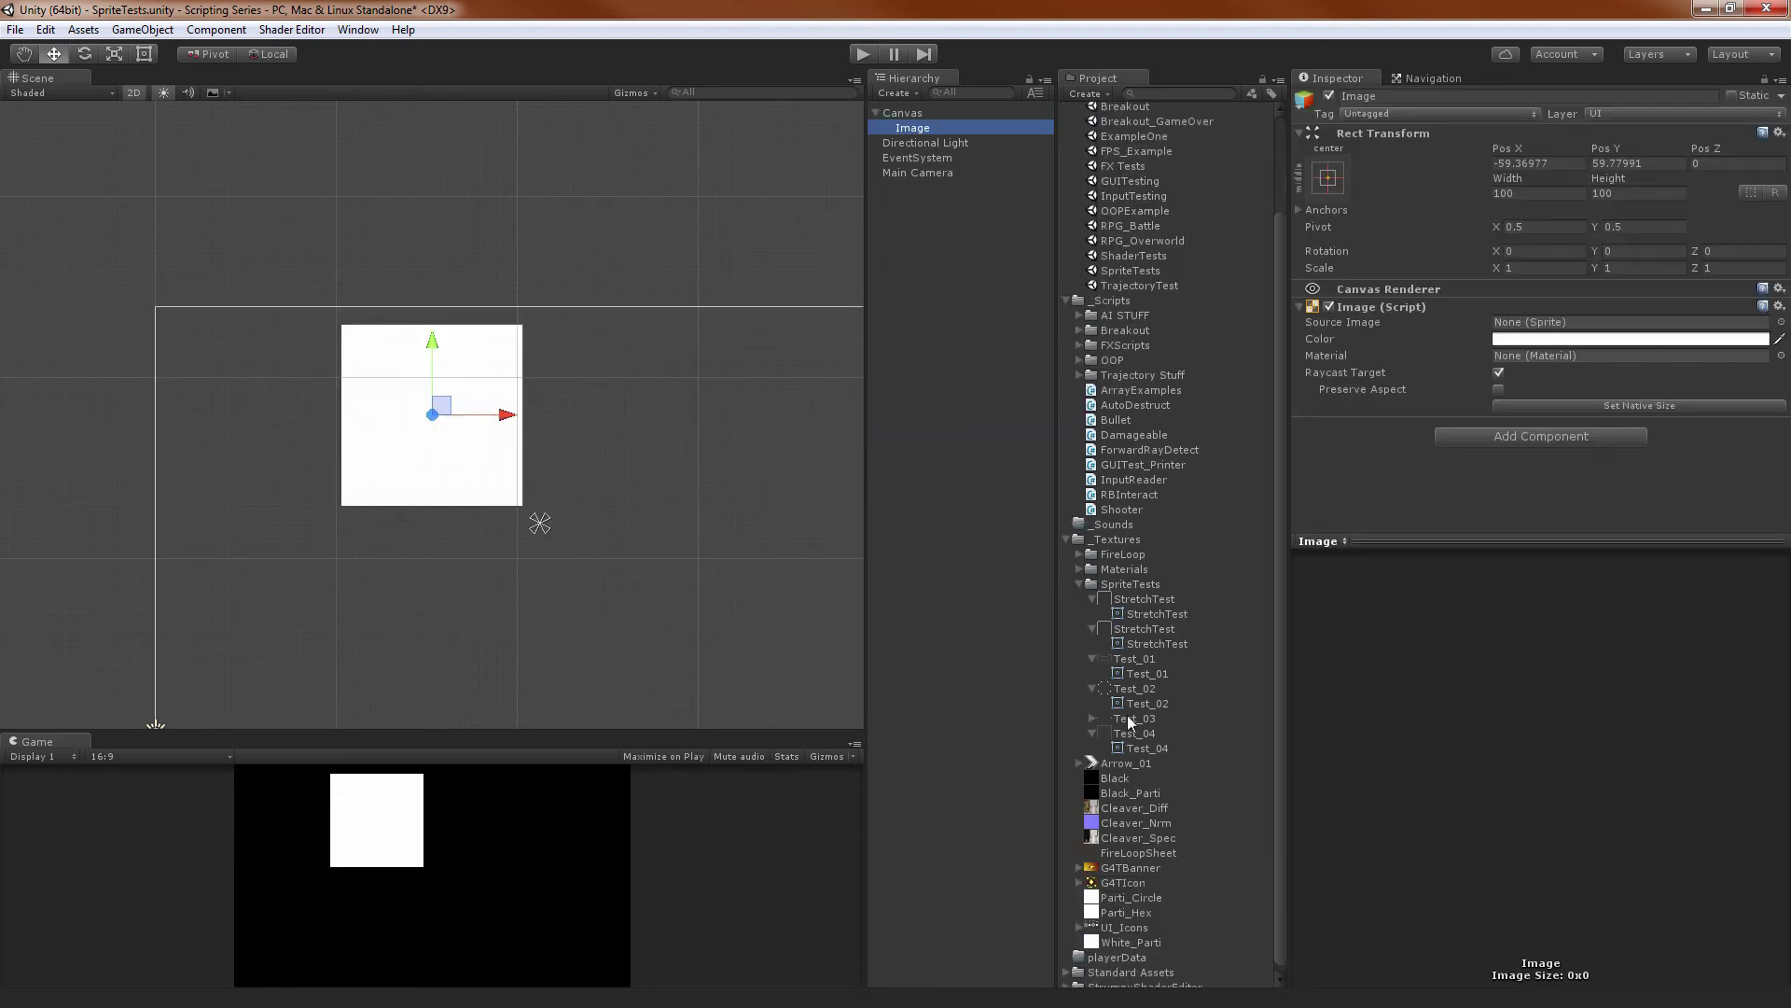
Assign Test_03 as the new Image's source image and open the Test_03 texture in the Sprite Editor
{"action": "left_click_drag", "start_coordinate": [1133, 724], "coordinate": [1567, 323]}
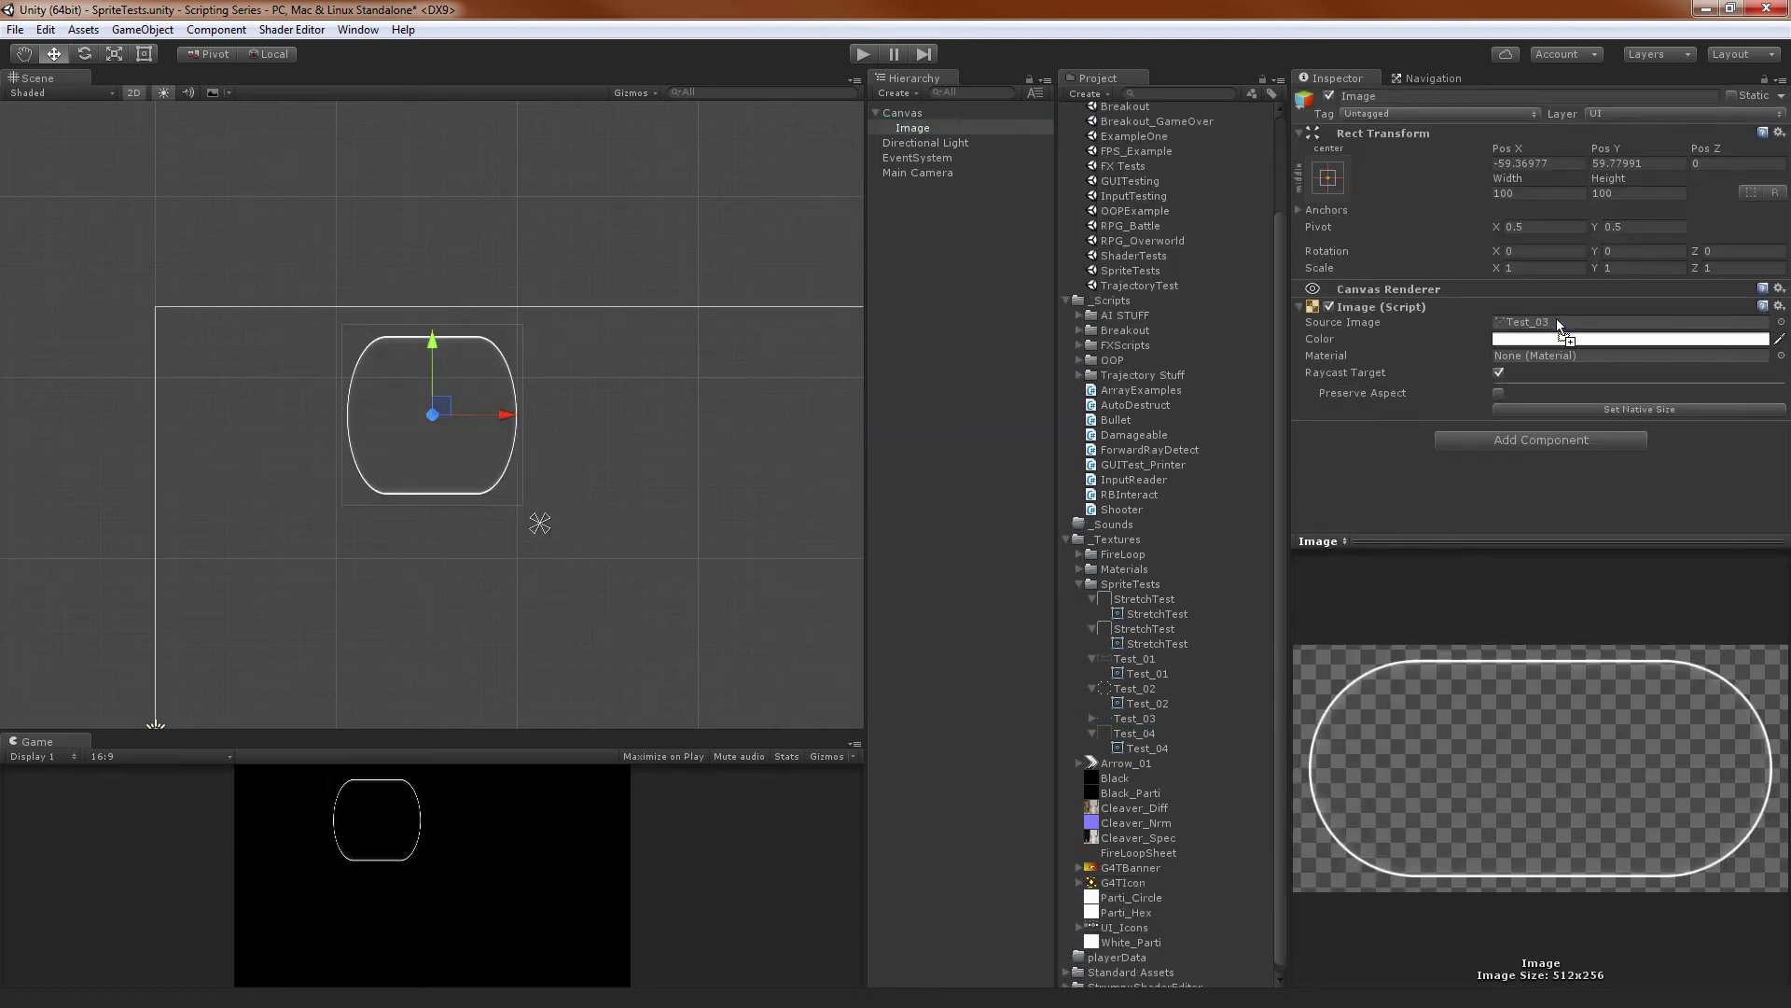
{"action": "scroll", "coordinate": [604, 396], "scroll_direction": "up", "scroll_amount": 2}
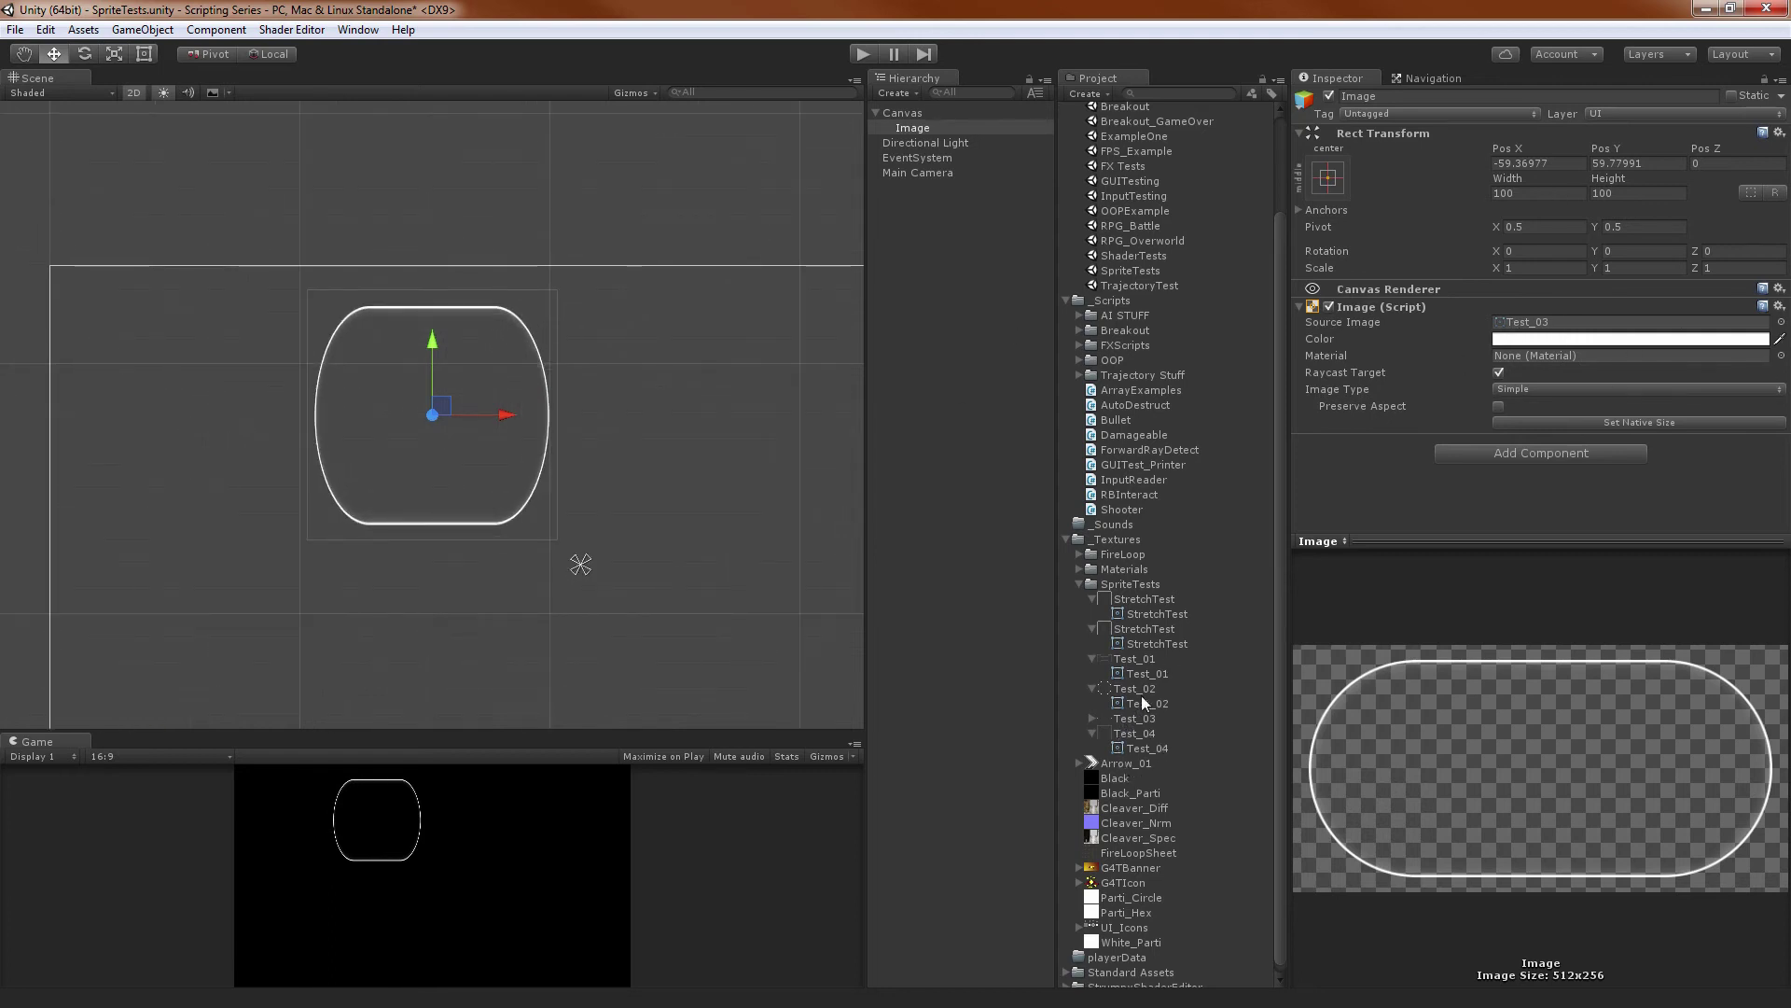
{"action": "left_click", "coordinate": [1134, 719]}
{"action": "left_click", "coordinate": [1748, 225]}
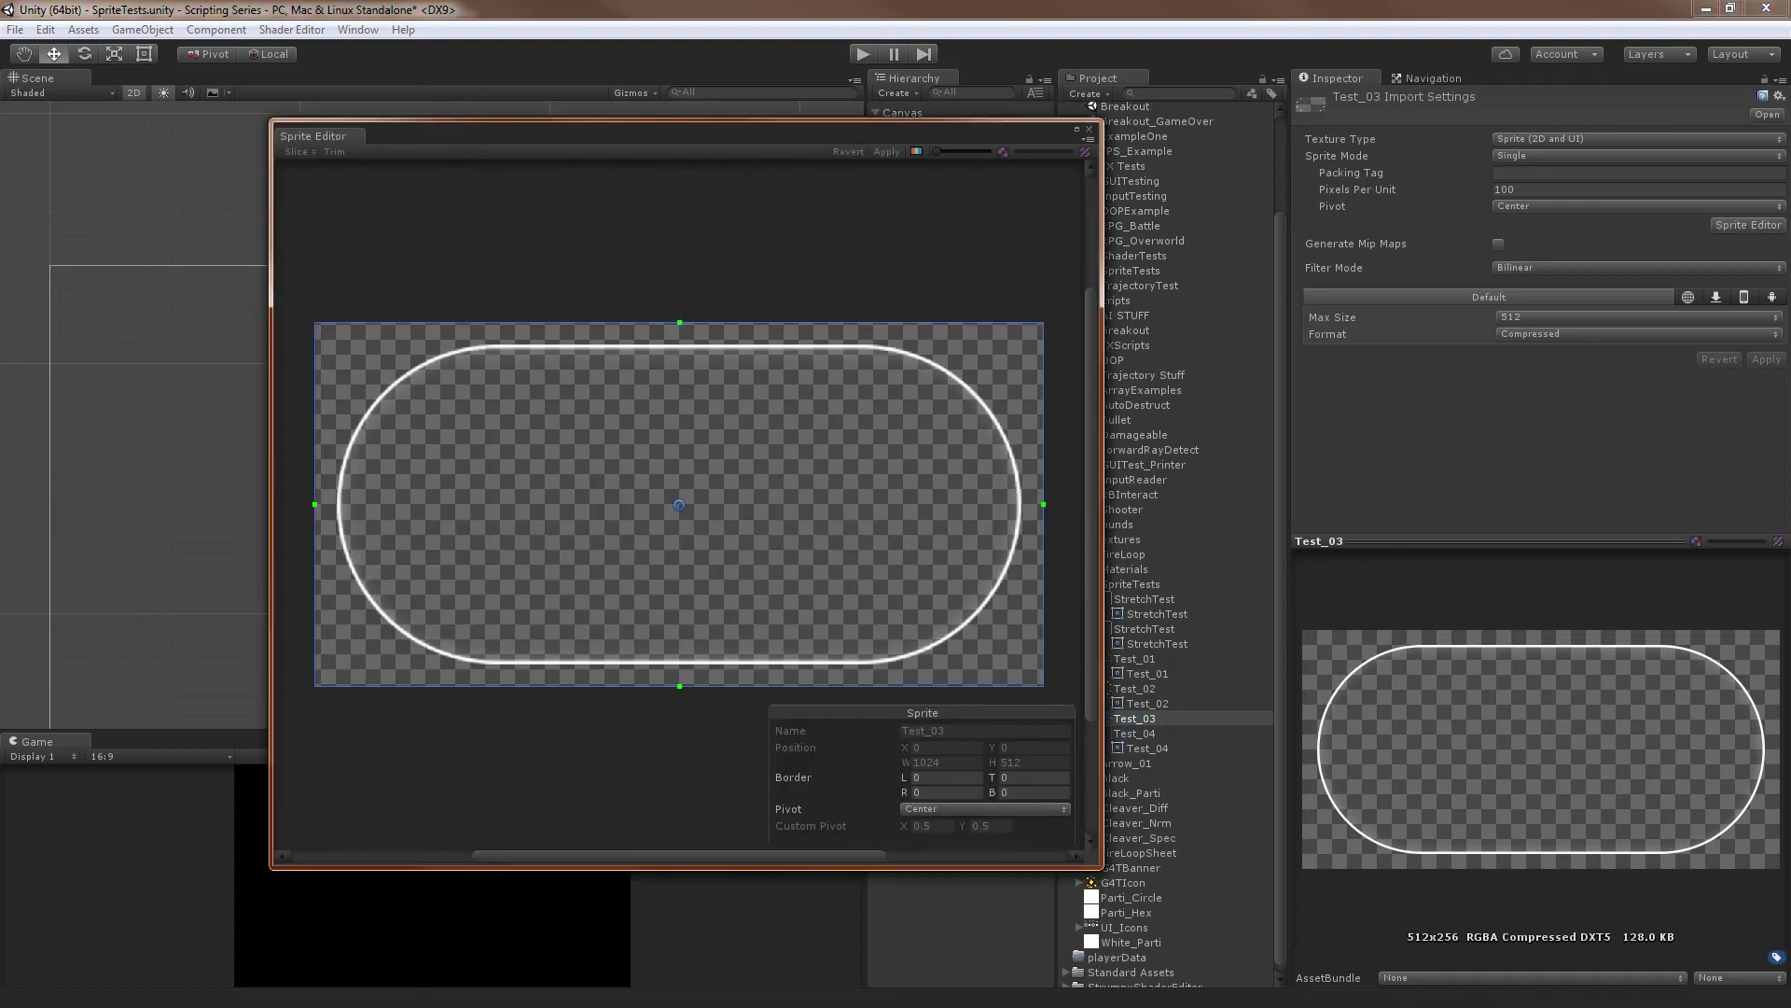
Set the left and right borders of Test_03 to 256
{"action": "left_click_drag", "start_coordinate": [316, 502], "coordinate": [485, 492]}
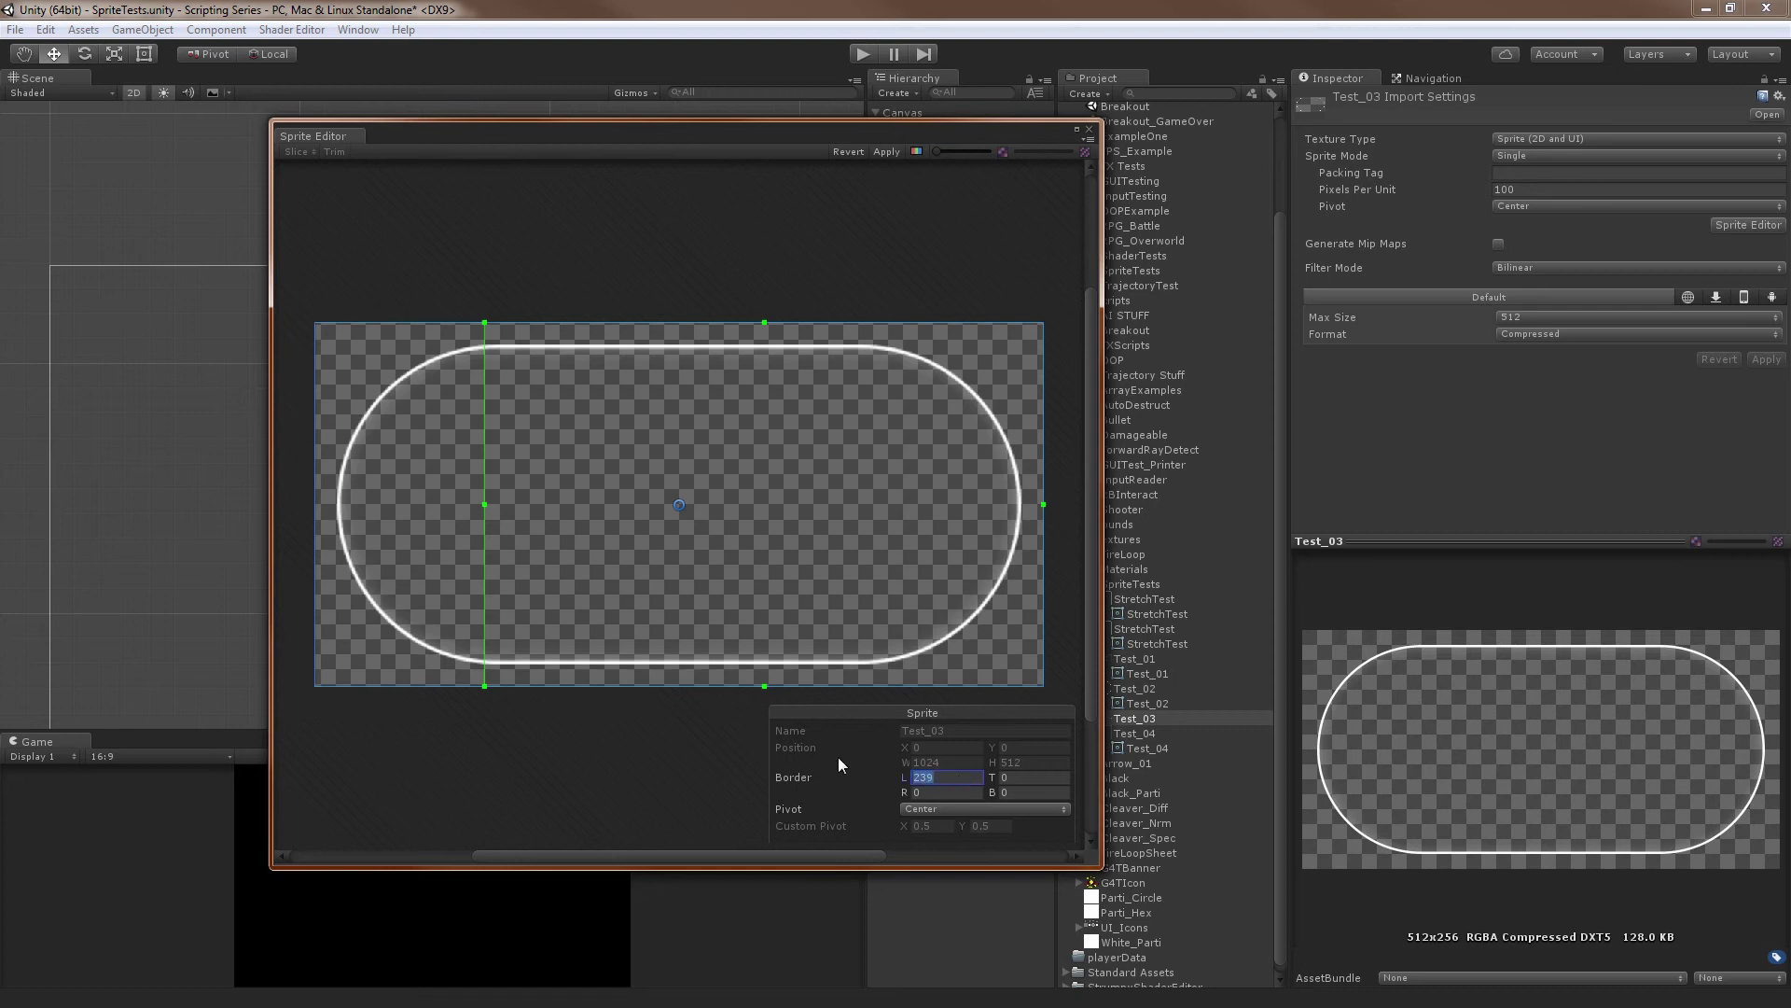
{"action": "type", "text": "256"}
{"action": "key", "text": "Tab"}
{"action": "key", "text": "Tab"}
{"action": "type", "text": "256"}
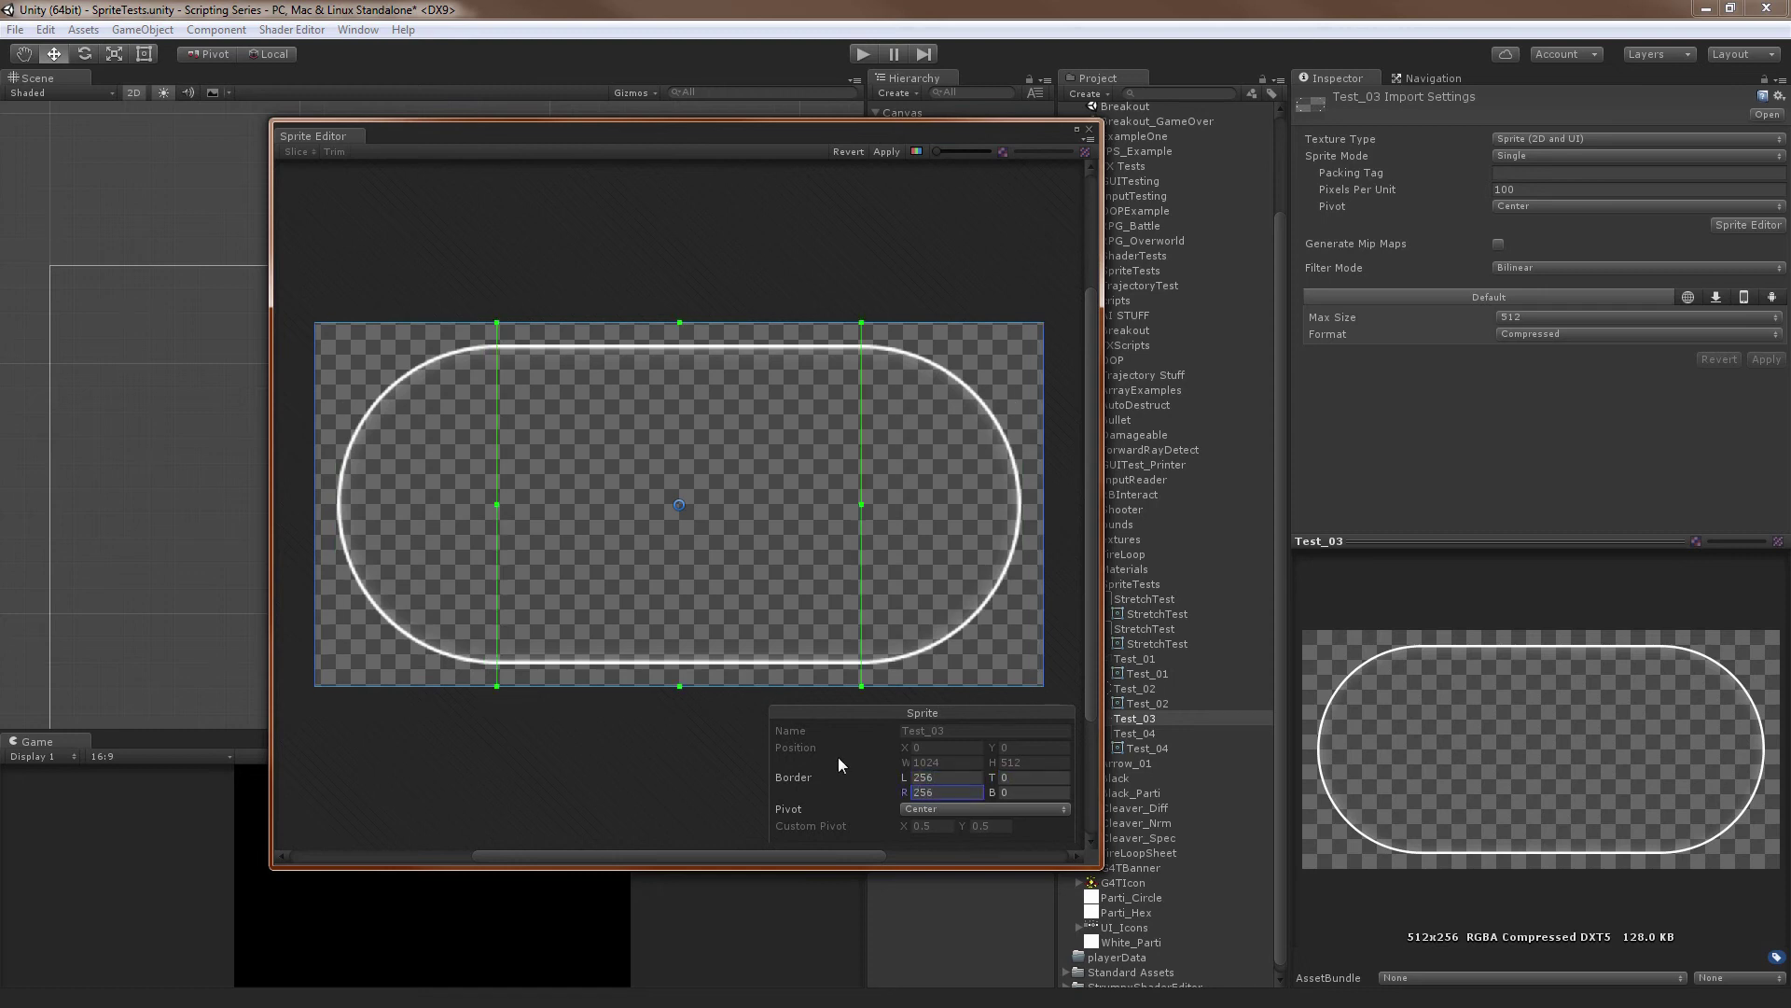
Set the top and bottom borders of Test_03 to 60, apply the changes and close the Sprite Editor
{"action": "left_click_drag", "start_coordinate": [679, 323], "coordinate": [680, 372]}
{"action": "left_click", "coordinate": [1007, 777]}
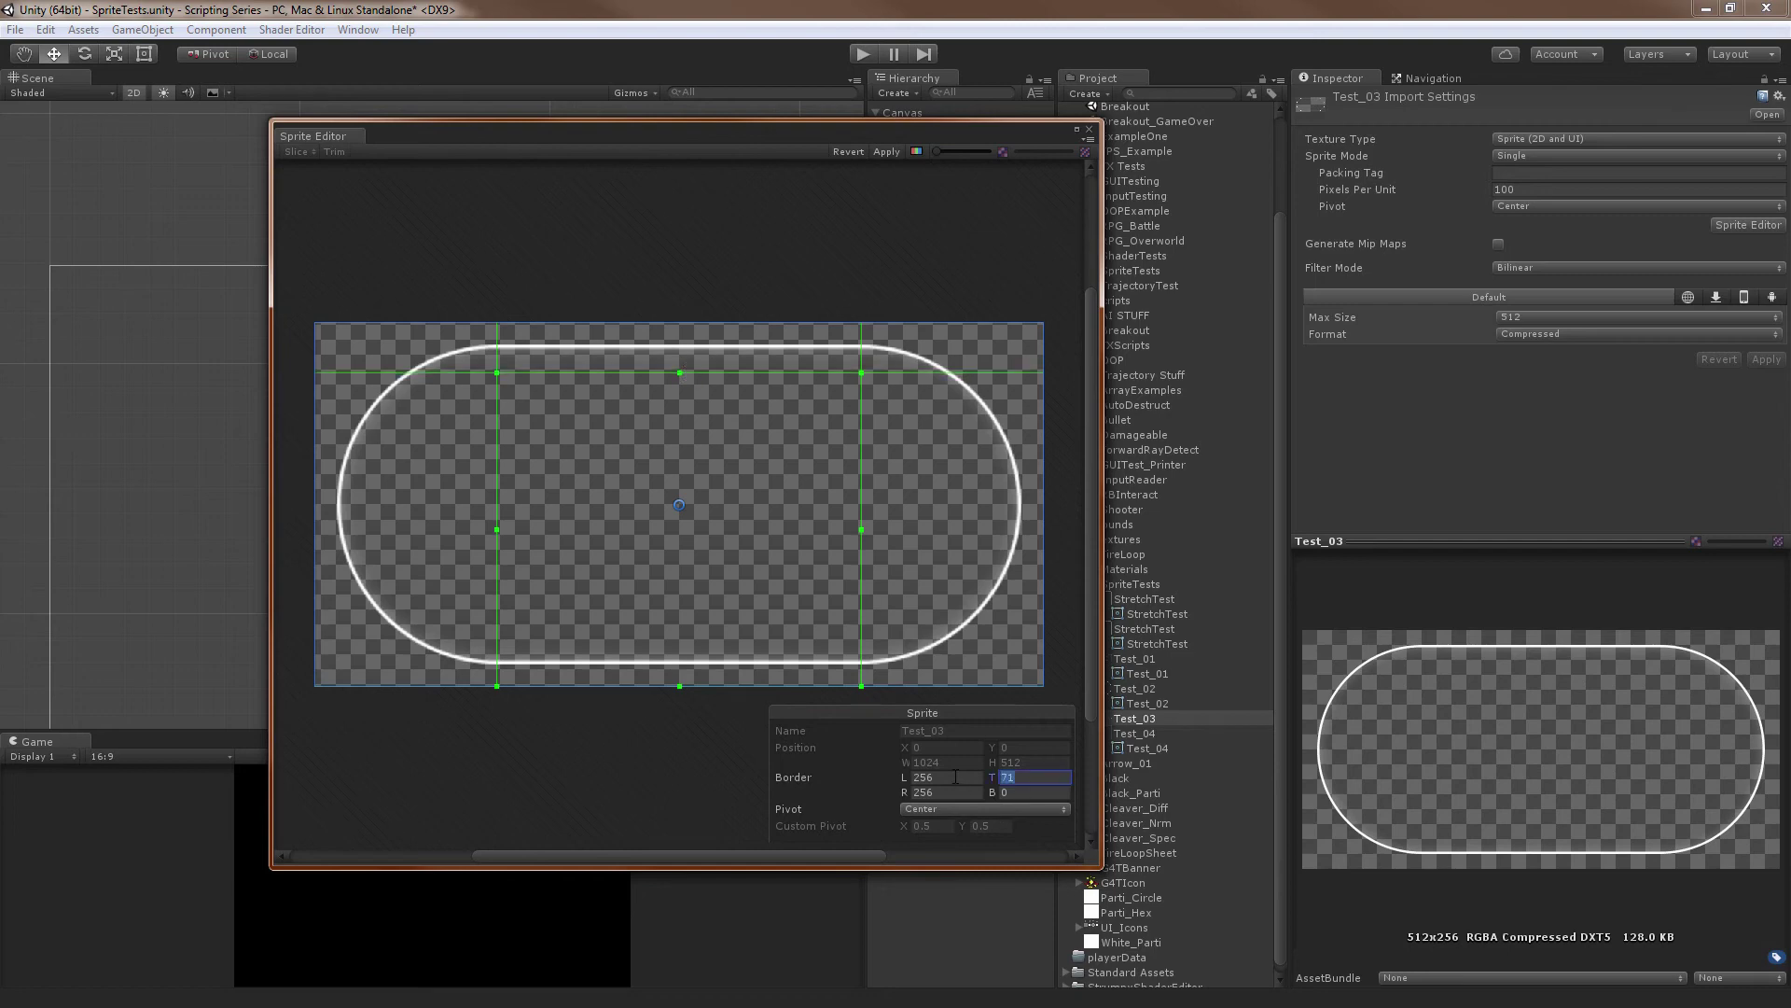
{"action": "type", "text": "60"}
{"action": "key", "text": "Tab"}
{"action": "key", "text": "Tab"}
{"action": "type", "text": "60"}
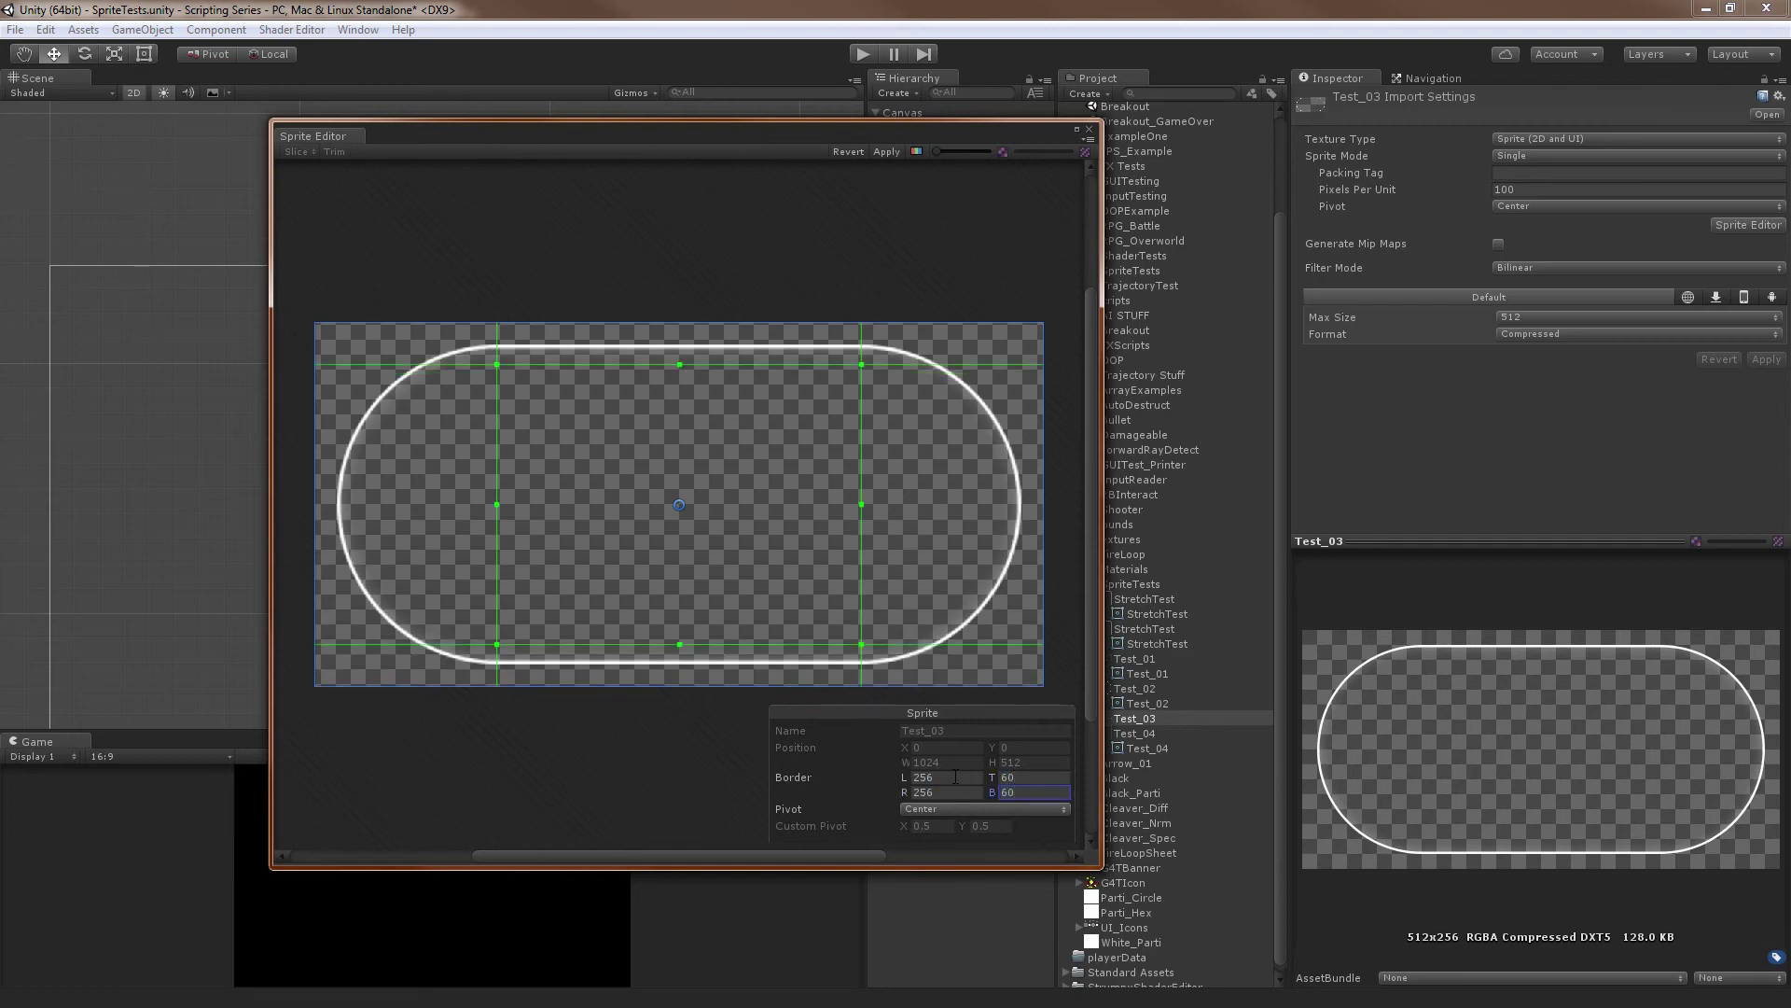
{"action": "left_click", "coordinate": [888, 152]}
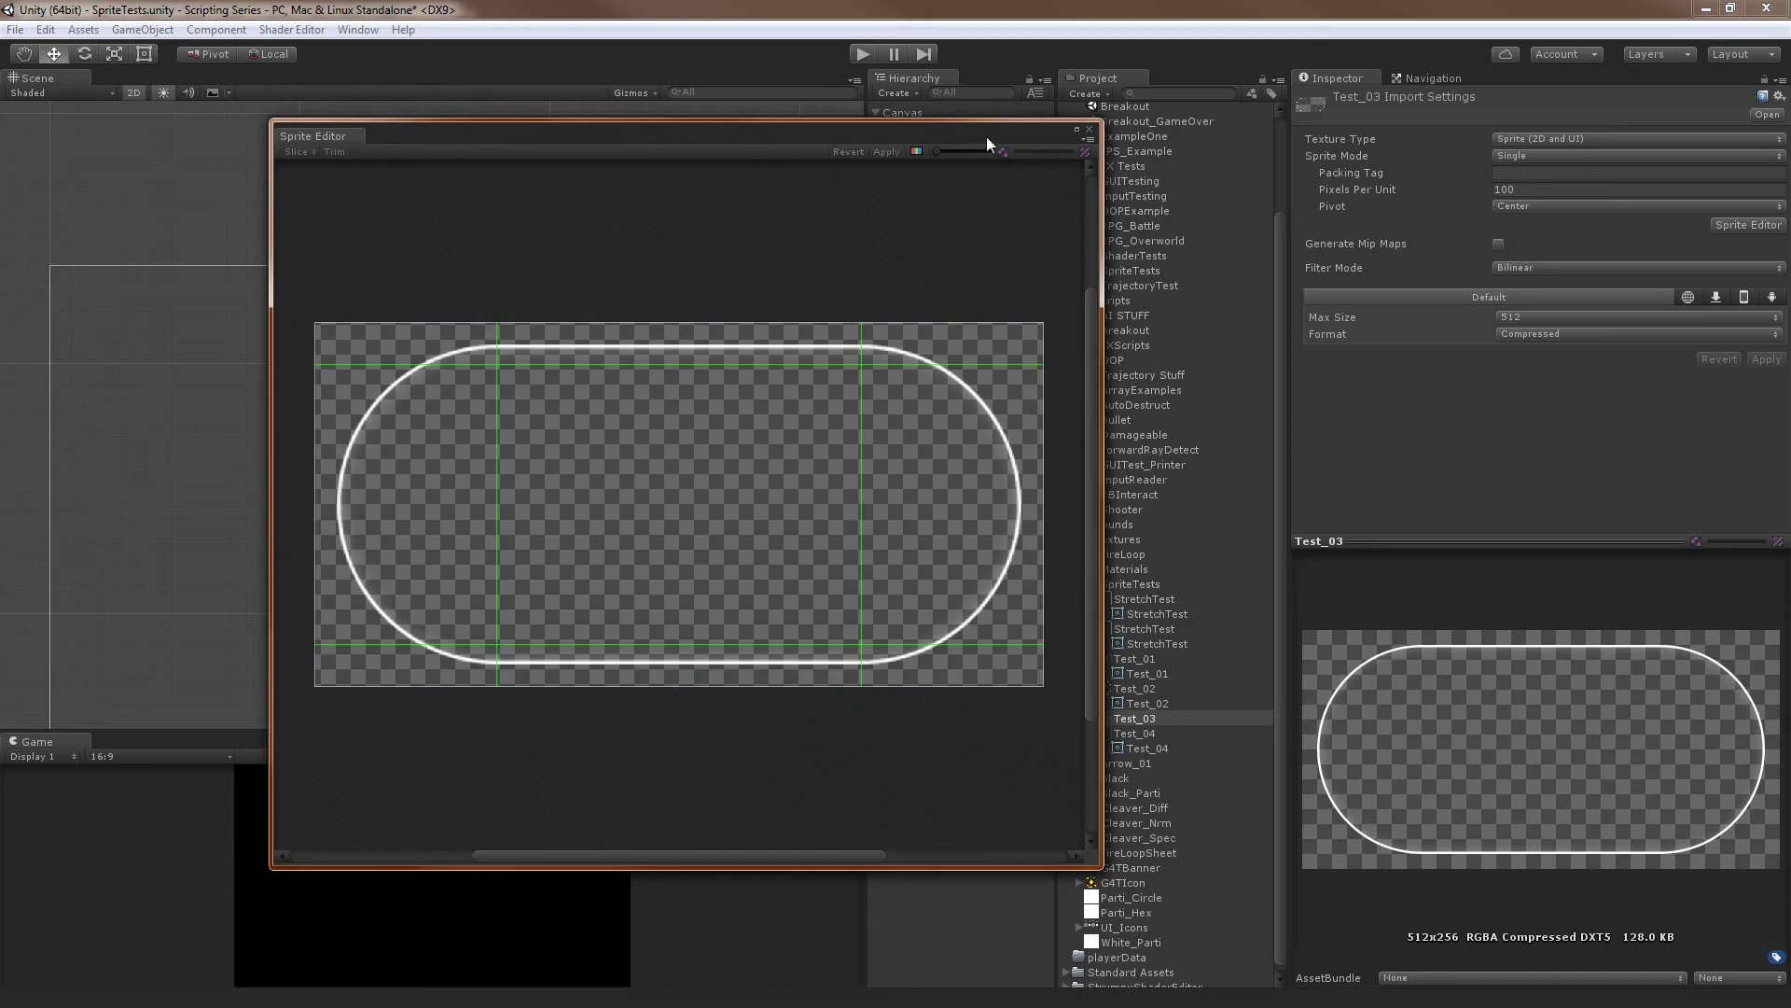
{"action": "left_click", "coordinate": [1089, 130]}
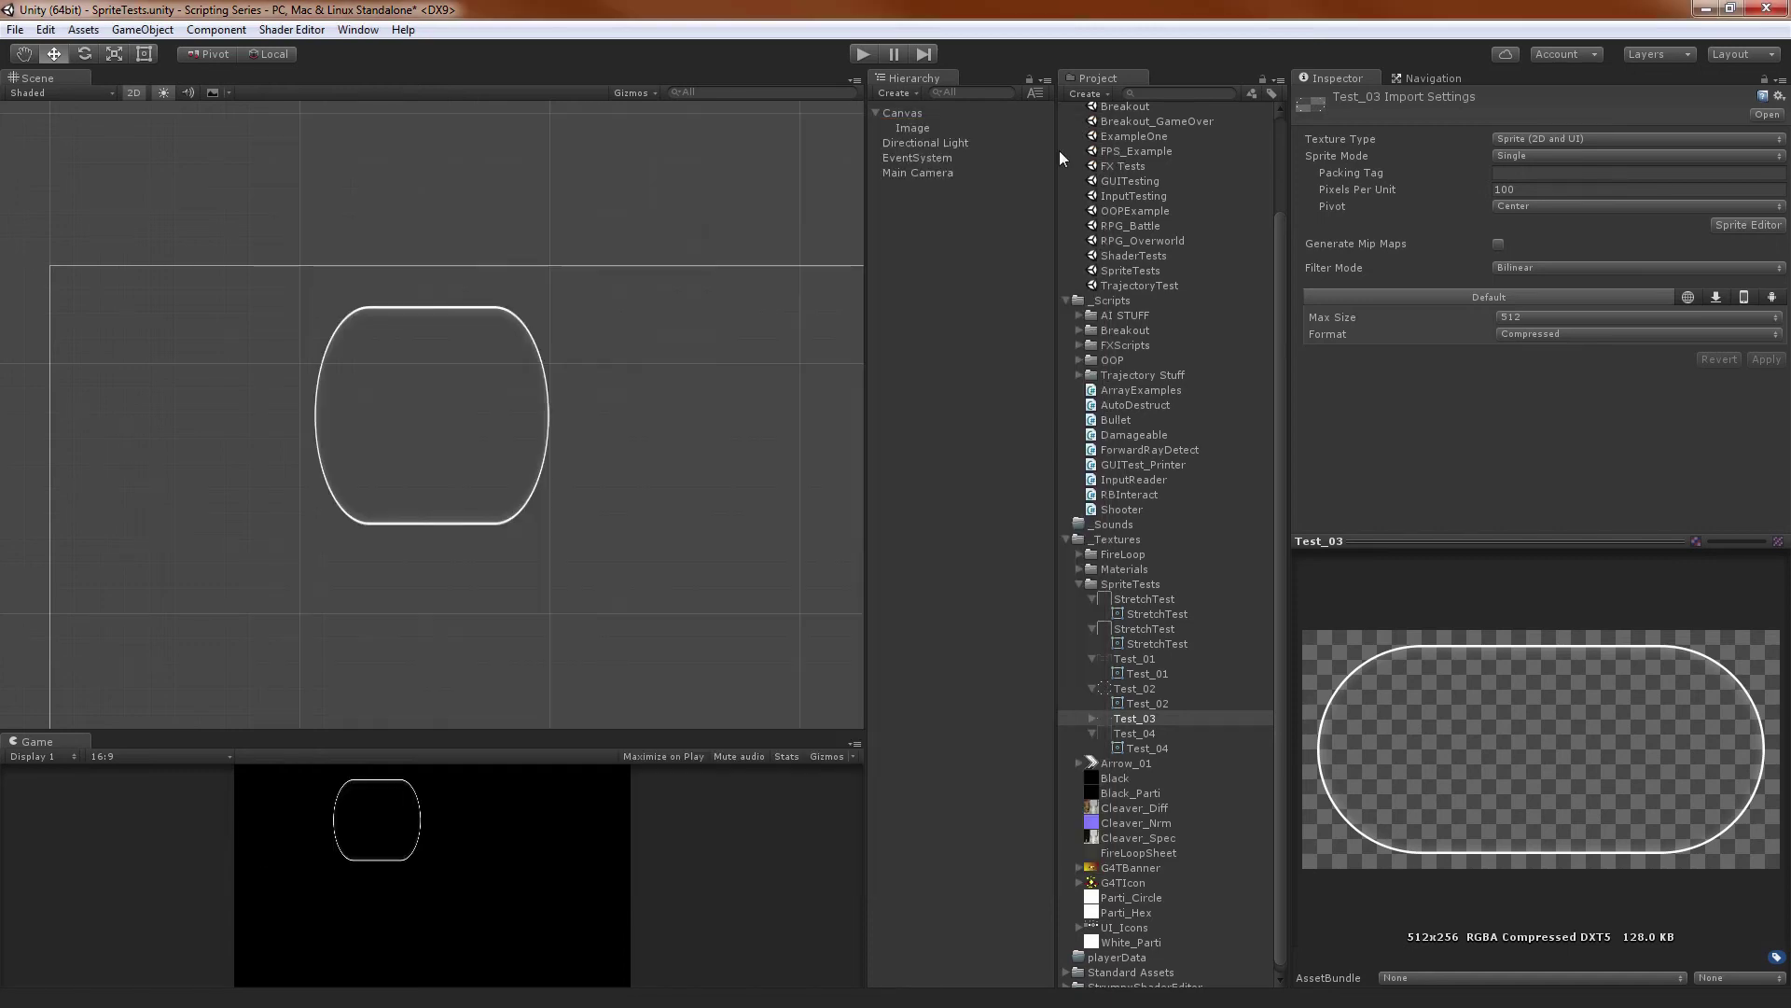
Select the Image in the scene and reassign the sprite inside the Test_03 texture so it becomes Sliced
{"action": "left_click", "coordinate": [542, 367]}
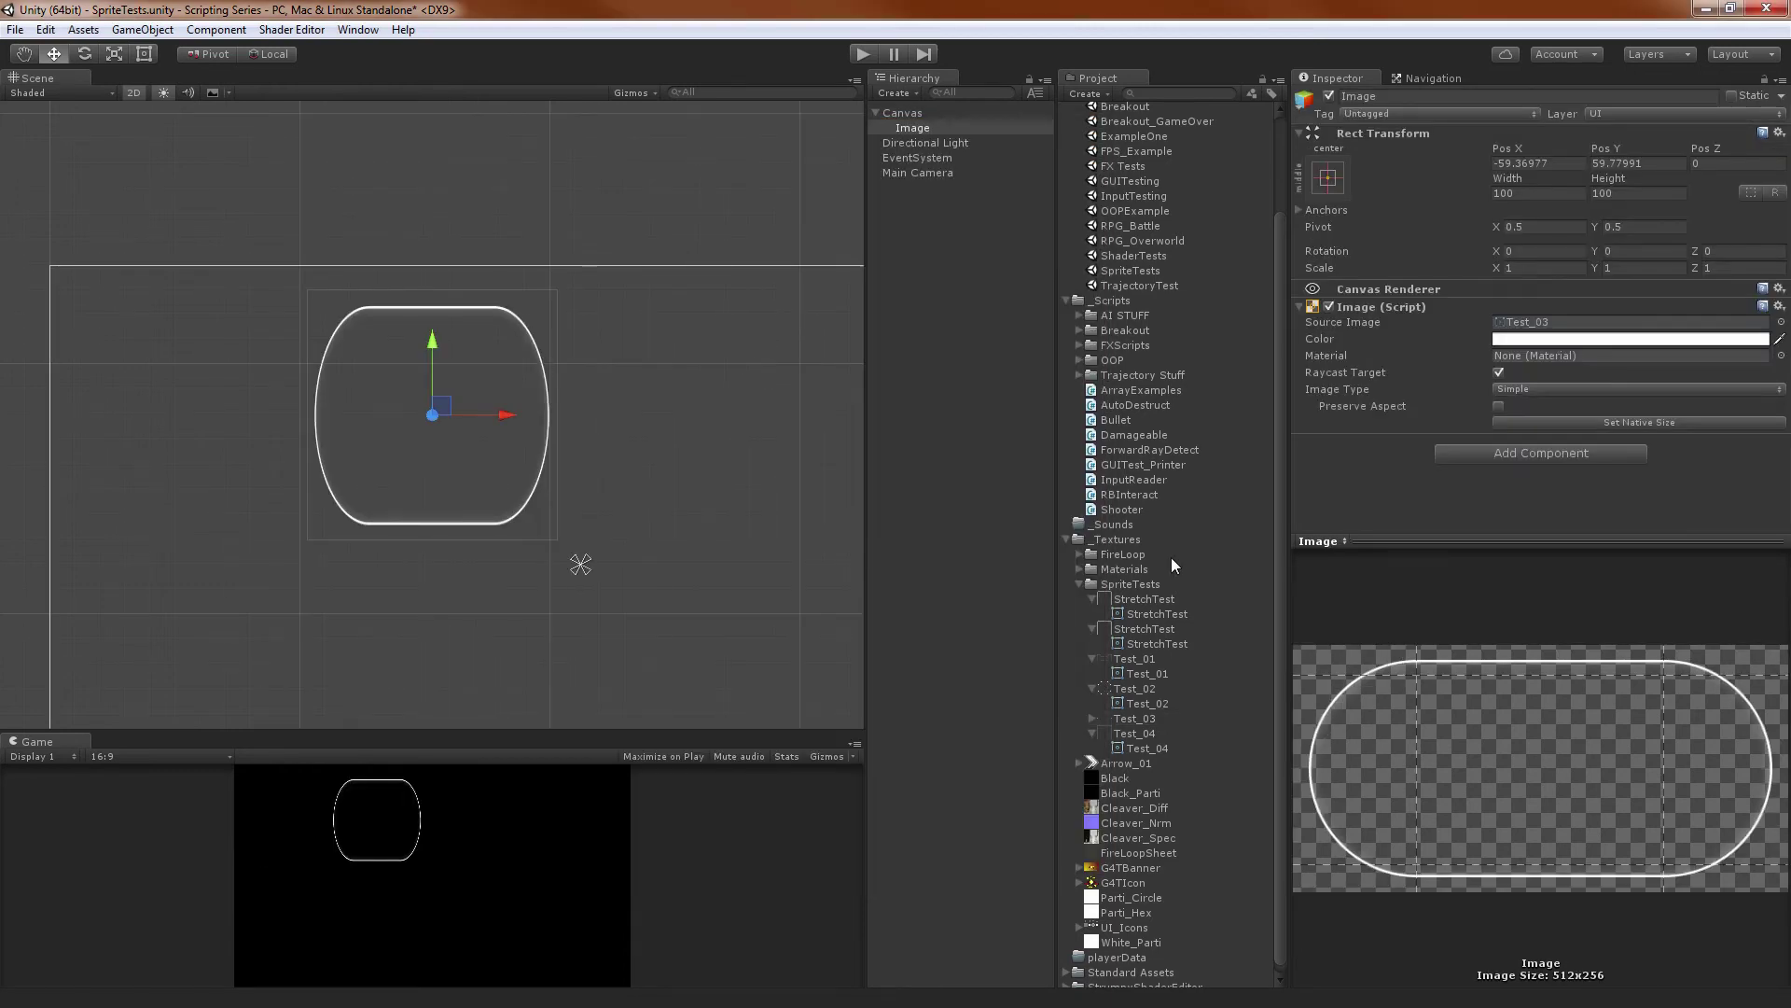
{"action": "left_click", "coordinate": [1091, 718]}
{"action": "left_click_drag", "start_coordinate": [1147, 733], "coordinate": [1605, 321]}
{"action": "scroll", "coordinate": [544, 372], "scroll_direction": "down", "scroll_amount": 3}
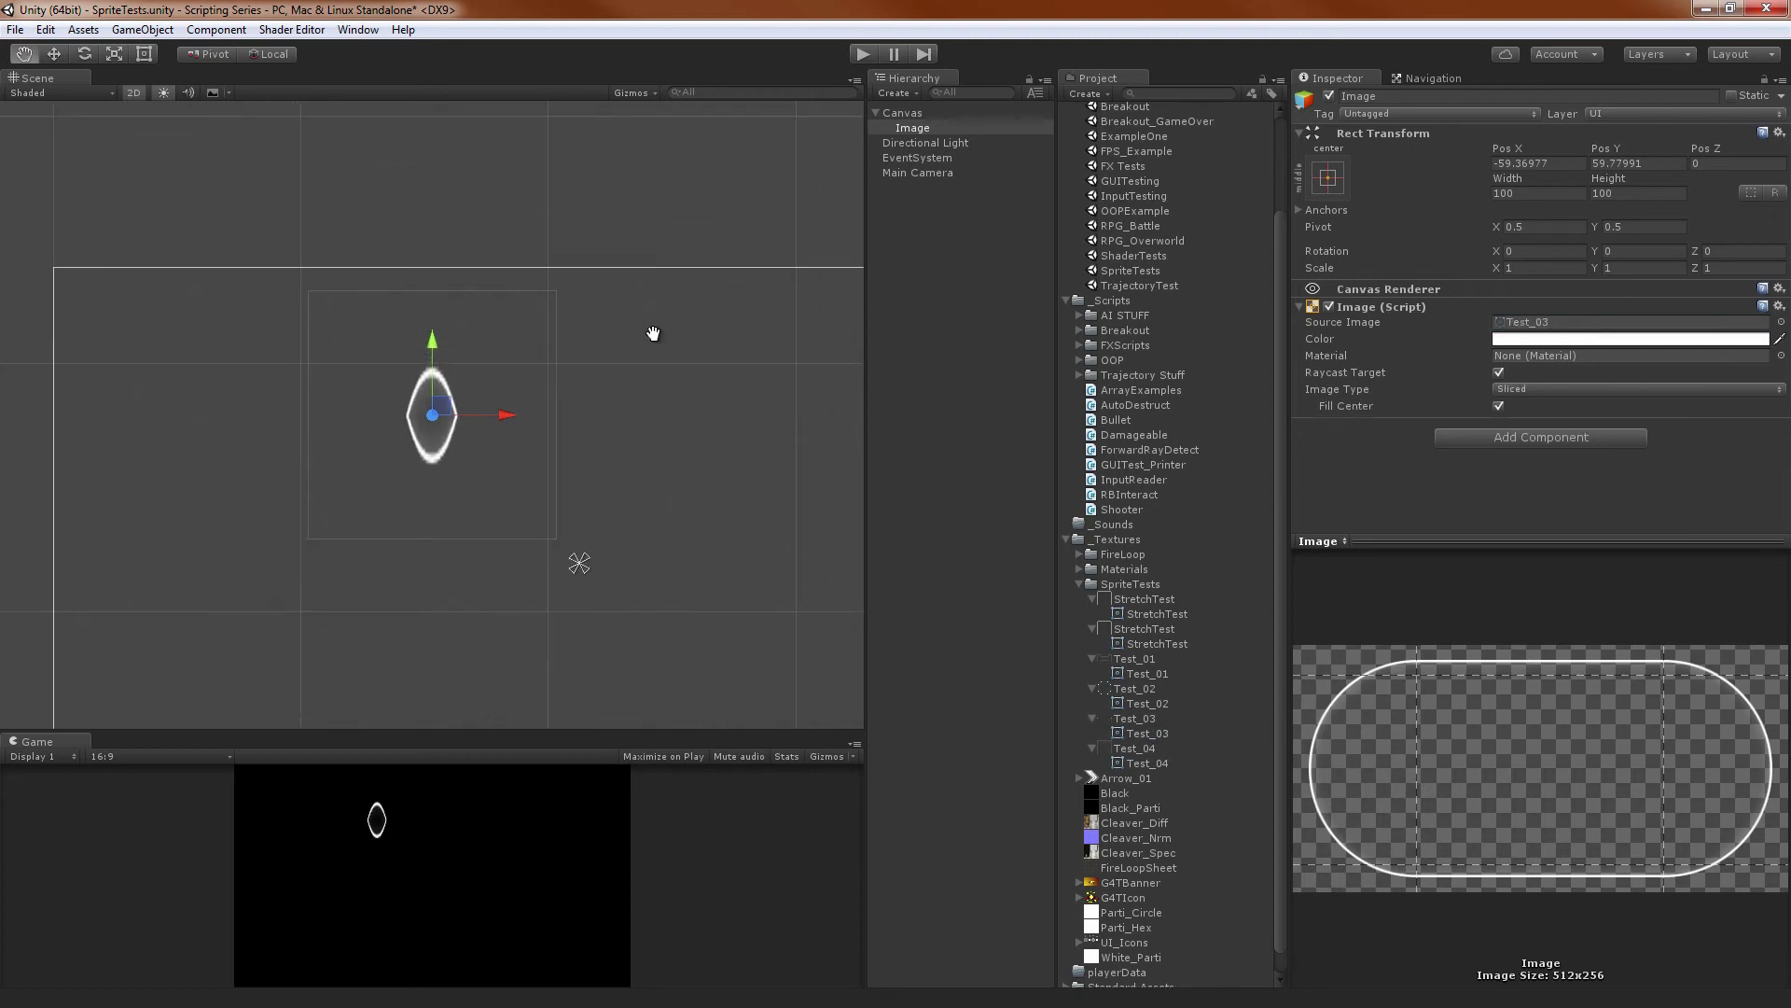
Set the Image's width and height to 512
{"action": "left_click", "coordinate": [1544, 192]}
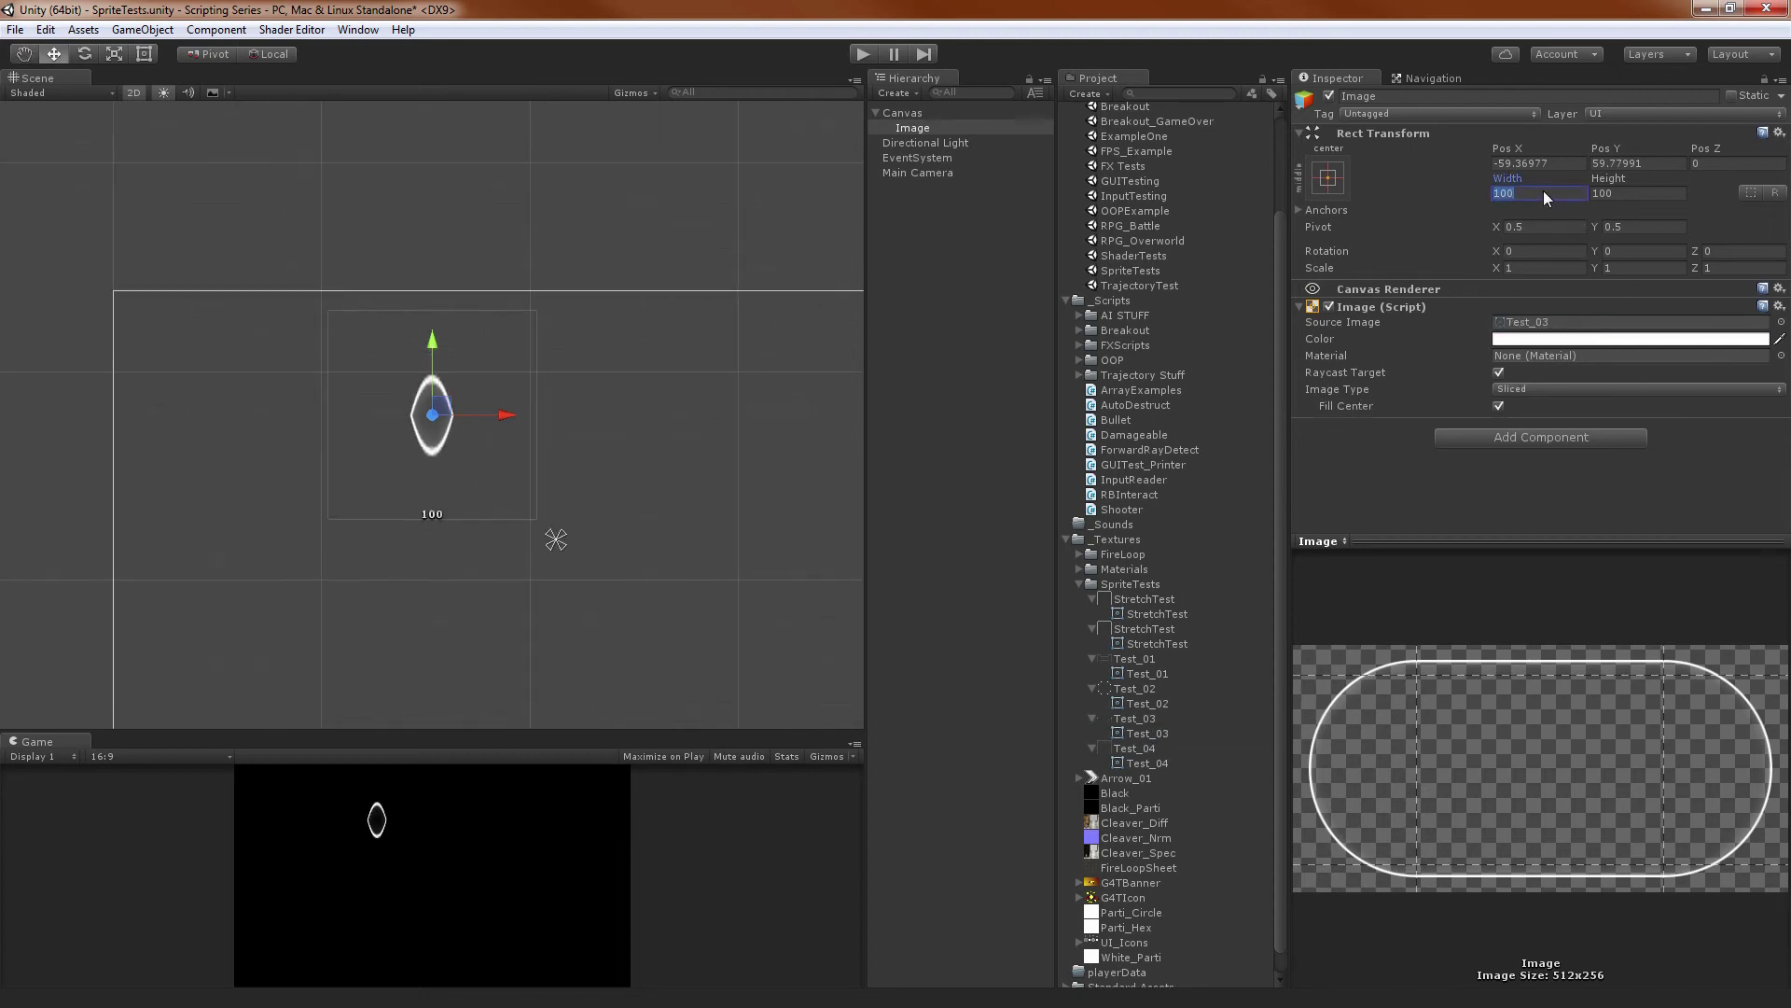
{"action": "type", "text": "512"}
{"action": "key", "text": "Tab"}
{"action": "type", "text": "512"}
{"action": "scroll", "coordinate": [416, 322], "scroll_direction": "down", "scroll_amount": 10}
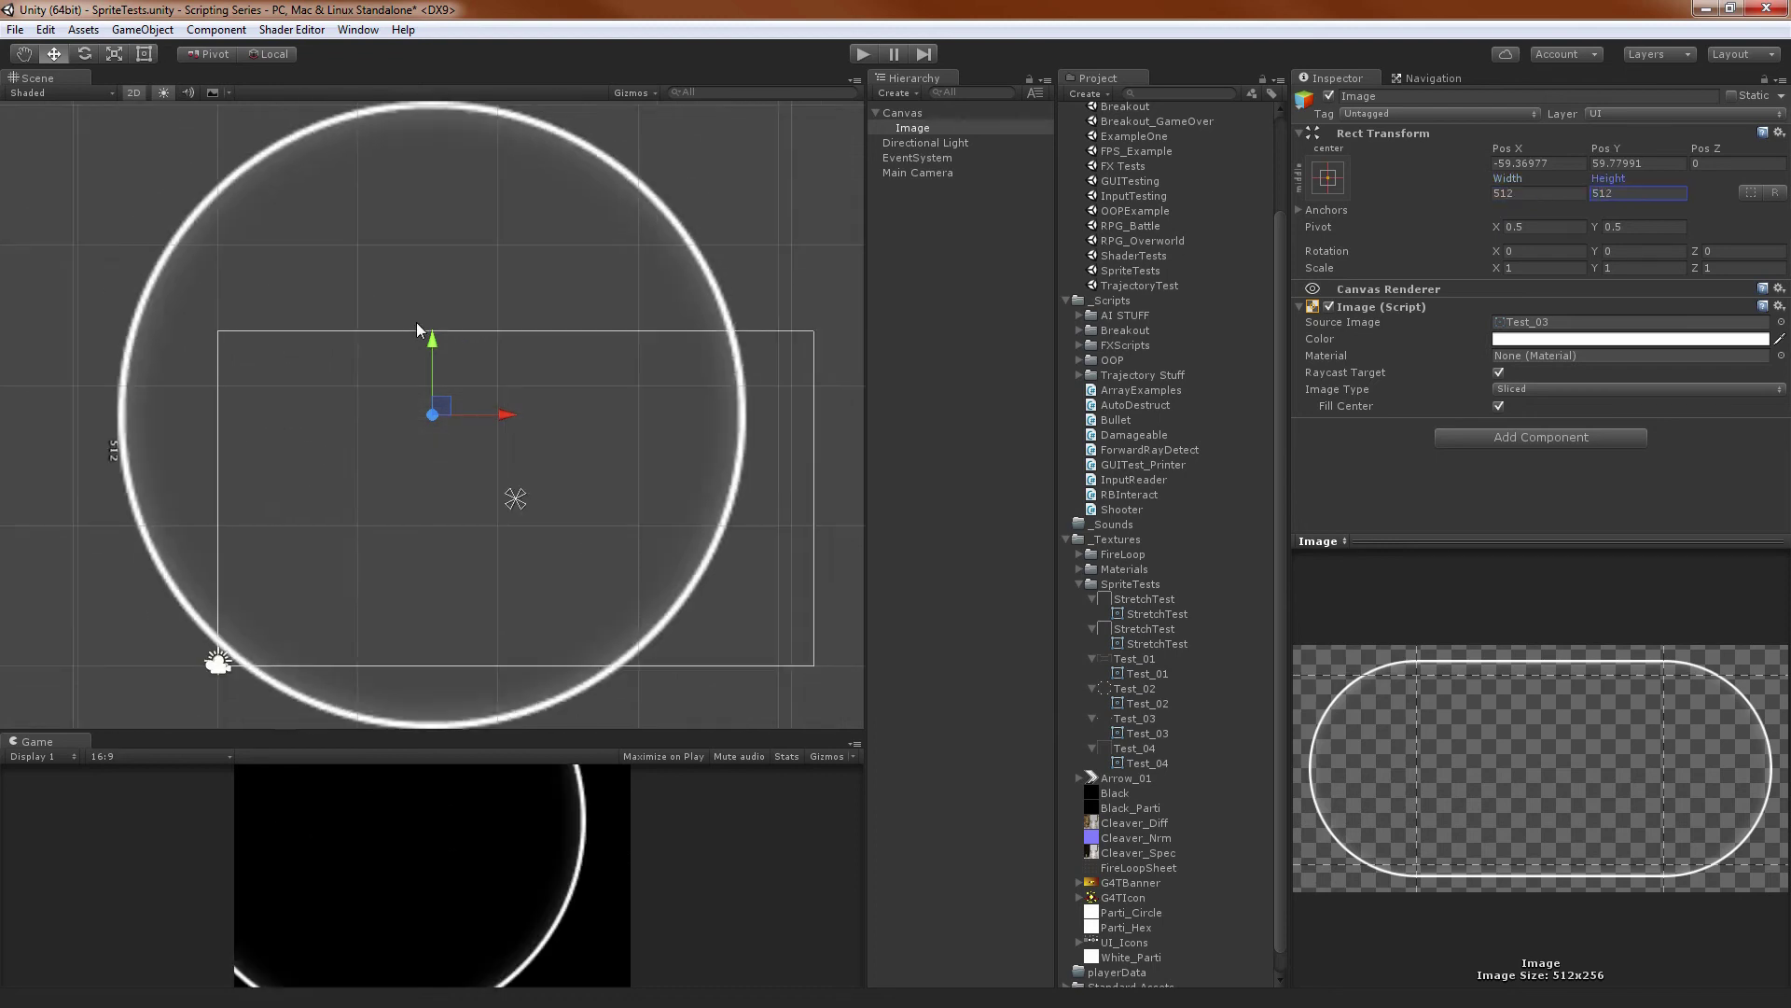
{"action": "middle_click_drag", "start_coordinate": [642, 271], "coordinate": [659, 316]}
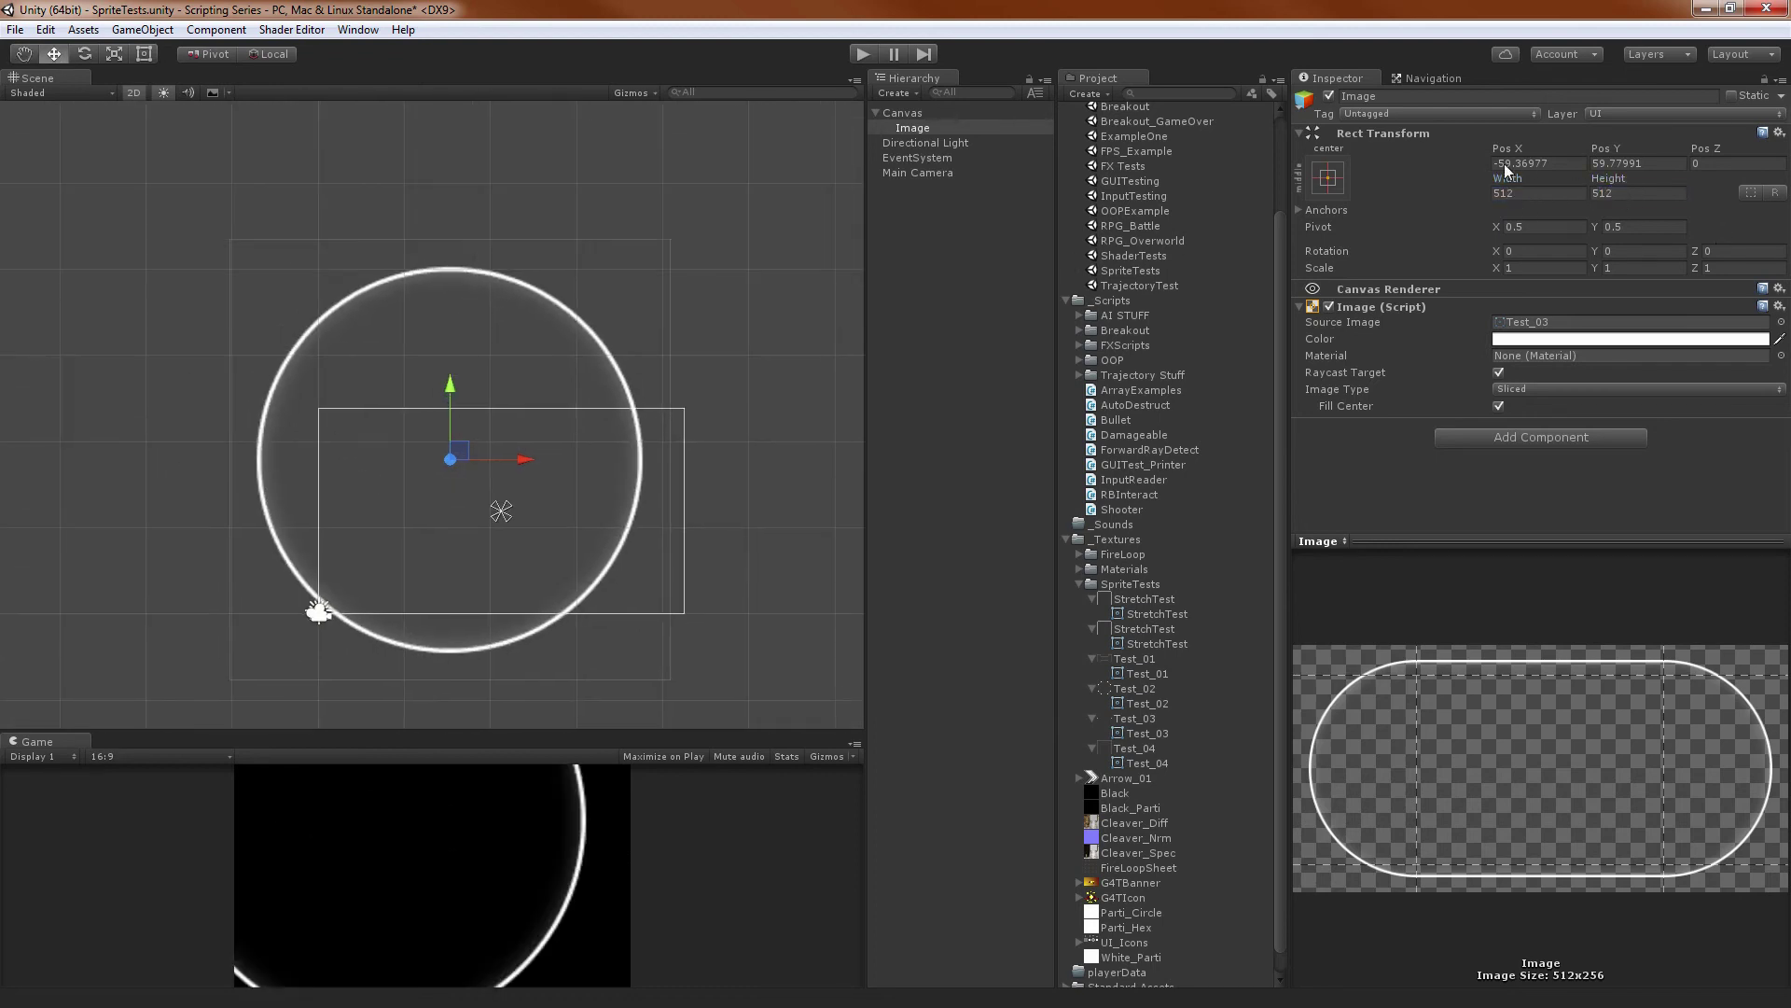
Stretch the Image horizontally to a width of about 973
{"action": "left_click_drag", "start_coordinate": [1507, 177], "coordinate": [1651, 289]}
{"action": "key", "text": "ctrl+z"}
{"action": "scroll", "coordinate": [725, 427], "scroll_direction": "down", "scroll_amount": 3}
{"action": "left_click_drag", "start_coordinate": [1525, 176], "coordinate": [359, 231]}
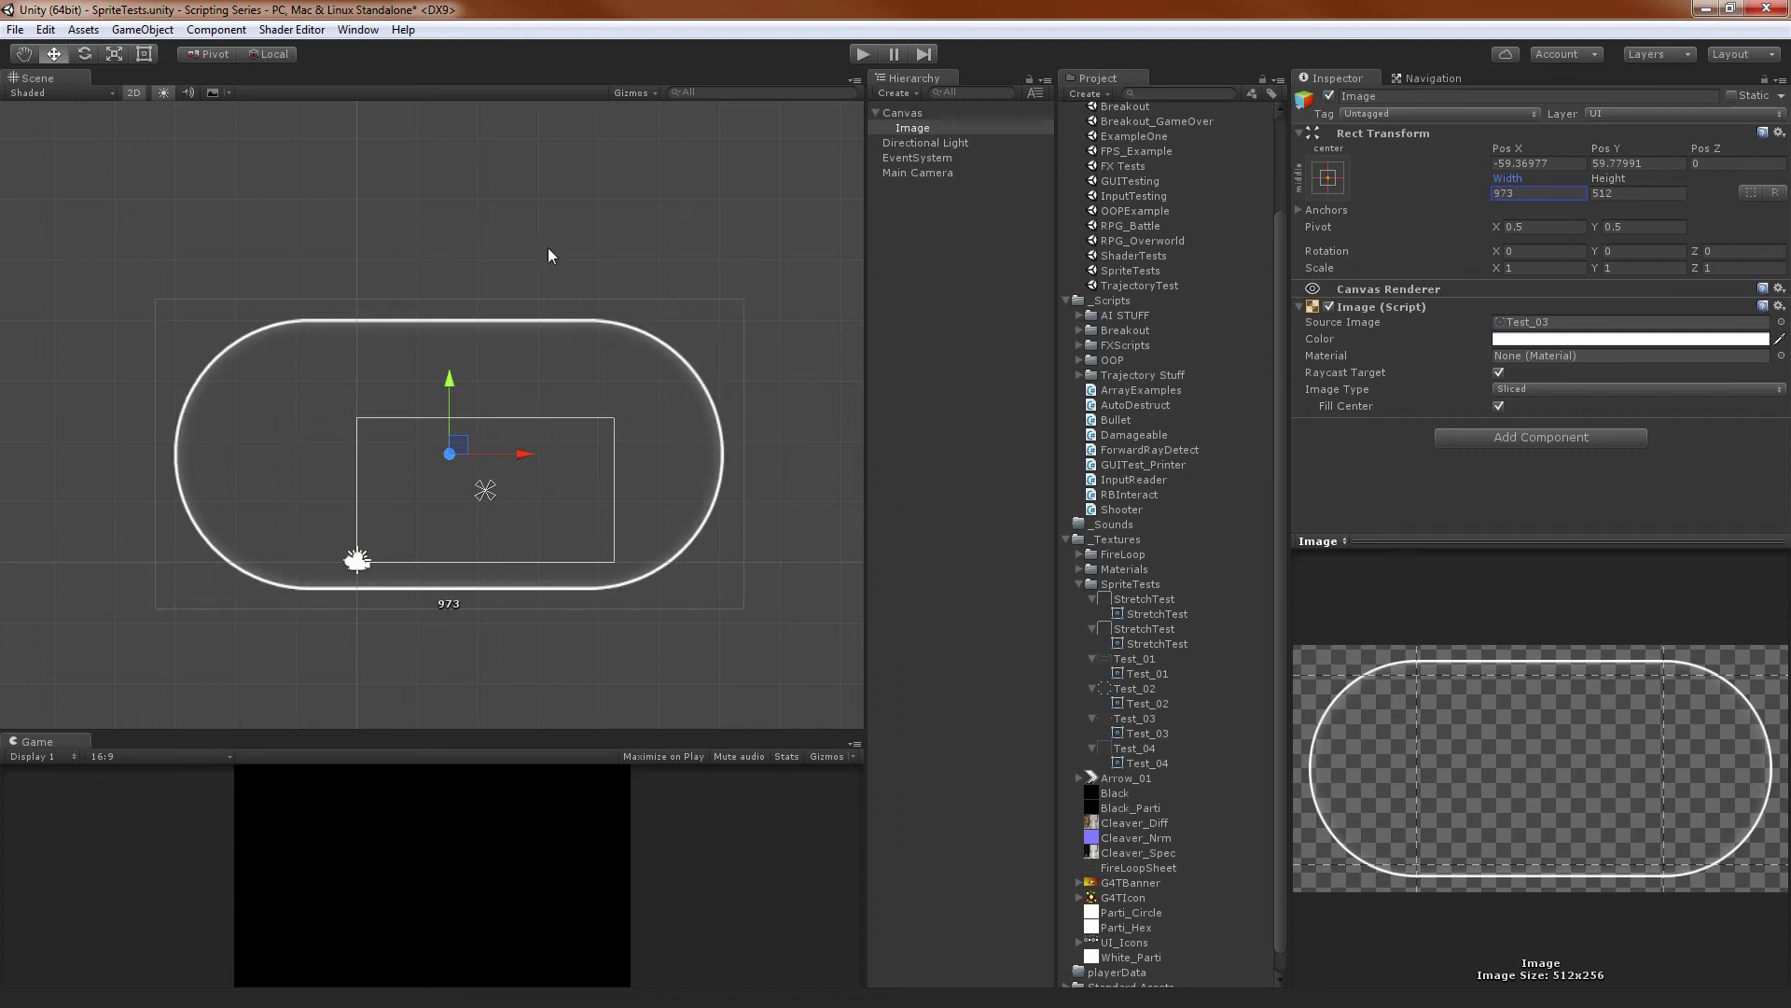
Stretch the Image vertically to a height of about 1005.2
{"action": "left_click_drag", "start_coordinate": [1612, 184], "coordinate": [505, 235]}
{"action": "middle_click_drag", "start_coordinate": [584, 313], "coordinate": [581, 237]}
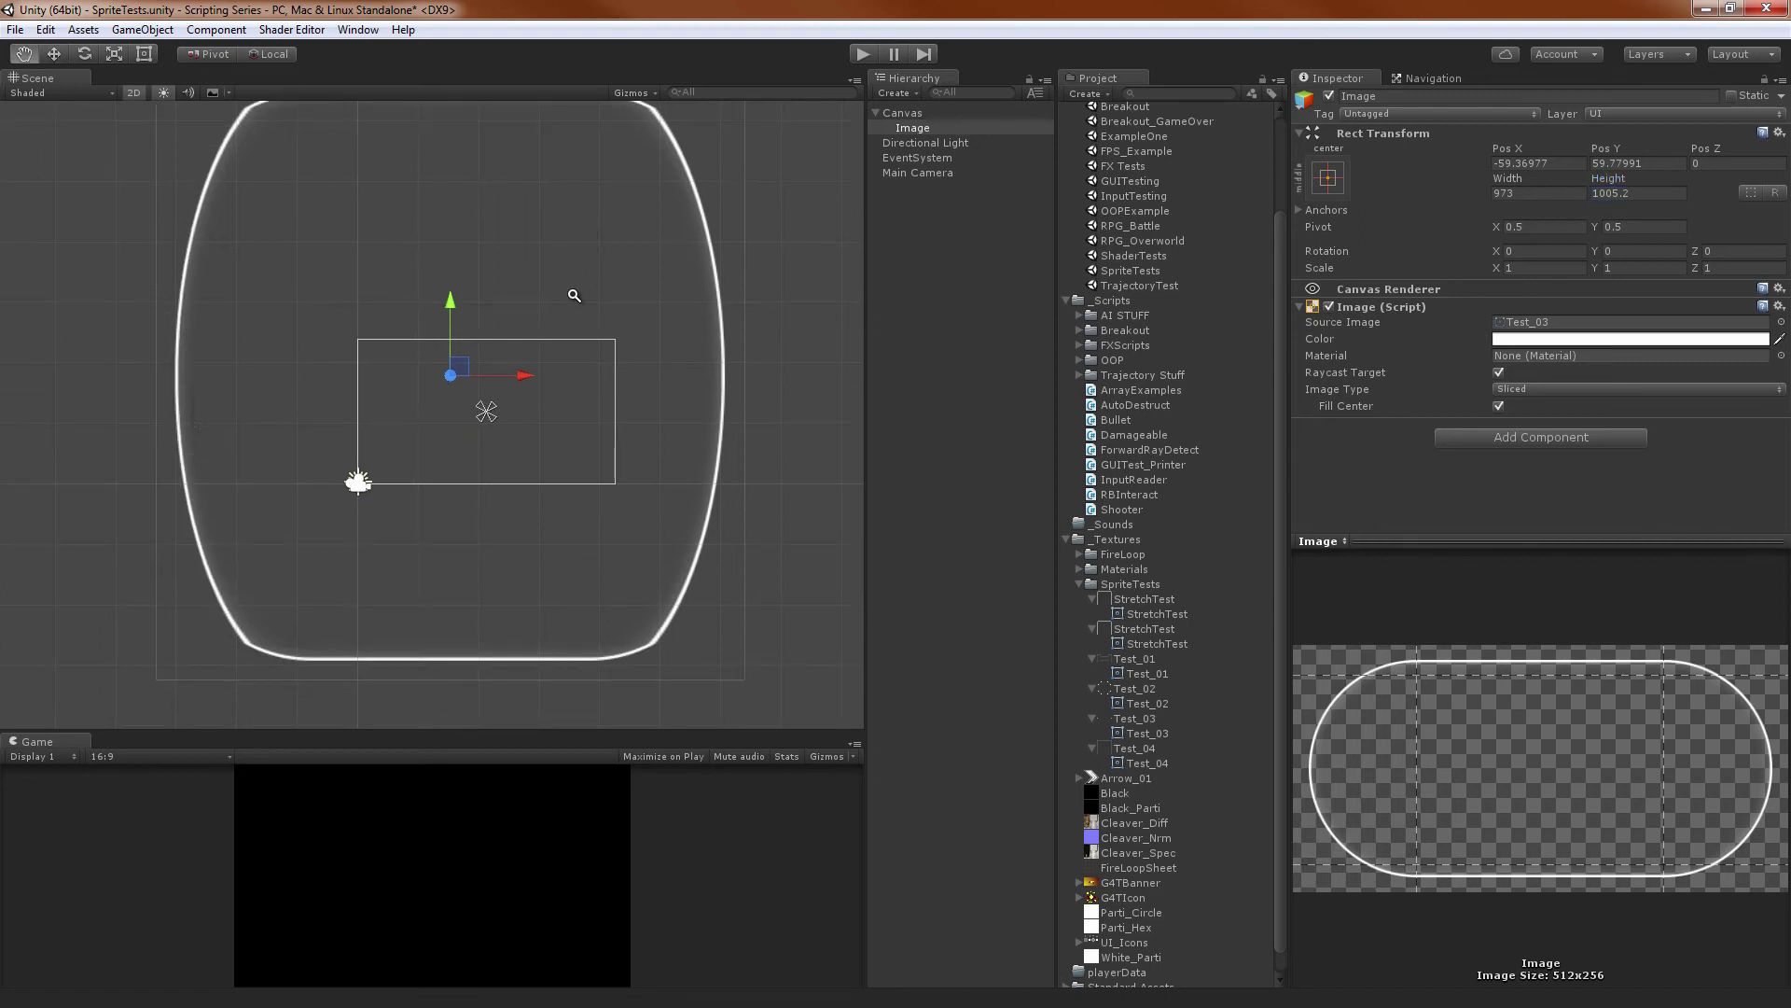
{"action": "scroll", "coordinate": [567, 280], "scroll_direction": "down", "scroll_amount": 1}
{"action": "middle_click_drag", "start_coordinate": [476, 168], "coordinate": [553, 257]}
{"action": "scroll", "coordinate": [555, 253], "scroll_direction": "down", "scroll_amount": 1}
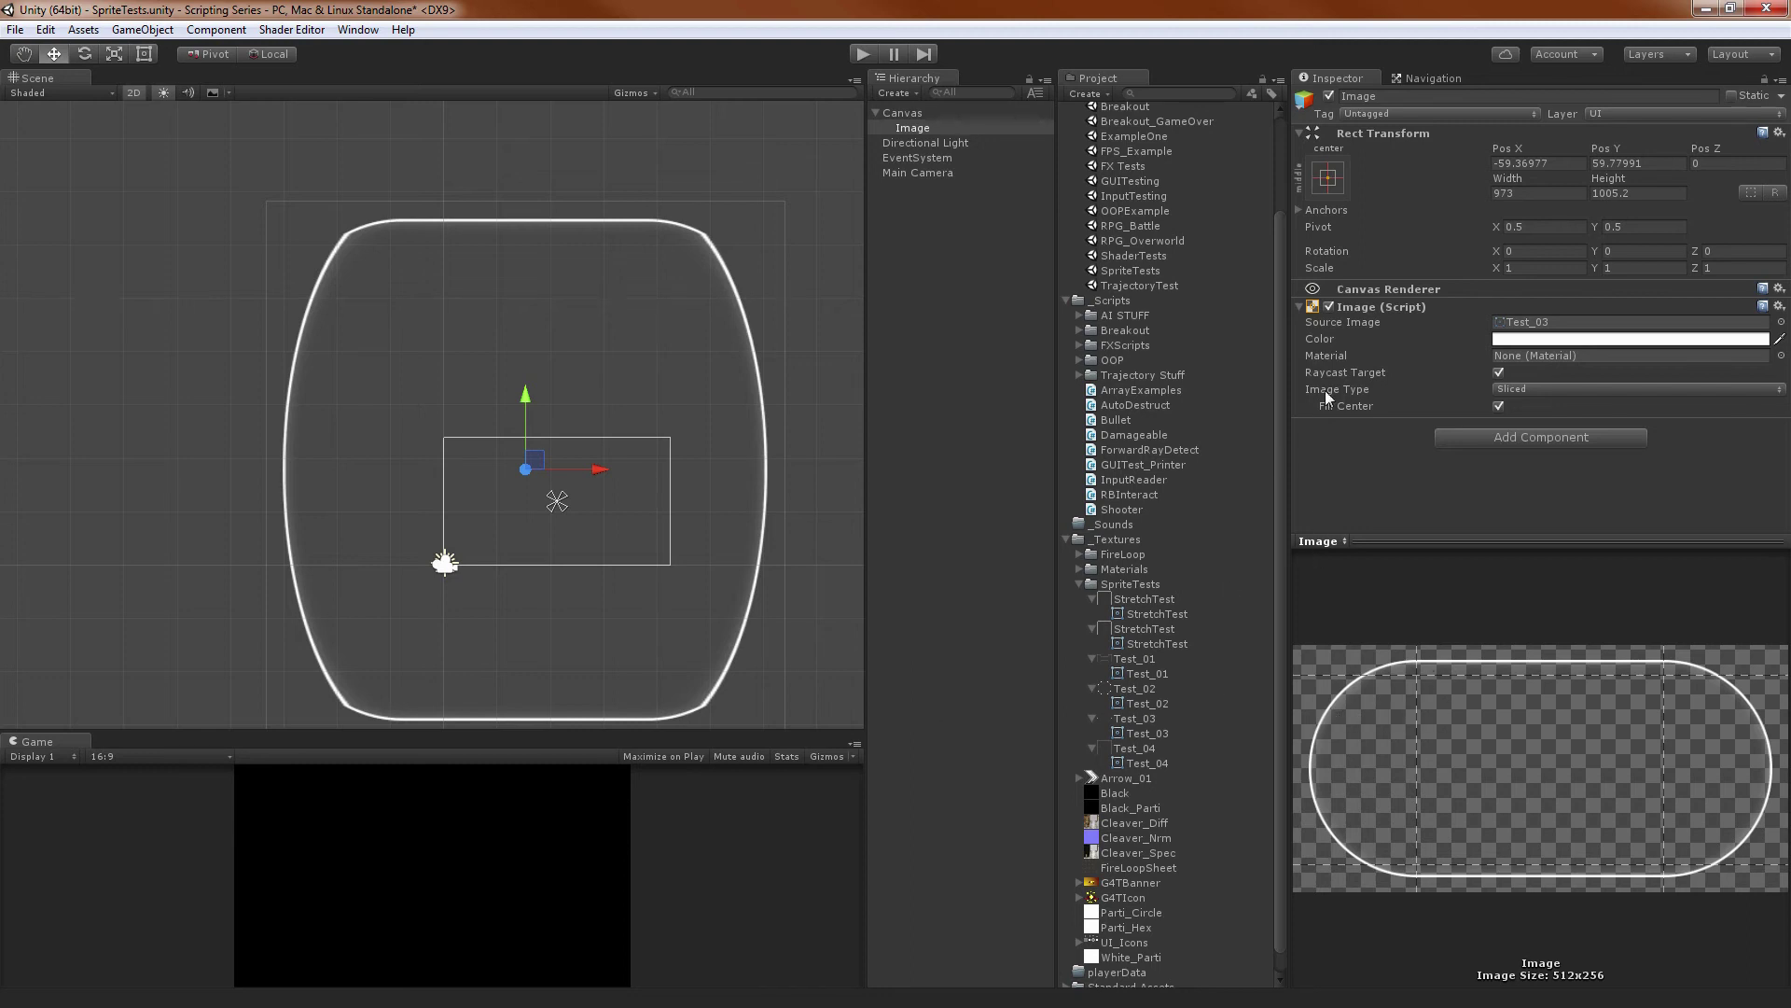
Reopen Test_03 in the Sprite Editor, set its top and bottom borders to 256, apply the changes and close the editor
{"action": "left_click", "coordinate": [1136, 734]}
{"action": "left_click", "coordinate": [1139, 718]}
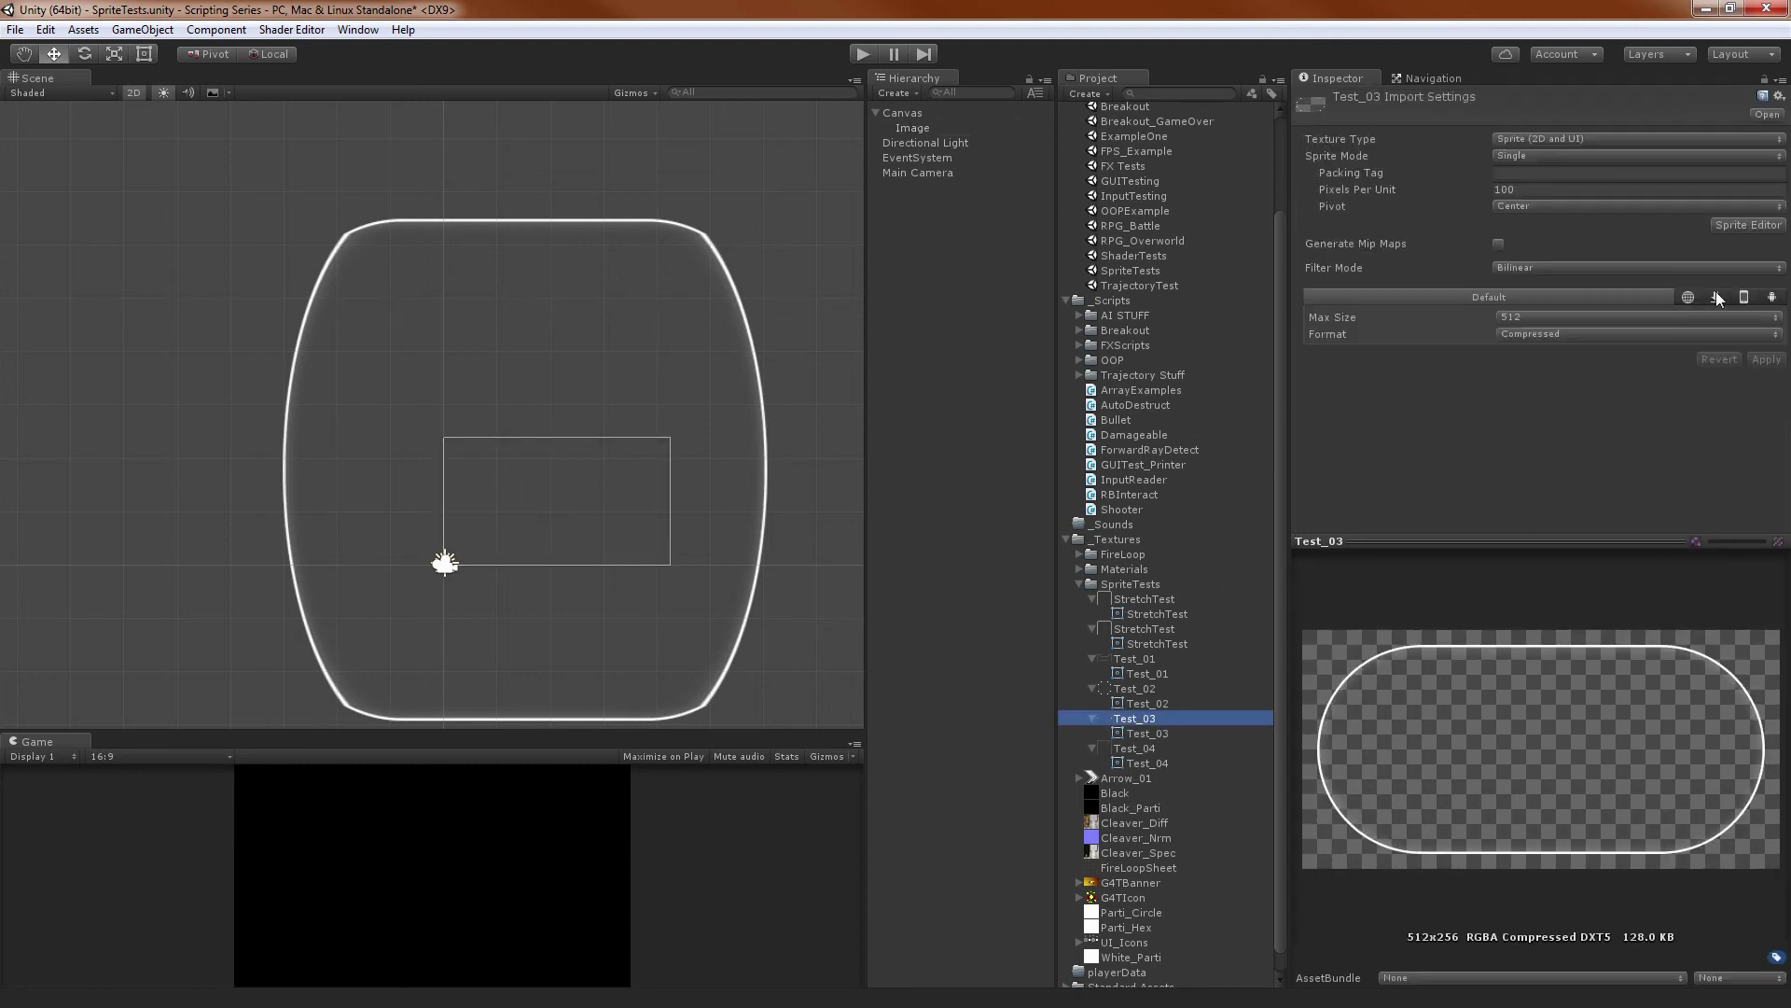
{"action": "left_click", "coordinate": [1747, 225]}
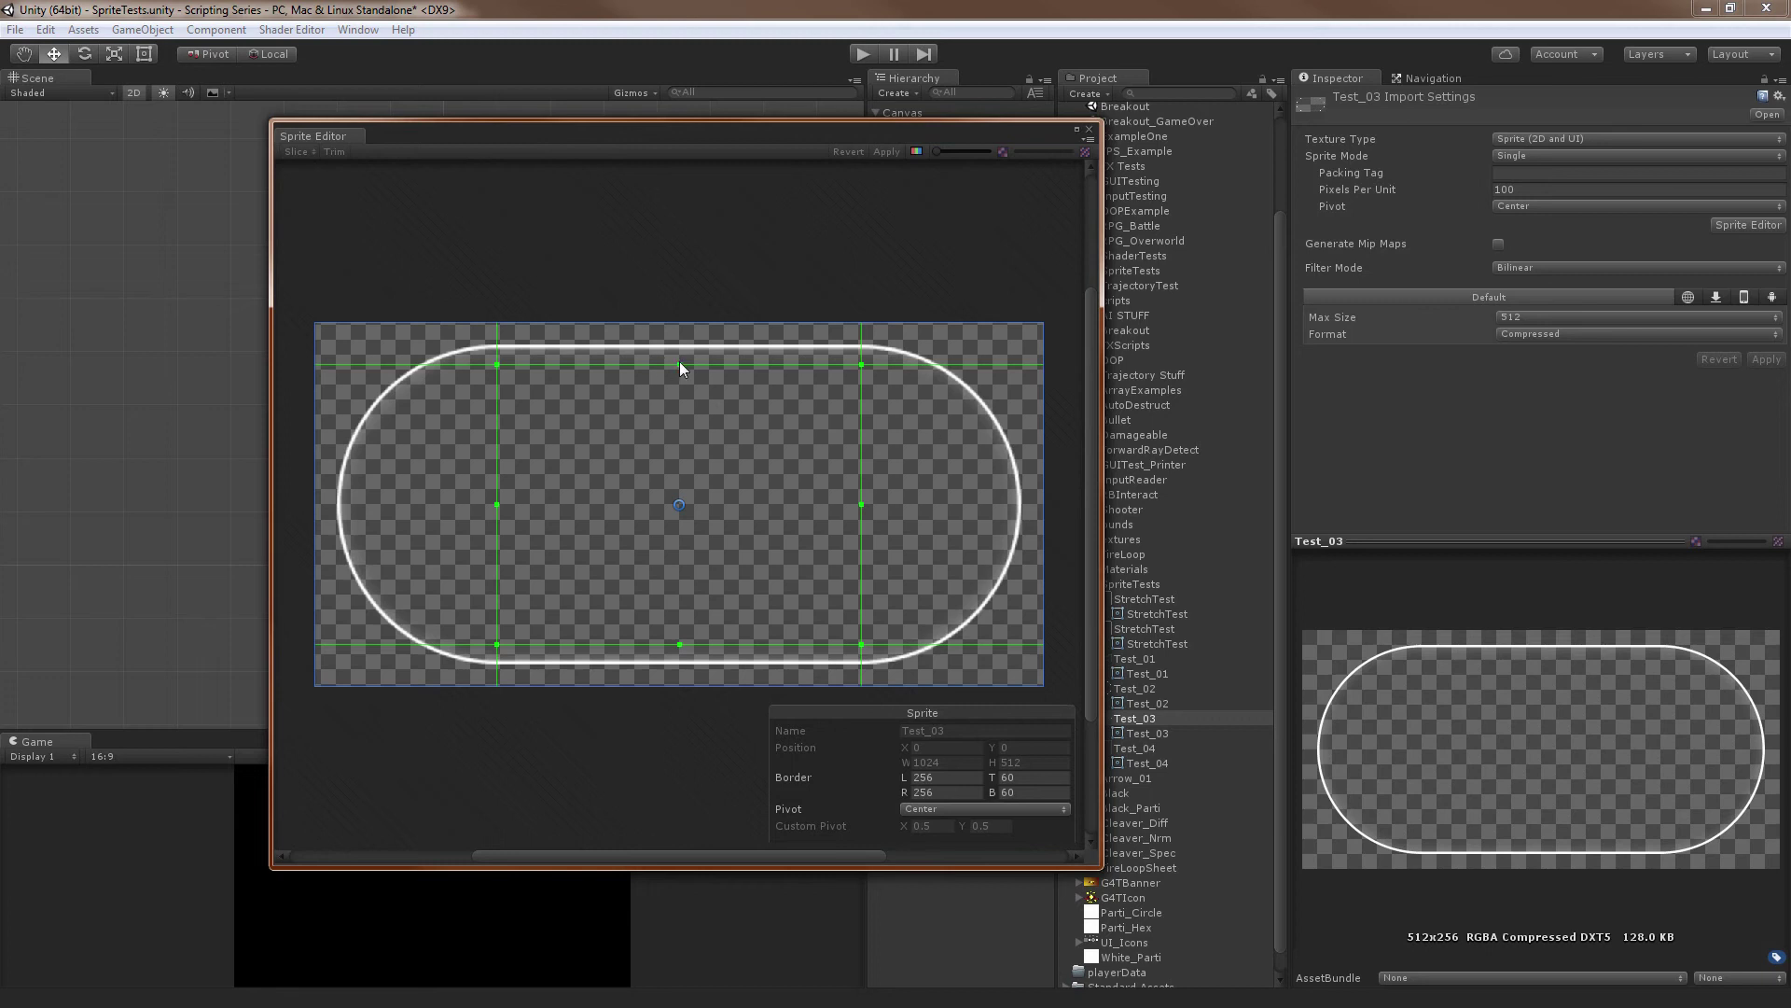
{"action": "left_click_drag", "start_coordinate": [679, 365], "coordinate": [700, 499]}
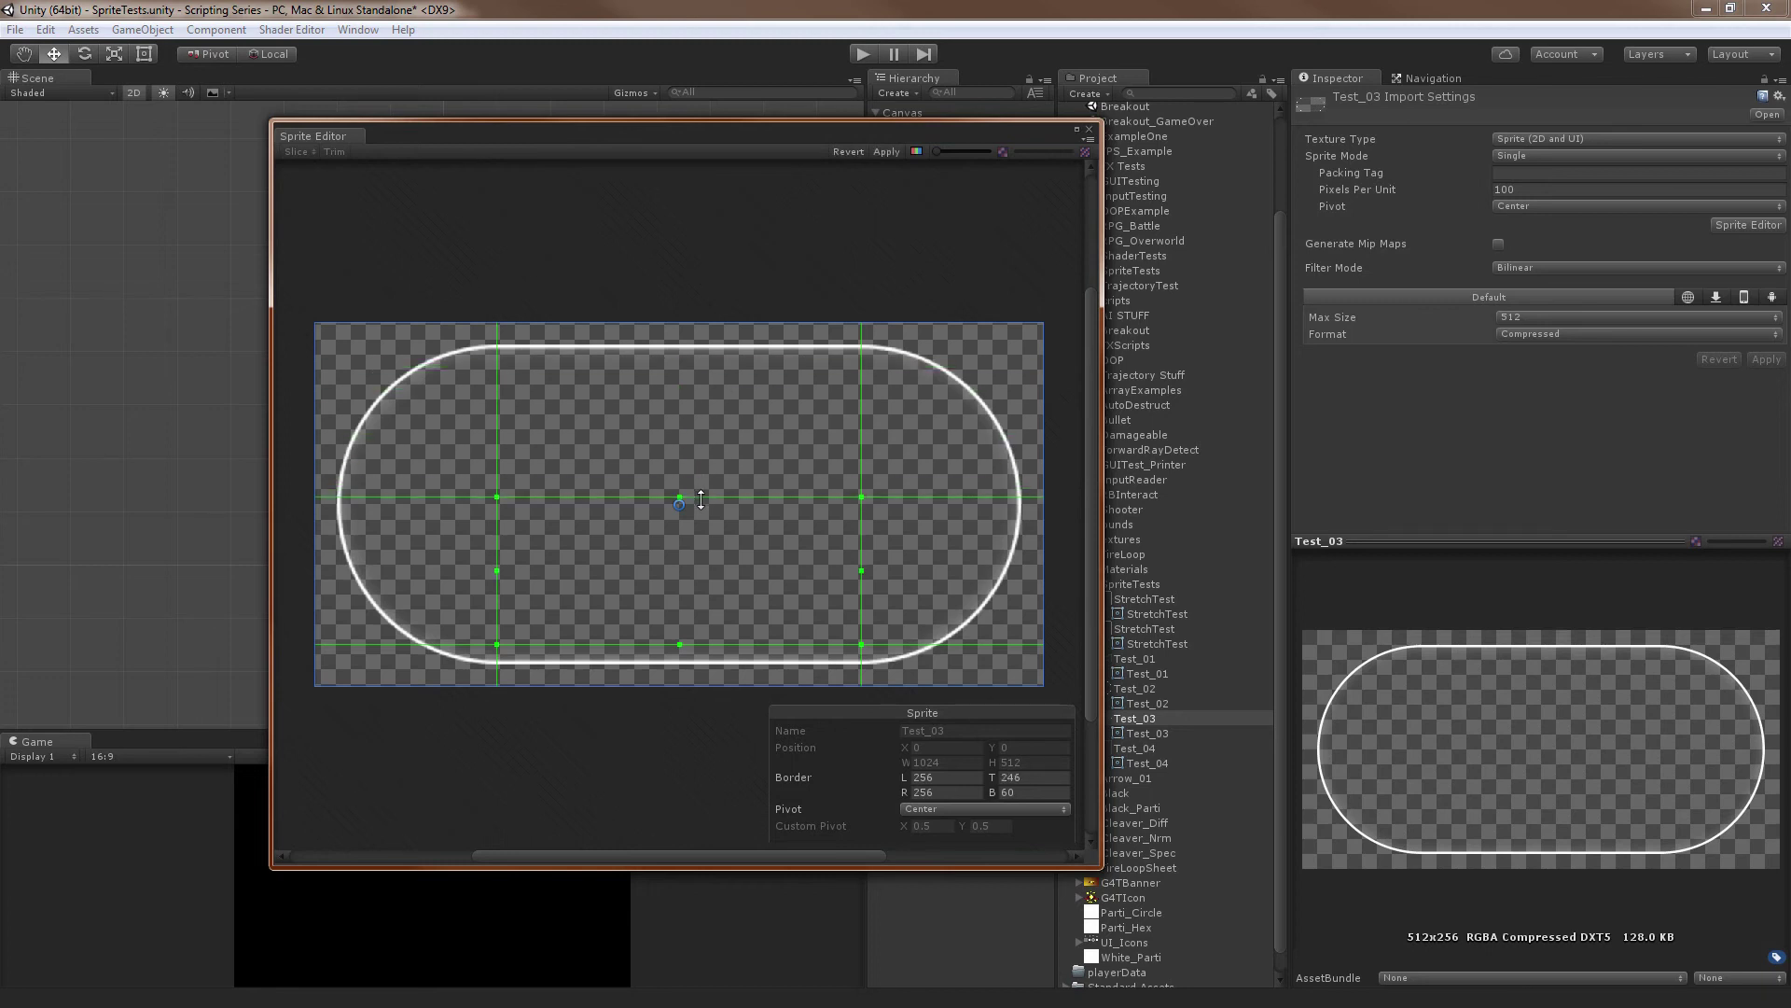
{"action": "left_click_drag", "start_coordinate": [1033, 777], "coordinate": [934, 774]}
{"action": "type", "text": "256"}
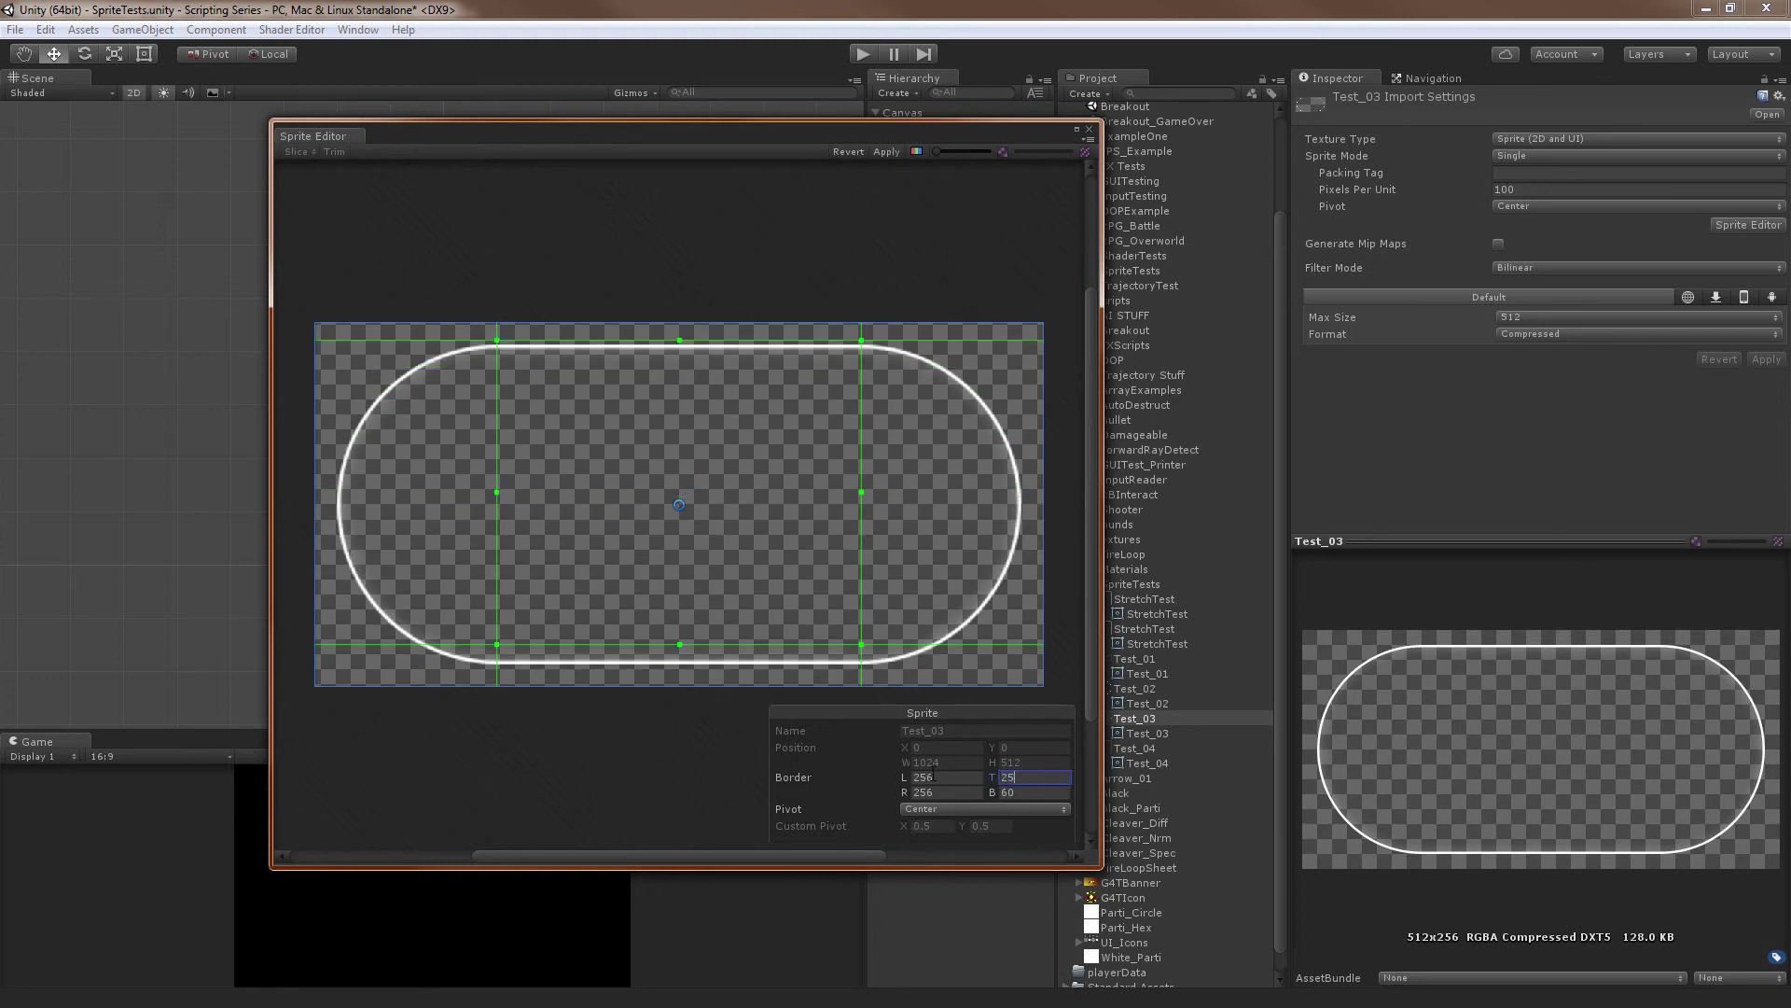
{"action": "key", "text": "Tab"}
{"action": "key", "text": "Tab"}
{"action": "type", "text": "256"}
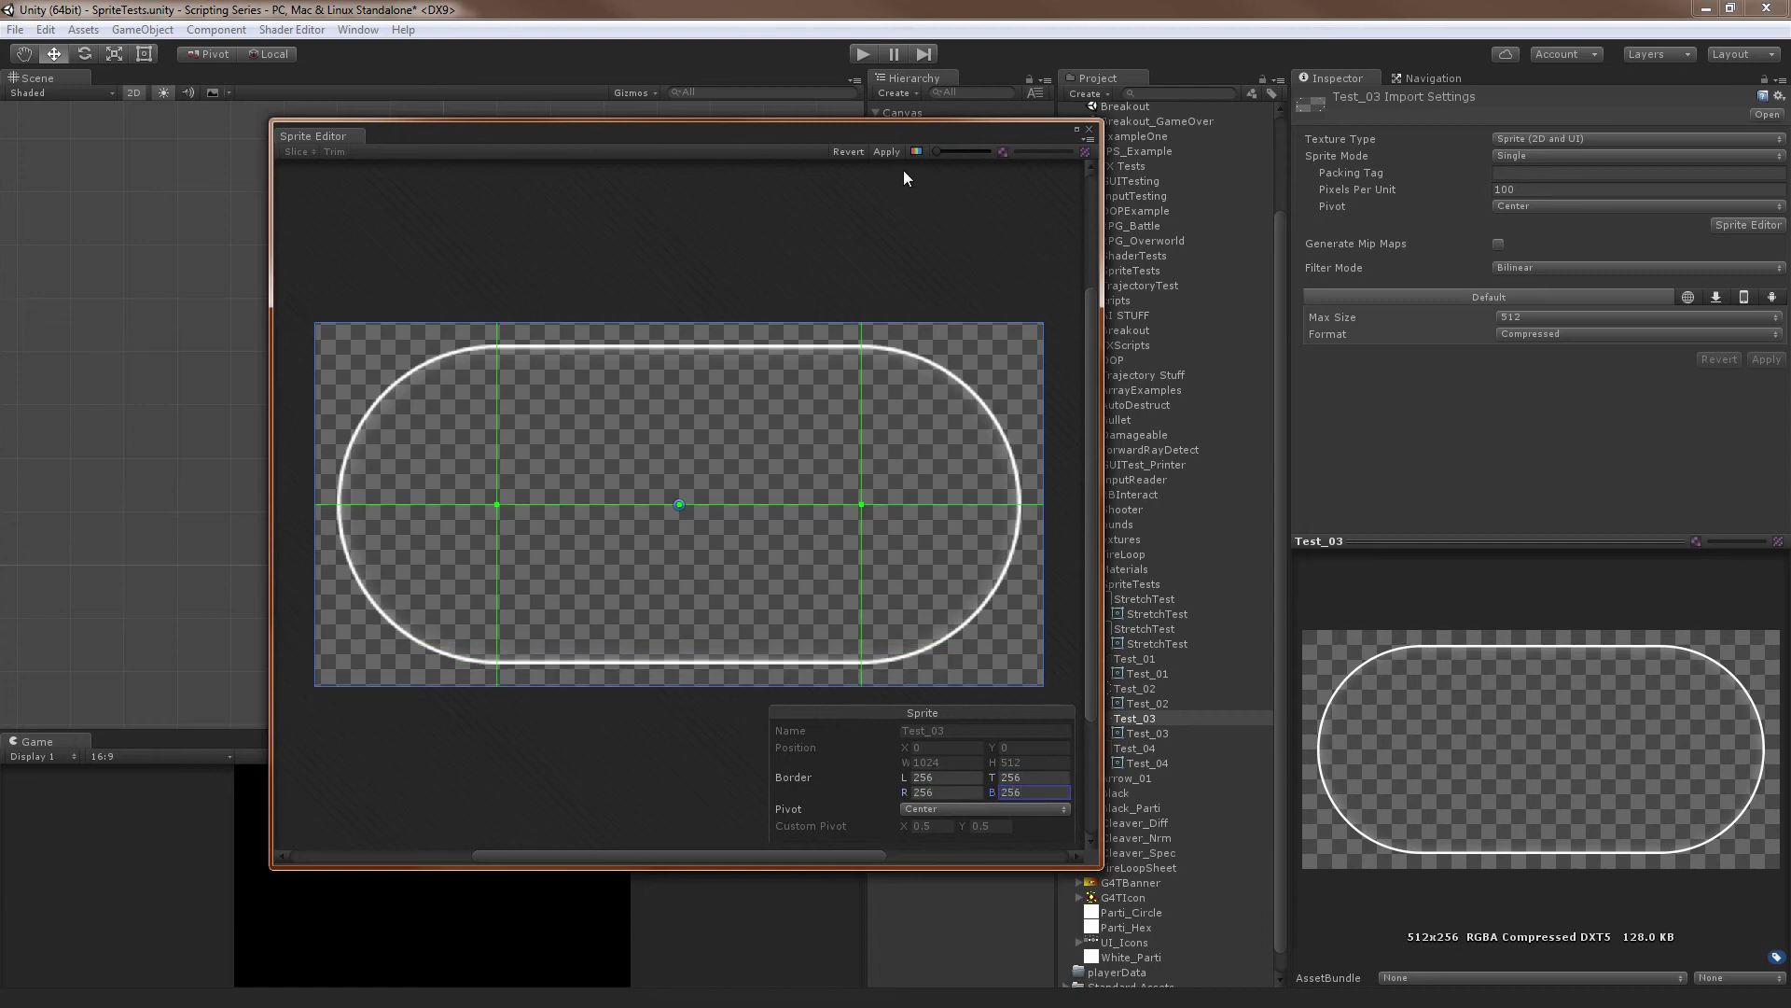
{"action": "left_click", "coordinate": [887, 152]}
{"action": "left_click", "coordinate": [1088, 130]}
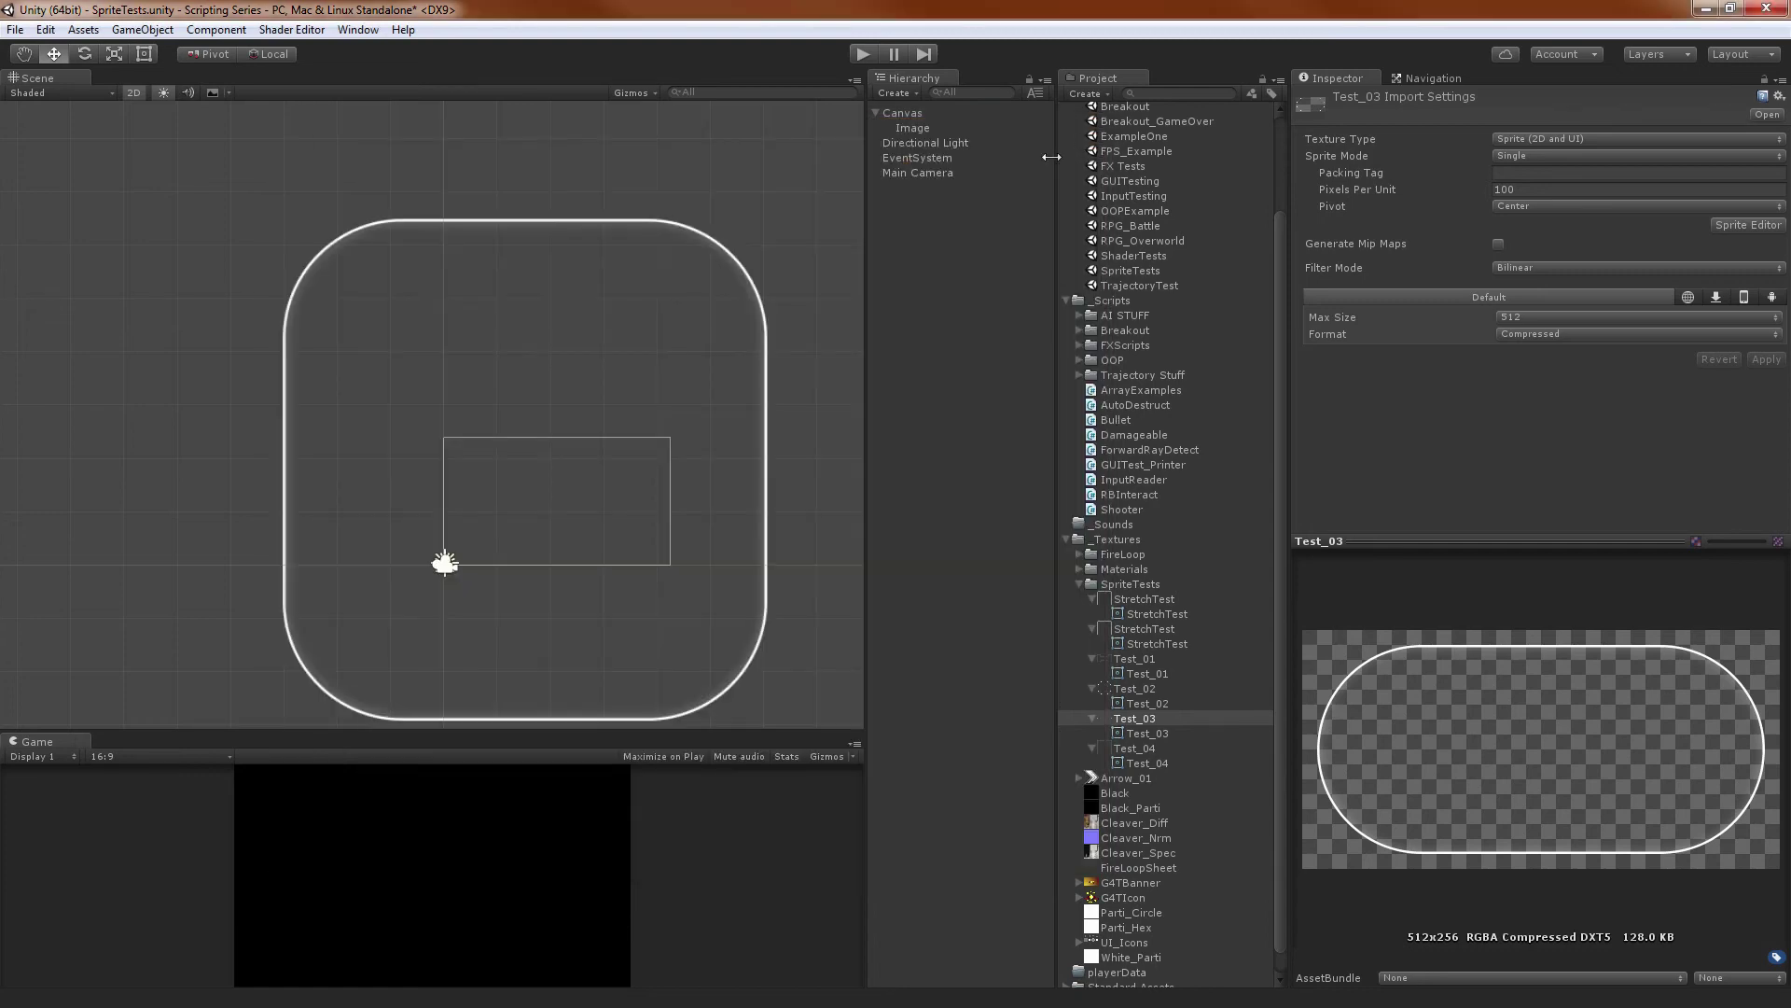
Reassign the updated Test_03 sprite as the Image's source image and leave the Image selected
{"action": "left_click", "coordinate": [923, 128]}
{"action": "left_click_drag", "start_coordinate": [1140, 733], "coordinate": [1567, 324]}
{"action": "left_click", "coordinate": [948, 232]}
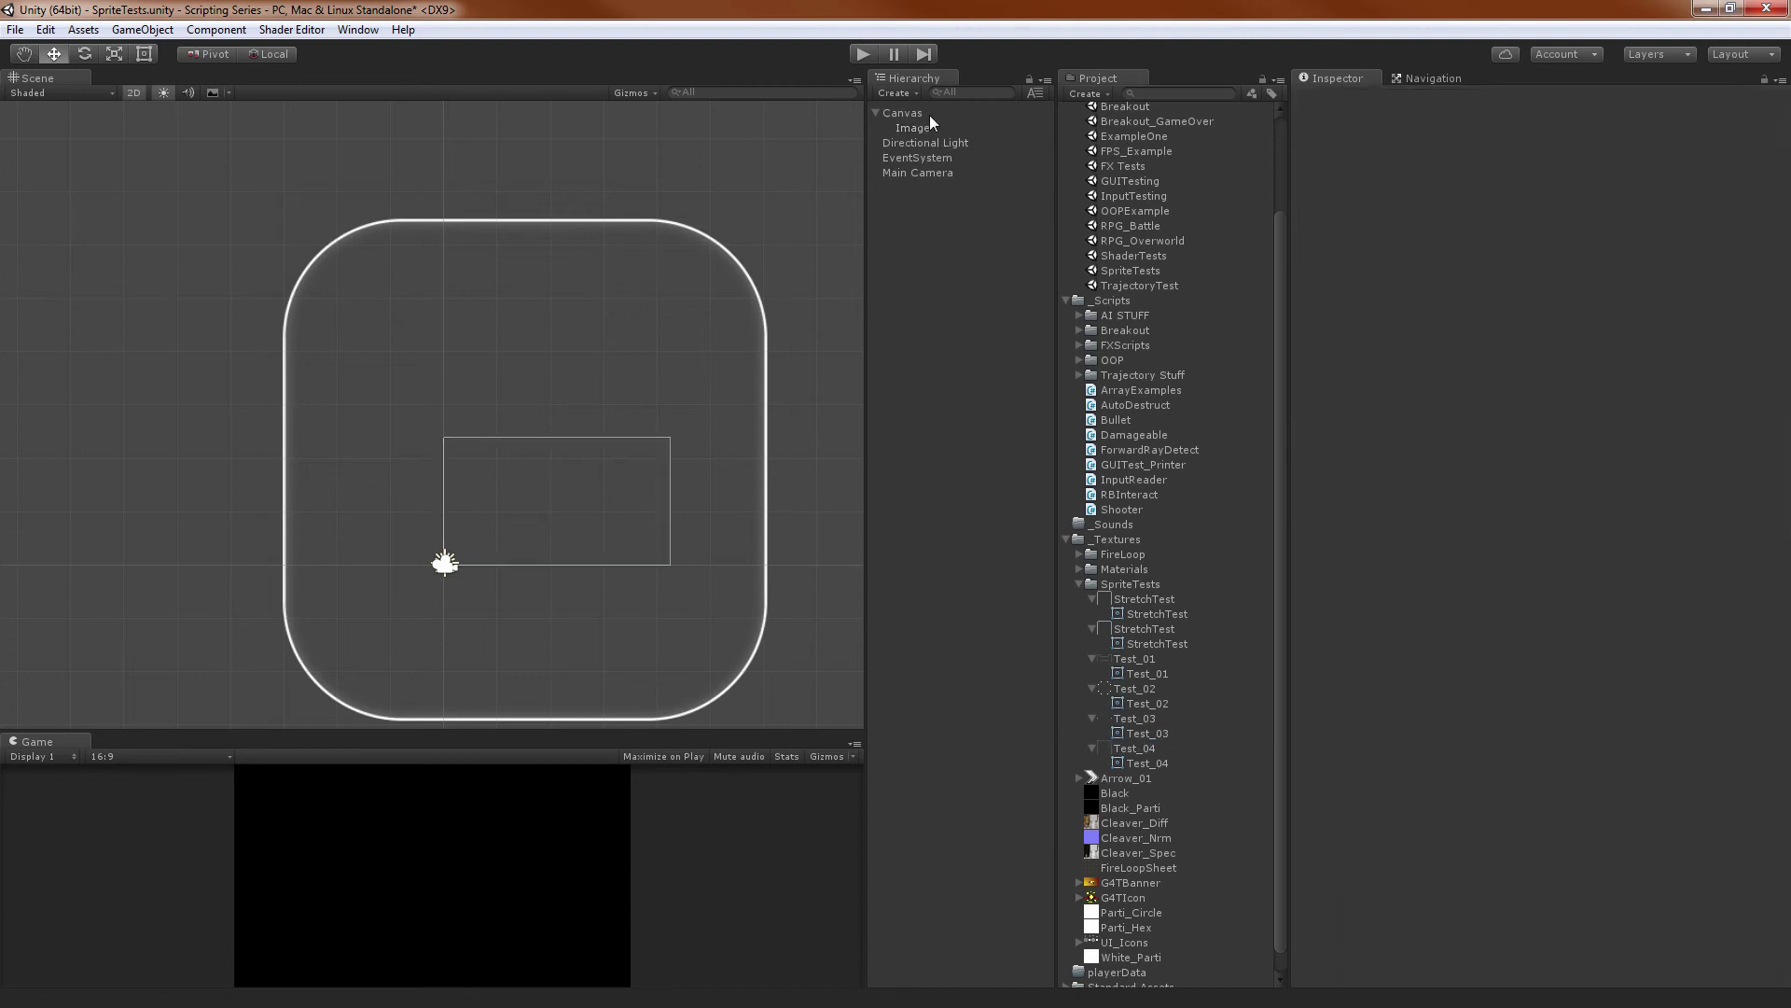
{"action": "left_click", "coordinate": [923, 128]}
{"action": "middle_click_drag", "start_coordinate": [629, 336], "coordinate": [566, 331]}
{"action": "key", "text": "f"}
{"action": "key", "text": "w"}
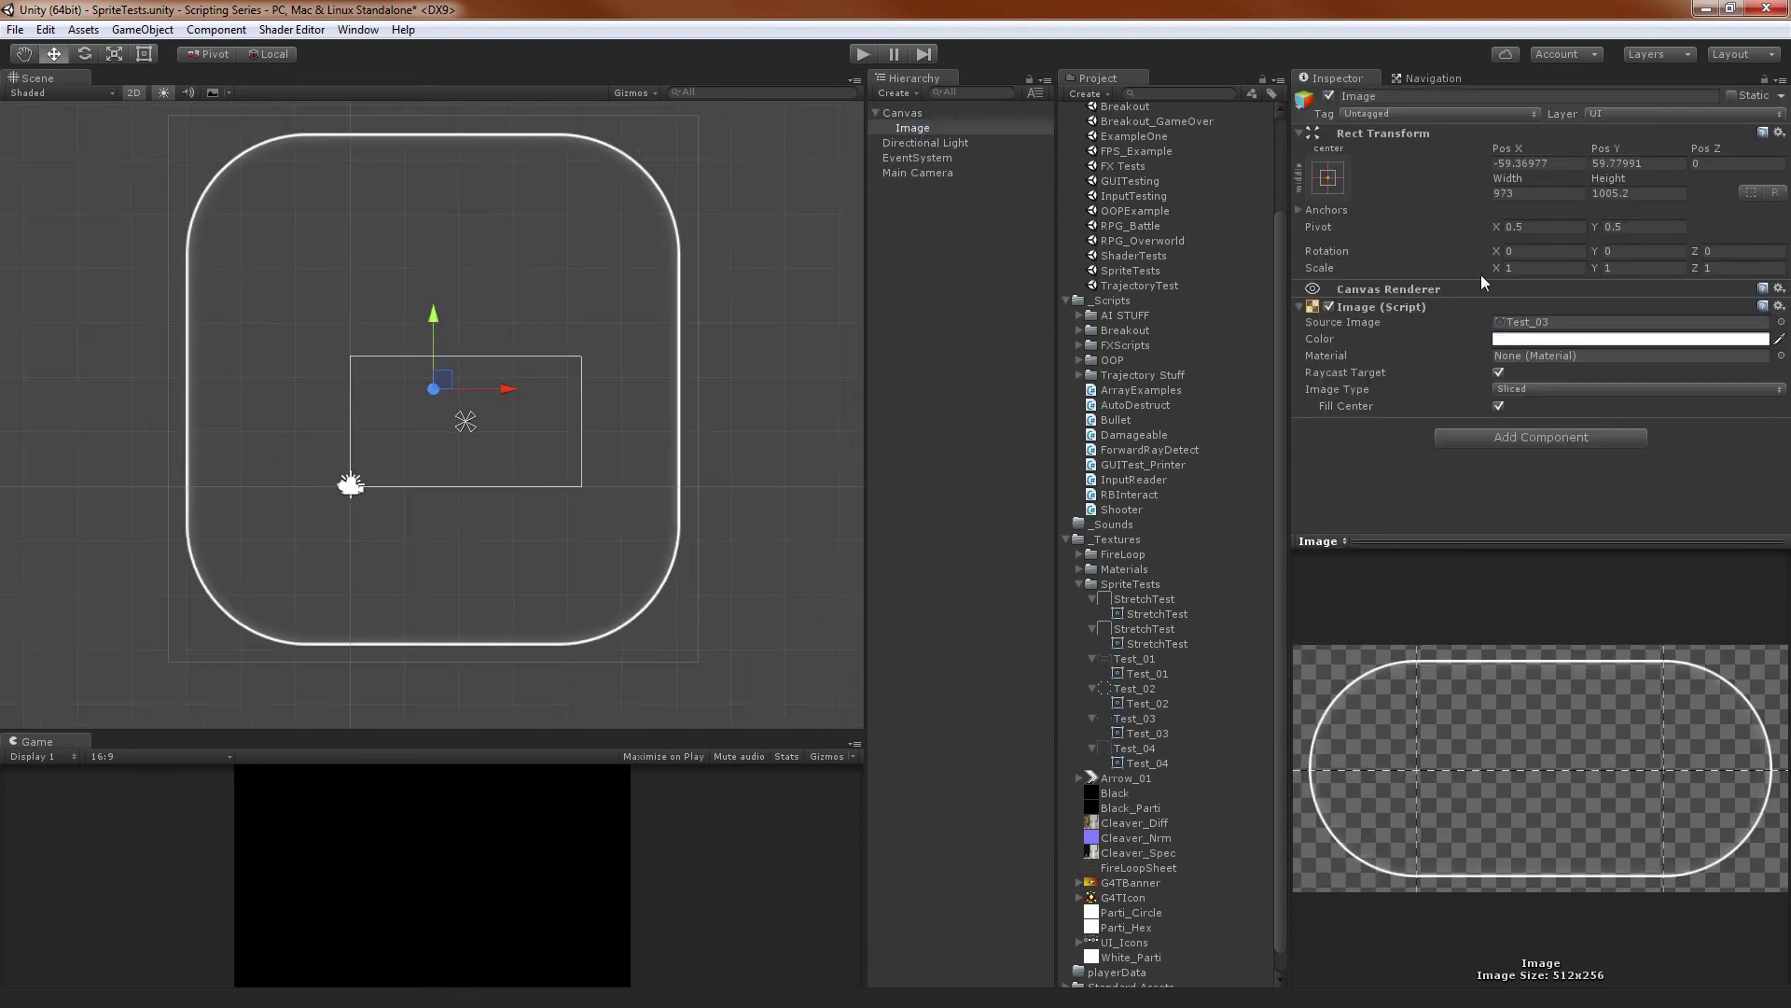
Set the Image's height to 500 and its width to 1000
{"action": "left_click_drag", "start_coordinate": [1610, 181], "coordinate": [1548, 237]}
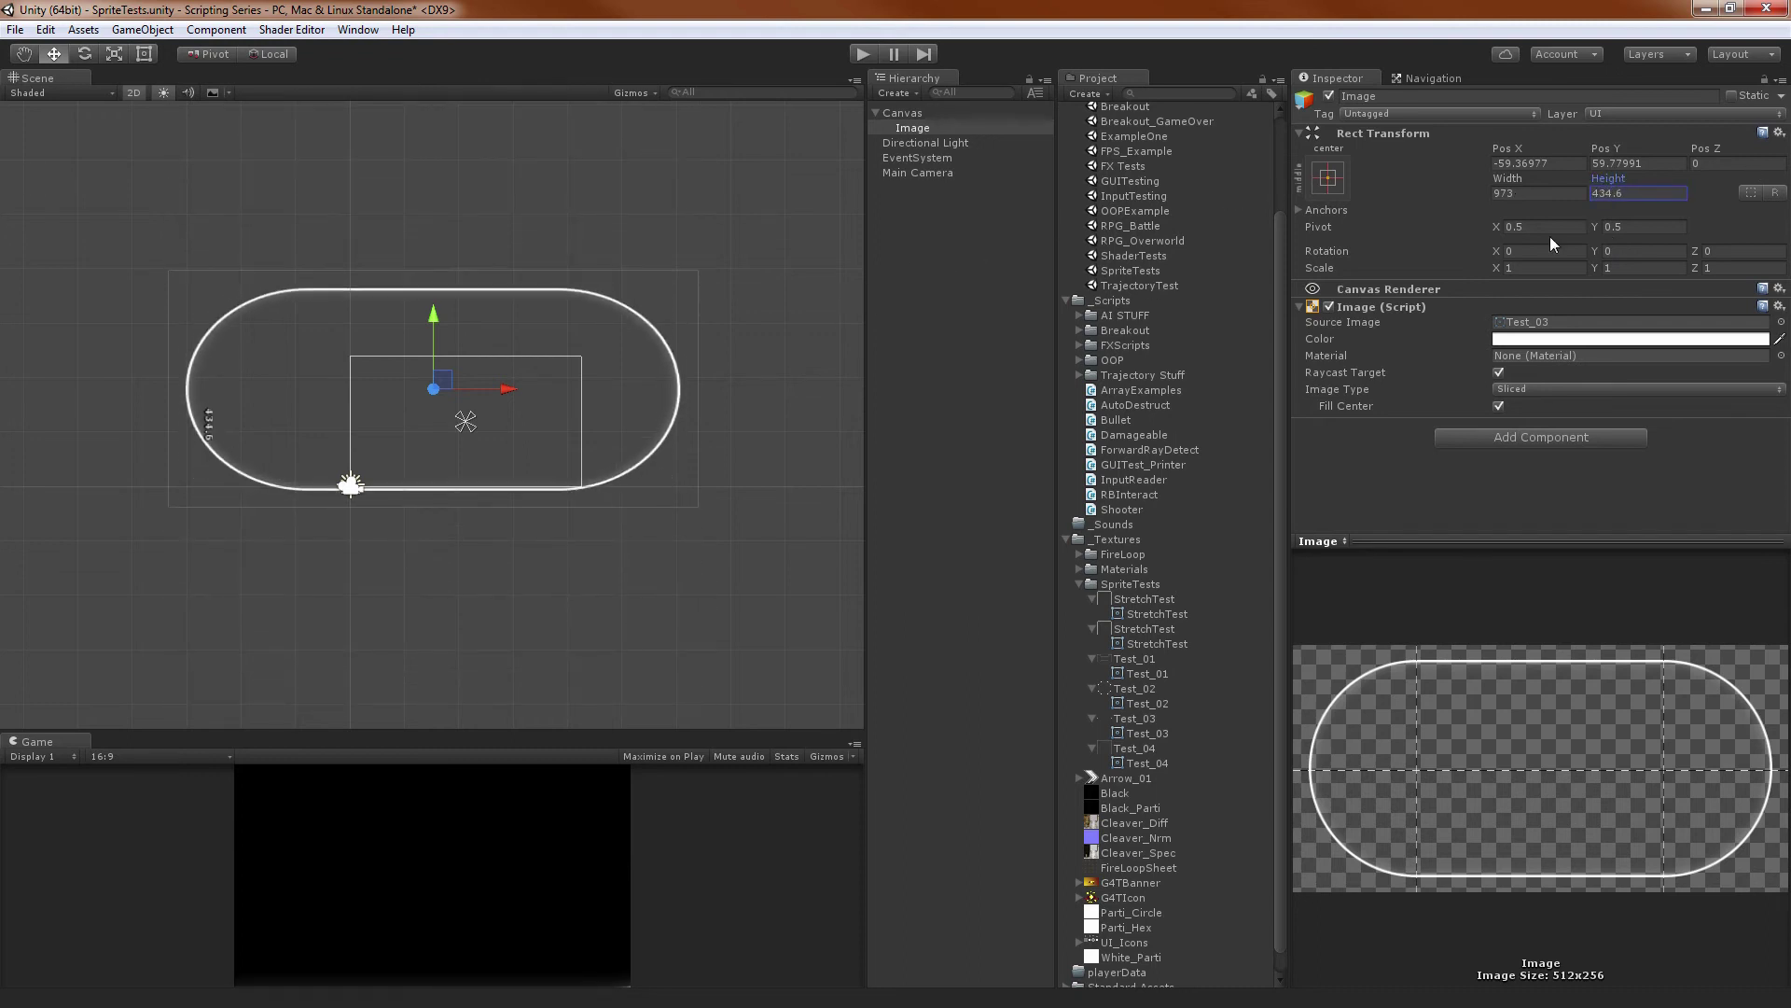
{"action": "type", "text": "500"}
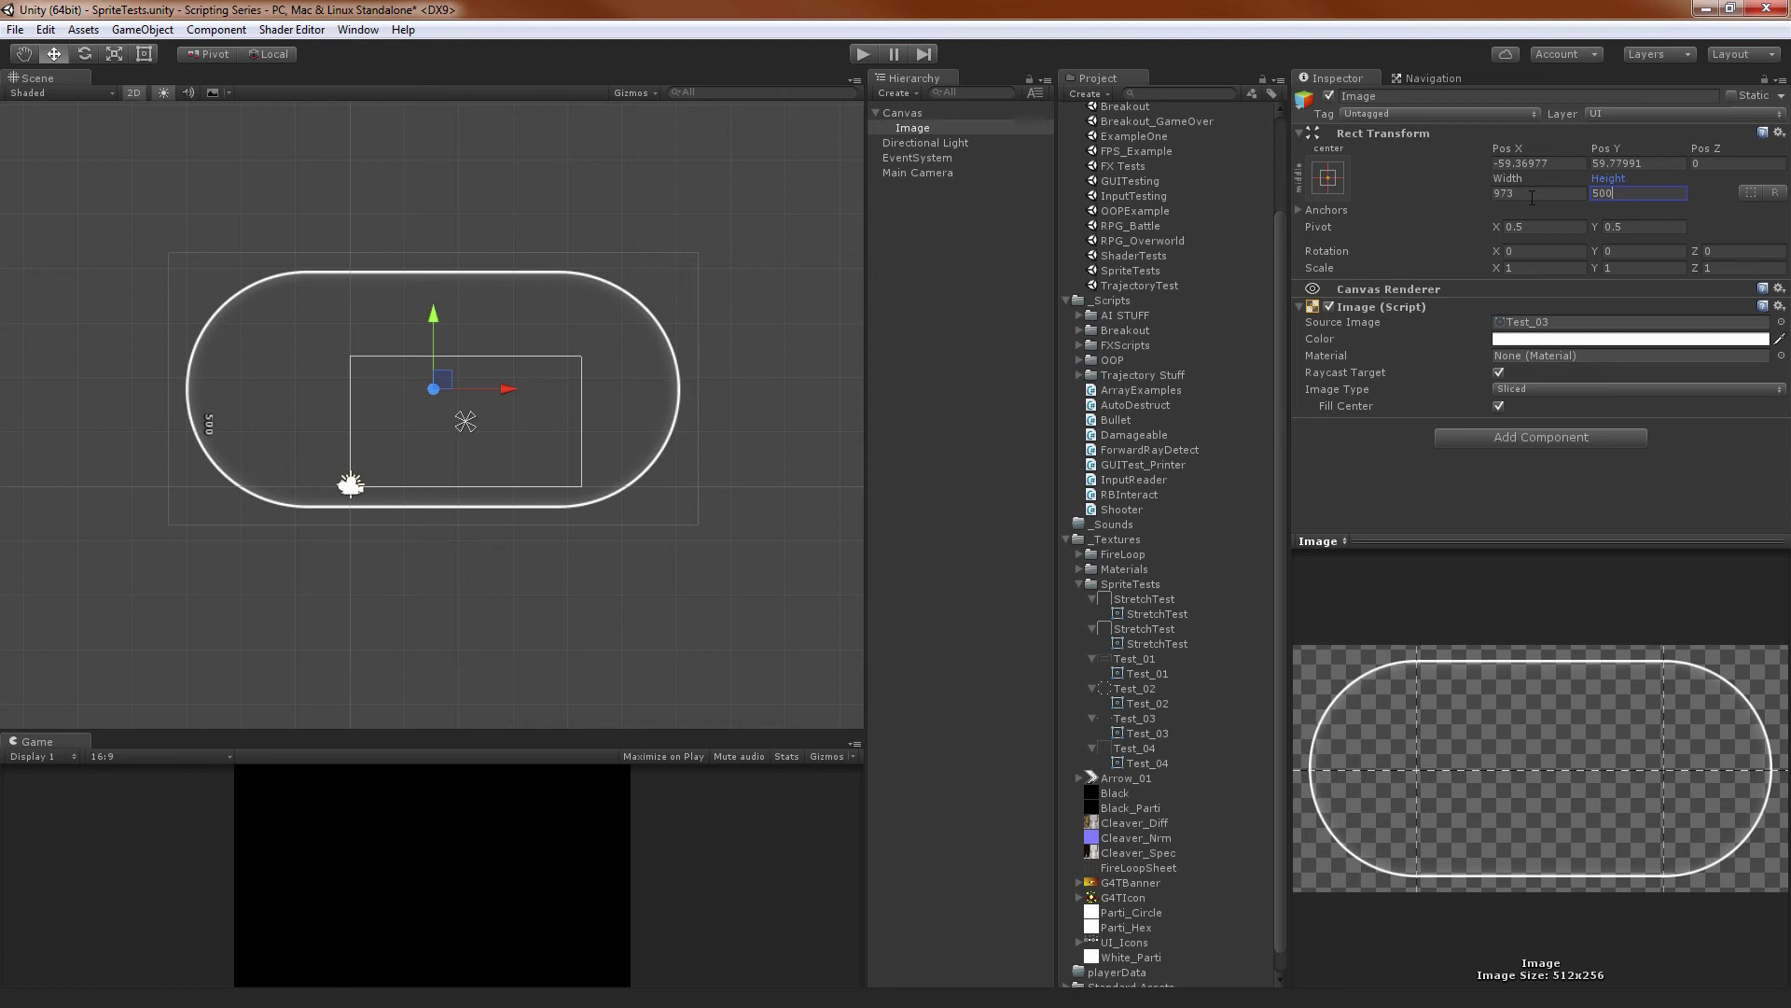
{"action": "left_click", "coordinate": [1530, 192]}
{"action": "type", "text": "1"}
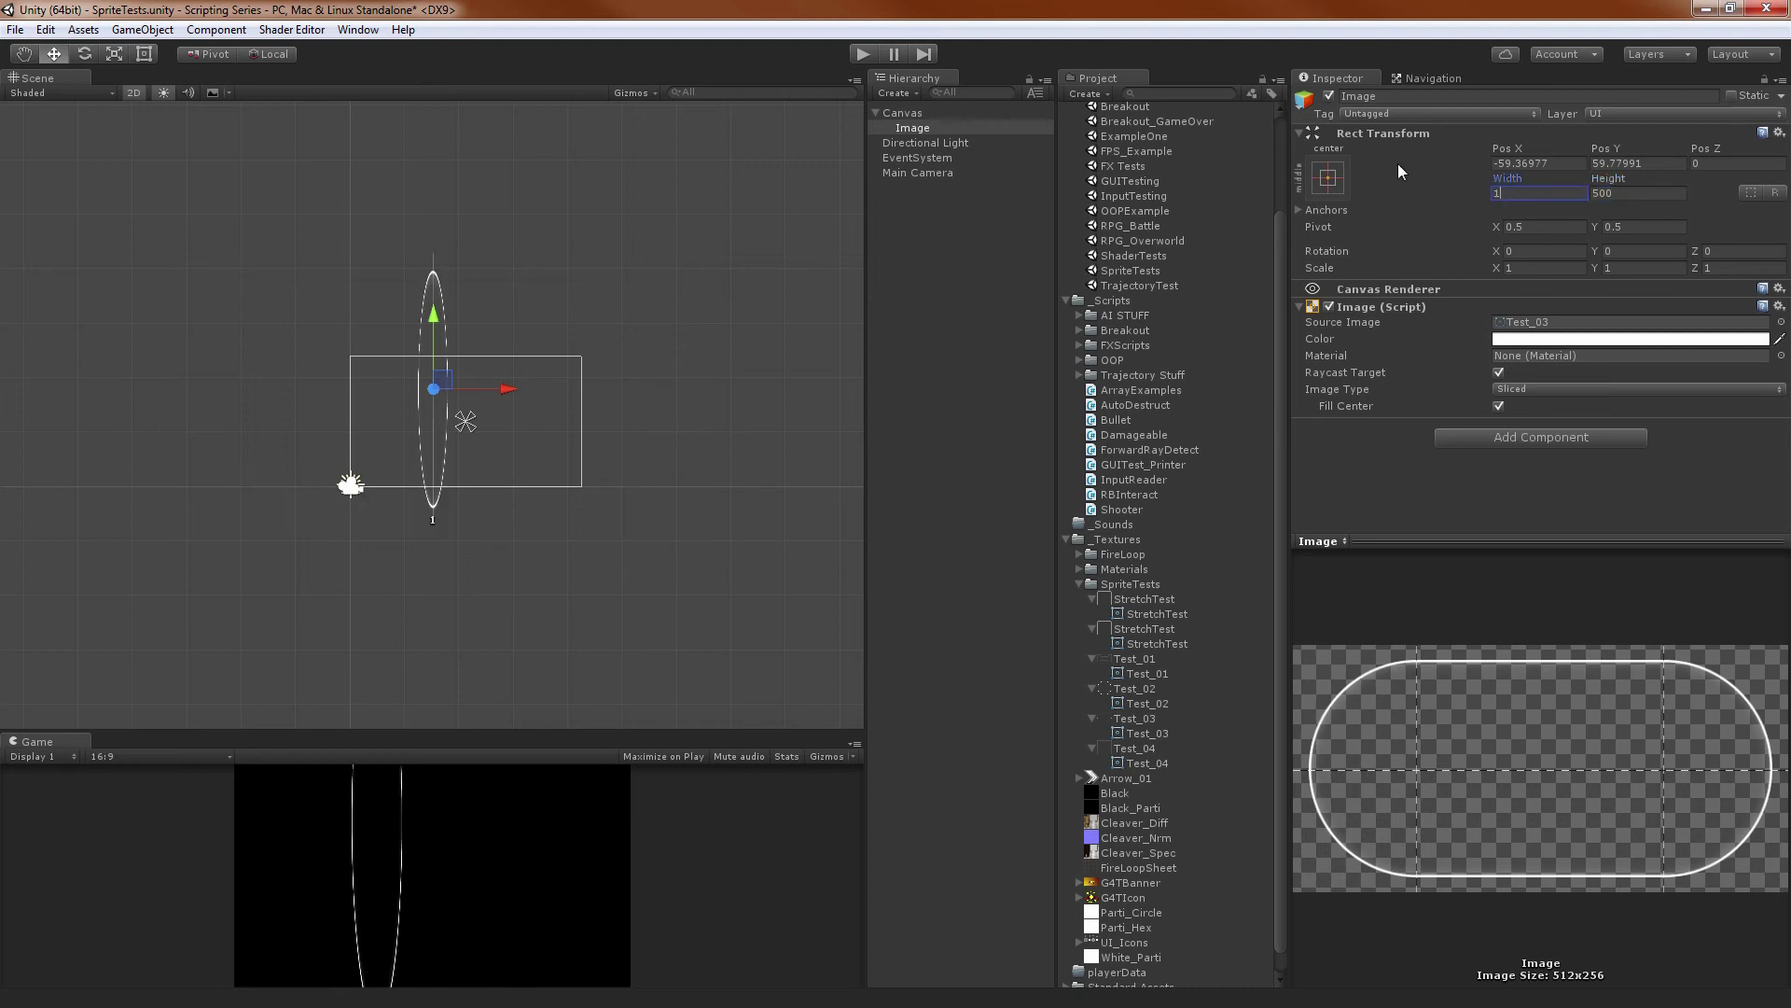
{"action": "type", "text": "000"}
{"action": "scroll", "coordinate": [731, 556], "scroll_direction": "up", "scroll_amount": 3}
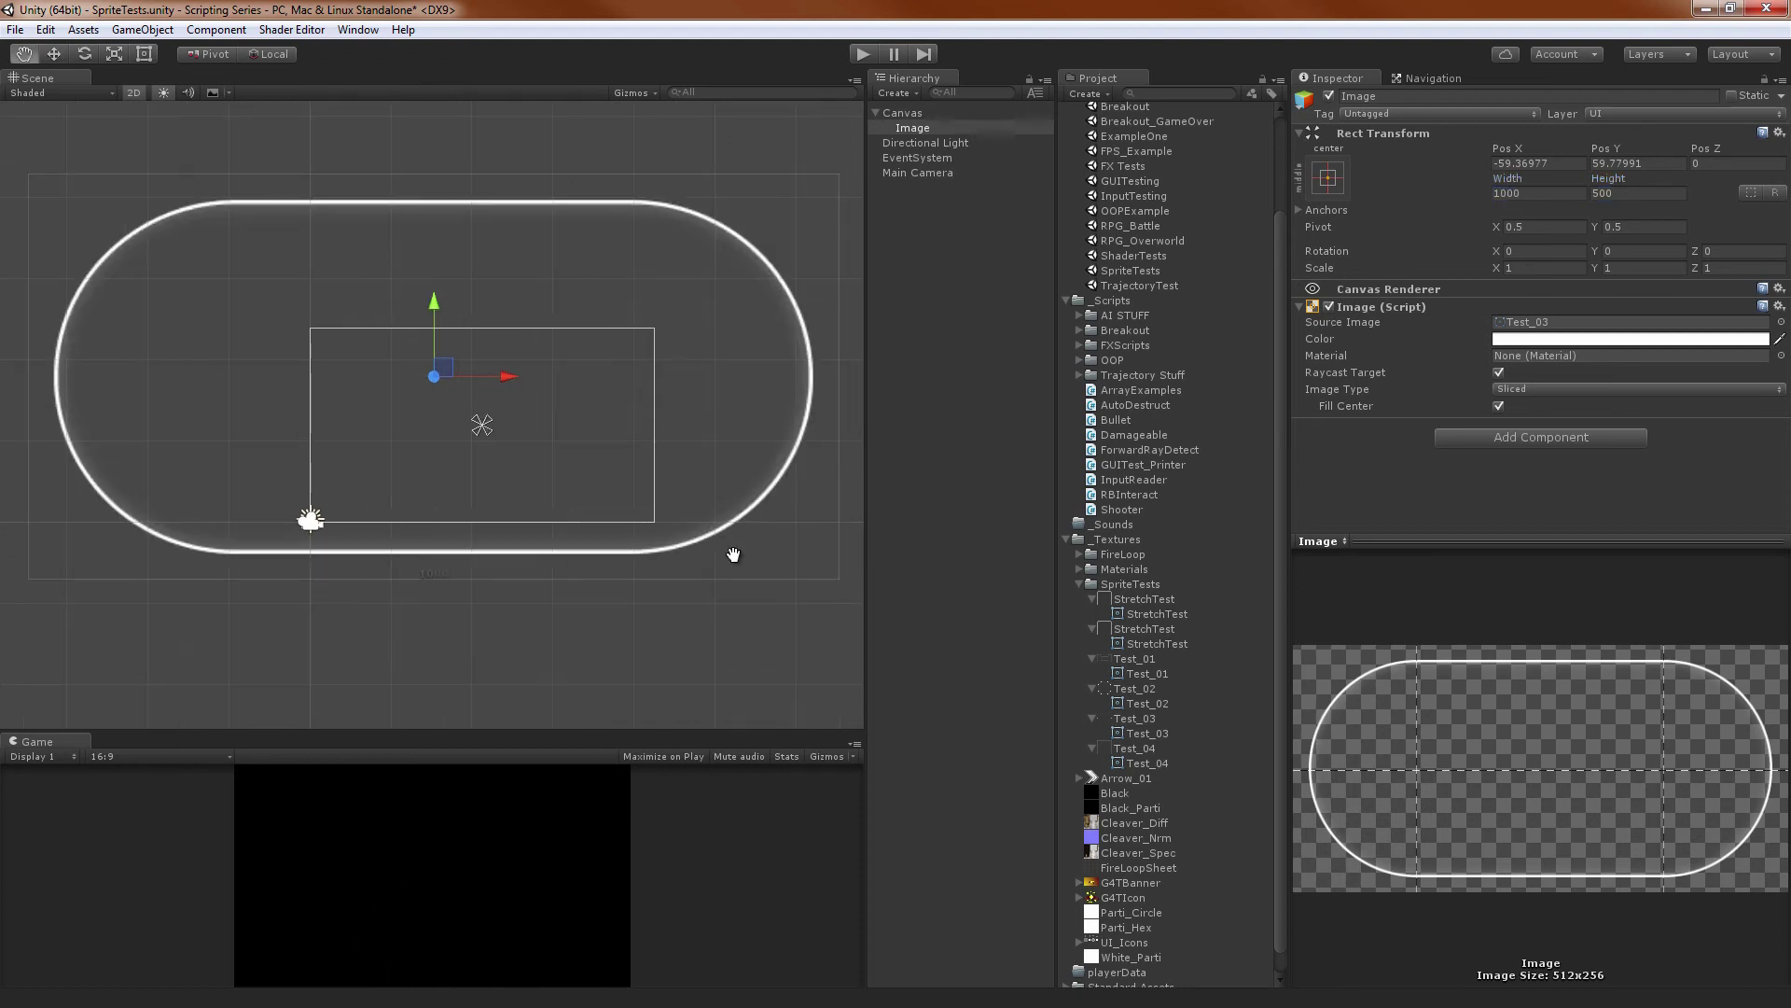
Set the Image's width to 500 so that it matches the height
{"action": "left_click", "coordinate": [1530, 194]}
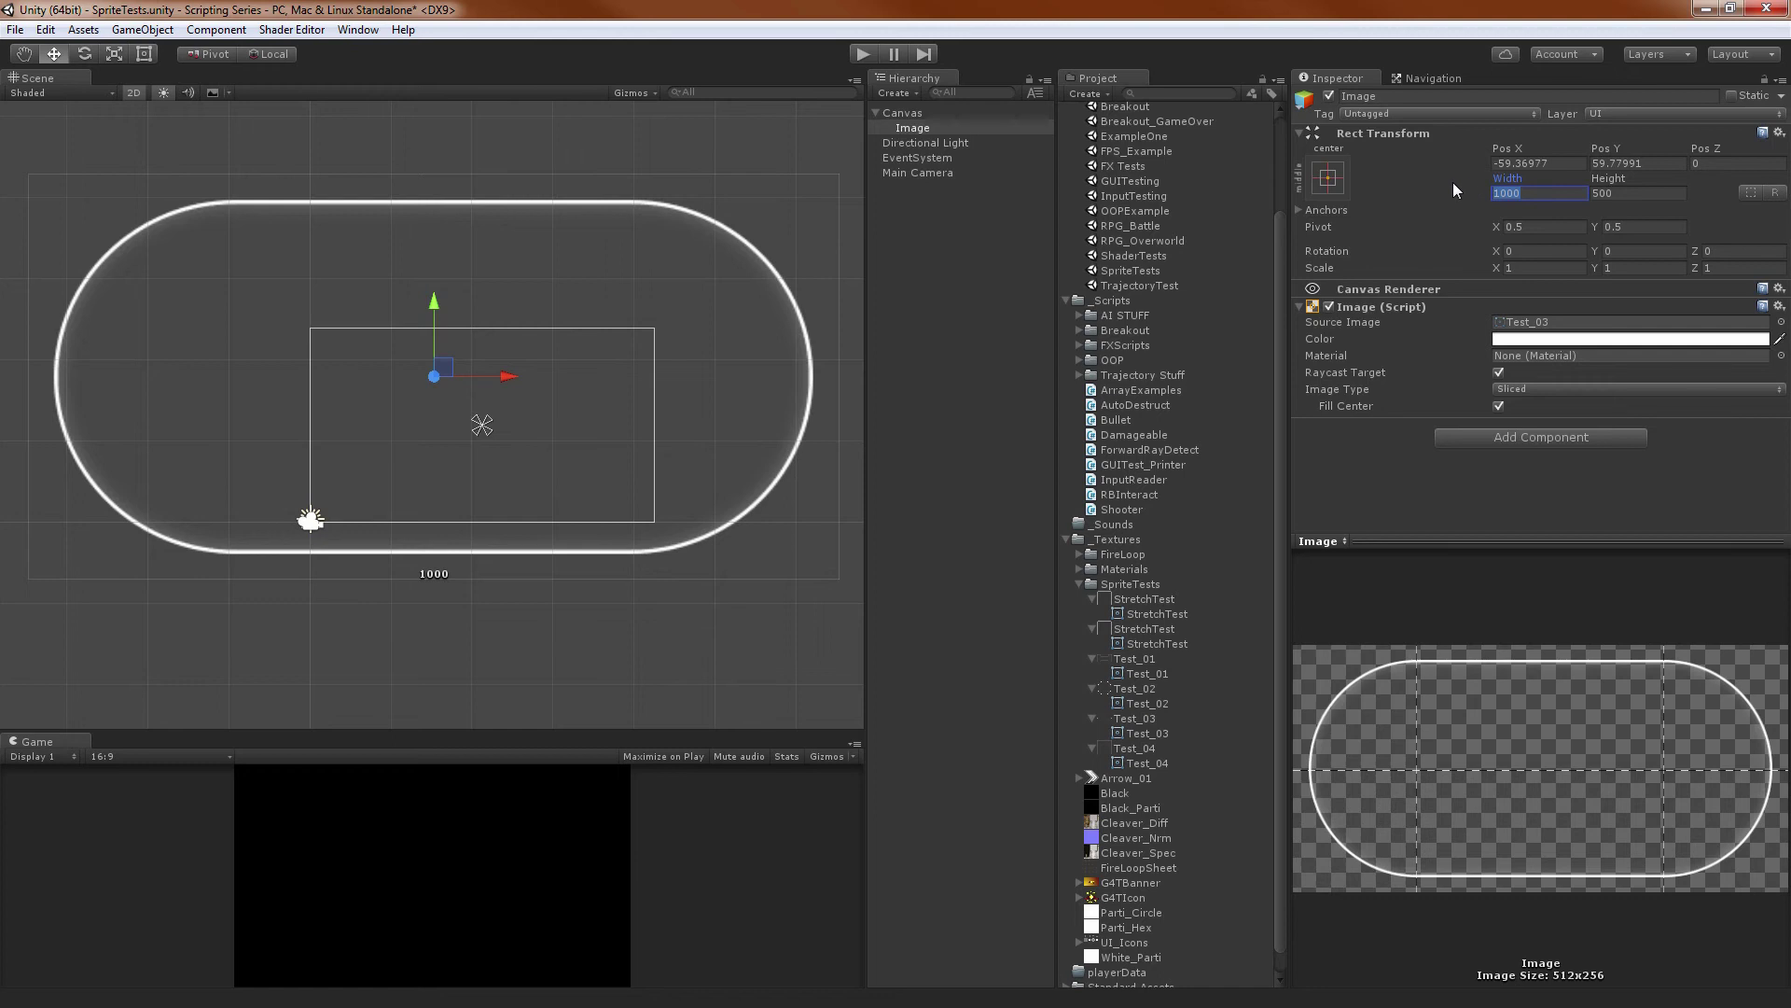
{"action": "type", "text": "500"}
{"action": "scroll", "coordinate": [652, 548], "scroll_direction": "up", "scroll_amount": 2}
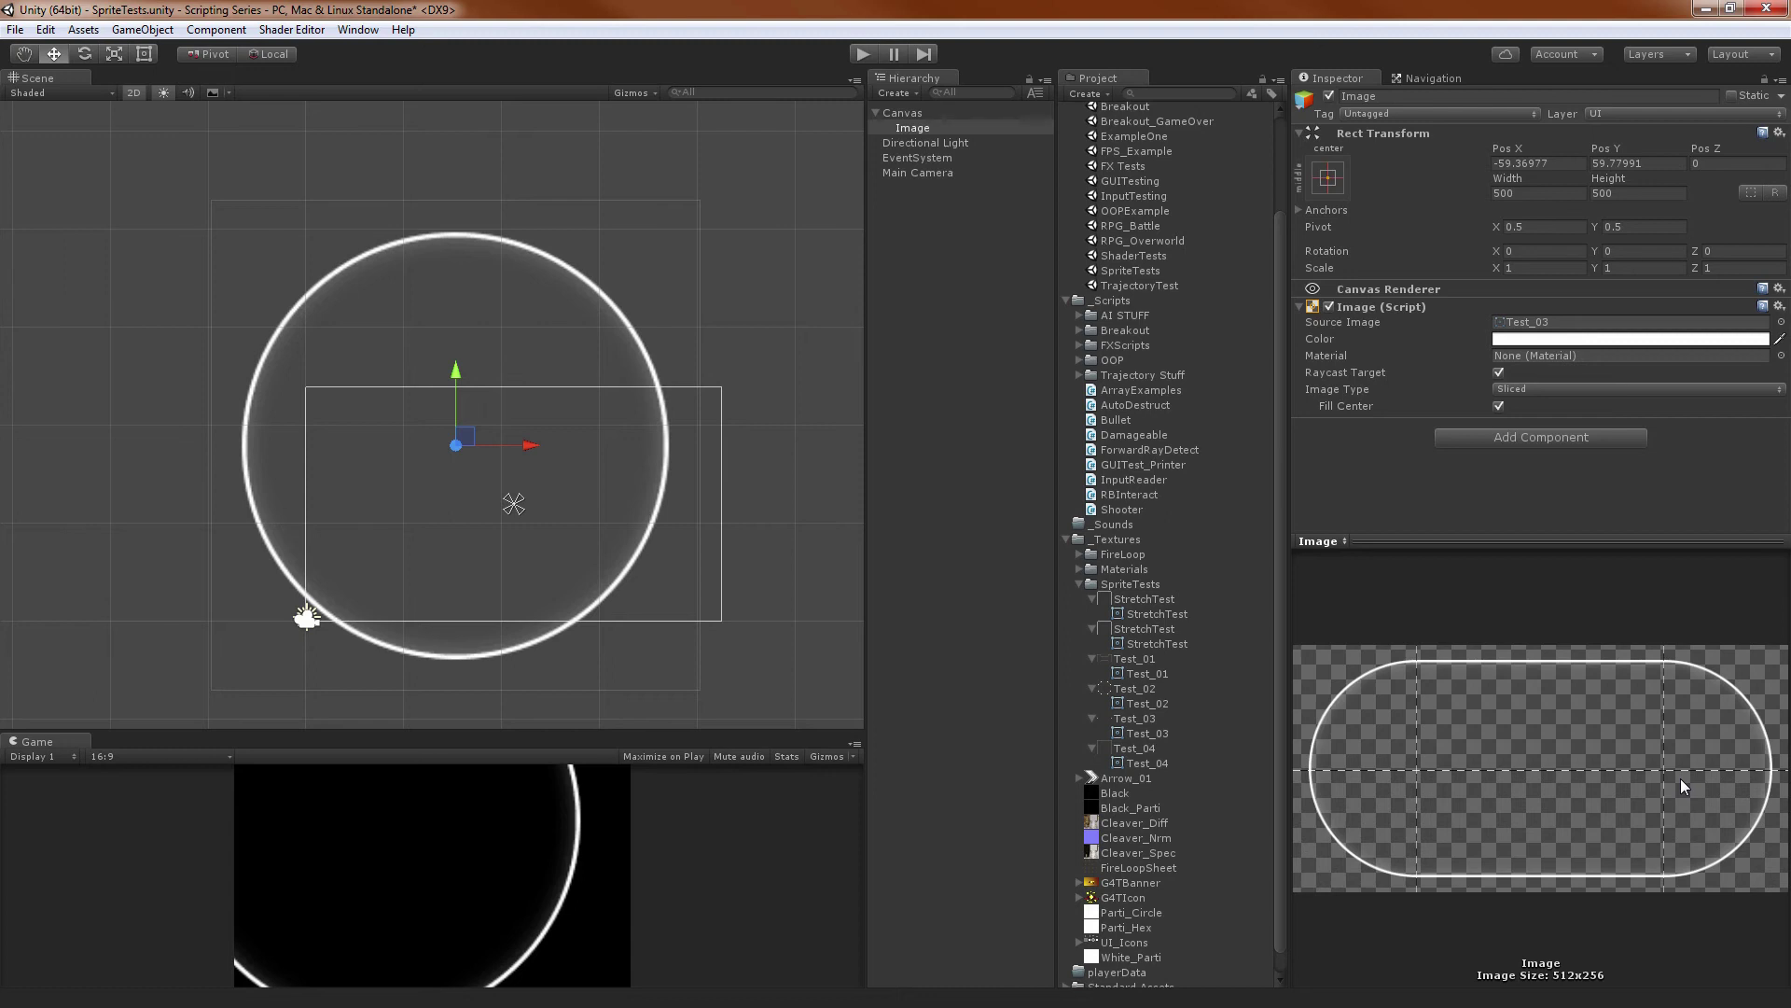
{"action": "left_click", "coordinate": [1144, 721]}
{"action": "left_click", "coordinate": [1127, 760]}
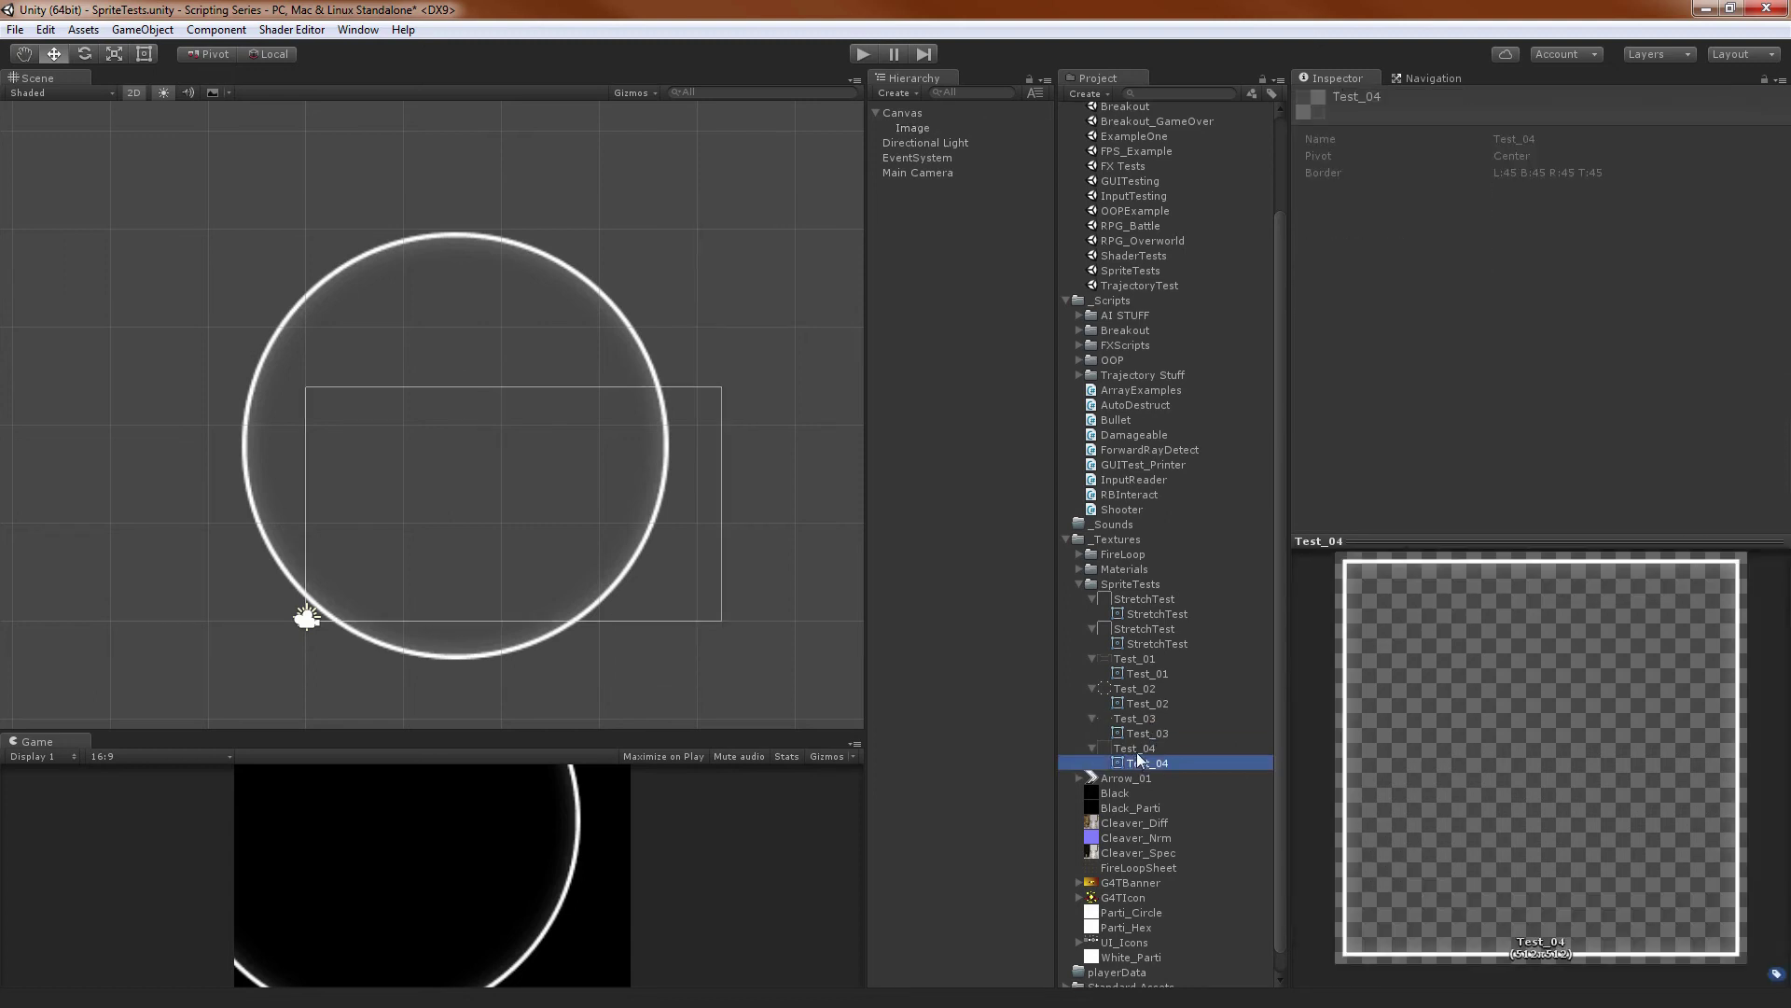
{"action": "left_click", "coordinate": [1133, 749]}
{"action": "left_click", "coordinate": [993, 560]}
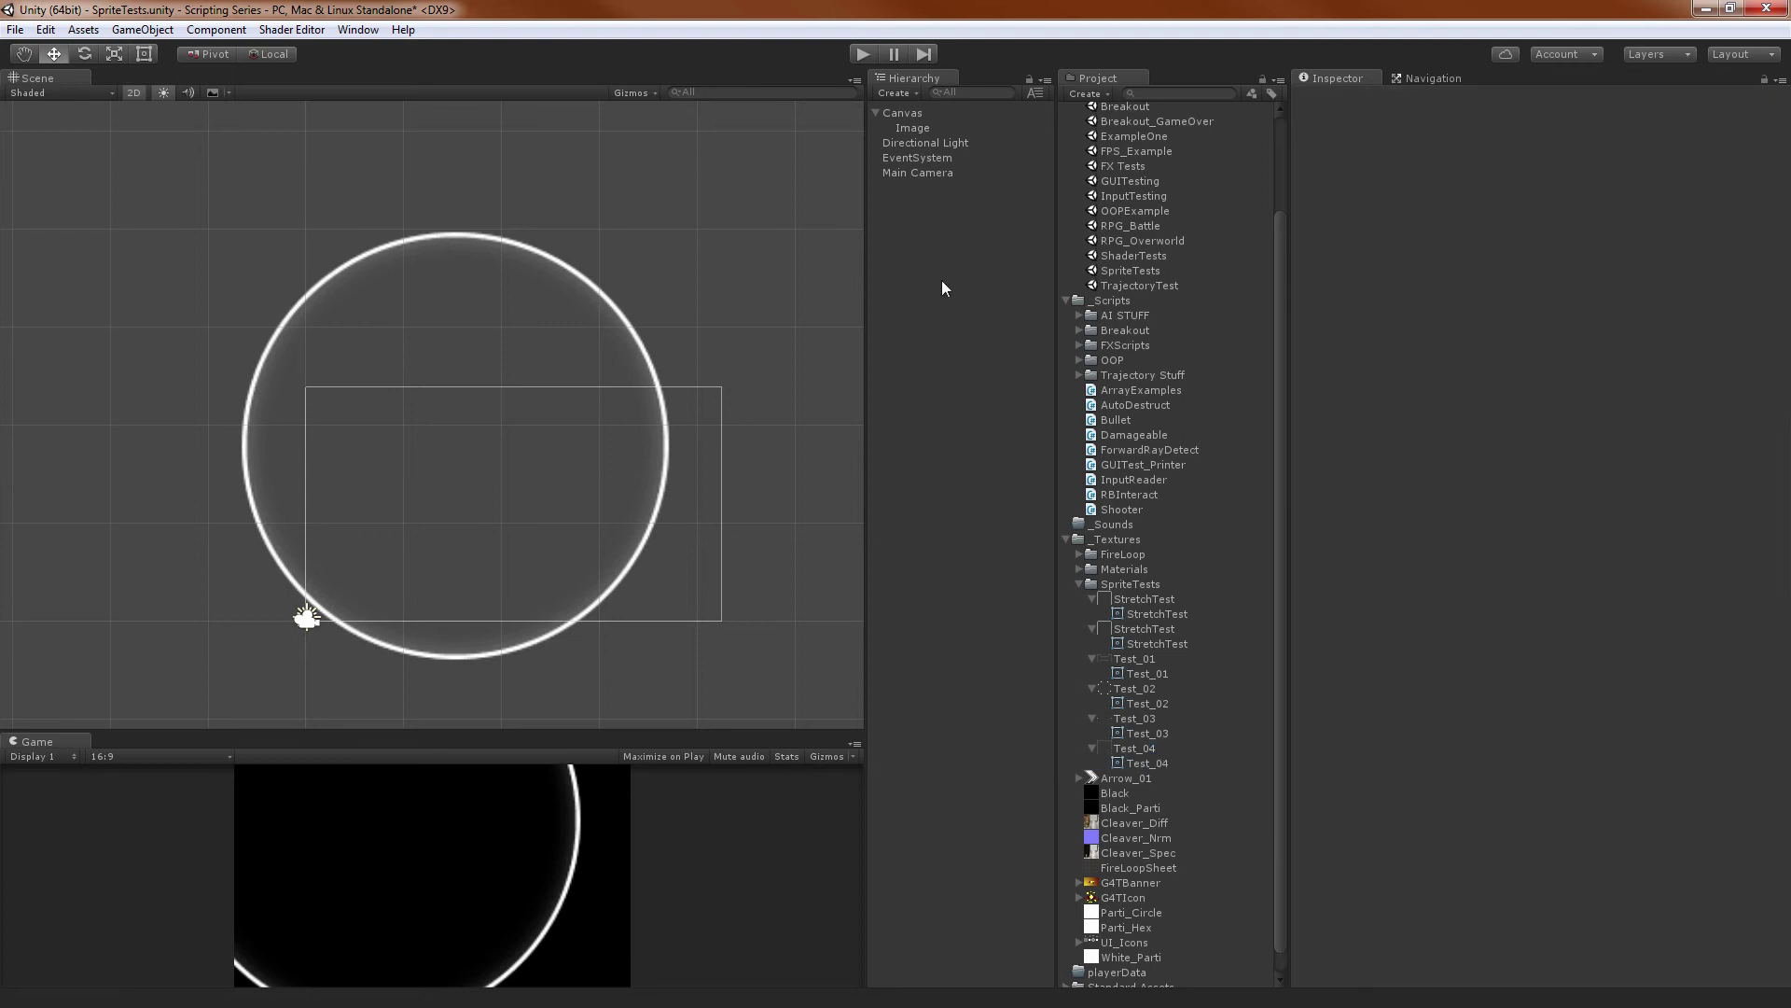
Scale the Image down uniformly to about 0.32 and move it to about X -119.8, Y 29.6 inside the canvas
{"action": "left_click", "coordinate": [928, 129]}
{"action": "mouse_move", "coordinate": [466, 340]}
{"action": "middle_mouse_down"}
{"action": "mouse_move", "coordinate": [436, 294]}
{"action": "mouse_move", "coordinate": [456, 332]}
{"action": "middle_mouse_up"}
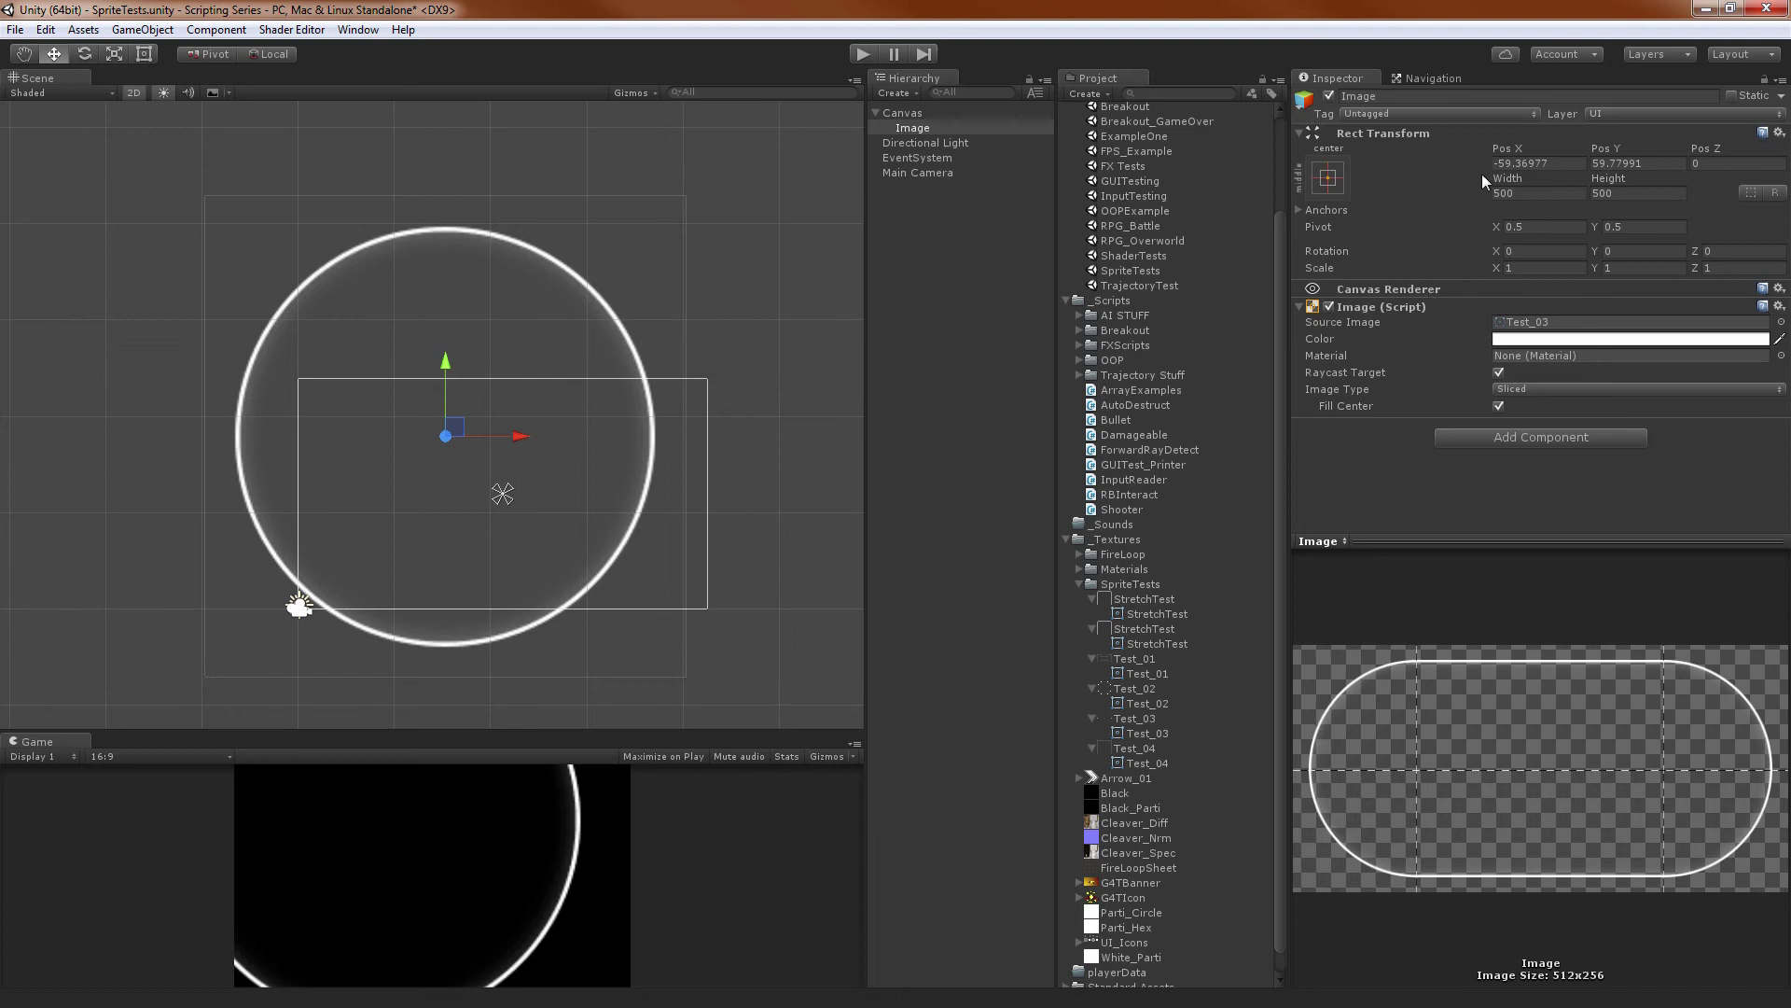
{"action": "key", "text": "r"}
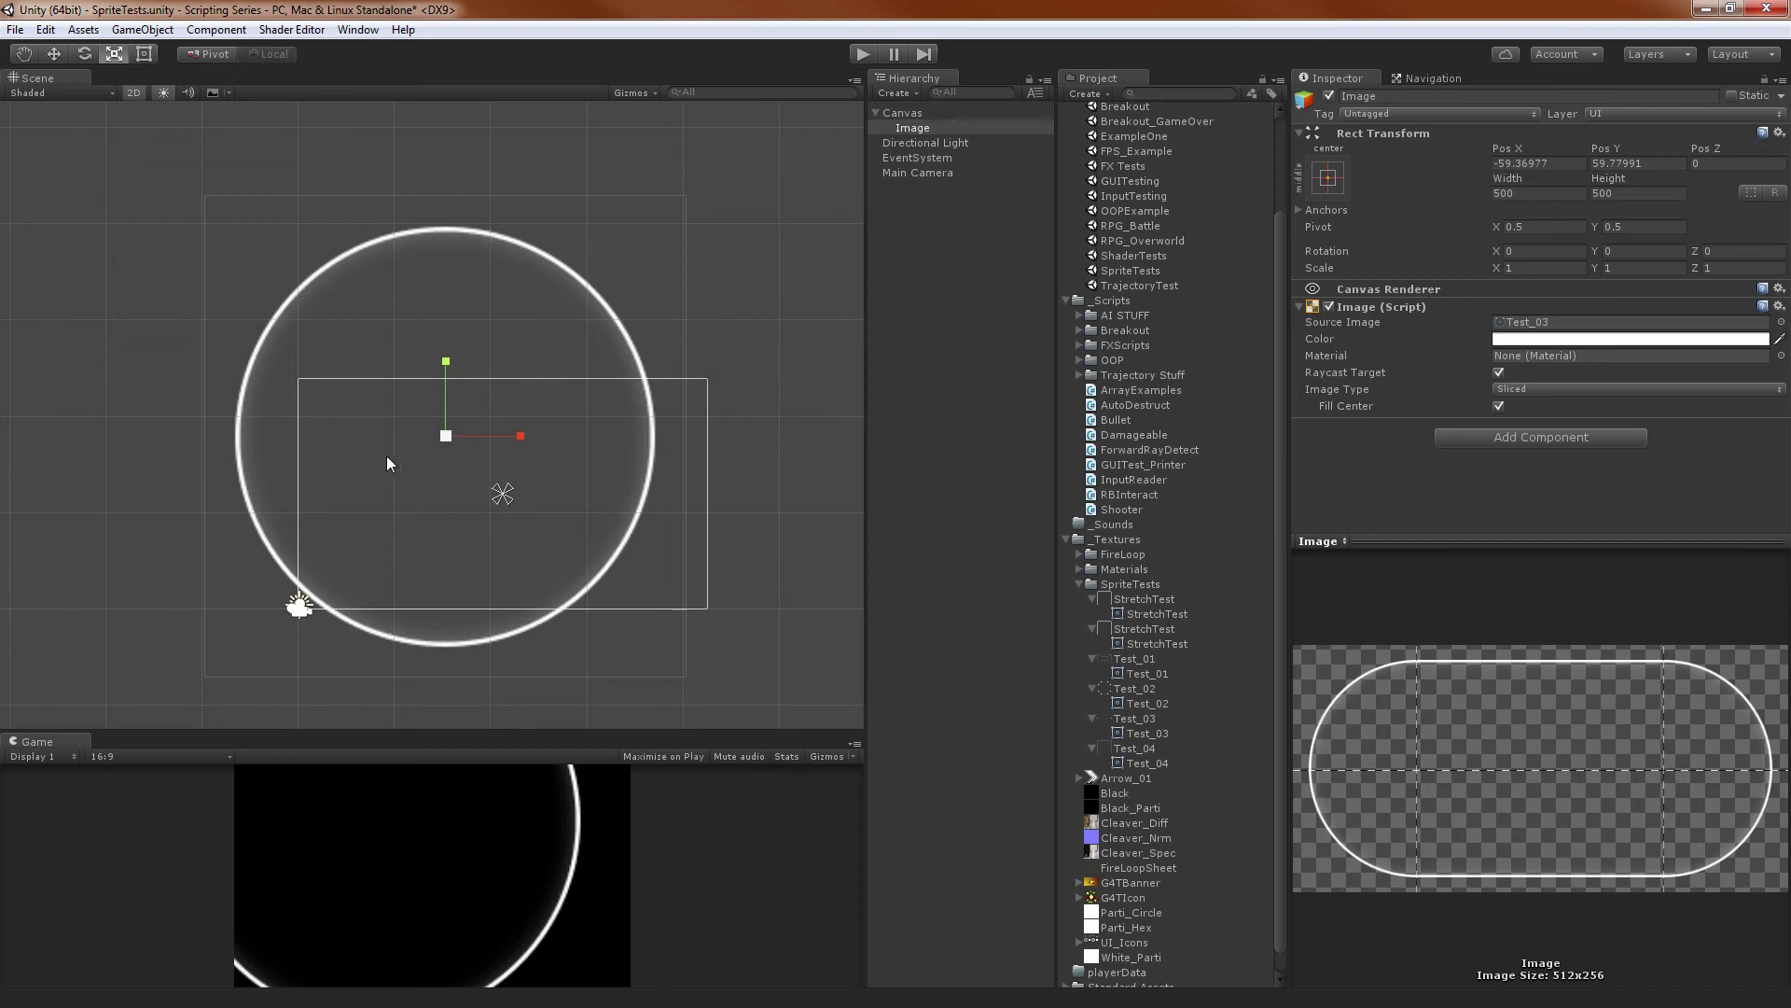
{"action": "left_click_drag", "start_coordinate": [444, 435], "coordinate": [367, 490]}
{"action": "key", "text": "w"}
{"action": "scroll", "coordinate": [419, 437], "scroll_direction": "up", "scroll_amount": 3}
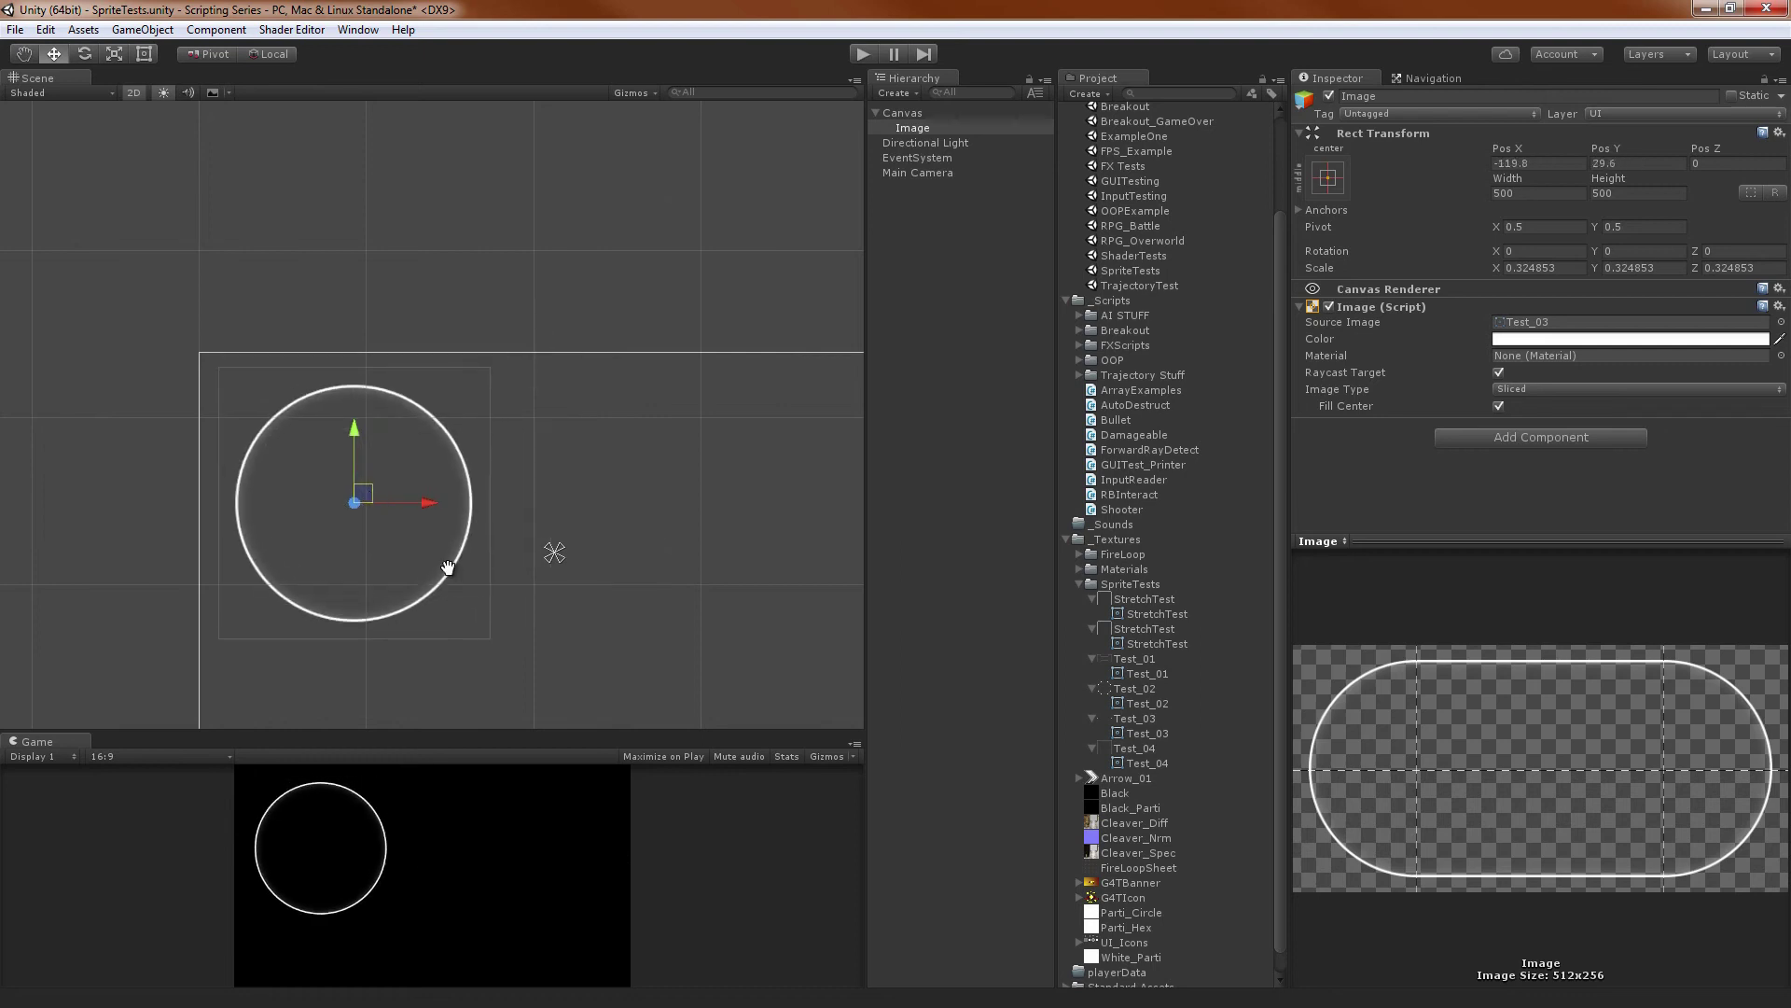
{"action": "scroll", "coordinate": [446, 567], "scroll_direction": "up", "scroll_amount": 1}
{"action": "middle_click_drag", "start_coordinate": [446, 567], "coordinate": [482, 448]}
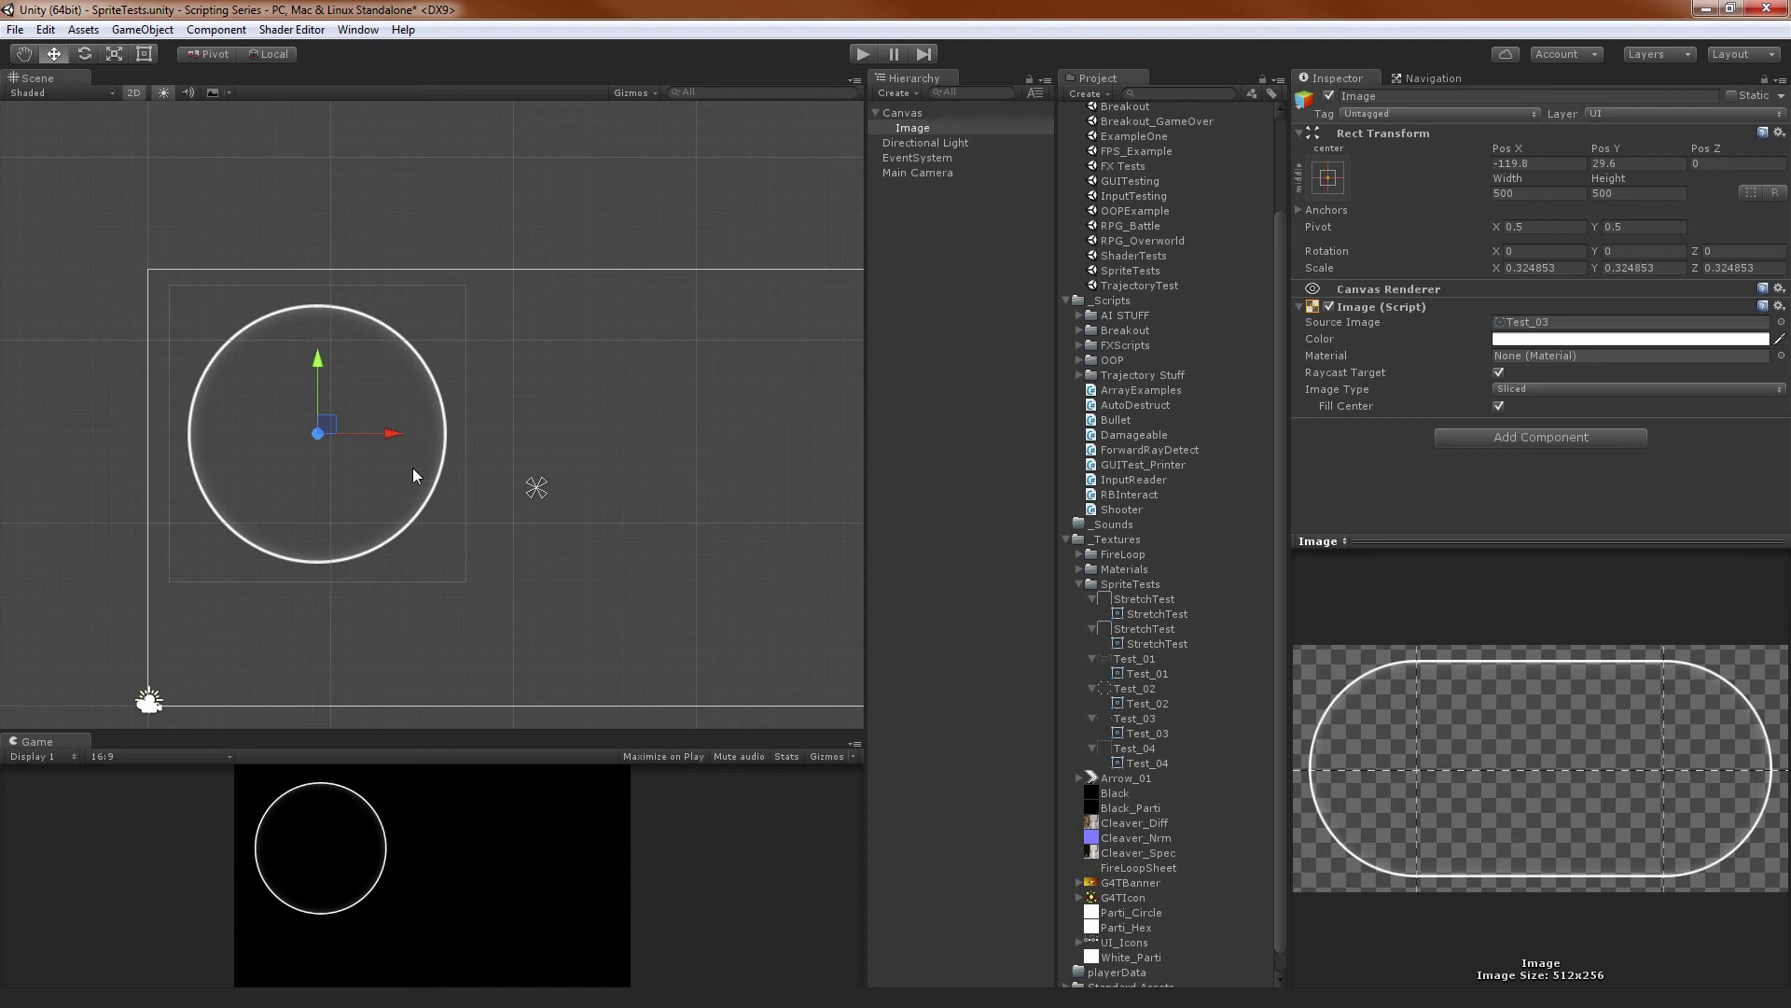
Scale the Image down further, setting its X, Y and Z scale to 0.25
{"action": "key", "text": "r"}
{"action": "mouse_move", "coordinate": [317, 434]}
{"action": "left_mouse_down"}
{"action": "mouse_move", "coordinate": [271, 434]}
{"action": "mouse_move", "coordinate": [308, 424]}
{"action": "left_mouse_up"}
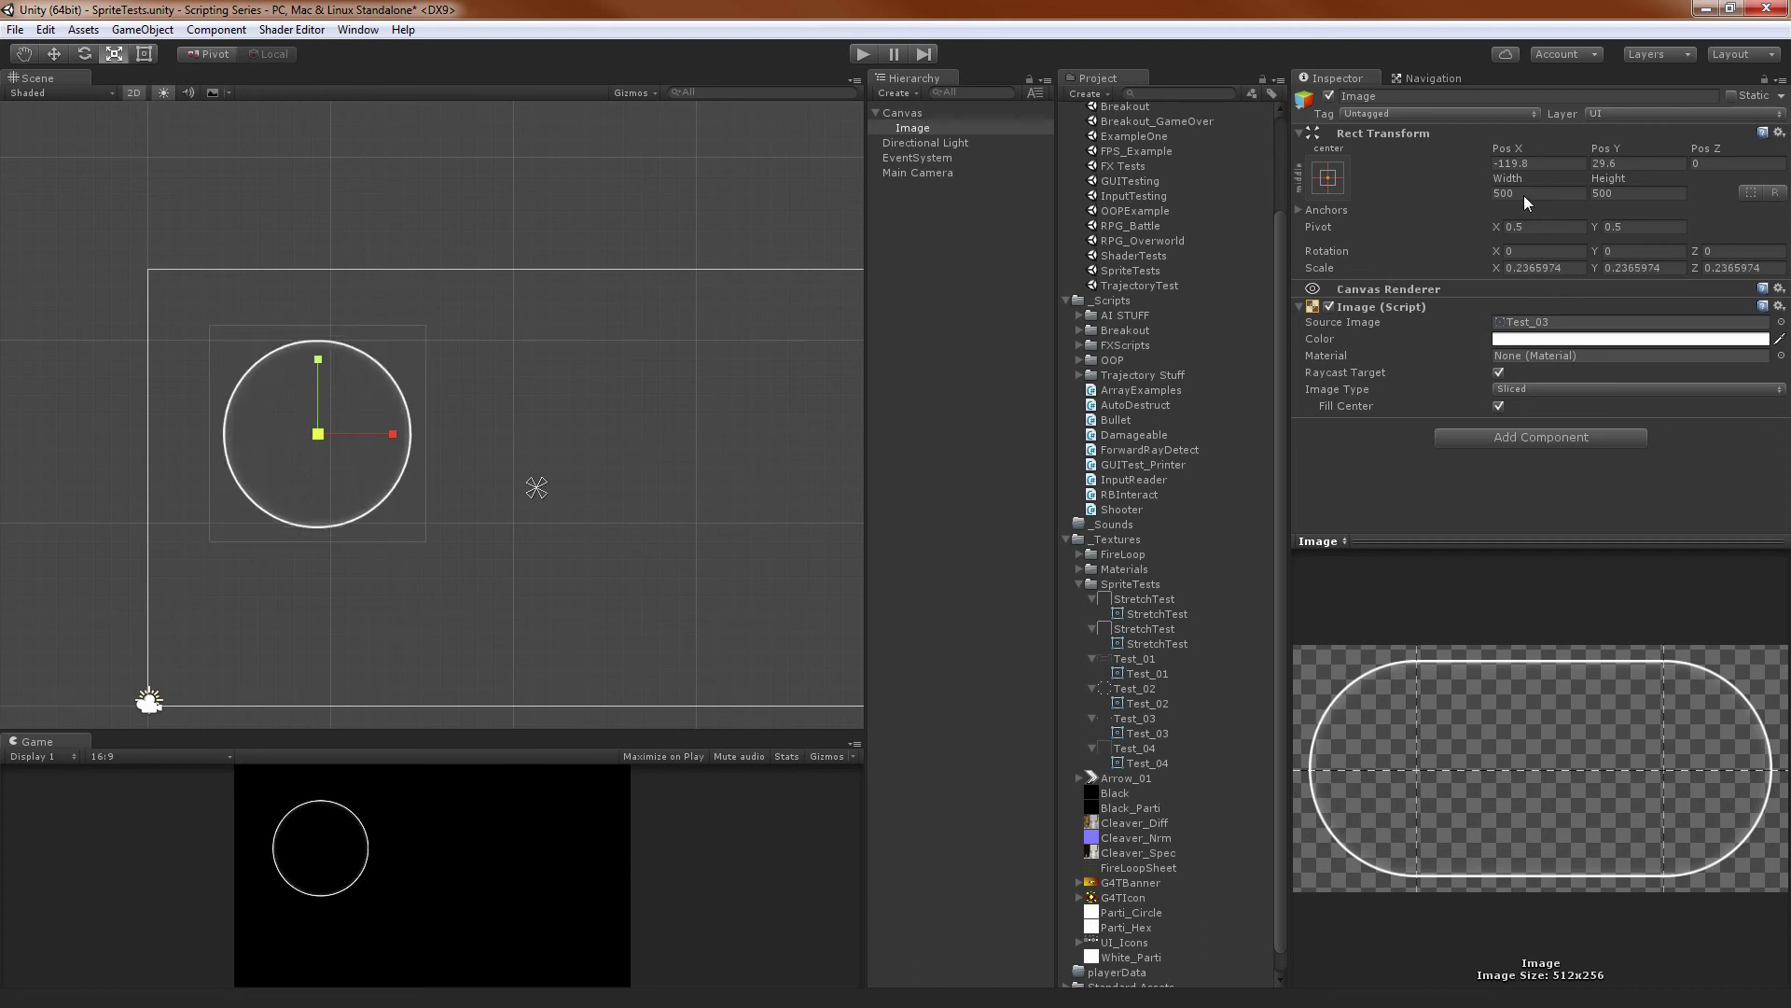
{"action": "left_click", "coordinate": [1573, 271]}
{"action": "type", "text": ".25"}
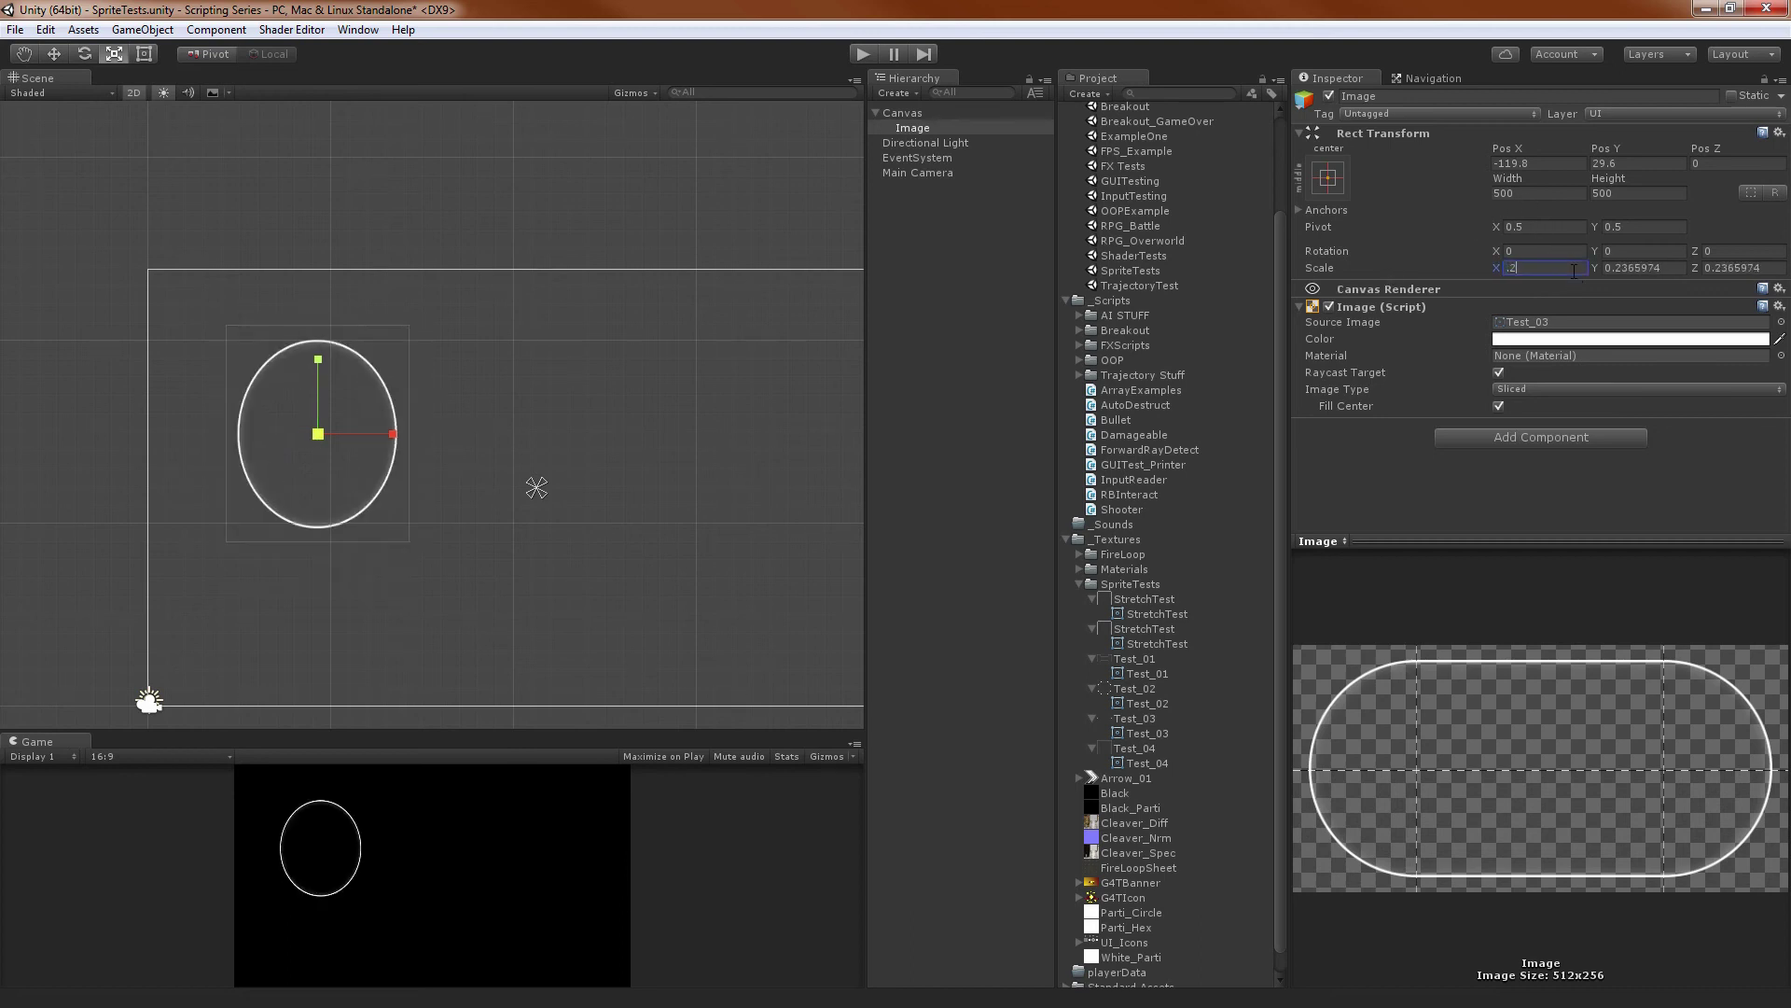
{"action": "key", "text": "Tab"}
{"action": "type", "text": ".25"}
{"action": "key", "text": "Tab"}
{"action": "type", "text": ".25"}
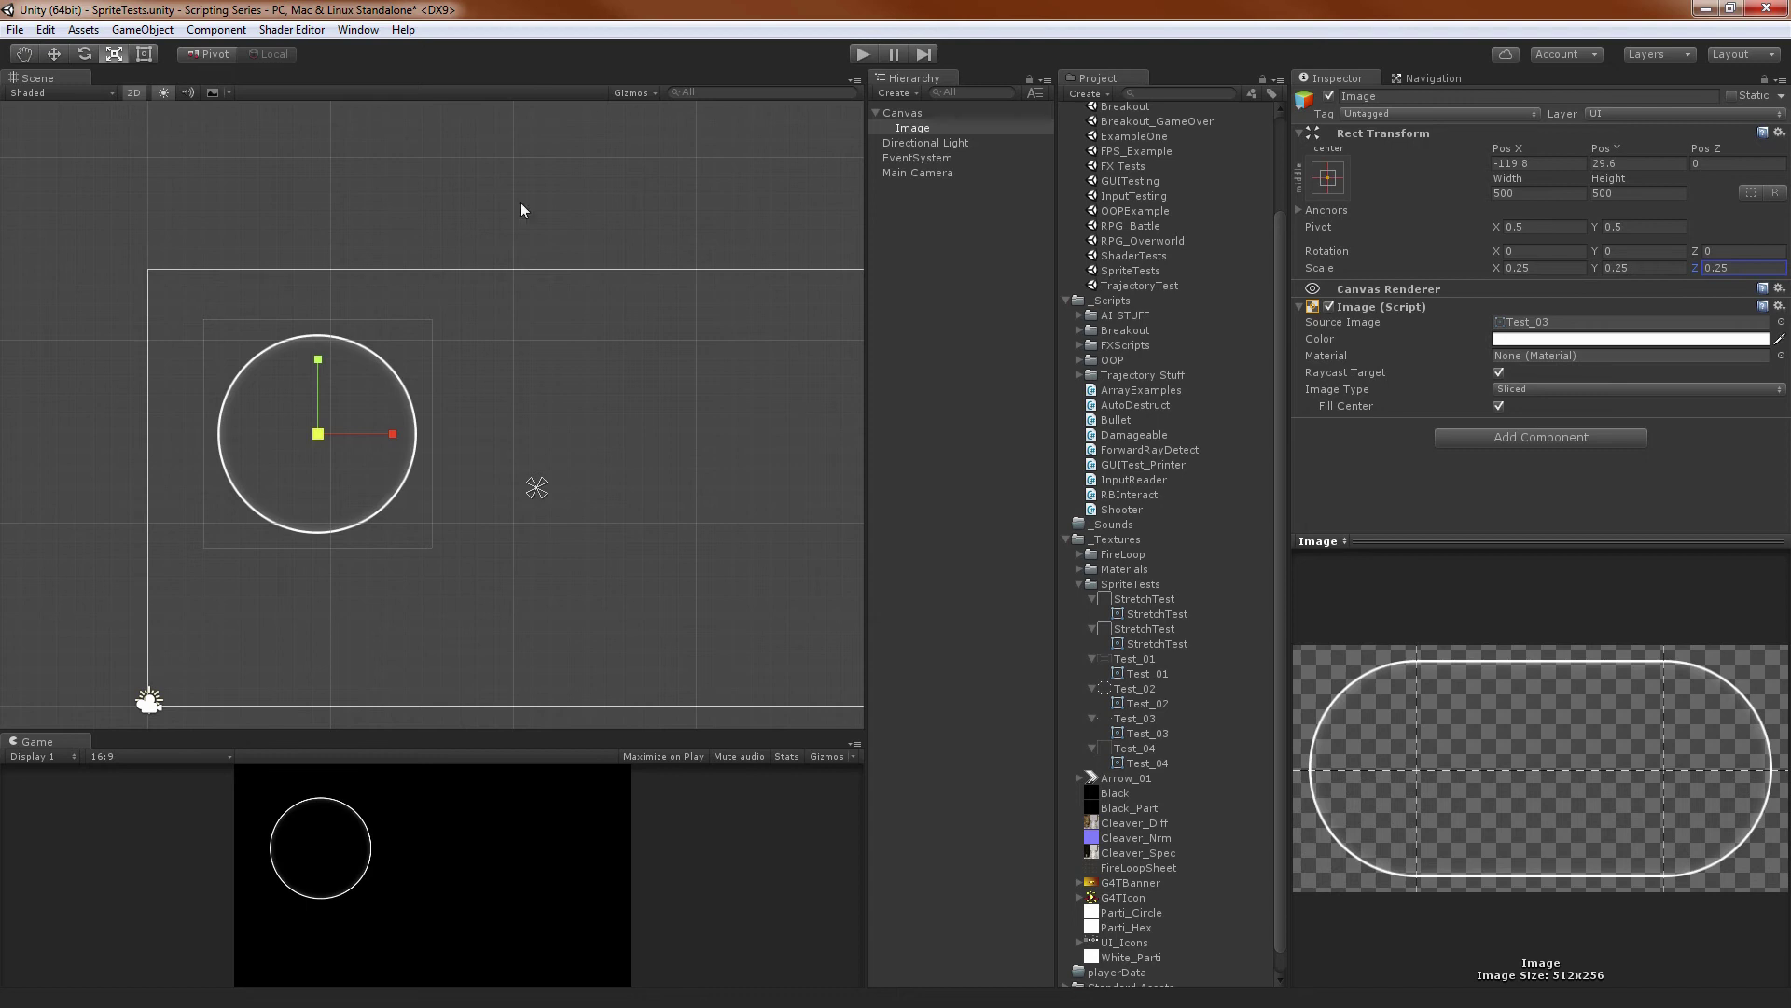
Set the Image's width to 1000 and move it to about X -85.8, Y 52.4 within the canvas
{"action": "scroll", "coordinate": [280, 397], "scroll_direction": "up", "scroll_amount": 3}
{"action": "key", "text": "w"}
{"action": "left_click", "coordinate": [1534, 192]}
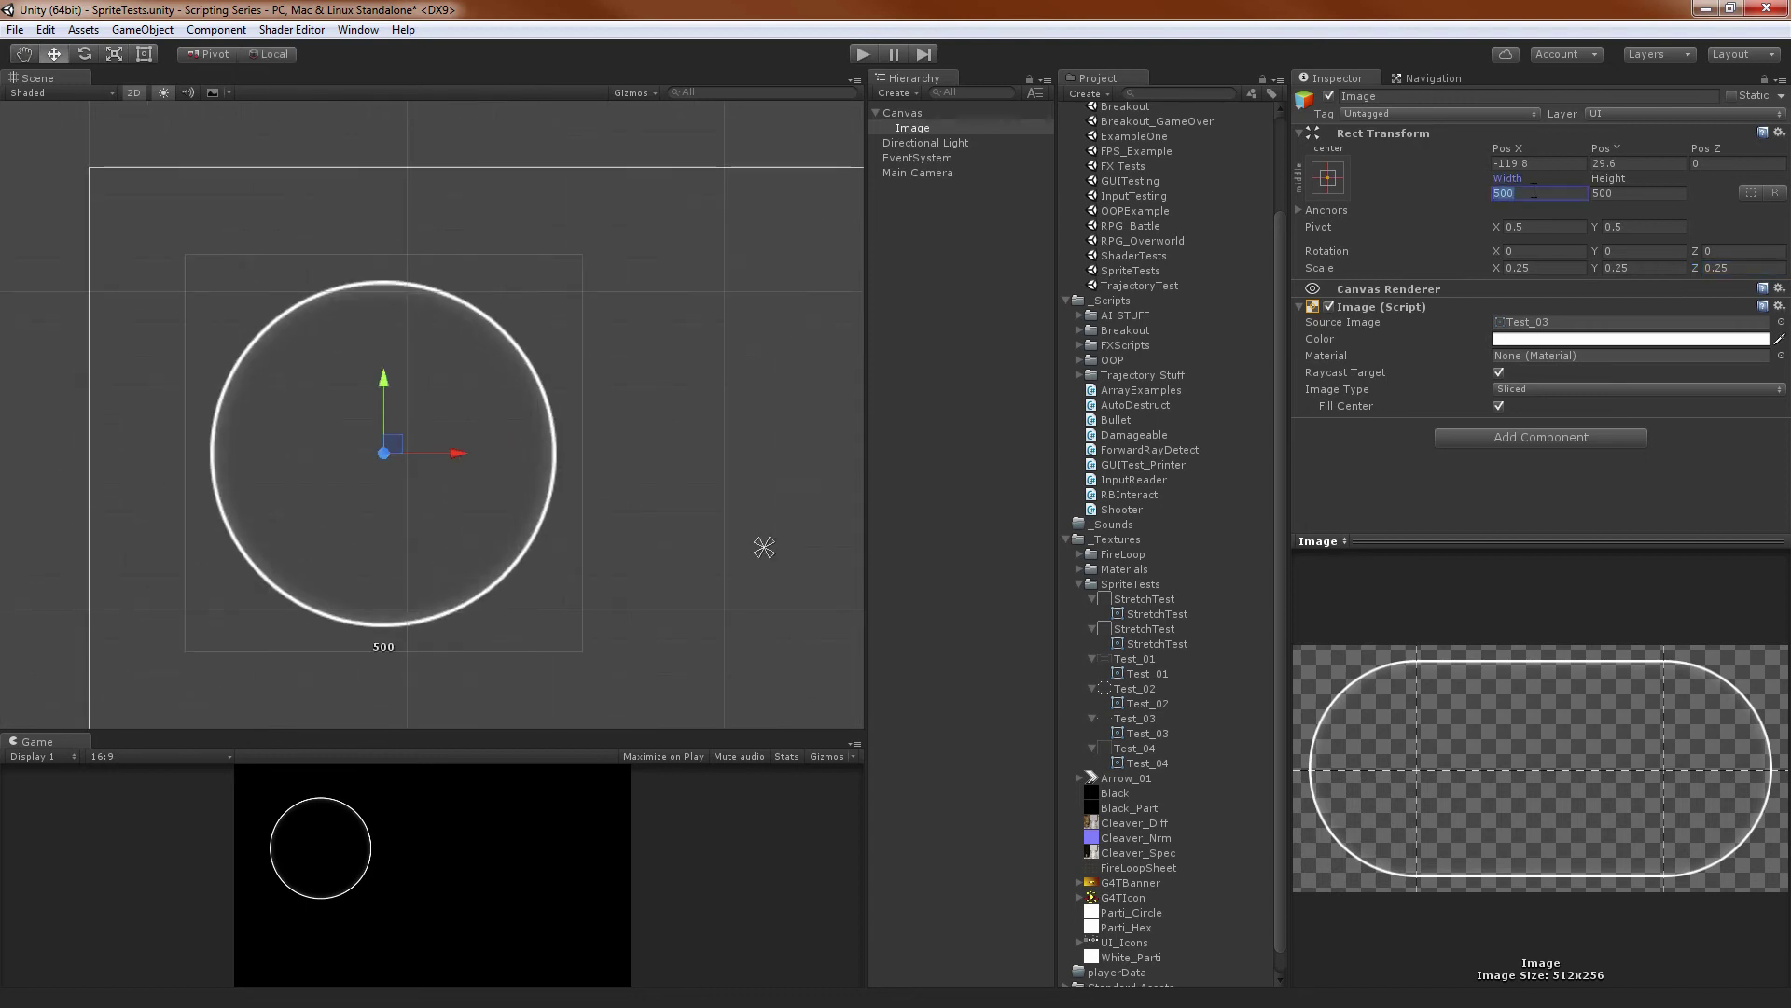
{"action": "type", "text": "1000"}
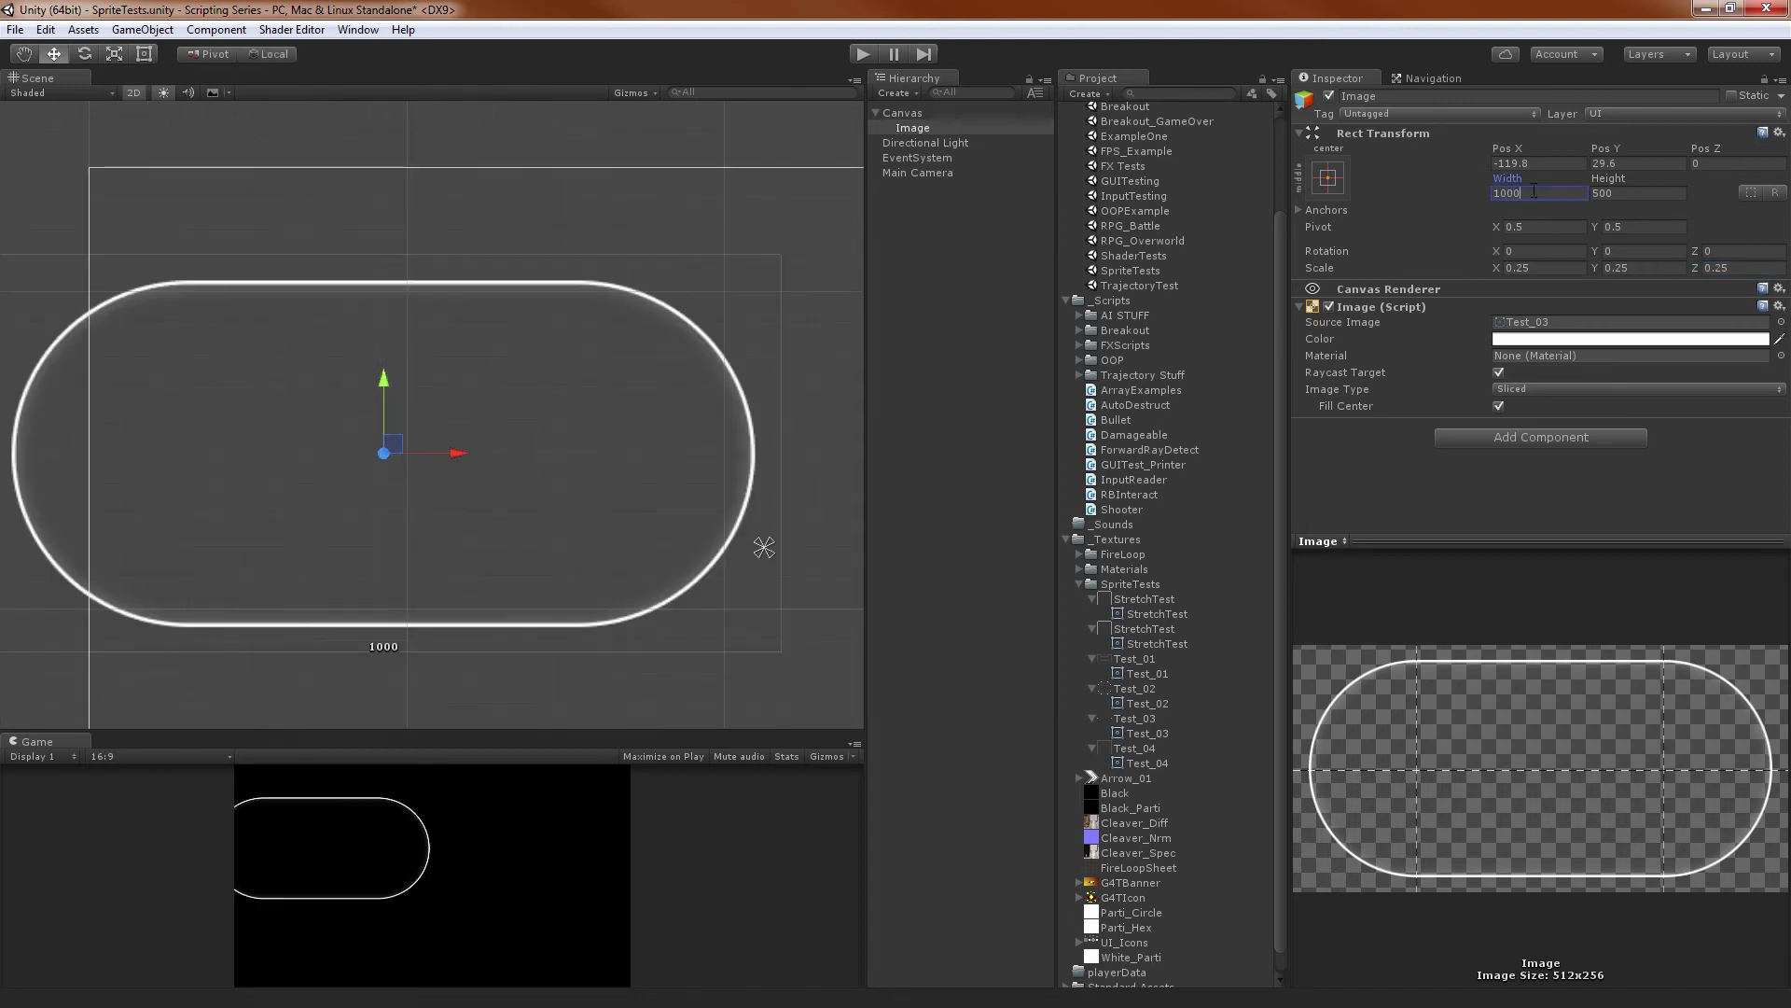
{"action": "right_click_drag", "start_coordinate": [477, 434], "coordinate": [493, 452], "text": "alt"}
{"action": "left_click_drag", "start_coordinate": [404, 437], "coordinate": [501, 372]}
{"action": "right_click_drag", "start_coordinate": [779, 411], "coordinate": [511, 409], "text": "alt"}
{"action": "middle_click_drag", "start_coordinate": [512, 408], "coordinate": [418, 432], "text": "alt"}
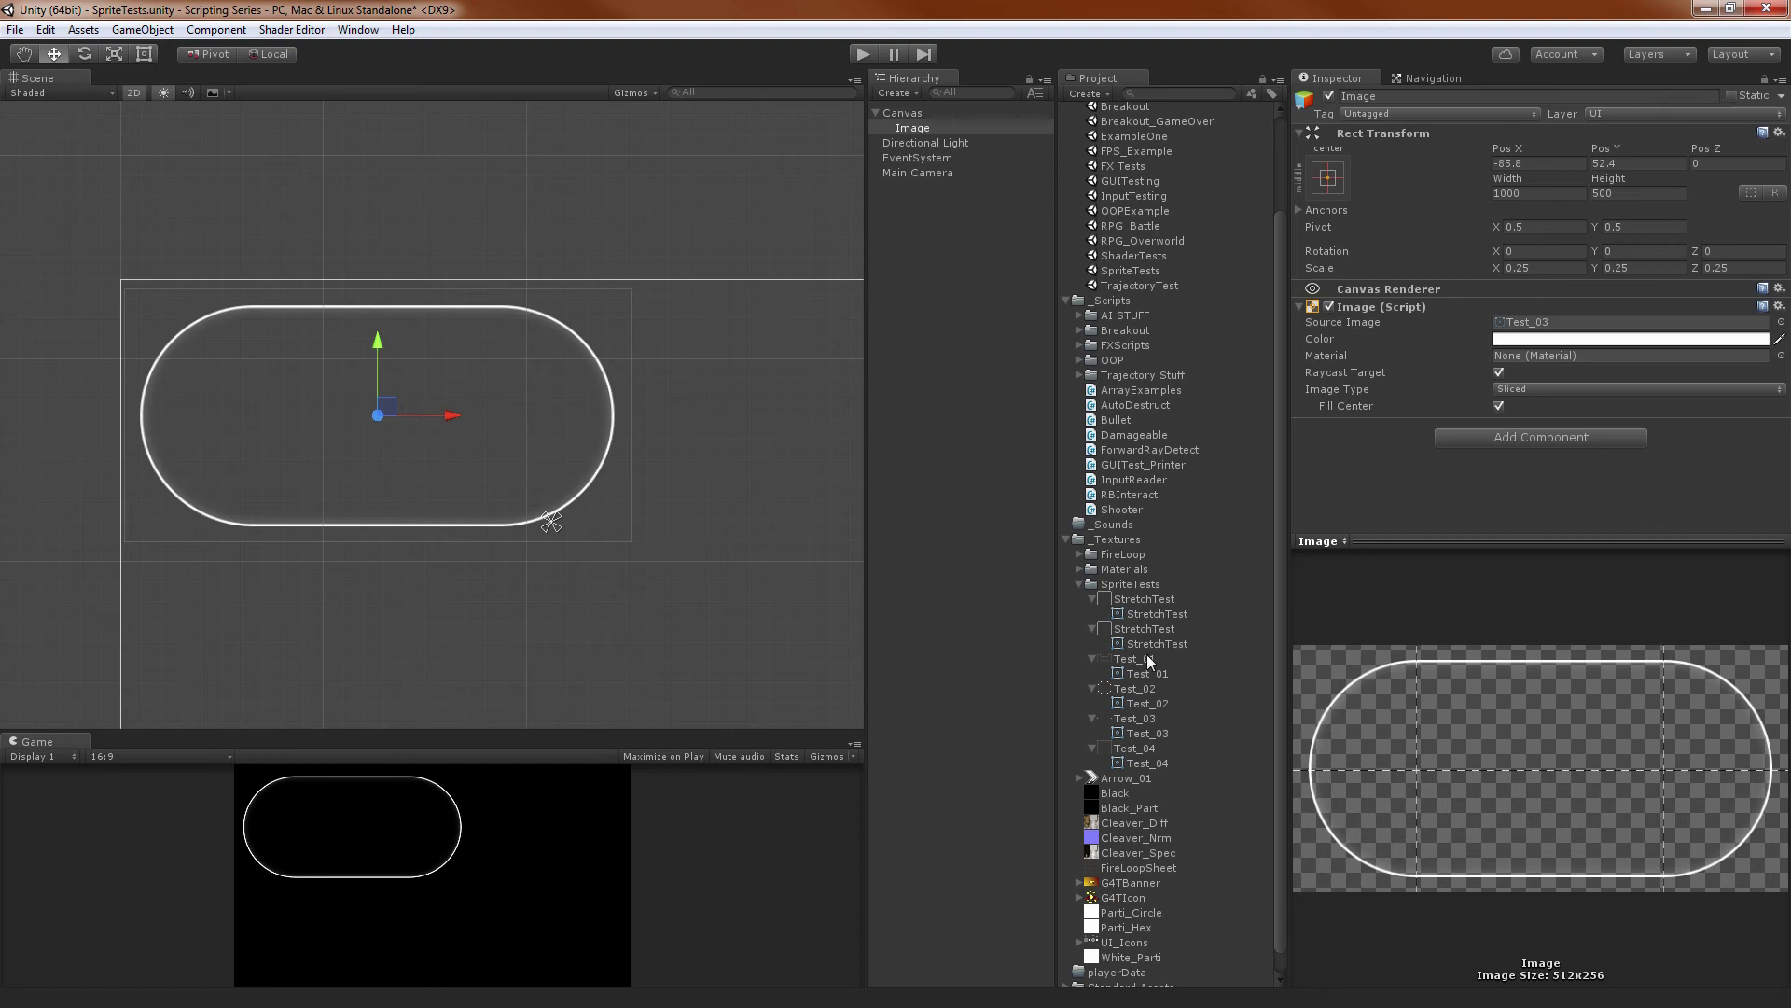
Set the Test_03 texture's Pixels Per Unit to 25 and apply the import settings
{"action": "left_click", "coordinate": [1133, 734]}
{"action": "left_click", "coordinate": [1134, 718]}
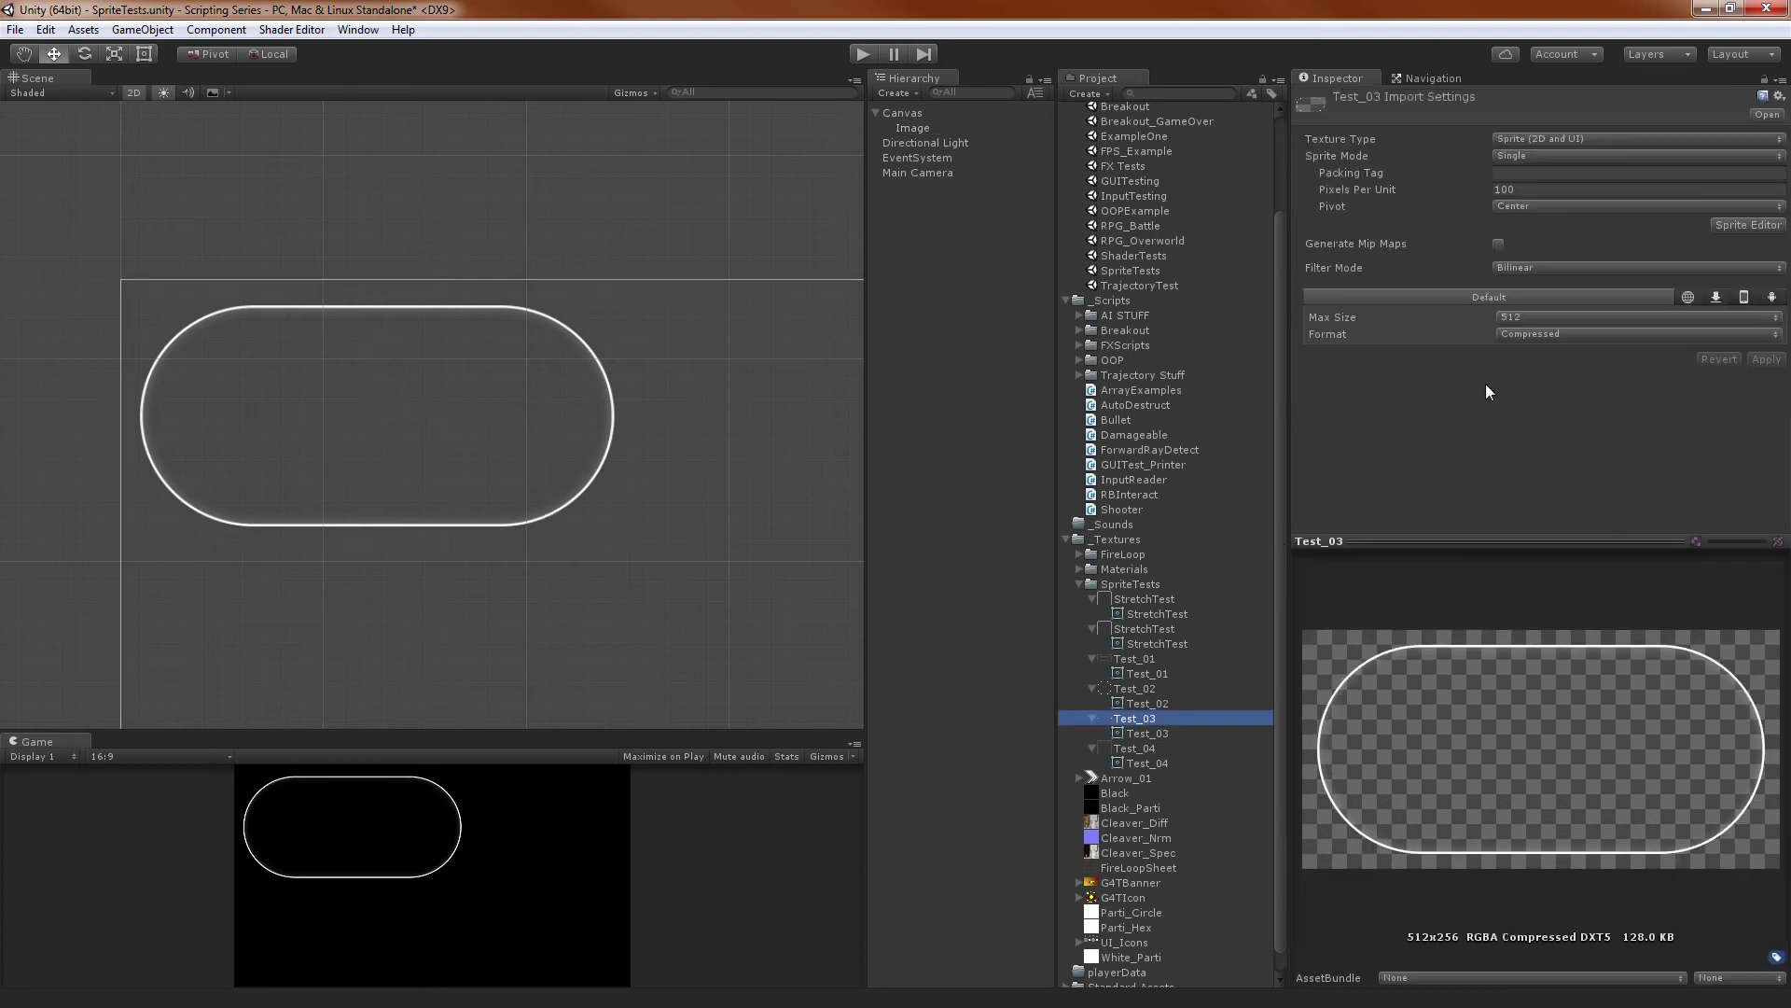
{"action": "left_click", "coordinate": [1541, 191]}
{"action": "type", "text": "25"}
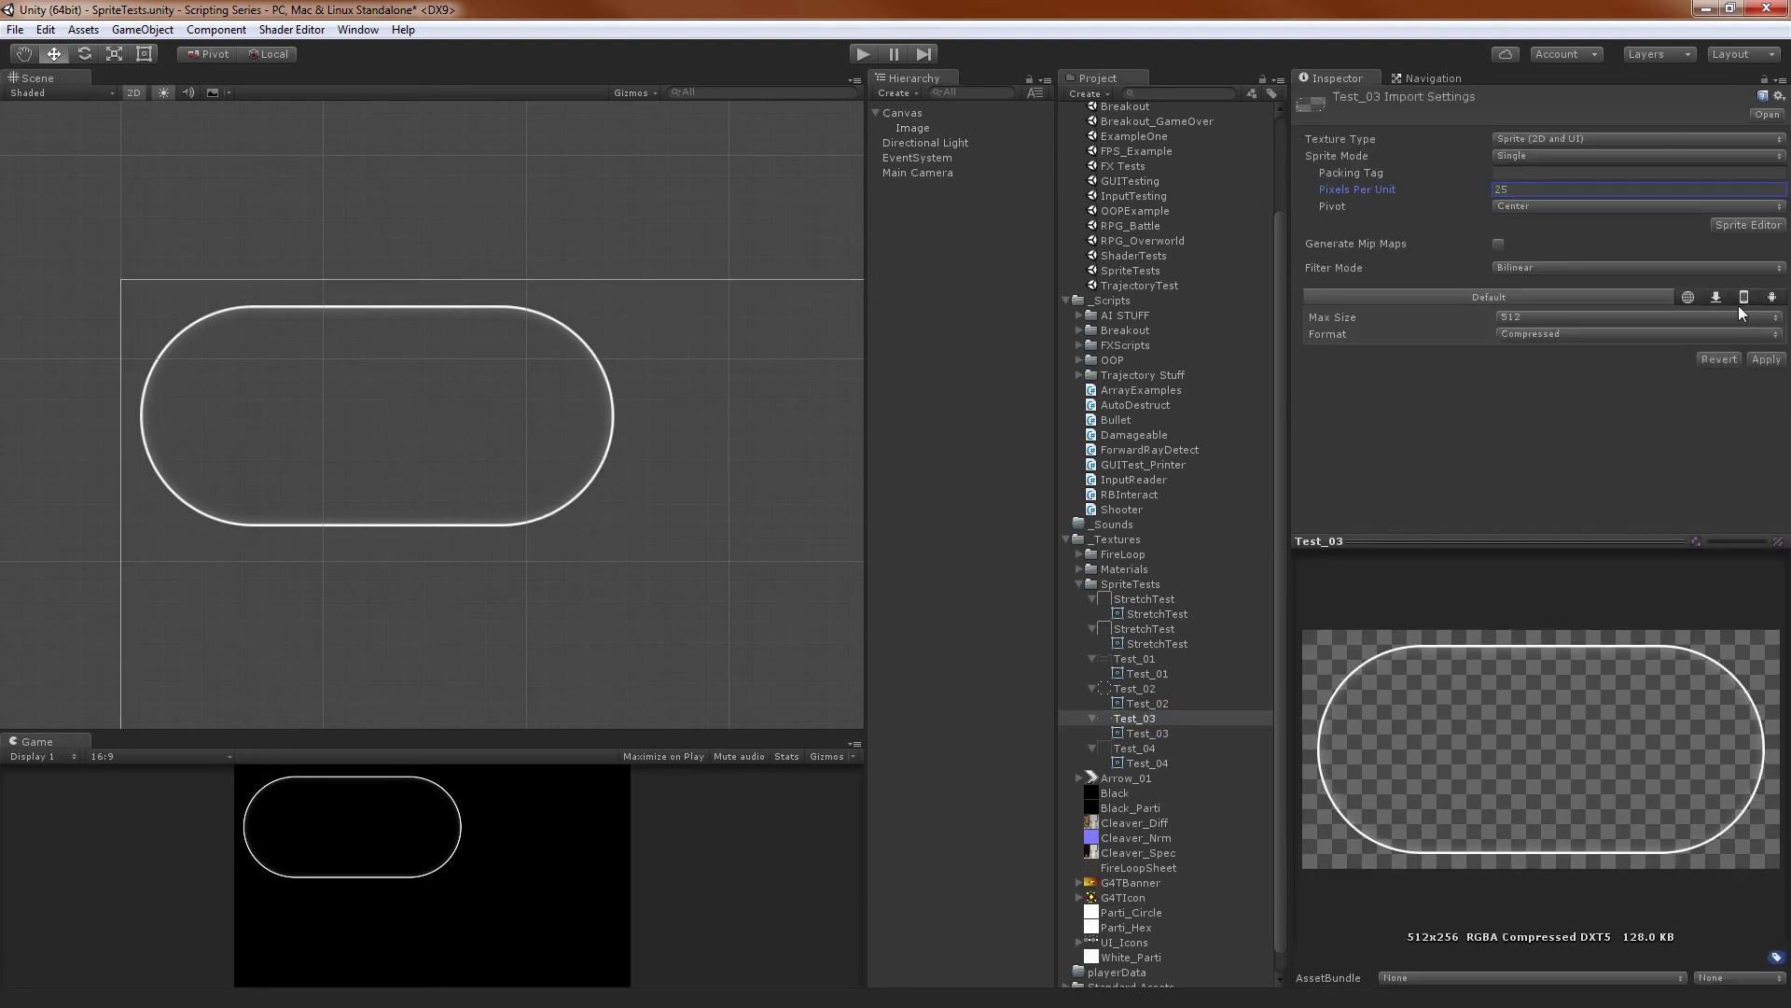
{"action": "left_click", "coordinate": [1768, 361]}
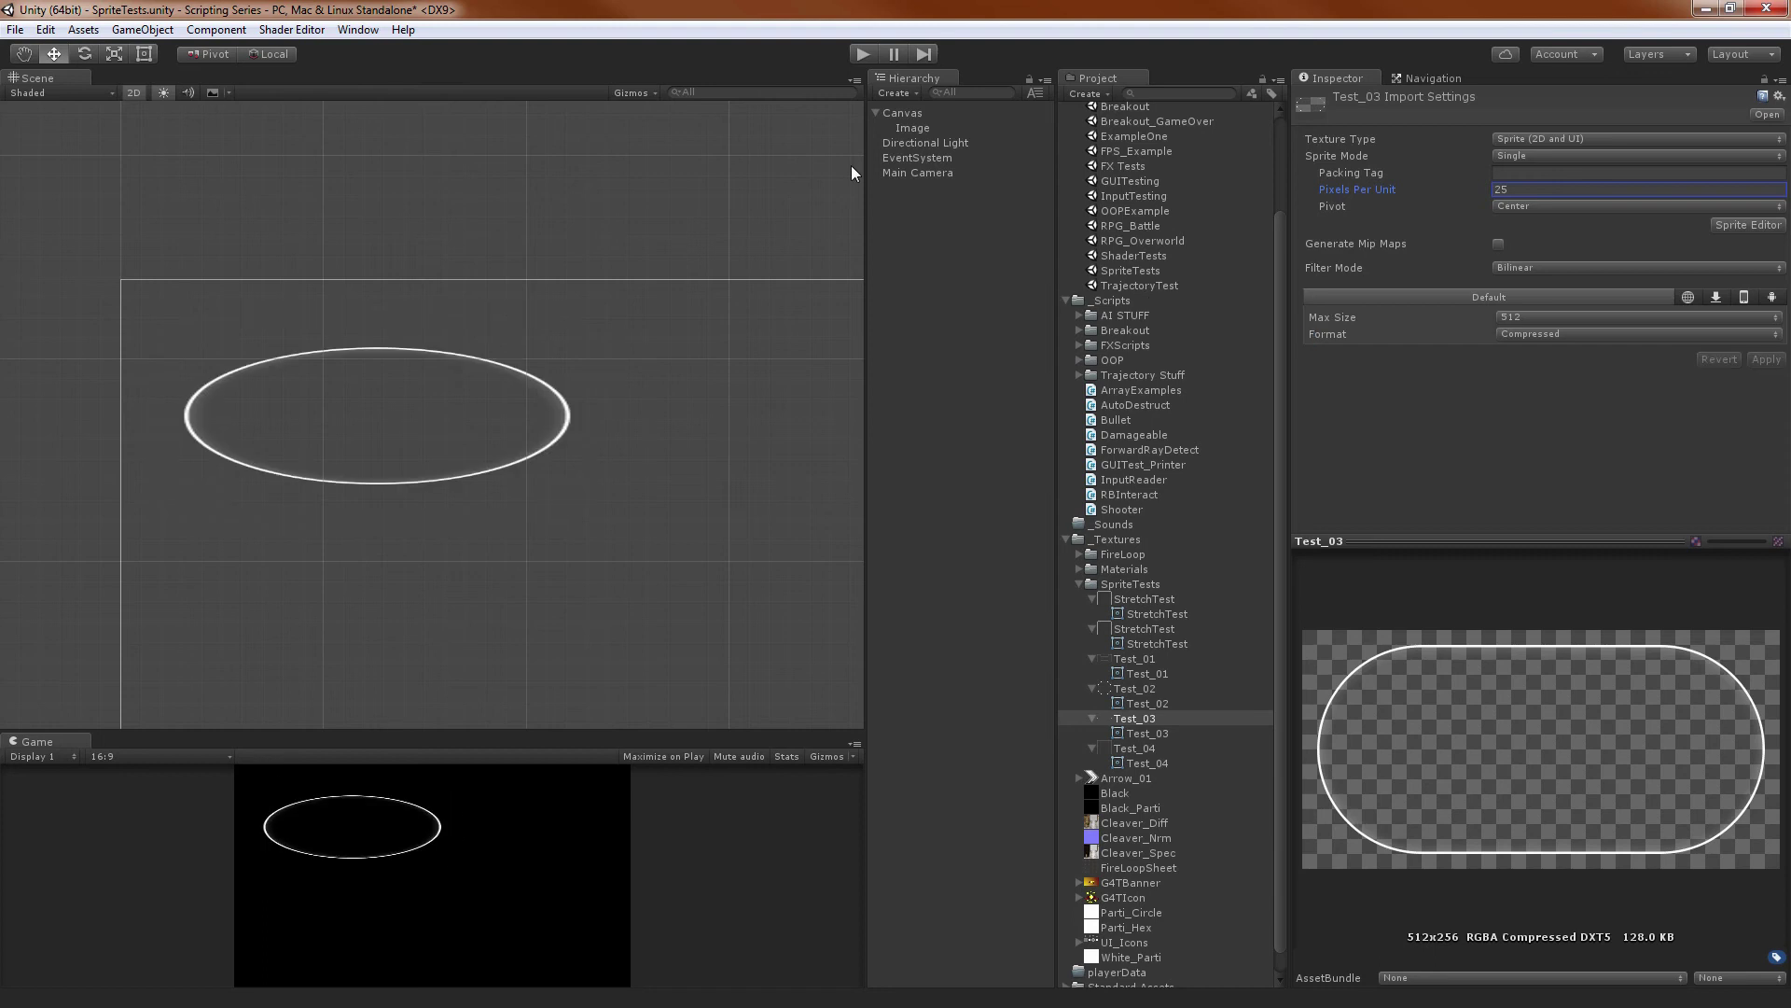
Set the Image's X, Y and Z scale to 1
{"action": "left_click", "coordinate": [918, 127]}
{"action": "left_click", "coordinate": [1548, 269]}
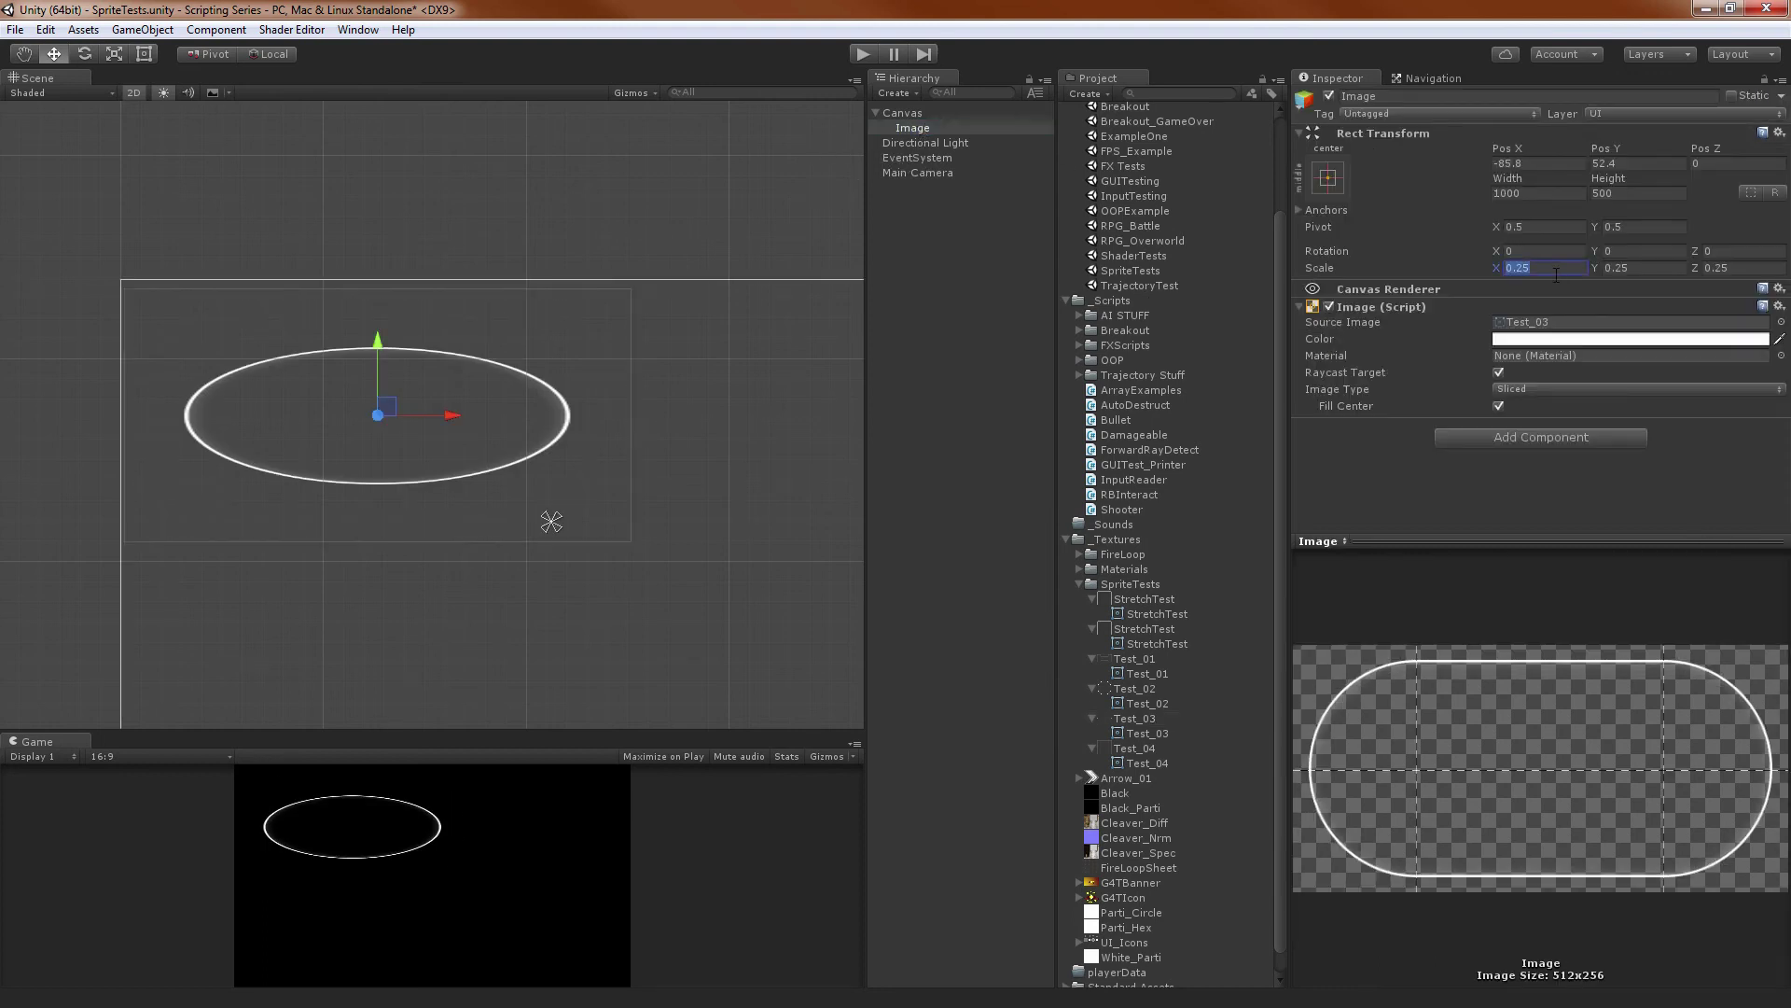
{"action": "type", "text": "1"}
{"action": "key", "text": "Tab"}
{"action": "type", "text": "1"}
{"action": "key", "text": "Tab"}
{"action": "type", "text": "1"}
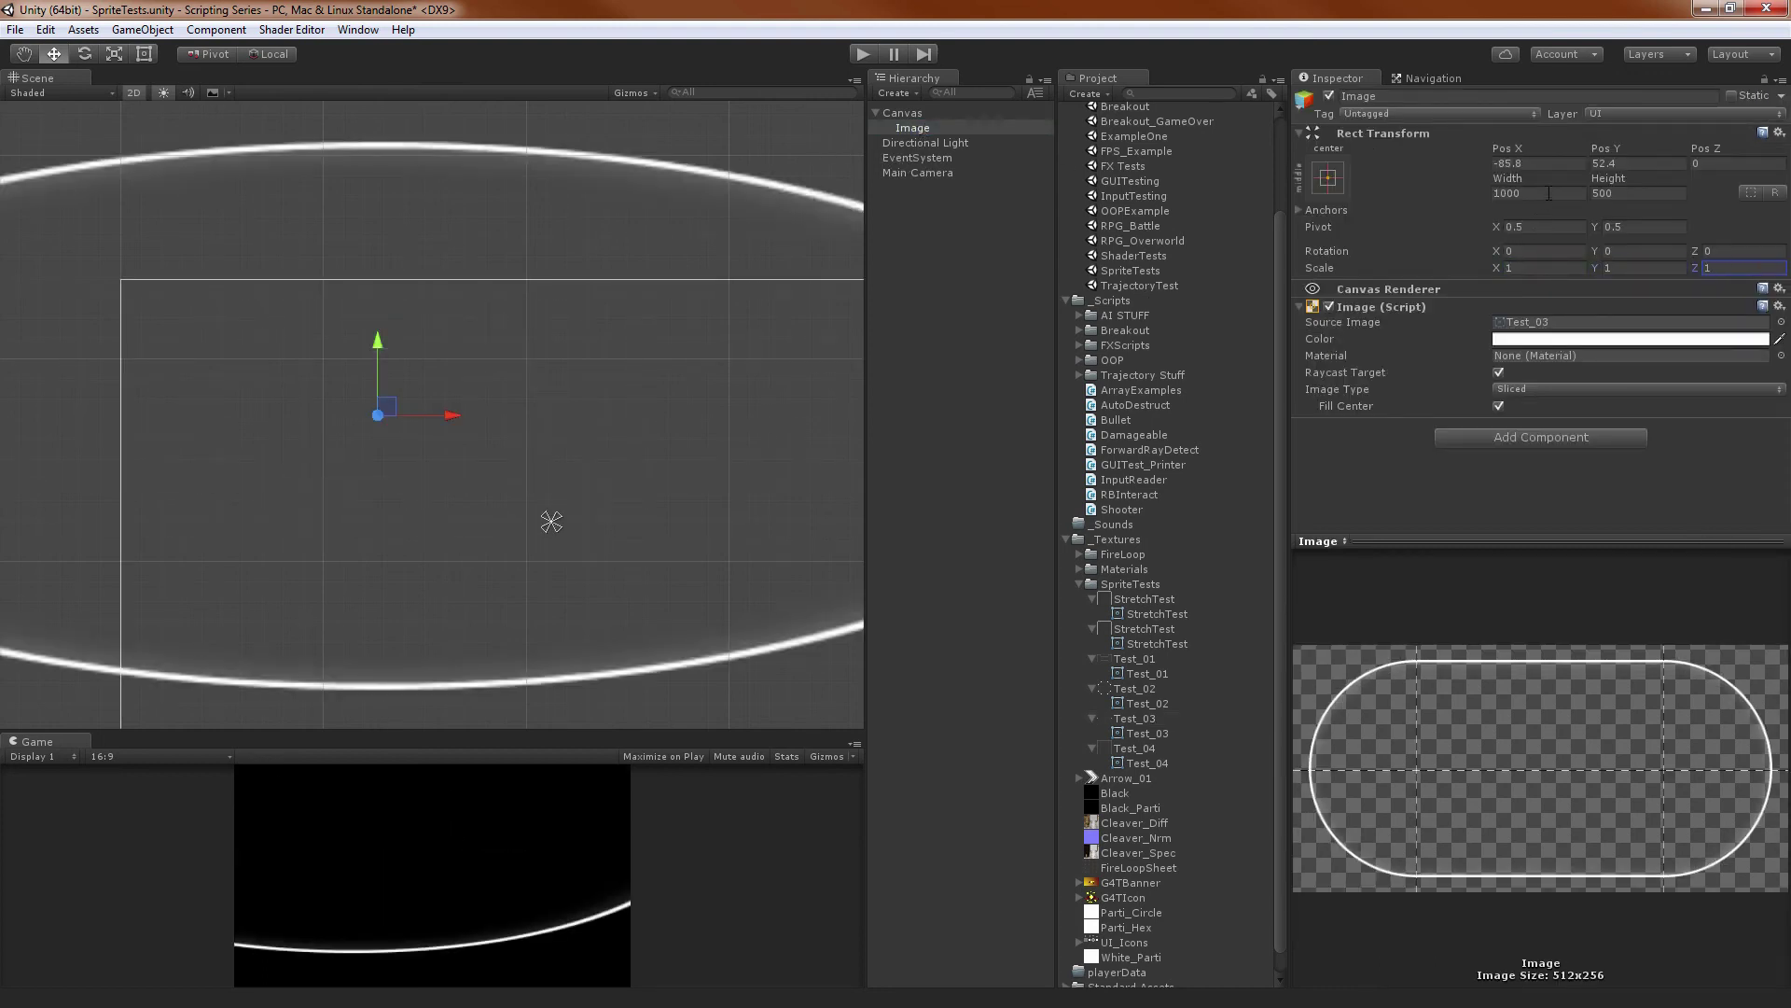
Set the Image's width to 100 and its height to 50
{"action": "left_click", "coordinate": [1539, 193]}
{"action": "scroll", "coordinate": [382, 282], "scroll_direction": "down", "scroll_amount": 5}
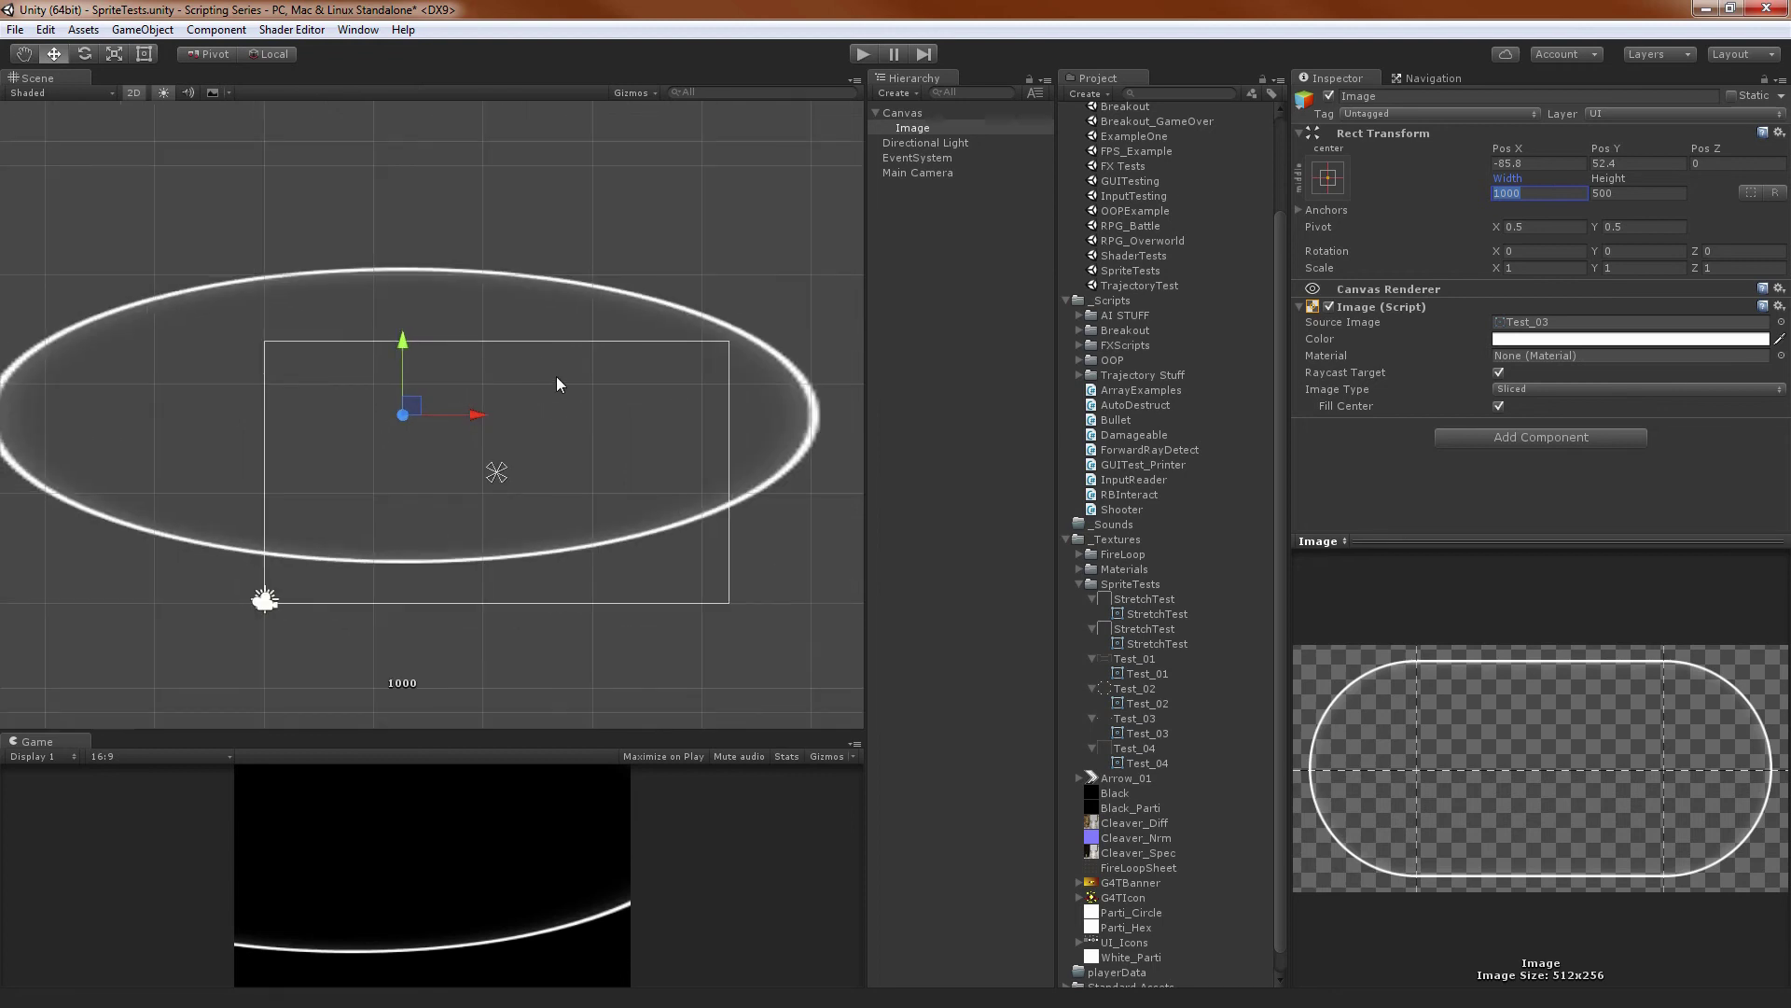
{"action": "type", "text": "100"}
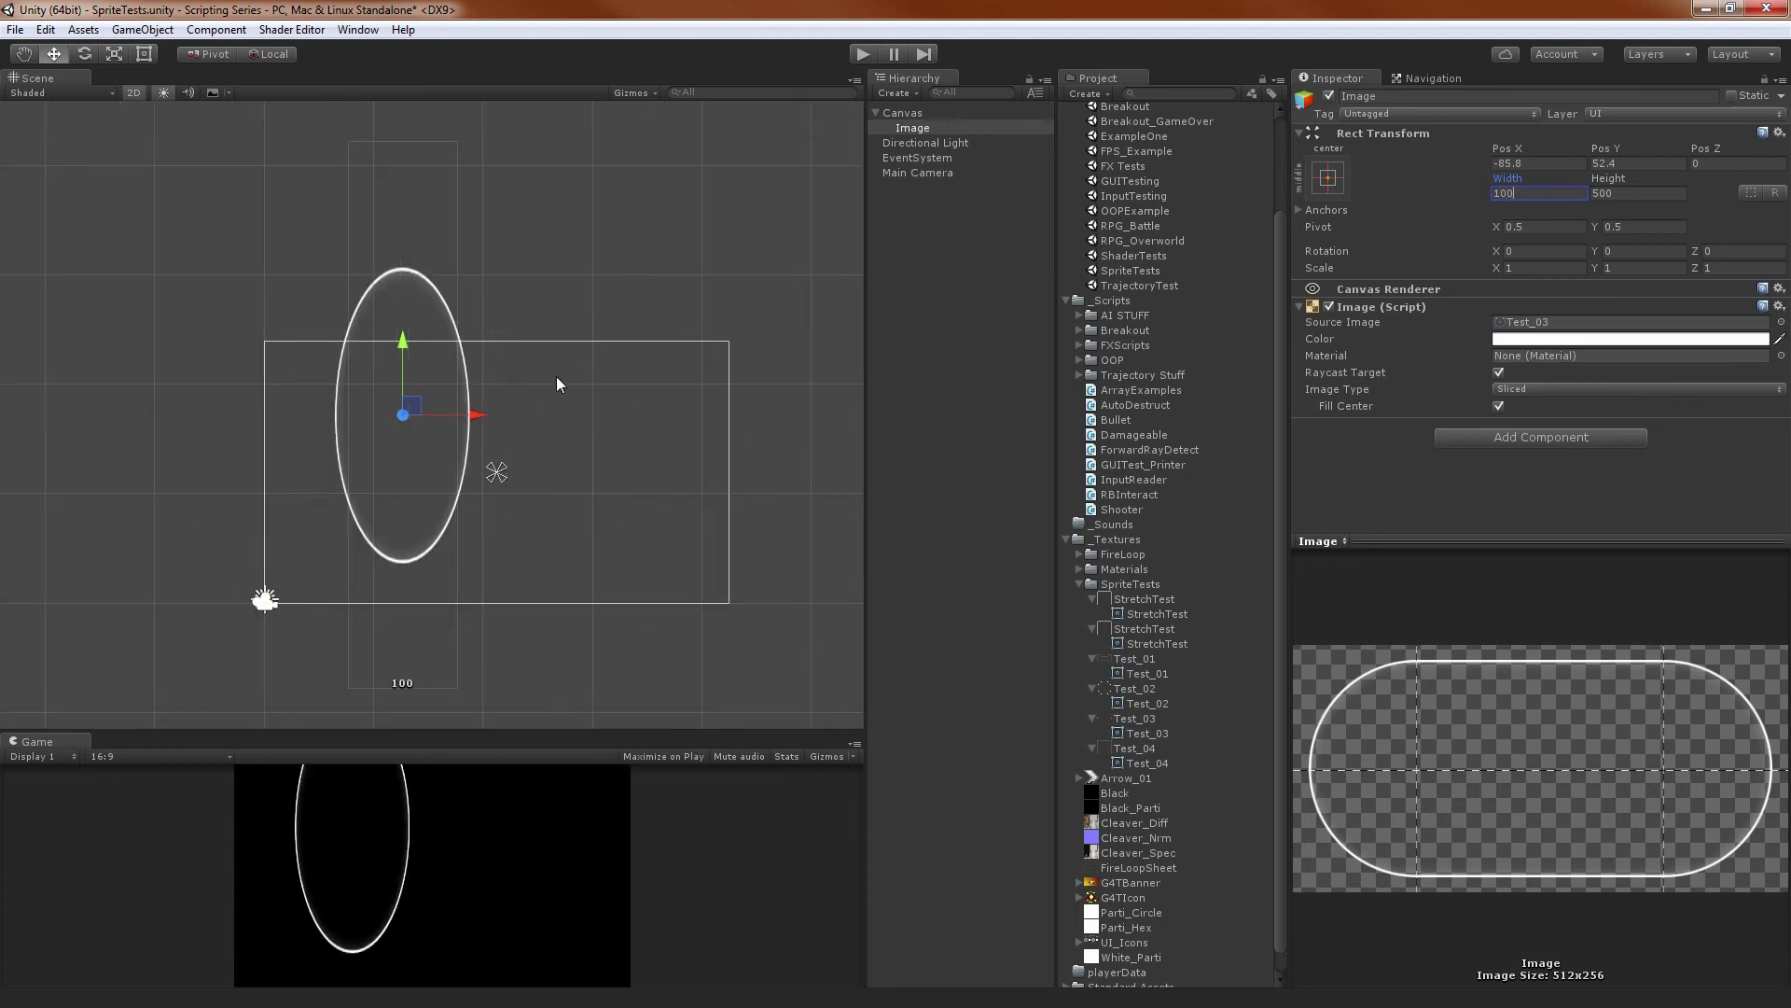
{"action": "key", "text": "Tab"}
{"action": "type", "text": "50"}
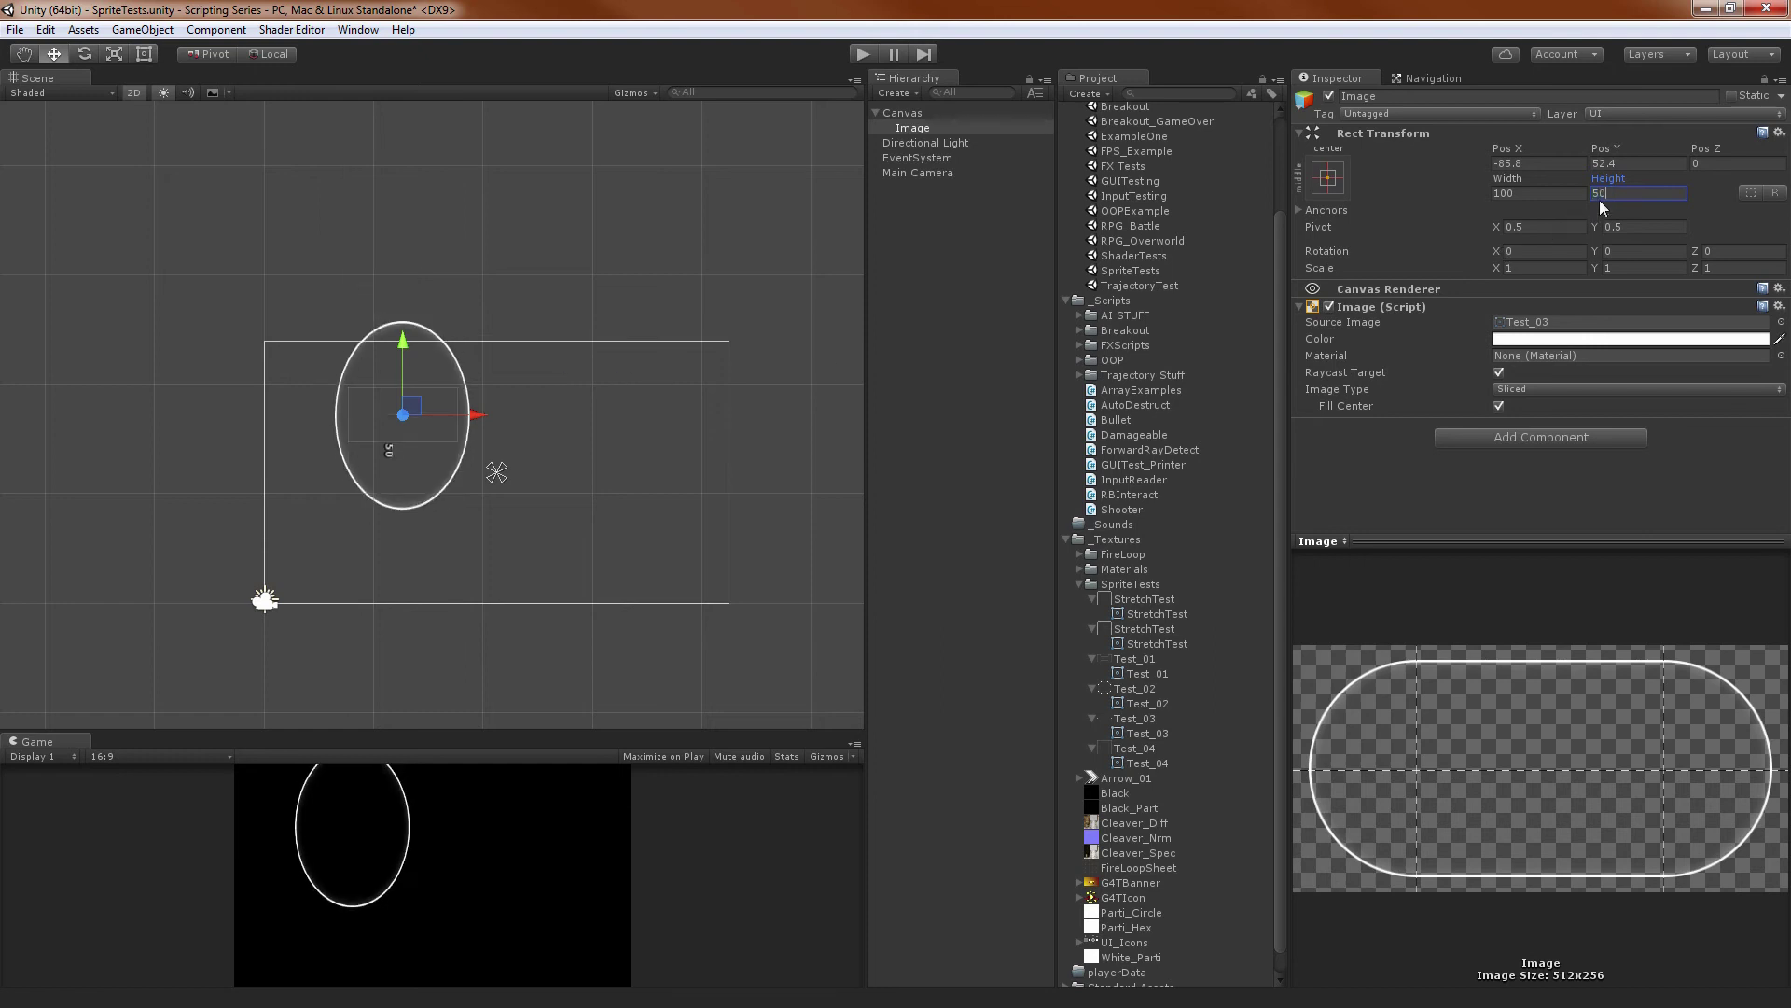
Increase the Image's height to about 132.1, try adjusting its width and undo the width change
{"action": "left_click_drag", "start_coordinate": [1608, 179], "coordinate": [1671, 177]}
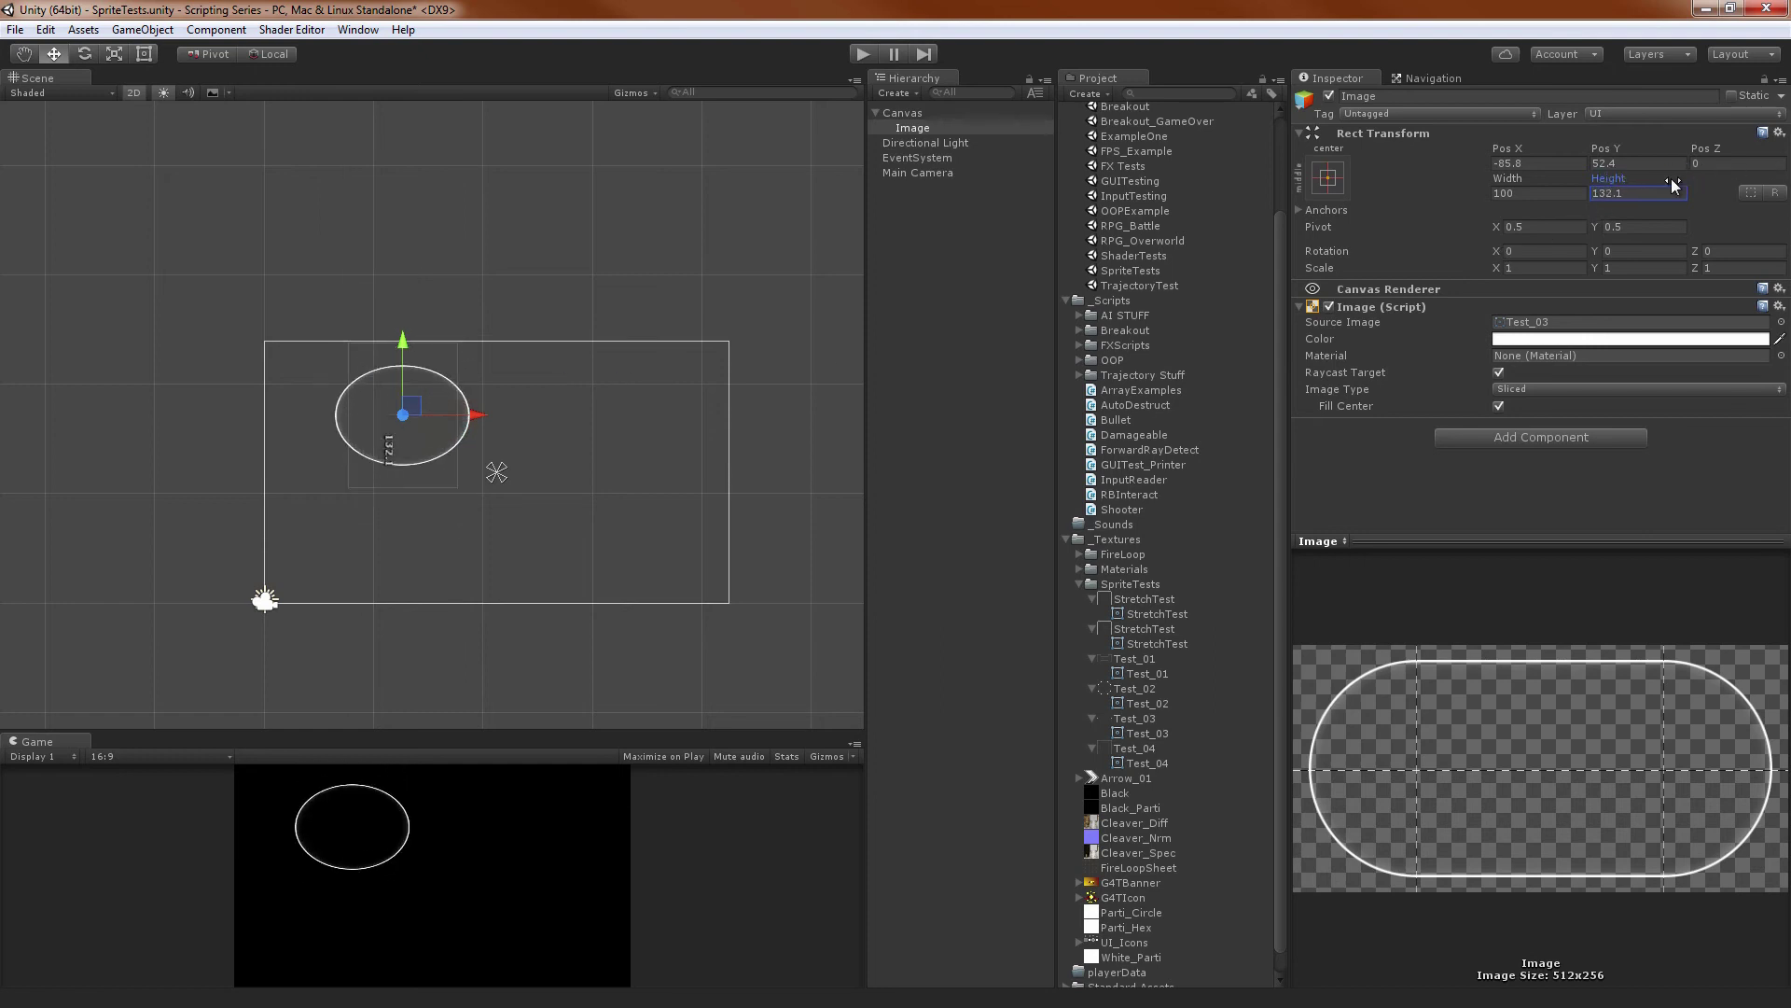
{"action": "left_click_drag", "start_coordinate": [1530, 183], "coordinate": [243, 175]}
{"action": "key", "text": "ctrl+z"}
Resize the Image to a width of 1000 and a height of 500
{"action": "left_click", "coordinate": [1558, 194]}
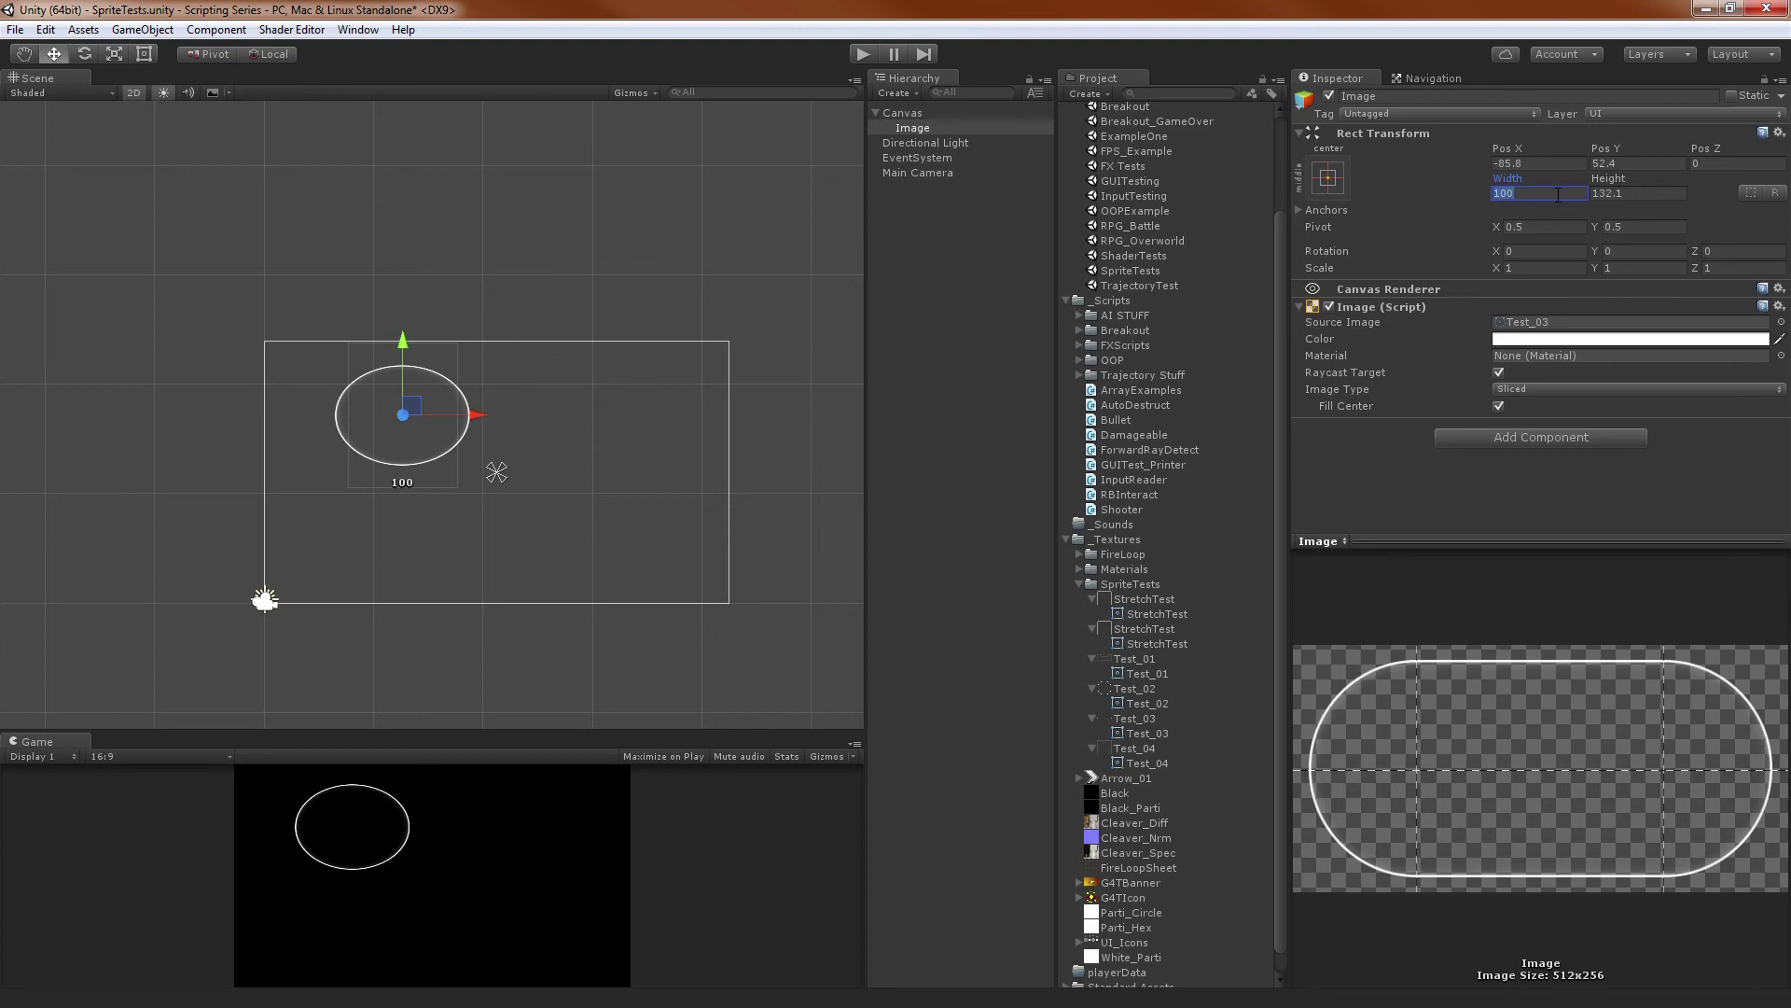
{"action": "type", "text": "1000"}
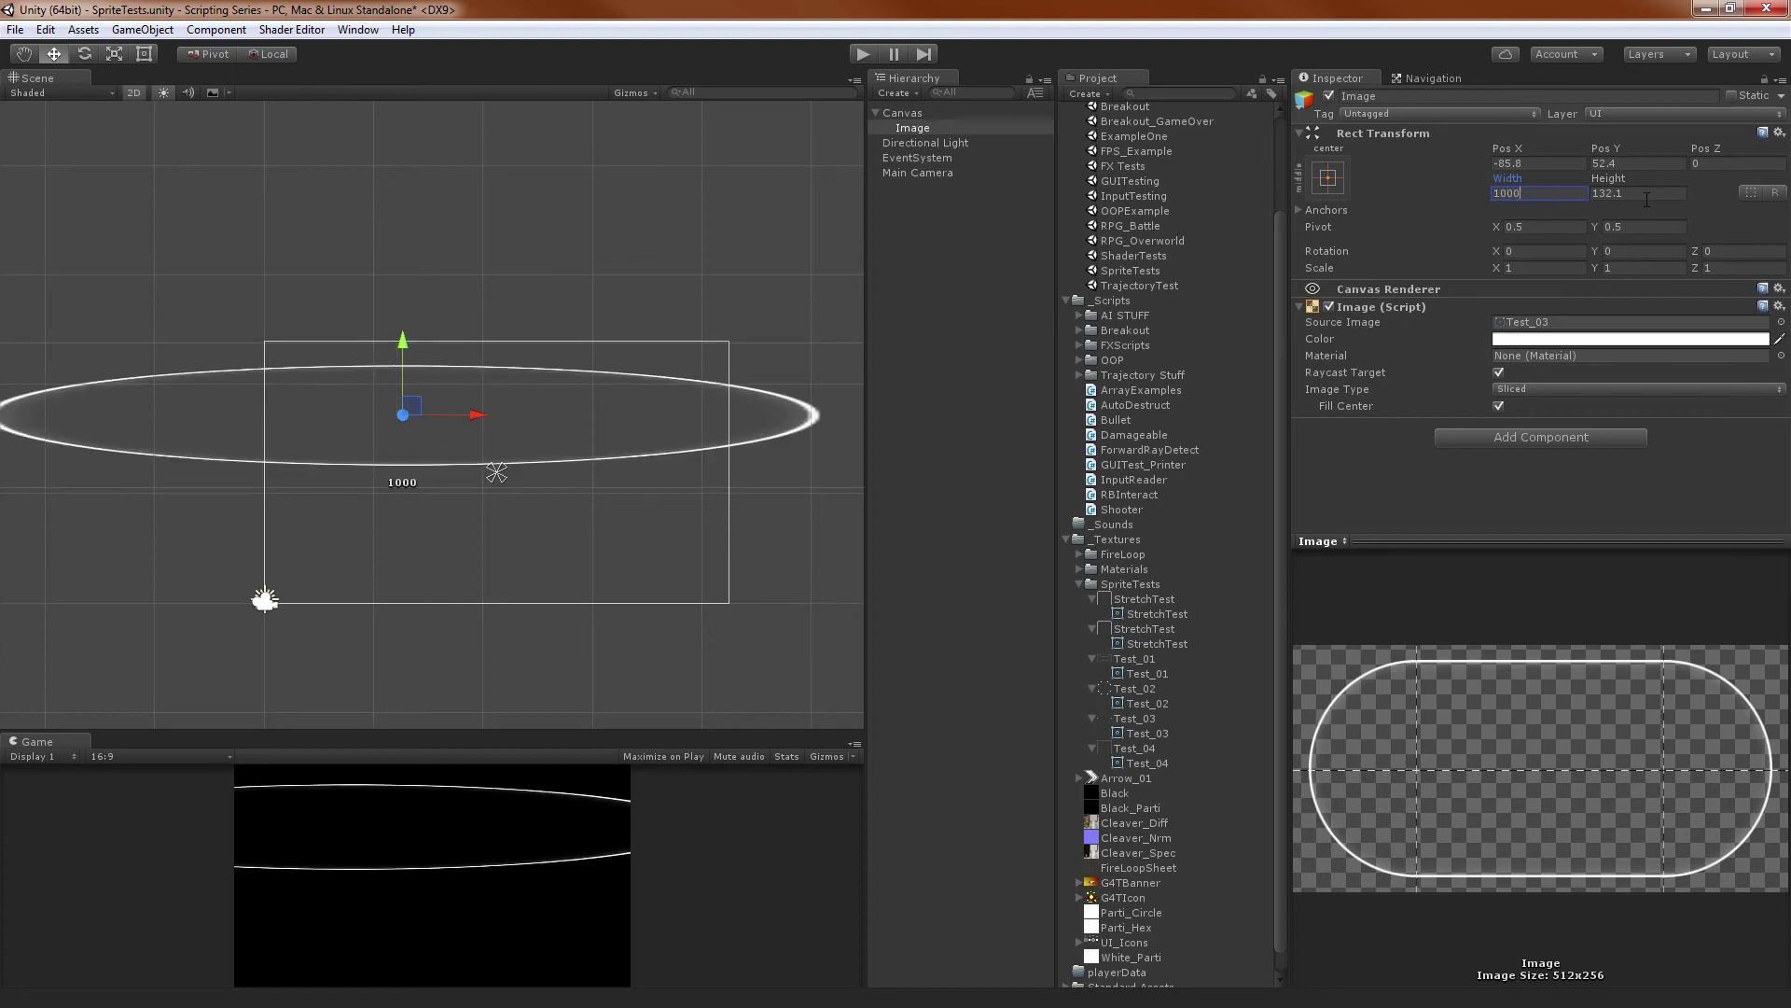
{"action": "left_click", "coordinate": [1646, 196]}
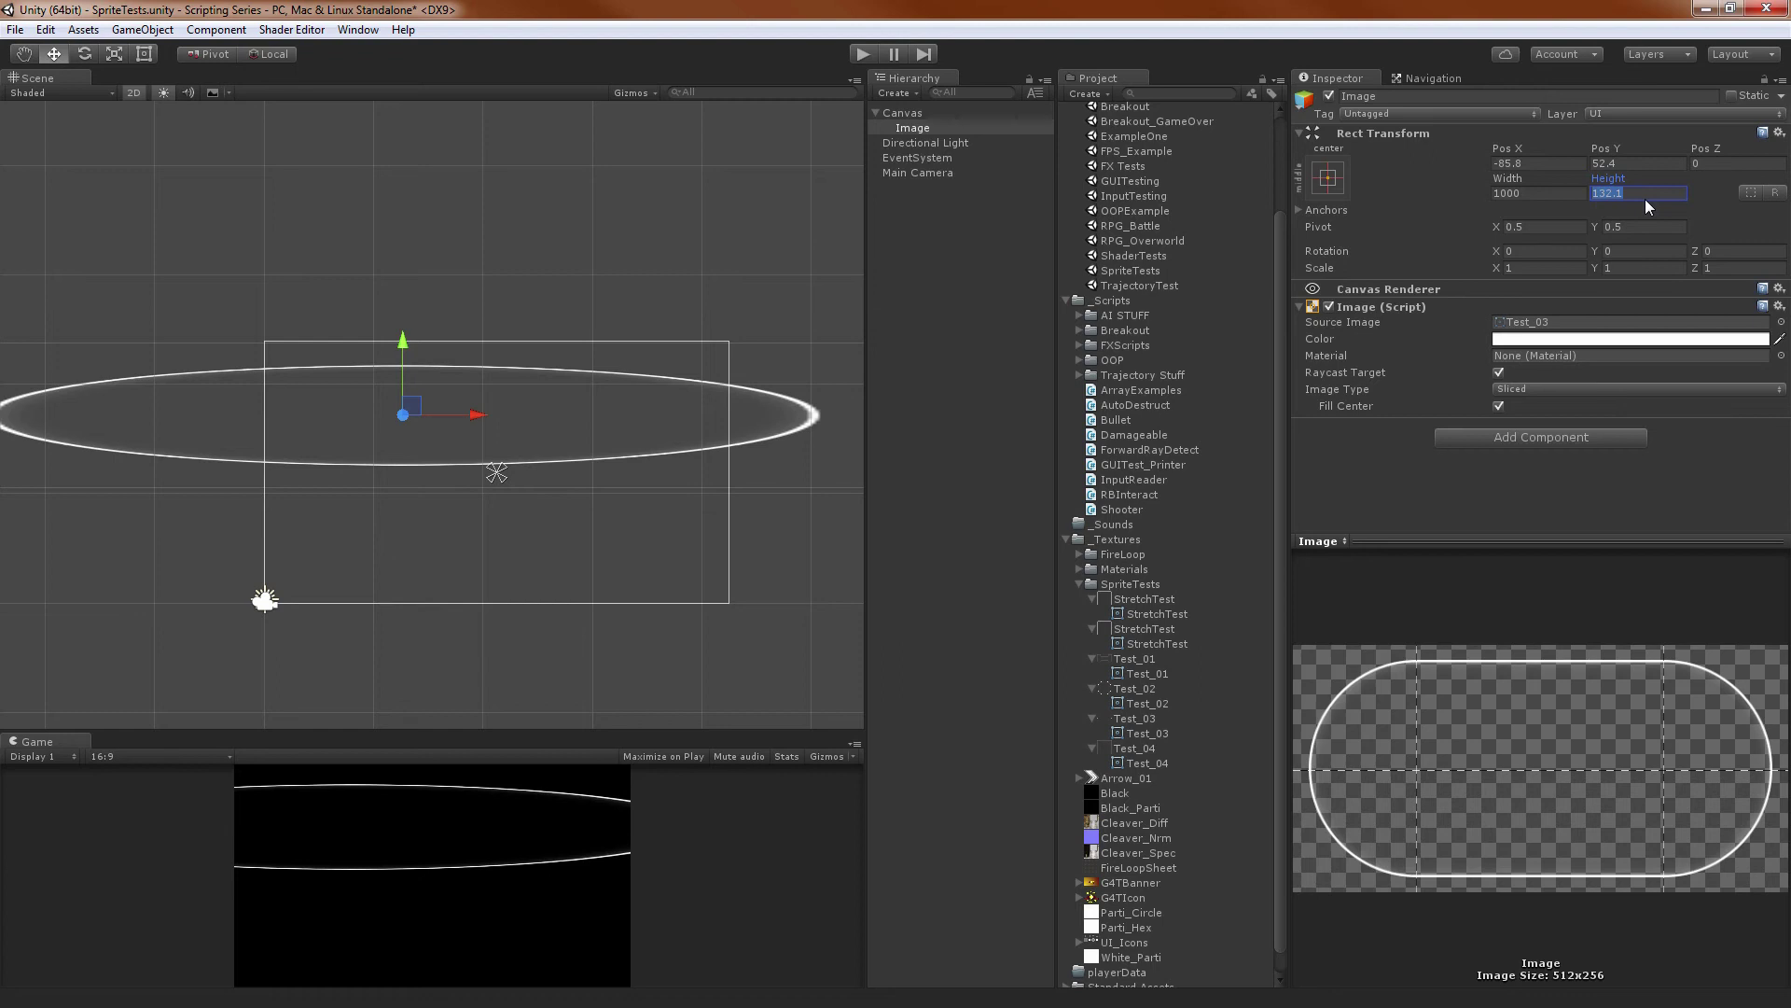
{"action": "type", "text": "500"}
{"action": "scroll", "coordinate": [705, 373], "scroll_direction": "down", "scroll_amount": 2}
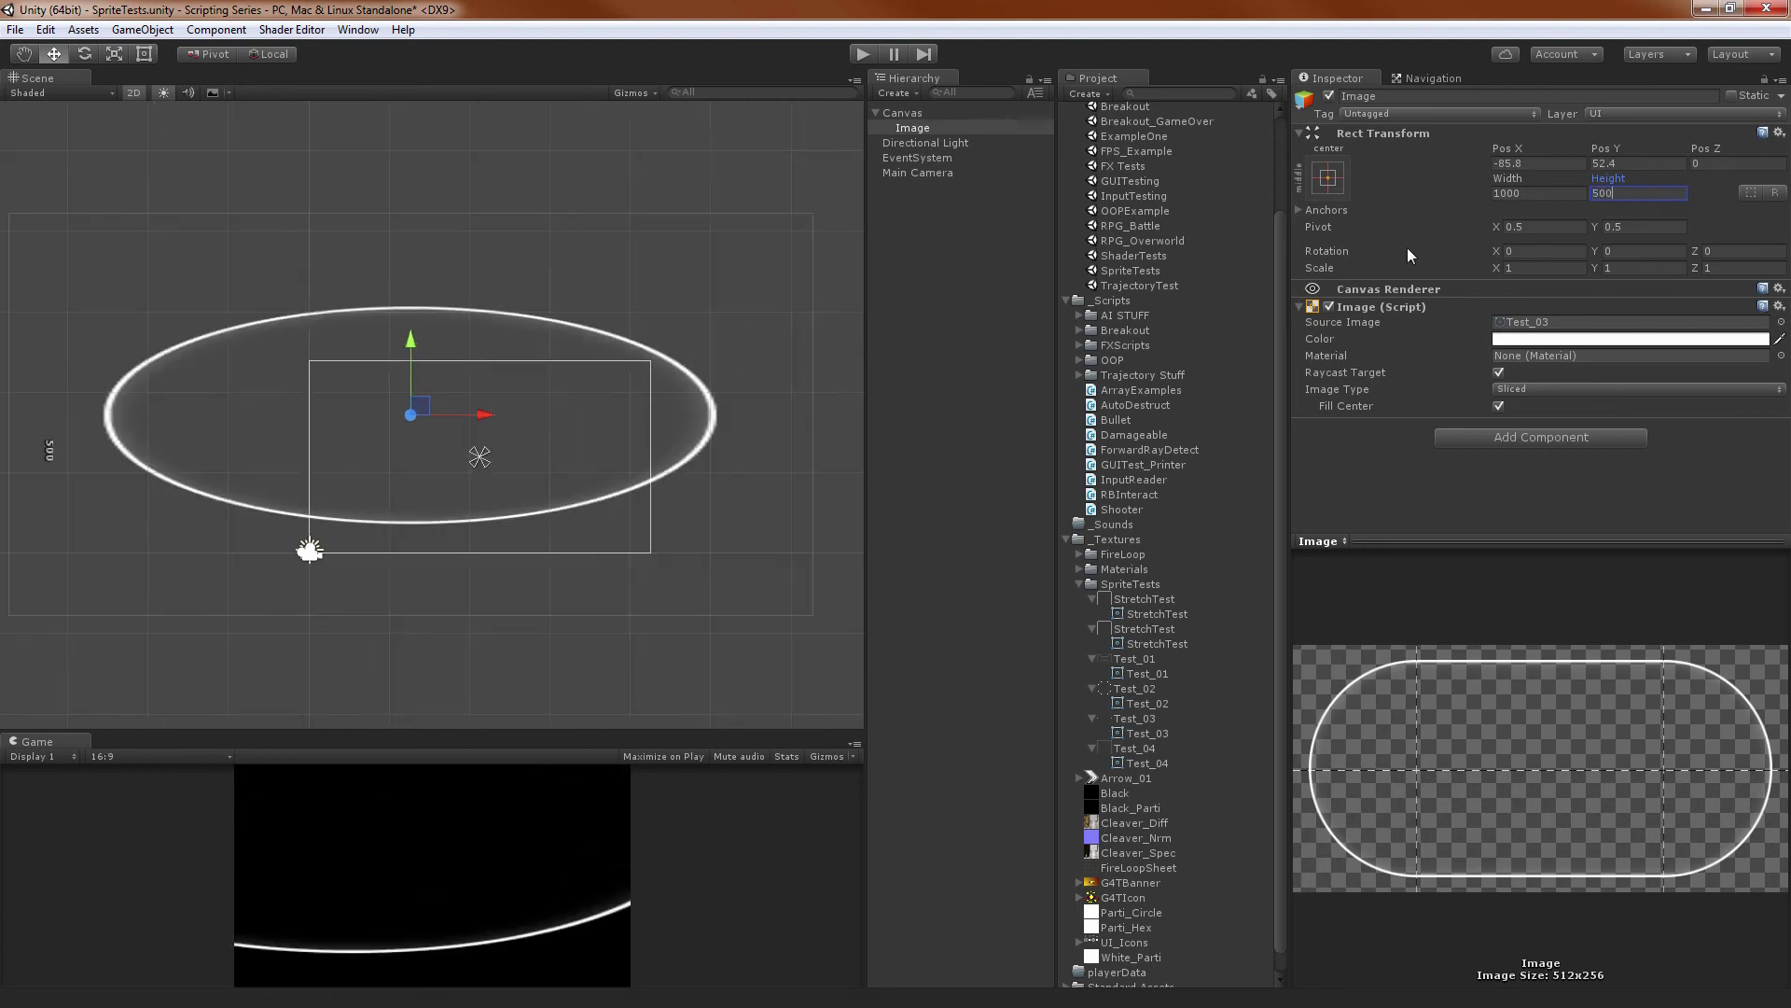
Set the Test_03 texture's Pixels Per Unit to 100, apply the import settings and reselect the Image
{"action": "left_click", "coordinate": [1528, 194]}
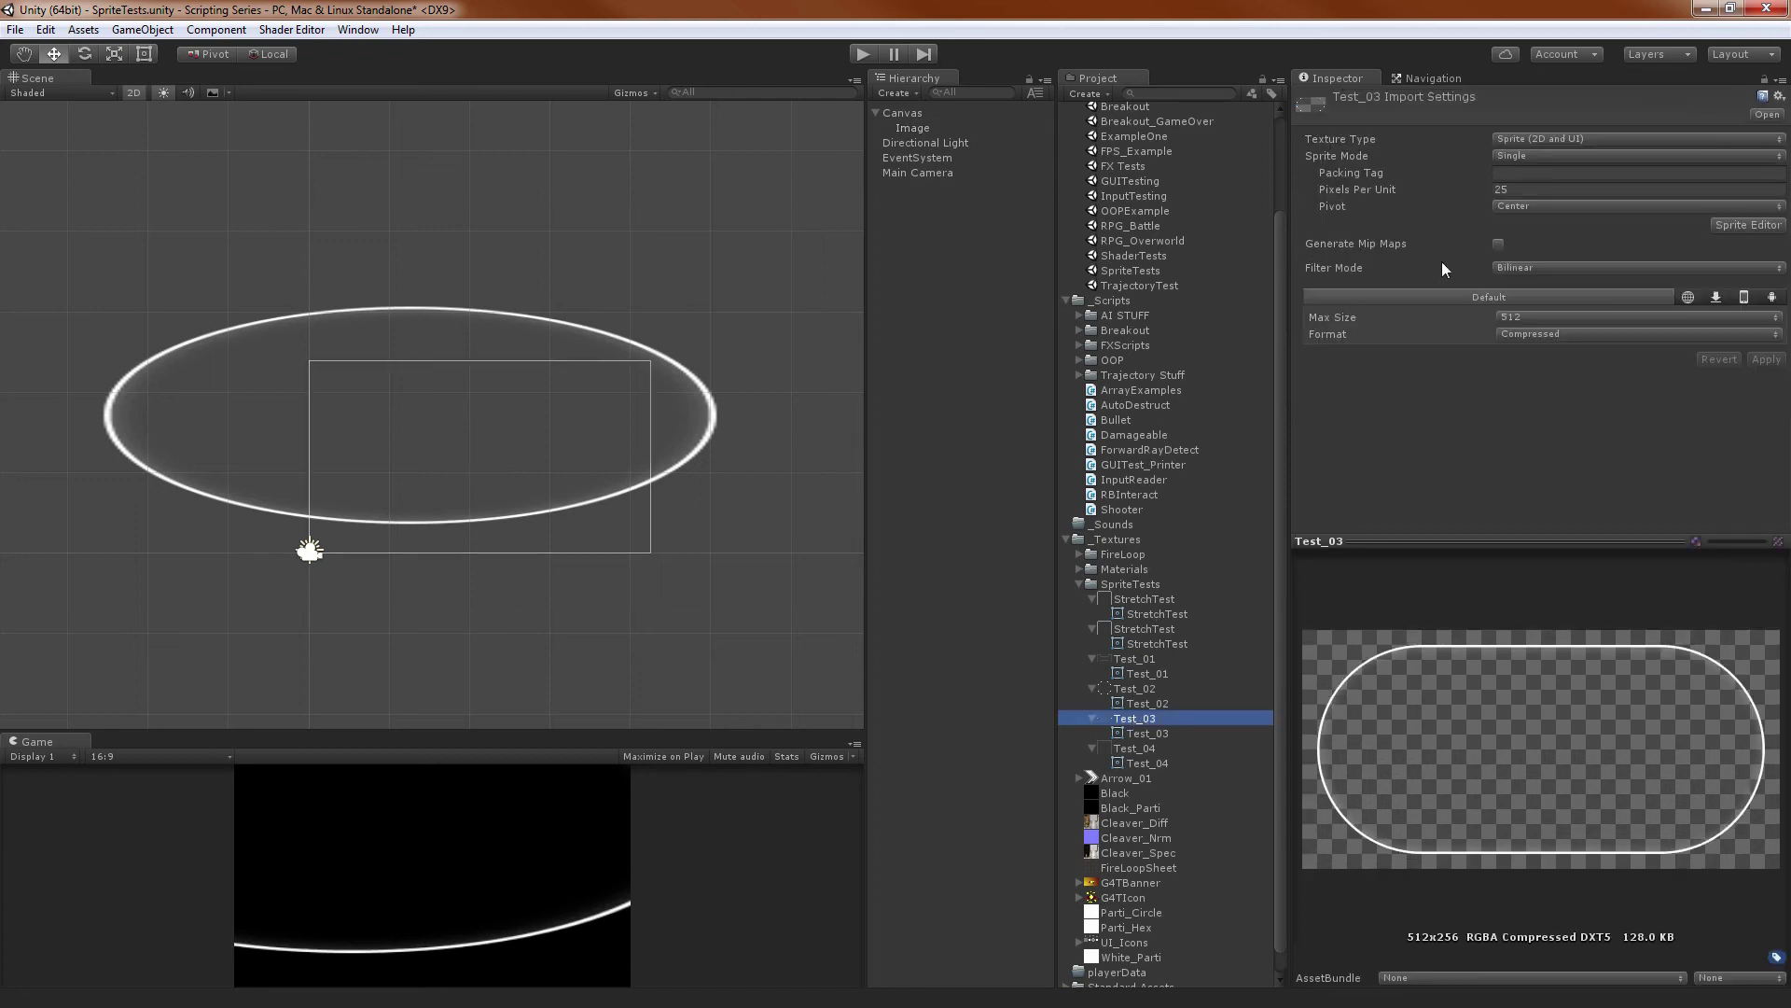
{"action": "left_click", "coordinate": [1524, 190]}
{"action": "type", "text": "100"}
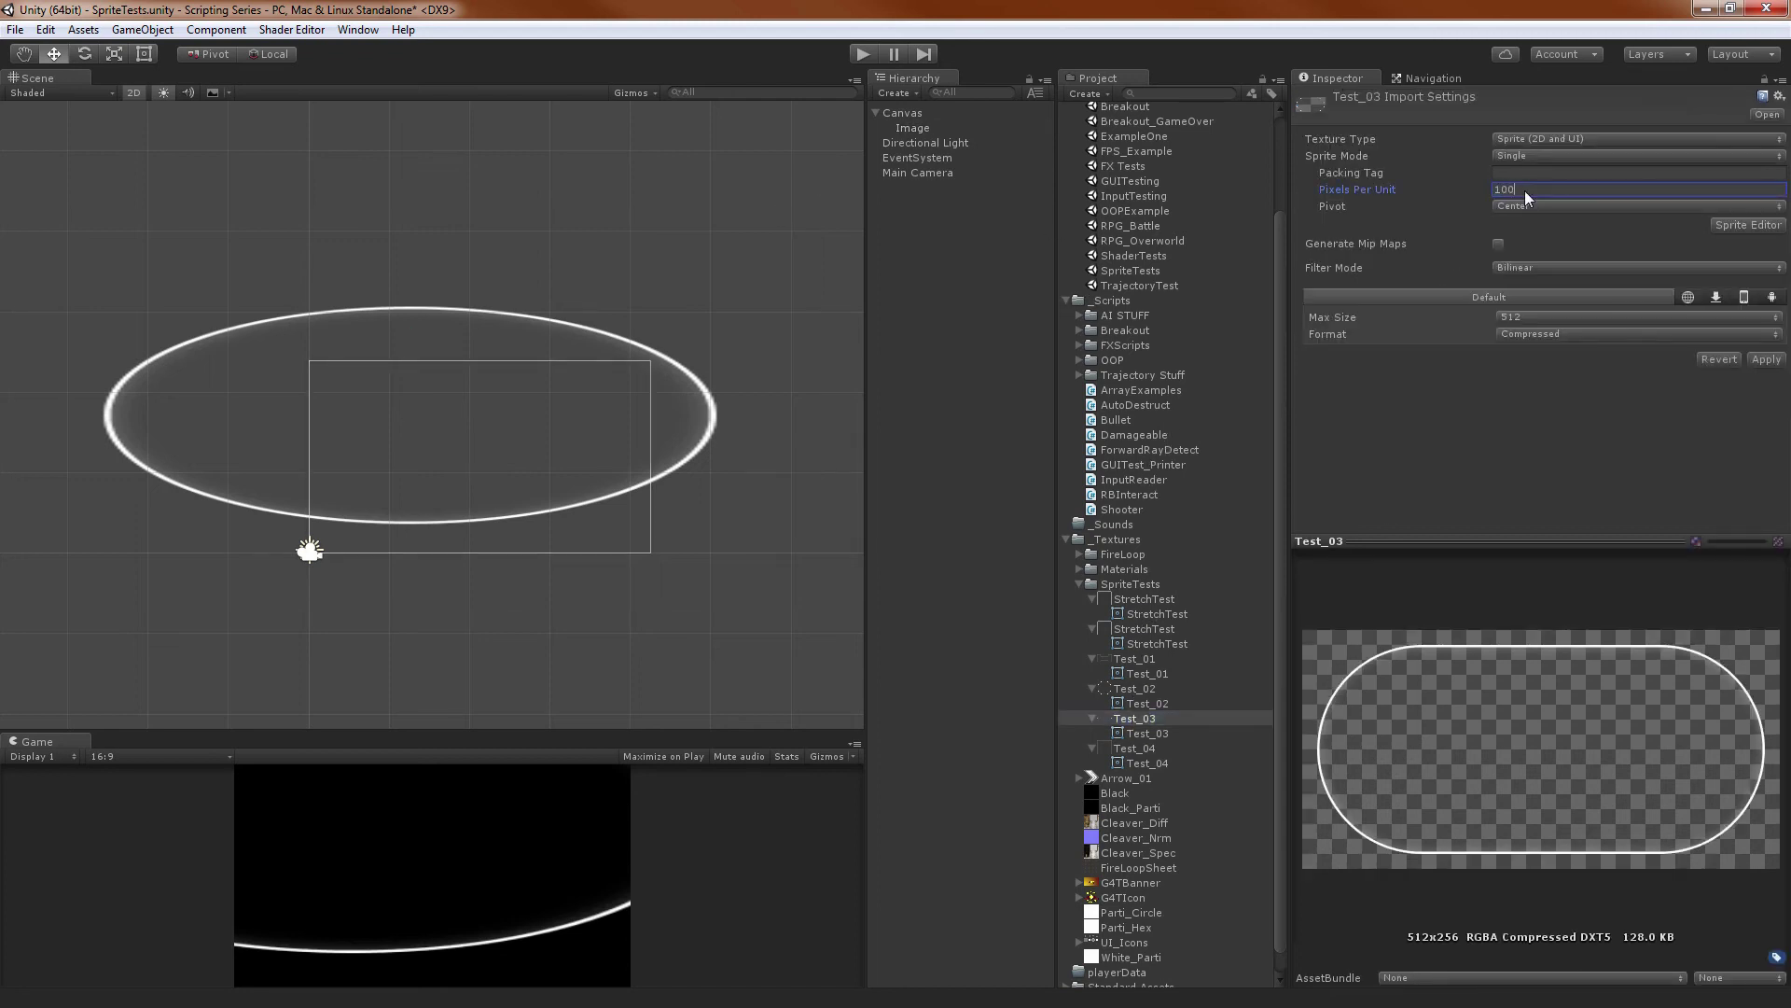
{"action": "left_click", "coordinate": [1760, 360]}
{"action": "left_click", "coordinate": [928, 322]}
{"action": "left_click", "coordinate": [913, 128]}
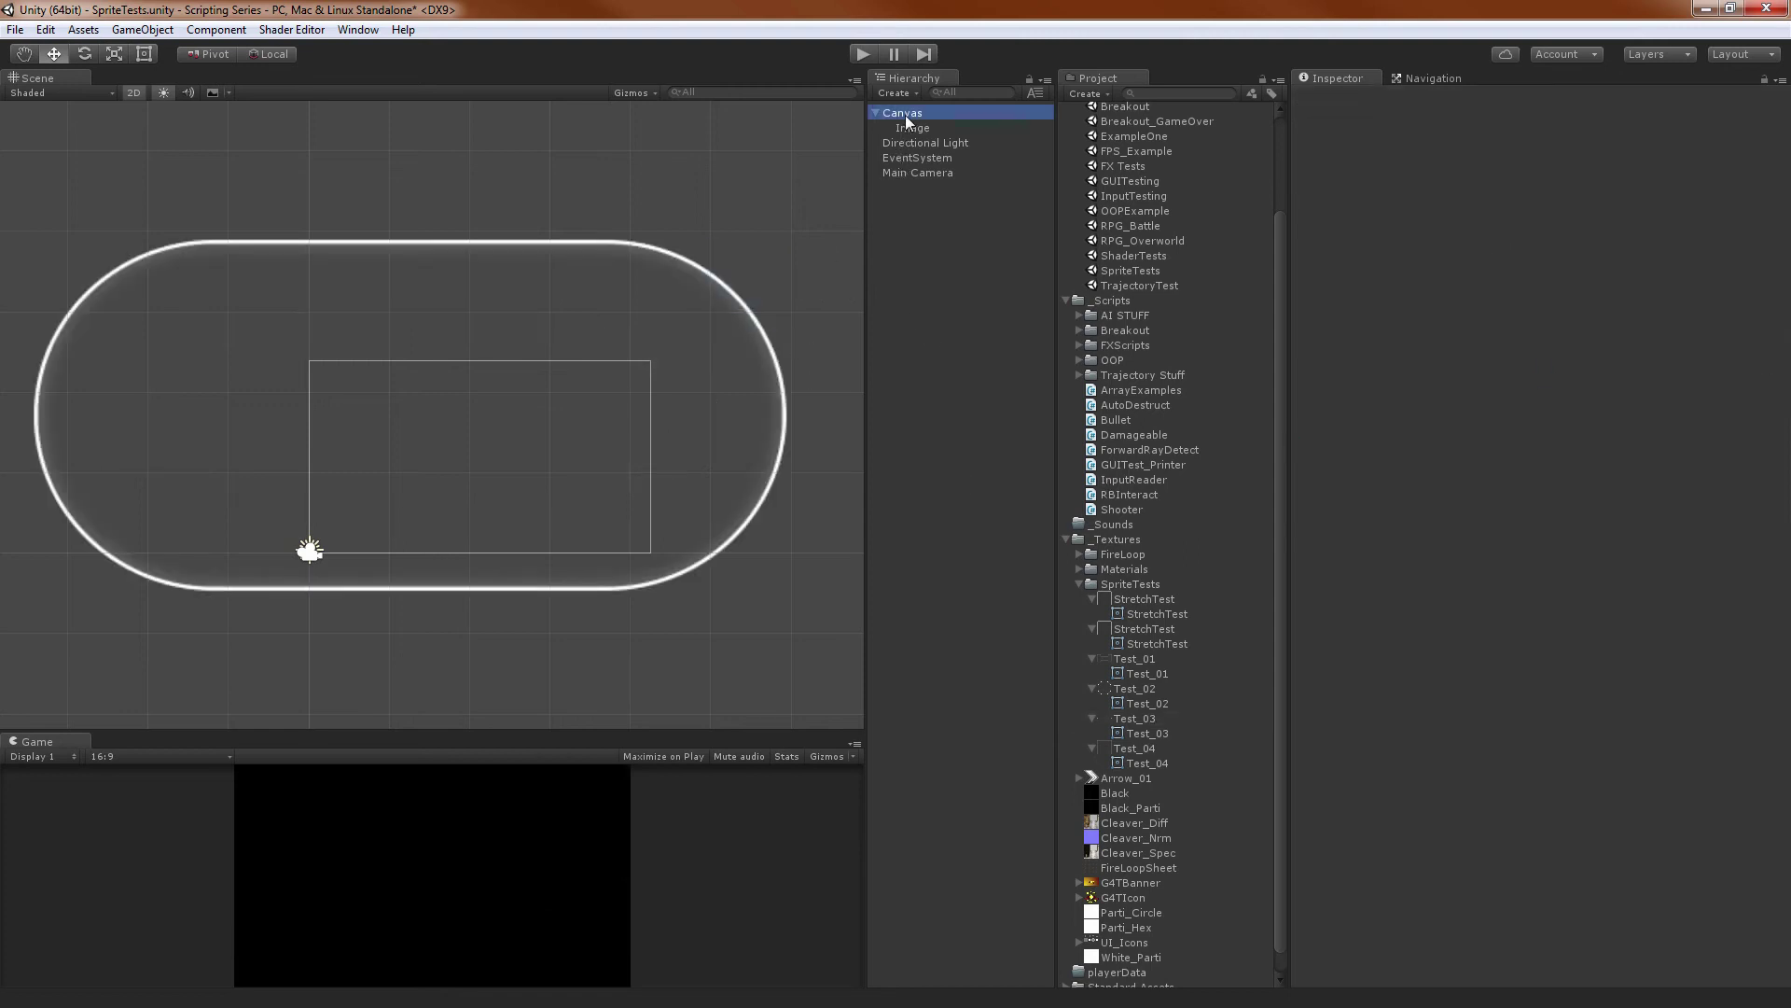
{"action": "mouse_move", "coordinate": [564, 317]}
{"action": "middle_mouse_down"}
{"action": "mouse_move", "coordinate": [614, 379]}
{"action": "mouse_move", "coordinate": [575, 319]}
{"action": "middle_mouse_up"}
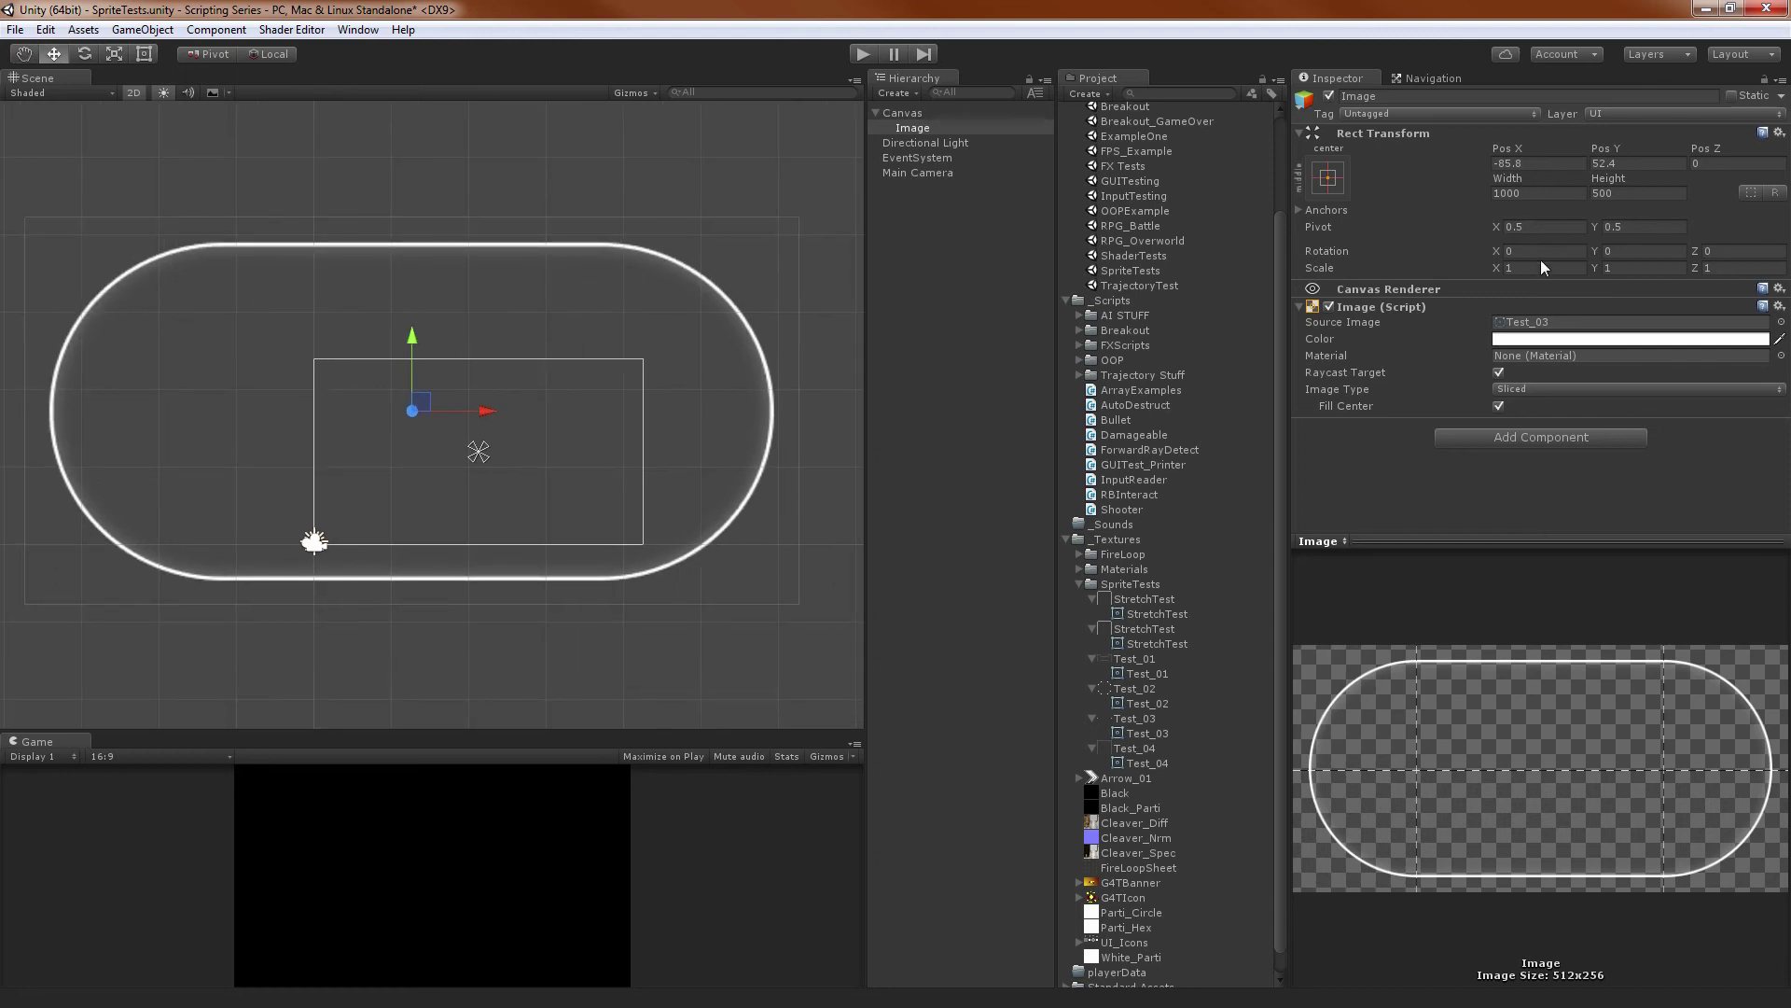
Set the Image's width to 1 and its height to 0.5
{"action": "left_click", "coordinate": [1547, 186]}
{"action": "type", "text": "1"}
{"action": "key", "text": "Tab"}
{"action": "type", "text": "0.5"}
{"action": "scroll", "coordinate": [560, 383], "scroll_direction": "up", "scroll_amount": 10}
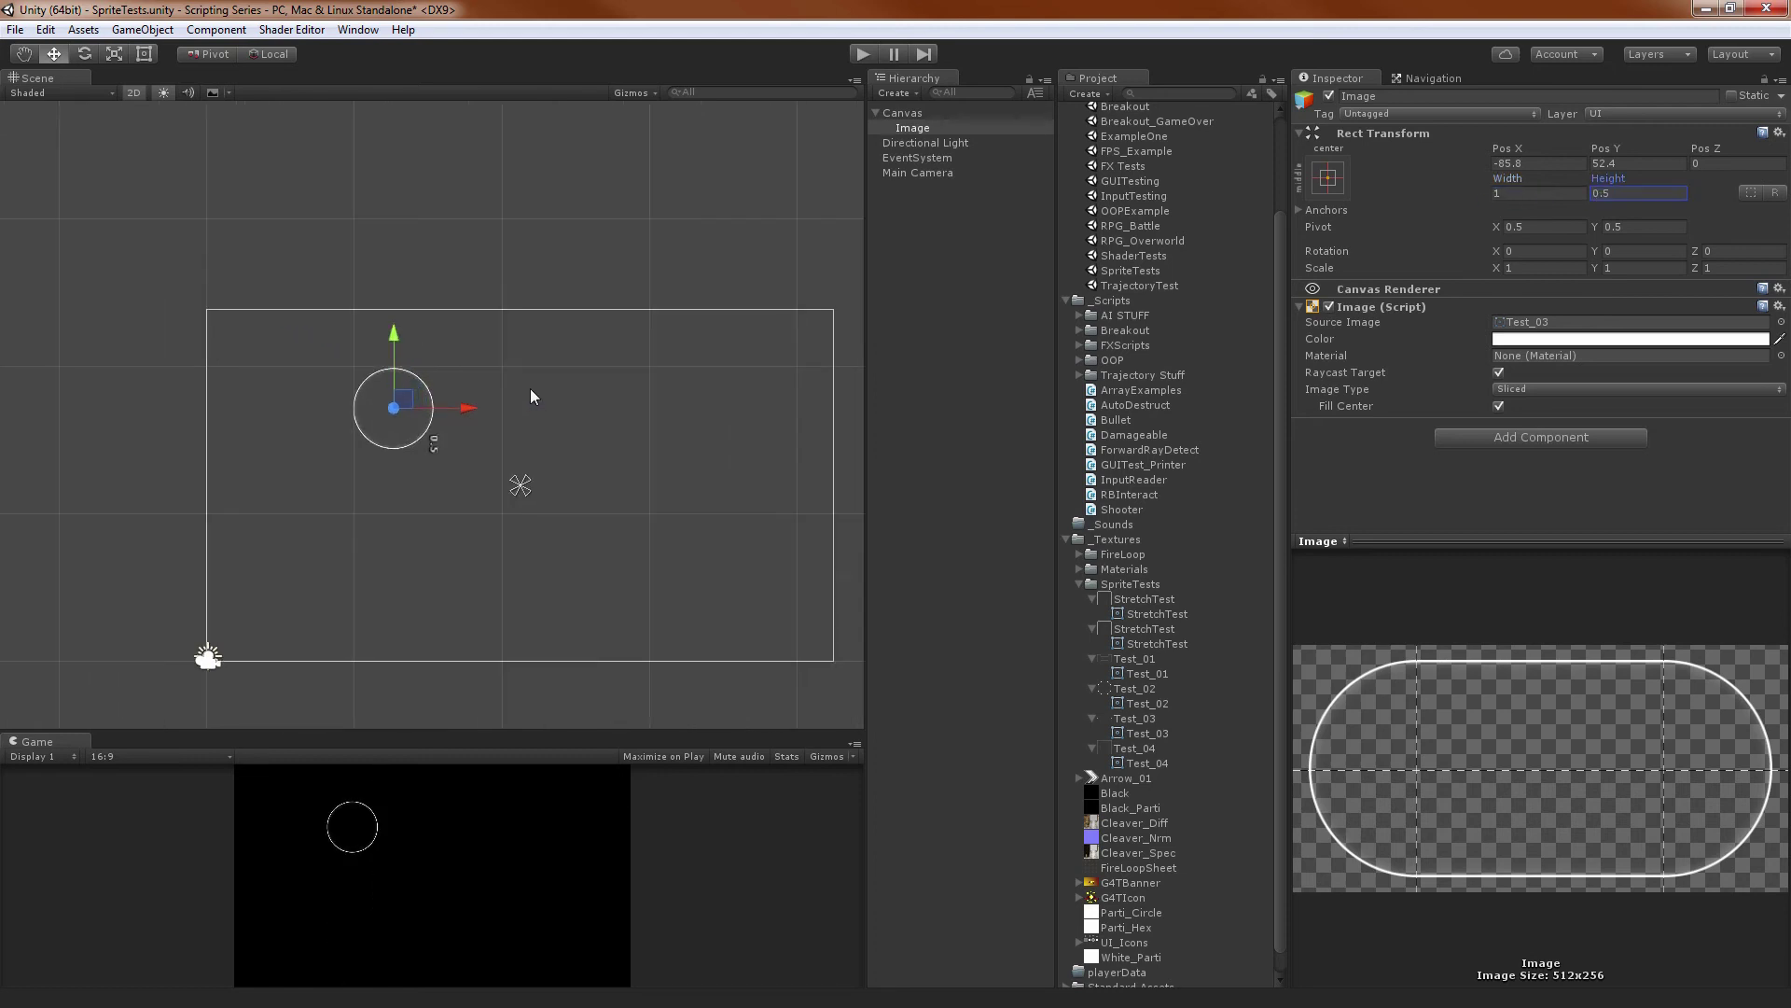
{"action": "middle_click_drag", "start_coordinate": [469, 314], "coordinate": [540, 312]}
{"action": "scroll", "coordinate": [664, 571], "scroll_direction": "up", "scroll_amount": 12}
{"action": "middle_click_drag", "start_coordinate": [677, 446], "coordinate": [633, 492]}
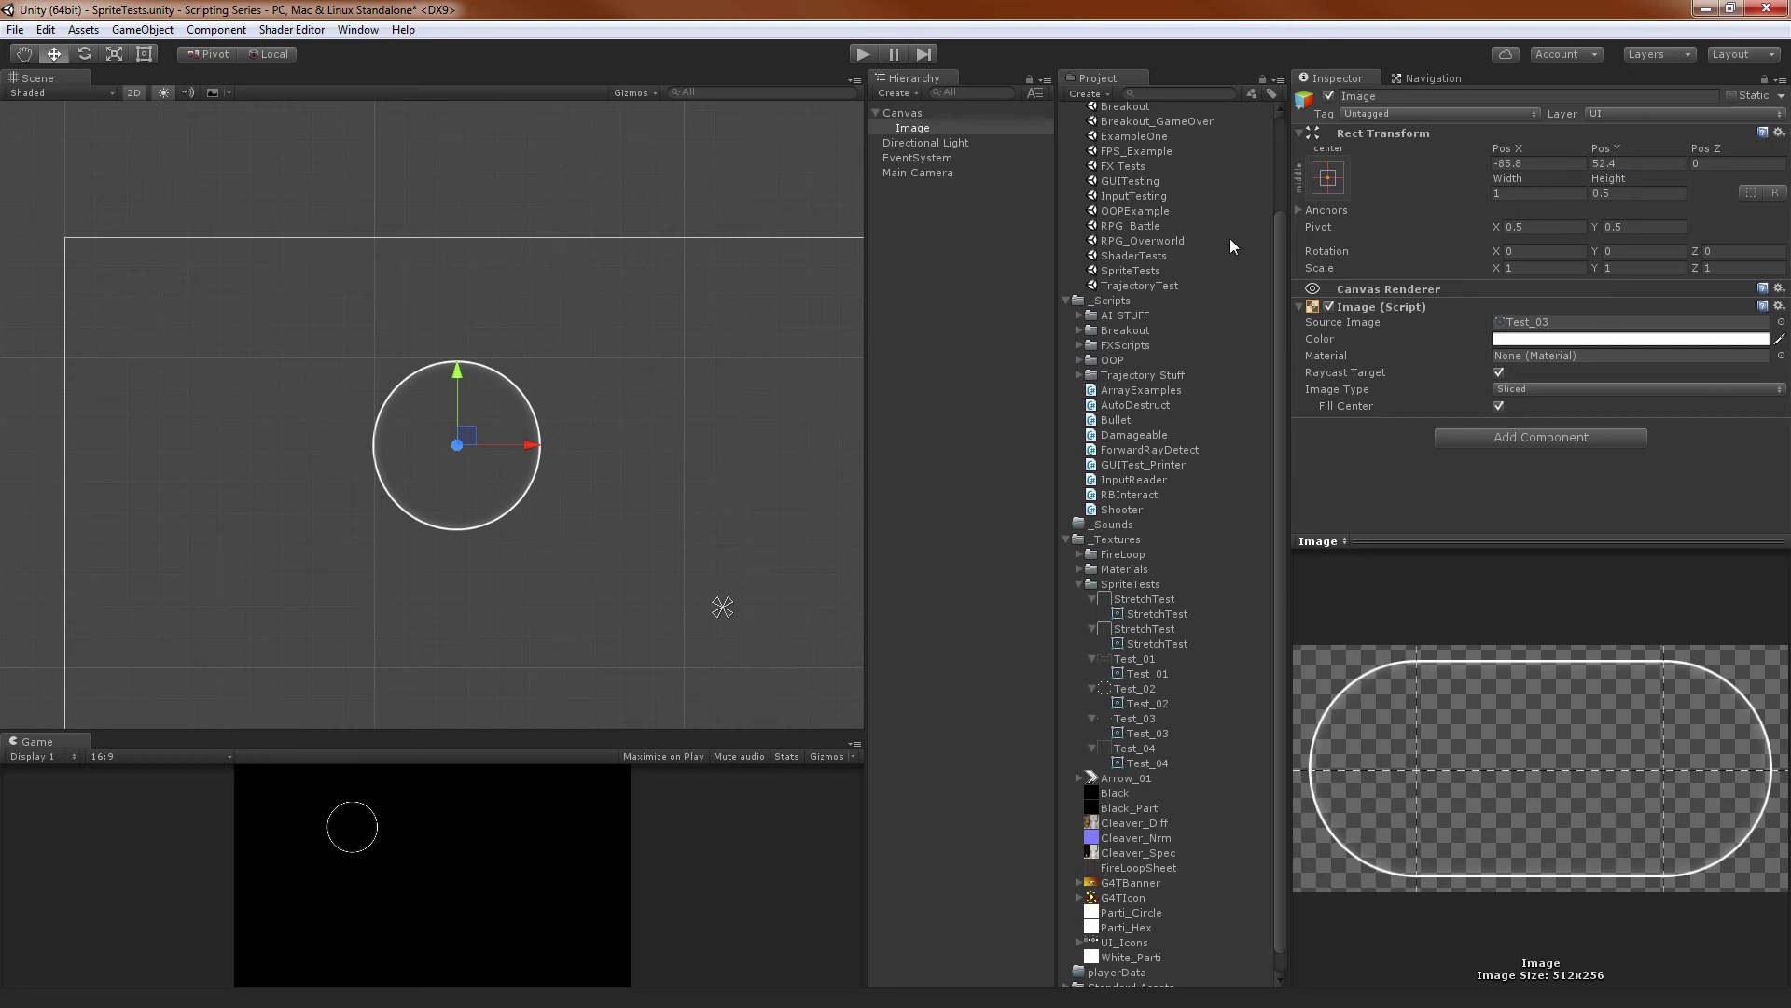
Try Image widths of 2 and 10, and settle on a width of 100 and a height of 50
{"action": "left_click", "coordinate": [1559, 194]}
{"action": "type", "text": "2"}
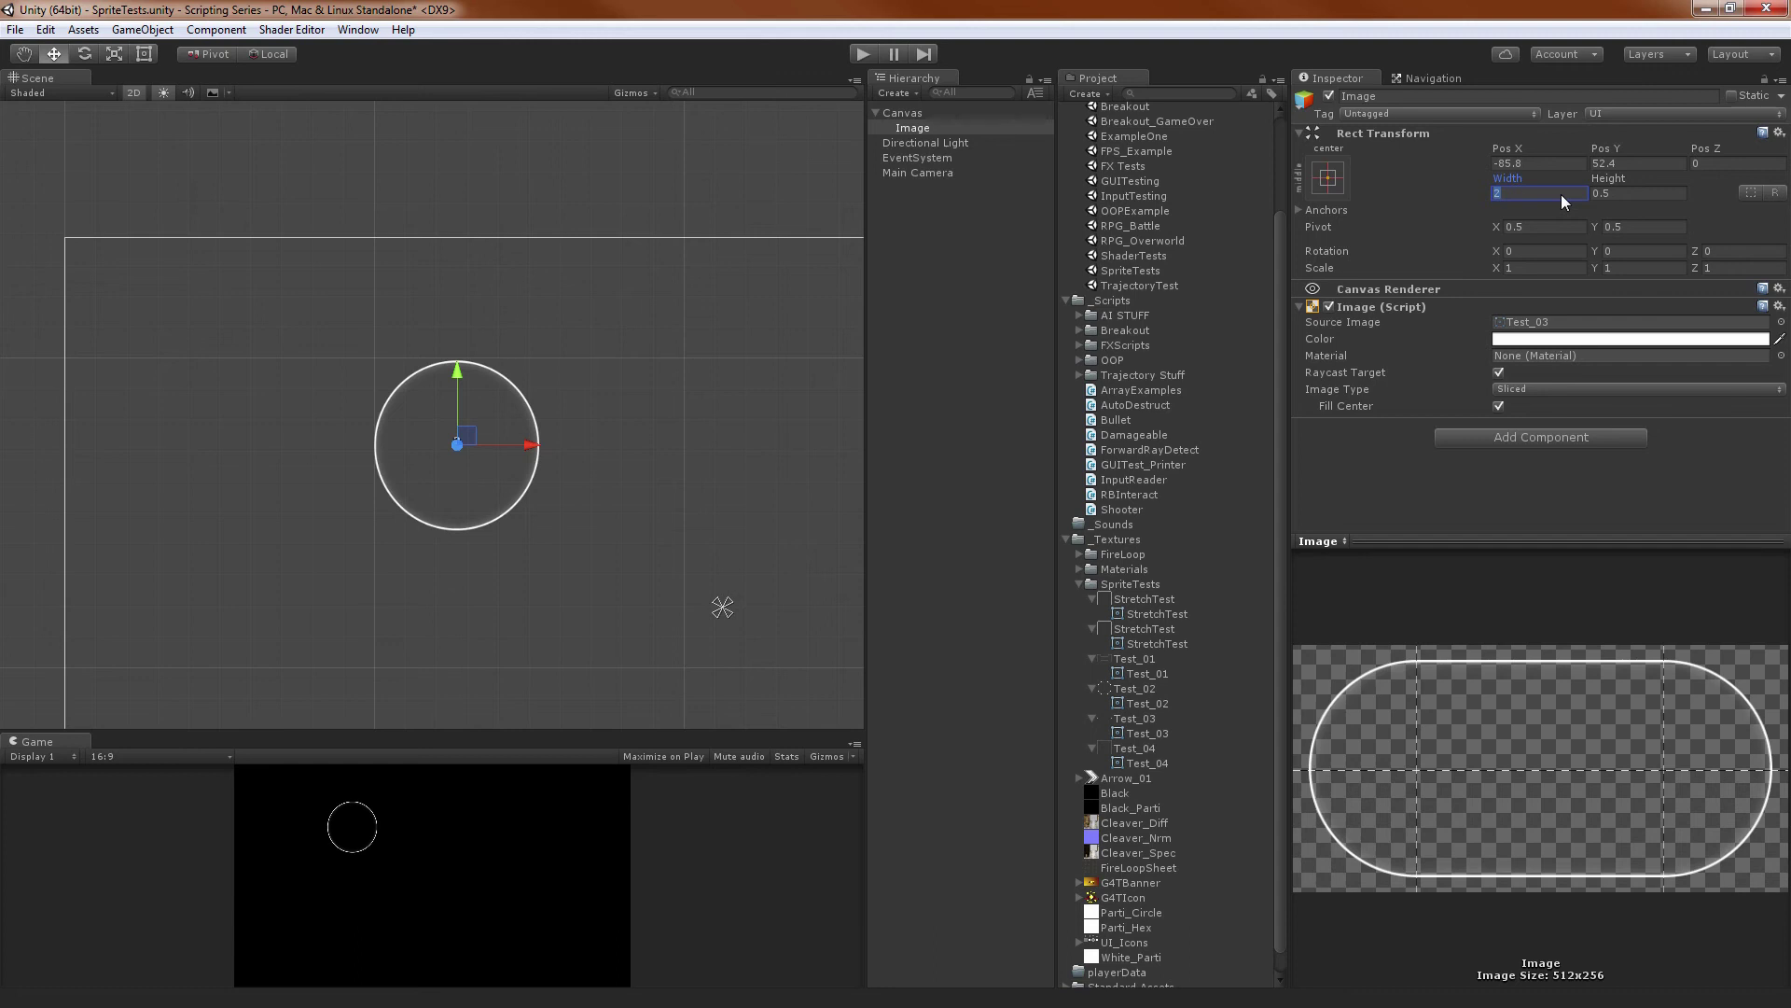
{"action": "type", "text": "10"}
{"action": "key", "text": "Return"}
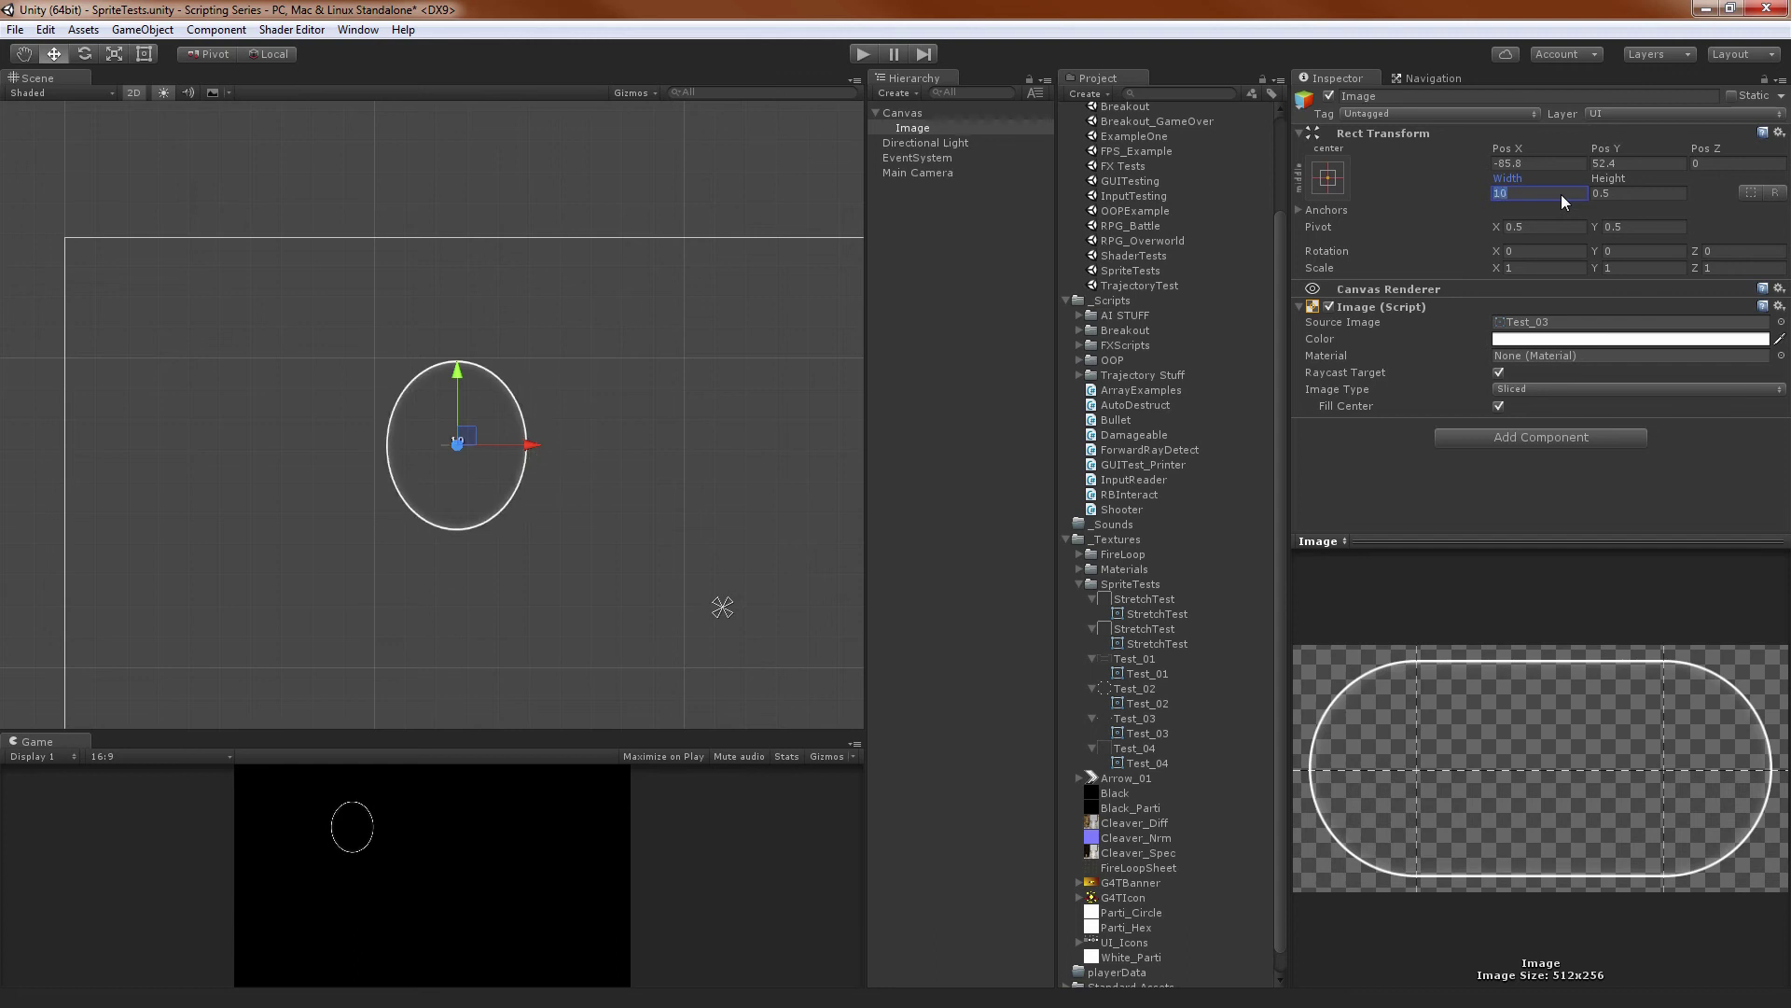
{"action": "type", "text": "100"}
{"action": "left_click", "coordinate": [1653, 193]}
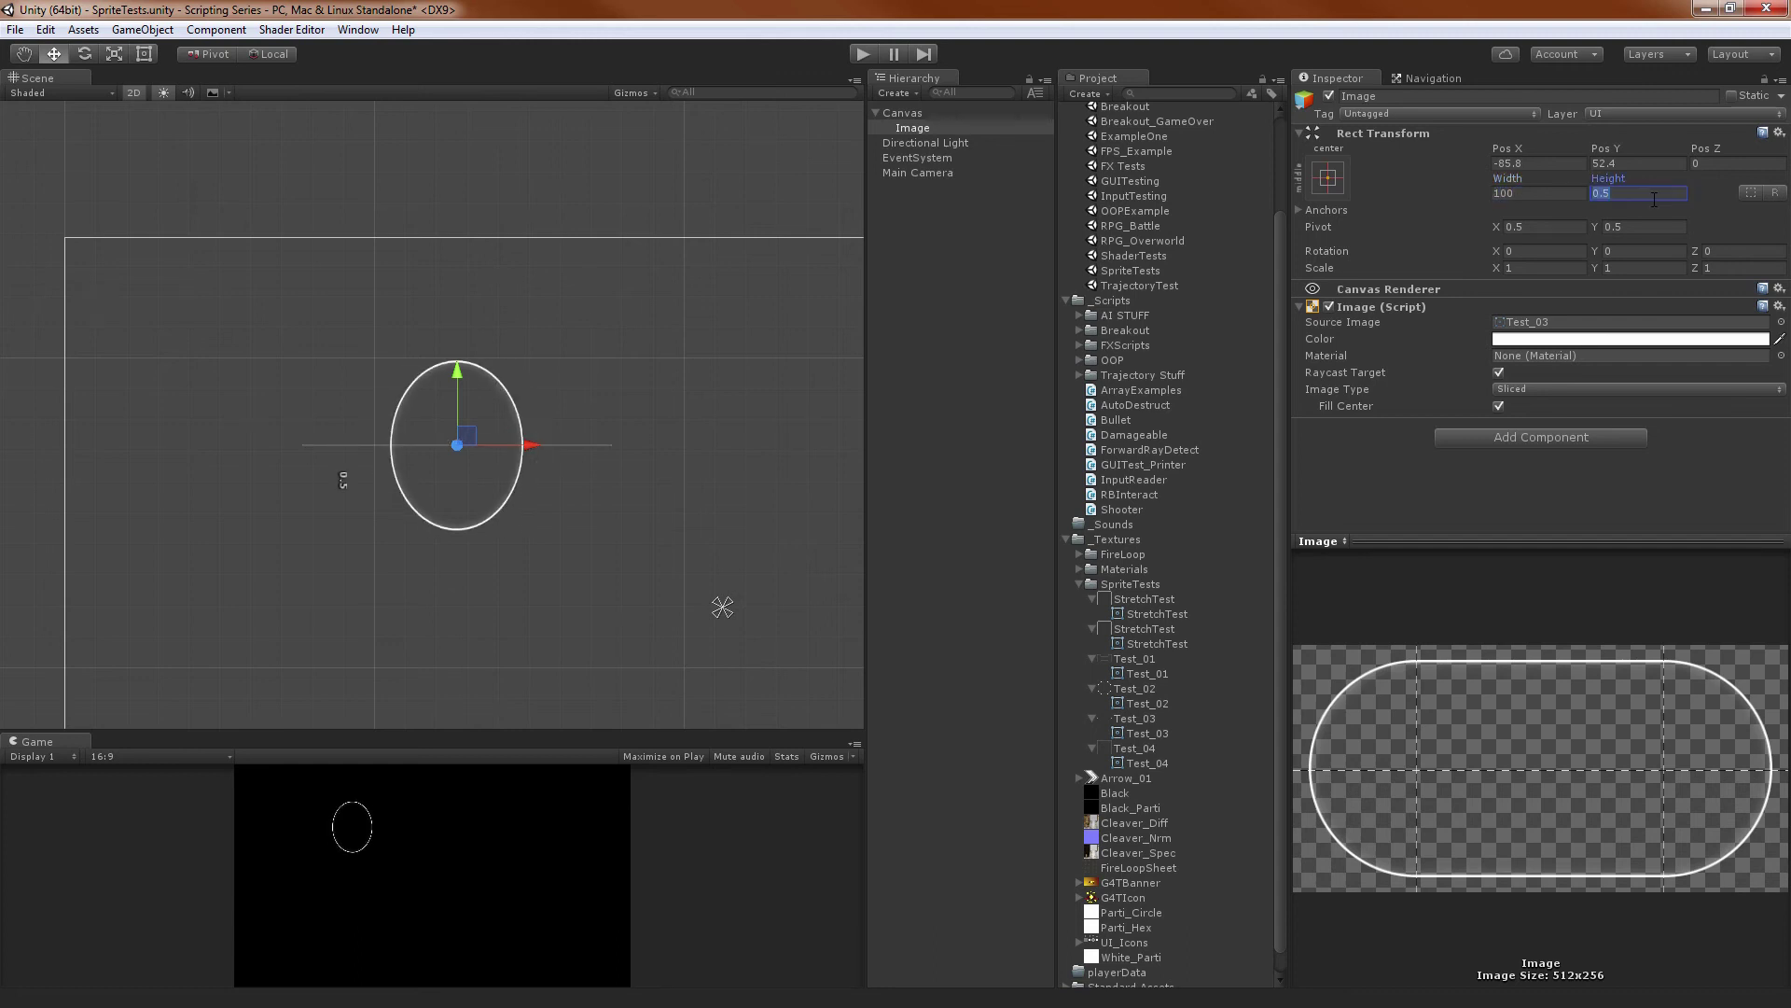
{"action": "type", "text": "50"}
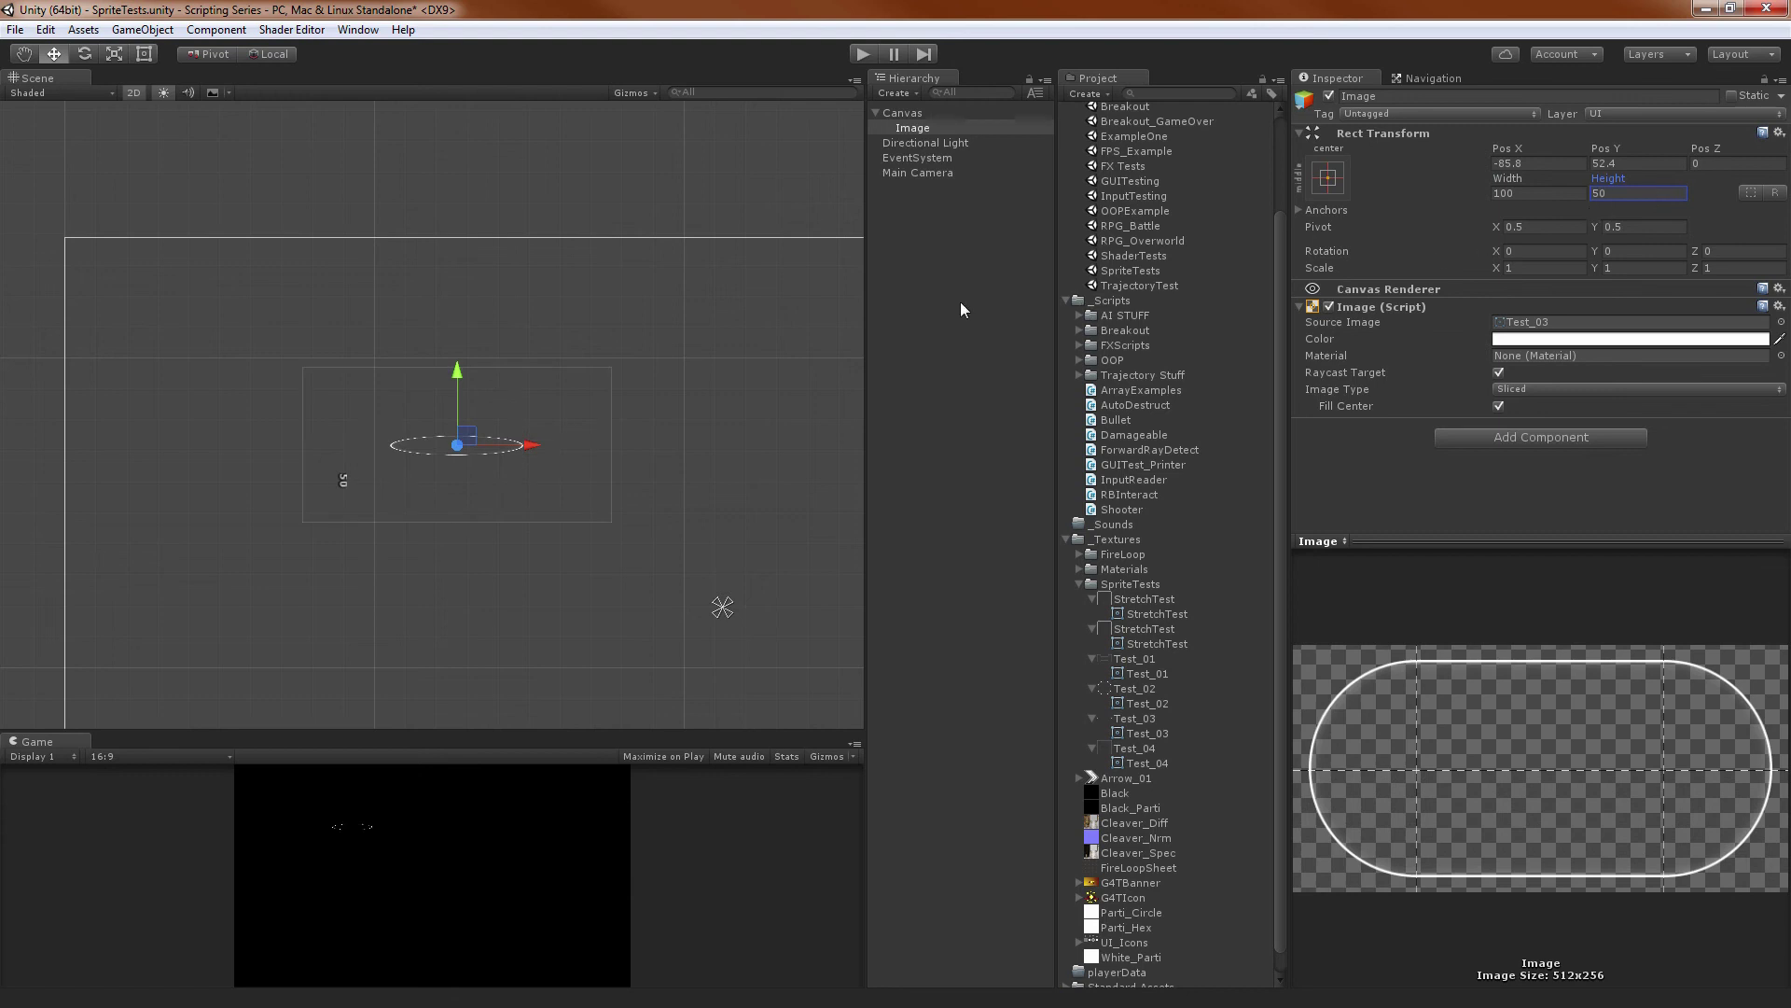
Delete the Image object from the Canvas
{"action": "scroll", "coordinate": [612, 358], "scroll_direction": "down", "scroll_amount": 4}
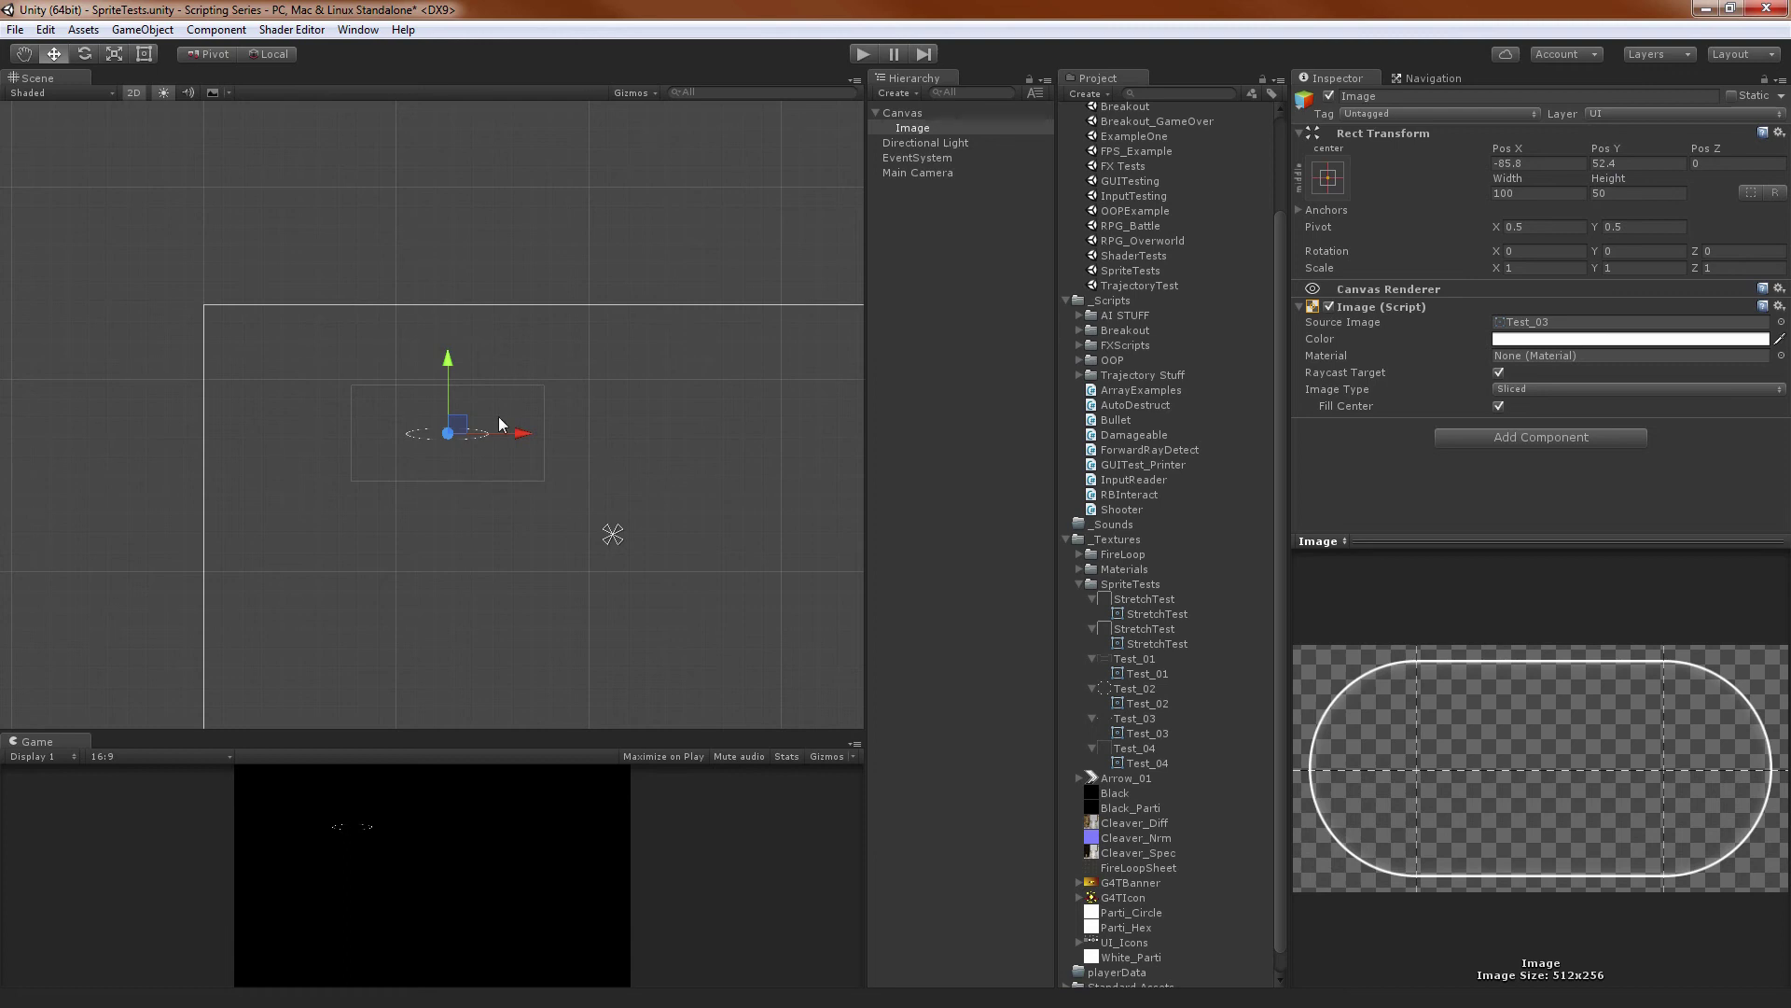
{"action": "scroll", "coordinate": [495, 344], "scroll_direction": "down", "scroll_amount": 2}
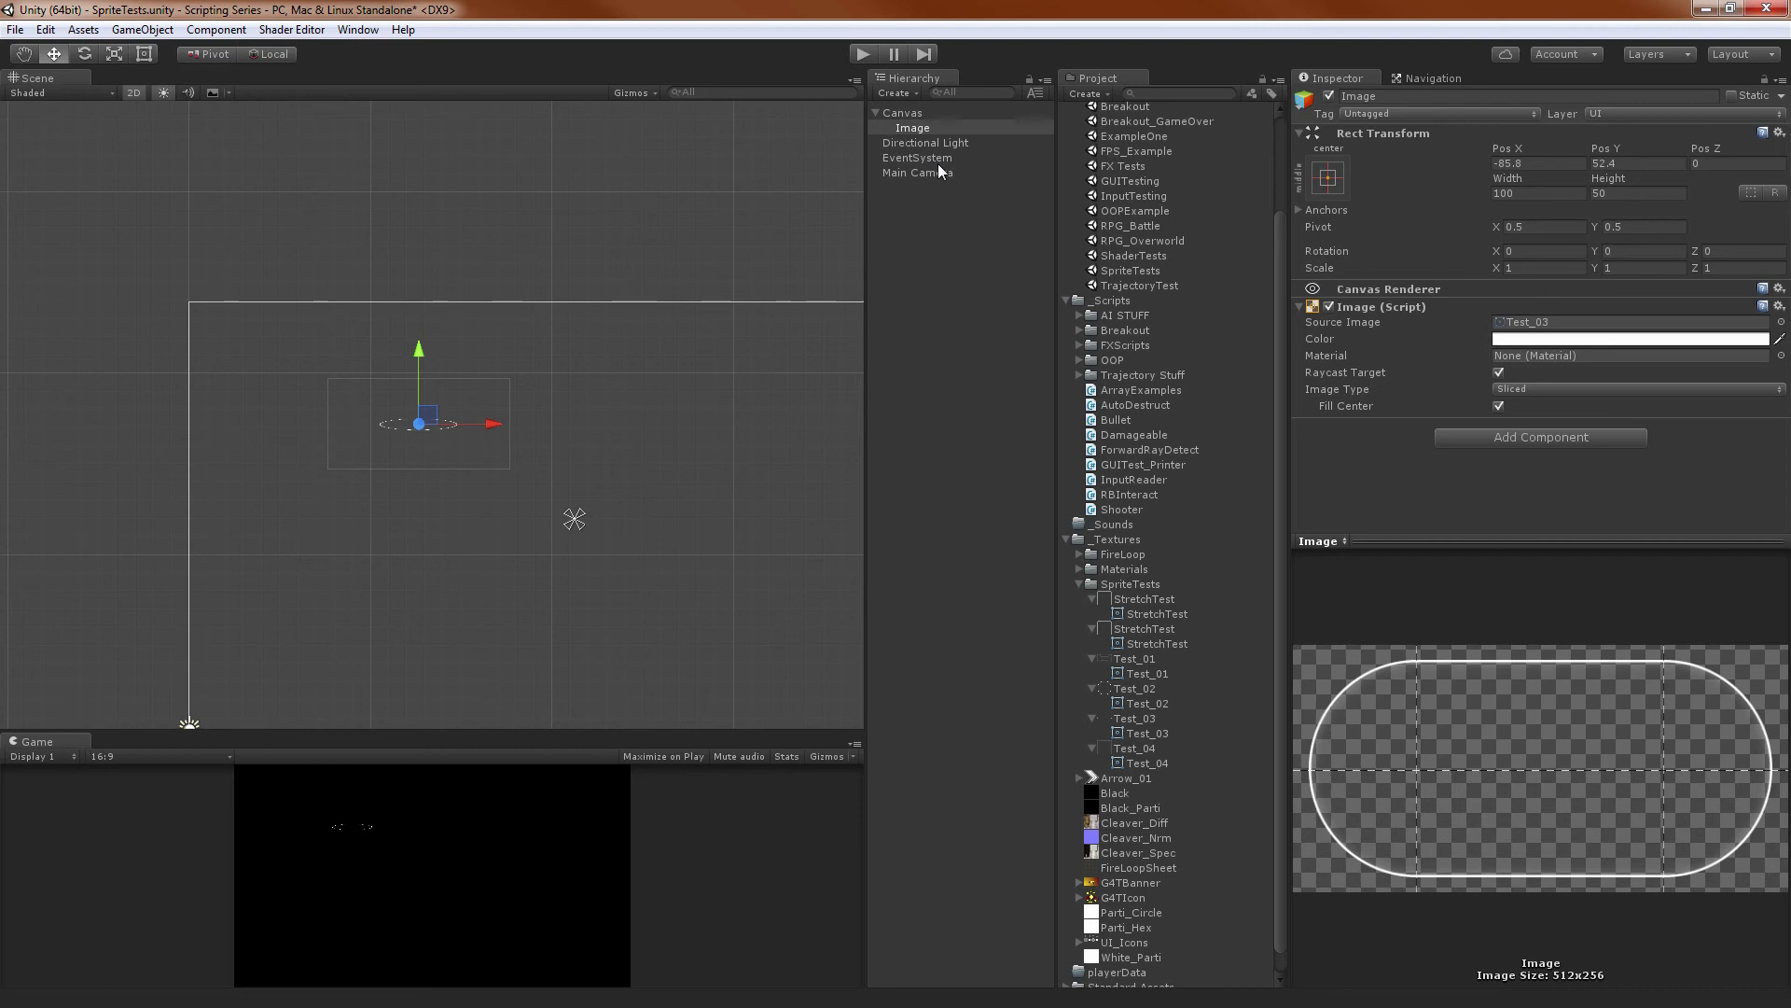
{"action": "key", "text": "Delete"}
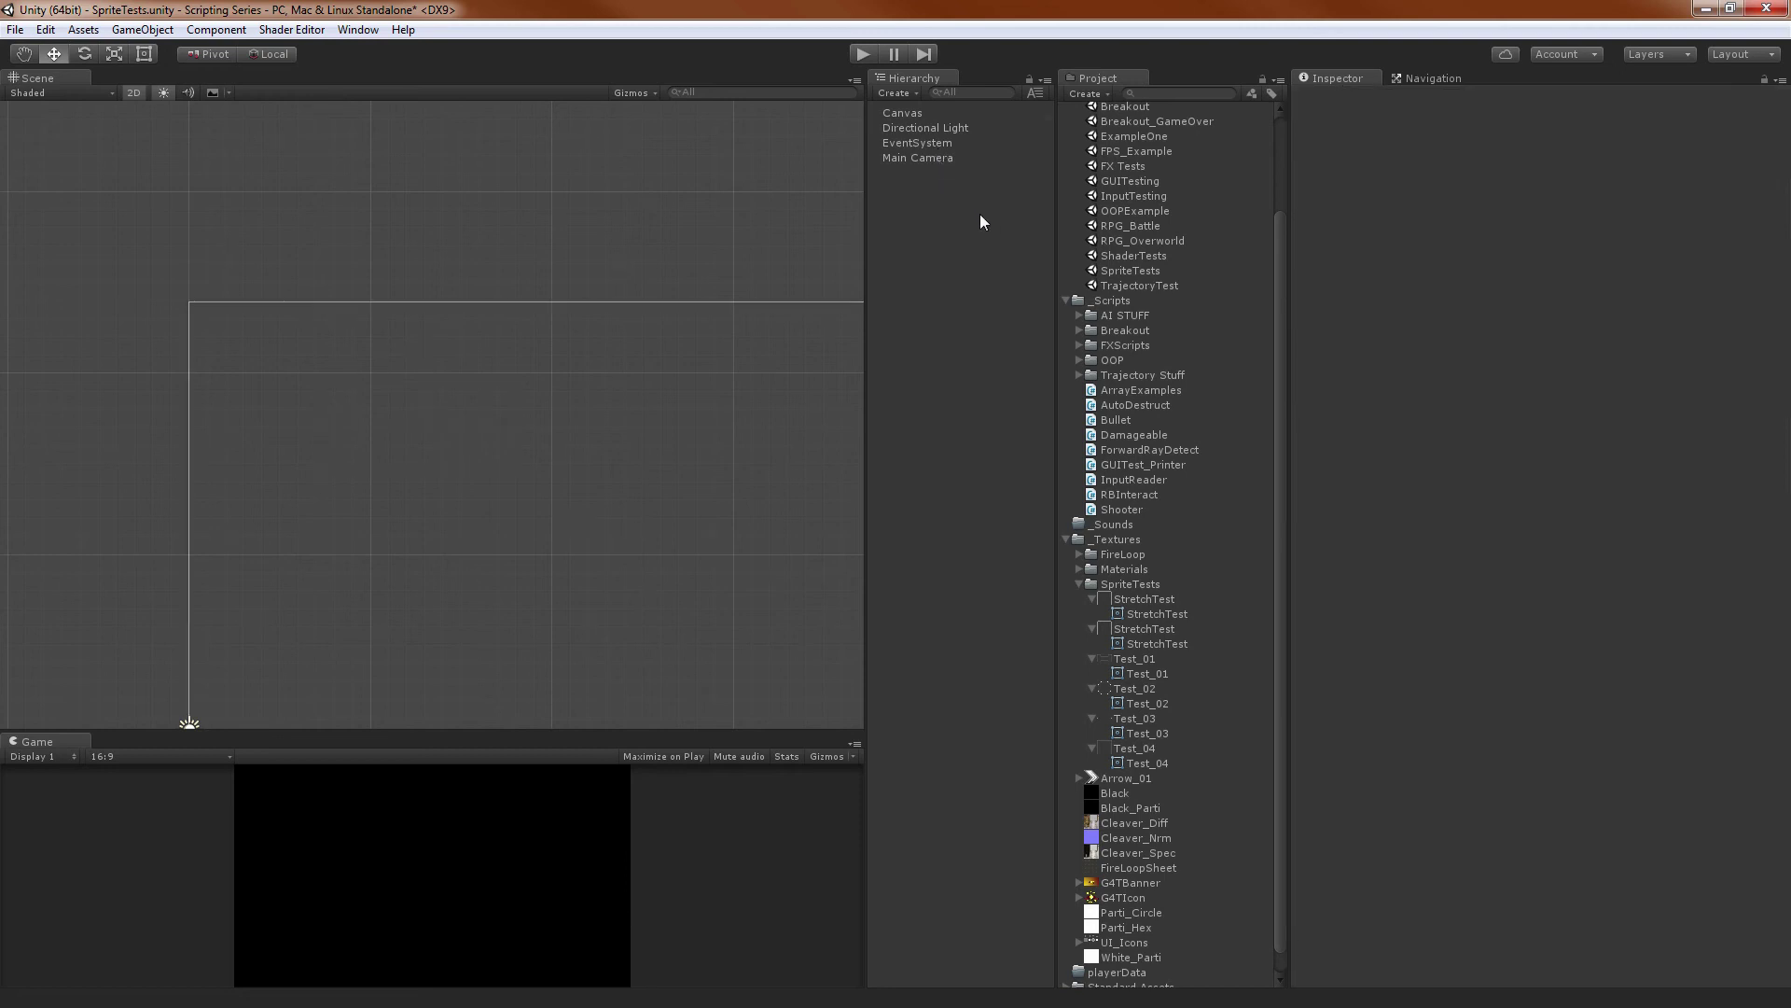
Reset the UI_Icons texture's import settings to their defaults
{"action": "scroll", "coordinate": [1162, 709], "scroll_direction": "down", "scroll_amount": 1}
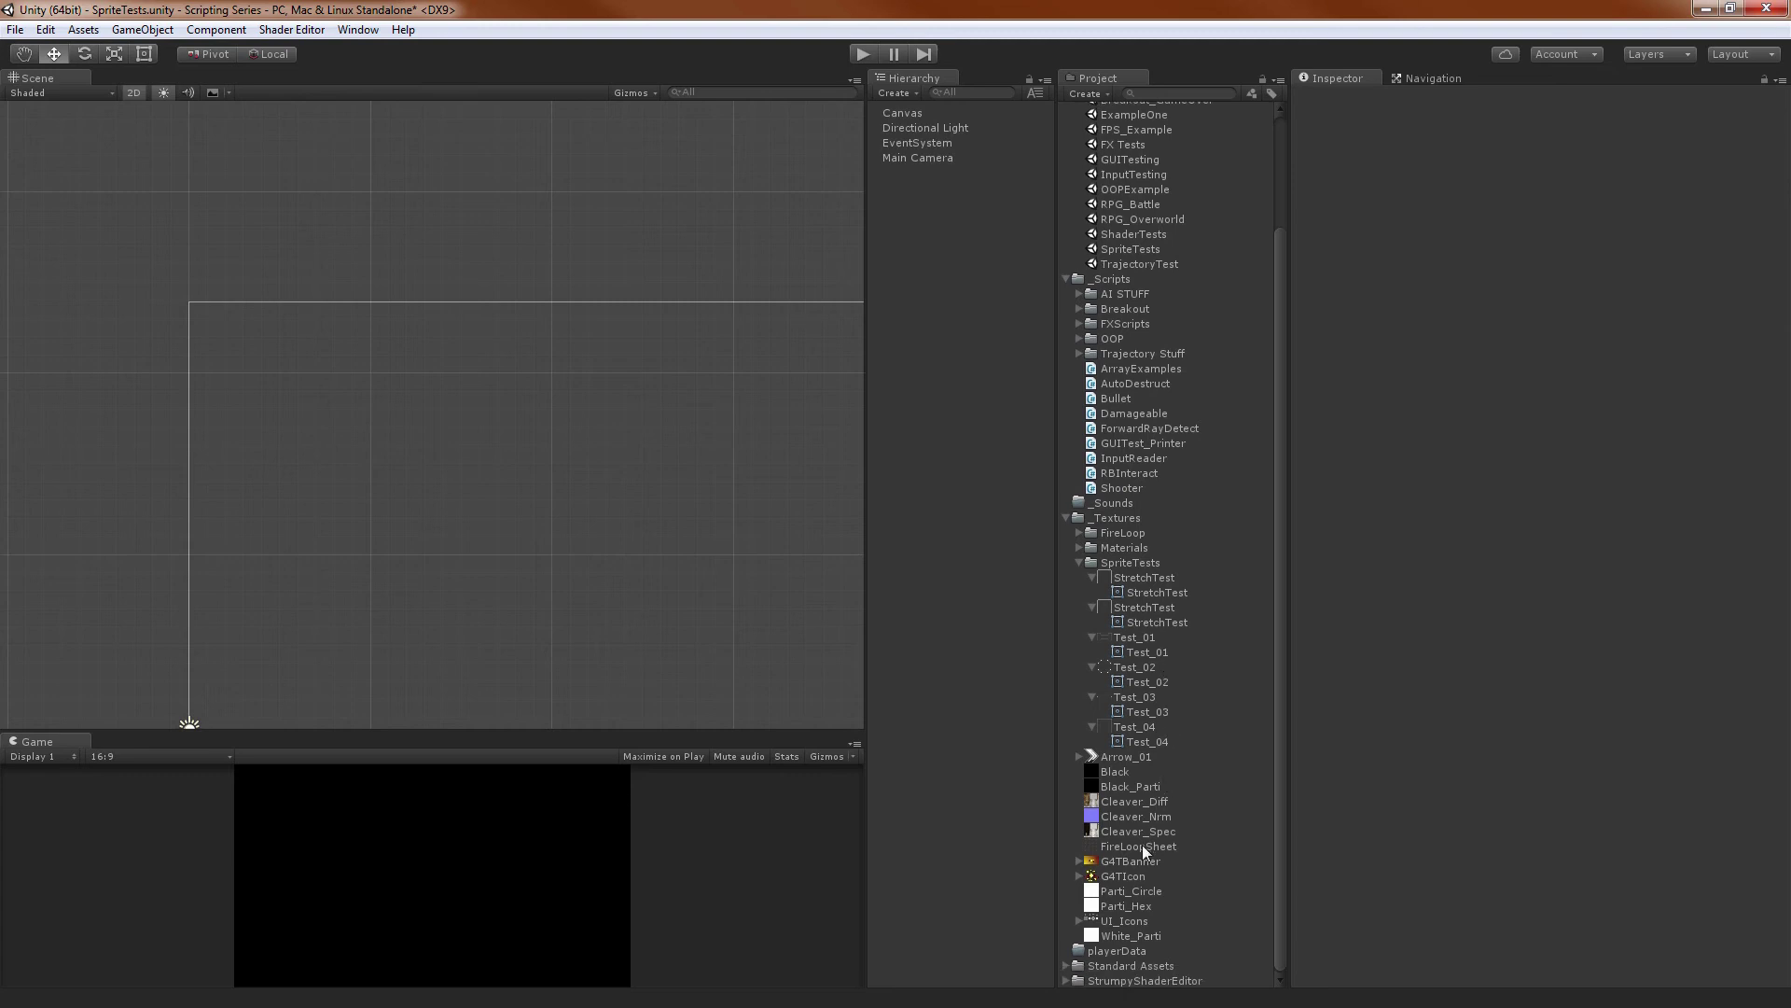
{"action": "left_click", "coordinate": [1127, 924]}
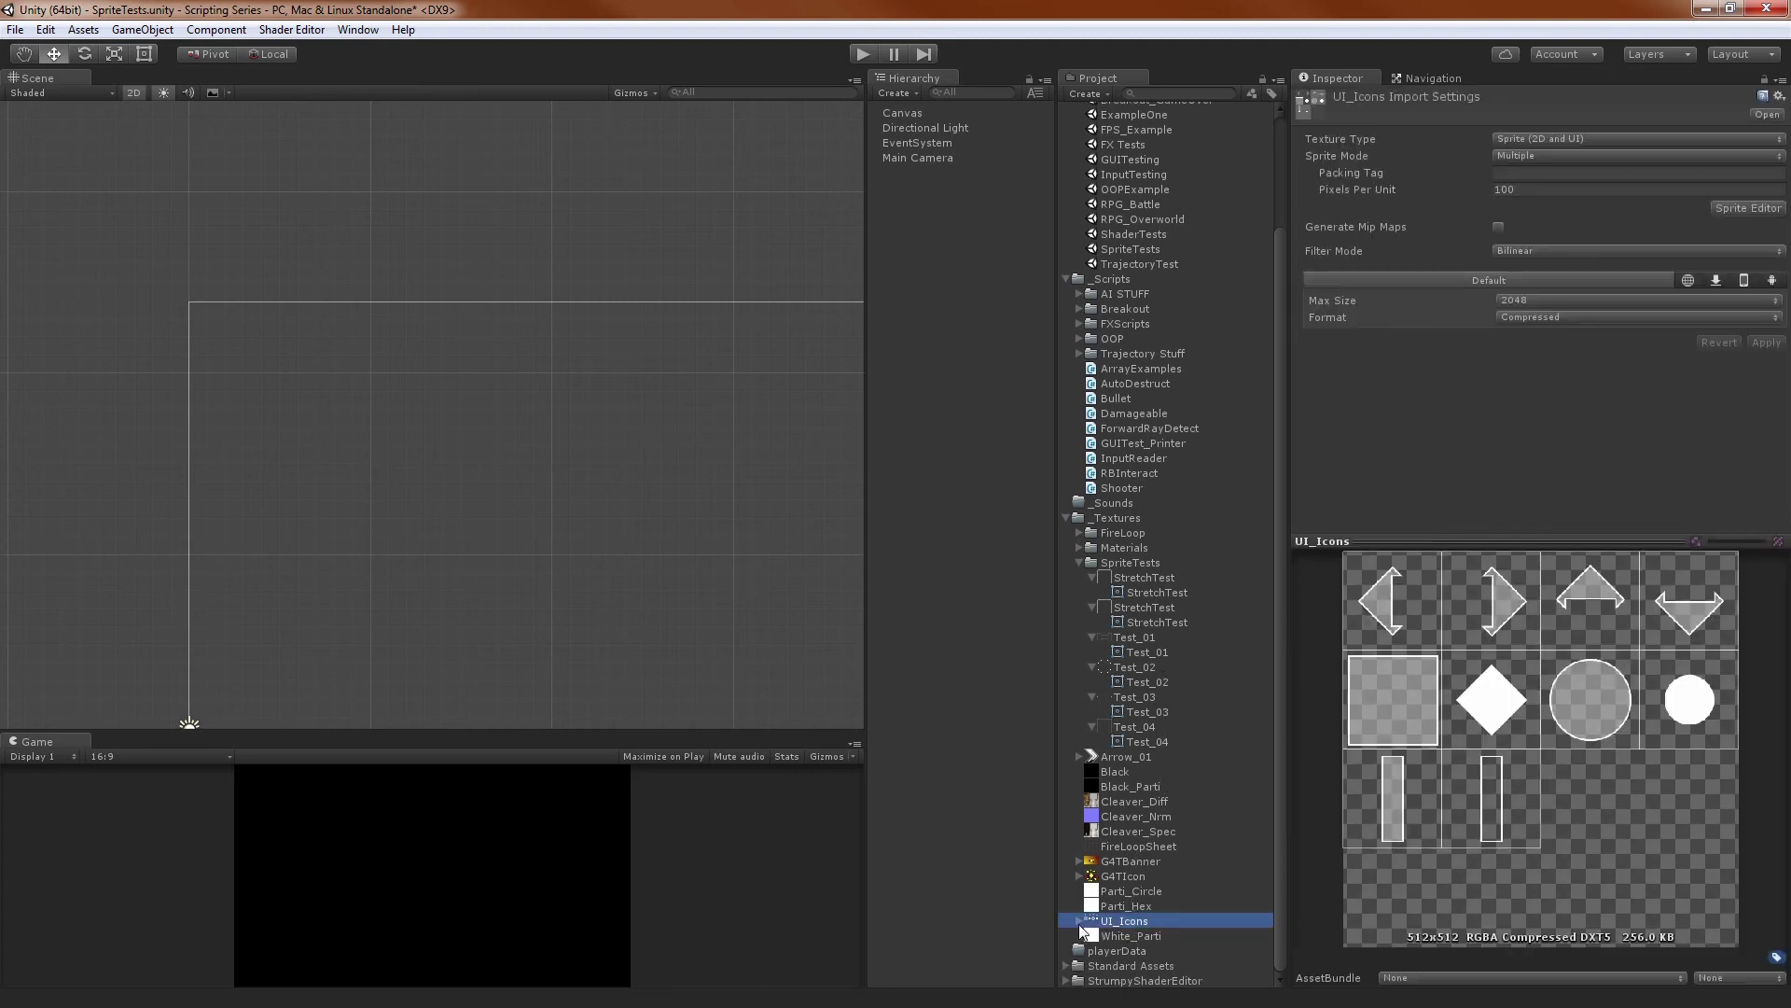
{"action": "left_click", "coordinate": [1780, 80]}
{"action": "left_click", "coordinate": [1559, 95]}
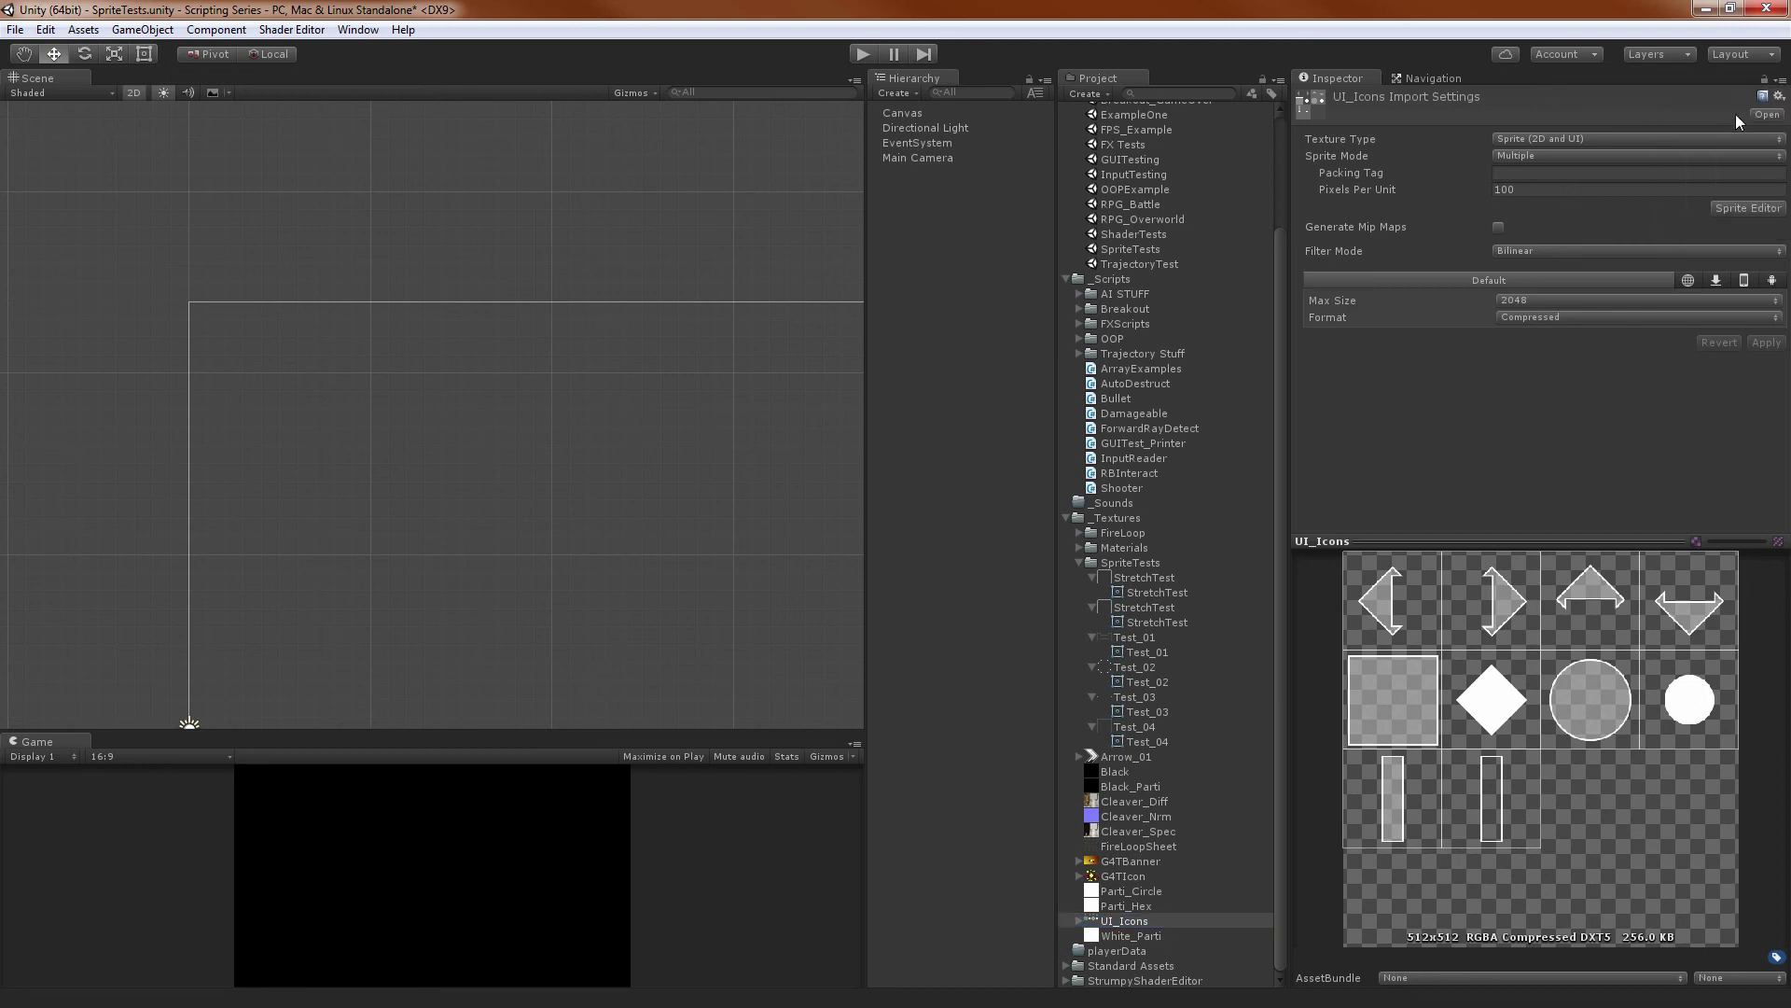
{"action": "left_click", "coordinate": [1779, 97]}
{"action": "left_click", "coordinate": [1737, 114]}
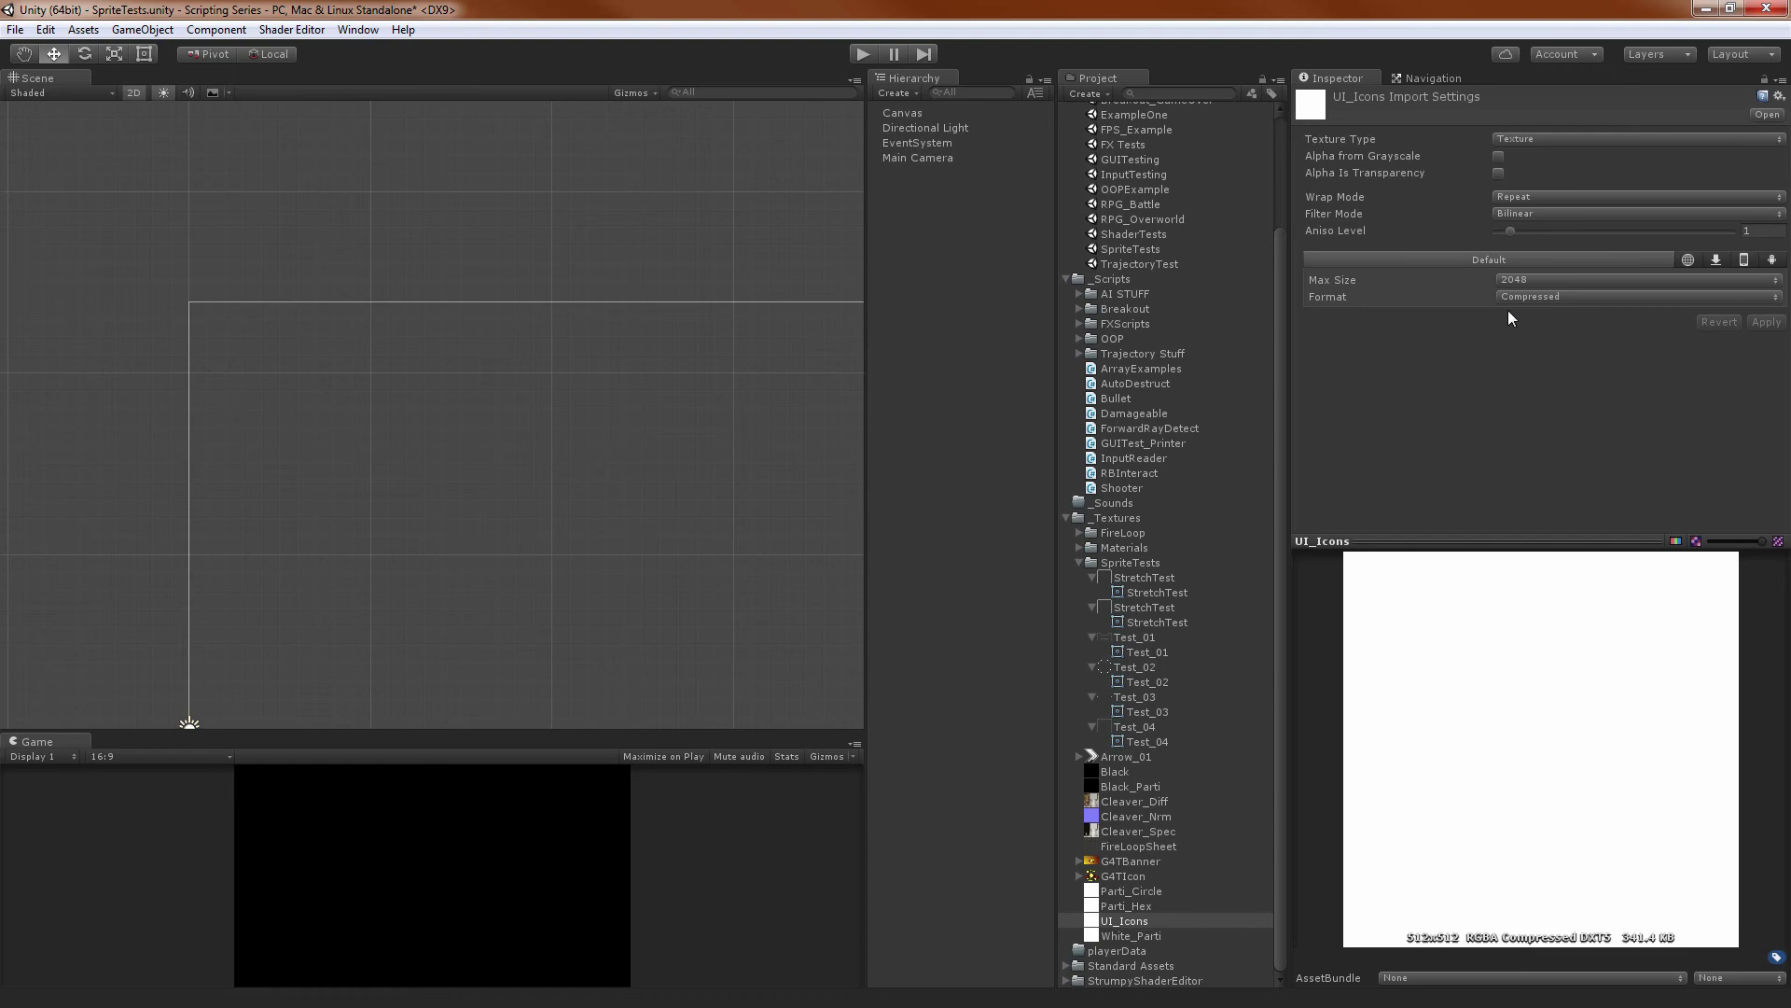
Reveal the UI_Icons texture file in Explorer and close its window
{"action": "right_click", "coordinate": [1120, 924]}
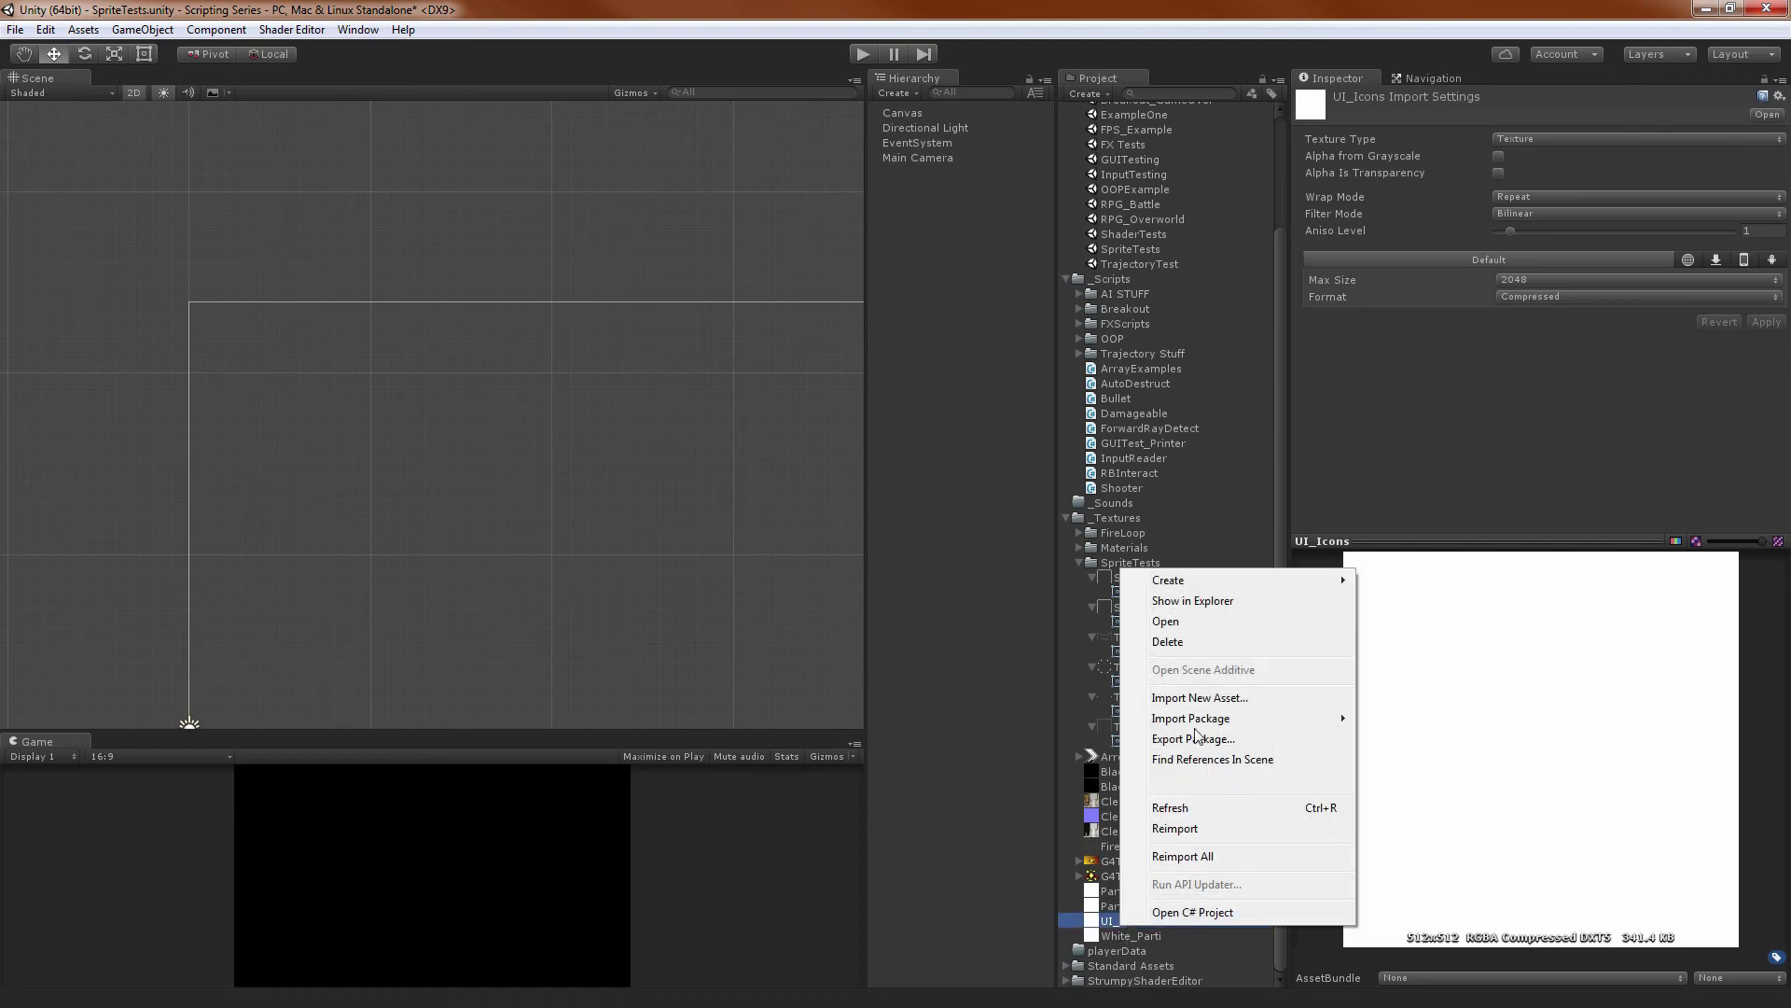
{"action": "left_click", "coordinate": [1193, 601]}
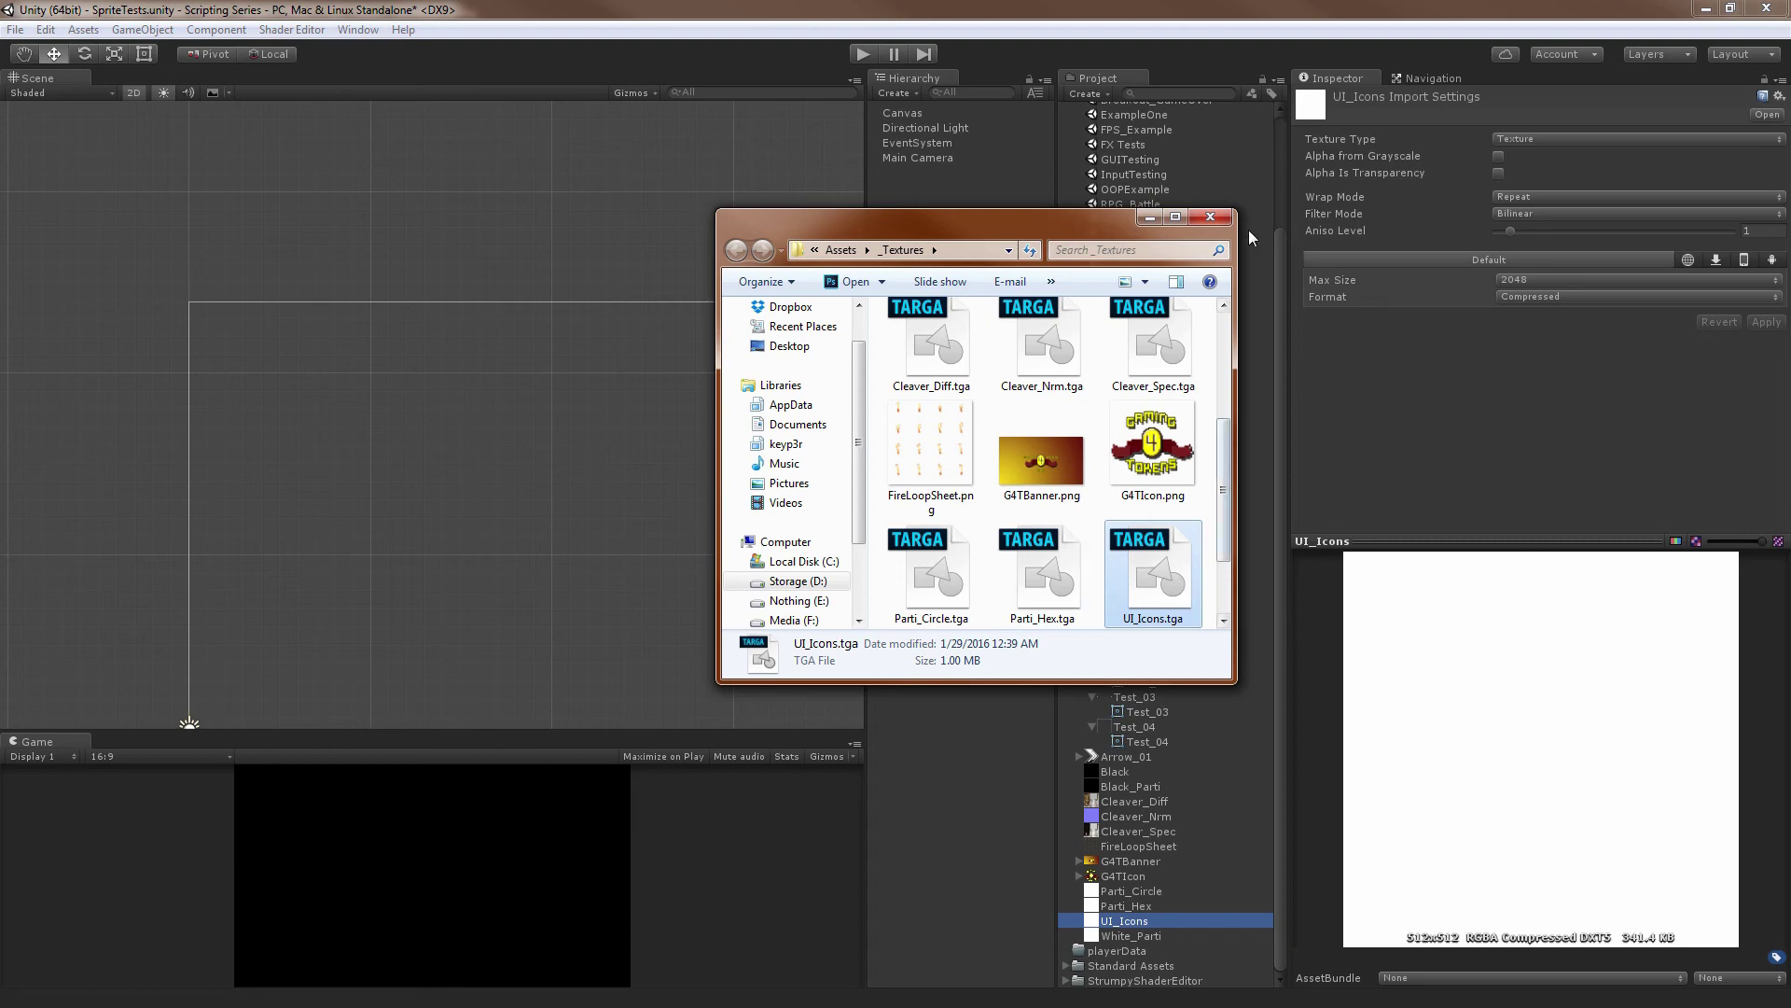
{"action": "left_click", "coordinate": [1213, 219]}
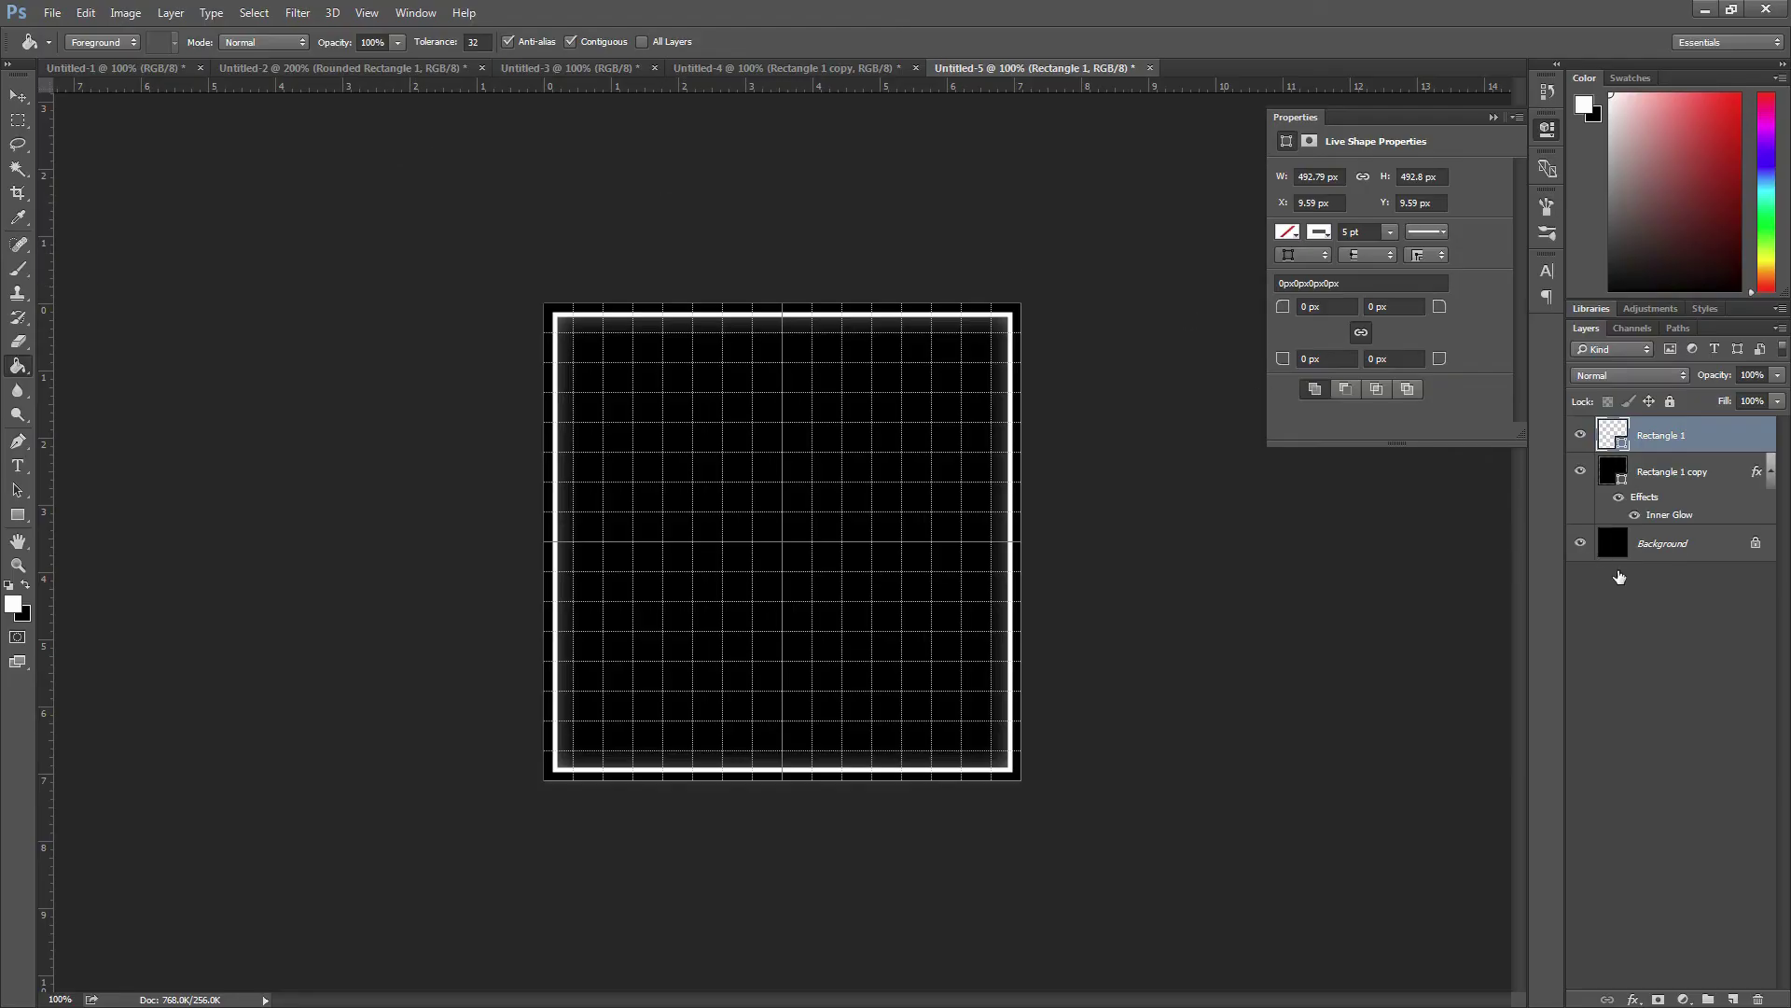
Inspect the Alpha 1 channel of the Untitled-5 document and return to its RGB layers
{"action": "left_click", "coordinate": [1618, 576]}
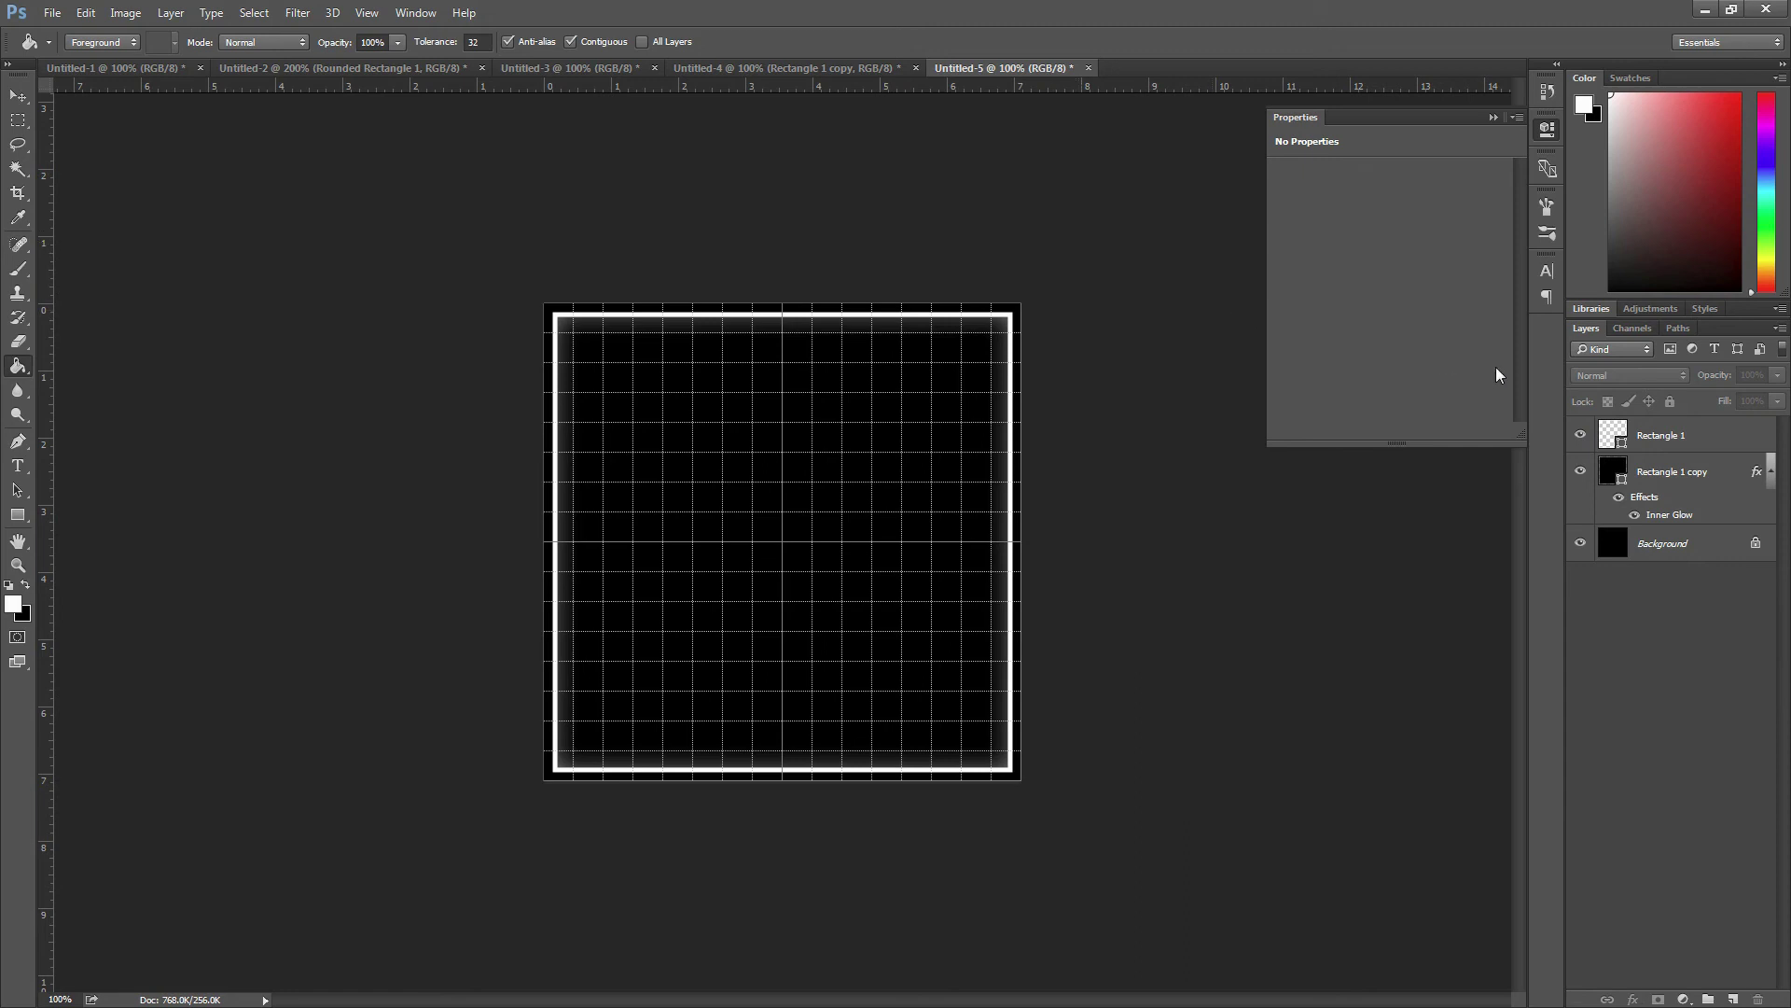
{"action": "left_click", "coordinate": [1632, 329]}
{"action": "left_click", "coordinate": [1648, 493]}
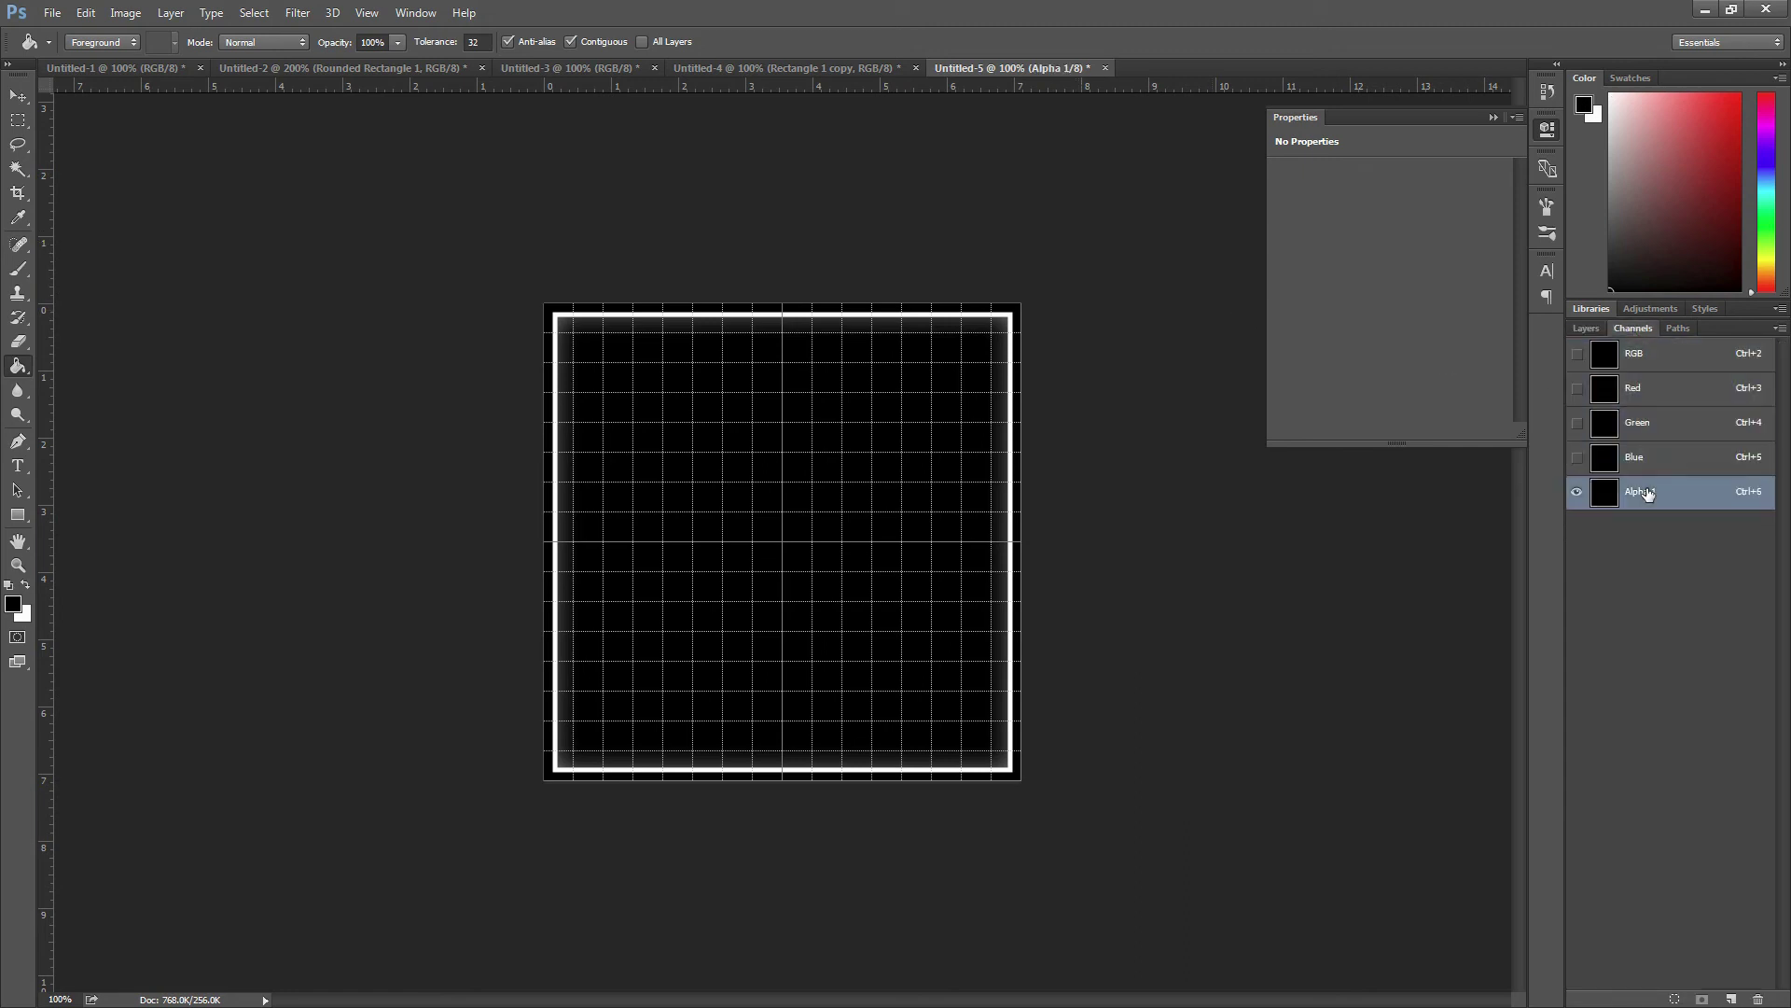
{"action": "left_click", "coordinate": [1592, 345]}
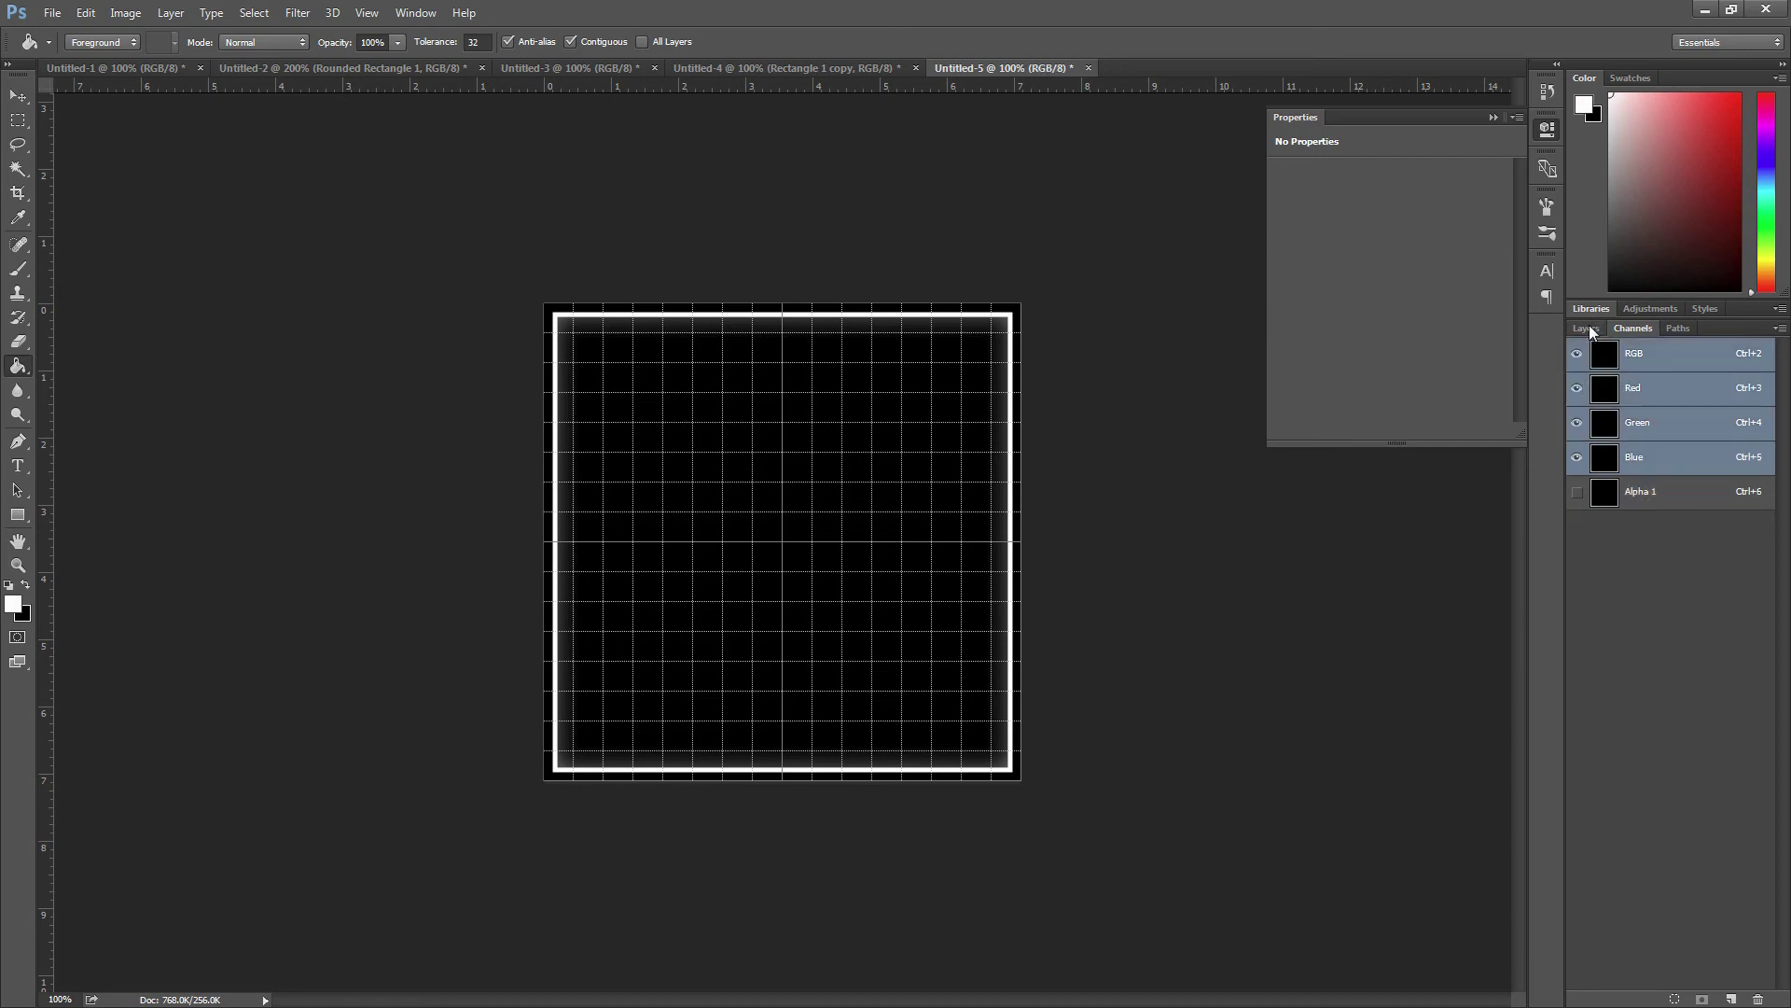
{"action": "left_click", "coordinate": [1590, 328]}
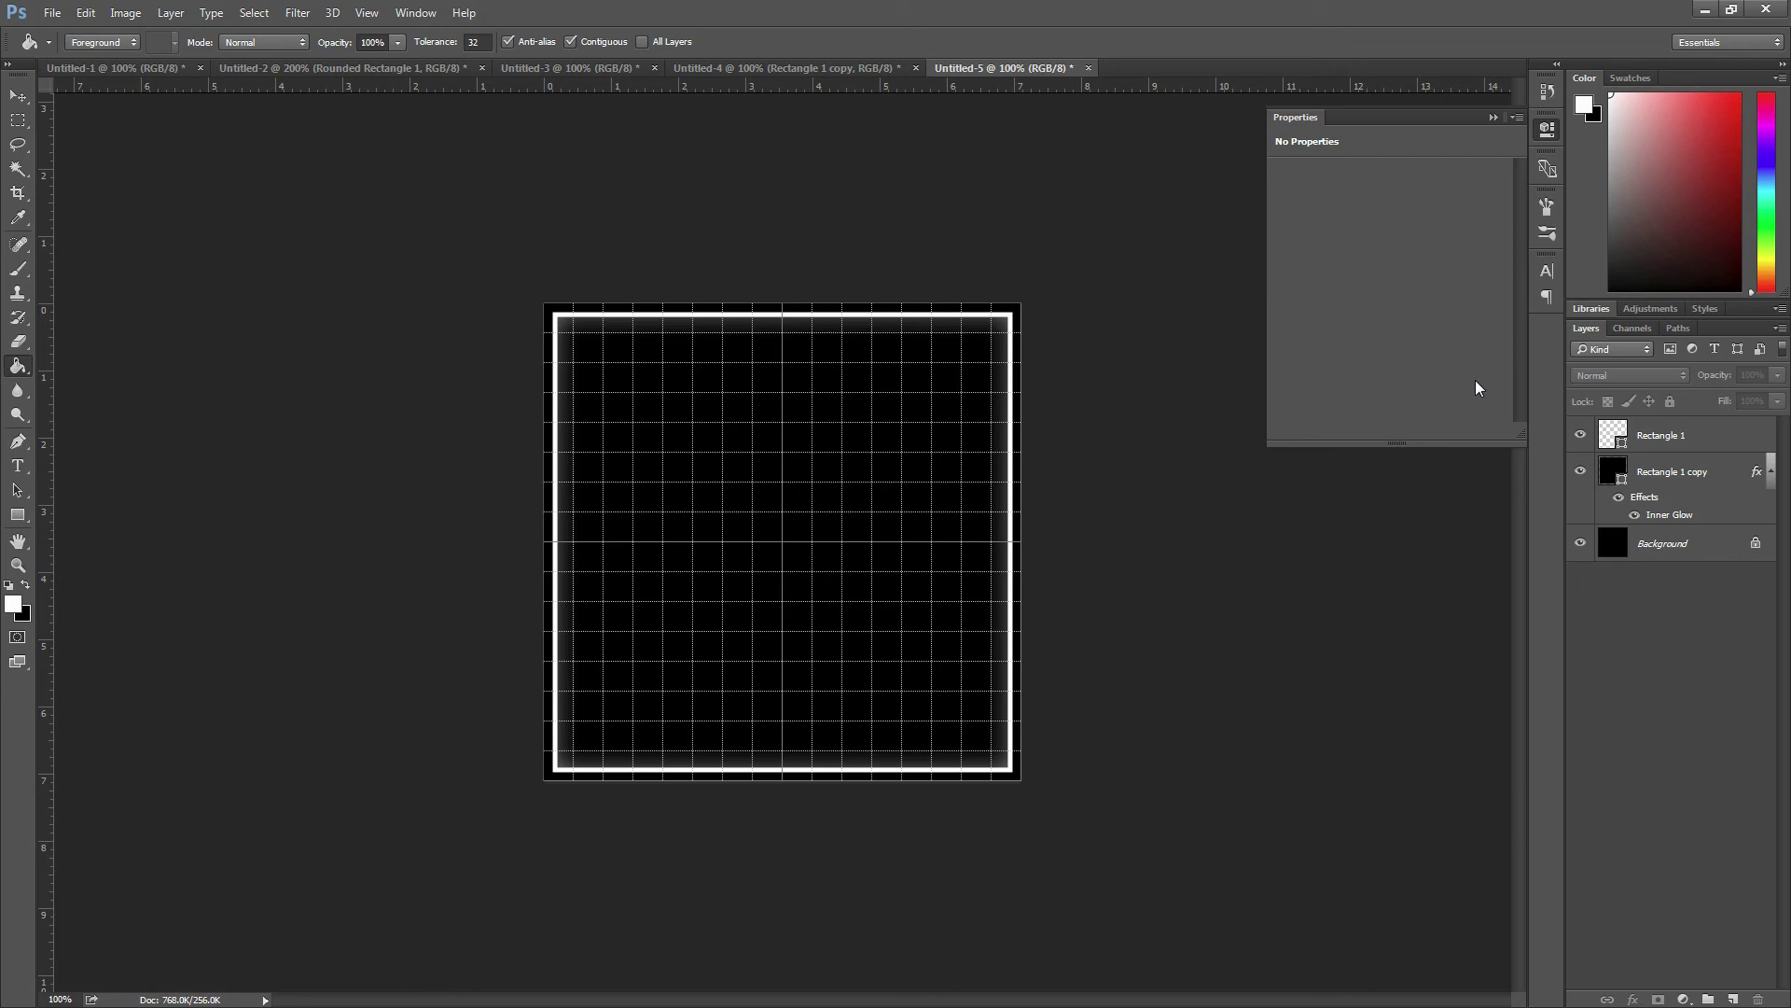
Duplicate the Rectangle 1, Rectangle 1 copy and Background layers together
{"action": "left_click", "coordinate": [1679, 446]}
{"action": "left_click", "coordinate": [1678, 549], "text": "shift"}
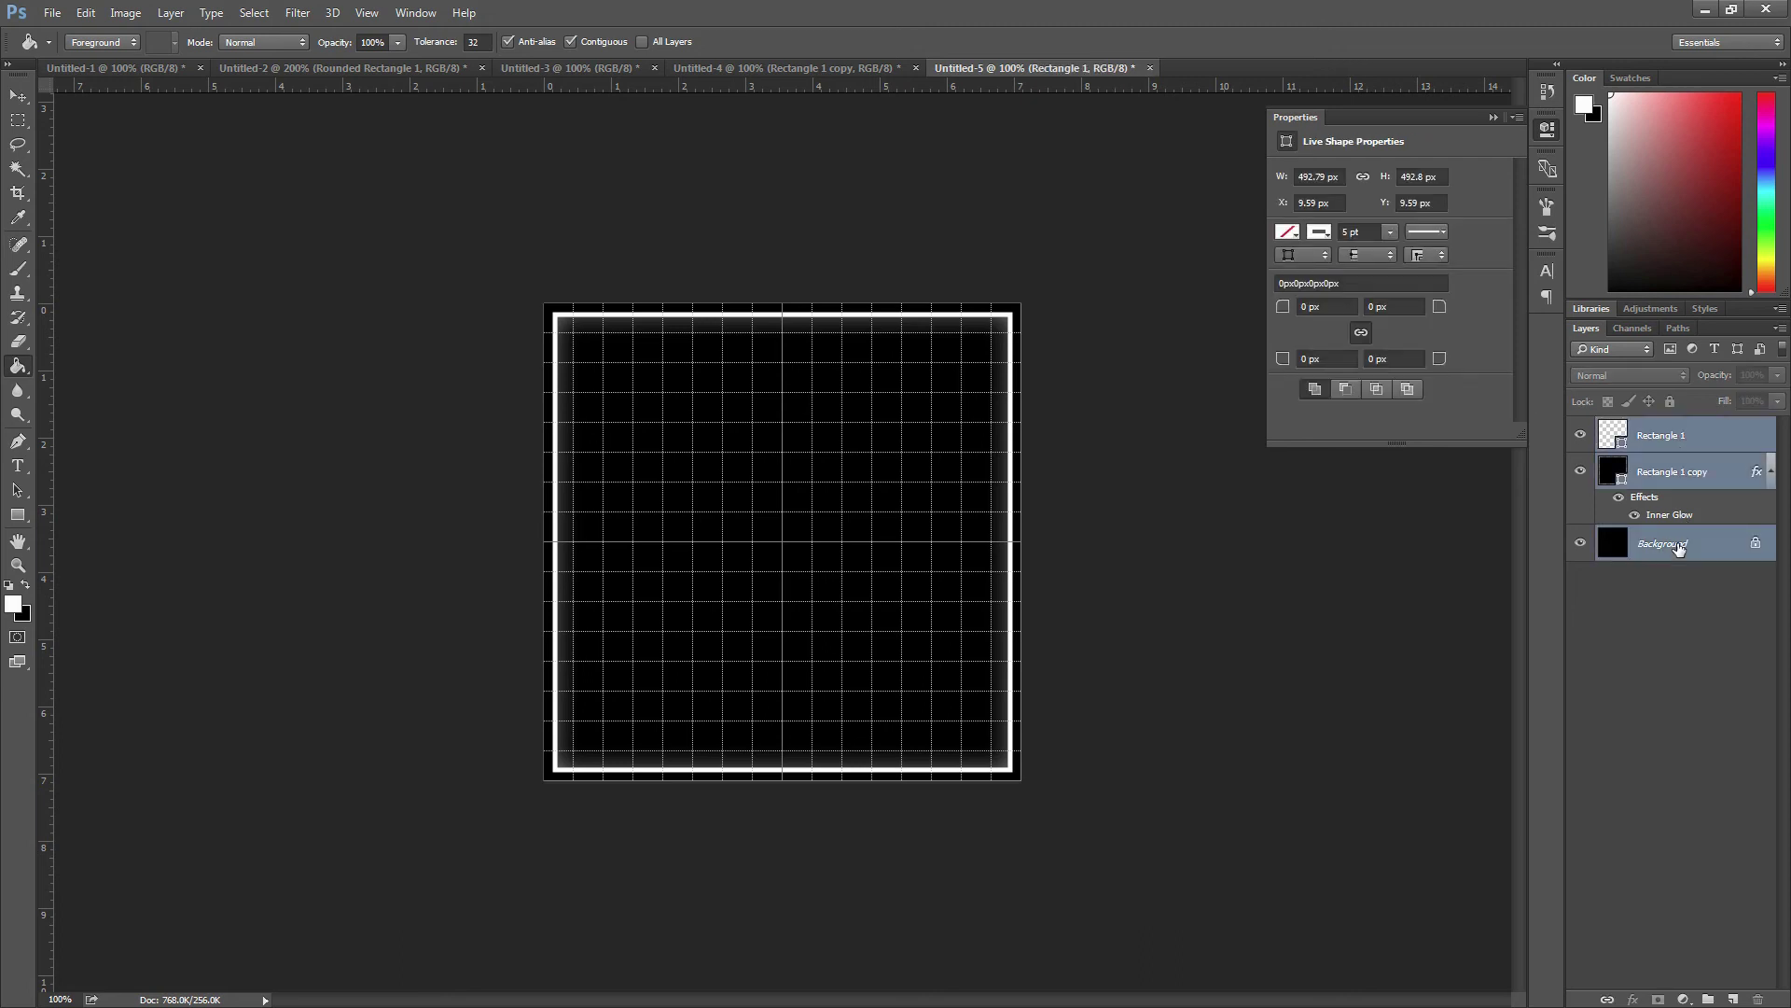
{"action": "key", "text": "ctrl+j"}
{"action": "key", "text": "Return"}
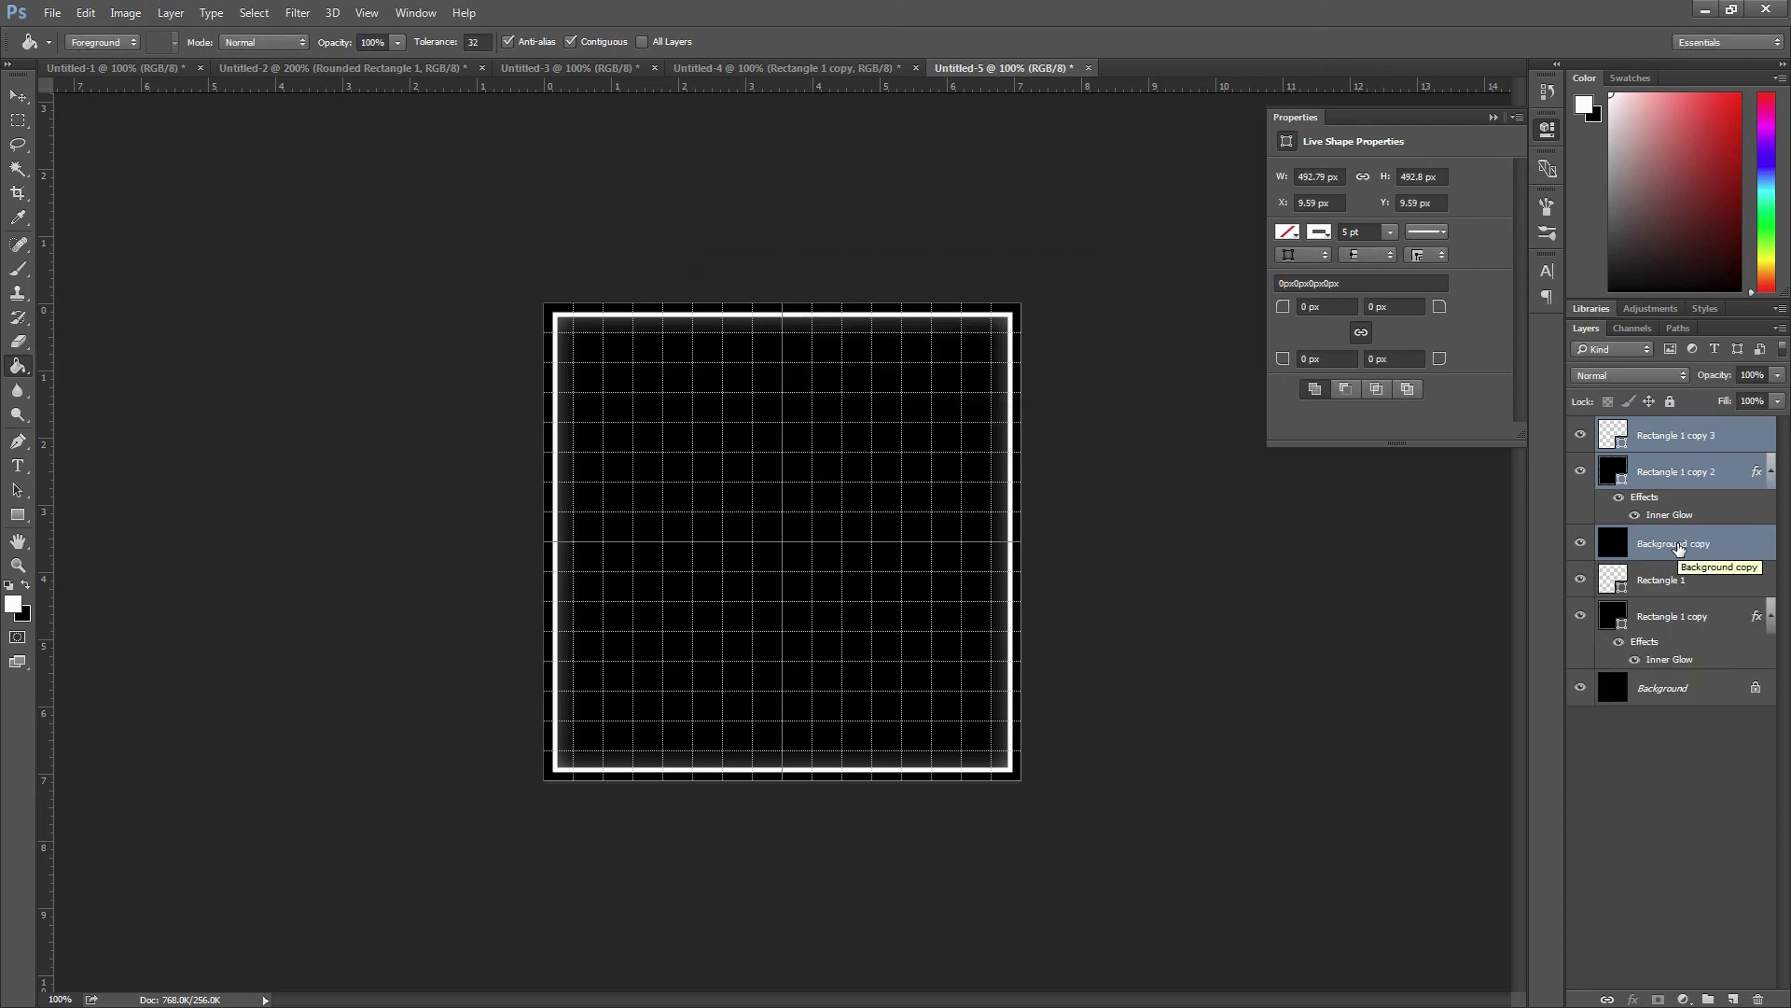
{"action": "key", "text": "ctrl+z"}
{"action": "right_click", "coordinate": [1678, 547]}
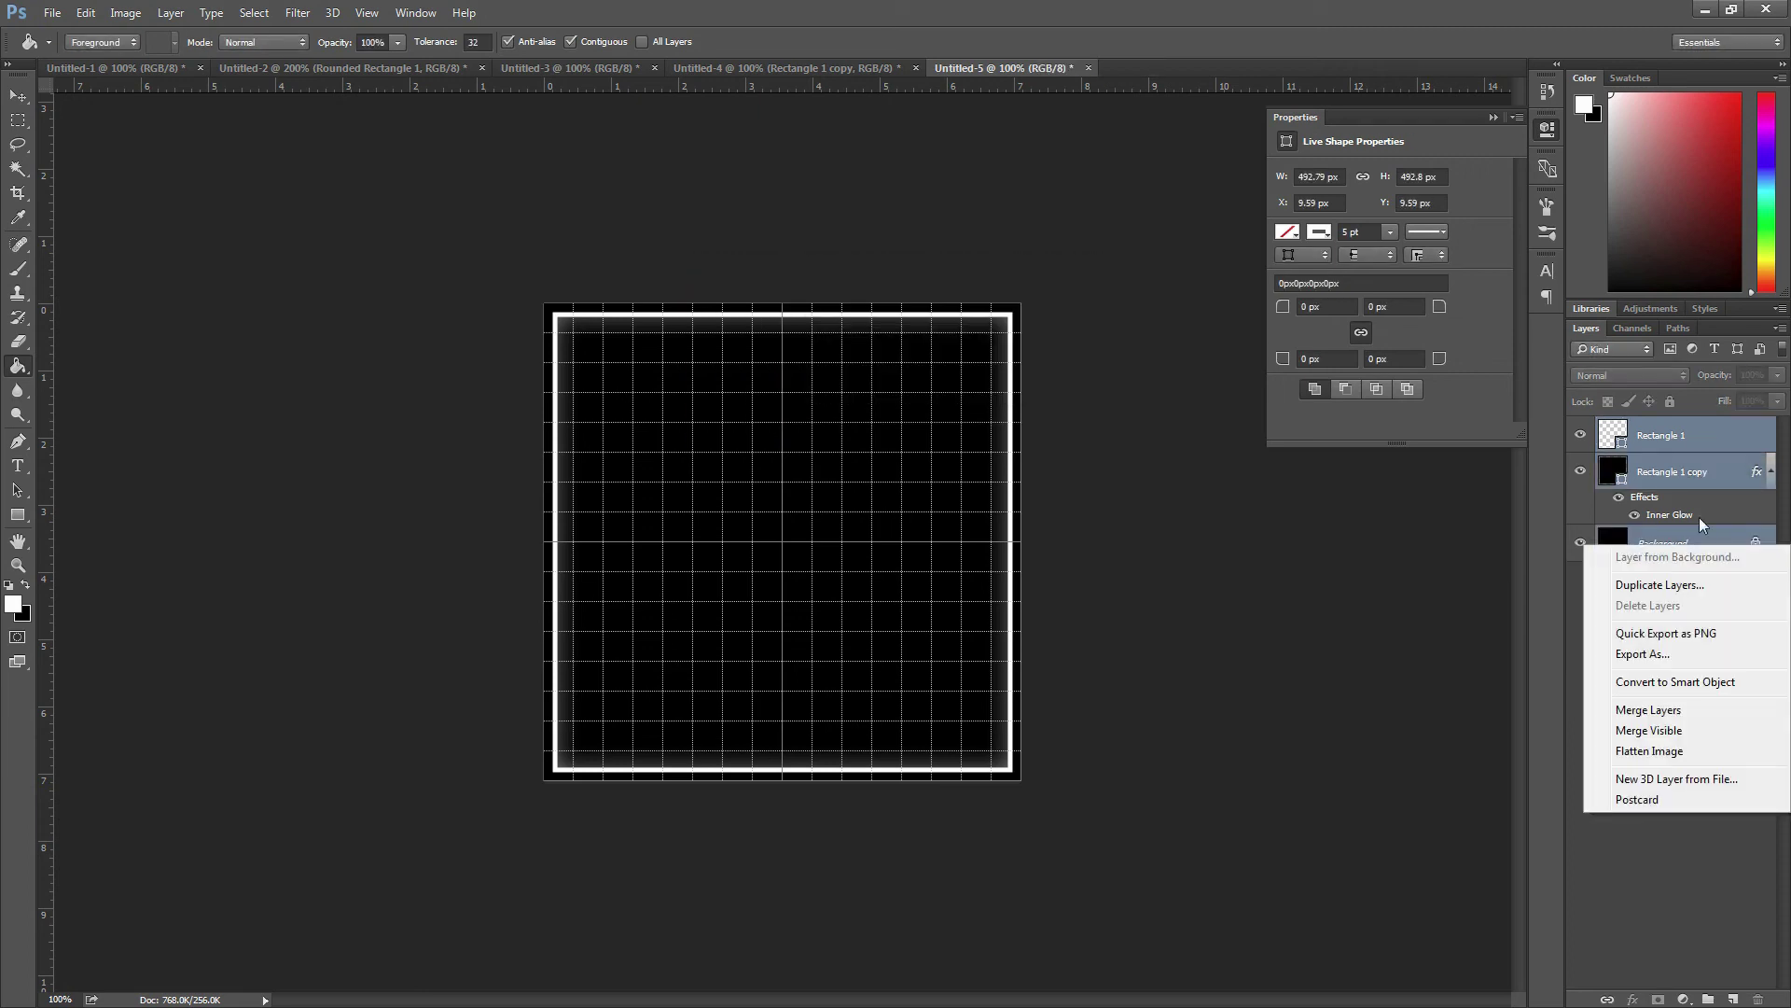
{"action": "left_click", "coordinate": [1660, 585]}
{"action": "left_click", "coordinate": [1083, 309]}
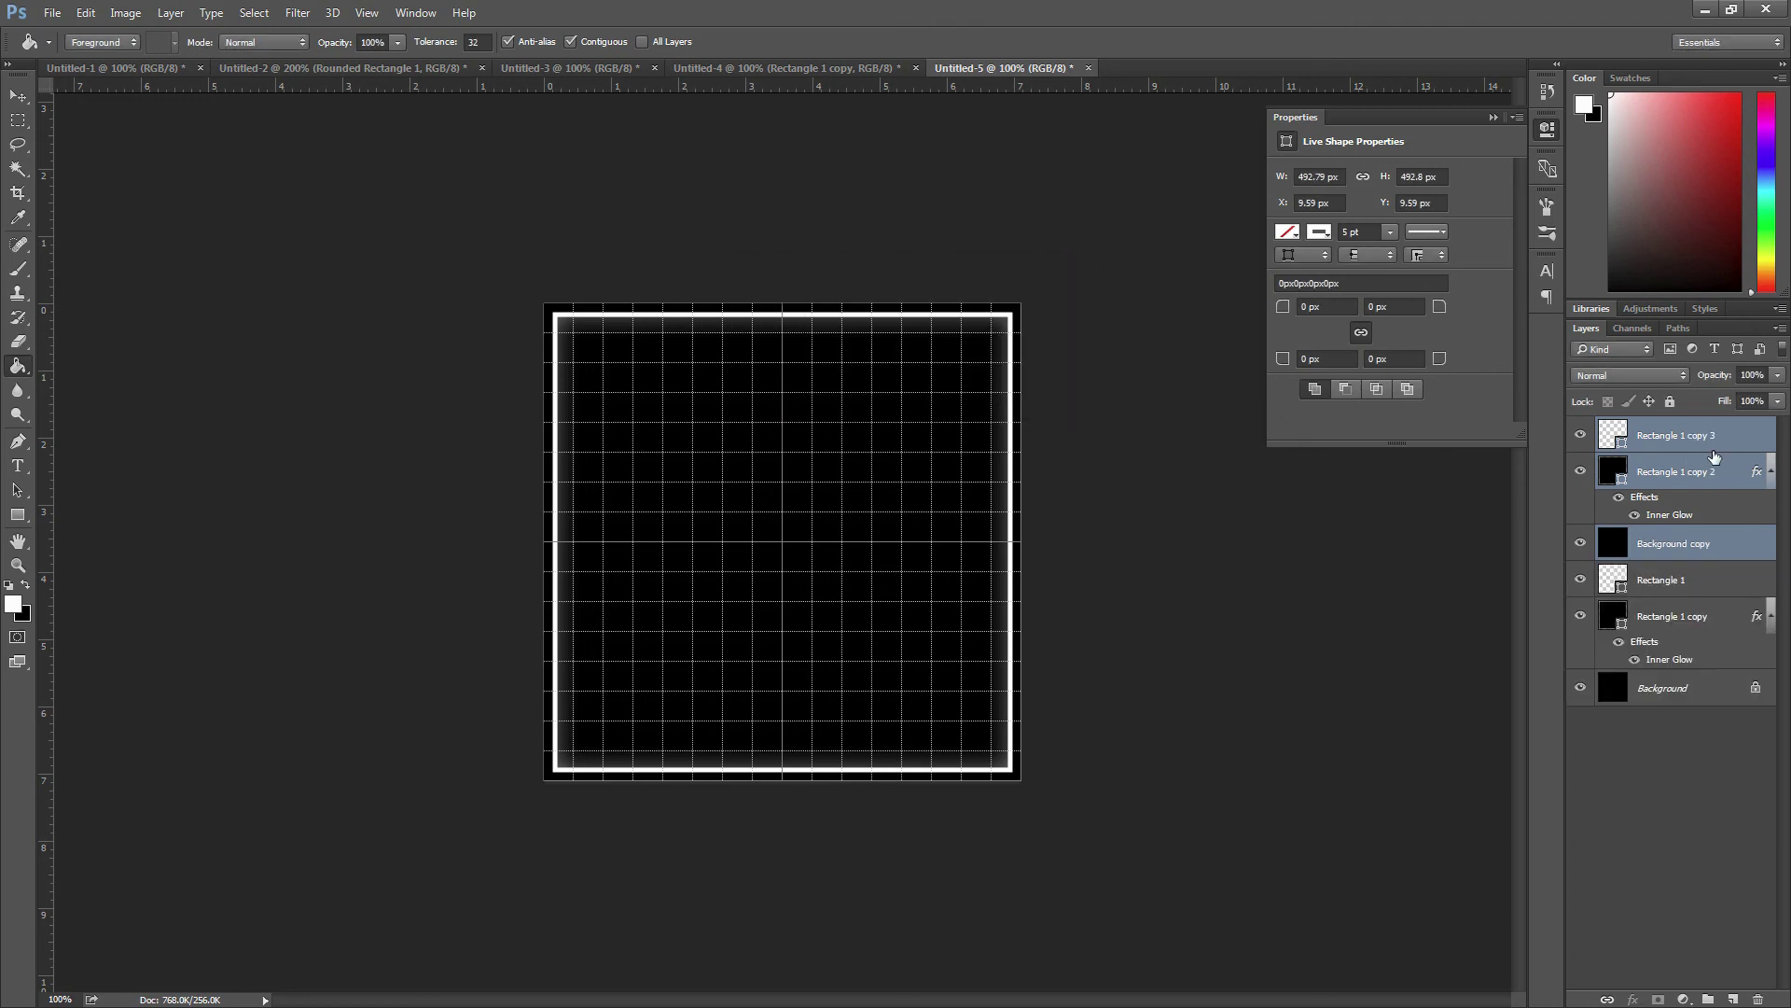
Merge the three duplicated layers into a single layer
{"action": "right_click", "coordinate": [1711, 451]}
{"action": "left_click", "coordinate": [1422, 9]}
{"action": "key", "text": "ctrl+e"}
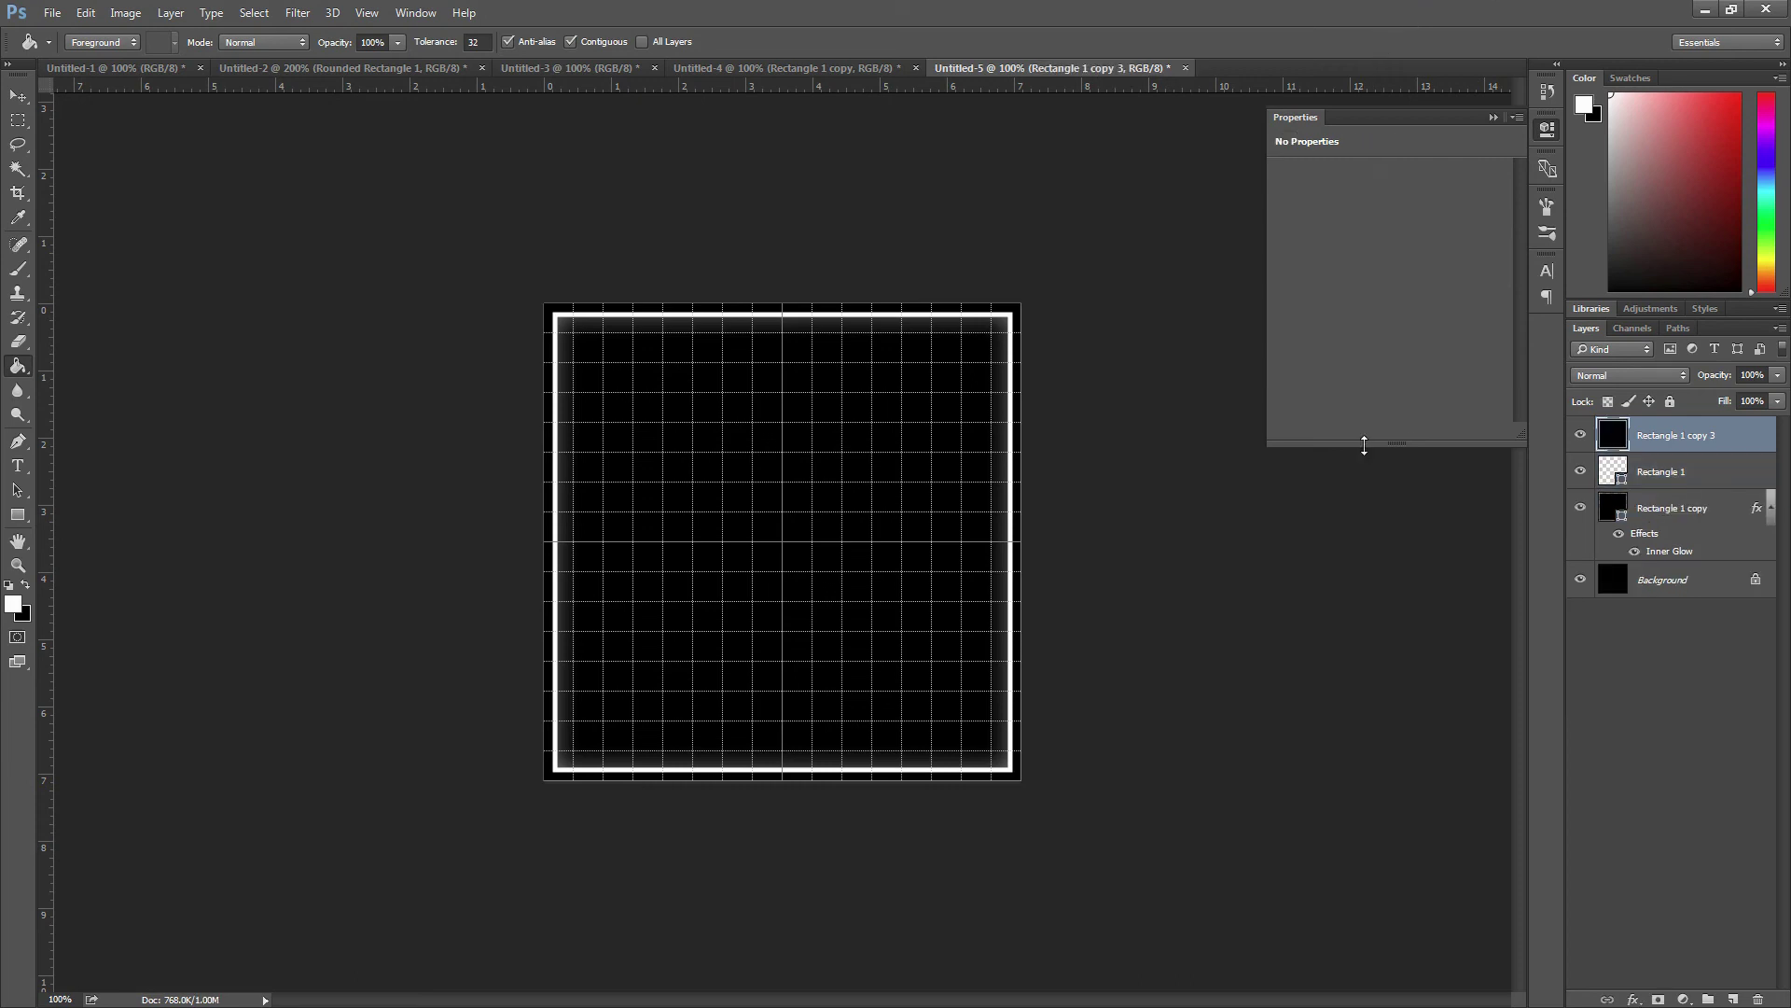
Copy the entire merged layer and clear the Alpha 1 channel to white
{"action": "key", "text": "ctrl+a"}
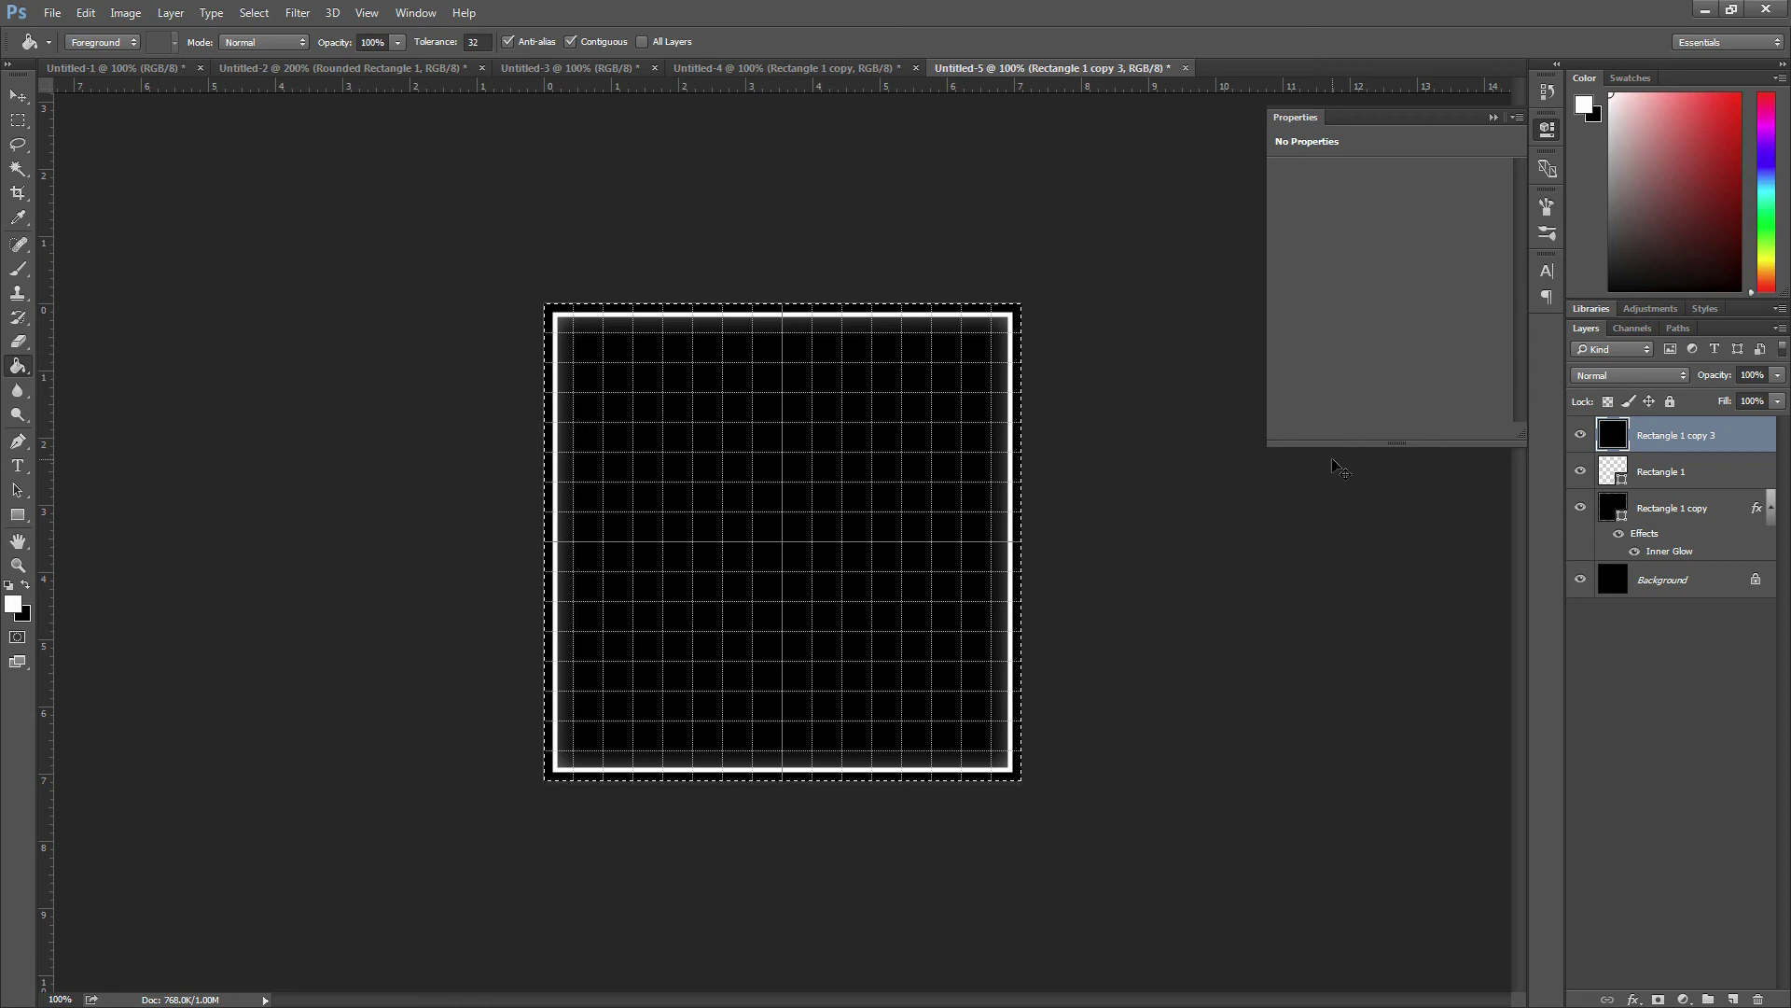
{"action": "left_click", "coordinate": [1635, 328]}
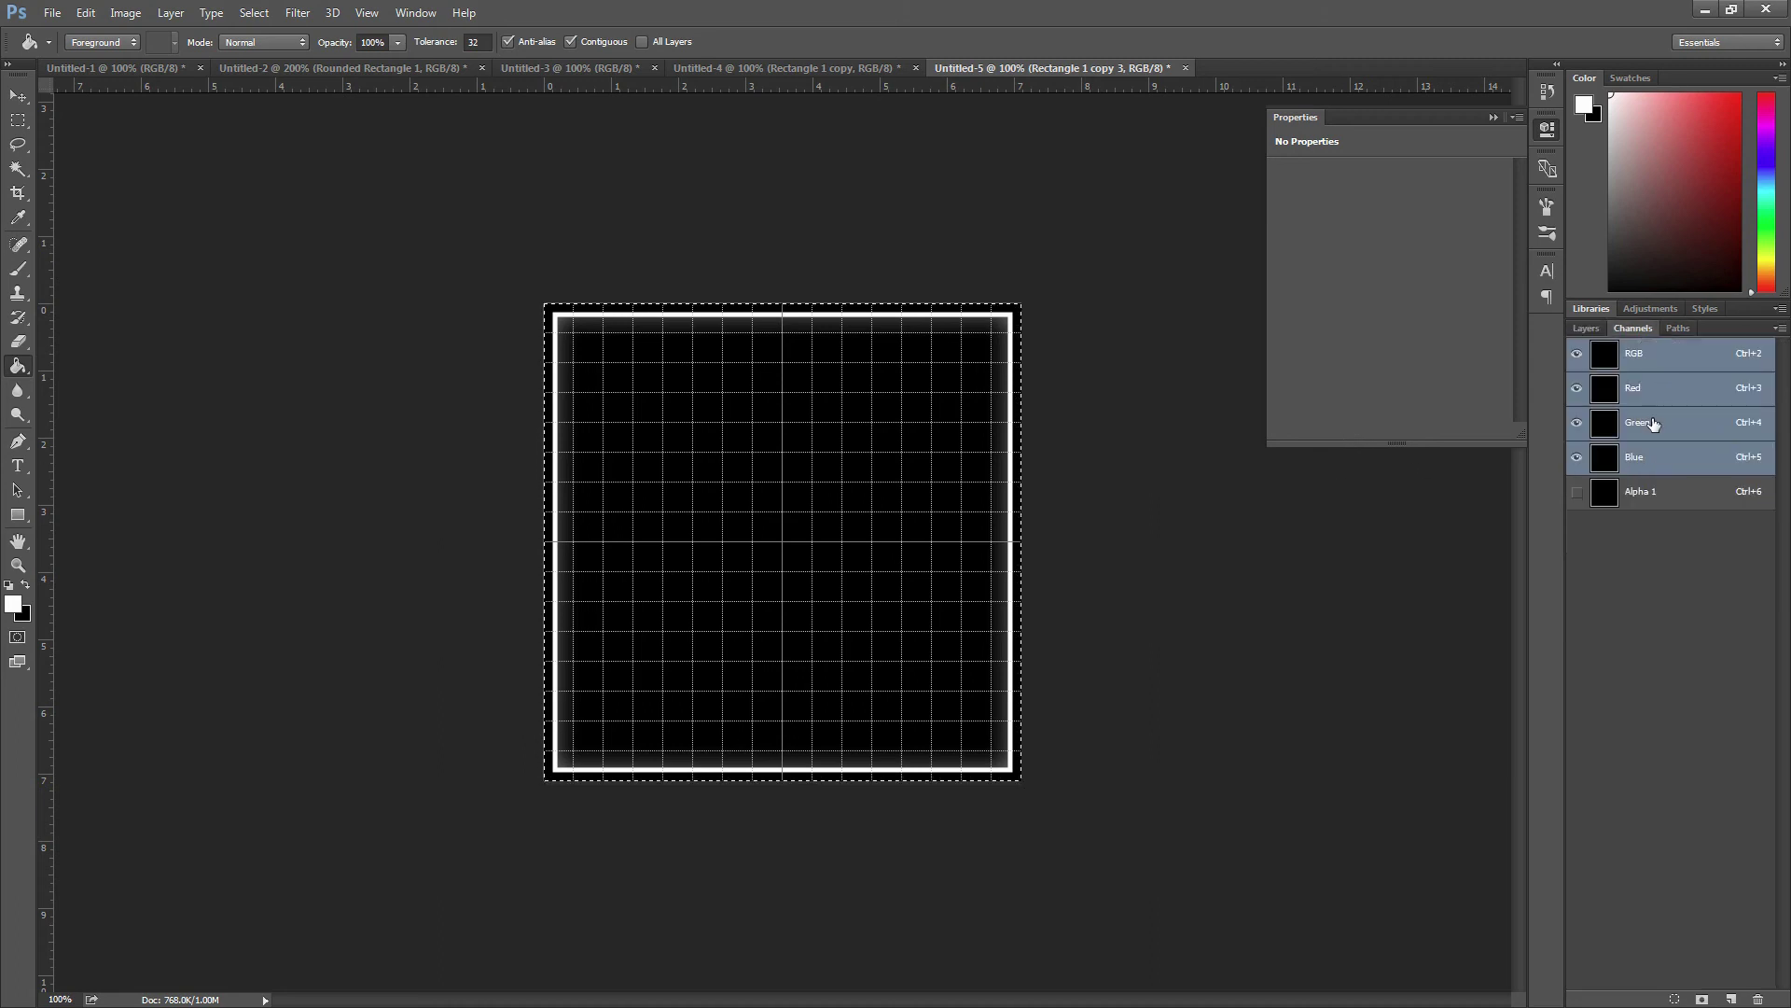
{"action": "left_click", "coordinate": [1619, 501]}
{"action": "key", "text": "Delete"}
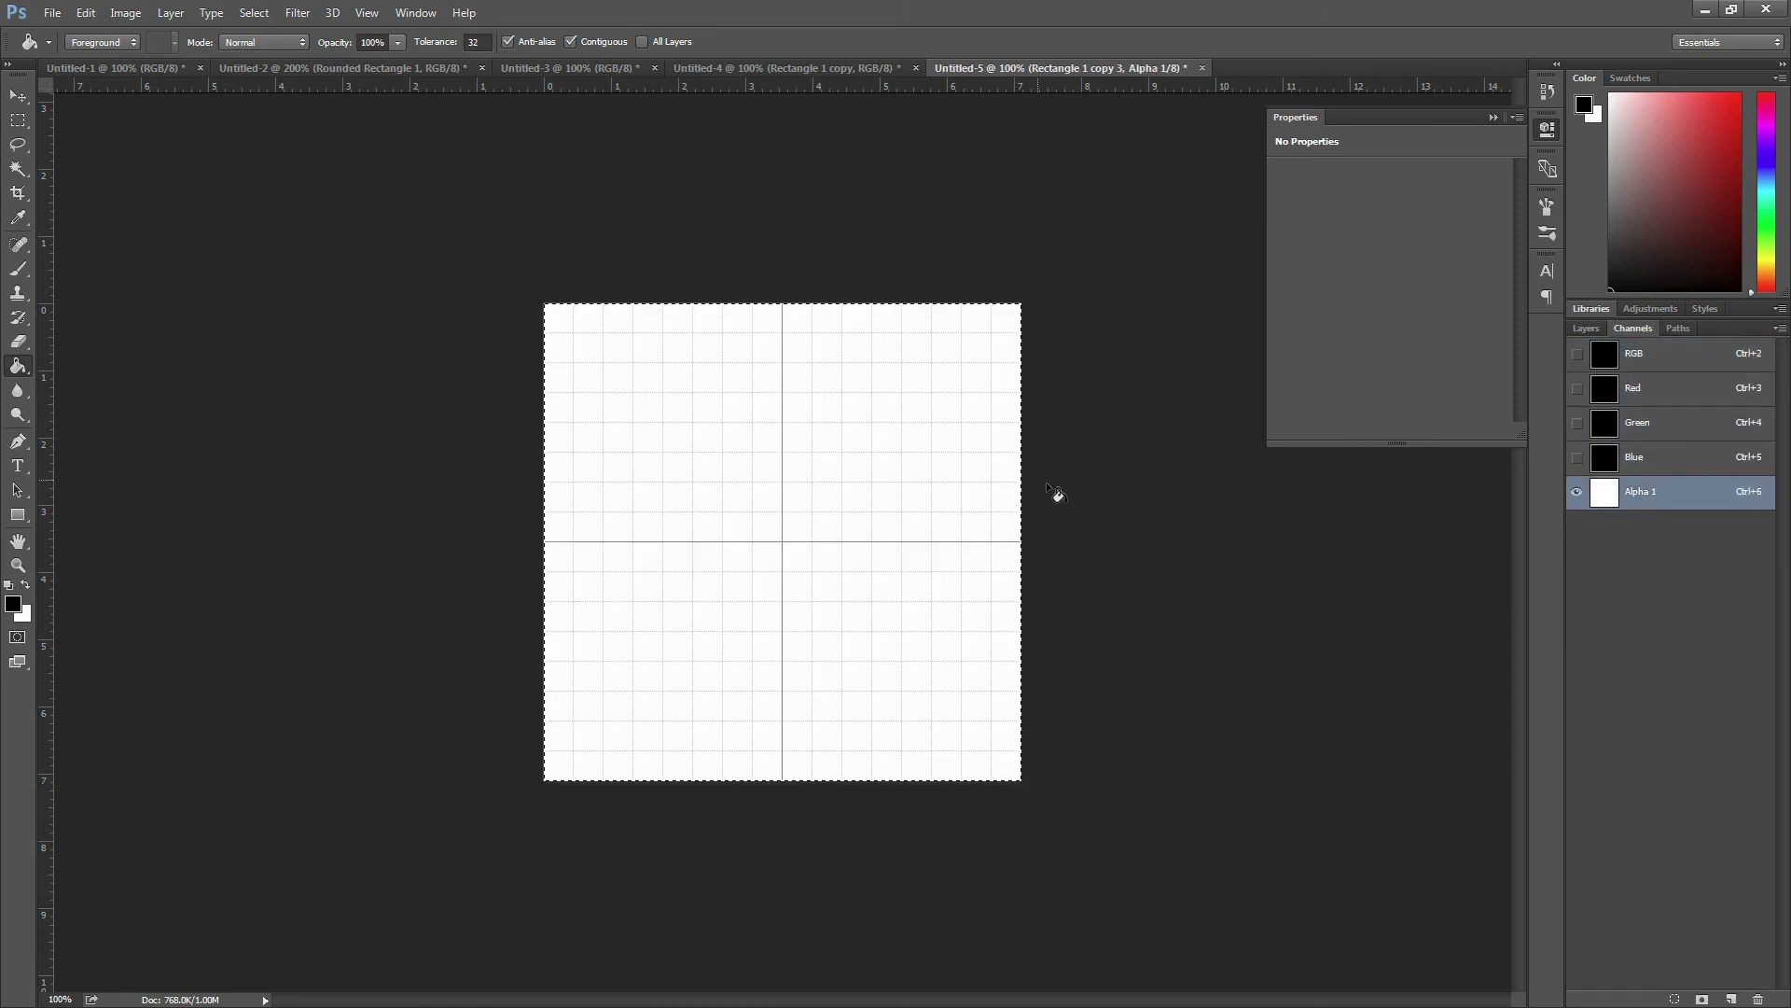
Replace the Alpha 1 channel with a new alpha channel holding the copied artwork, and clear the selection
{"action": "right_click", "coordinate": [1628, 491]}
{"action": "left_click", "coordinate": [1623, 525]}
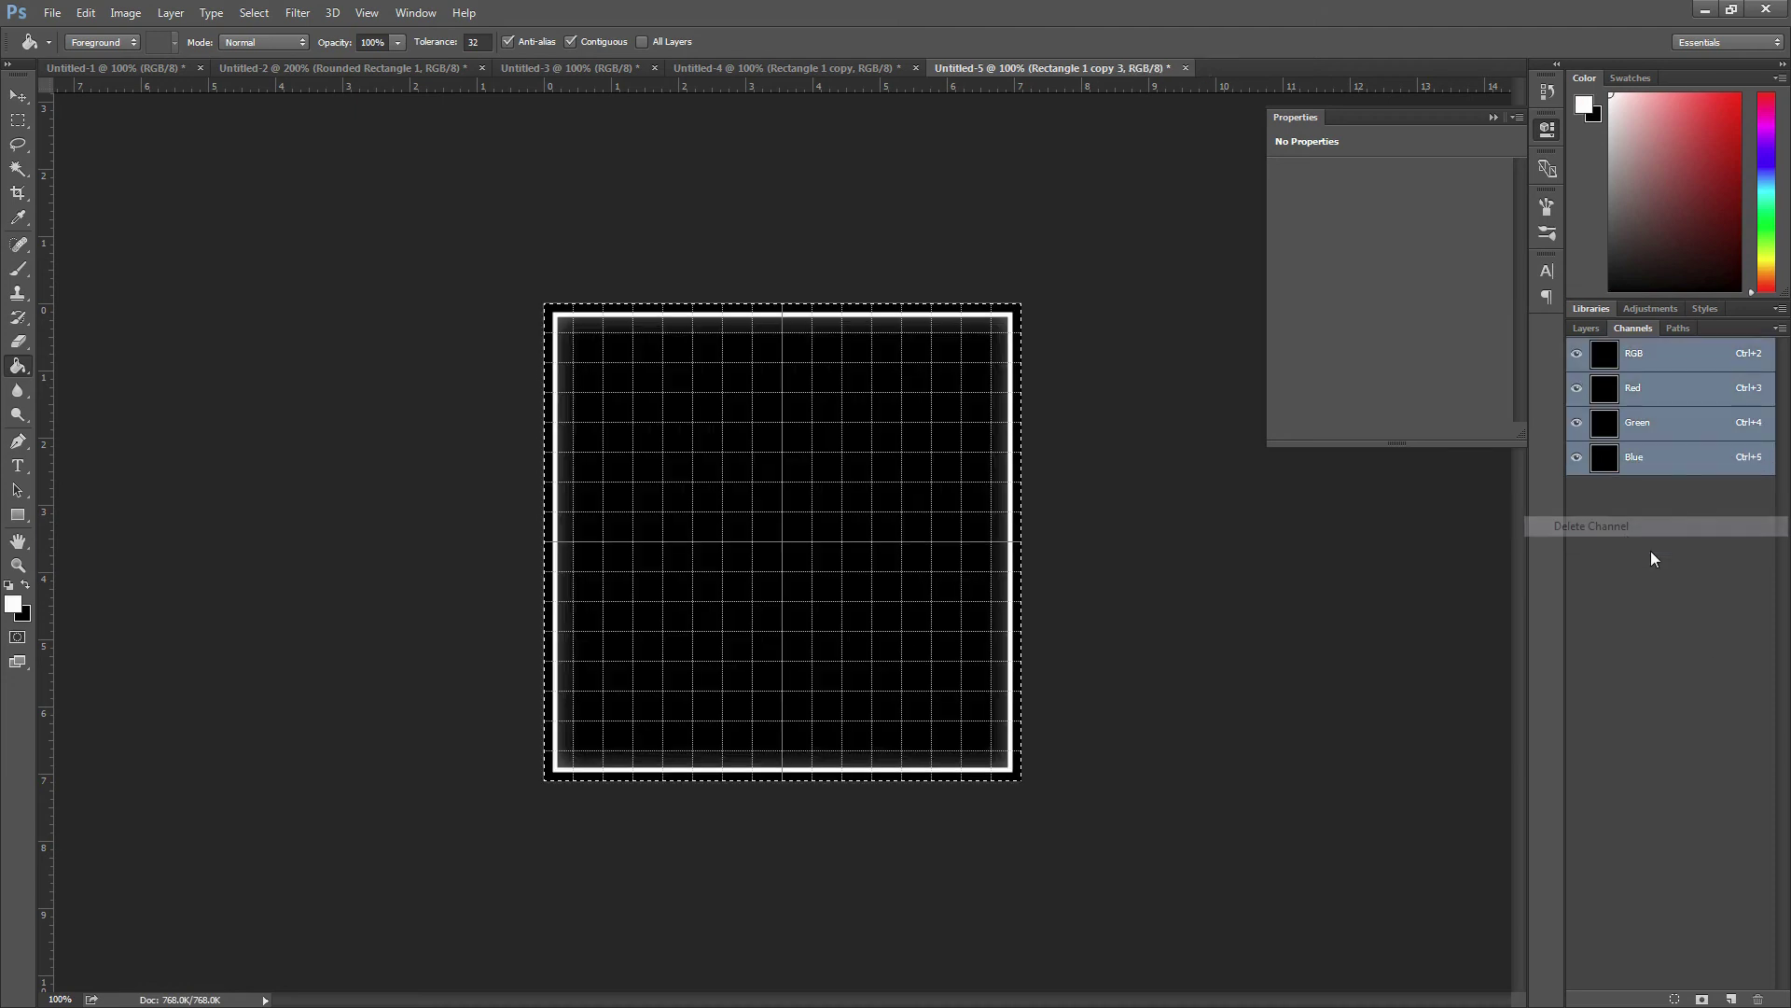
{"action": "left_click", "coordinate": [1731, 999]}
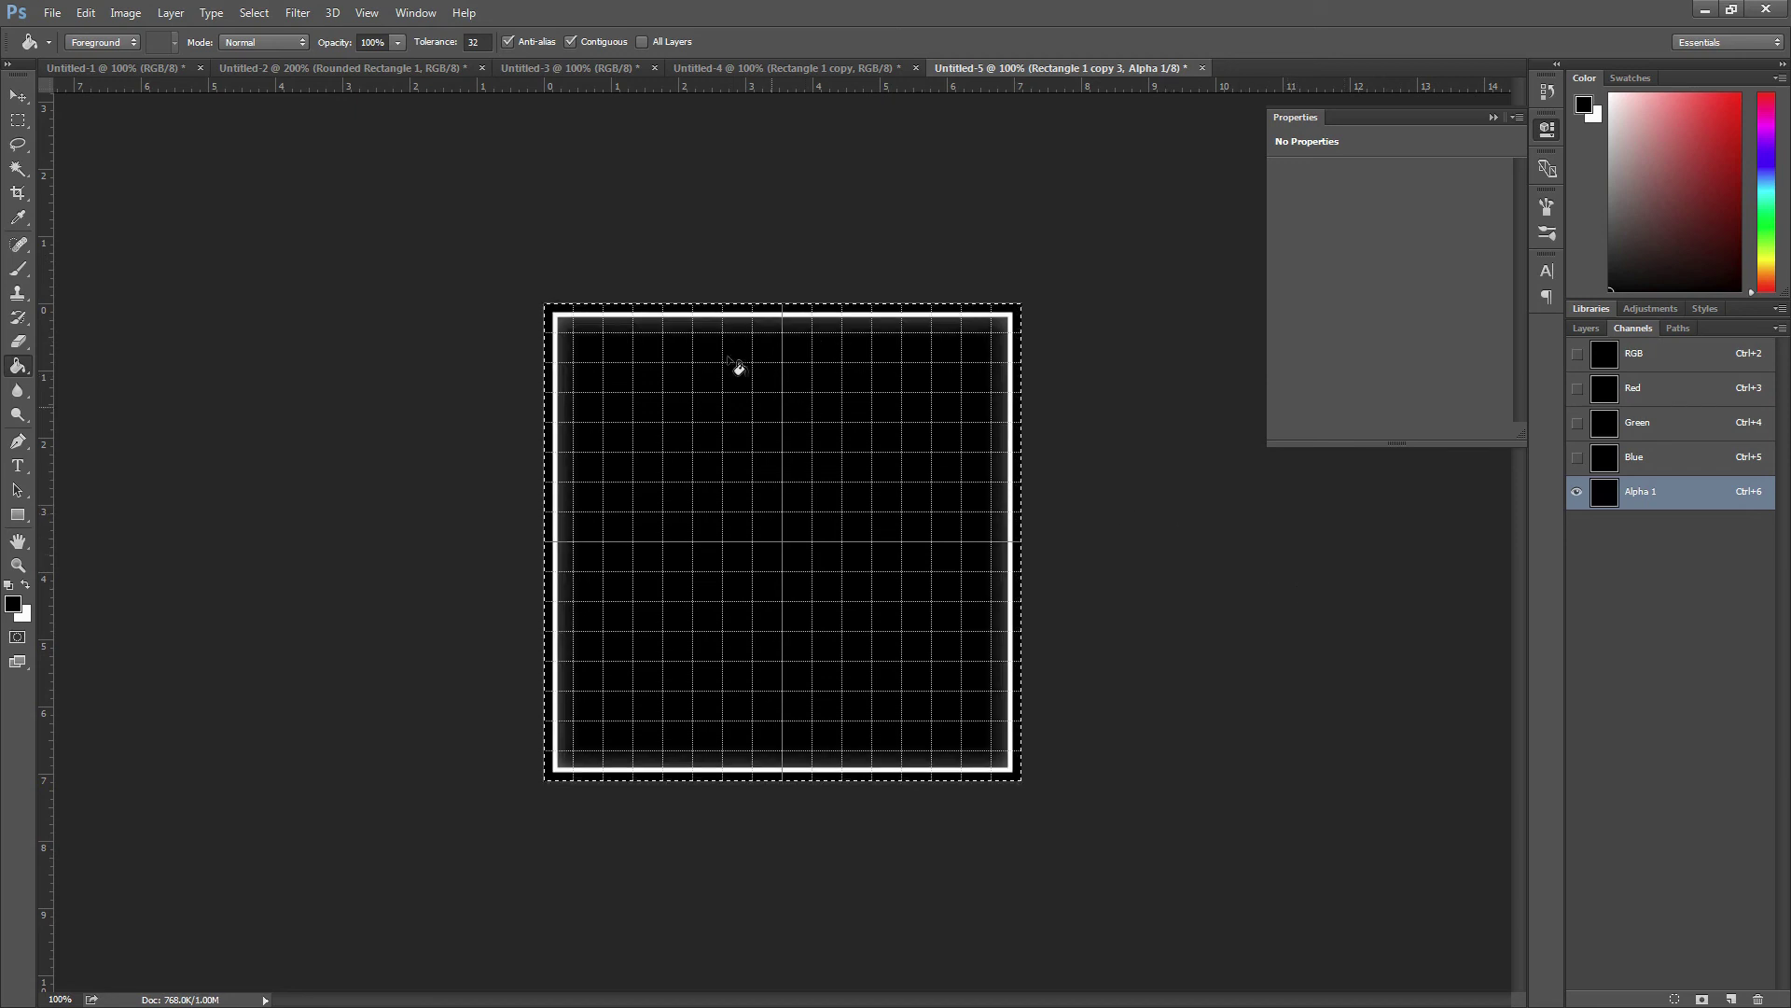
{"action": "key", "text": "ctrl+d"}
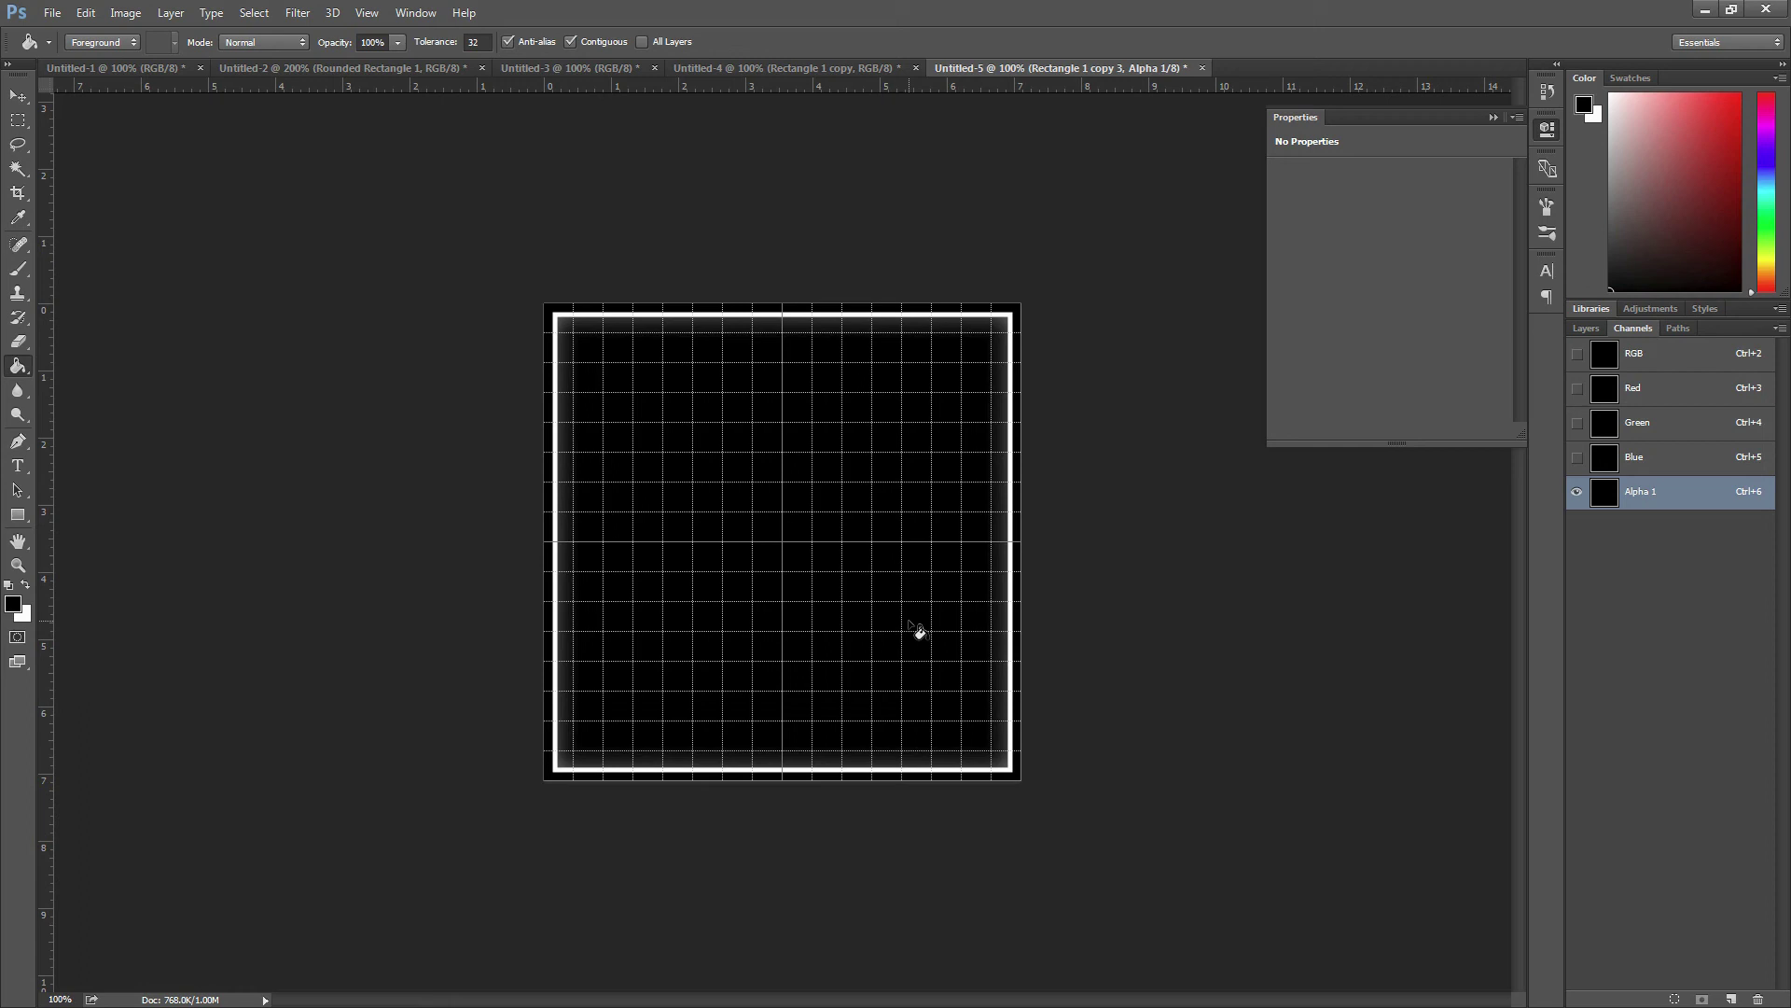
Try loading the Rectangle 1 layer as a selection, deselect it and return to the Alpha 1 channel
{"action": "left_click", "coordinate": [1612, 356]}
{"action": "left_click", "coordinate": [1595, 327]}
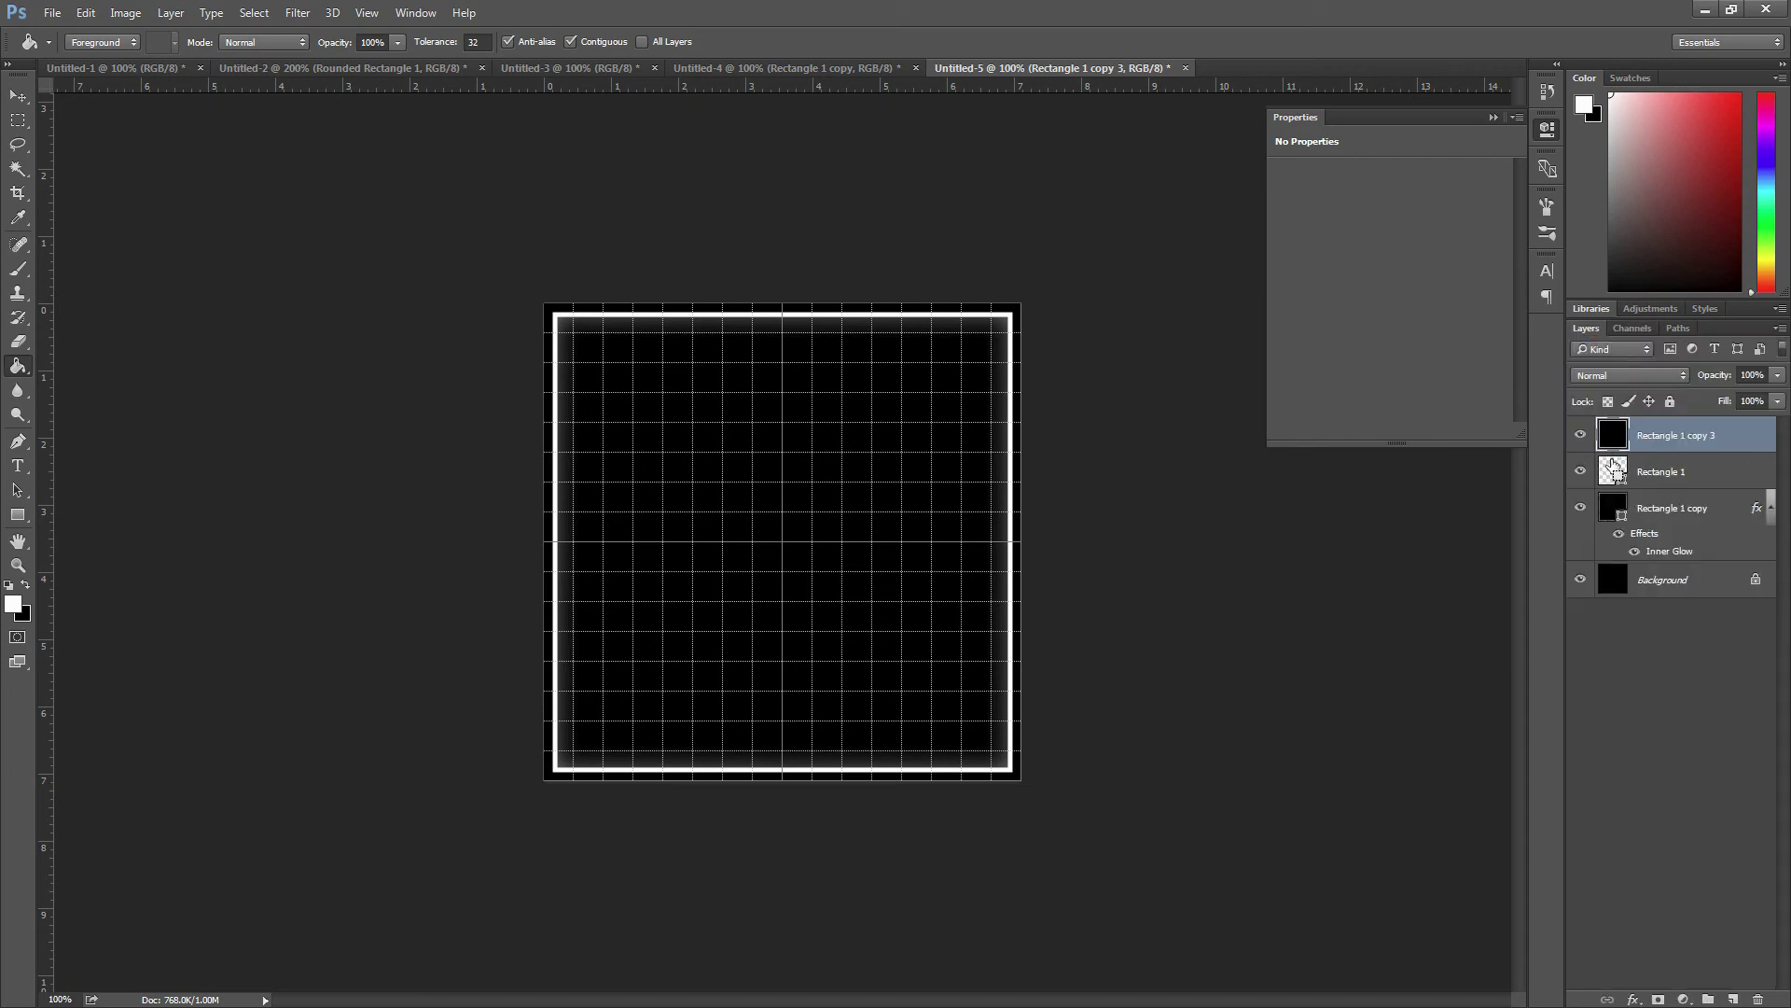
{"action": "left_click", "coordinate": [1613, 472], "text": "ctrl"}
{"action": "key", "text": "ctrl+d"}
{"action": "left_click", "coordinate": [1633, 328]}
{"action": "left_click", "coordinate": [1622, 504]}
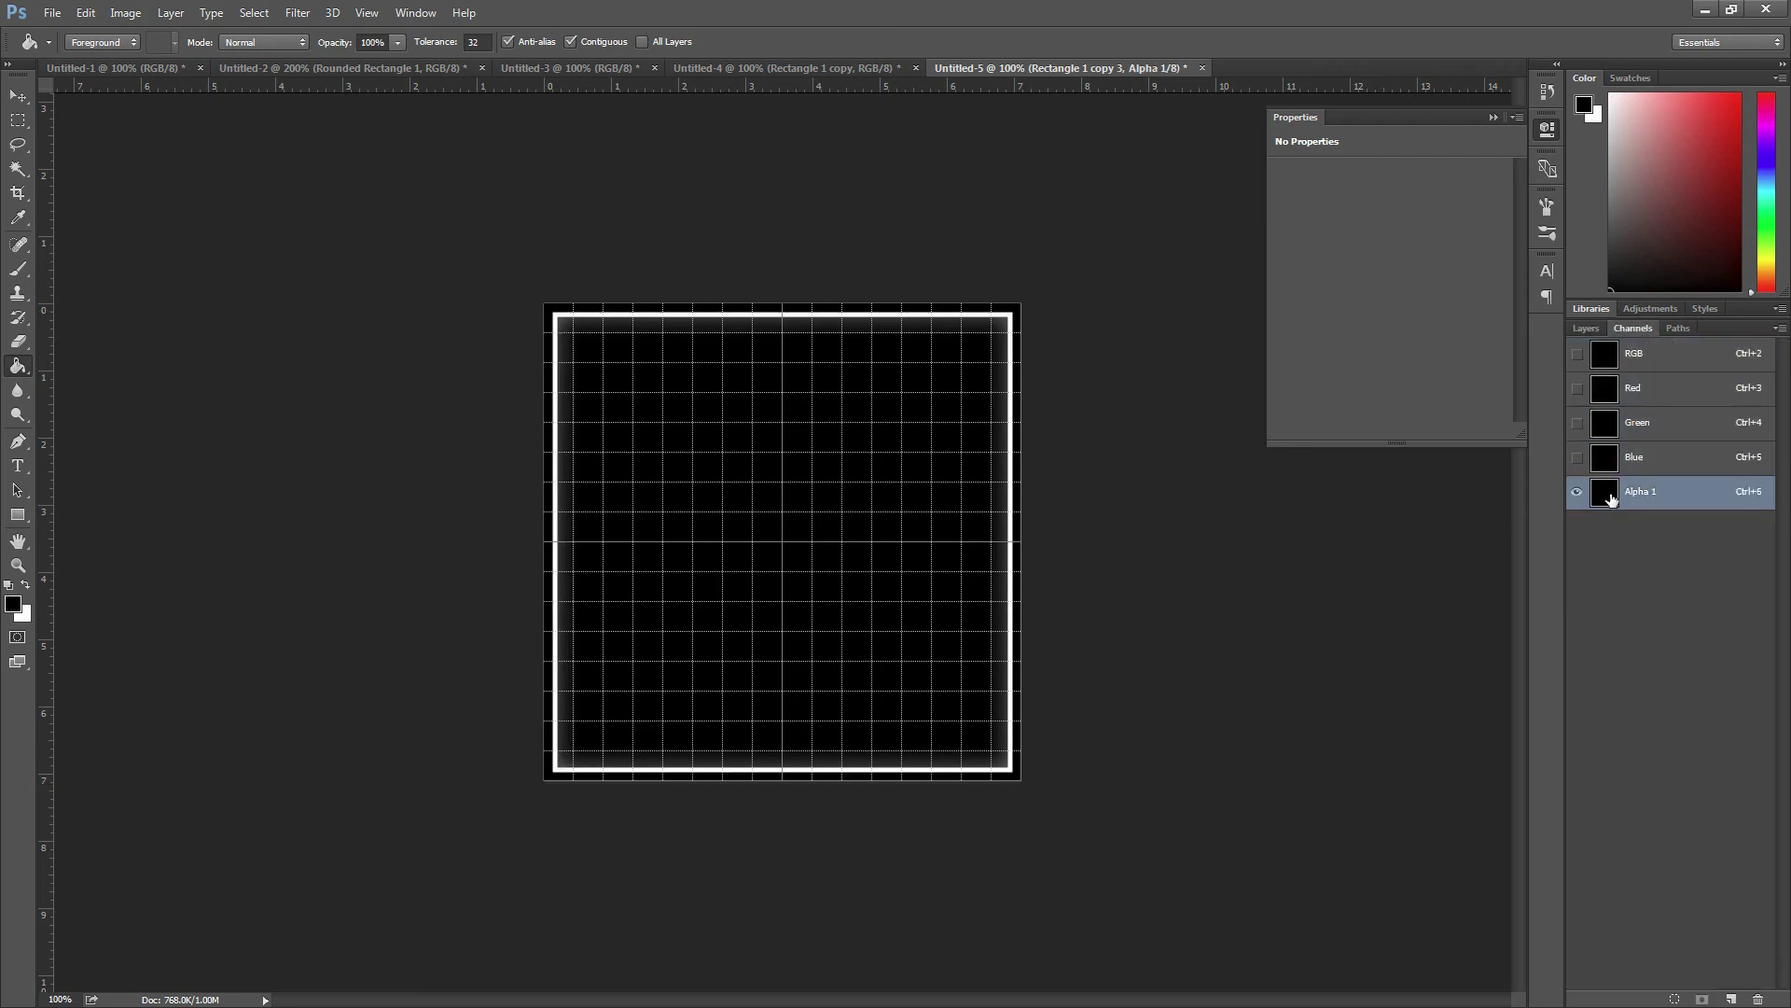
Load the Alpha 1 channel as a selection and return to the RGB layers
{"action": "left_click", "coordinate": [1609, 498], "text": "ctrl"}
{"action": "left_click", "coordinate": [1634, 355]}
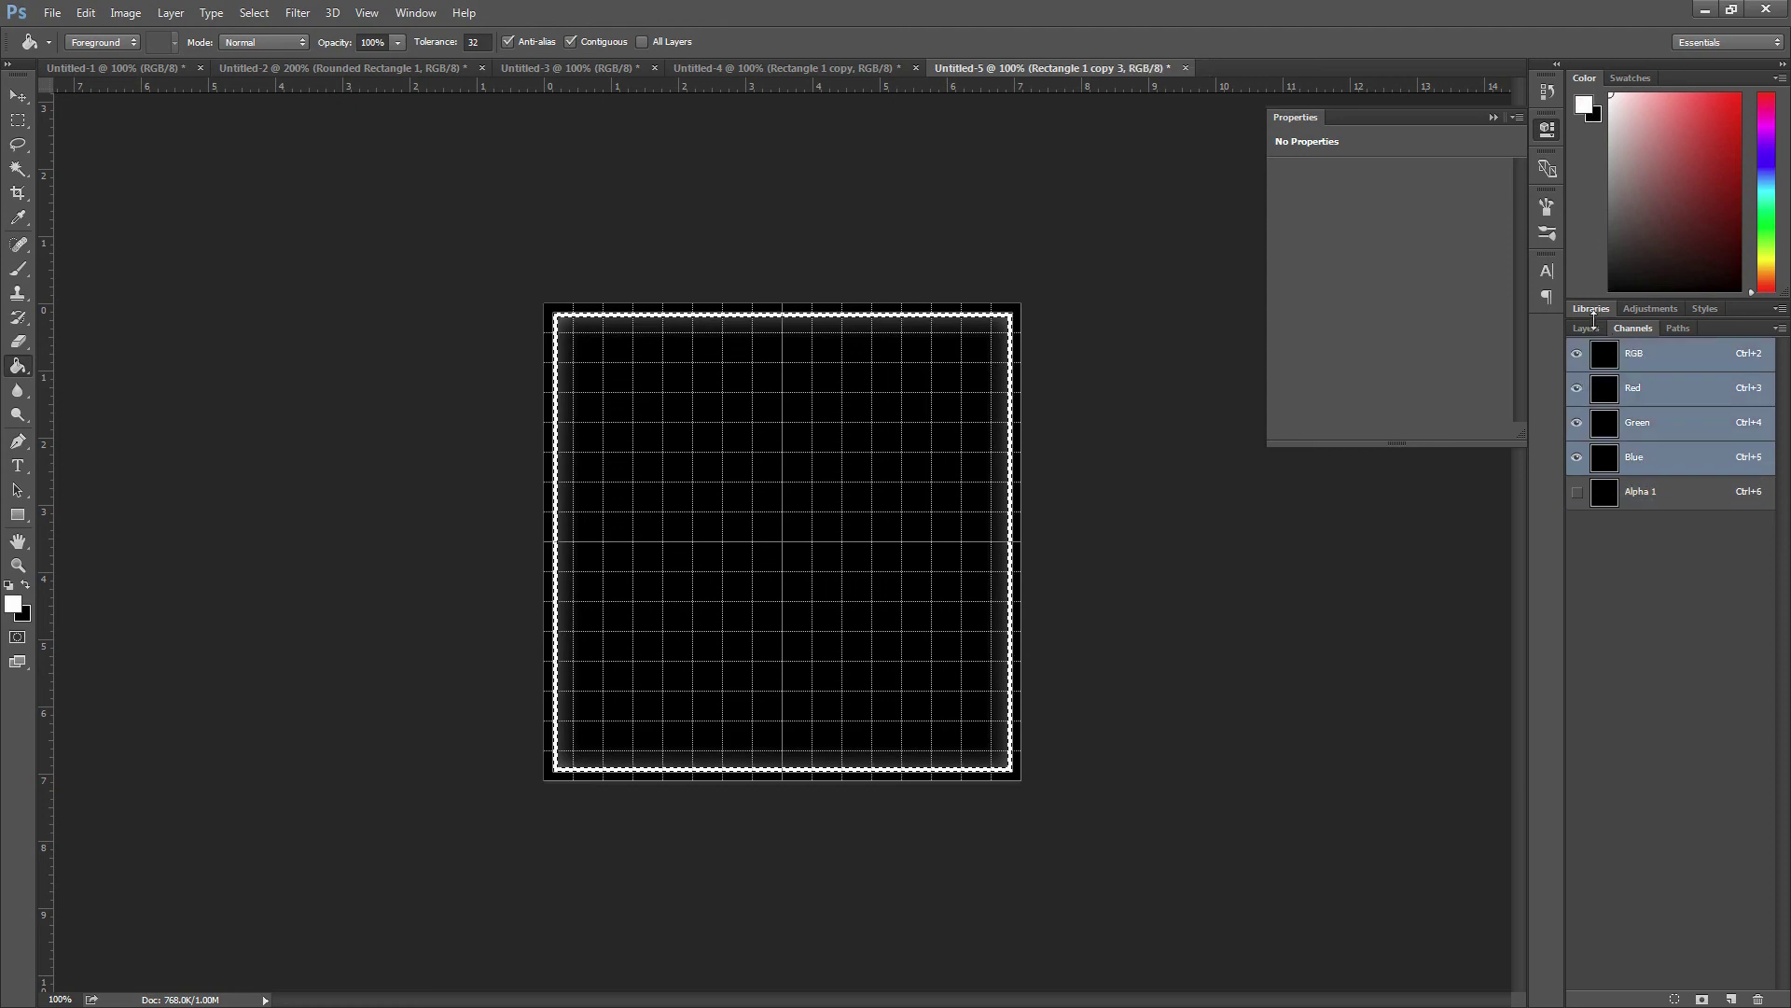
{"action": "left_click", "coordinate": [1586, 329]}
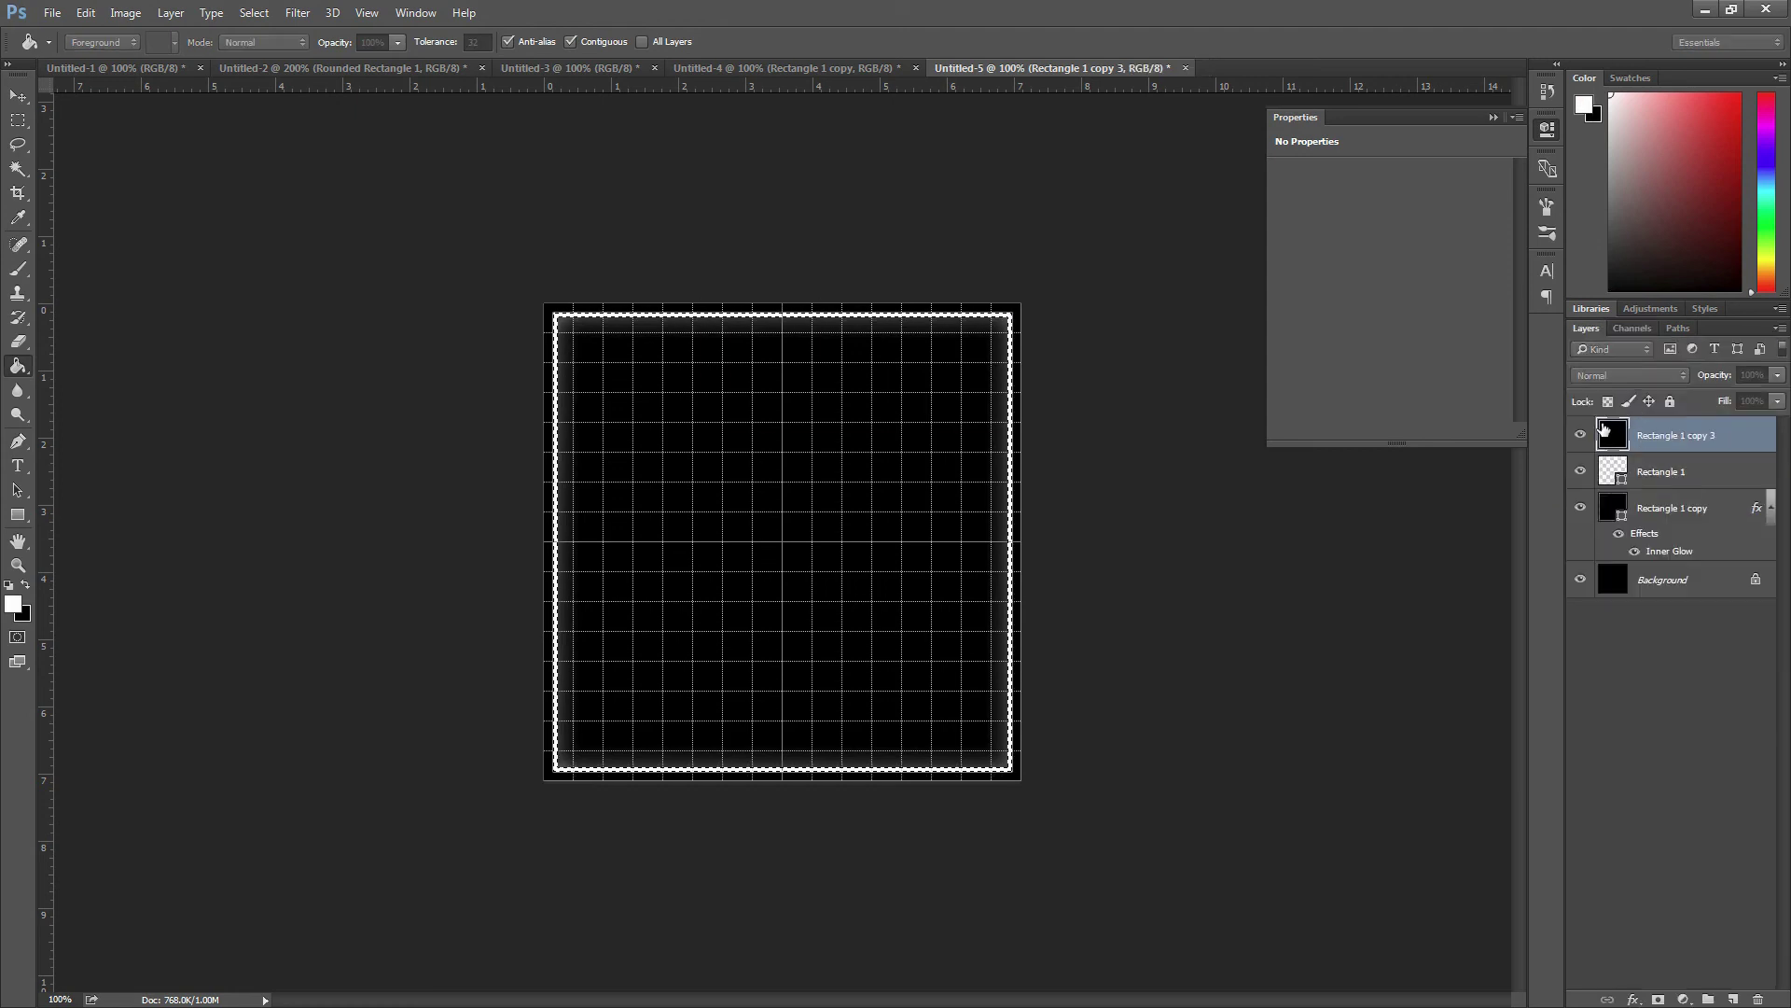
Add a new layer above Rectangle 1 copy 3, fill the loaded selection with white and clear the selection
{"action": "key", "text": "ctrl+shift+n"}
{"action": "key", "text": "Return"}
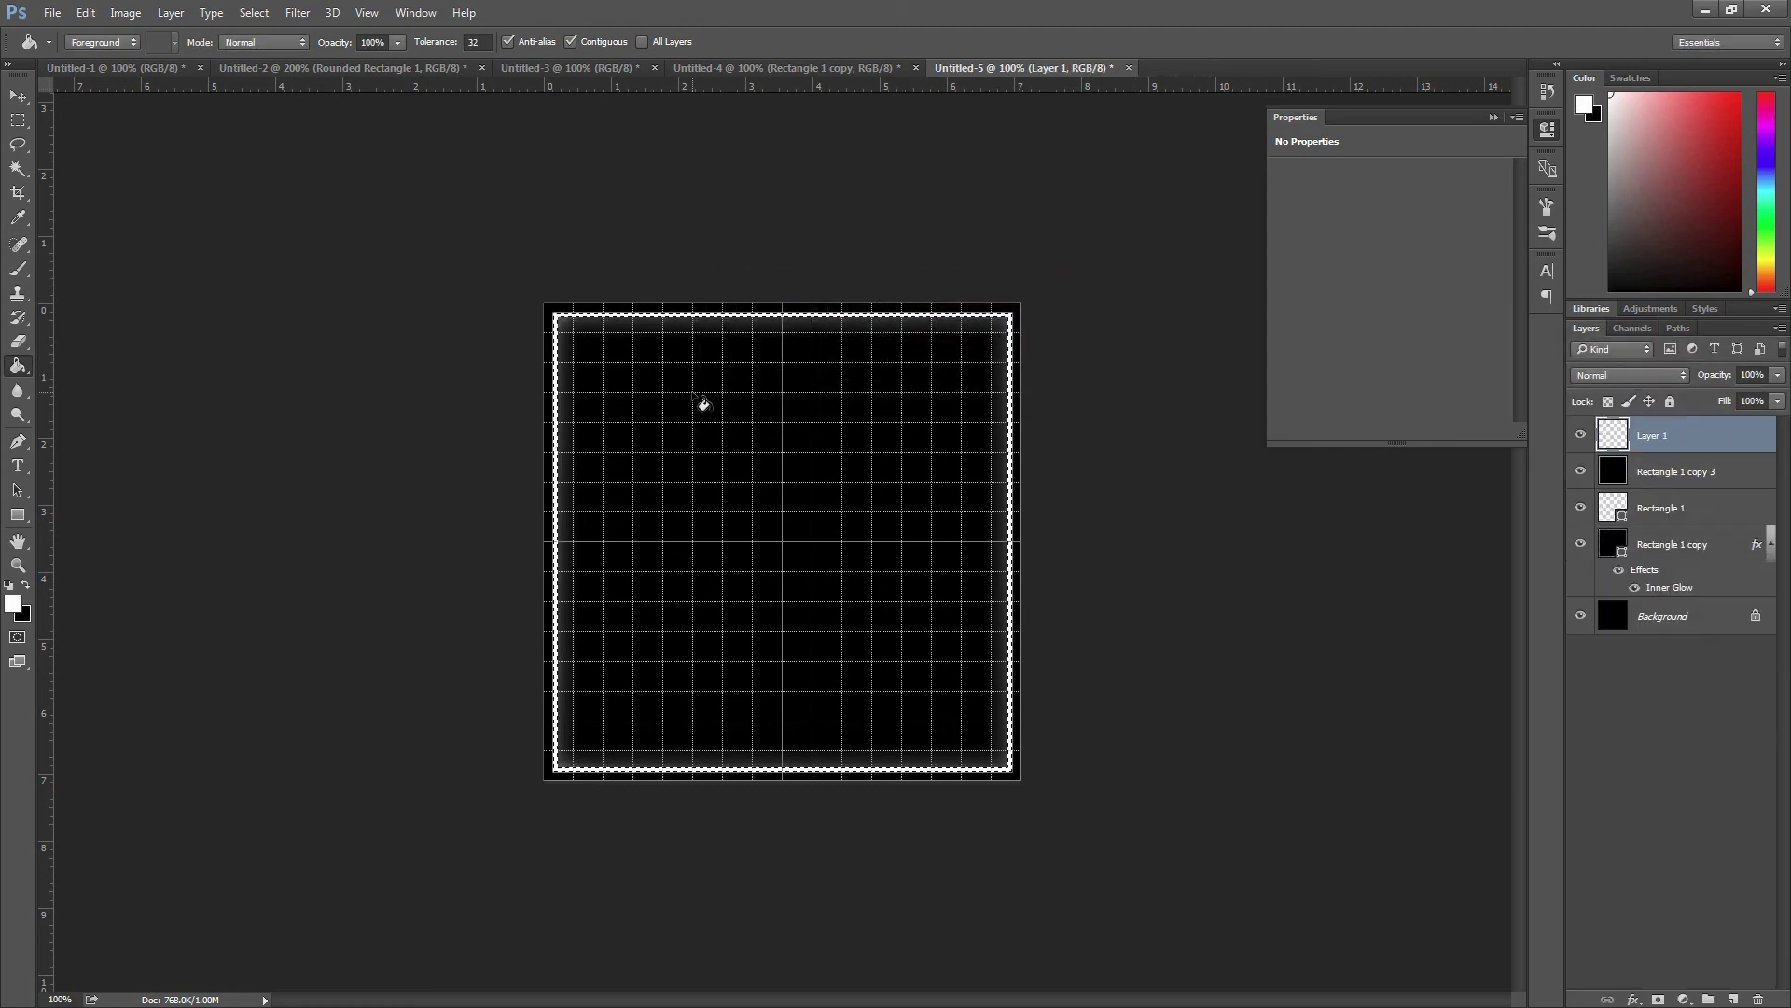
{"action": "left_click", "coordinate": [695, 396]}
{"action": "key", "text": "ctrl+d"}
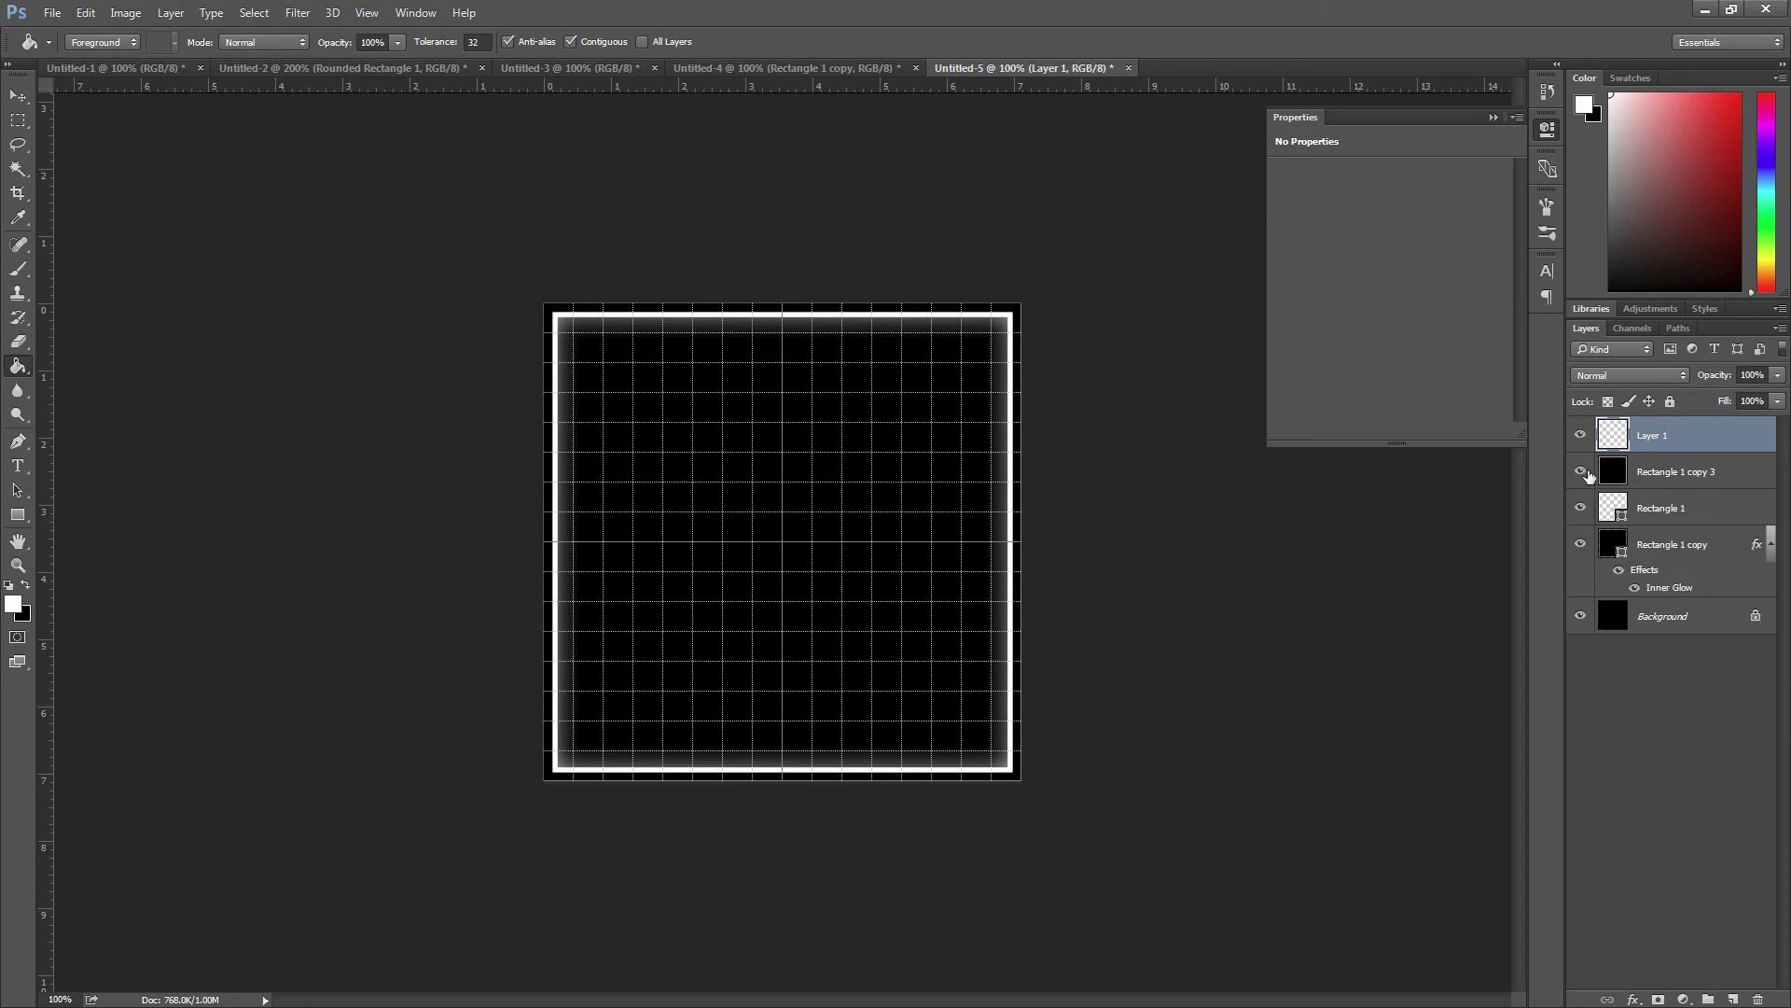
Load Layer 1's pixels as a selection, deselect them, and hide every layer except Layer 1
{"action": "left_click_drag", "start_coordinate": [1586, 472], "coordinate": [1581, 615]}
{"action": "left_click", "coordinate": [1581, 616]}
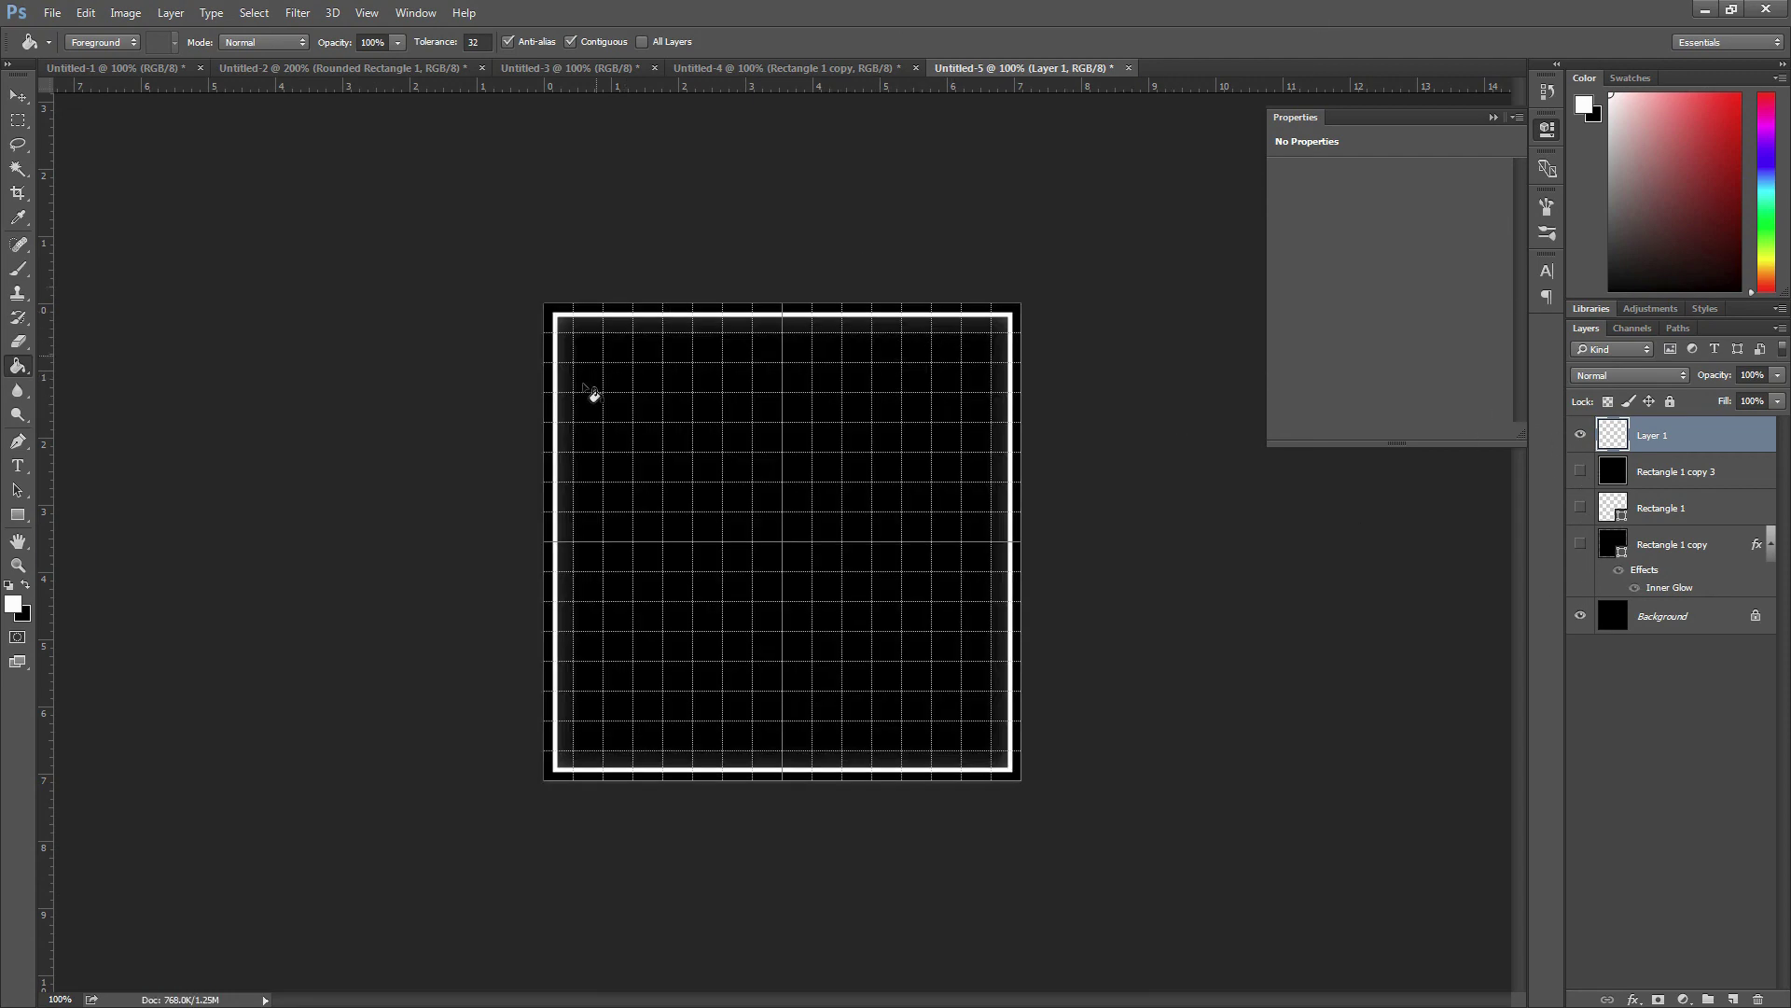
{"action": "left_click", "coordinate": [1624, 436], "text": "ctrl"}
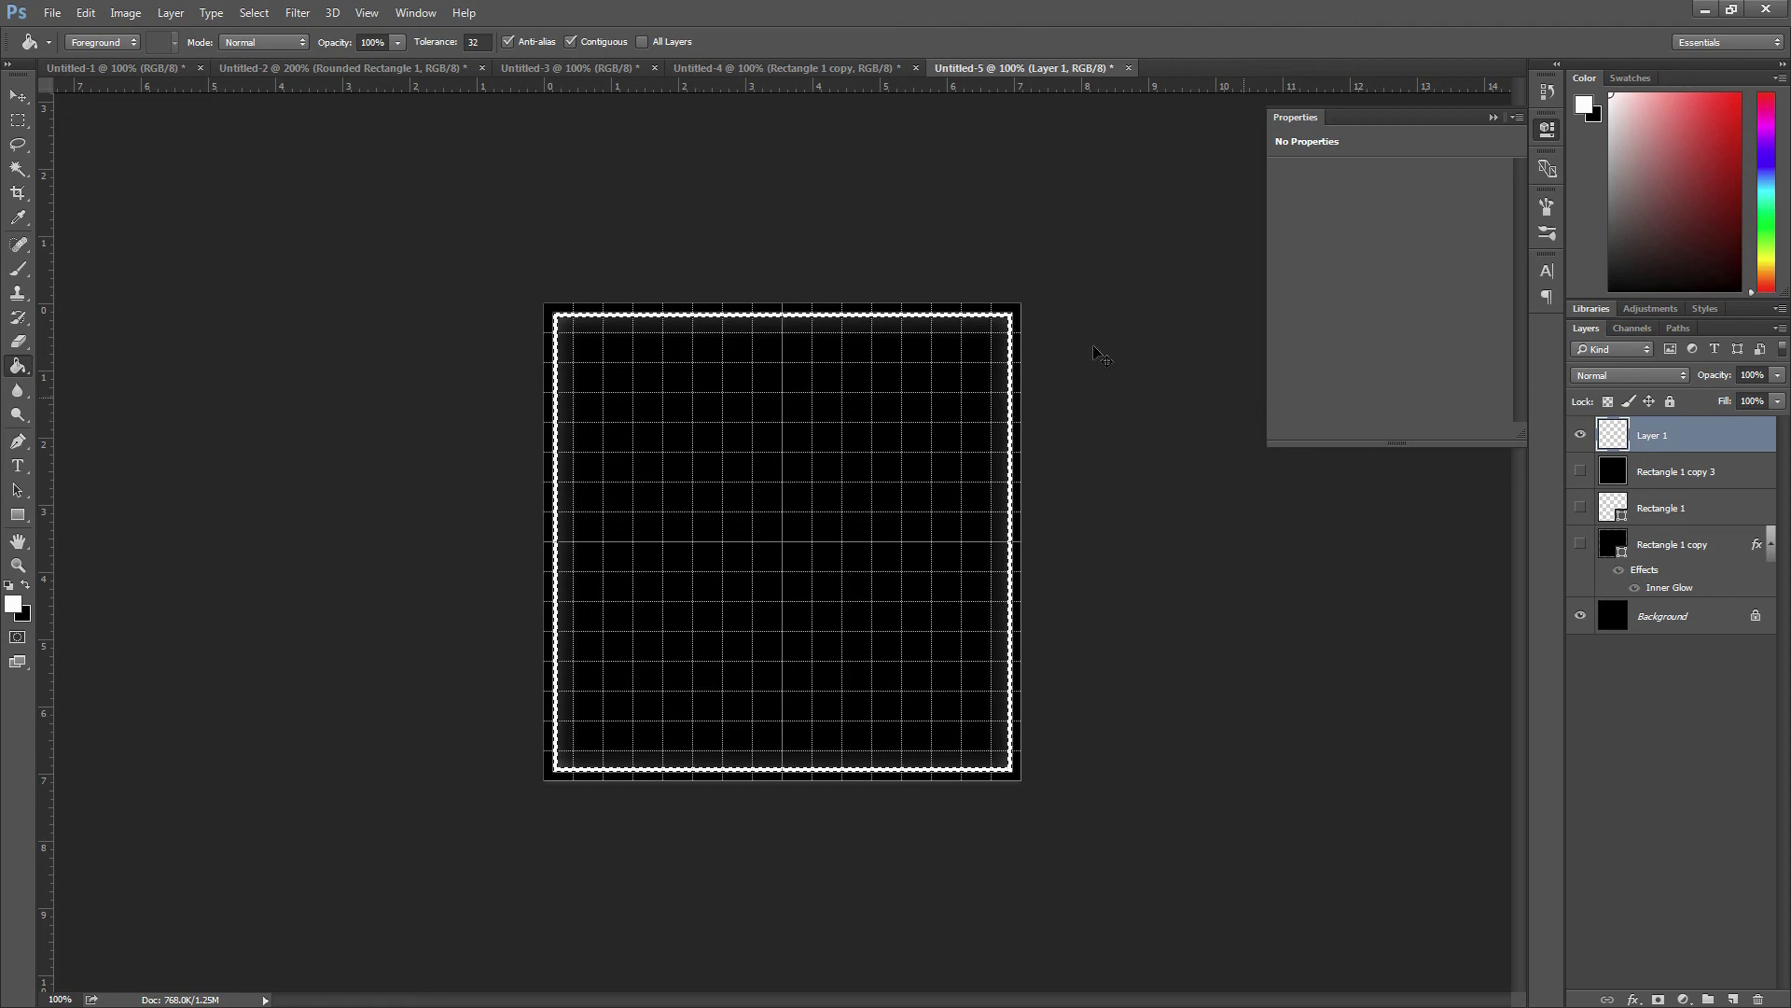
{"action": "key", "text": "ctrl+d"}
{"action": "left_click", "coordinate": [1581, 616]}
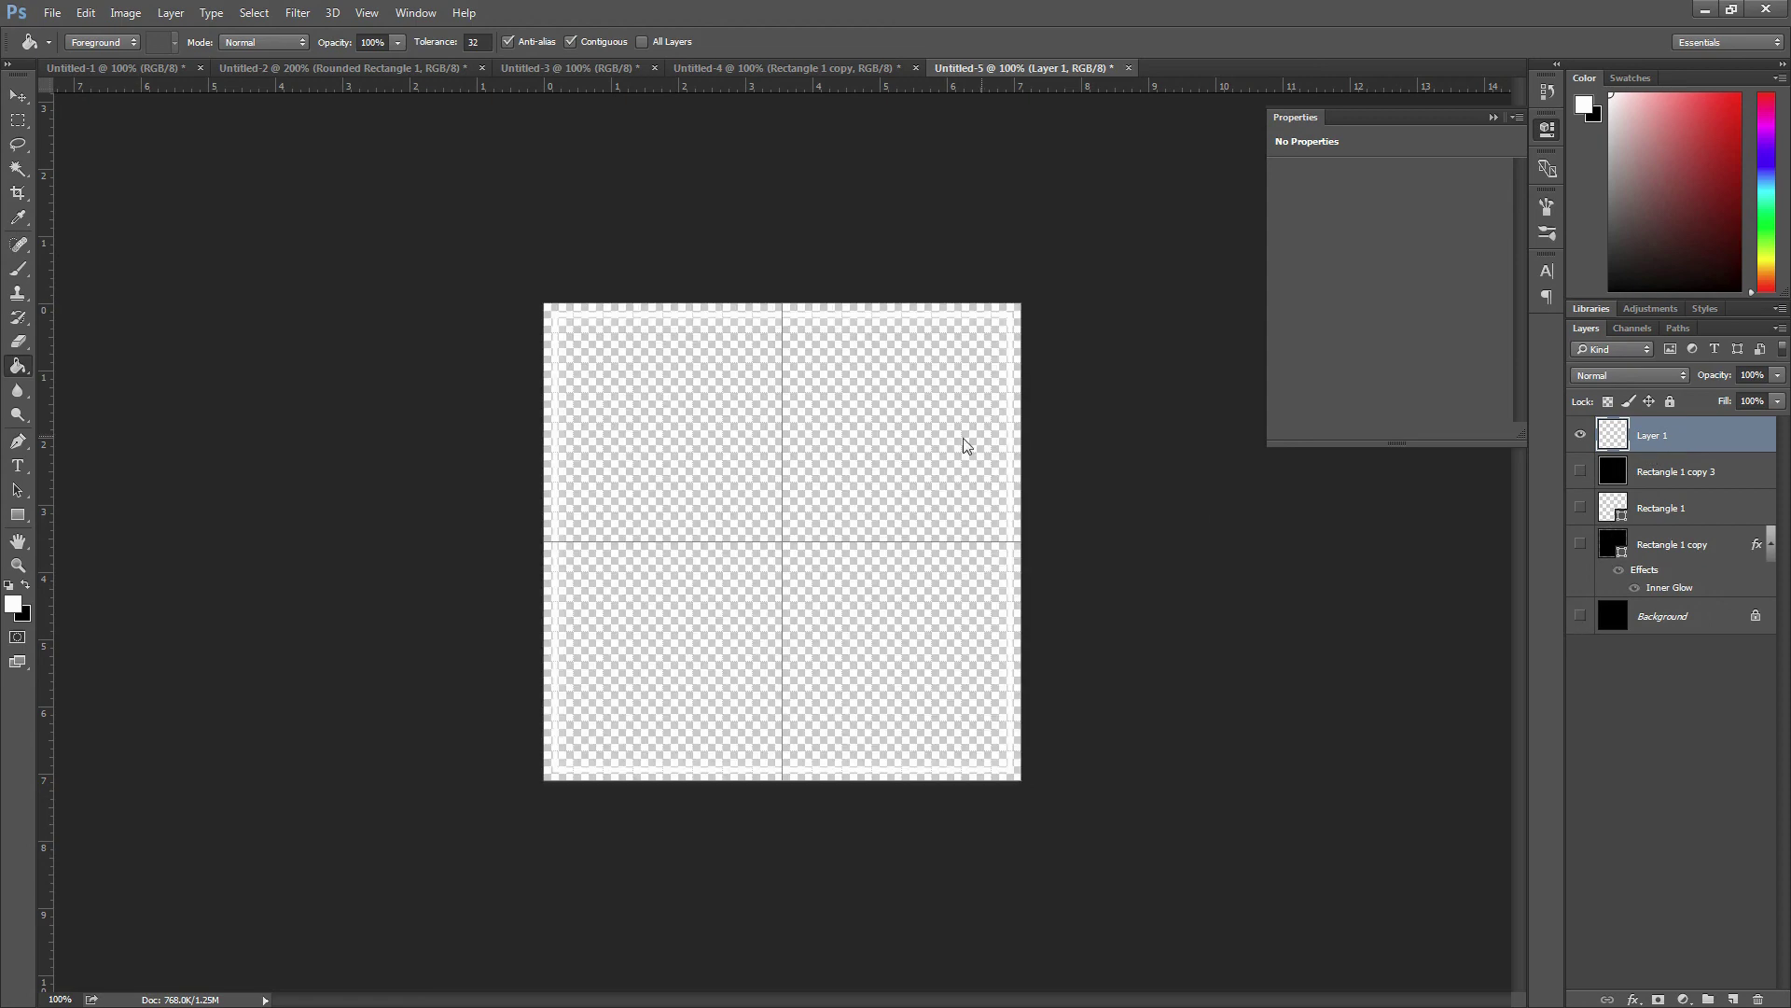
{"action": "key", "text": "ctrl+shift+s"}
{"action": "left_click", "coordinate": [424, 604]}
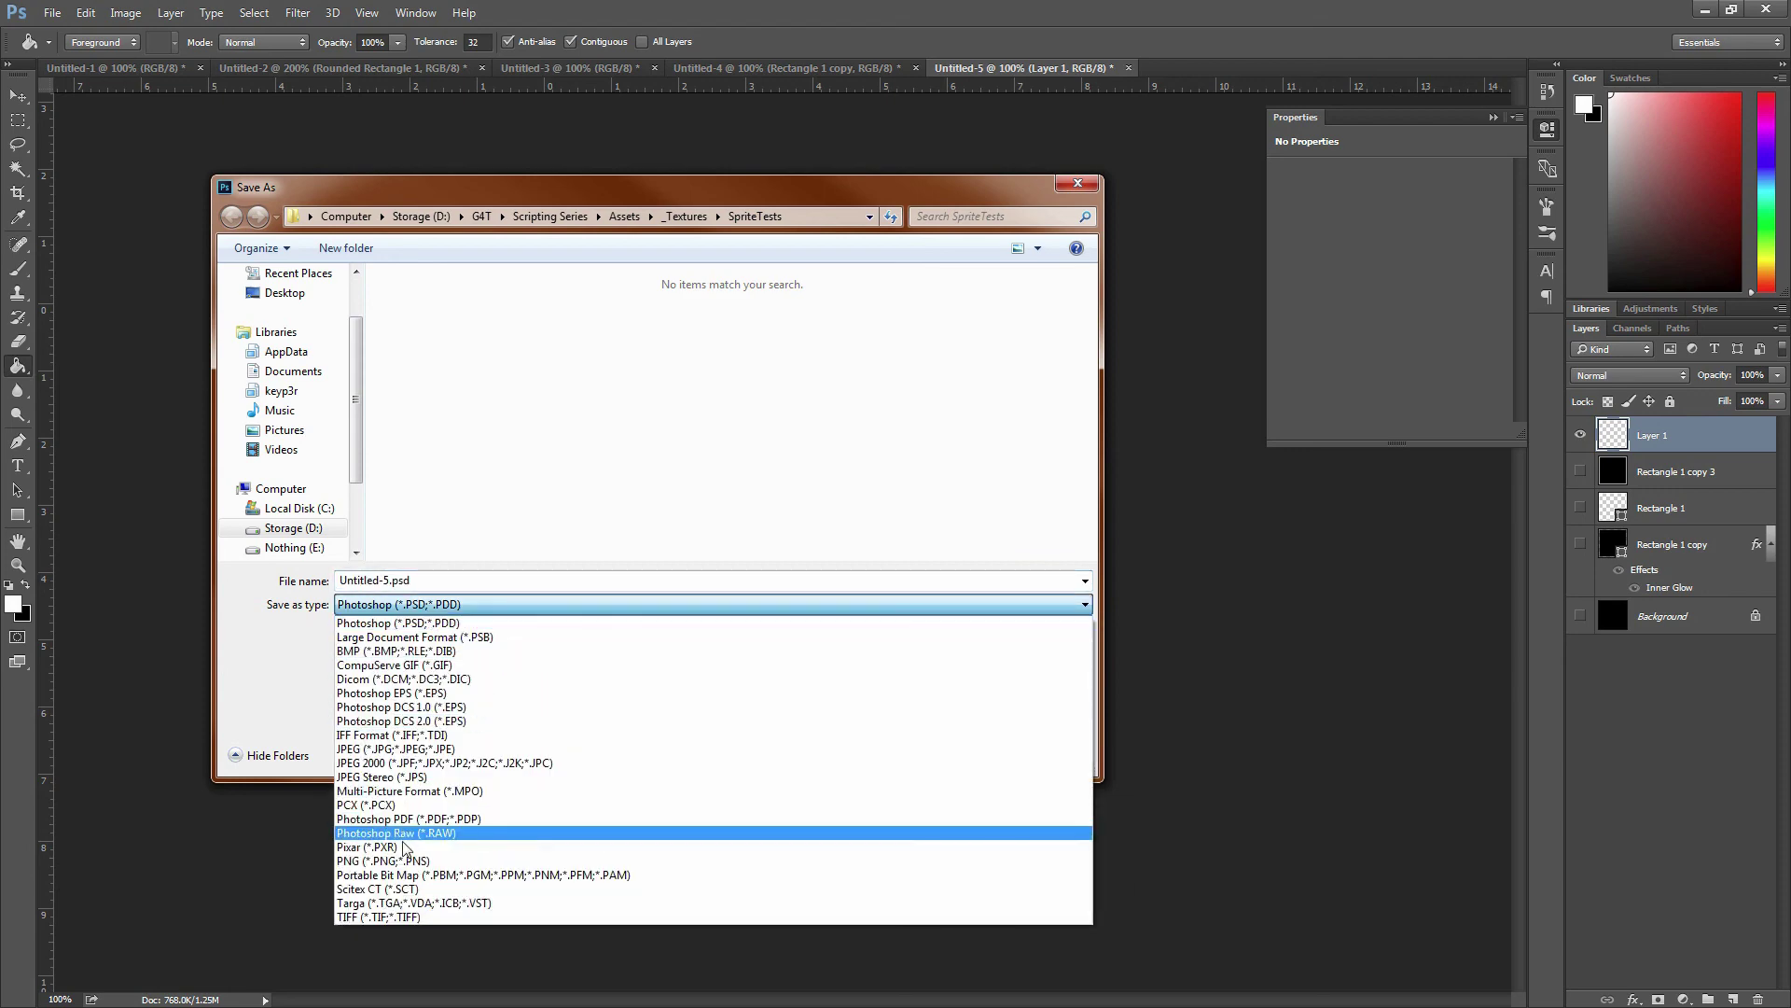
{"action": "left_click", "coordinate": [392, 860]}
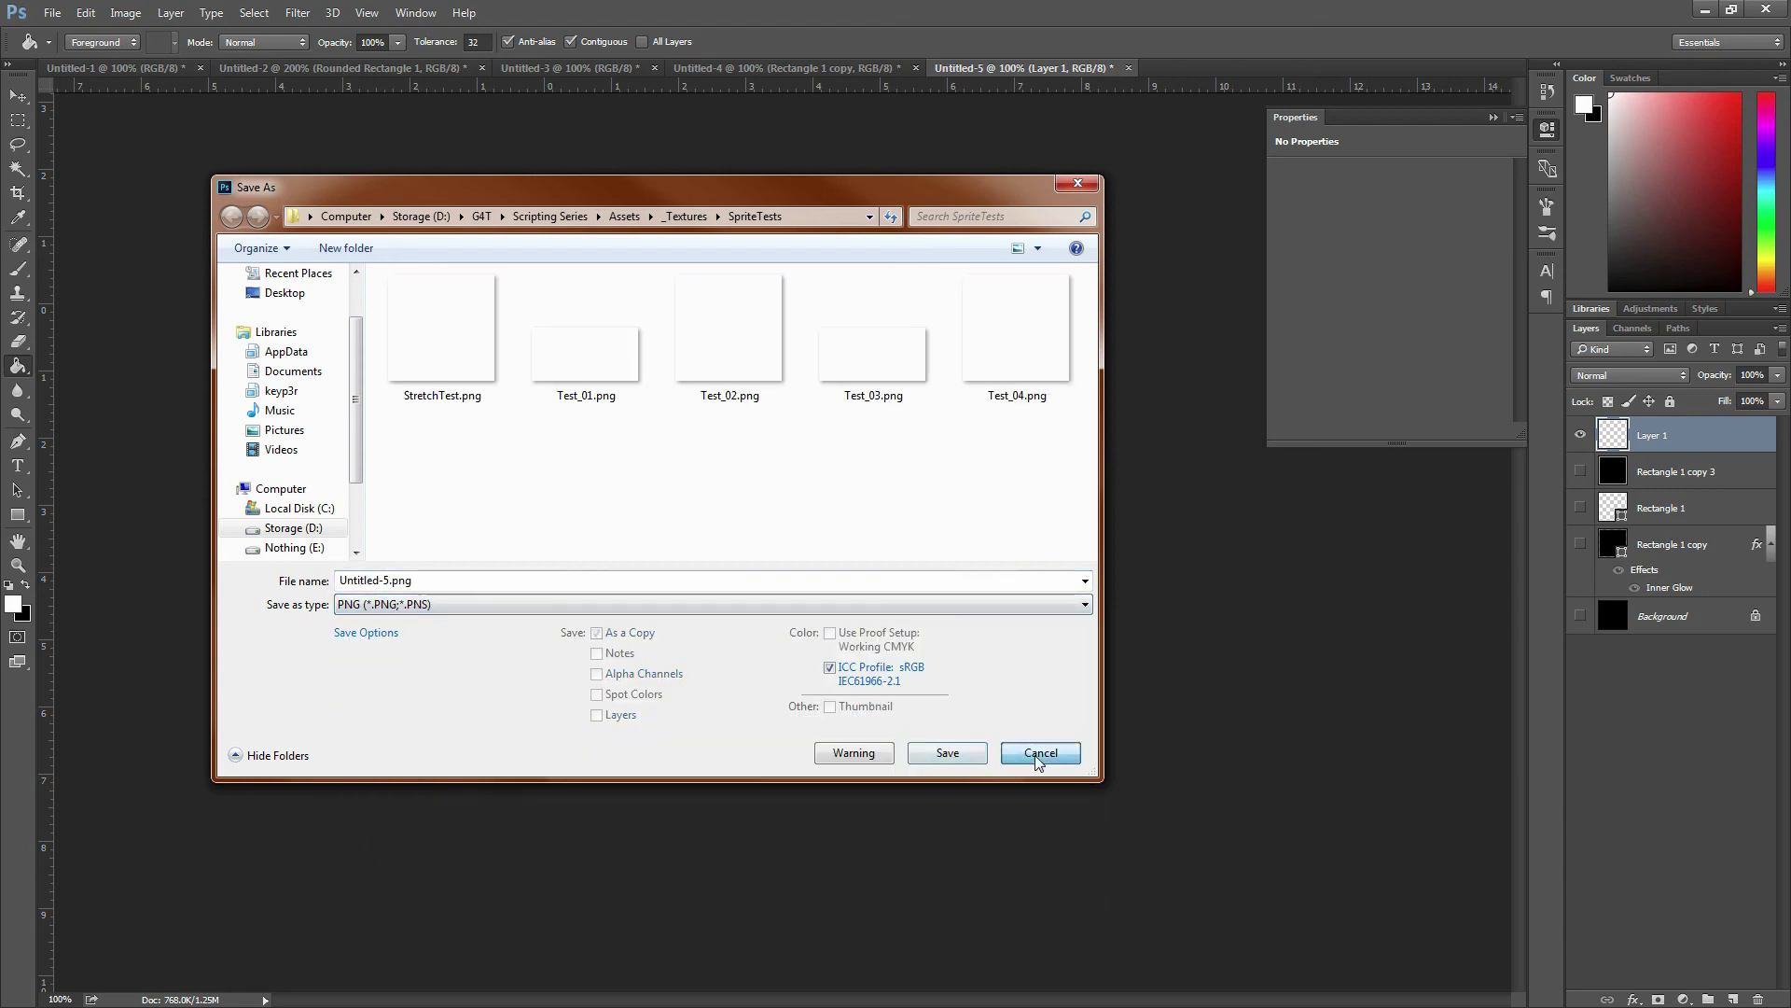
{"action": "left_click", "coordinate": [1039, 753]}
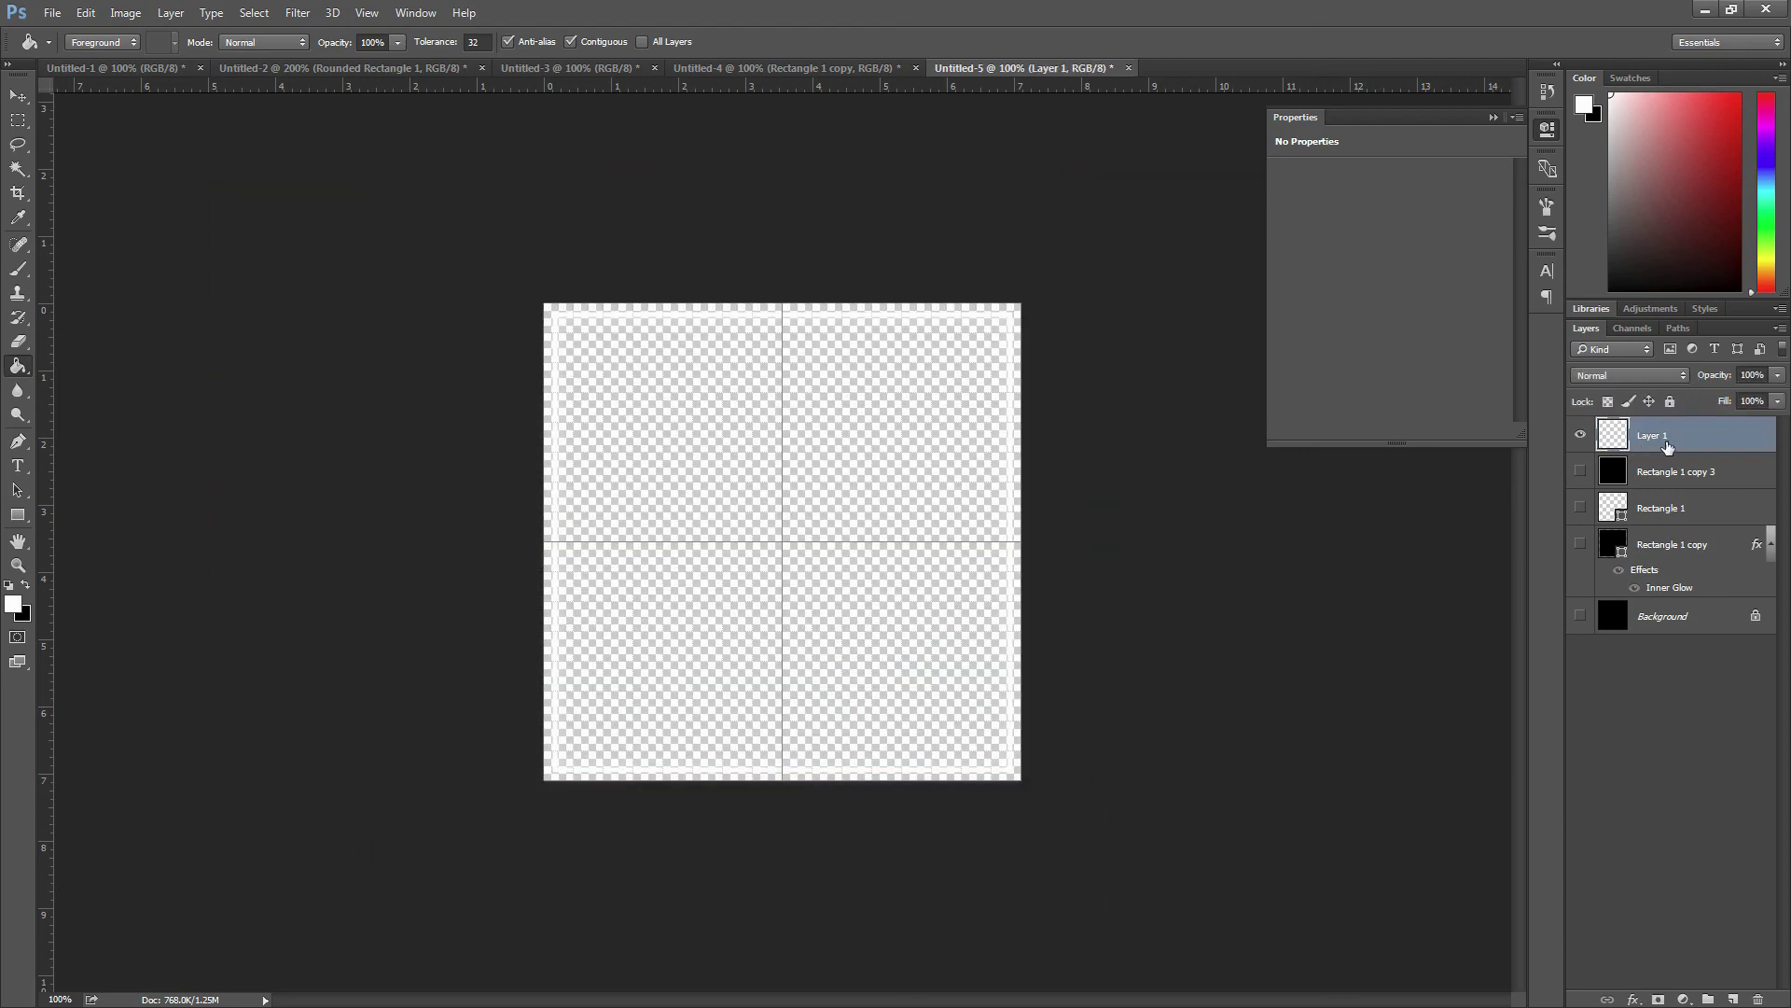
Delete Layer 1 and the Rectangle 1 copy 3 layer, and show all remaining layers with none selected
{"action": "key", "text": "Delete"}
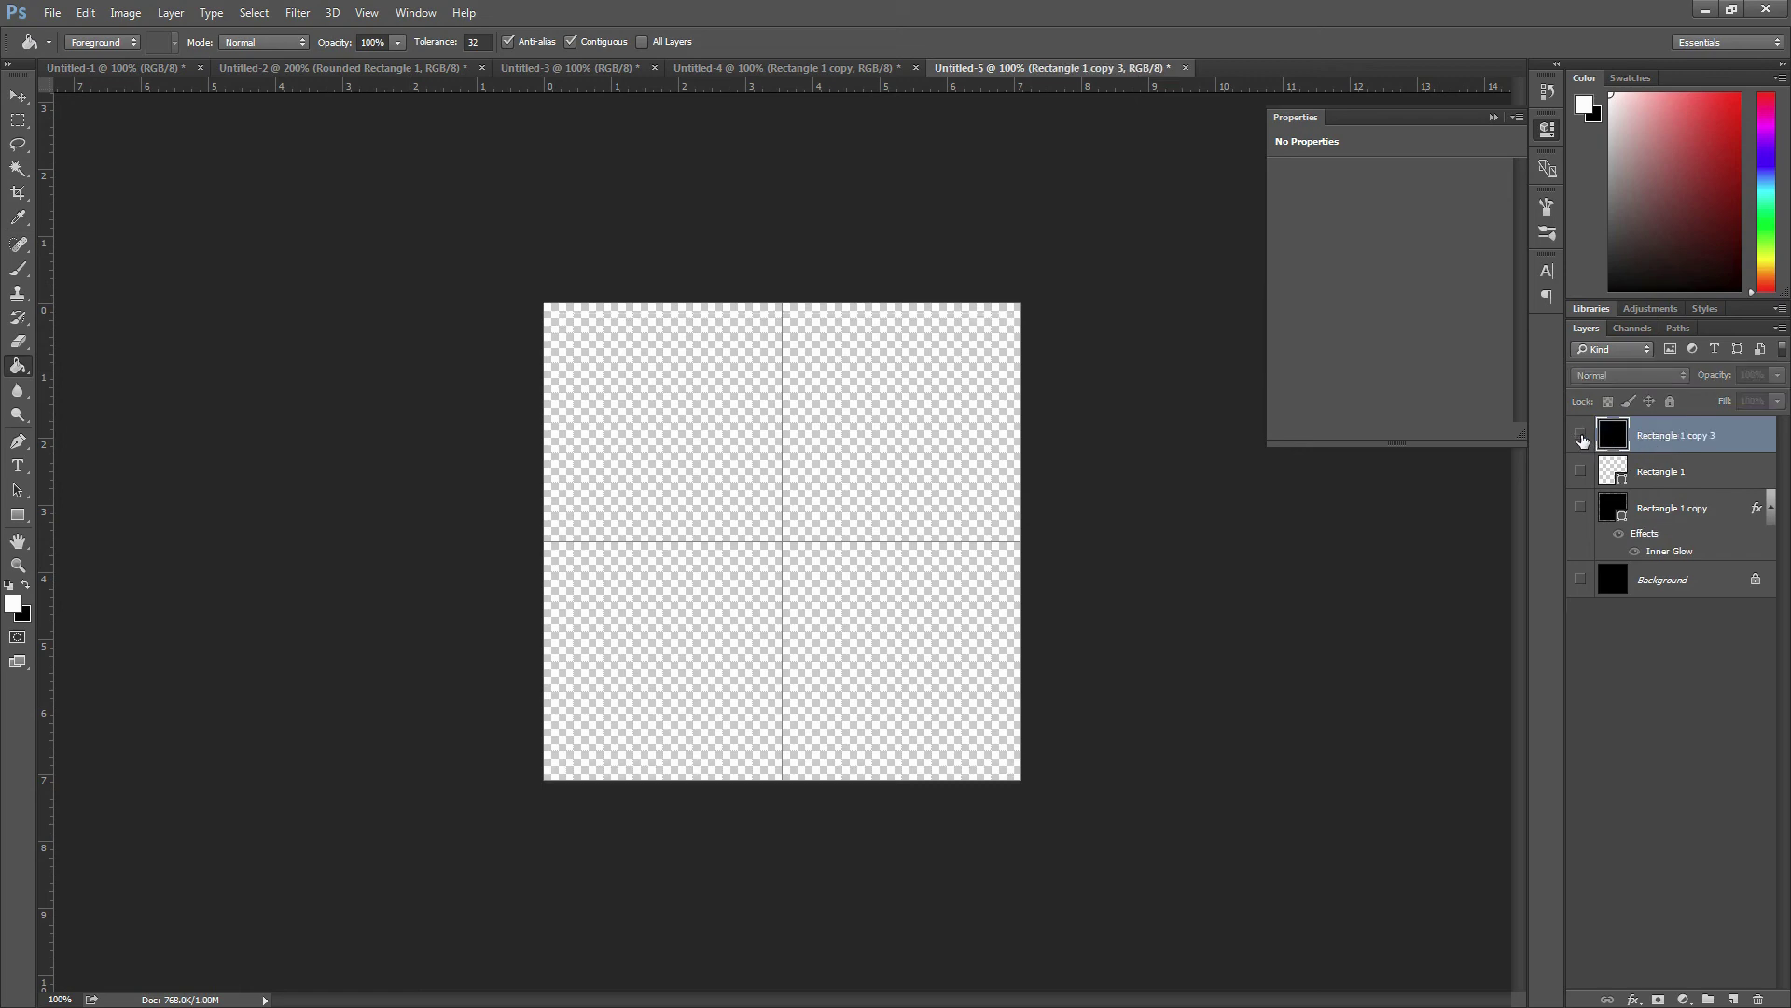
{"action": "left_click", "coordinate": [1582, 439]}
{"action": "key", "text": "Delete"}
{"action": "left_click", "coordinate": [1582, 438]}
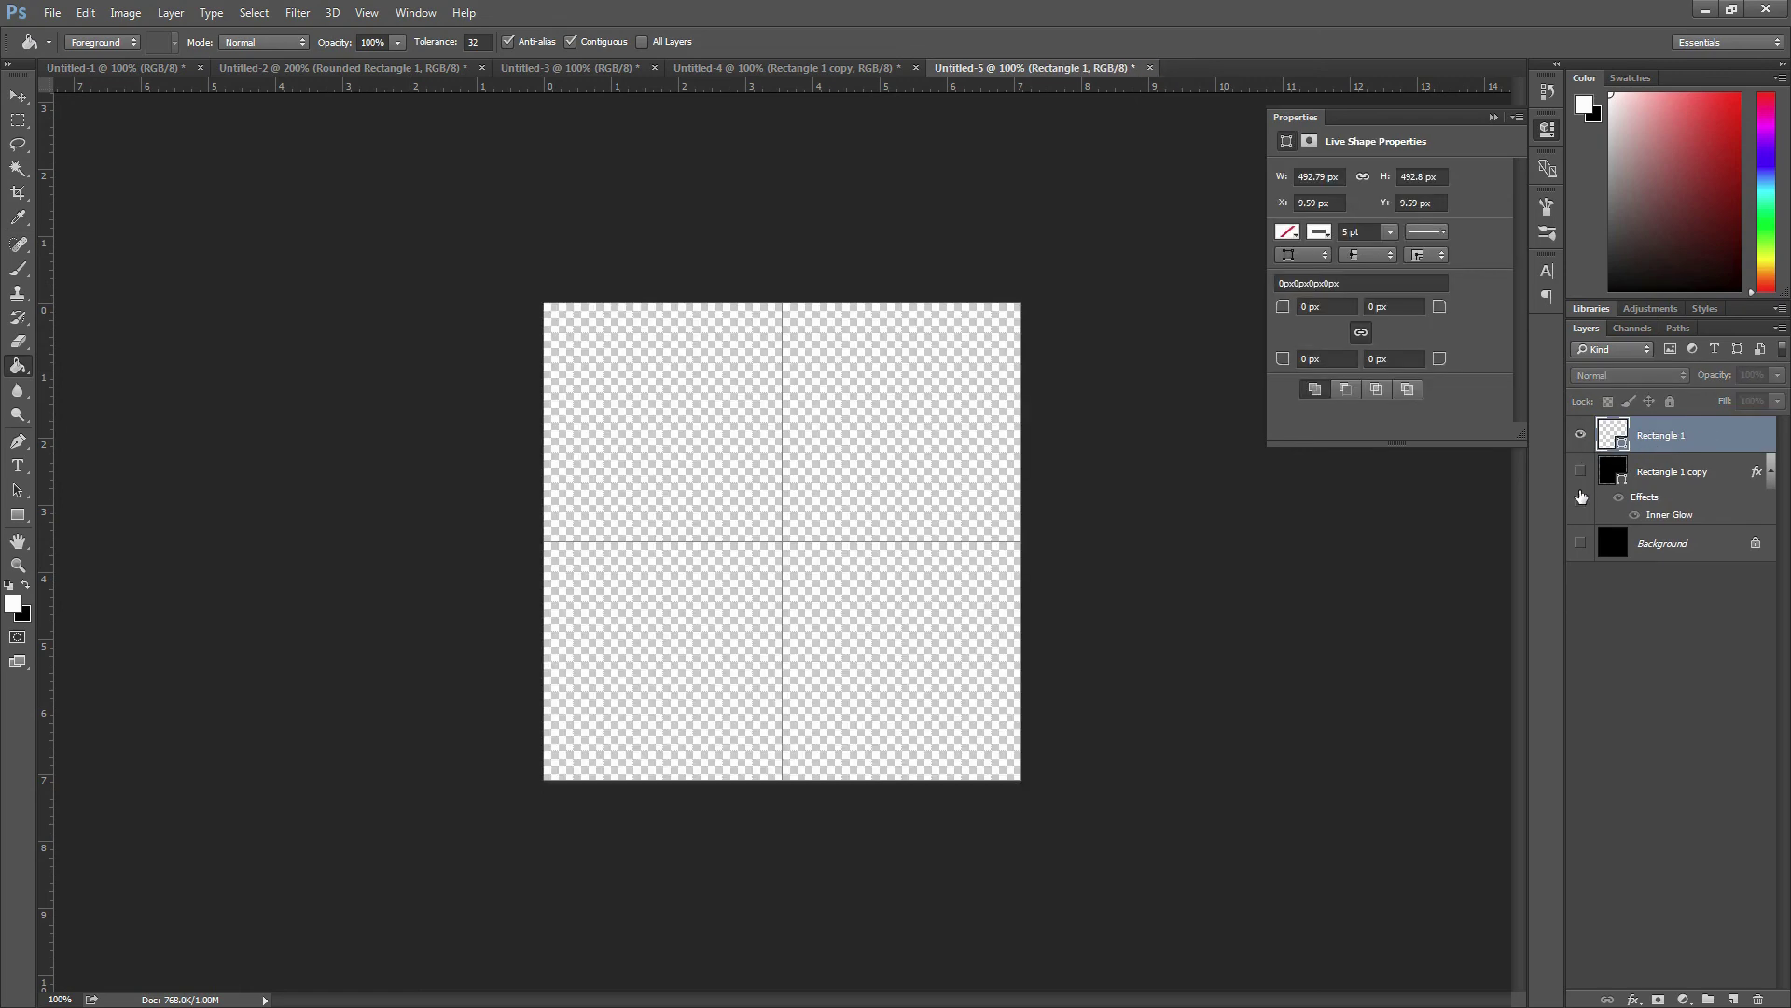
{"action": "left_click_drag", "start_coordinate": [1581, 496], "coordinate": [1580, 542]}
{"action": "left_click", "coordinate": [1627, 638]}
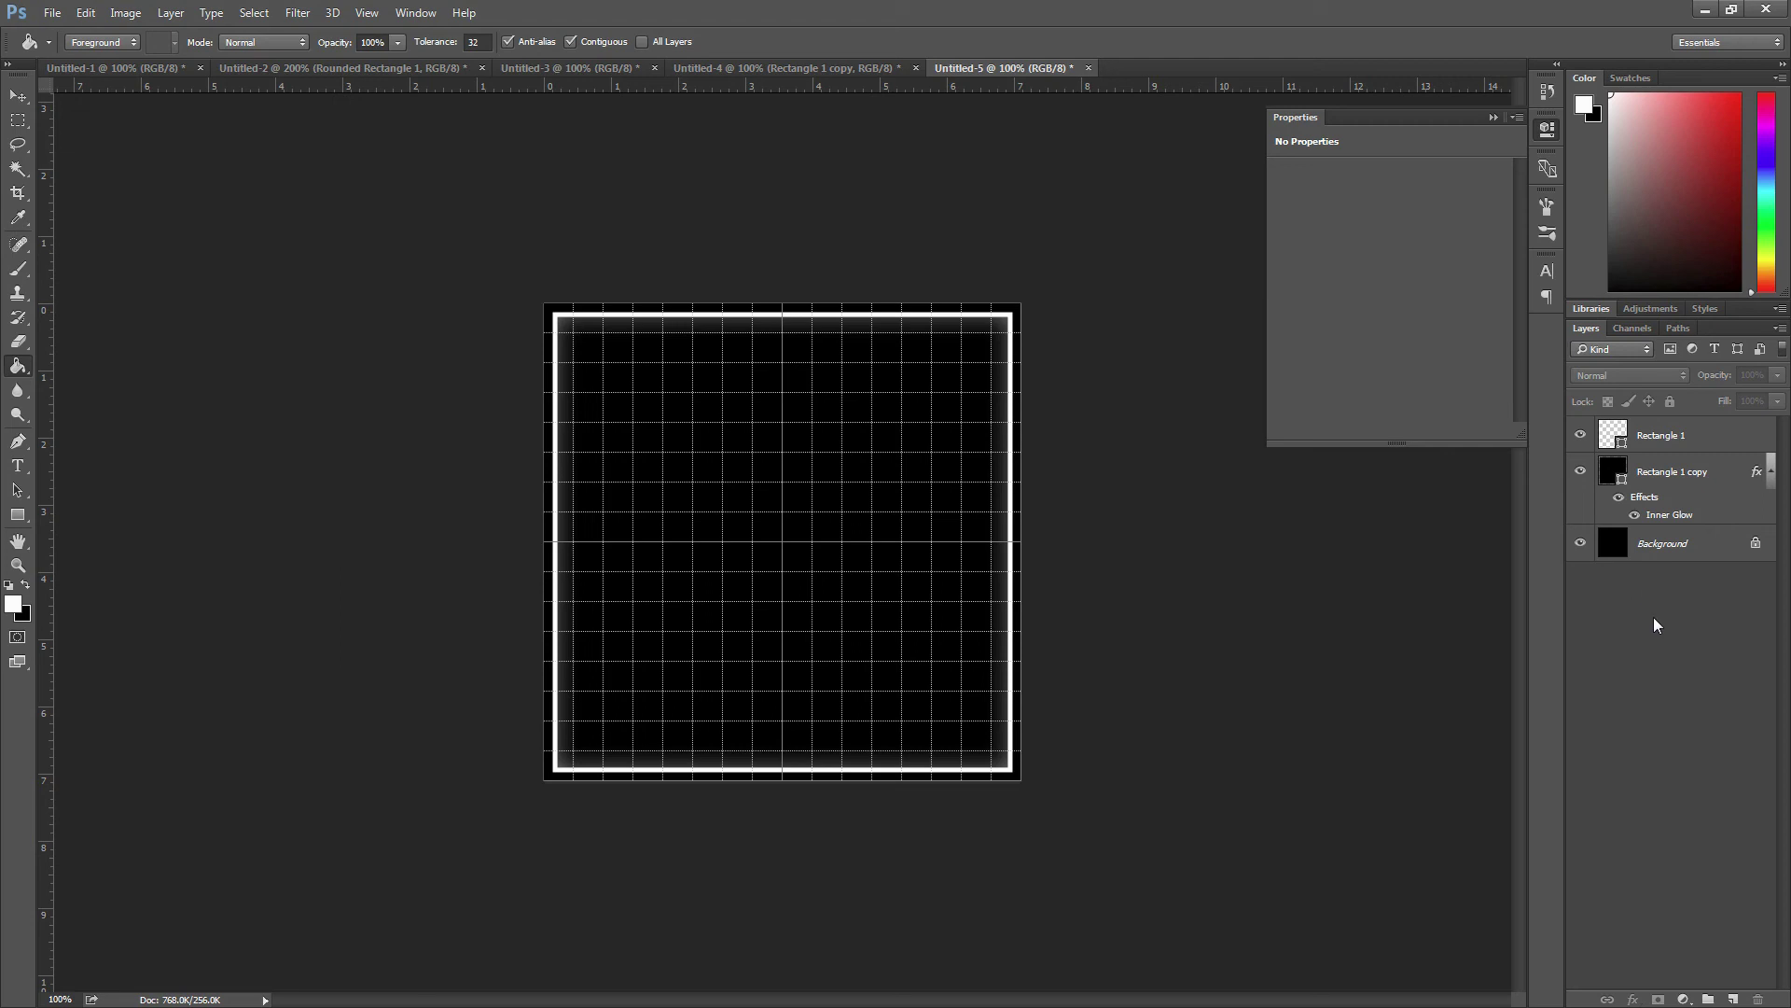
Check the Alpha 1 channel by toggling its visibility on and off, and return to the layers
{"action": "left_click", "coordinate": [1630, 329]}
{"action": "left_click", "coordinate": [1576, 492]}
{"action": "left_click", "coordinate": [1577, 491]}
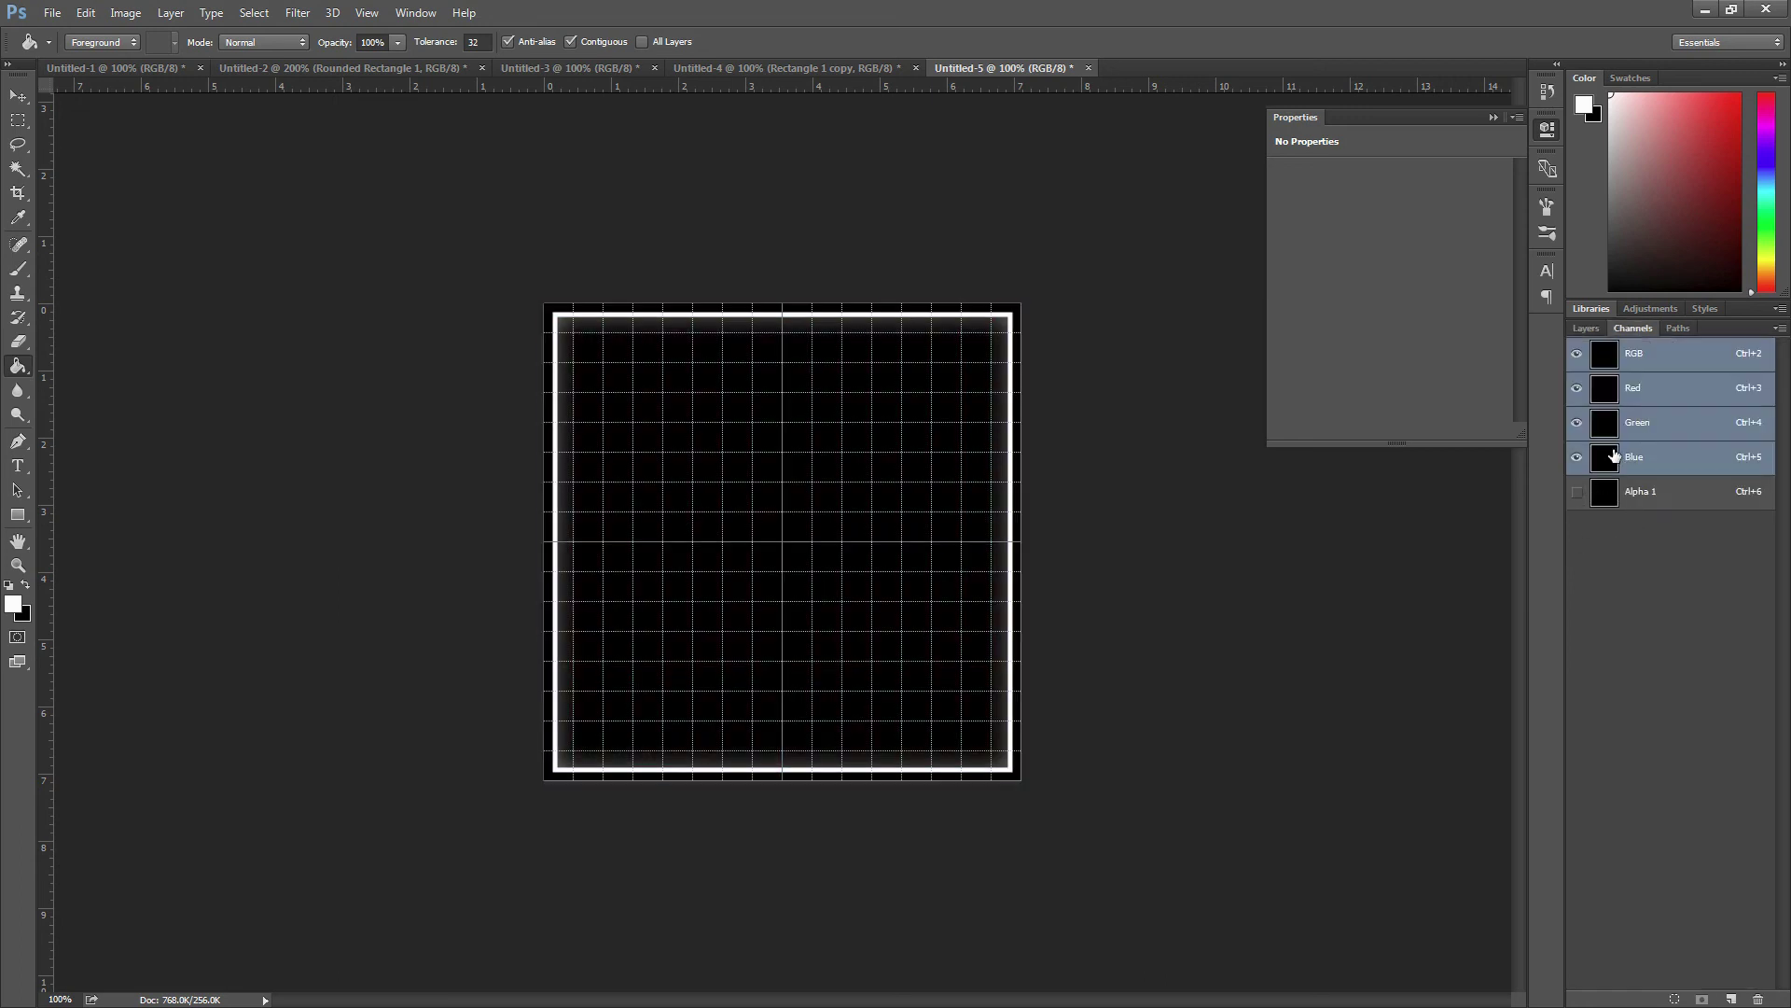
{"action": "left_click", "coordinate": [1587, 329]}
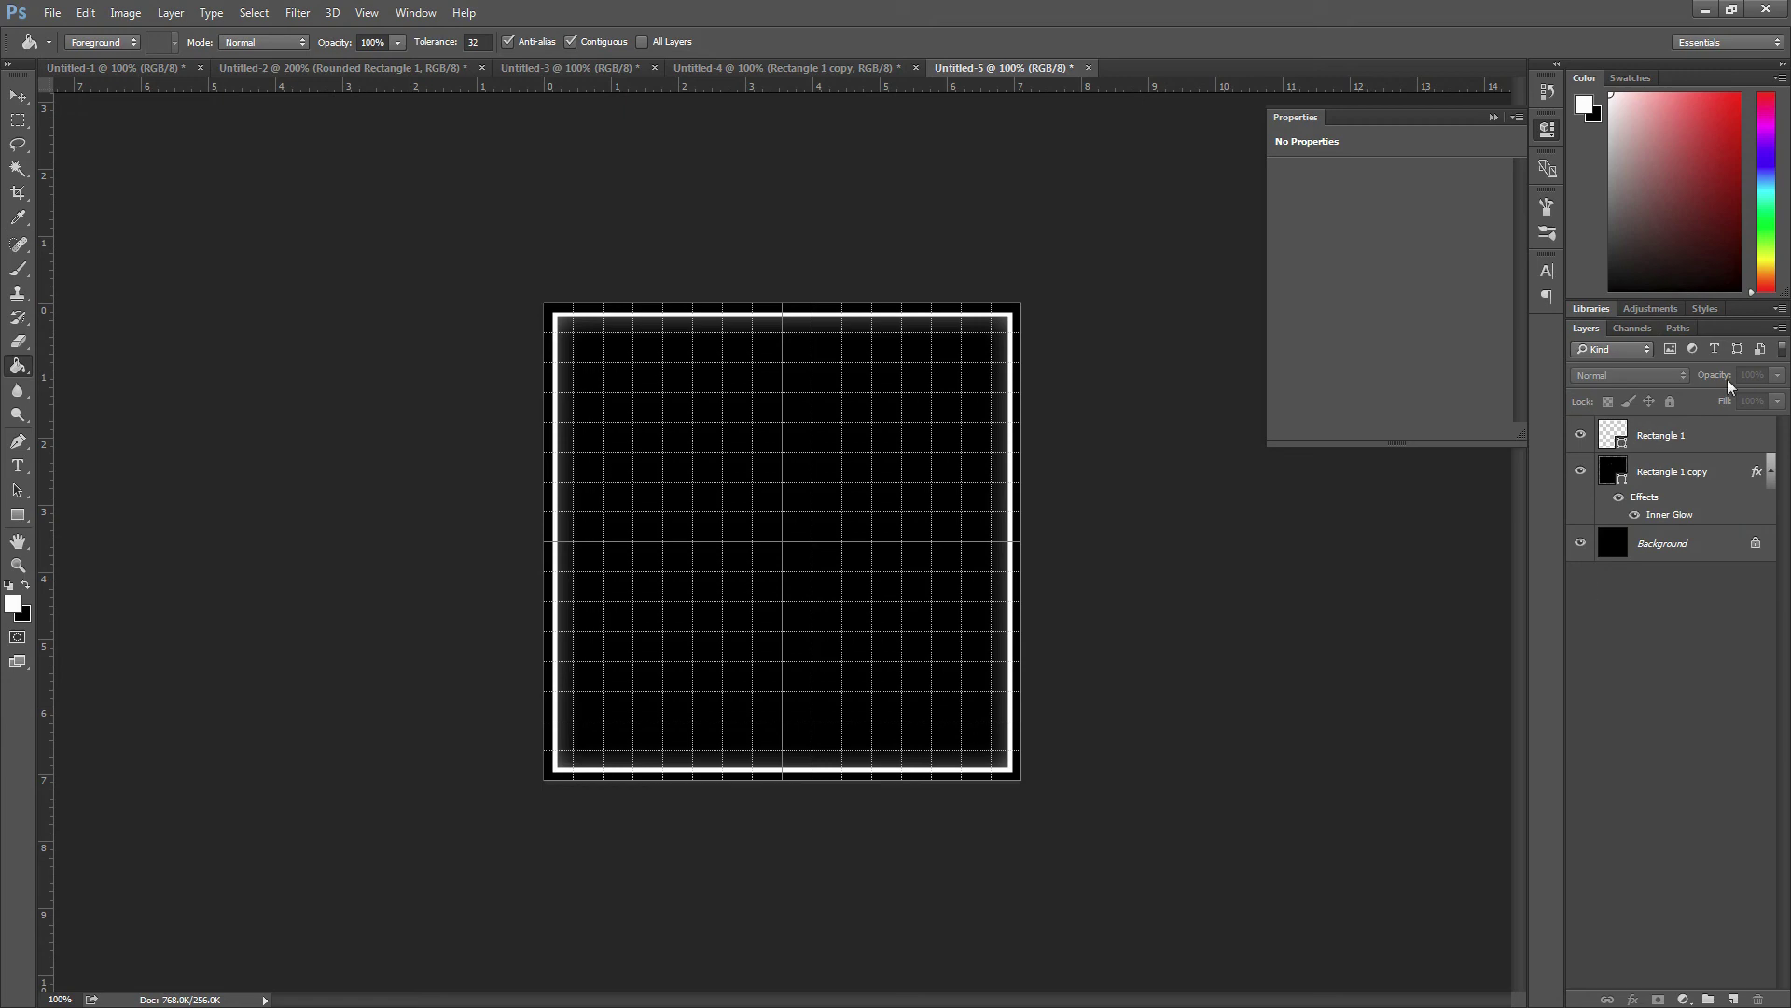
{"action": "key", "text": "ctrl+s"}
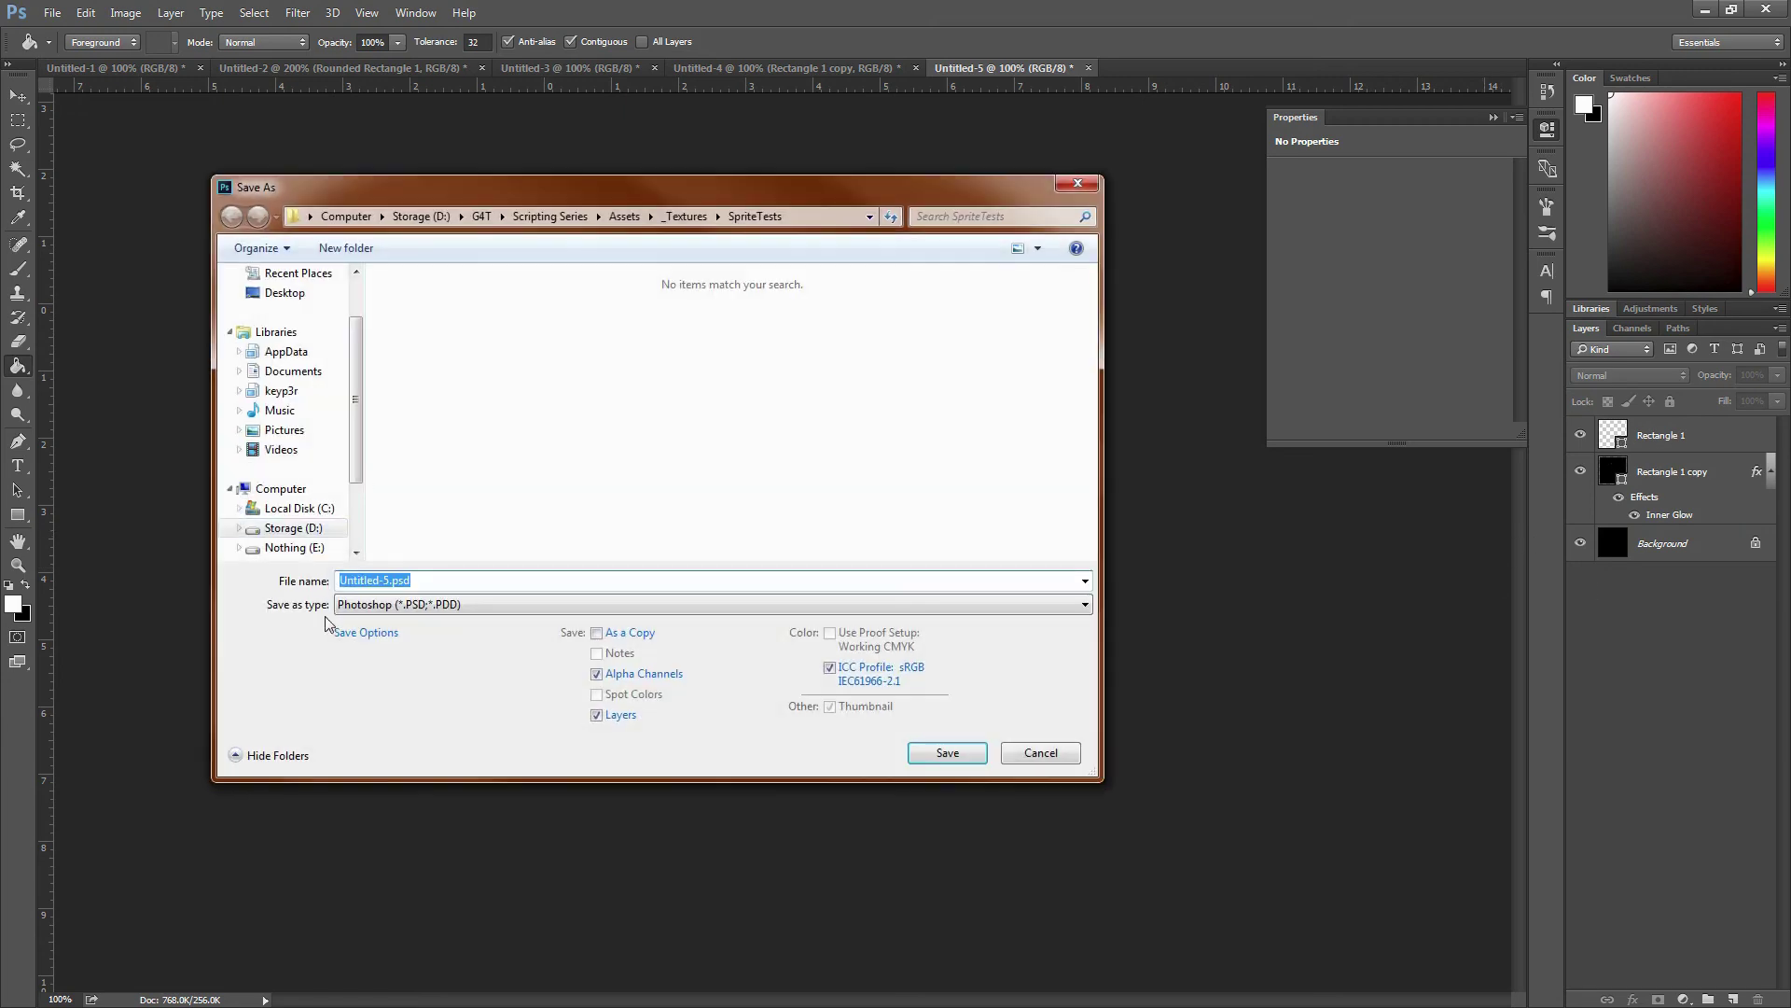
{"action": "left_click", "coordinate": [378, 606]}
{"action": "left_click", "coordinate": [401, 909]}
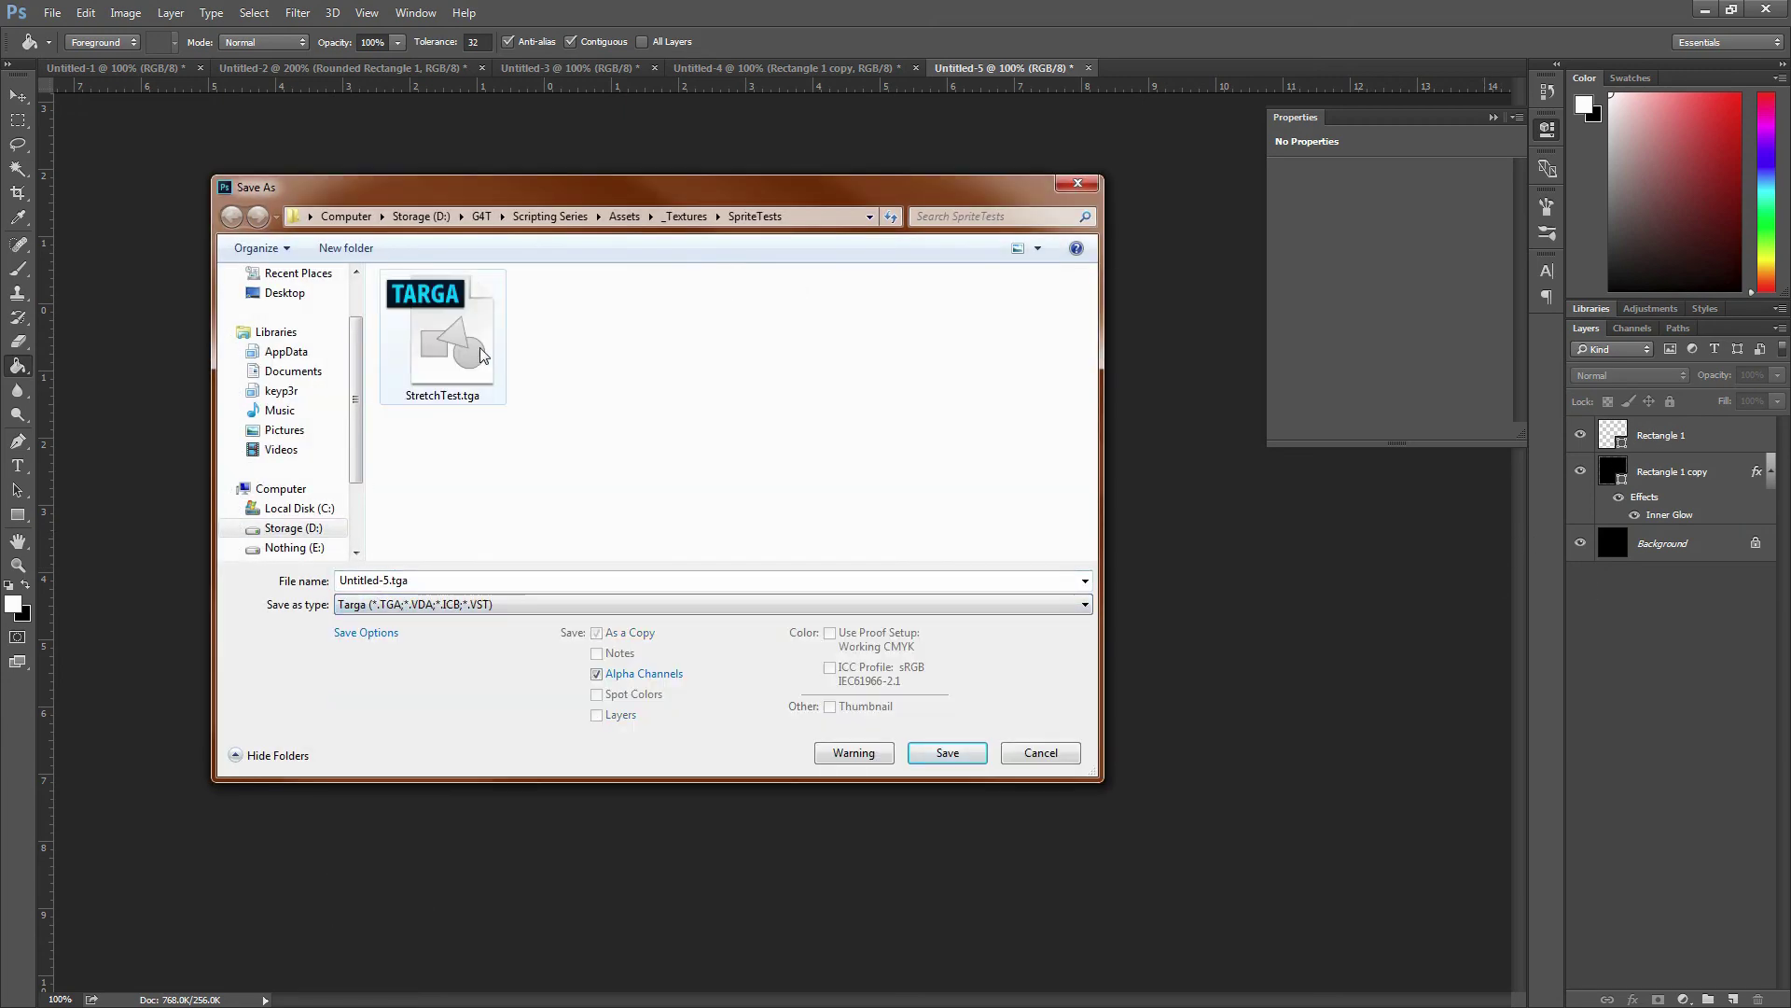
{"action": "left_click", "coordinate": [499, 584]}
{"action": "type", "text": "Te"}
{"action": "key", "text": "Down"}
{"action": "key", "text": "Down"}
{"action": "key", "text": "Down"}
{"action": "key", "text": "Down"}
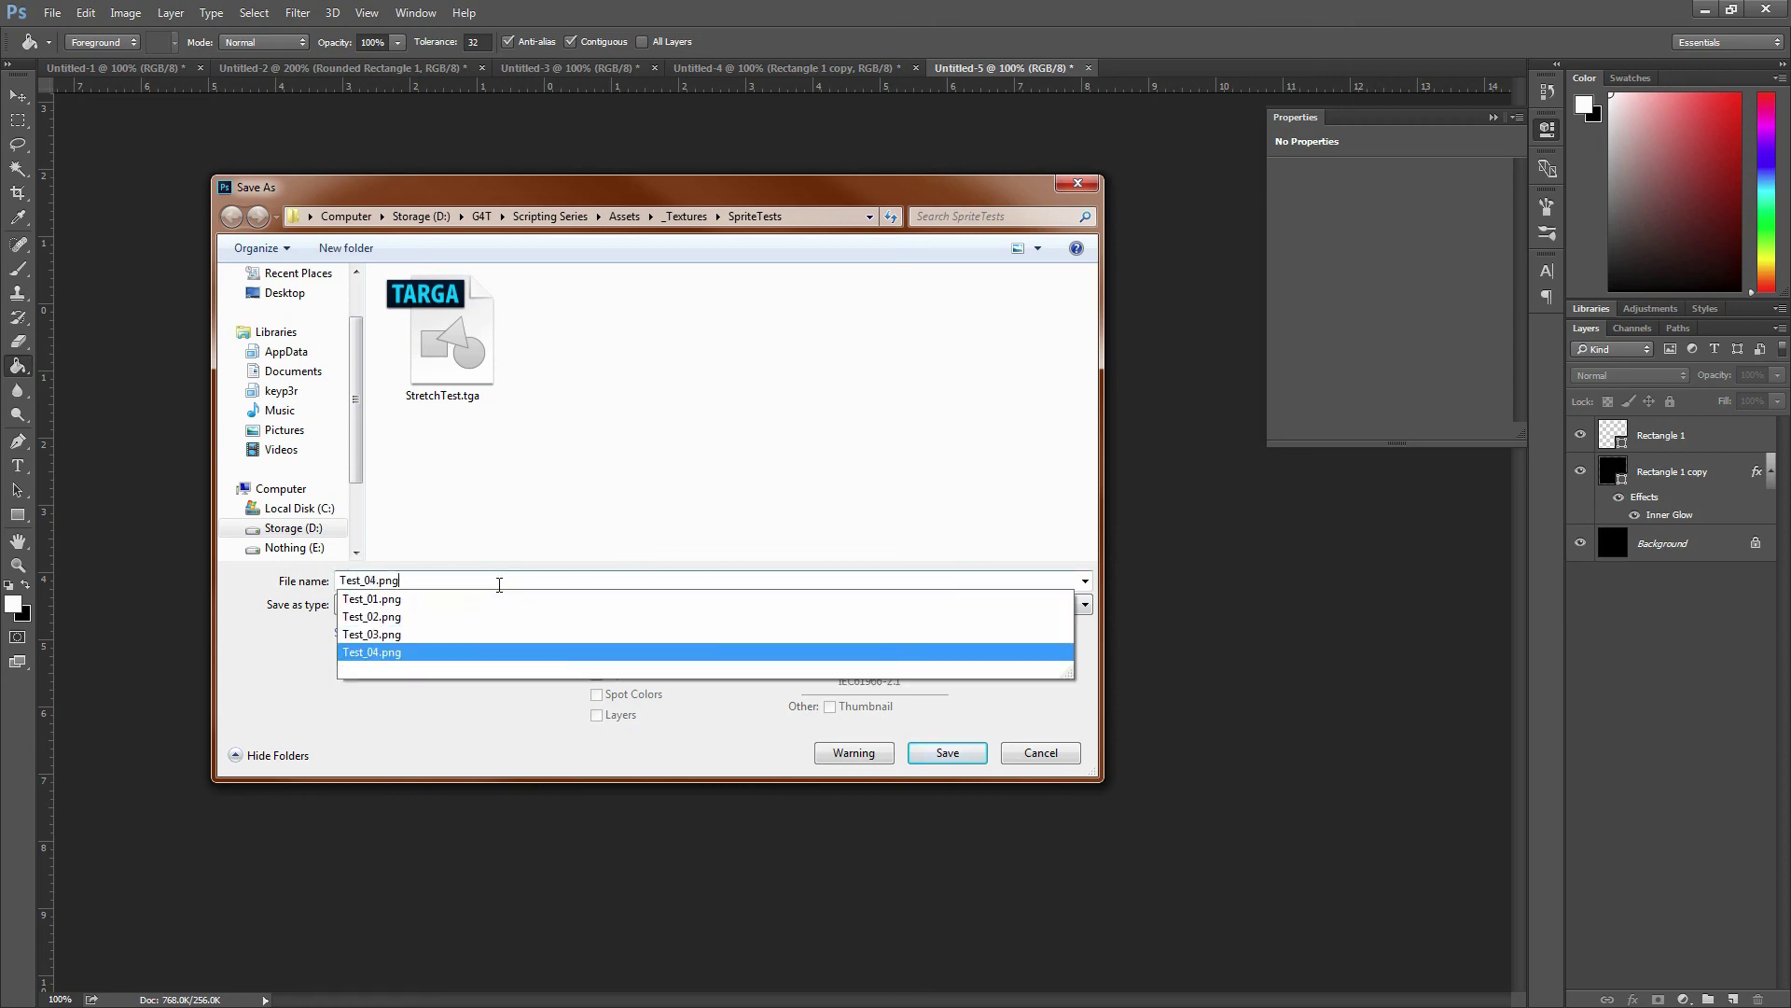
{"action": "key", "text": "Return"}
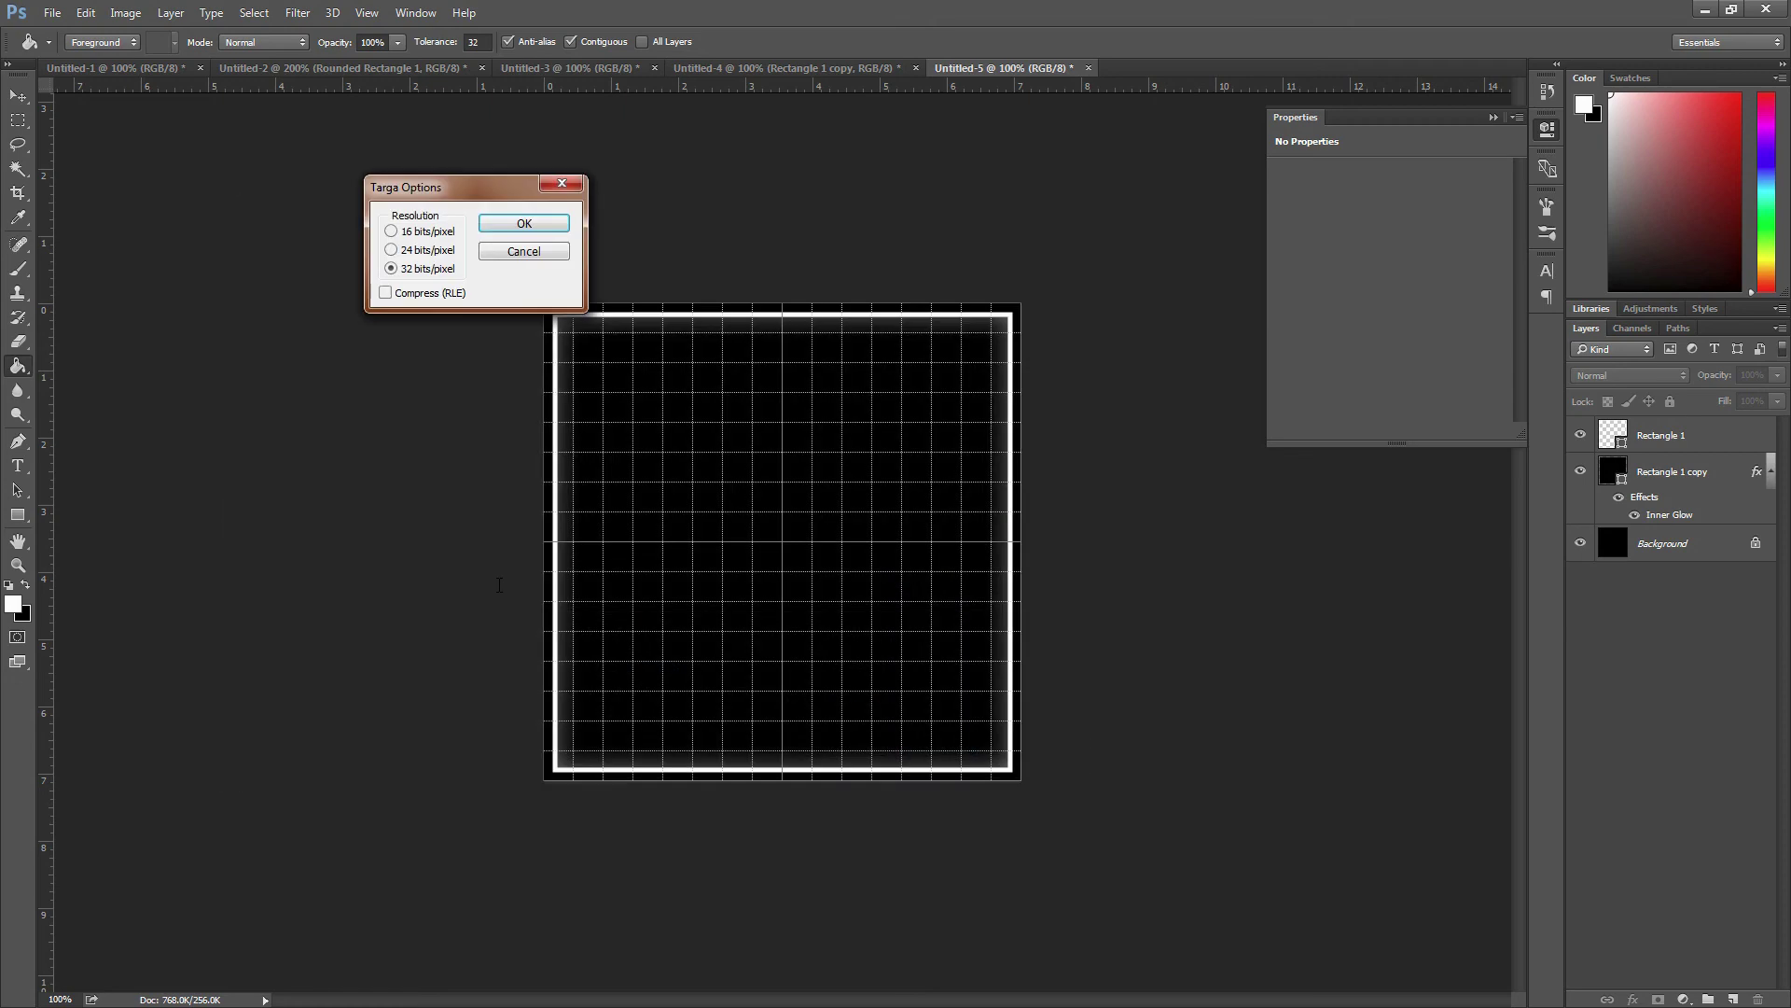
{"action": "left_click", "coordinate": [543, 252]}
Save a Targa copy named Test_04 in the SpriteTests folder with alpha channels included at 32 bits/pixel
{"action": "key", "text": "ctrl+shift+s"}
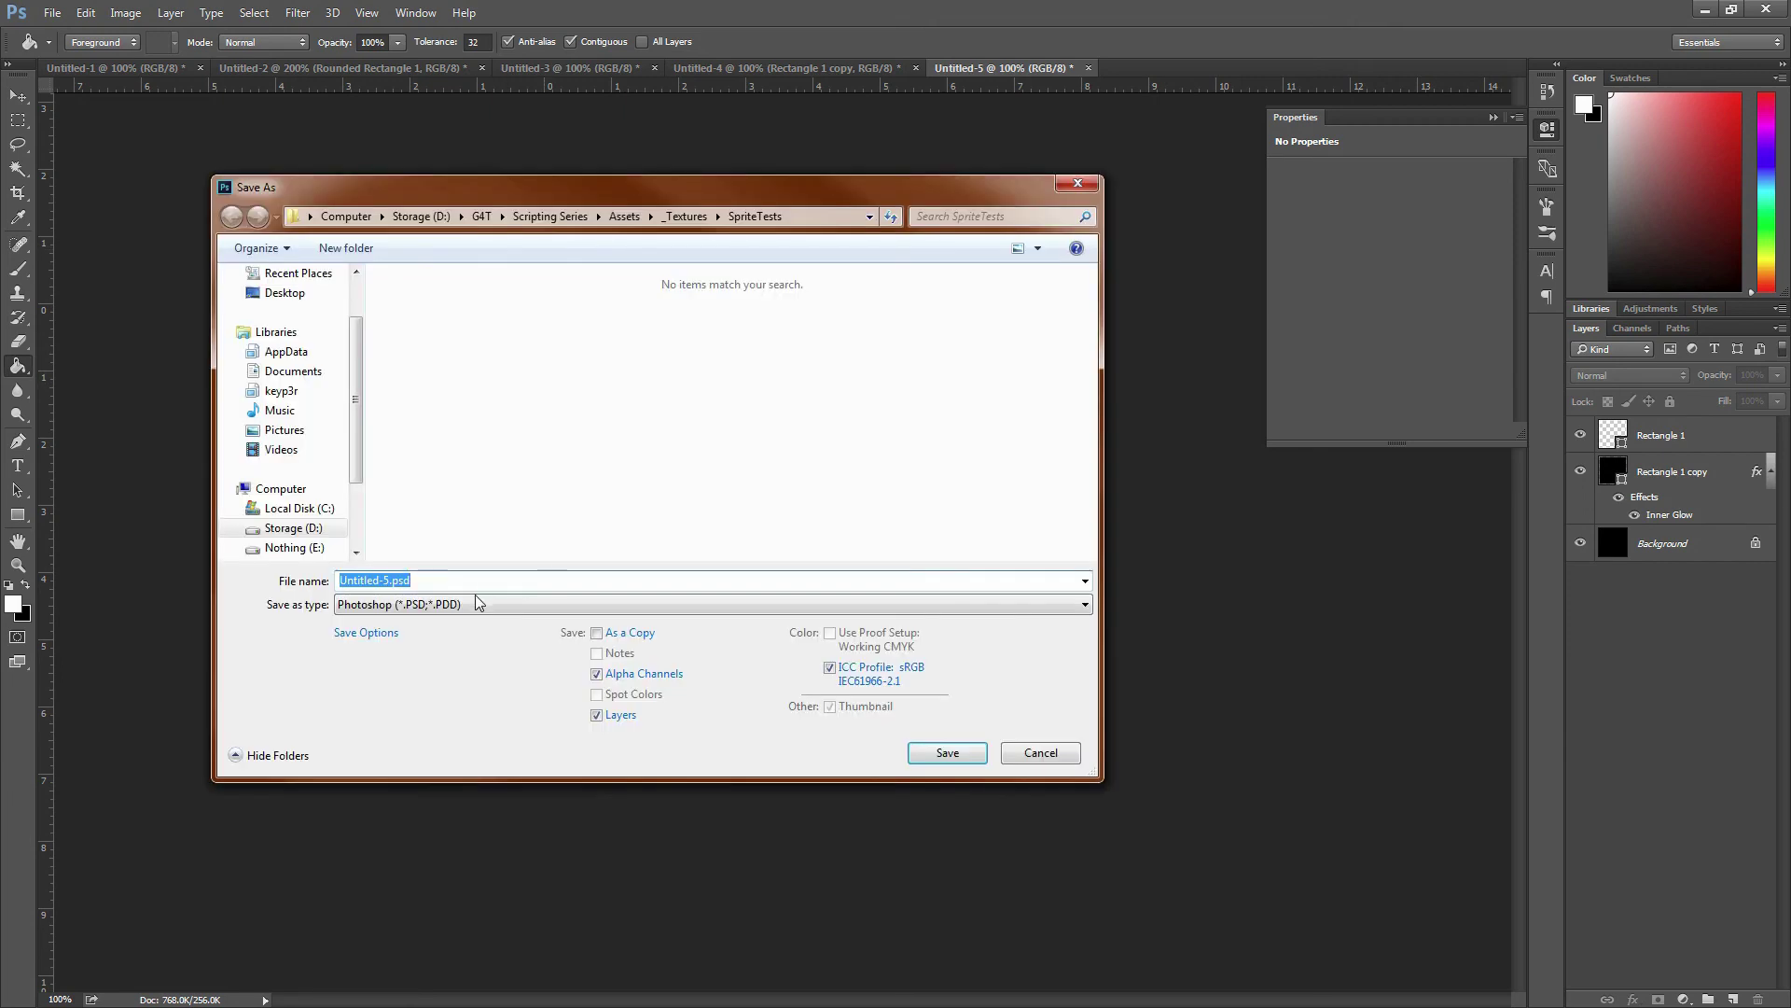
{"action": "left_click", "coordinate": [477, 604]}
{"action": "left_click", "coordinate": [396, 909]}
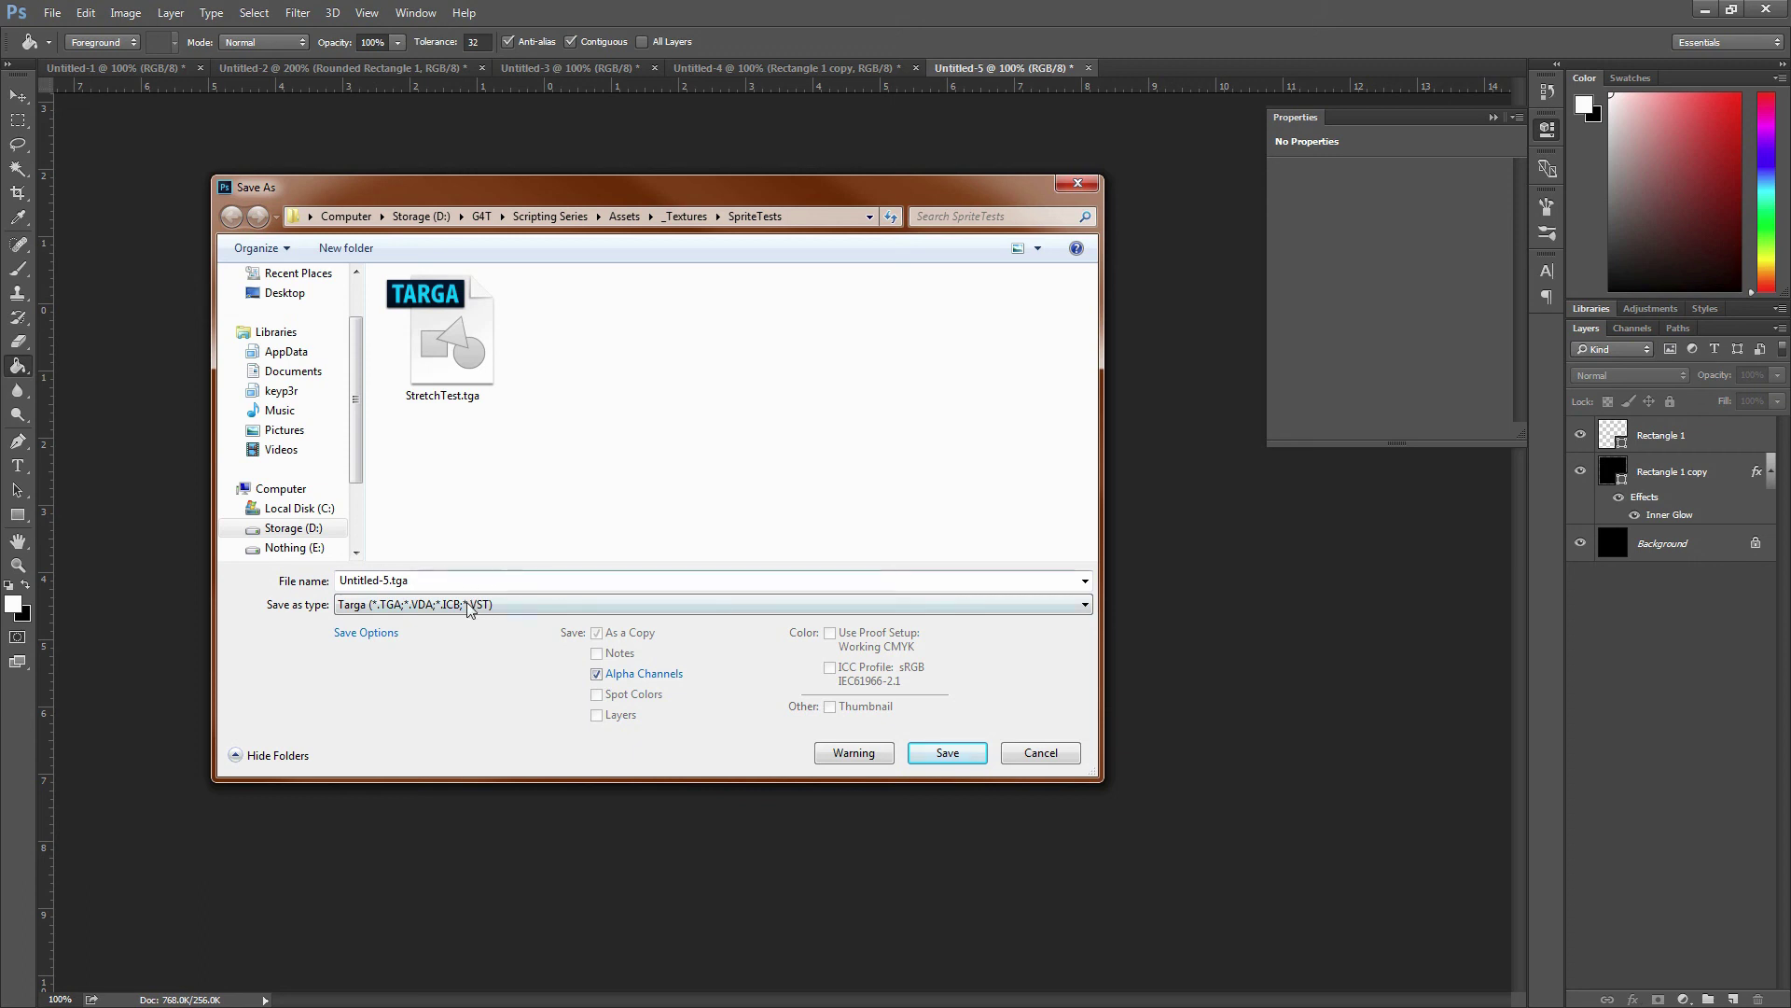
{"action": "left_click", "coordinate": [463, 581]}
{"action": "type", "text": "Test_04"}
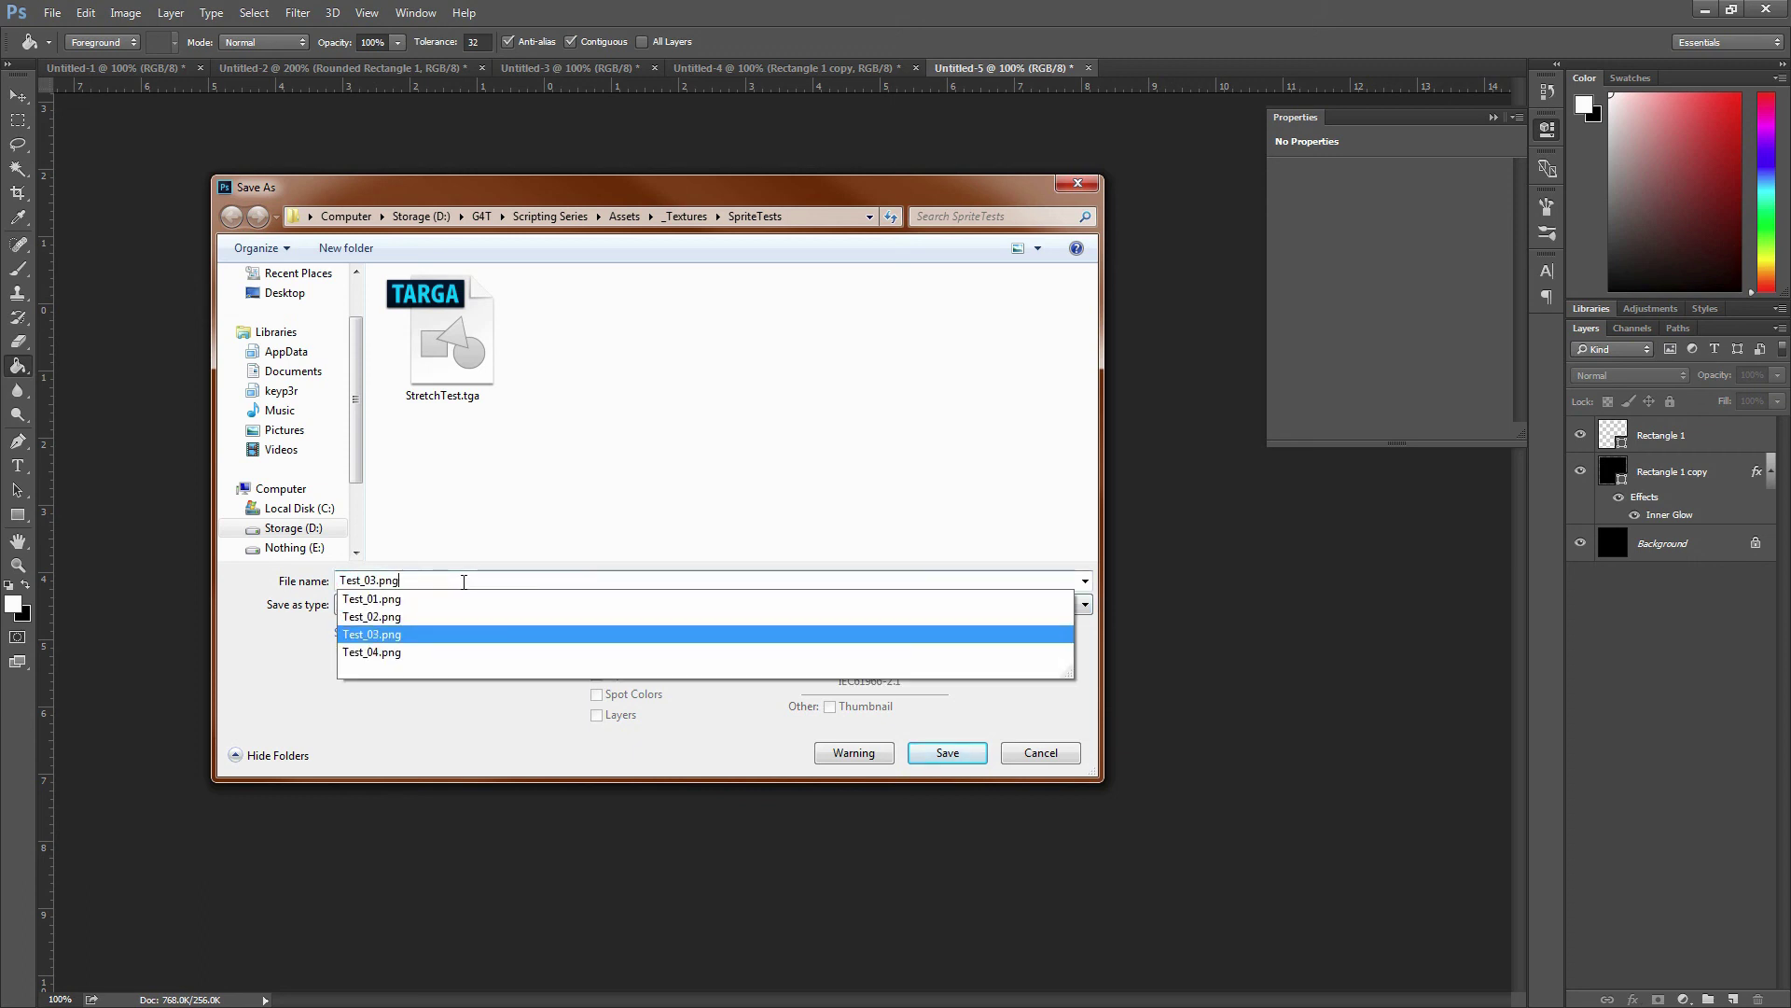
{"action": "left_click", "coordinate": [535, 487]}
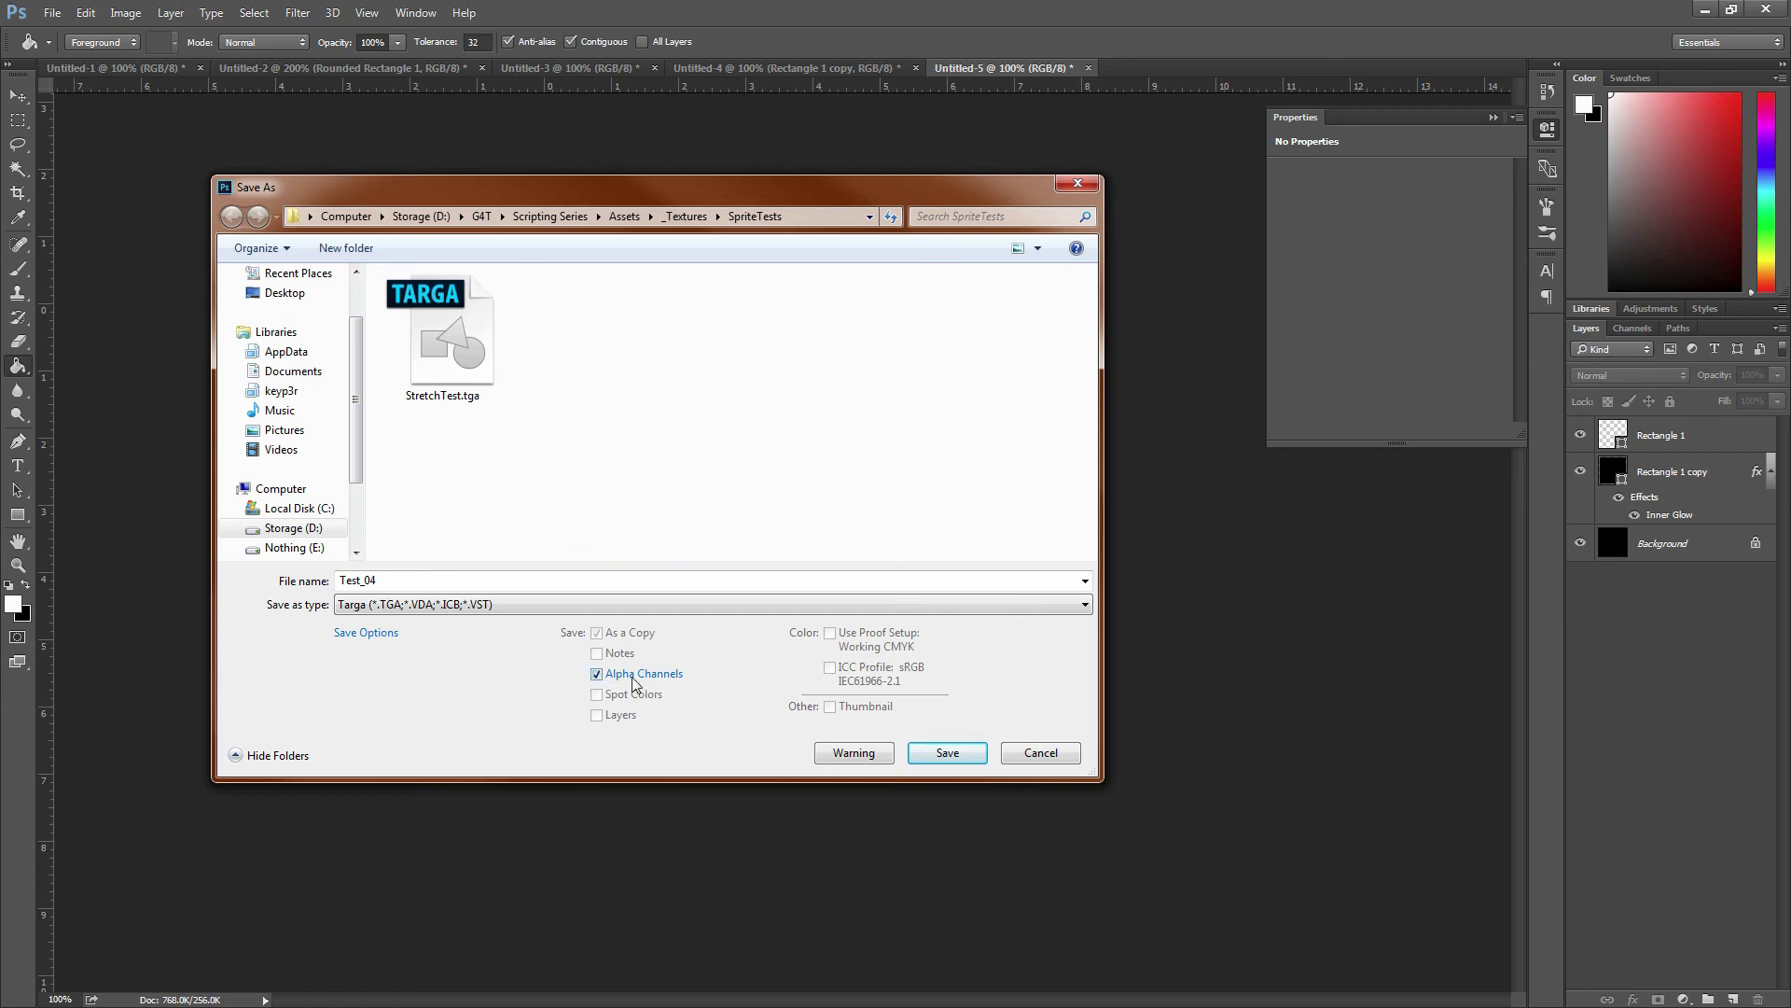
{"action": "left_click", "coordinate": [947, 751]}
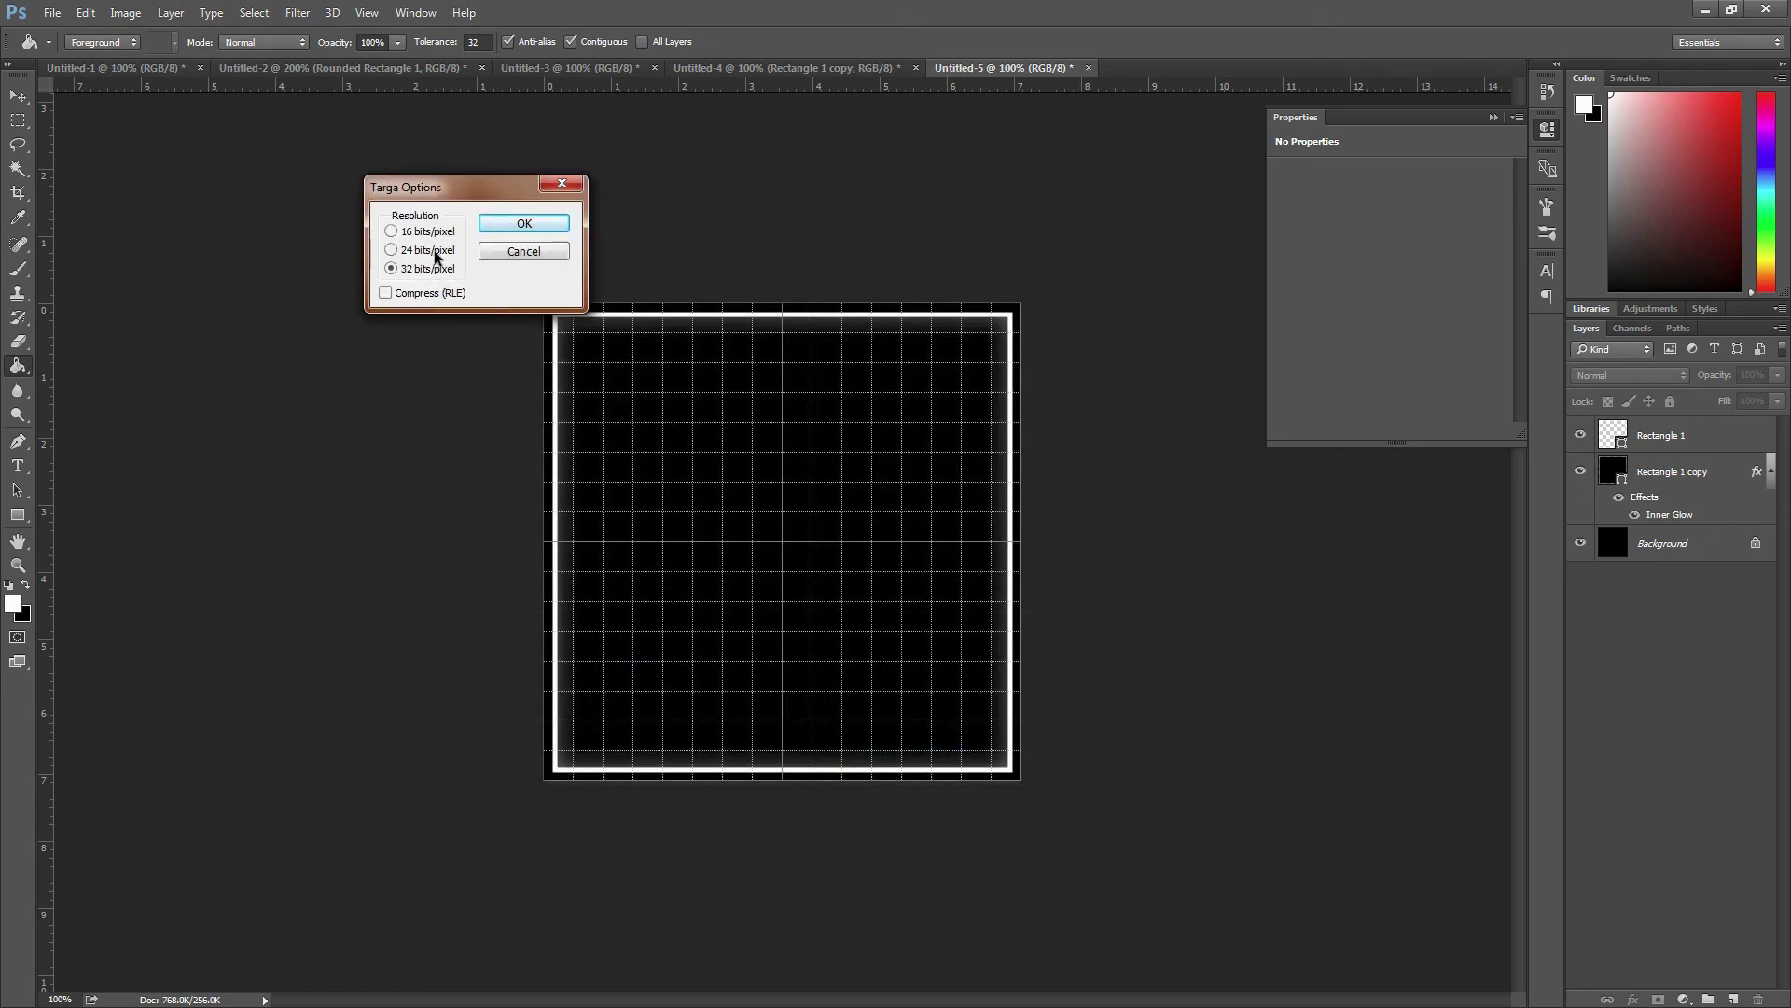
{"action": "left_click_drag", "start_coordinate": [473, 196], "coordinate": [543, 271]}
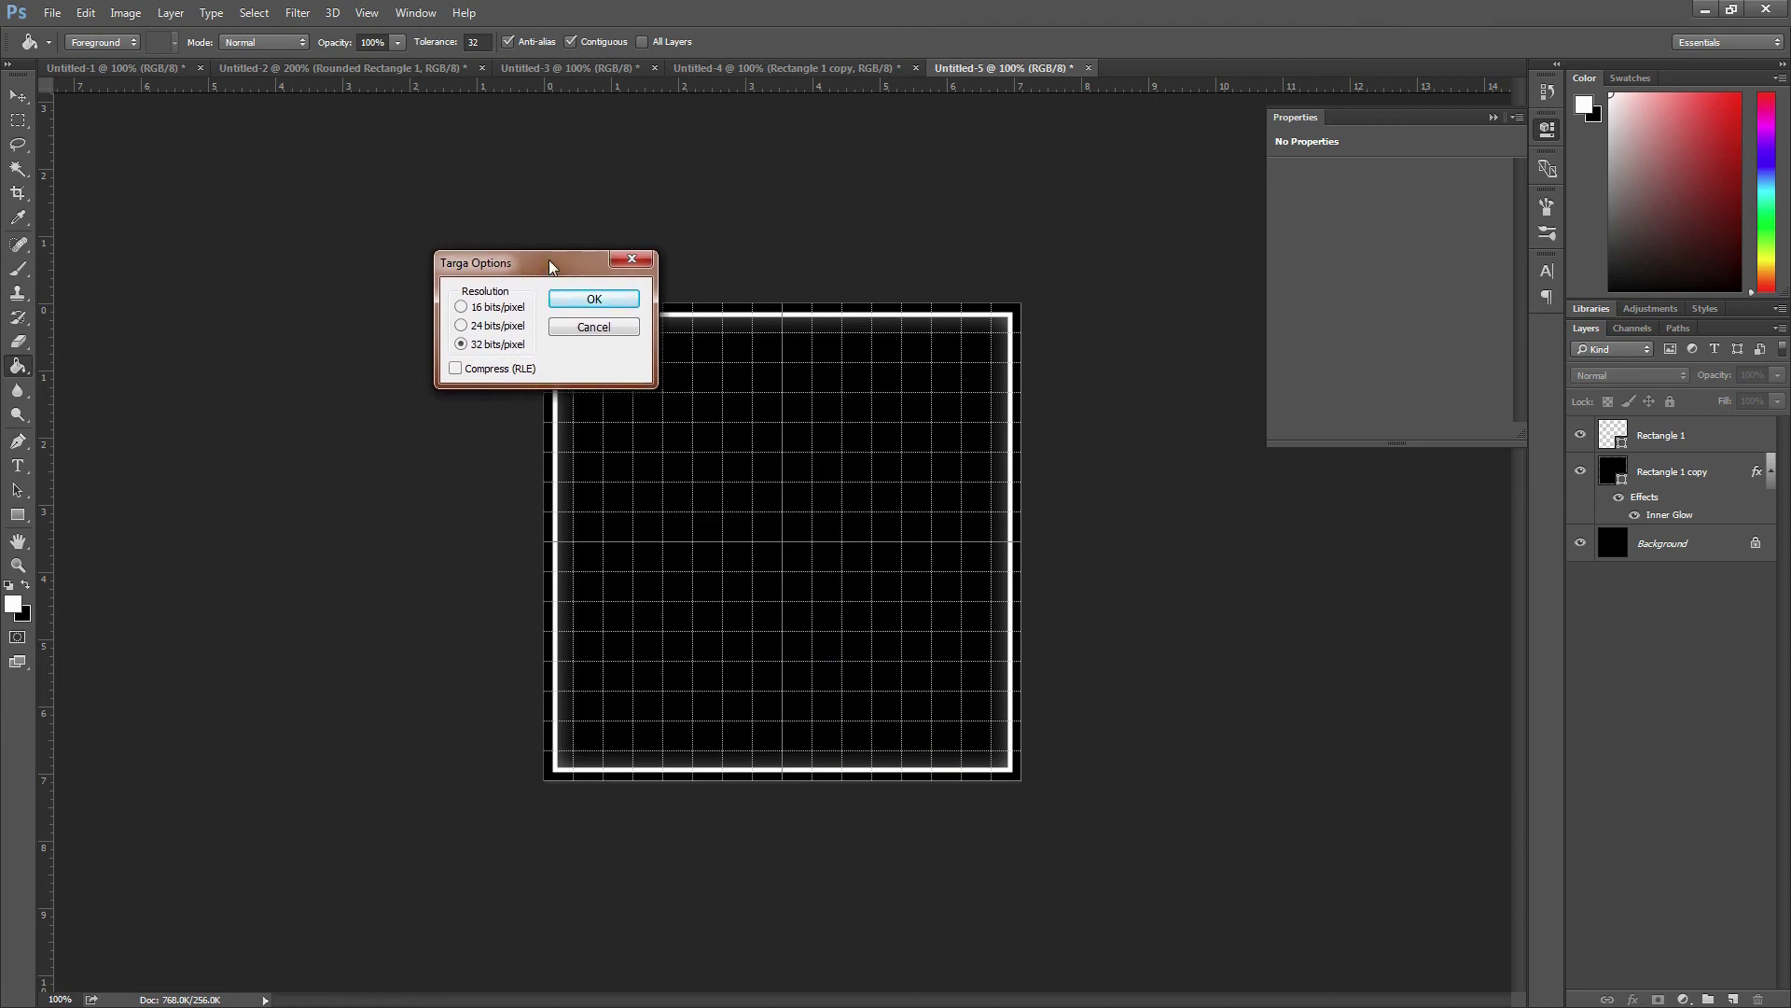
{"action": "left_click", "coordinate": [592, 297]}
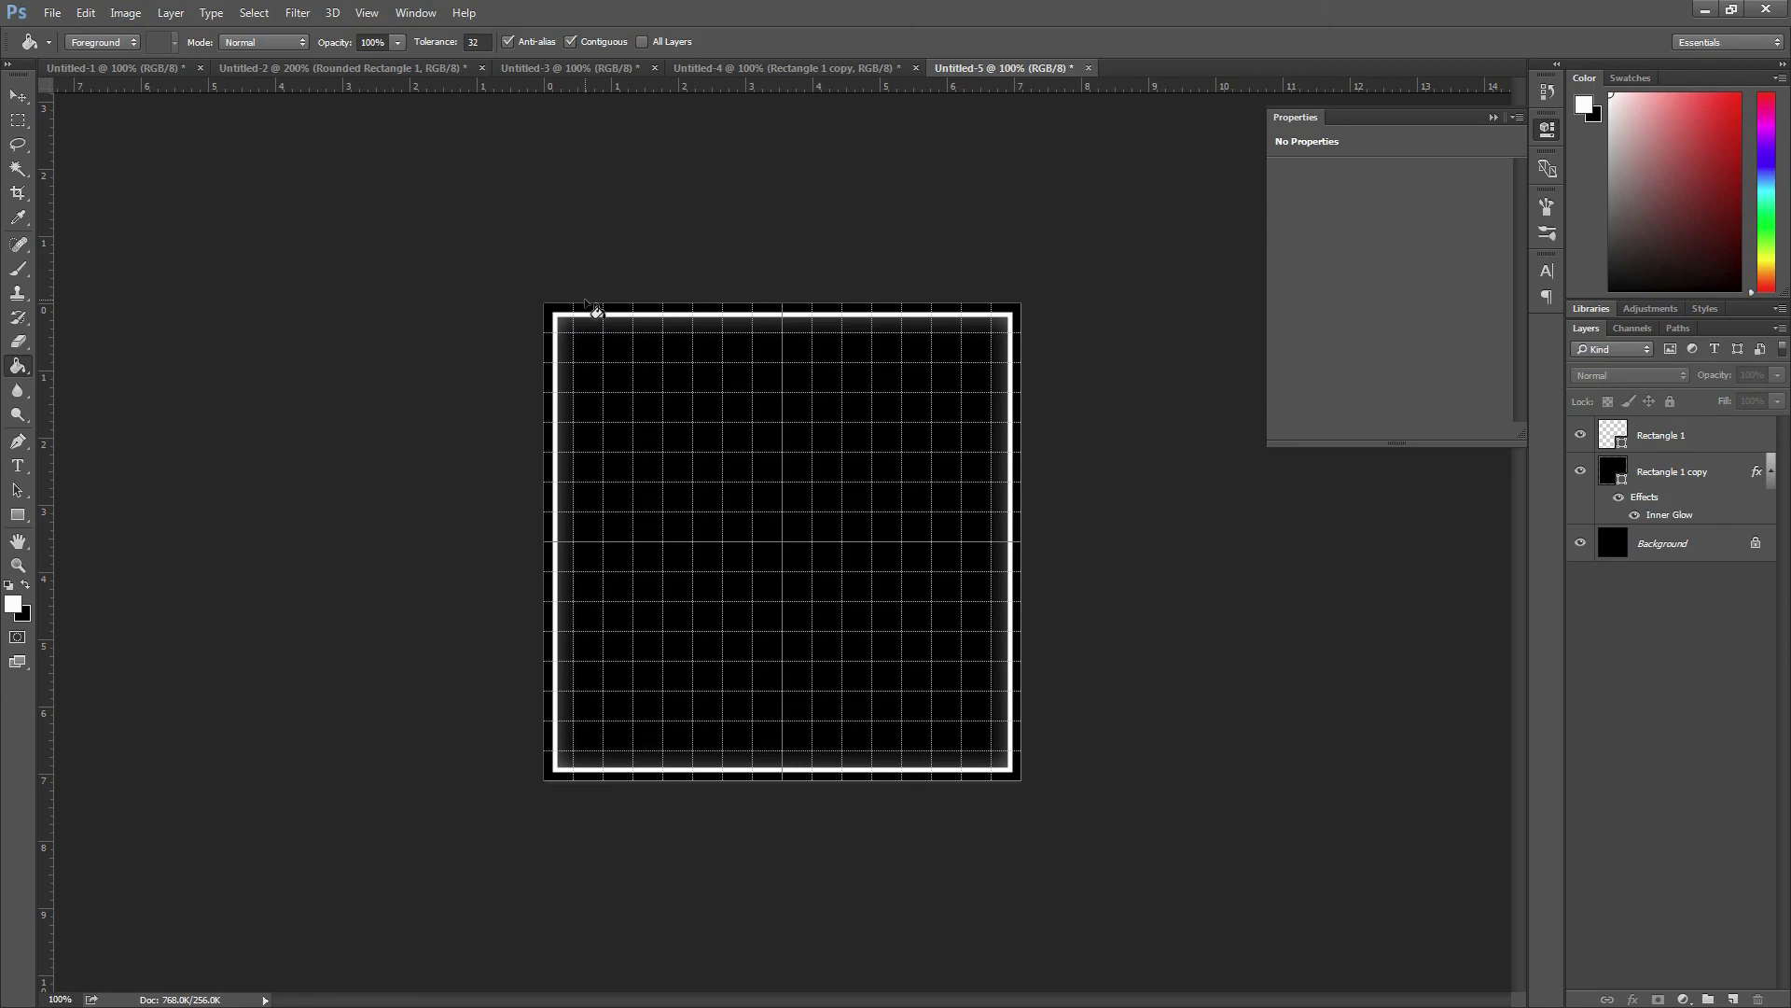
Switch to Unity and apply Sprite (2D and UI) import settings to the new Test_04 texture, with mip maps off and max size 512
{"action": "key", "text": "alt+Tab"}
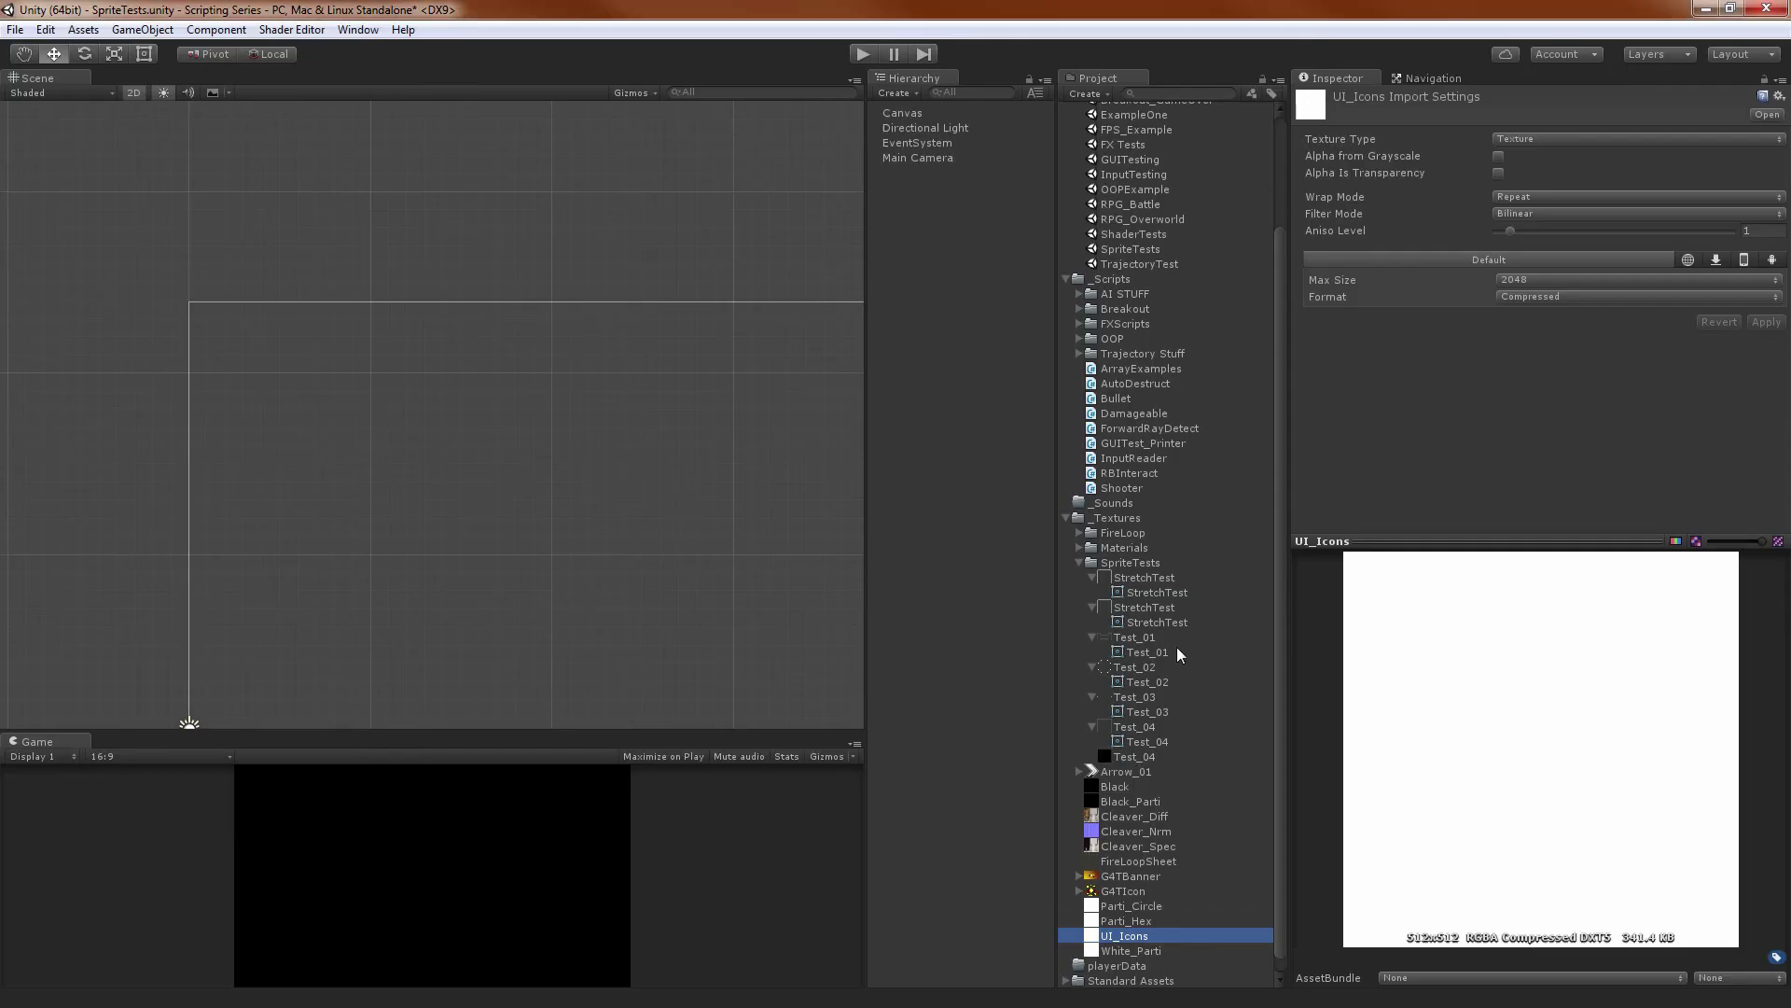
{"action": "left_click", "coordinate": [1136, 757]}
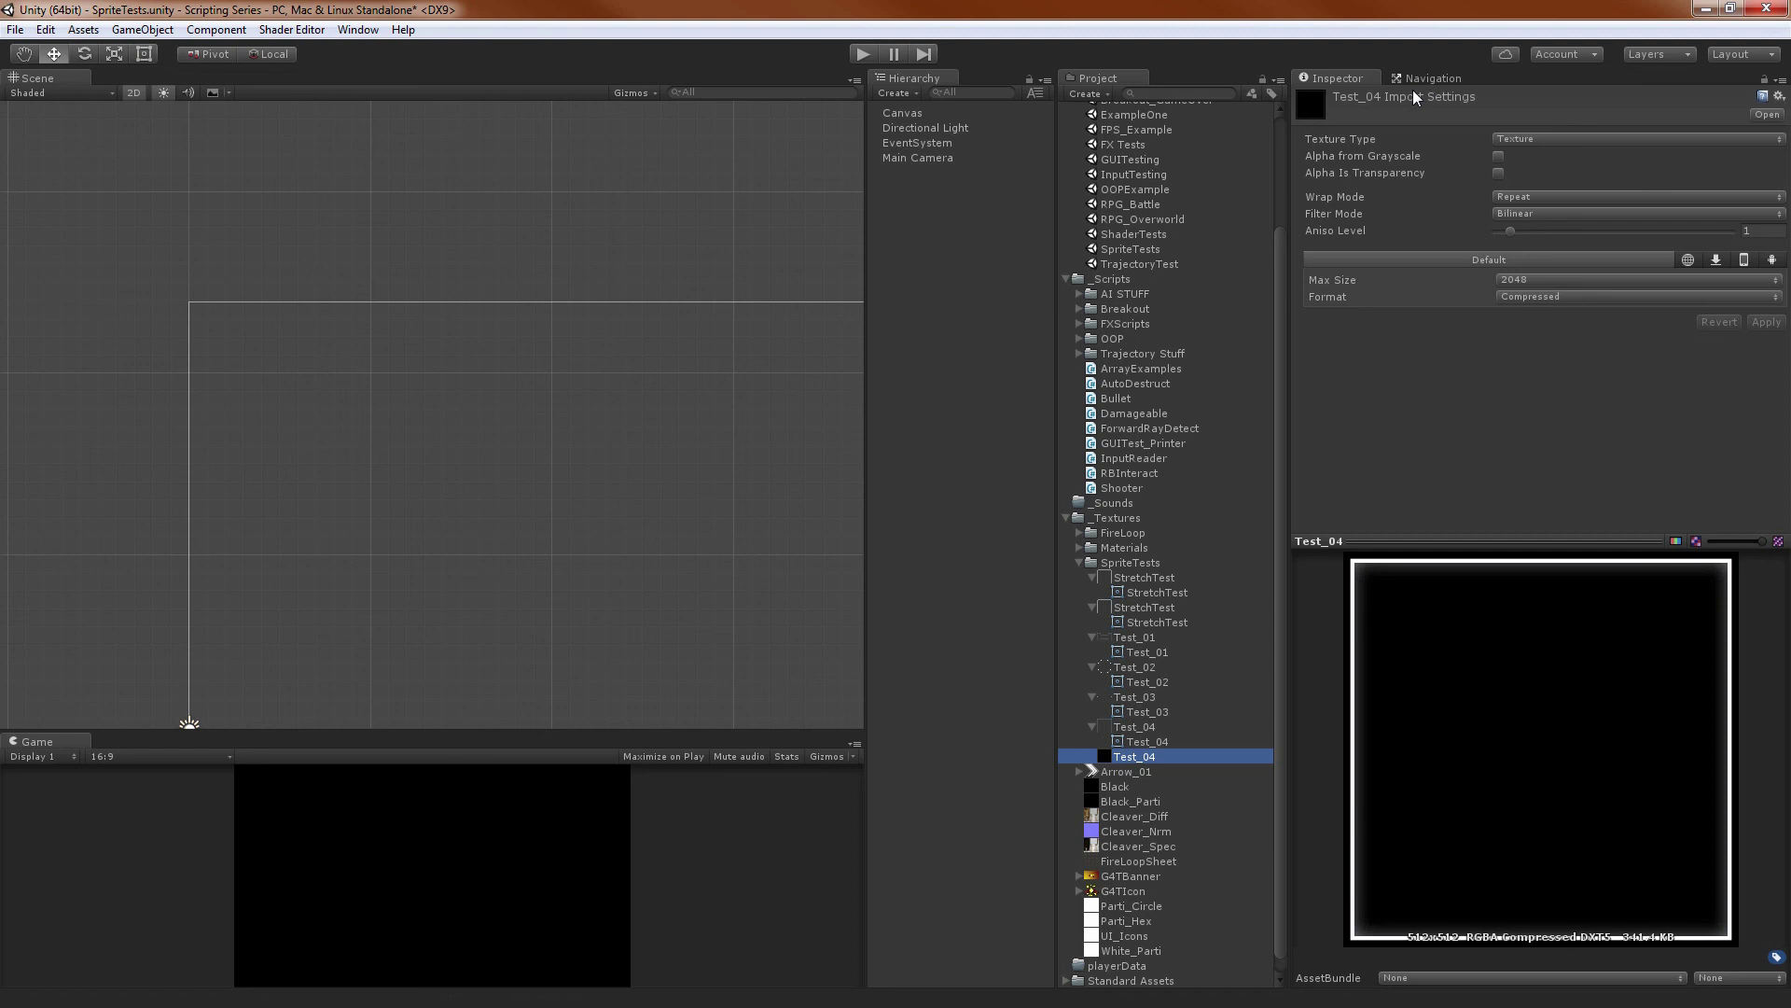
{"action": "left_click", "coordinate": [1543, 140]}
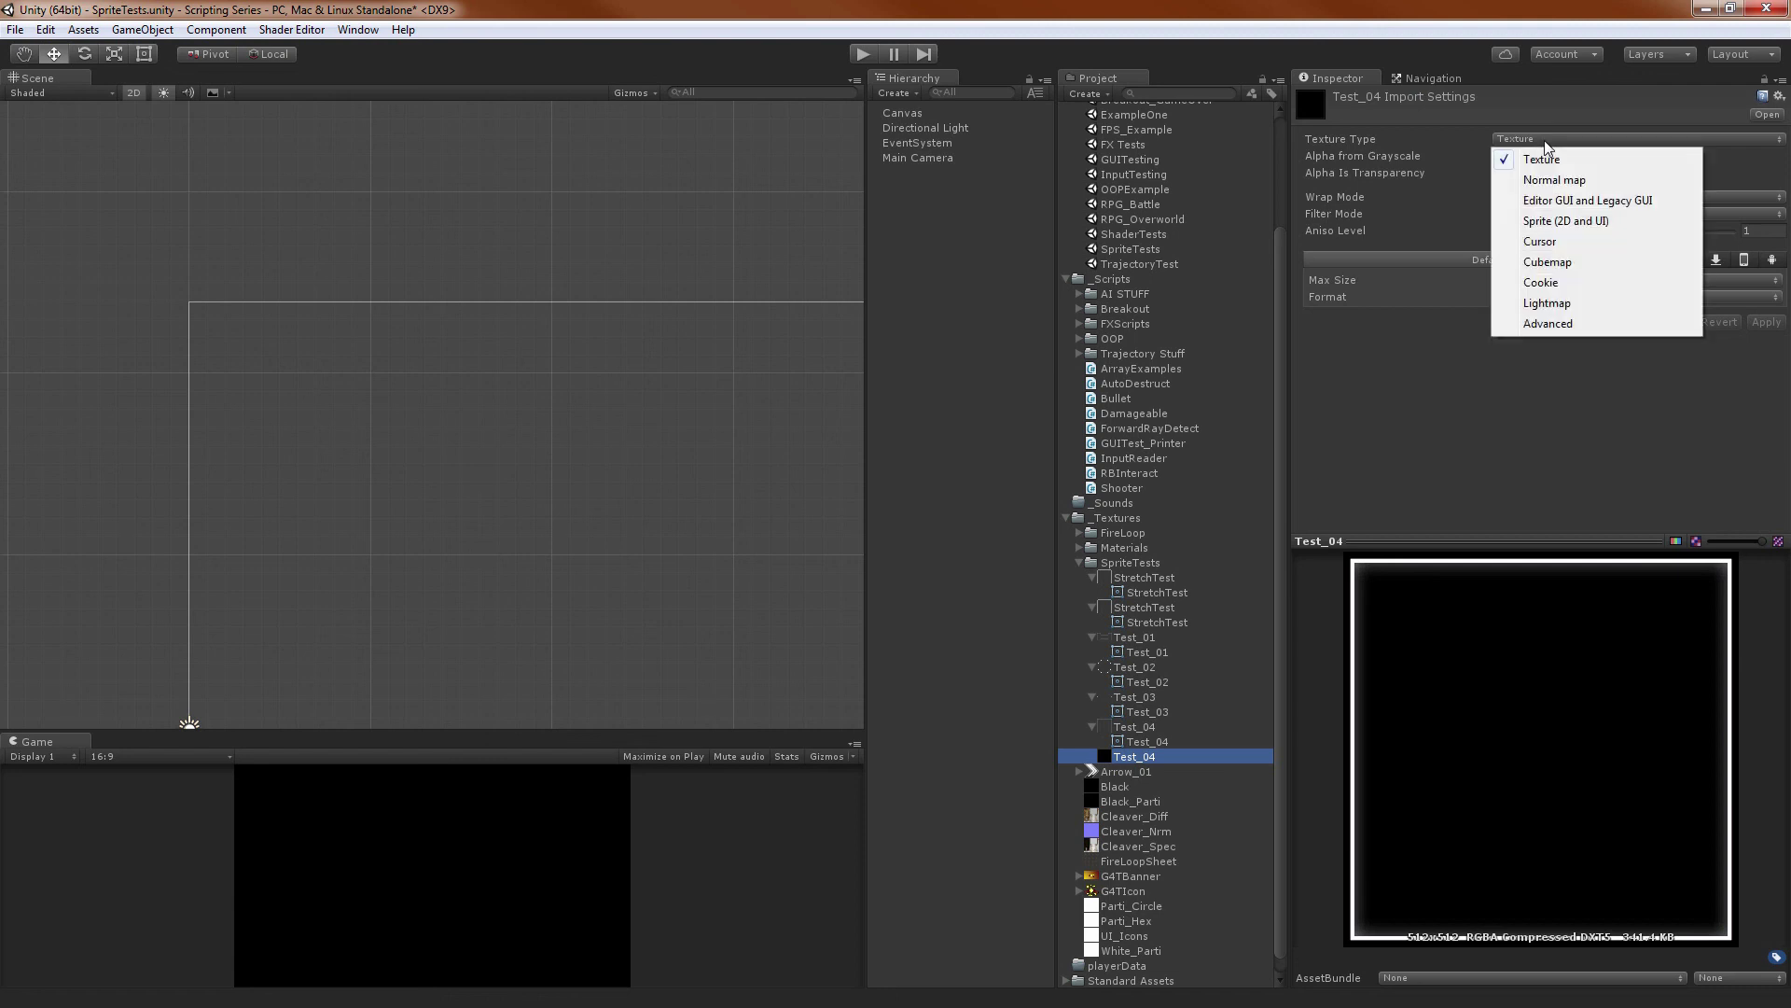
{"action": "left_click", "coordinate": [1583, 220]}
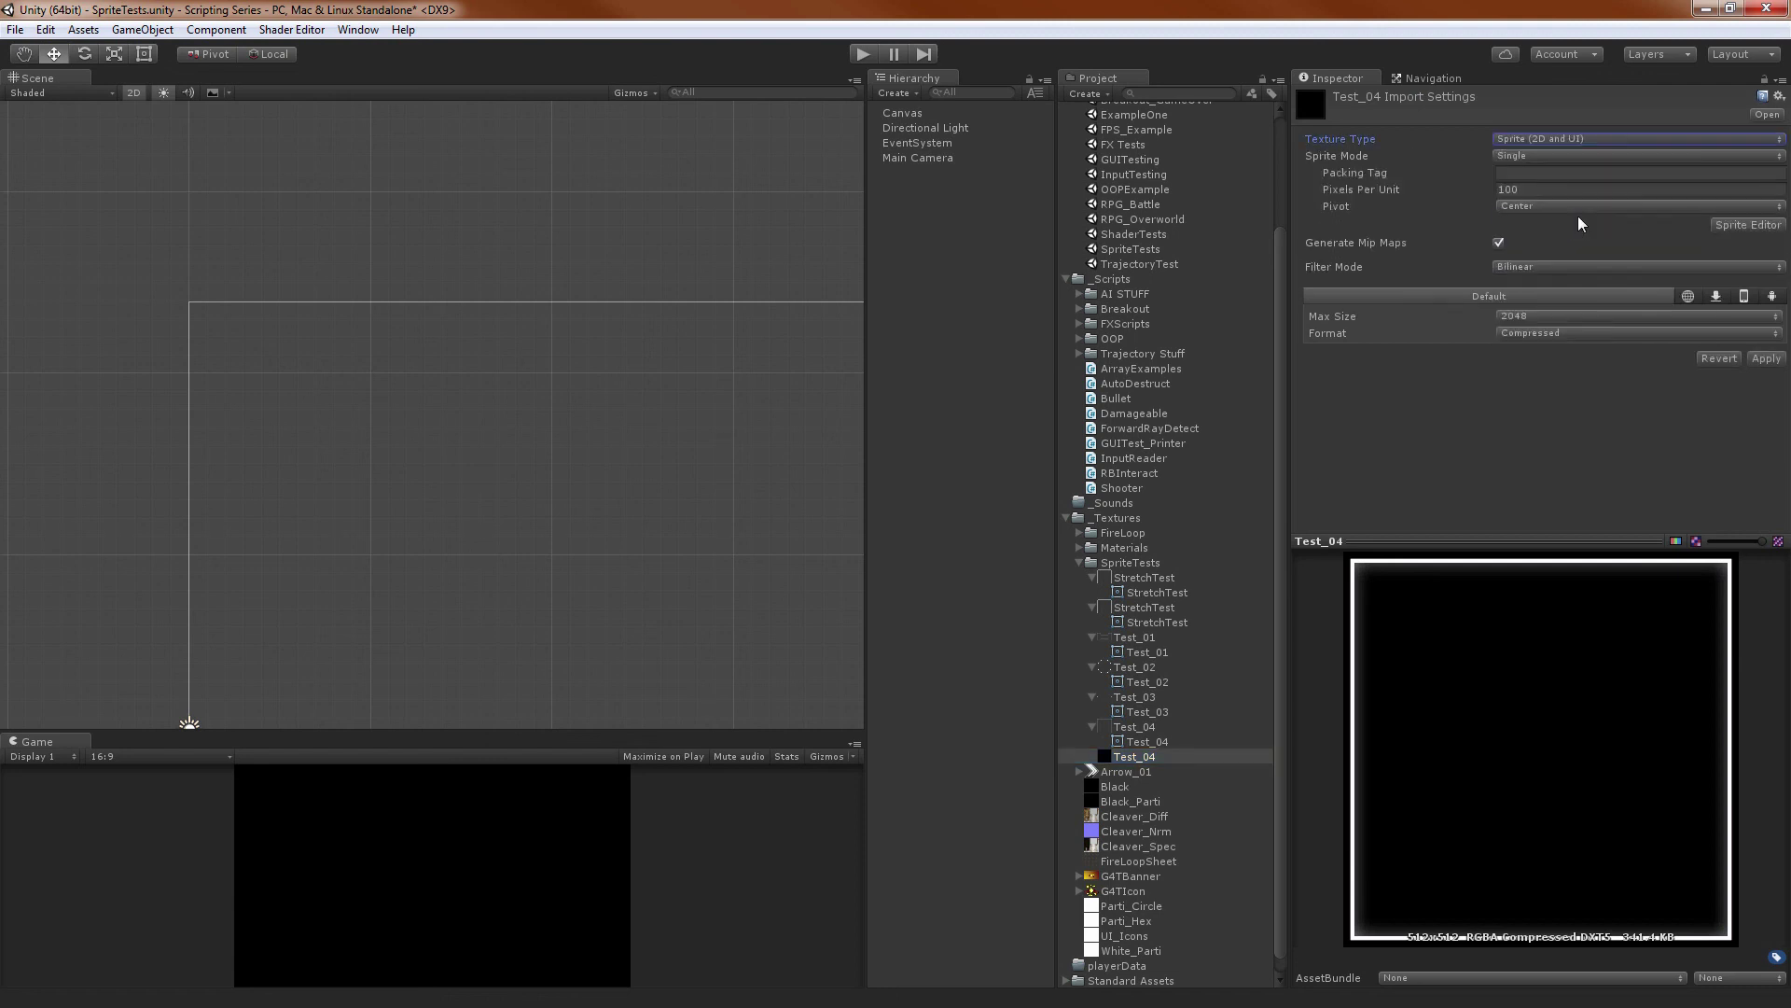
{"action": "left_click", "coordinate": [1498, 245]}
{"action": "left_click", "coordinate": [1604, 315]}
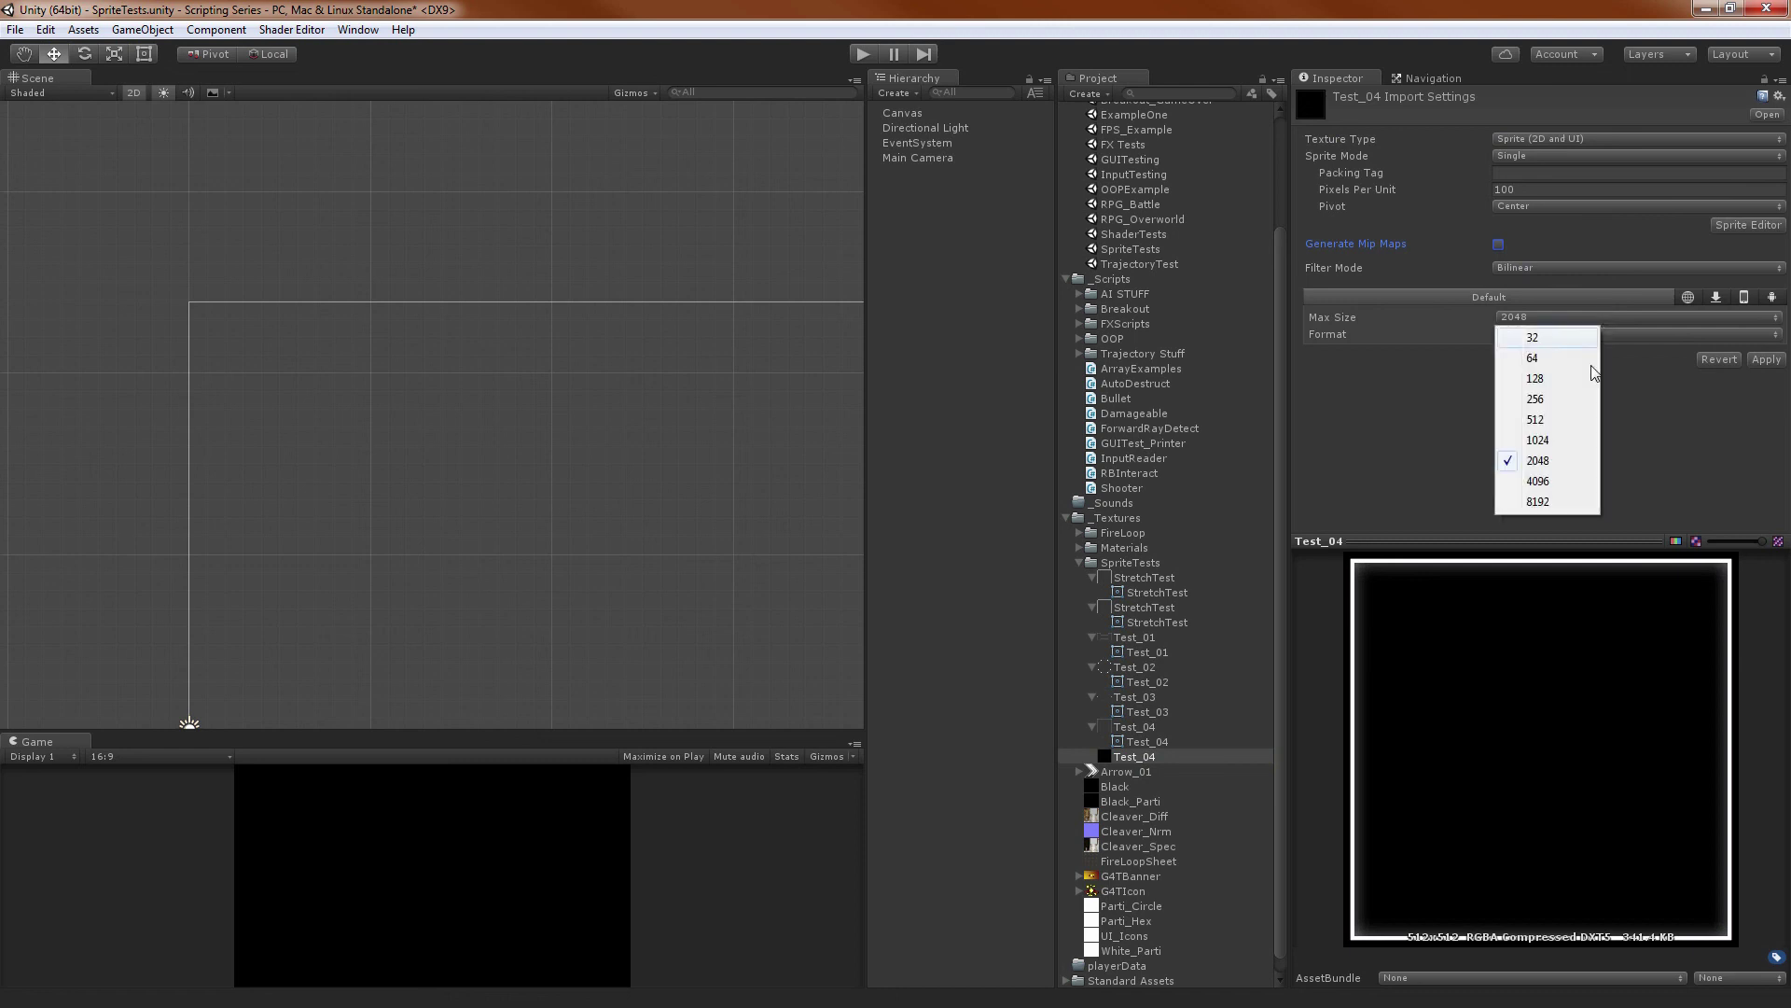
{"action": "left_click", "coordinate": [1568, 422]}
{"action": "left_click", "coordinate": [1766, 360]}
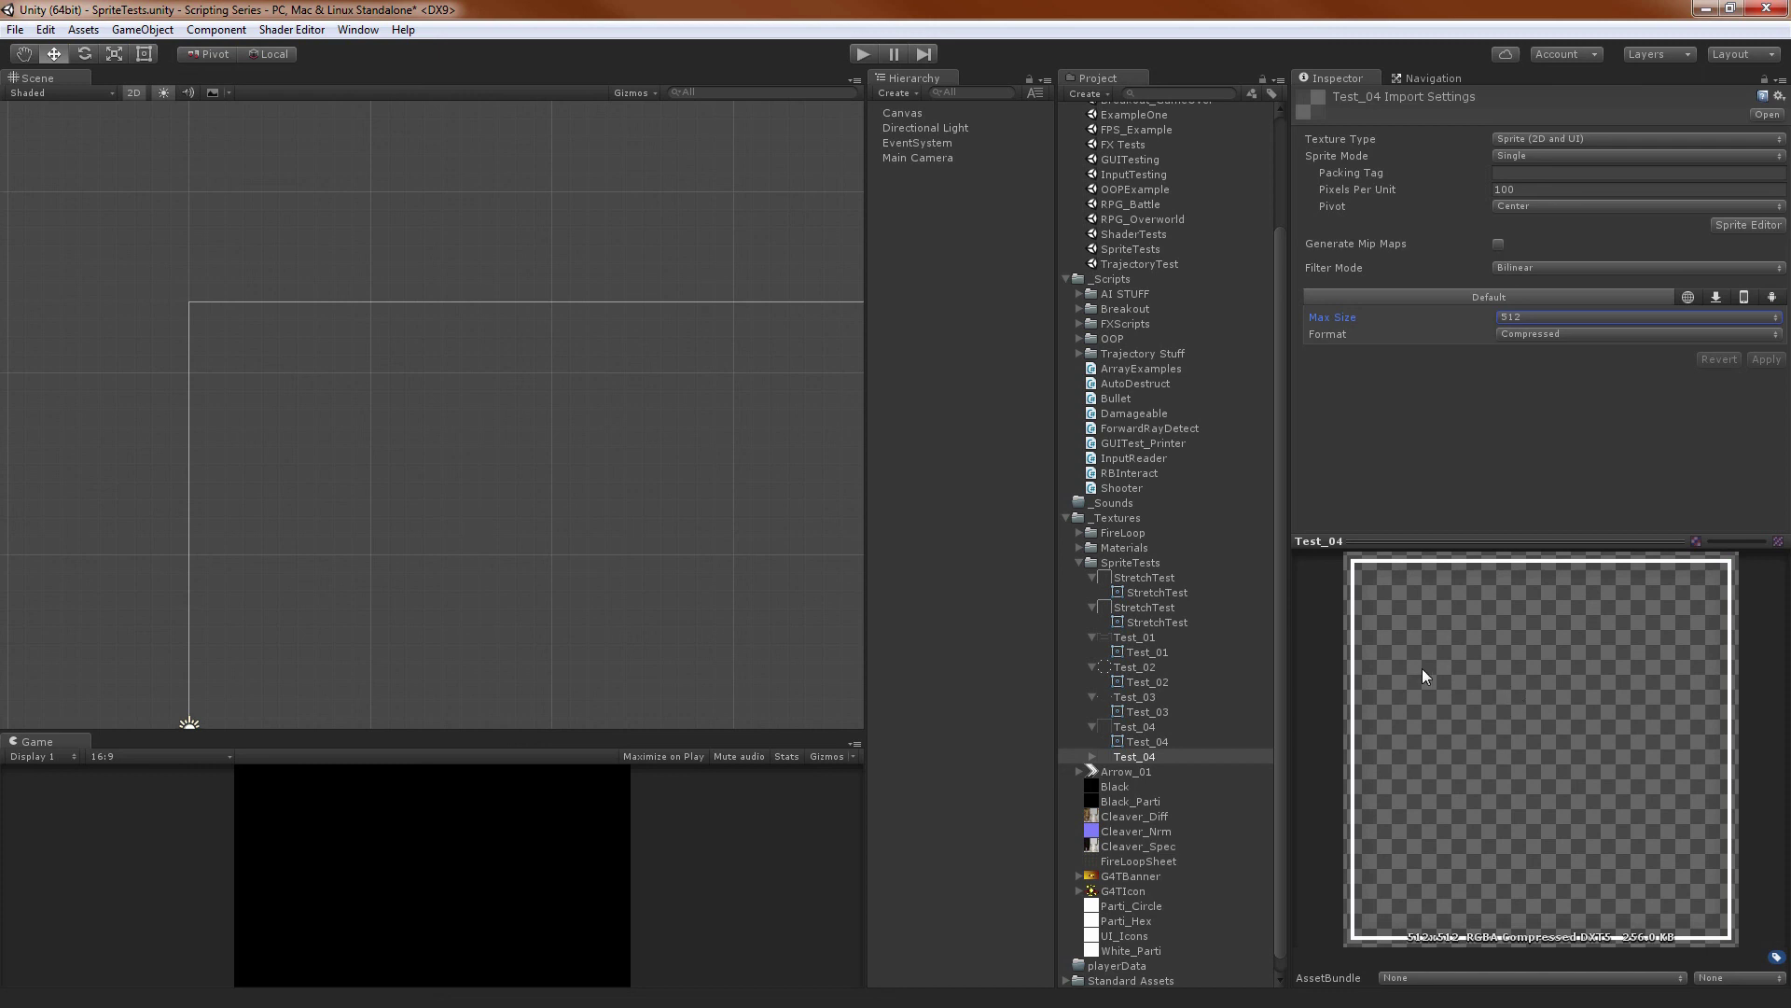
Set the new Test_04 texture's type back to Texture and reset its import settings to the defaults
{"action": "left_click", "coordinate": [1567, 138]}
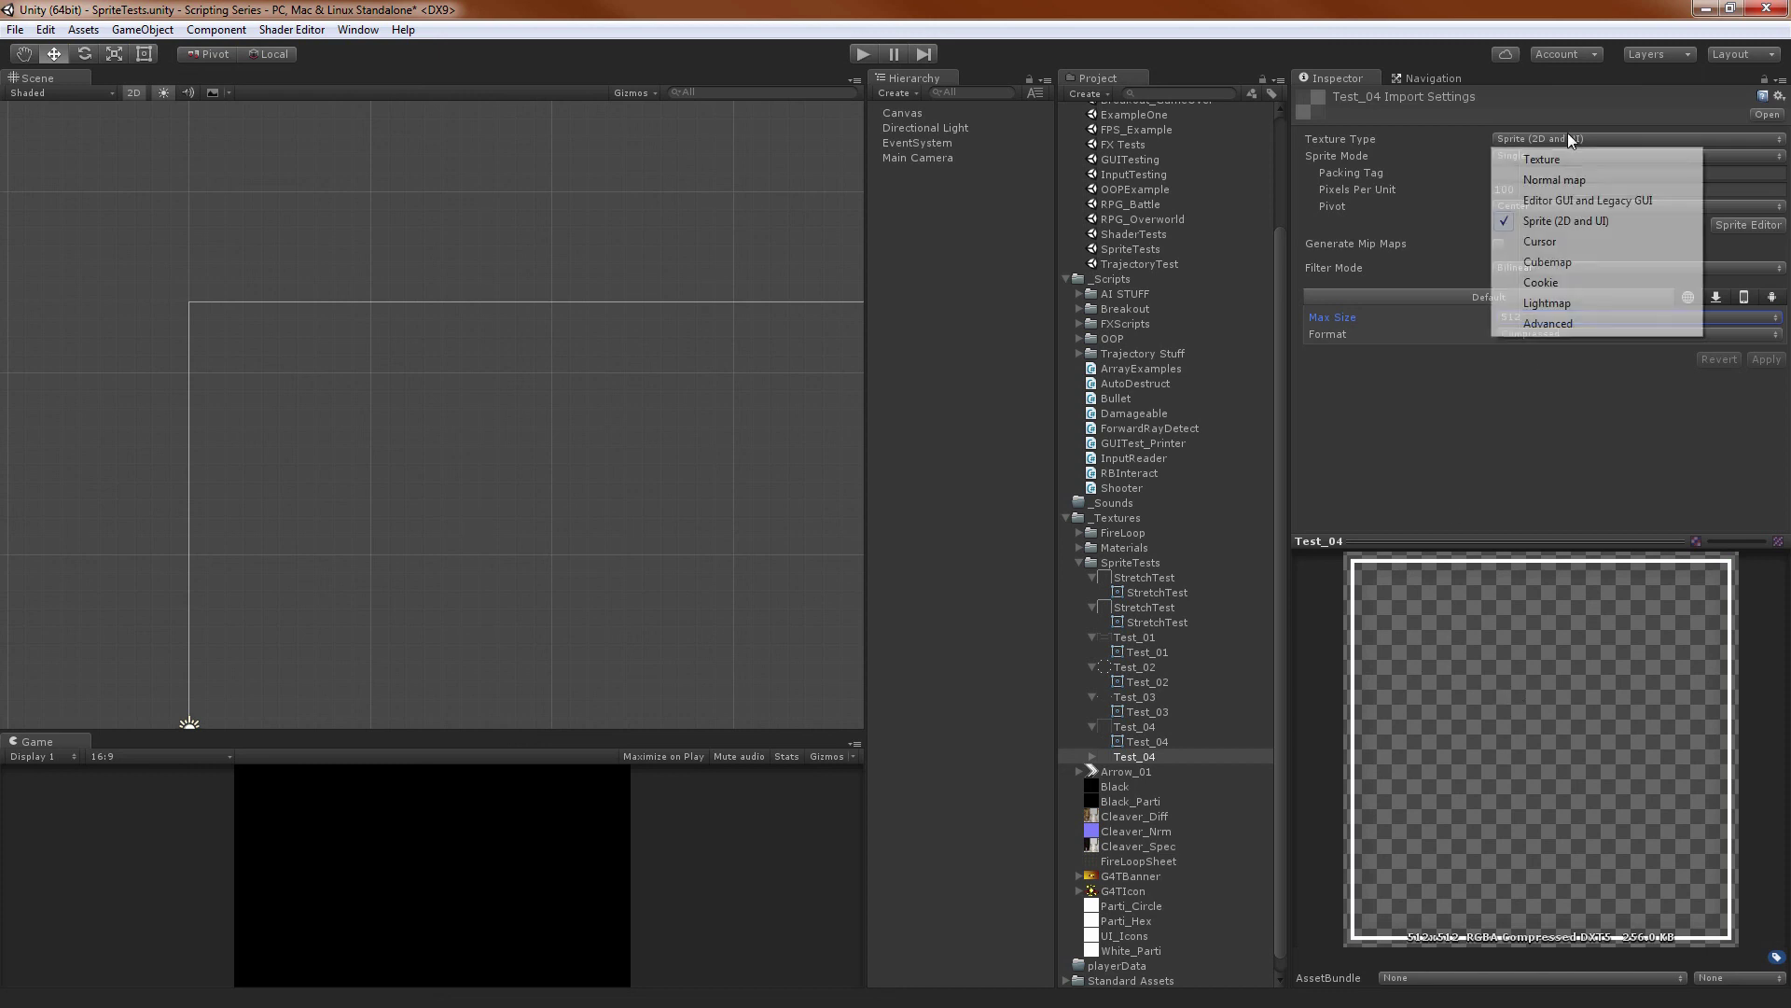
{"action": "left_click", "coordinate": [1576, 156]}
{"action": "left_click", "coordinate": [1779, 94]}
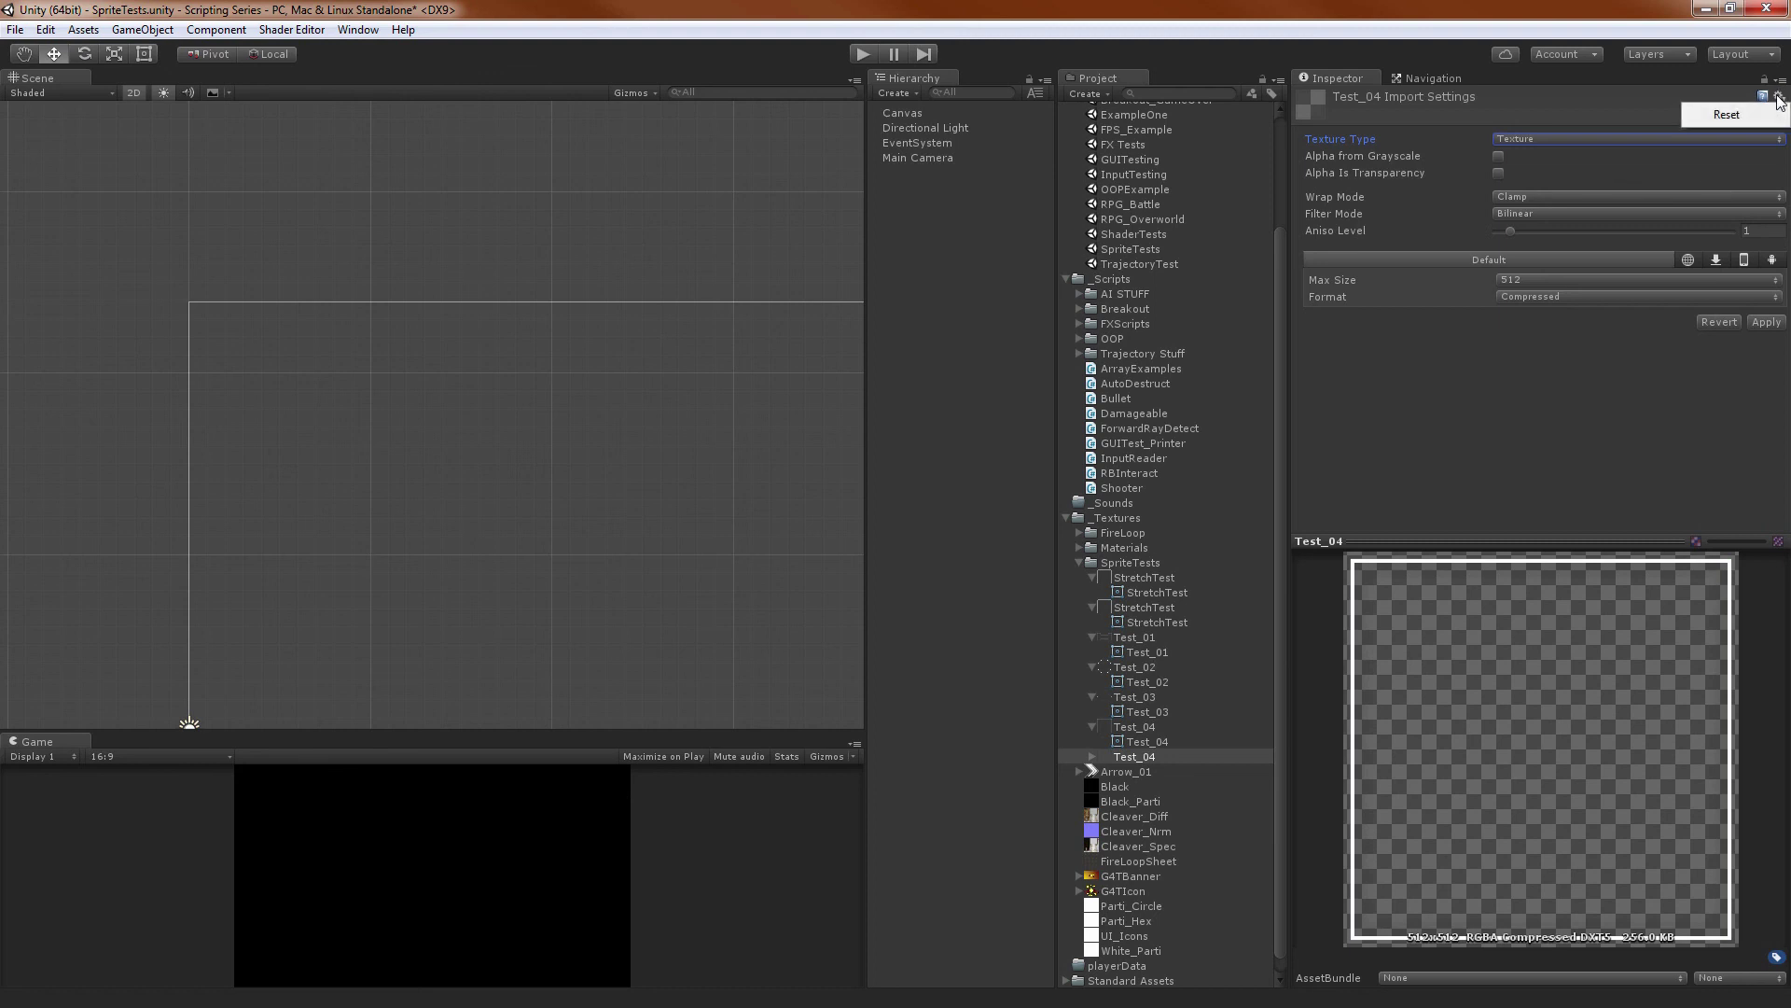
{"action": "left_click", "coordinate": [1725, 113]}
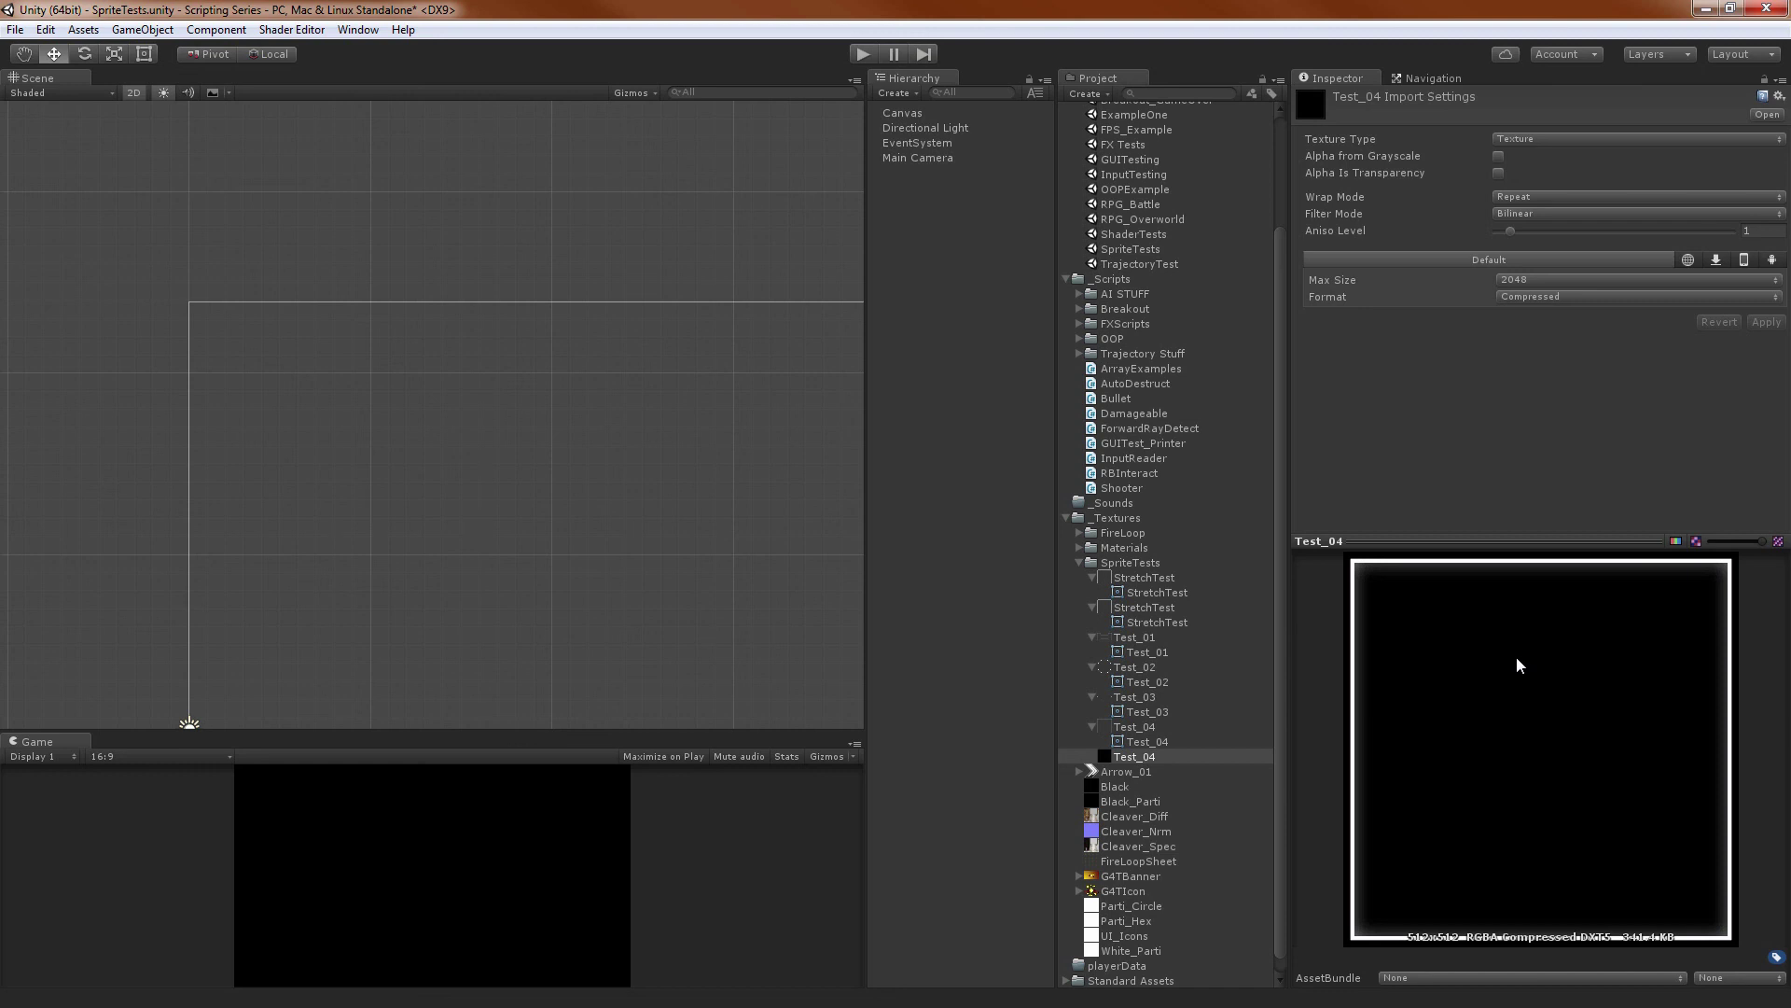
Switch to Photoshop and add a new empty layer above Rectangle 1
{"action": "key", "text": "alt+Tab"}
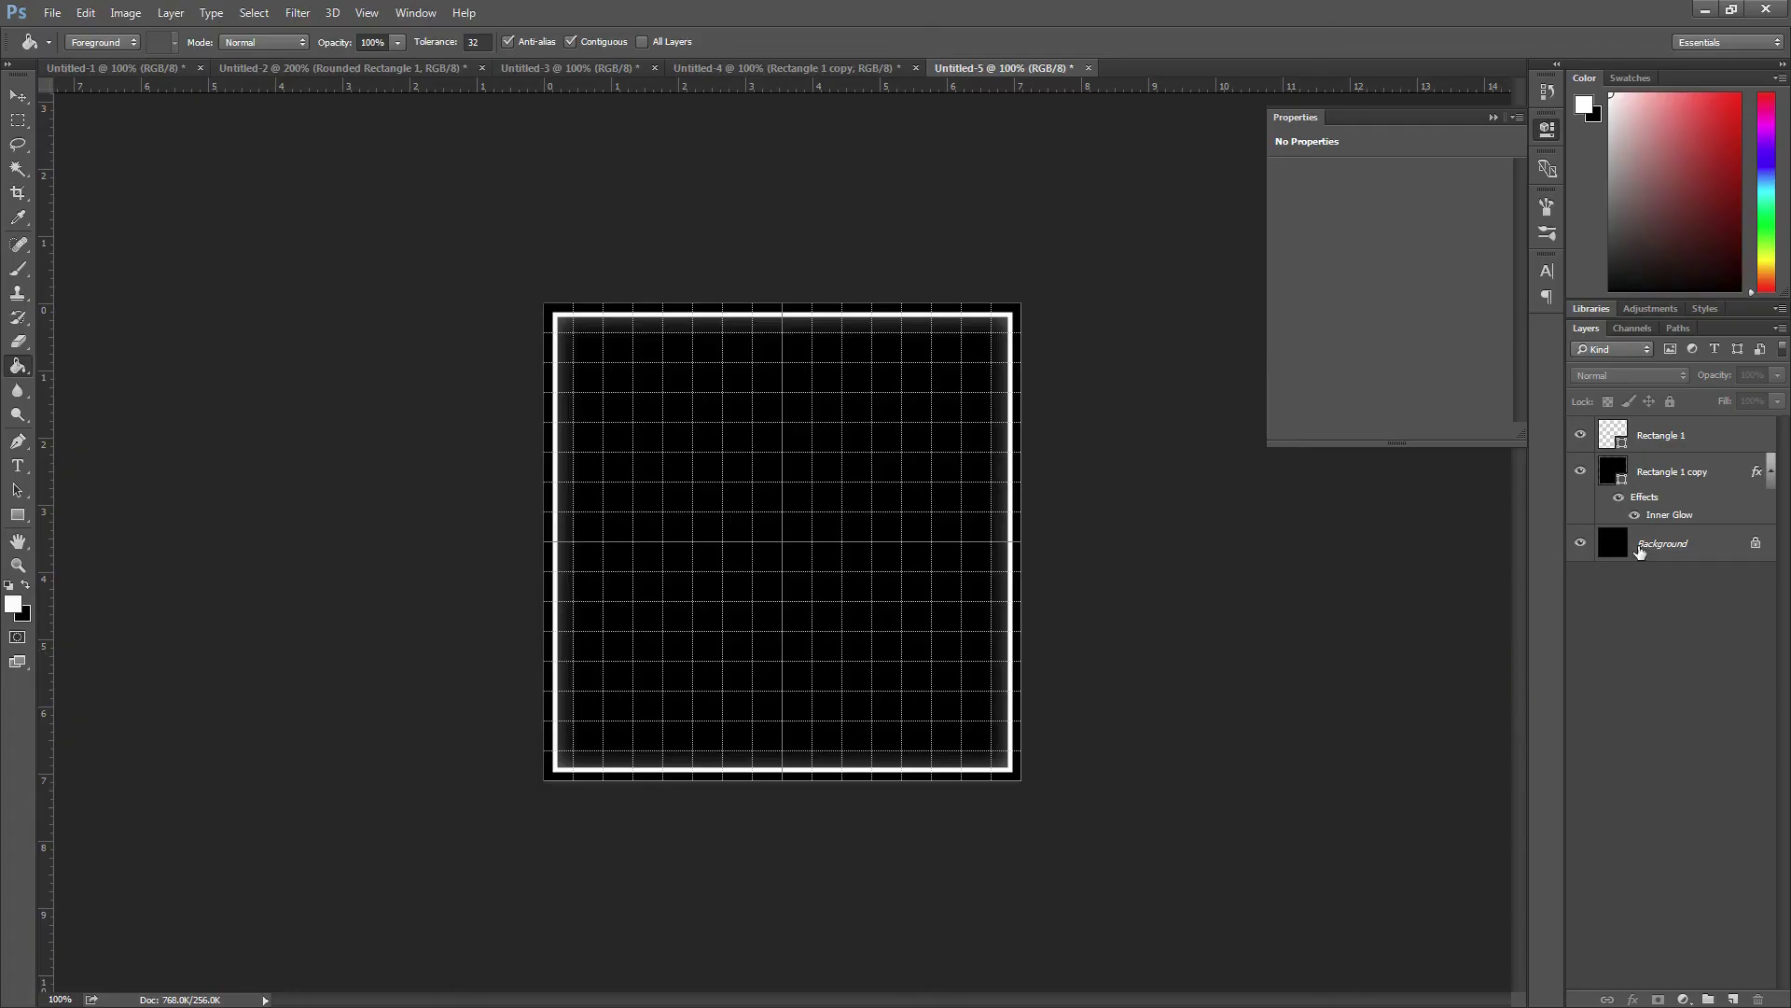
{"action": "left_click", "coordinate": [1684, 438]}
{"action": "key", "text": "ctrl+shift+alt+n"}
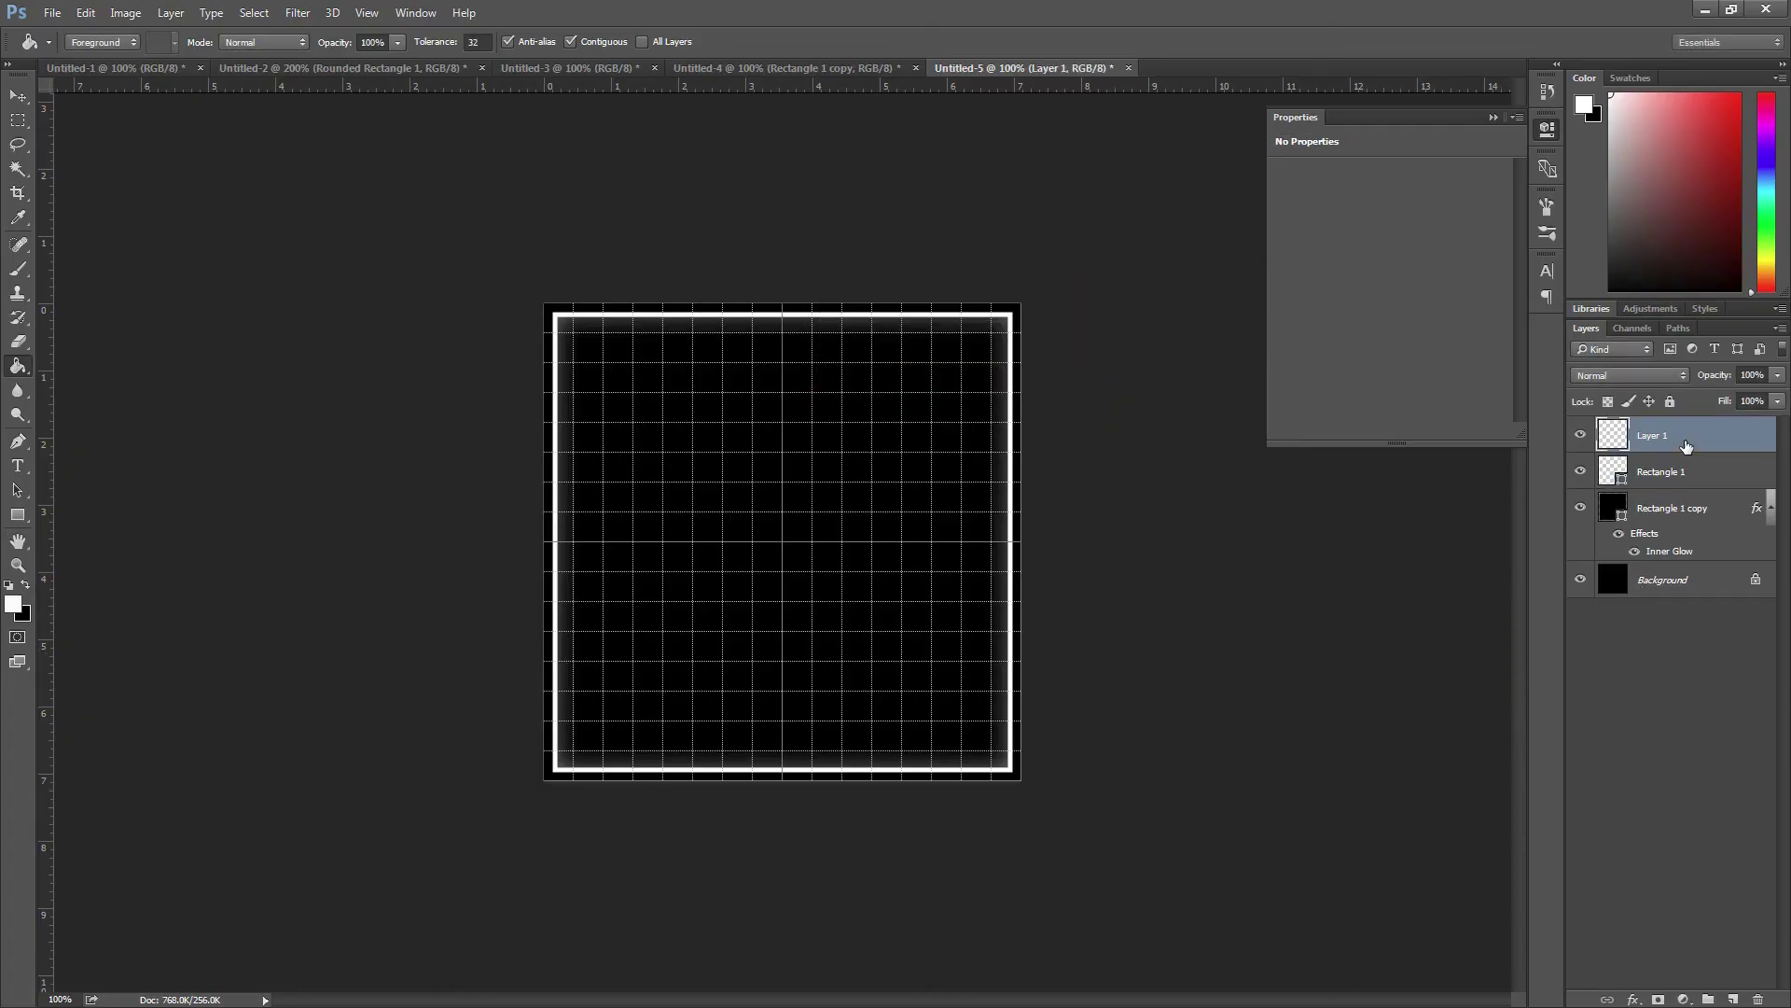
Fill Layer 1 with the white foreground color and save a Targa copy with alpha channels, replacing Test_04.tga in SpriteTests
{"action": "left_click", "coordinate": [817, 466]}
{"action": "key", "text": "ctrl+shift+s"}
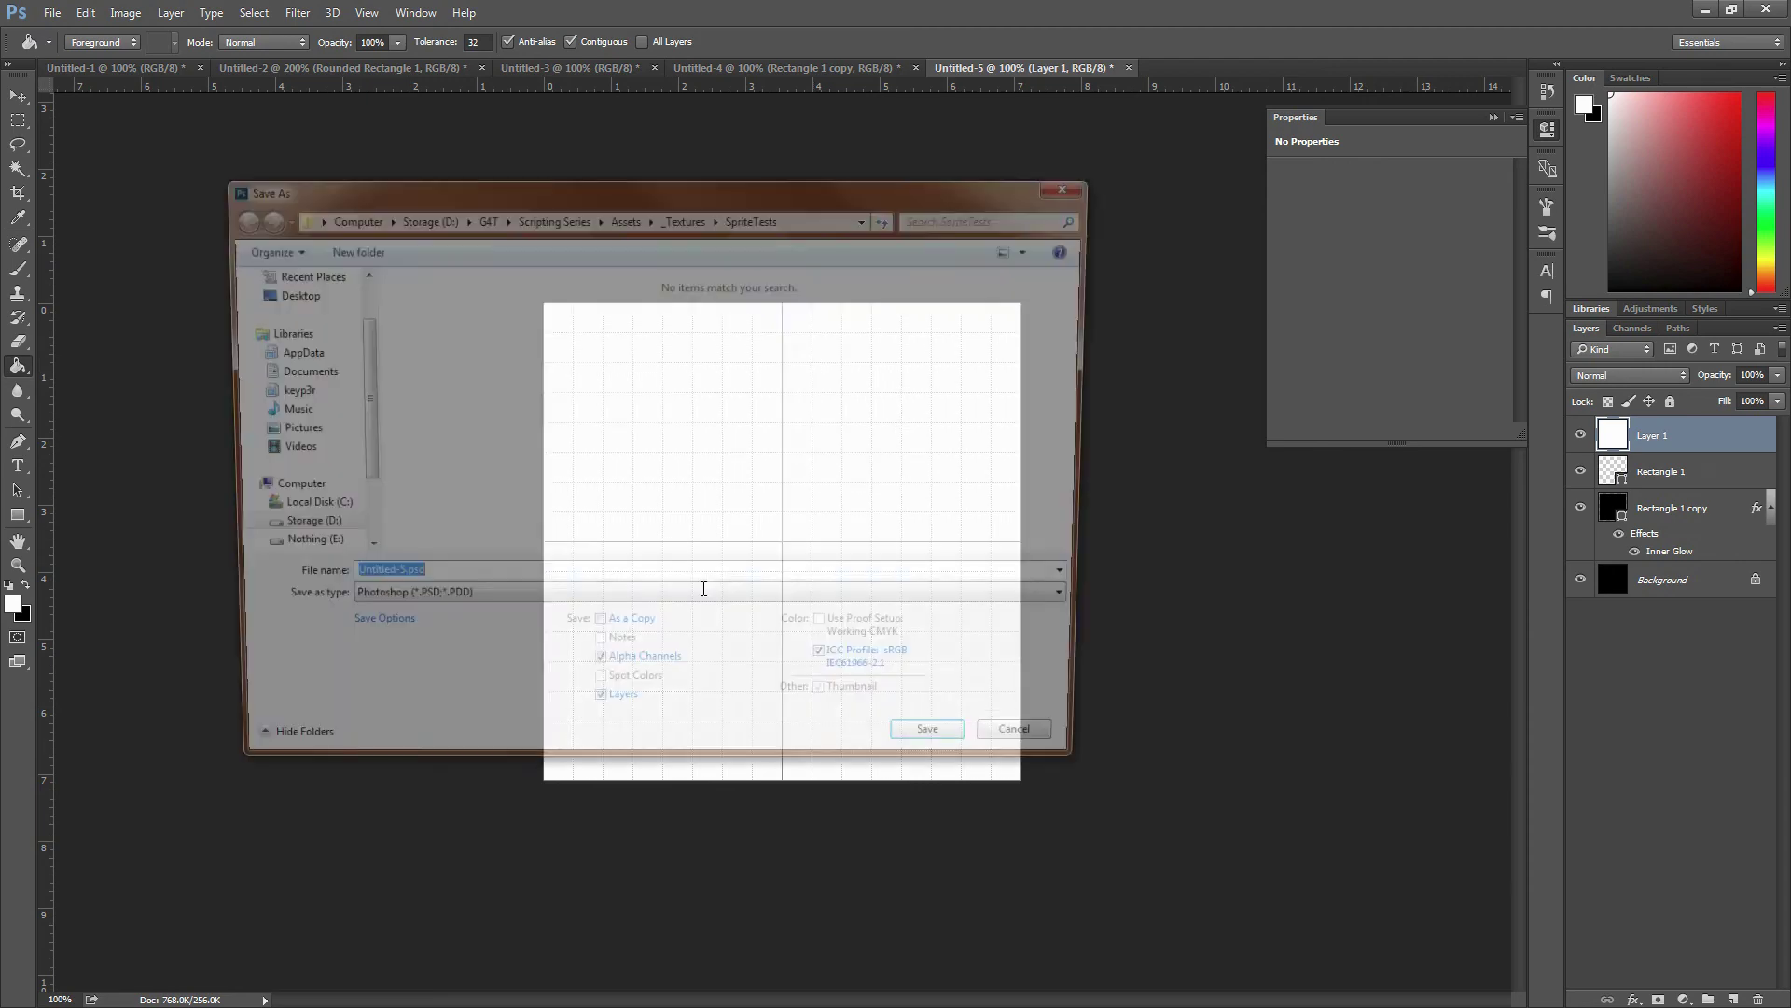
{"action": "left_click", "coordinate": [559, 605]}
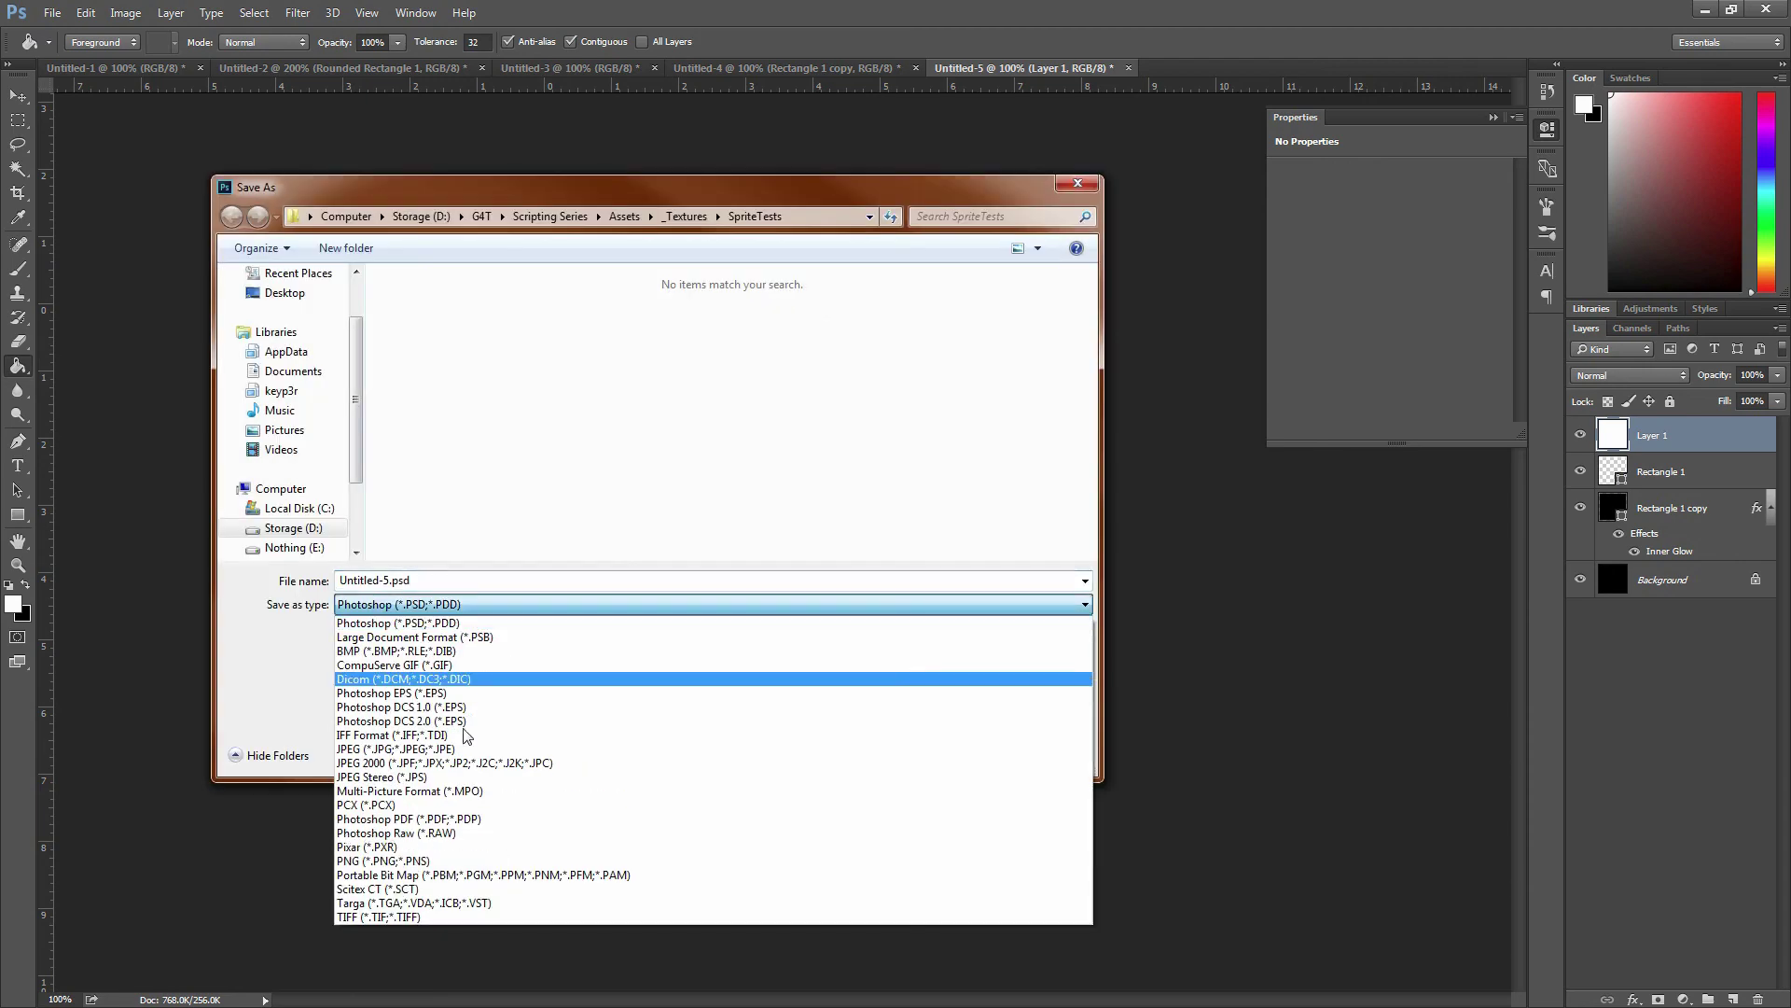
{"action": "left_click", "coordinate": [401, 903]}
{"action": "left_click", "coordinate": [586, 336]}
{"action": "left_click", "coordinate": [946, 752]}
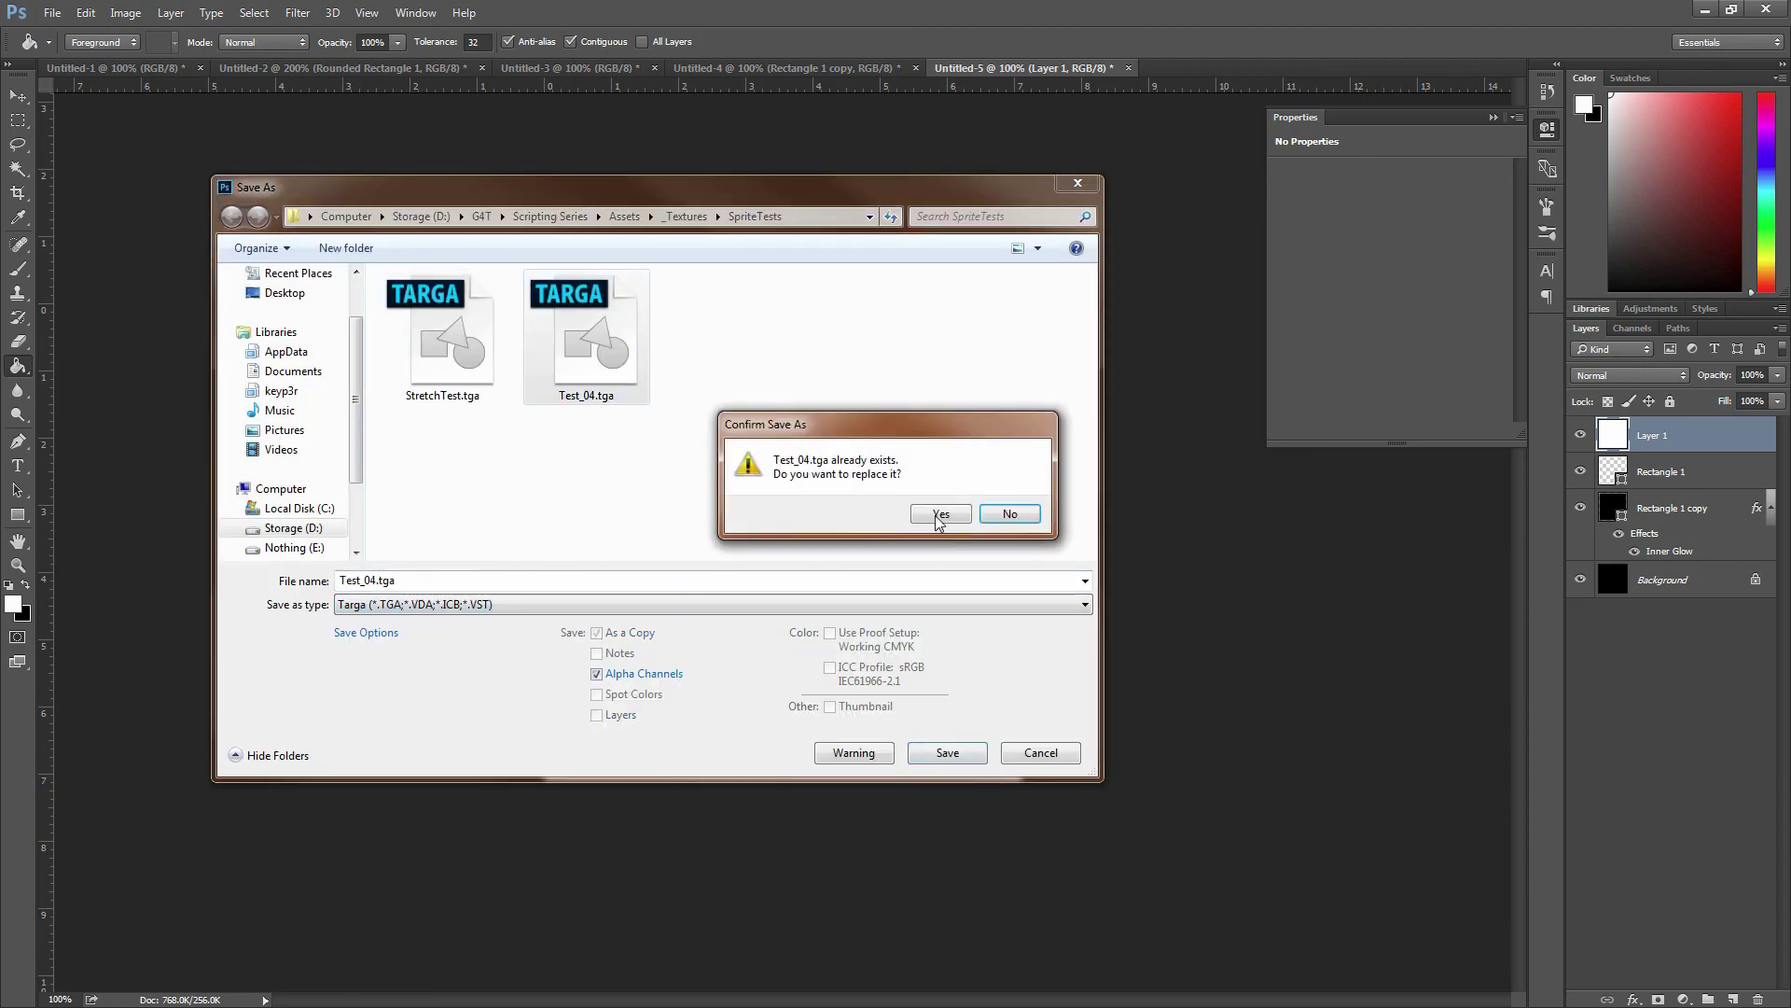
{"action": "left_click", "coordinate": [939, 516]}
{"action": "left_click", "coordinate": [617, 300]}
Switch to Unity and set the new Test_04 texture to Sprite (2D and UI) with max size 512 and mip maps off
{"action": "key", "text": "alt+Tab"}
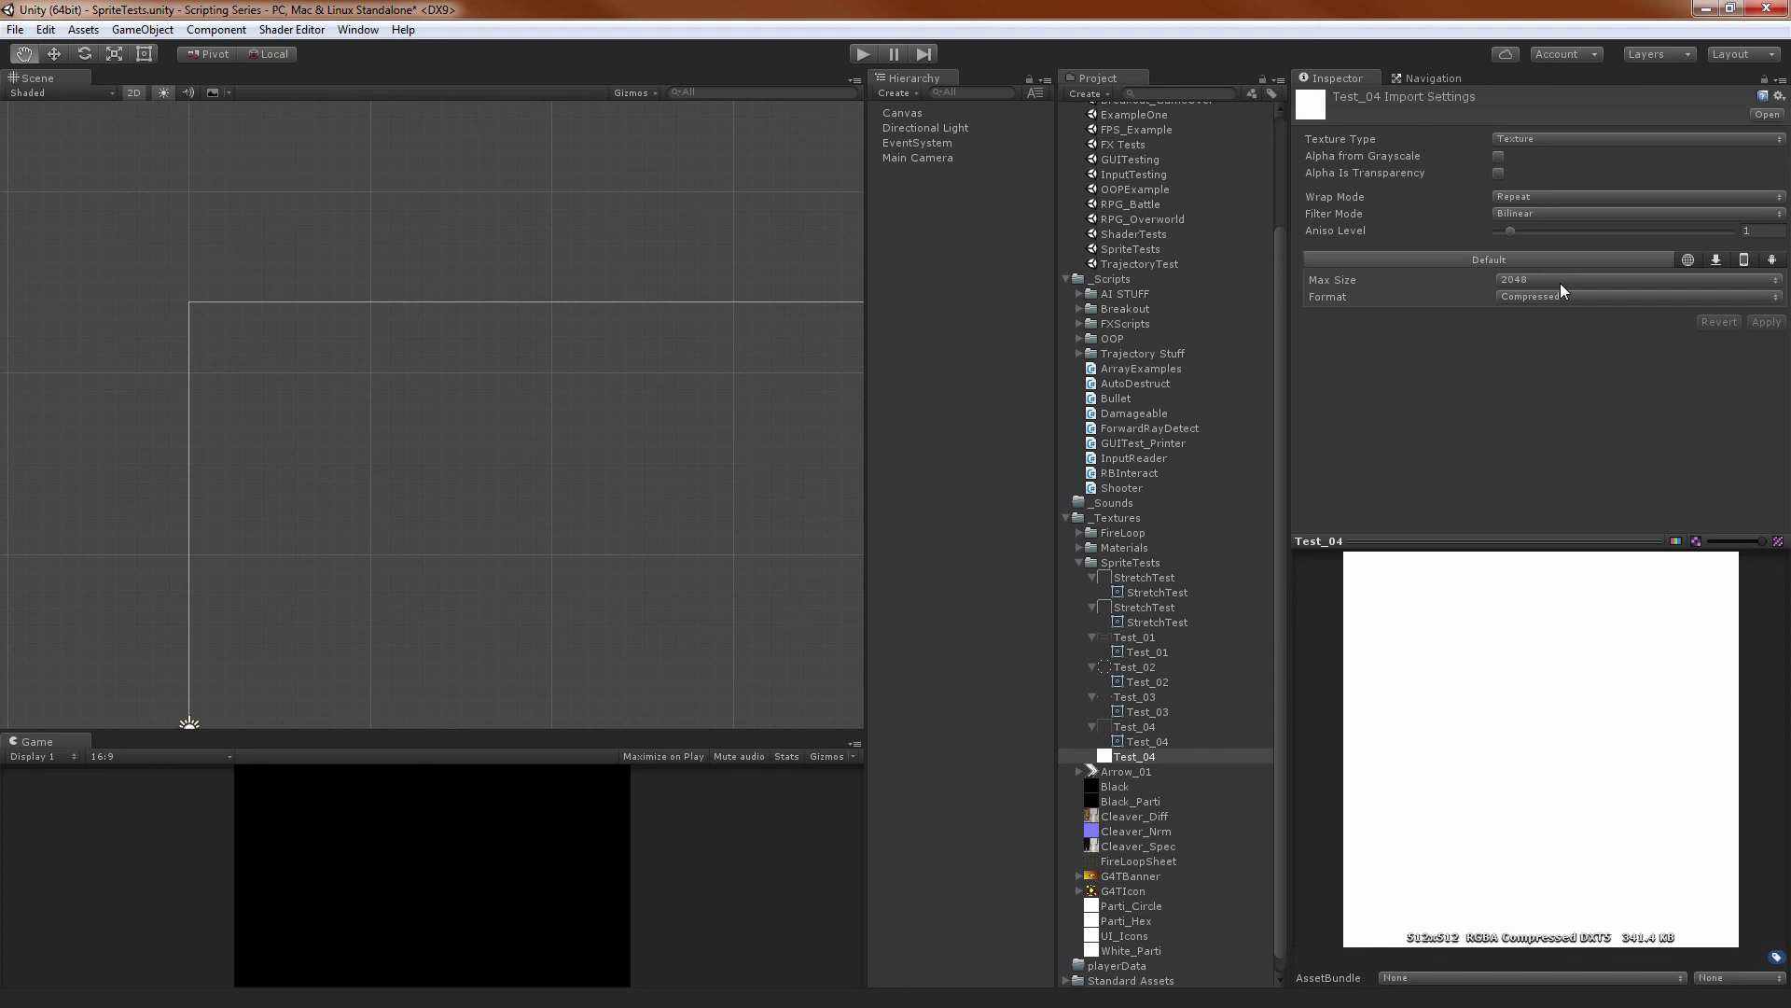
{"action": "left_click", "coordinate": [1560, 282]}
{"action": "left_click", "coordinate": [1547, 382]}
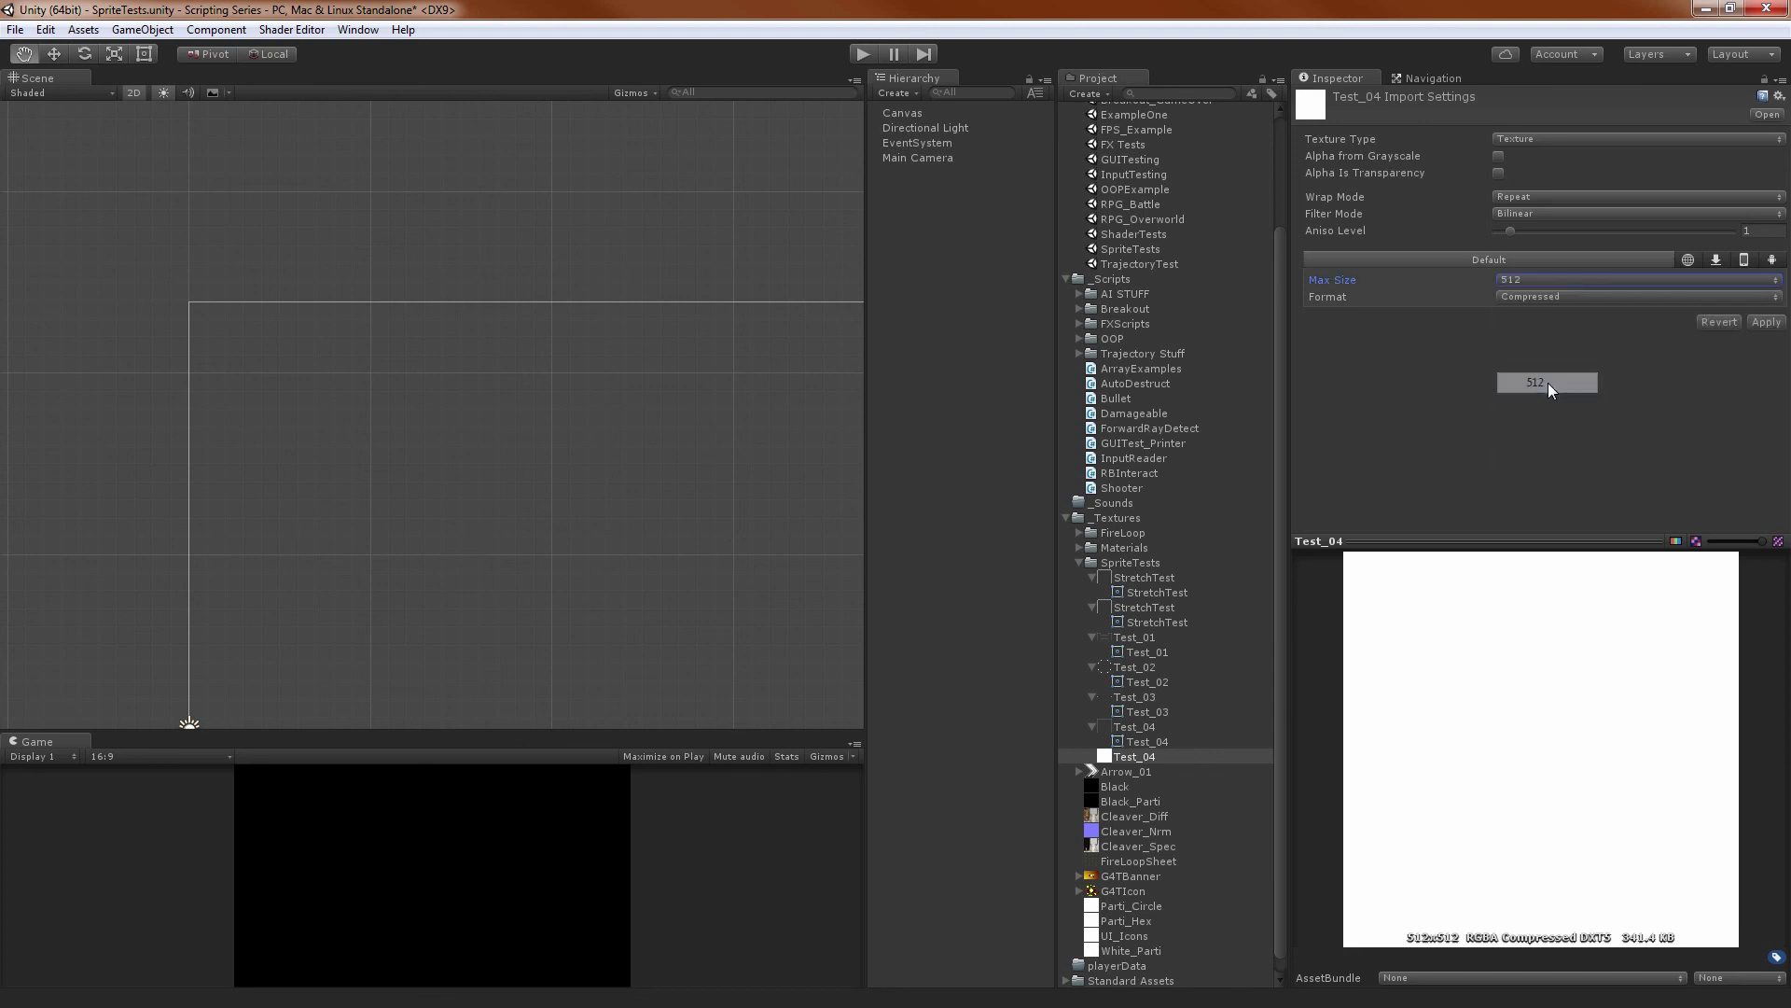
{"action": "left_click", "coordinate": [1547, 140]}
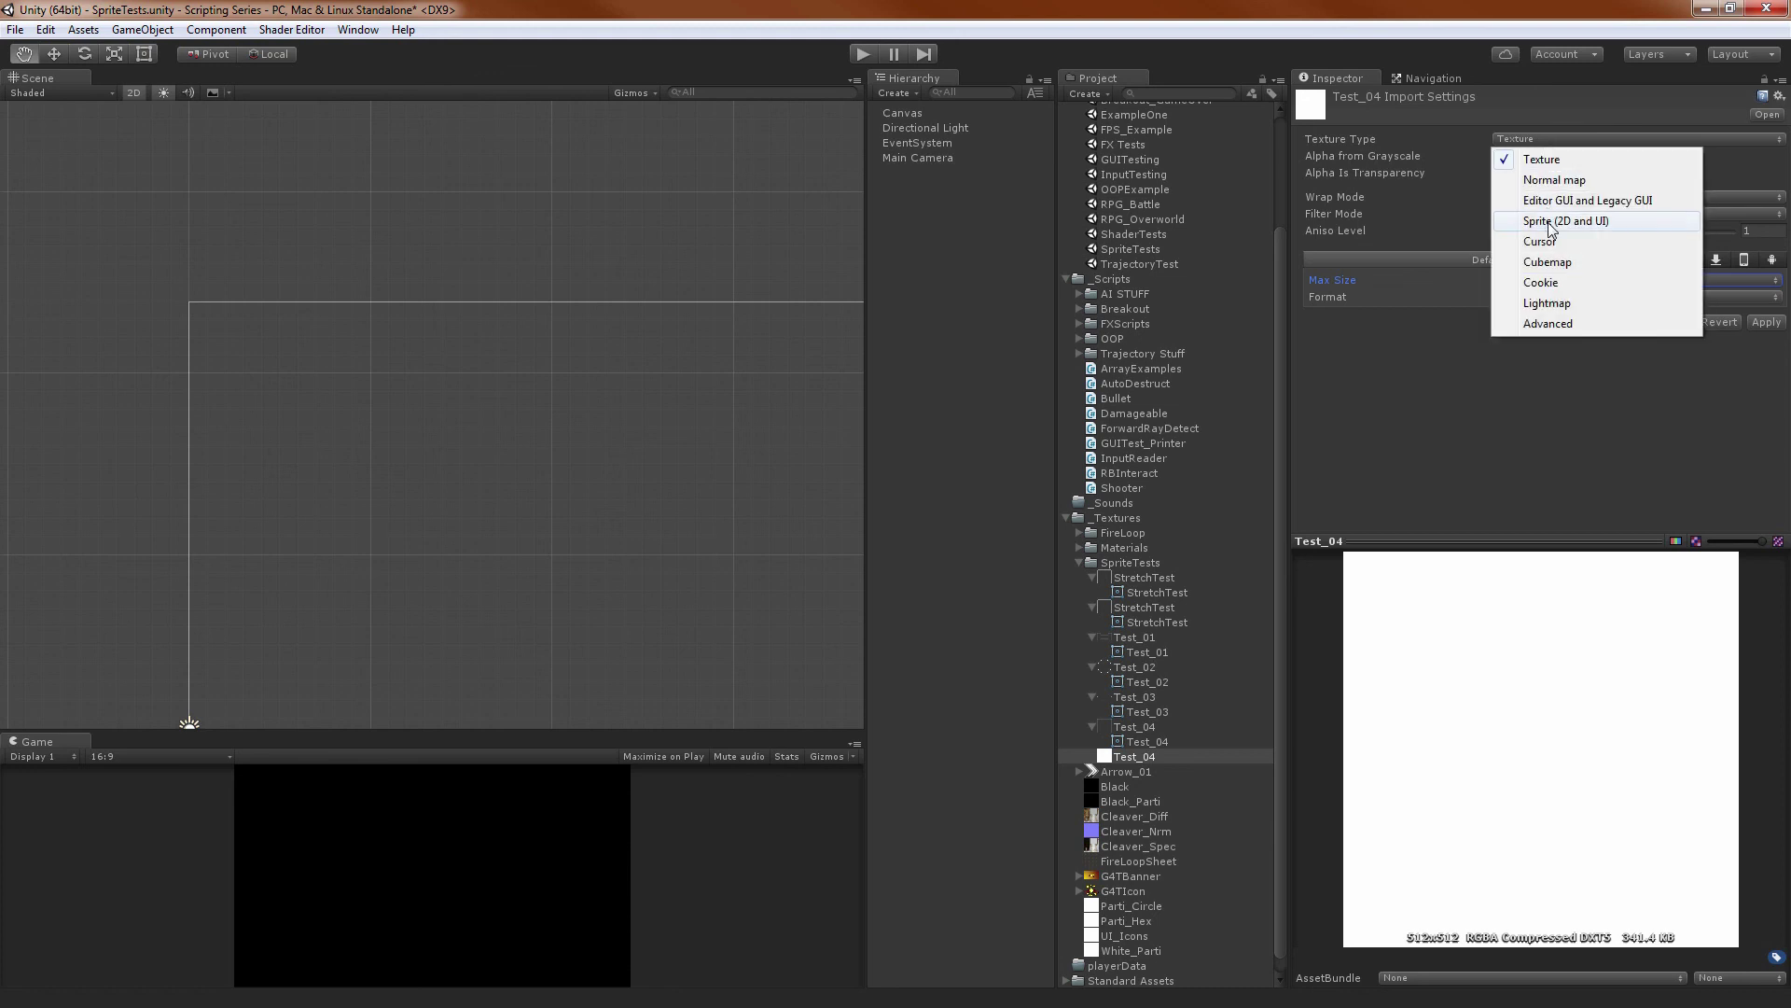
{"action": "left_click", "coordinate": [1633, 223]}
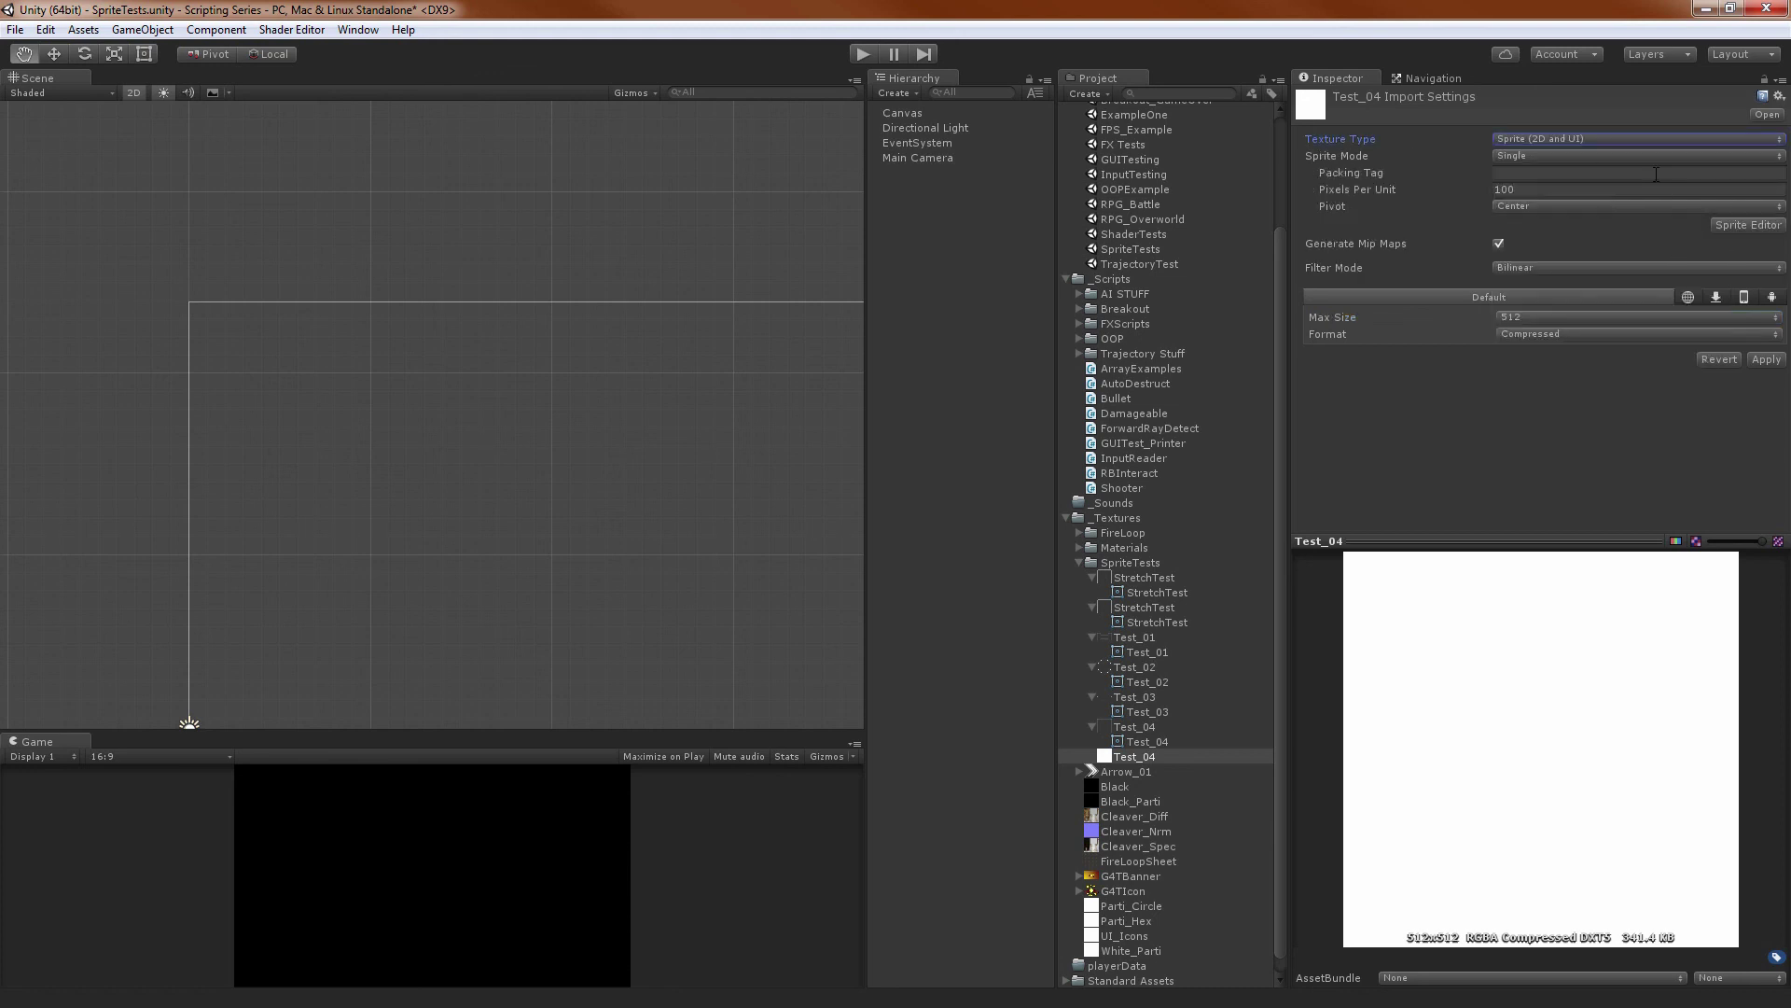
{"action": "left_click", "coordinate": [1498, 244]}
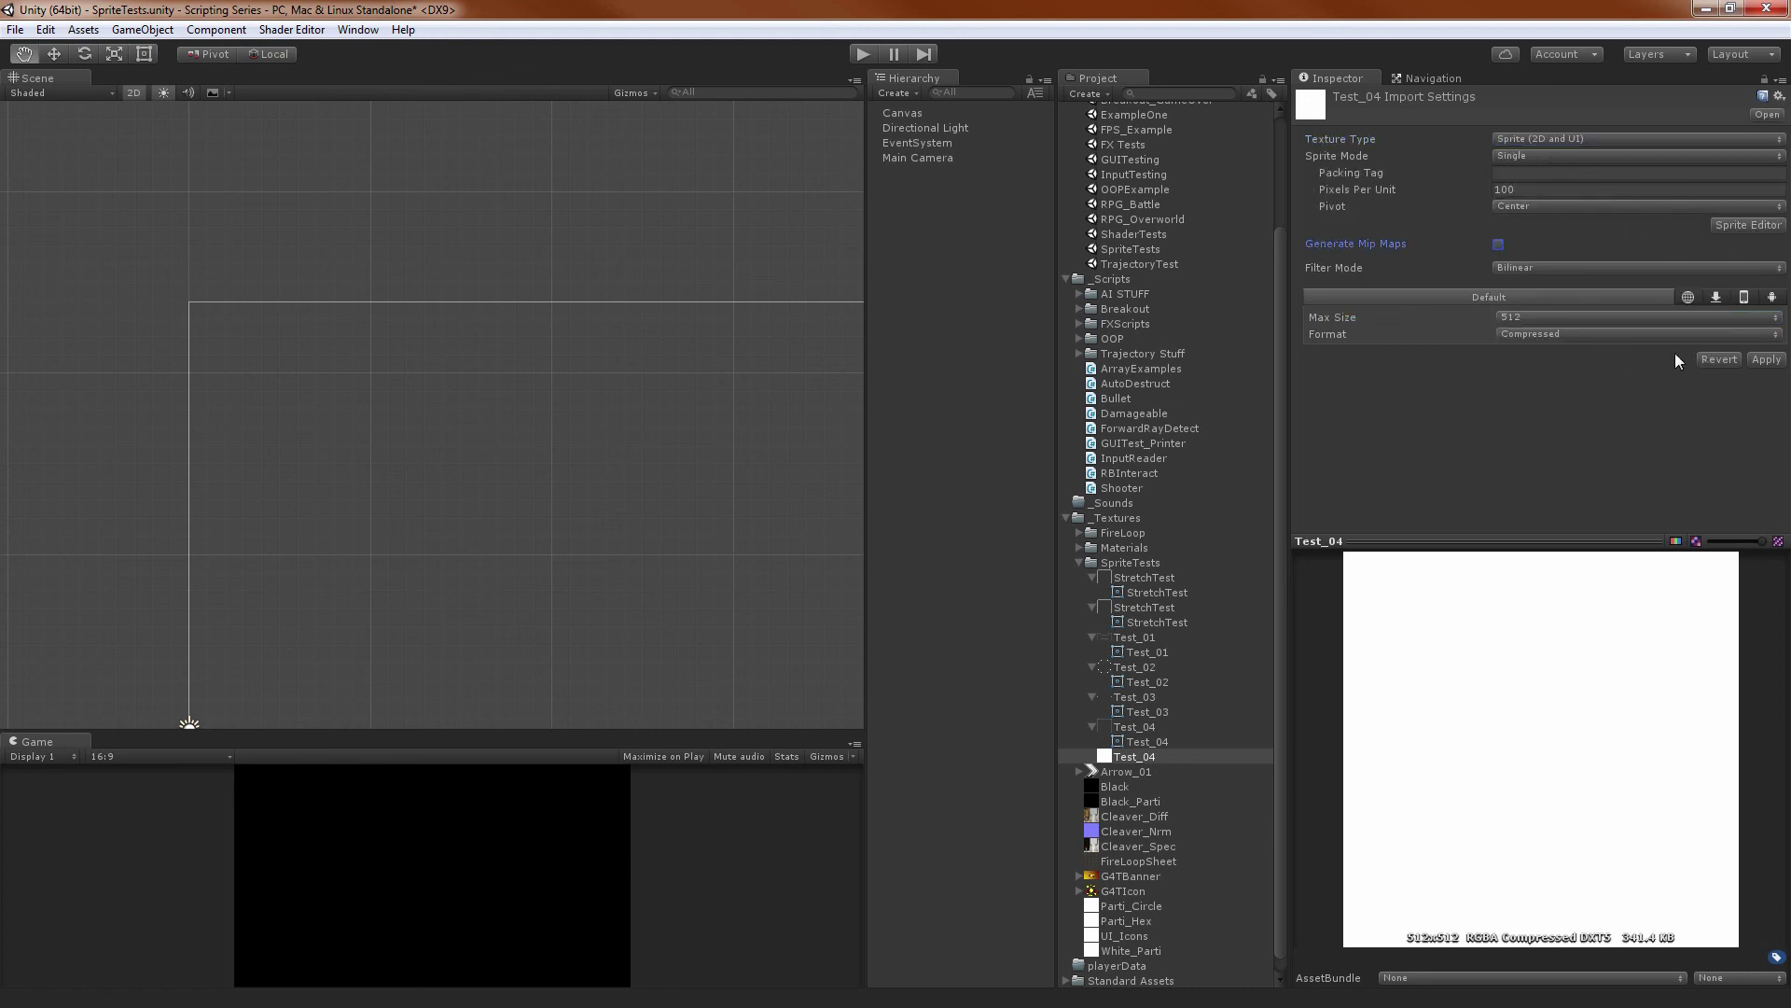
Compare the color and alpha channel previews of the Test_04 texture
{"action": "left_click", "coordinate": [1676, 542]}
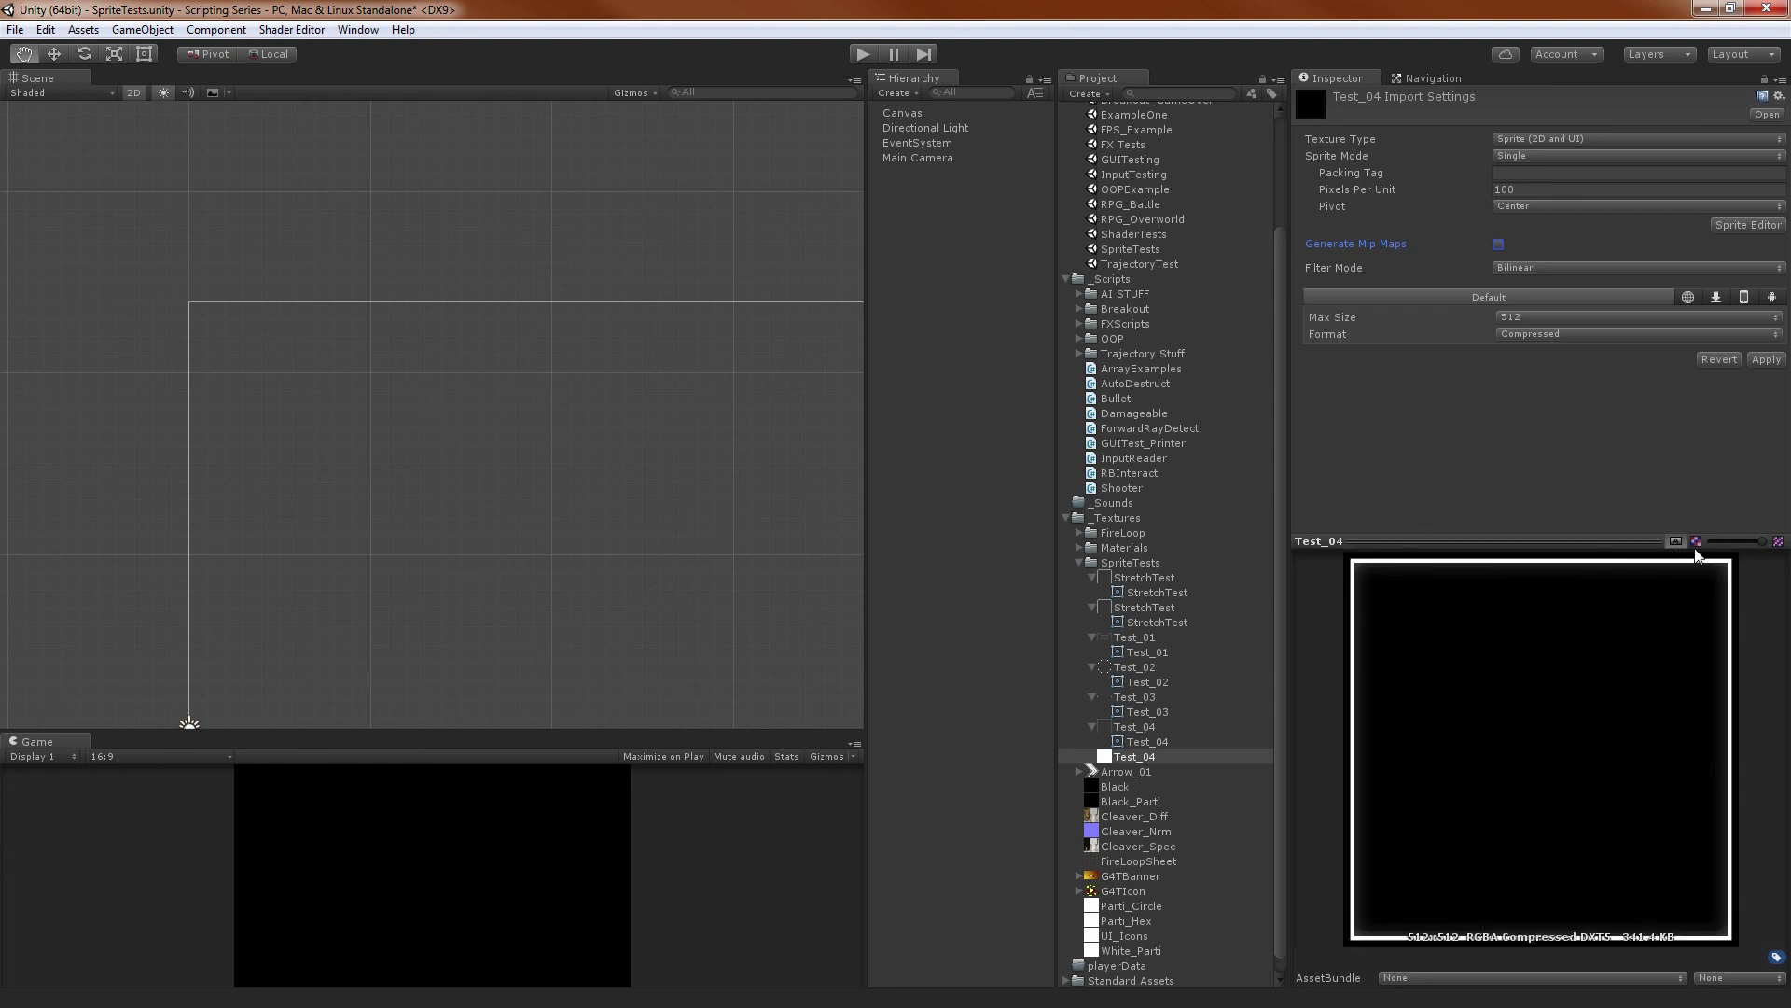
{"action": "left_click", "coordinate": [1672, 539]}
{"action": "left_click", "coordinate": [1668, 537]}
{"action": "left_click", "coordinate": [1671, 541]}
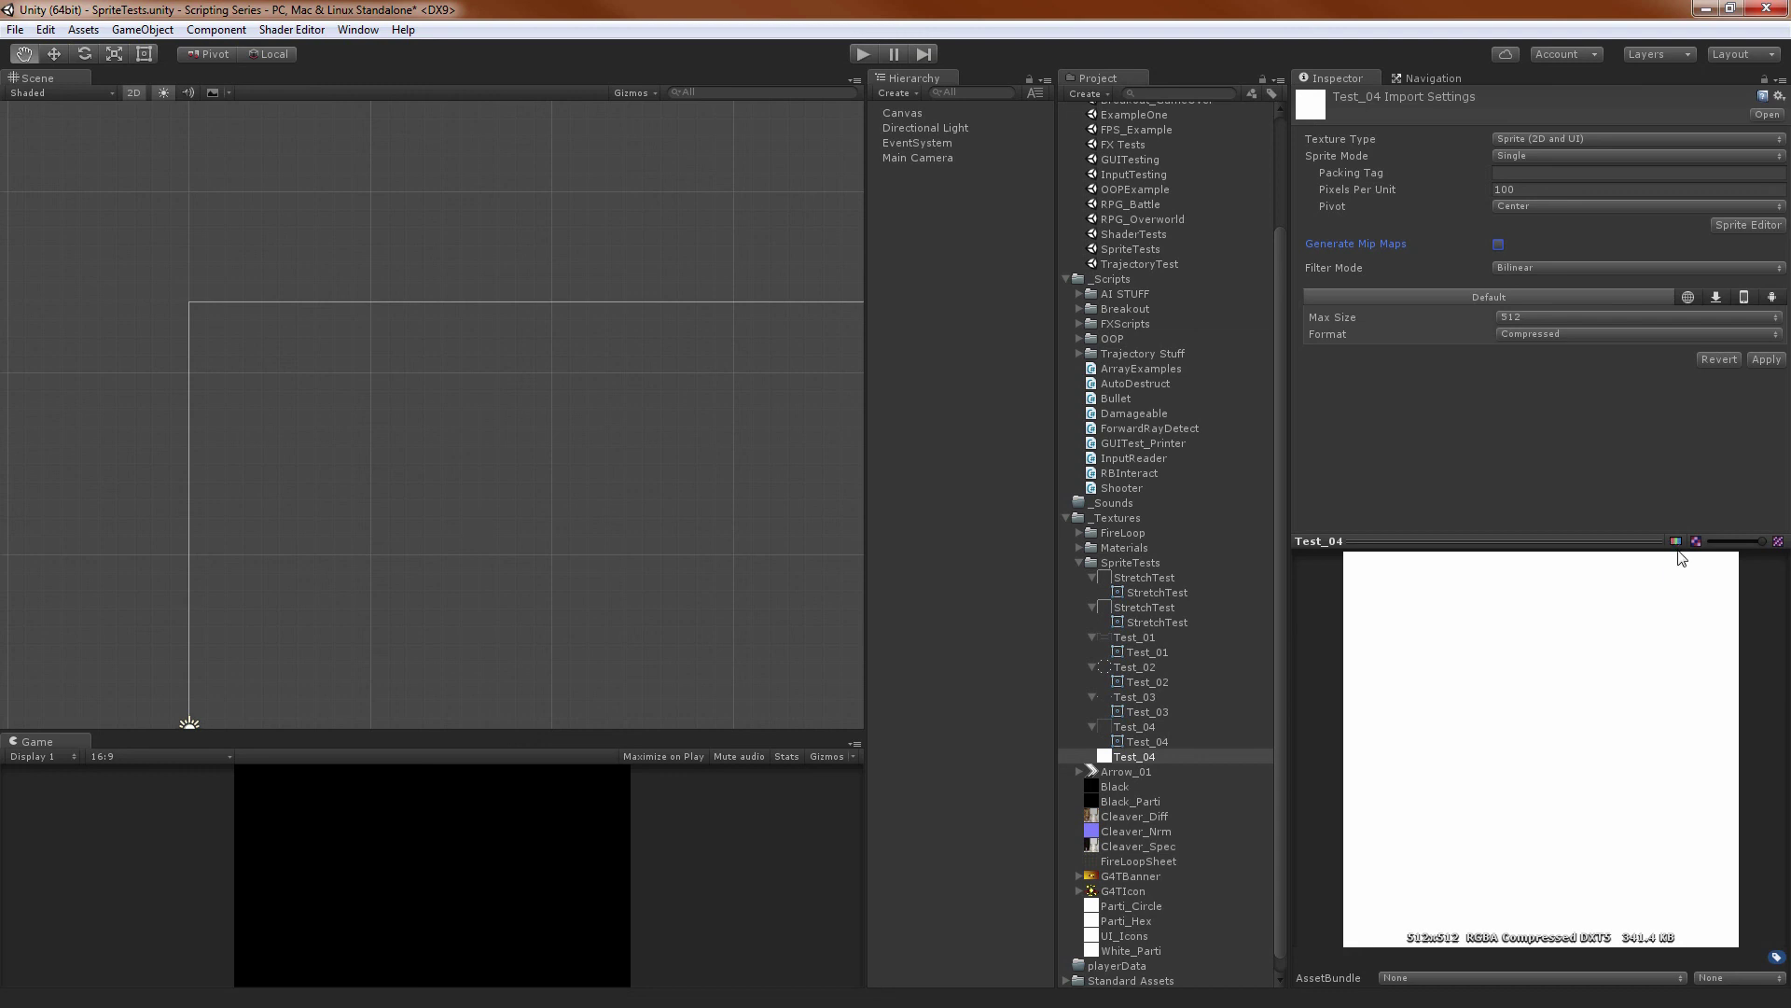
{"action": "left_click", "coordinate": [1674, 543]}
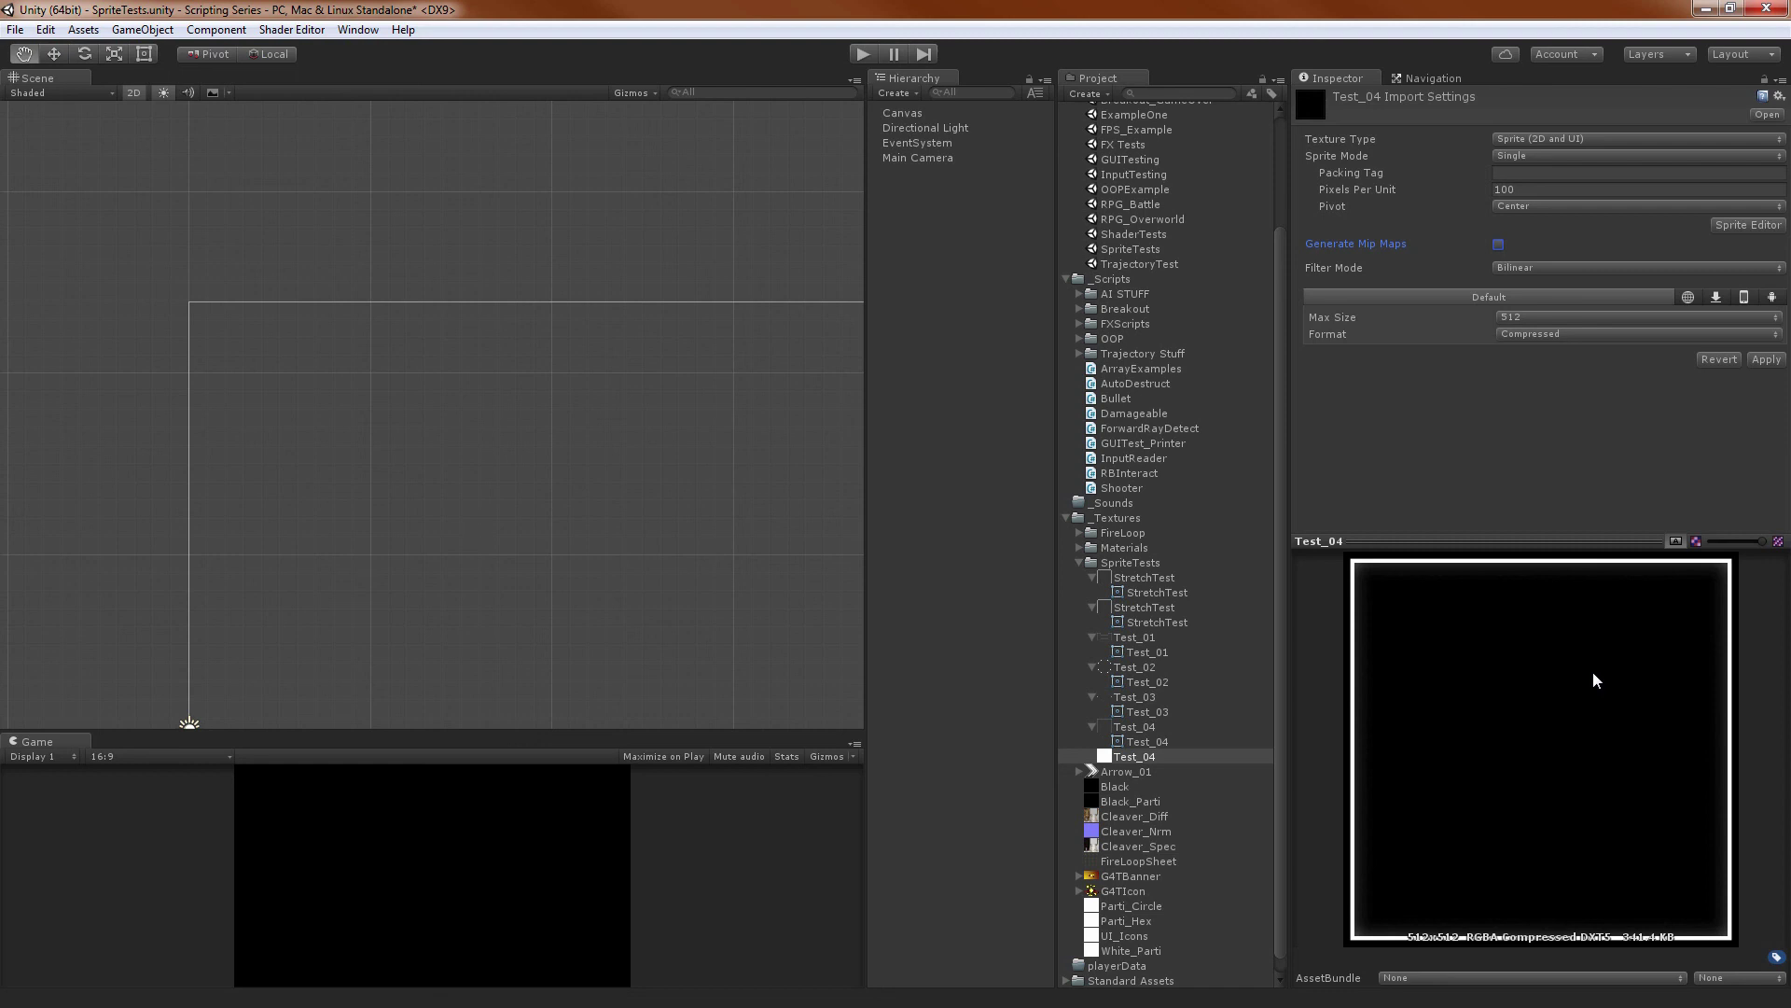
{"action": "left_click", "coordinate": [1676, 542]}
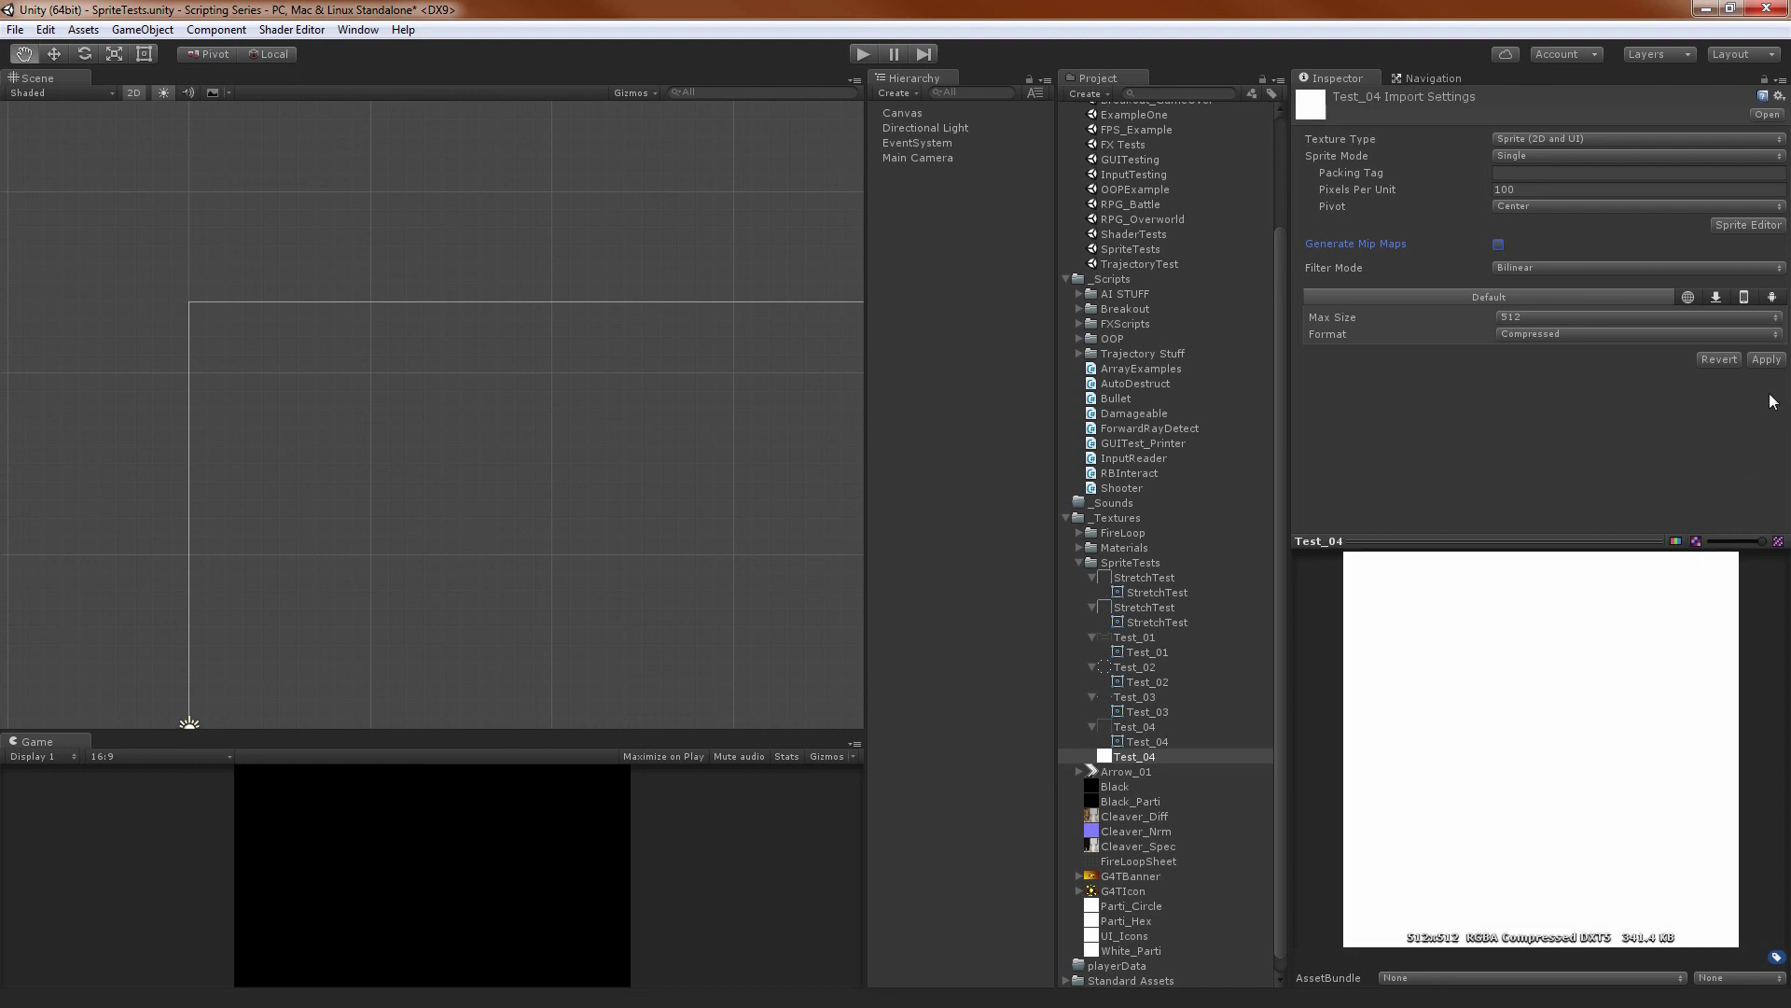
Apply the Test_04 import settings, inspect its generated sprite, and open the texture in the Sprite Editor
{"action": "left_click", "coordinate": [1766, 359]}
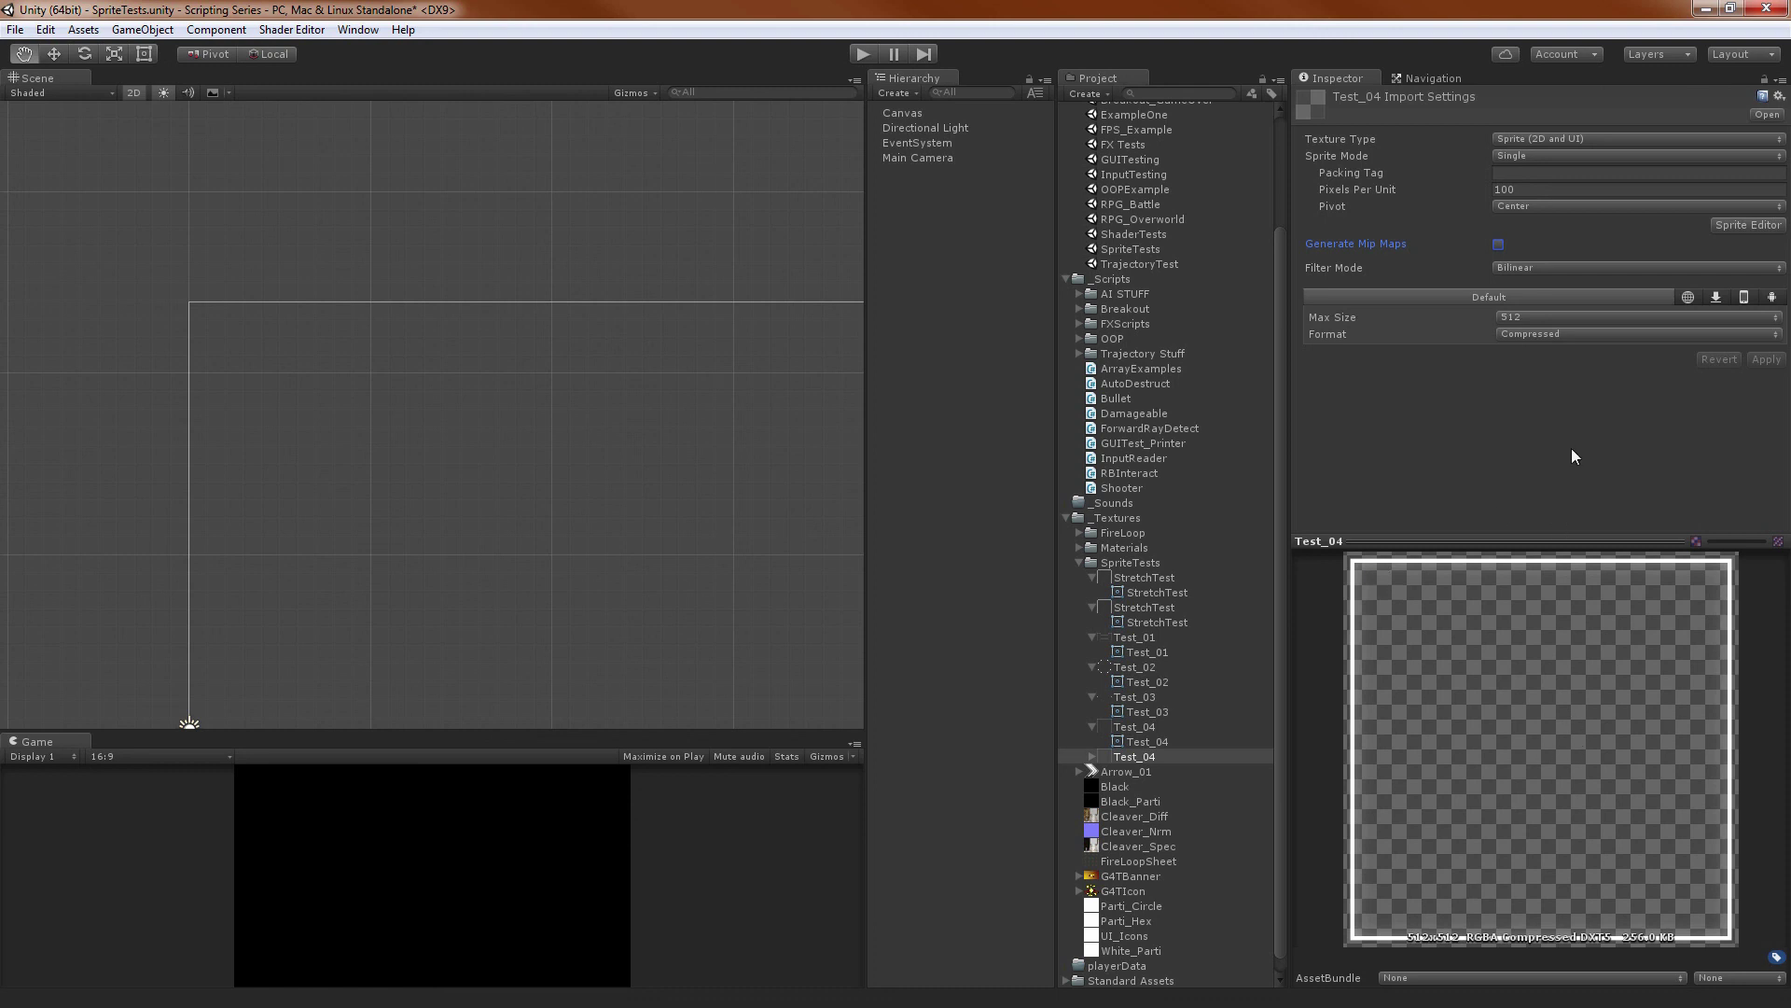
{"action": "left_click", "coordinate": [1094, 754]}
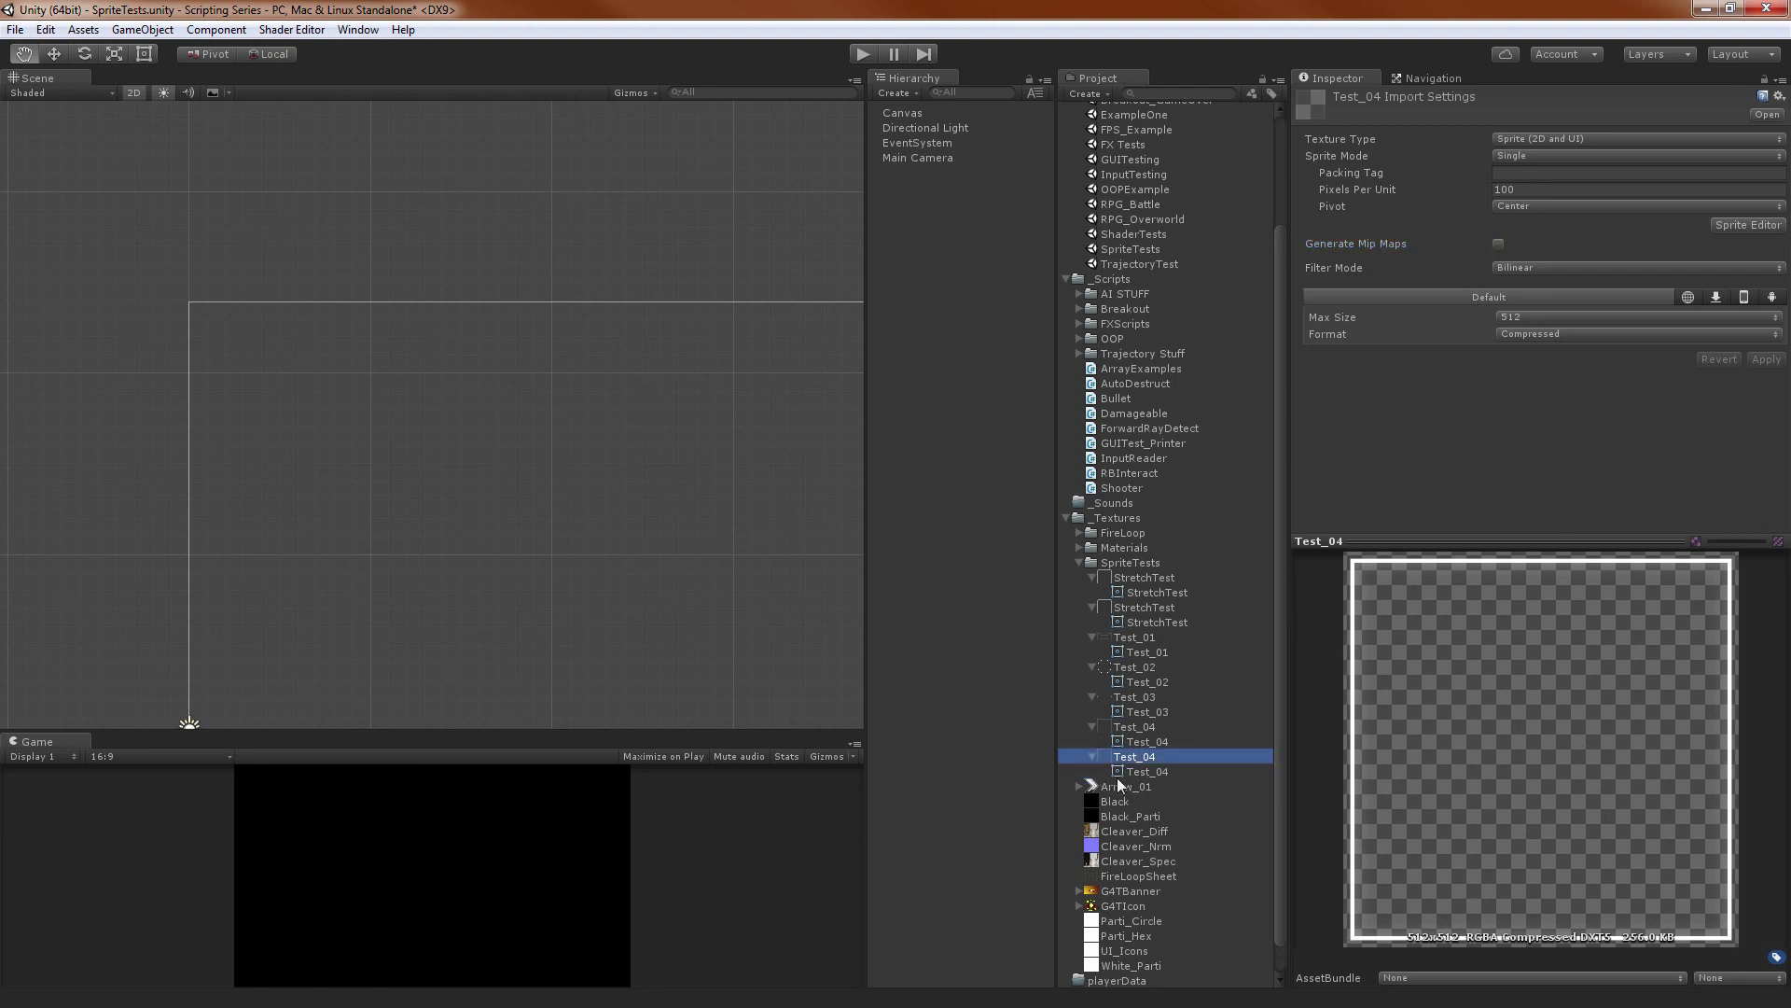
{"action": "left_click", "coordinate": [1118, 775]}
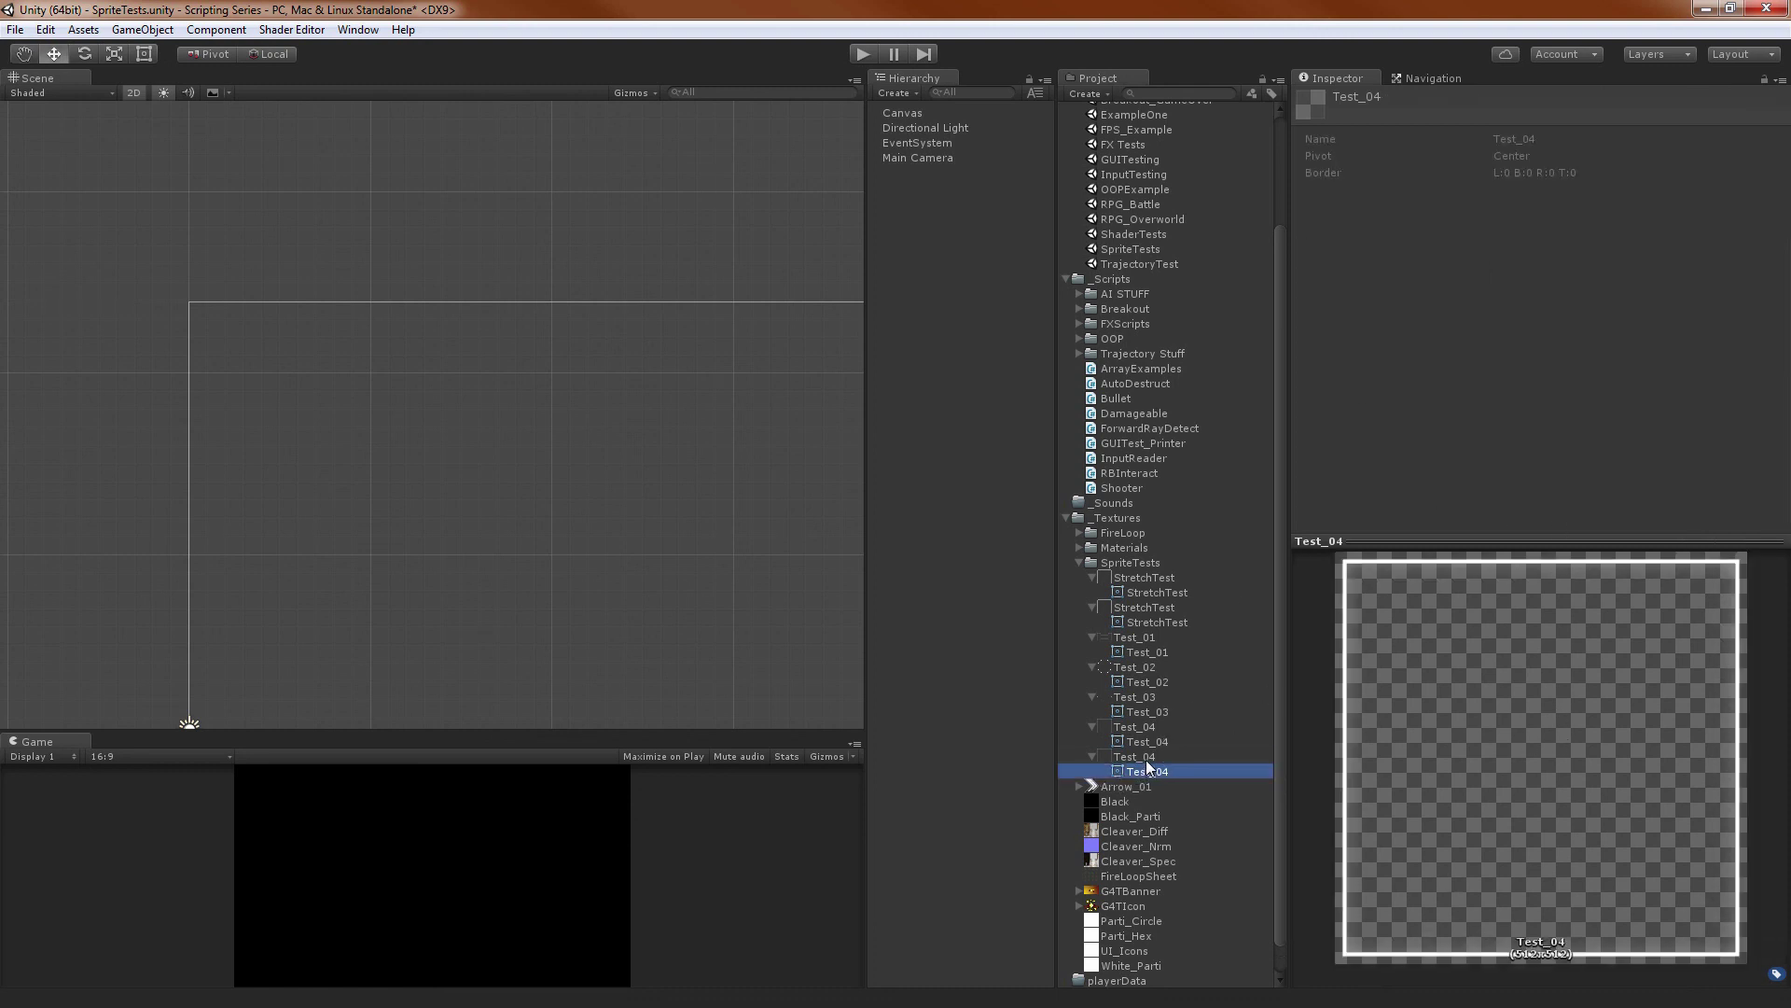
{"action": "left_click", "coordinate": [1145, 758]}
{"action": "left_click", "coordinate": [1746, 228]}
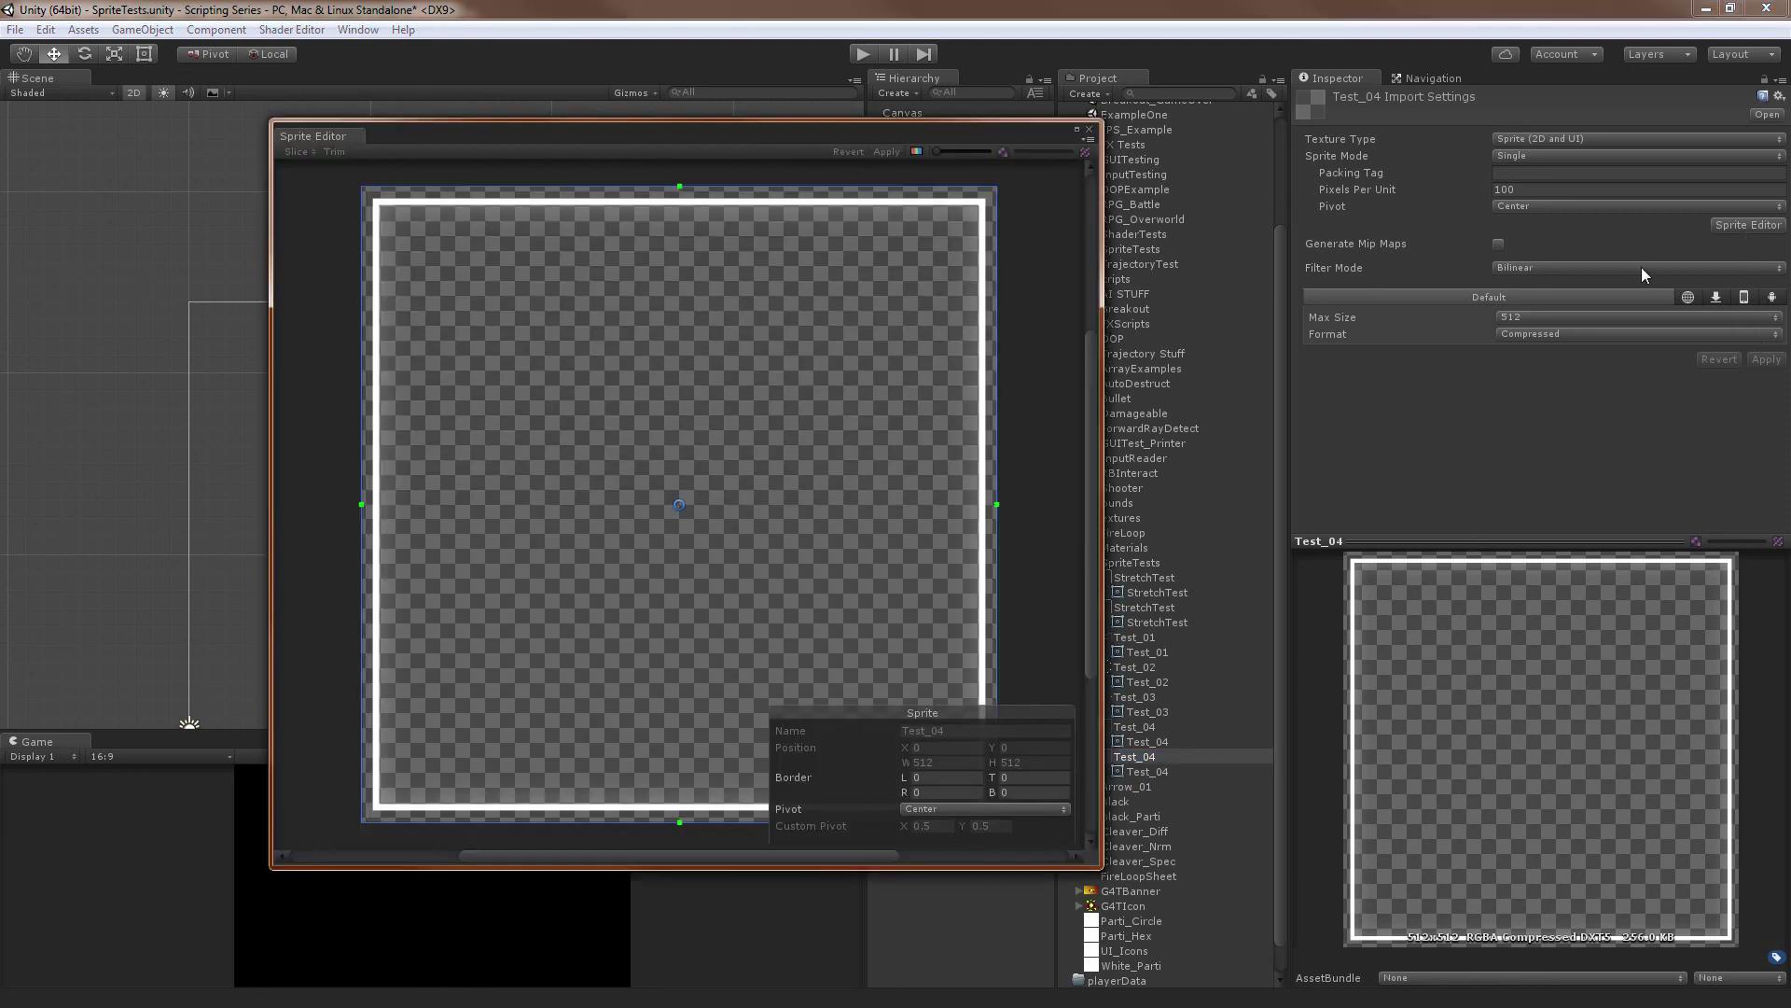
{"action": "left_click", "coordinate": [362, 511]}
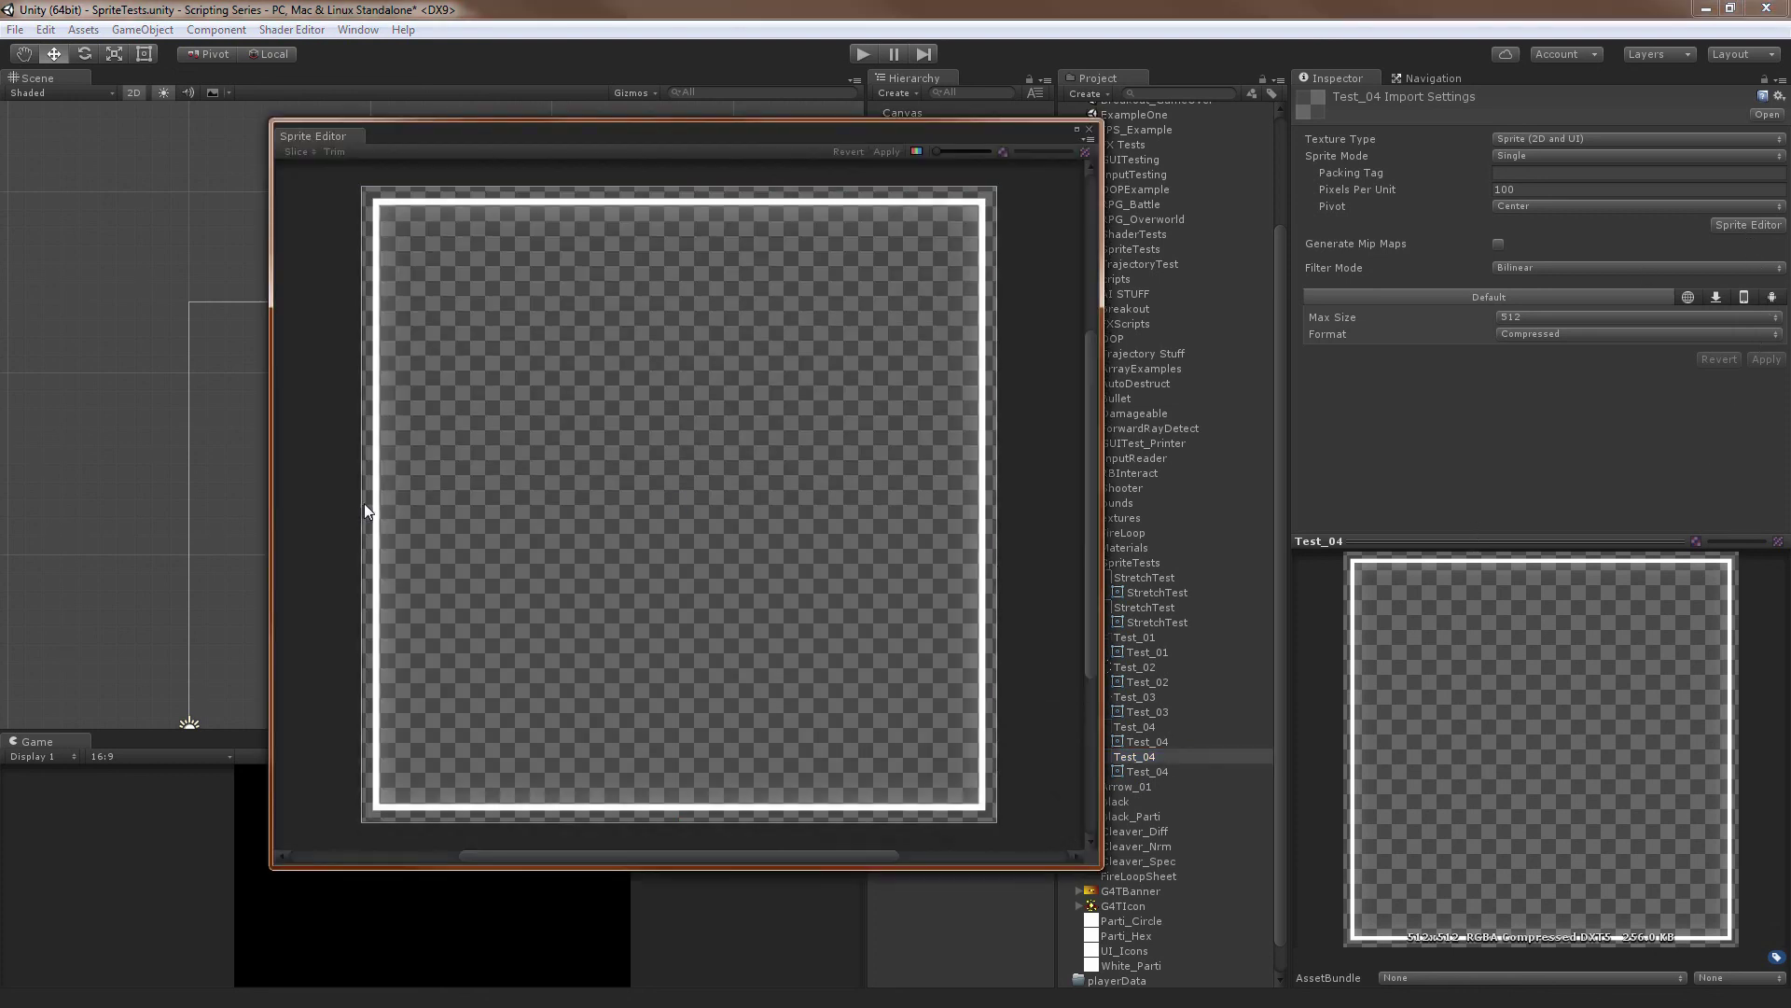
Switch to Photoshop and replace the white-filled Layer 1 with a new empty layer
{"action": "key", "text": "alt+Tab"}
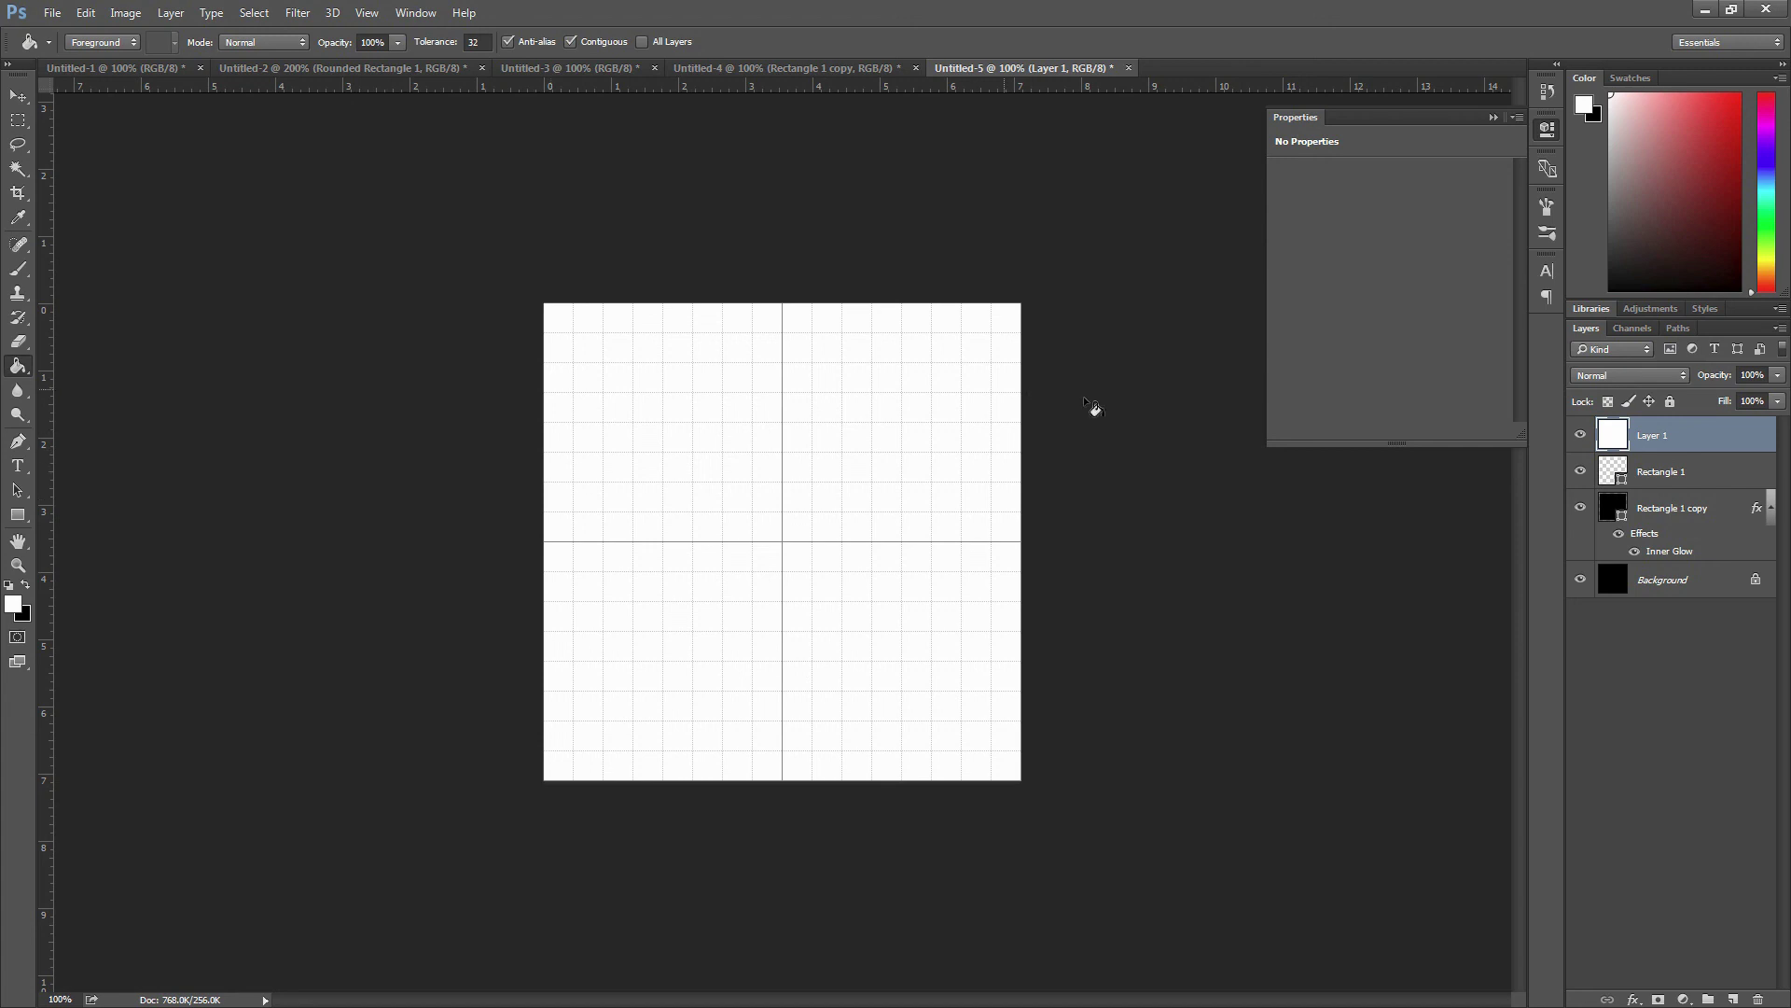
{"action": "key", "text": "Delete"}
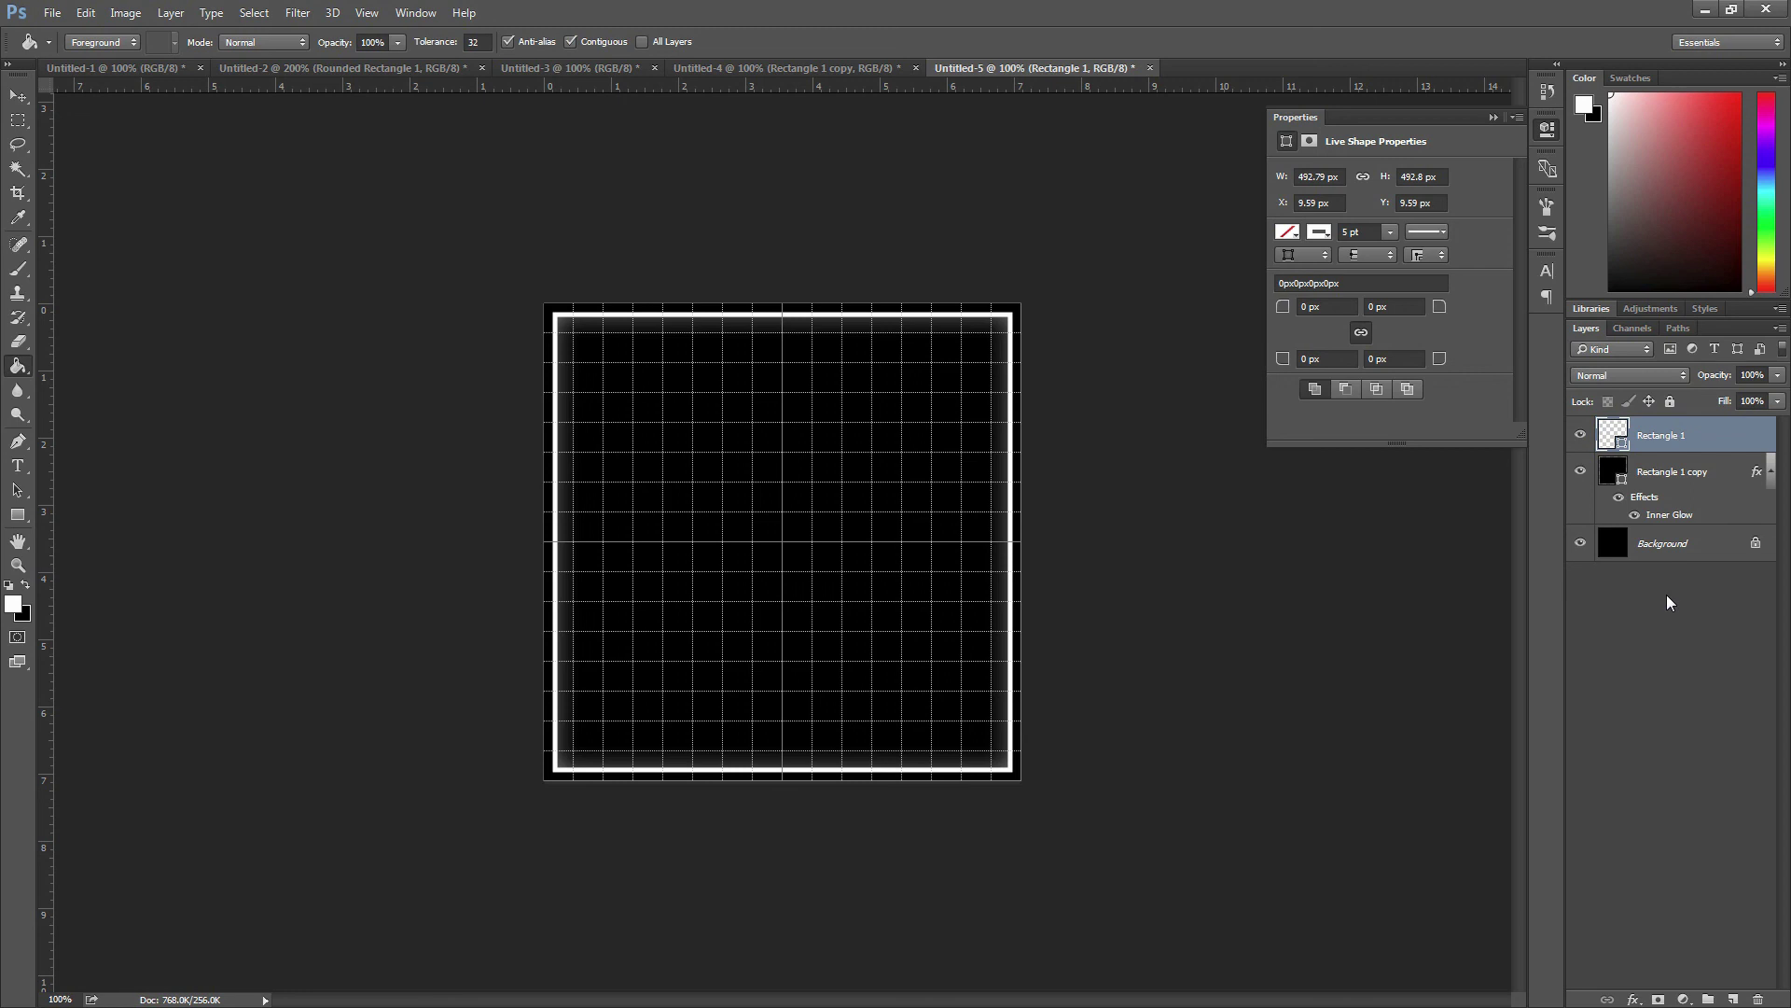
{"action": "key", "text": "ctrl+shift+n"}
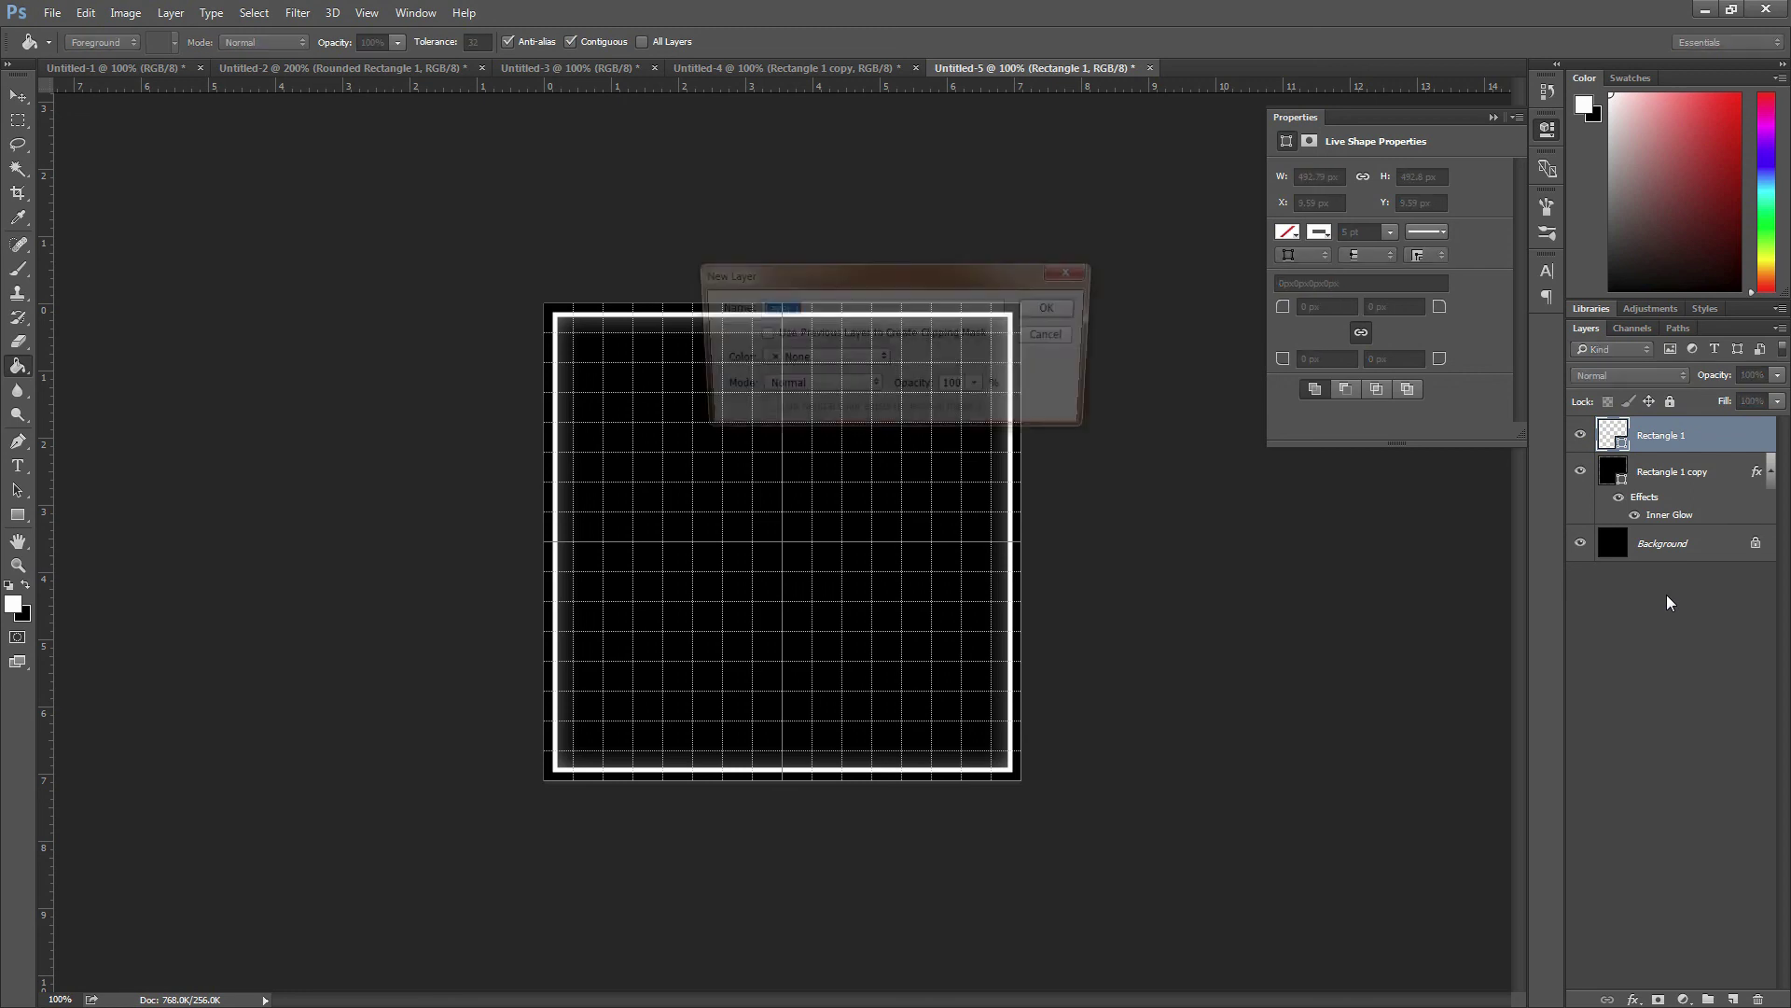
{"action": "key", "text": "Return"}
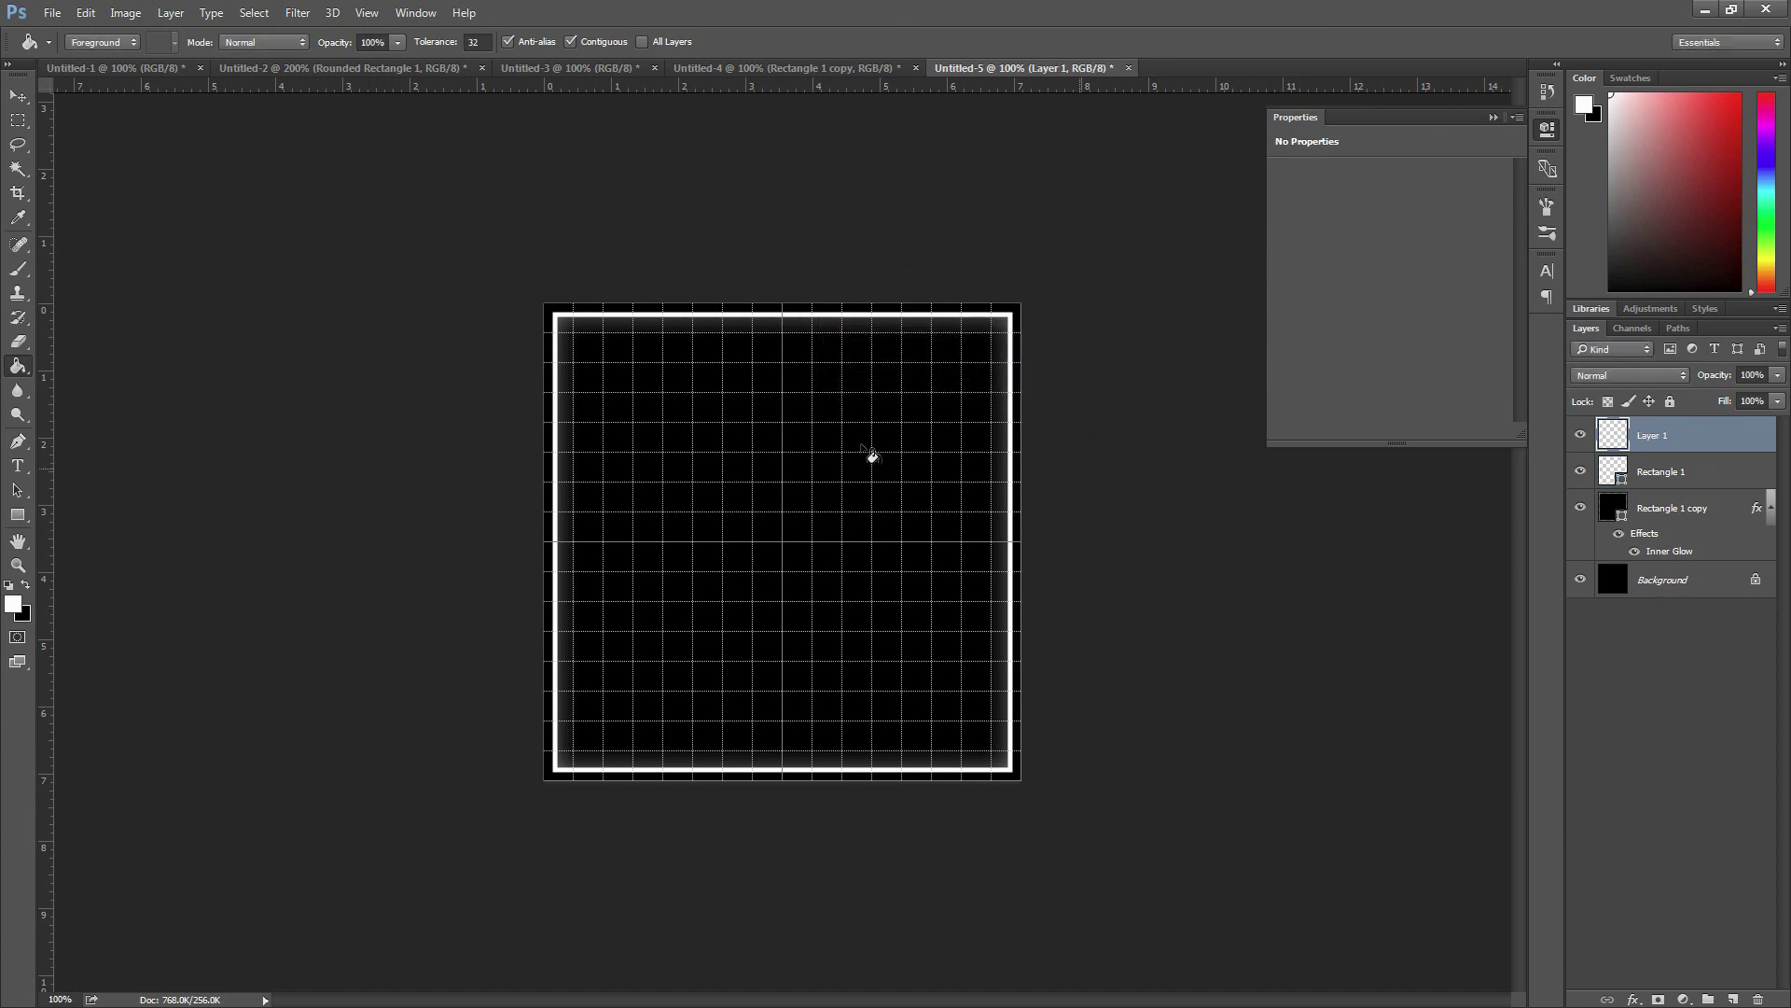
Paint a red (ff0000) stroke down the left edge of the canvas with a hard 70 px brush
{"action": "left_click", "coordinate": [18, 269]}
{"action": "left_click", "coordinate": [13, 604]}
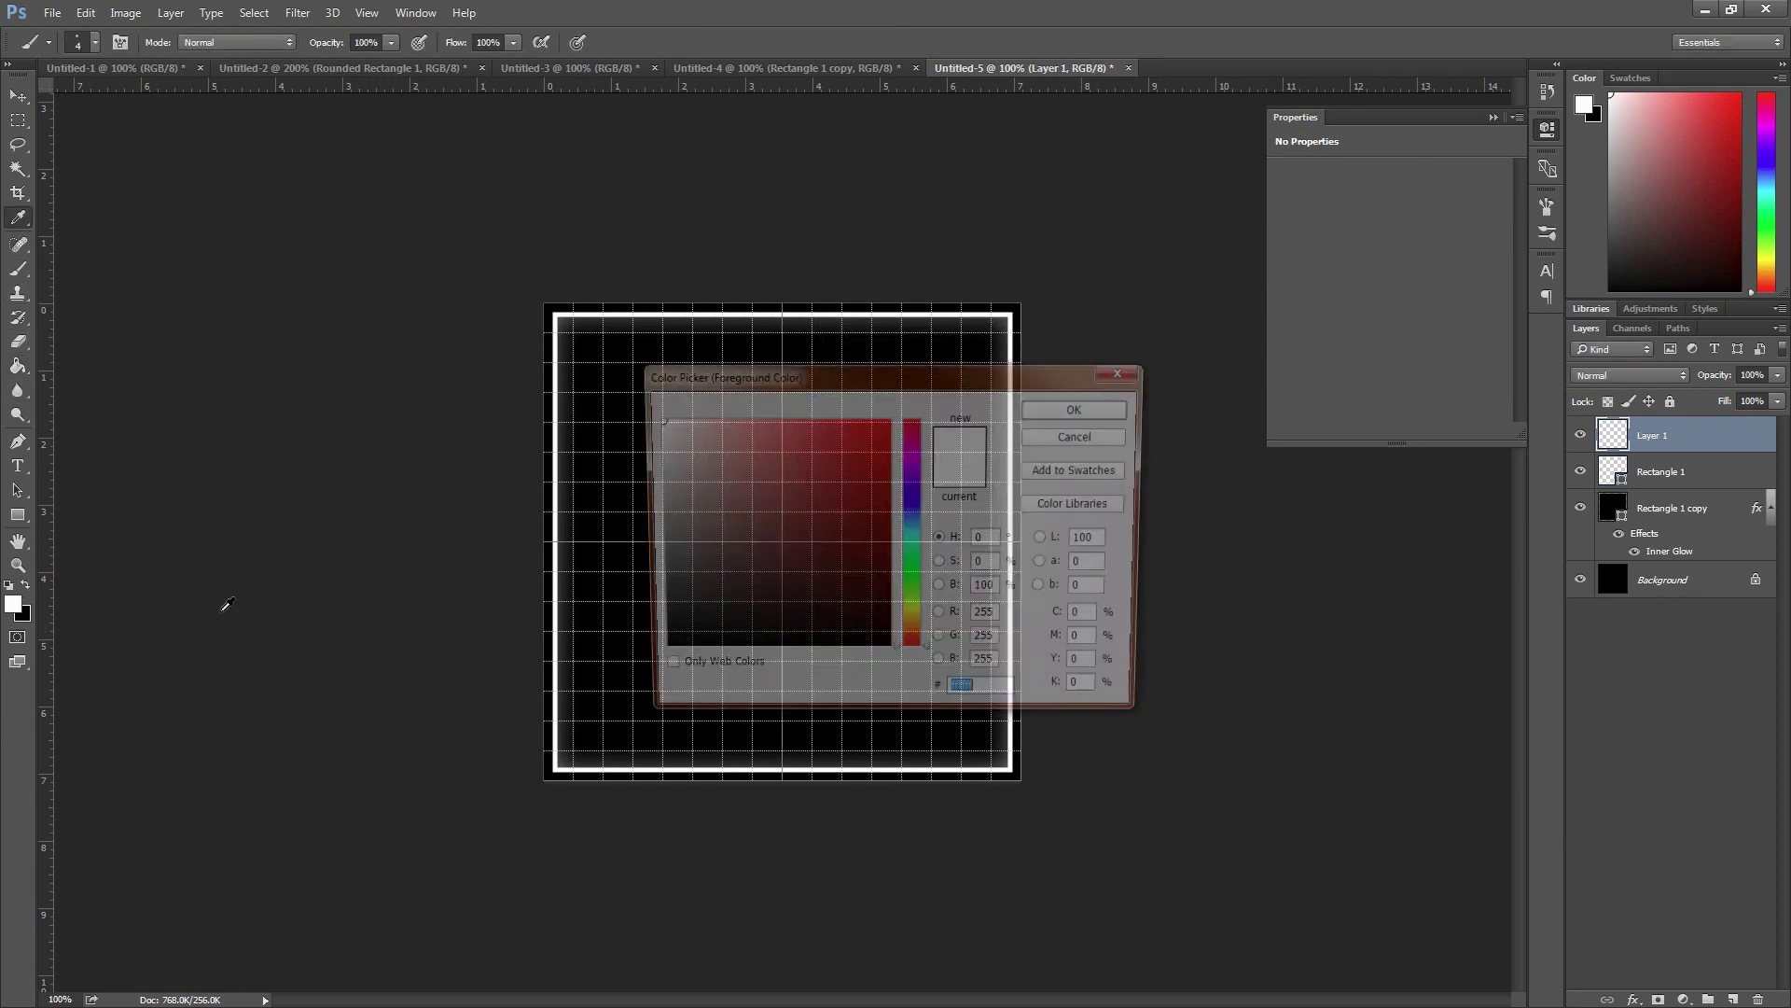
{"action": "type", "text": "ff0000"}
{"action": "left_click", "coordinate": [1039, 408]}
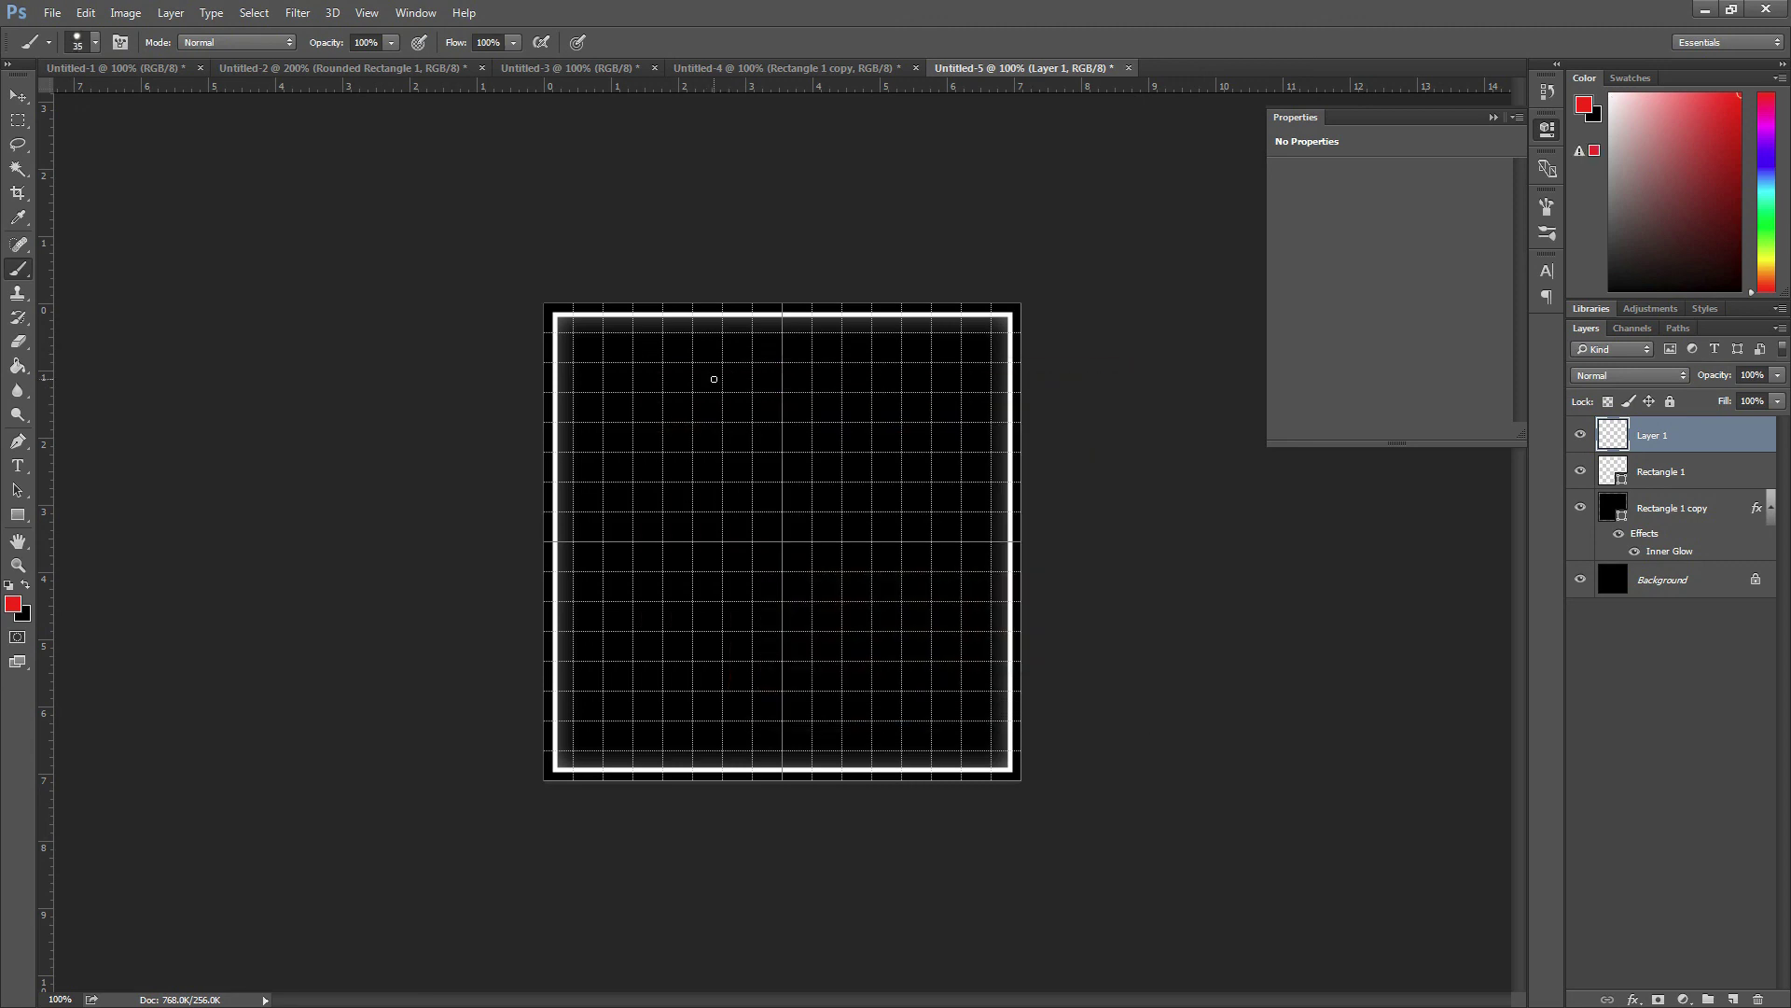
{"action": "key", "text": "bracketright"}
{"action": "key", "text": "bracketright"}
{"action": "key", "text": "bracketright"}
{"action": "key", "text": "bracketright"}
{"action": "key", "text": "bracketright"}
{"action": "key", "text": "bracketright"}
{"action": "key", "text": "bracketright"}
{"action": "key", "text": "bracketright"}
{"action": "key", "text": "bracketright"}
{"action": "key", "text": "bracketright"}
{"action": "key", "text": "bracketright"}
{"action": "right_click", "coordinate": [714, 378]}
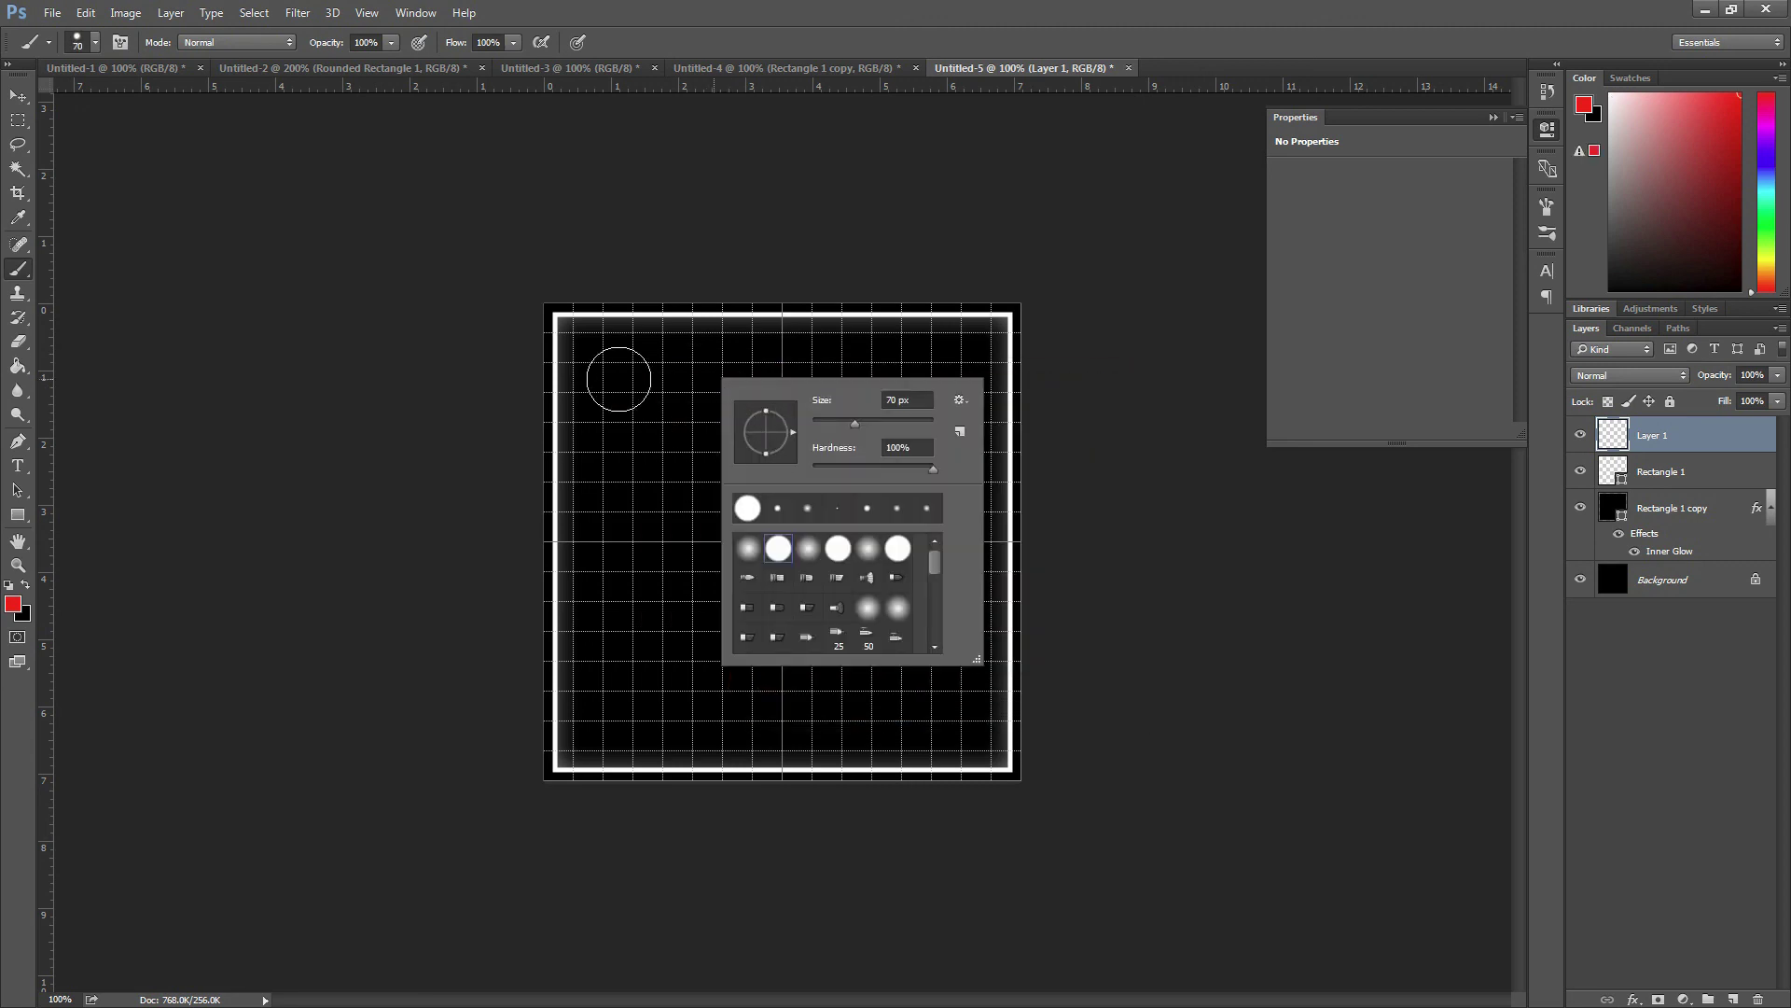
{"action": "mouse_move", "coordinate": [612, 372]}
{"action": "left_mouse_down"}
{"action": "mouse_move", "coordinate": [583, 331]}
{"action": "mouse_move", "coordinate": [555, 391]}
{"action": "mouse_move", "coordinate": [547, 518]}
{"action": "mouse_move", "coordinate": [573, 575]}
{"action": "left_mouse_up"}
Paint a blue (003cff) brush stroke along the top edge of the canvas
{"action": "left_click", "coordinate": [11, 606]}
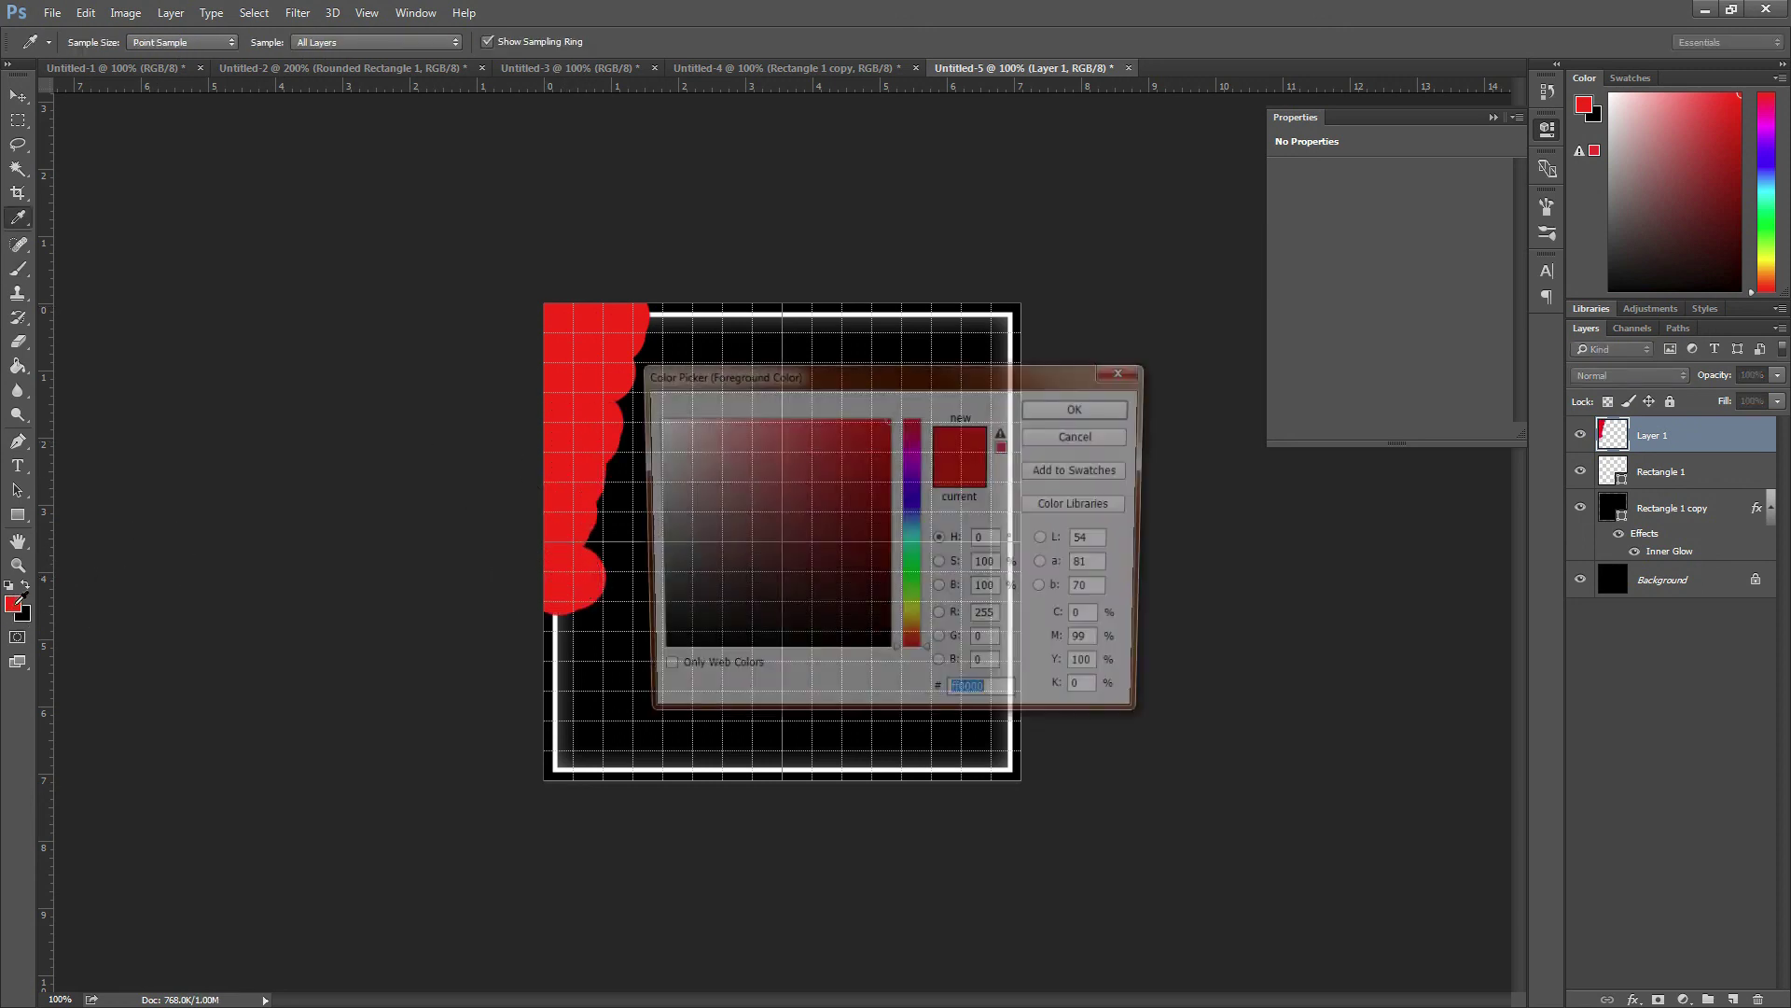
{"action": "left_click", "coordinate": [912, 506]}
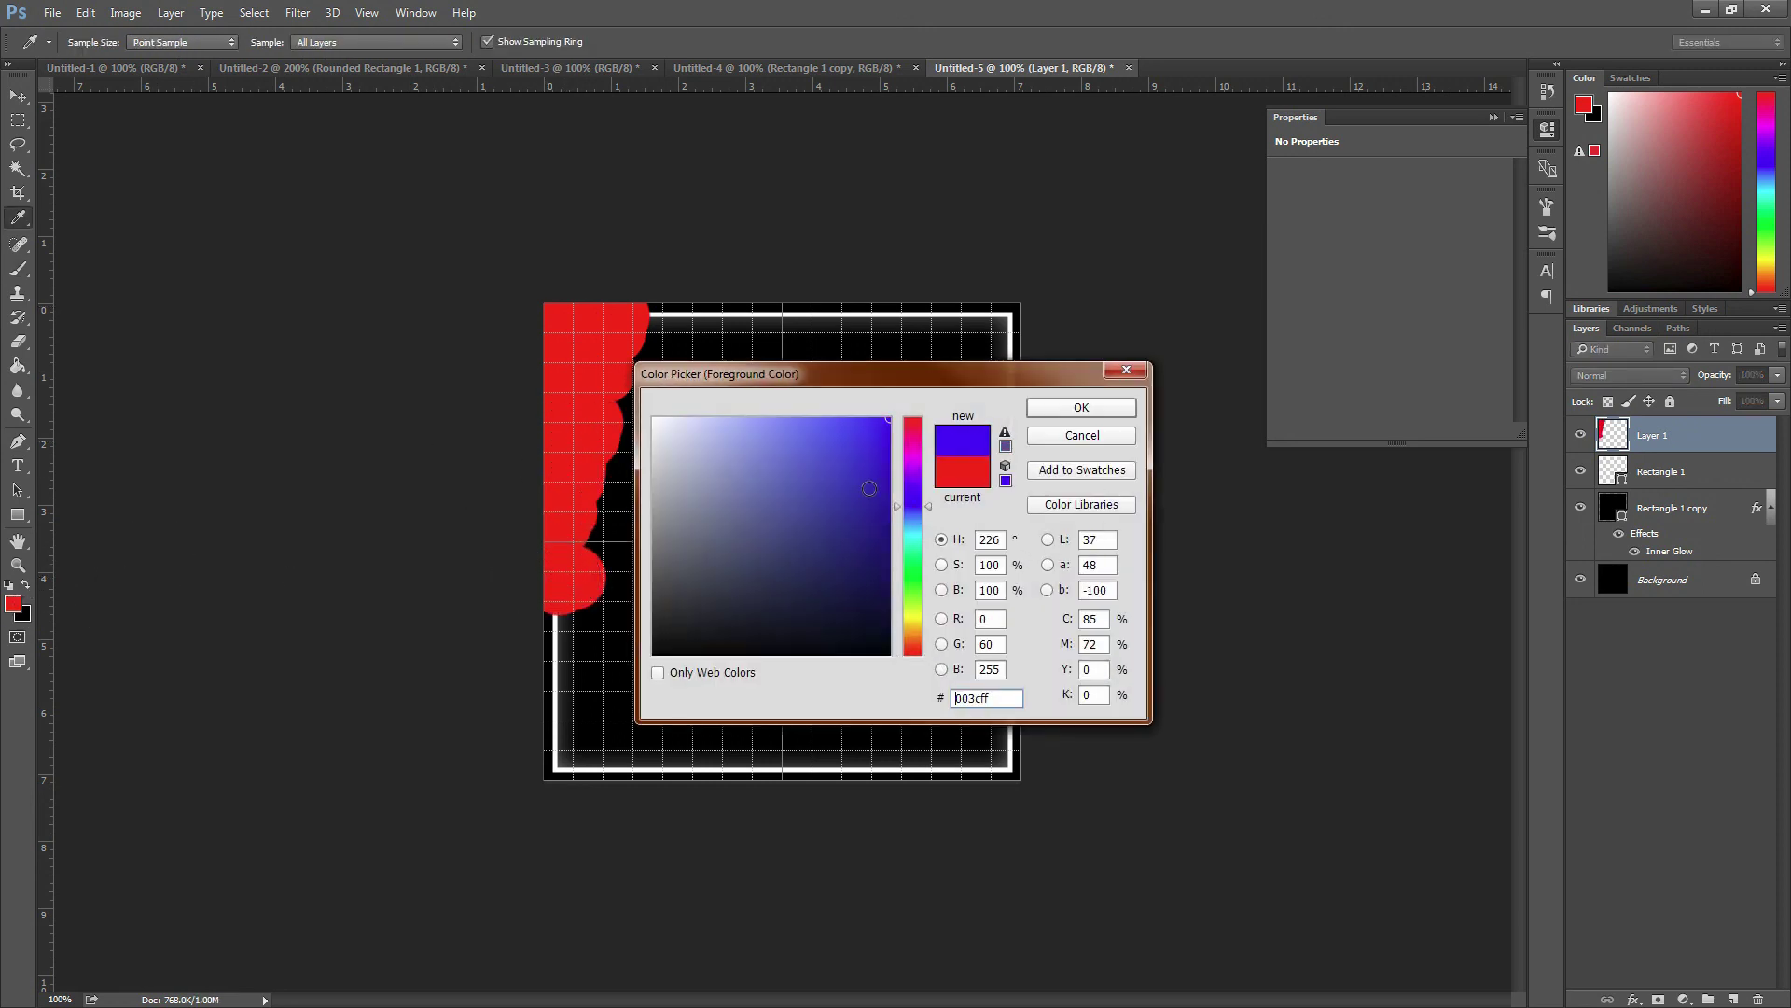
{"action": "left_click", "coordinate": [1080, 408]}
{"action": "key", "text": "b"}
{"action": "left_click_drag", "start_coordinate": [655, 322], "coordinate": [952, 327]}
Paint a green (00ffae) brush stroke down the right edge of the canvas
{"action": "left_click", "coordinate": [13, 605]}
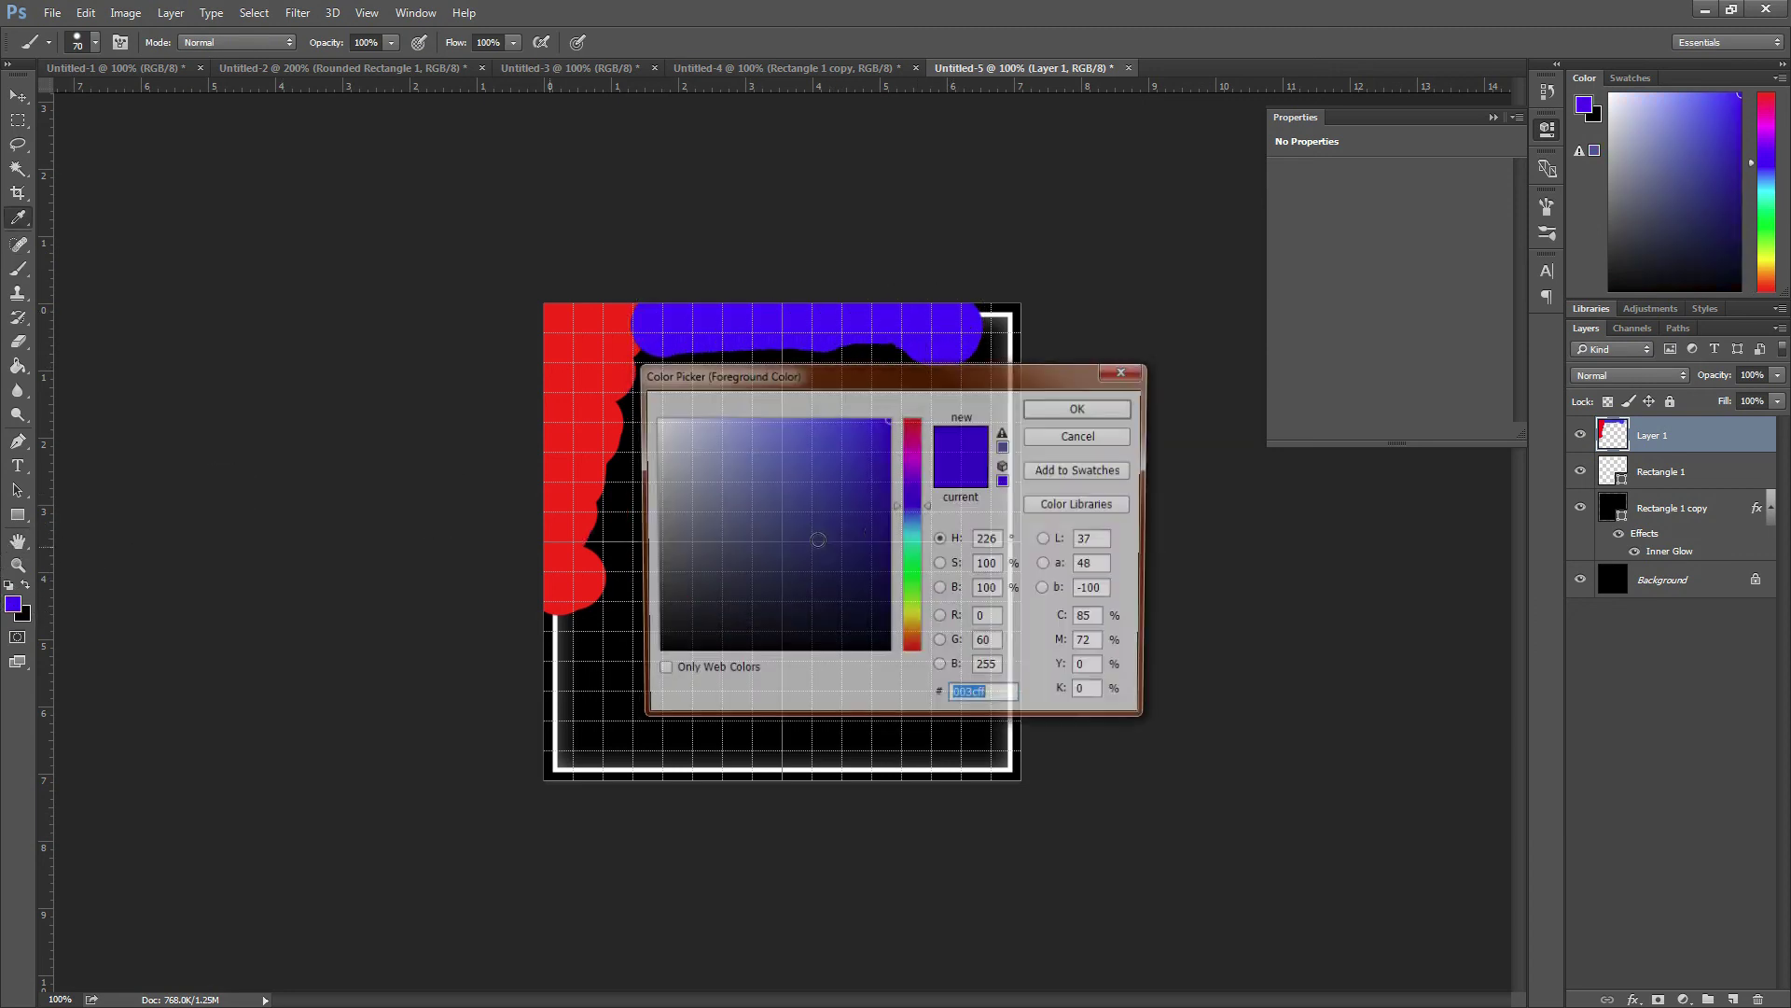
{"action": "left_click", "coordinate": [912, 549]}
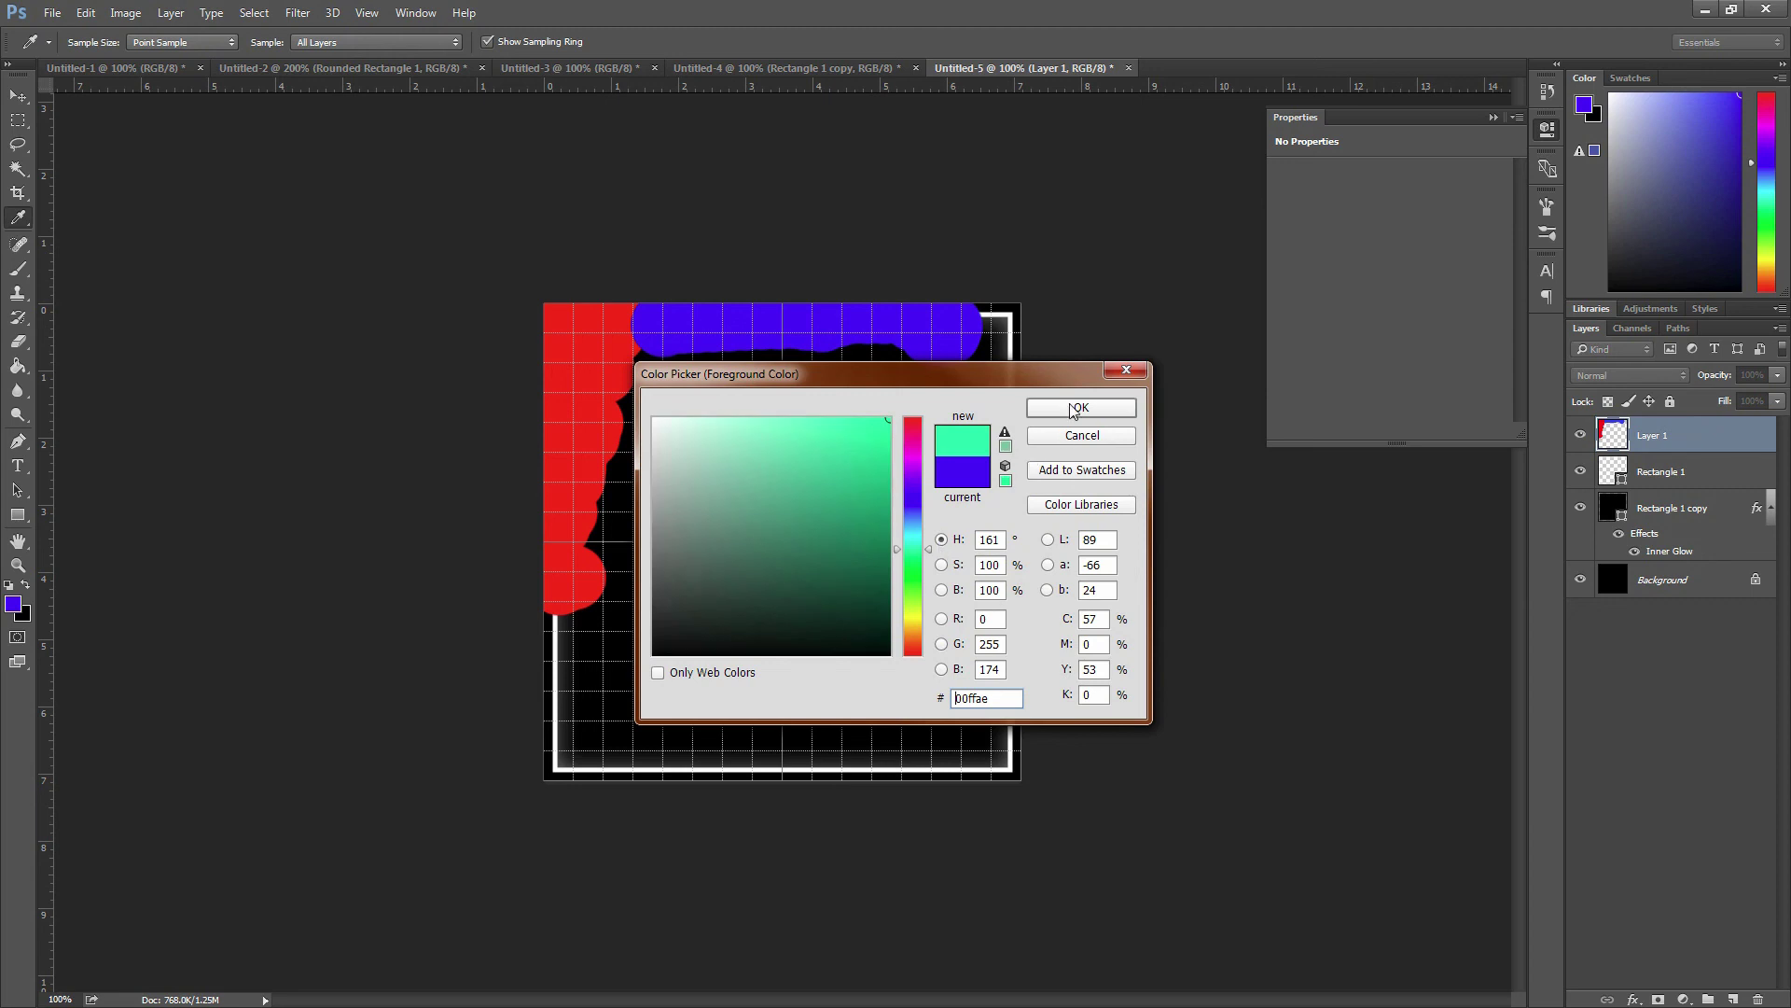
{"action": "left_click", "coordinate": [1078, 408]}
{"action": "key", "text": "b"}
{"action": "mouse_move", "coordinate": [1007, 383]}
{"action": "left_mouse_down"}
{"action": "mouse_move", "coordinate": [995, 304]}
{"action": "mouse_move", "coordinate": [1027, 371]}
{"action": "mouse_move", "coordinate": [1012, 443]}
{"action": "mouse_move", "coordinate": [960, 479]}
{"action": "mouse_move", "coordinate": [957, 392]}
{"action": "mouse_move", "coordinate": [1011, 519]}
{"action": "mouse_move", "coordinate": [1026, 509]}
{"action": "left_mouse_up"}
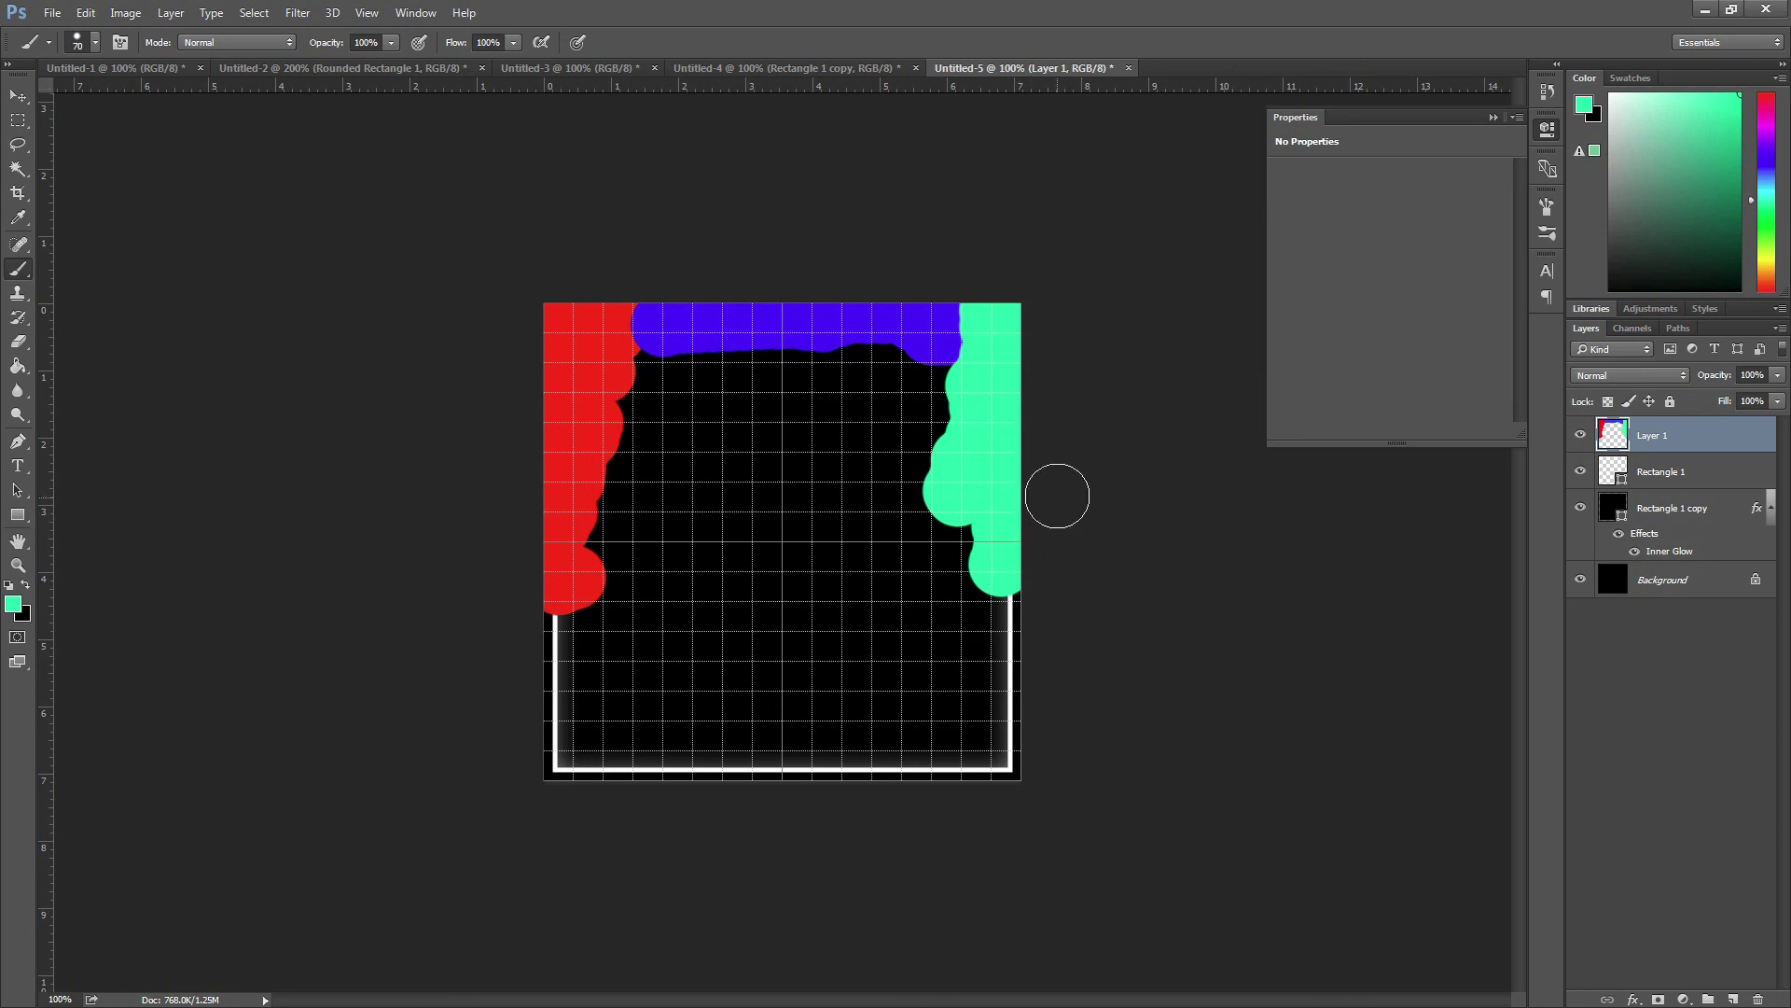
Clear all the painted strokes and delete the empty Layer 1
{"action": "key", "text": "ctrl+a"}
{"action": "key", "text": "Delete"}
{"action": "key", "text": "ctrl+d"}
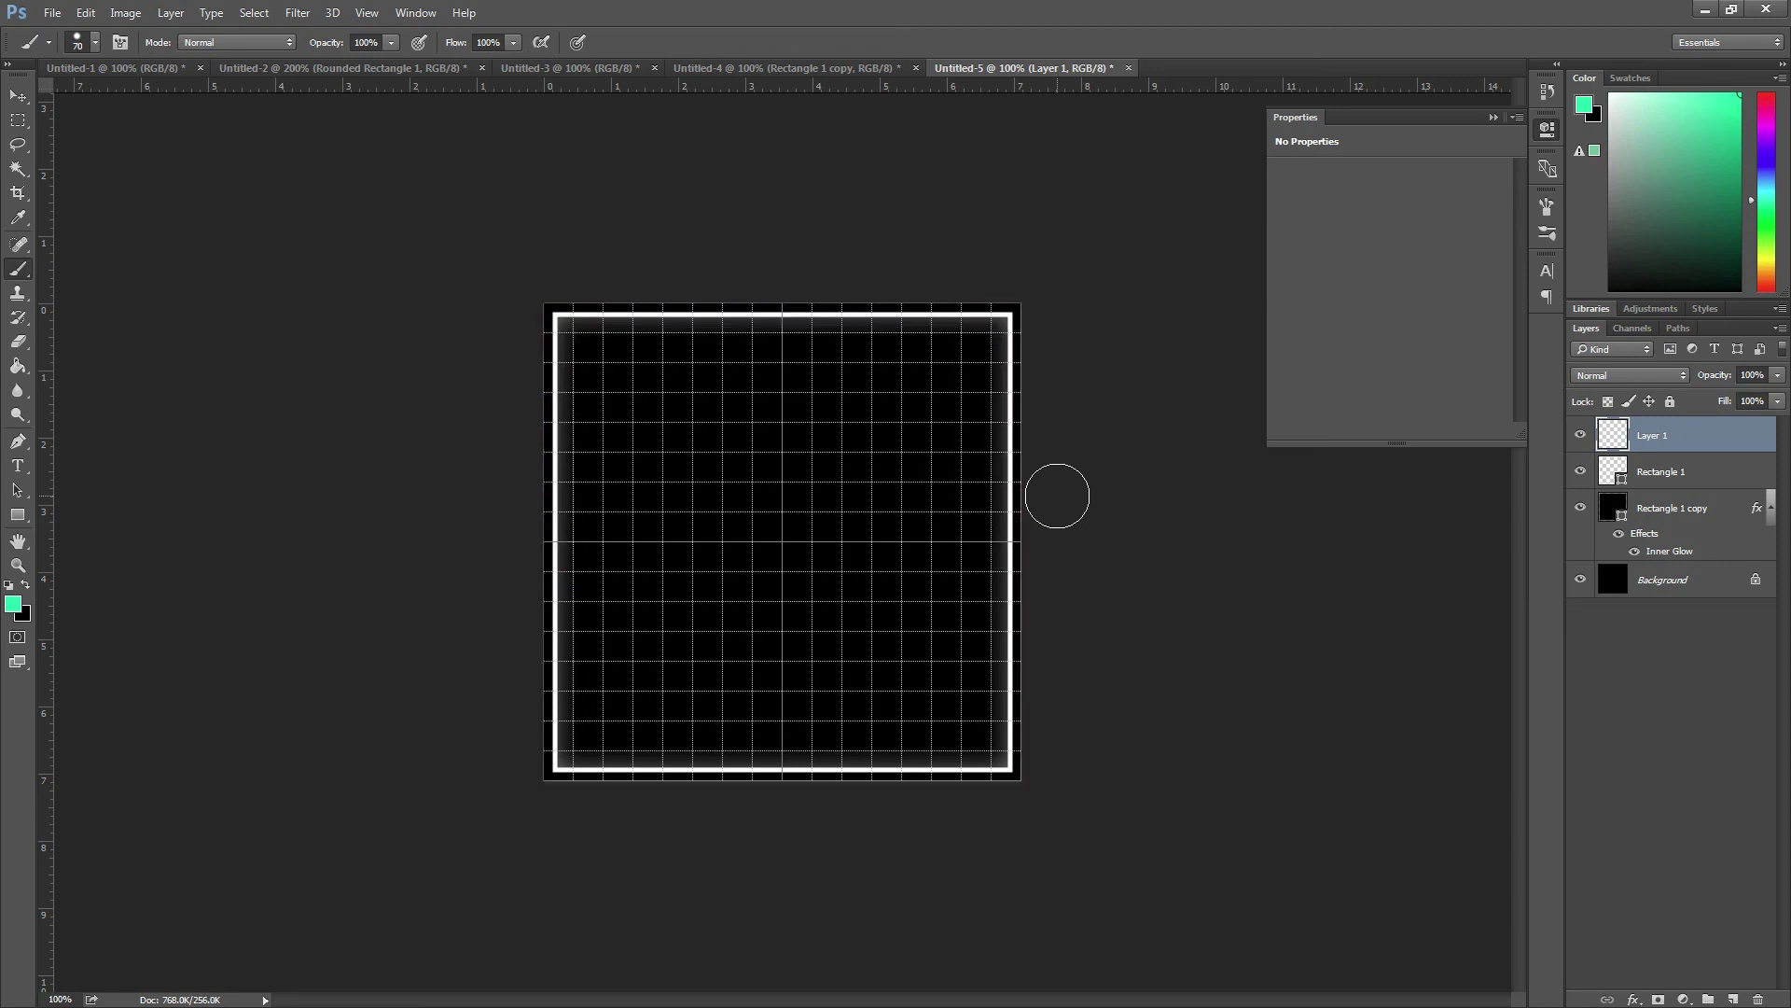
{"action": "key", "text": "Delete"}
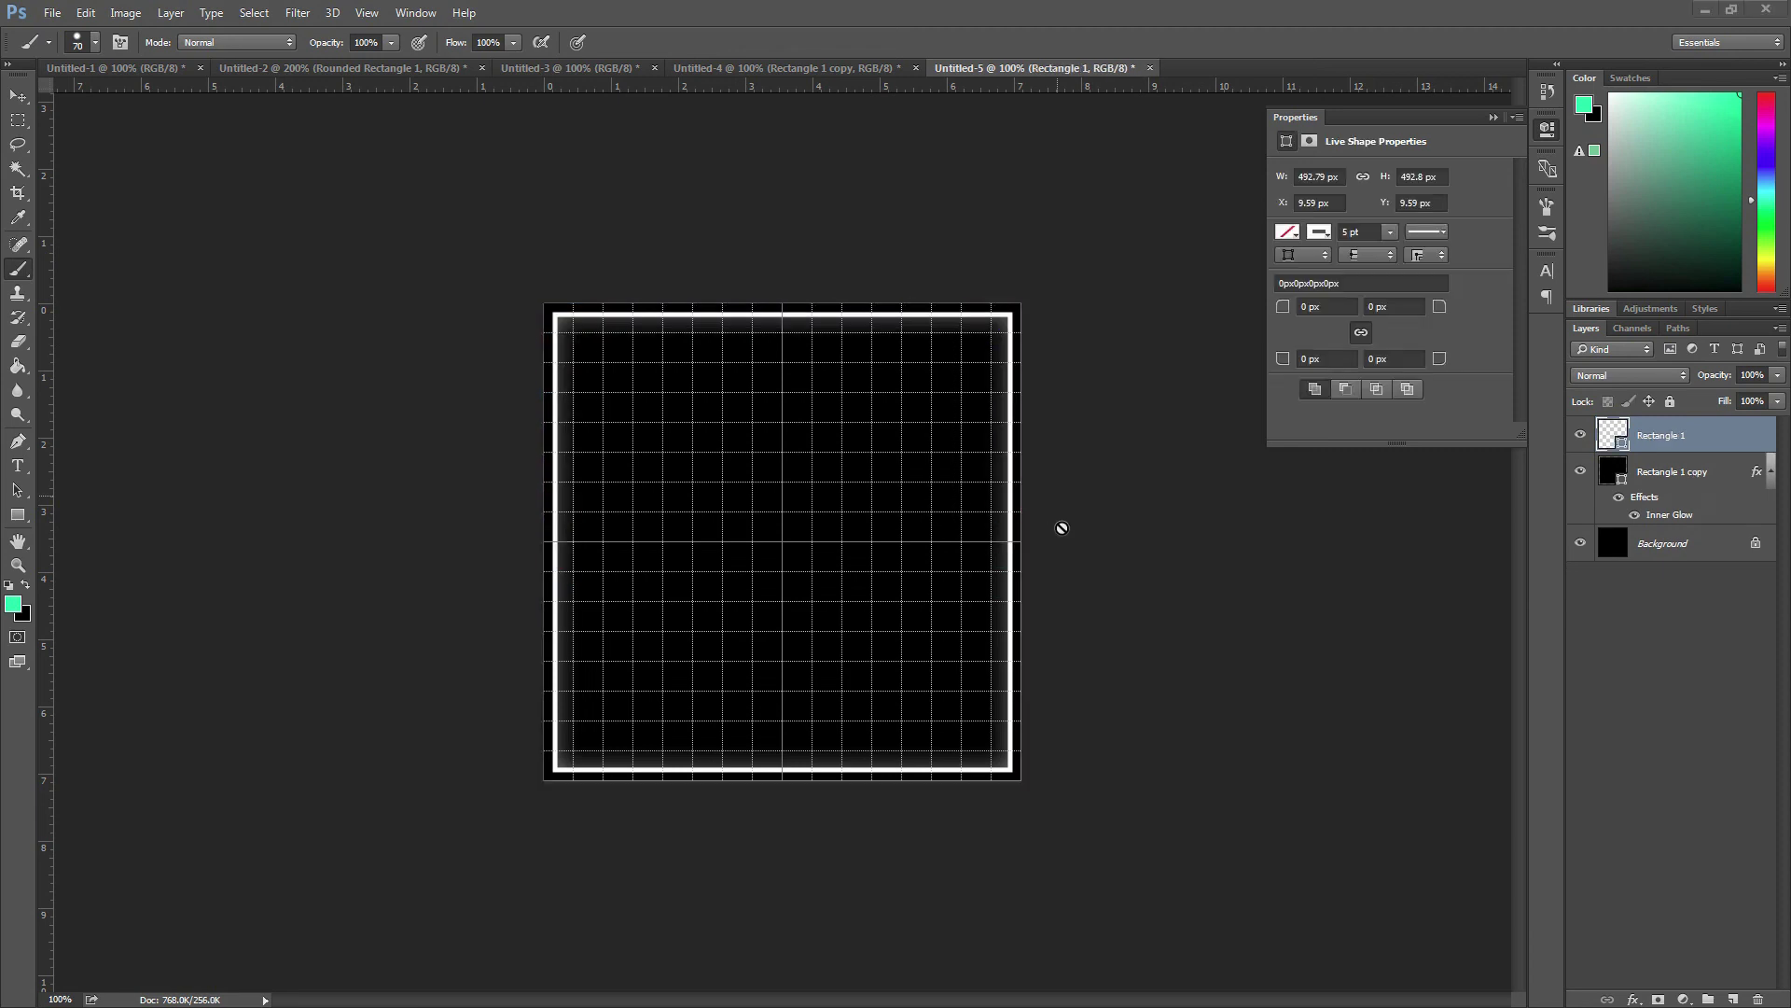
Switch to Unity, close the Sprite Editor, and deselect the Test_04 texture
{"action": "key", "text": "alt+Tab"}
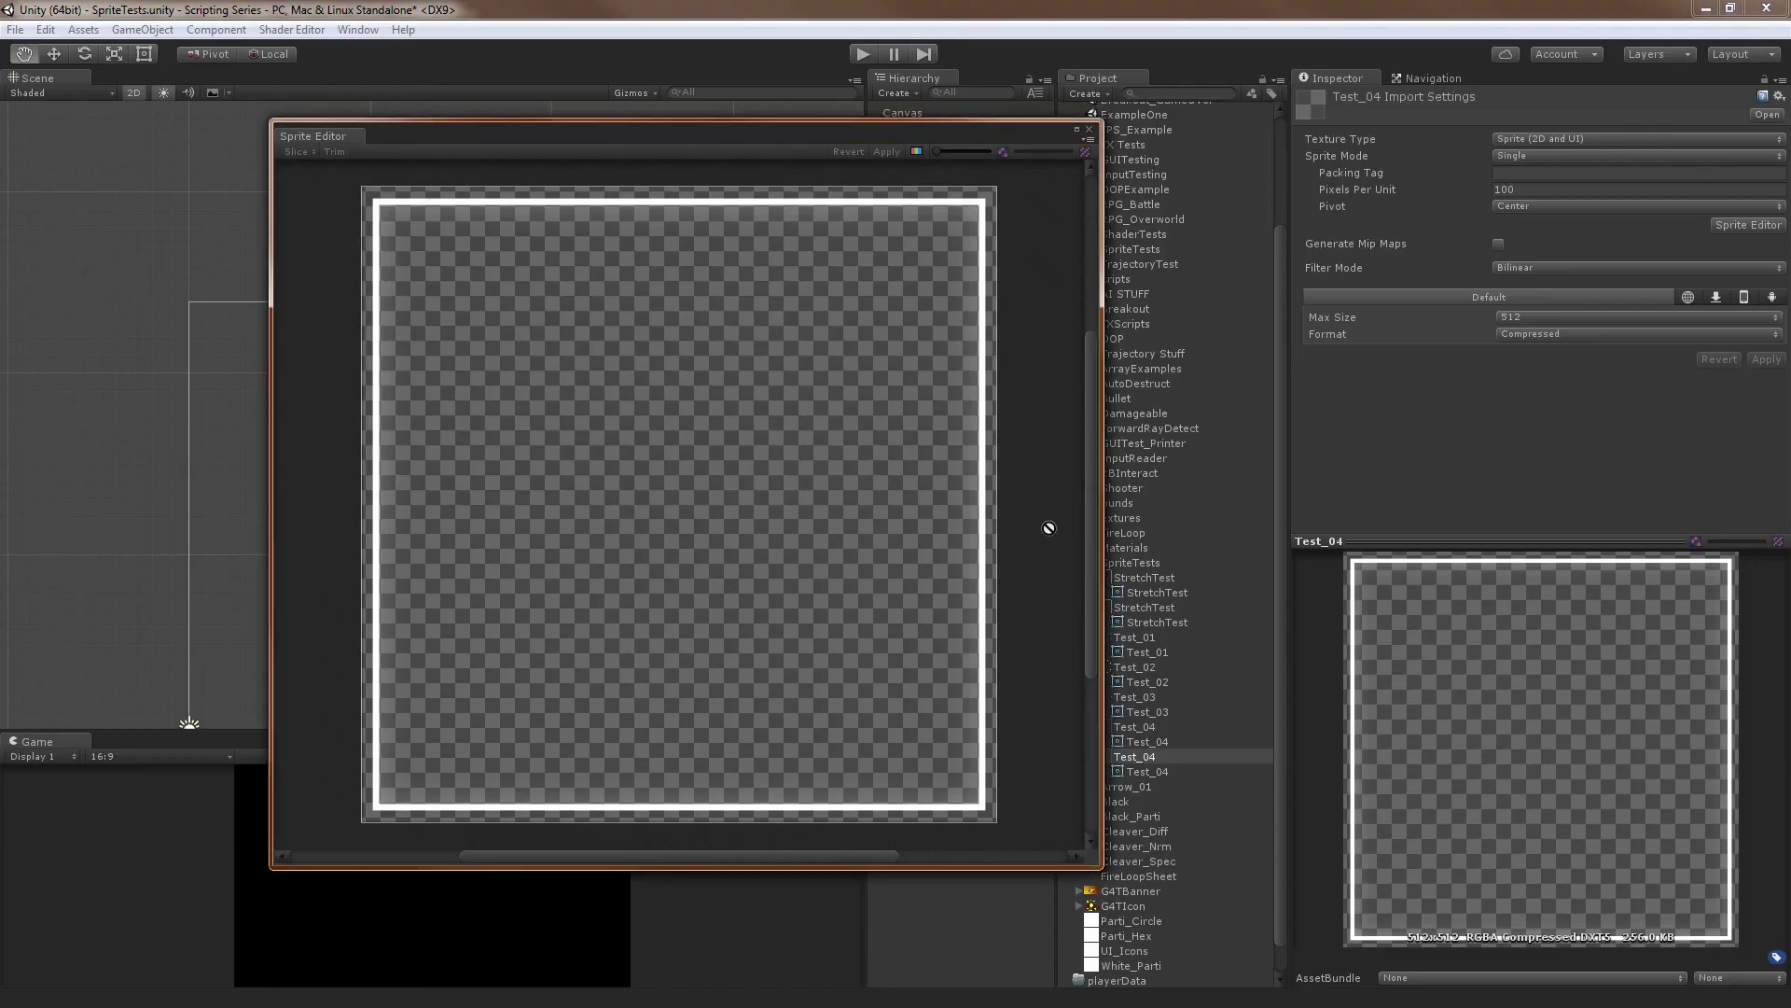
{"action": "left_click", "coordinate": [1088, 129]}
{"action": "left_click", "coordinate": [1004, 256]}
{"action": "scroll", "coordinate": [431, 466], "scroll_direction": "down", "scroll_amount": 3}
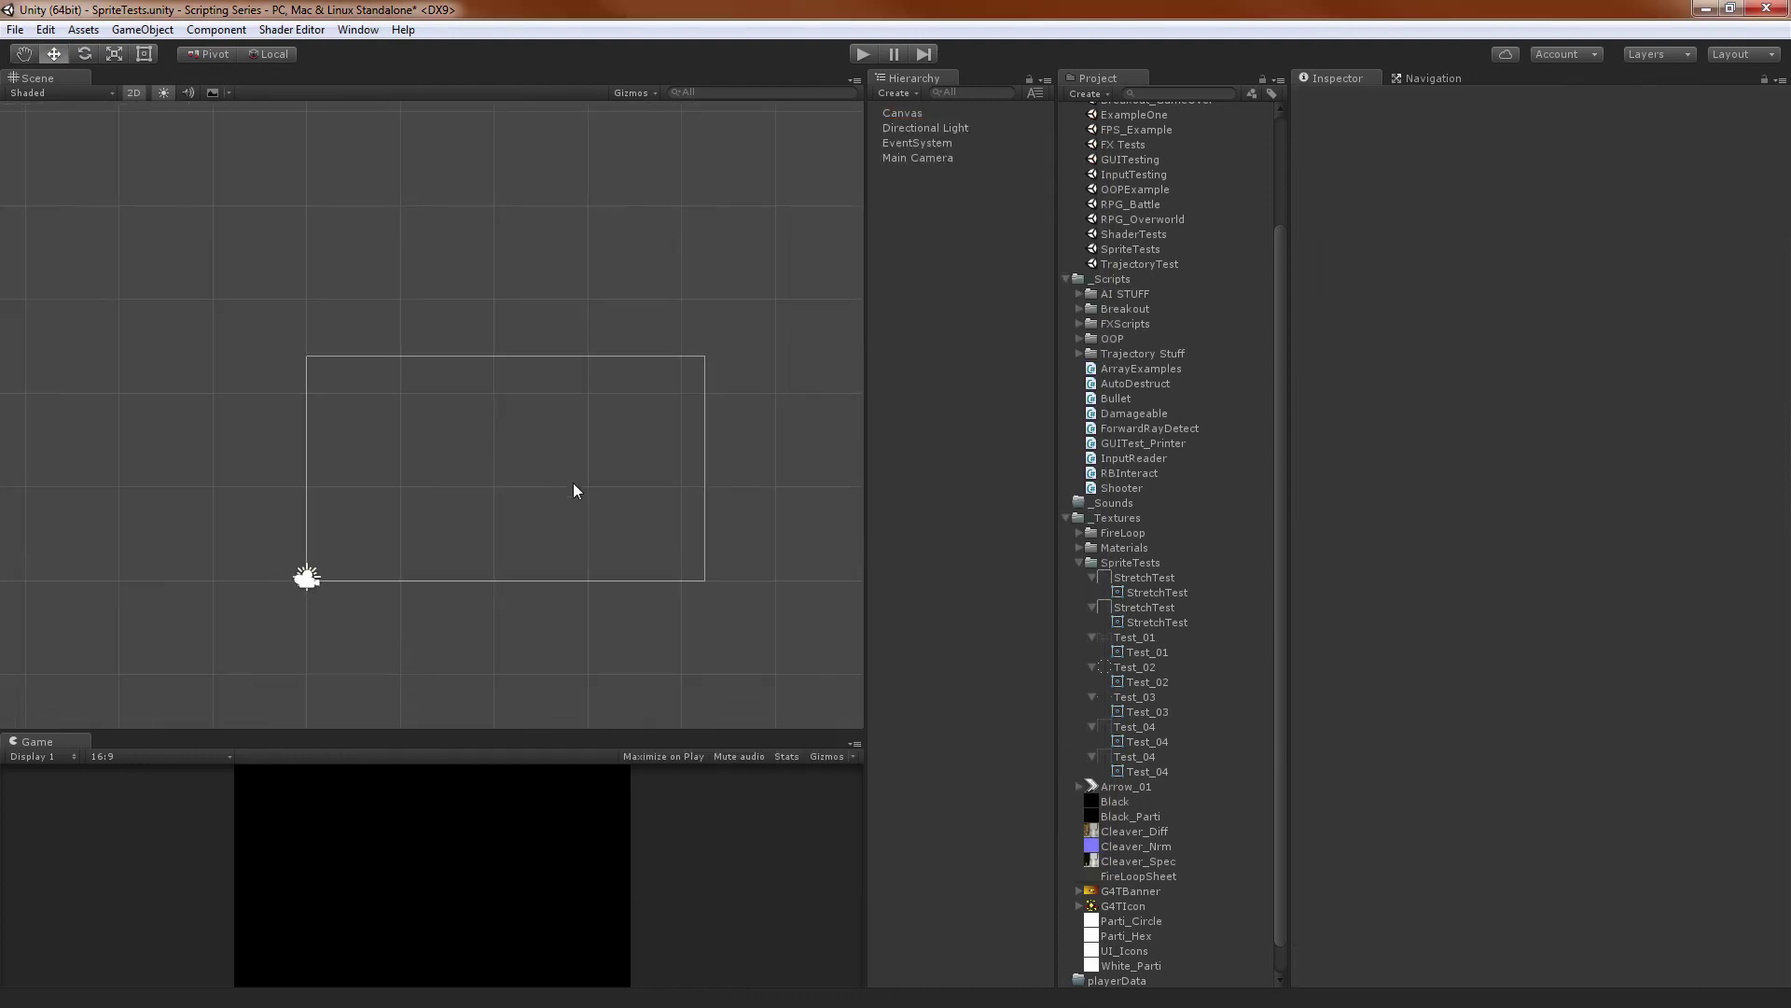
{"action": "scroll", "coordinate": [573, 490], "scroll_direction": "up", "scroll_amount": 5}
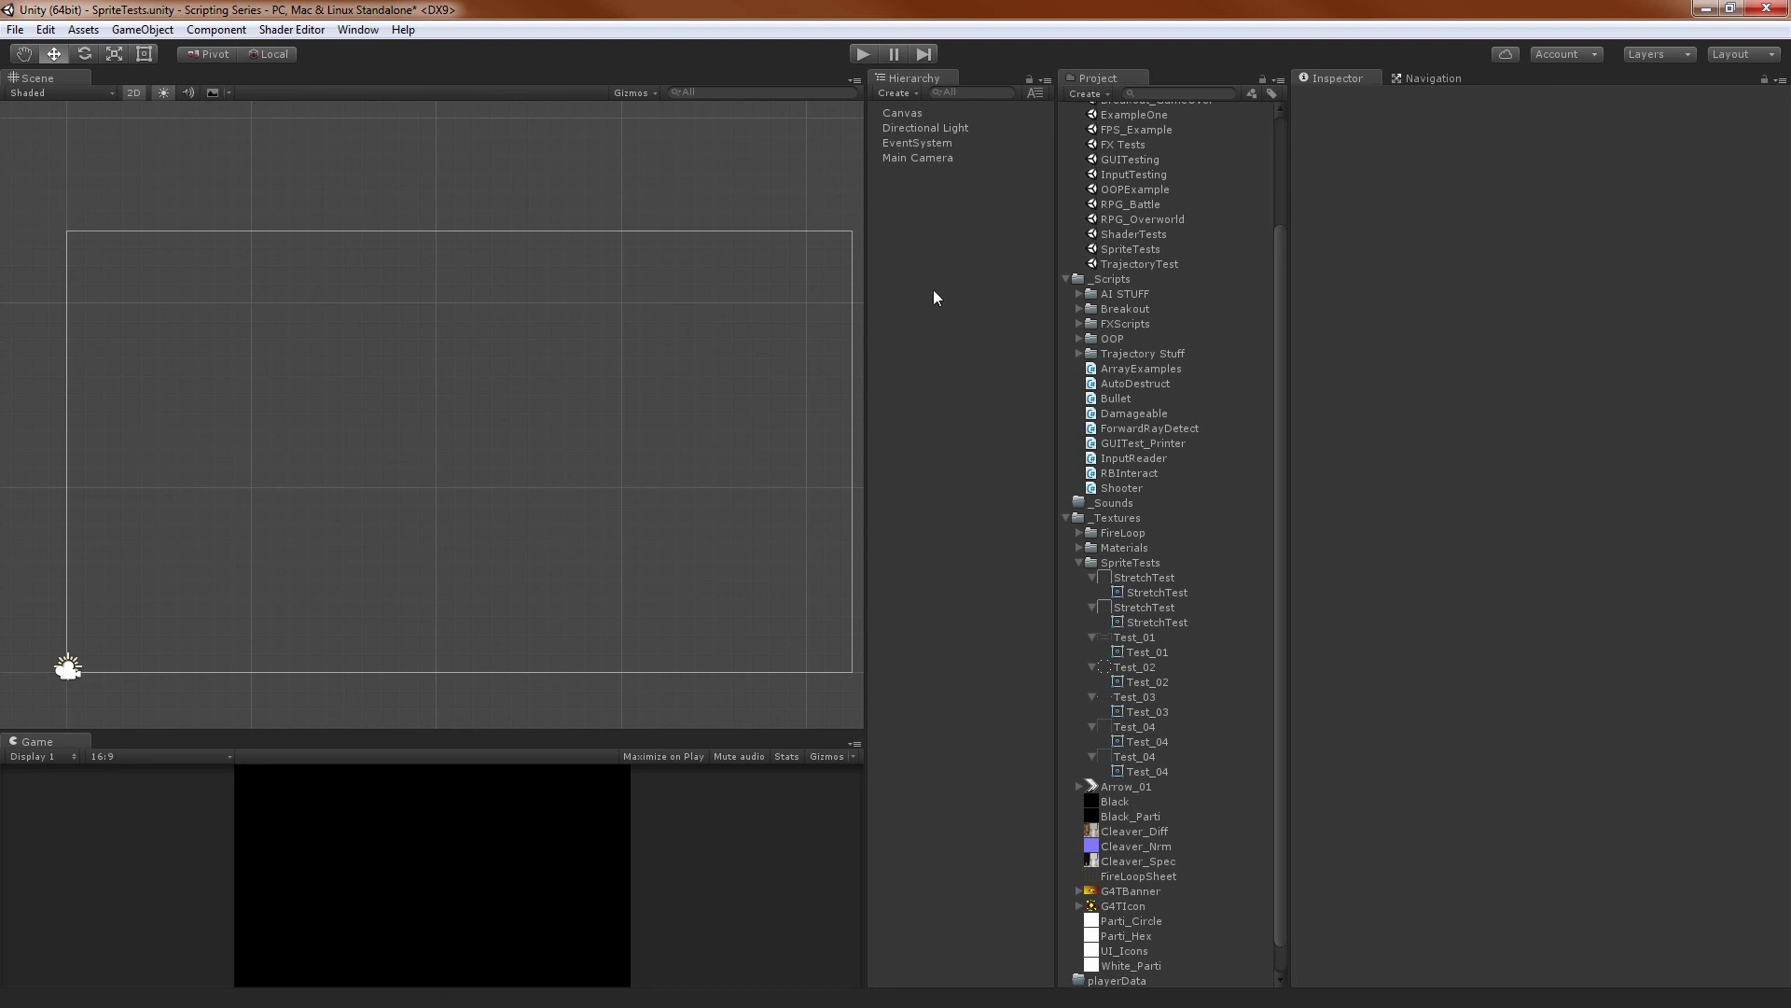
{"action": "scroll", "coordinate": [1160, 407], "scroll_direction": "up", "scroll_amount": 3}
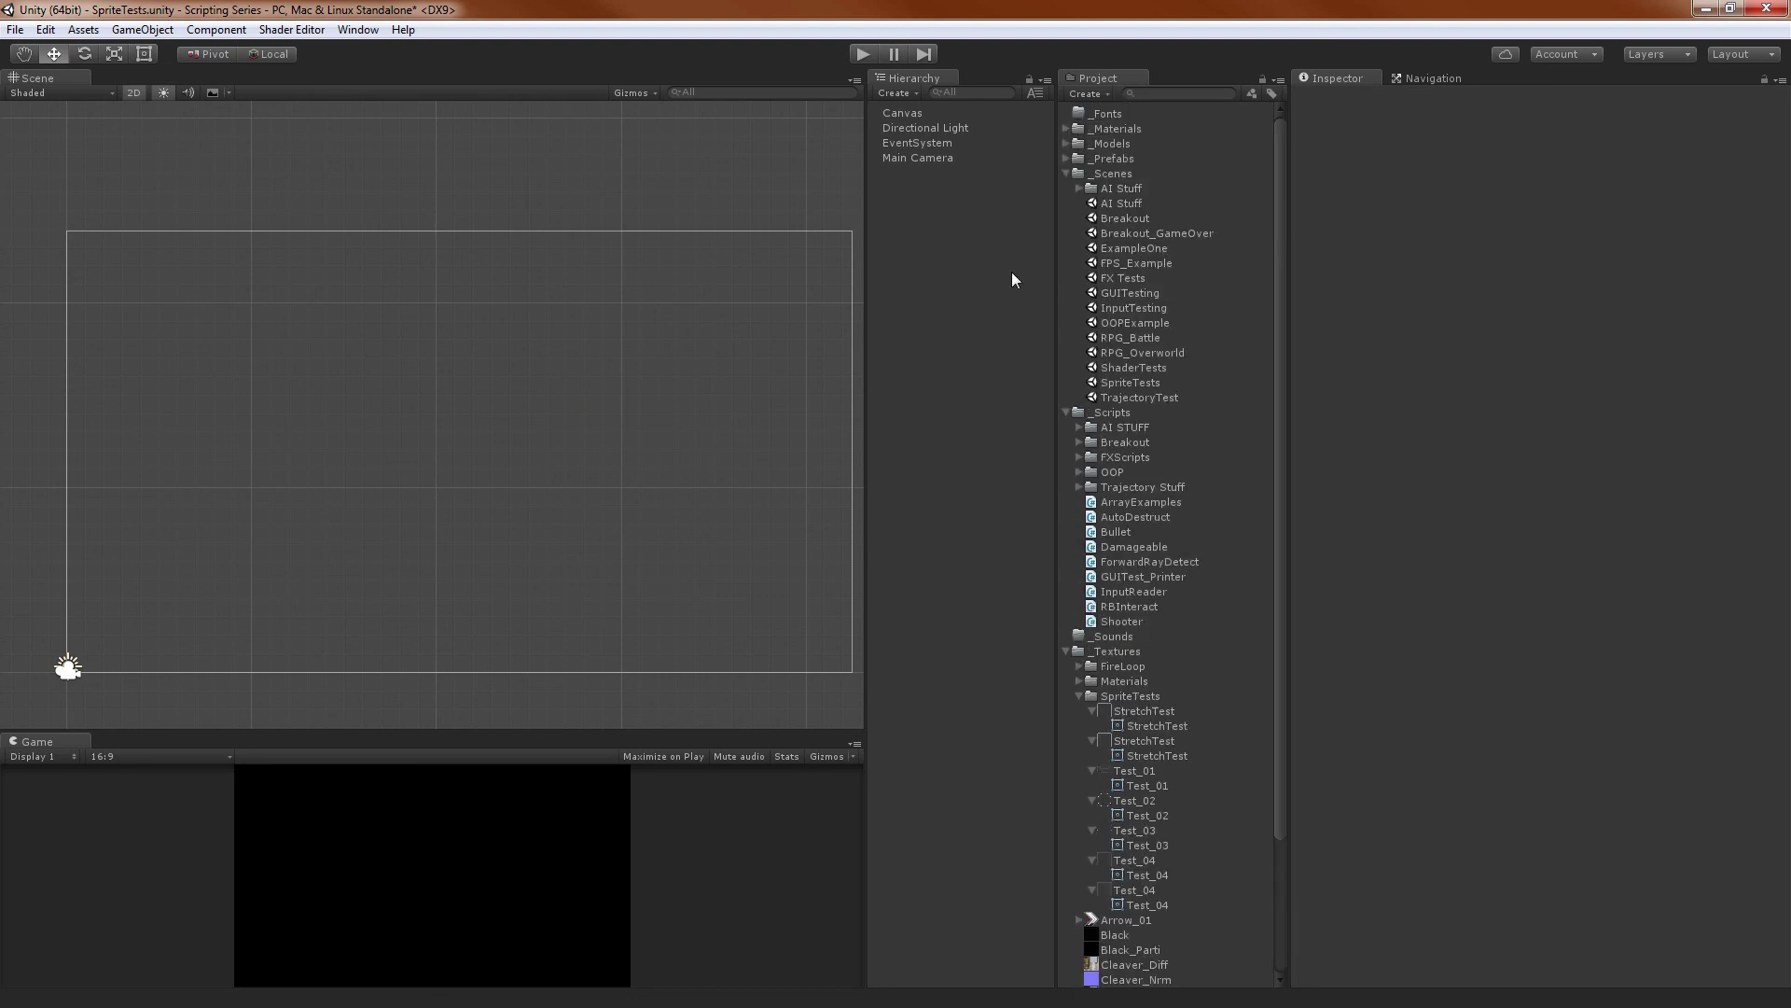